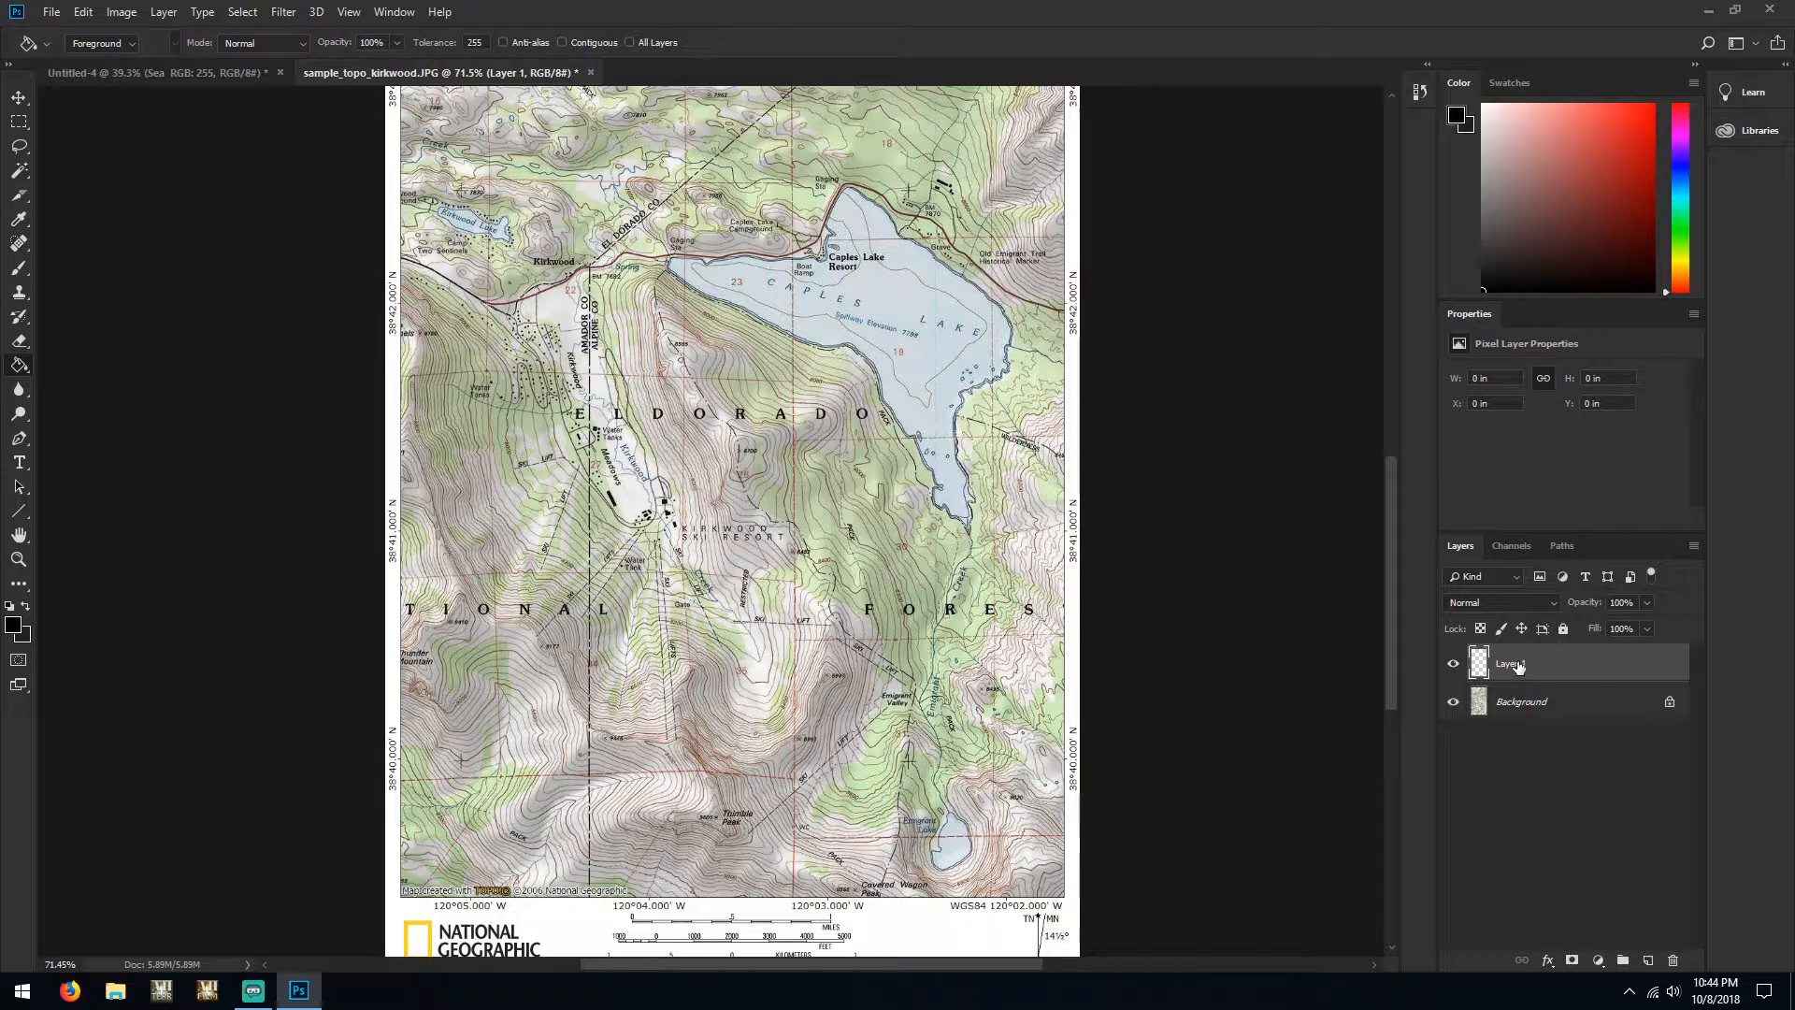
# Rename Layer 1 to "Ridge lines" and keep black (000000) as the foreground color
pyautogui.doubleClick(1523, 663)
pyautogui.write('Ridge lines')
pyautogui.press('Return')
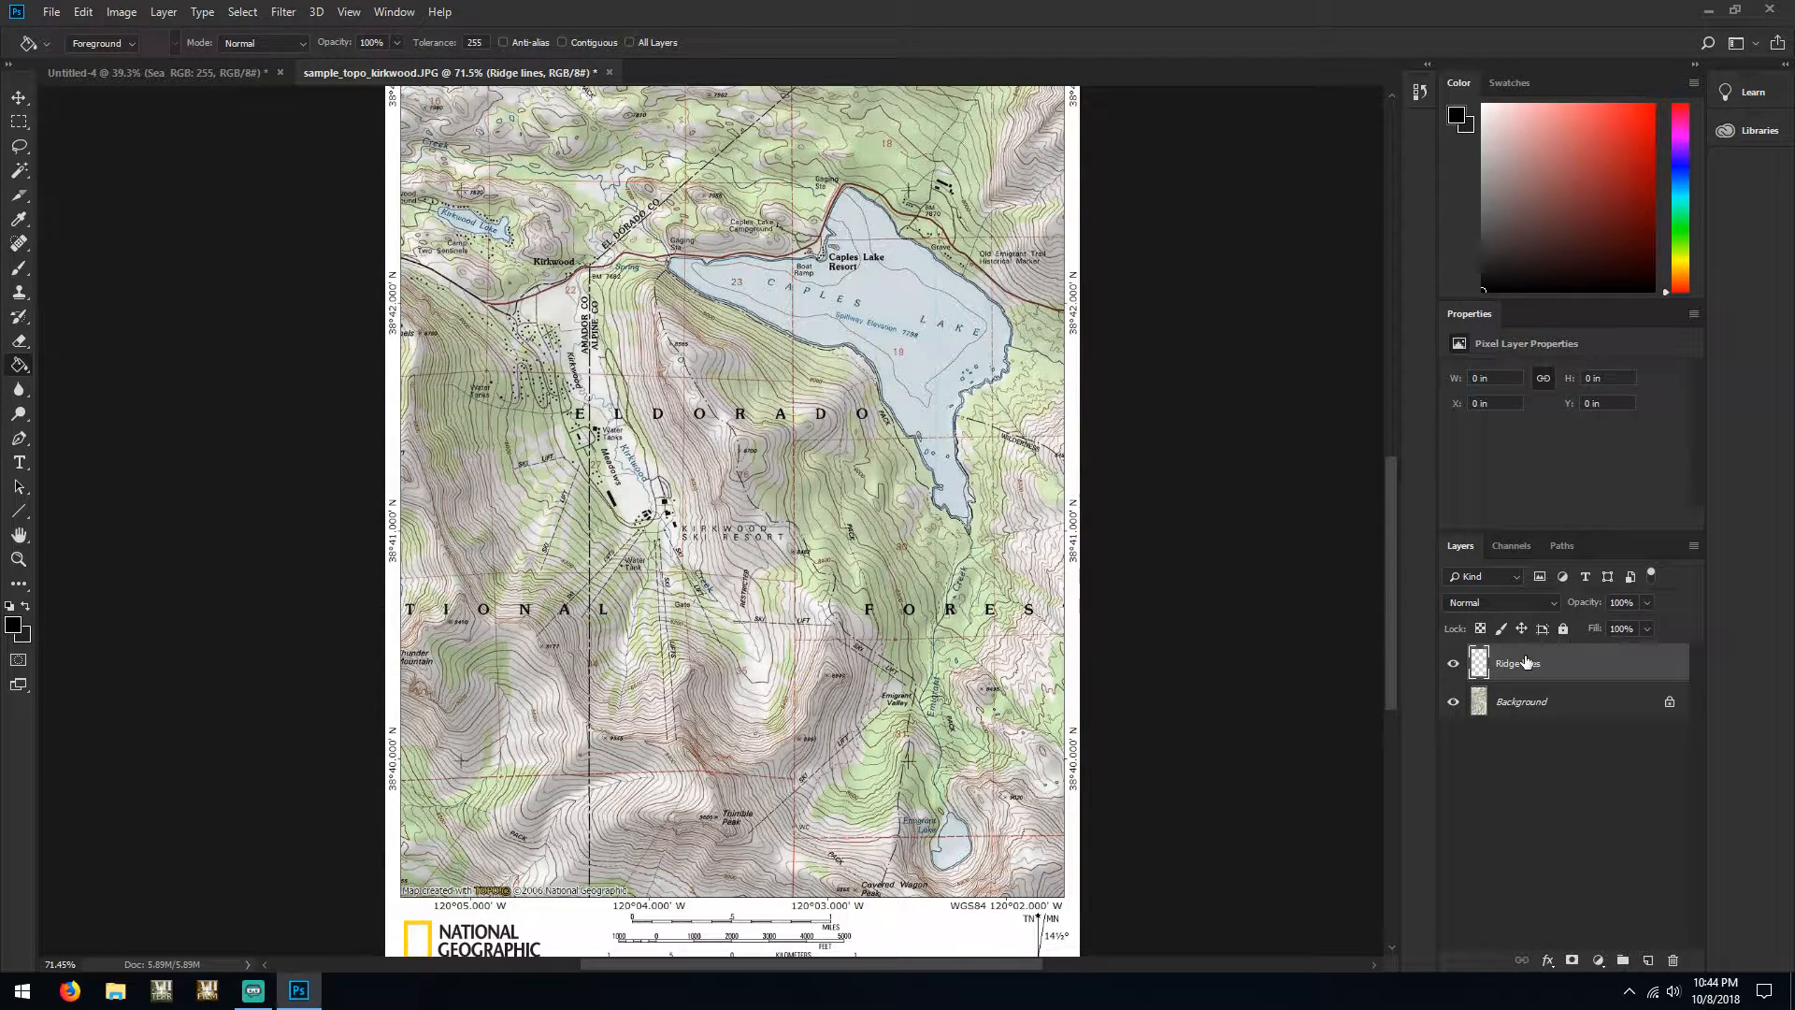
pyautogui.click(13, 624)
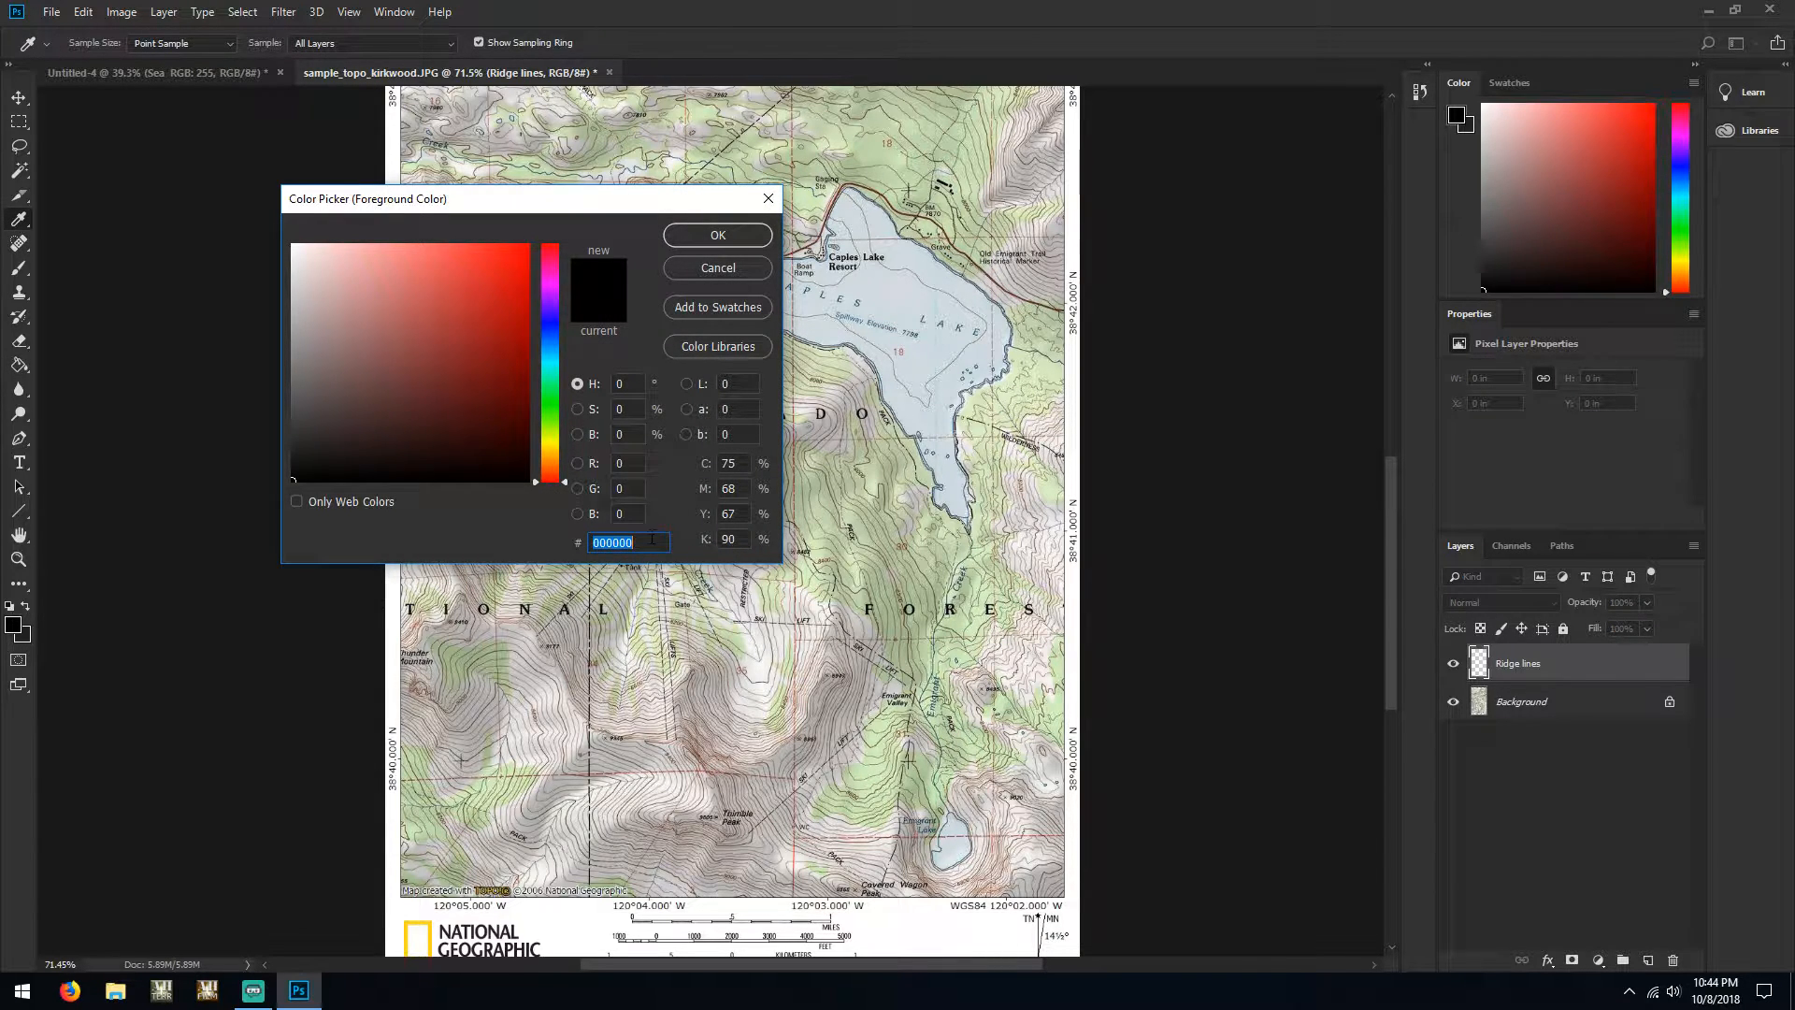
pyautogui.click(707, 245)
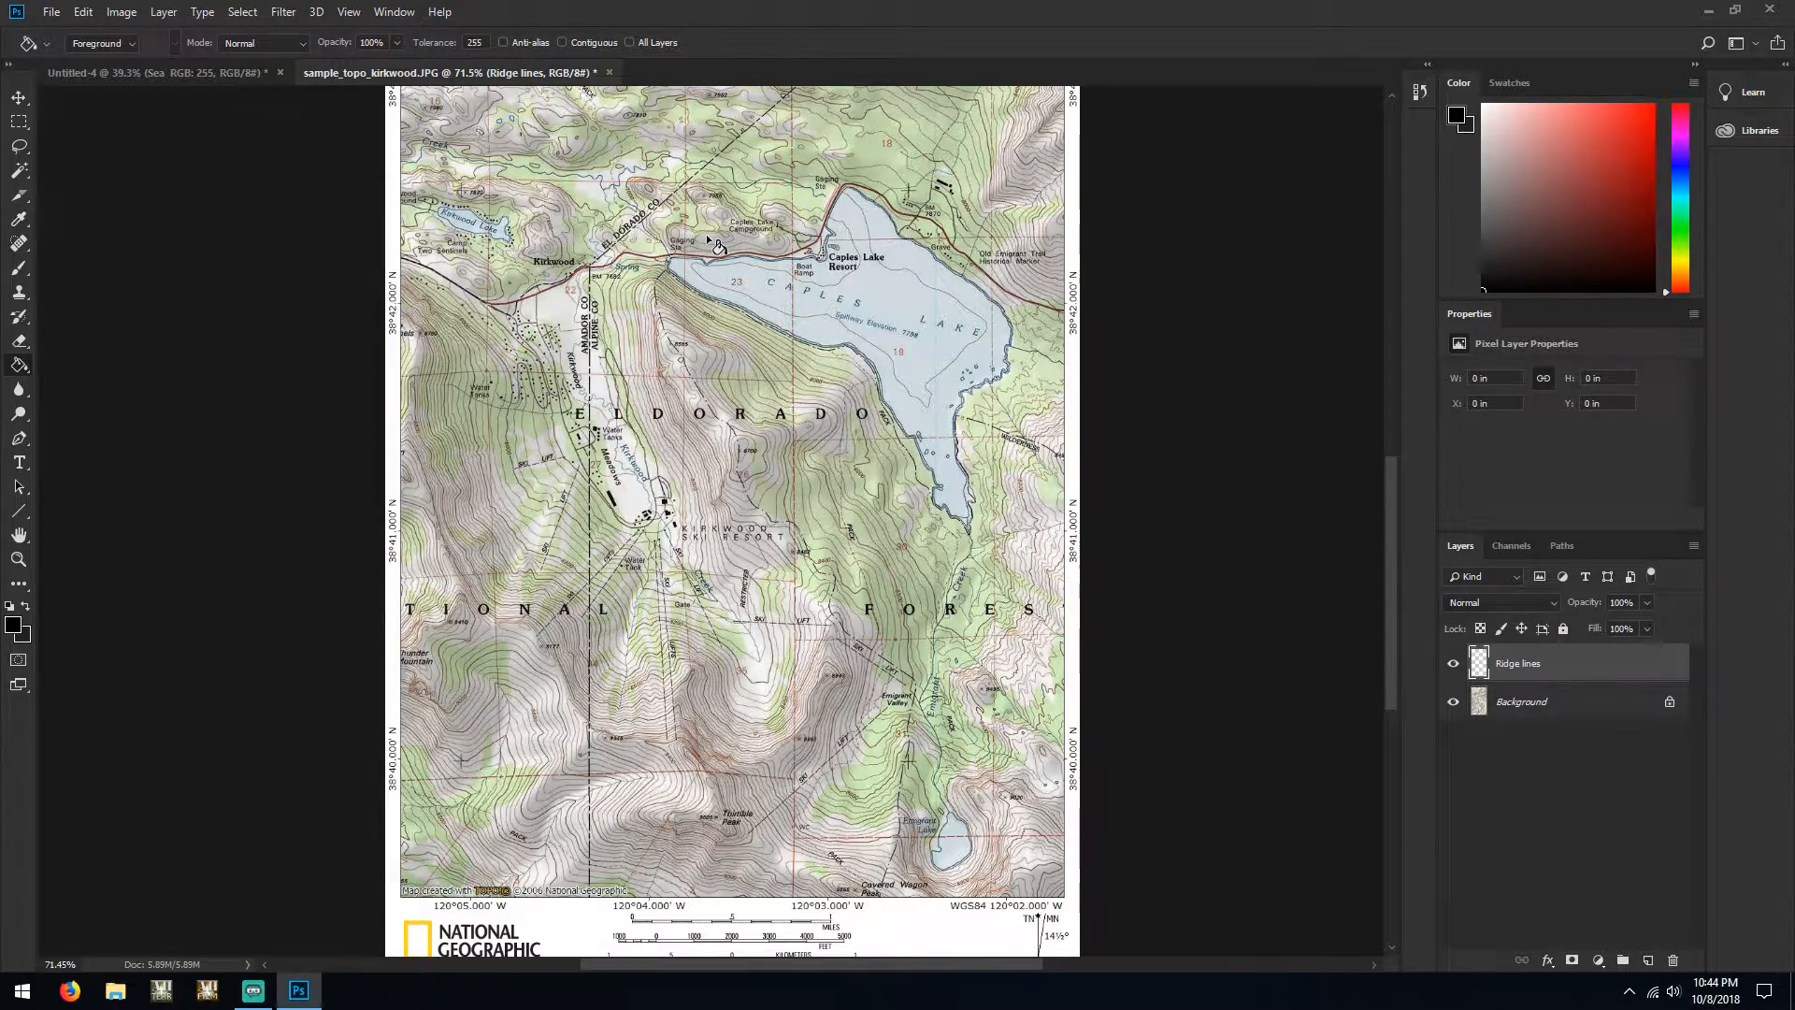
# Switch to the Pencil tool, test it with a curved stroke across the ski lifts near the Water Tank, and undo the stroke
pyautogui.scroll(2, 699, 605)
pyautogui.scroll(1, 698, 604)
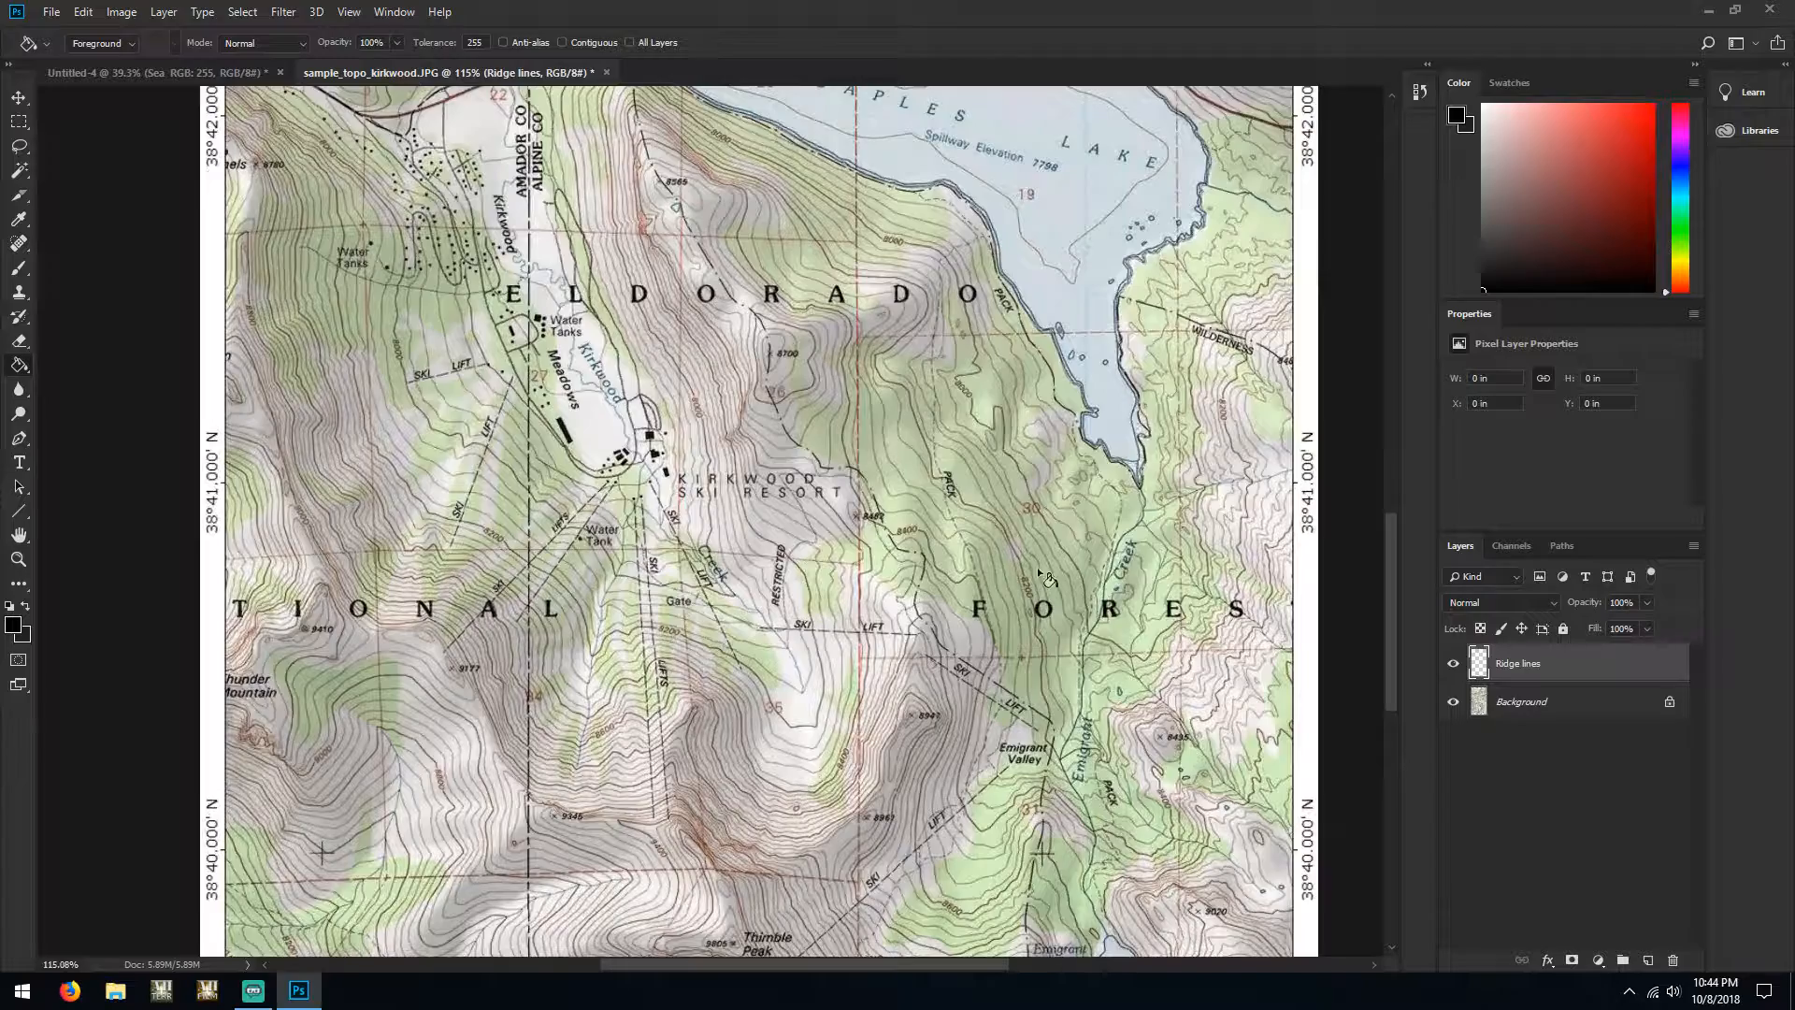
pyautogui.scroll(-5, 1039, 568)
pyautogui.scroll(3, 1044, 585)
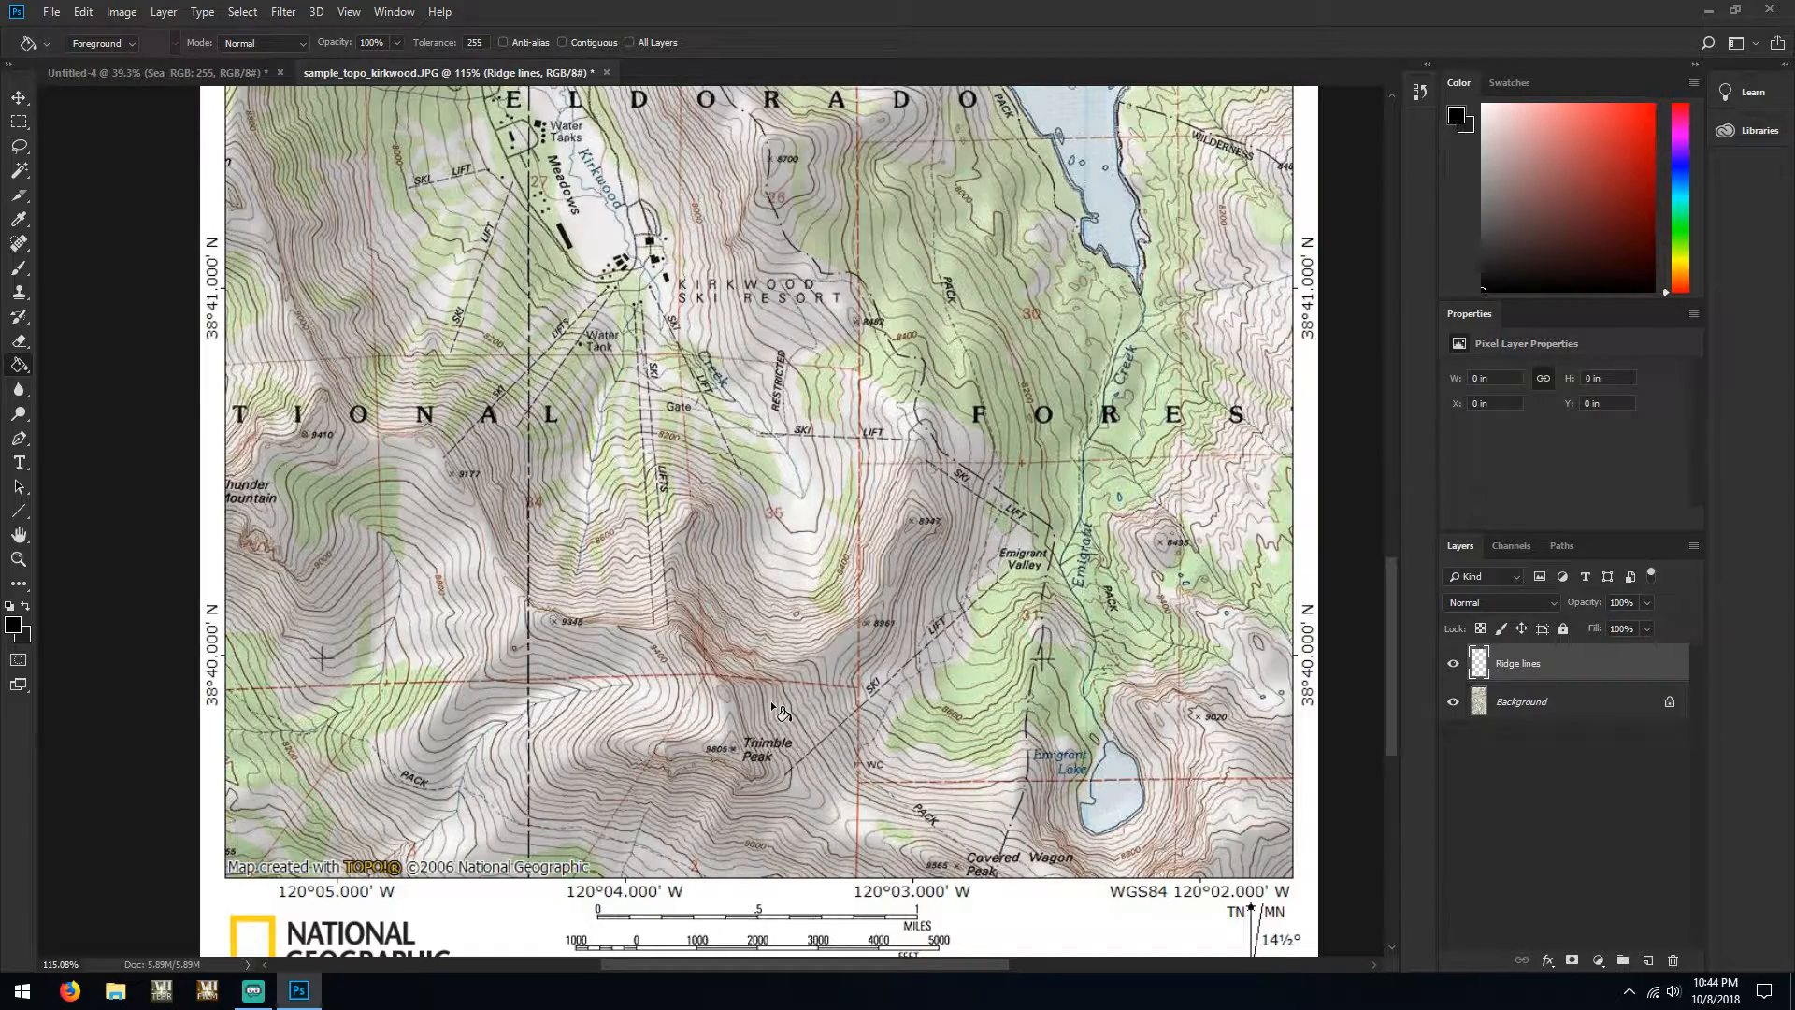
pyautogui.scroll(3, 570, 441)
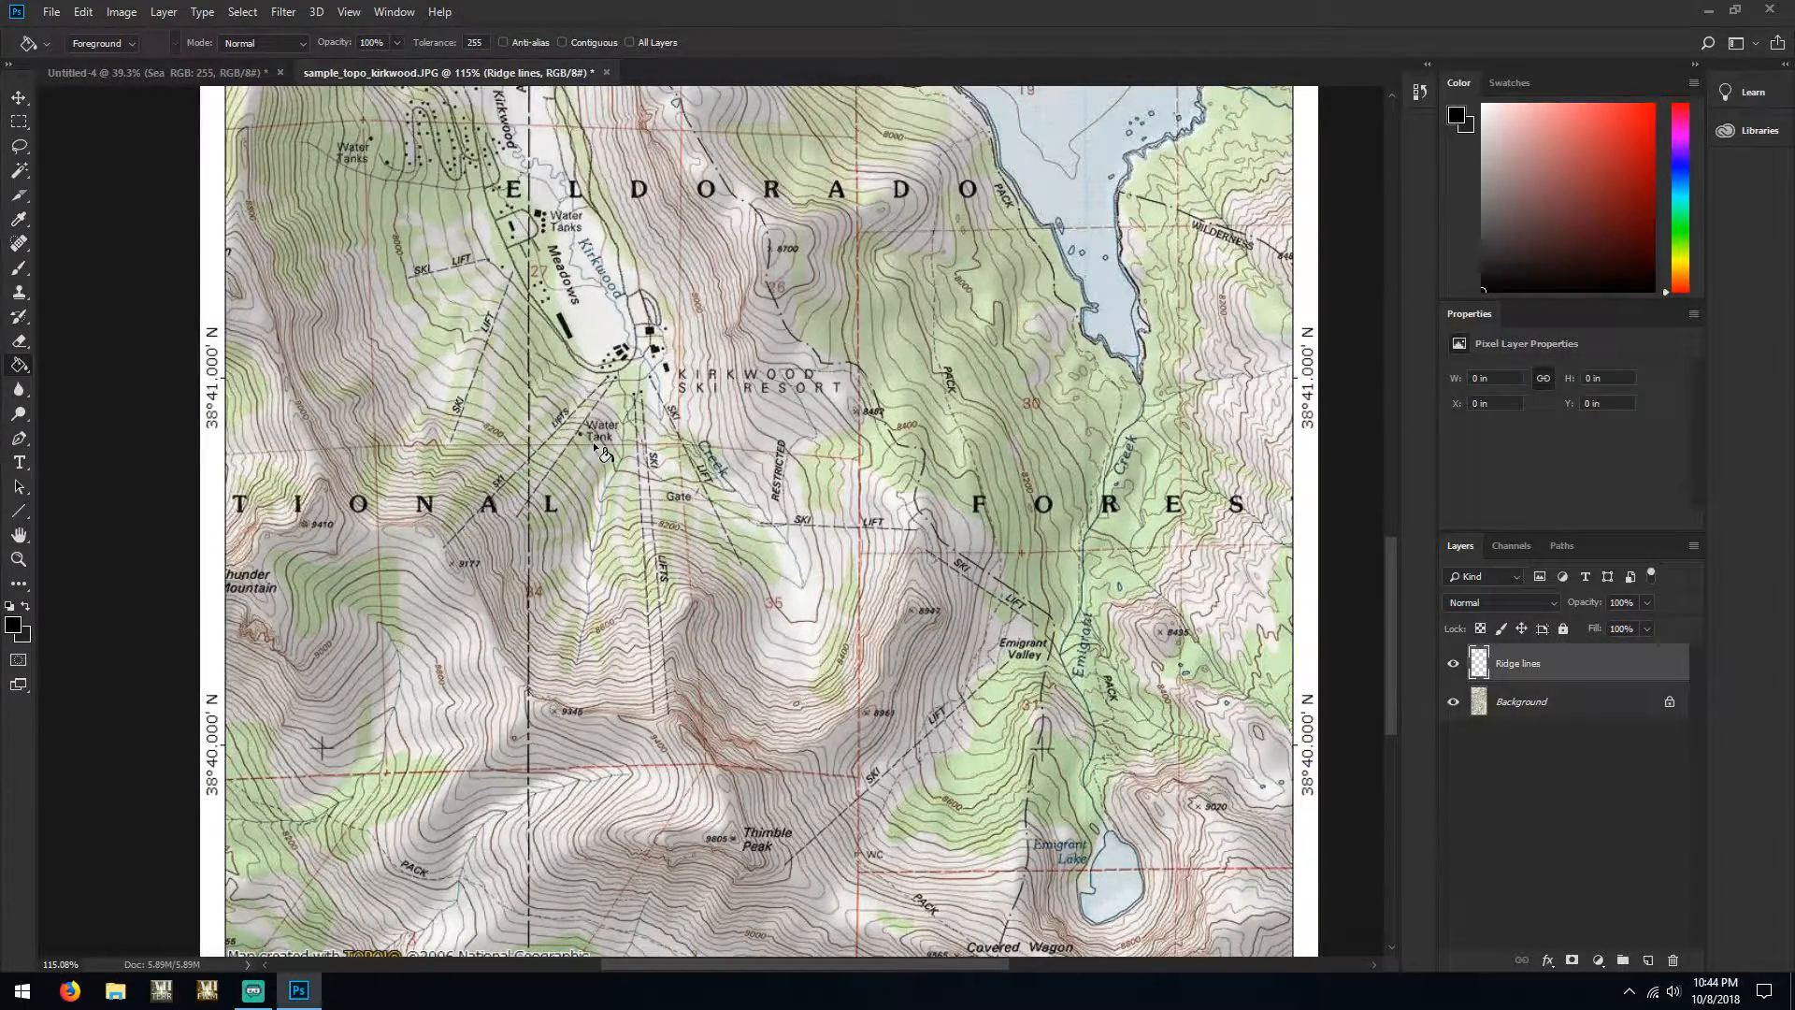
pyautogui.scroll(-1, 603, 453)
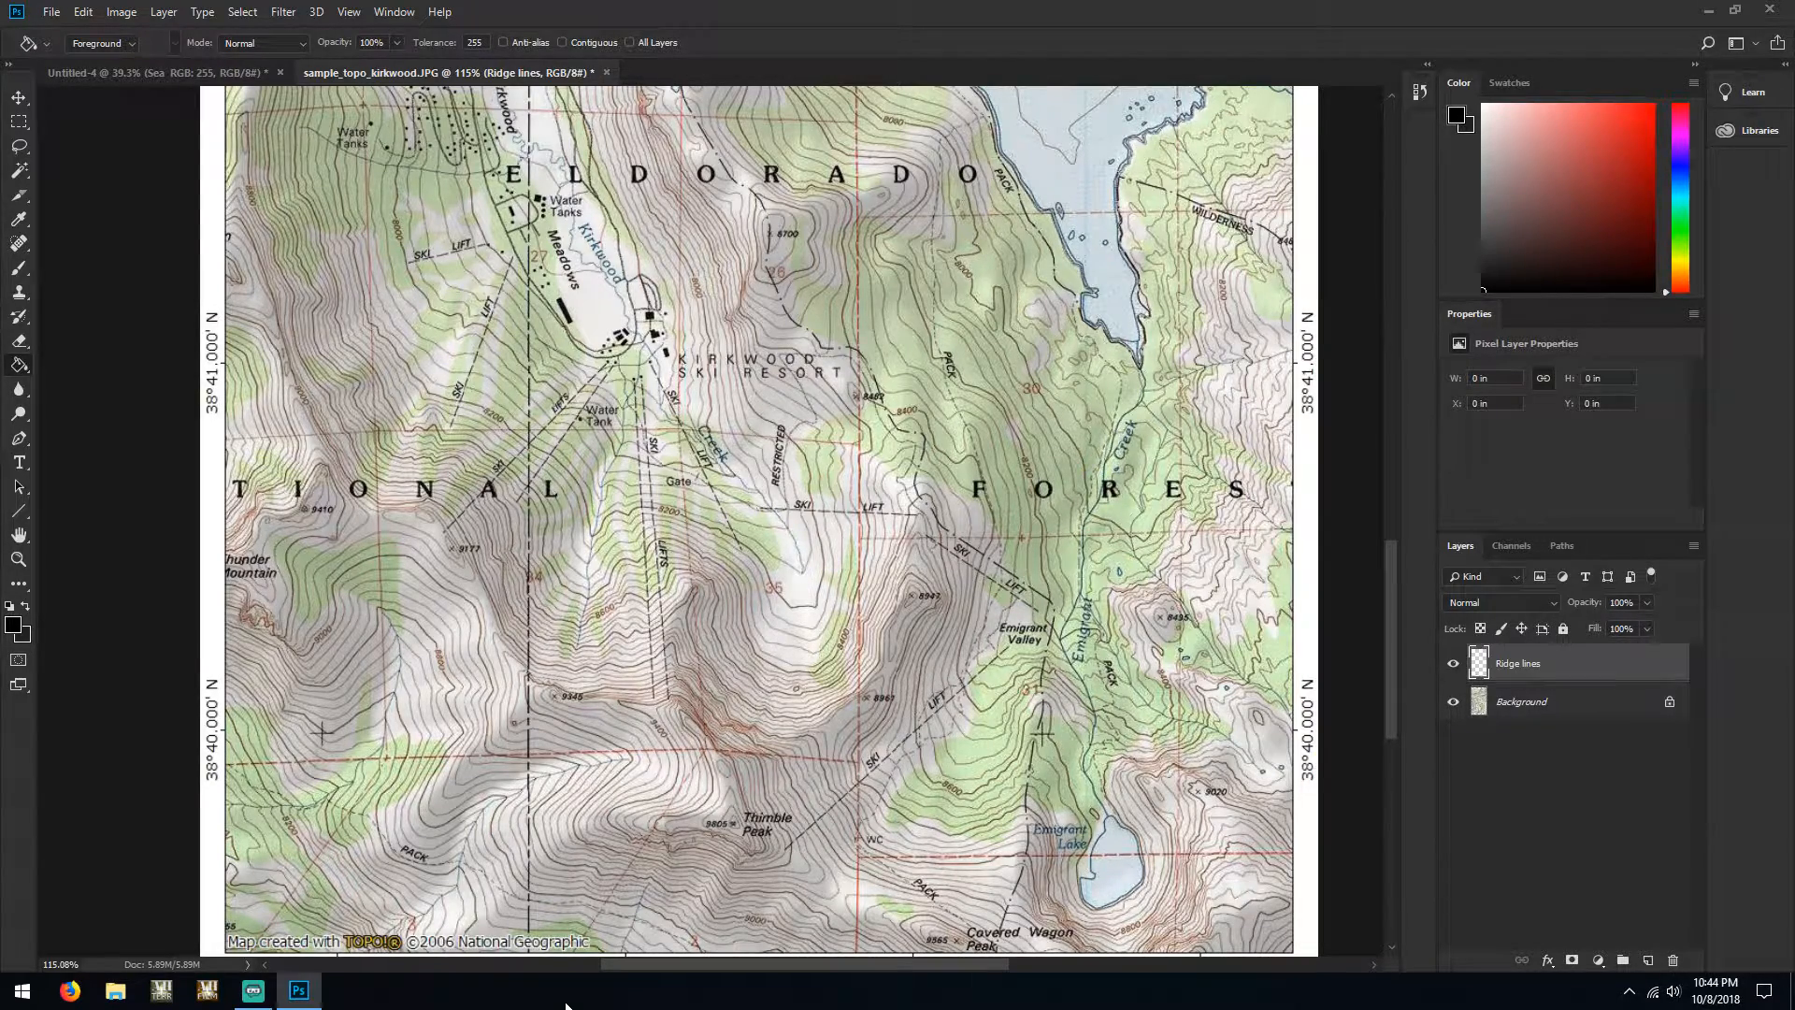
pyautogui.click(25, 269)
pyautogui.click(86, 284)
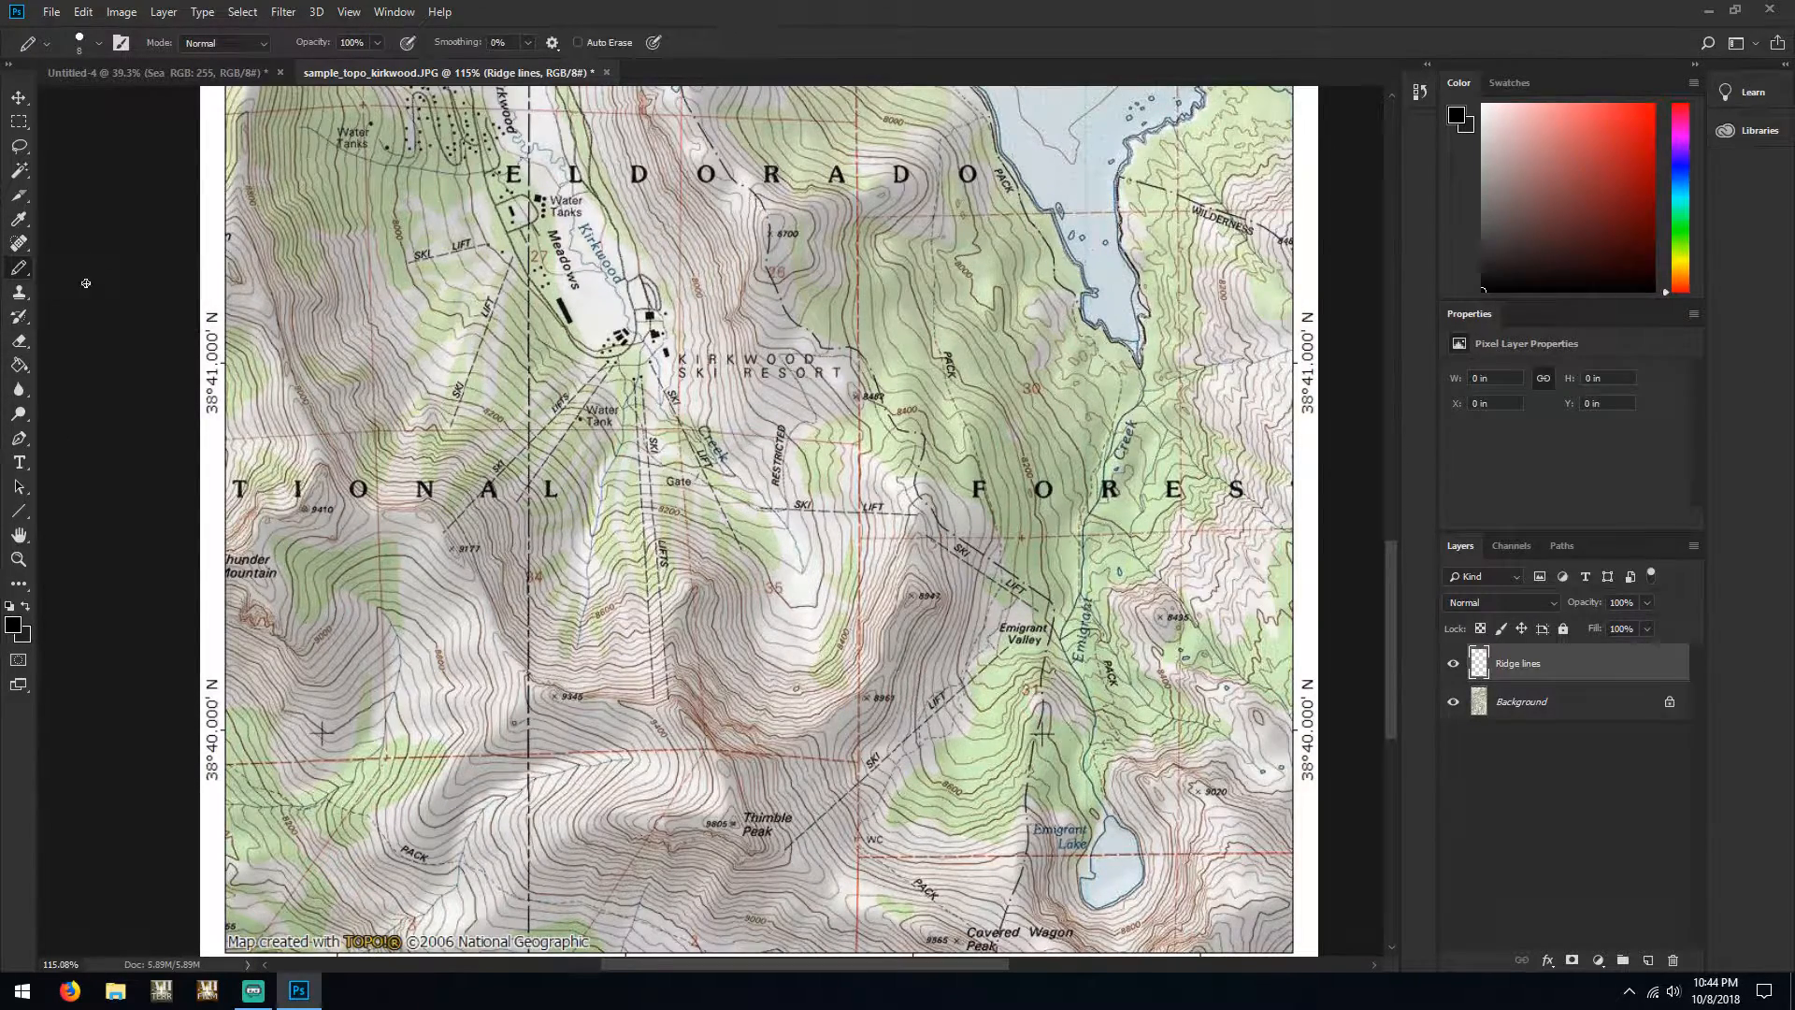
pyautogui.moveTo(495, 333)
pyautogui.mouseDown()
pyautogui.moveTo(603, 430)
pyautogui.moveTo(663, 454)
pyautogui.mouseUp()
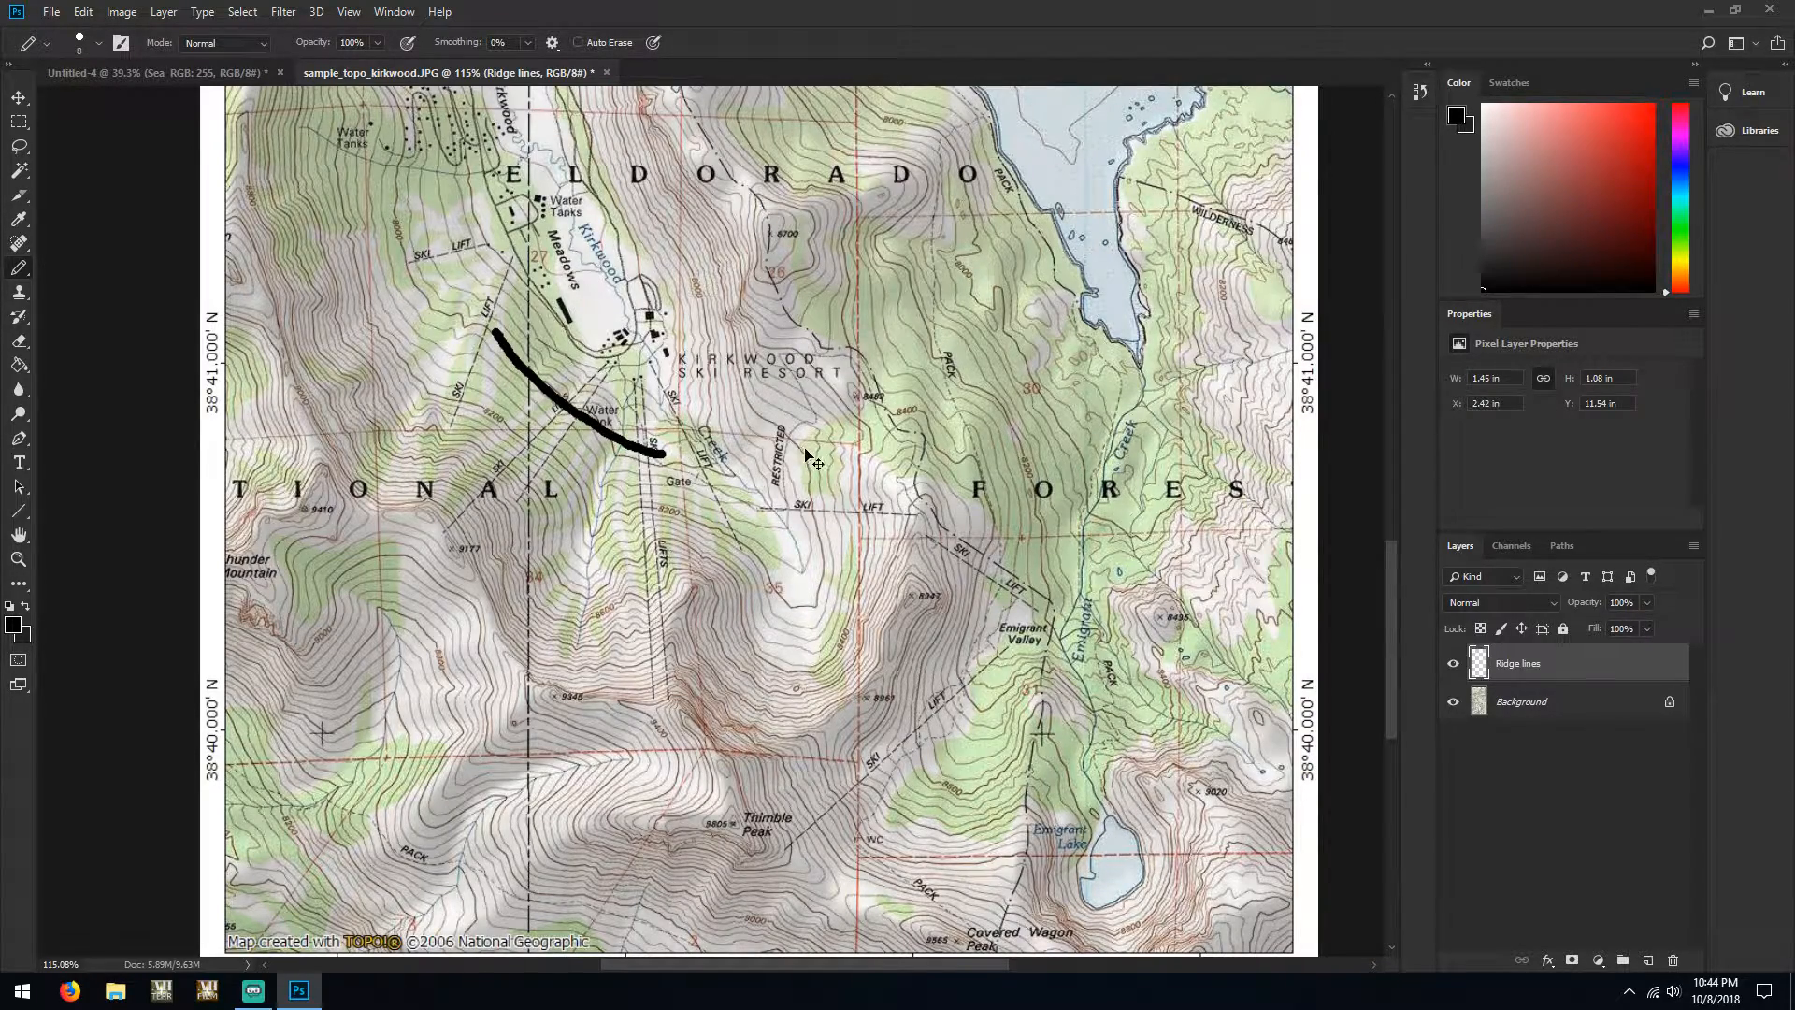
pyautogui.hotkey('ctrl', 'z')
# Draw the main ridge line from the map's northwest edge past Thimble Peak to the southern border, including the short stub at its northwestern start
pyautogui.scroll(-3, 781, 514)
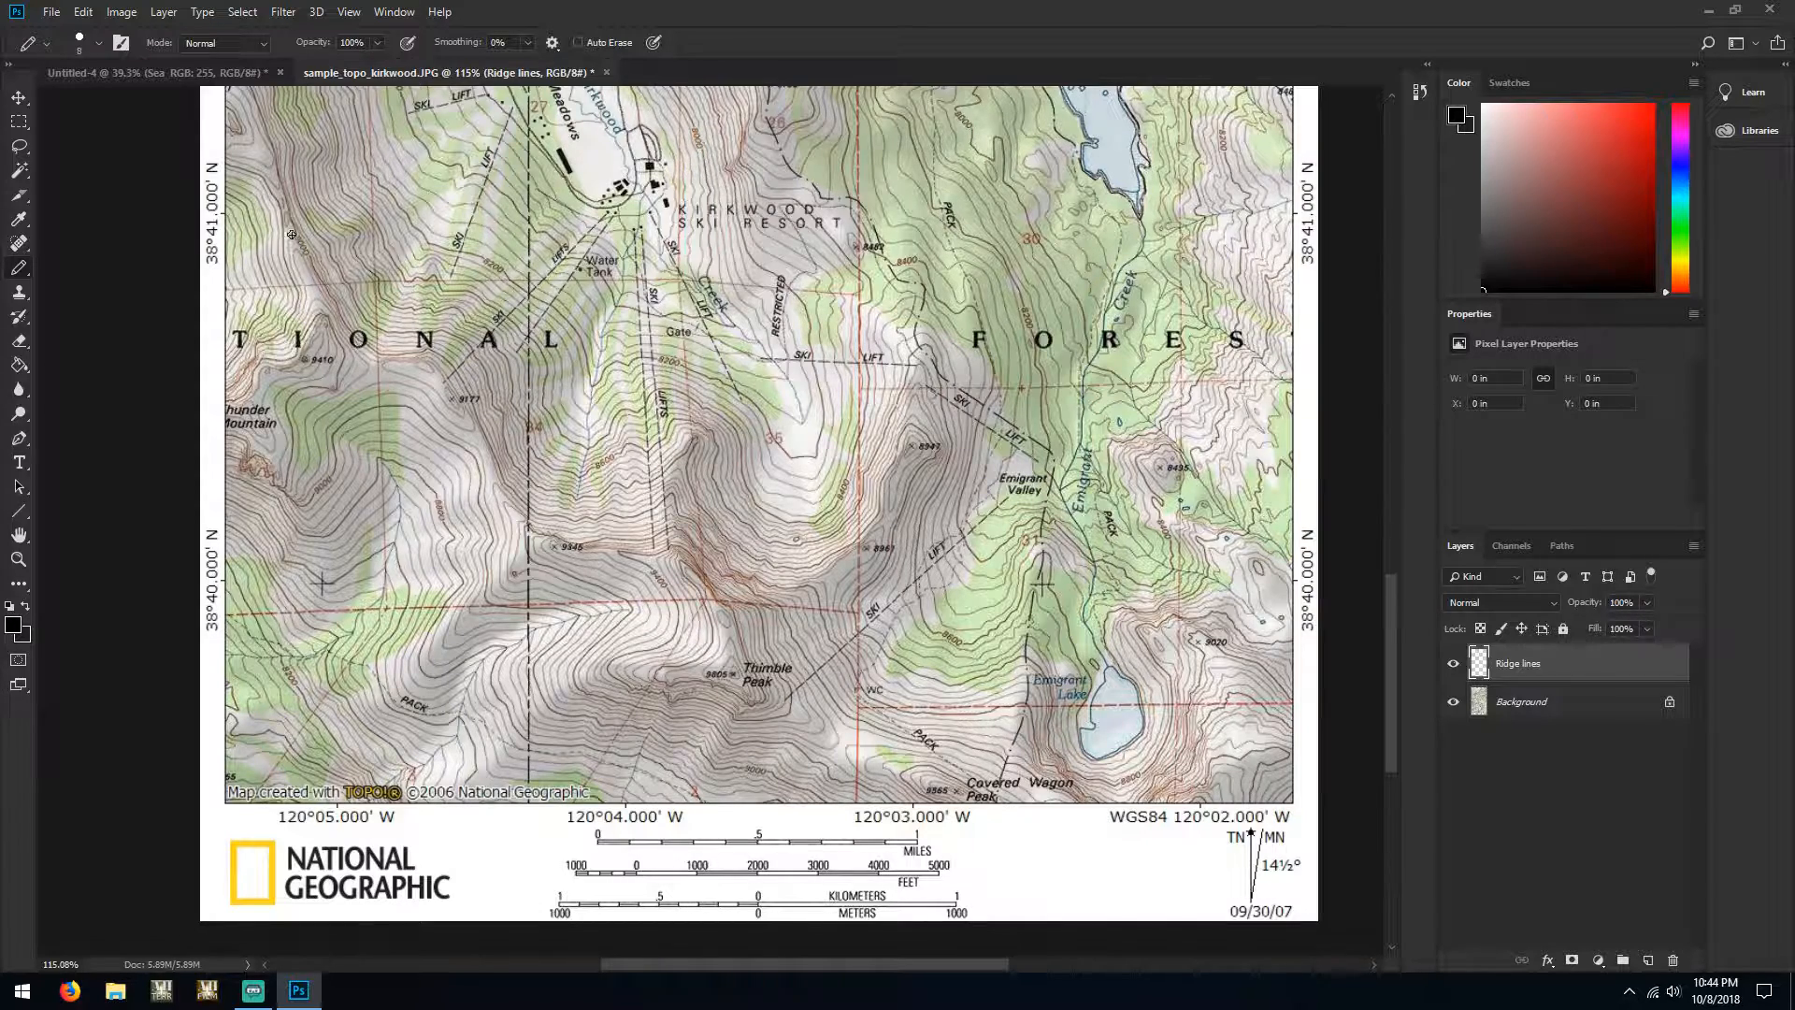
pyautogui.moveTo(225, 151); pyautogui.dragTo(272, 165)
pyautogui.click(234, 73)
pyautogui.click(355, 75)
pyautogui.moveTo(234, 88)
pyautogui.mouseDown()
pyautogui.moveTo(326, 318)
pyautogui.moveTo(377, 365)
pyautogui.moveTo(457, 380)
pyautogui.moveTo(522, 528)
pyautogui.moveTo(674, 566)
pyautogui.moveTo(729, 611)
pyautogui.moveTo(739, 684)
pyautogui.moveTo(680, 801)
pyautogui.mouseUp()
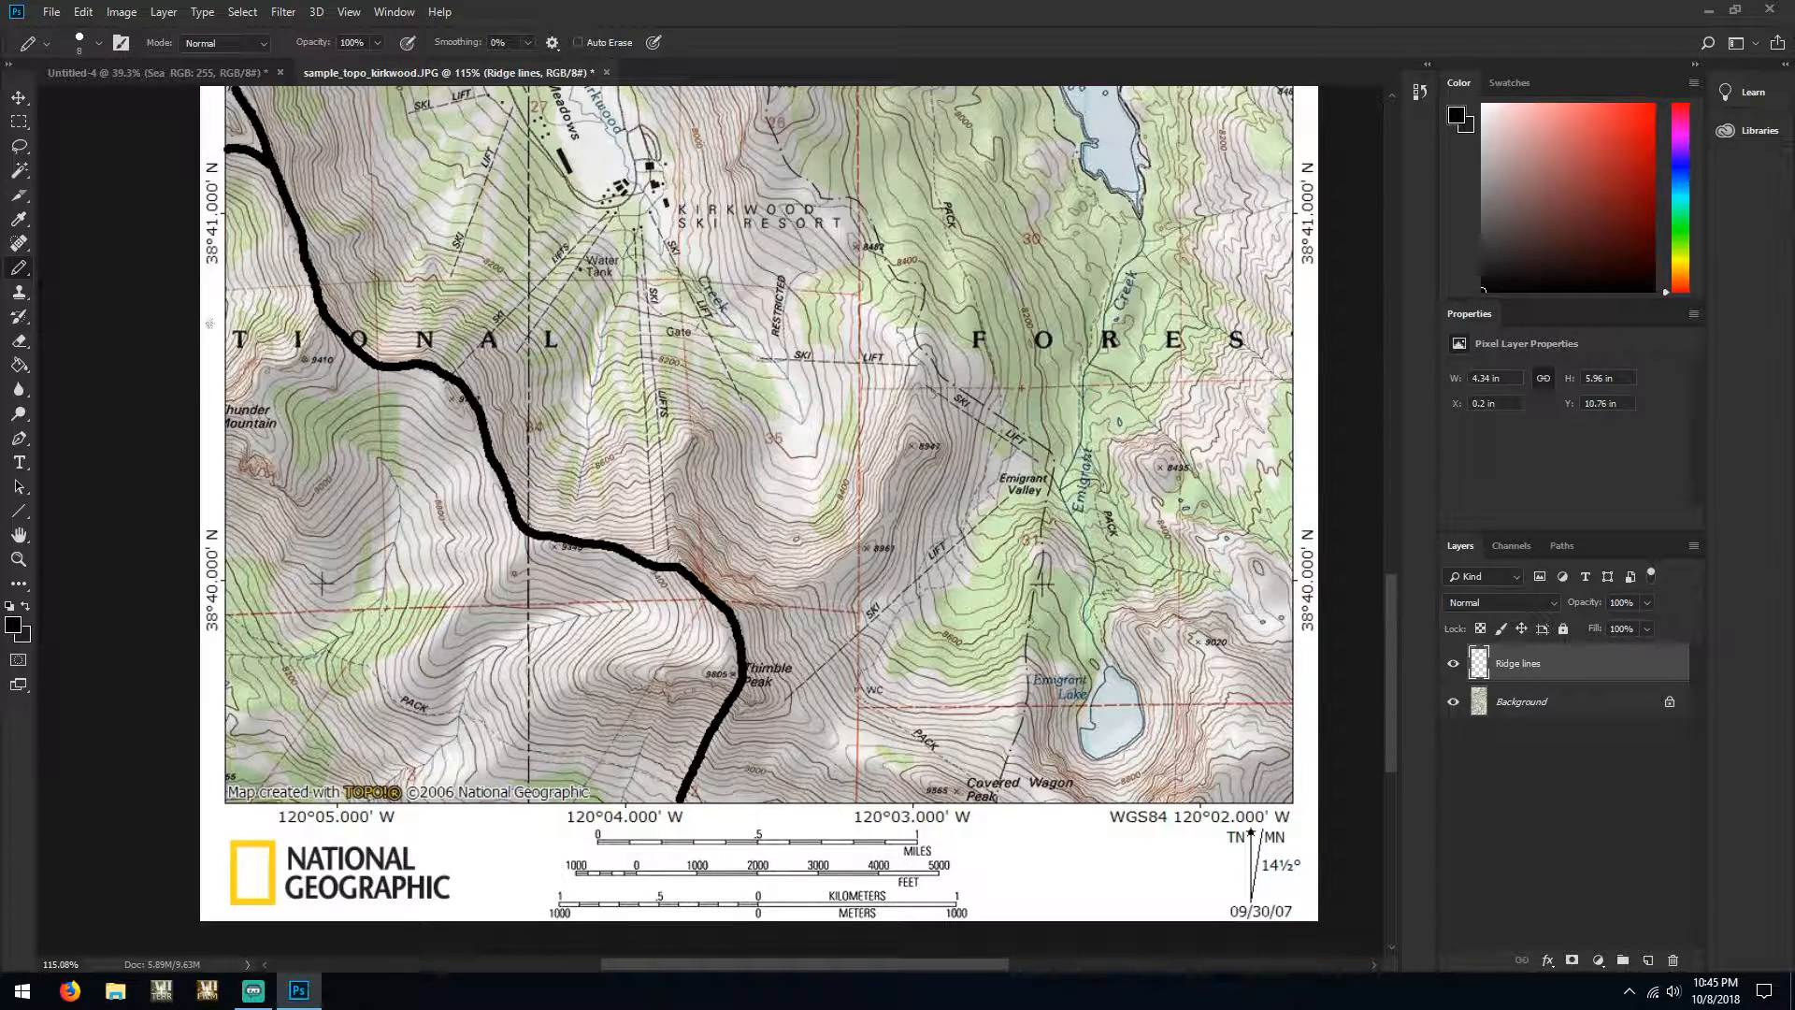
# Draw three southwestern ridge branches: one to Thunder Mountain, one off the middle of the main ridge, and one from Thimble Peak
pyautogui.moveTo(321, 317); pyautogui.dragTo(224, 434)
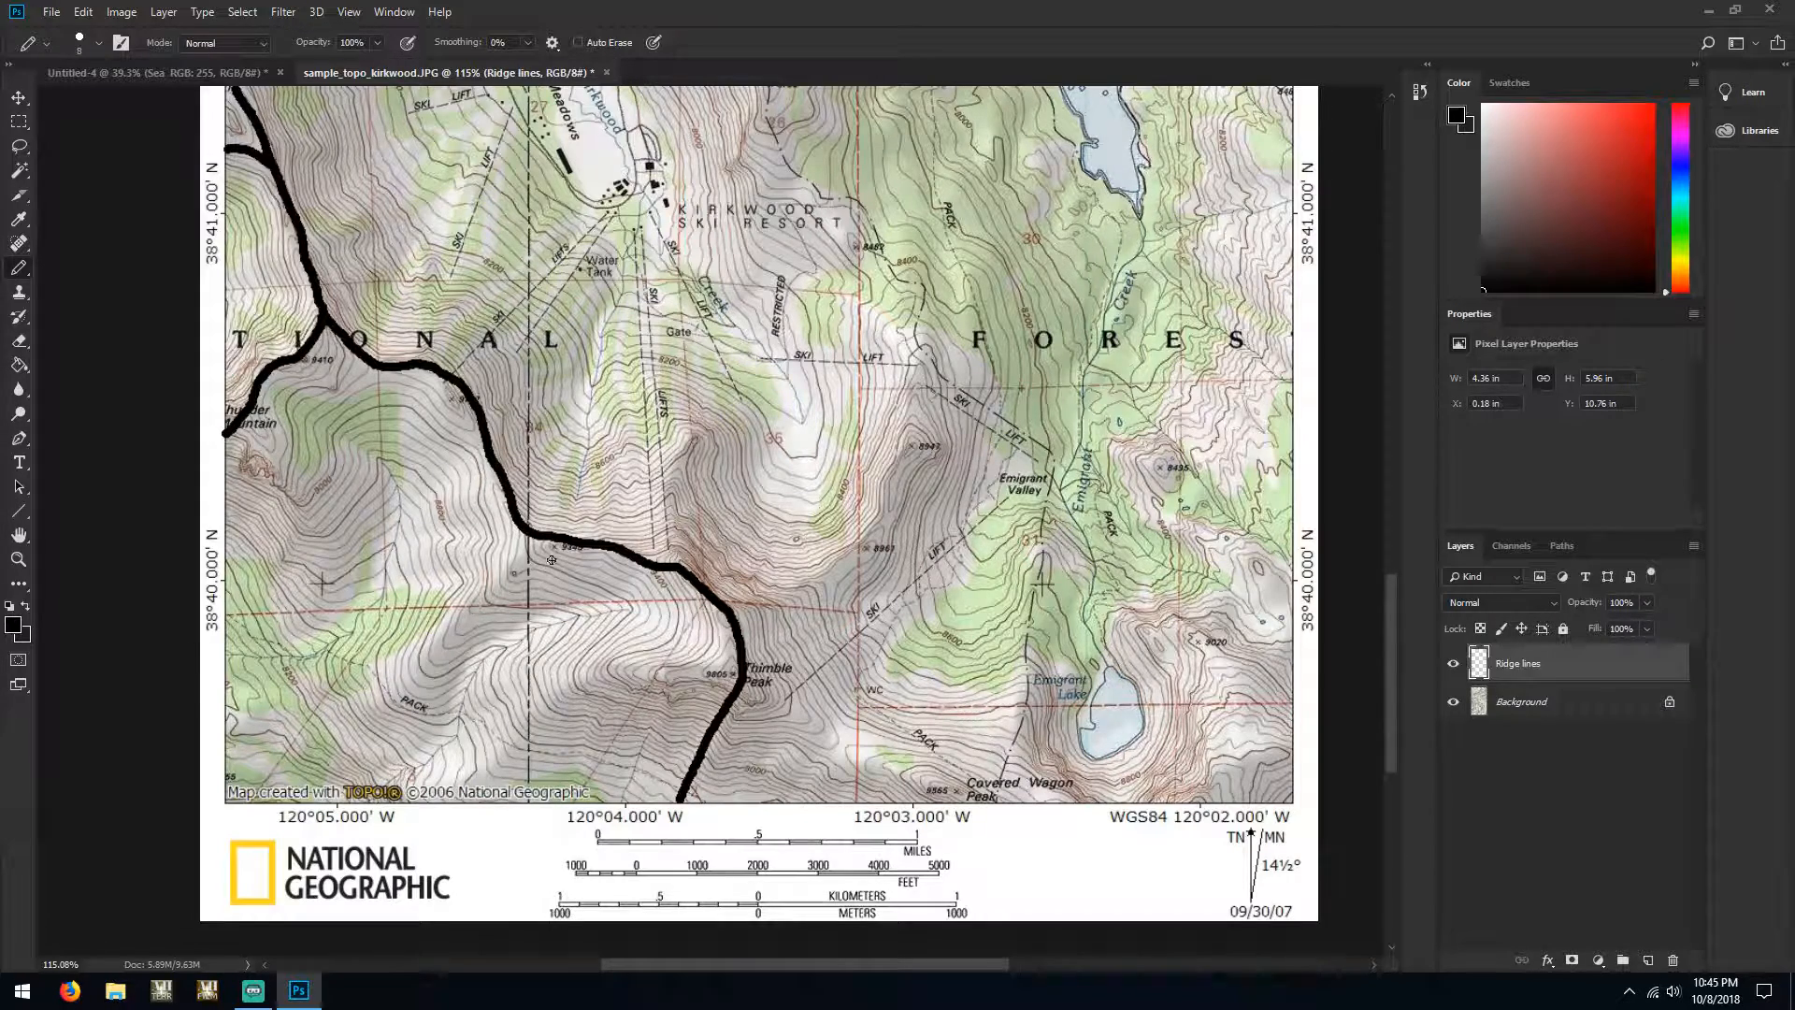
pyautogui.moveTo(580, 546)
pyautogui.mouseDown()
pyautogui.moveTo(510, 574)
pyautogui.moveTo(334, 712)
pyautogui.mouseUp()
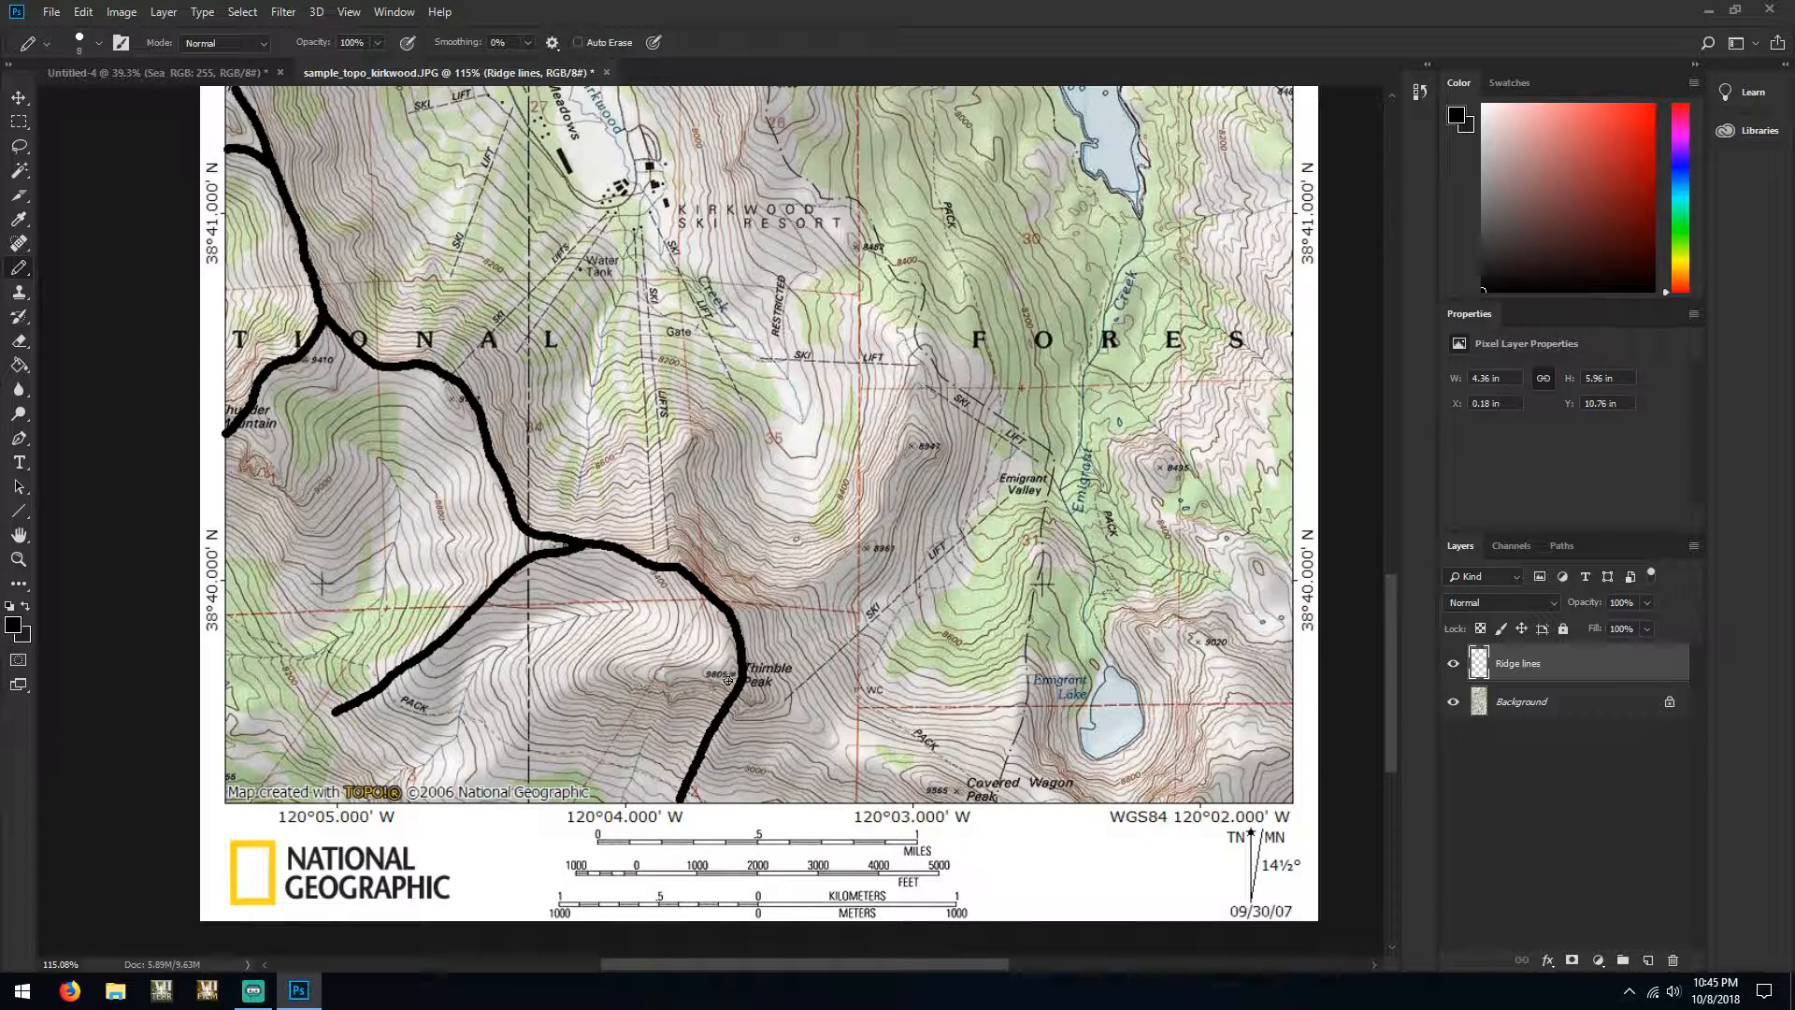
pyautogui.moveTo(734, 675)
pyautogui.mouseDown()
pyautogui.moveTo(580, 690)
pyautogui.moveTo(460, 776)
pyautogui.mouseUp()
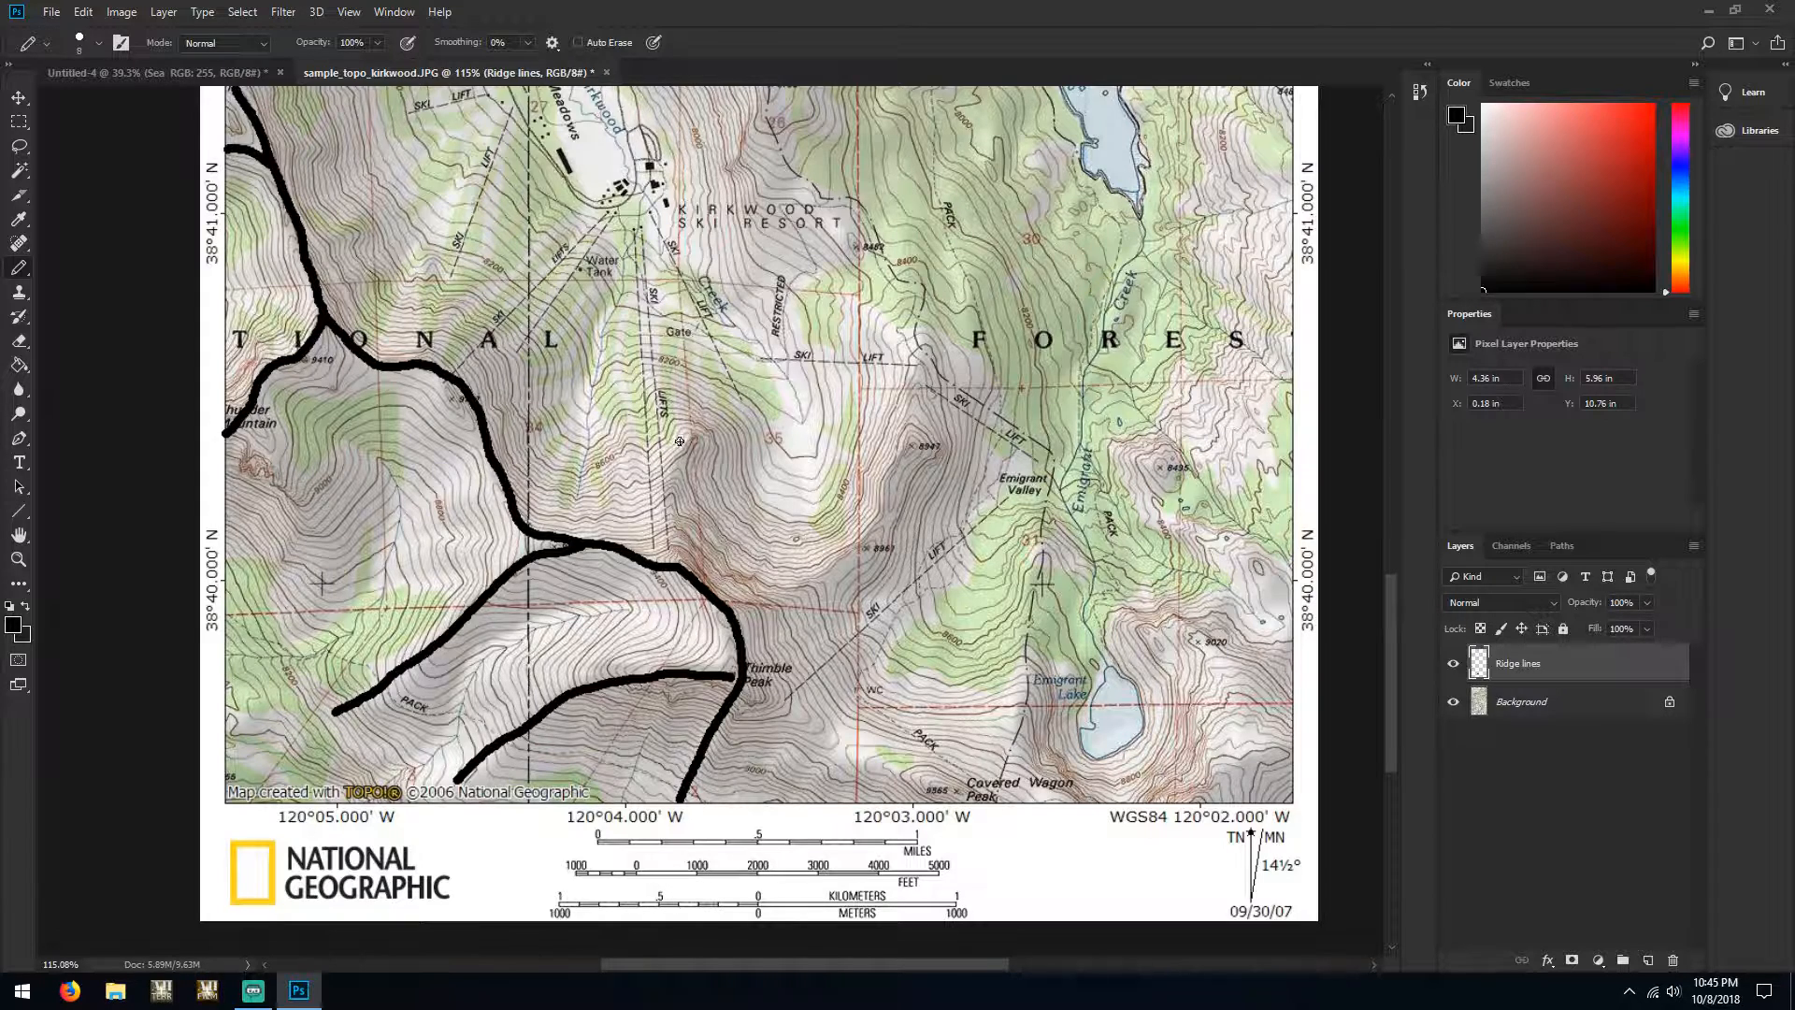
# Draw two ridge branches running north from the main ridge: a short spur beside the ski lifts and a longer one over the 8947 summit
pyautogui.moveTo(692, 433); pyautogui.dragTo(674, 565)
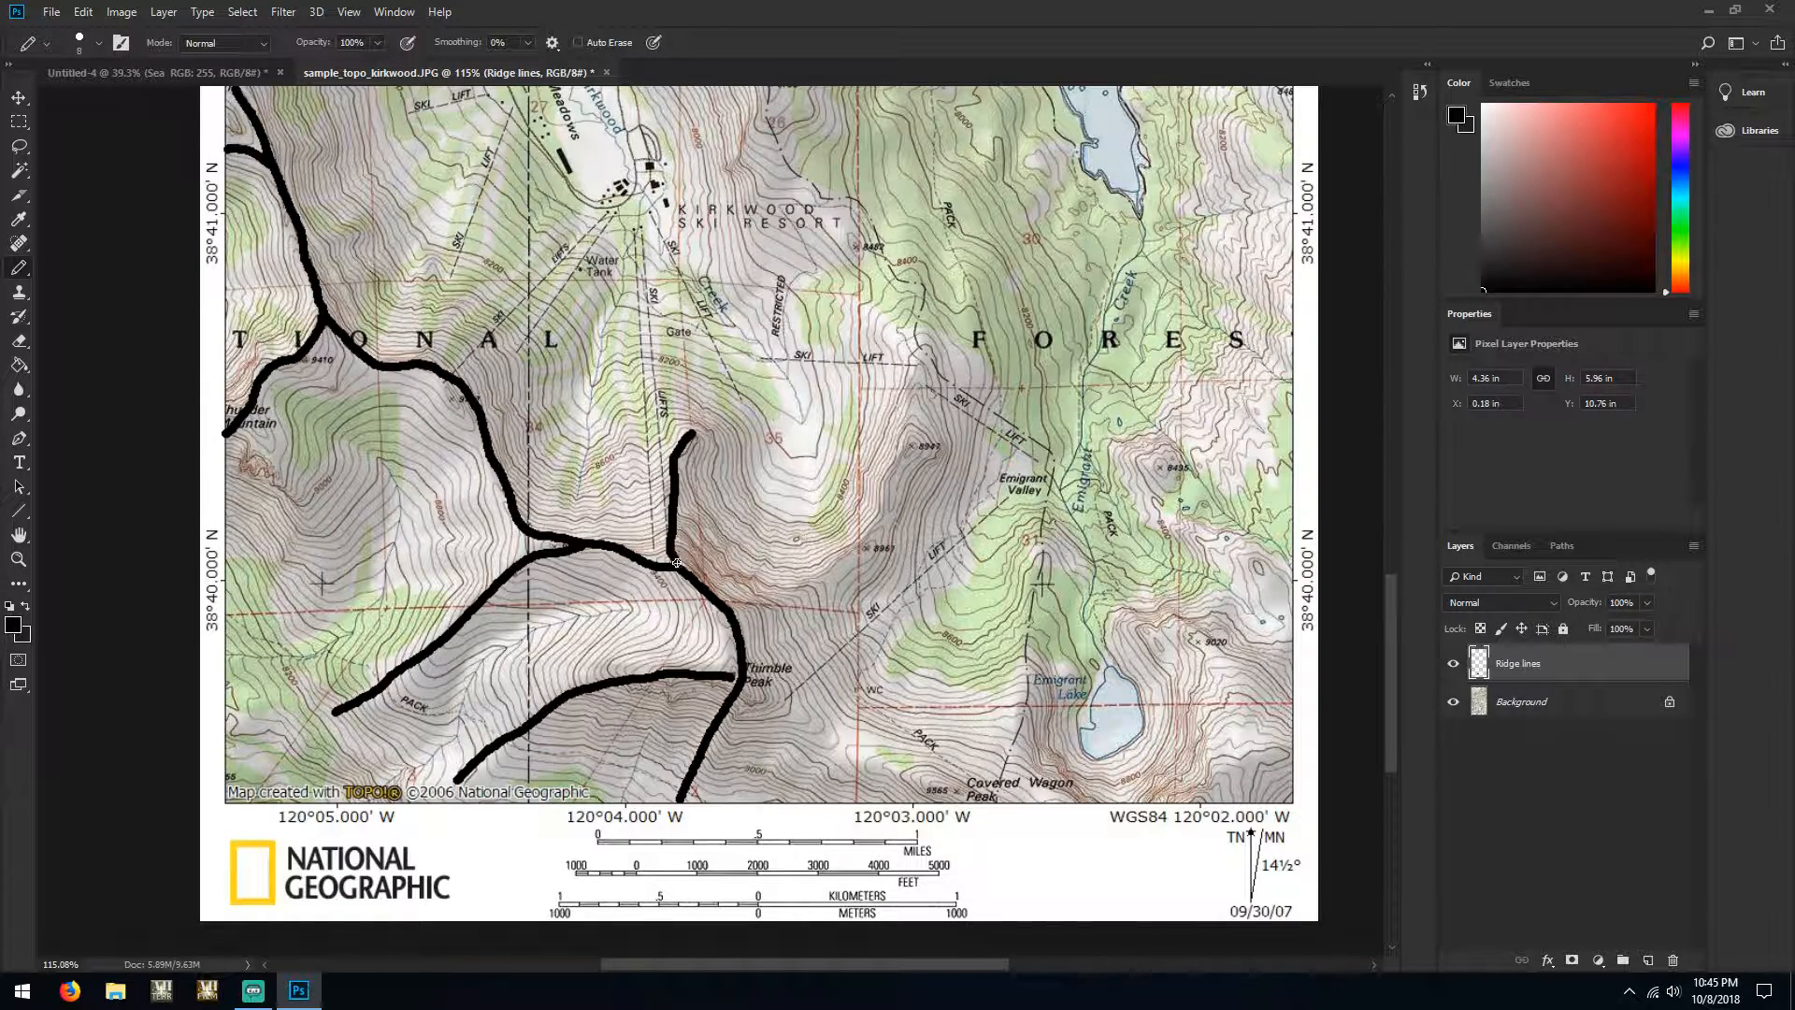
pyautogui.click(220, 71)
pyautogui.click(435, 75)
pyautogui.moveTo(738, 602)
pyautogui.mouseDown()
pyautogui.moveTo(800, 578)
pyautogui.moveTo(899, 477)
pyautogui.moveTo(921, 349)
pyautogui.mouseUp()
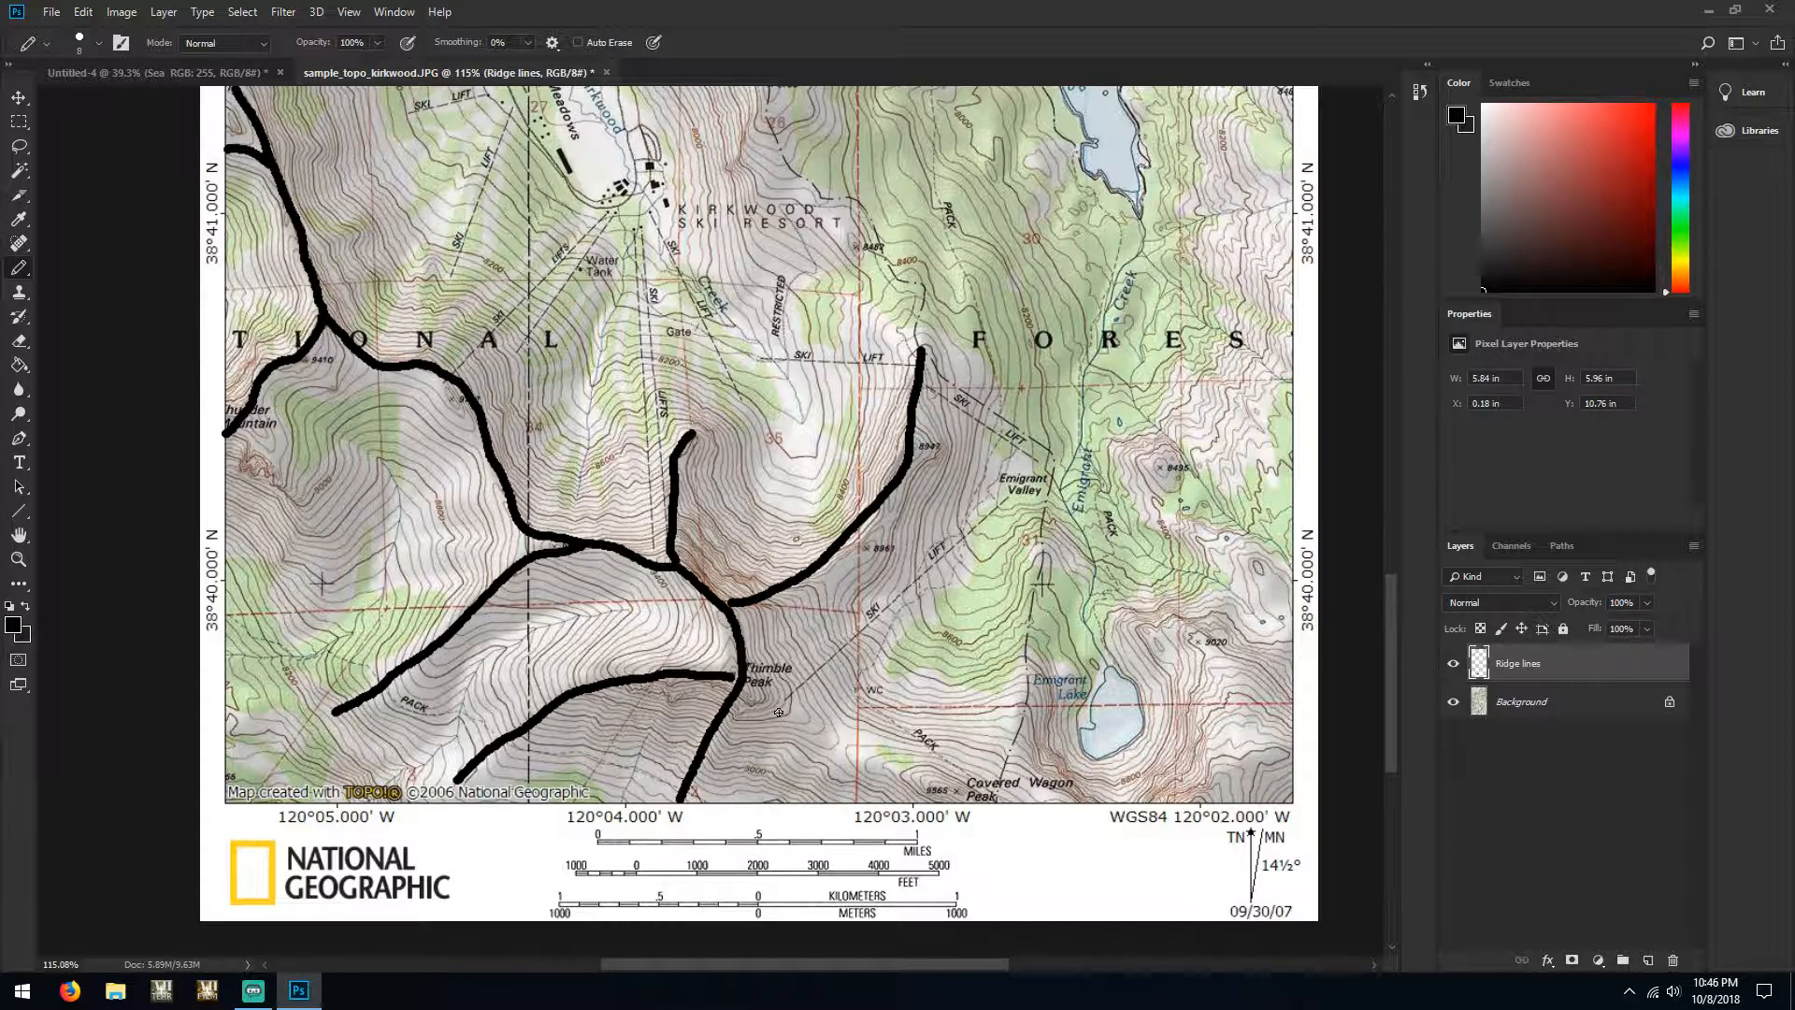
# Draw the ridge from Thimble Peak past Covered Wagon Peak to the southeast corner, with branches on both sides of Emigrant Lake
pyautogui.moveTo(751, 679)
pyautogui.mouseDown()
pyautogui.moveTo(862, 755)
pyautogui.moveTo(992, 802)
pyautogui.mouseUp()
pyautogui.moveTo(1042, 546)
pyautogui.mouseDown()
pyautogui.moveTo(1026, 726)
pyautogui.moveTo(1058, 796)
pyautogui.moveTo(1001, 805)
pyautogui.moveTo(1107, 802)
pyautogui.moveTo(1073, 813)
pyautogui.moveTo(1268, 749)
pyautogui.moveTo(1221, 750)
pyautogui.moveTo(1233, 703)
pyautogui.moveTo(1178, 622)
pyautogui.mouseUp()
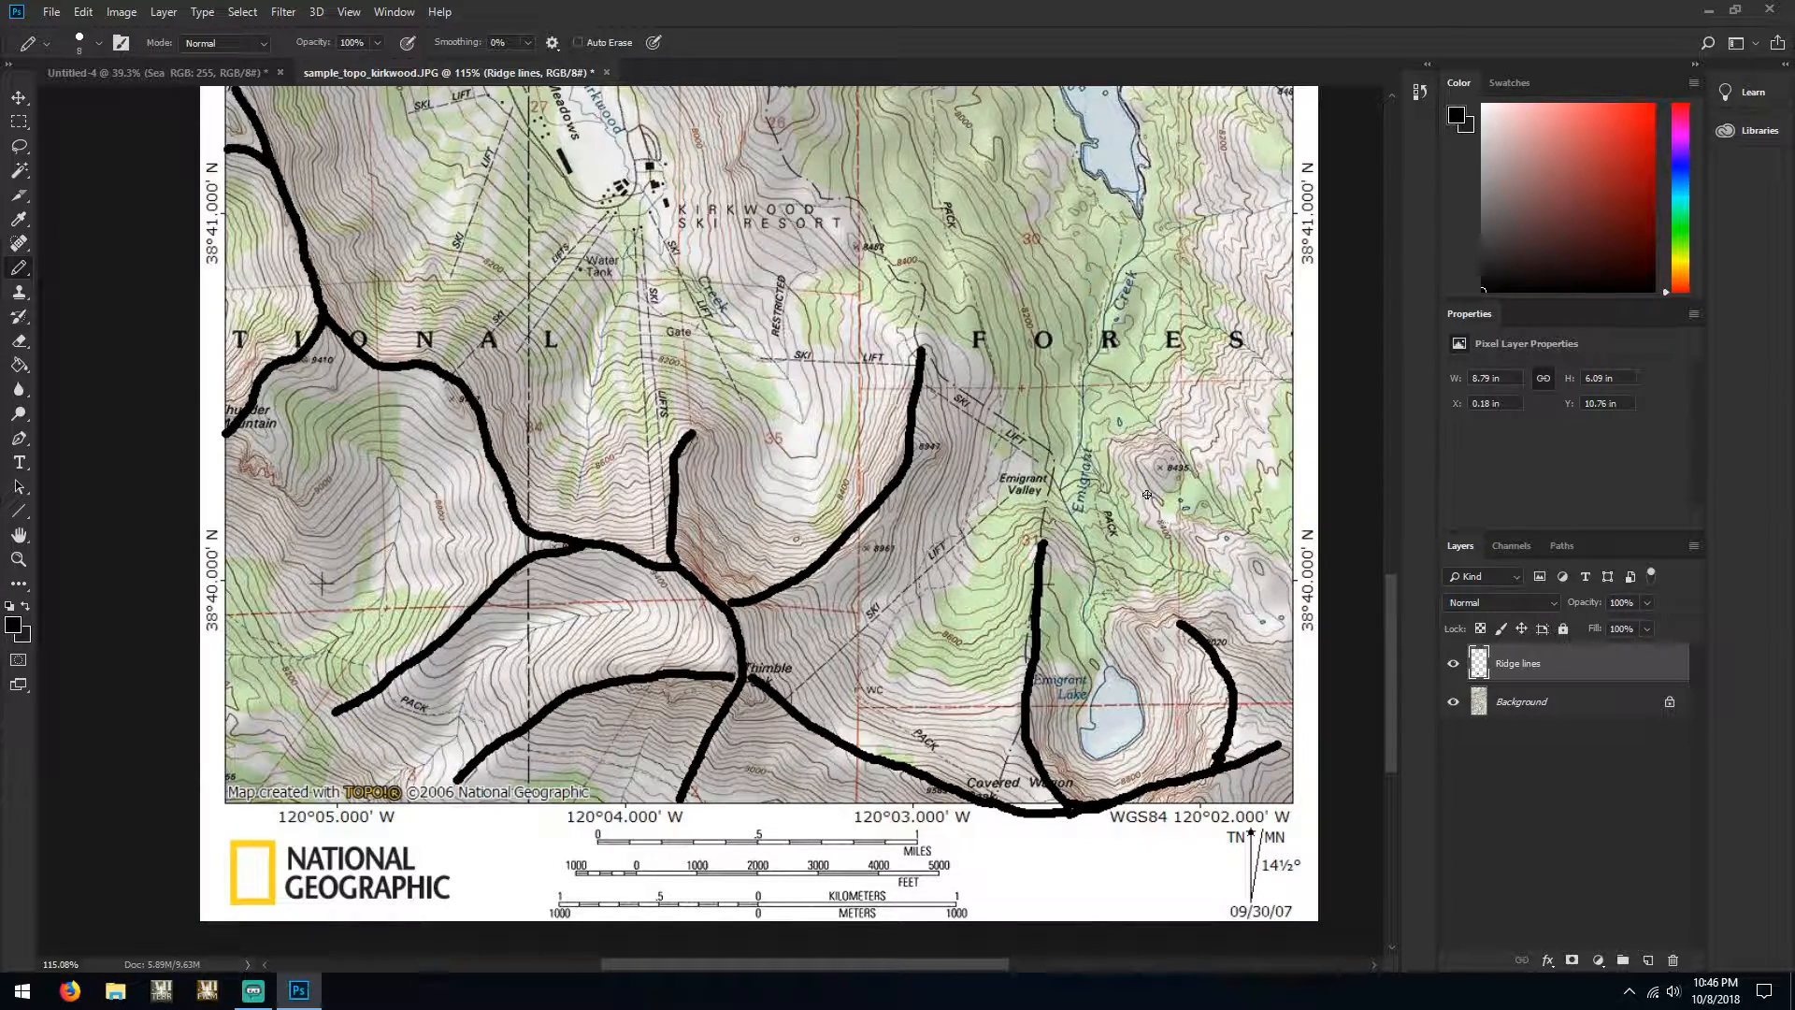
pyautogui.moveTo(1147, 503)
pyautogui.mouseDown()
pyautogui.moveTo(1286, 593)
pyautogui.moveTo(1291, 623)
pyautogui.moveTo(1234, 690)
pyautogui.mouseUp()
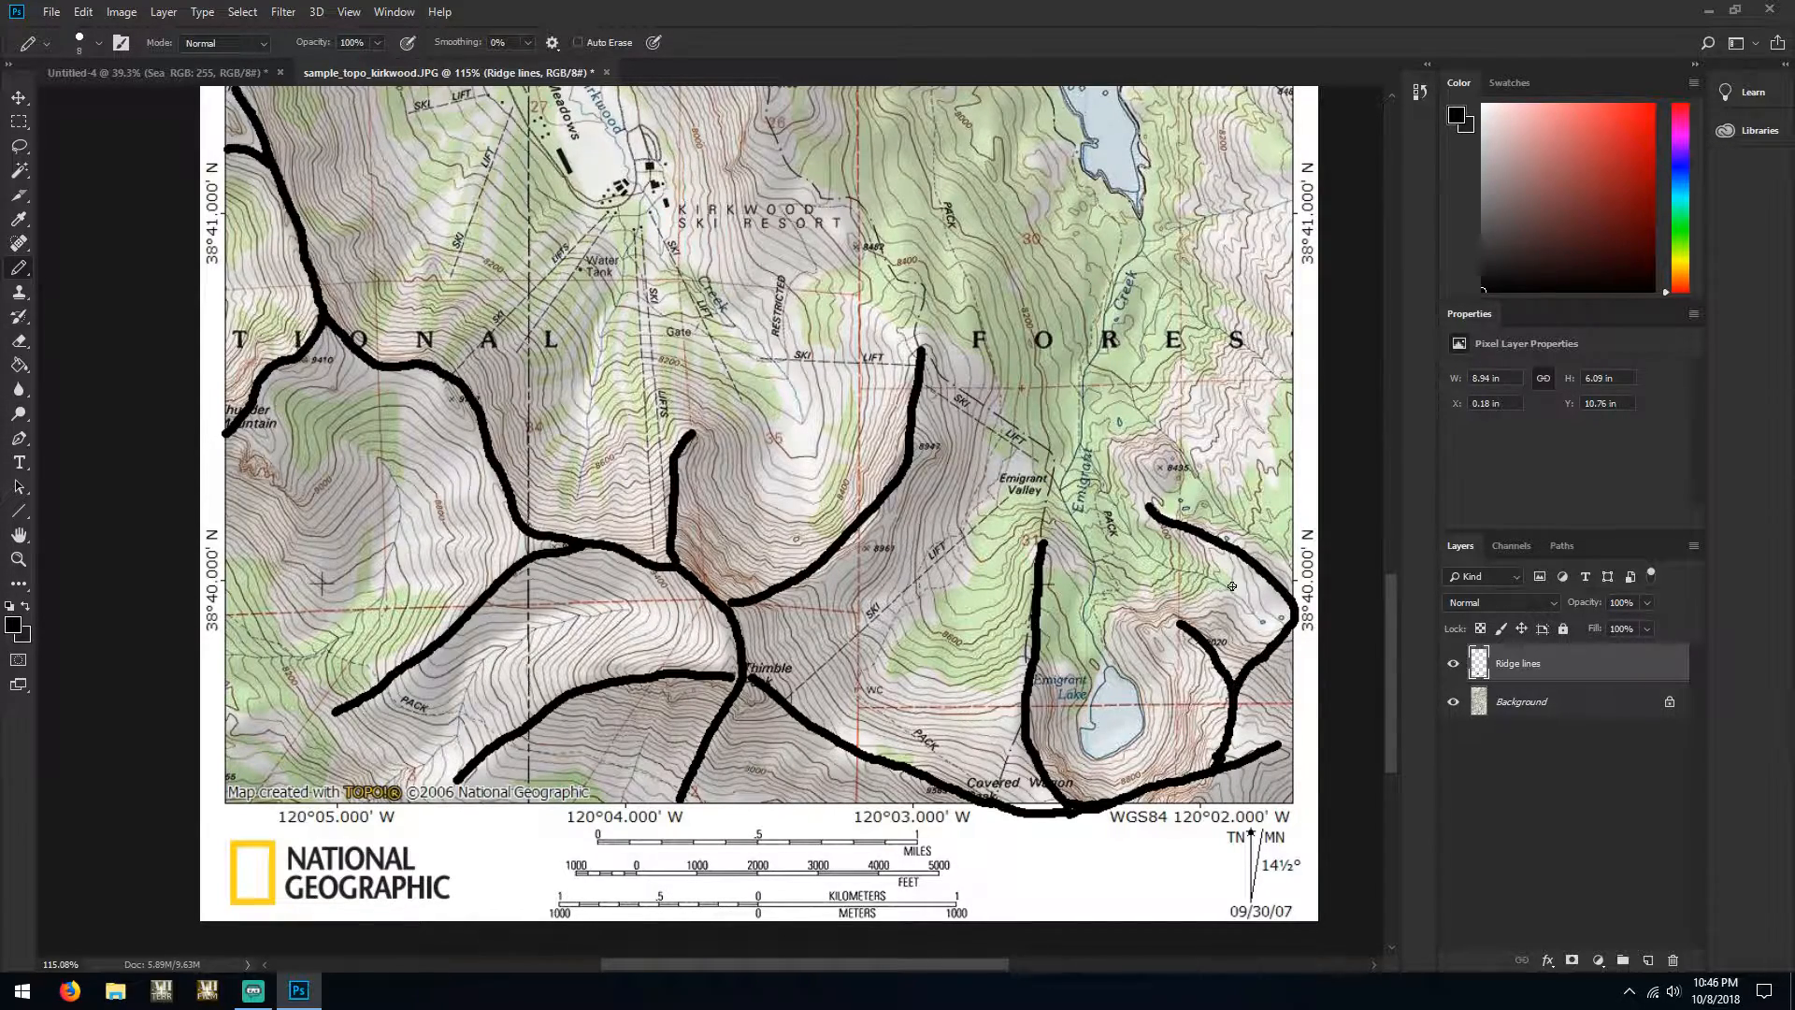
# Mark the peak east of Emigrant Valley with a short ridge, and draw the ridges beside and southeast of the Kirkwood Ski Resort label
pyautogui.click(1162, 469)
pyautogui.moveTo(1162, 469); pyautogui.dragTo(1106, 441)
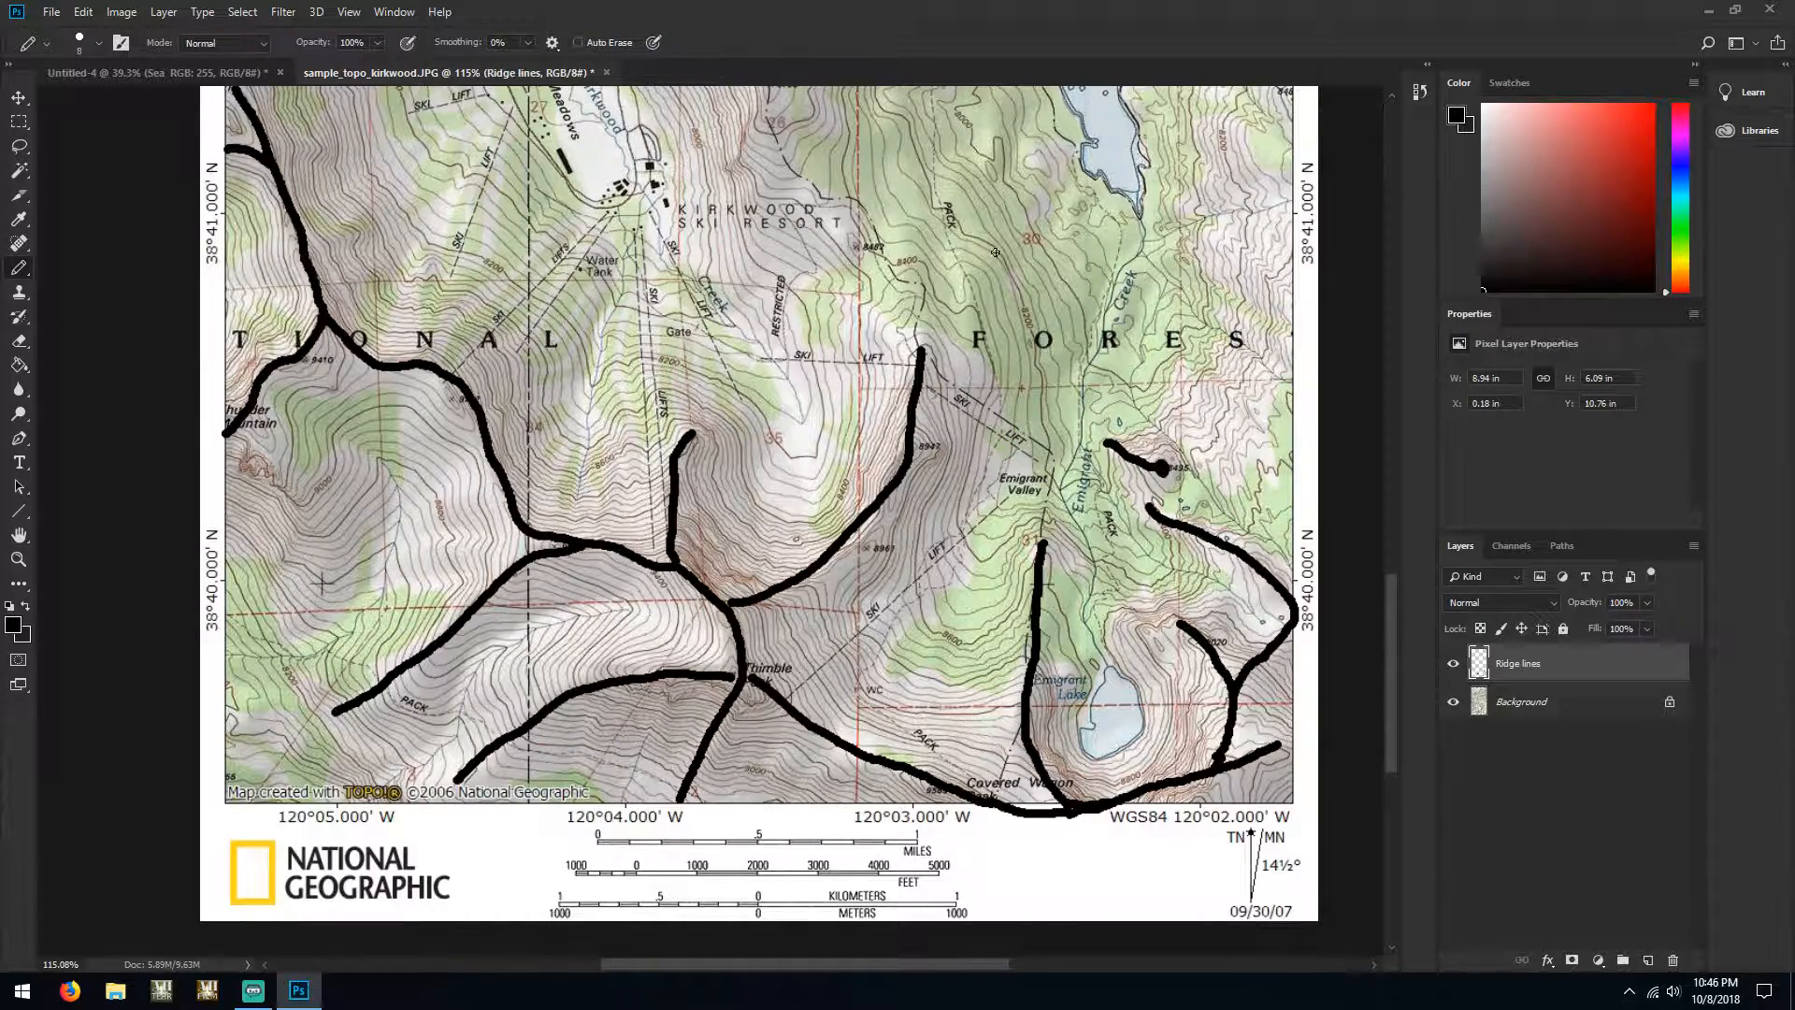
pyautogui.moveTo(843, 300); pyautogui.dragTo(920, 357)
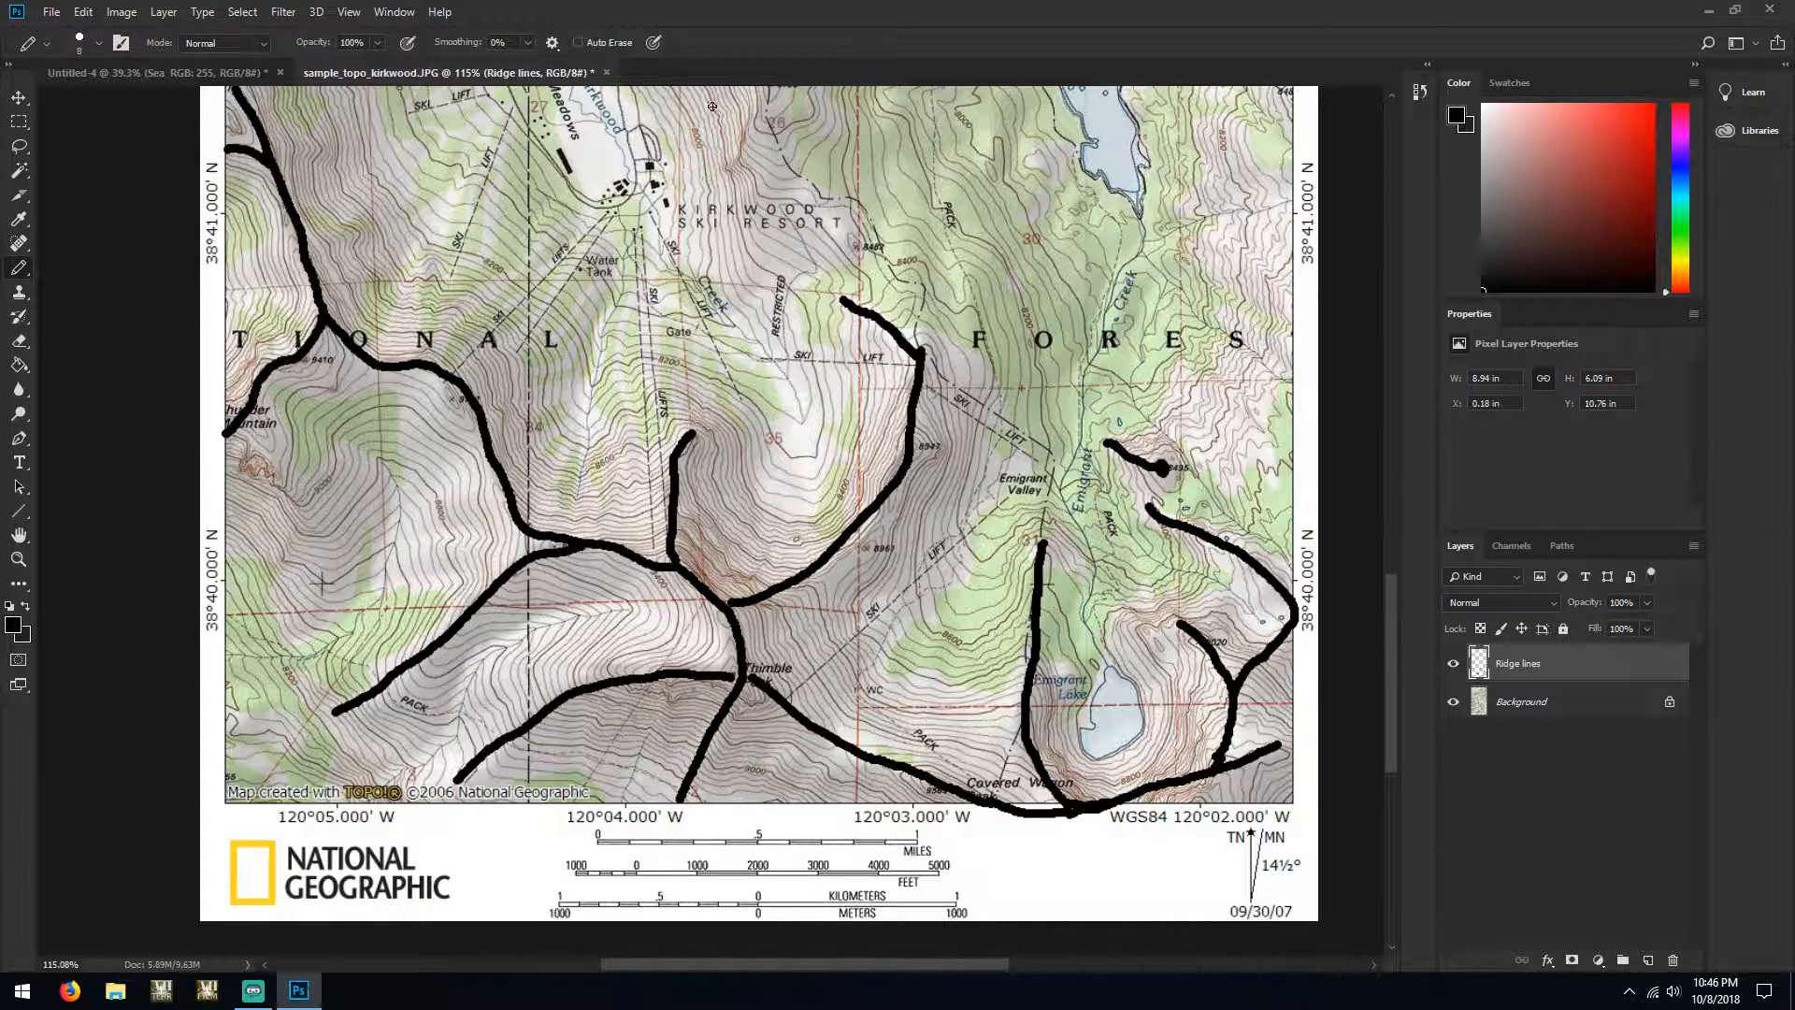
pyautogui.moveTo(758, 91)
pyautogui.mouseDown()
pyautogui.moveTo(727, 221)
pyautogui.moveTo(772, 323)
pyautogui.mouseUp()
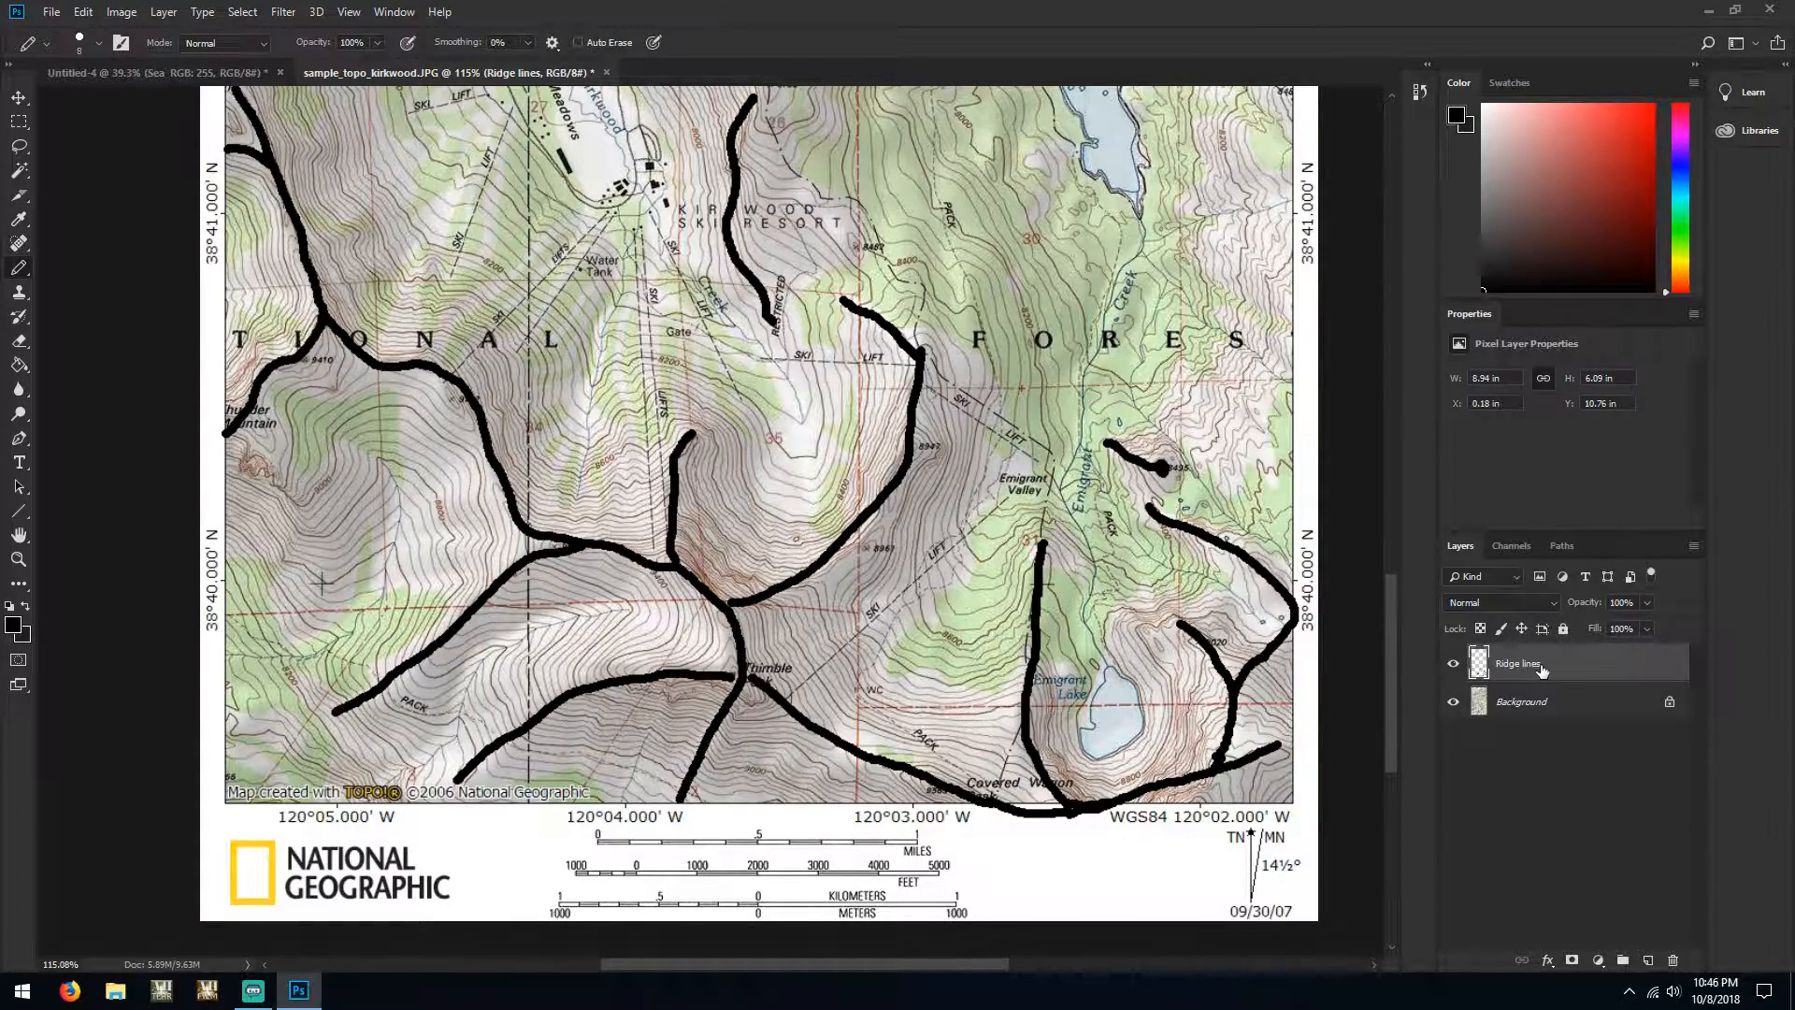
# Rename the Ridge lines layer to "High Ridge lines"
pyautogui.doubleClick(1502, 665)
pyautogui.click(1502, 666)
pyautogui.write('High')
pyautogui.press('Return')
# Add two new layers named "Med Ridge lines" and "Low Ridge lines" above the High Ridge lines layer
pyautogui.click(1648, 960)
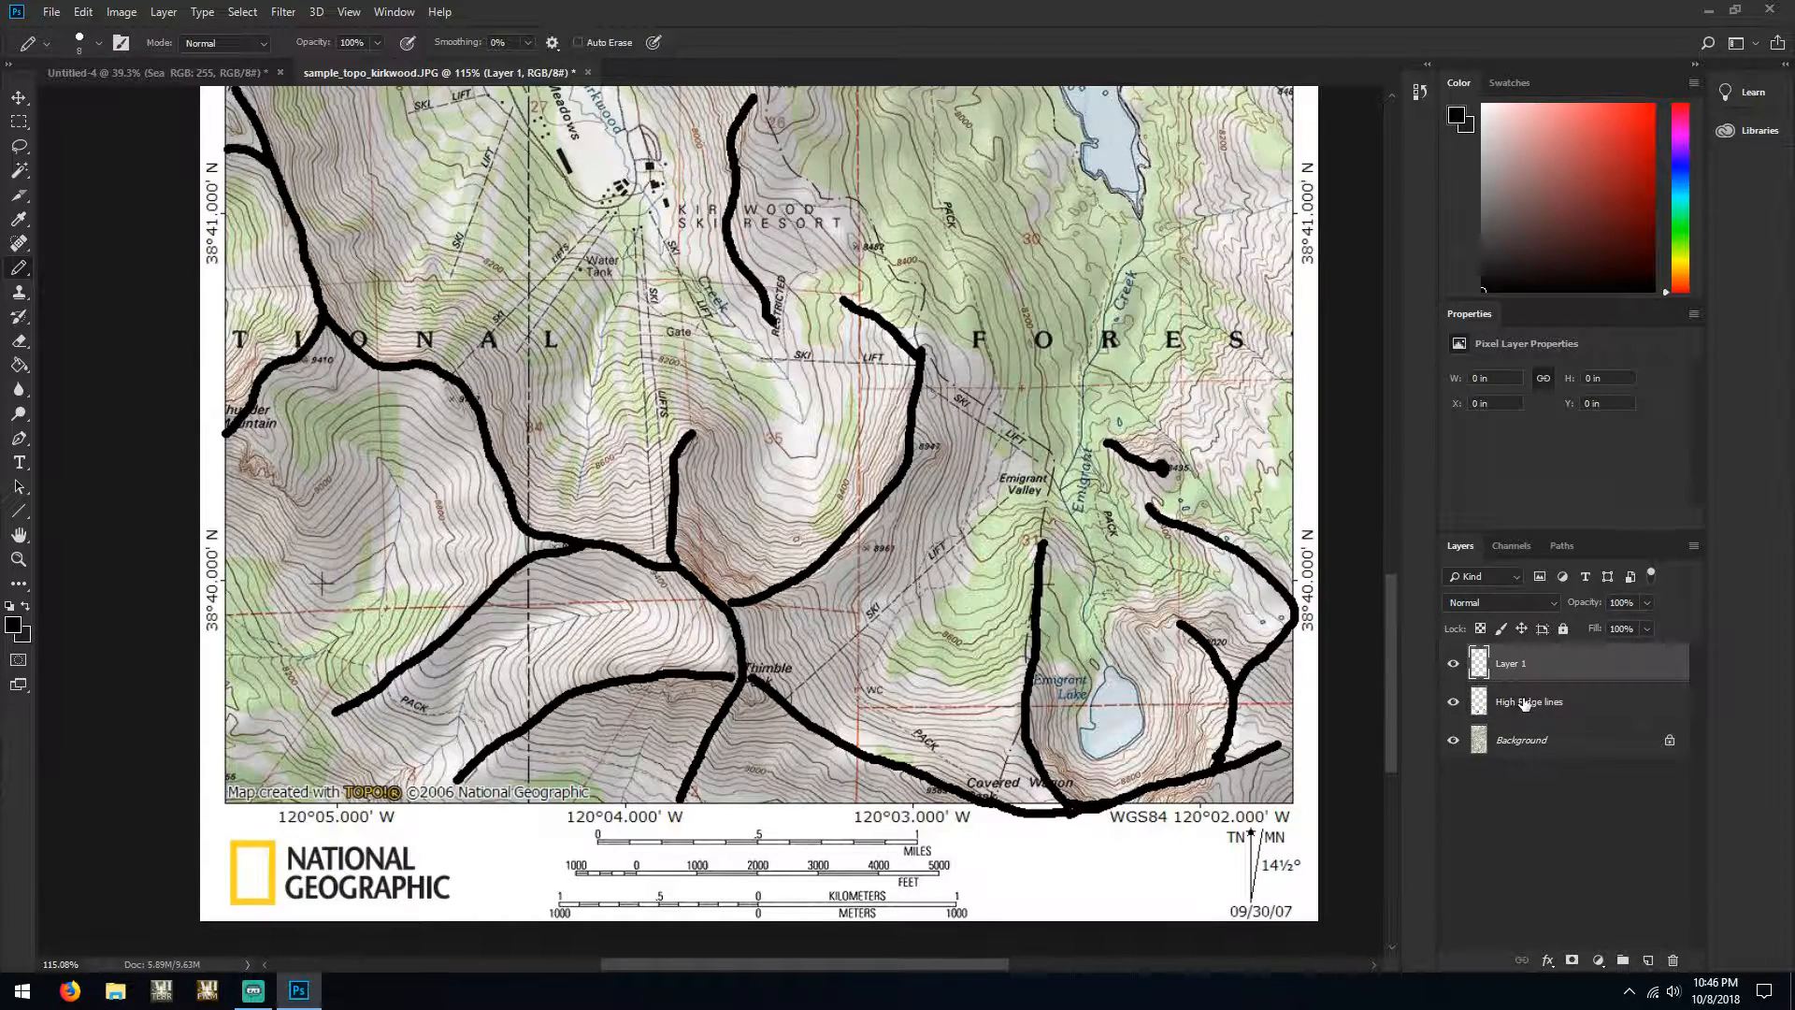
pyautogui.doubleClick(1503, 664)
pyautogui.write('Med Ridge lines')
pyautogui.press('Return')
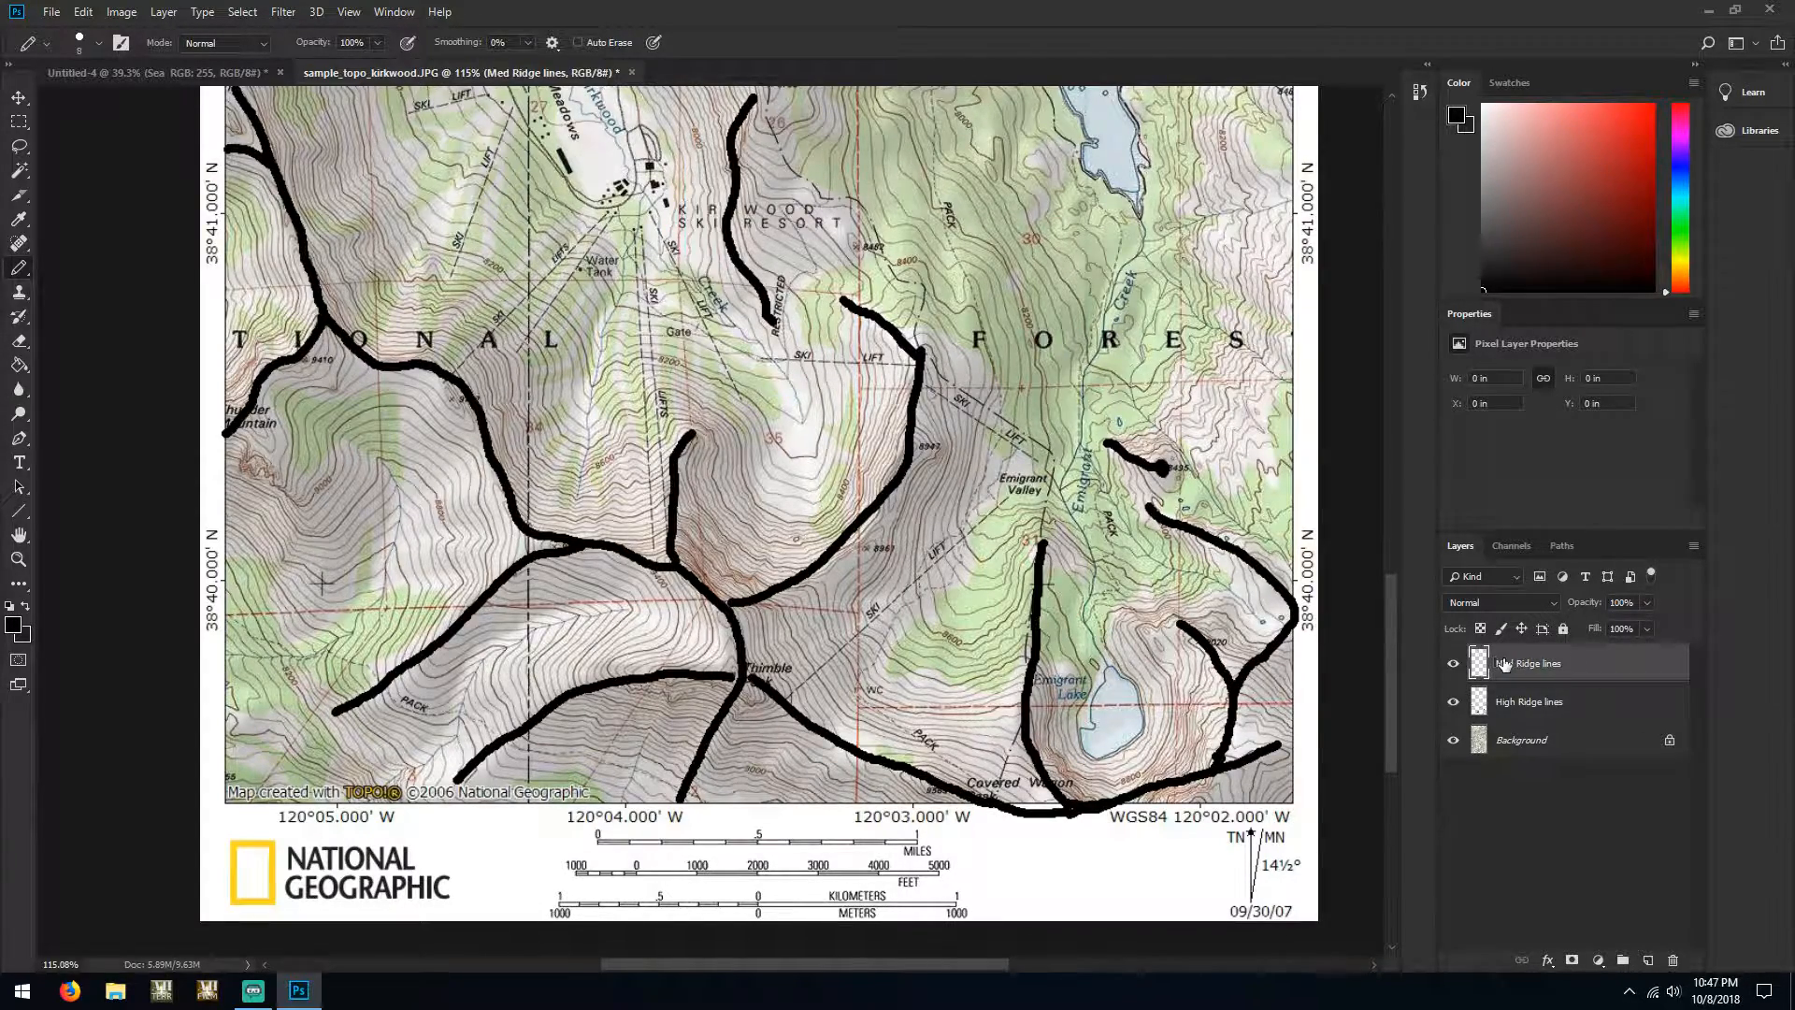
pyautogui.click(1648, 961)
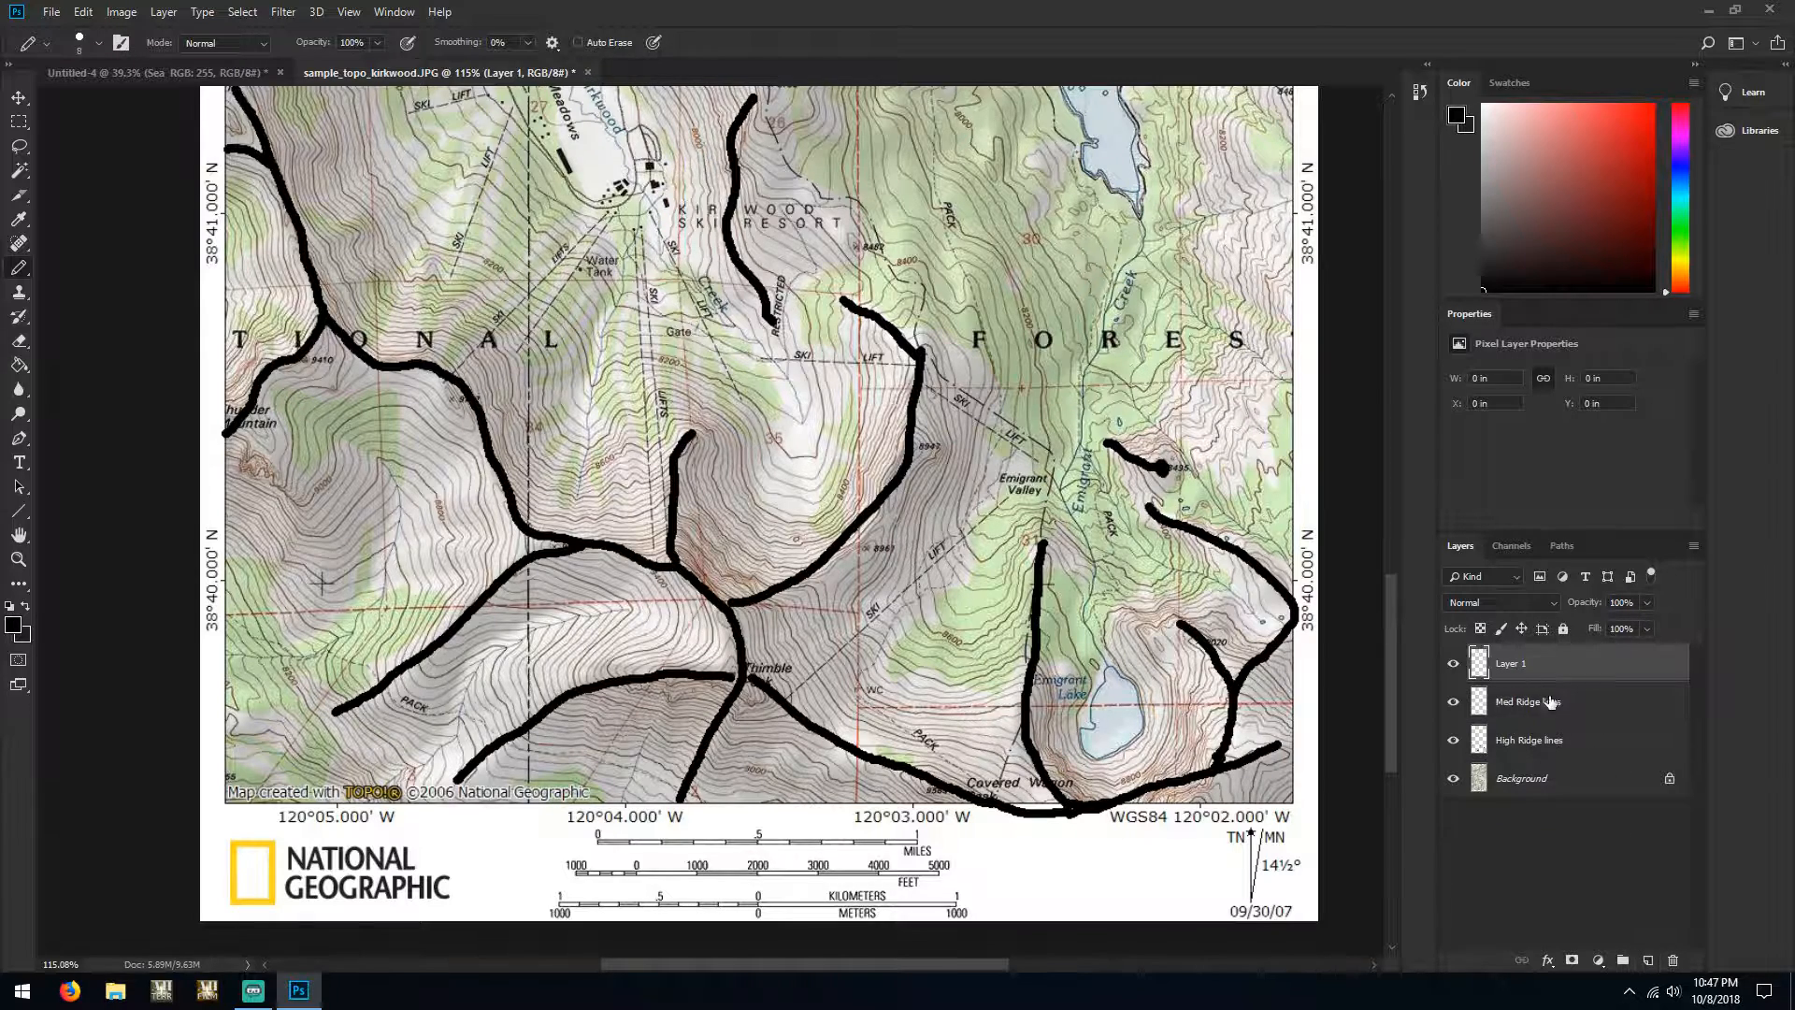
pyautogui.doubleClick(1510, 661)
pyautogui.write('Low Ridge lines')
pyautogui.press('Return')
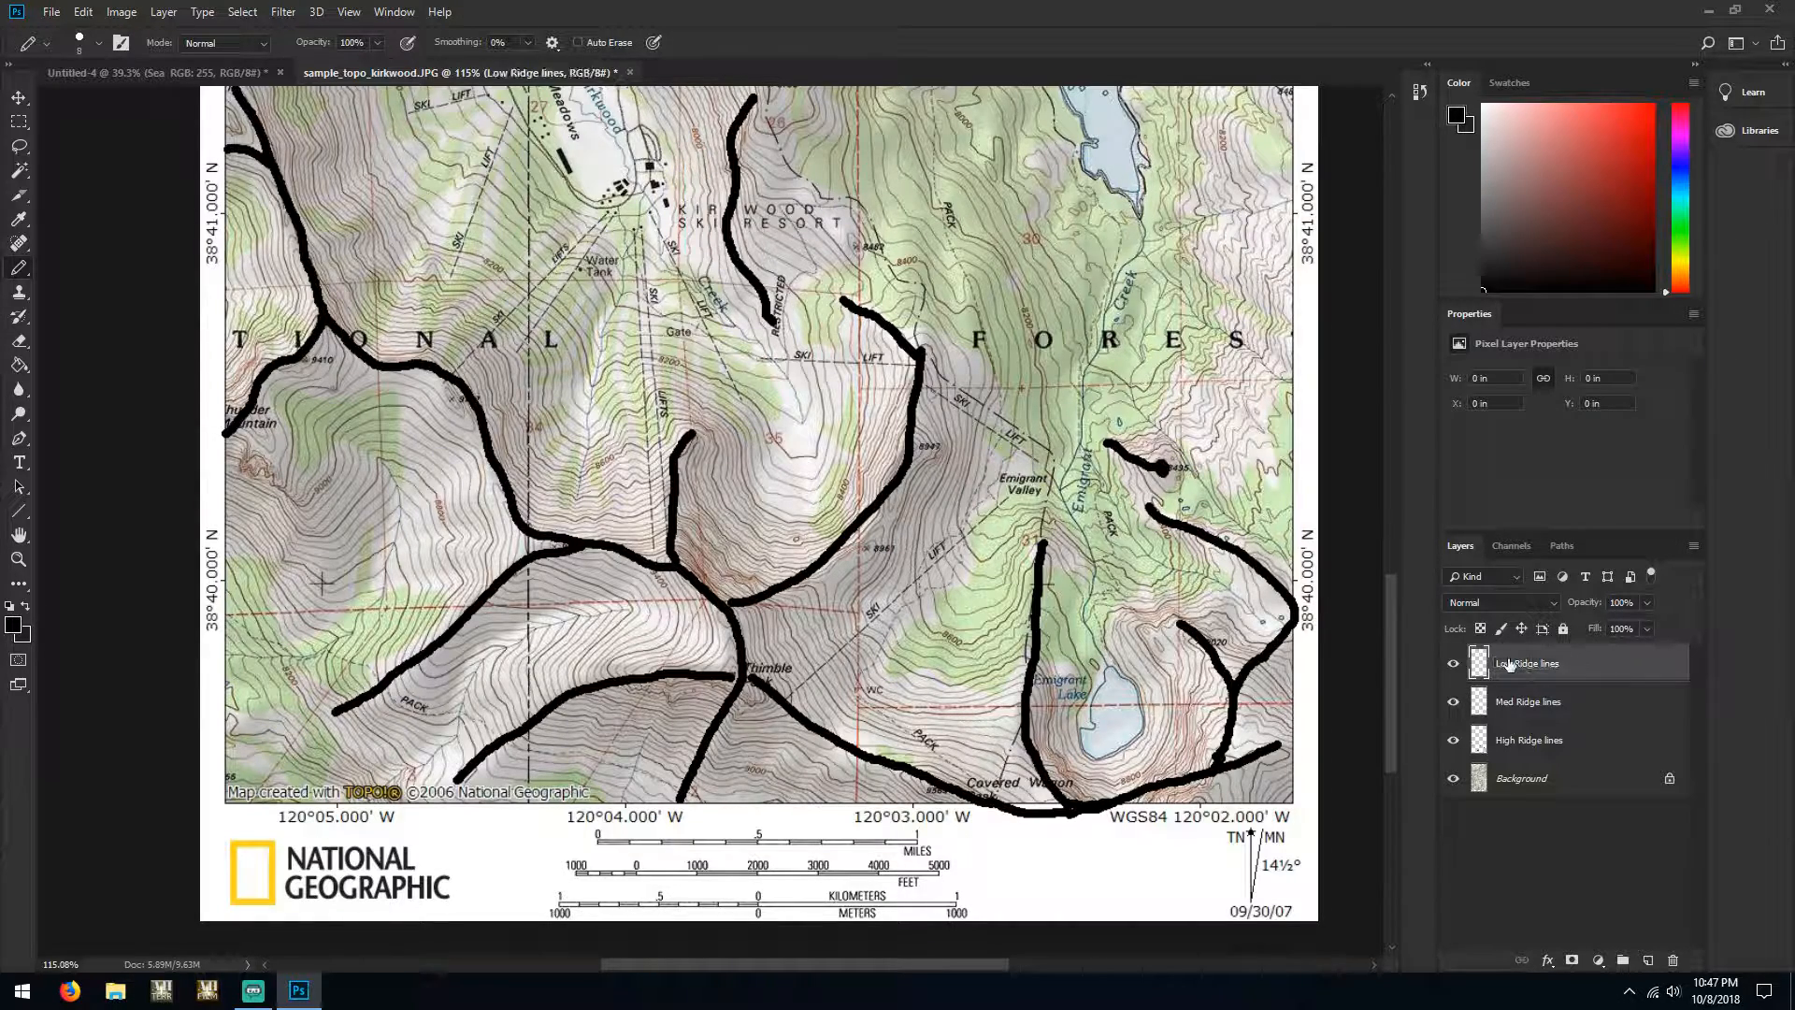
# On the Med Ridge lines layer, draw the spurs southwest of Kirkwood Meadows and the short ridges along the northwestern main ridge
pyautogui.click(1603, 708)
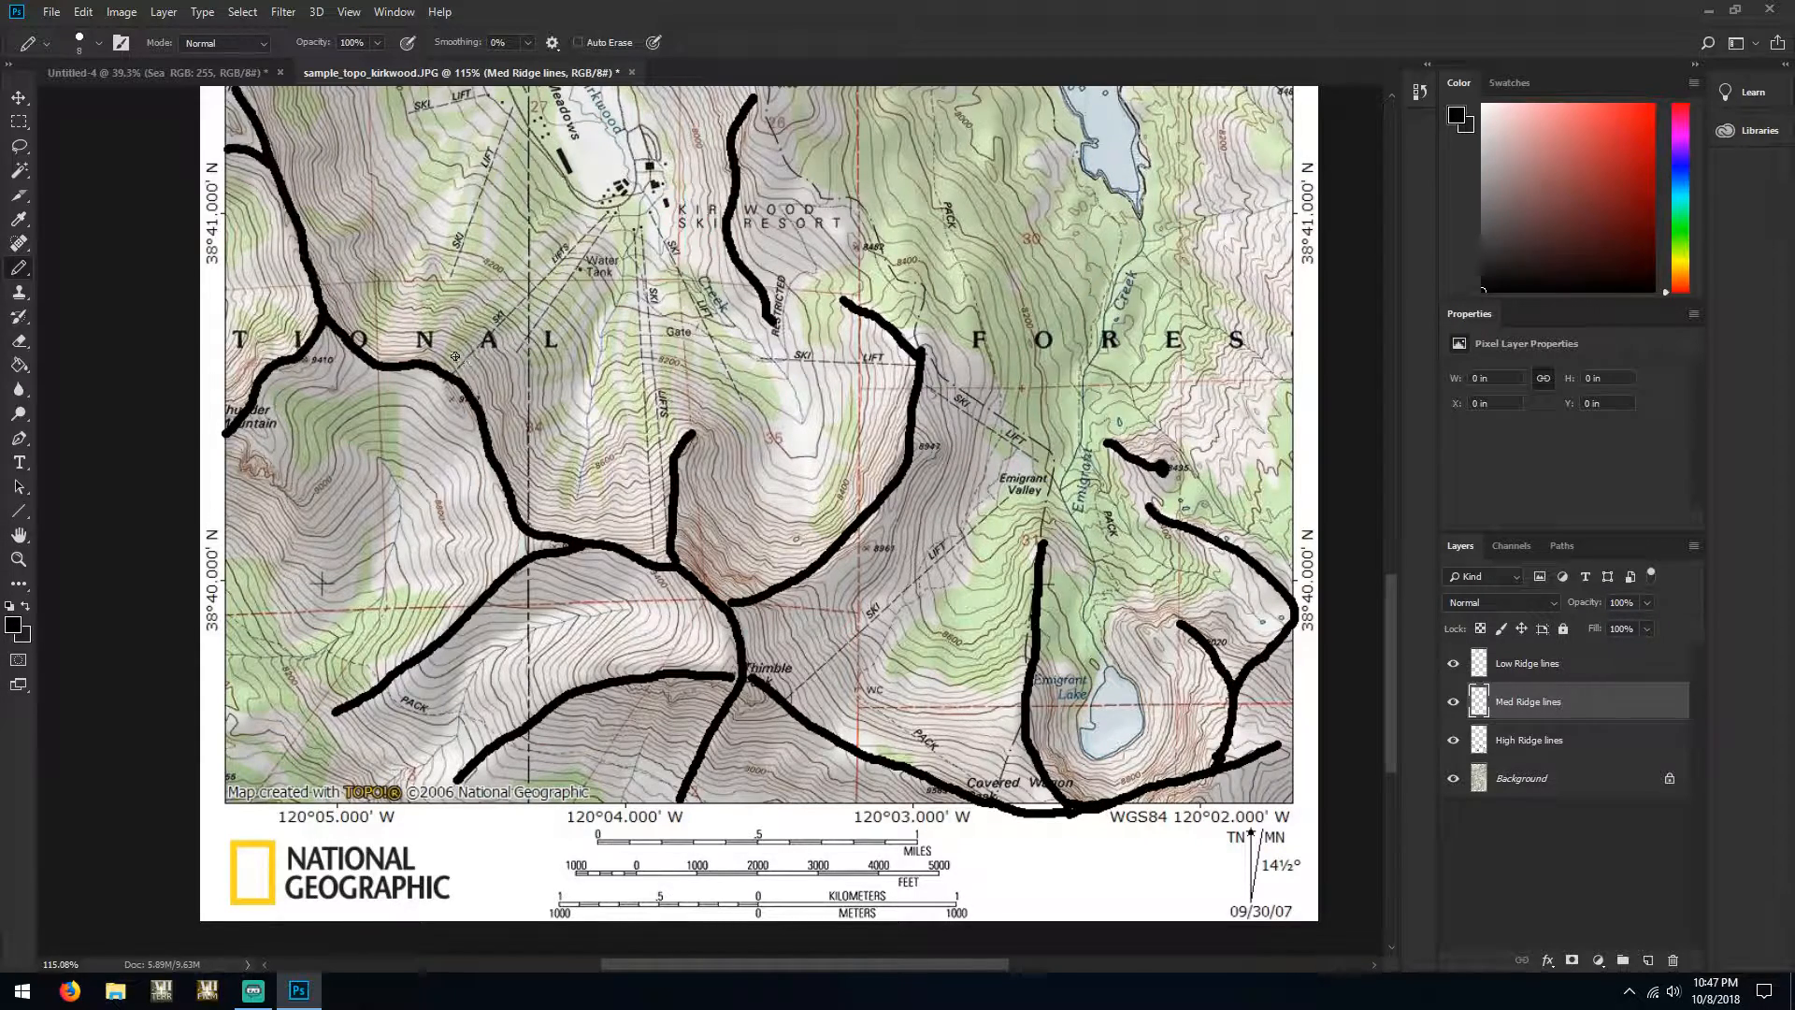
pyautogui.moveTo(449, 359)
pyautogui.mouseDown()
pyautogui.moveTo(578, 251)
pyautogui.moveTo(513, 371)
pyautogui.mouseUp()
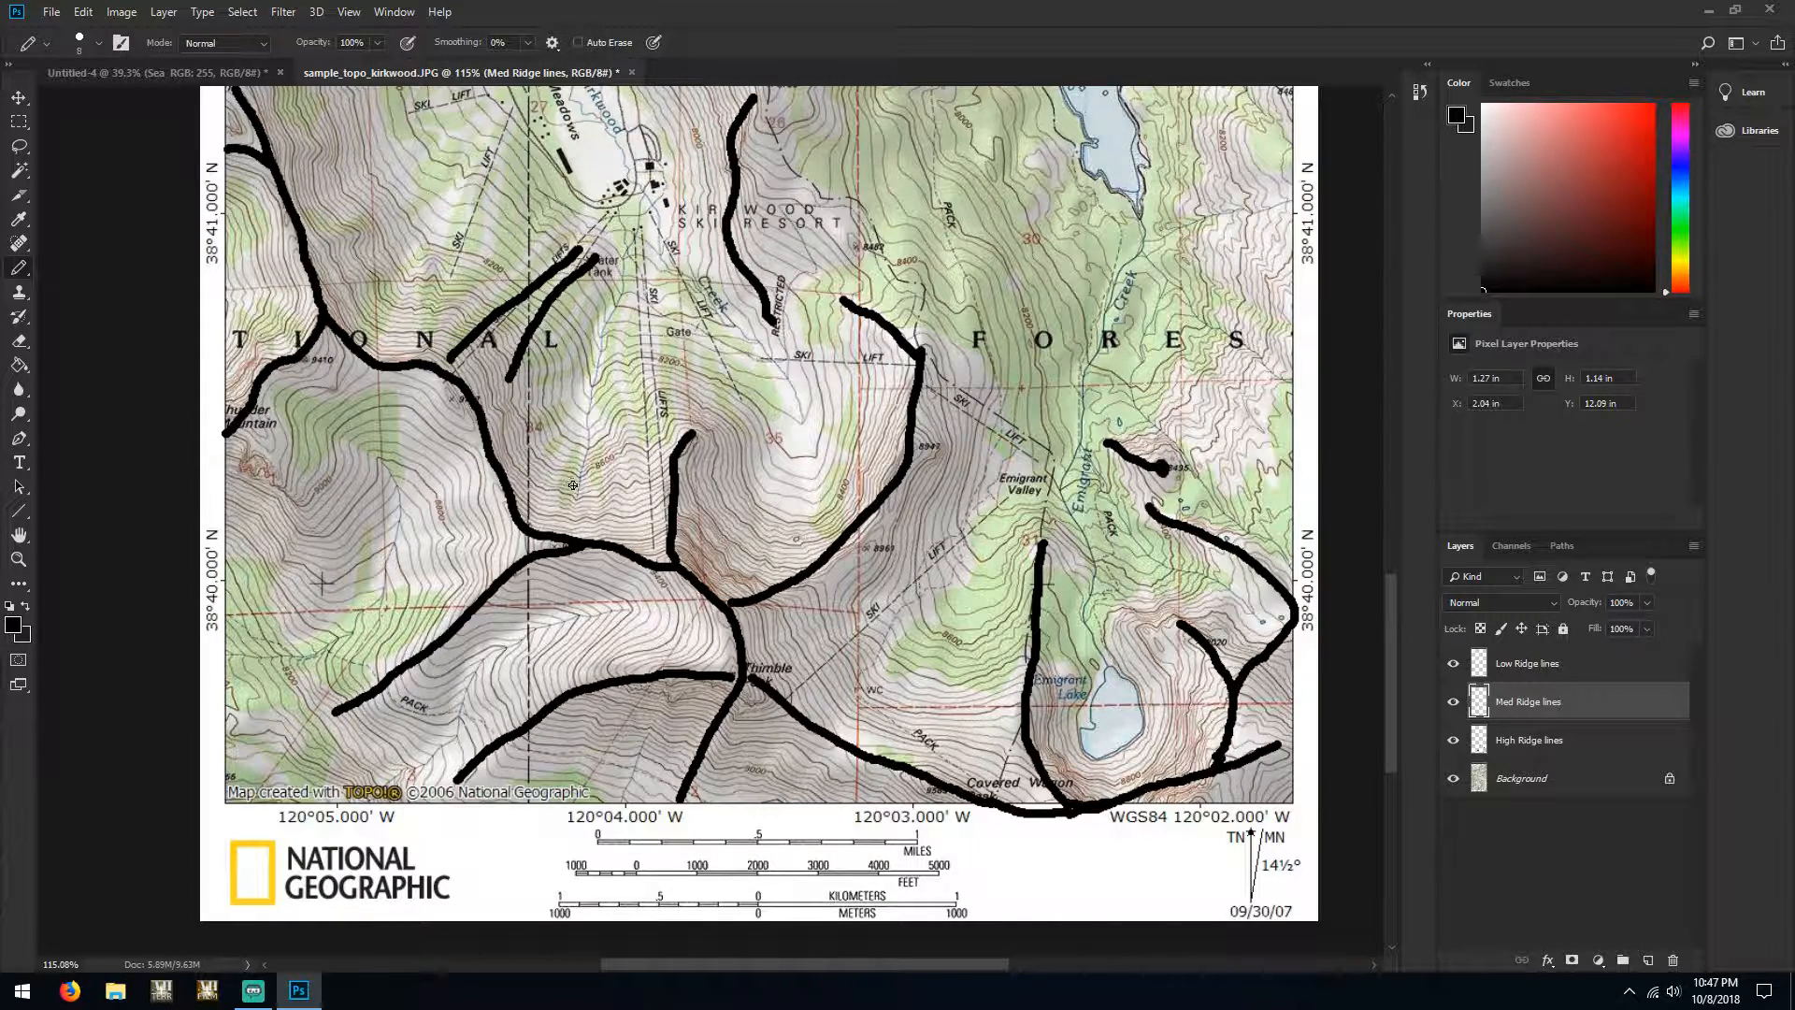
pyautogui.moveTo(573, 485)
pyautogui.mouseDown()
pyautogui.moveTo(569, 397)
pyautogui.moveTo(638, 227)
pyautogui.mouseUp()
pyautogui.moveTo(293, 242)
pyautogui.mouseDown()
pyautogui.moveTo(236, 276)
pyautogui.moveTo(412, 193)
pyautogui.mouseUp()
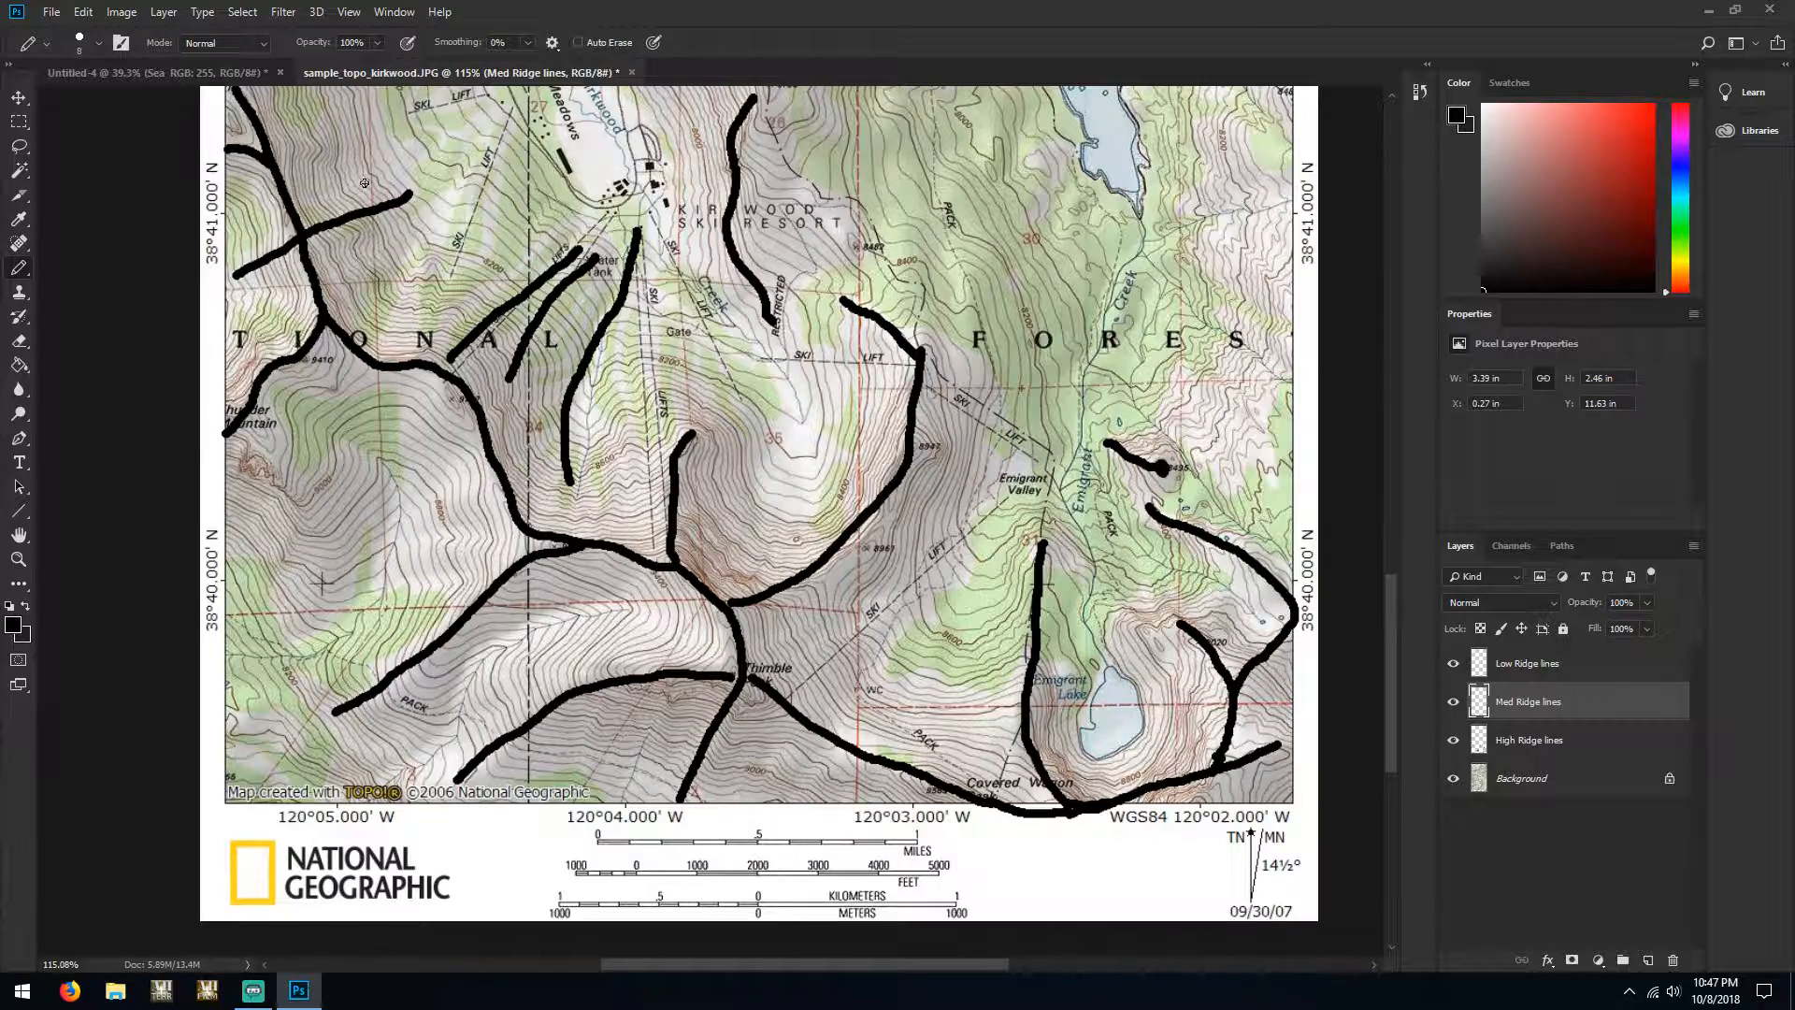
pyautogui.moveTo(282, 152); pyautogui.dragTo(368, 133)
pyautogui.moveTo(1389, 600); pyautogui.dragTo(1394, 579)
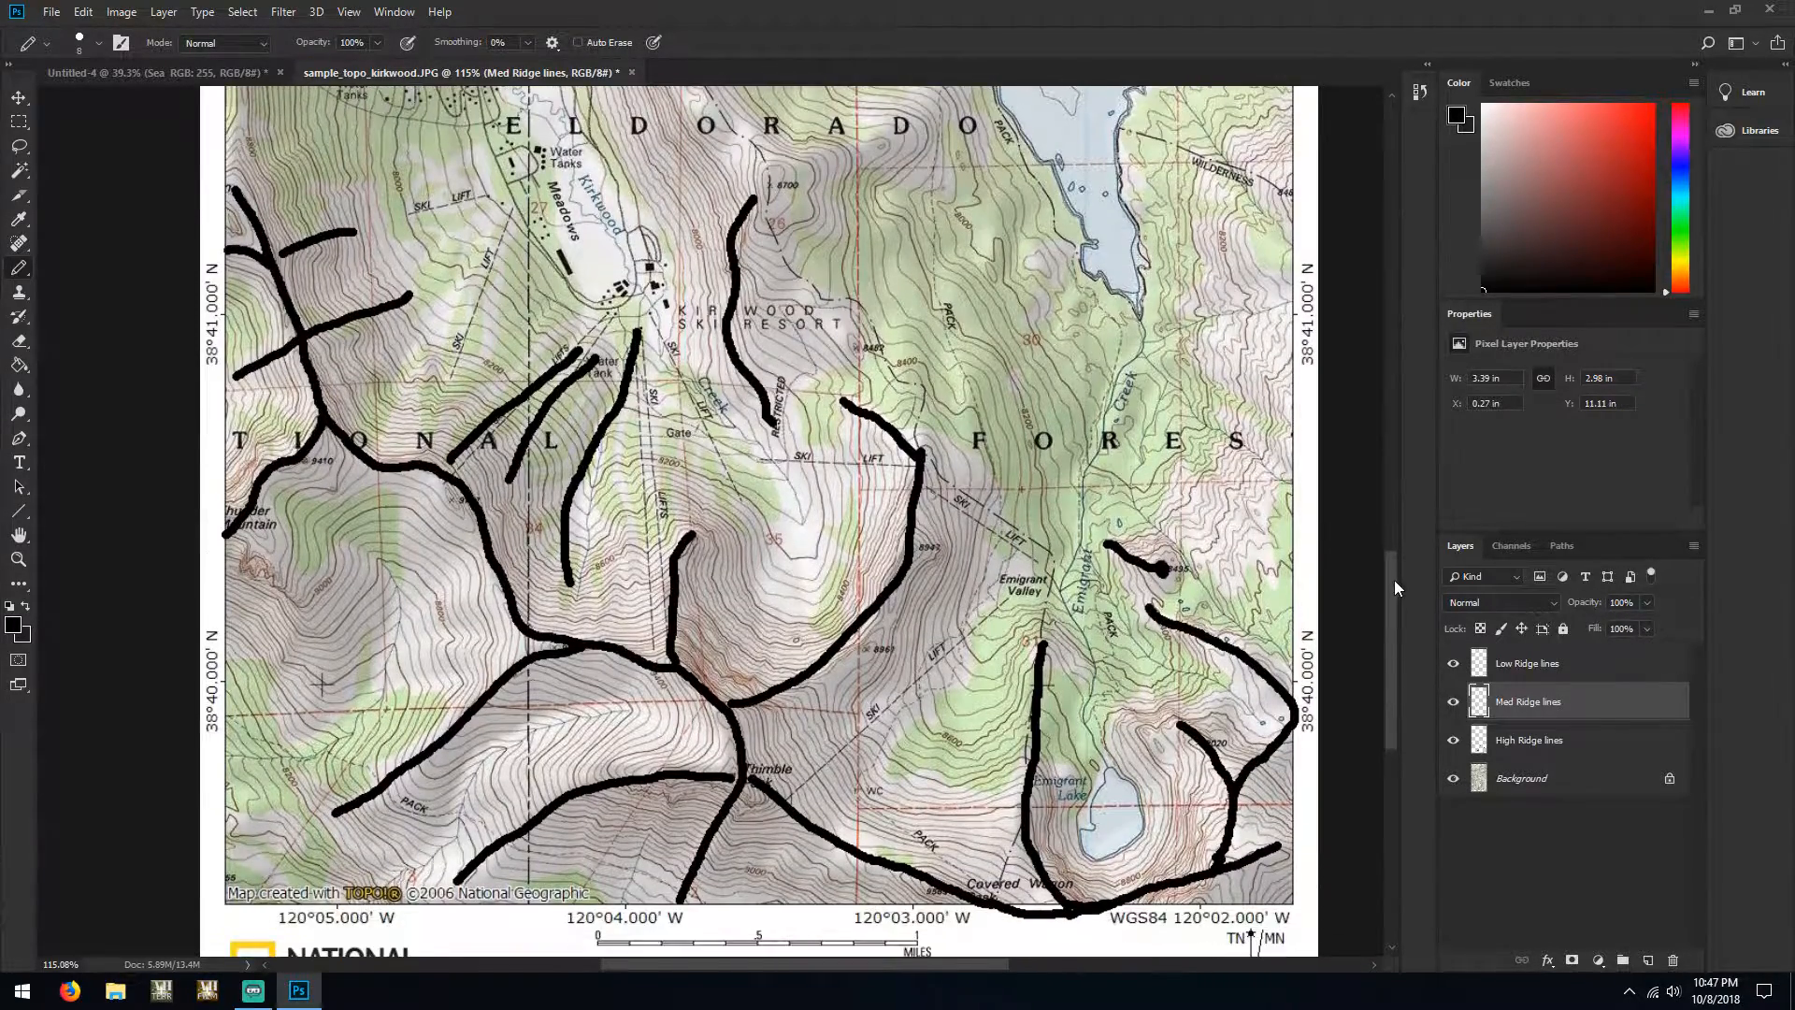
pyautogui.moveTo(503, 230)
pyautogui.mouseDown()
pyautogui.moveTo(466, 275)
pyautogui.moveTo(427, 452)
pyautogui.mouseUp()
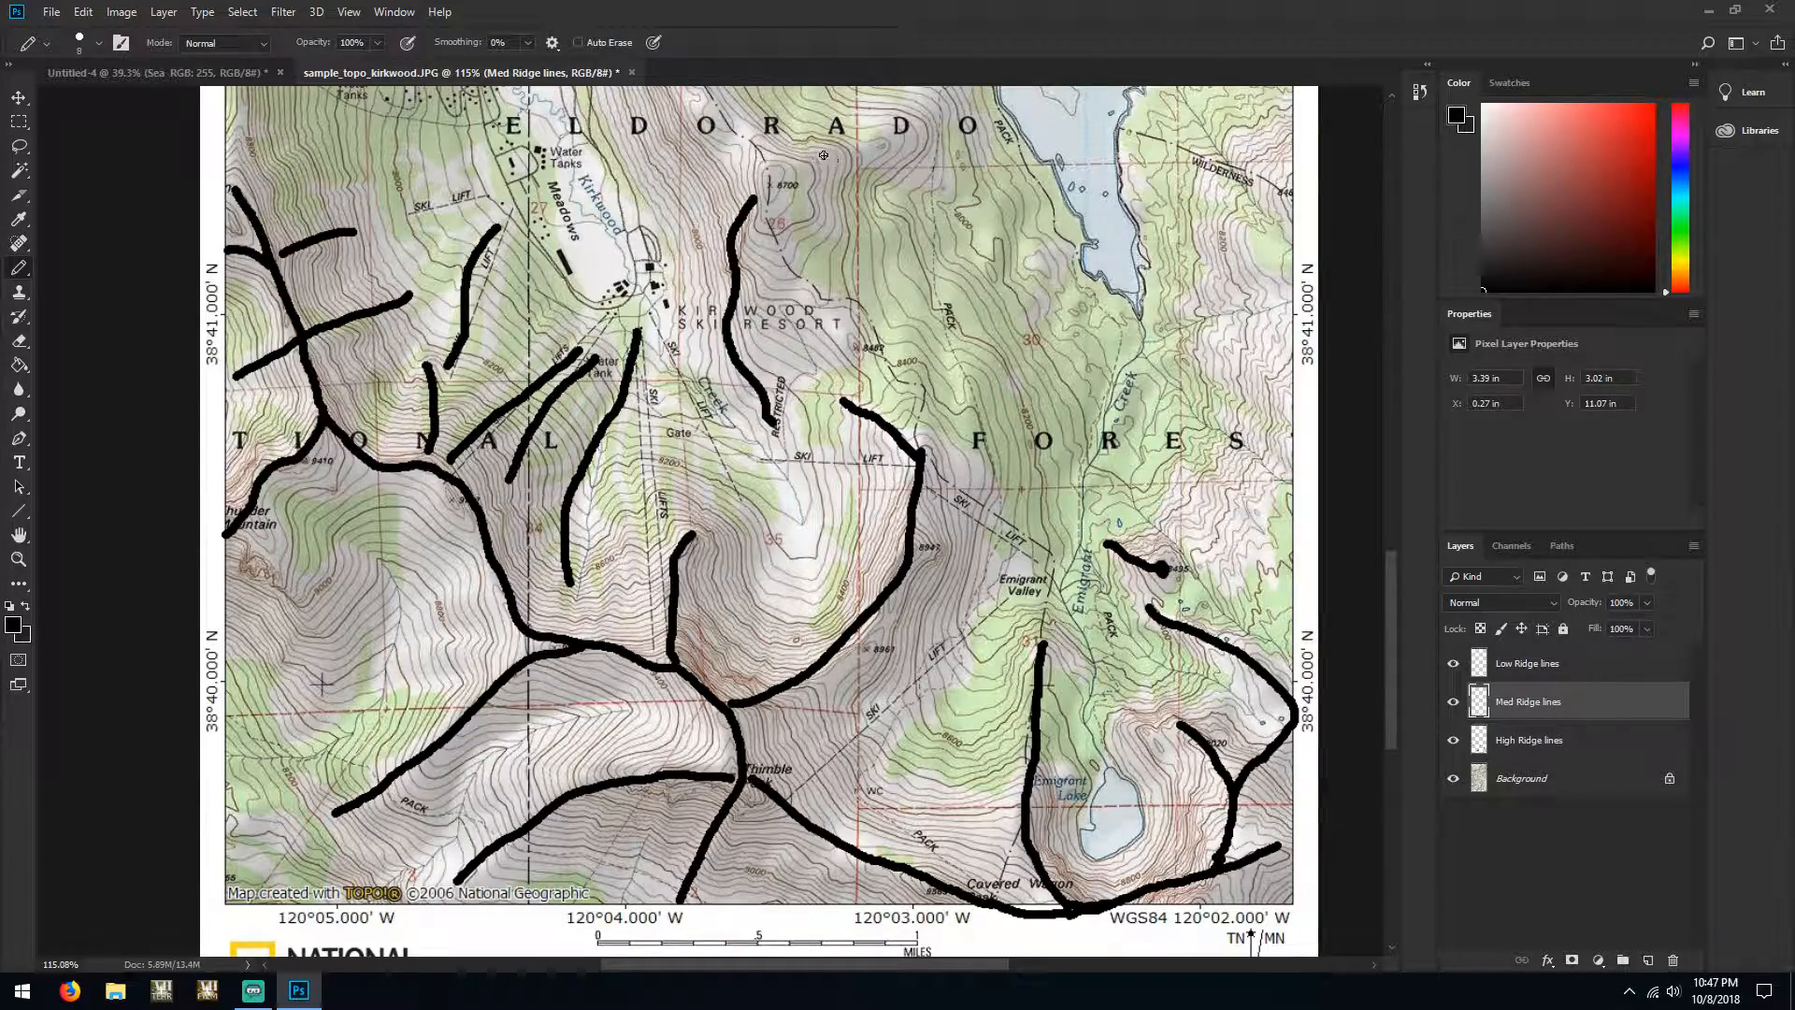
# Draw the medium ridge running southeast through Kirkwood Ski Resort, and the ridge along the map's eastern edge with its three western spurs
pyautogui.moveTo(656, 90)
pyautogui.mouseDown()
pyautogui.moveTo(769, 176)
pyautogui.moveTo(774, 227)
pyautogui.moveTo(868, 369)
pyautogui.moveTo(853, 403)
pyautogui.mouseUp()
pyautogui.moveTo(1193, 263); pyautogui.dragTo(1287, 262)
pyautogui.moveTo(1246, 131)
pyautogui.mouseDown()
pyautogui.moveTo(1298, 372)
pyautogui.moveTo(1277, 393)
pyautogui.moveTo(1215, 354)
pyautogui.moveTo(1295, 374)
pyautogui.moveTo(1303, 440)
pyautogui.moveTo(1292, 464)
pyautogui.moveTo(1220, 417)
pyautogui.mouseUp()
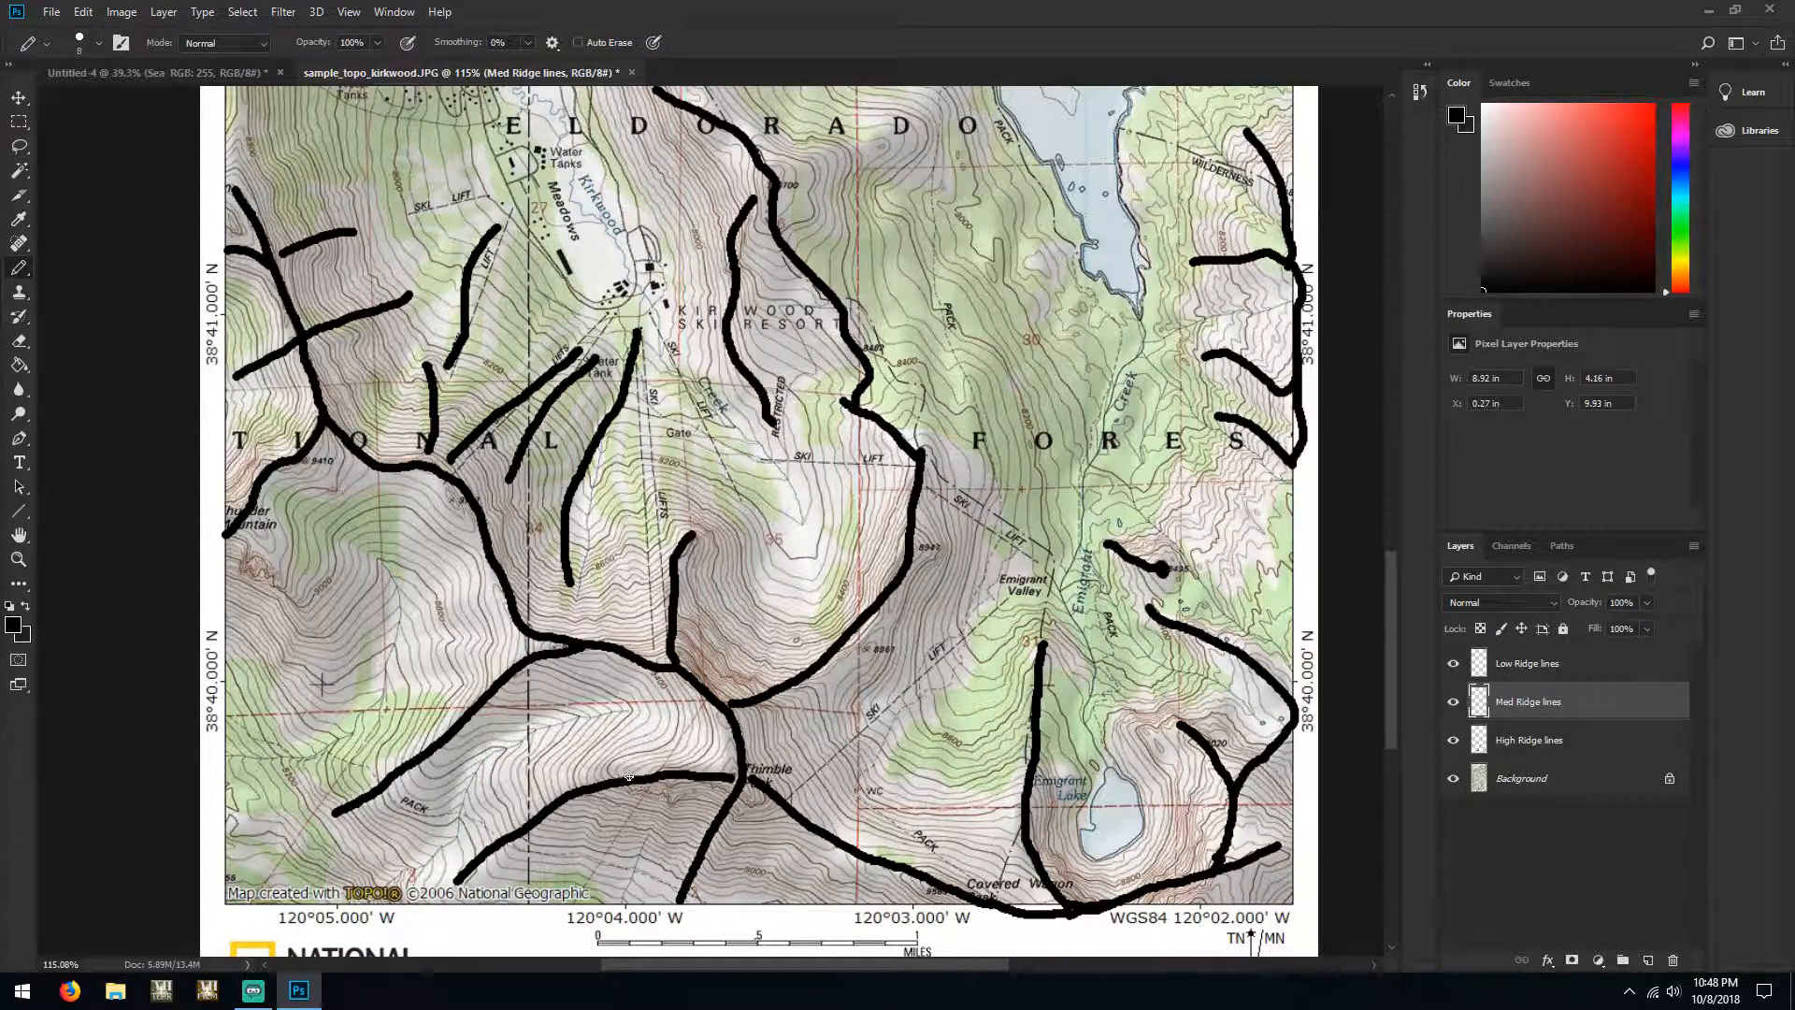
# Draw the medium ridge spurs on the southwestern side of the main ridge, between Thunder Mountain and Thimble Peak
pyautogui.moveTo(636, 771); pyautogui.dragTo(477, 770)
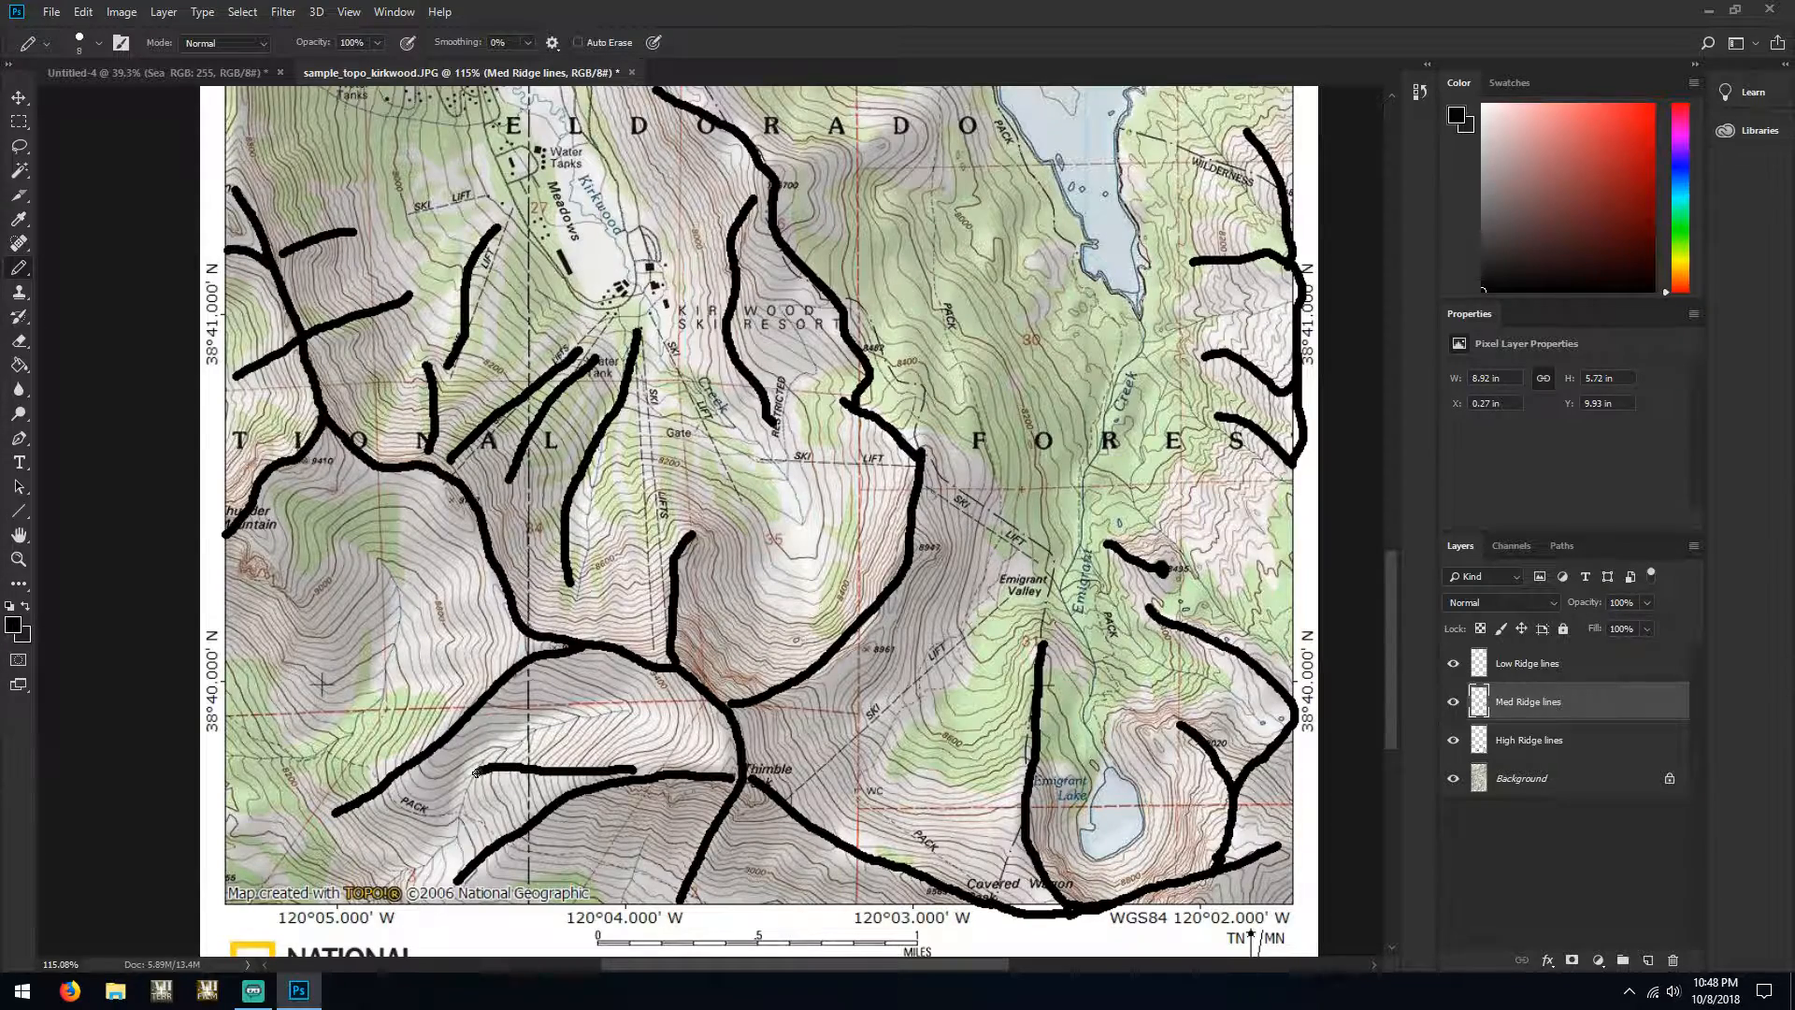
pyautogui.moveTo(362, 859)
pyautogui.mouseDown()
pyautogui.moveTo(411, 853)
pyautogui.moveTo(445, 791)
pyautogui.moveTo(442, 750)
pyautogui.mouseUp()
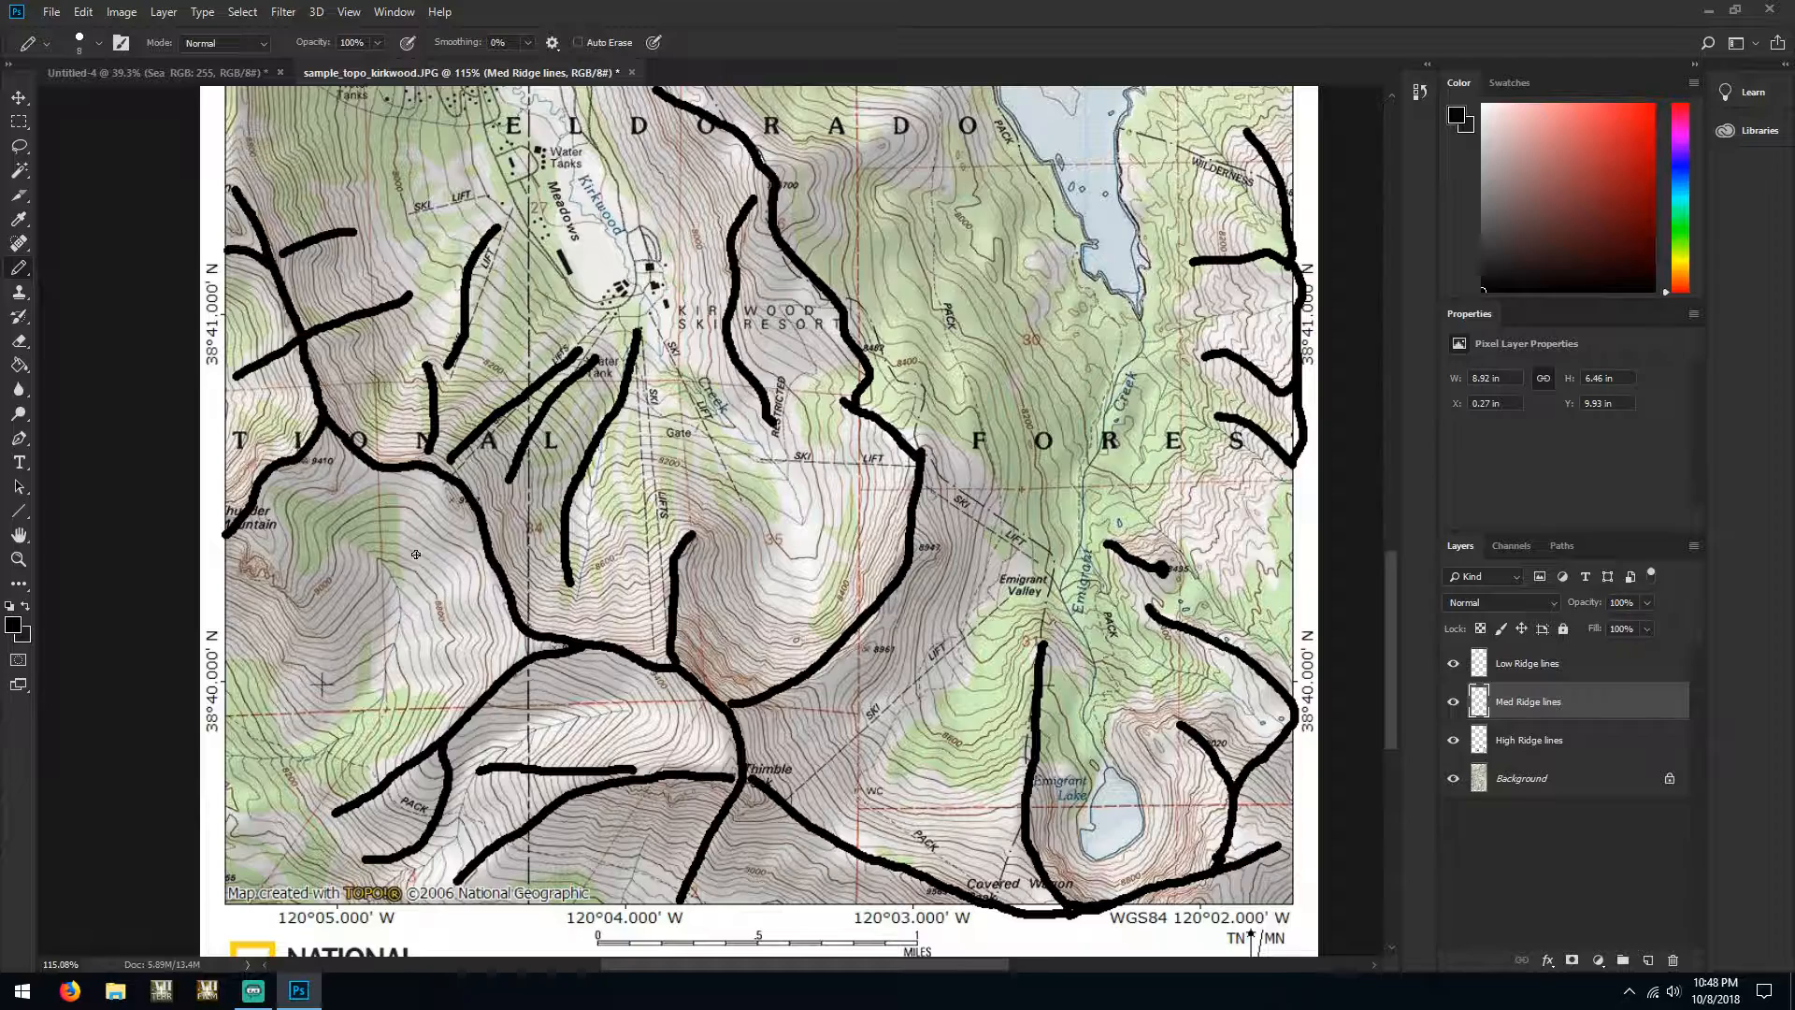
pyautogui.moveTo(514, 652); pyautogui.dragTo(374, 669)
pyautogui.moveTo(511, 655); pyautogui.dragTo(482, 656)
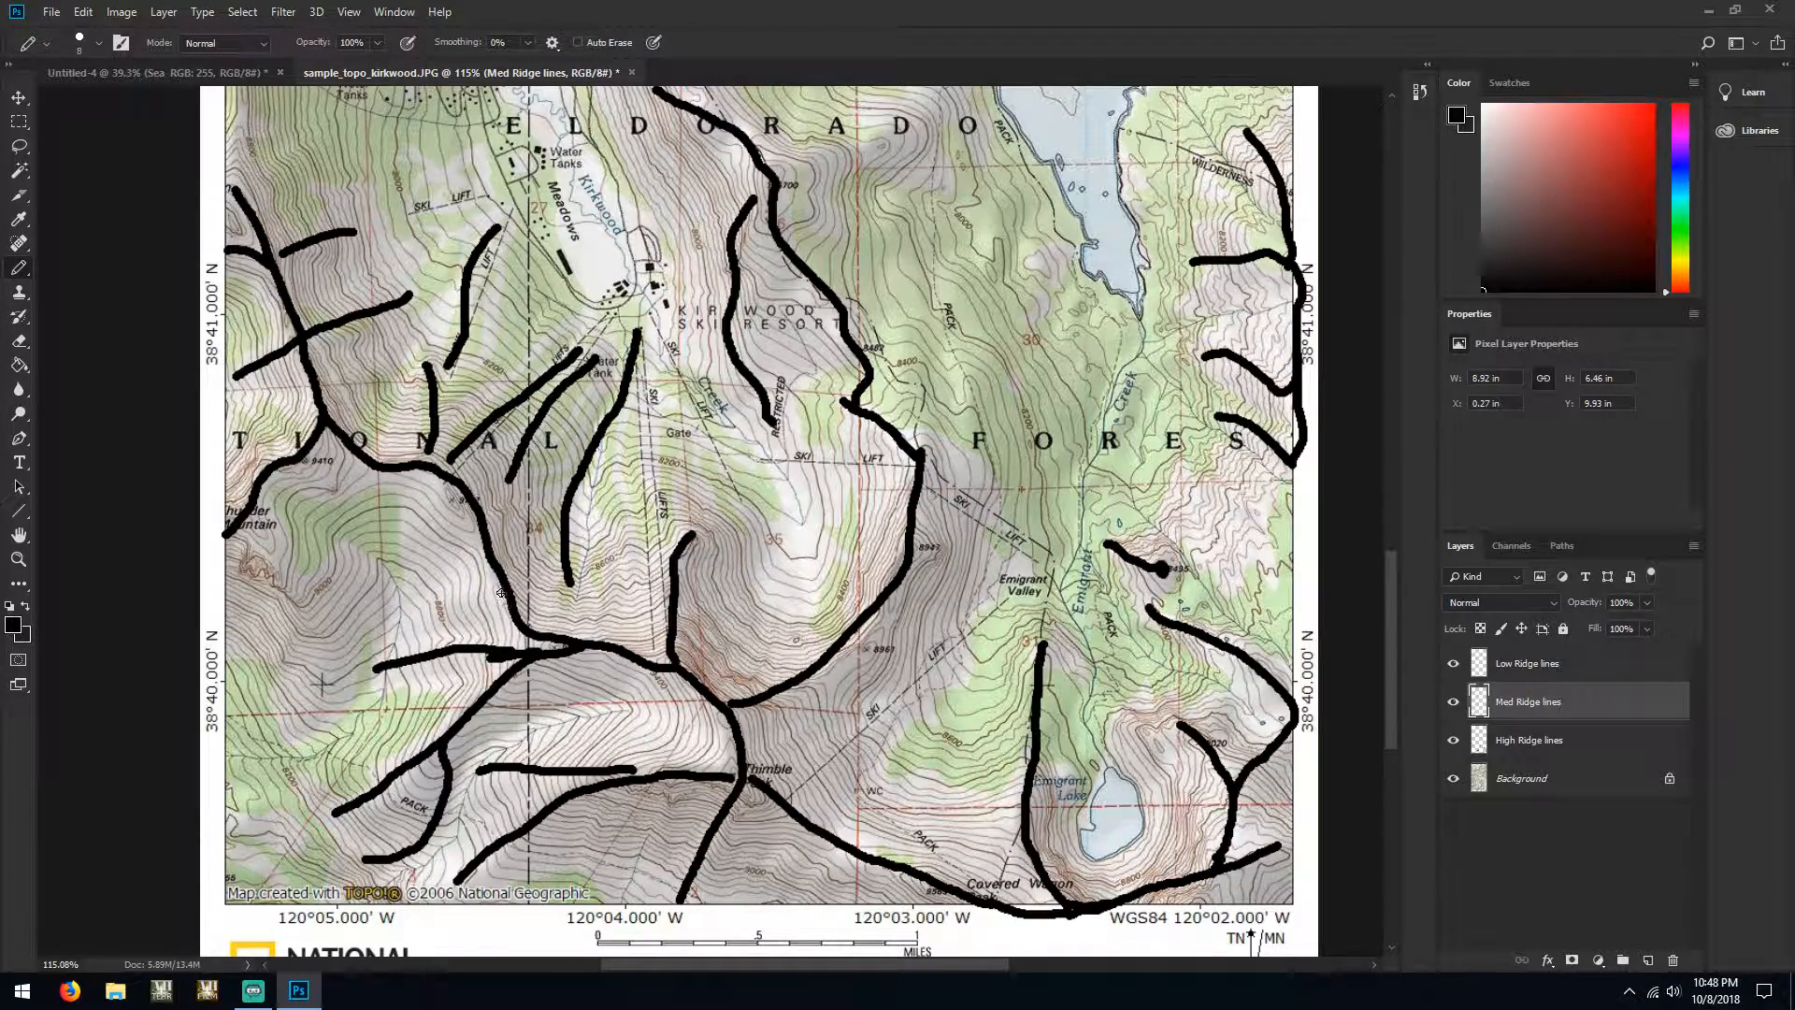
pyautogui.moveTo(501, 593); pyautogui.dragTo(409, 635)
pyautogui.moveTo(458, 475); pyautogui.dragTo(397, 596)
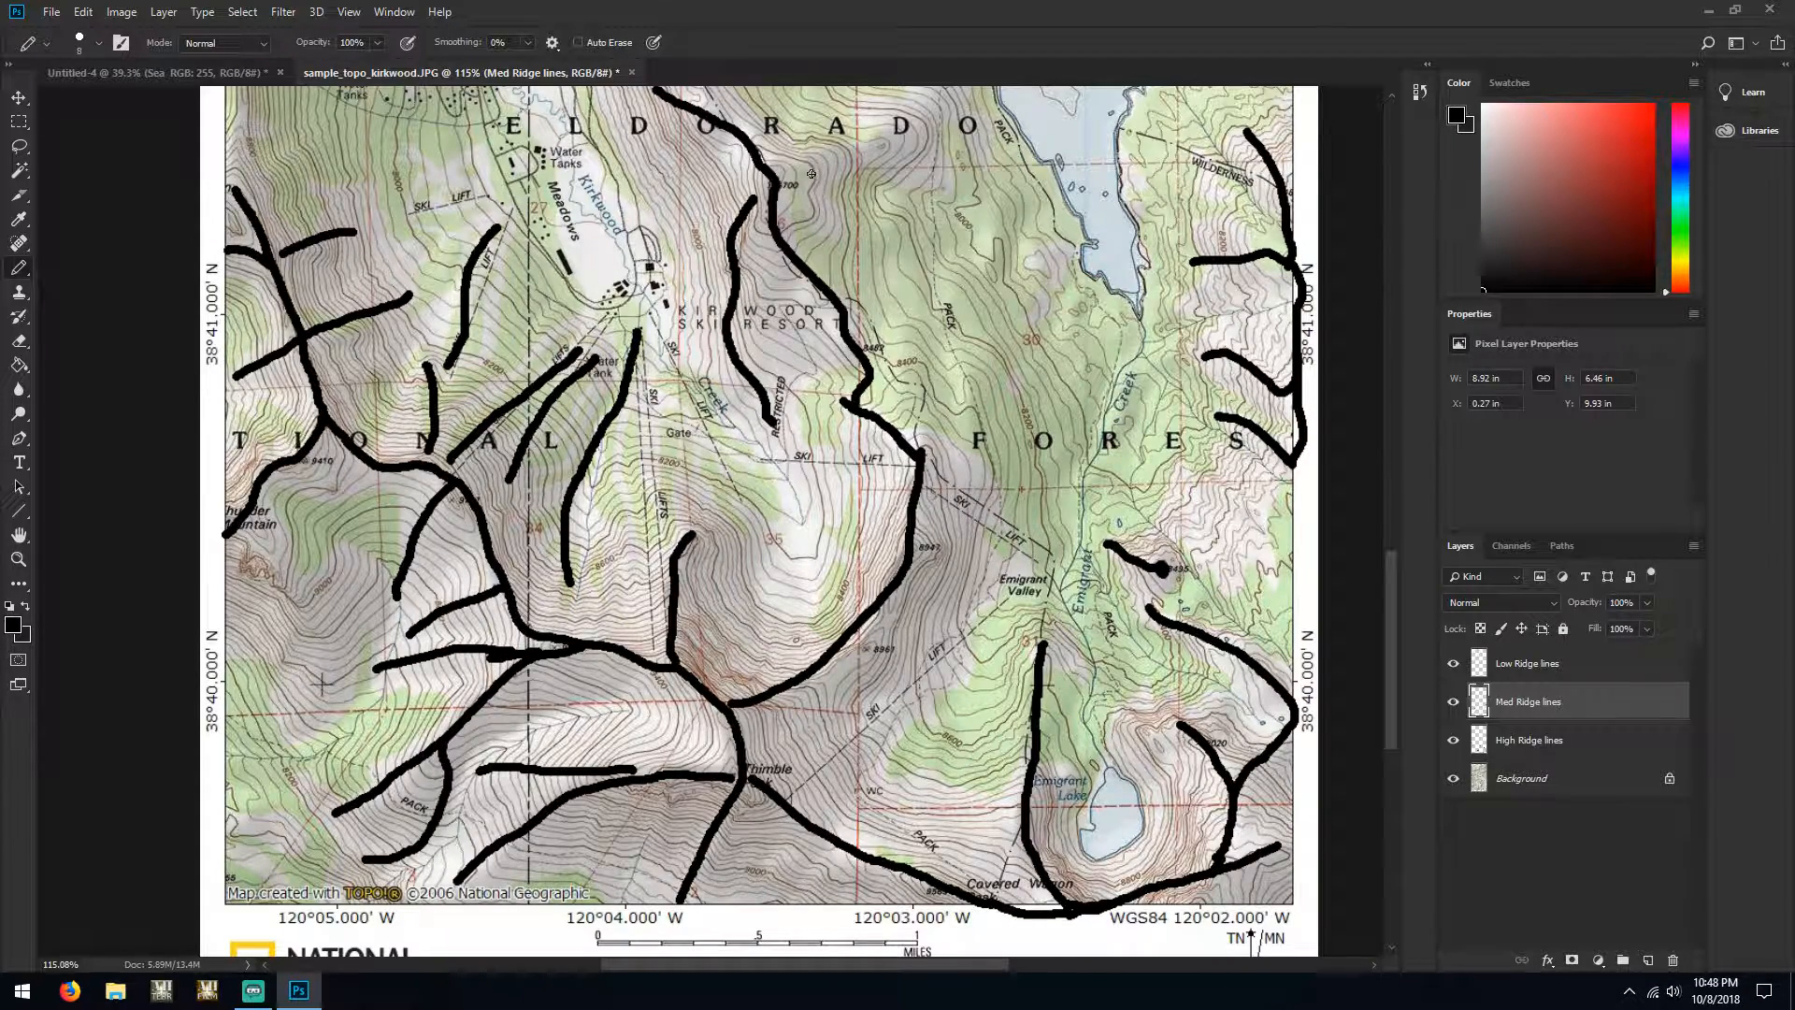
# Draw the branching medium ridge west of the lake, and on the Low Ridge lines layer the low ridges between it and Emigrant Lake
pyautogui.moveTo(790, 172)
pyautogui.mouseDown()
pyautogui.moveTo(899, 141)
pyautogui.moveTo(955, 90)
pyautogui.moveTo(874, 119)
pyautogui.moveTo(846, 87)
pyautogui.moveTo(973, 159)
pyautogui.moveTo(1054, 153)
pyautogui.mouseUp()
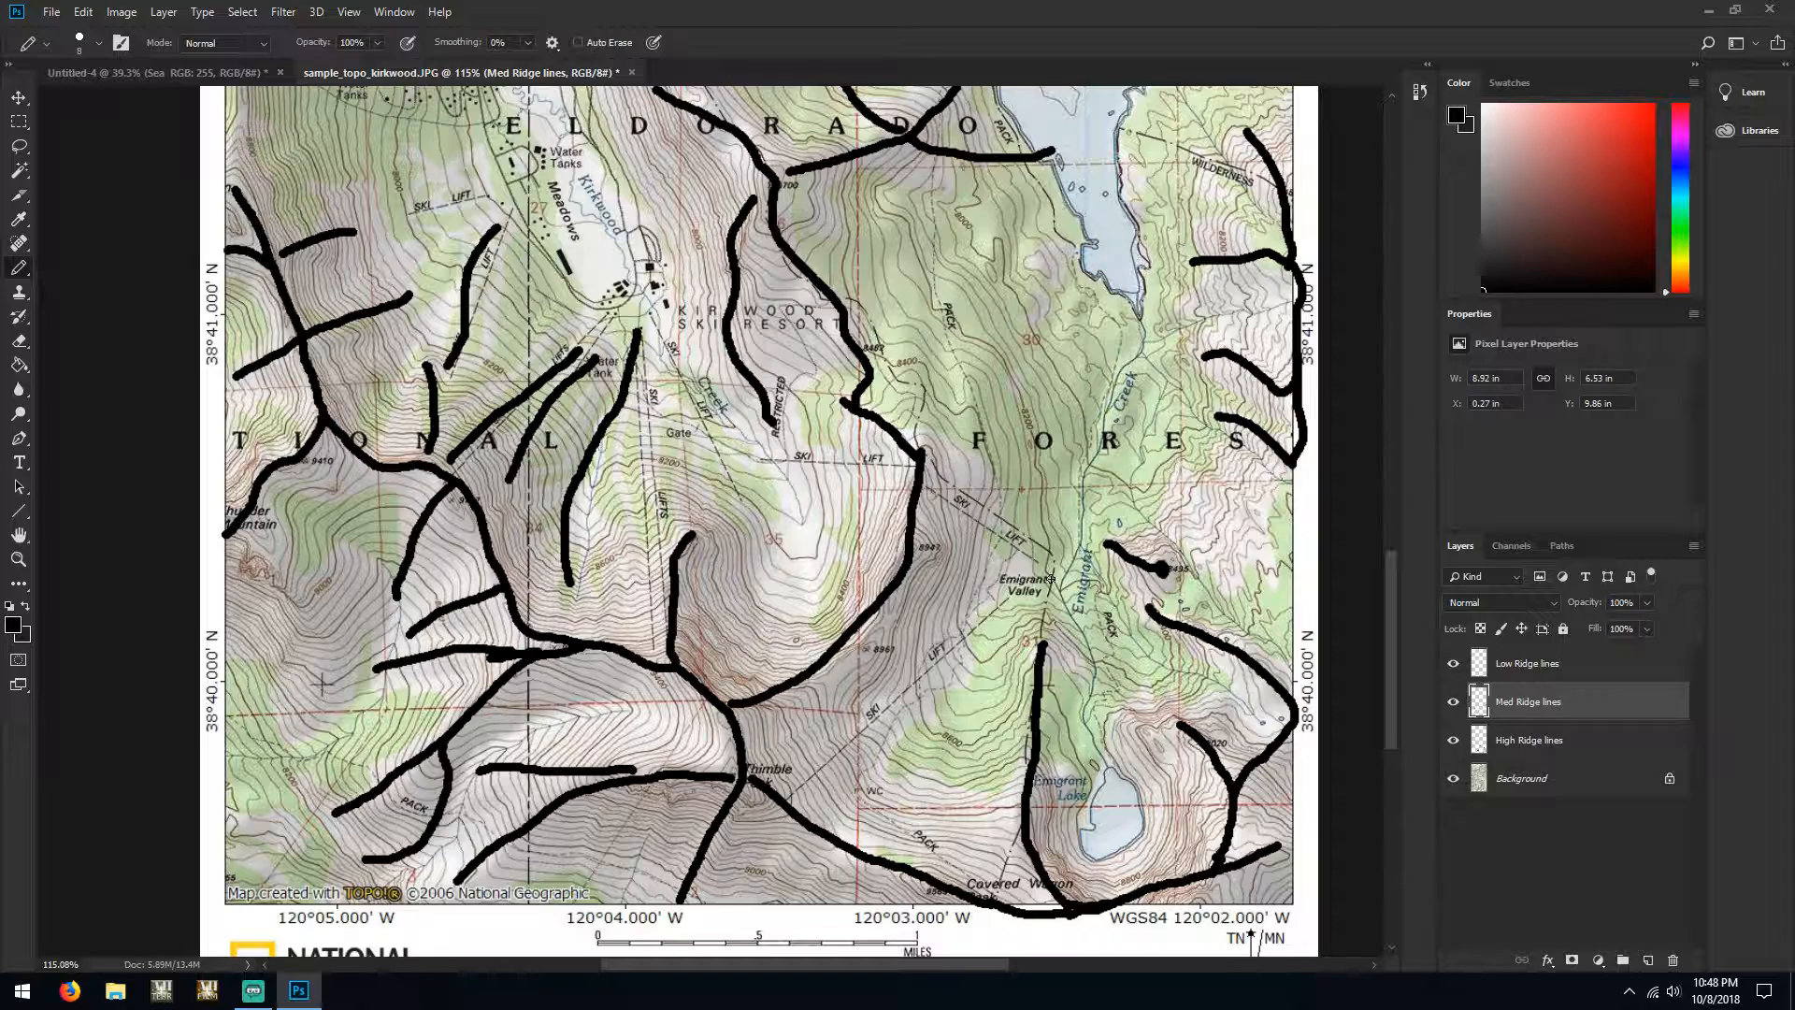
pyautogui.click(1554, 665)
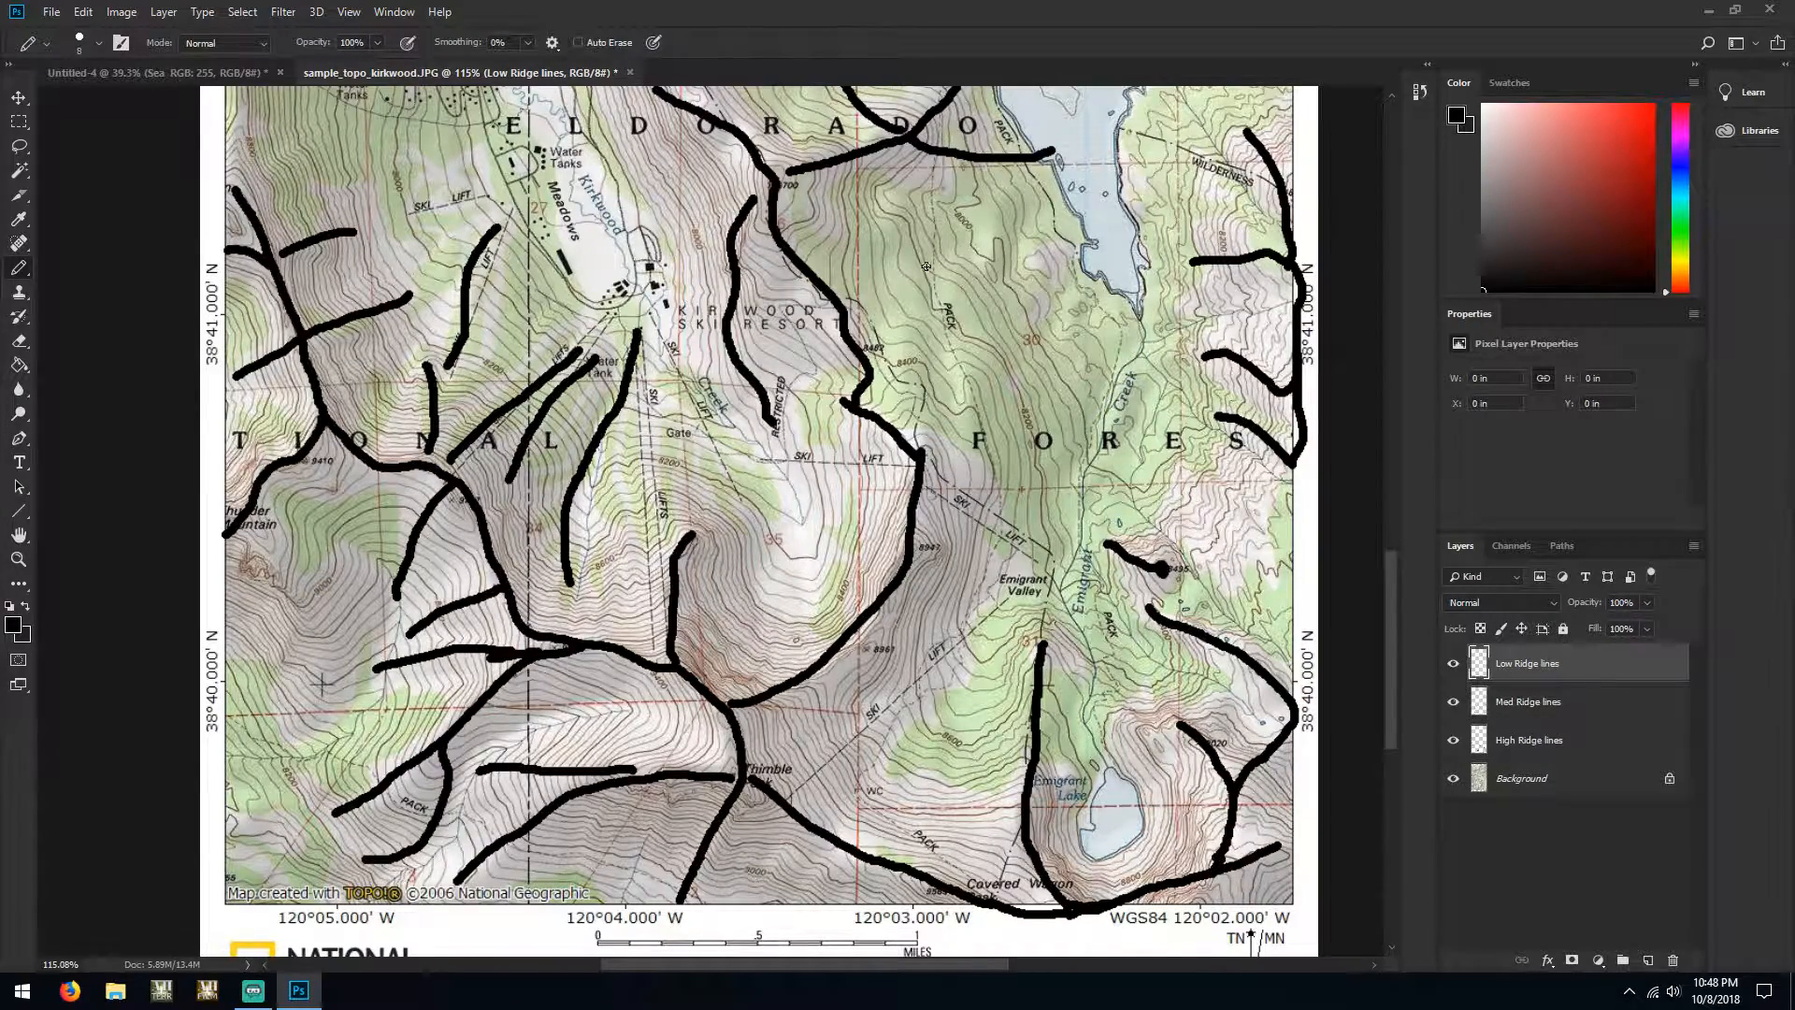
pyautogui.moveTo(841, 216)
pyautogui.mouseDown()
pyautogui.moveTo(884, 226)
pyautogui.moveTo(896, 205)
pyautogui.moveTo(900, 254)
pyautogui.moveTo(972, 342)
pyautogui.mouseUp()
pyautogui.moveTo(978, 459); pyautogui.dragTo(968, 323)
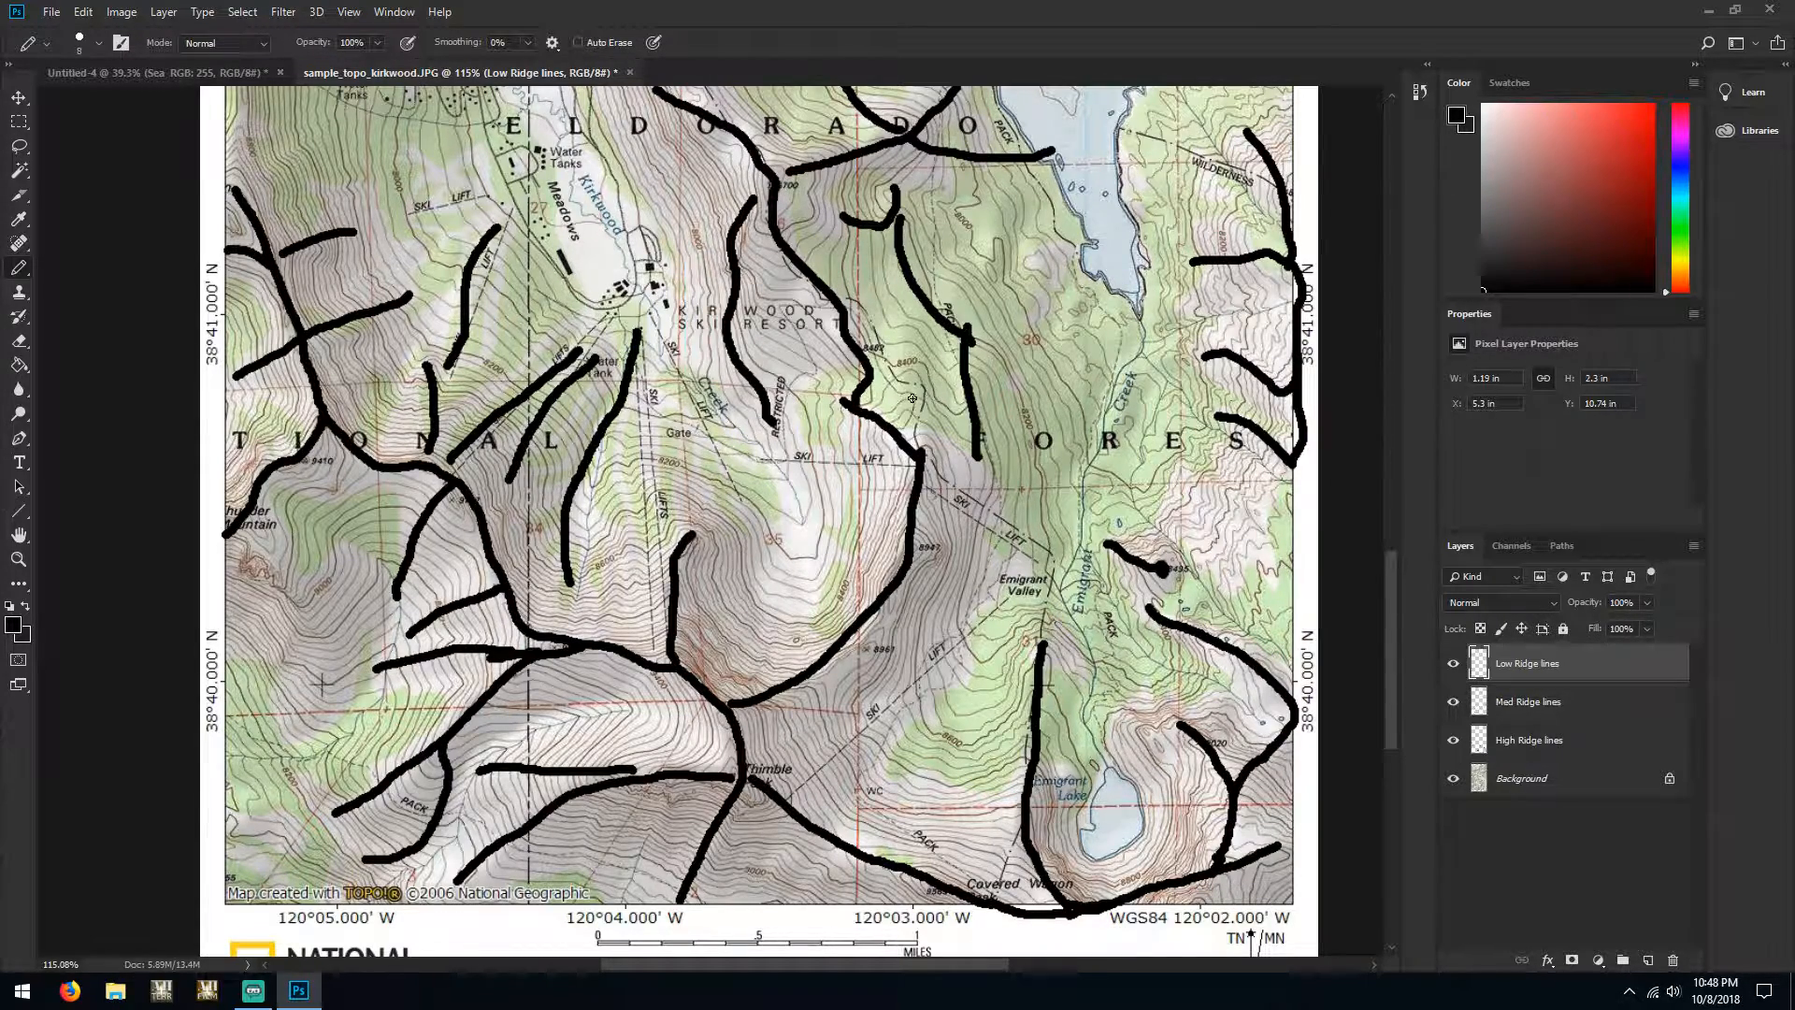
pyautogui.moveTo(907, 404); pyautogui.dragTo(937, 306)
pyautogui.moveTo(1096, 297)
pyautogui.mouseDown()
pyautogui.moveTo(1066, 371)
pyautogui.moveTo(1071, 432)
pyautogui.moveTo(1032, 342)
pyautogui.moveTo(1051, 273)
pyautogui.mouseUp()
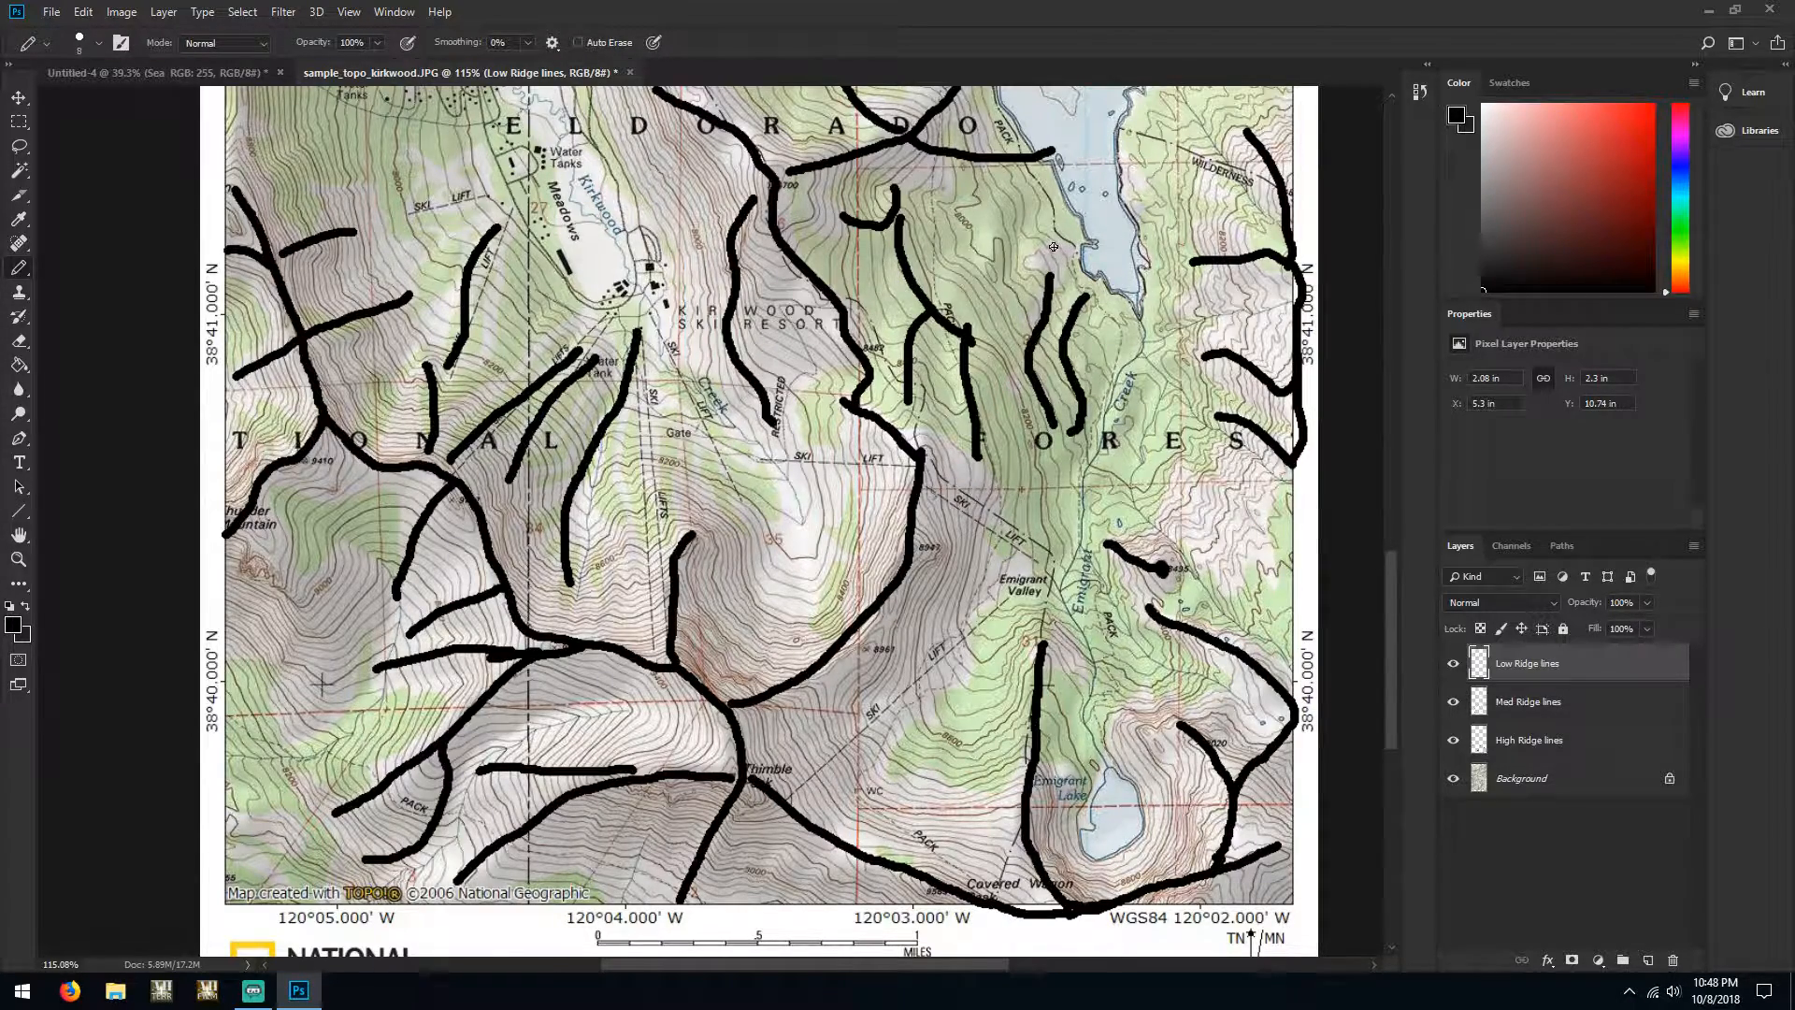
pyautogui.moveTo(1012, 194); pyautogui.dragTo(979, 299)
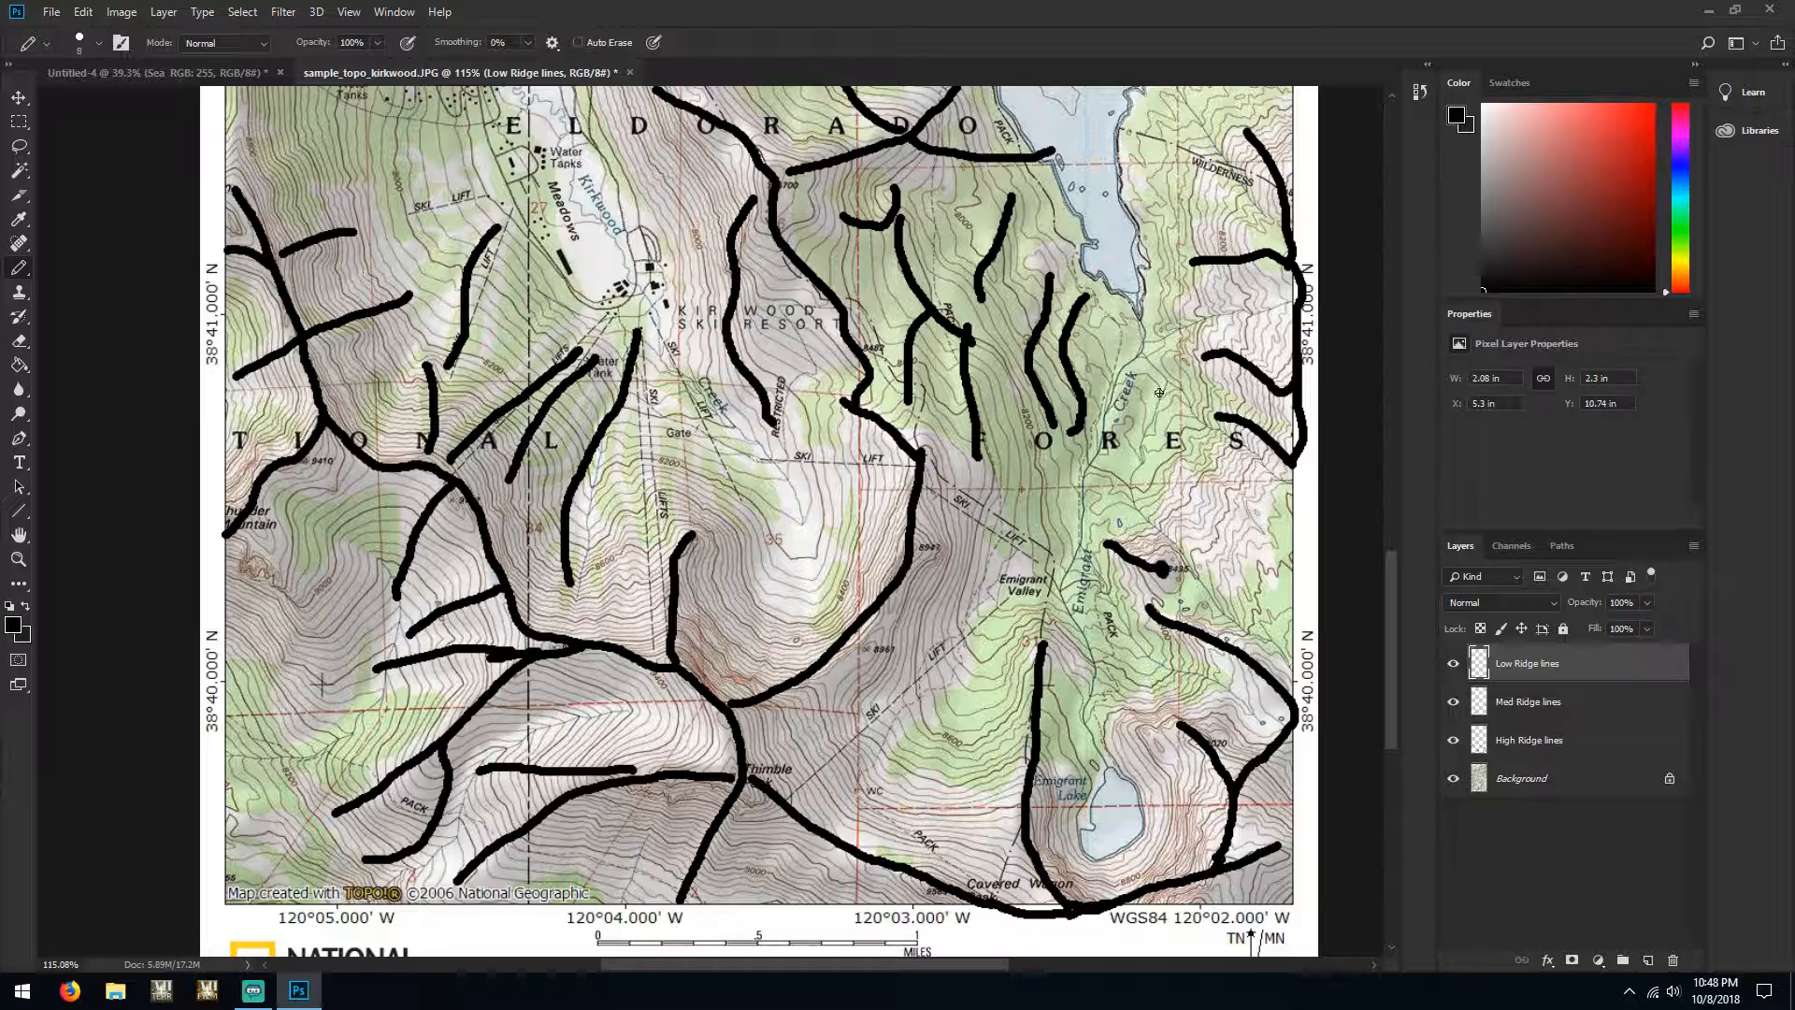
pyautogui.moveTo(1145, 374)
pyautogui.mouseDown()
pyautogui.moveTo(1084, 472)
pyautogui.moveTo(1087, 547)
pyautogui.mouseUp()
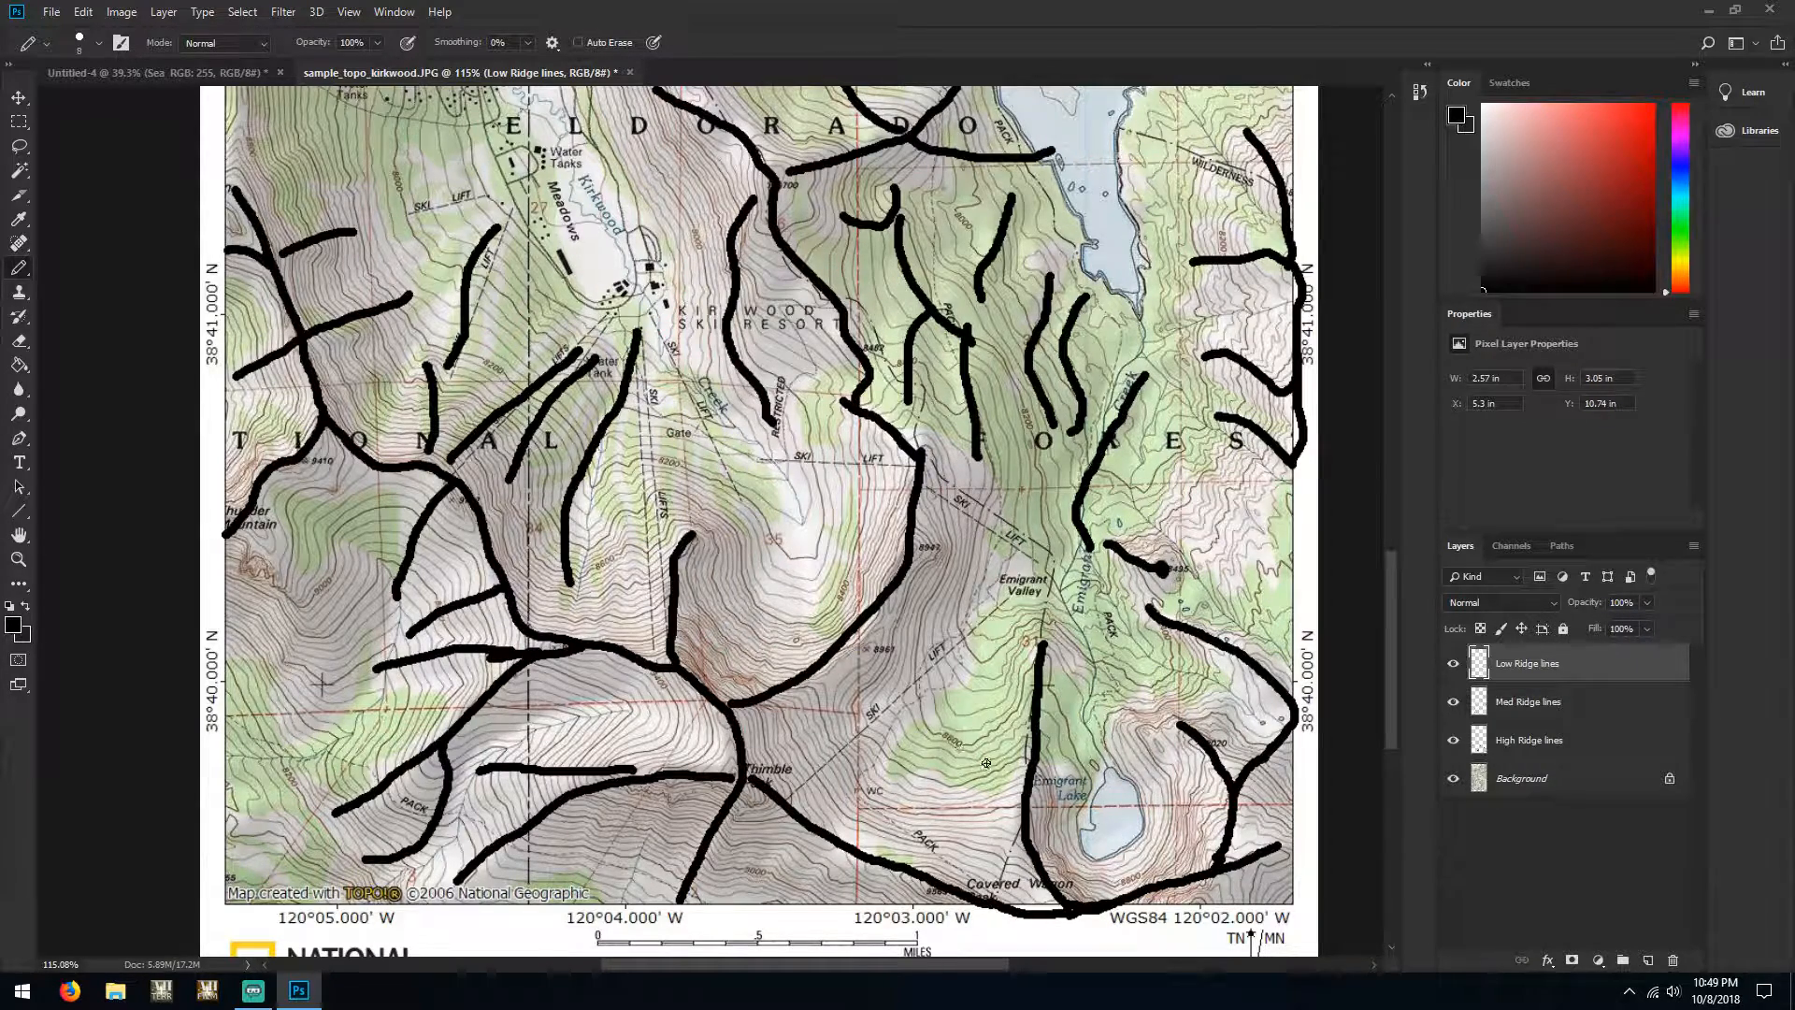
pyautogui.moveTo(925, 785); pyautogui.dragTo(959, 694)
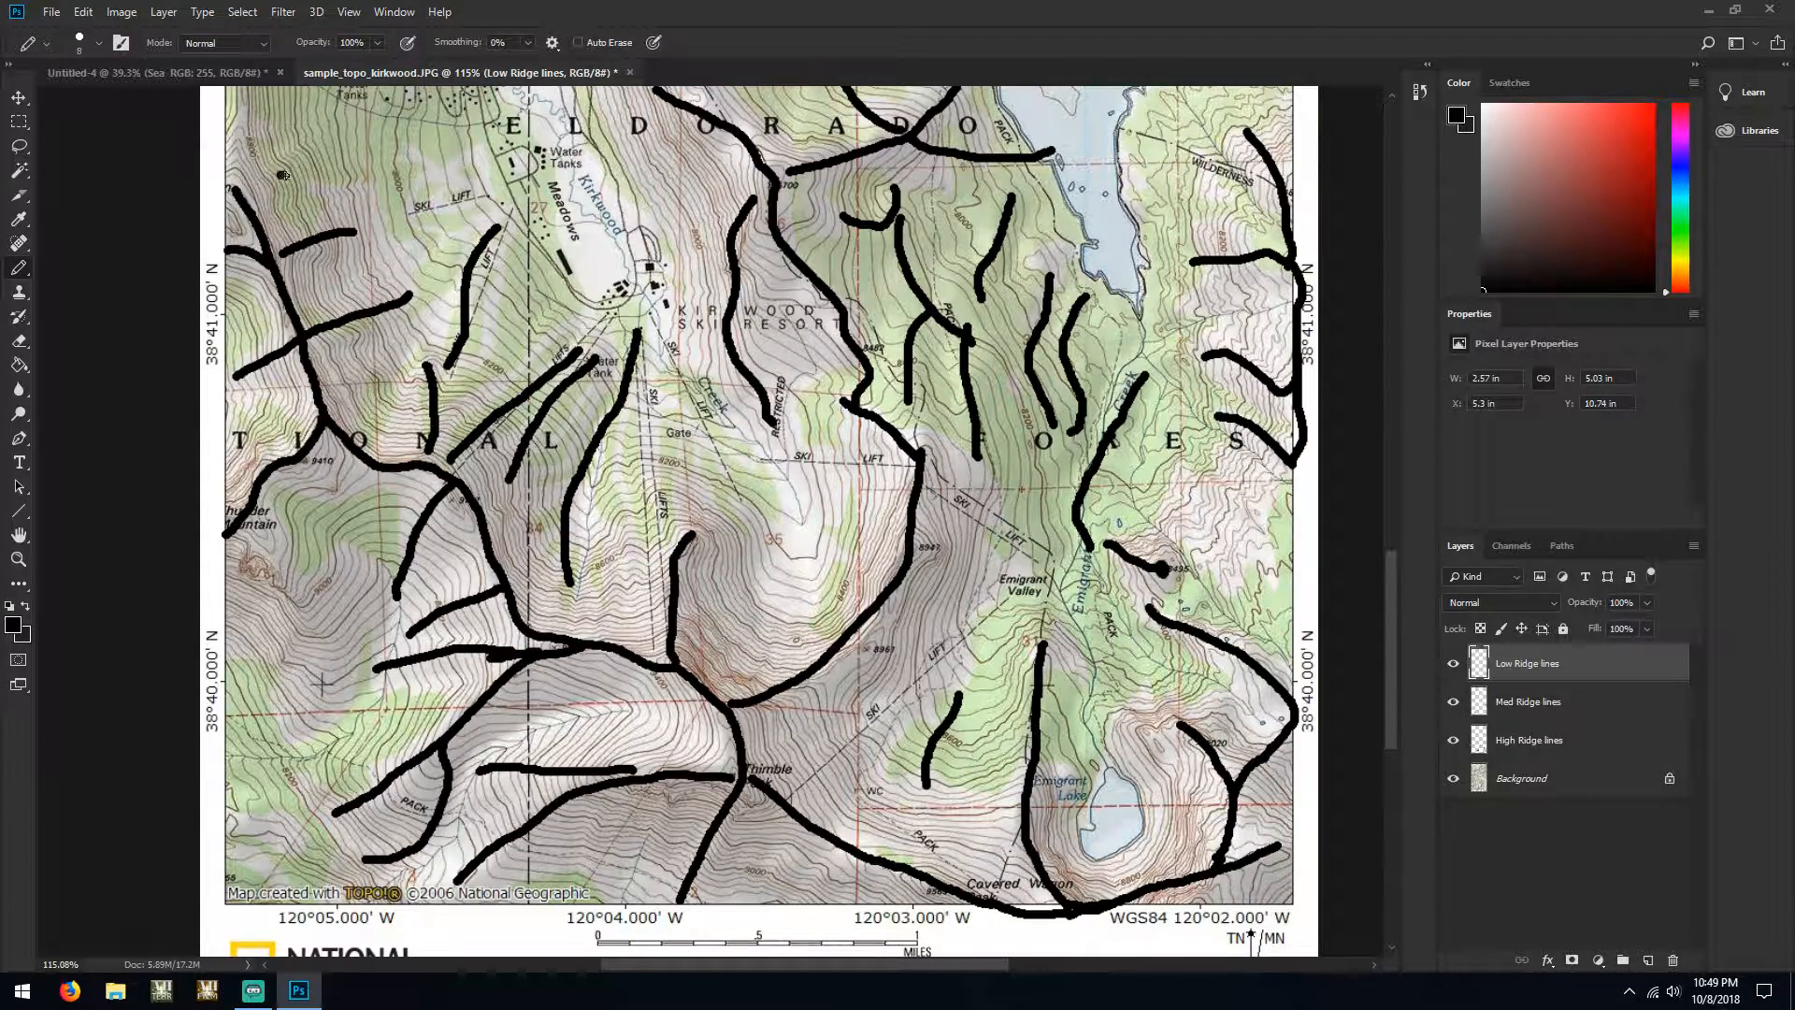
# Draw the low ridges in the map's northwestern corner and the low spurs on the southwestern side of Kirkwood Meadows
pyautogui.moveTo(278, 175); pyautogui.dragTo(385, 165)
pyautogui.moveTo(264, 101)
pyautogui.mouseDown()
pyautogui.moveTo(345, 154)
pyautogui.moveTo(444, 165)
pyautogui.mouseUp()
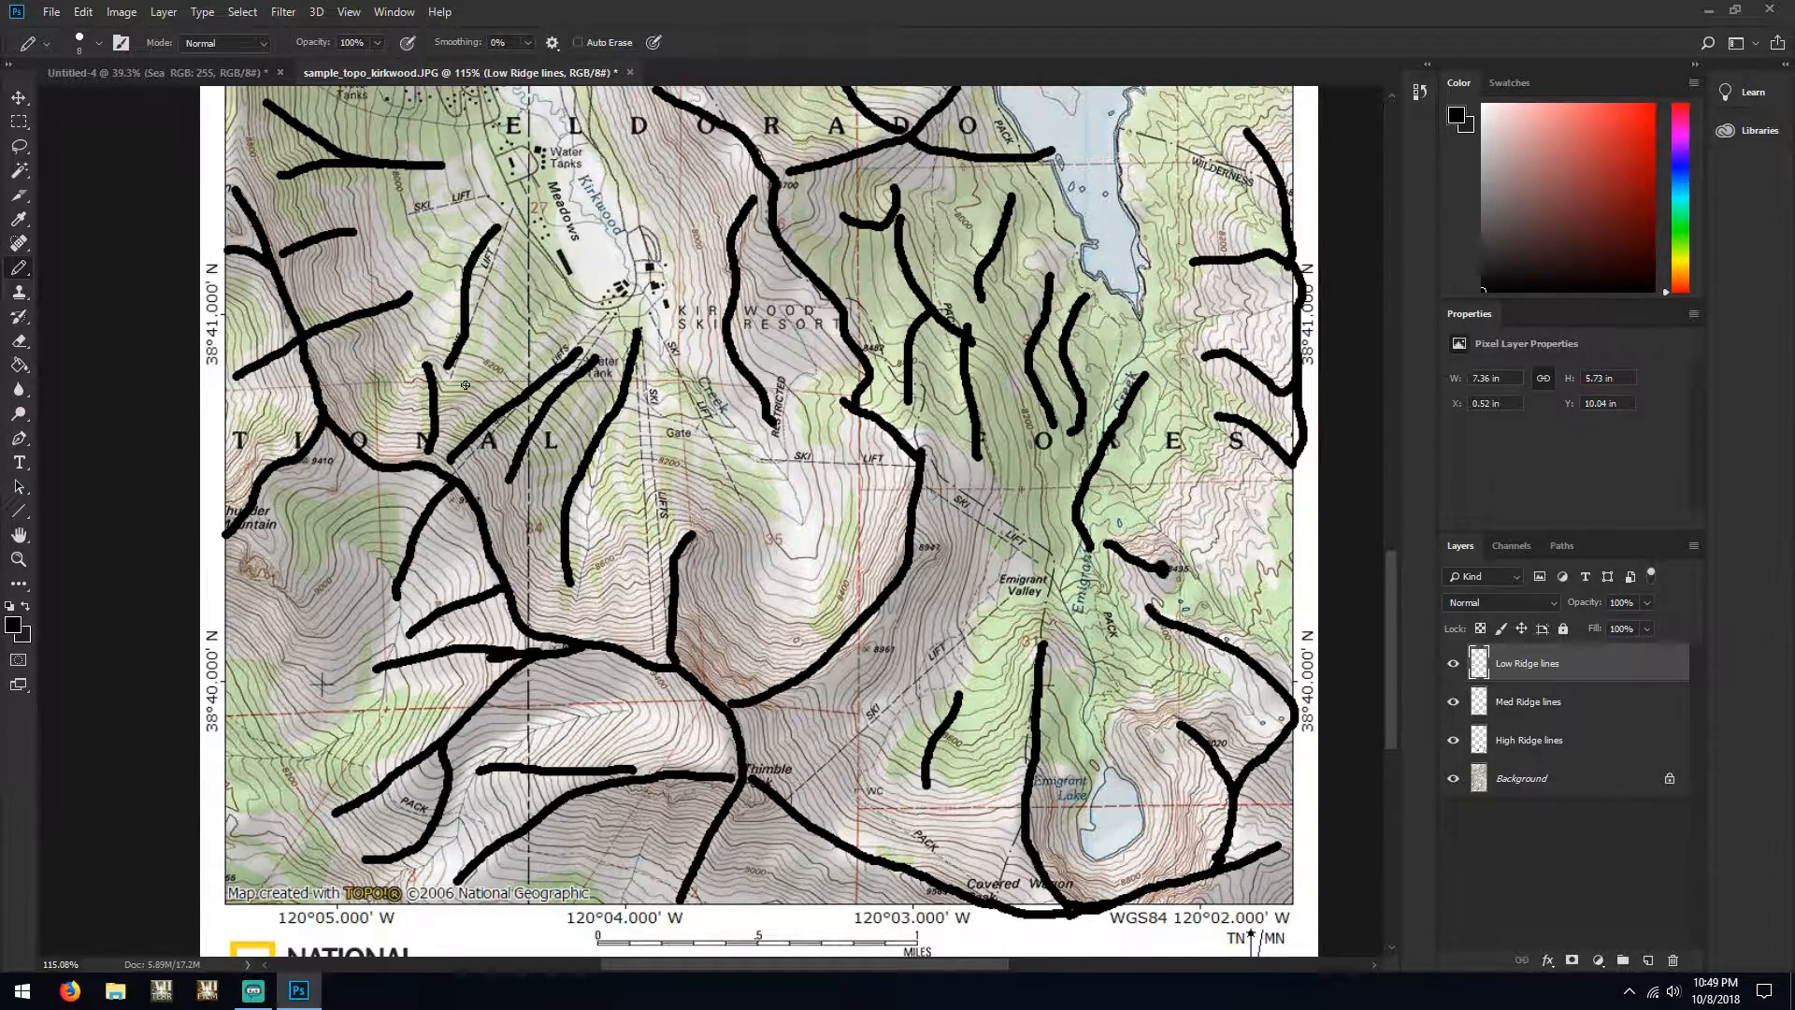
pyautogui.moveTo(457, 394); pyautogui.dragTo(599, 280)
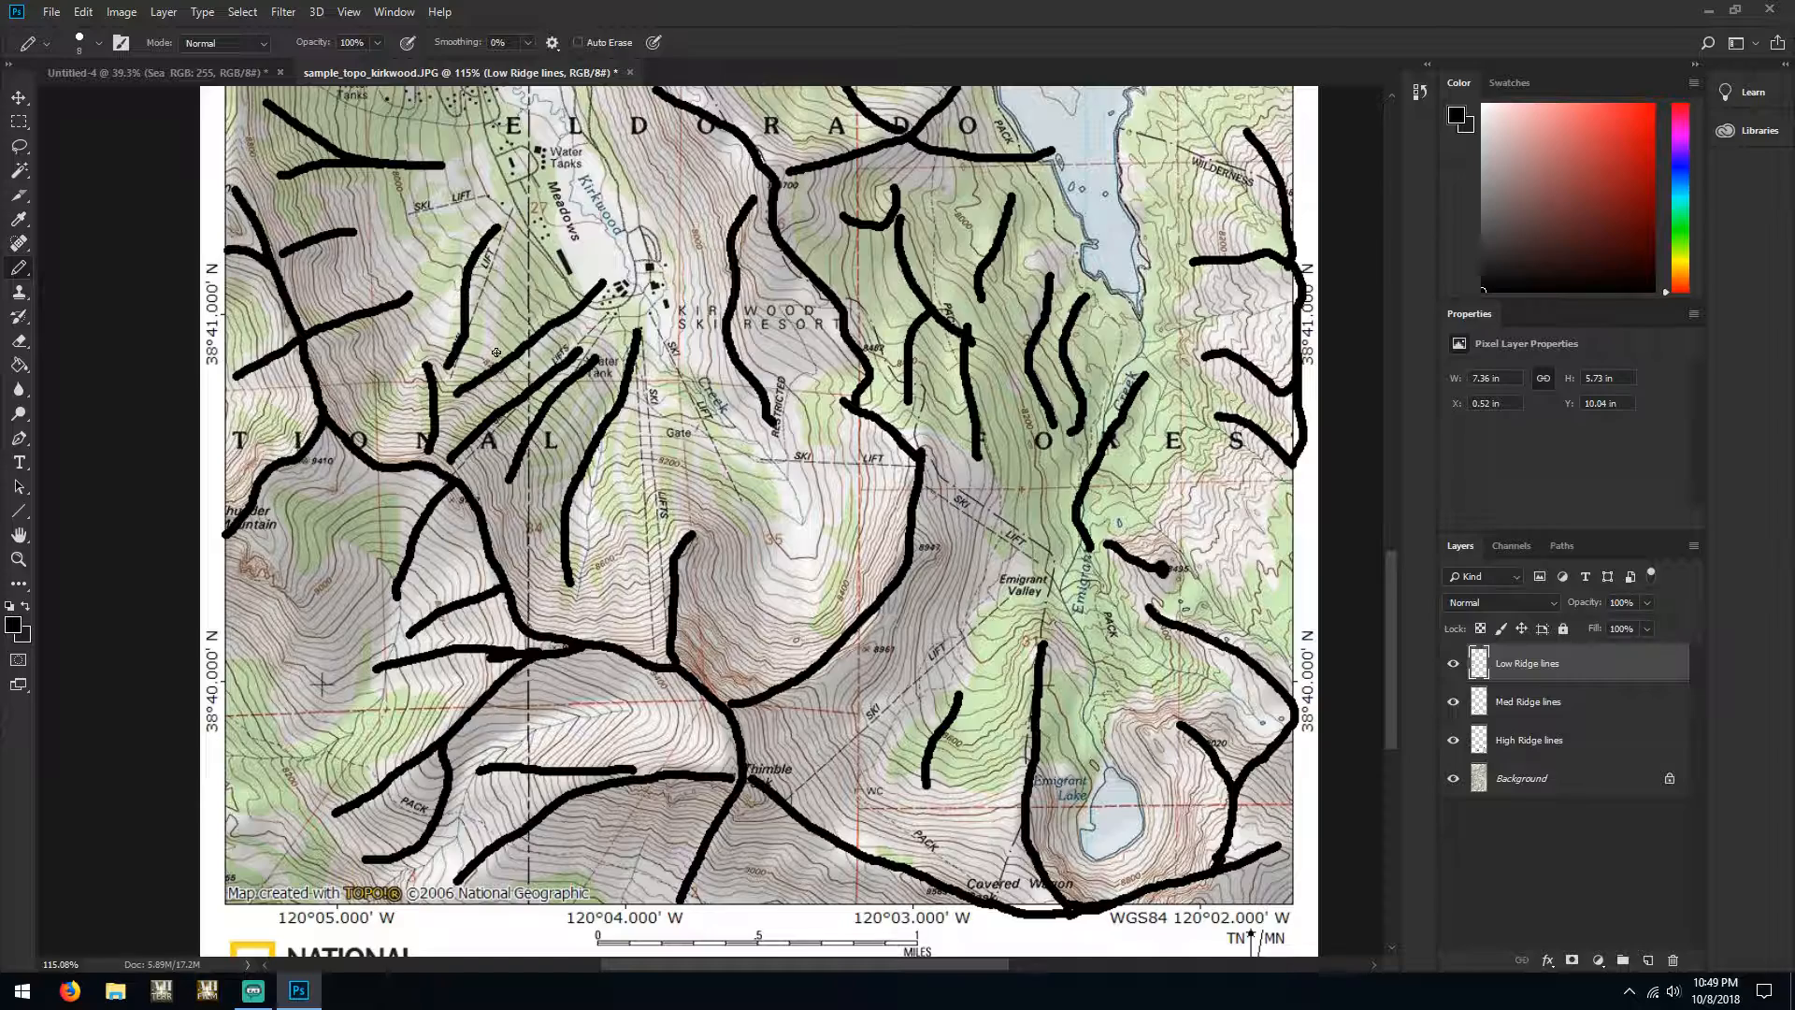
pyautogui.moveTo(495, 362); pyautogui.dragTo(566, 264)
pyautogui.moveTo(488, 362)
pyautogui.mouseDown()
pyautogui.moveTo(488, 264)
pyautogui.moveTo(541, 189)
pyautogui.mouseUp()
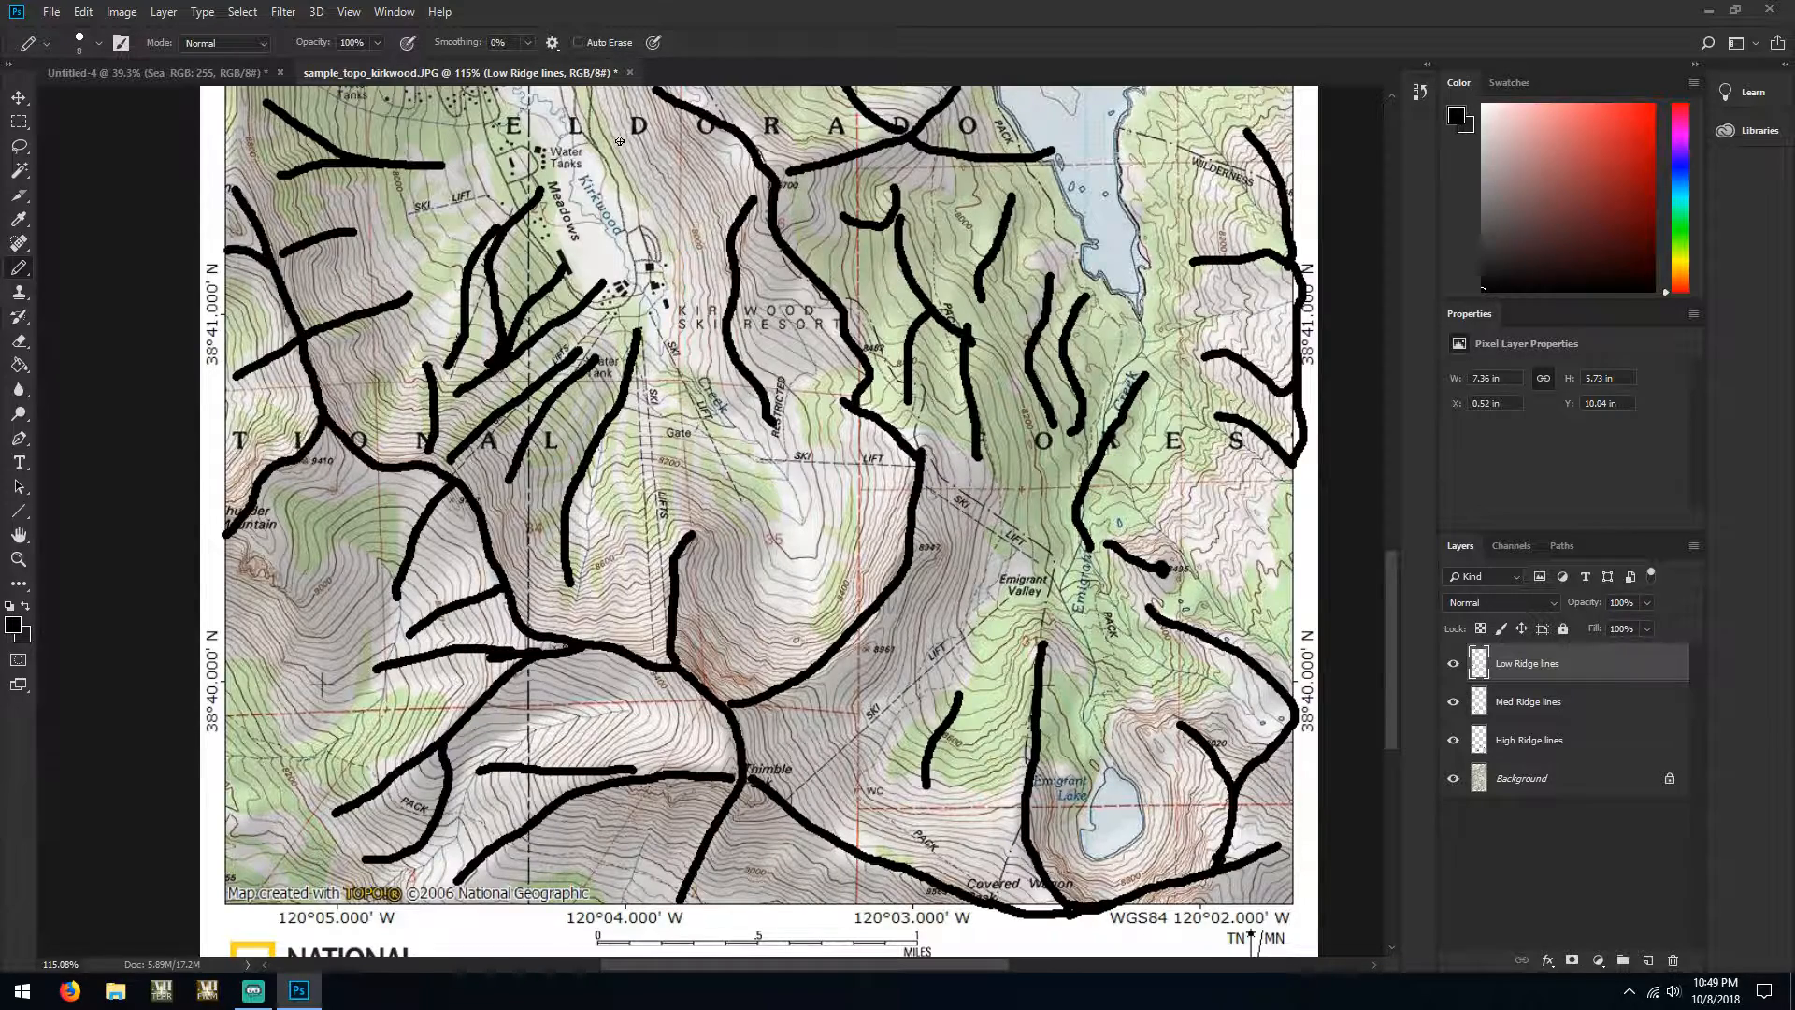
# Draw the low ridge from the eastern side of Kirkwood Meadows south past the Gate, and three short ridges along the southwestern map edge
pyautogui.moveTo(595, 105)
pyautogui.mouseDown()
pyautogui.moveTo(624, 195)
pyautogui.moveTo(672, 252)
pyautogui.moveTo(679, 369)
pyautogui.mouseUp()
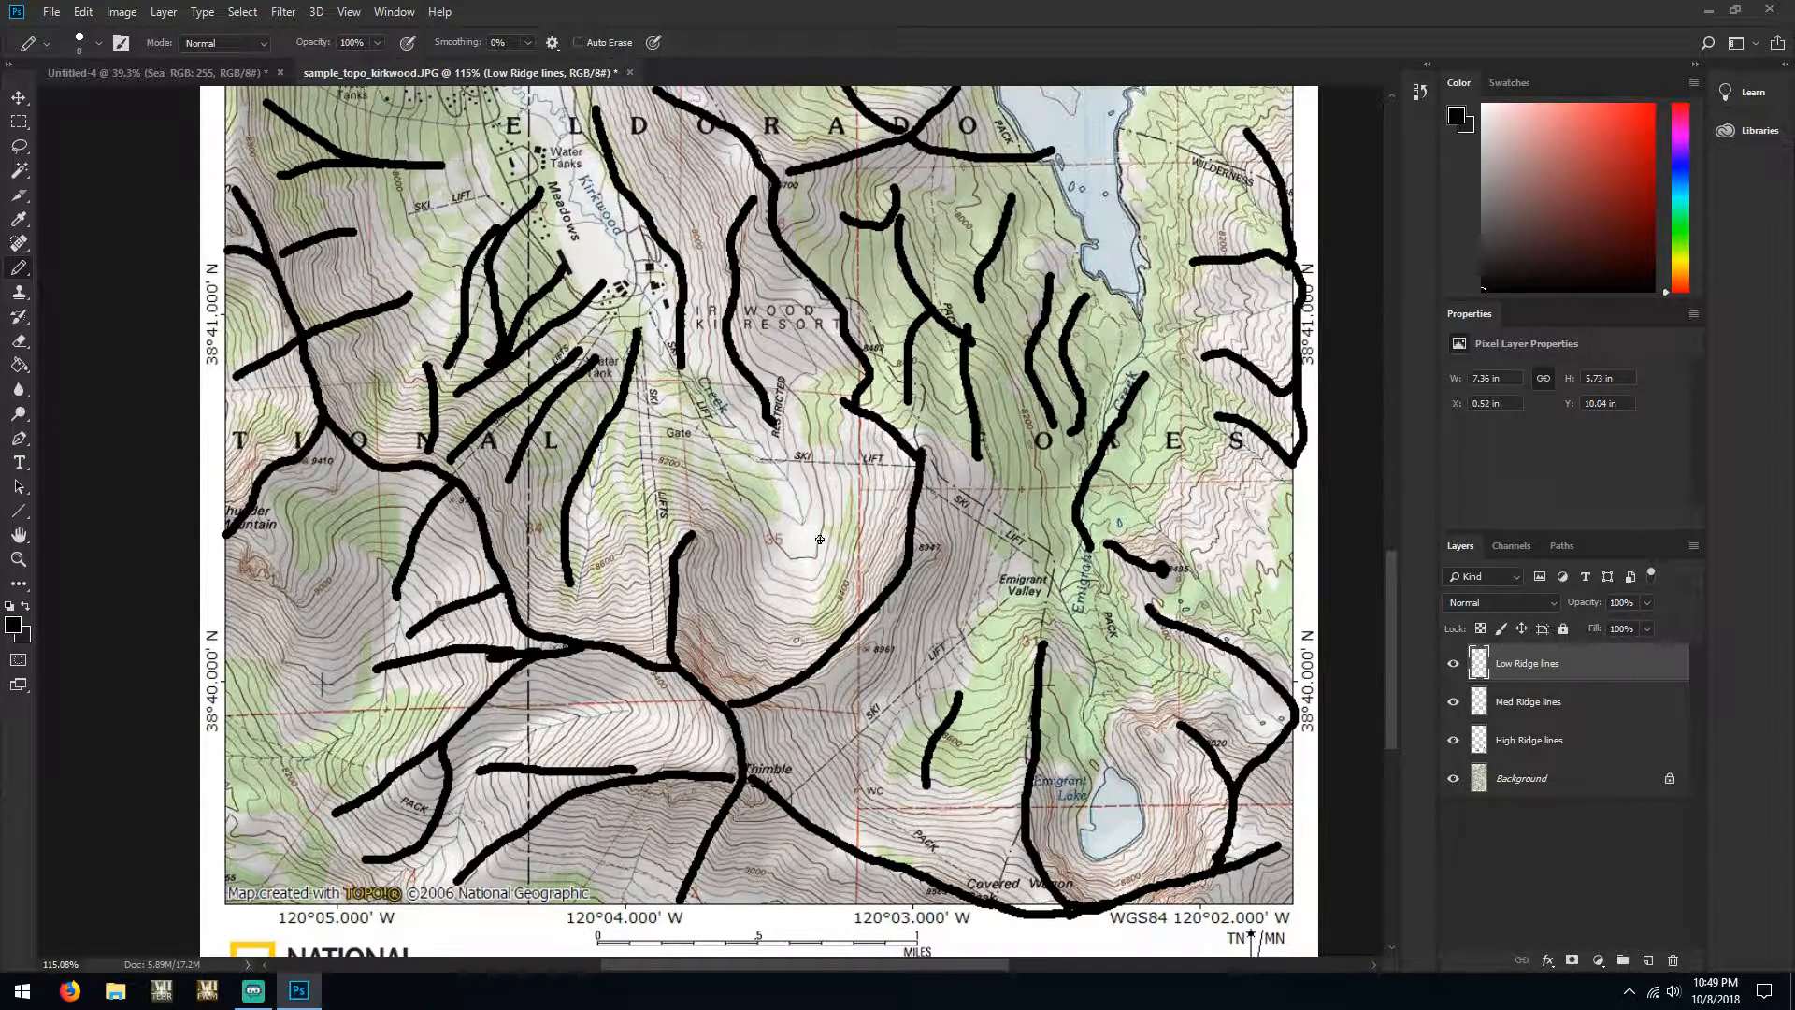
pyautogui.moveTo(666, 514); pyautogui.dragTo(673, 366)
pyautogui.moveTo(373, 763)
pyautogui.mouseDown()
pyautogui.moveTo(241, 760)
pyautogui.moveTo(255, 806)
pyautogui.moveTo(219, 834)
pyautogui.mouseUp()
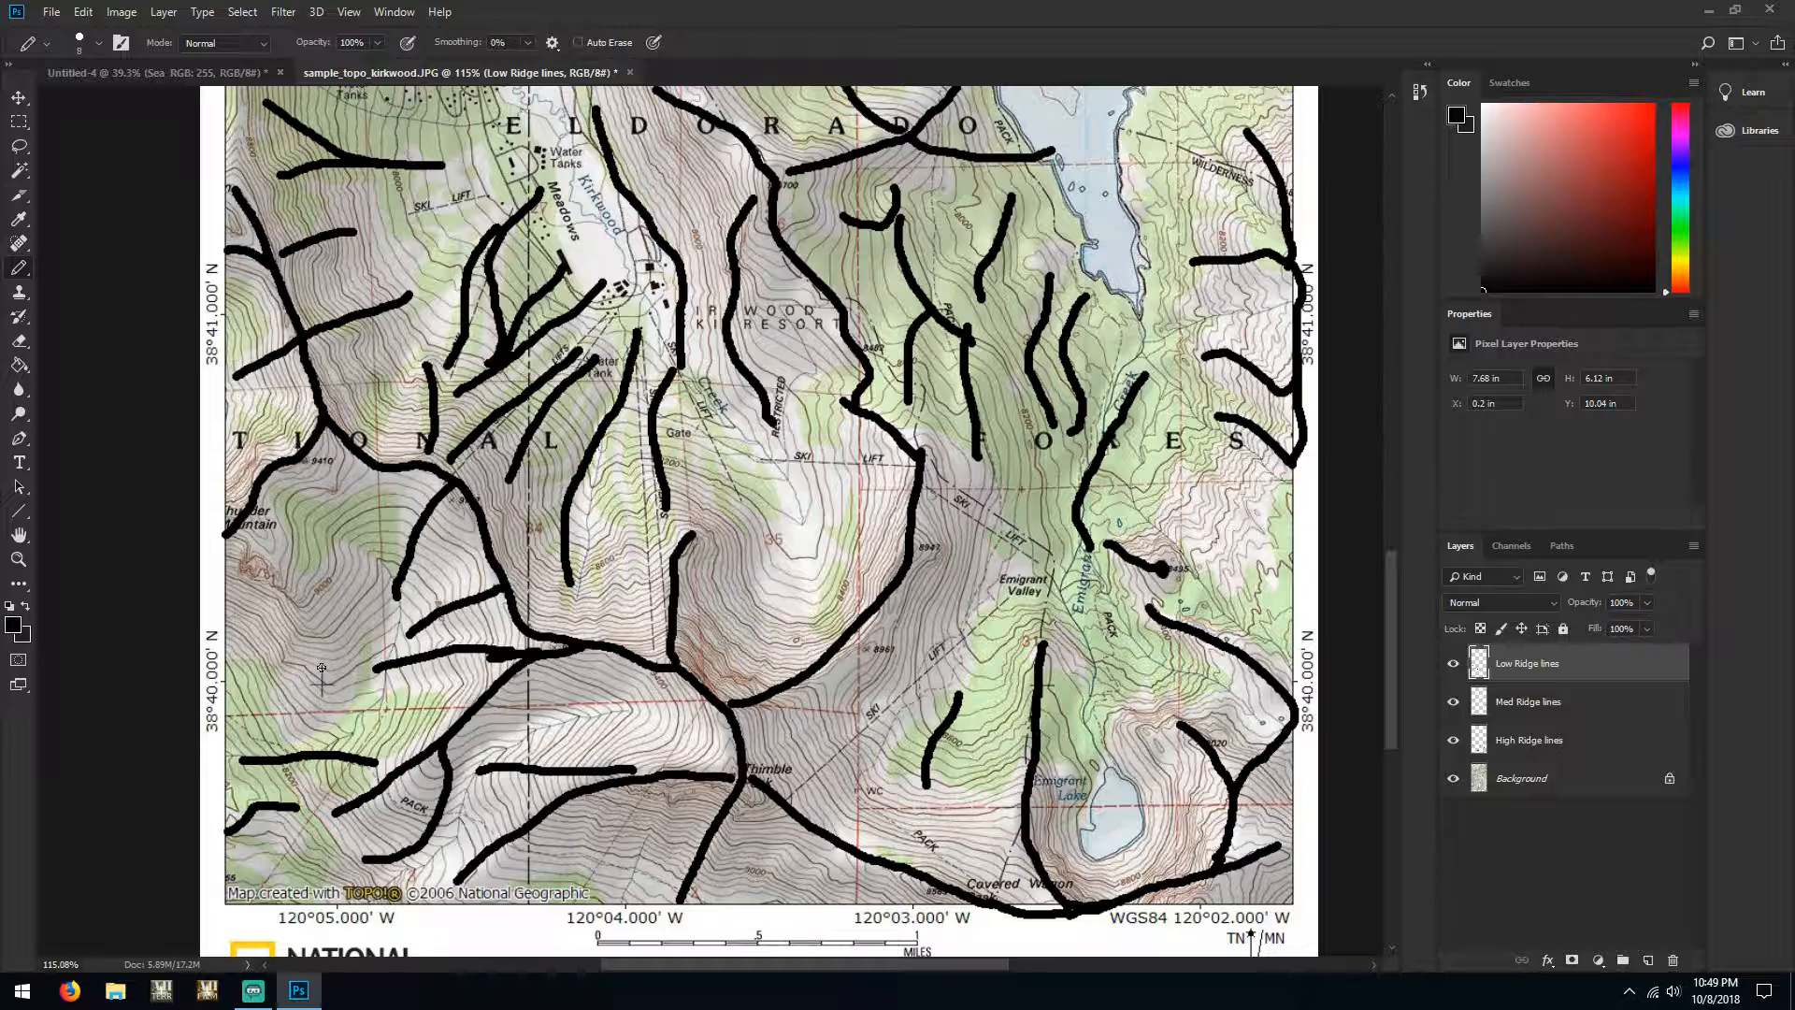
pyautogui.moveTo(228, 683)
pyautogui.mouseDown()
pyautogui.moveTo(264, 670)
pyautogui.moveTo(332, 587)
pyautogui.mouseUp()
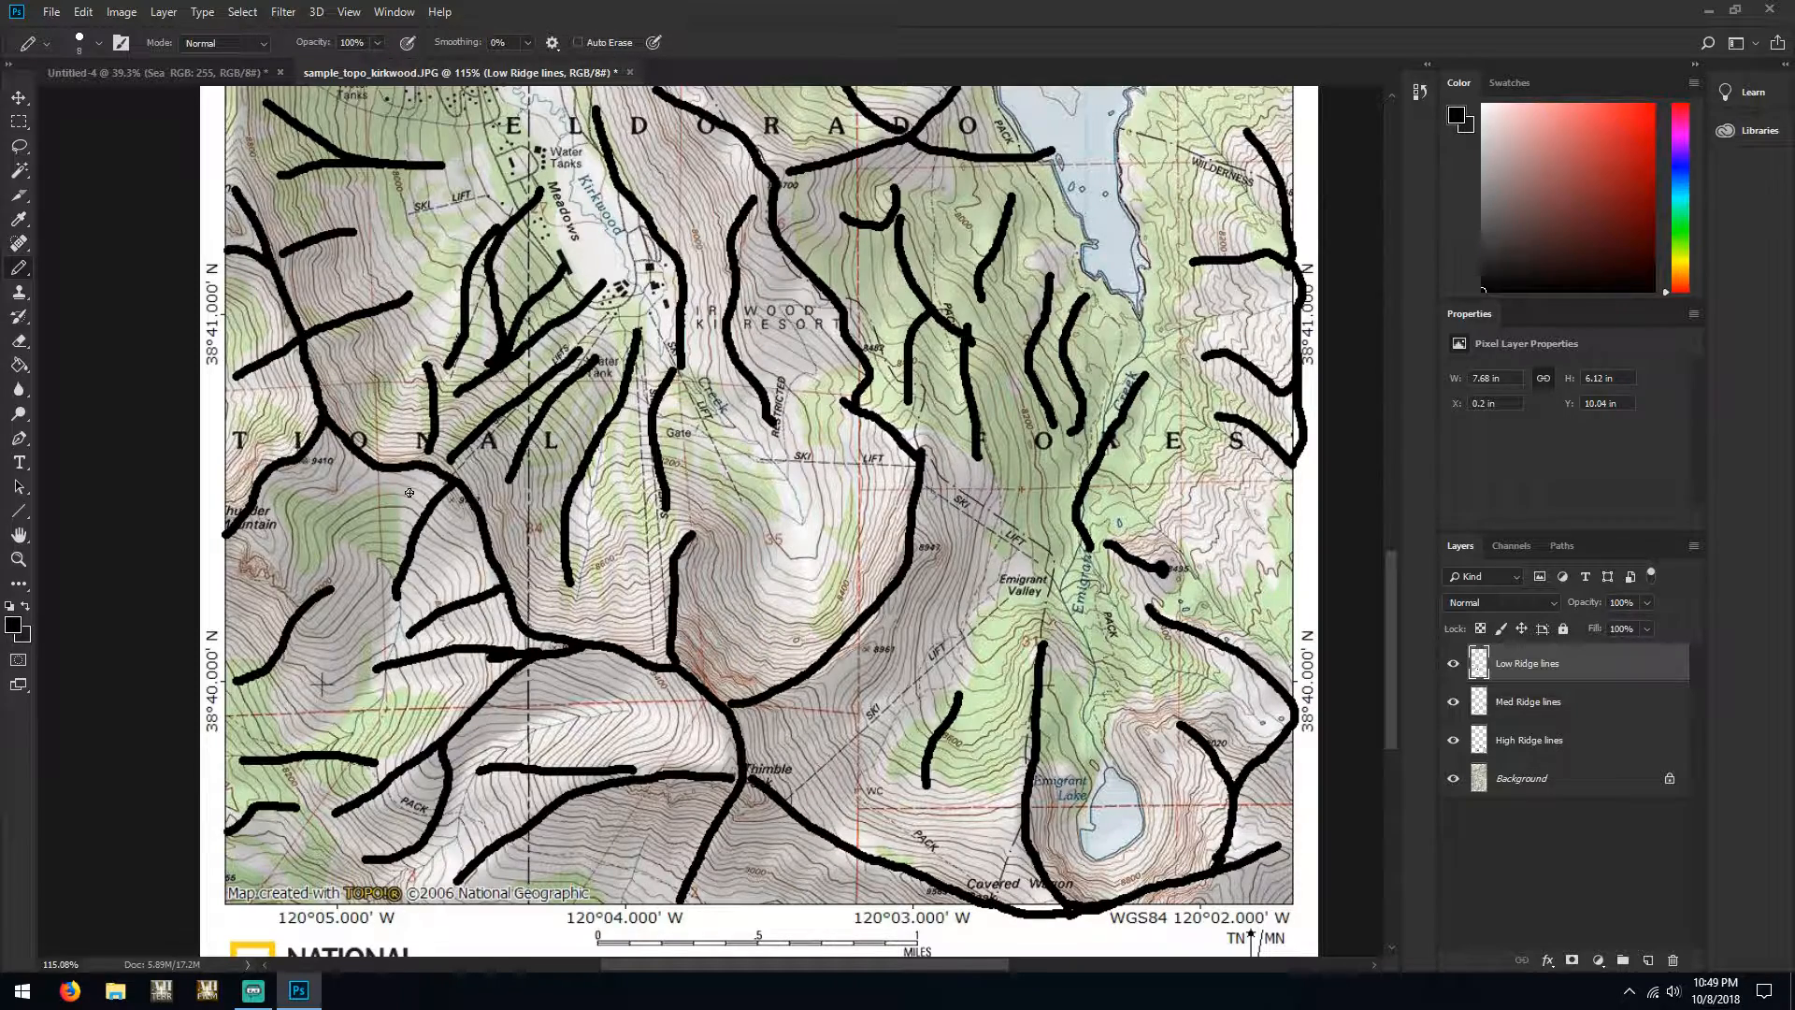
# Hide the Background, Low Ridge lines and Med Ridge lines layers so that only the high ridges are shown
pyautogui.click(1453, 778)
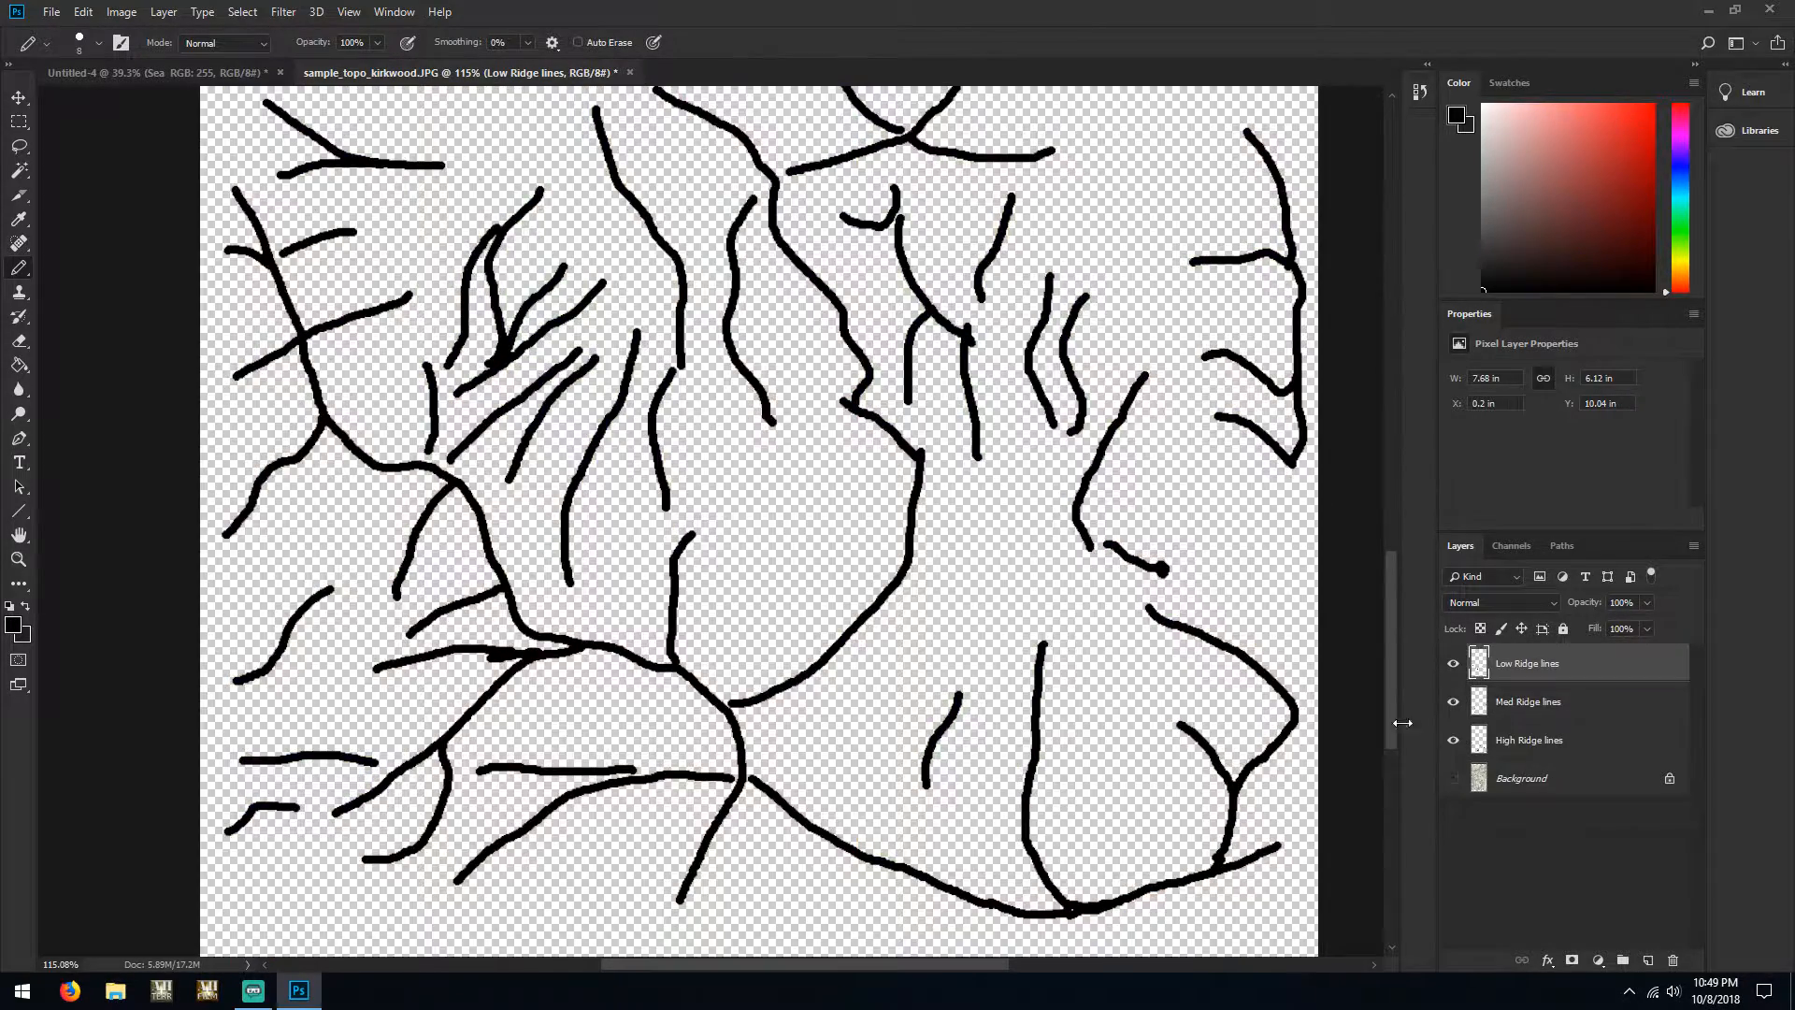
pyautogui.scroll(2, 1240, 595)
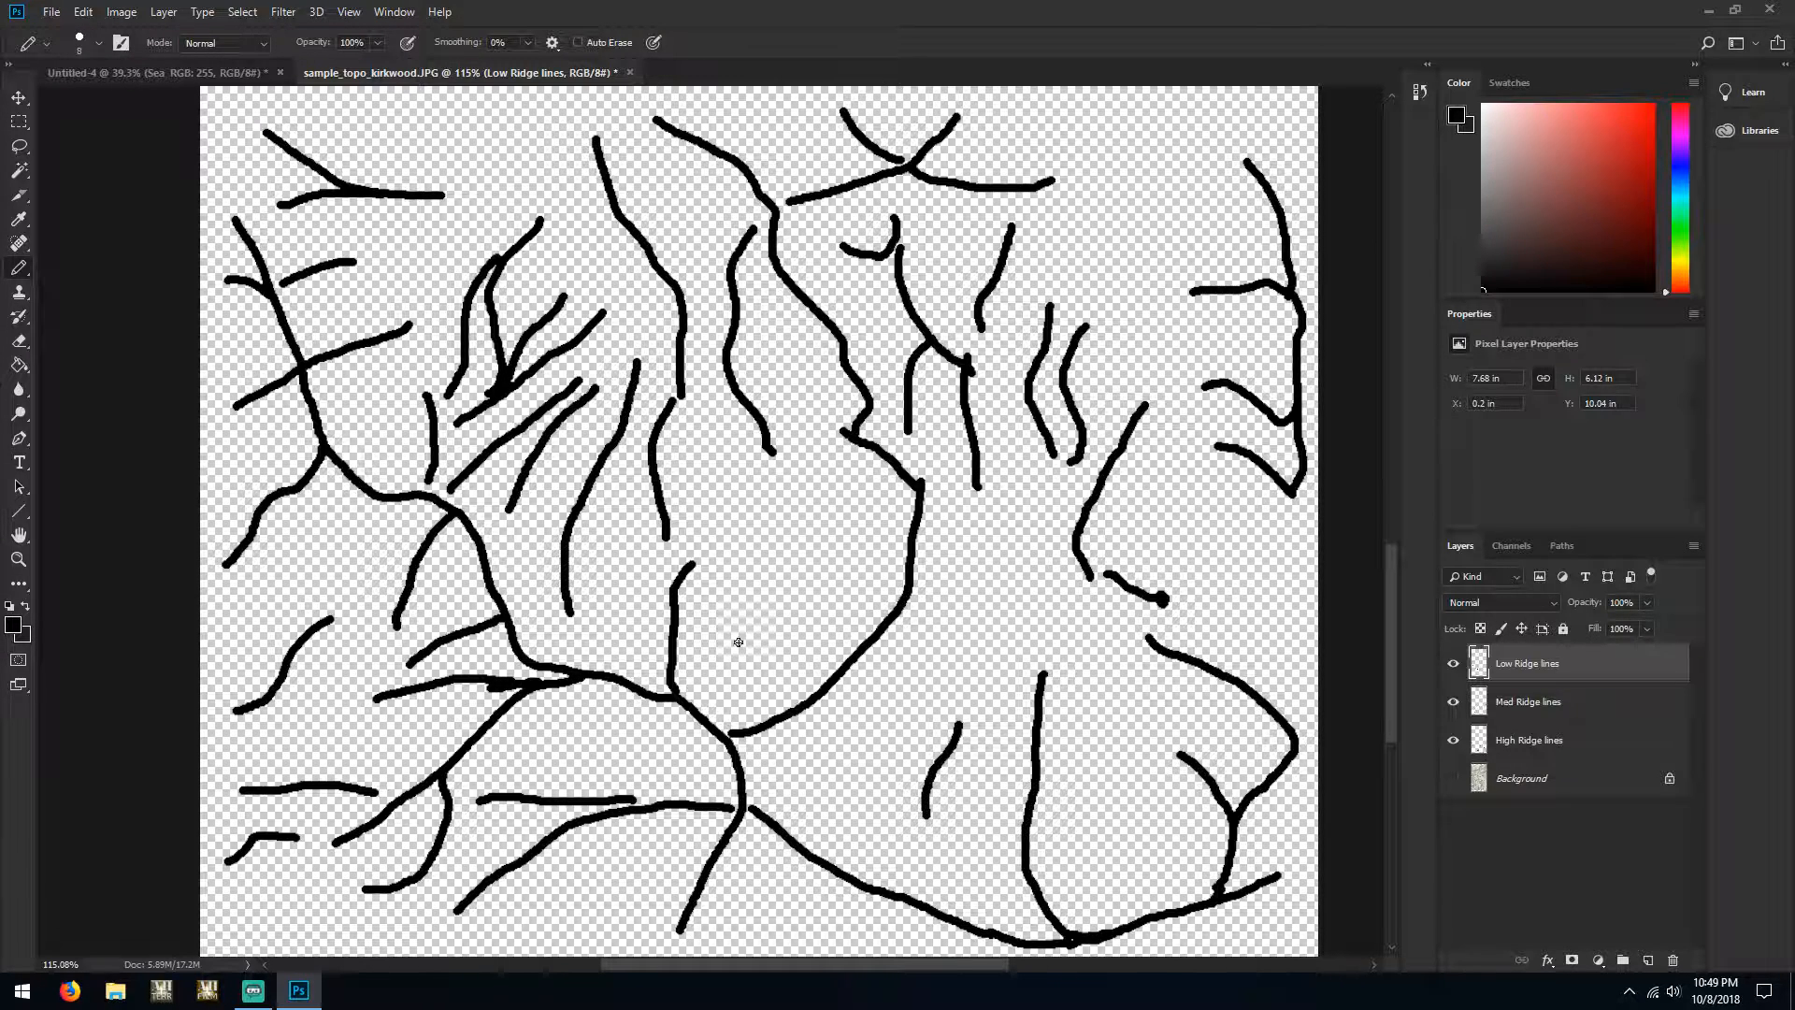
pyautogui.click(1453, 662)
pyautogui.click(1454, 702)
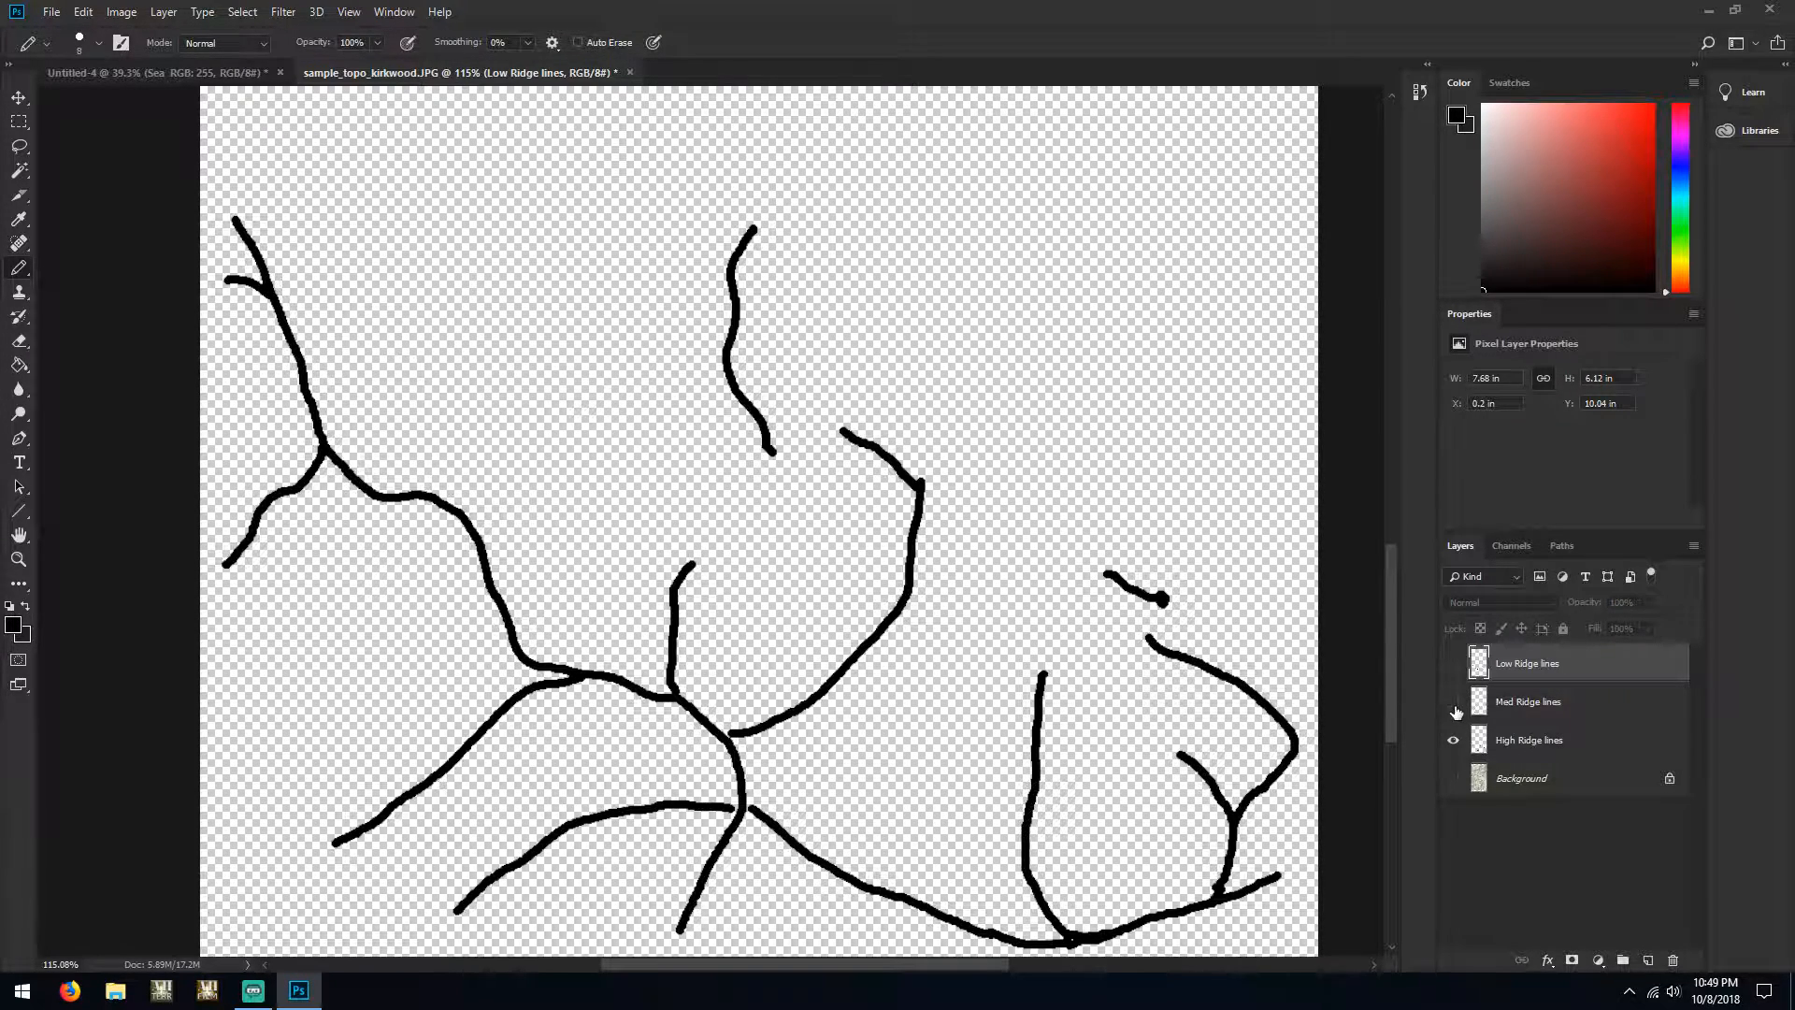
# Copy the entire High Ridge lines layer and paste it into a new layer above the Sea layer in the Untitled-4 document
pyautogui.click(1560, 744)
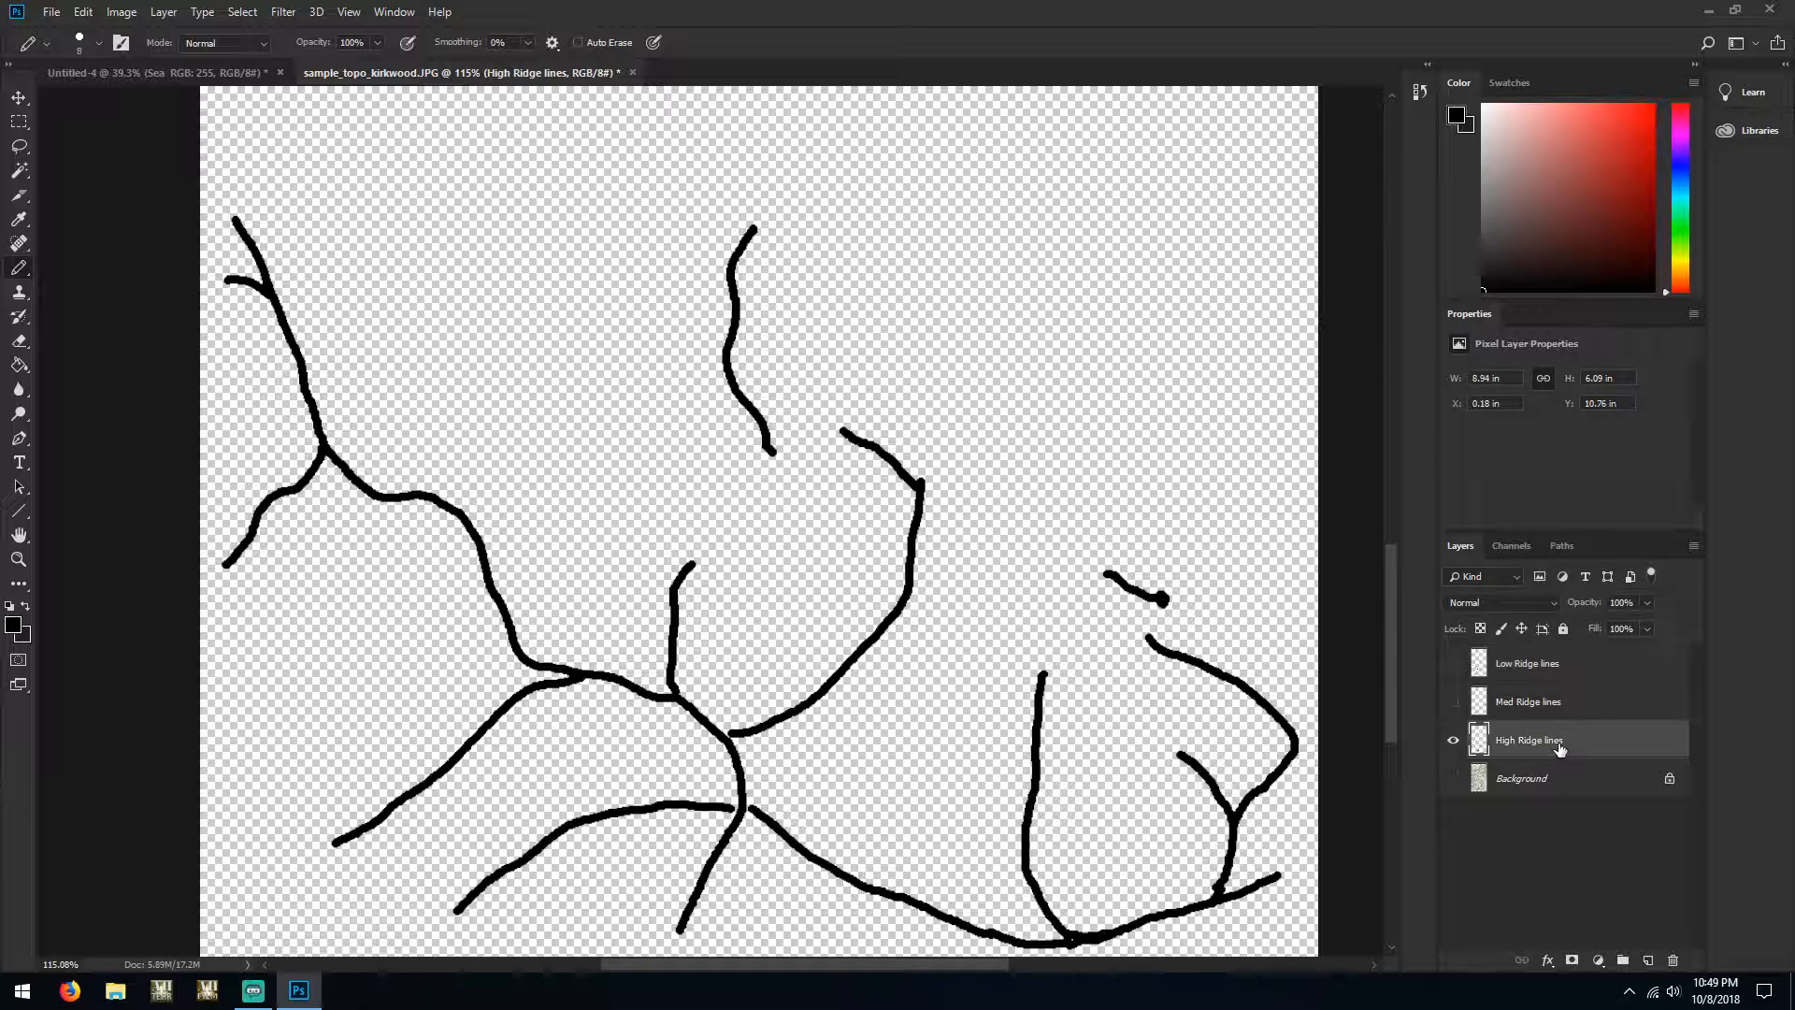
pyautogui.click(188, 71)
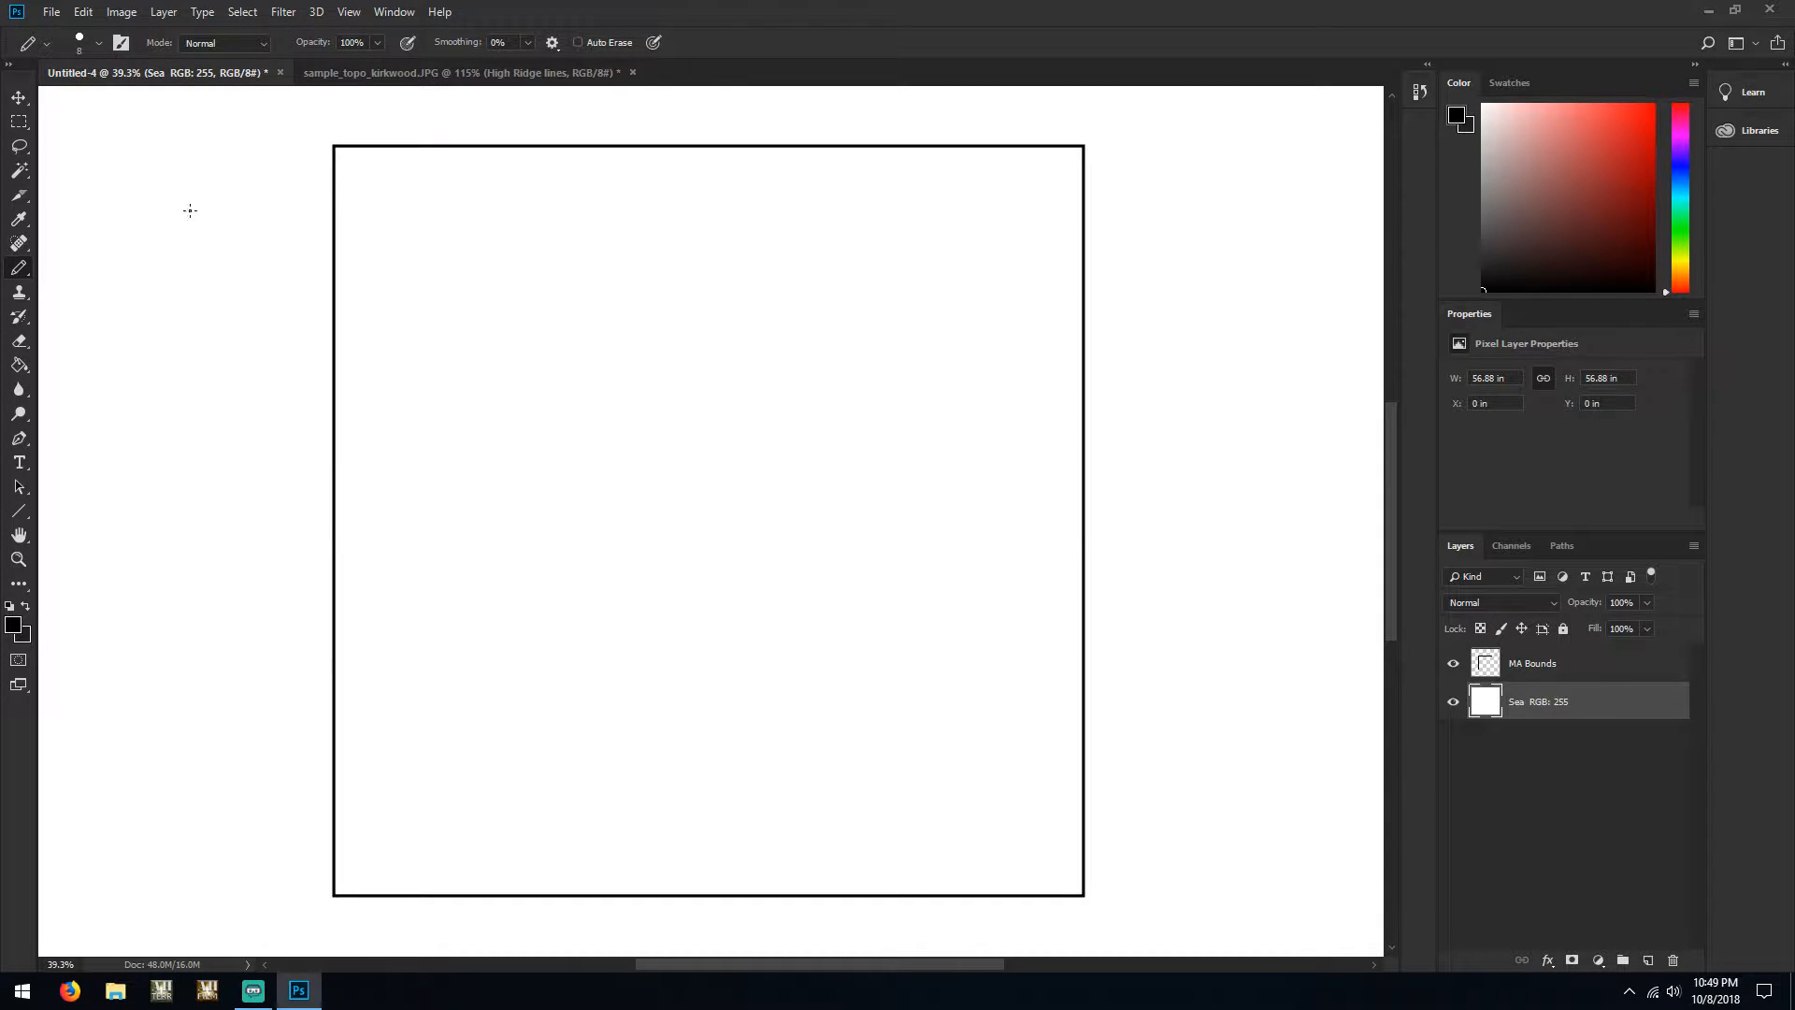
pyautogui.click(581, 73)
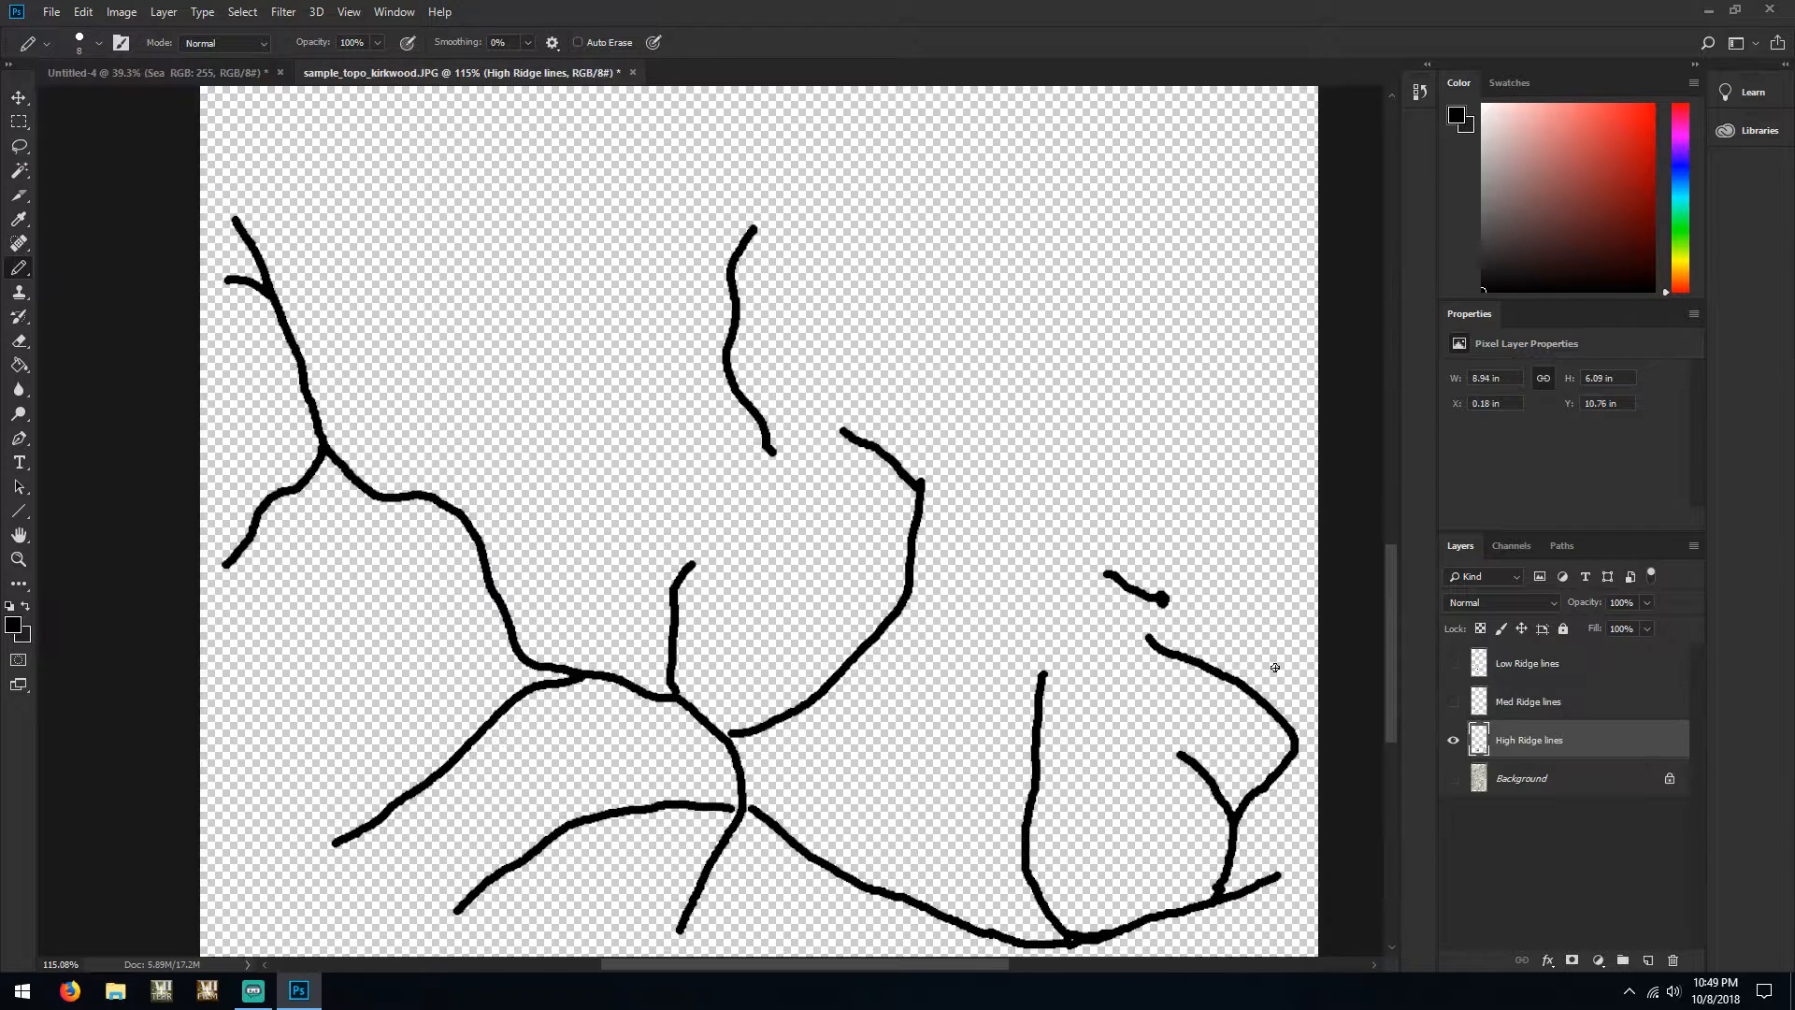
pyautogui.hotkey('ctrl', 'a')
pyautogui.click(159, 72)
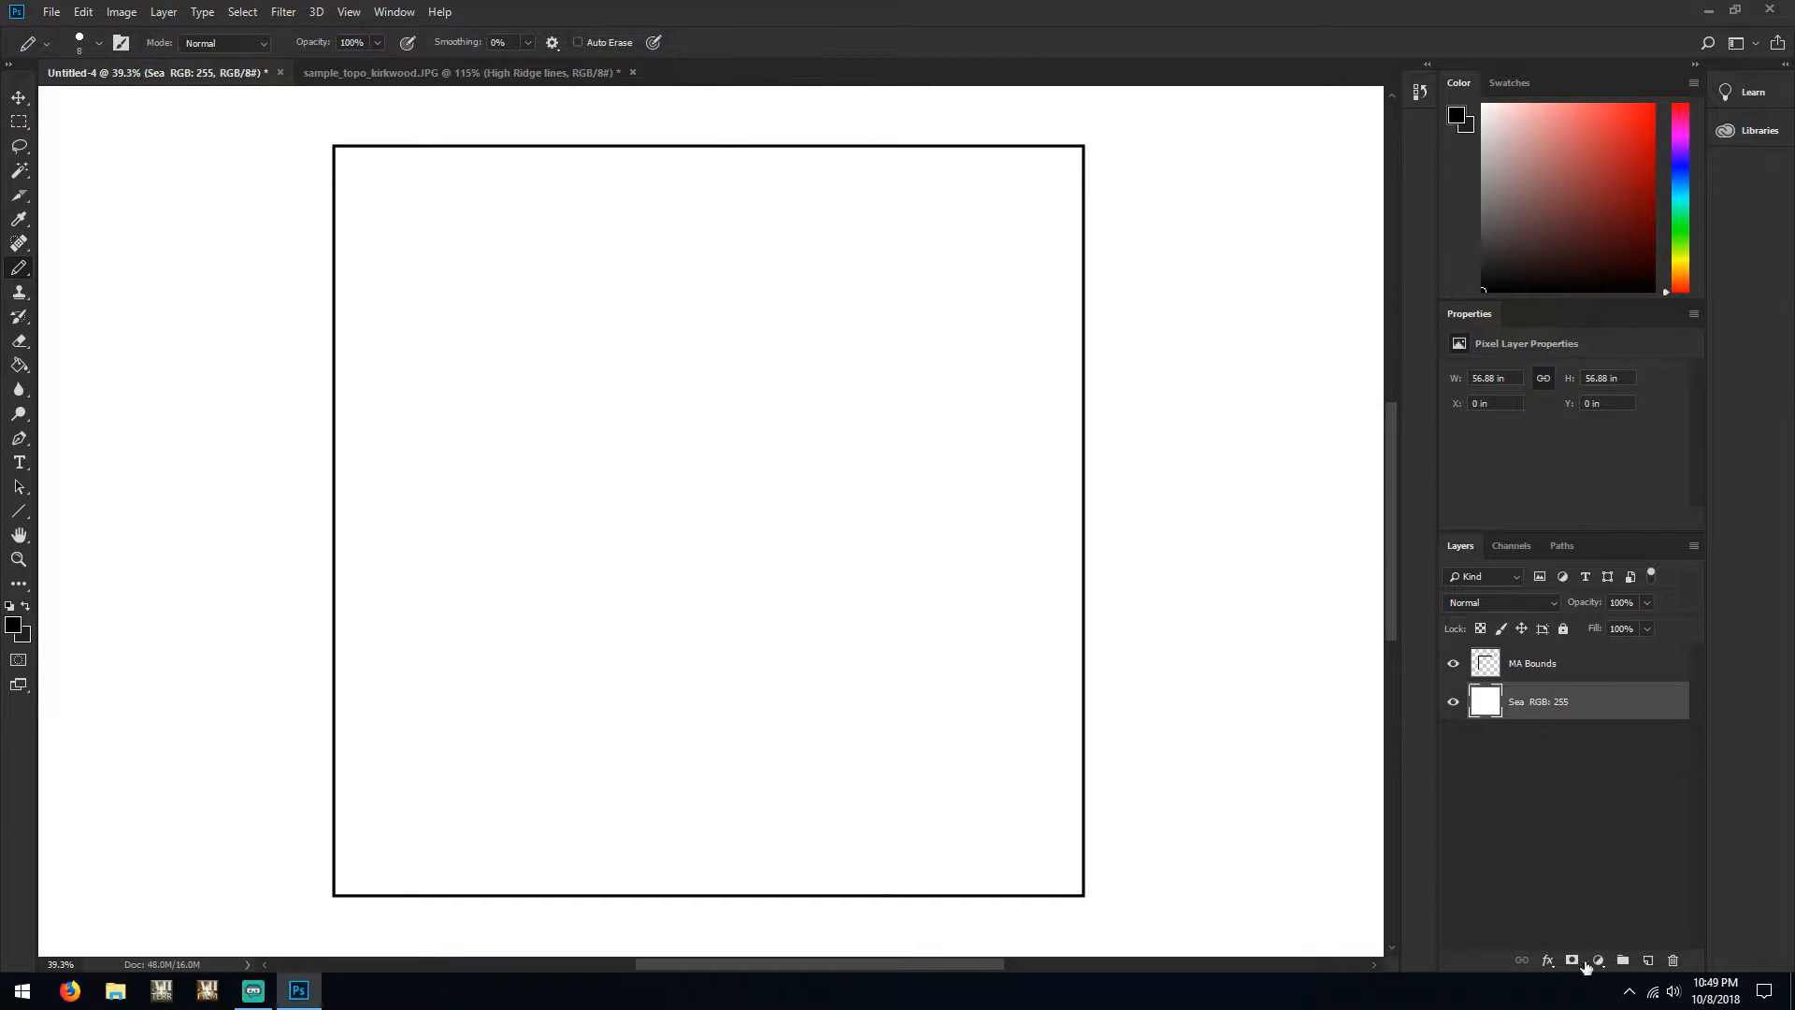
pyautogui.click(1648, 960)
pyautogui.hotkey('ctrl', 'v')
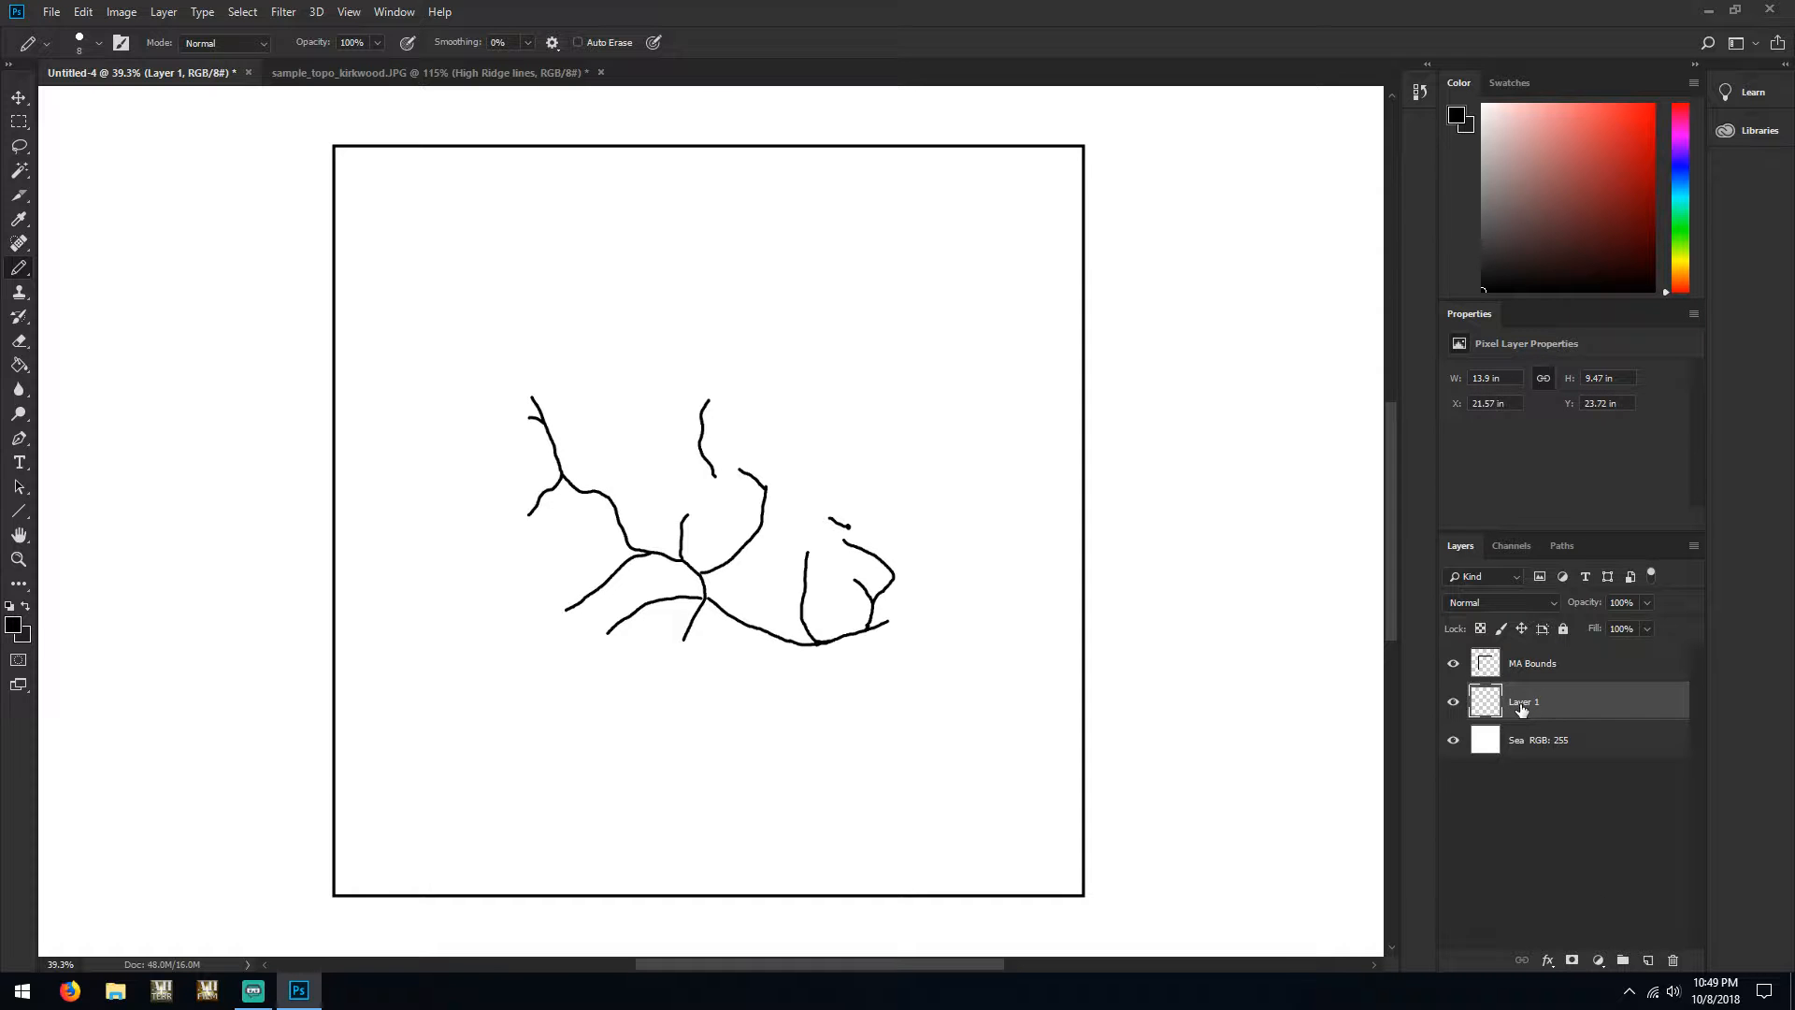
# Rename the pasted ridge layer "High Ridge" and check its content by toggling its visibility
pyautogui.doubleClick(1521, 703)
pyautogui.write('High Ridge')
pyautogui.press('Return')
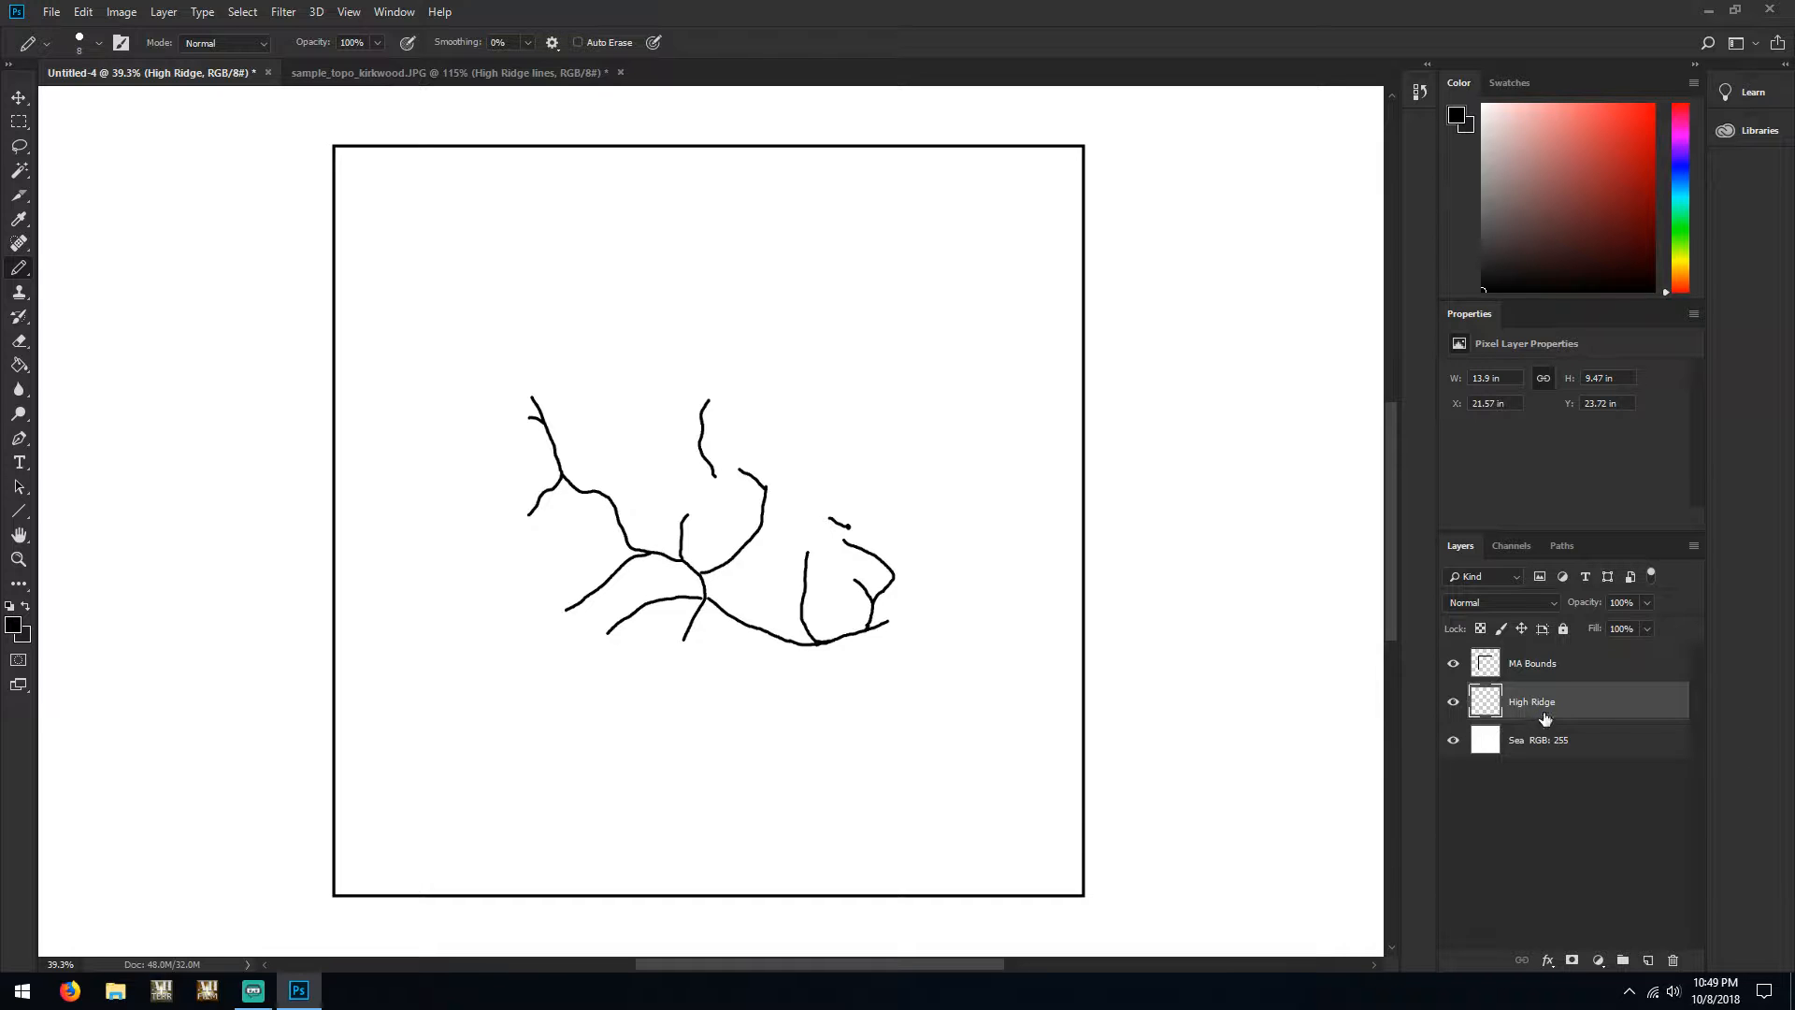
pyautogui.click(1453, 701)
pyautogui.click(1453, 701)
# Add two new layers named "Med Ridge" and "Small Ridge" above the High Ridge layer
pyautogui.click(1651, 964)
pyautogui.doubleClick(1531, 701)
pyautogui.write('M')
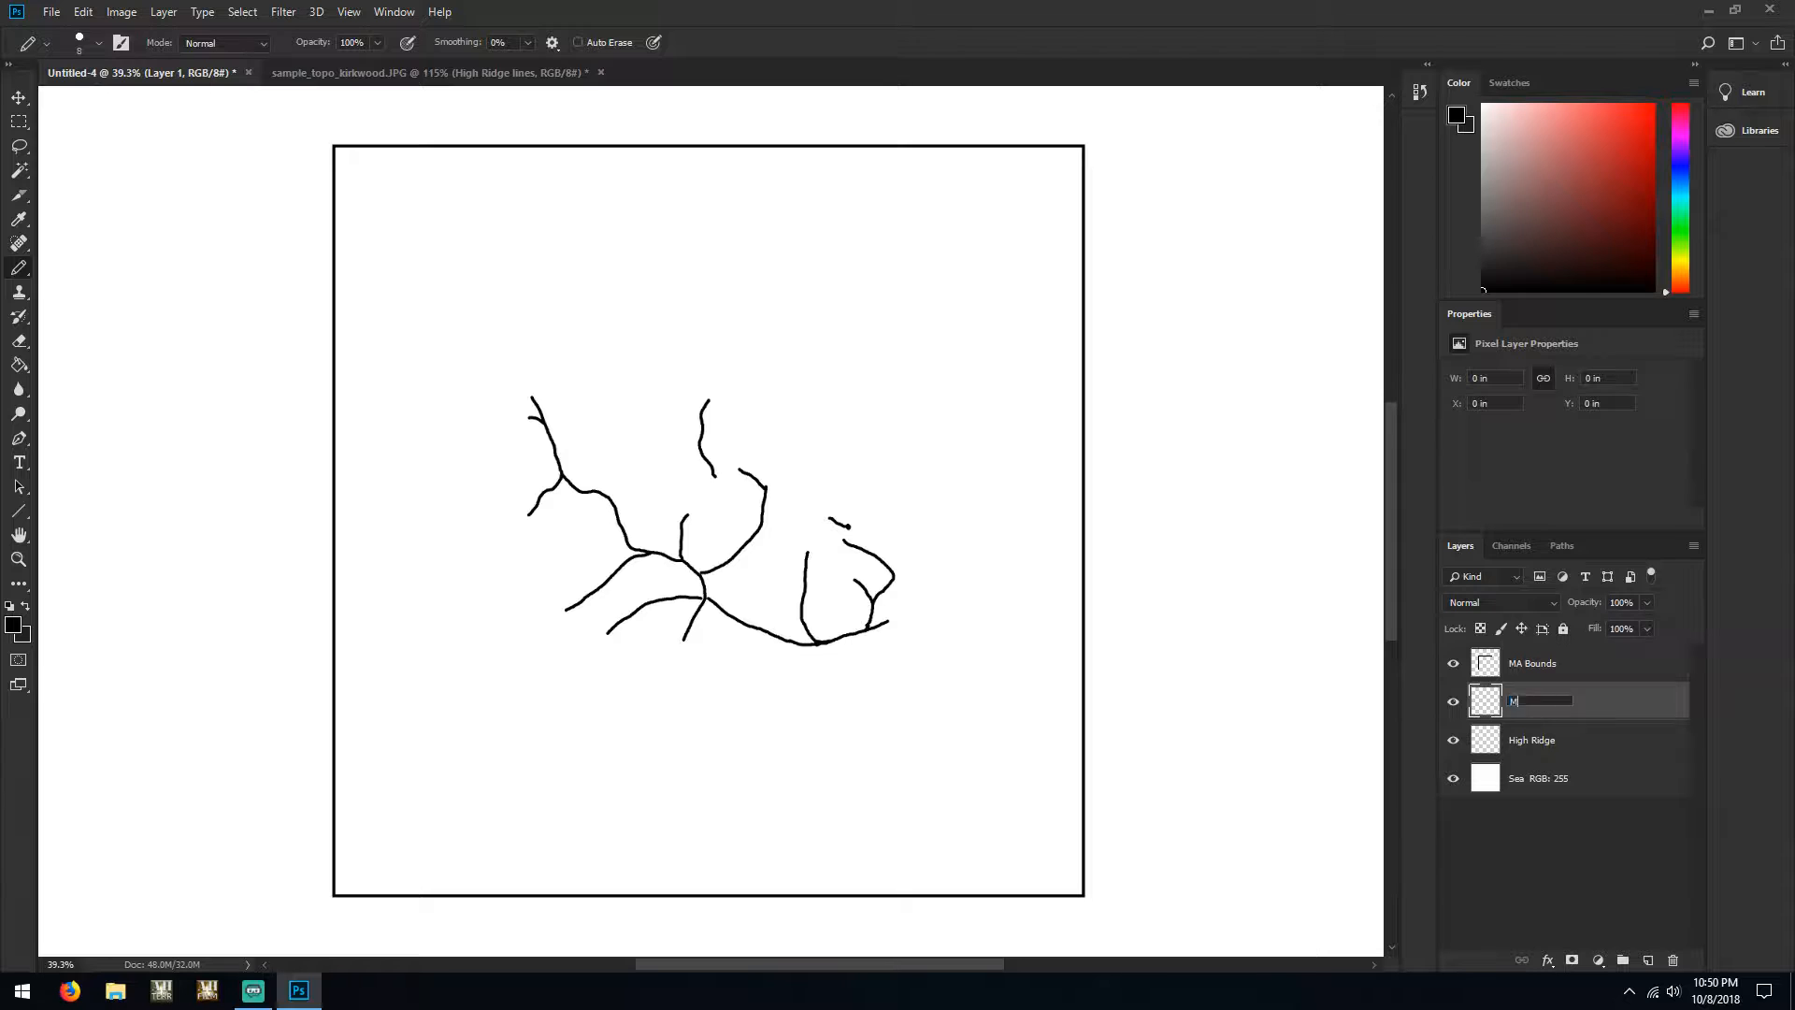
pyautogui.write('ed Ridge')
pyautogui.press('Return')
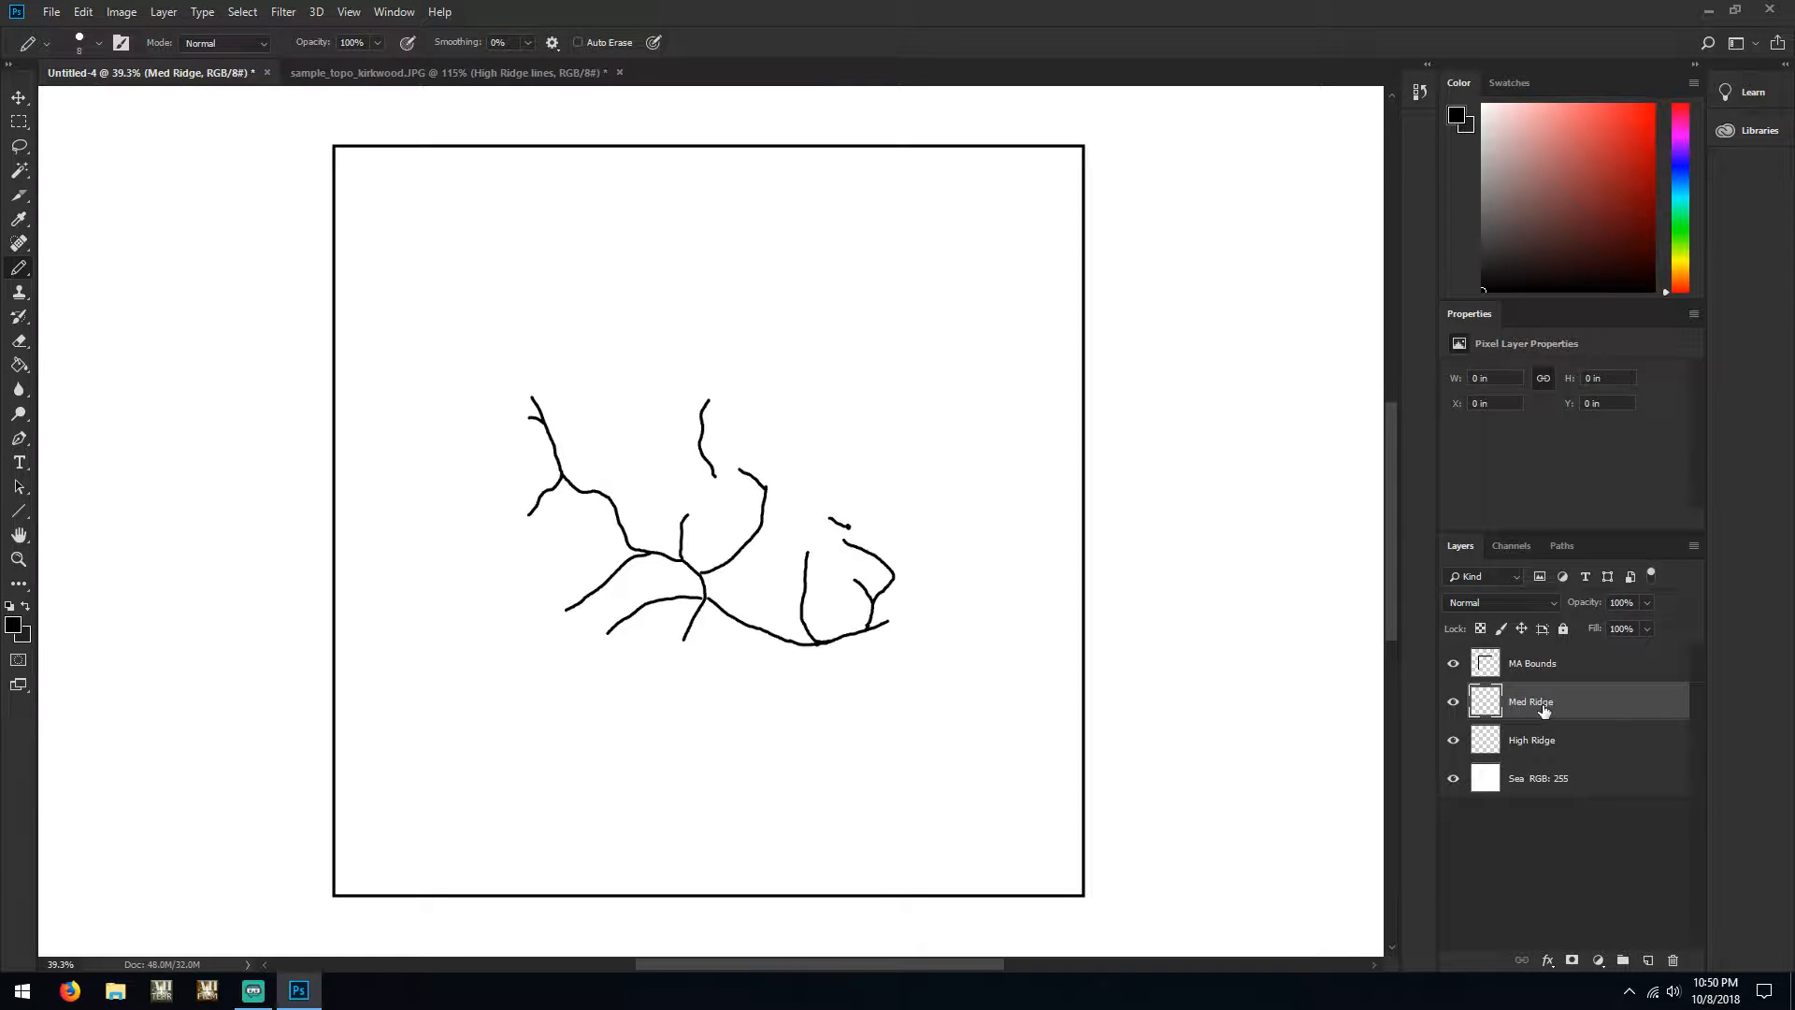
pyautogui.click(1647, 960)
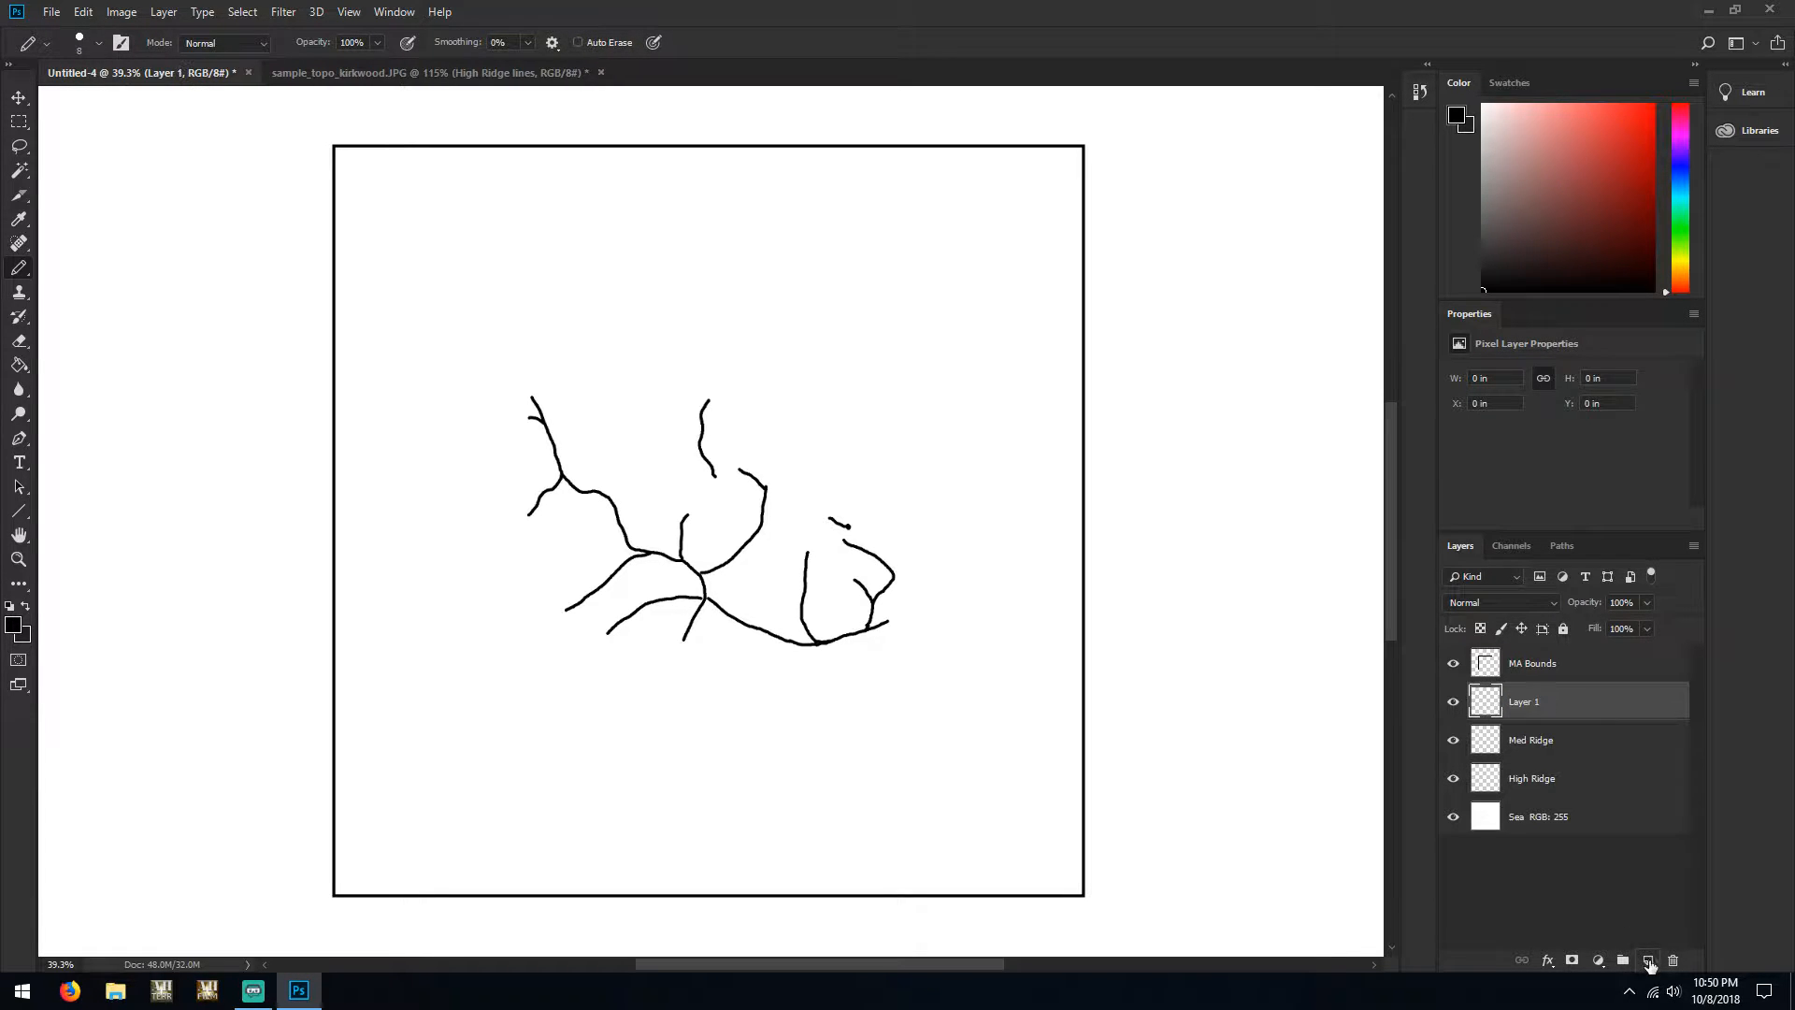
pyautogui.doubleClick(1526, 701)
pyautogui.write('Small Ridge')
pyautogui.press('Return')
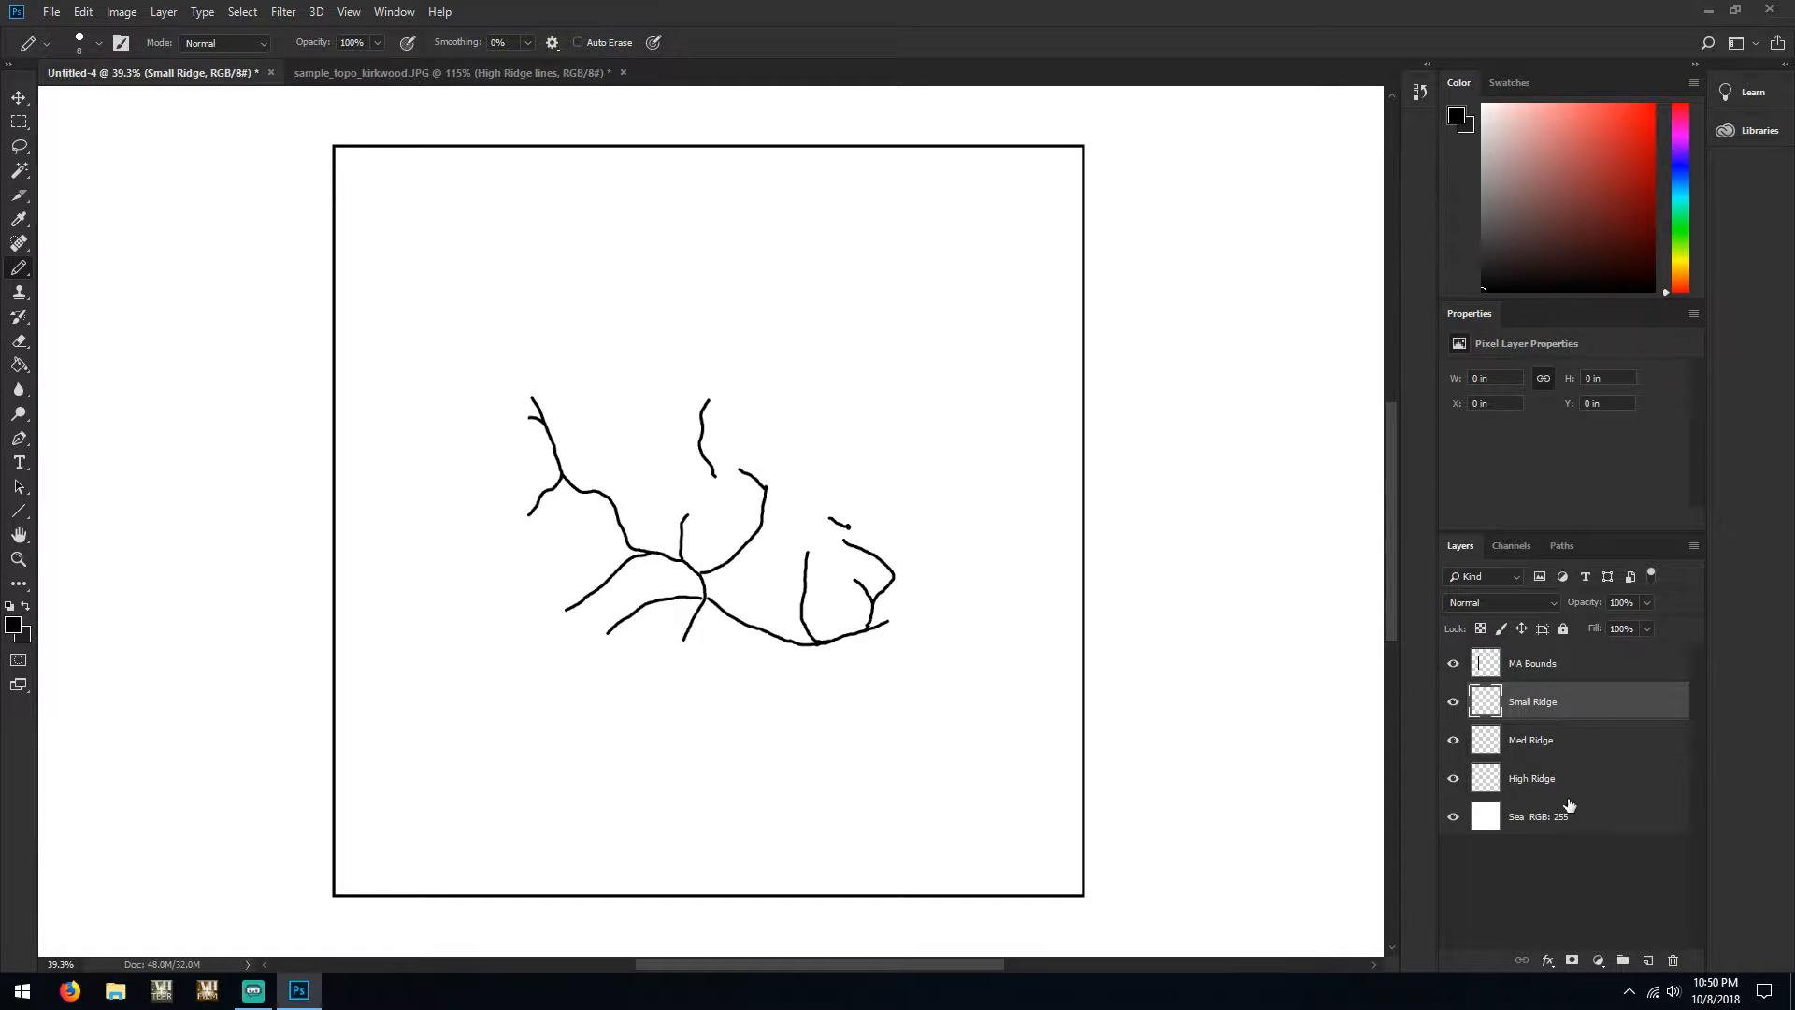
# Make Med Ridge the active layer, and in the sample_topo_kirkwood document hide High Ridge lines and show Med Ridge lines
pyautogui.click(1573, 744)
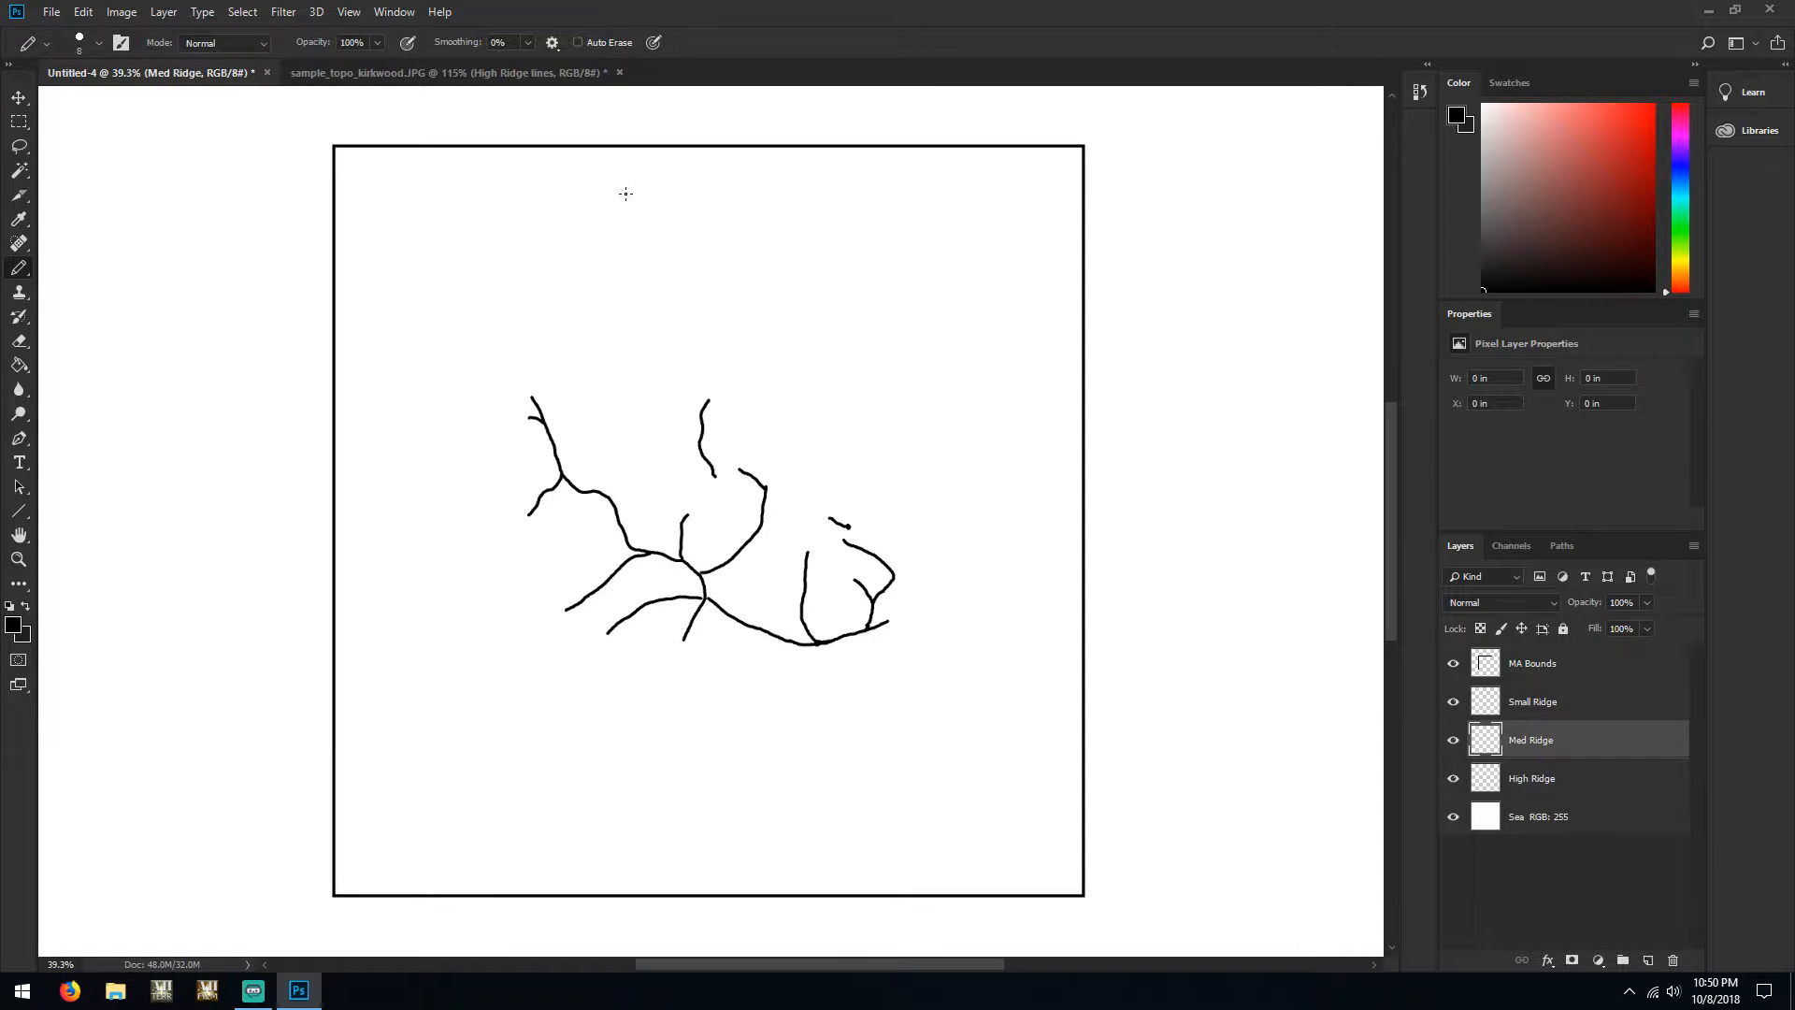
pyautogui.click(479, 75)
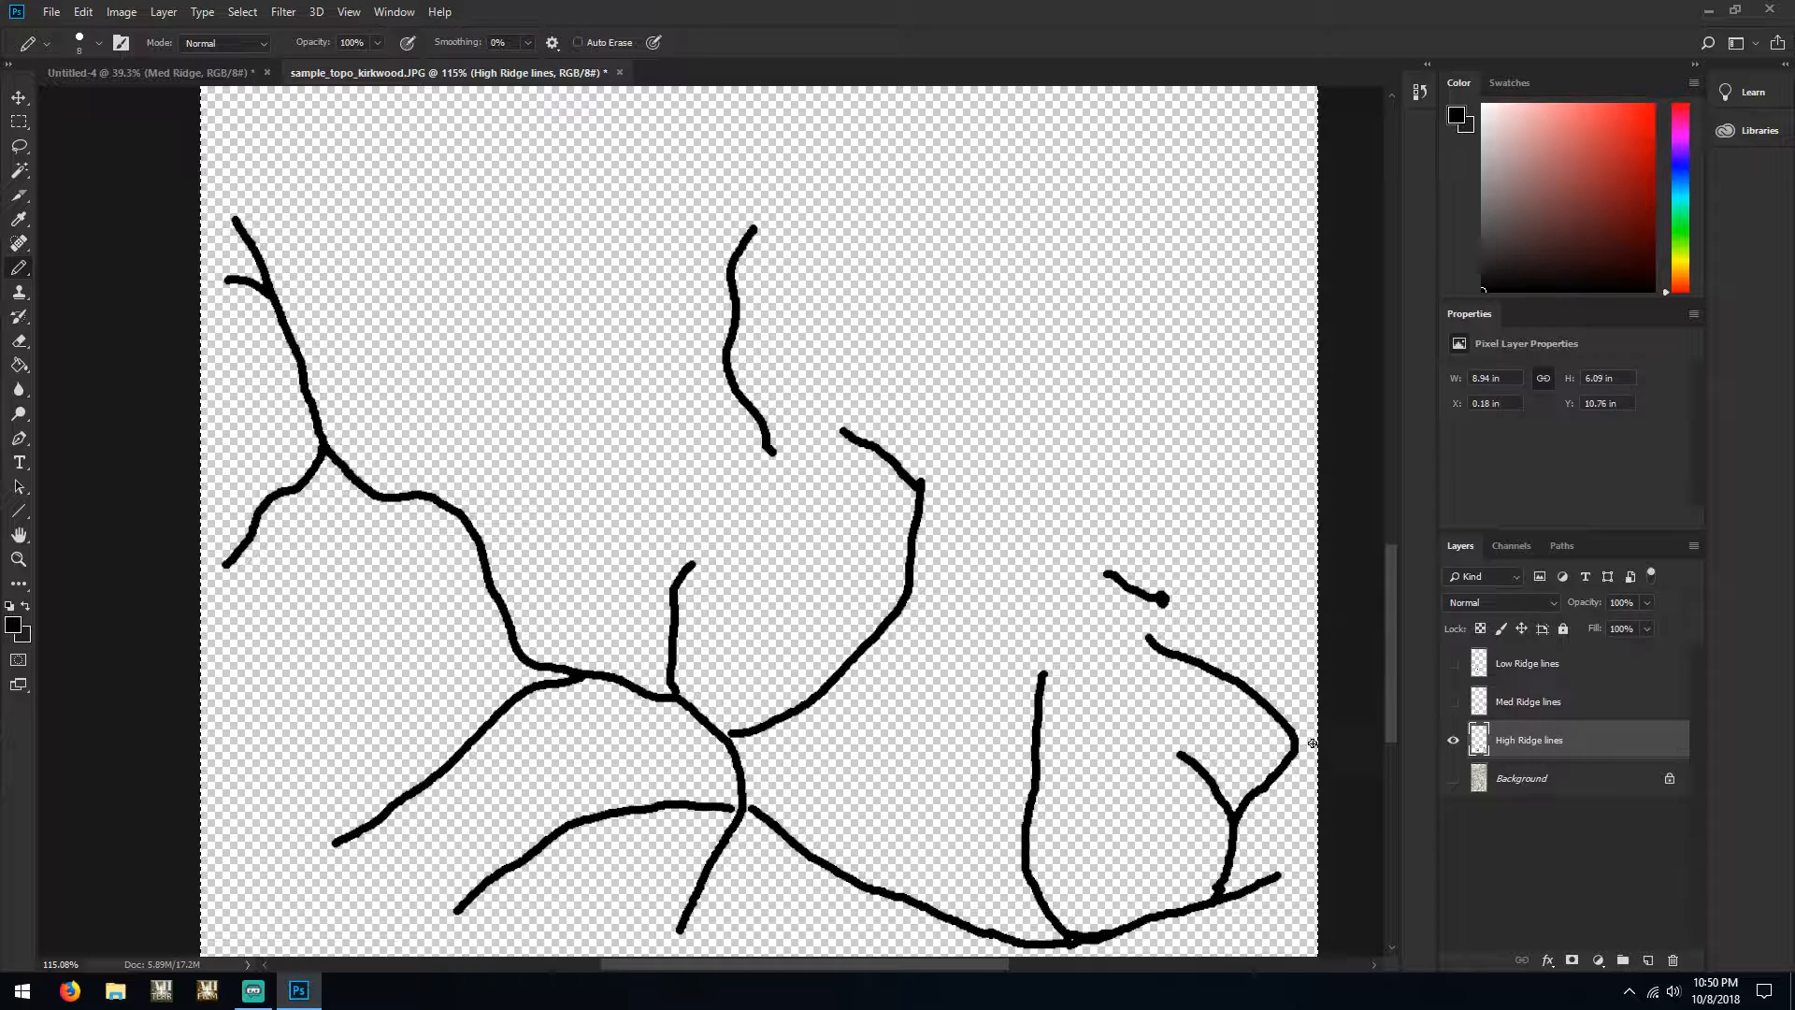
pyautogui.click(1453, 739)
pyautogui.click(1453, 701)
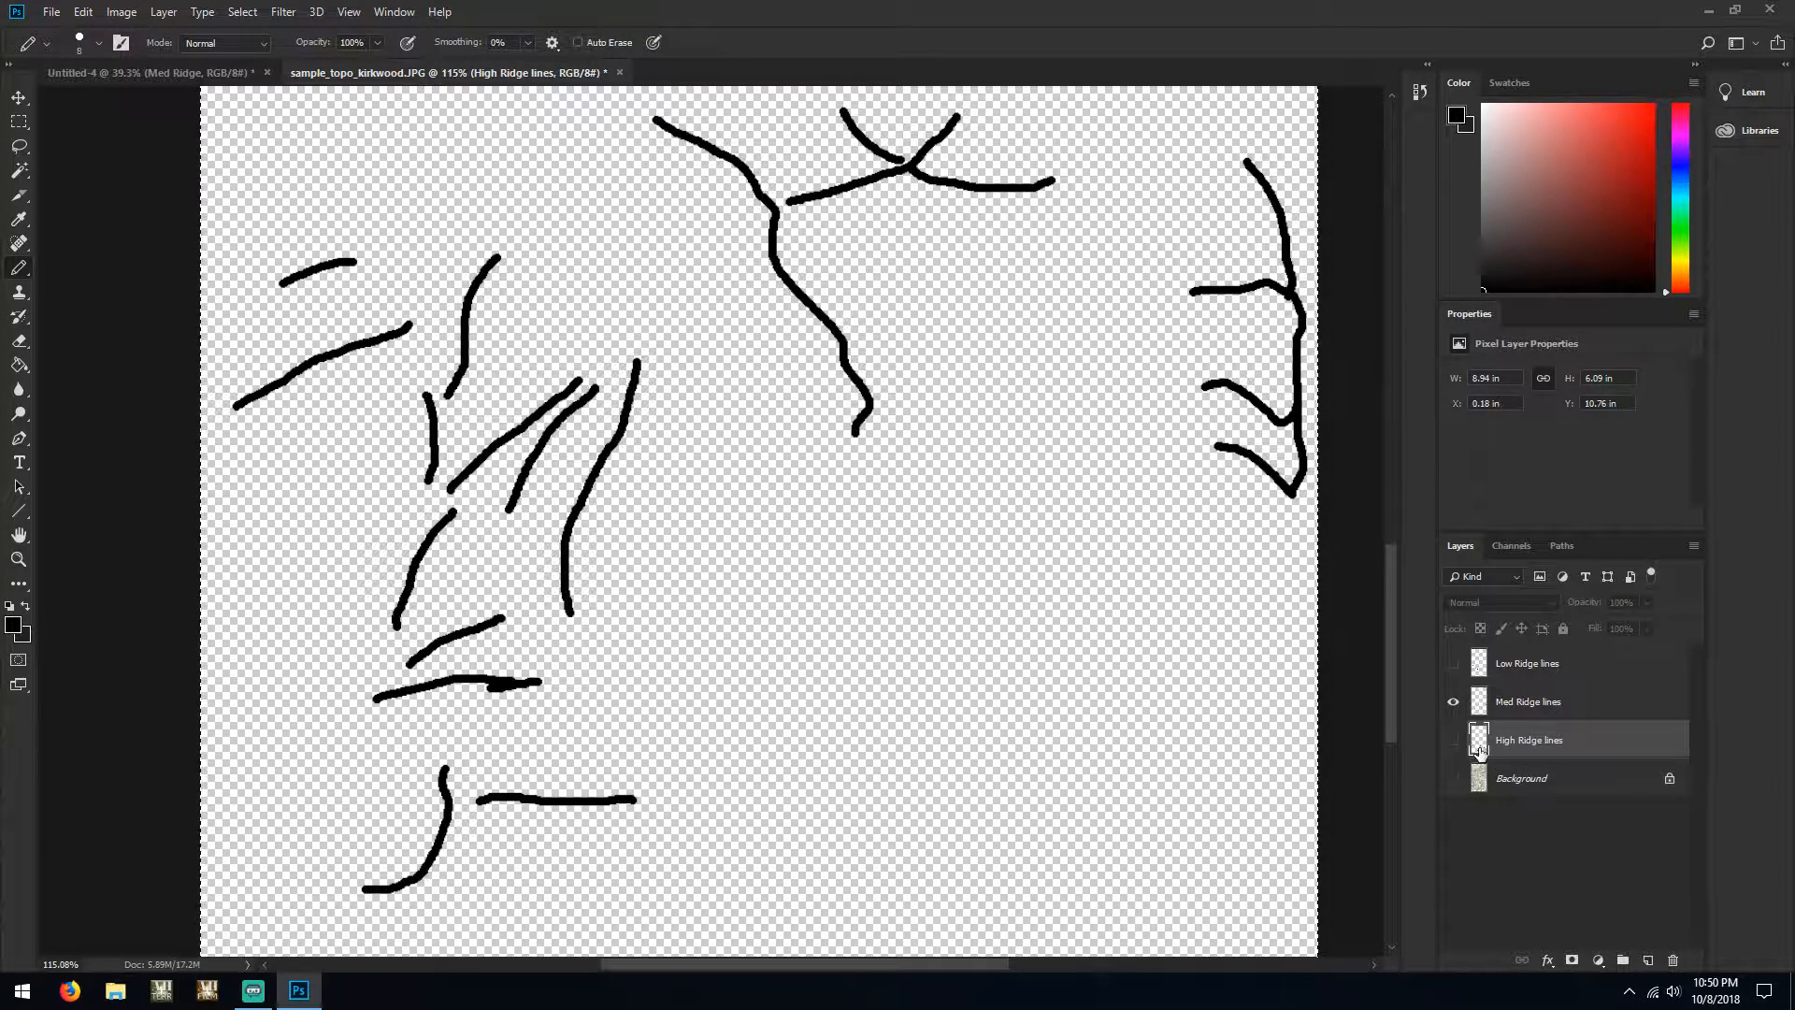
# Try to paste the copied ridges into Untitled-4's Med Ridge layer, and compare it with High Ridge by toggling both layers' visibility
pyautogui.click(176, 74)
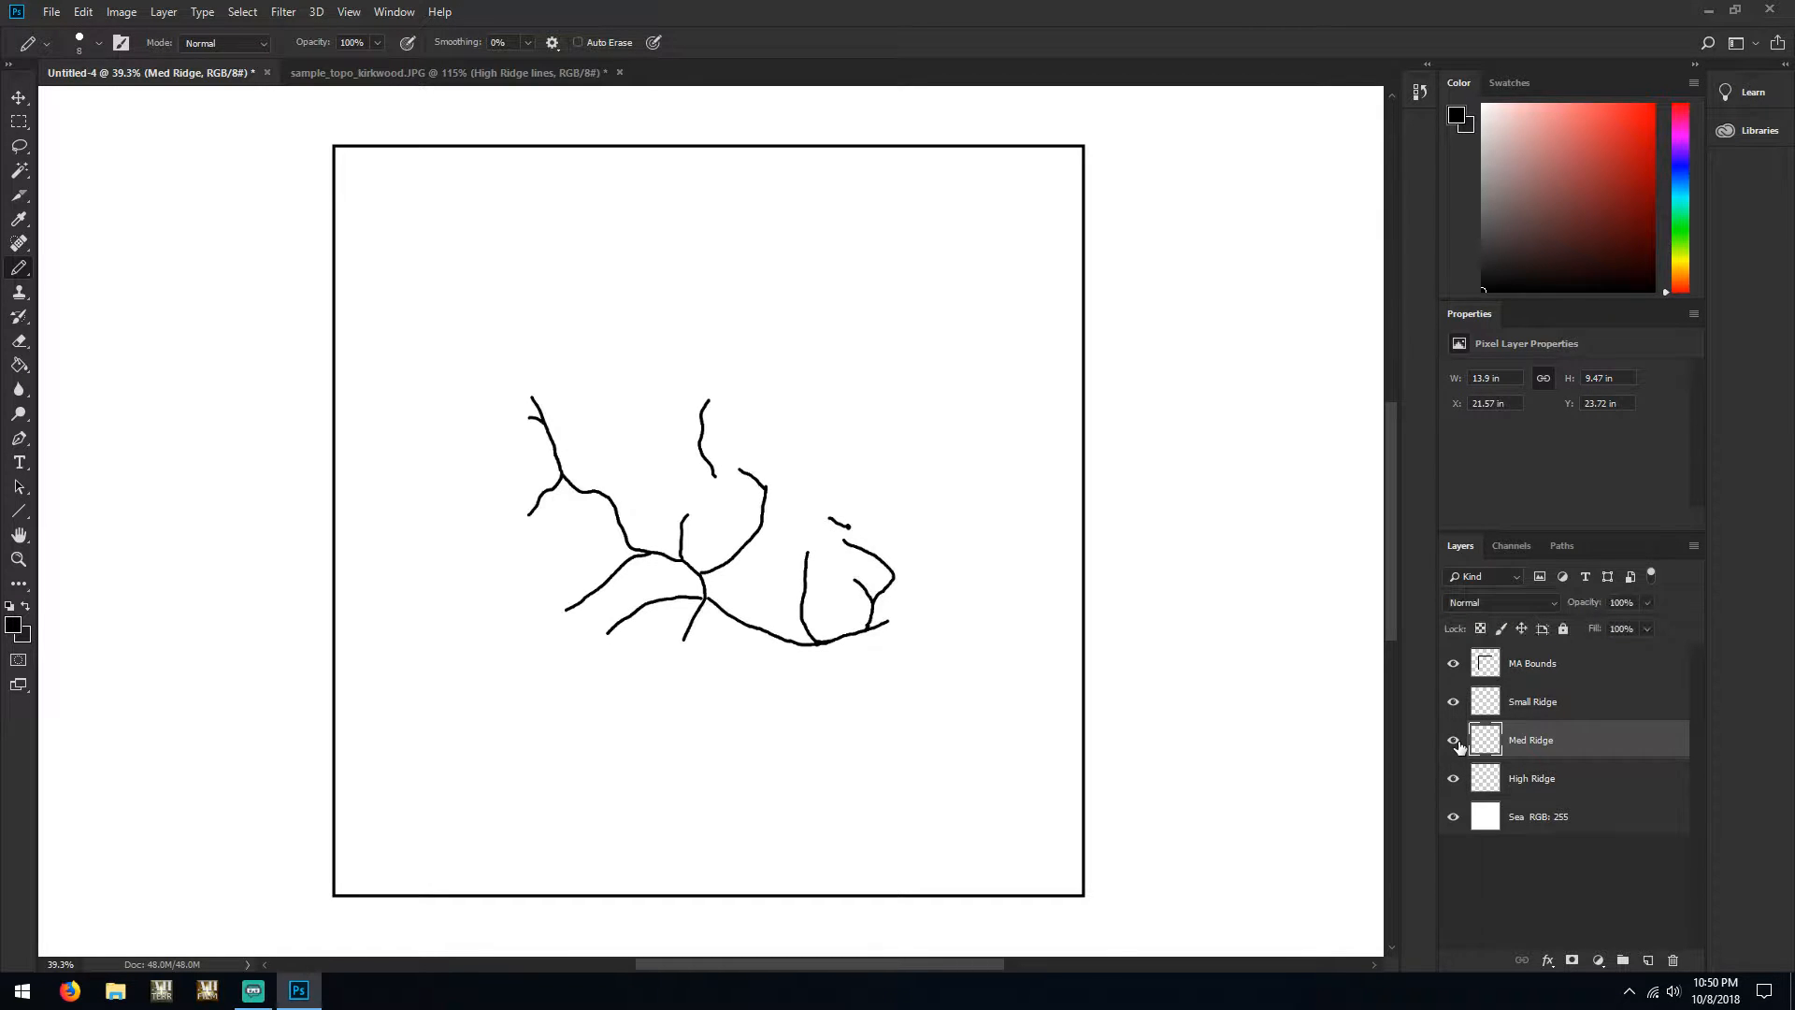
pyautogui.click(1452, 780)
pyautogui.click(1453, 780)
pyautogui.click(1453, 744)
pyautogui.click(1454, 779)
pyautogui.click(1454, 779)
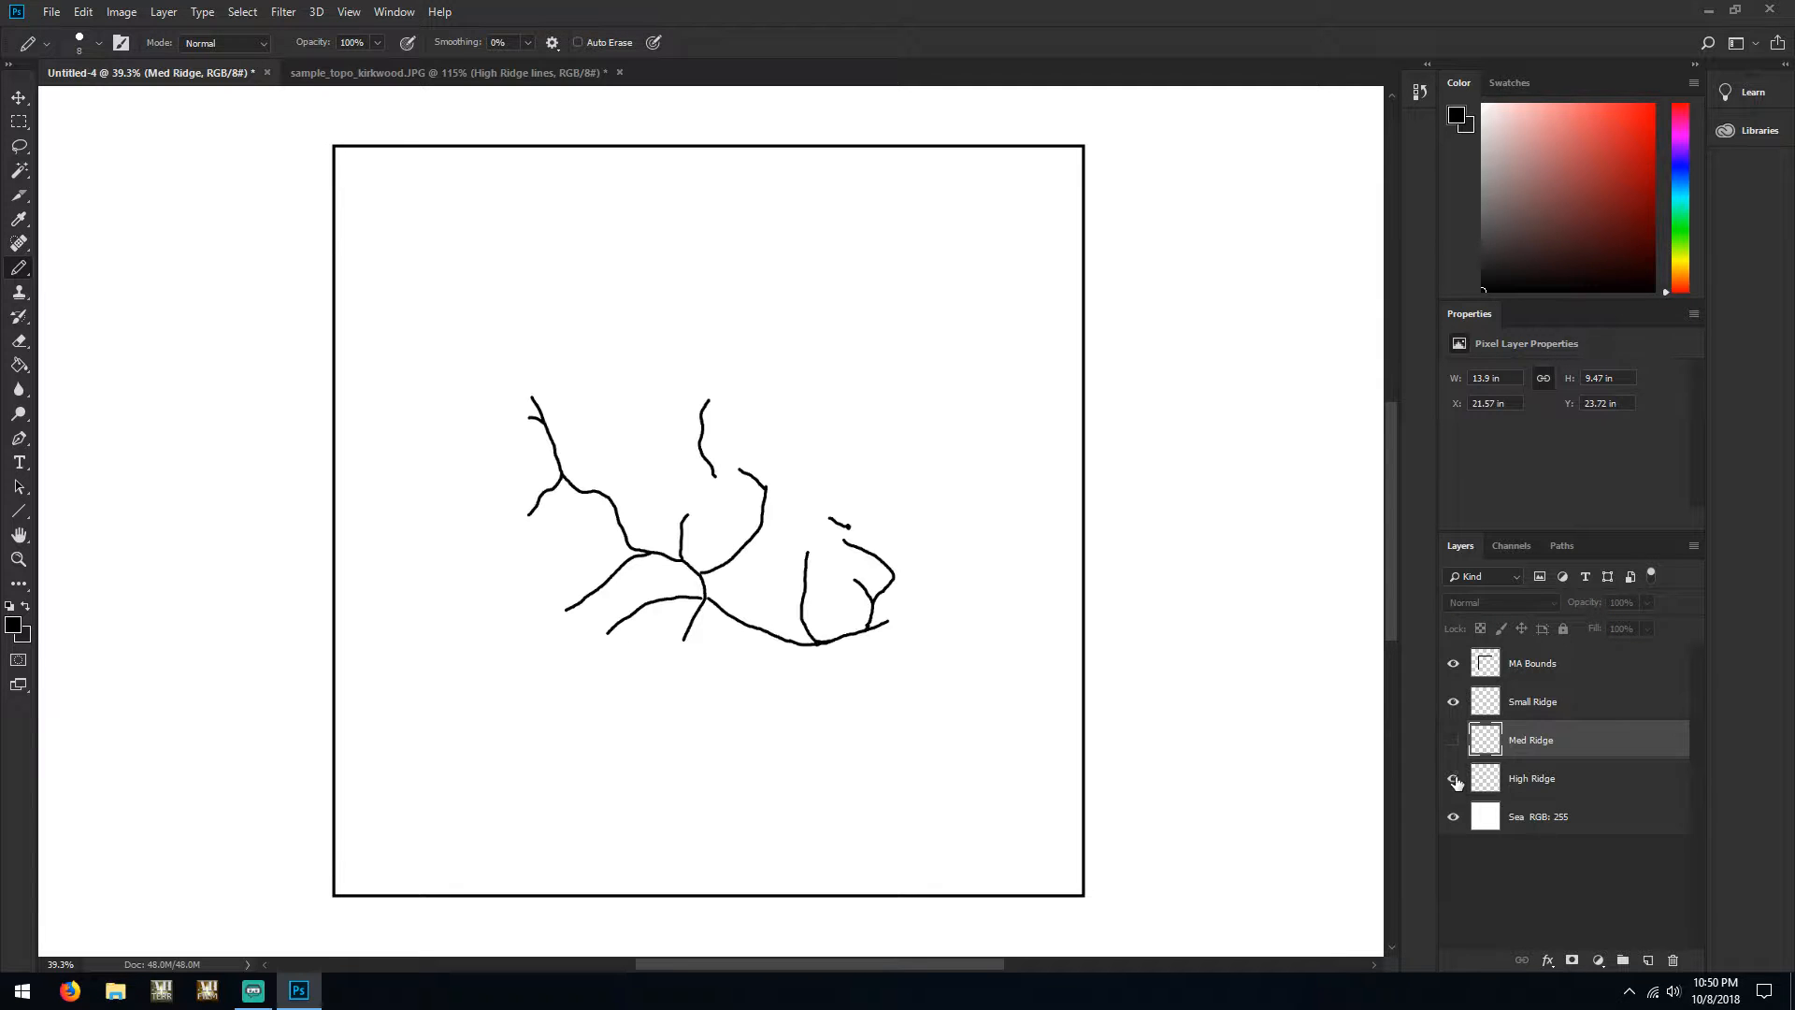
pyautogui.click(1454, 742)
pyautogui.click(1454, 780)
pyautogui.click(1454, 780)
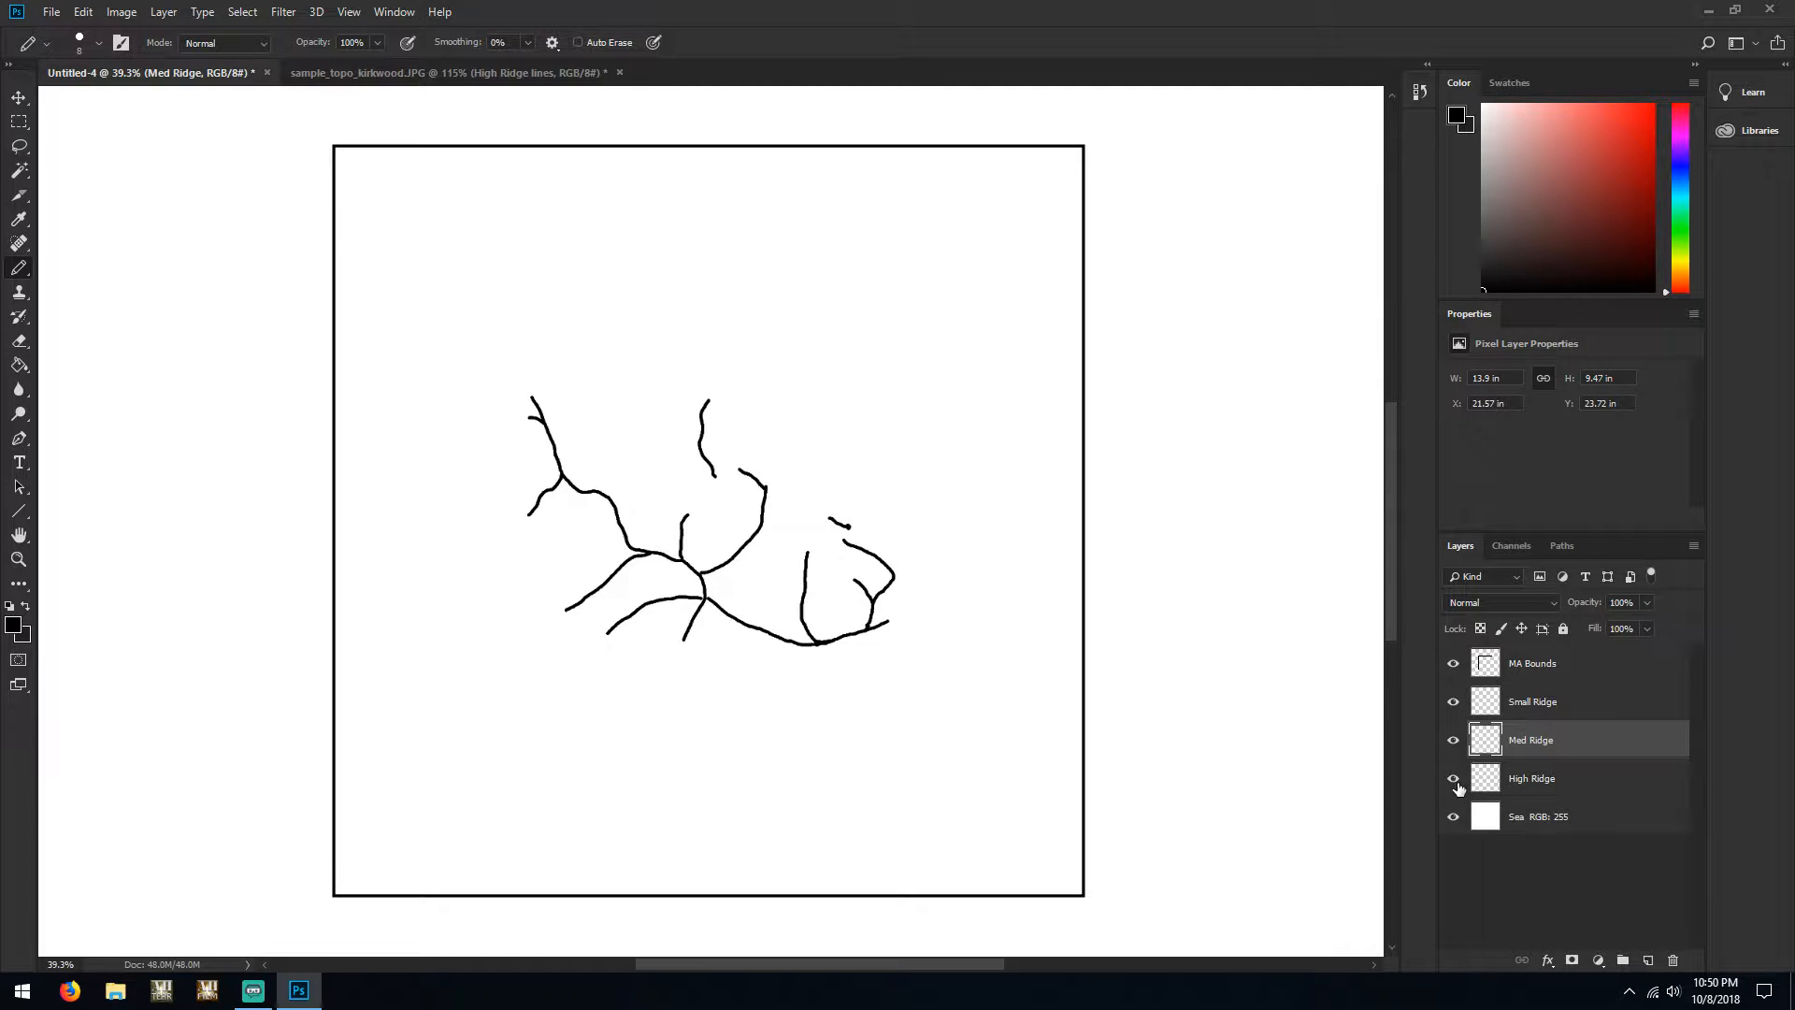
# Copy the Med Ridge lines layer's content from sample_topo_kirkwood and paste it into Untitled-4's Med Ridge layer
pyautogui.click(370, 73)
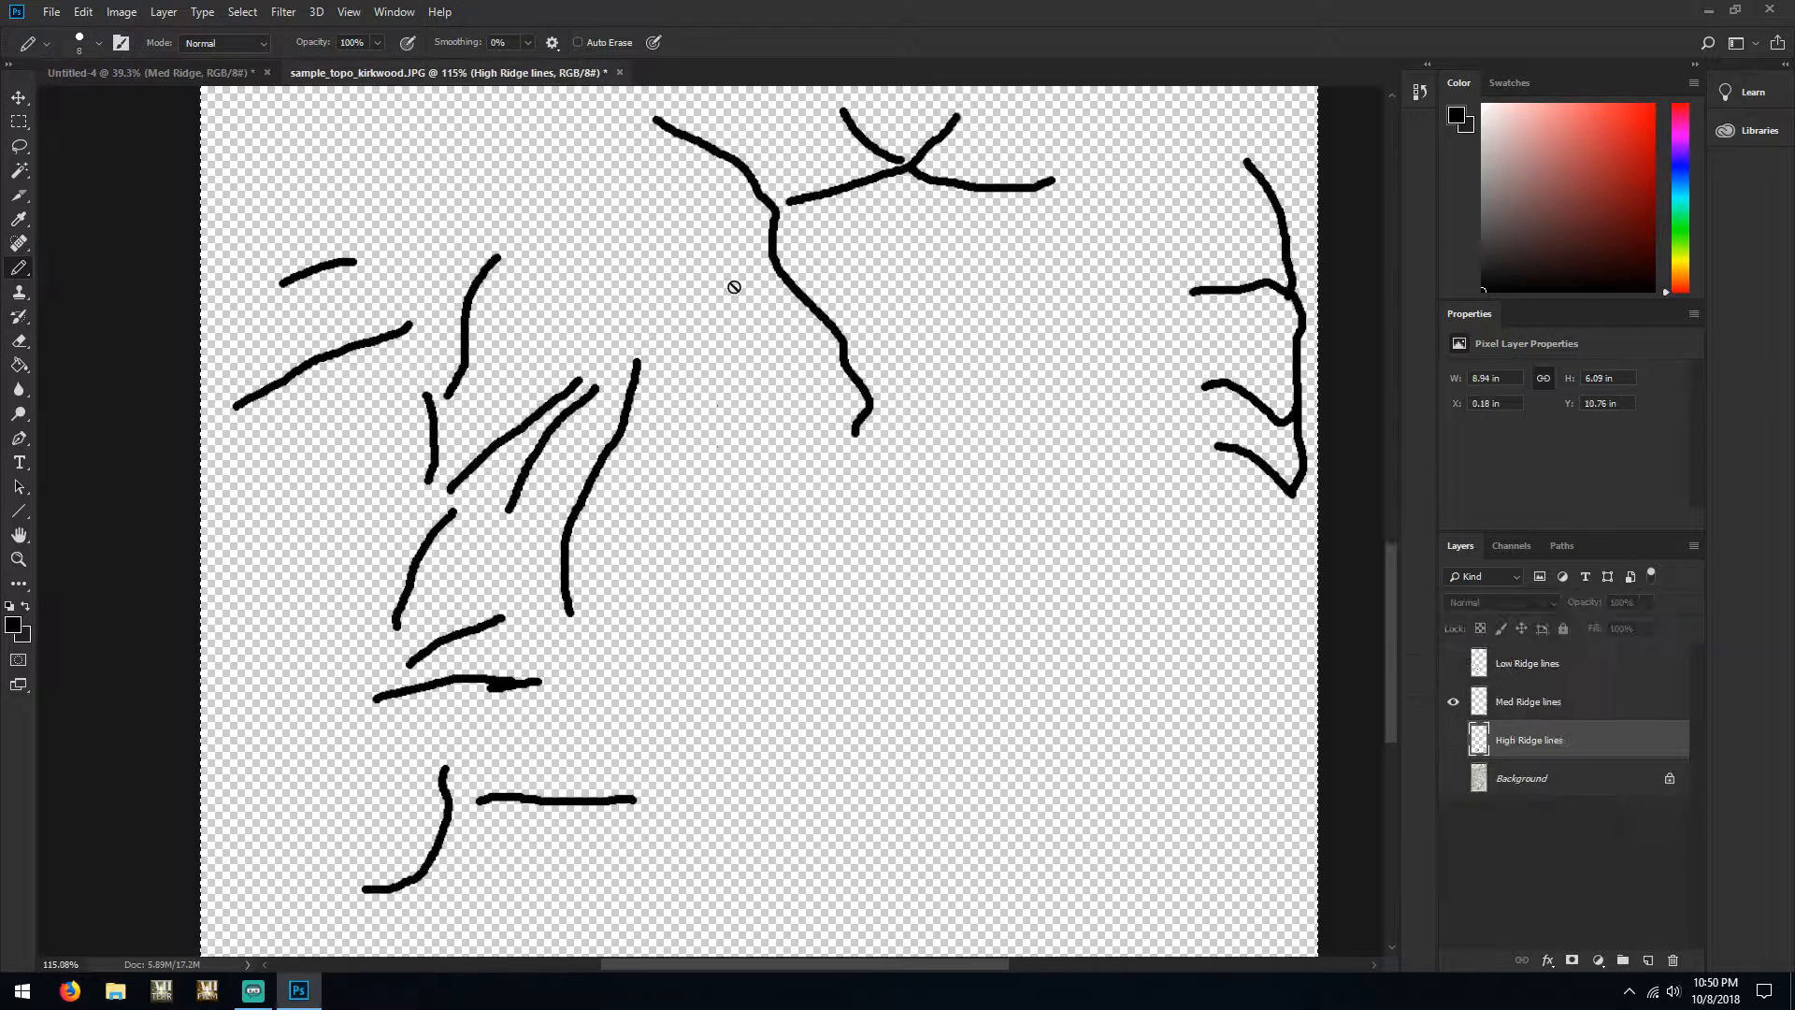
pyautogui.click(1524, 710)
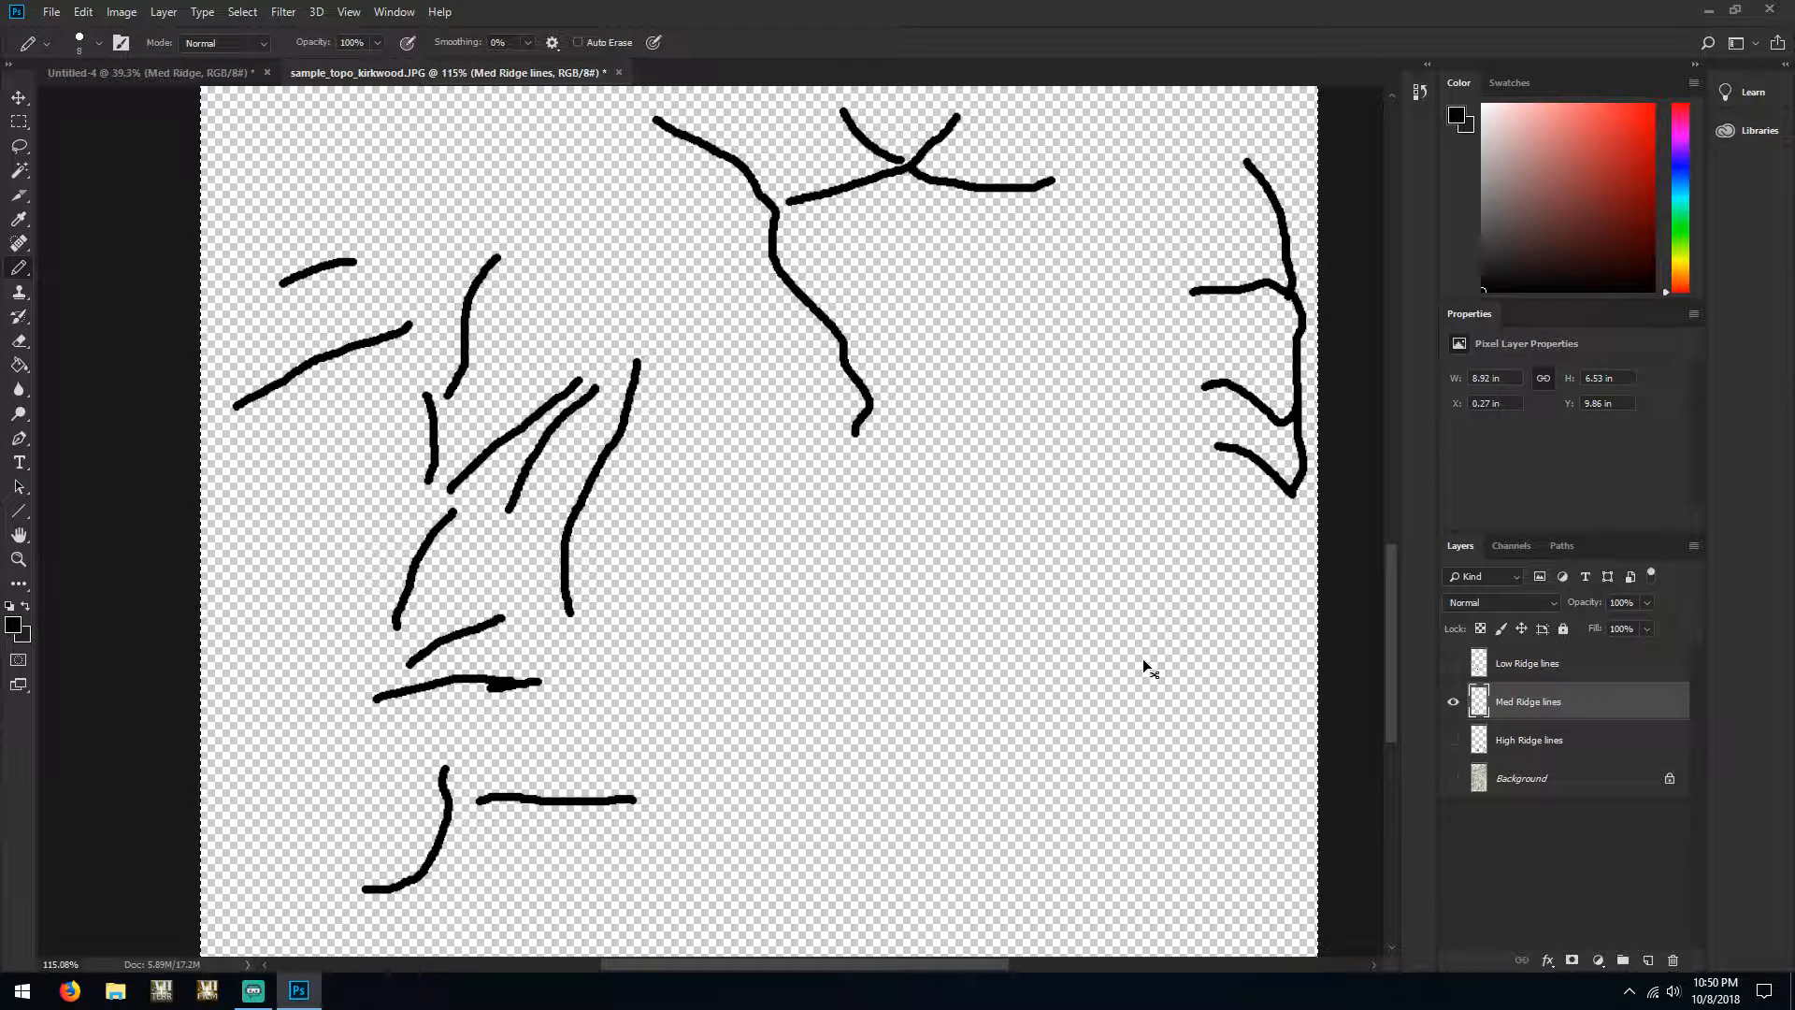
pyautogui.click(165, 73)
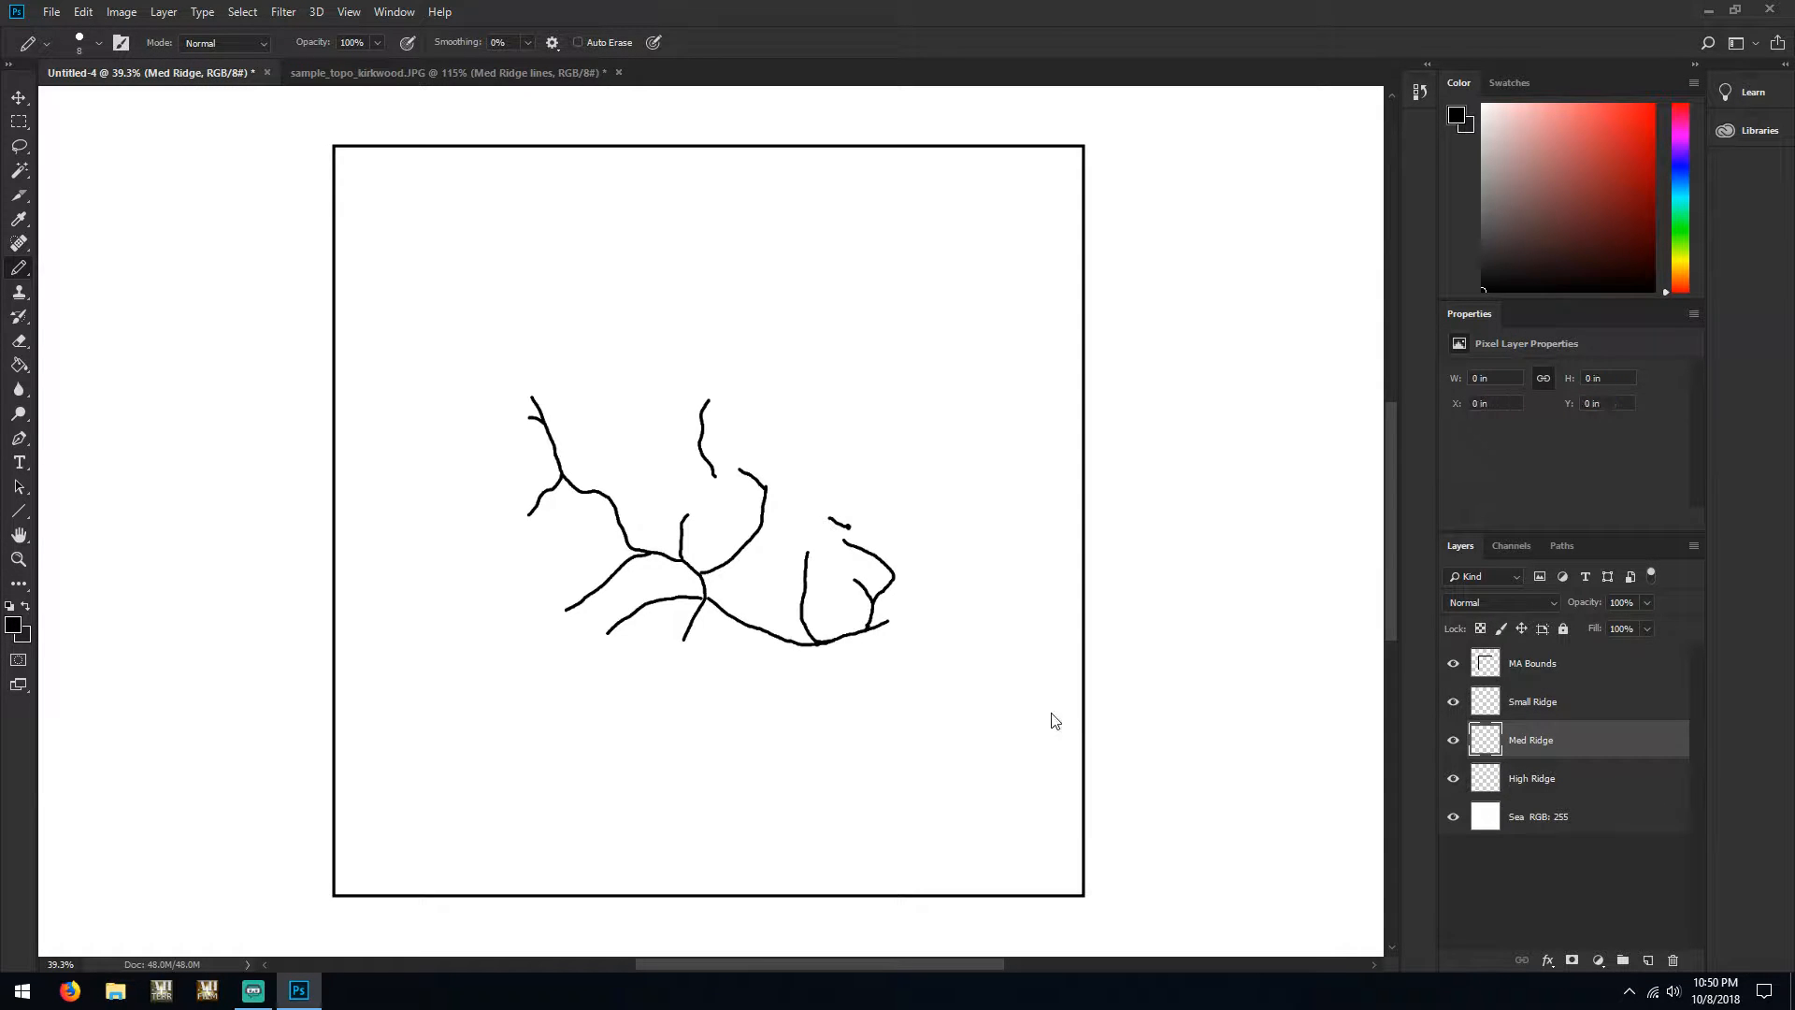
pyautogui.hotkey('ctrl', 'v')
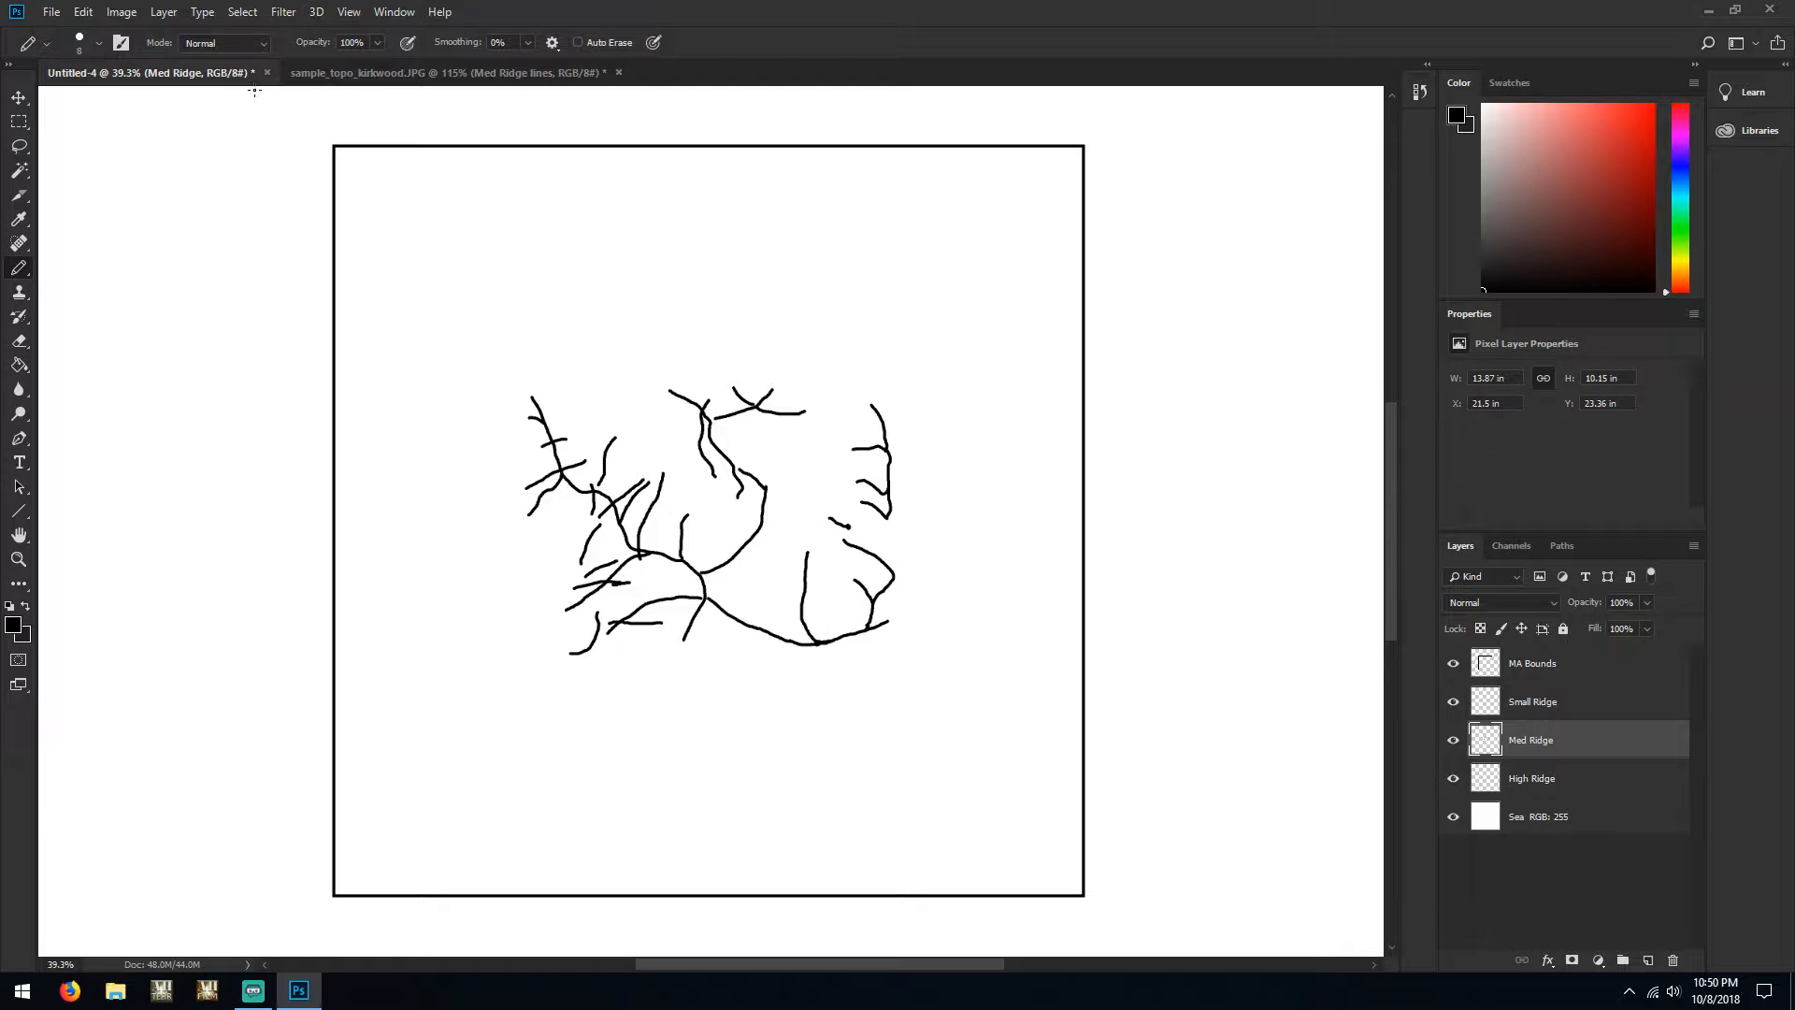
# In the sample_topo_kirkwood document, hide Med Ridge lines and make Low Ridge lines the visible, active layer
pyautogui.click(378, 72)
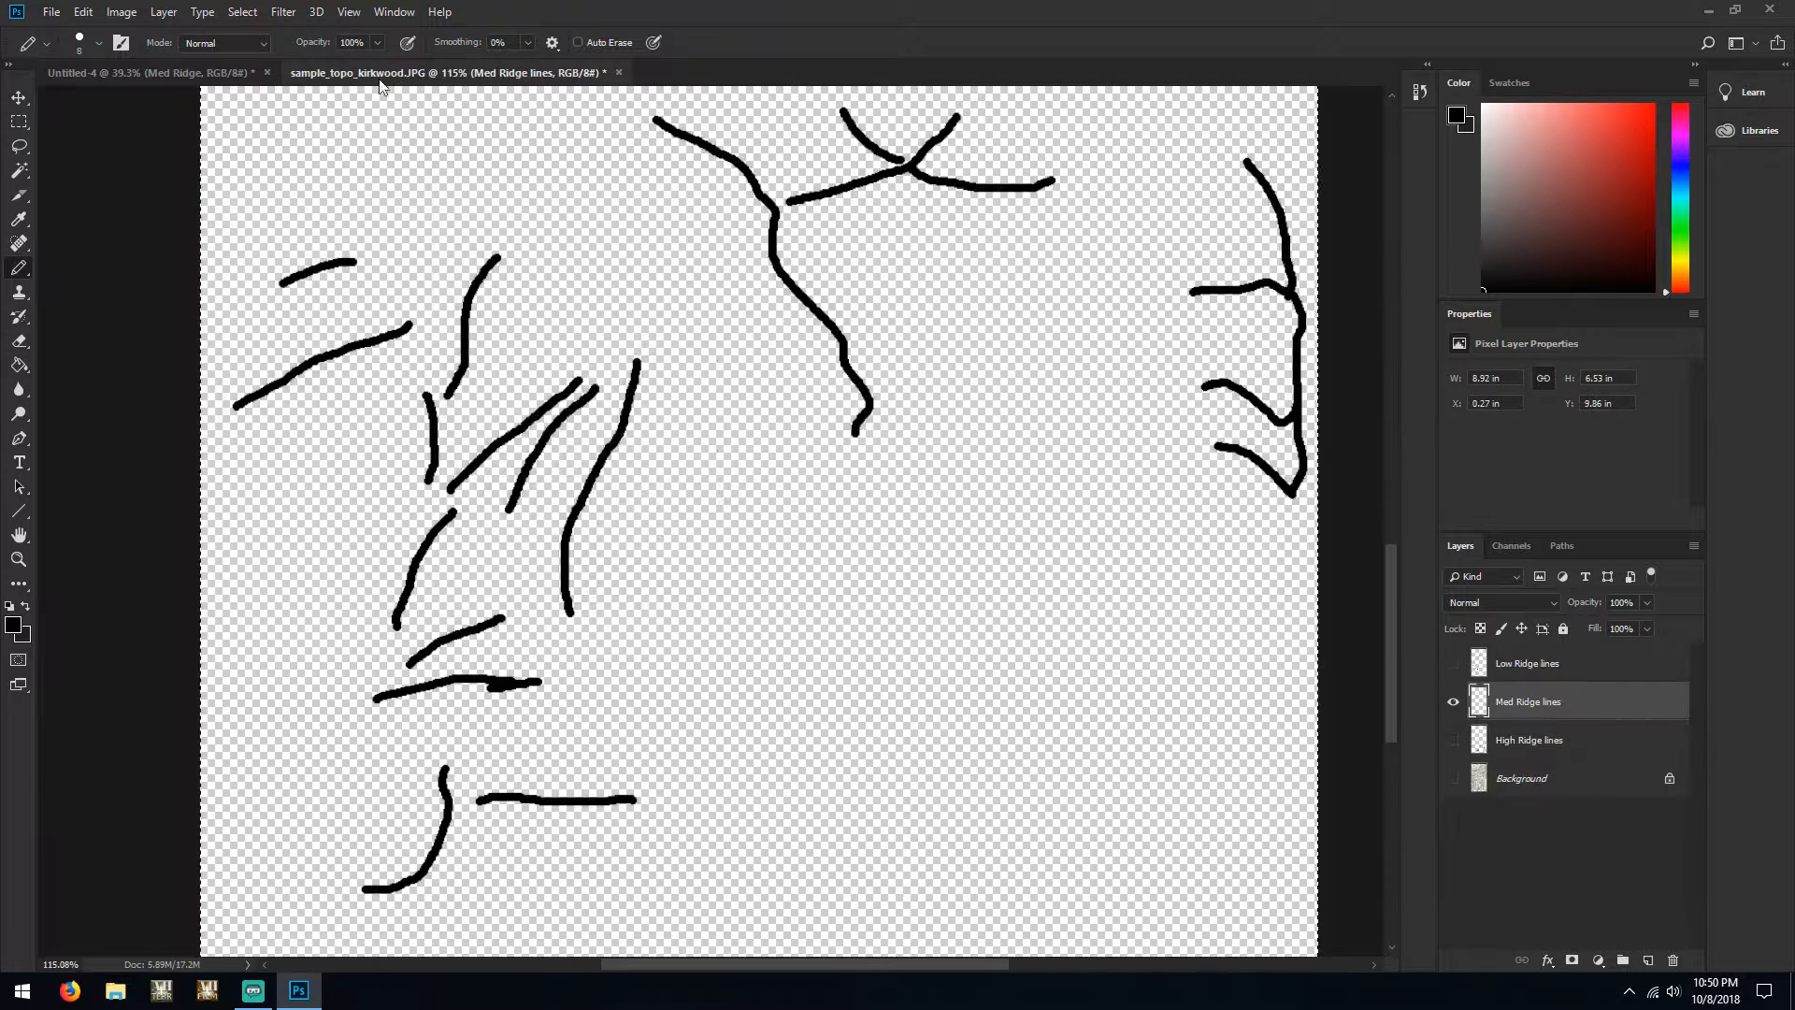
pyautogui.click(1454, 742)
pyautogui.click(1455, 744)
pyautogui.click(1453, 701)
pyautogui.click(1470, 670)
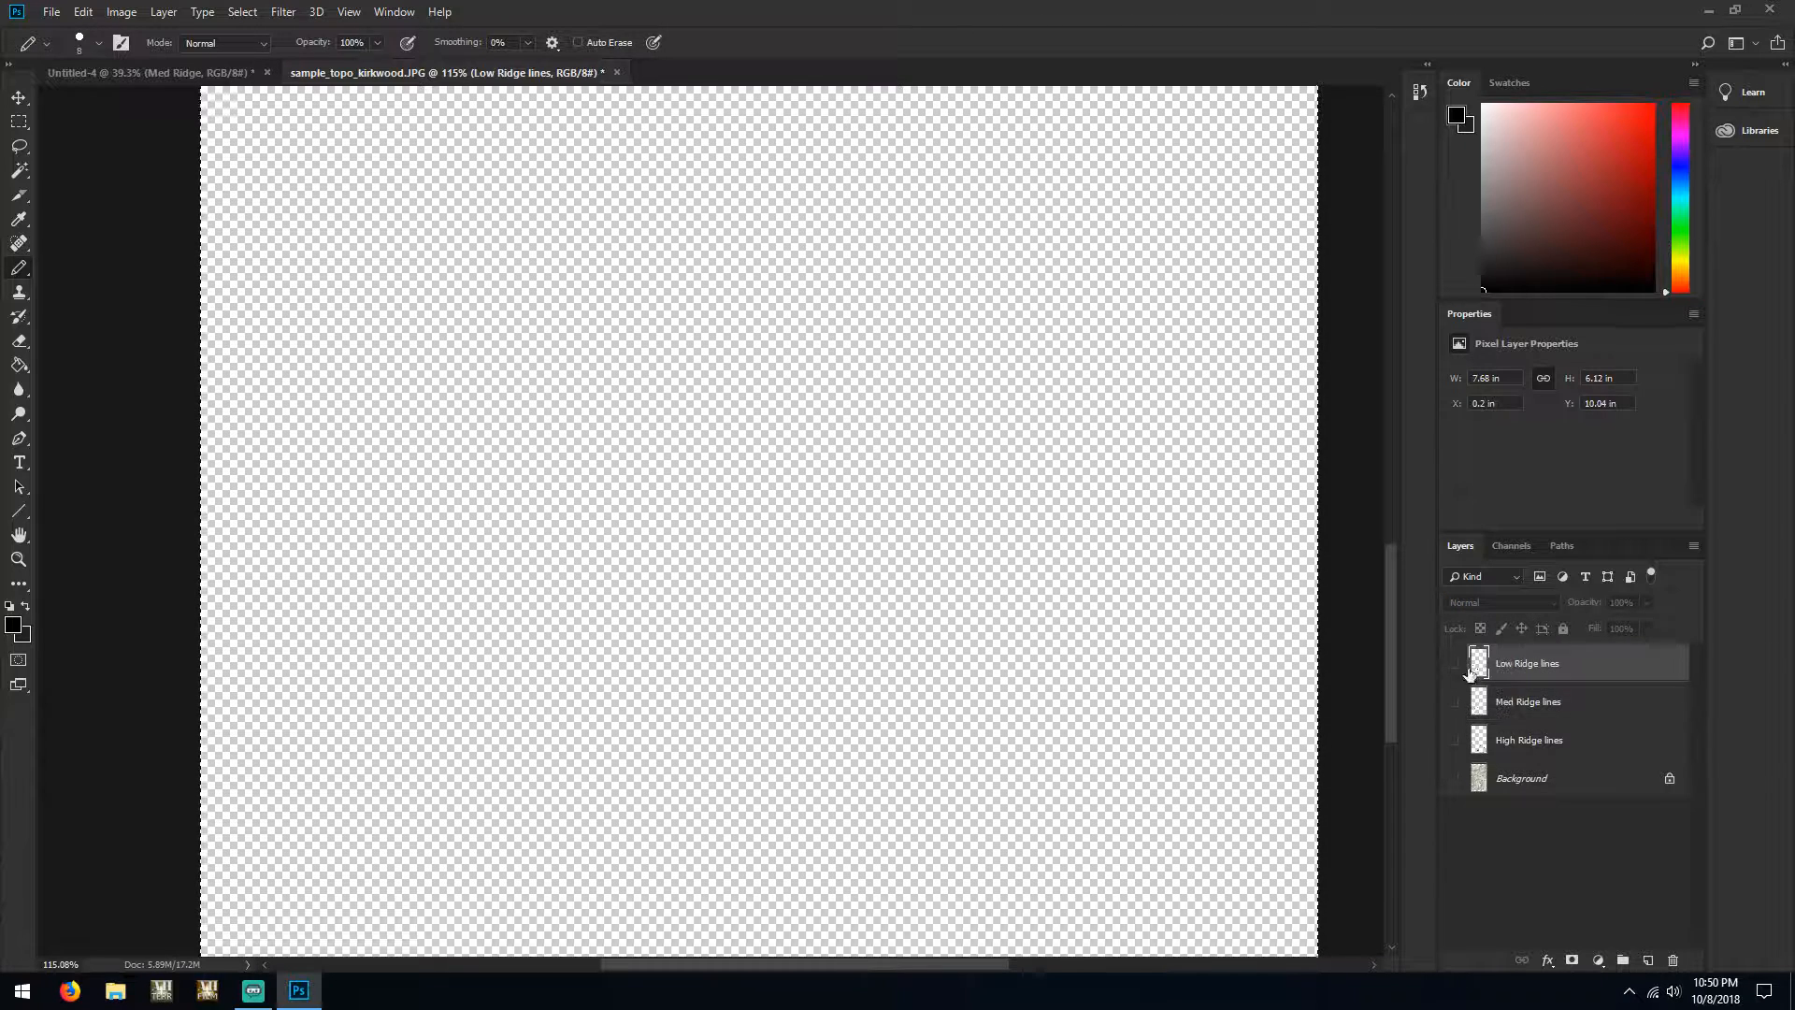
pyautogui.click(1451, 664)
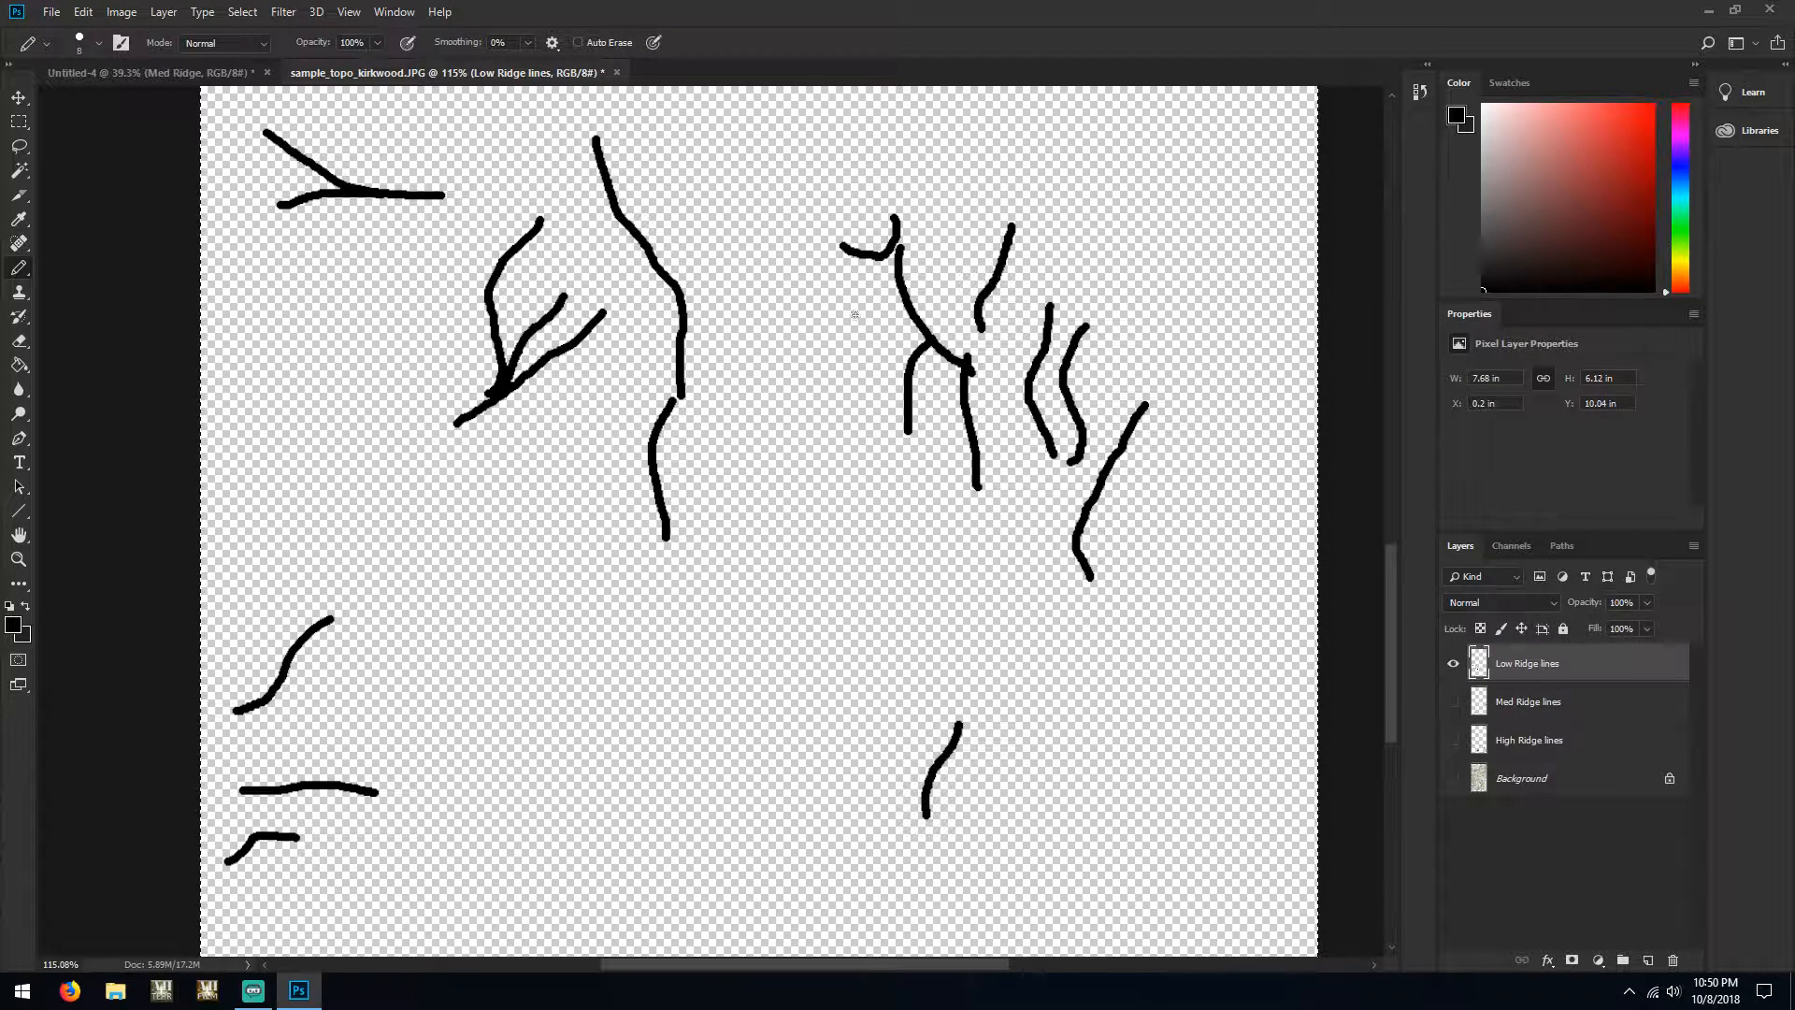
# Paste the copied low ridge lines into Untitled-4's Small Ridge layer and hide that layer
pyautogui.click(151, 72)
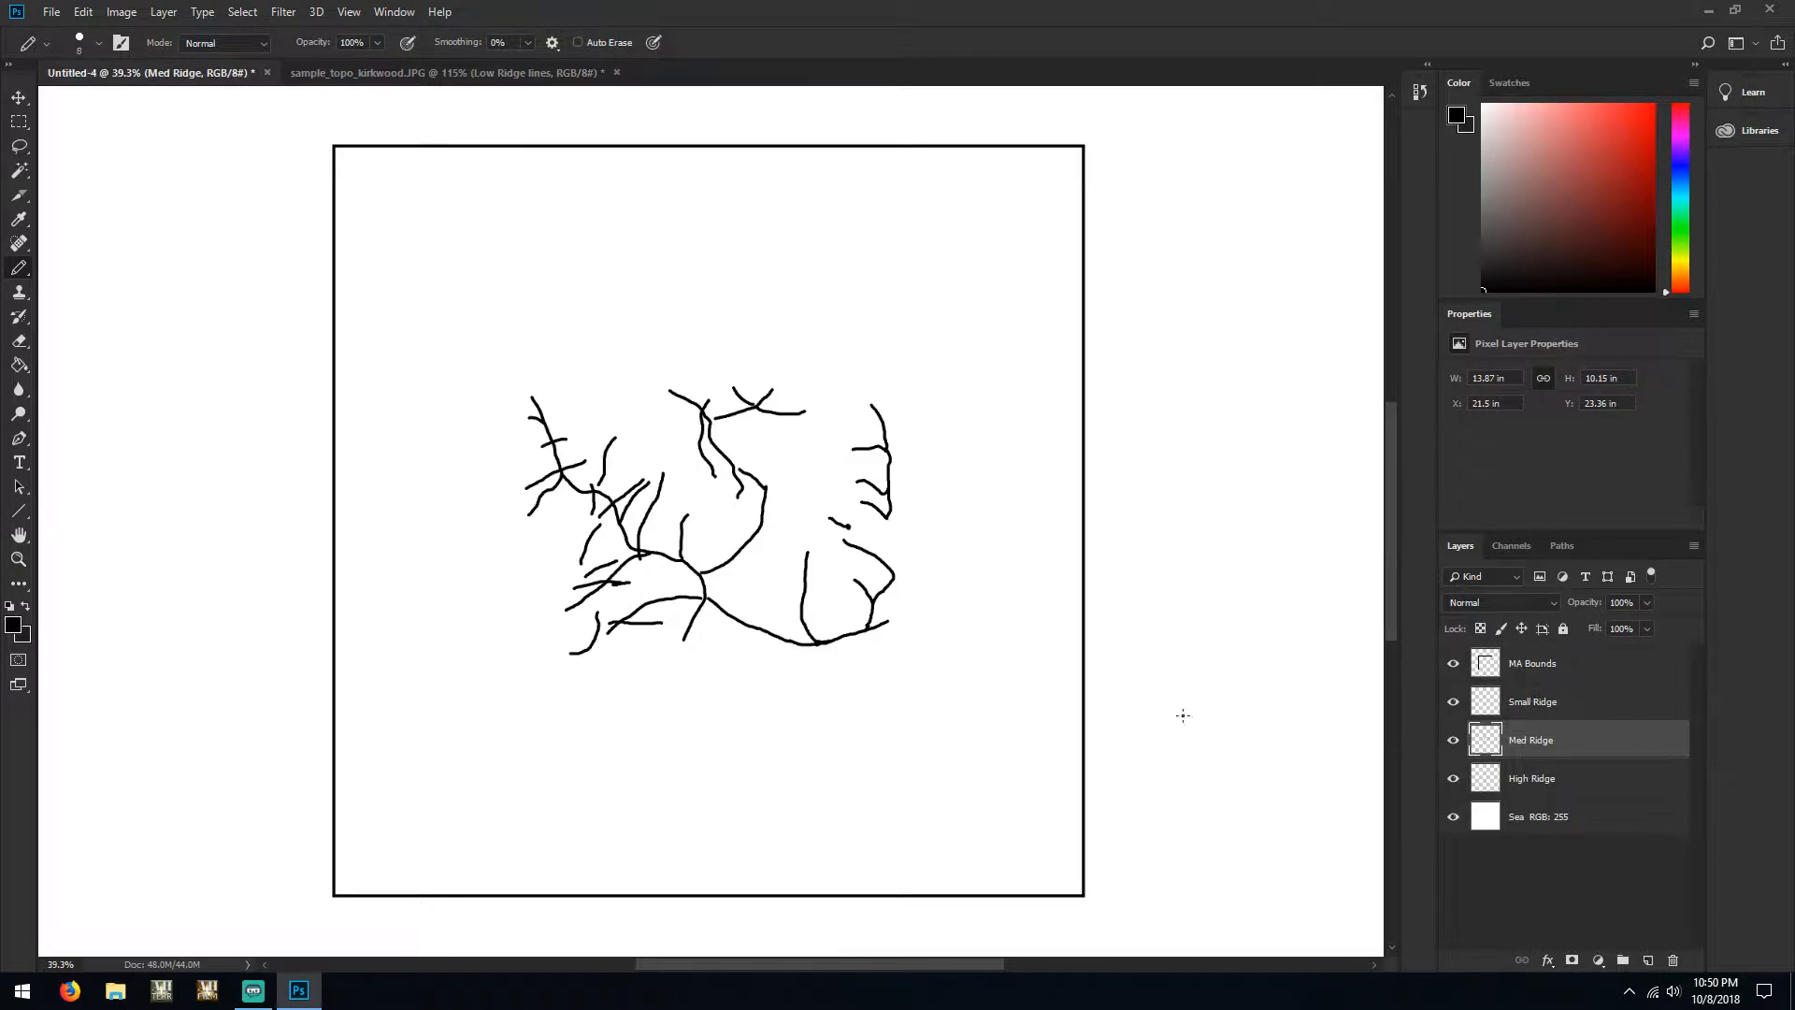
pyautogui.click(1574, 711)
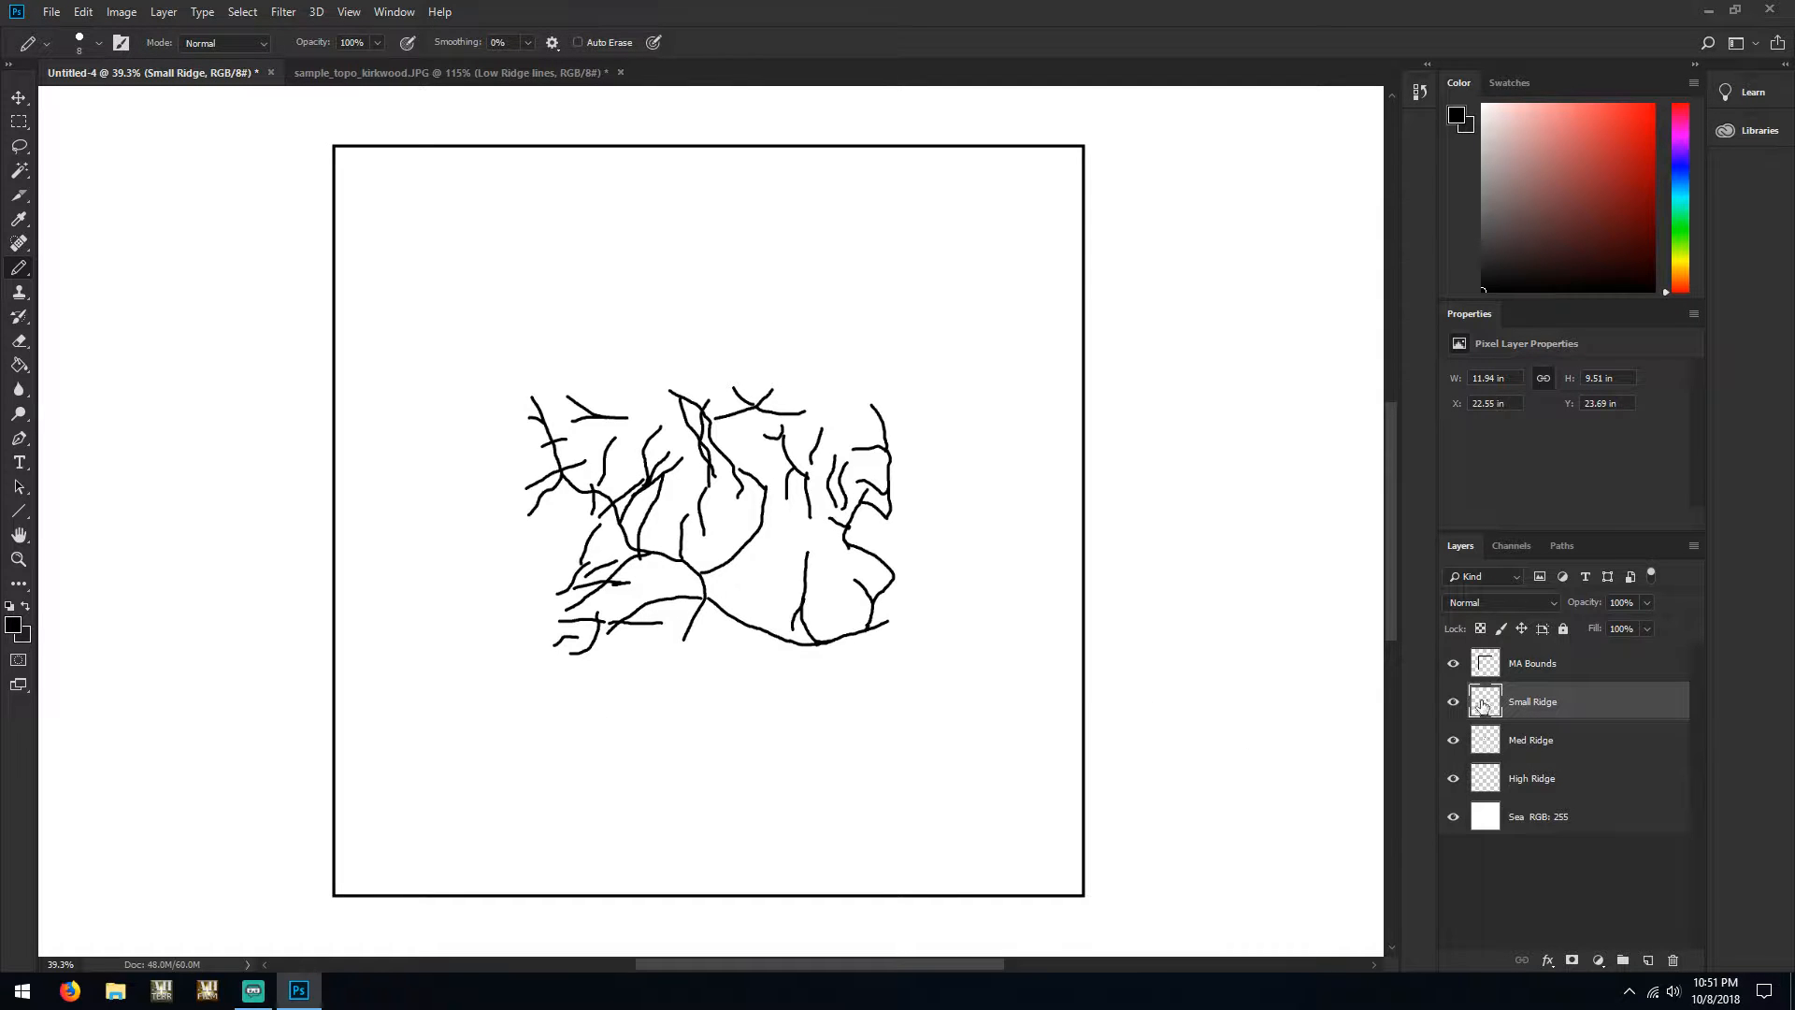
pyautogui.click(1453, 702)
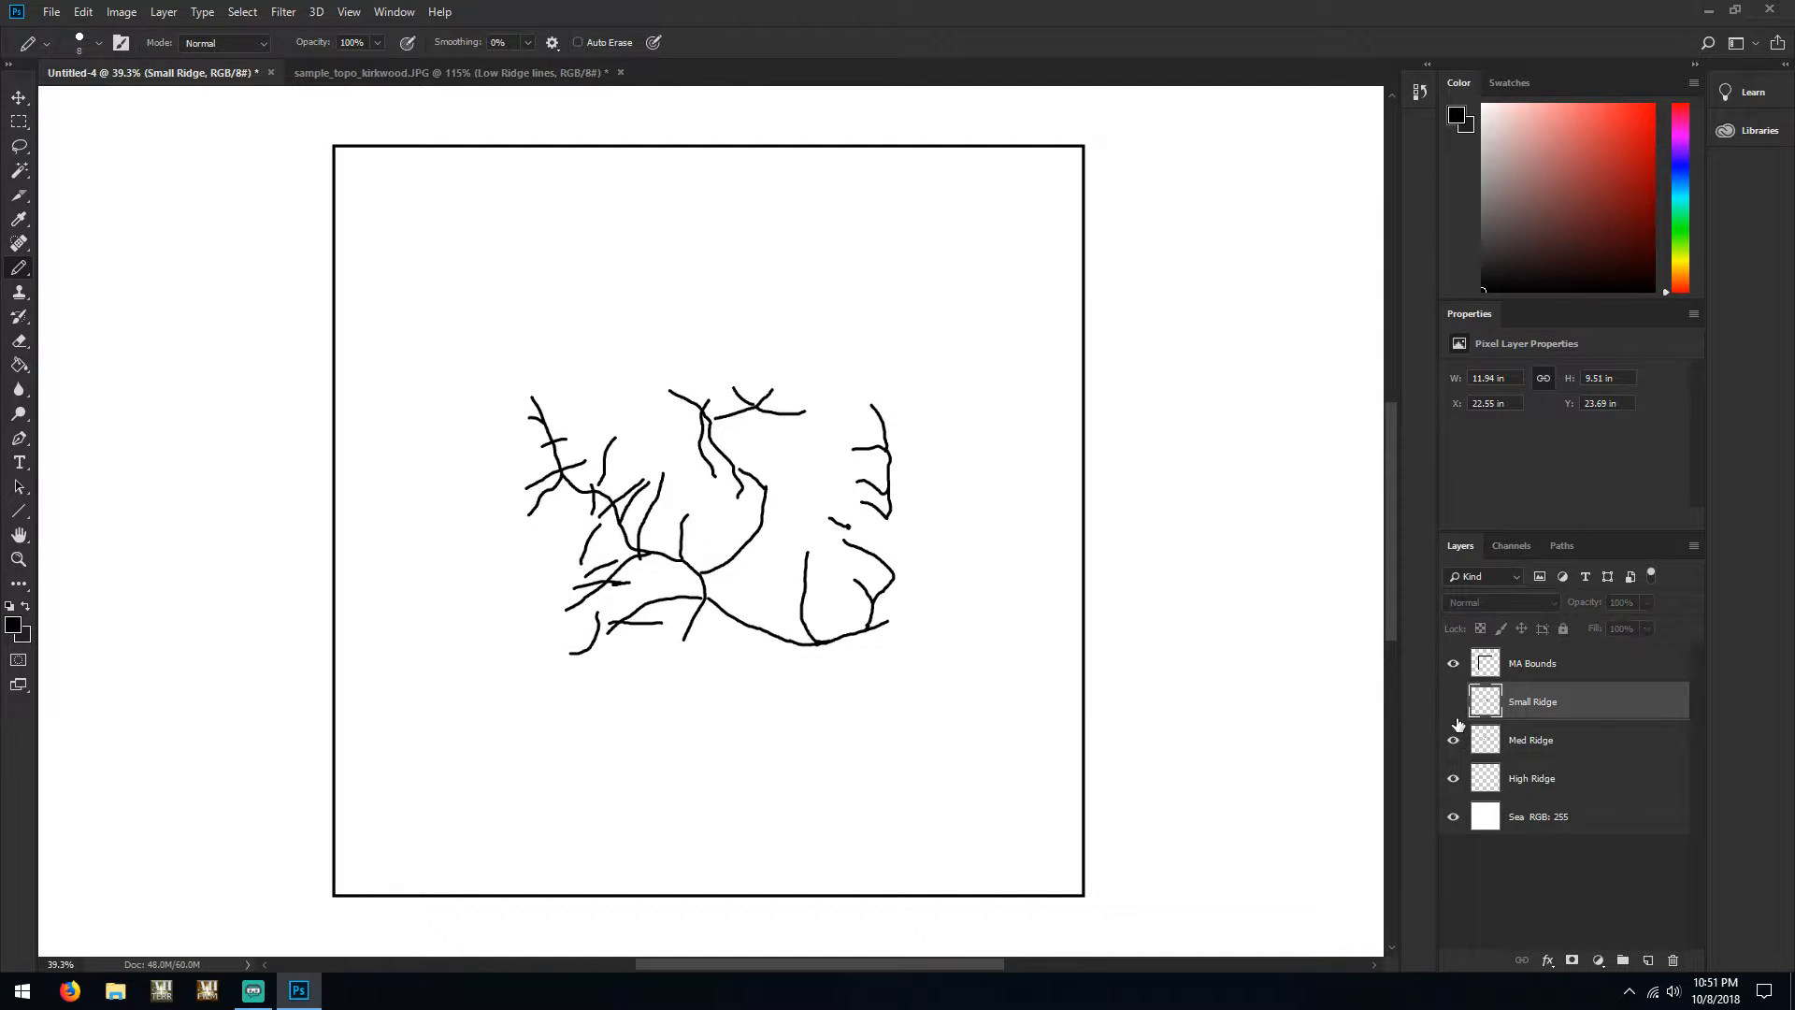
# Try to move the Med Ridge lines with the Move tool, both with the Sea layer shown and with it hidden
pyautogui.click(1563, 750)
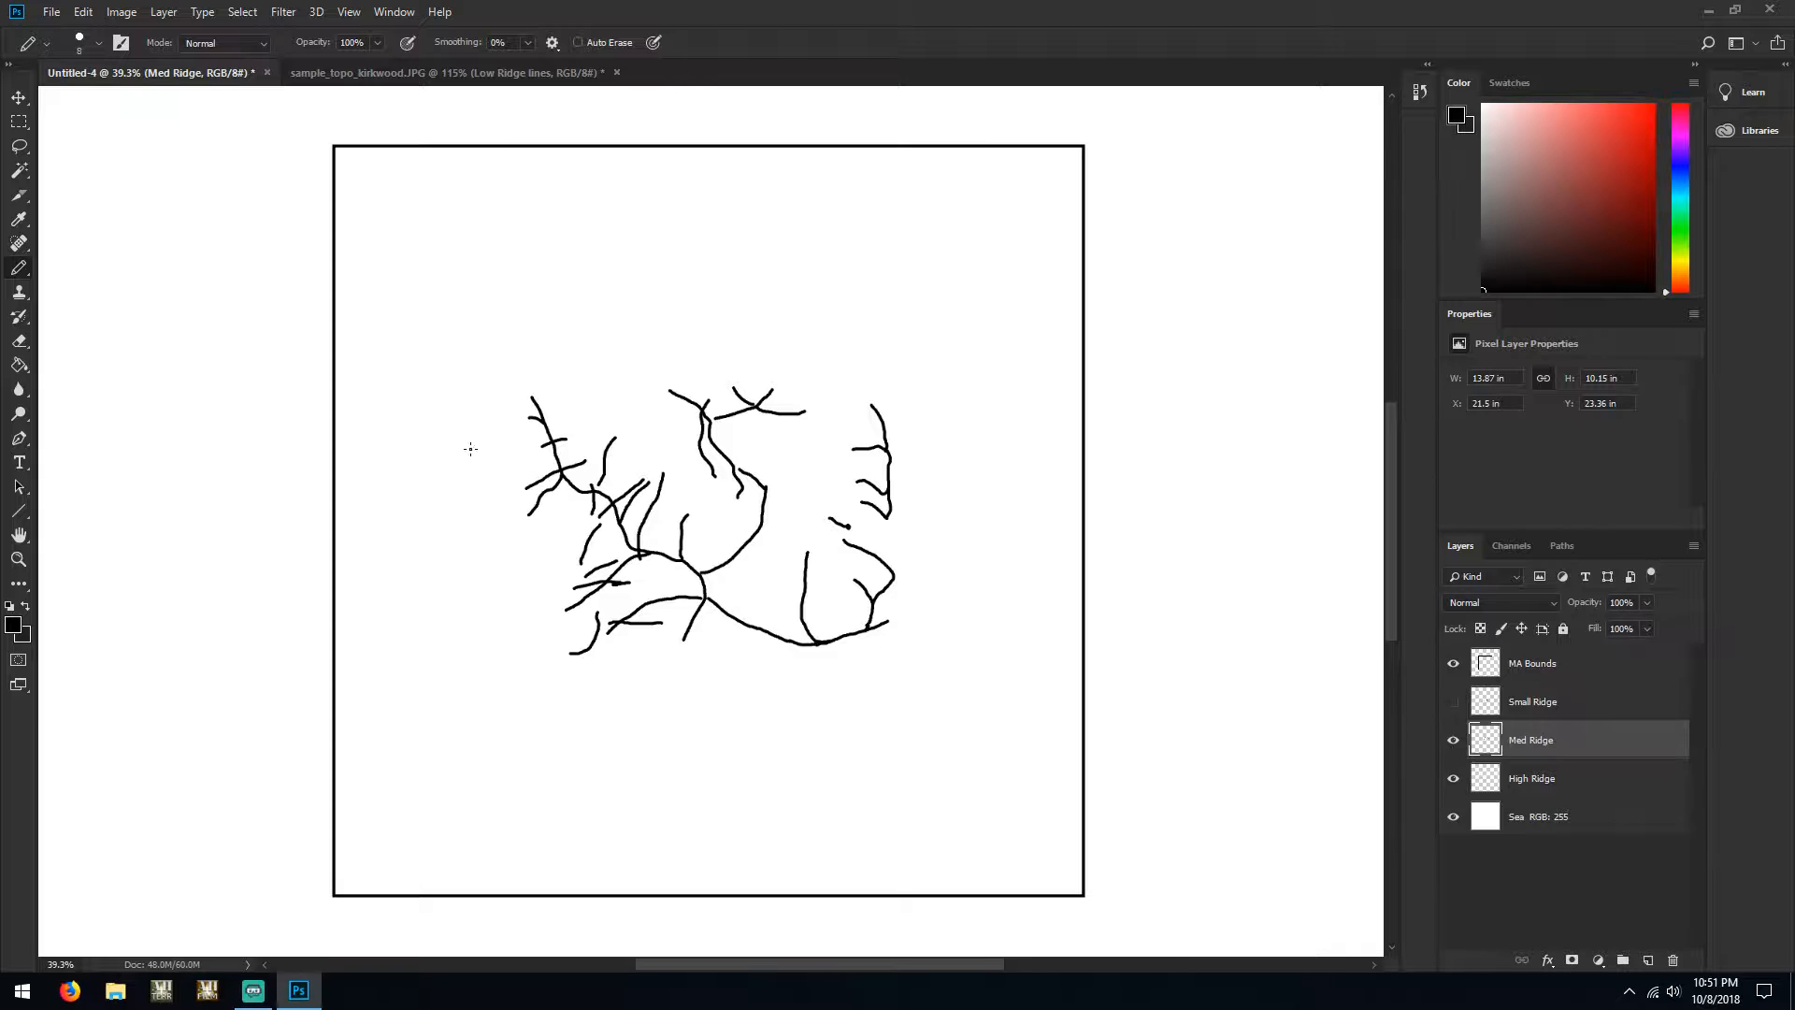
pyautogui.click(18, 97)
pyautogui.moveTo(673, 559); pyautogui.dragTo(736, 438)
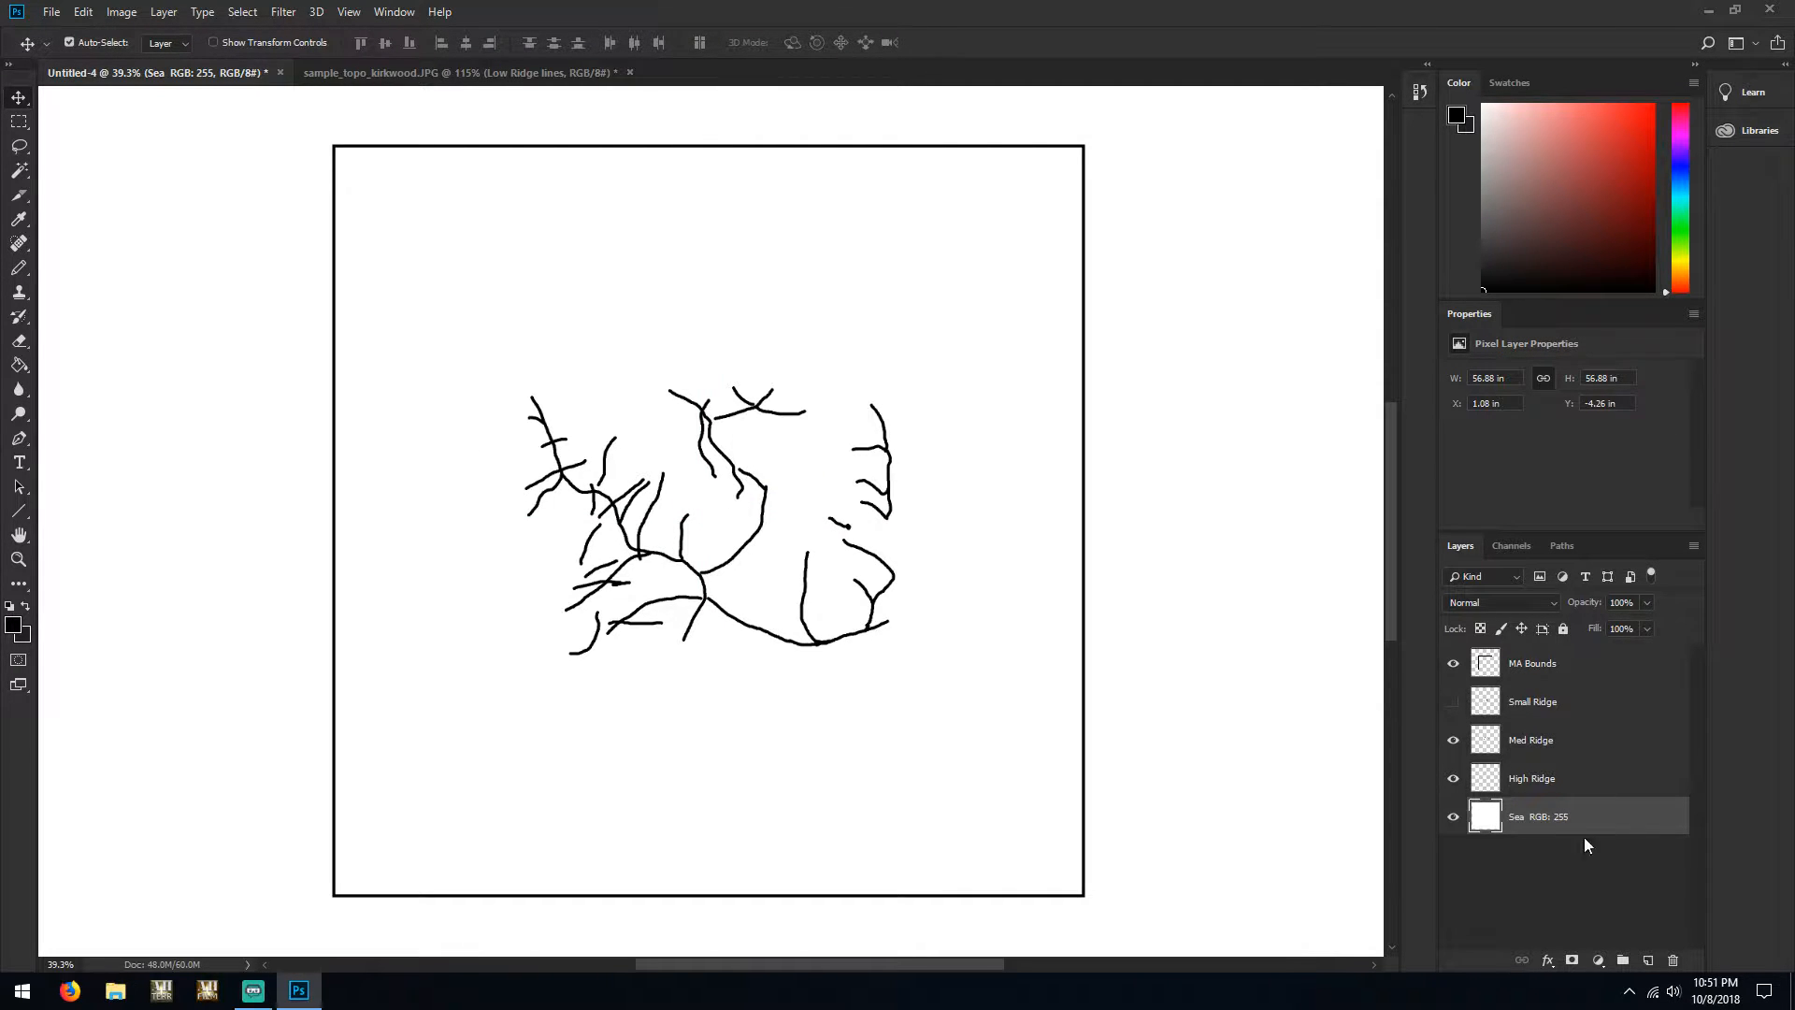
pyautogui.click(1541, 739)
pyautogui.moveTo(778, 523); pyautogui.dragTo(827, 509)
pyautogui.click(1572, 750)
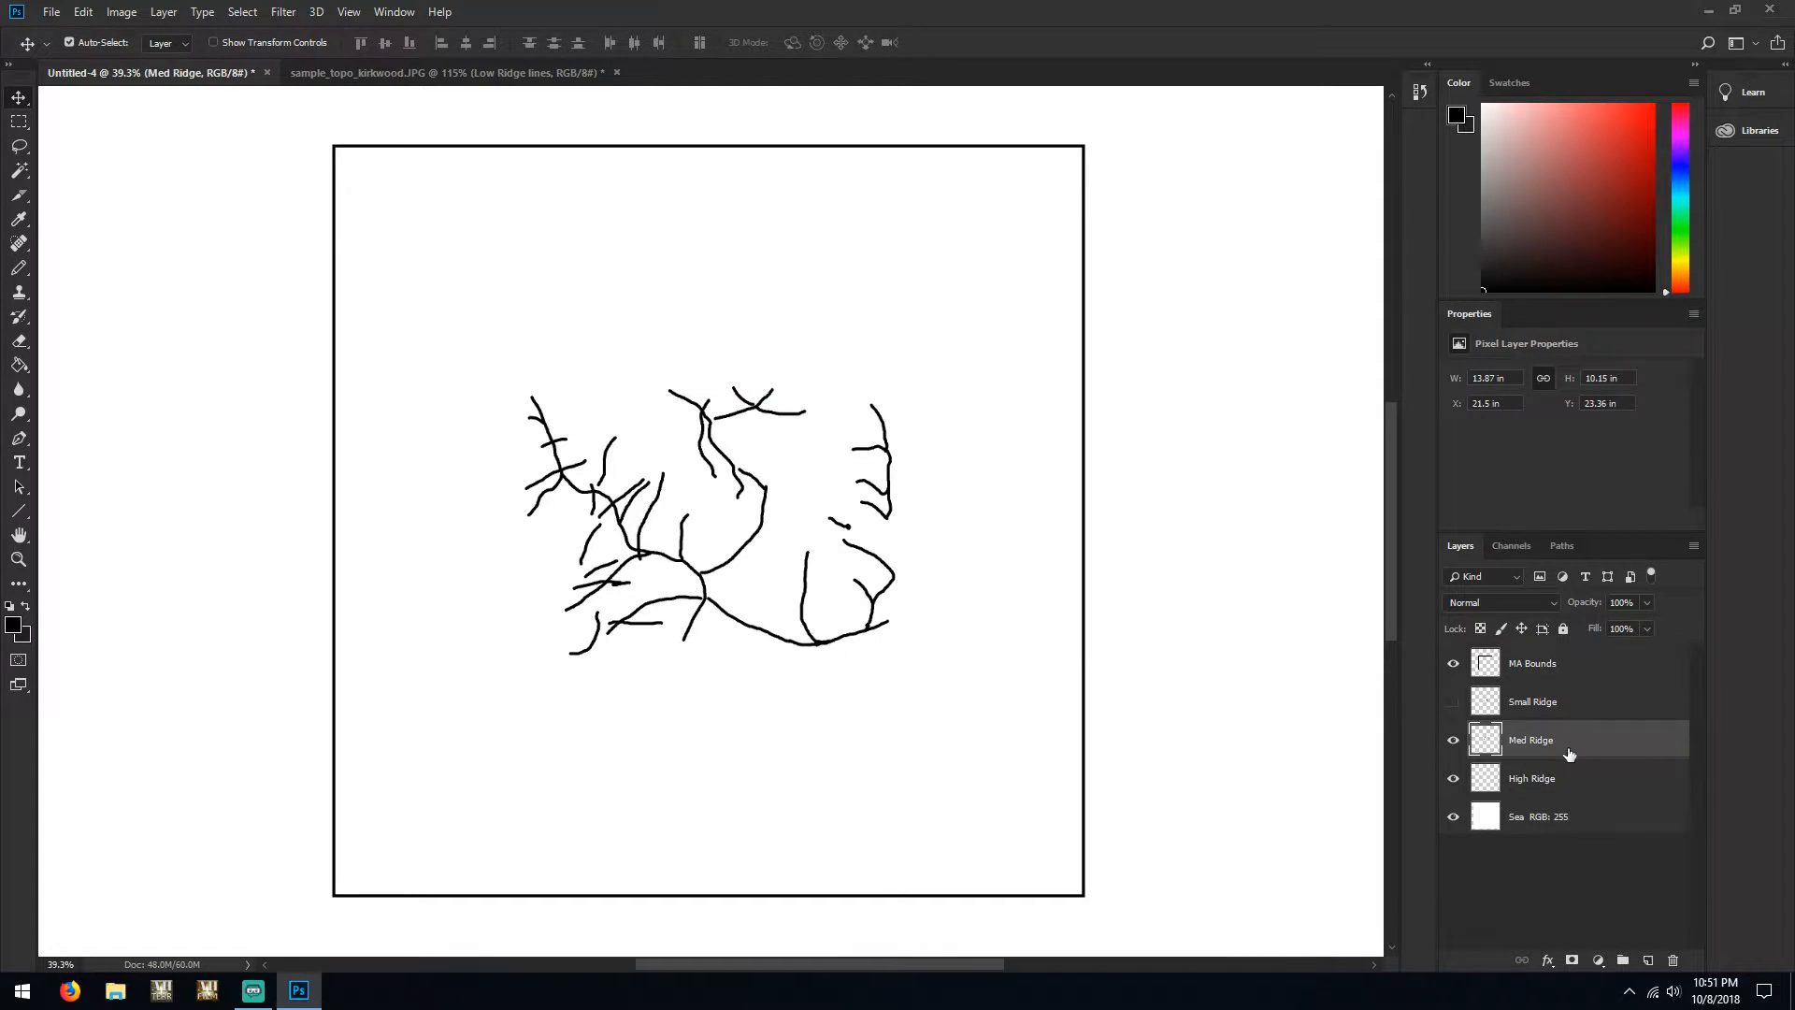
pyautogui.click(1453, 816)
pyautogui.moveTo(748, 458); pyautogui.dragTo(823, 428)
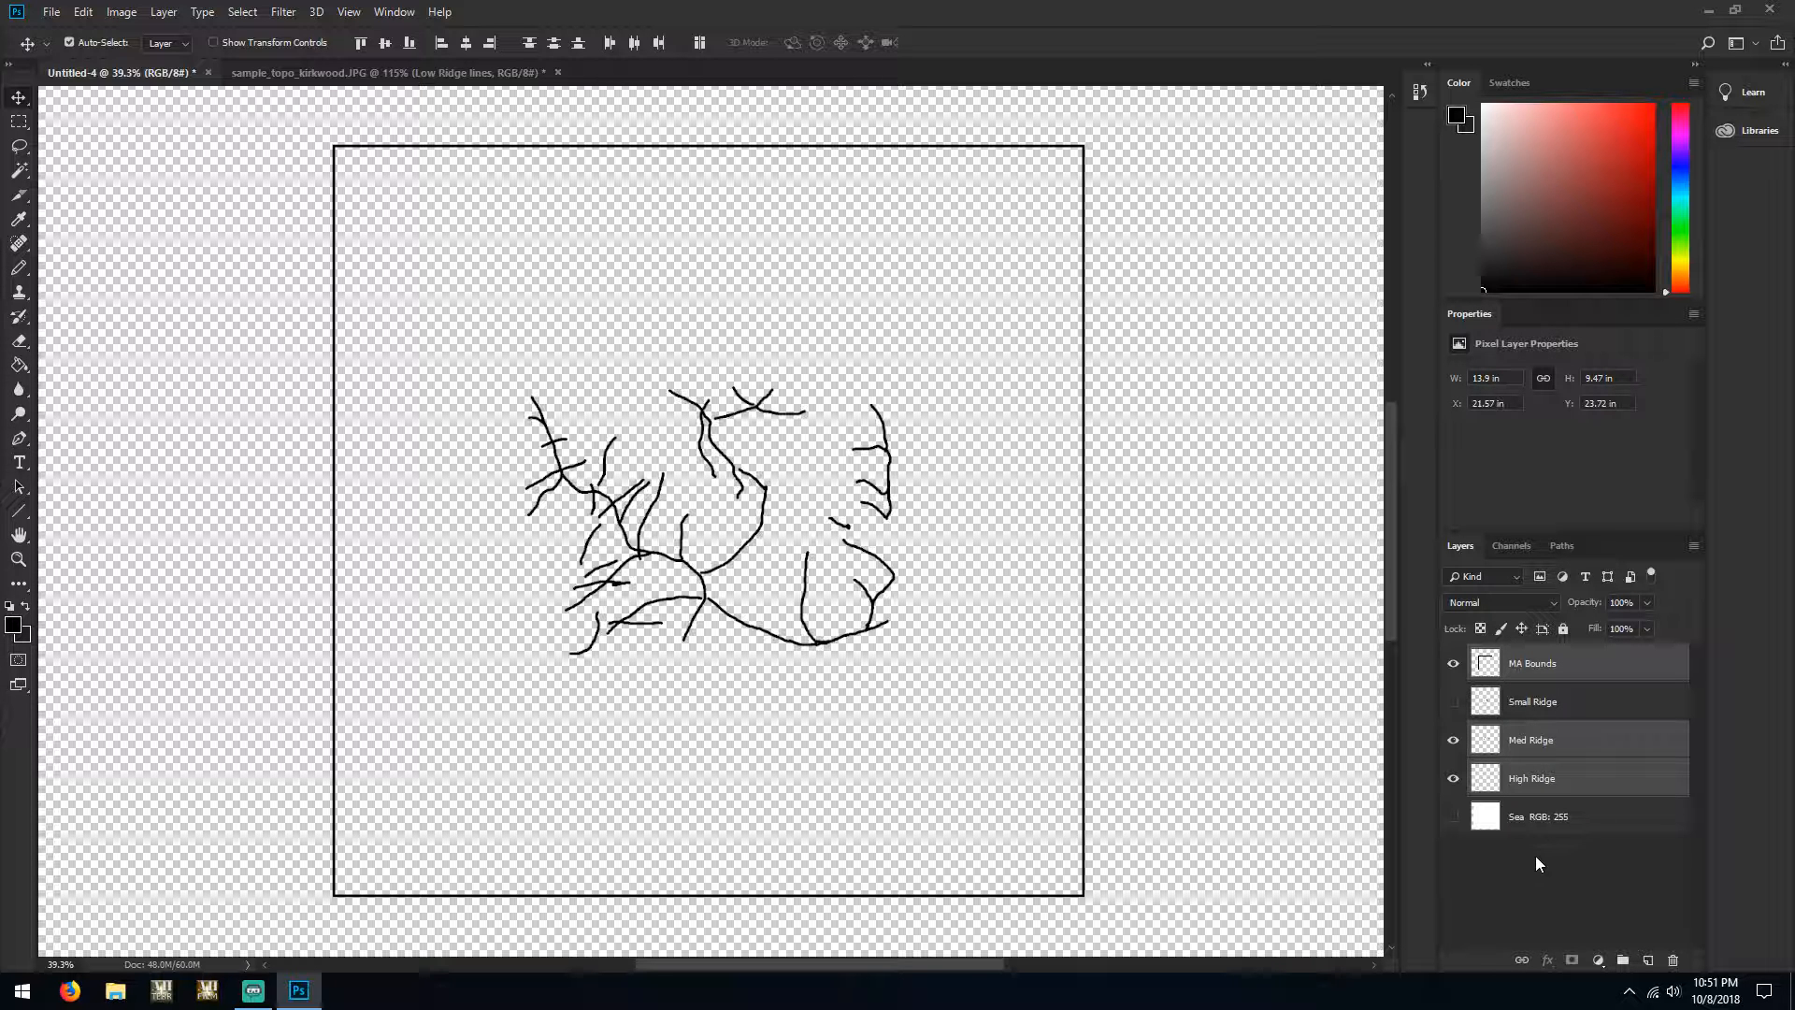
pyautogui.rightClick(27, 103)
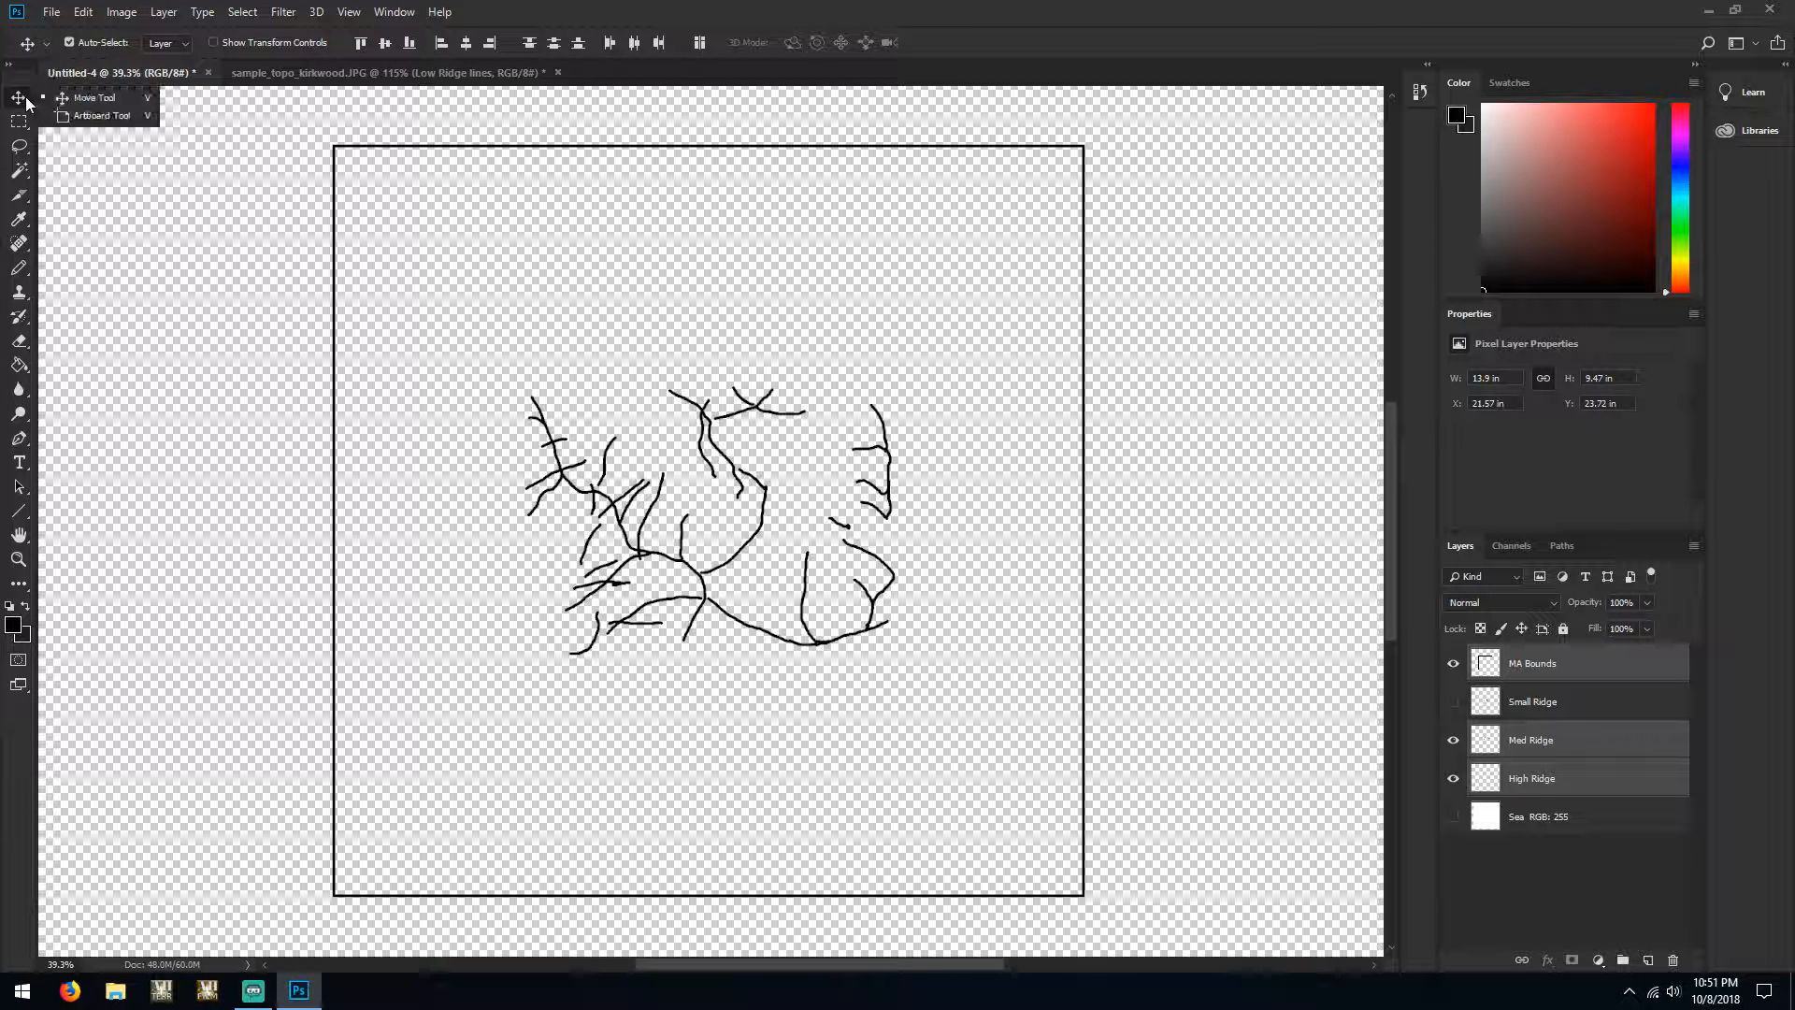
pyautogui.click(97, 99)
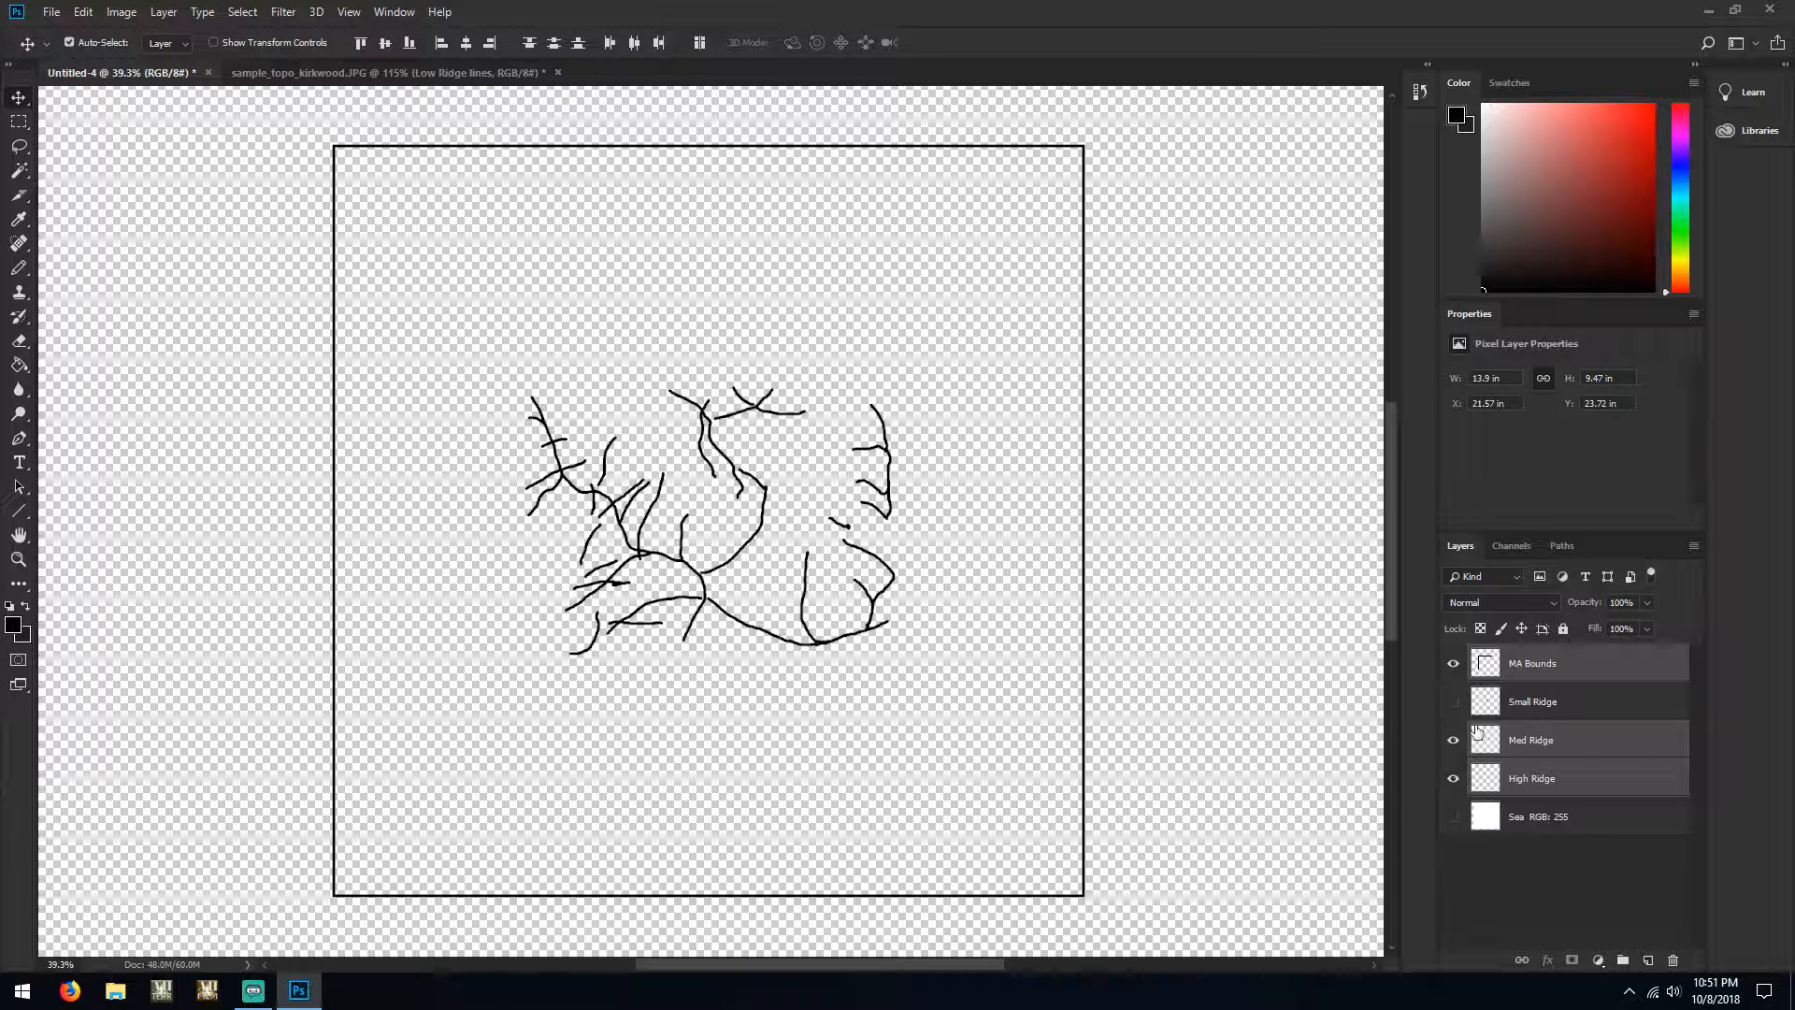
# Show only Sea, High Ridge and Med Ridge, and move the Med Ridge lines to about X 19.84 in, Y 23.04 in
pyautogui.click(1453, 781)
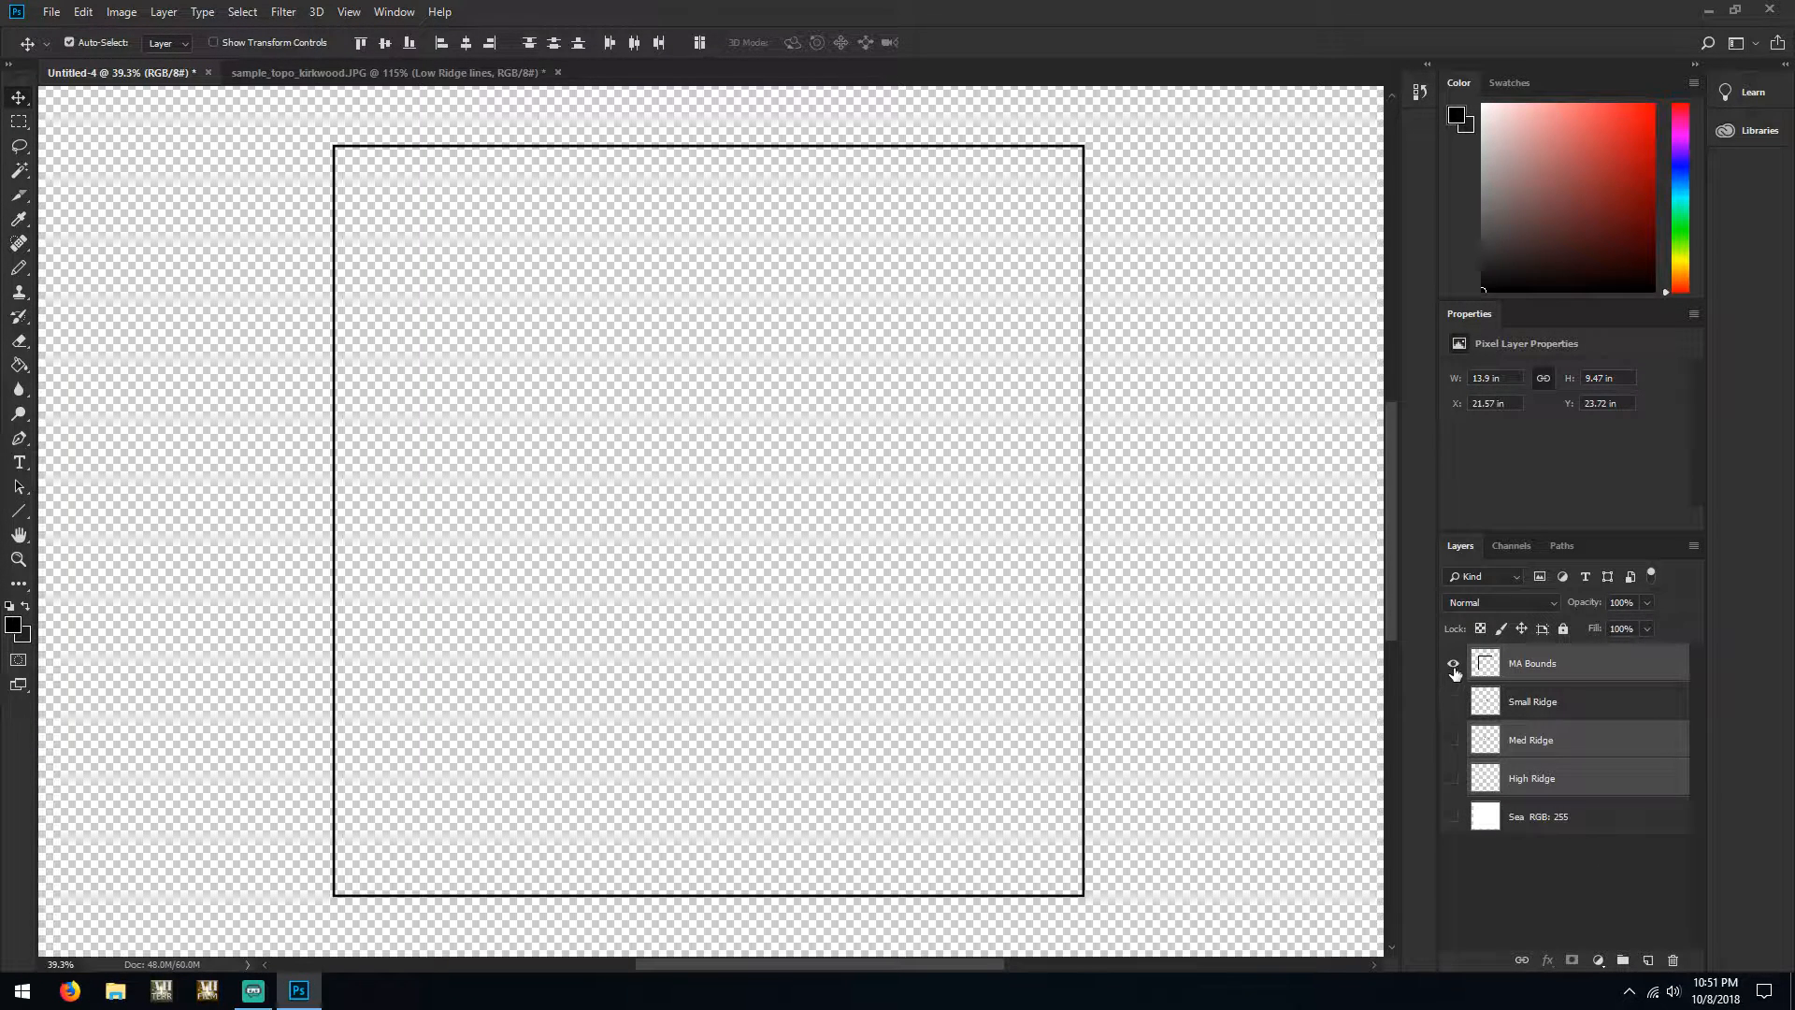
pyautogui.click(1453, 666)
pyautogui.click(1452, 810)
pyautogui.click(1453, 739)
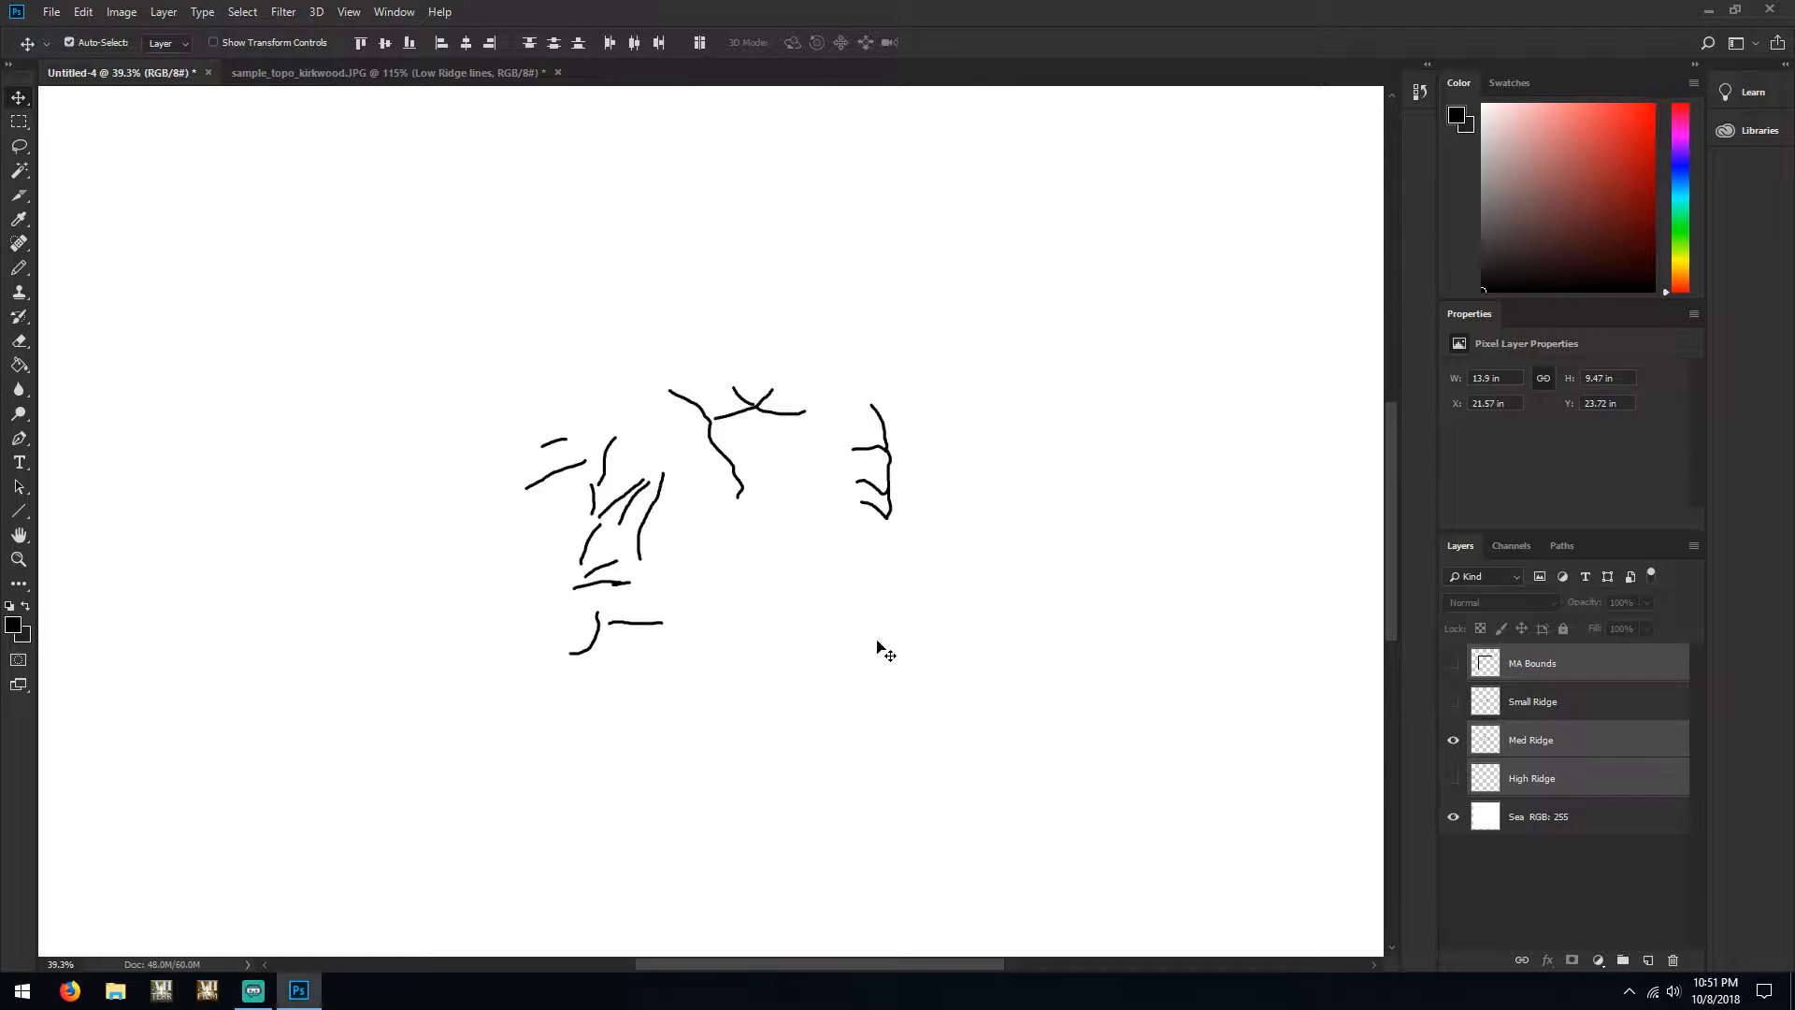
pyautogui.click(1451, 781)
pyautogui.click(1594, 745)
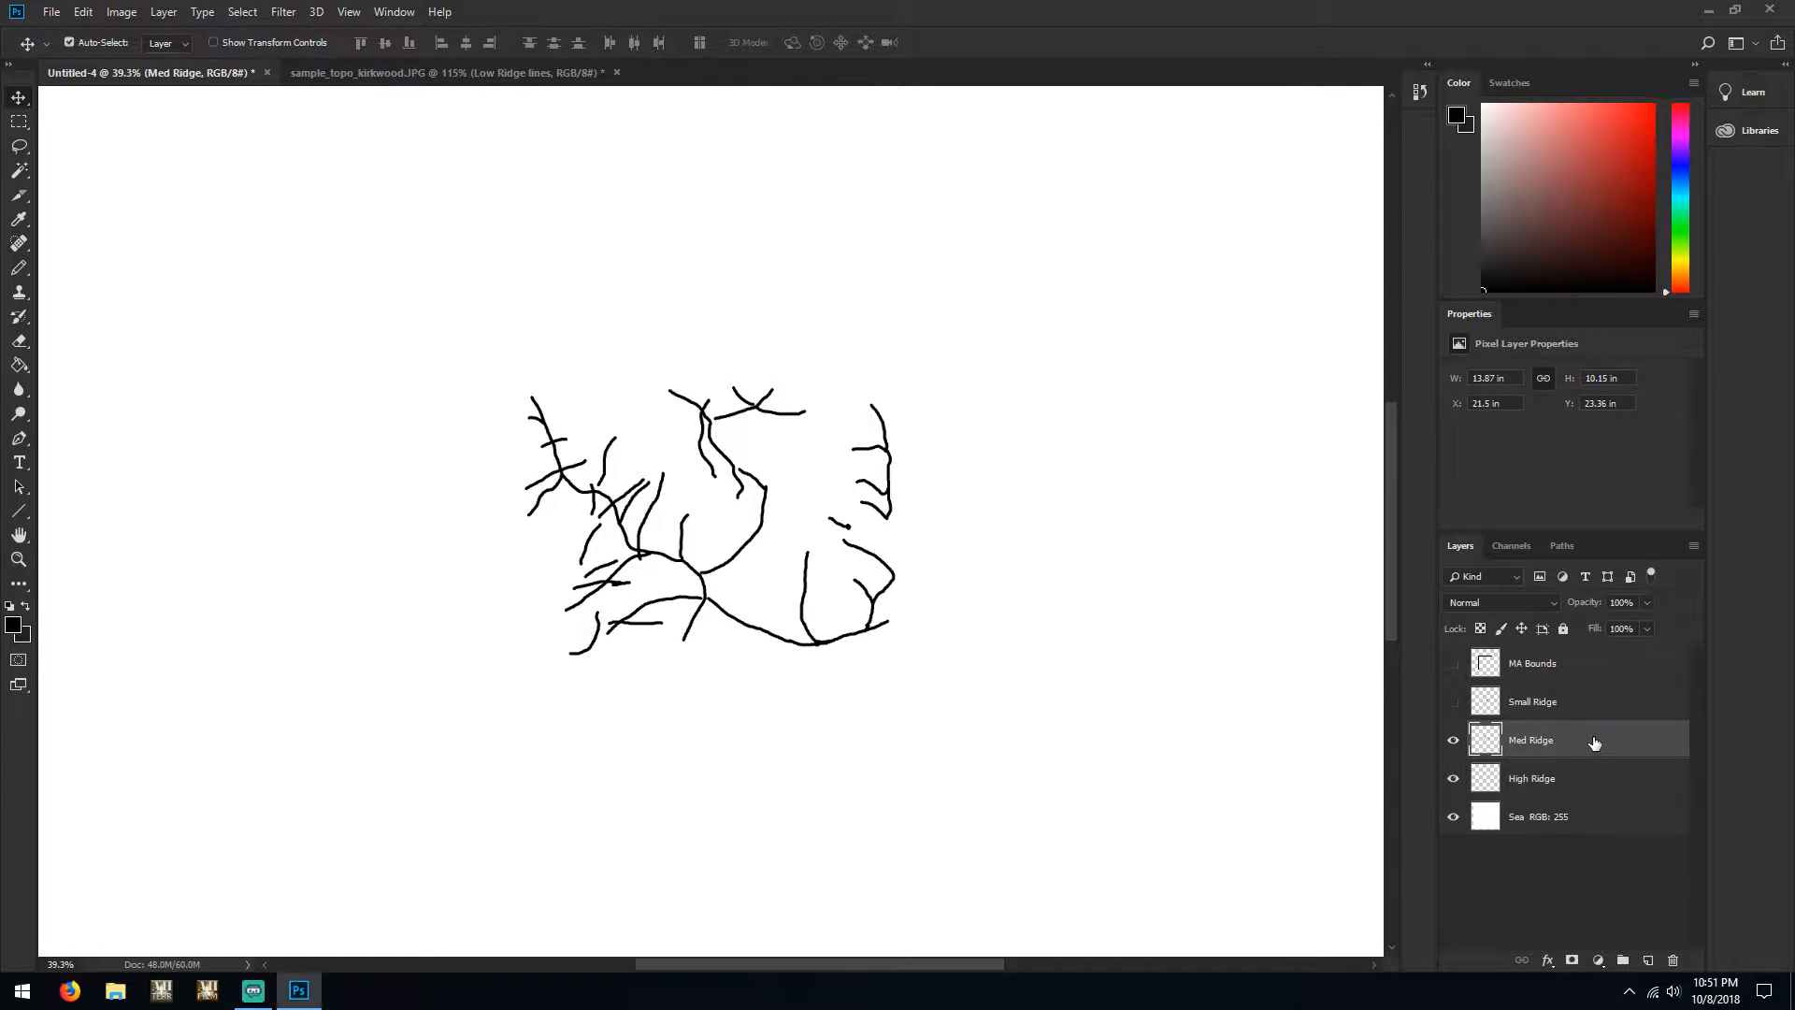
pyautogui.moveTo(888, 477)
pyautogui.mouseDown()
pyautogui.moveTo(919, 454)
pyautogui.moveTo(855, 445)
pyautogui.moveTo(812, 474)
pyautogui.moveTo(878, 463)
pyautogui.moveTo(845, 467)
pyautogui.mouseUp()
# In sample_topo_kirkwood, hide Low Ridge lines and toggle the Med and High Ridge lines to examine how they should align
pyautogui.click(362, 75)
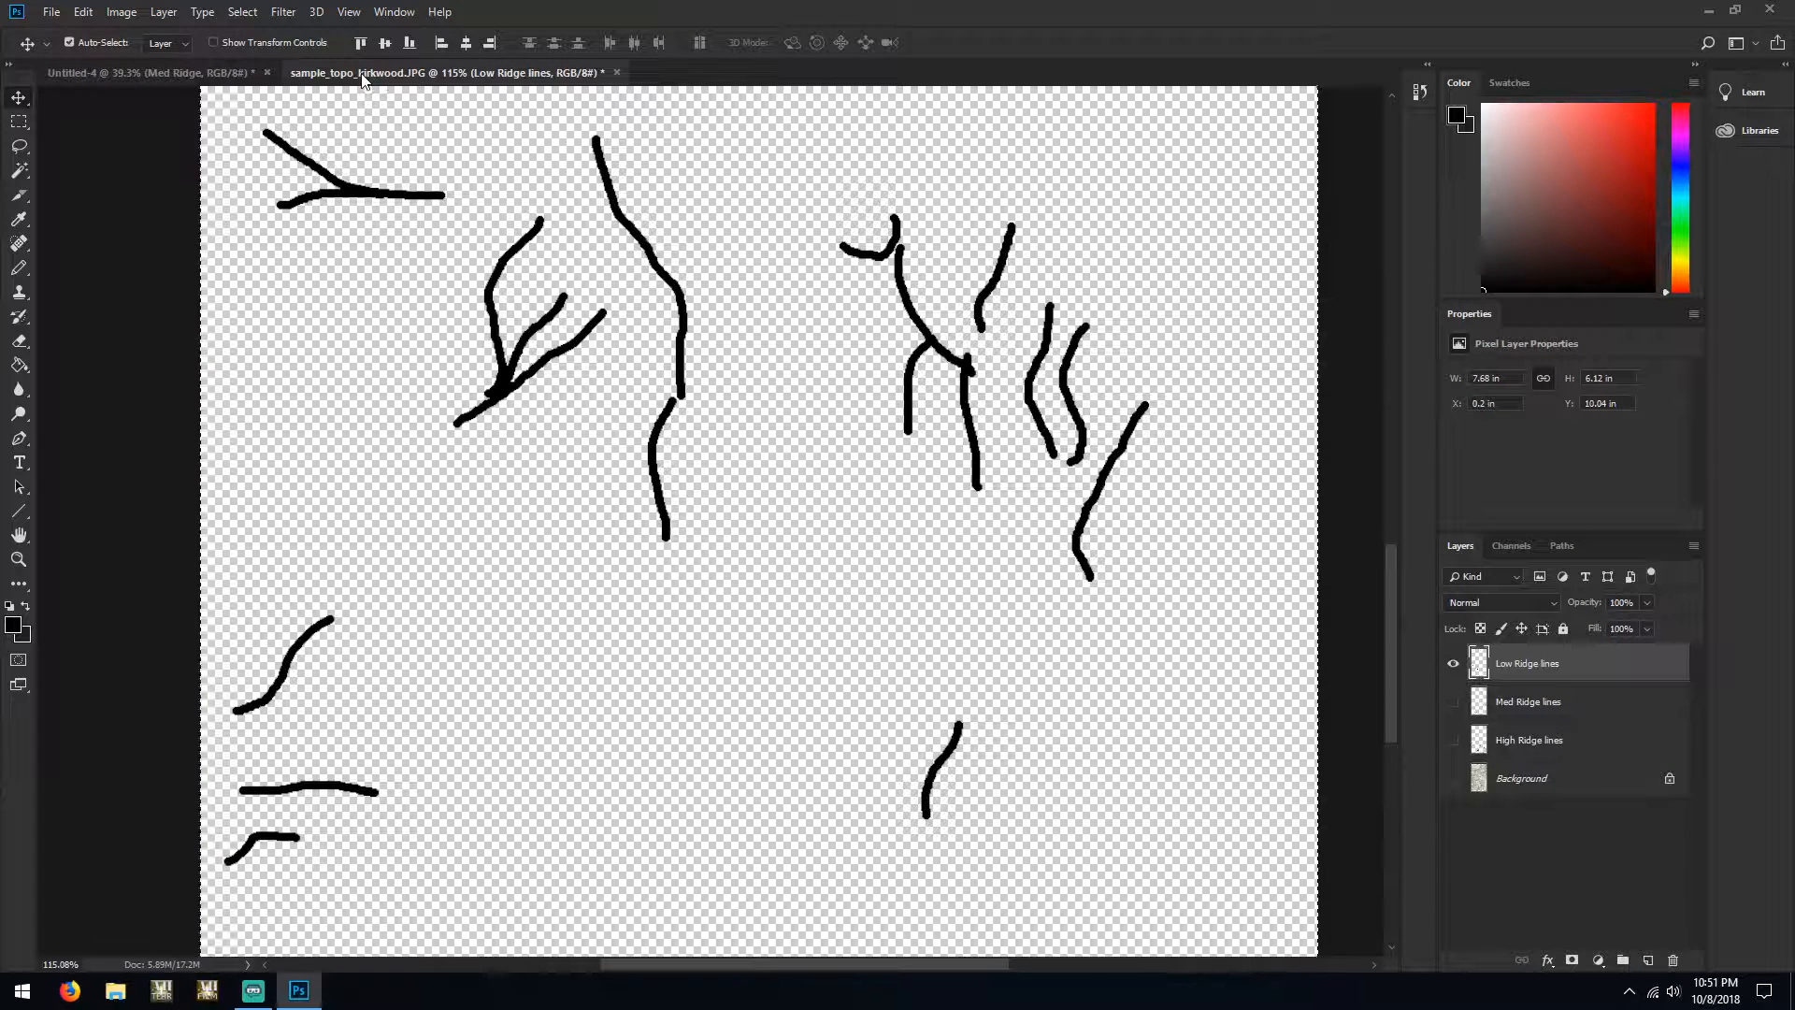
pyautogui.click(1453, 664)
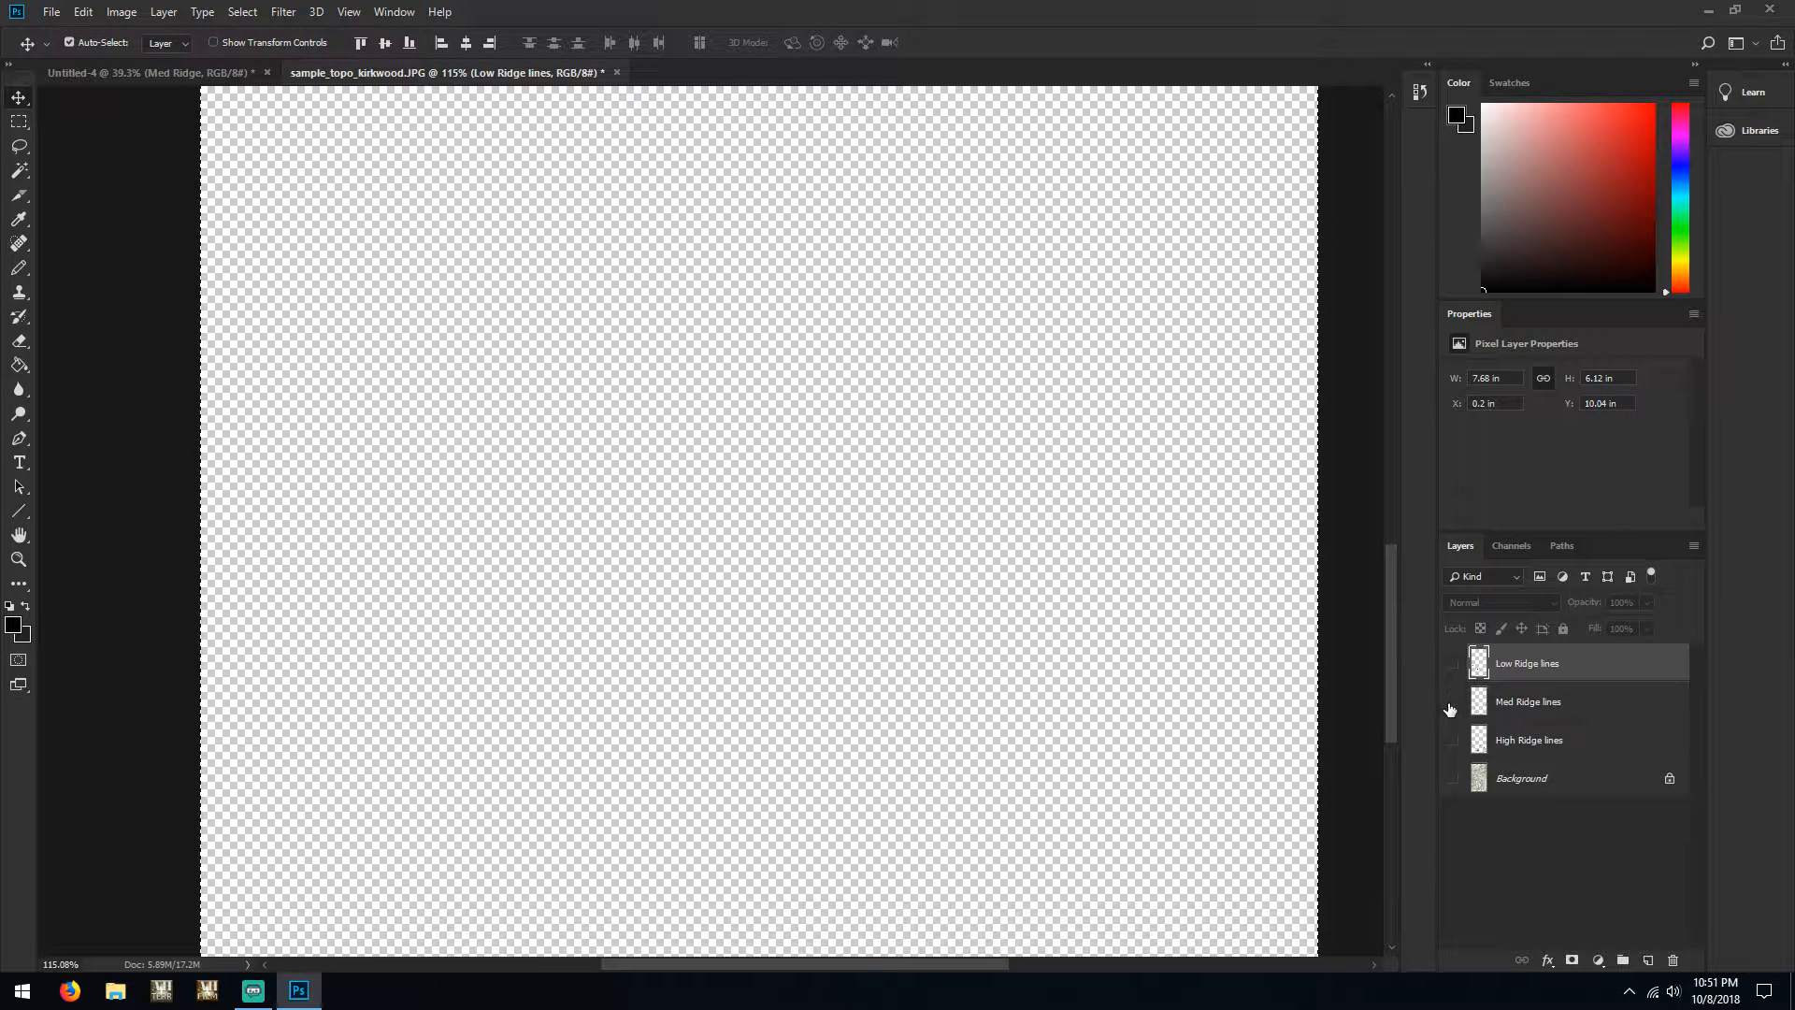
pyautogui.click(1453, 701)
pyautogui.click(1453, 739)
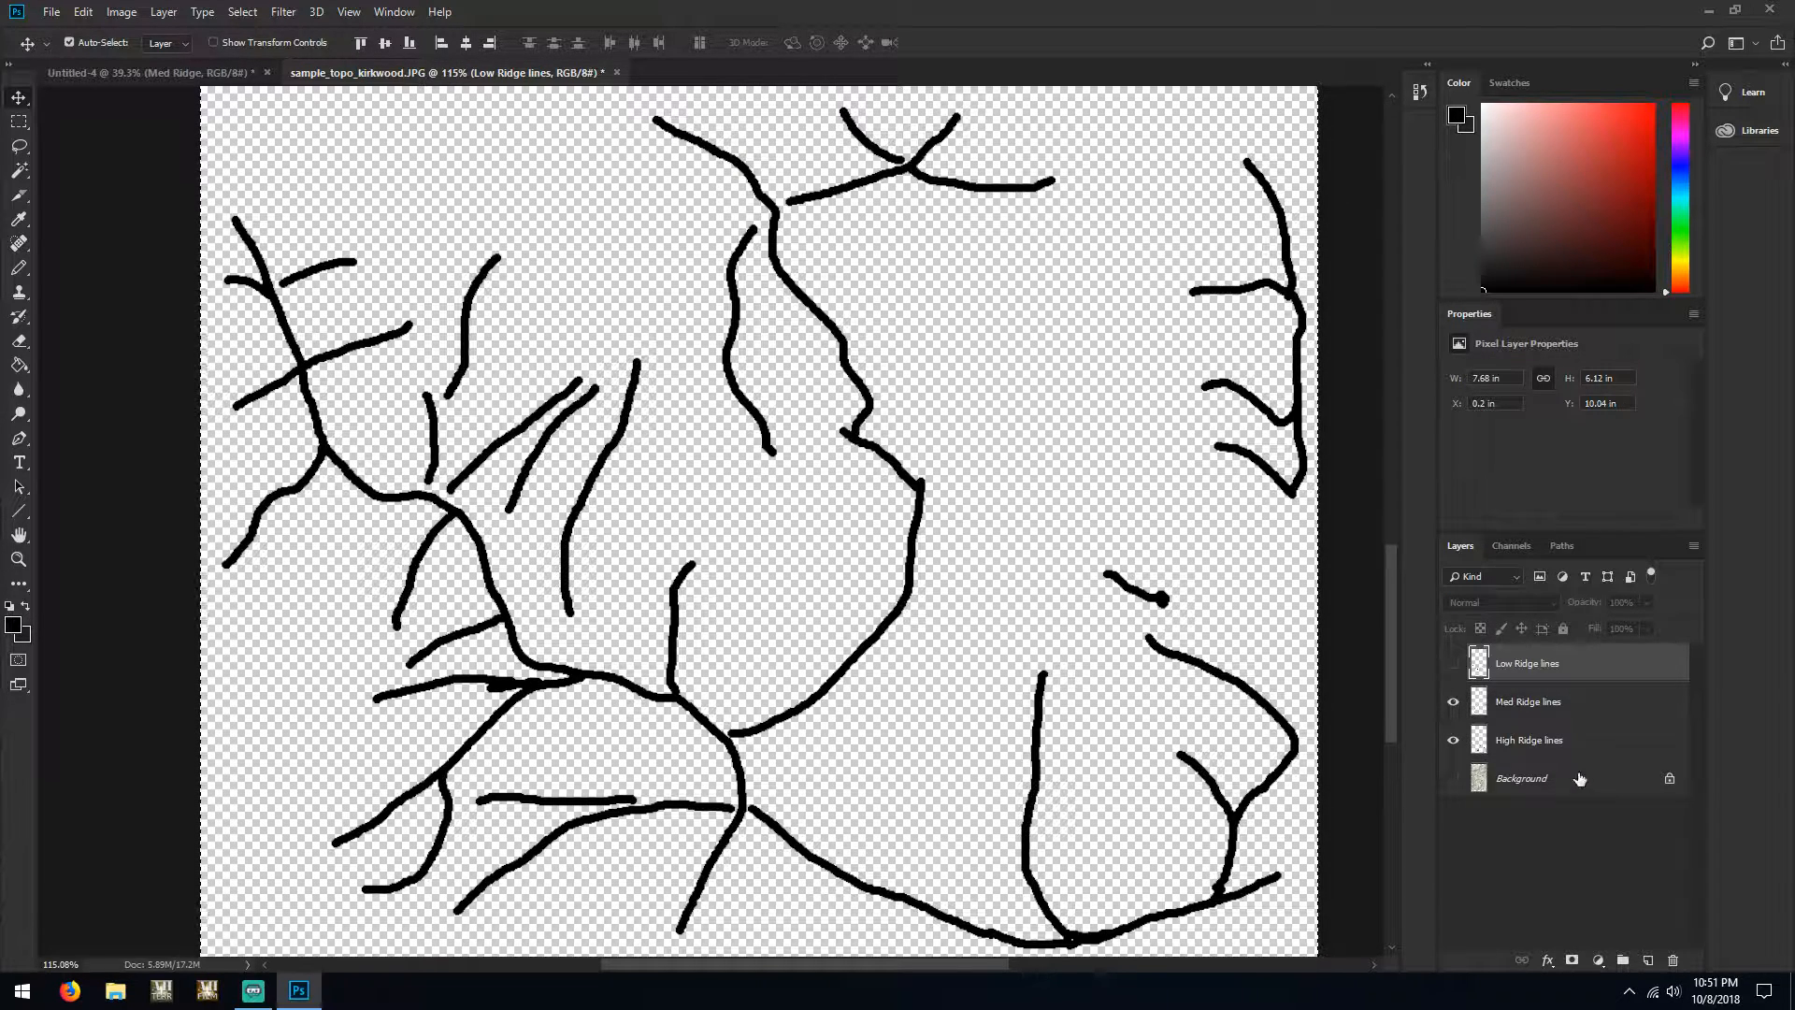
pyautogui.click(1453, 741)
pyautogui.click(1453, 741)
pyautogui.click(1454, 740)
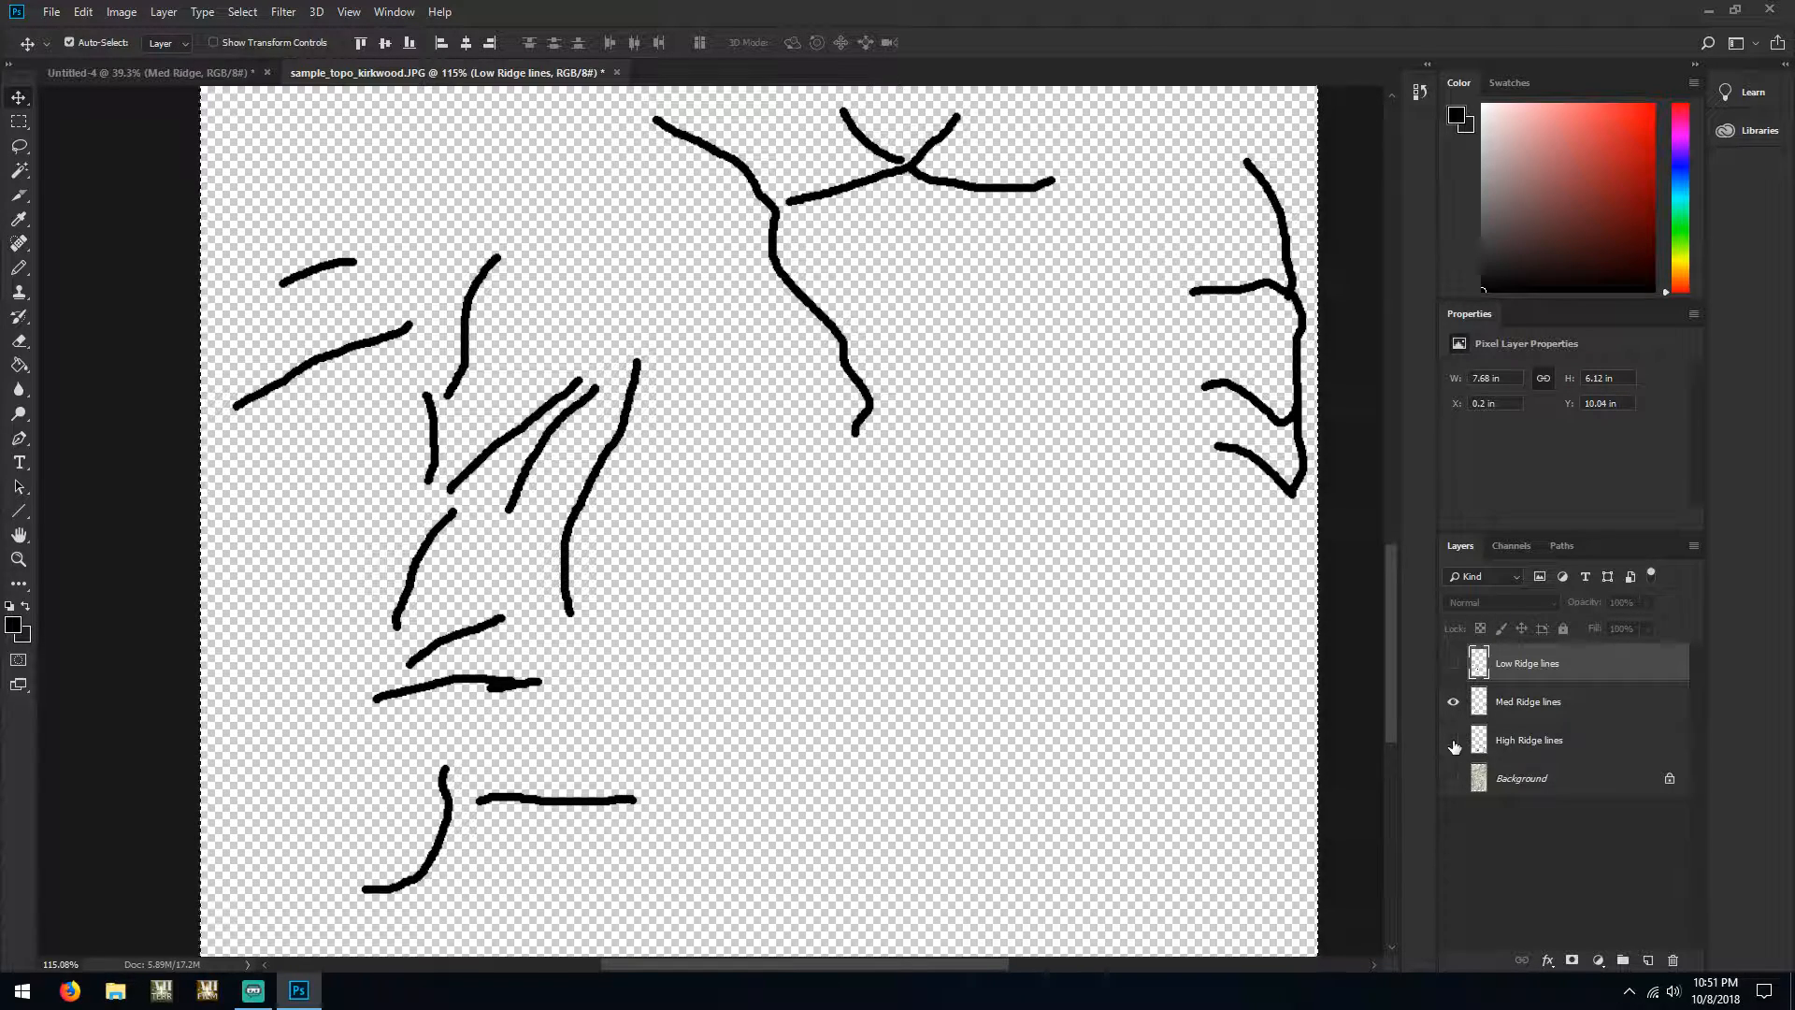
pyautogui.click(1453, 740)
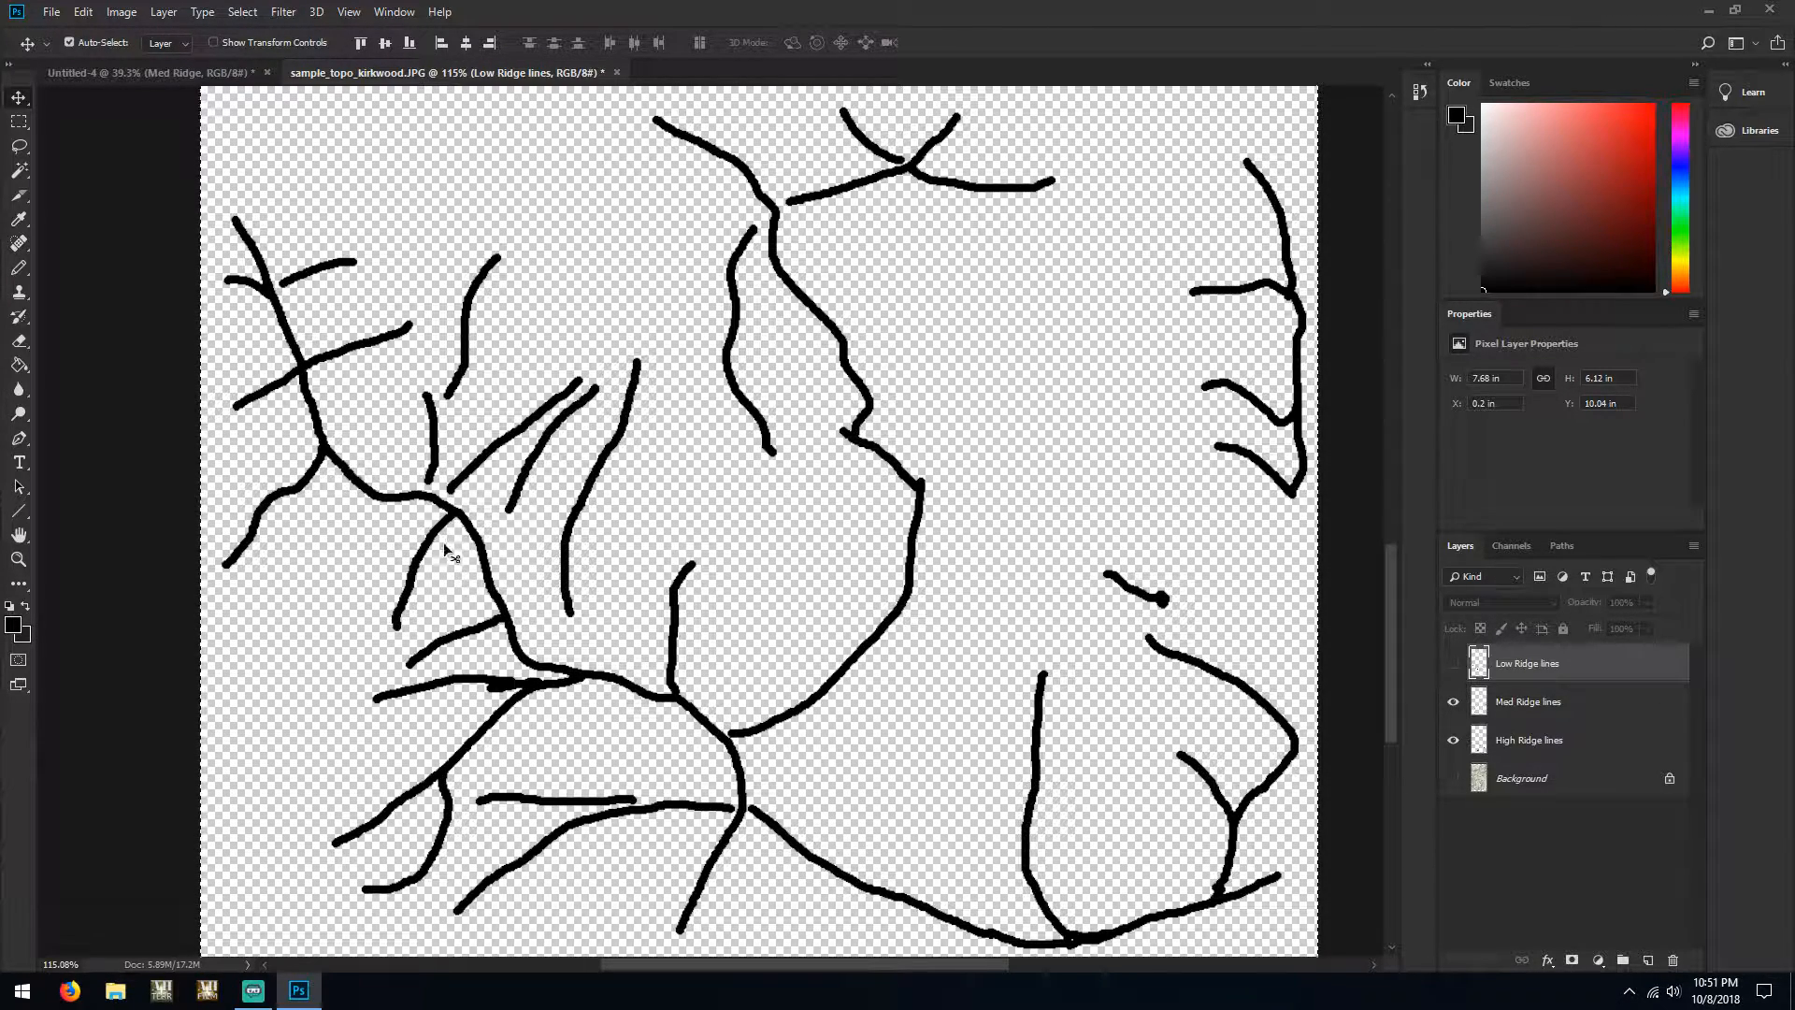
# In Untitled-4, move the High Ridge lines to about X 19.82 in, Y 24.4 in to align them with the medium ridges
pyautogui.click(201, 72)
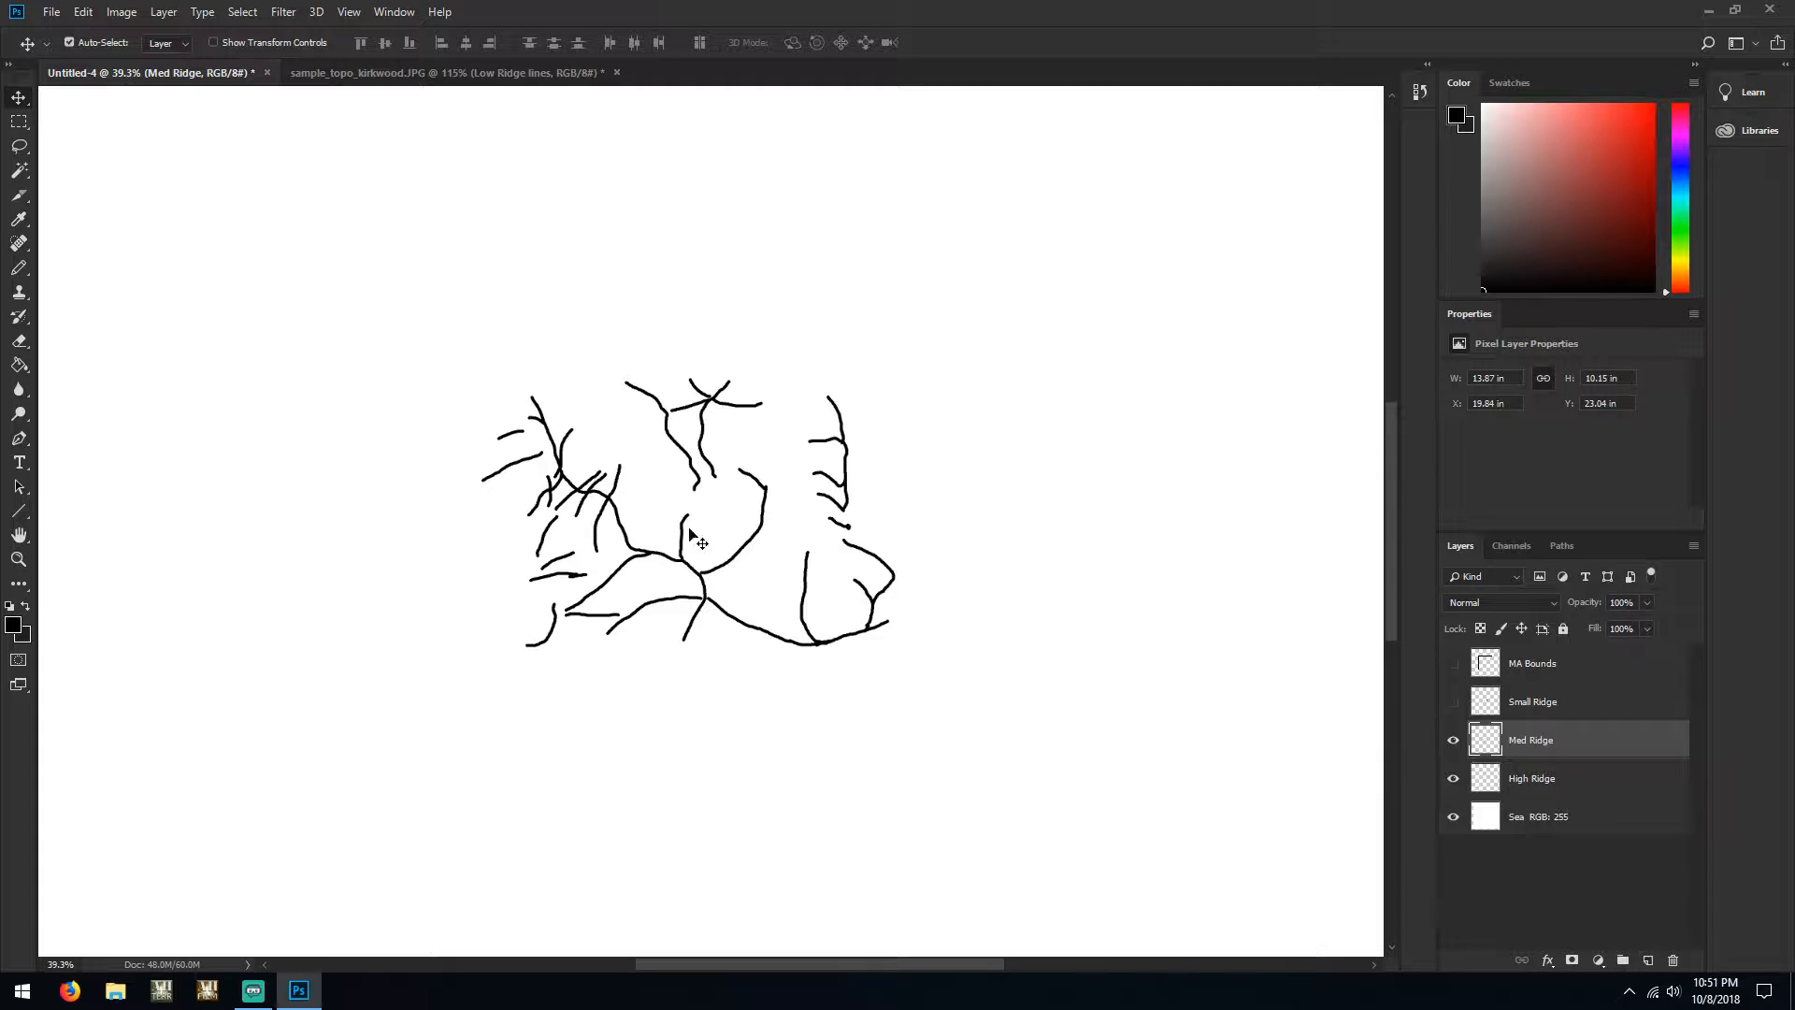
pyautogui.moveTo(852, 535)
pyautogui.mouseDown()
pyautogui.moveTo(886, 532)
pyautogui.moveTo(851, 540)
pyautogui.mouseUp()
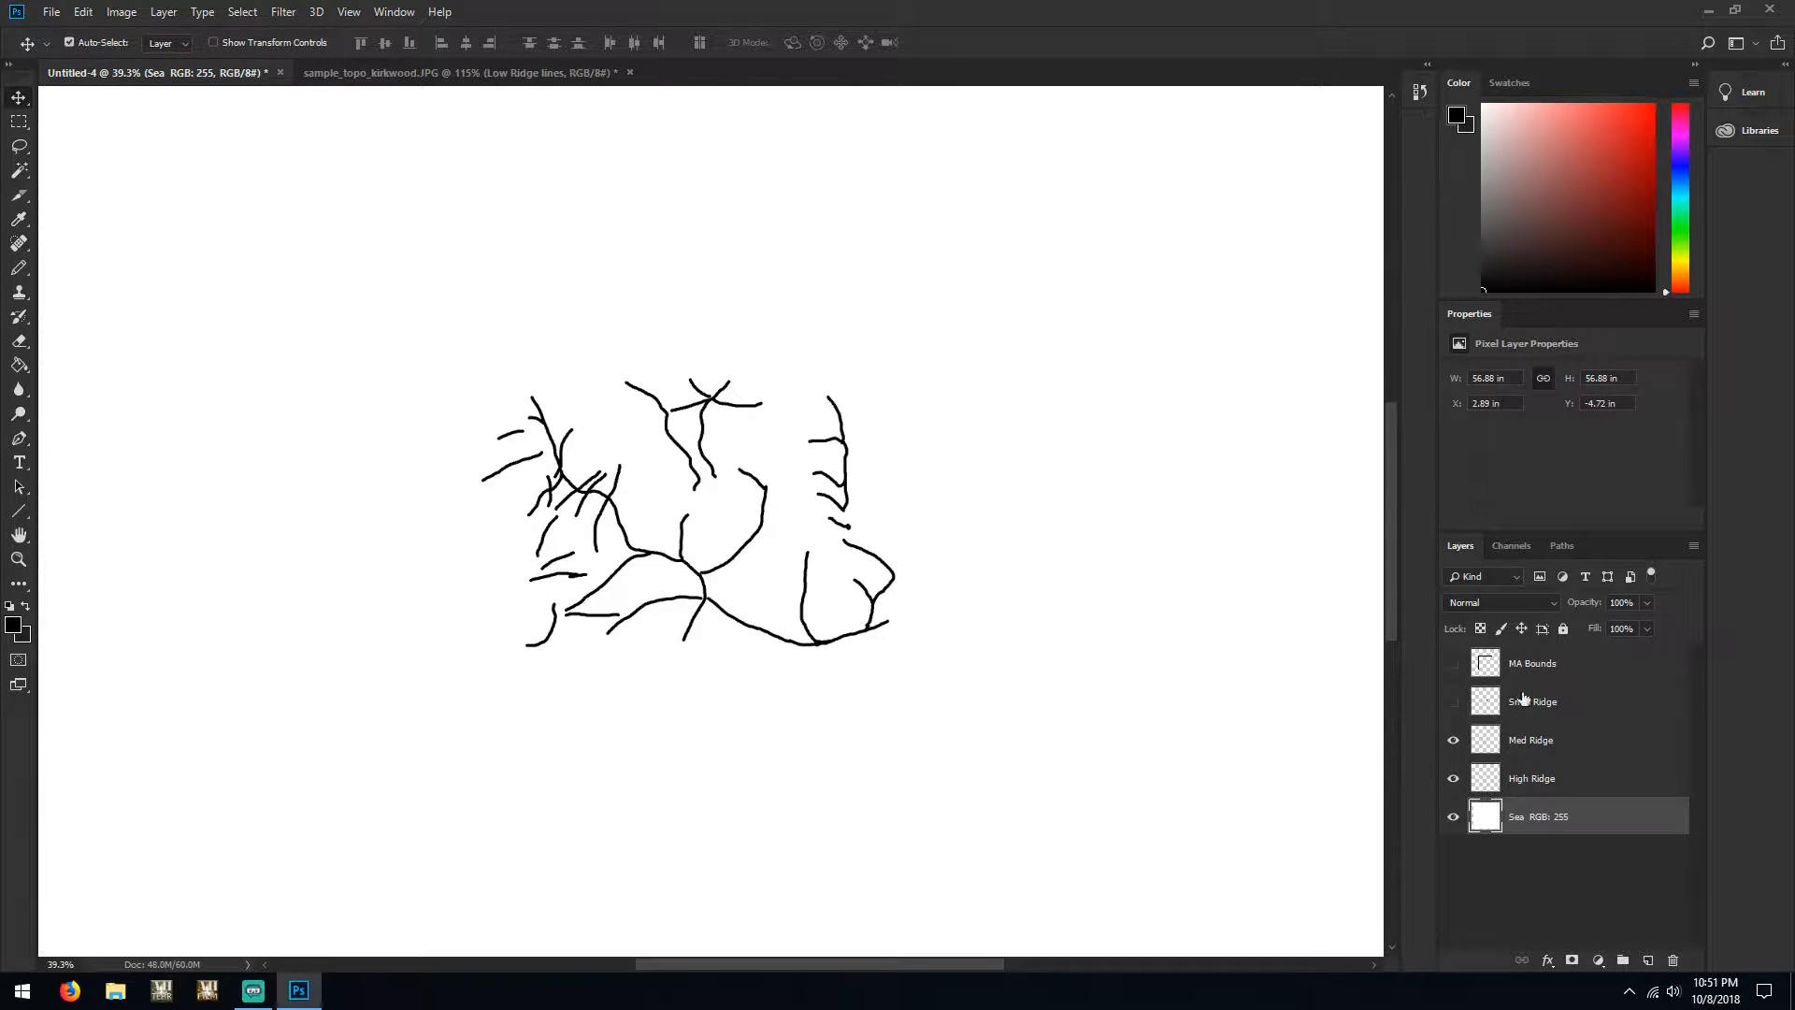
pyautogui.click(1596, 753)
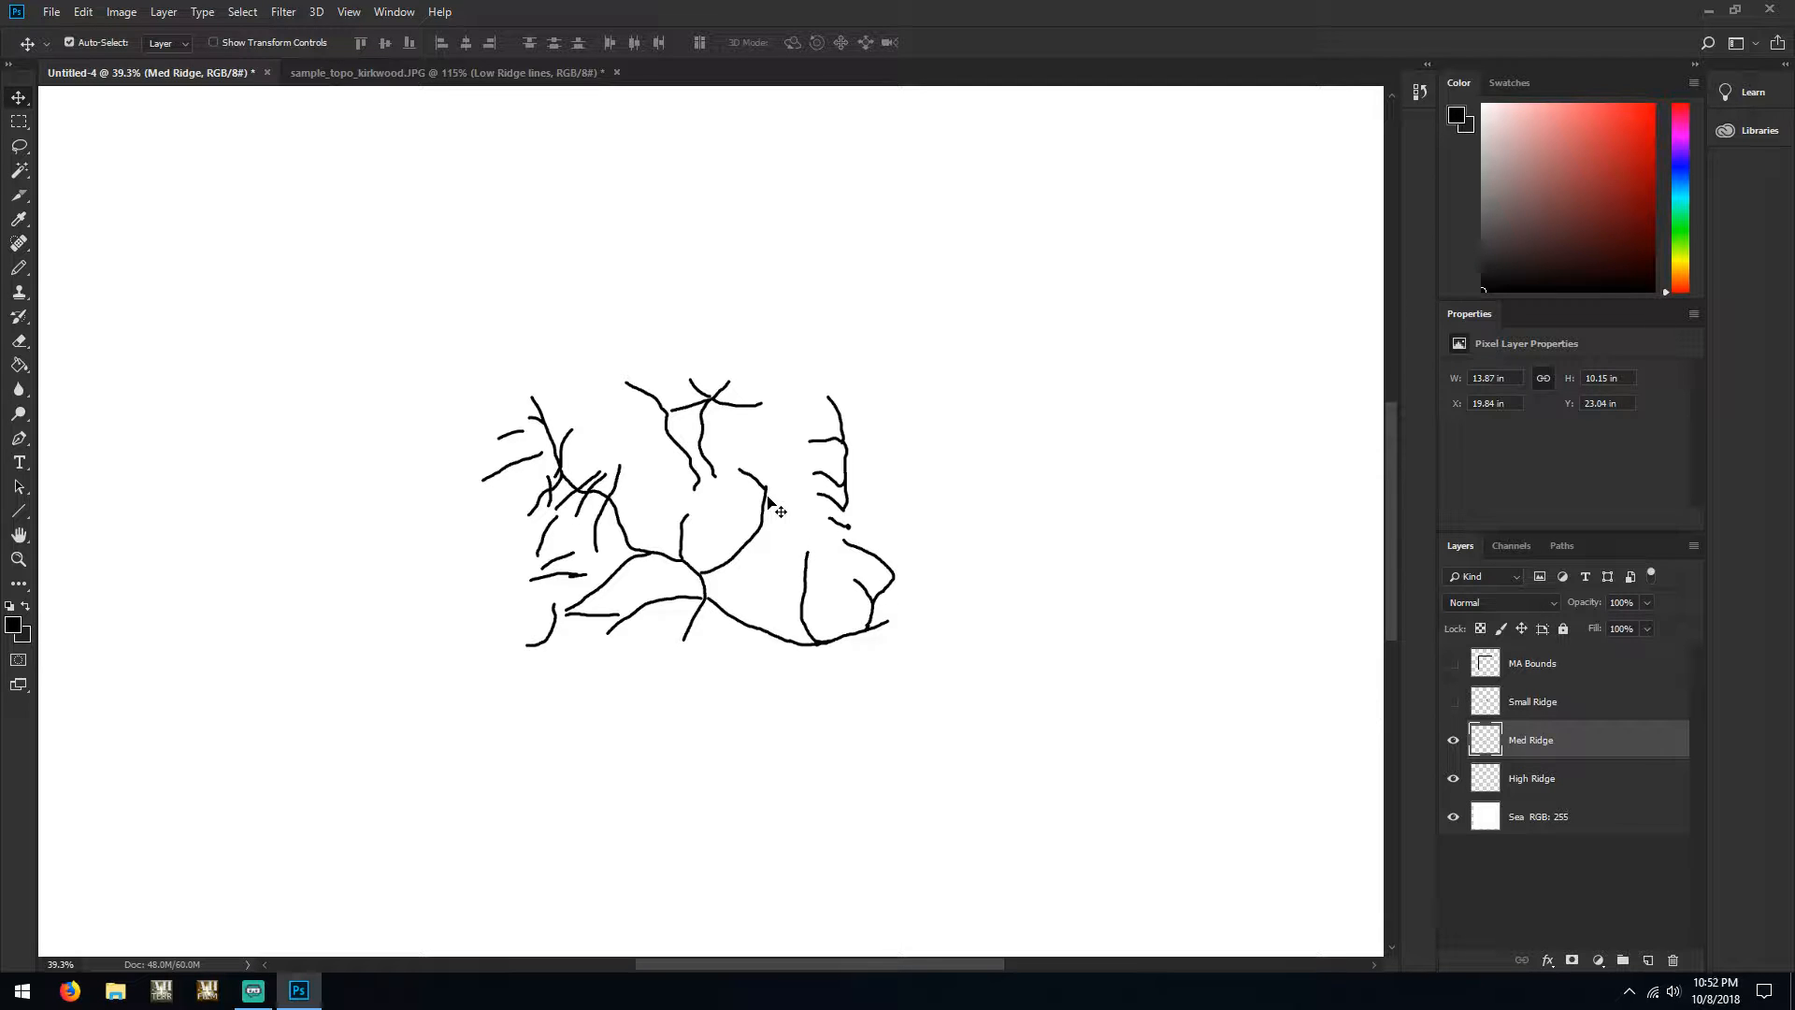
pyautogui.moveTo(762, 487)
pyautogui.mouseDown()
pyautogui.moveTo(770, 452)
pyautogui.moveTo(802, 498)
pyautogui.moveTo(773, 489)
pyautogui.moveTo(828, 487)
pyautogui.moveTo(712, 506)
pyautogui.mouseUp()
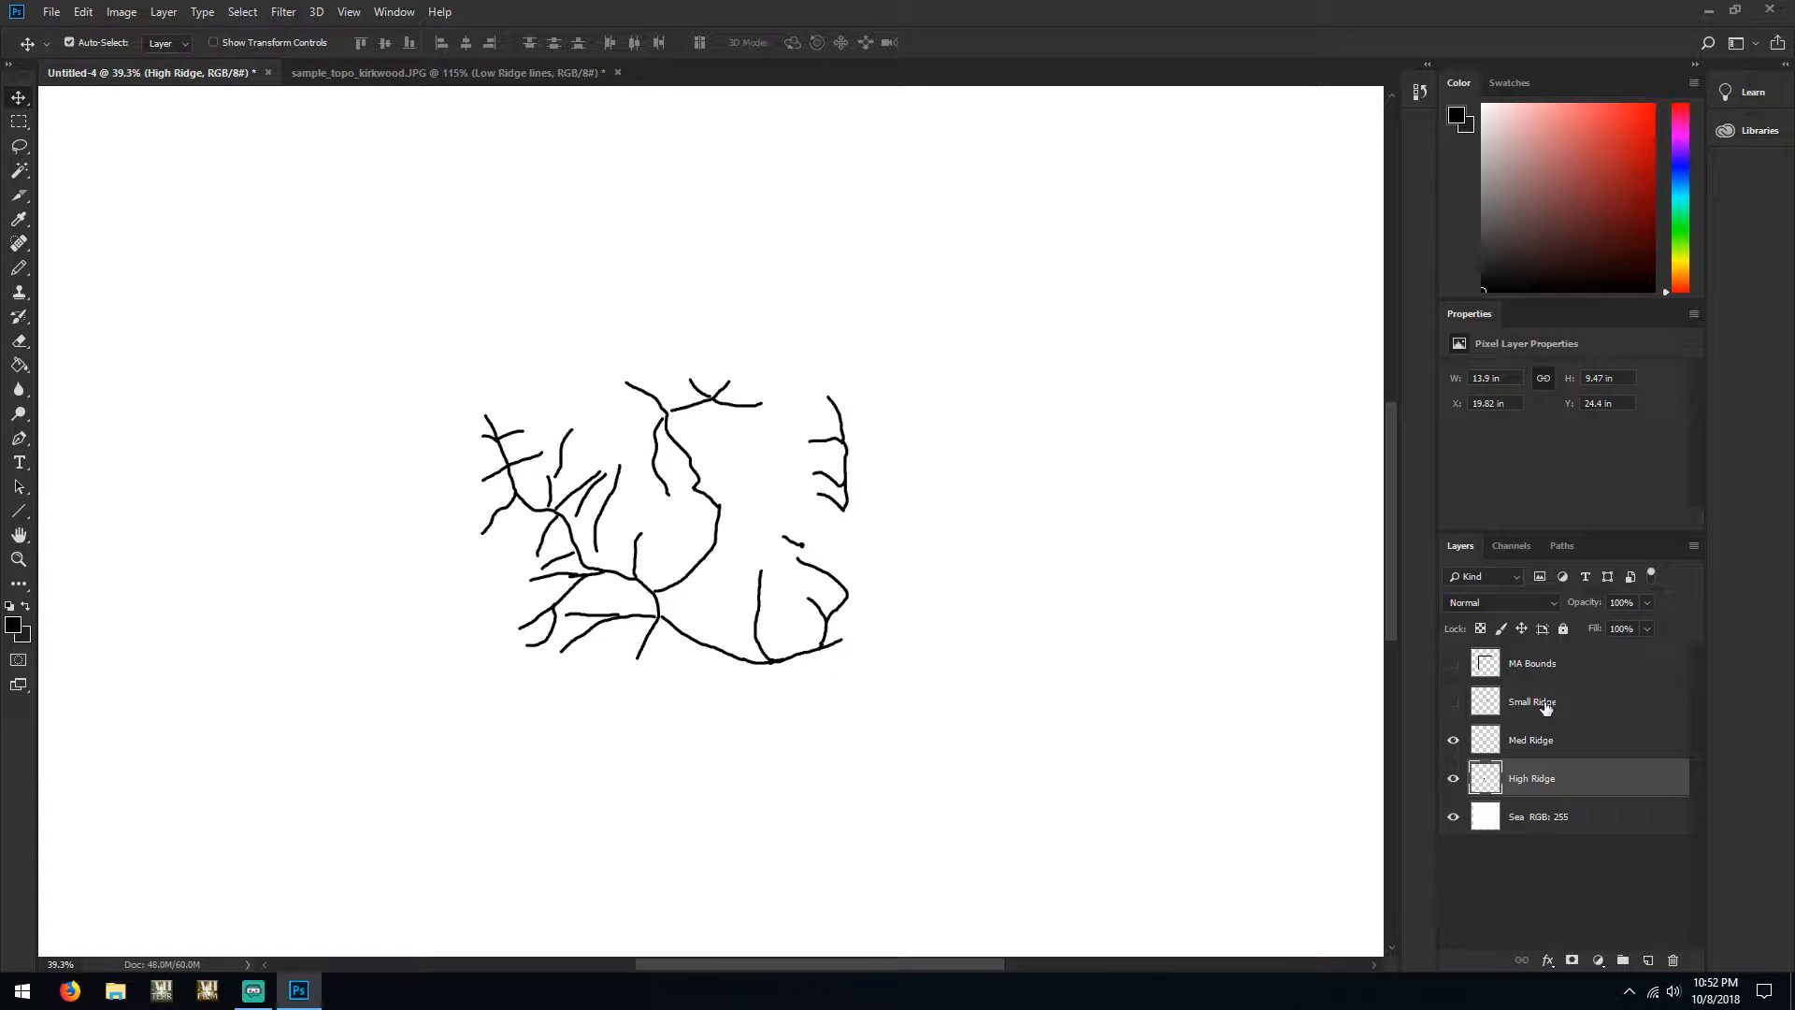
# Show the Small Ridge layer and move its lines to about X 19.84 in, Y 23.04 in, among the other ridges
pyautogui.click(1453, 703)
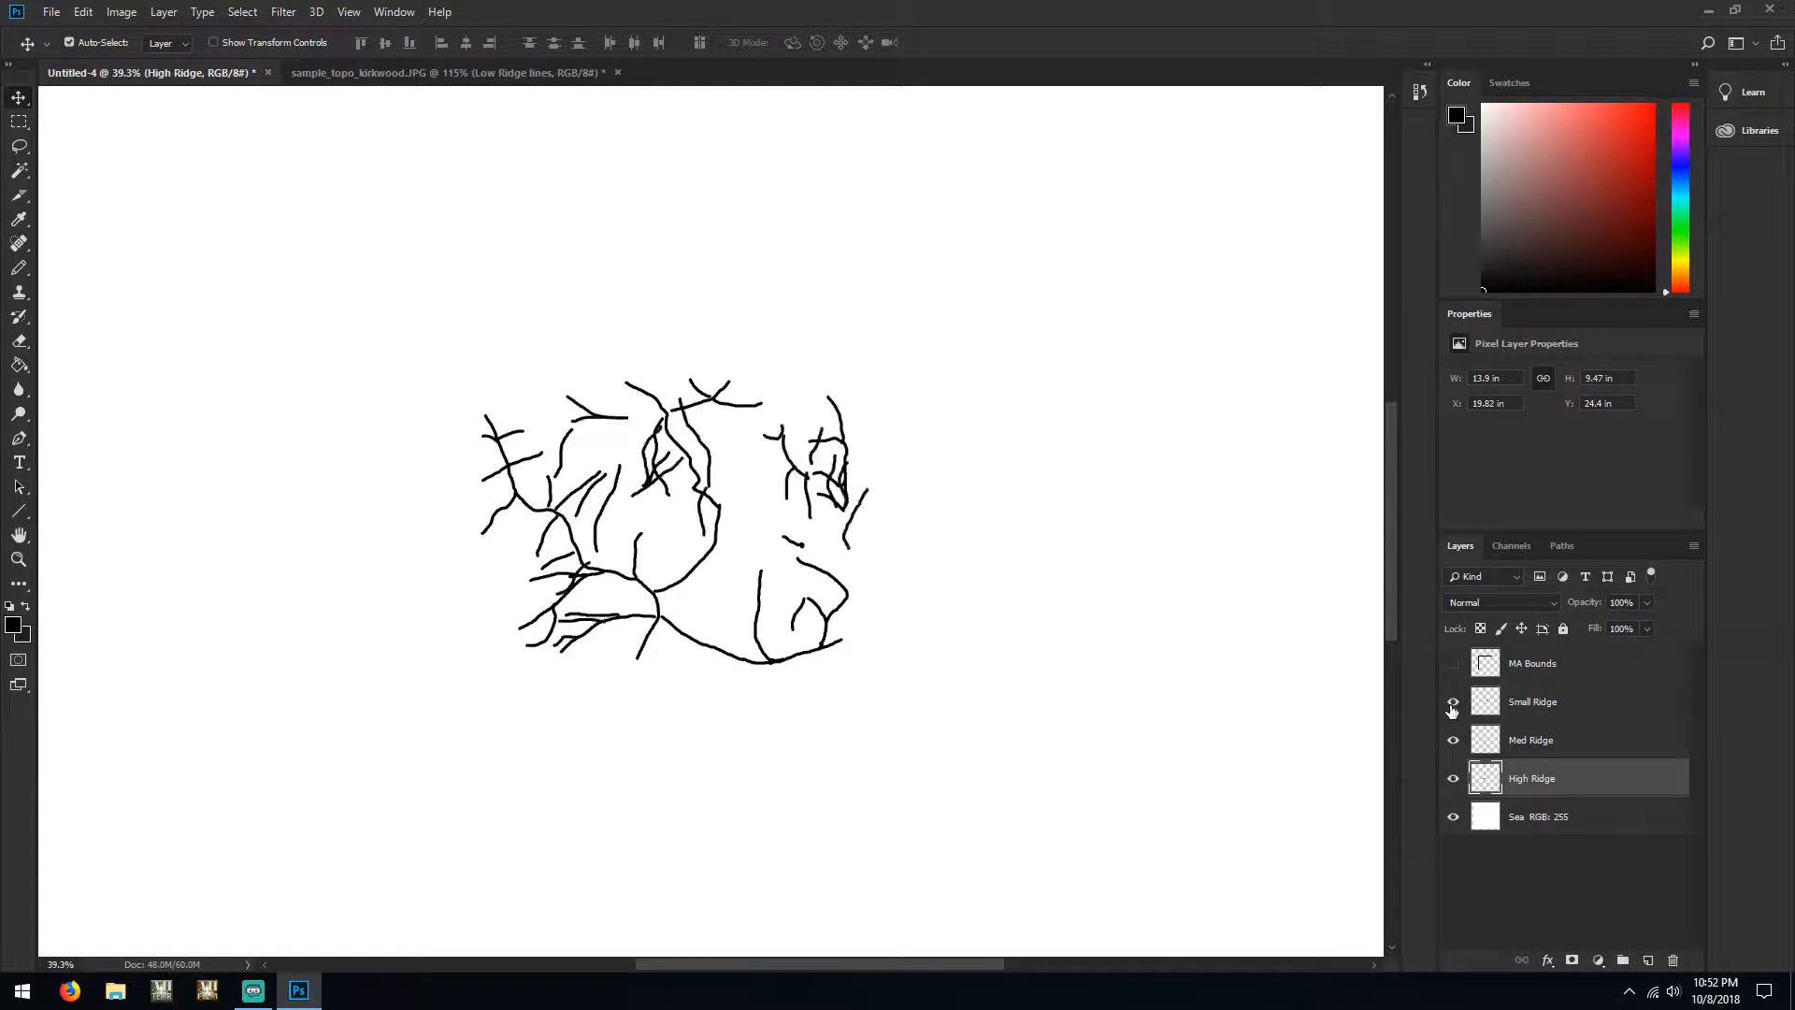
pyautogui.click(1568, 713)
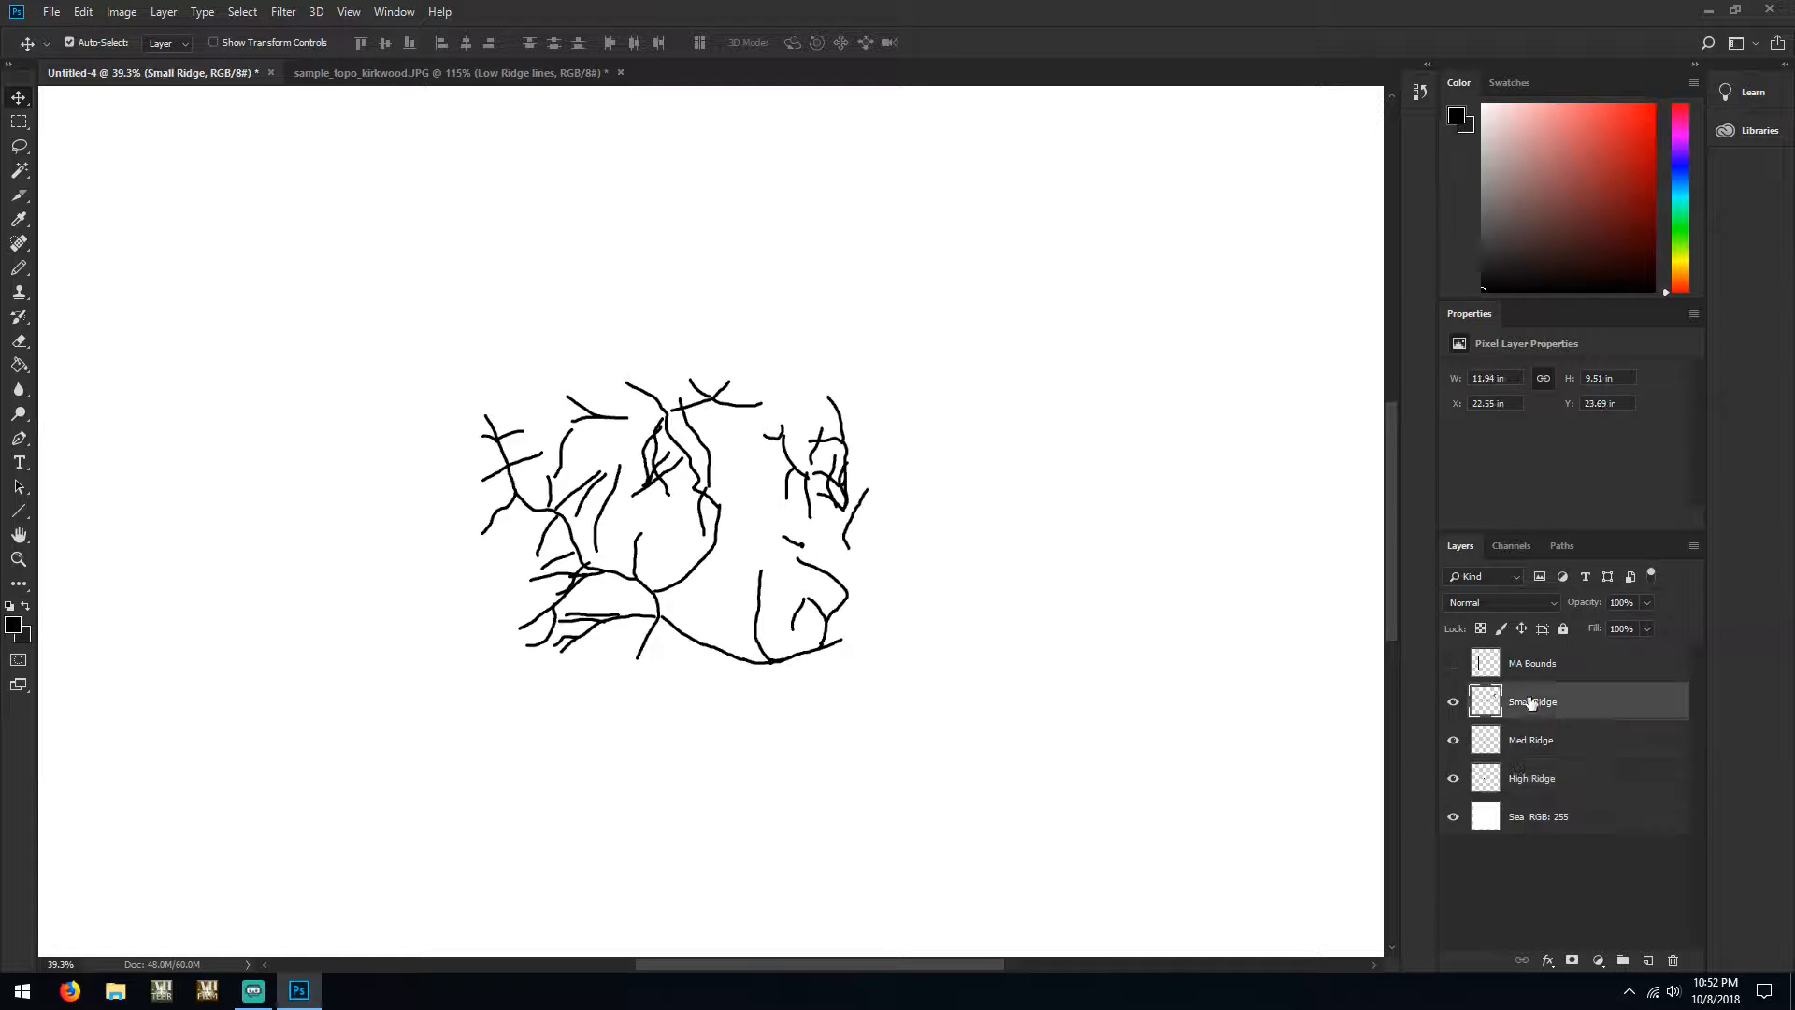
pyautogui.click(1453, 703)
pyautogui.click(1452, 703)
pyautogui.moveTo(598, 421); pyautogui.dragTo(531, 403)
pyautogui.click(280, 12)
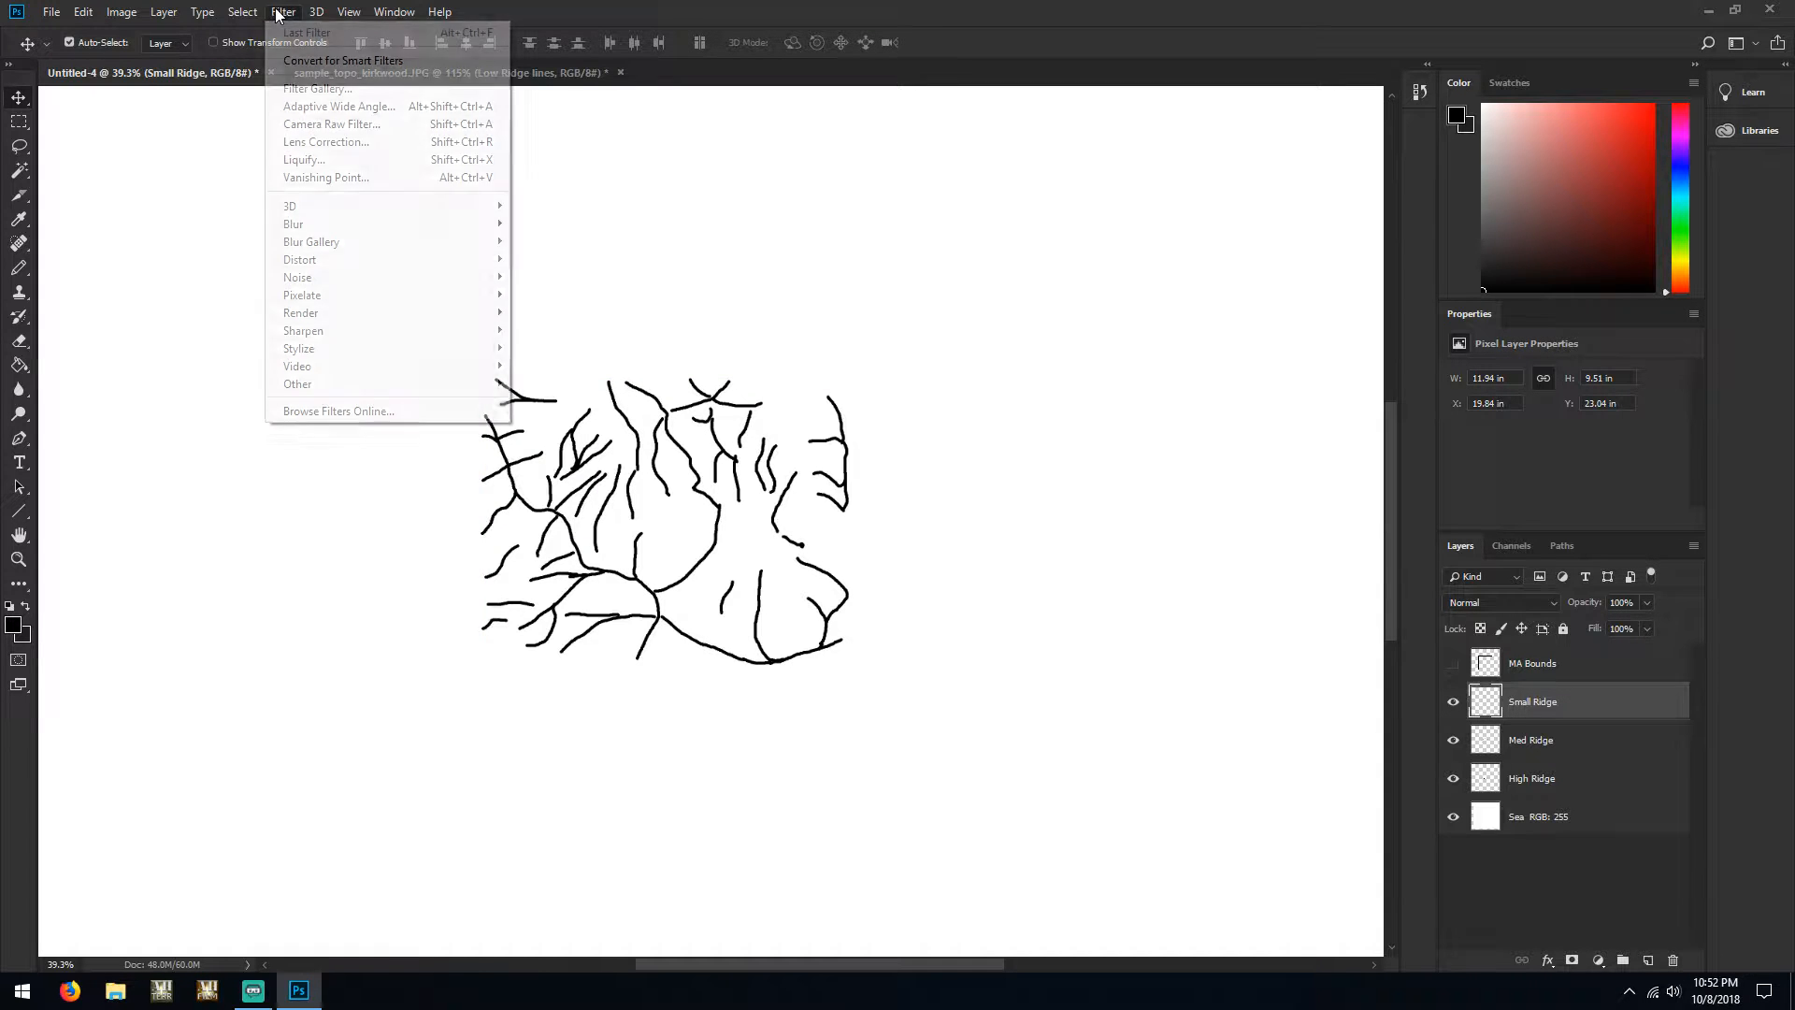
pyautogui.moveTo(319, 12)
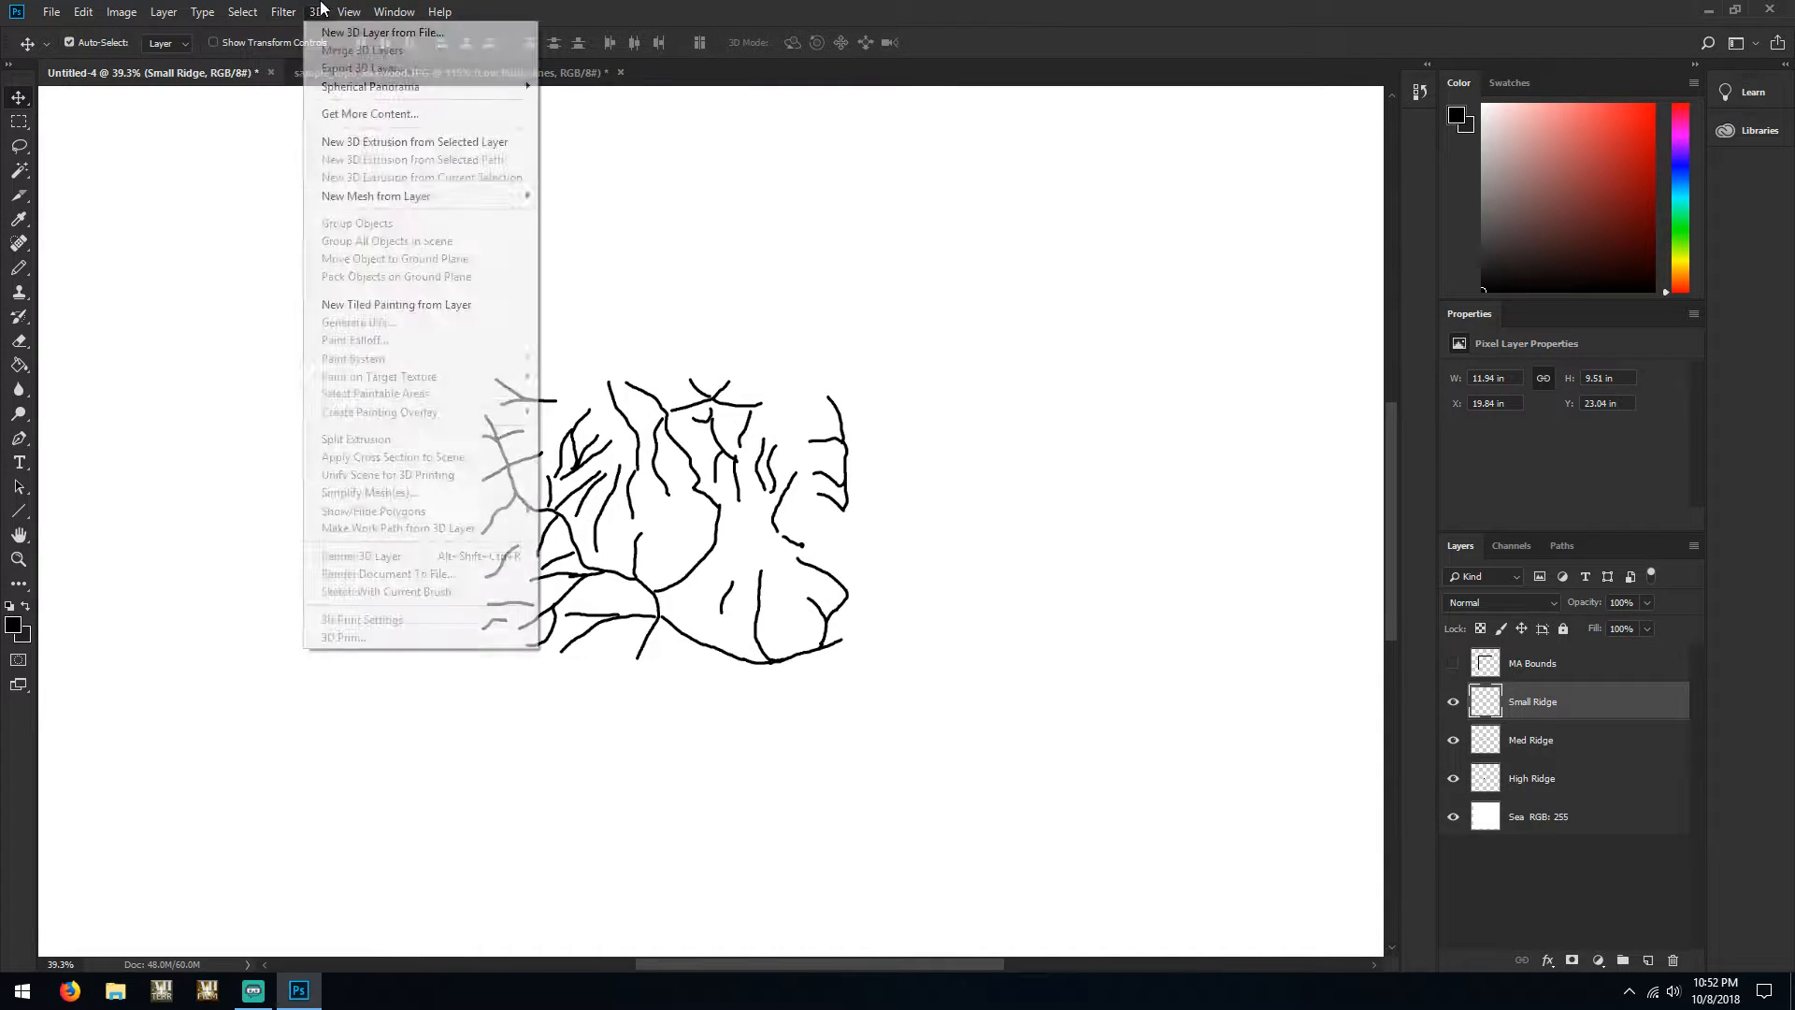
pyautogui.click(393, 387)
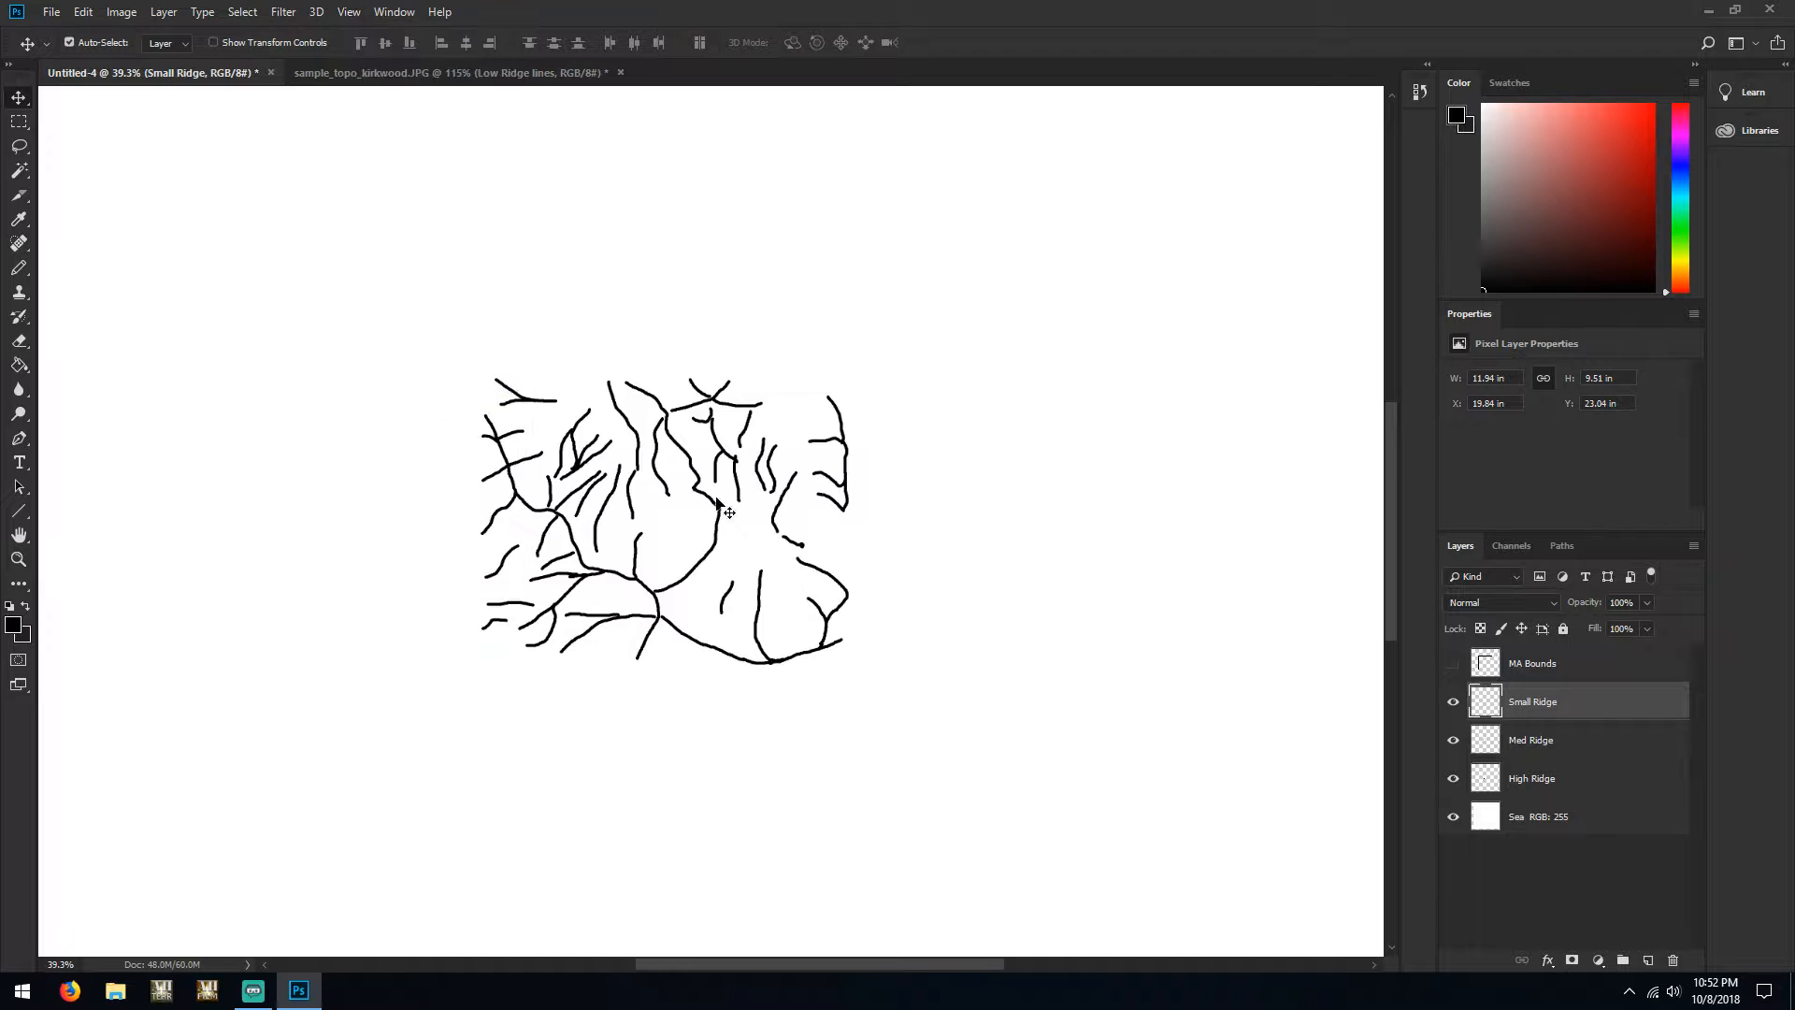
# Try moving the Small Ridge lines to about X 20.44 in, Y 22.97 in
pyautogui.click(524, 402)
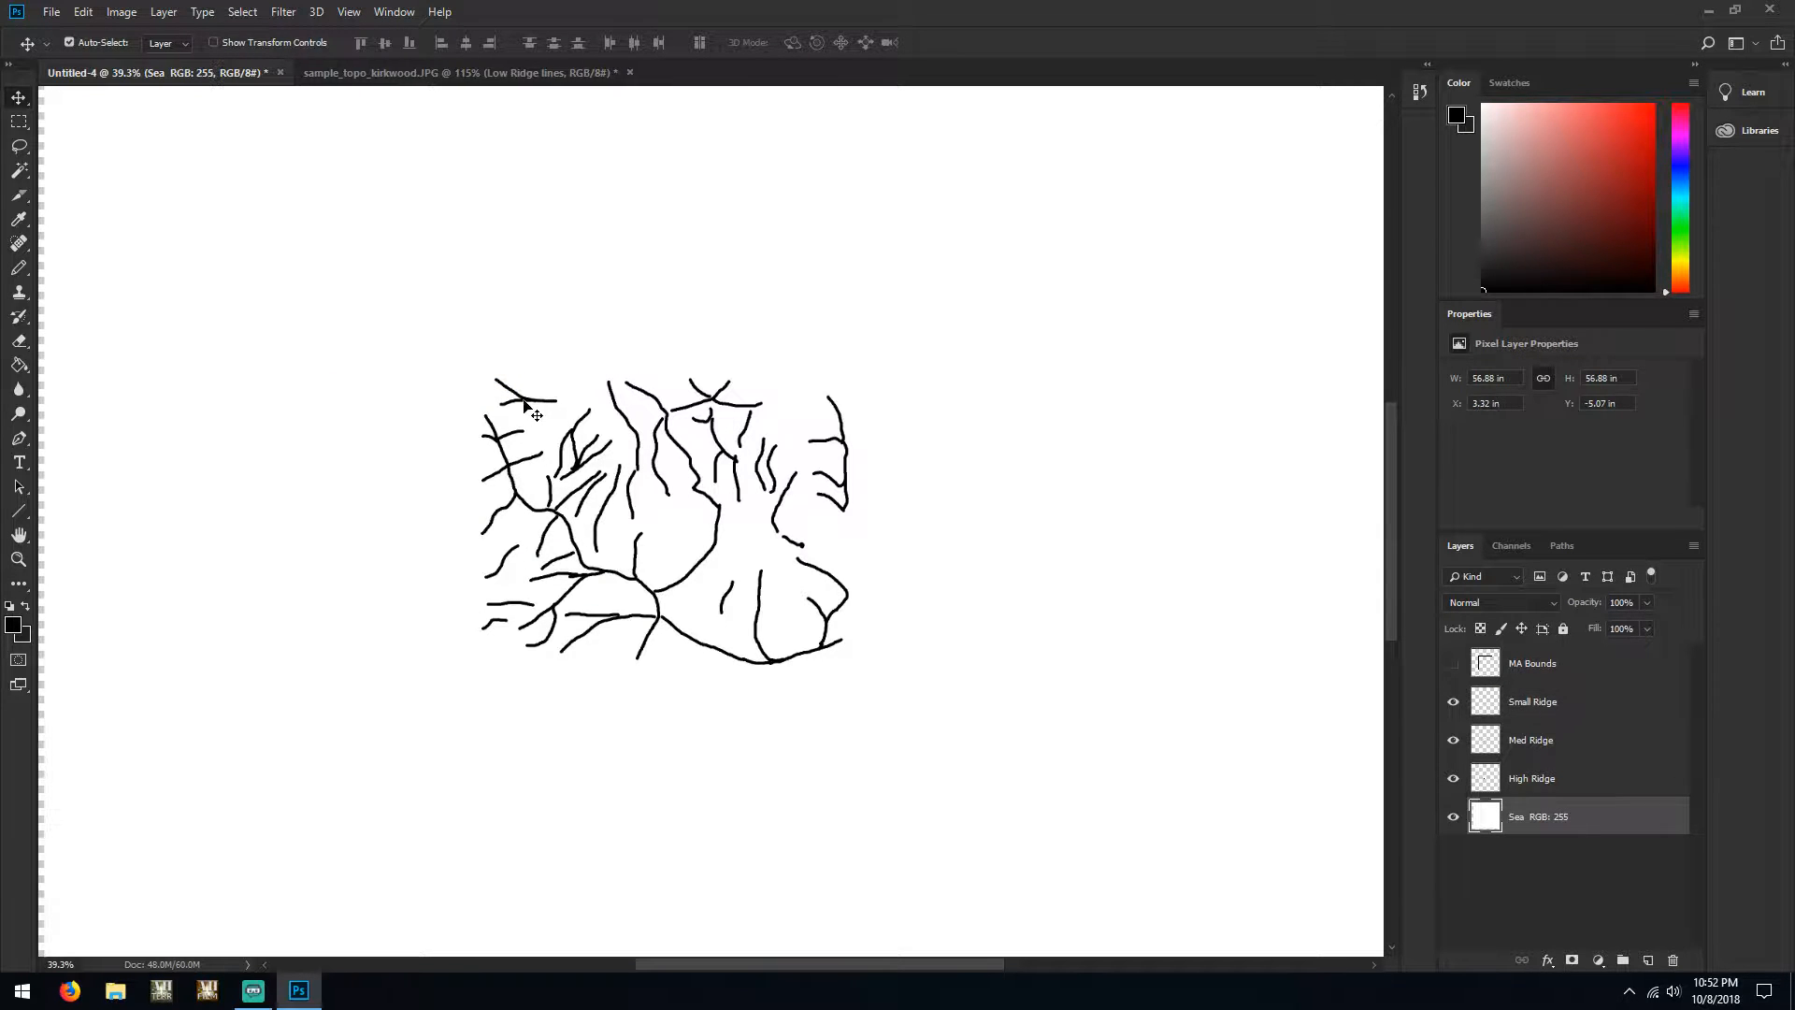
pyautogui.moveTo(524, 402); pyautogui.dragTo(539, 404)
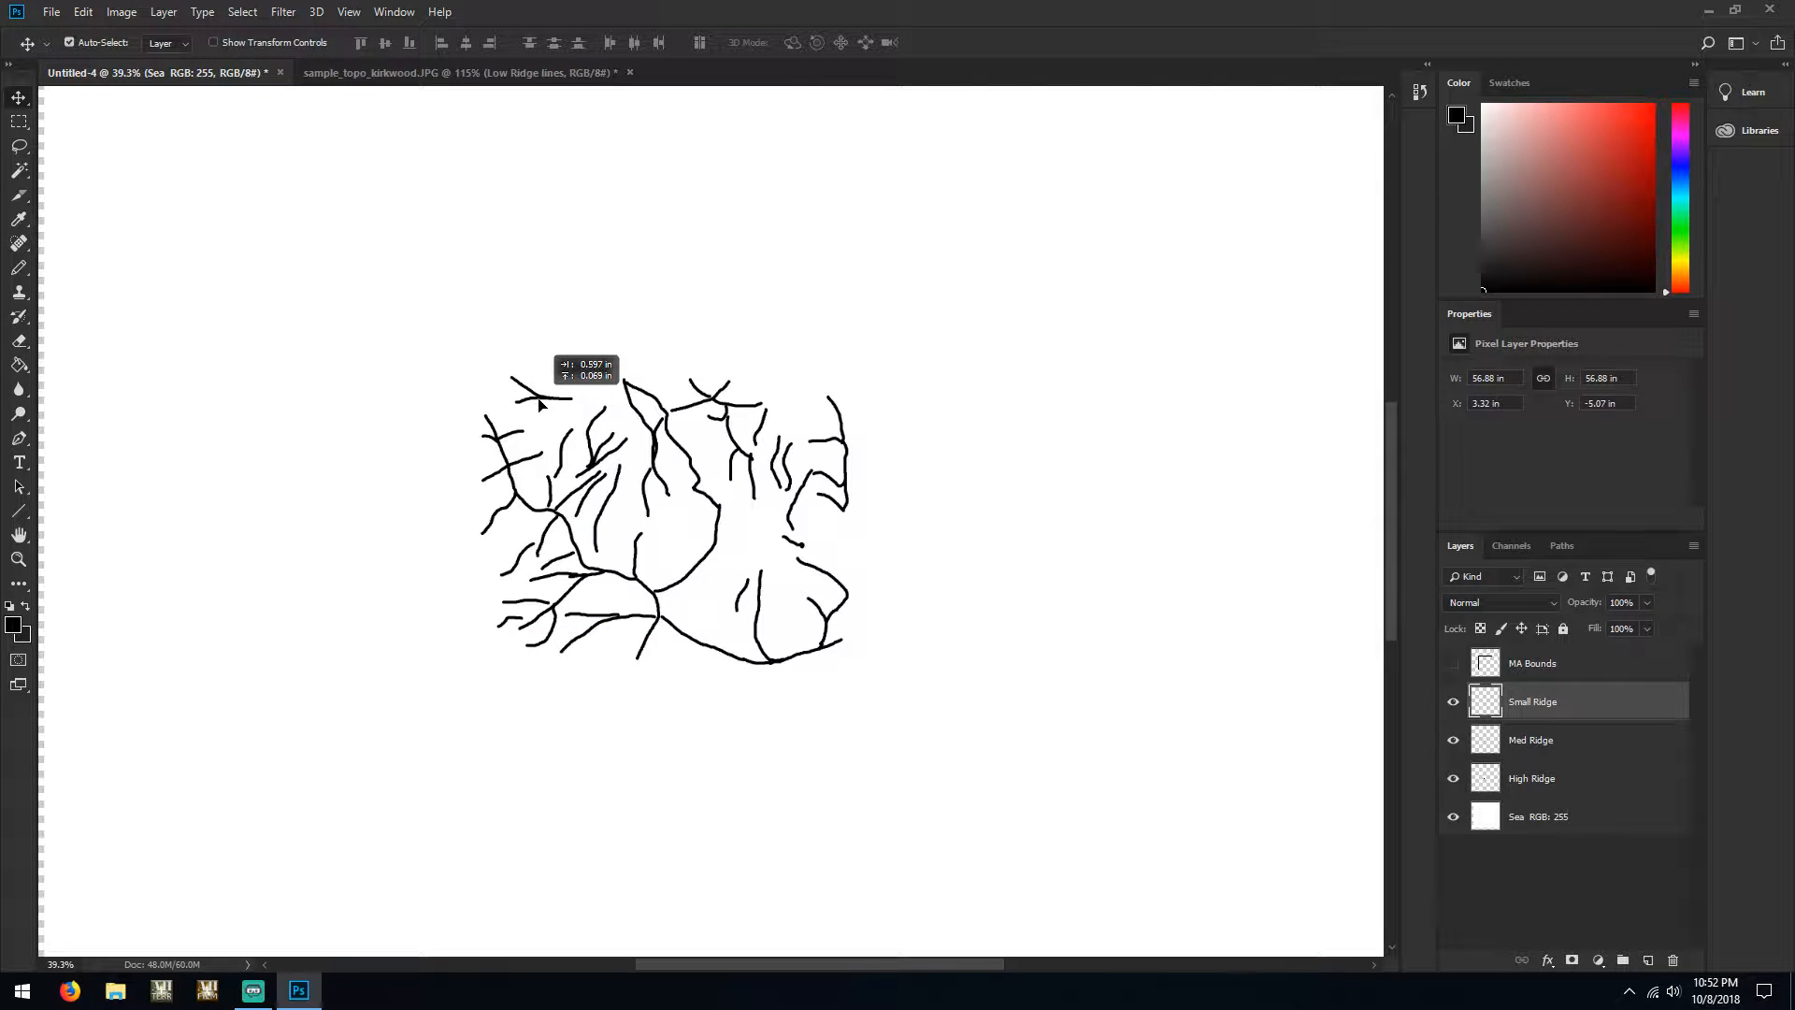
pyautogui.moveTo(539, 404); pyautogui.dragTo(539, 404)
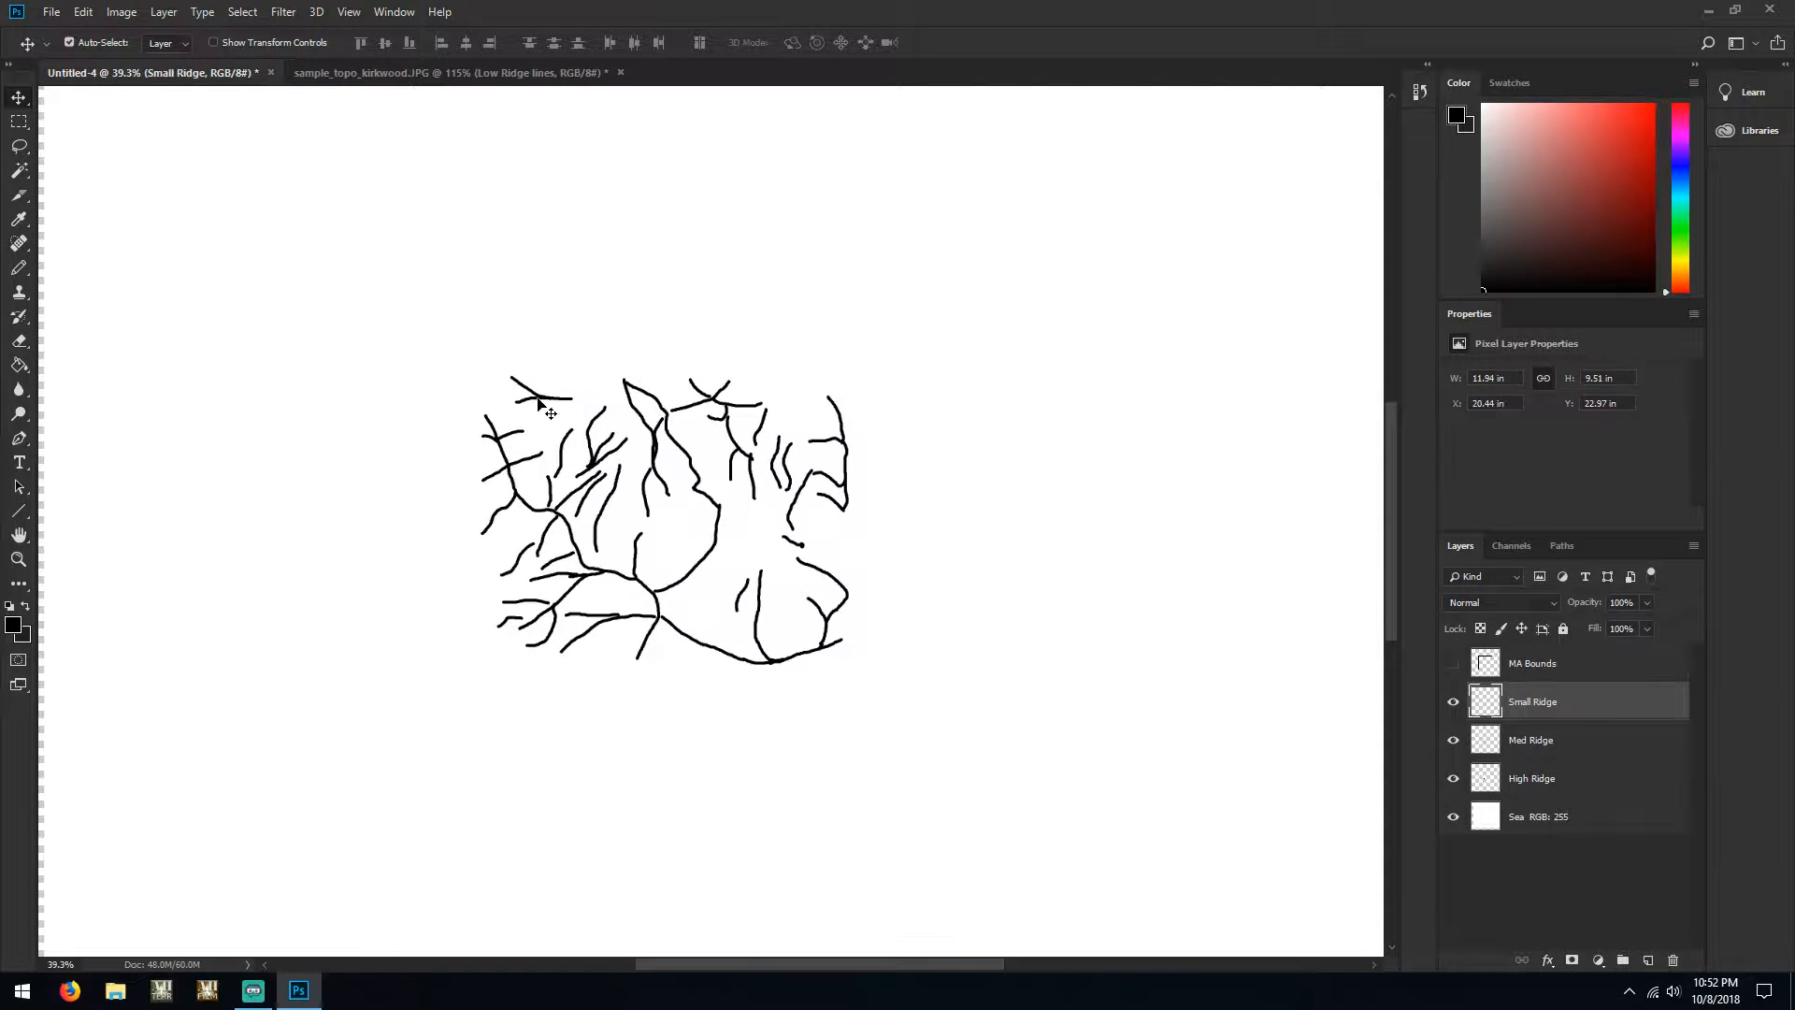
# In sample_topo_kirkwood, toggle the Low Ridge lines layer to examine how they sit against the medium and high ridges
pyautogui.click(357, 72)
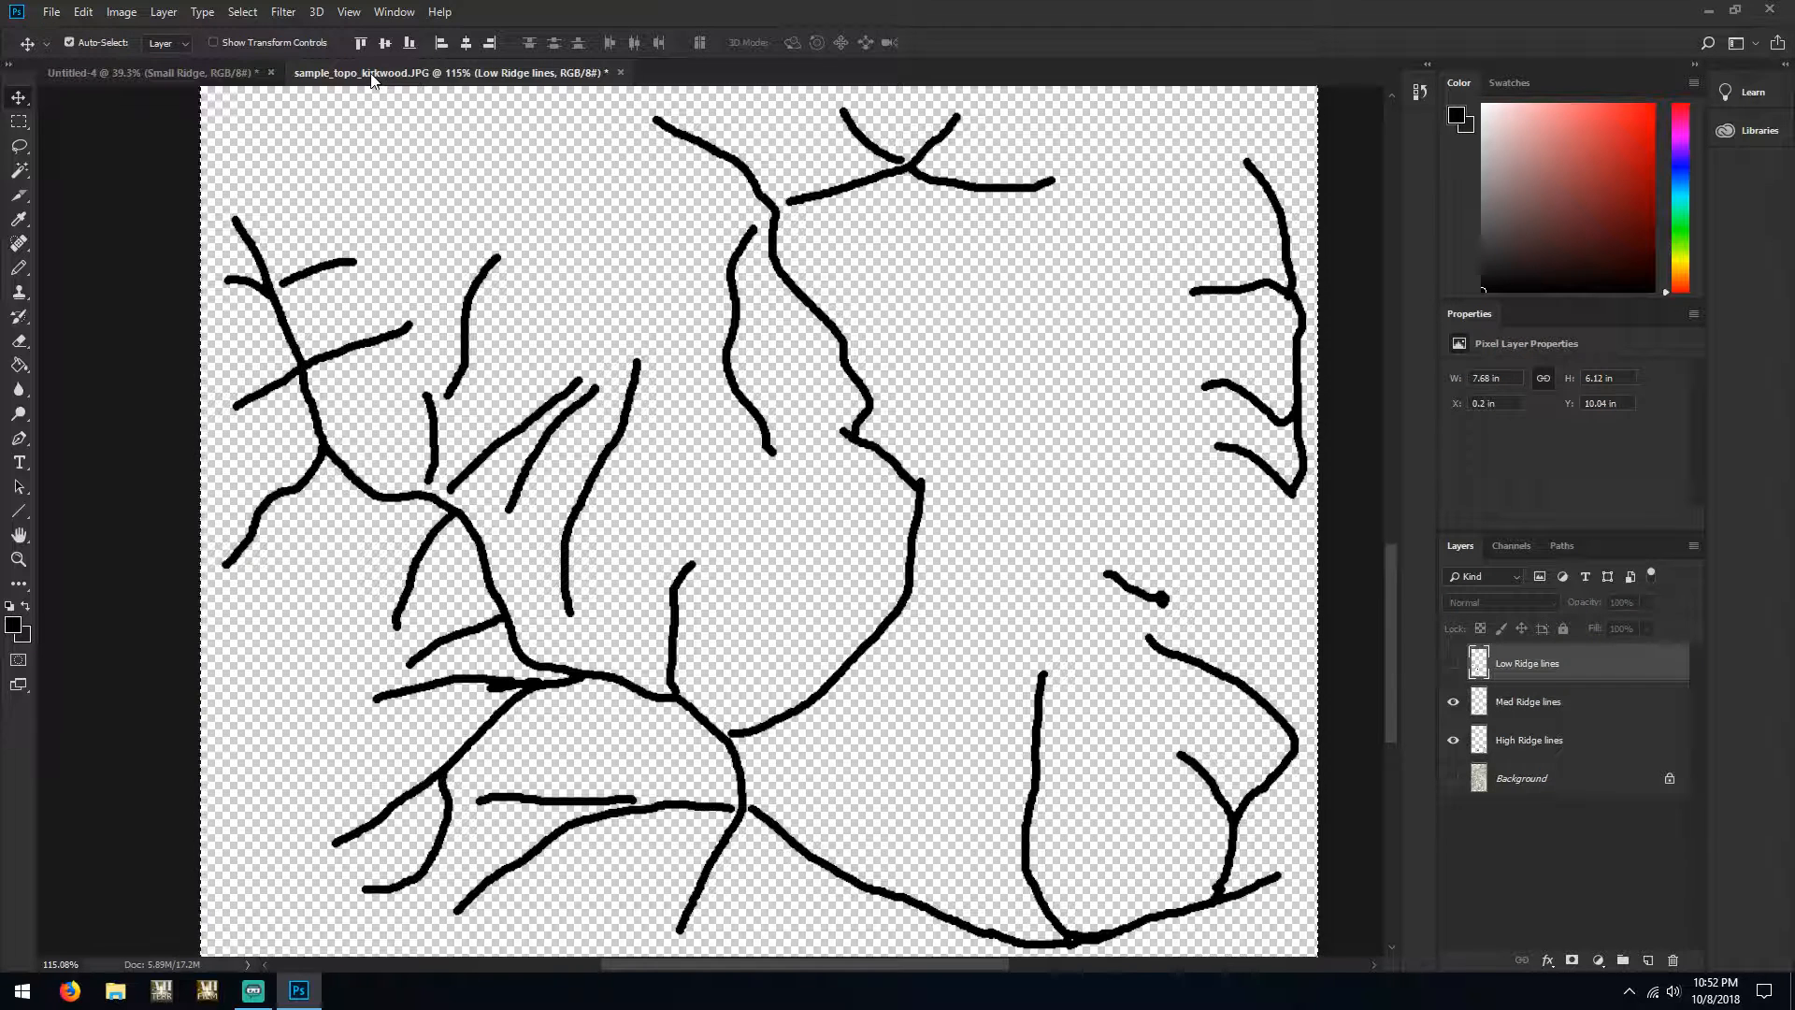
pyautogui.click(1455, 662)
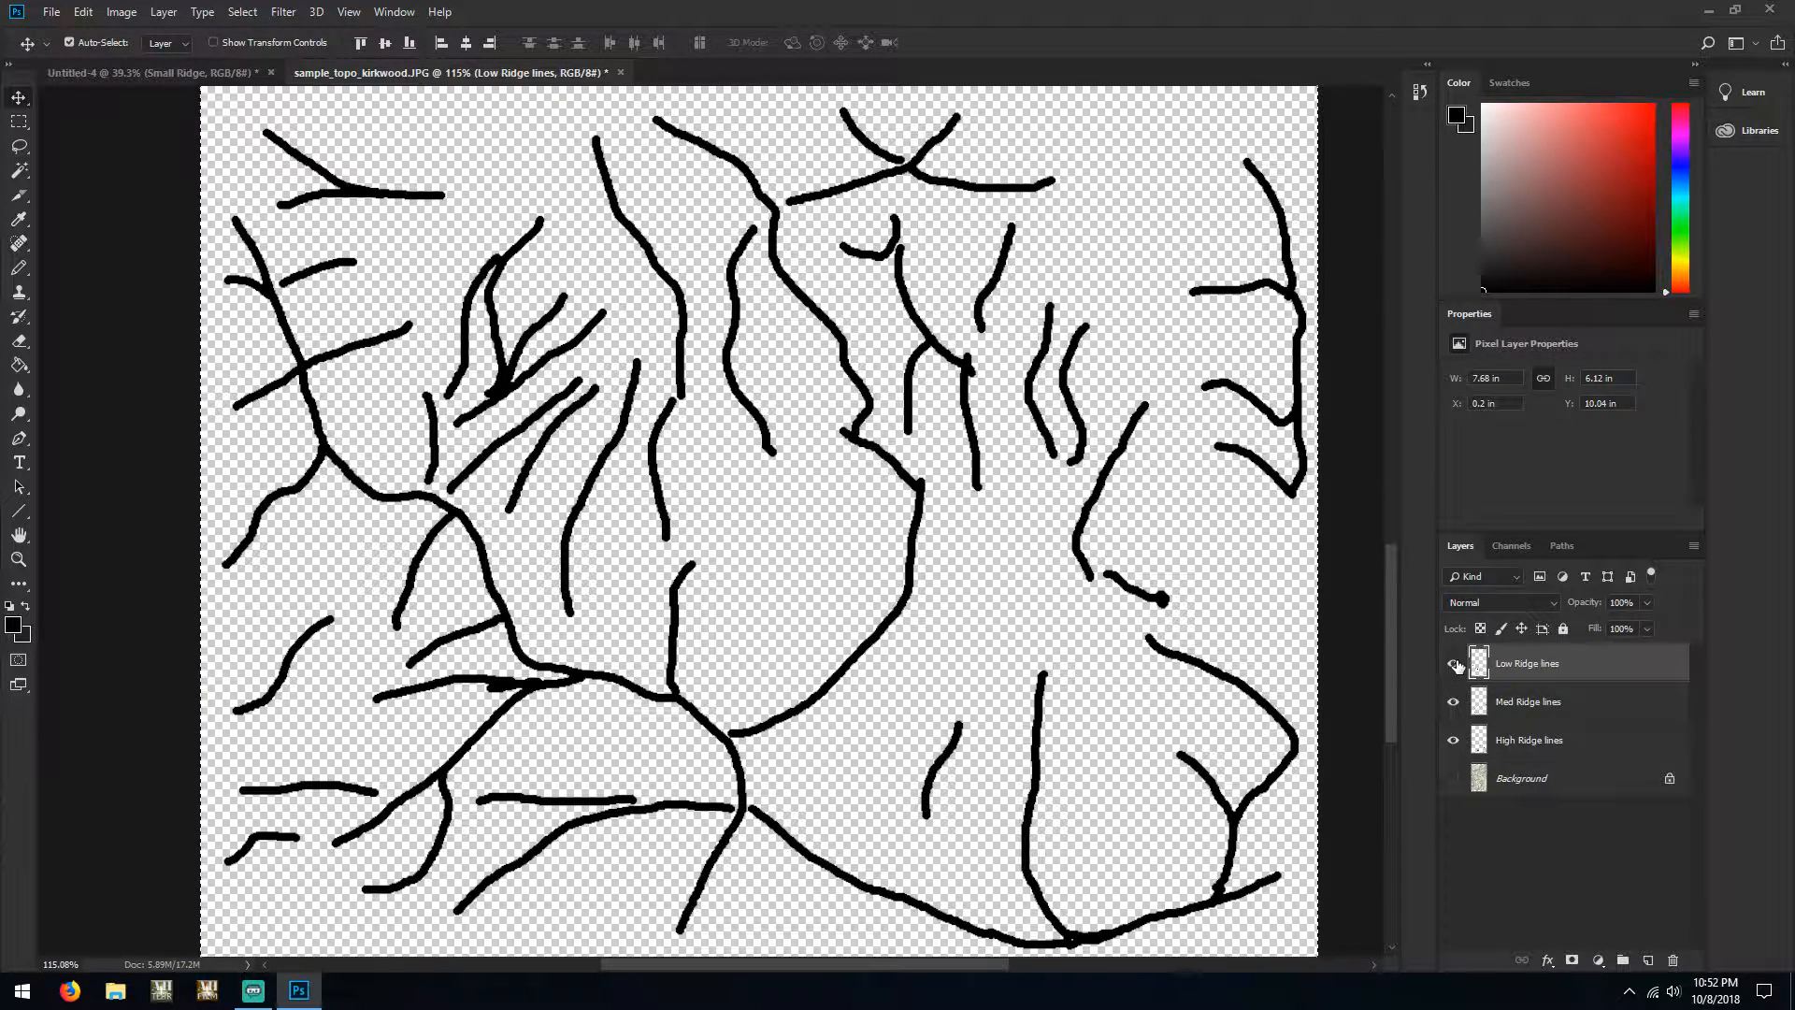
pyautogui.click(1455, 662)
pyautogui.click(1454, 663)
pyautogui.click(1454, 665)
pyautogui.click(1453, 665)
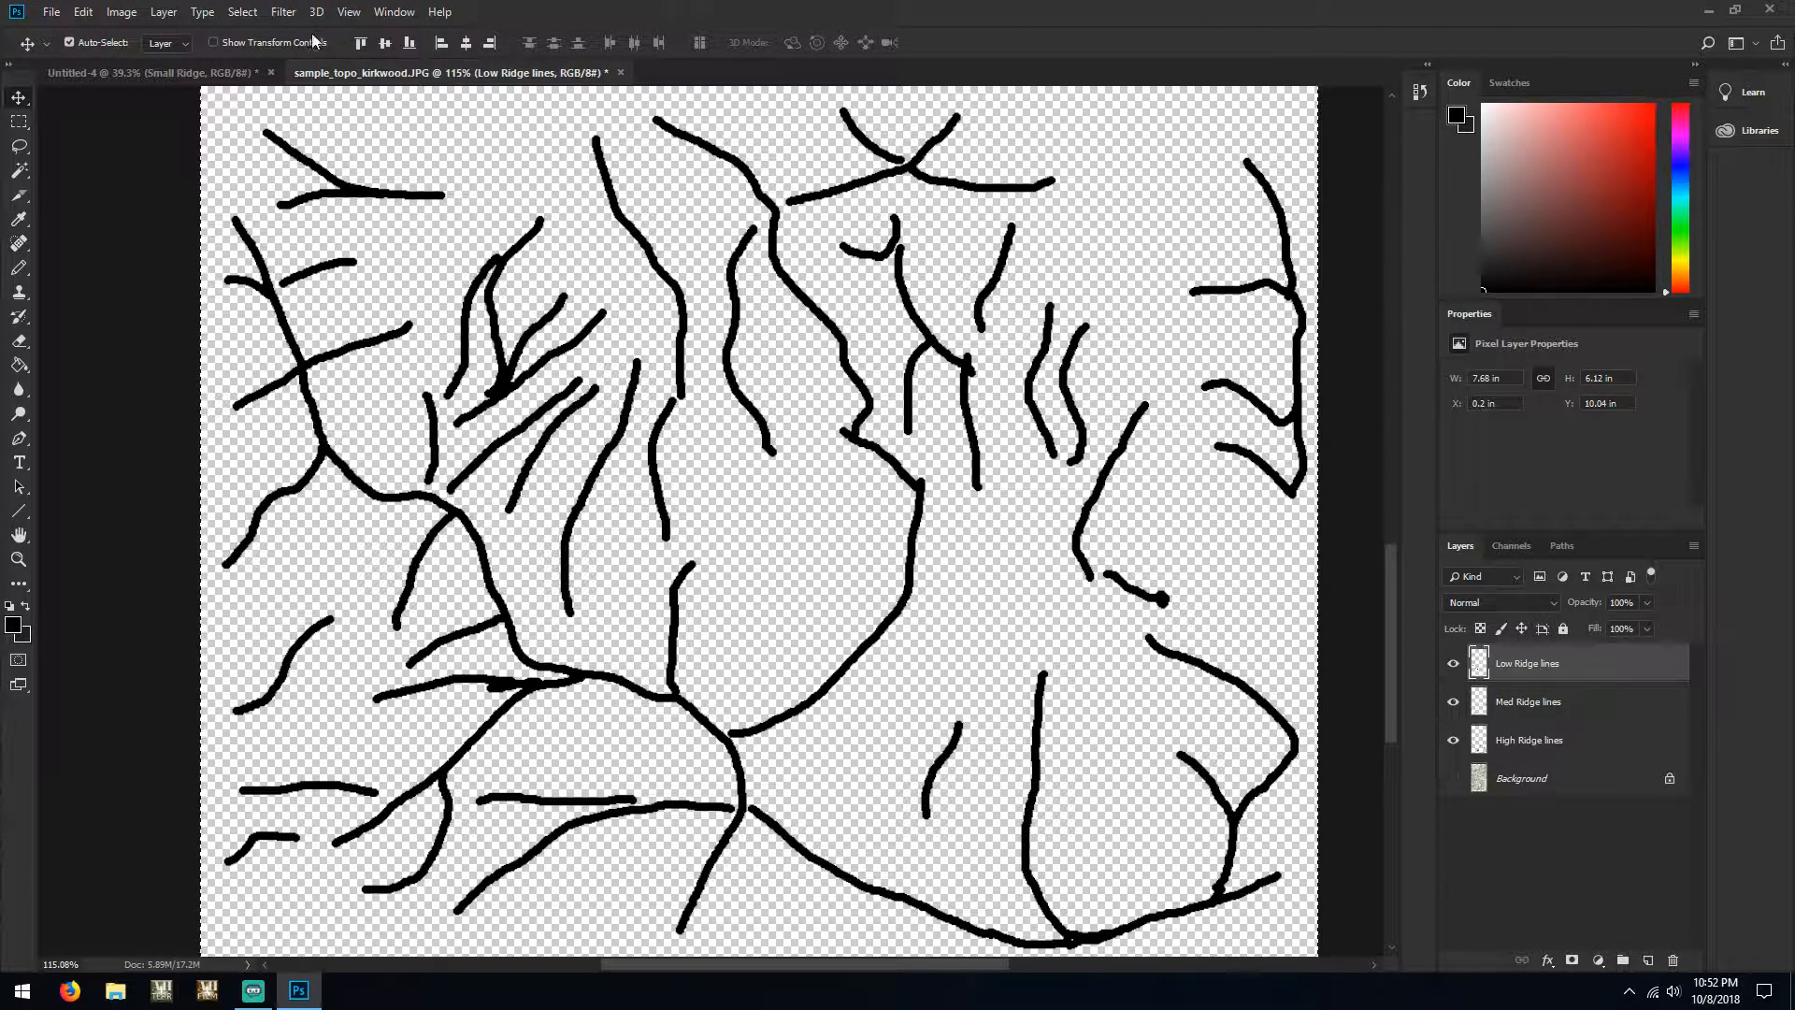
# In Untitled-4, move the Small Ridge lines to about X 19.94 in, Y 23.25 in to match the Kirkwood alignment
pyautogui.click(221, 71)
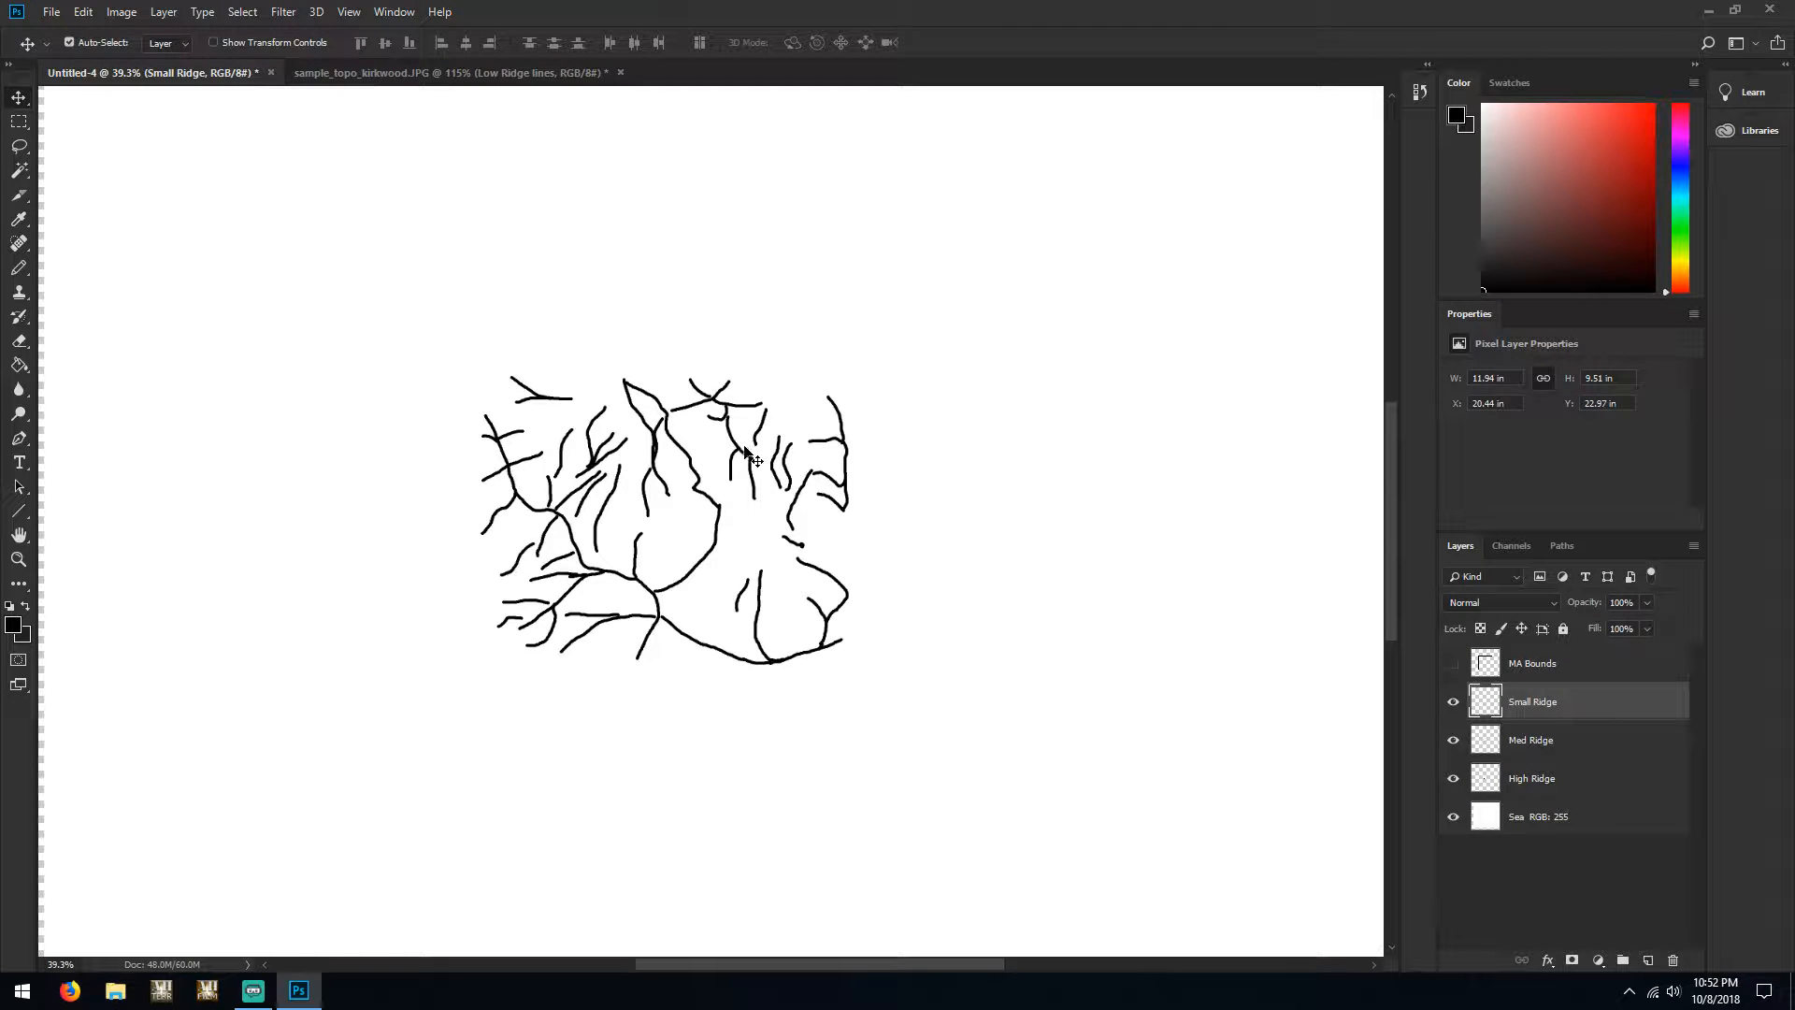
pyautogui.moveTo(536, 402)
pyautogui.mouseDown()
pyautogui.moveTo(512, 412)
pyautogui.moveTo(526, 427)
pyautogui.moveTo(526, 408)
pyautogui.mouseUp()
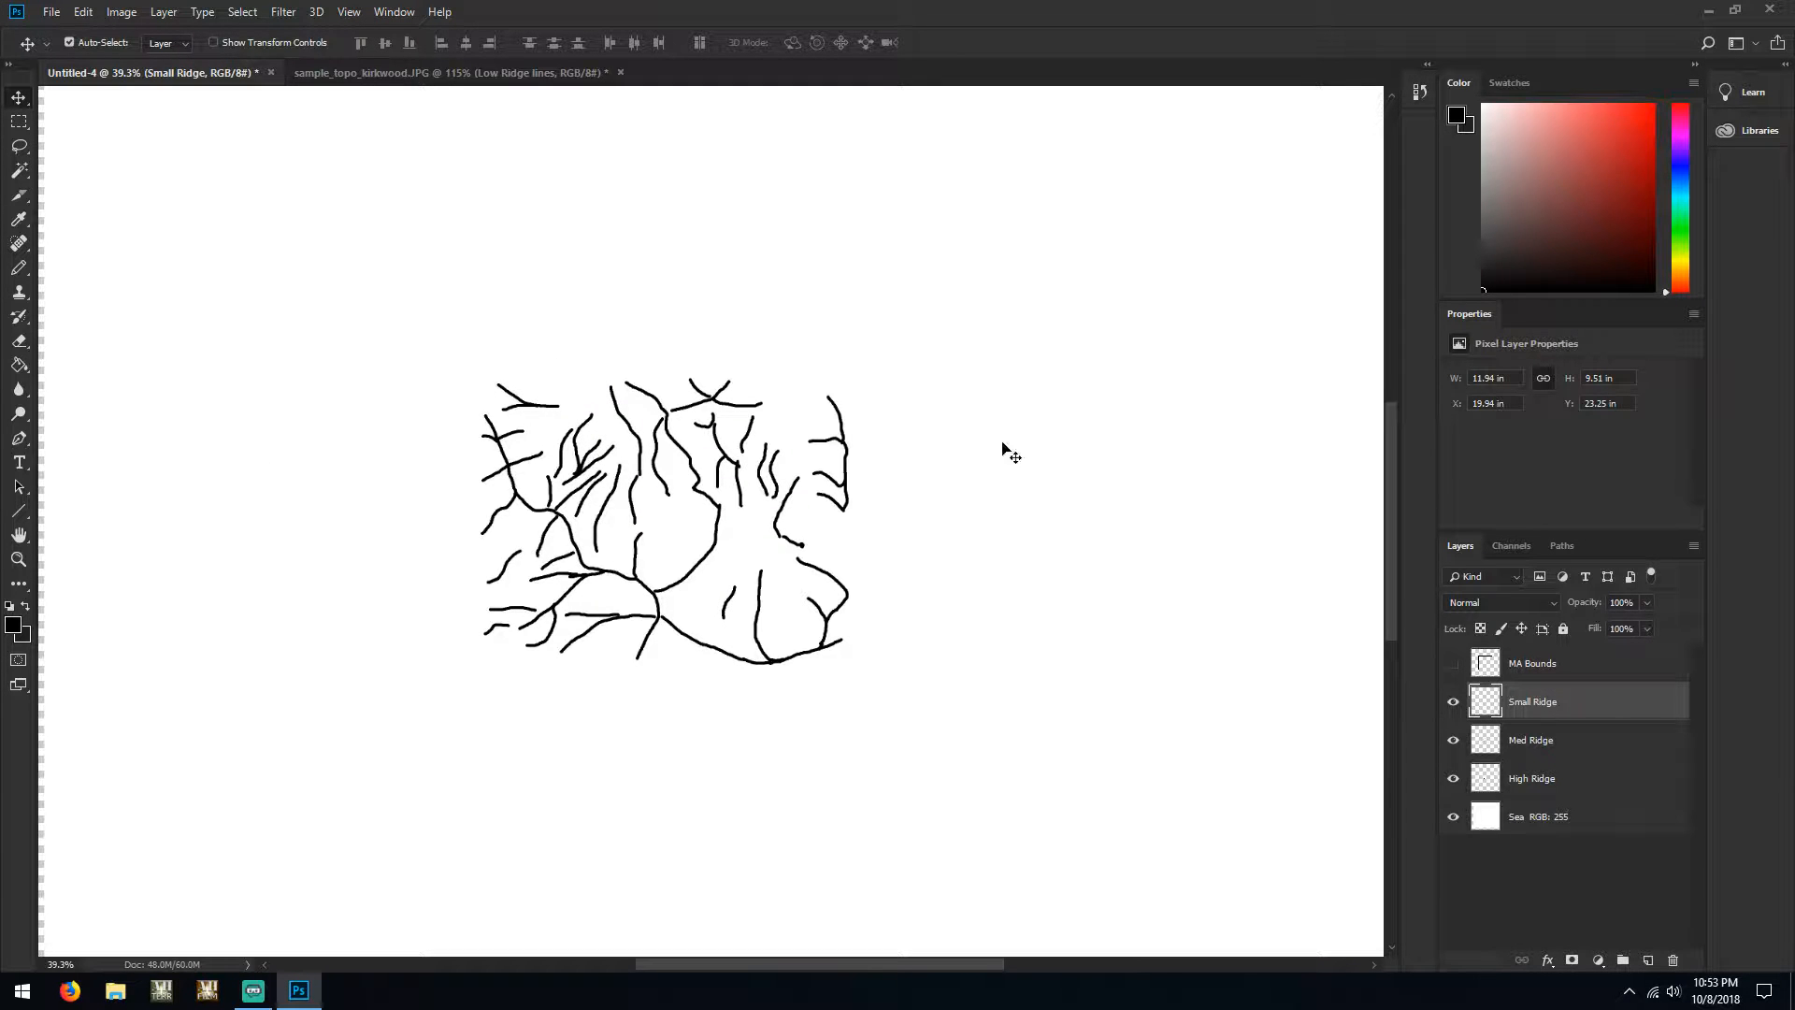
# Show the MA Bounds layer and reorder the ridge layers beneath it as High Ridge, Med Ridge, Small Ridge
pyautogui.click(1453, 663)
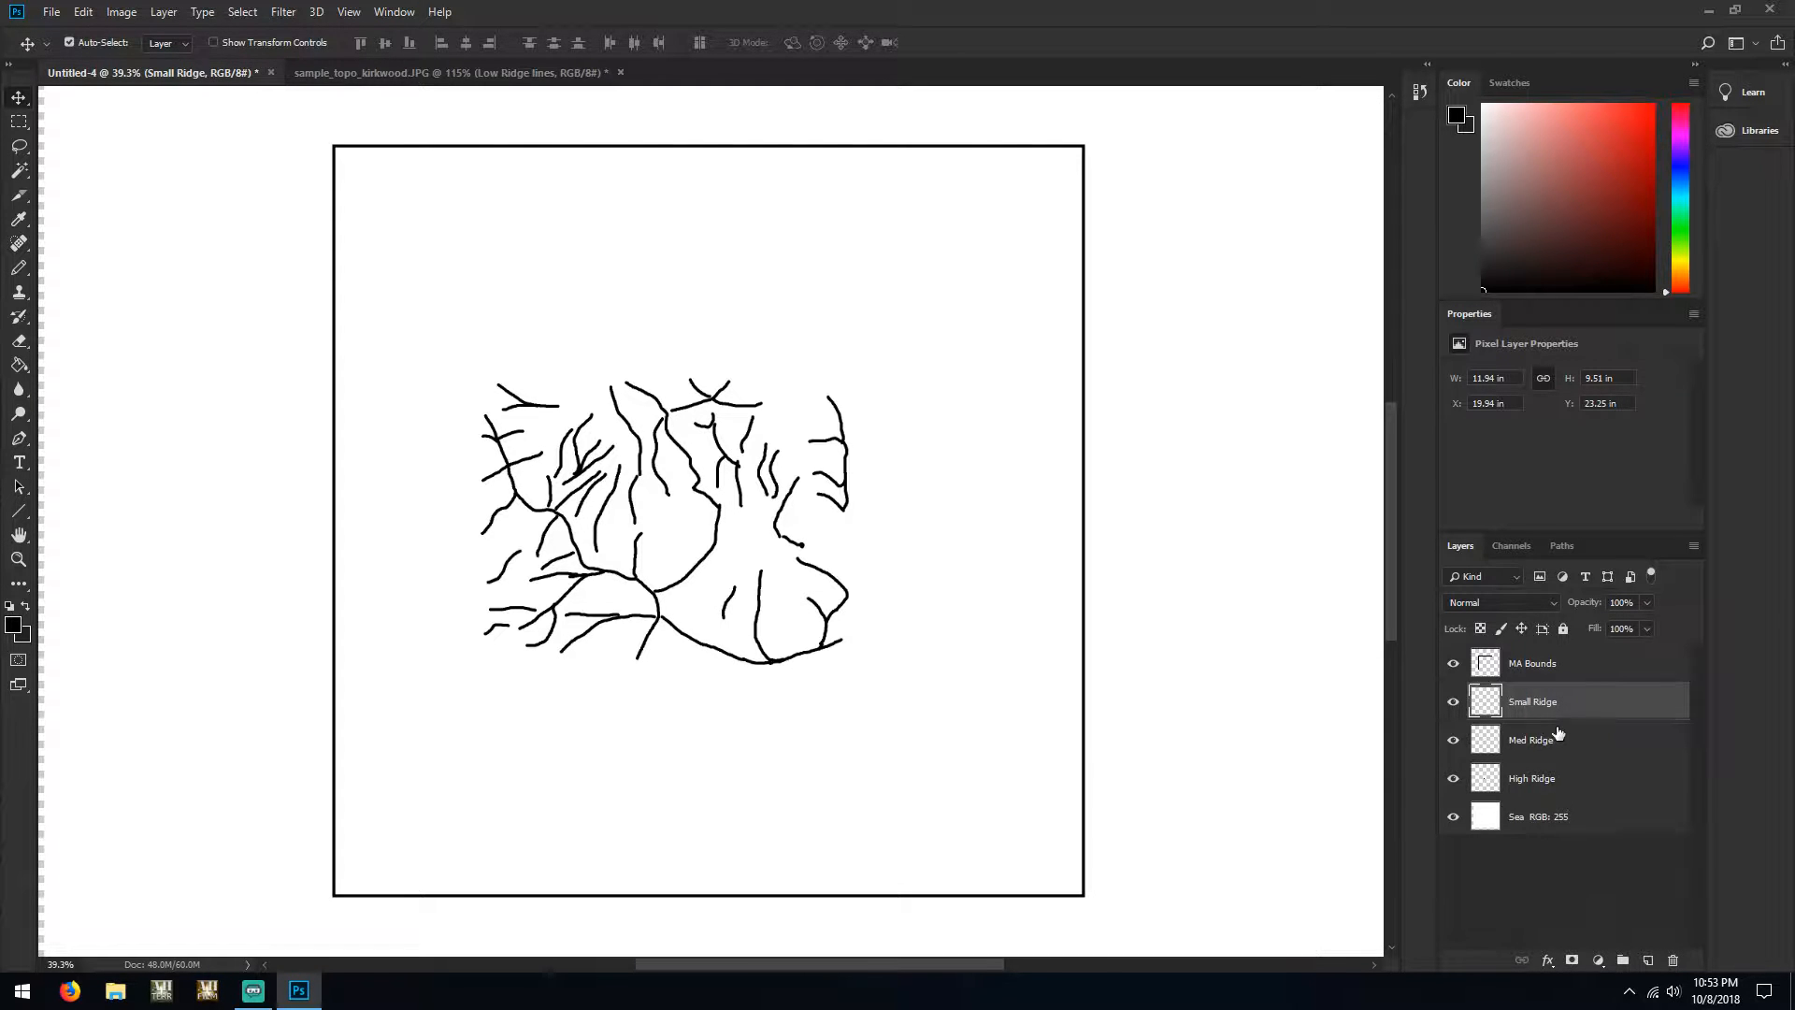
pyautogui.moveTo(1567, 709); pyautogui.dragTo(1555, 791)
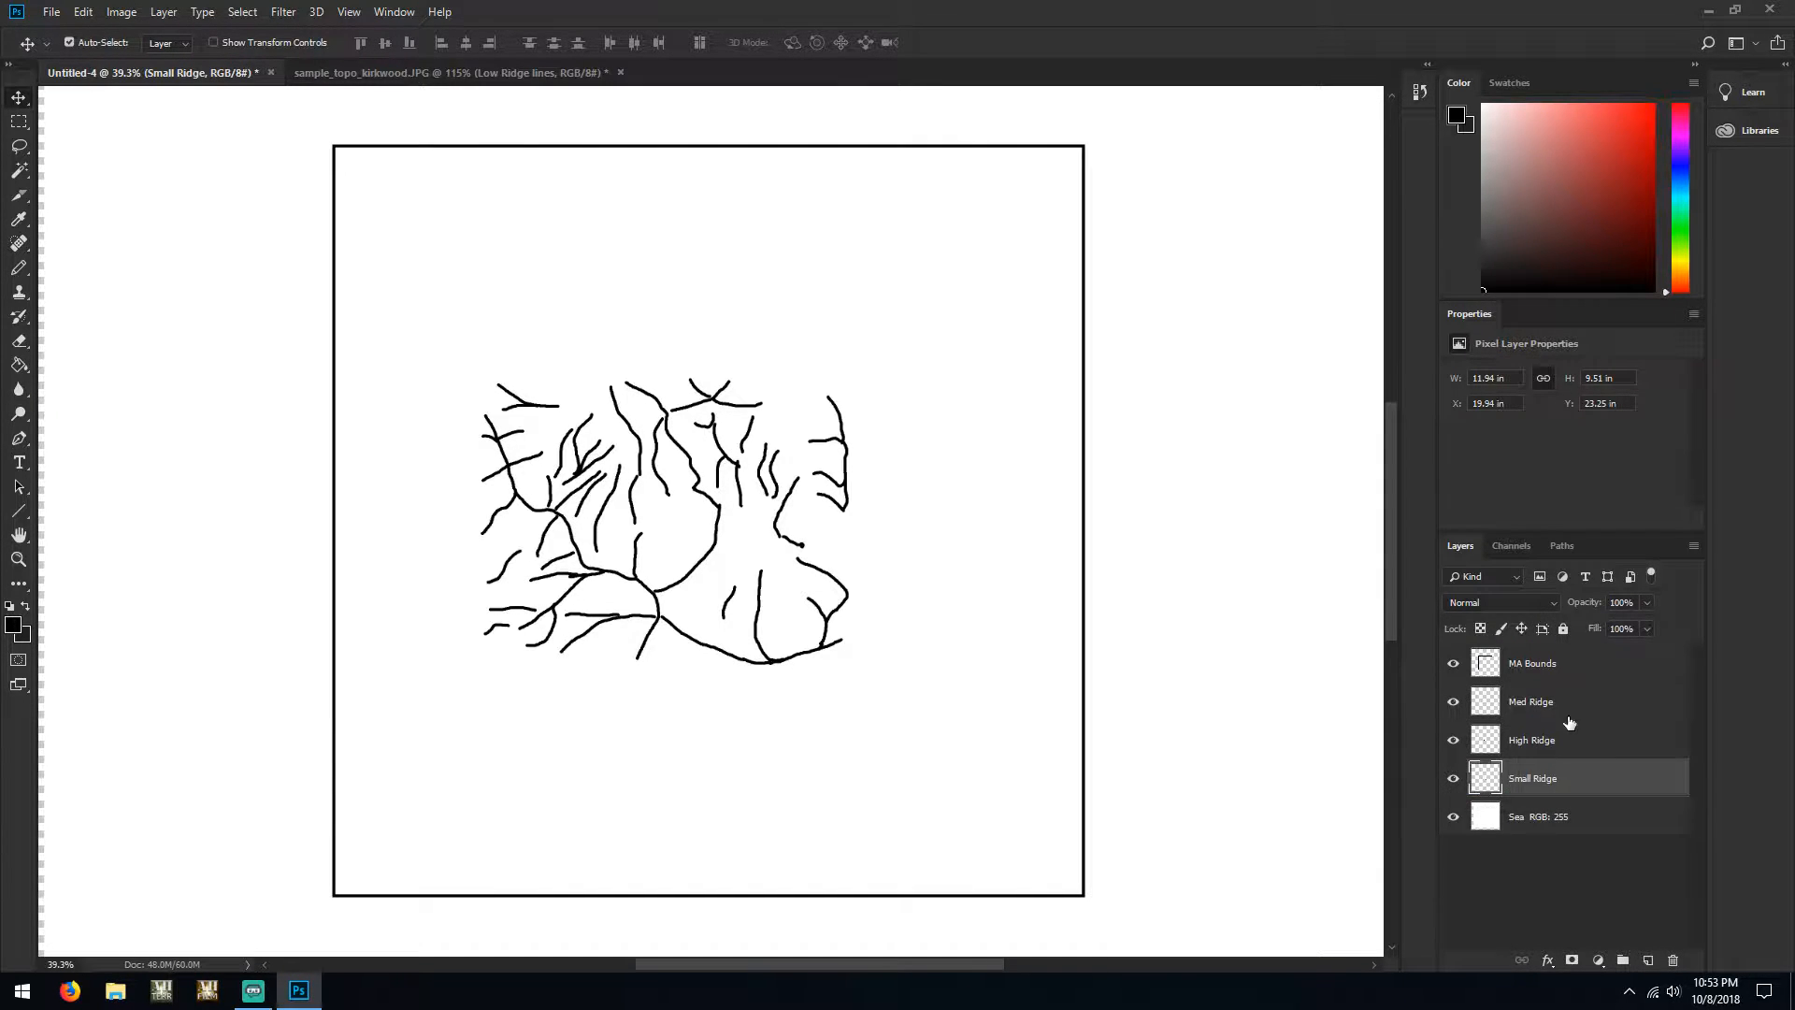
pyautogui.moveTo(1566, 709); pyautogui.dragTo(1571, 761)
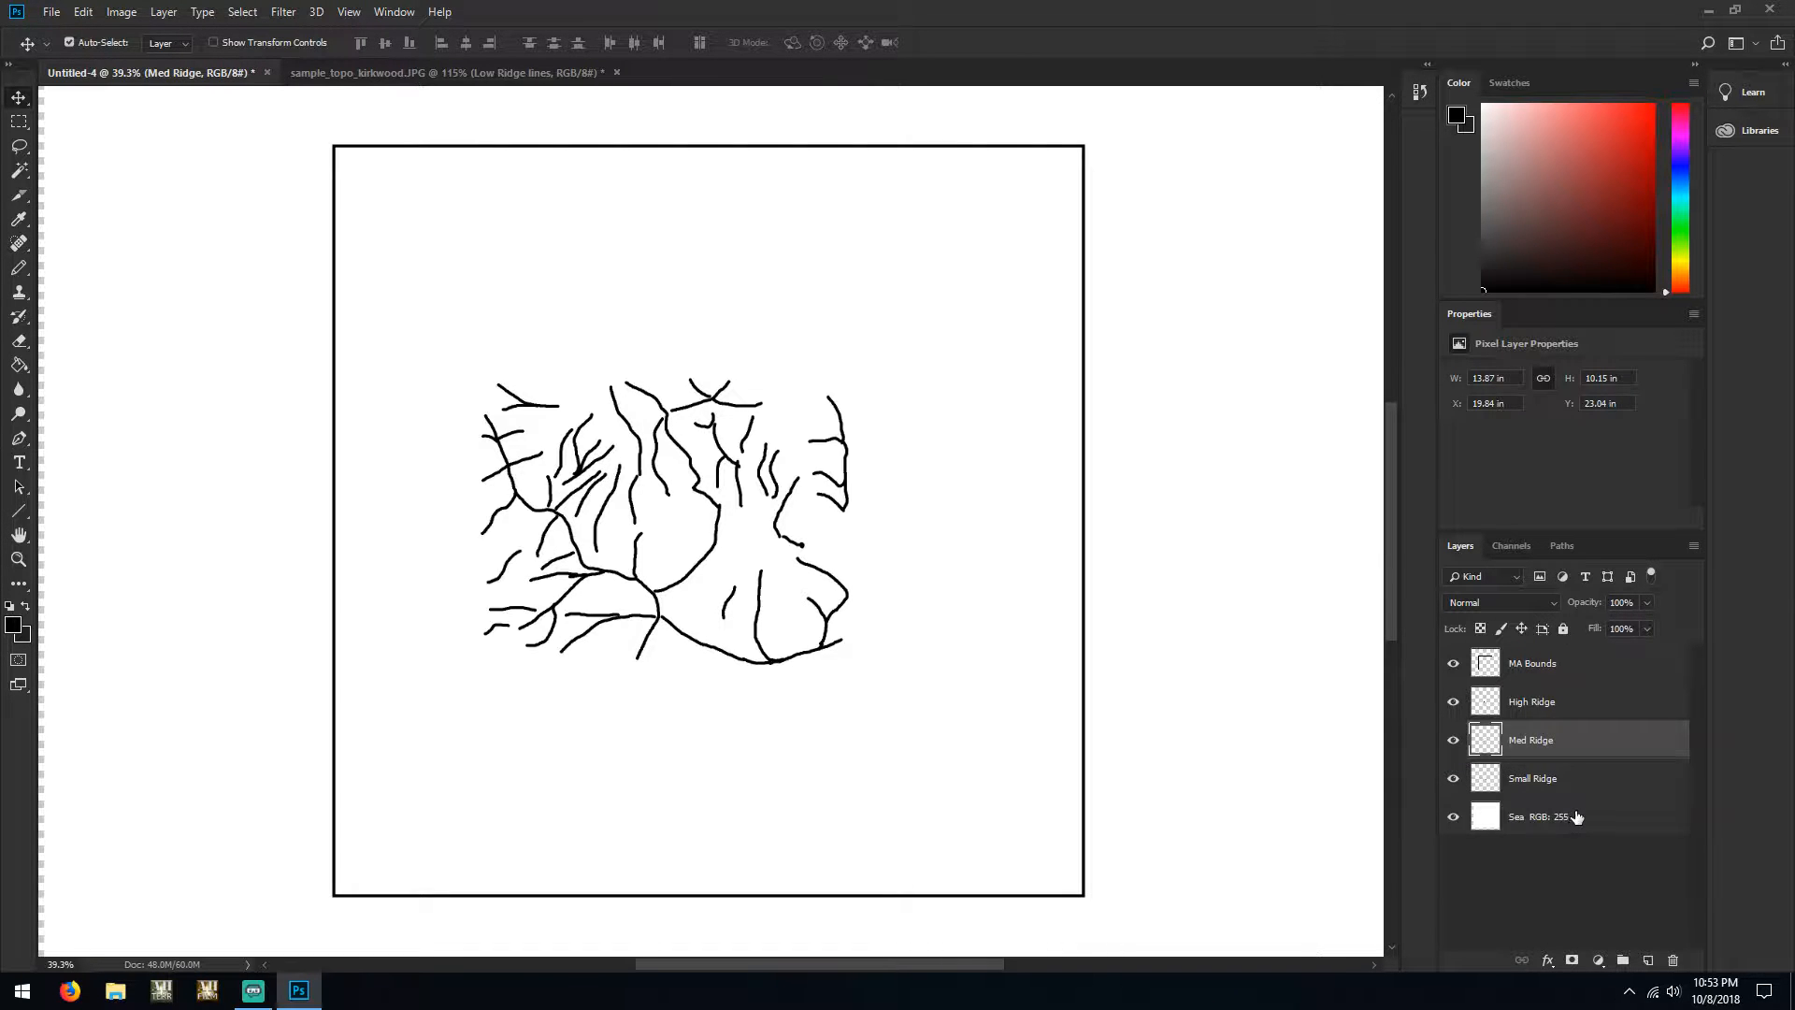
# Add a new layer directly above Sea, name it "Land RGB: 0", and keep the foreground color at black, 000000
pyautogui.click(1576, 817)
pyautogui.click(1648, 963)
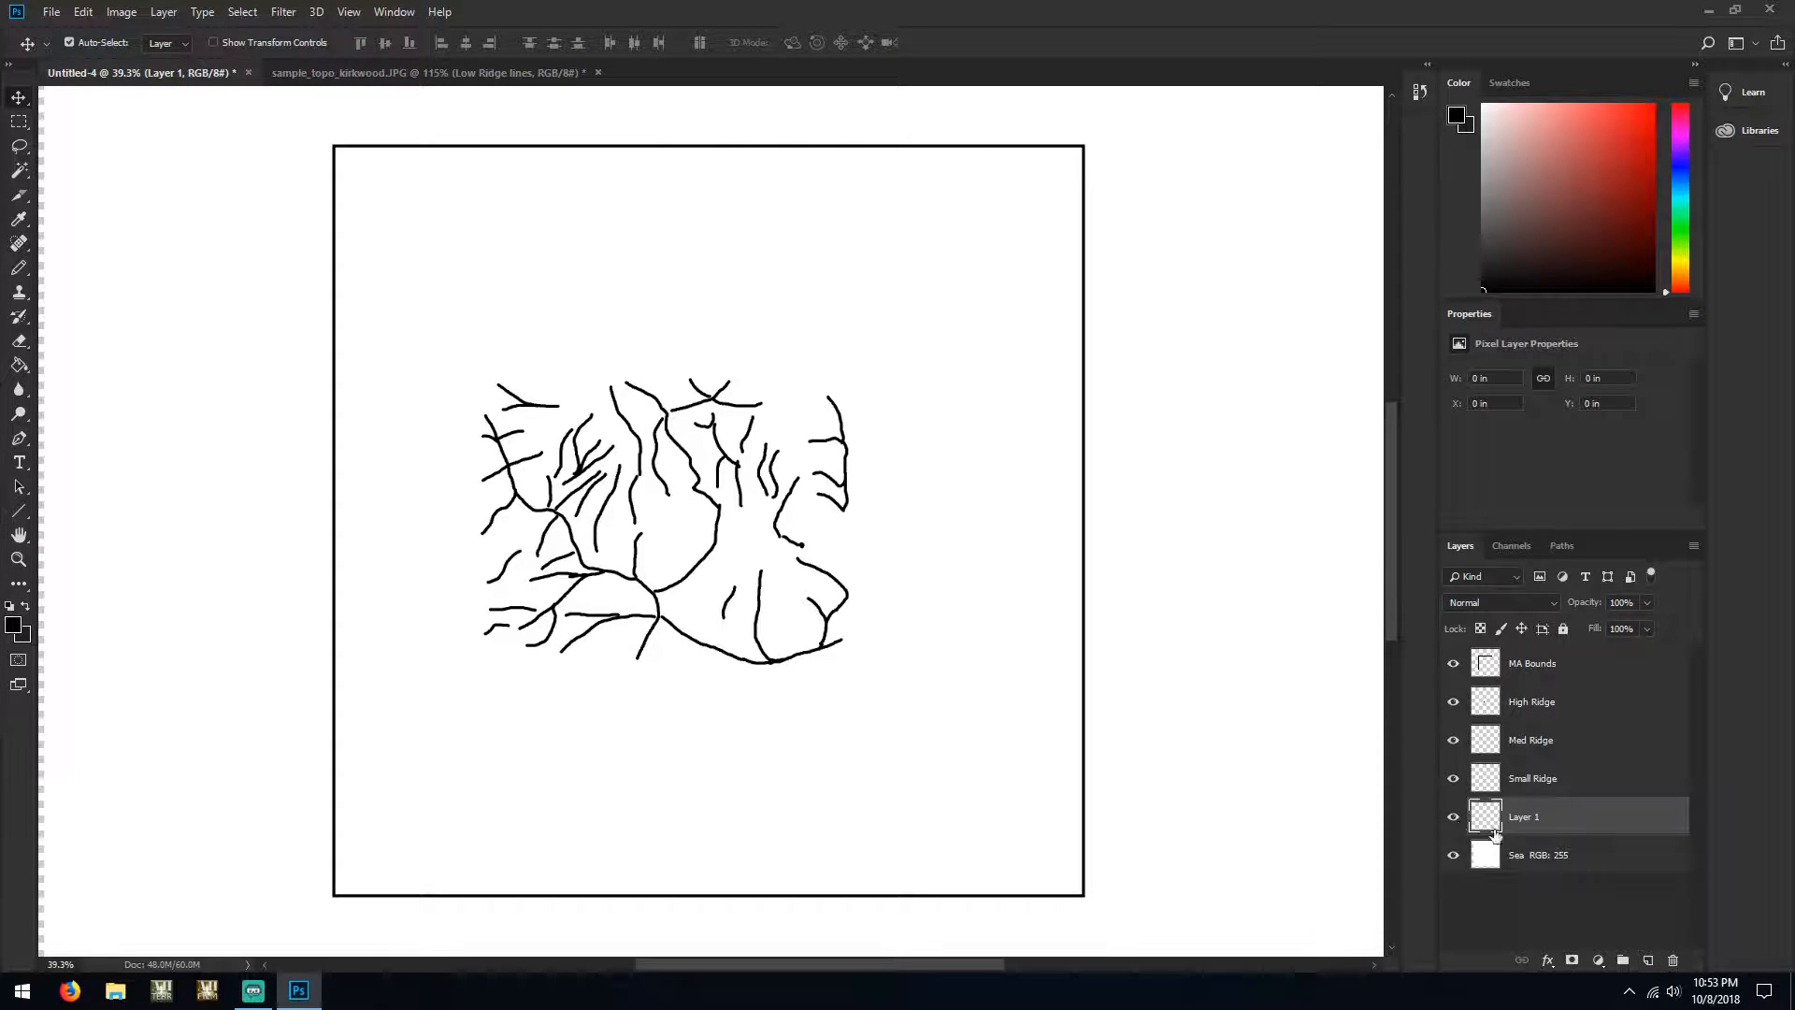
pyautogui.doubleClick(1525, 817)
pyautogui.click(1525, 817)
pyautogui.moveTo(1538, 820); pyautogui.dragTo(1459, 816)
pyautogui.write('Land RGB: 0')
pyautogui.press('Return')
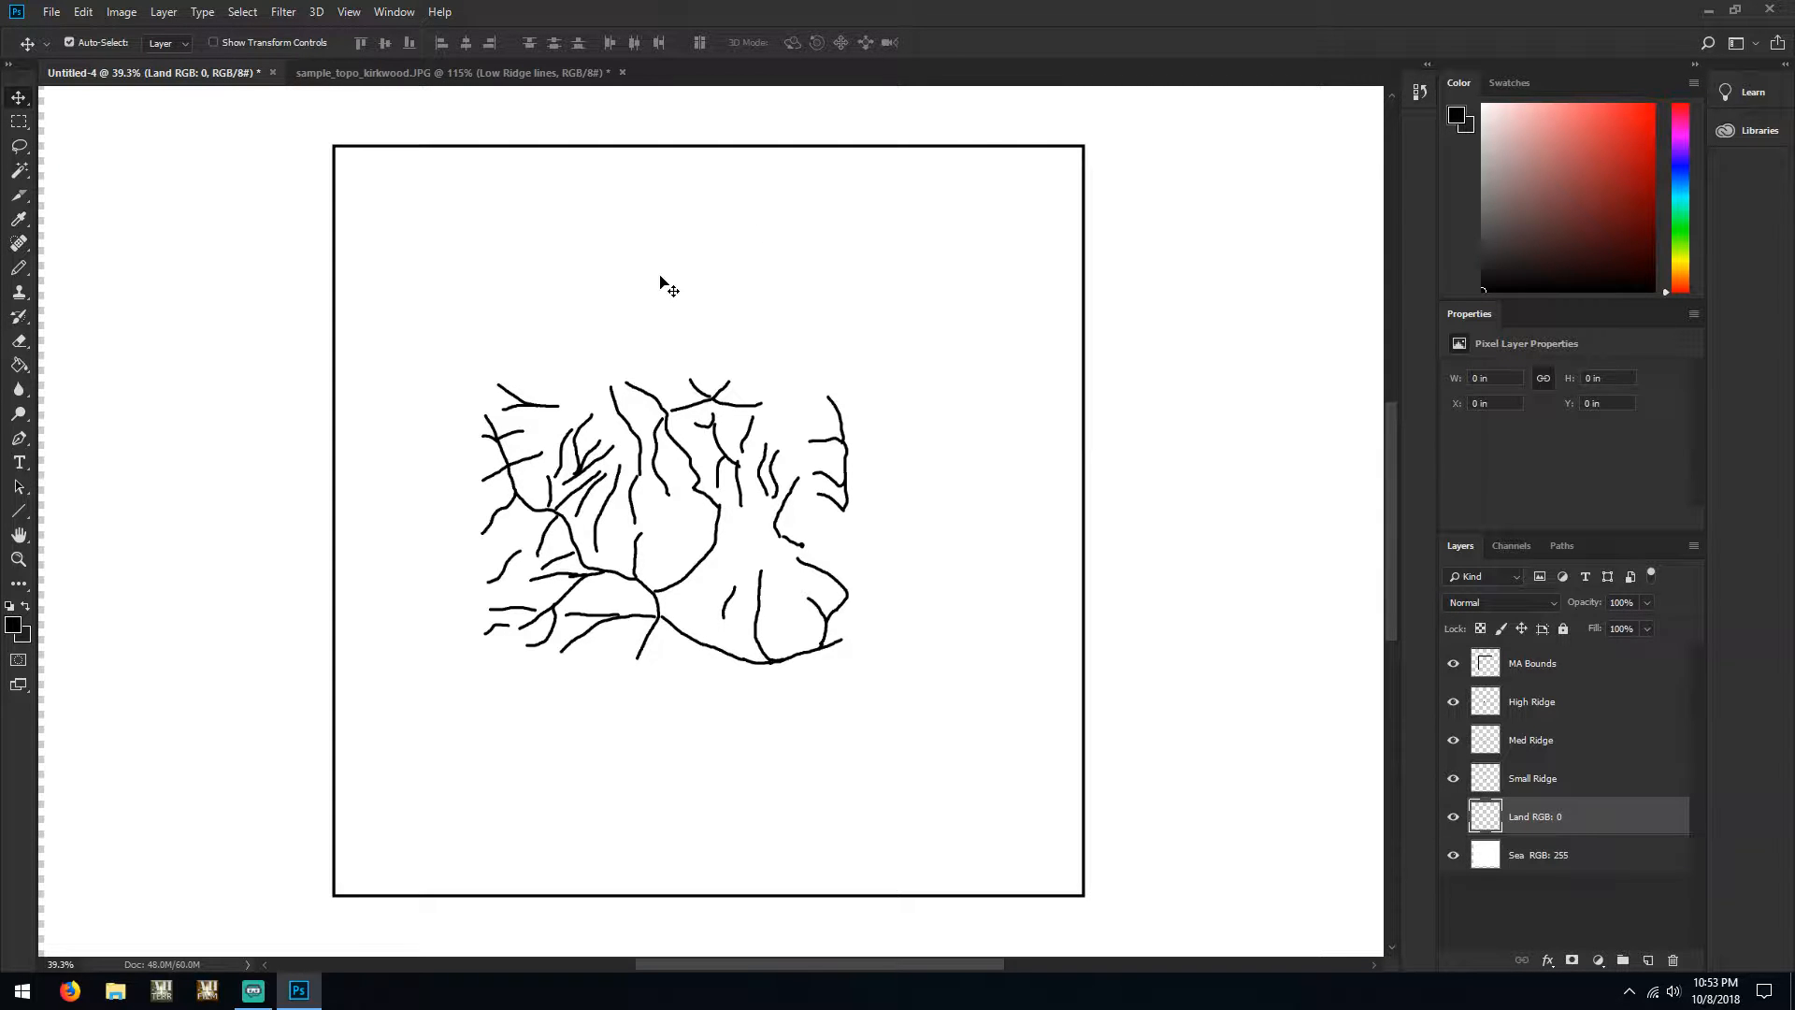
pyautogui.click(13, 625)
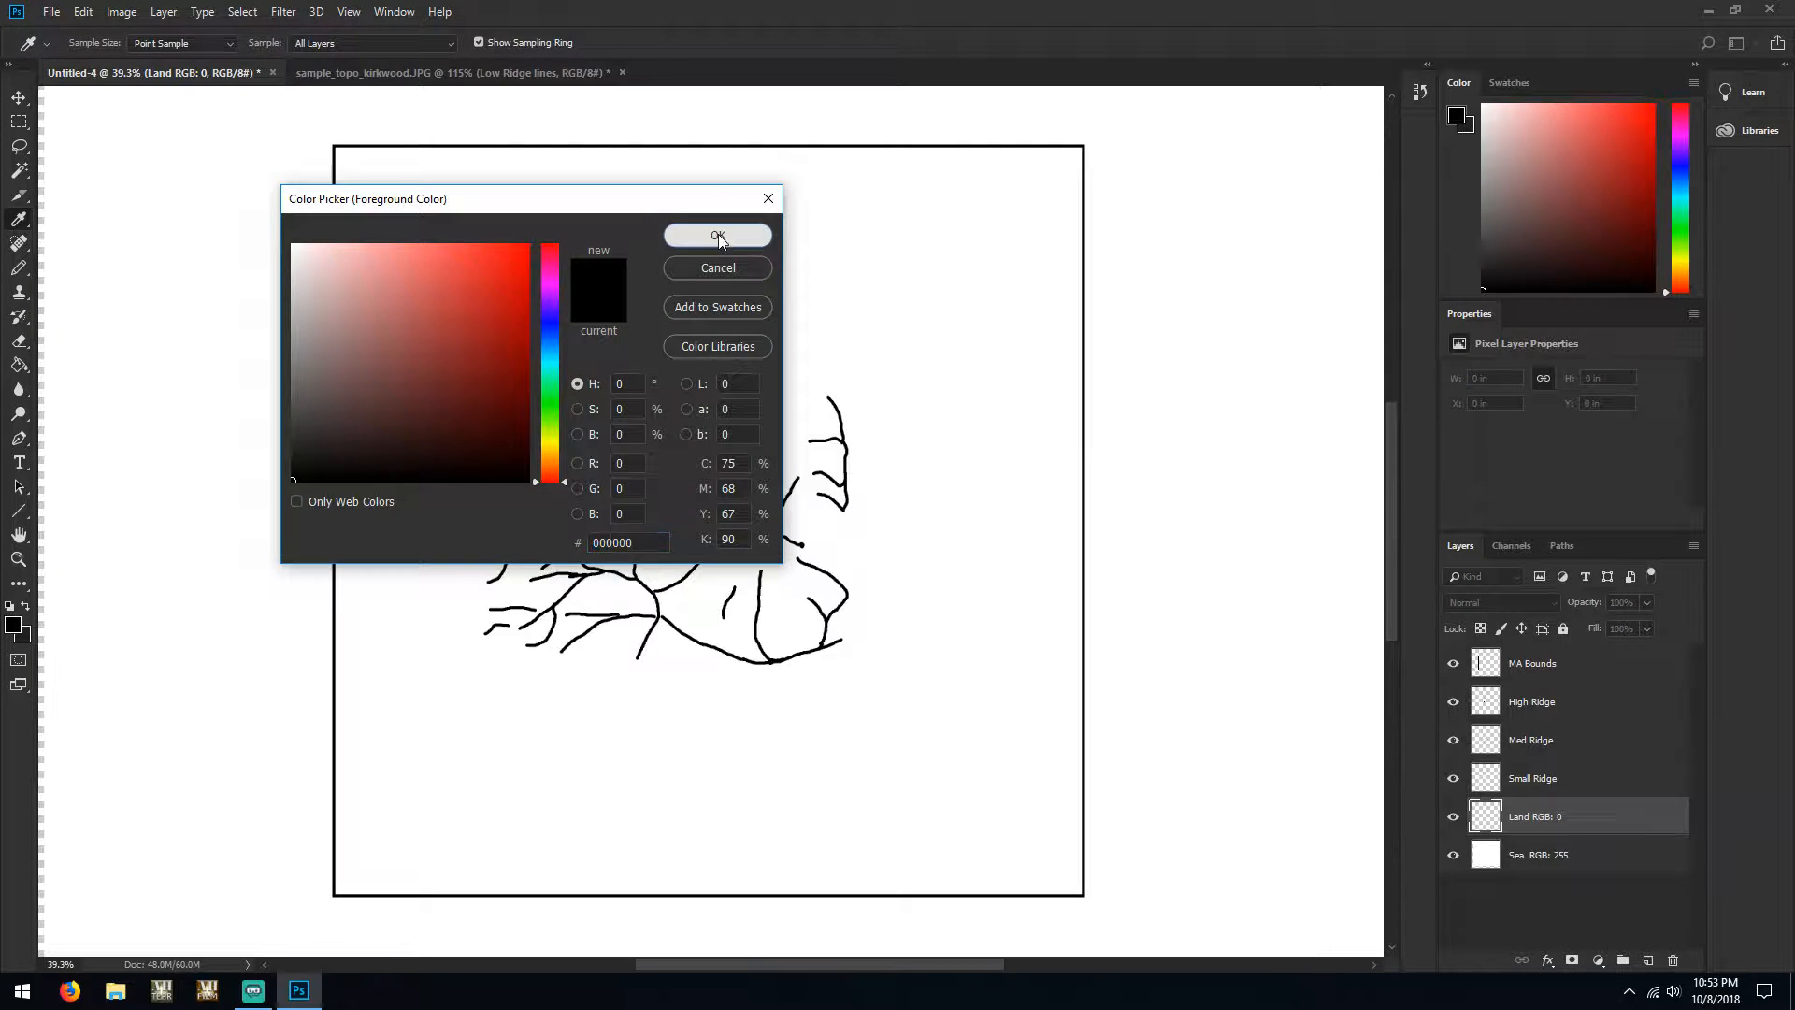
pyautogui.click(715, 237)
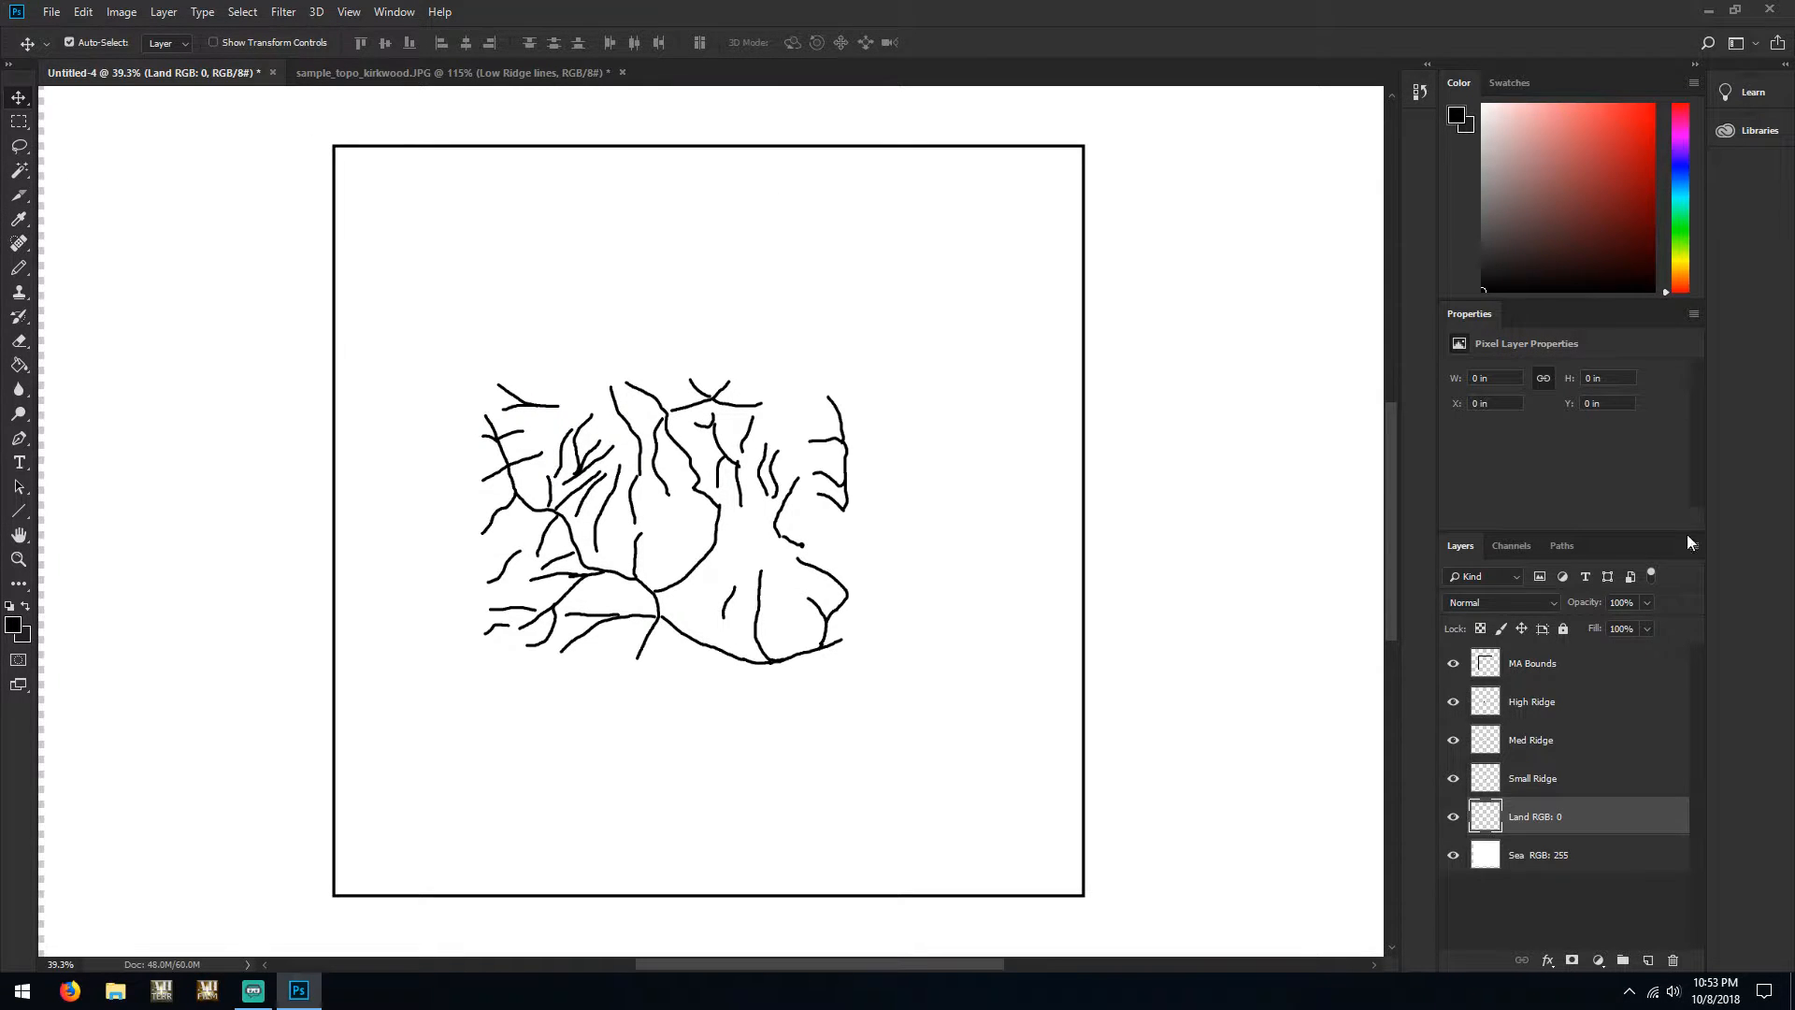
# Hide Med Ridge and Small Ridge, leaving High Ridge as the only ridge layer shown, and choose the Pencil tool
pyautogui.click(1454, 740)
pyautogui.click(1453, 703)
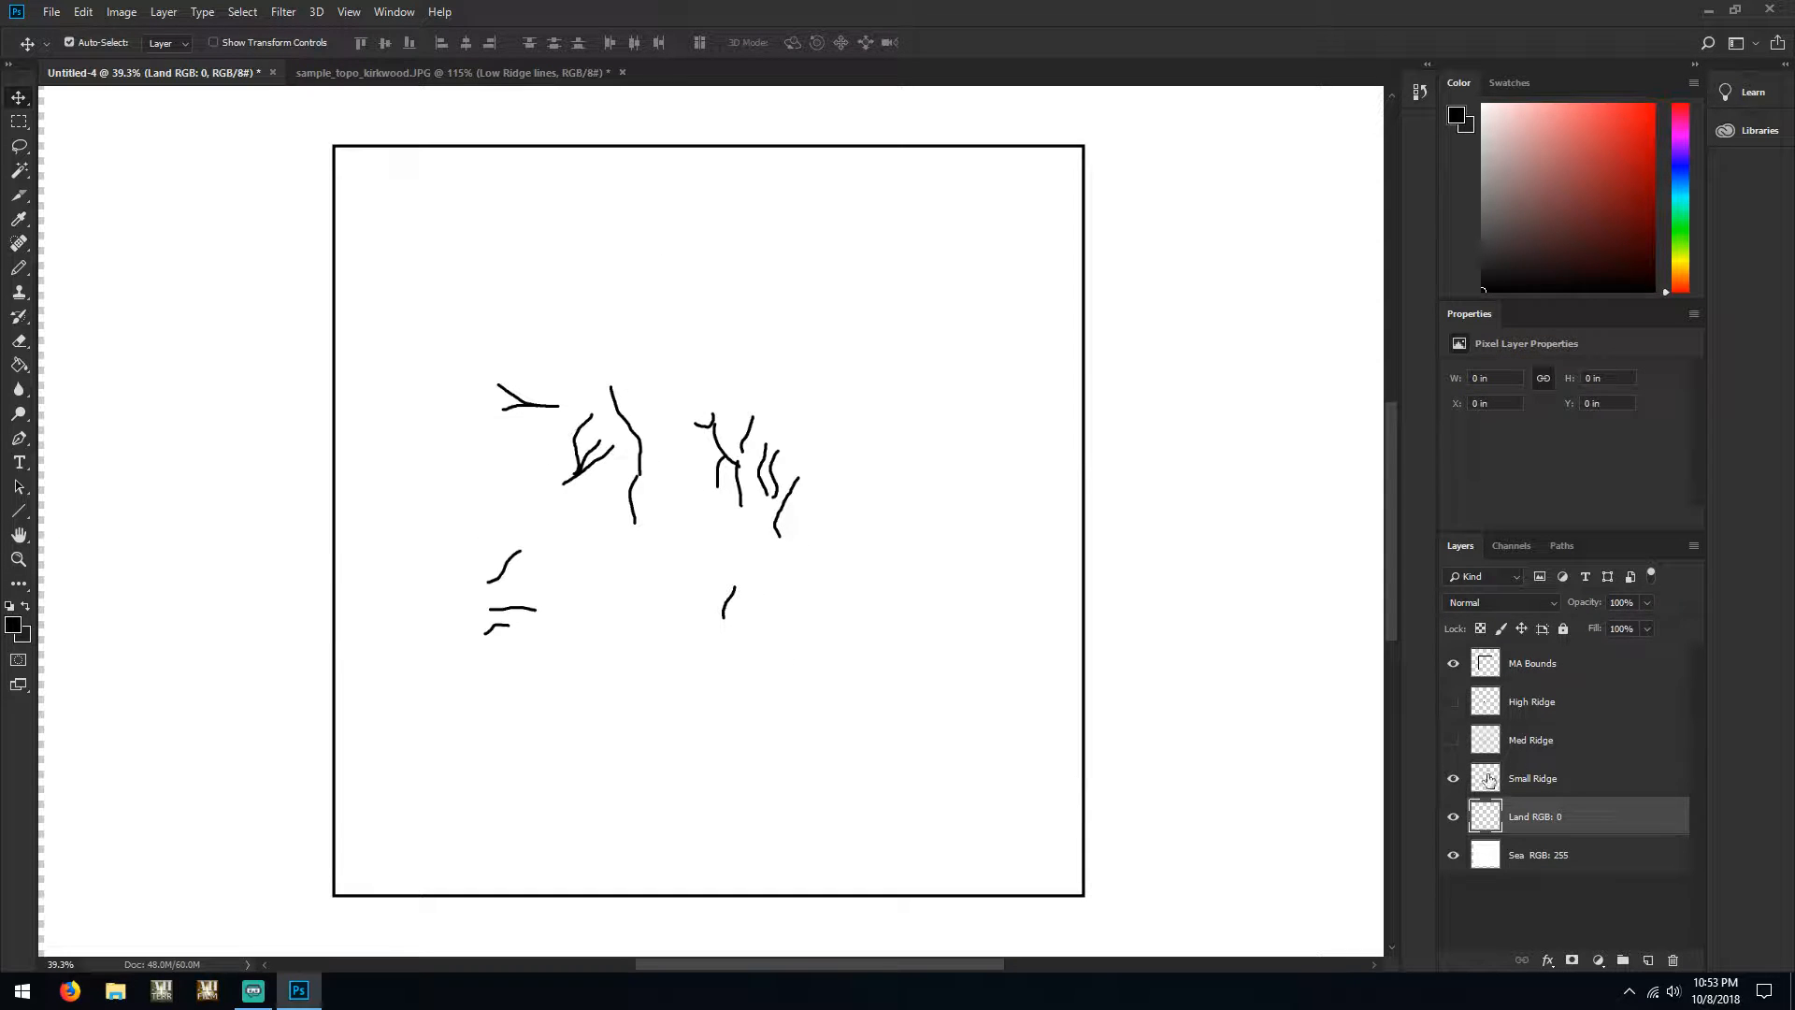
pyautogui.click(1454, 780)
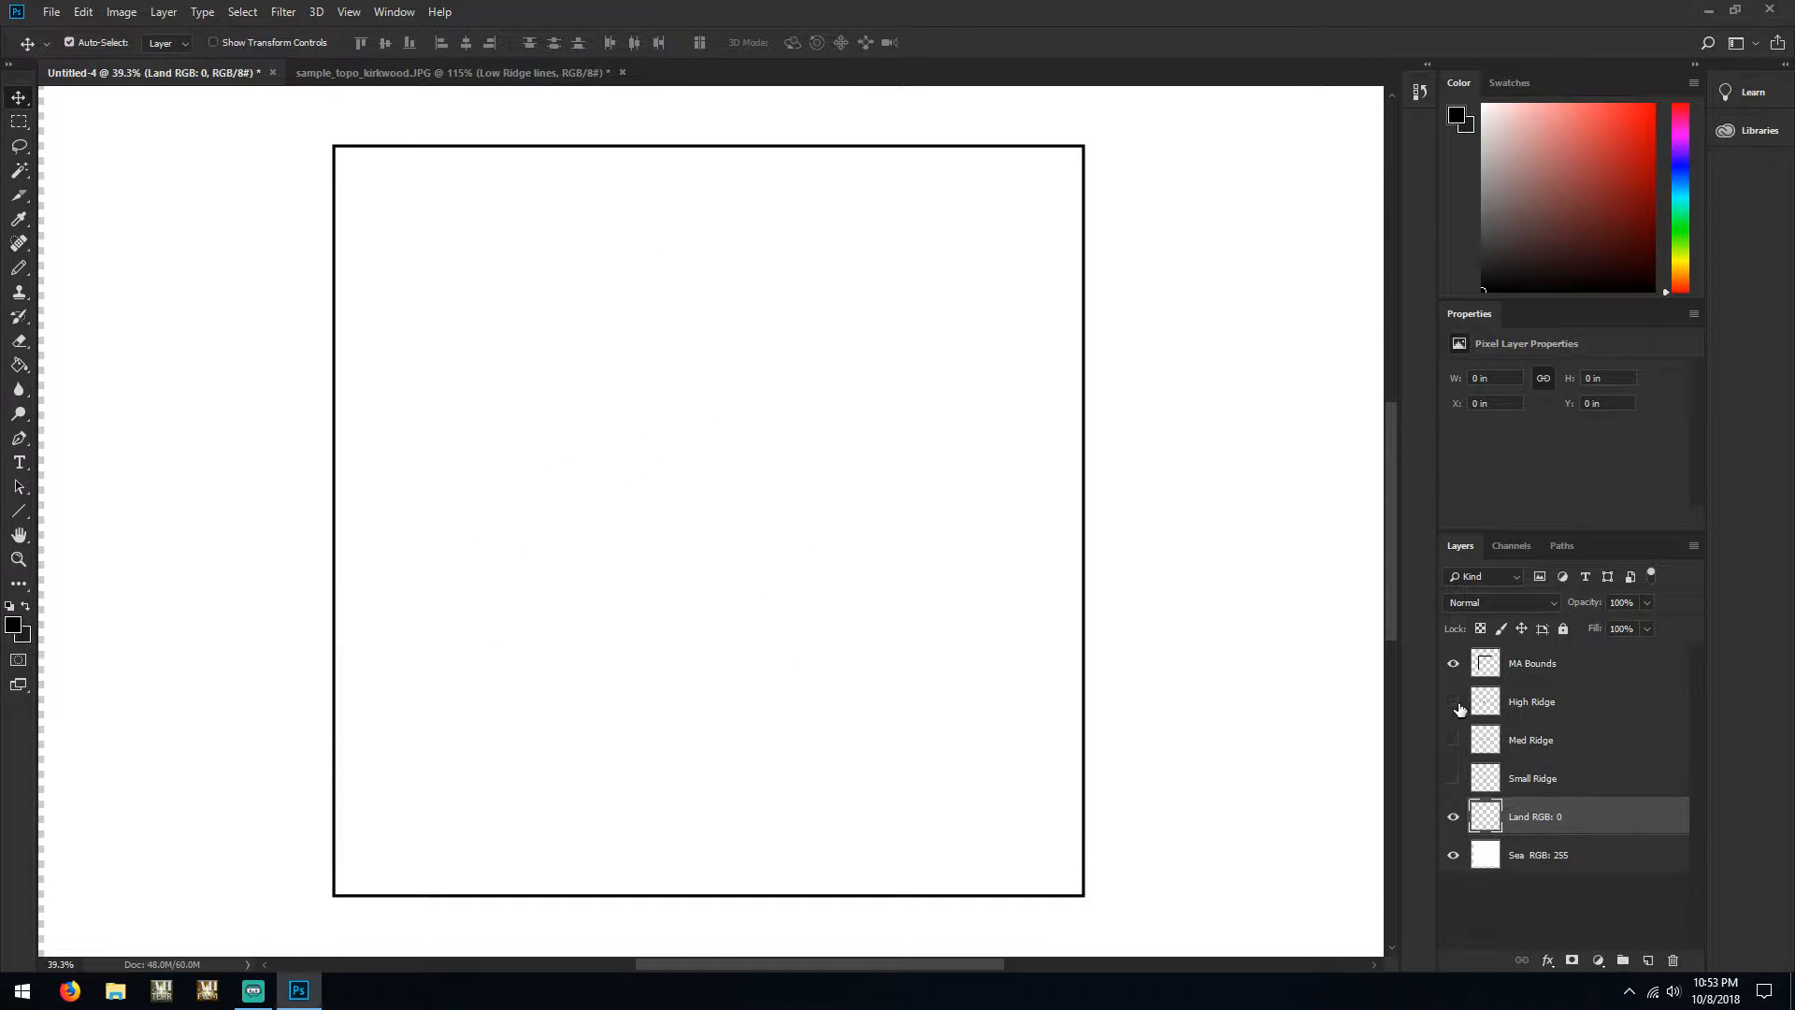
pyautogui.click(1453, 702)
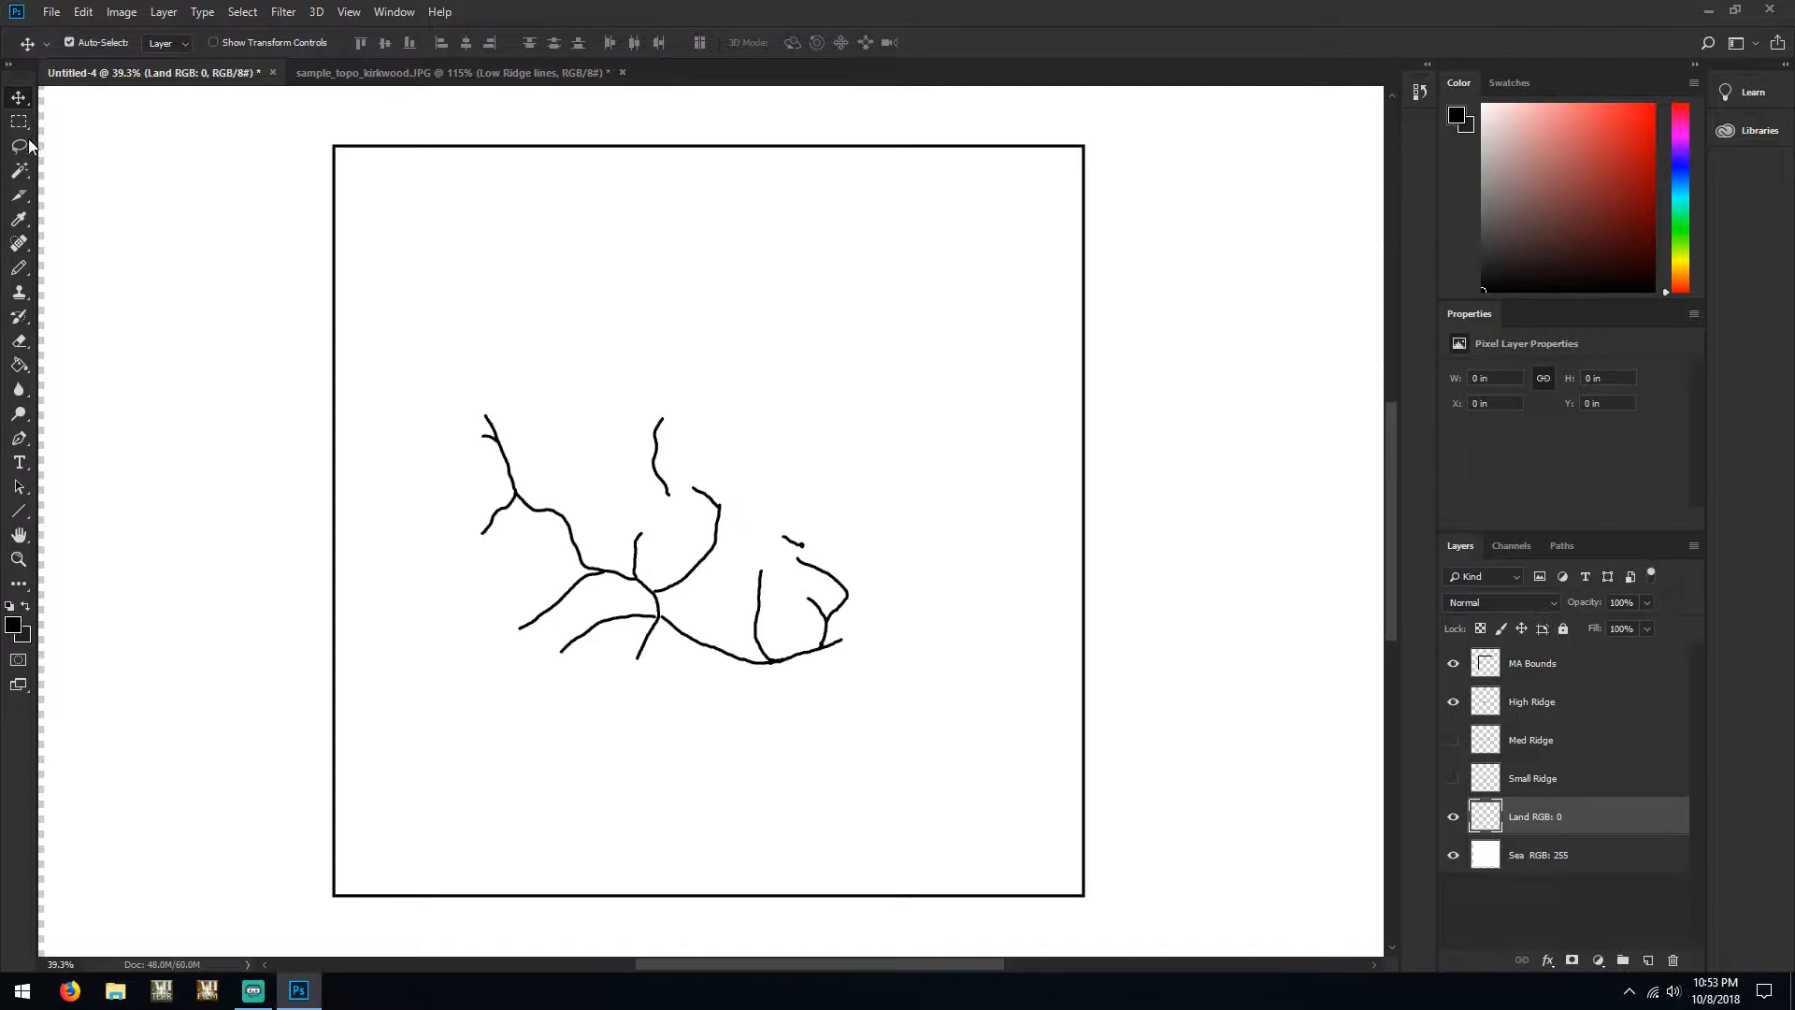
pyautogui.click(26, 272)
# Try a short pencil stroke at size 32 px on the Land layer, and undo it
pyautogui.click(79, 47)
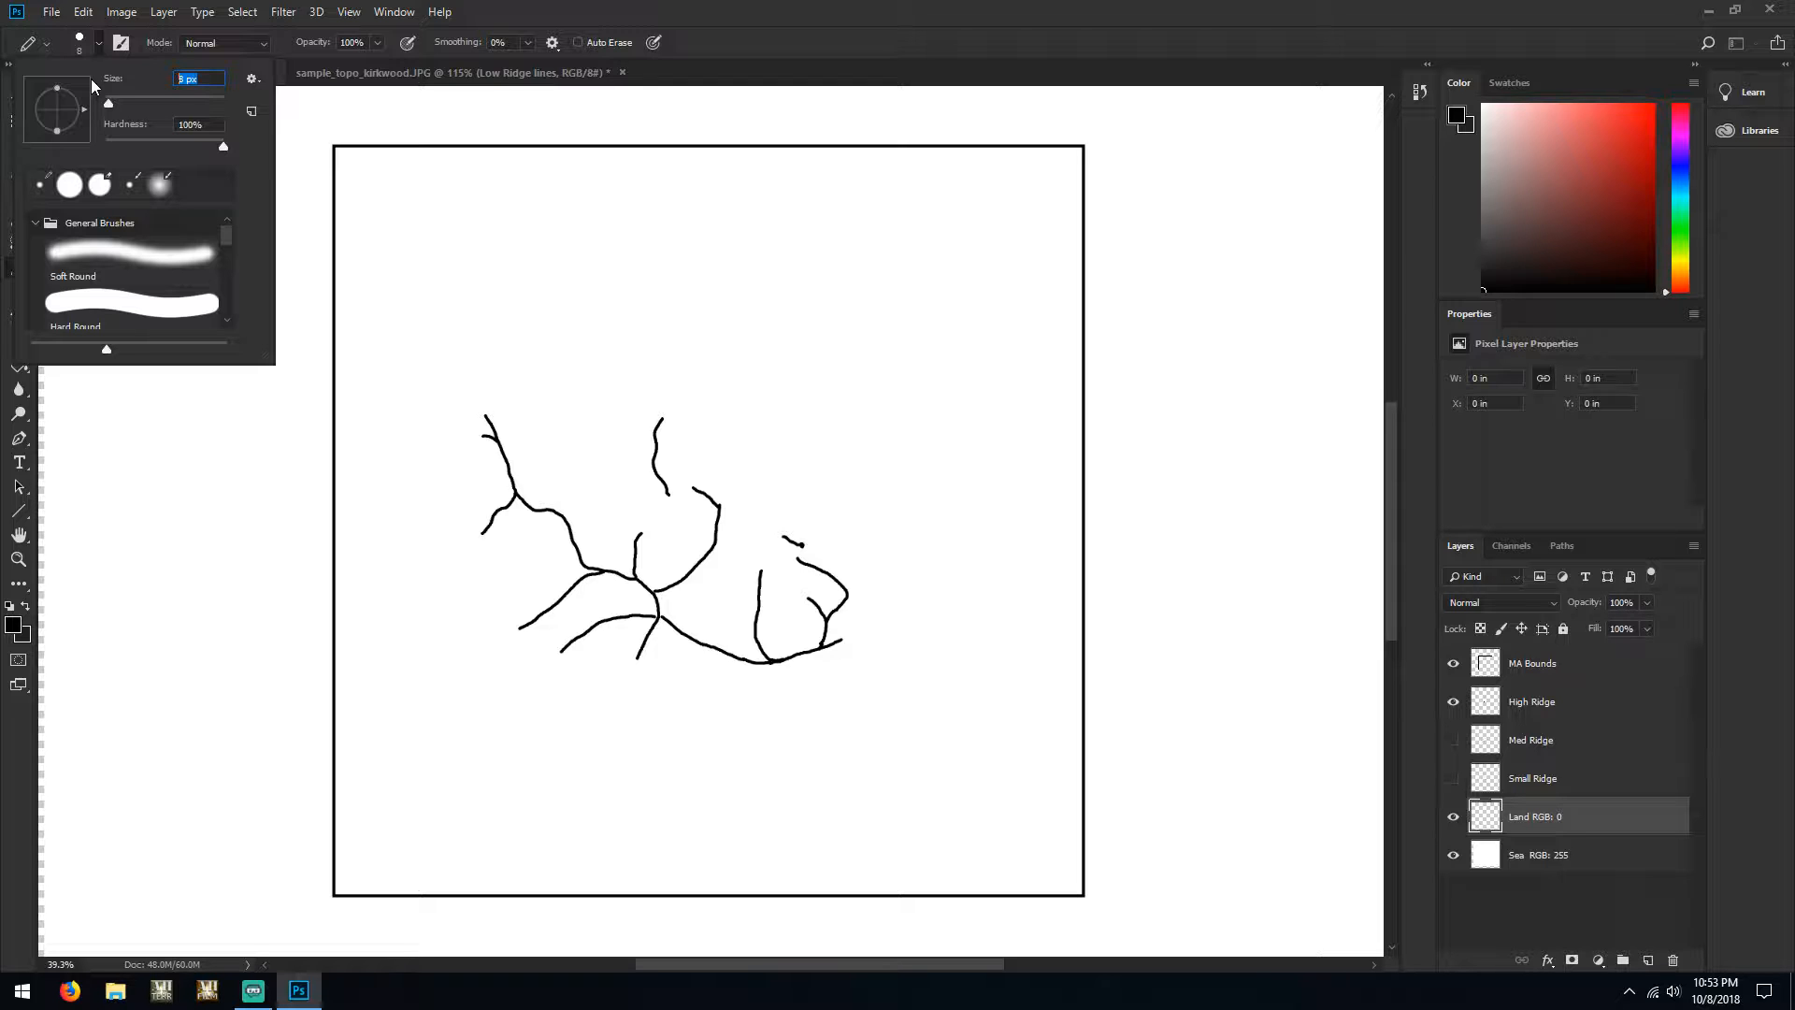
pyautogui.write('32')
pyautogui.press('Return')
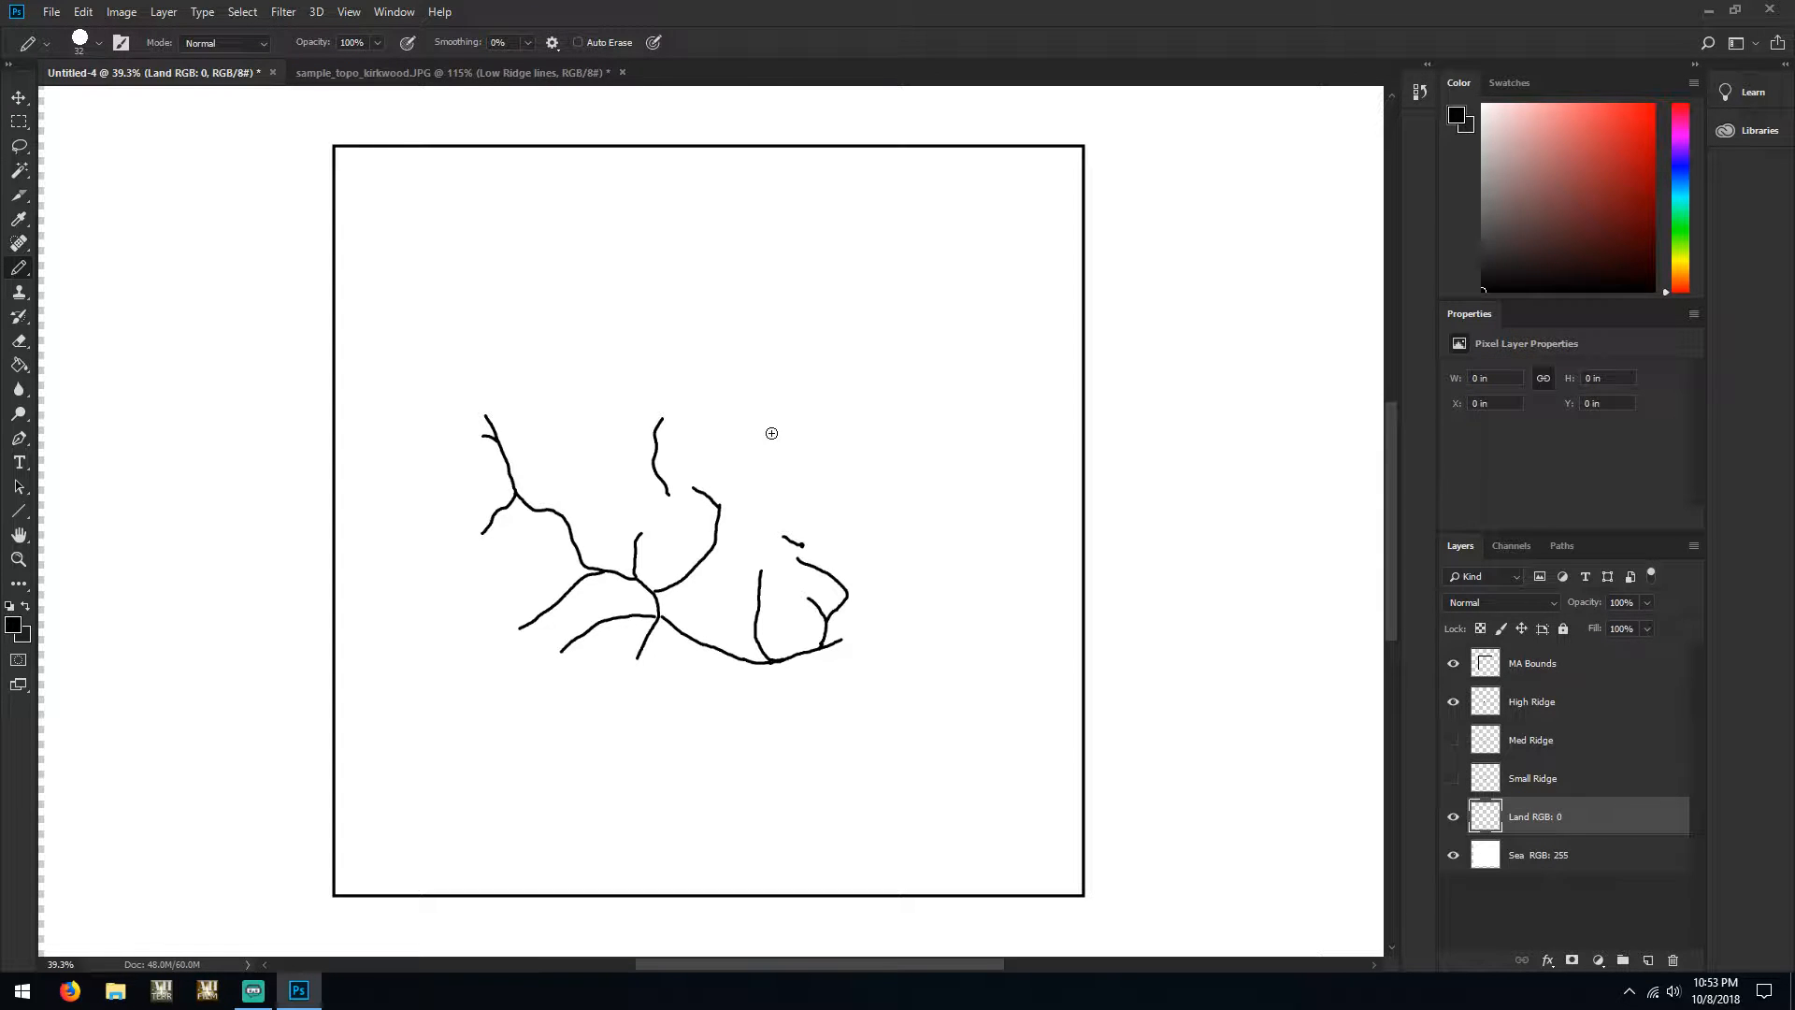
pyautogui.moveTo(737, 414)
pyautogui.mouseDown()
pyautogui.moveTo(722, 435)
pyautogui.moveTo(733, 420)
pyautogui.mouseUp()
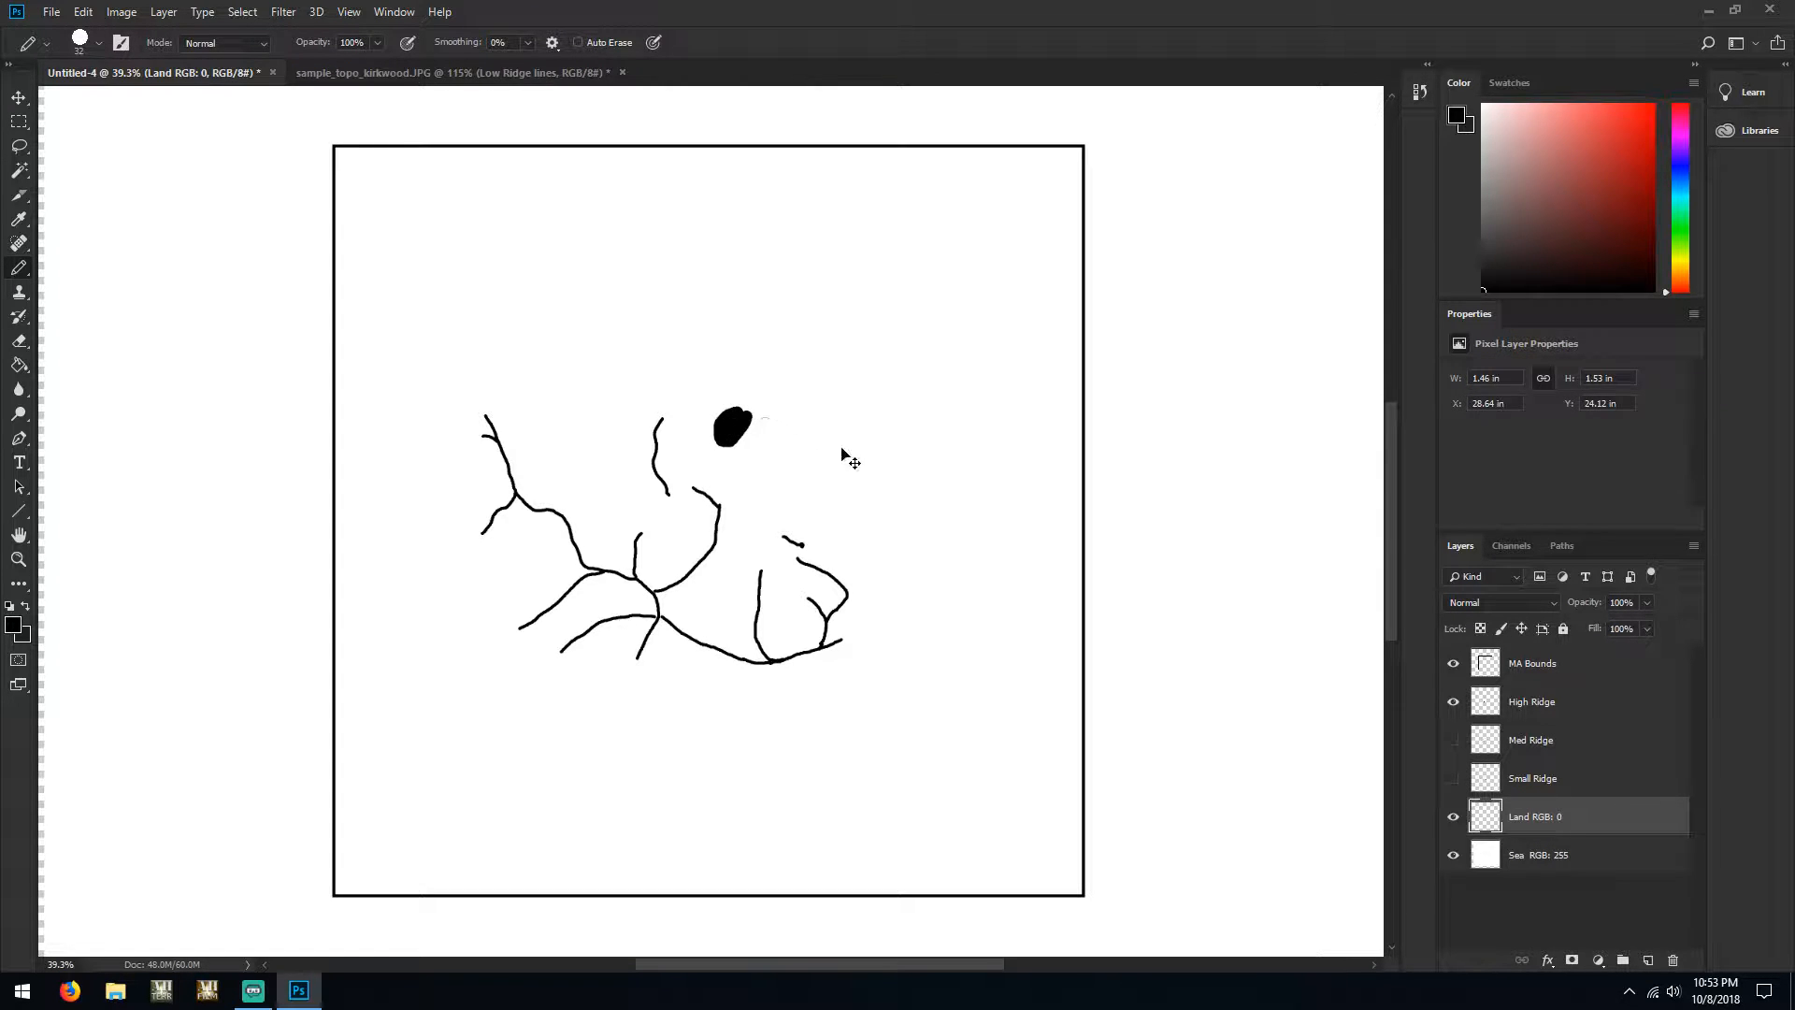
pyautogui.hotkey('ctrl', 'z')
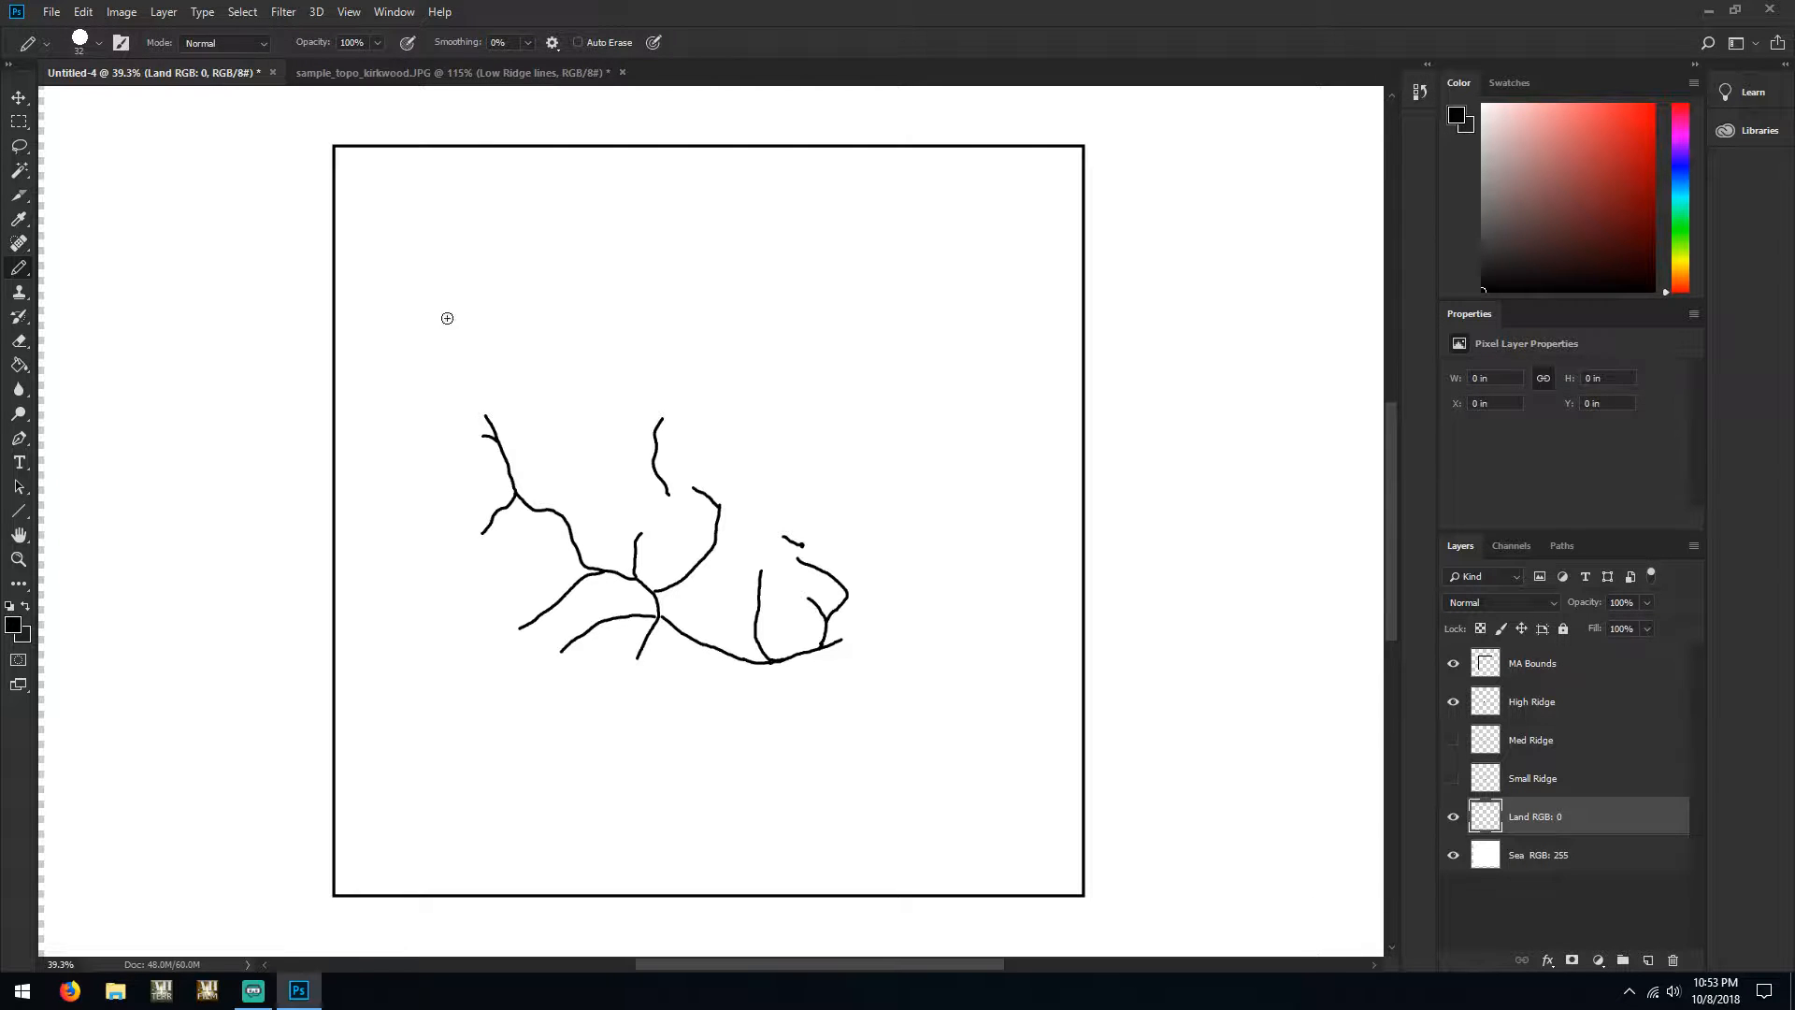
# Set the Pencil size to 160 px and paint a solid black landmass about 16 in by 10.9 in over the high ridges
pyautogui.click(80, 44)
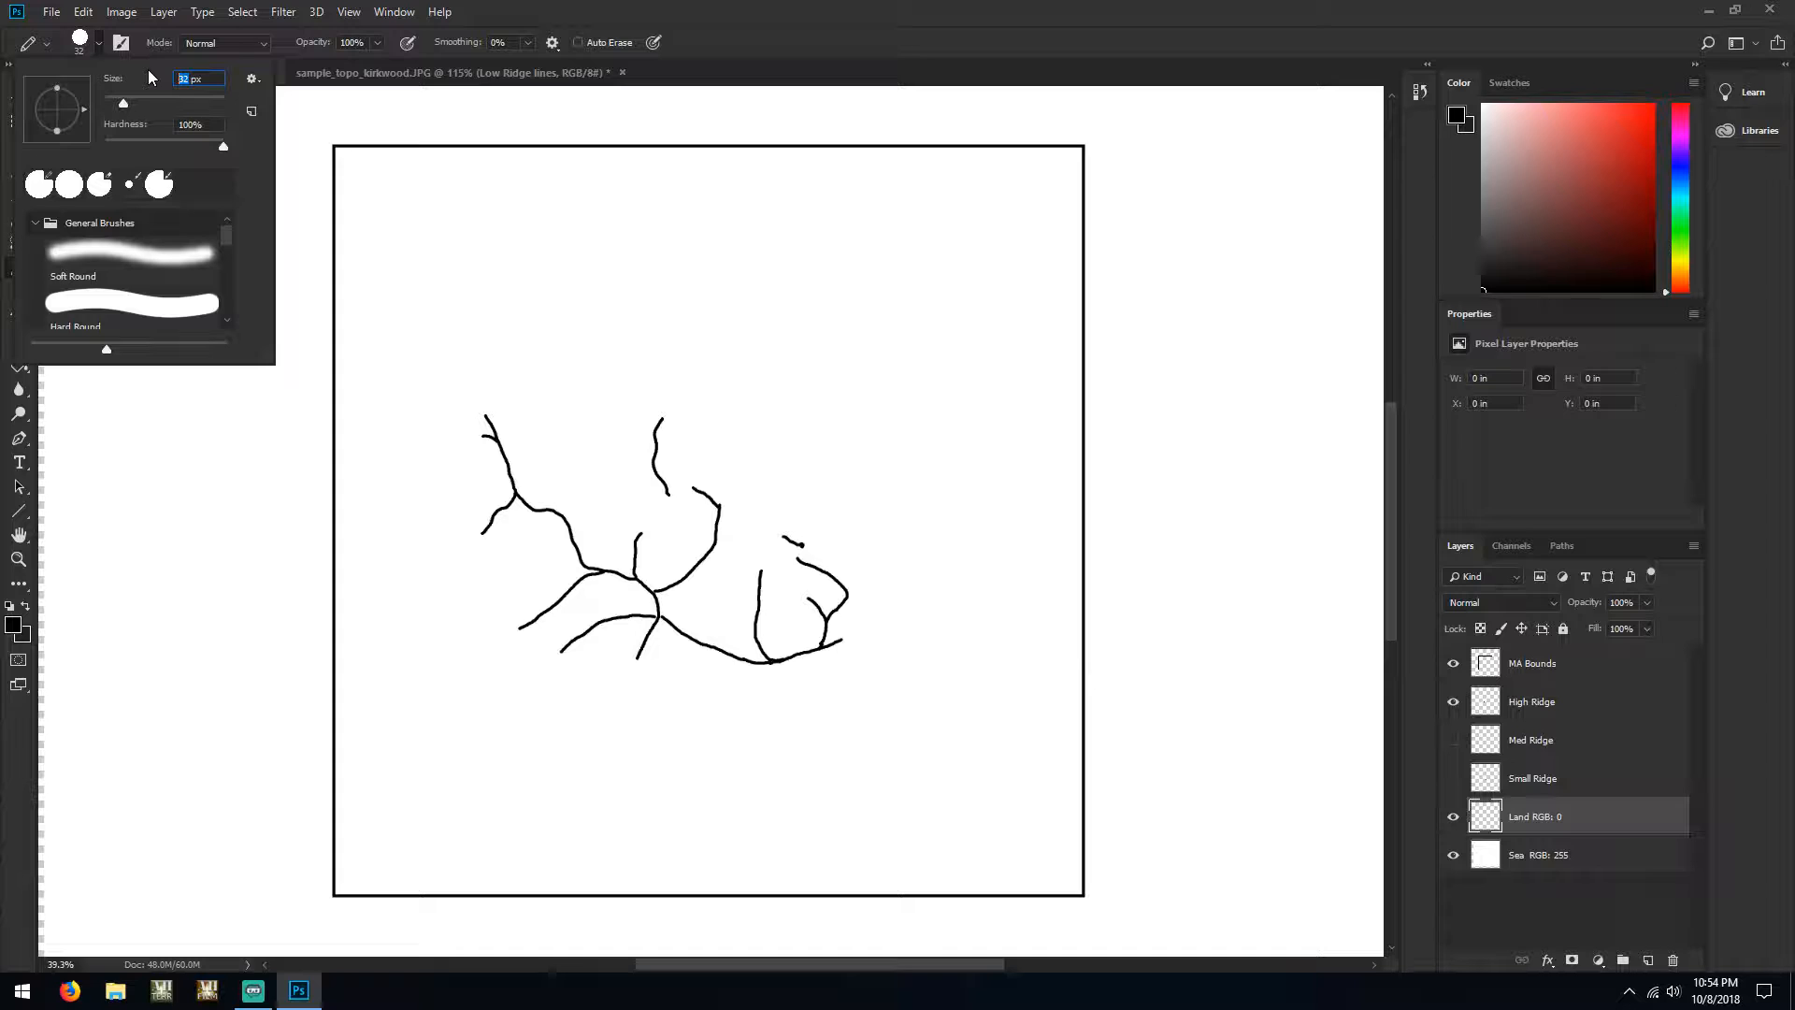
pyautogui.write('80')
pyautogui.press('BackSpace')
pyautogui.press('BackSpace')
pyautogui.write('160')
pyautogui.press('Return')
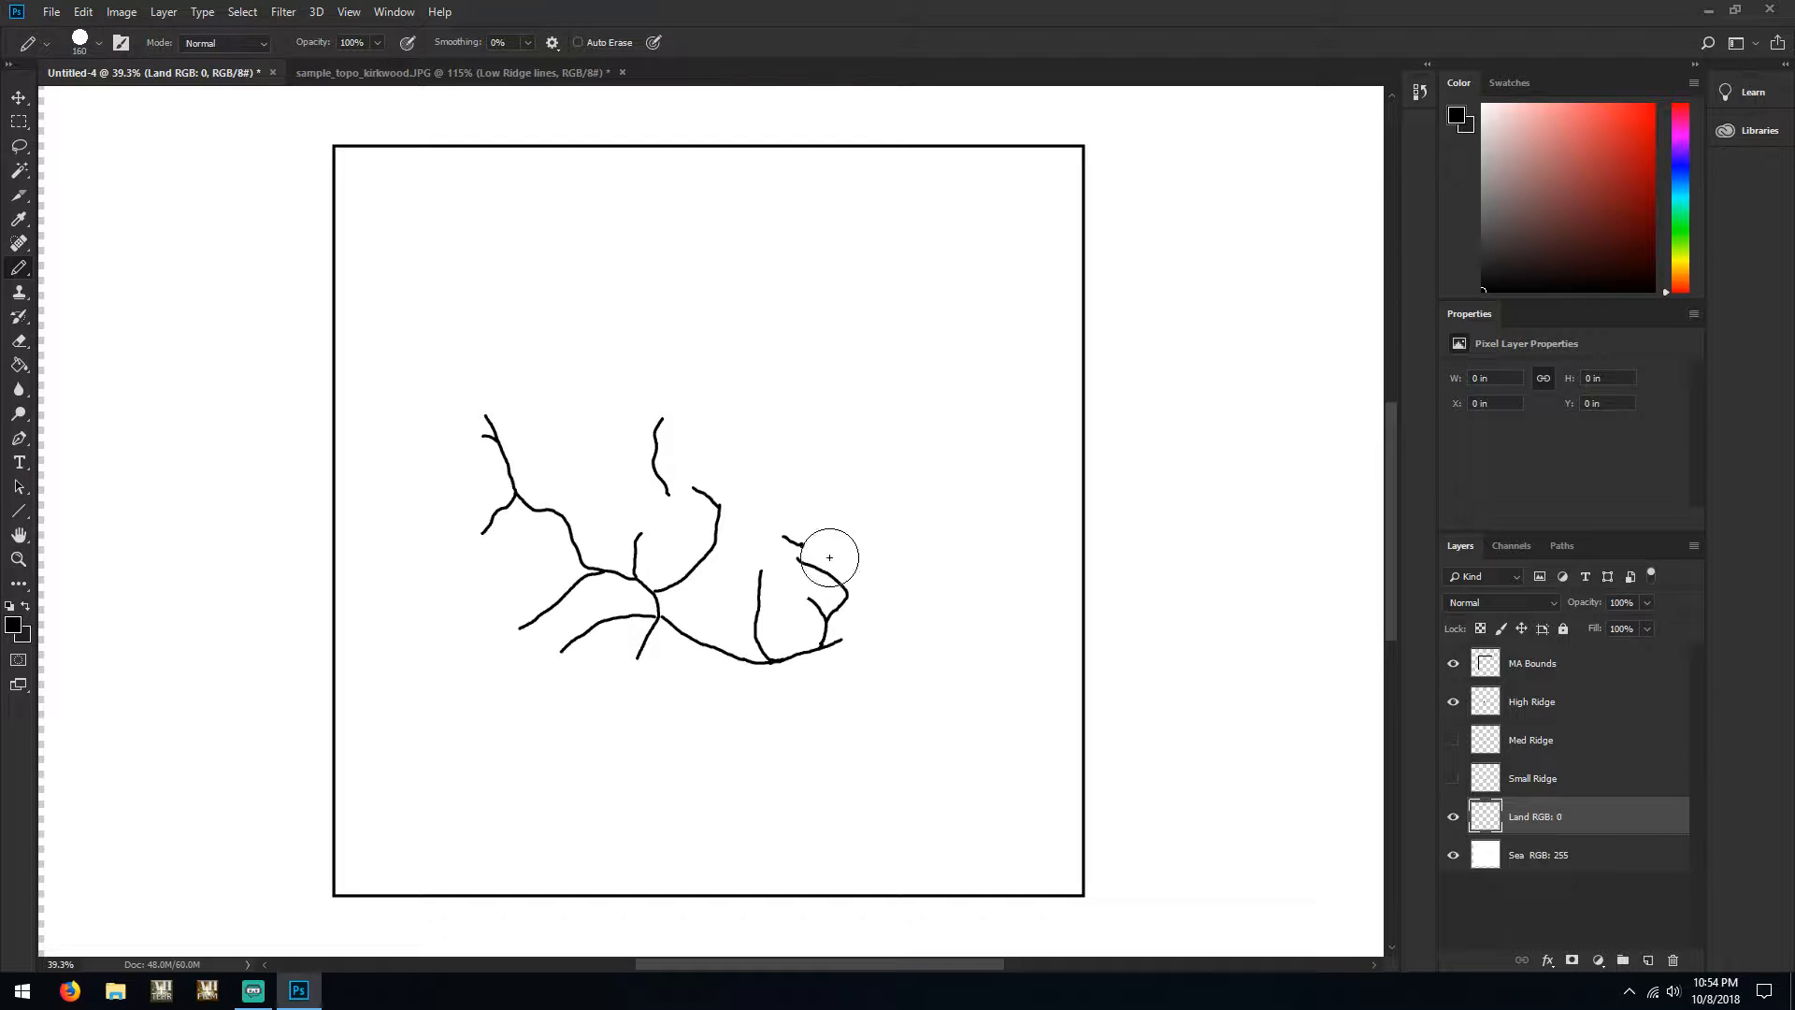
pyautogui.moveTo(759, 406); pyautogui.dragTo(718, 412)
pyautogui.moveTo(727, 440)
pyautogui.mouseDown()
pyautogui.moveTo(764, 456)
pyautogui.moveTo(706, 458)
pyautogui.moveTo(699, 482)
pyautogui.moveTo(654, 495)
pyautogui.moveTo(653, 525)
pyautogui.moveTo(768, 487)
pyautogui.moveTo(828, 523)
pyautogui.moveTo(725, 540)
pyautogui.moveTo(646, 520)
pyautogui.moveTo(629, 421)
pyautogui.moveTo(664, 442)
pyautogui.moveTo(630, 442)
pyautogui.moveTo(595, 486)
pyautogui.moveTo(684, 563)
pyautogui.moveTo(826, 573)
pyautogui.moveTo(668, 570)
pyautogui.moveTo(641, 525)
pyautogui.moveTo(566, 487)
pyautogui.moveTo(632, 587)
pyautogui.moveTo(912, 594)
pyautogui.moveTo(836, 527)
pyautogui.moveTo(767, 400)
pyautogui.moveTo(628, 388)
pyautogui.moveTo(561, 466)
pyautogui.moveTo(552, 514)
pyautogui.moveTo(648, 615)
pyautogui.mouseUp()
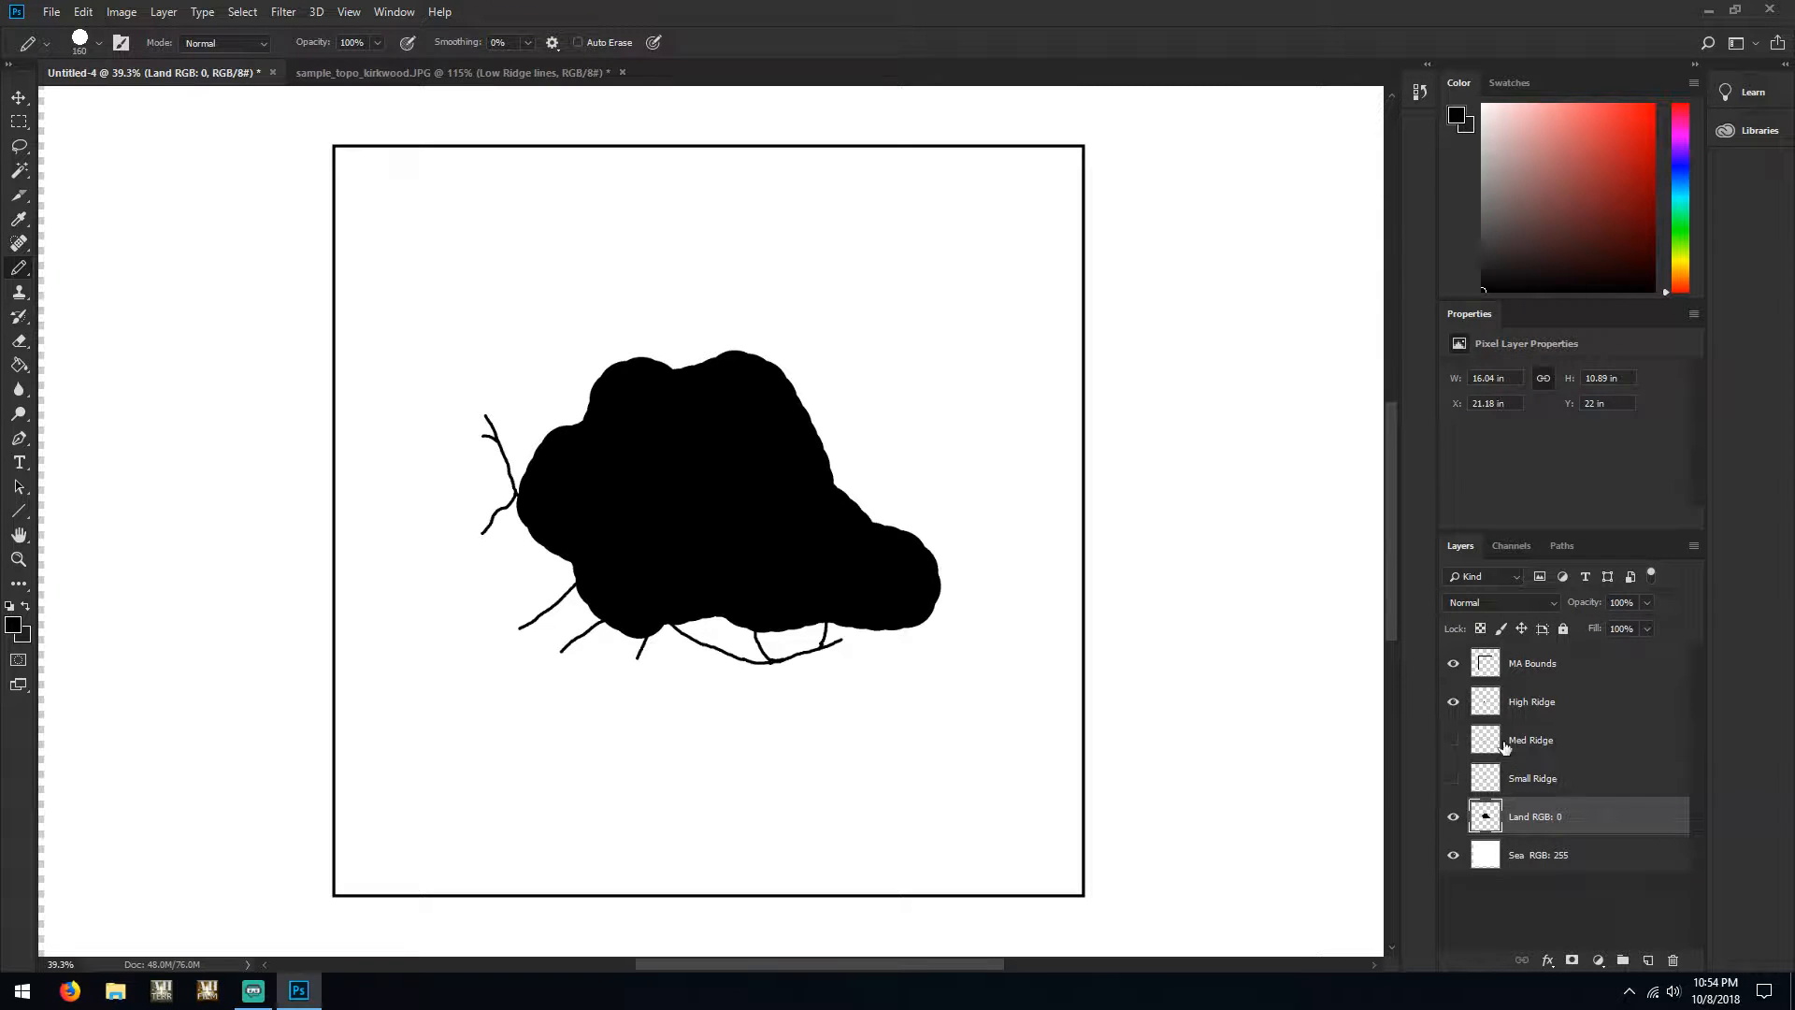
# Set the opacity of the Land RGB: 0 layer to 75%
pyautogui.click(1578, 709)
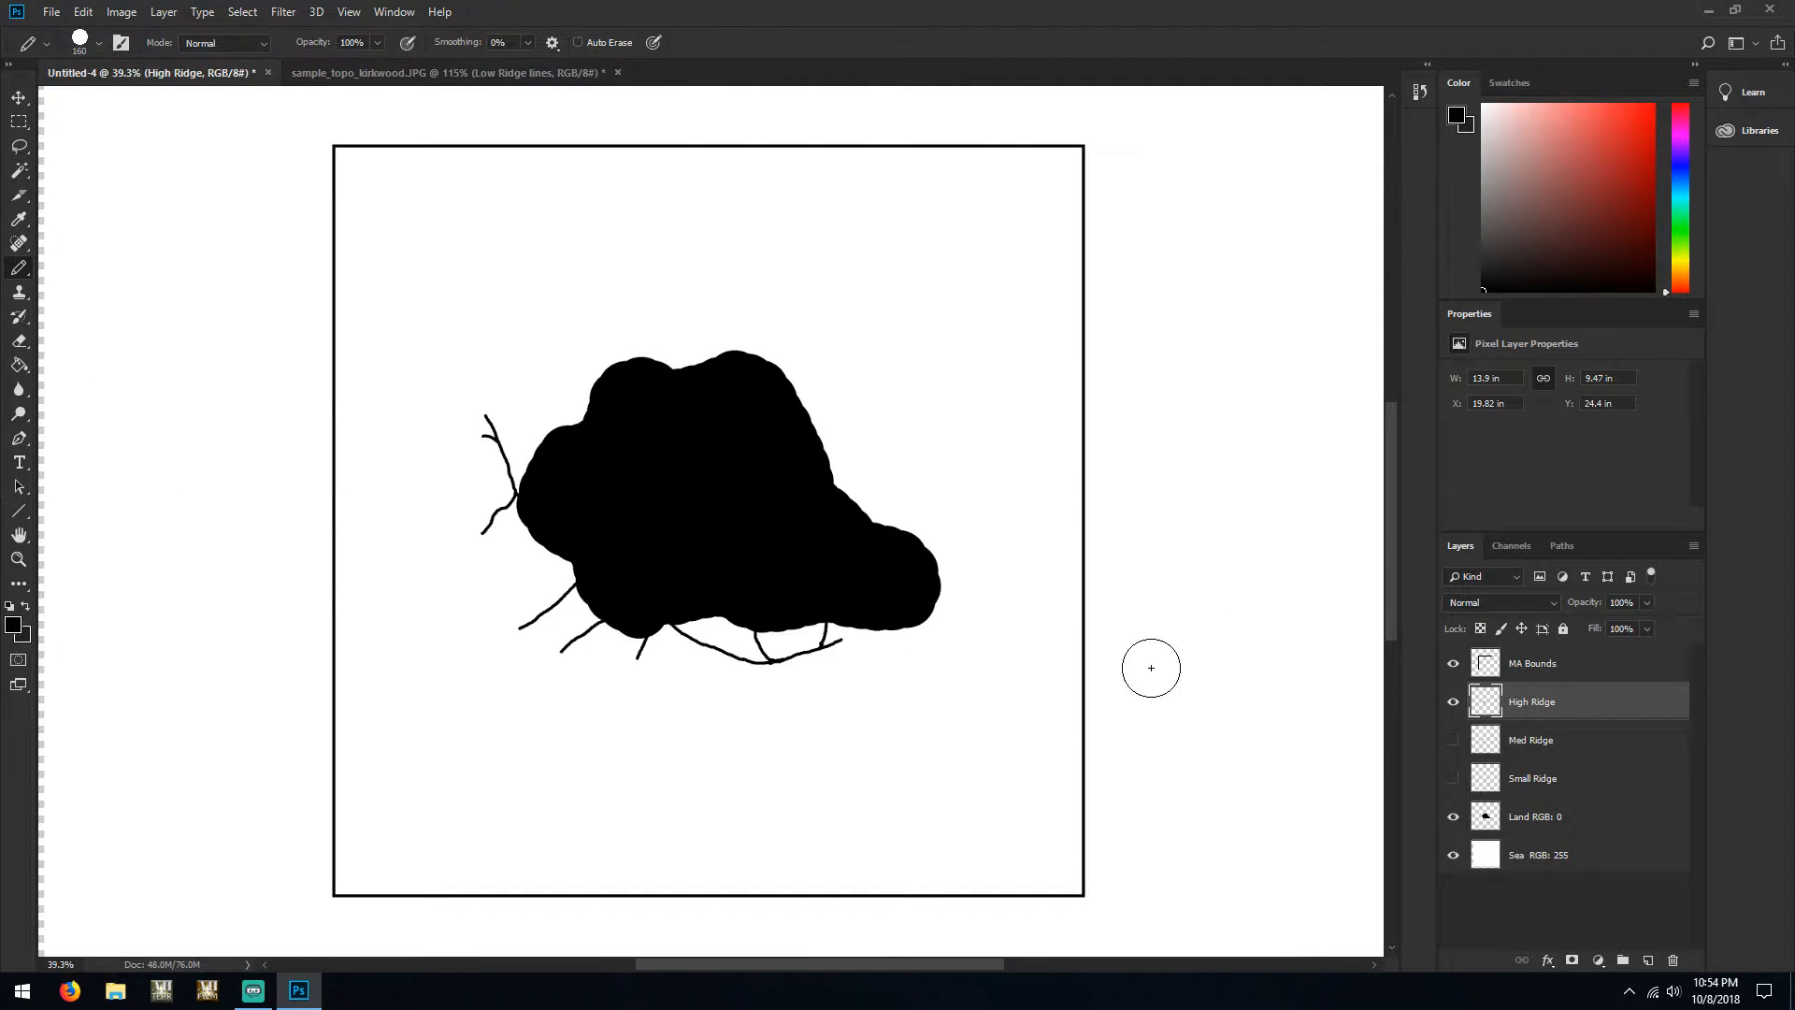
pyautogui.click(1573, 817)
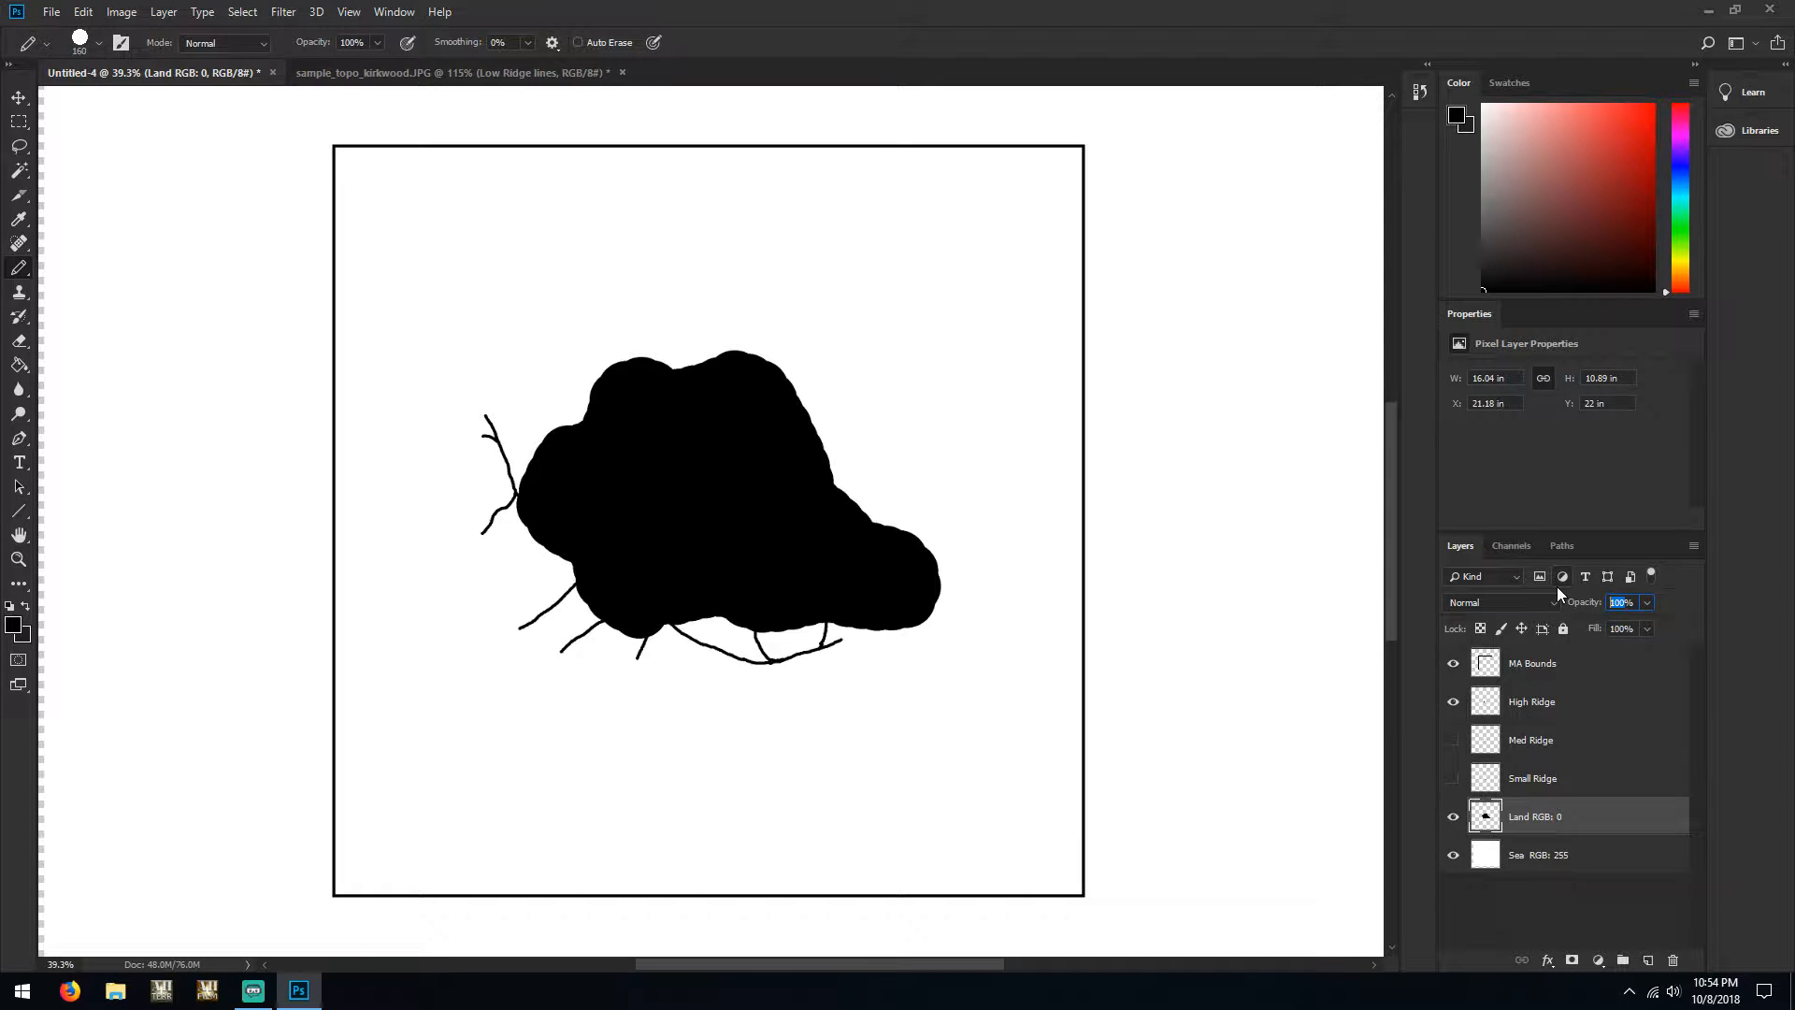
pyautogui.write('75')
pyautogui.press('Return')
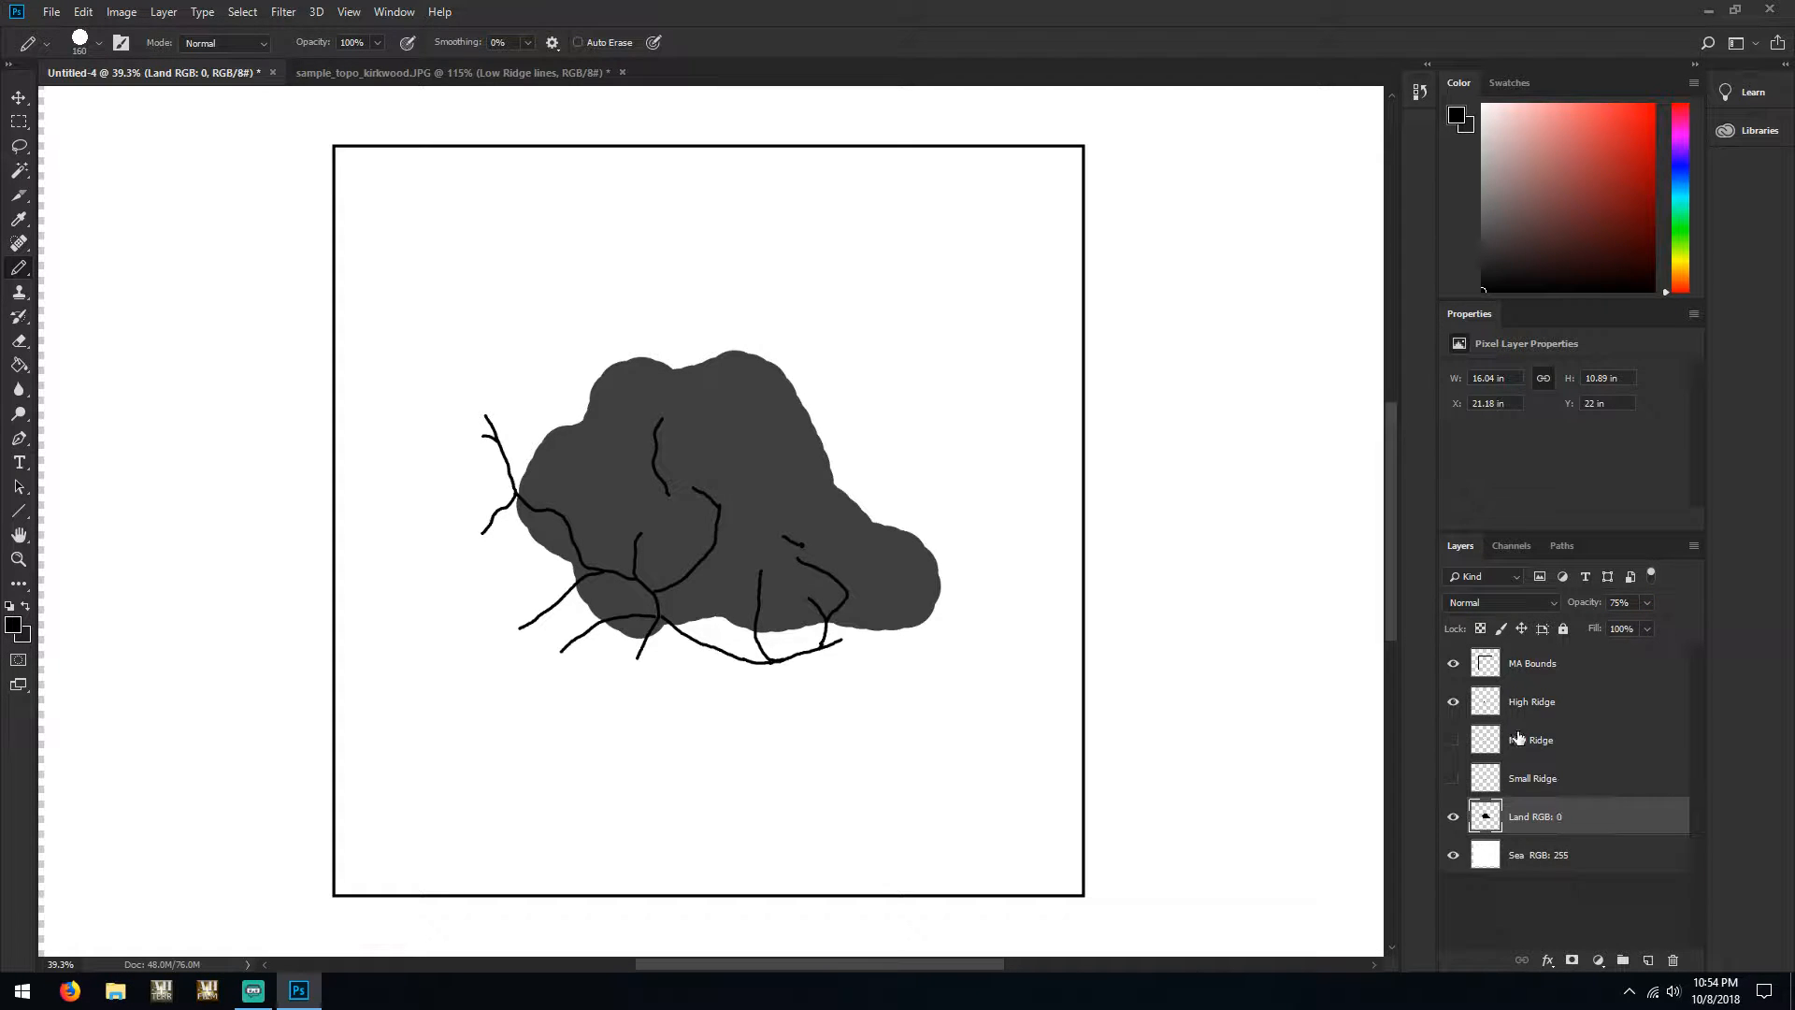
# Move the High Ridge lines onto the landmass, to about X 22.61 in, Y 23.12 in
pyautogui.click(1574, 701)
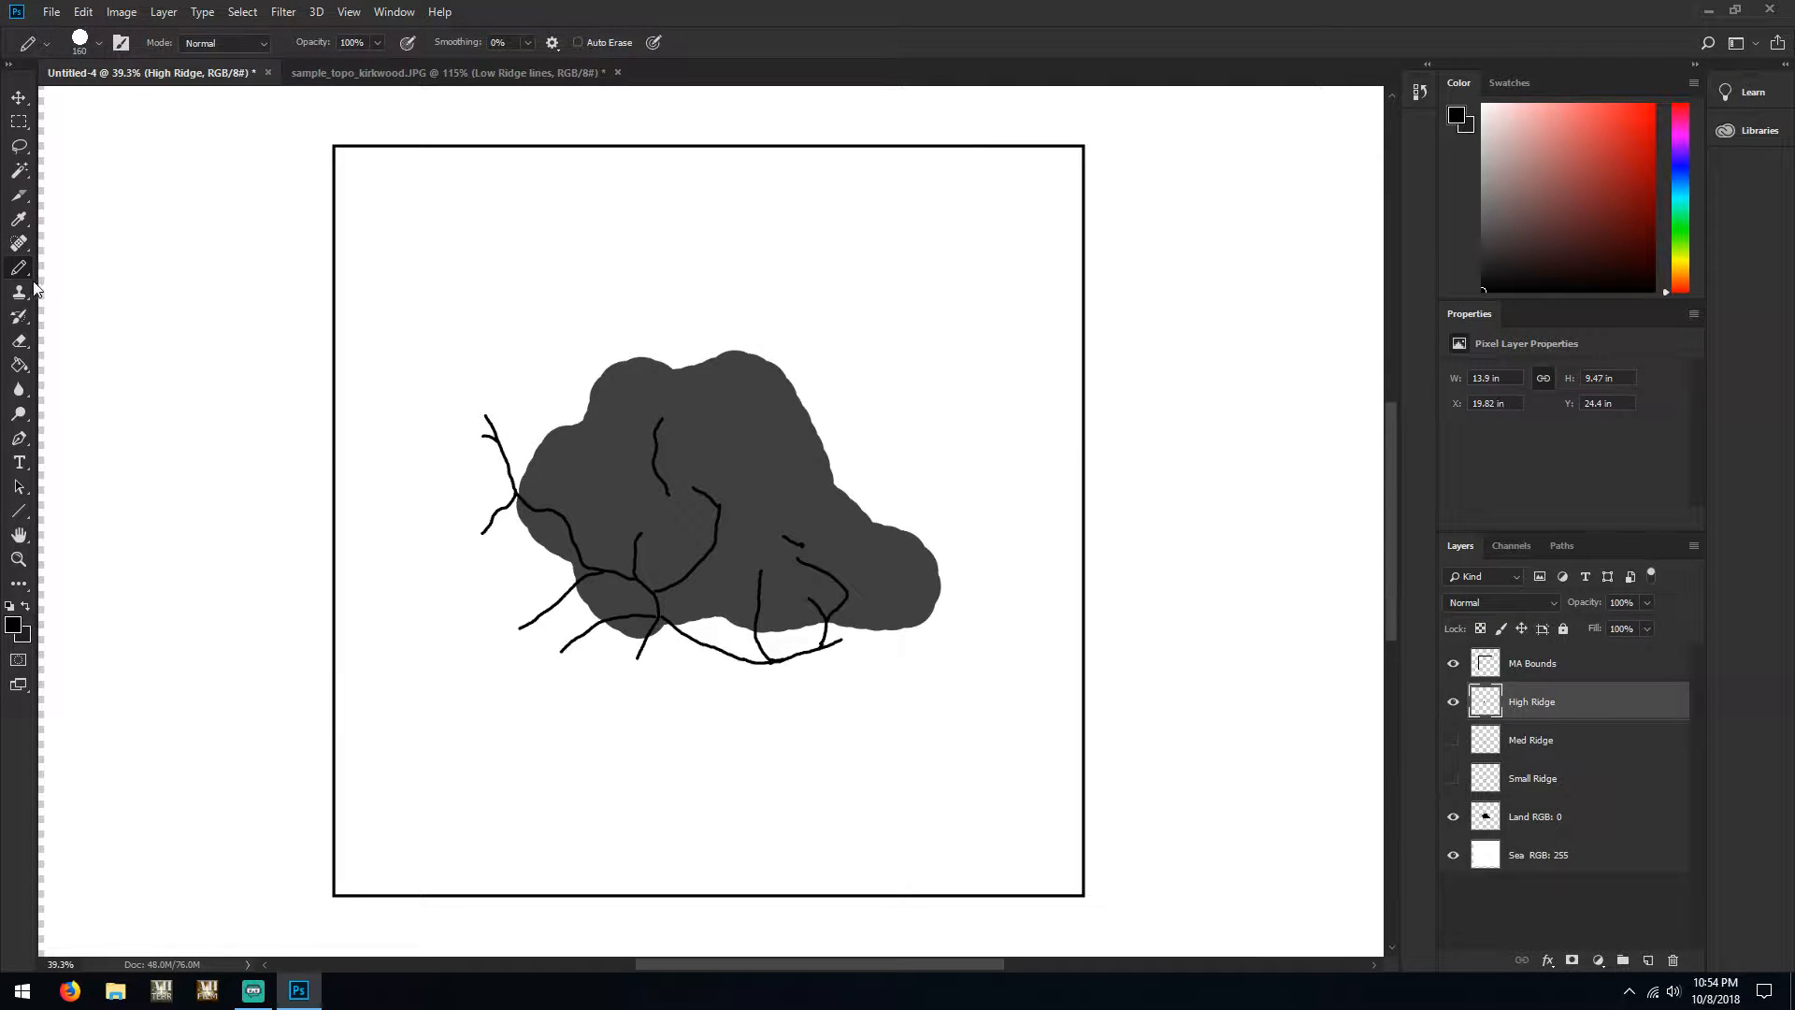
pyautogui.click(20, 97)
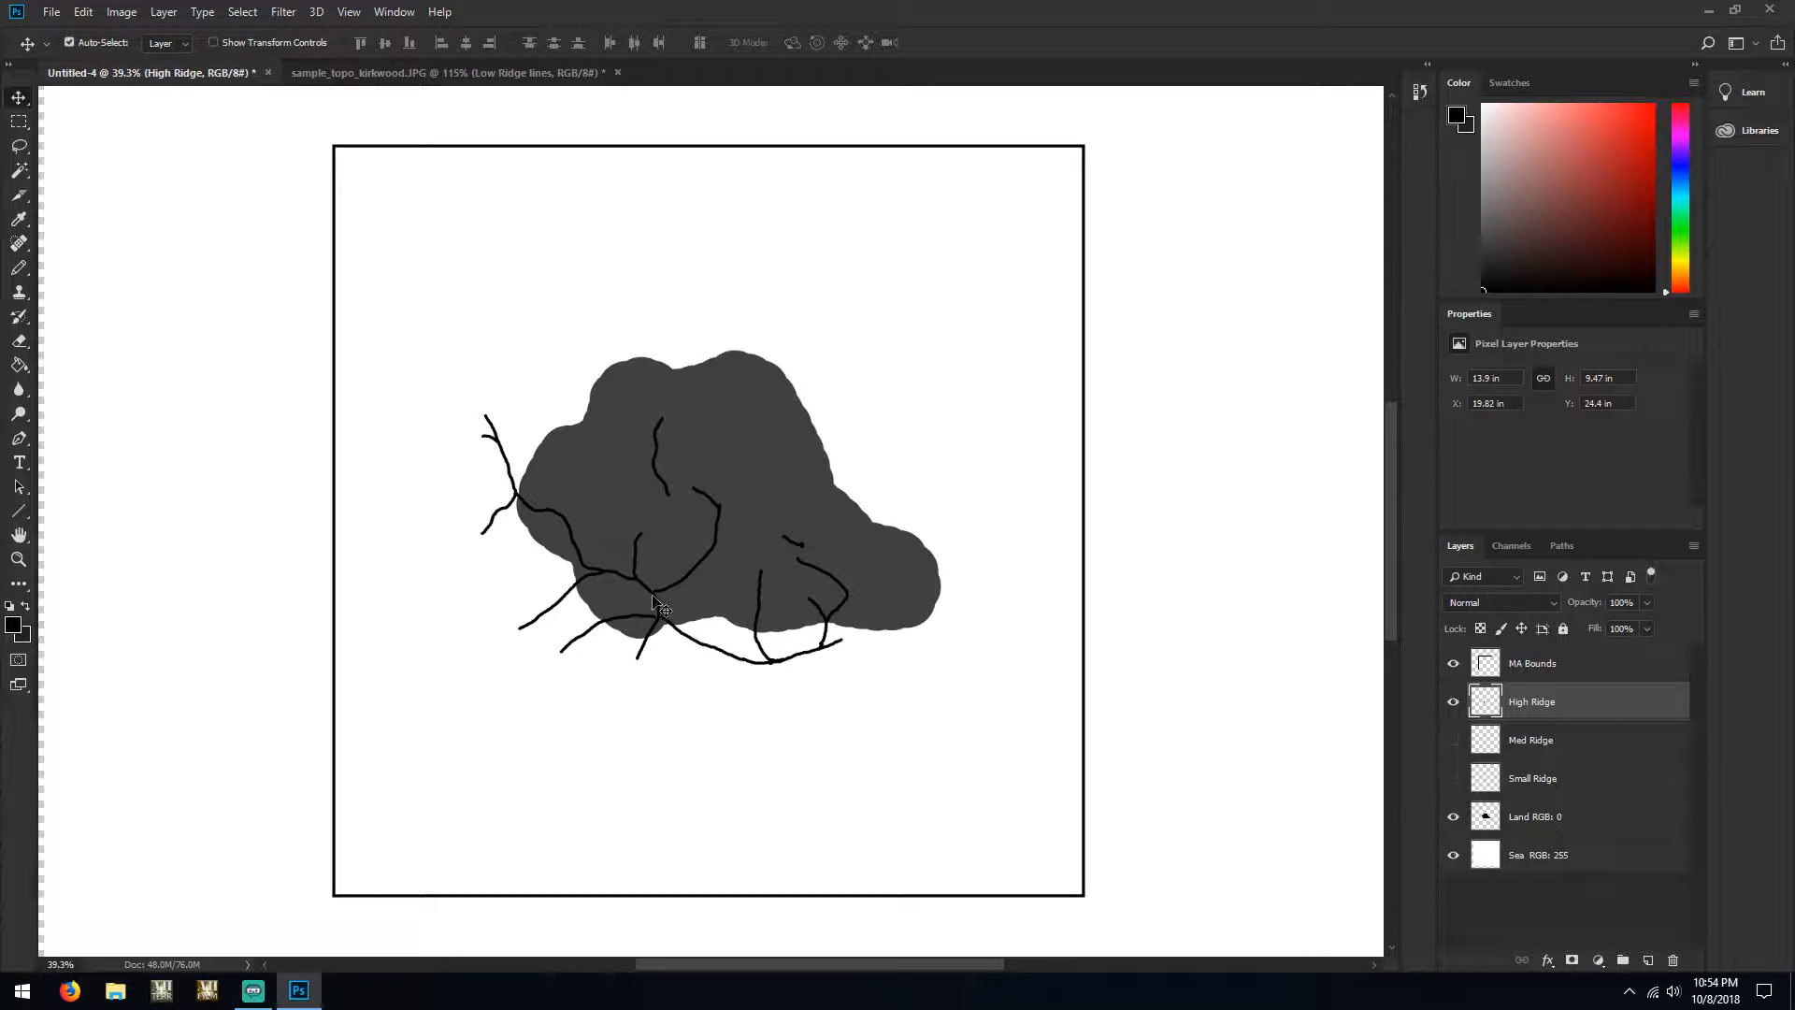
pyautogui.moveTo(655, 598); pyautogui.dragTo(728, 562)
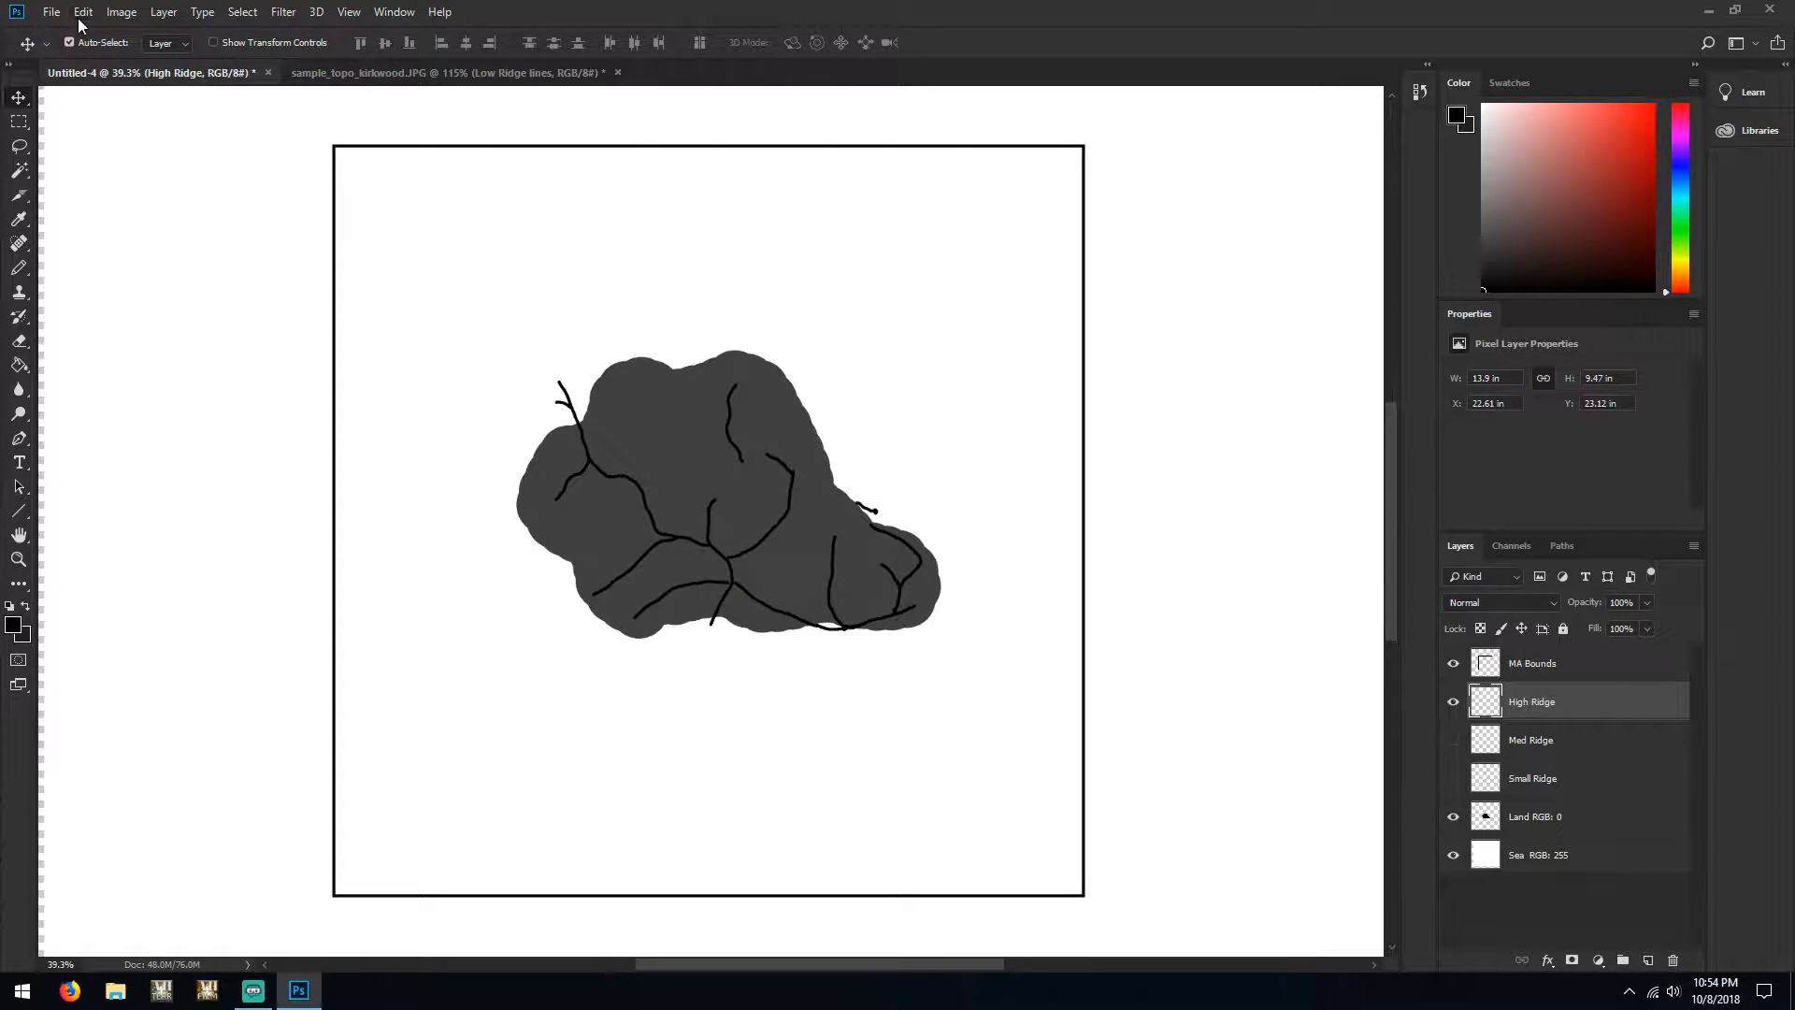
# Free Transform the High Ridge lines to about 11.85 in by 6.35 in, at about X 23.39 in, Y 25.11 in, inside the landmass
pyautogui.click(18, 123)
pyautogui.rightClick(848, 620)
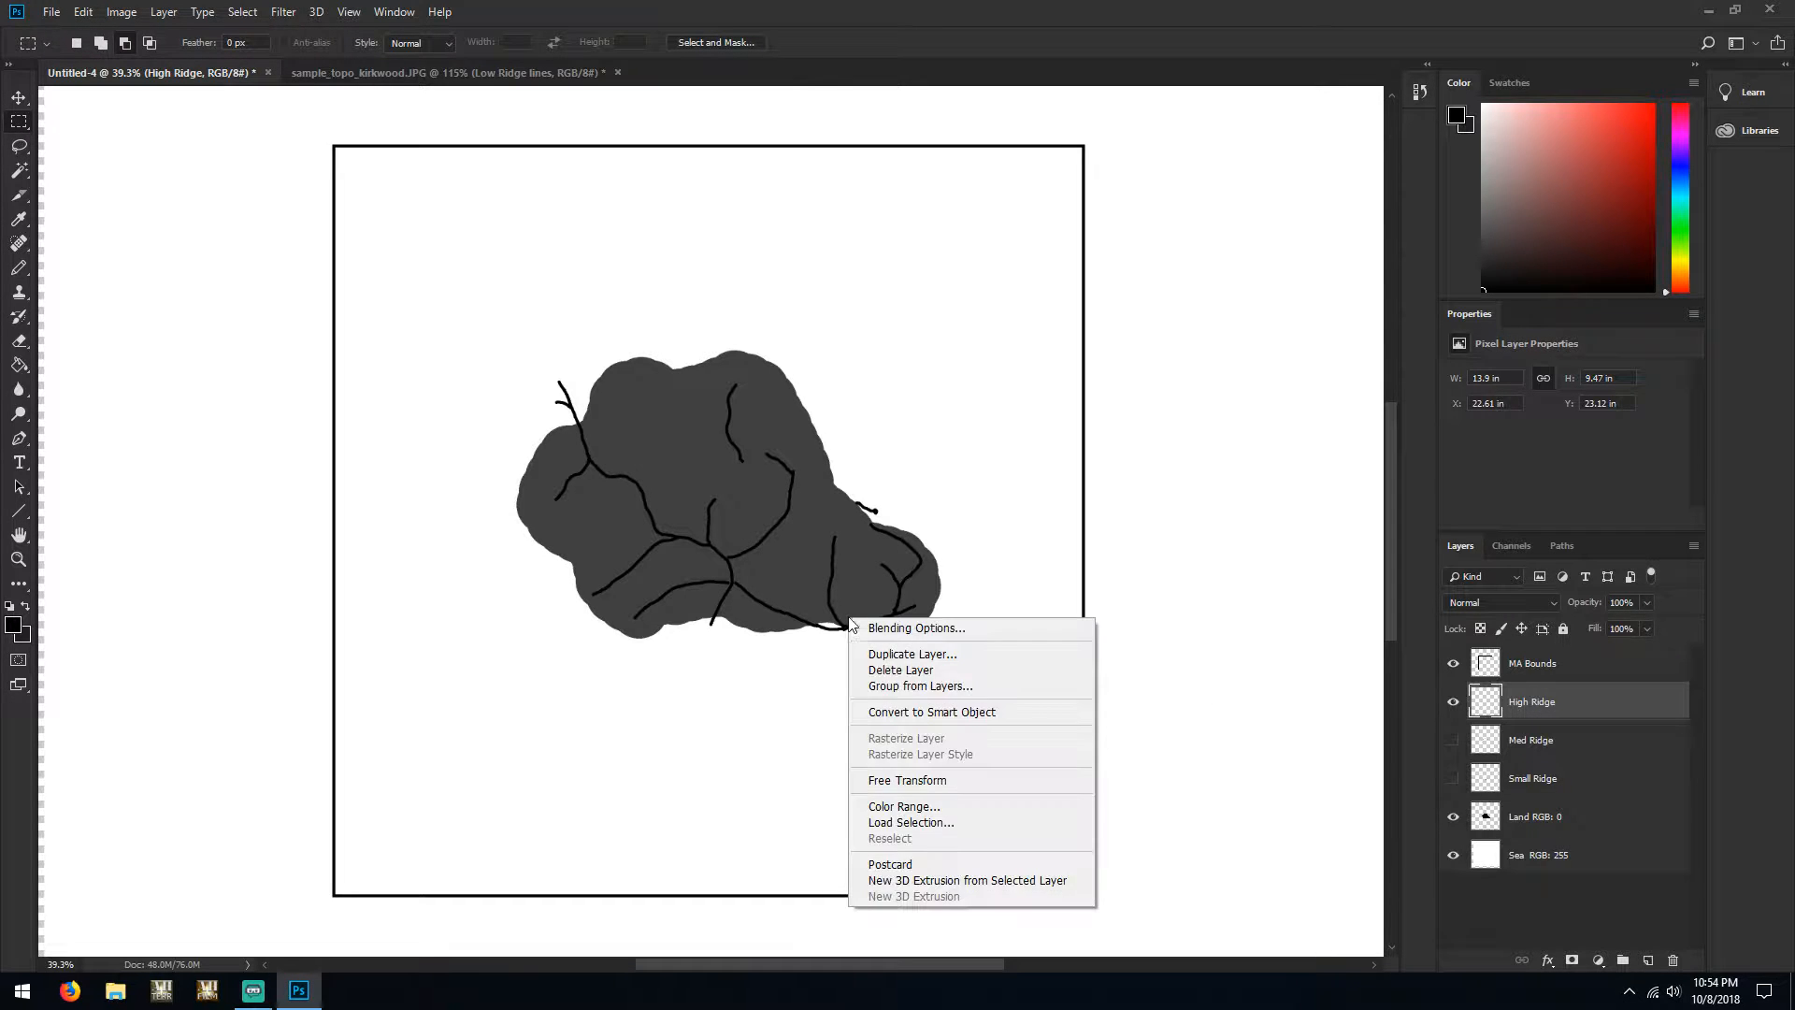
pyautogui.click(902, 780)
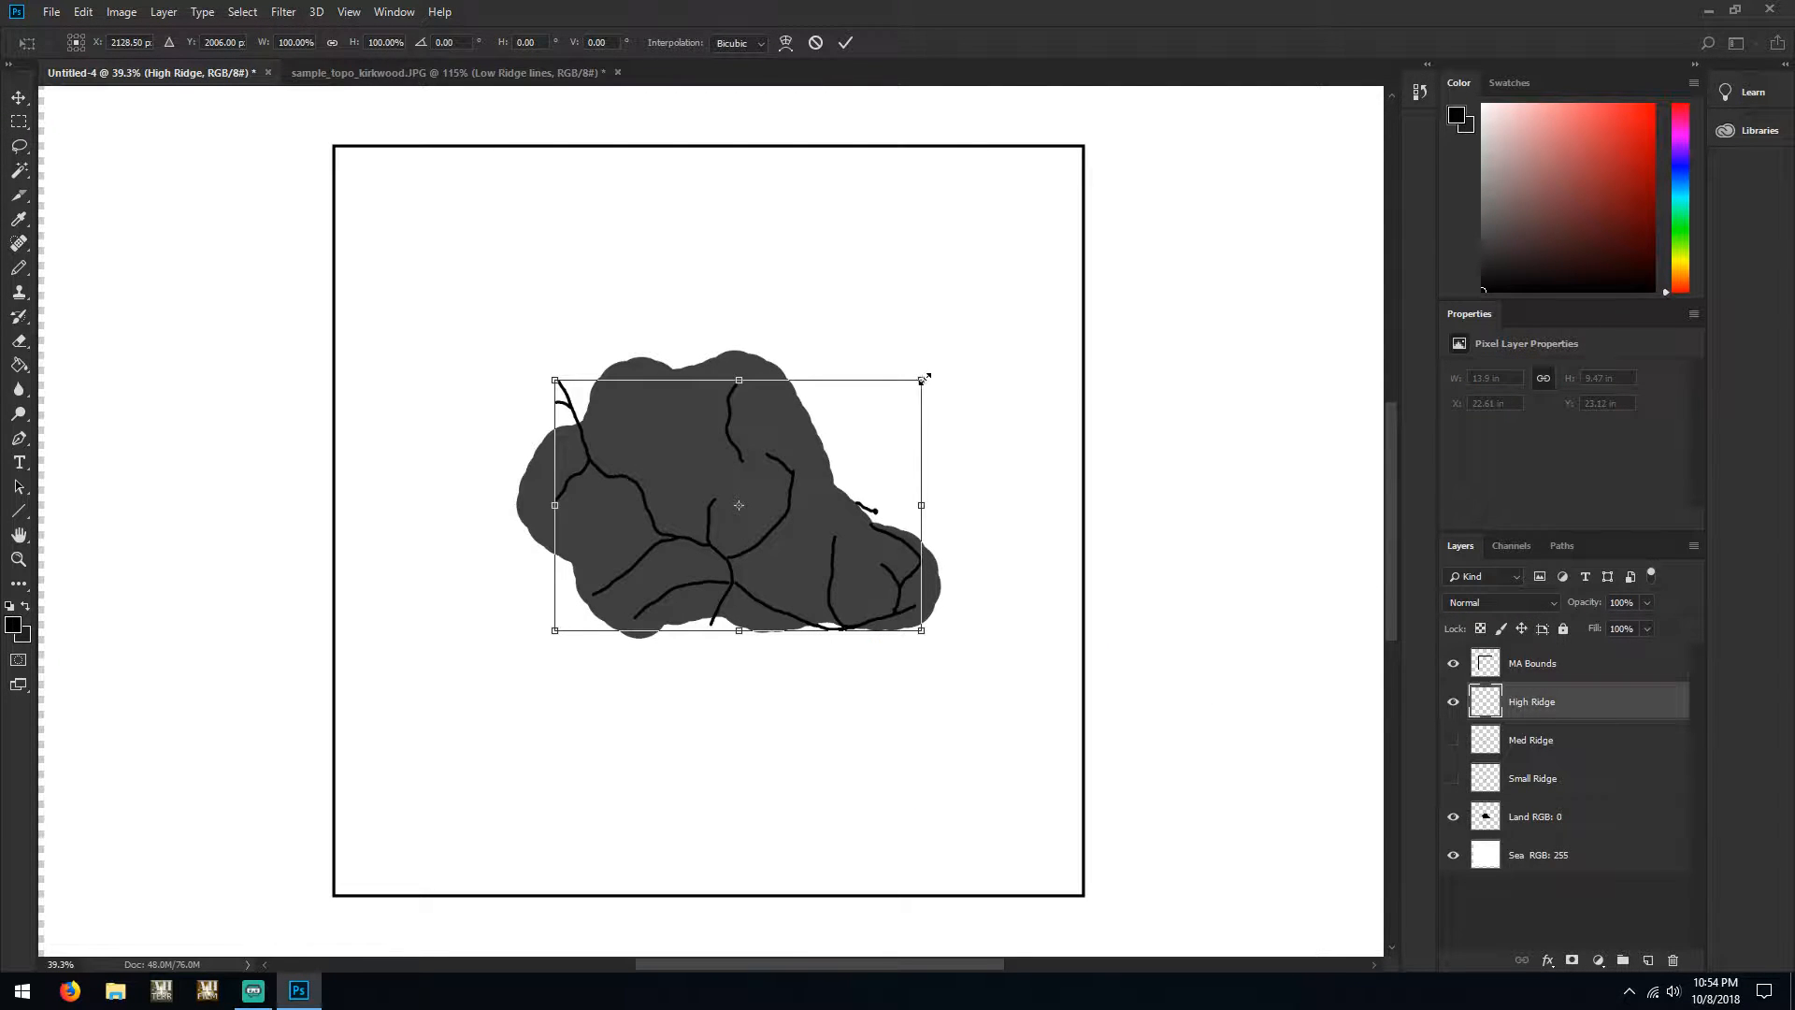
pyautogui.moveTo(924, 377); pyautogui.dragTo(848, 441)
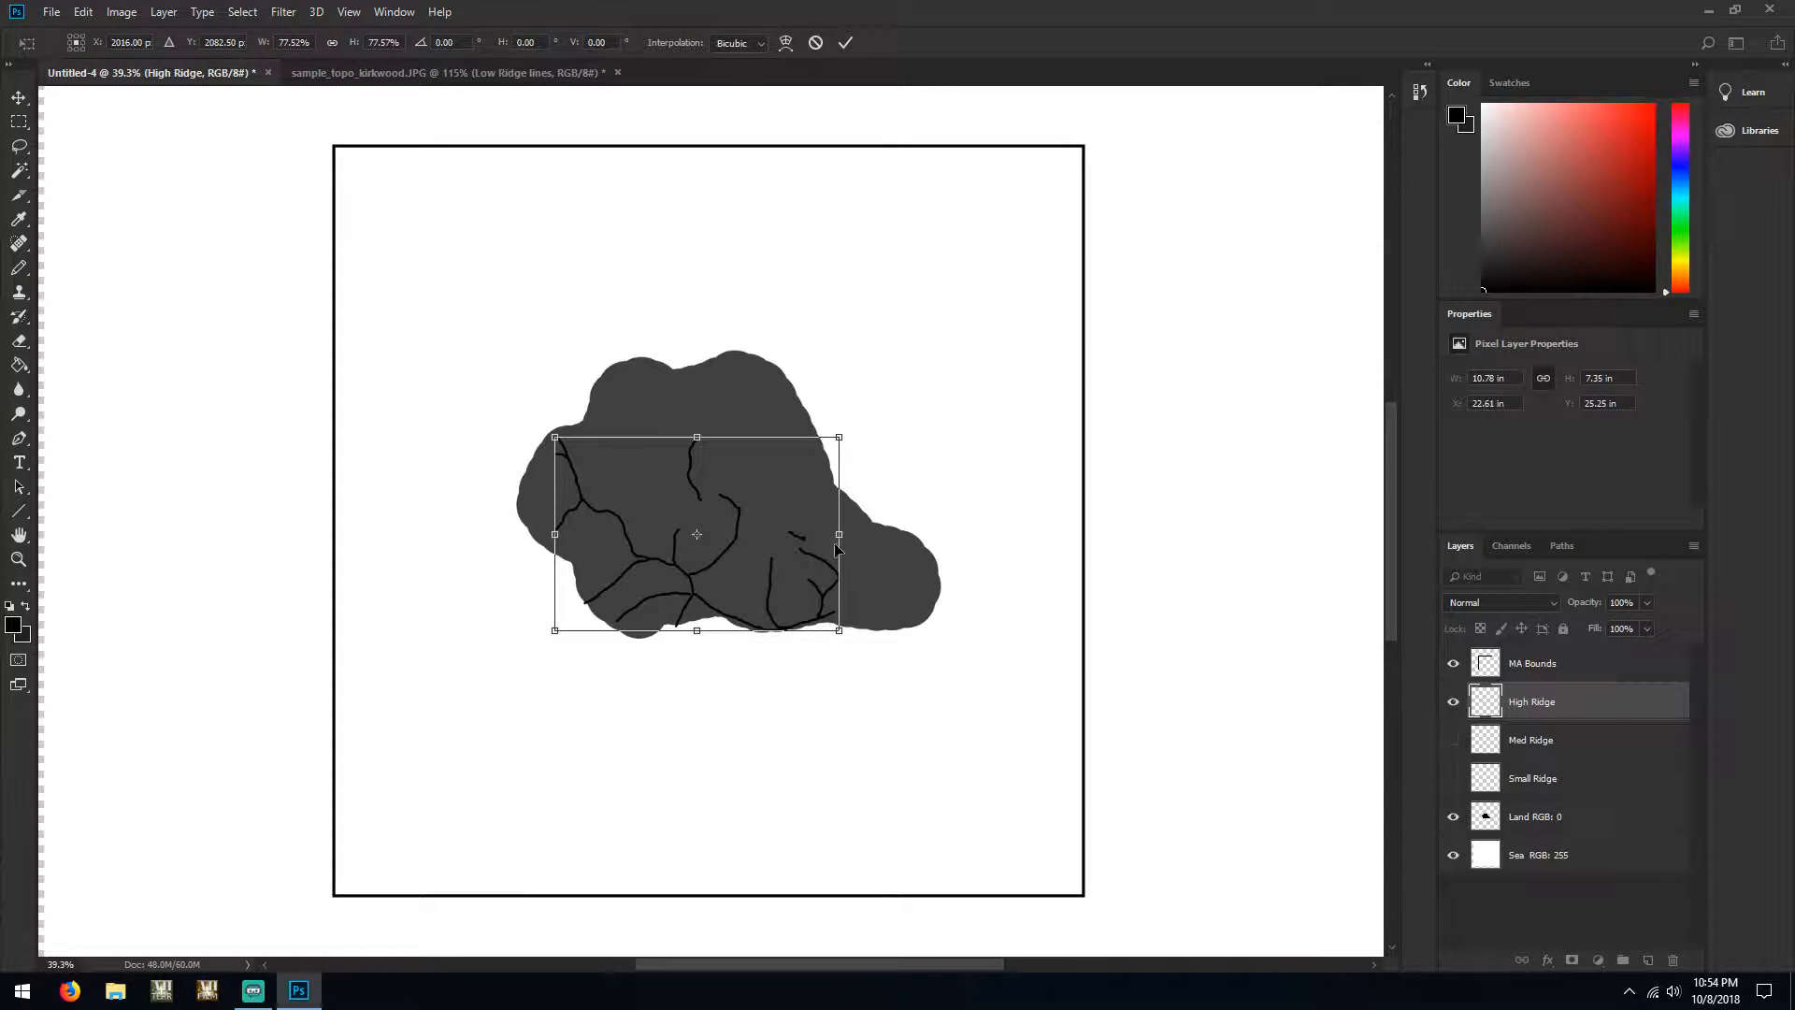
pyautogui.moveTo(739, 528); pyautogui.dragTo(783, 496)
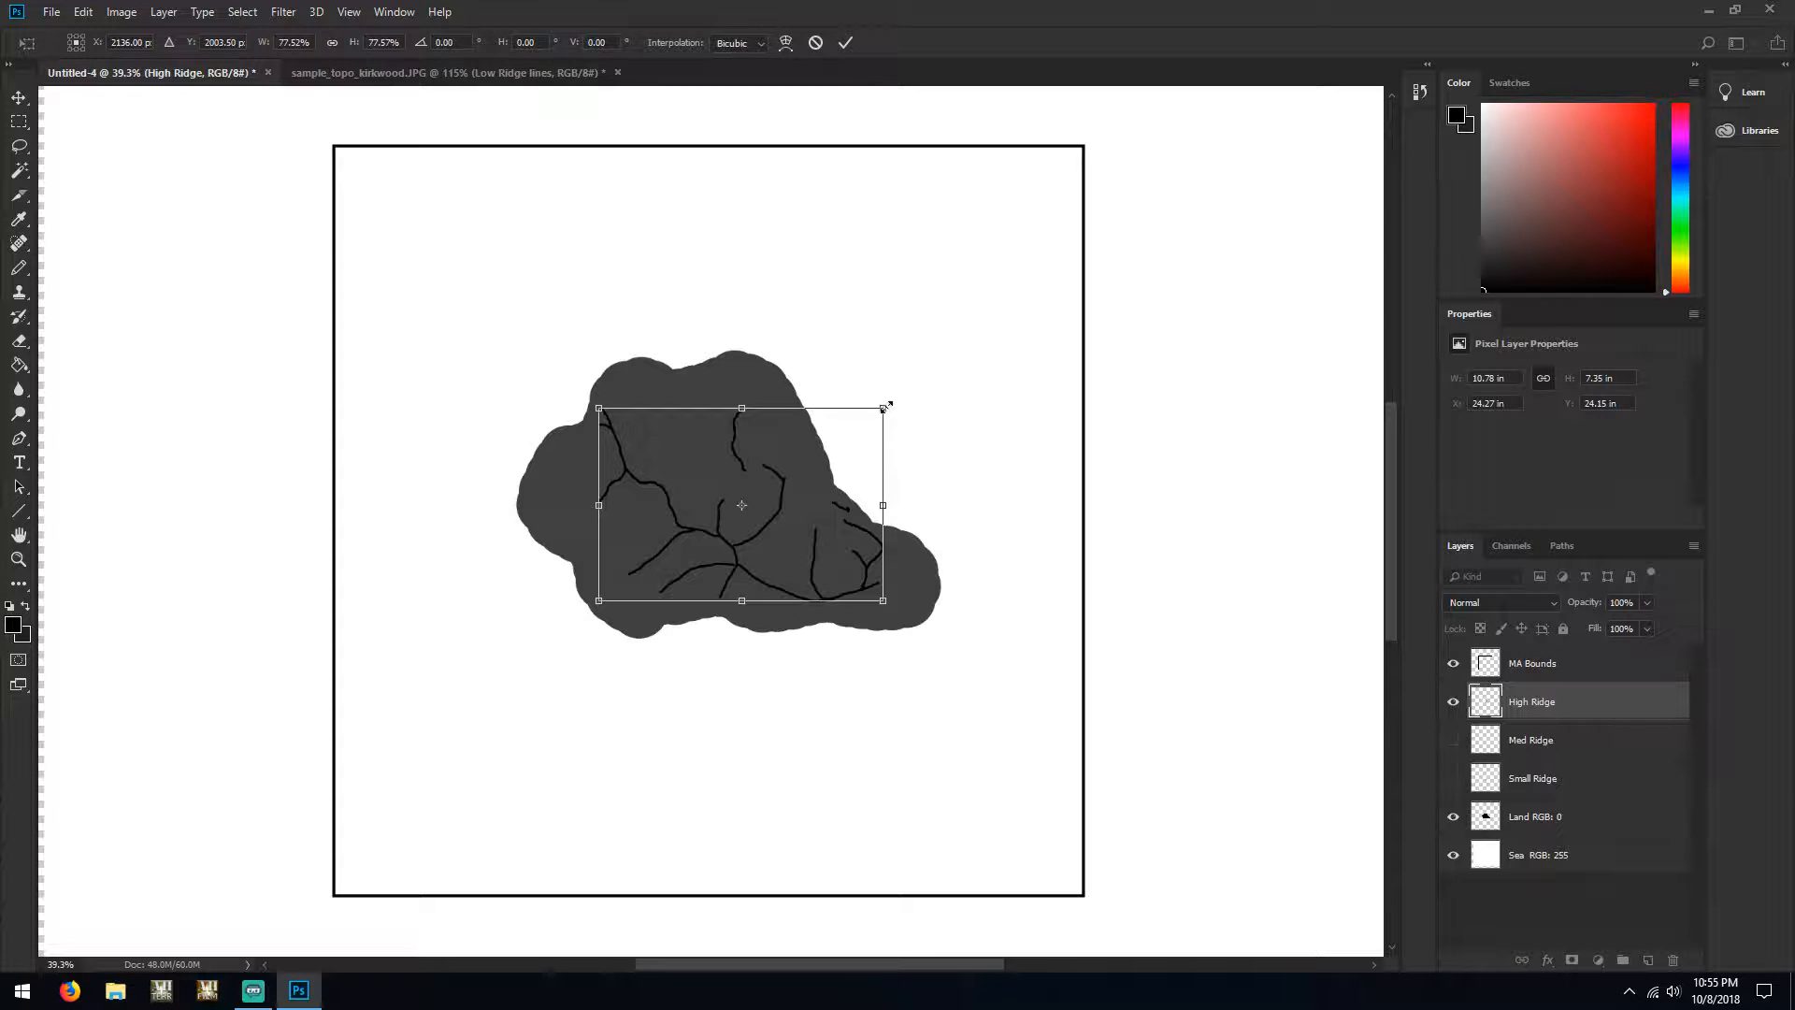
pyautogui.moveTo(884, 405); pyautogui.dragTo(870, 424)
pyautogui.moveTo(864, 513); pyautogui.dragTo(911, 513)
pyautogui.moveTo(755, 420); pyautogui.dragTo(755, 453)
pyautogui.moveTo(790, 539); pyautogui.dragTo(767, 534)
pyautogui.moveTo(733, 452); pyautogui.dragTo(737, 430)
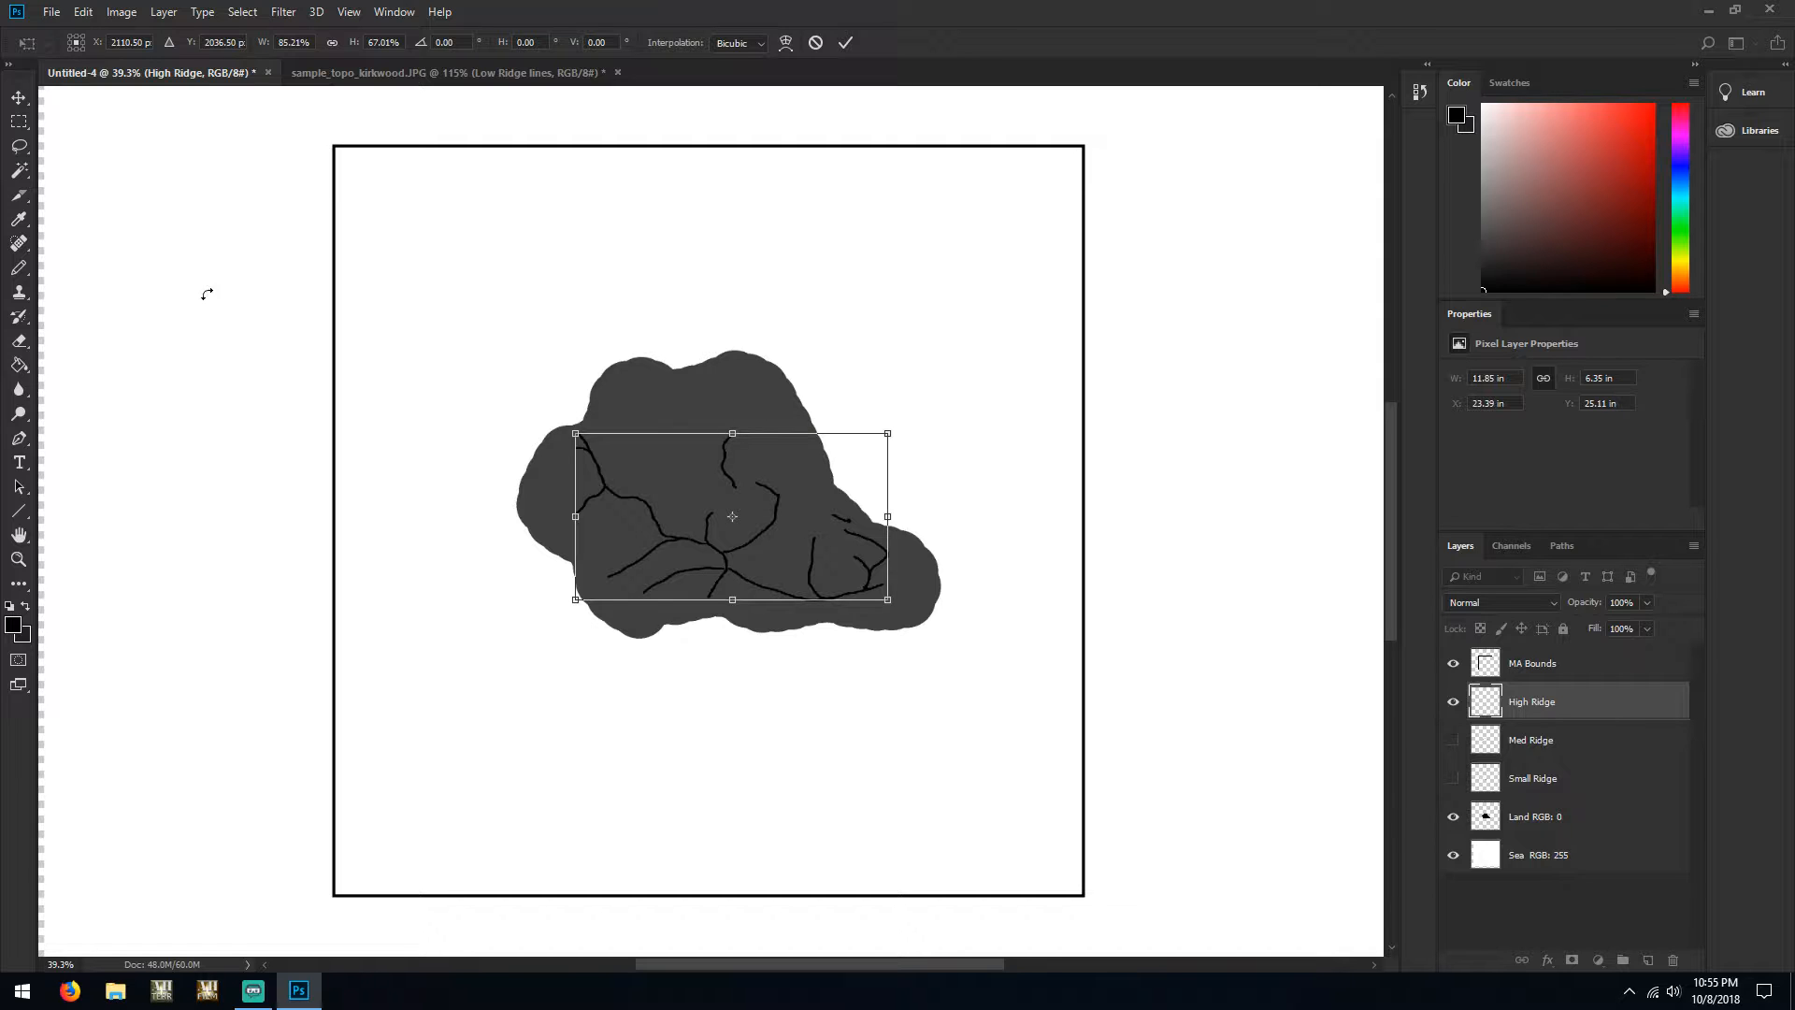
pyautogui.click(17, 99)
pyautogui.click(819, 365)
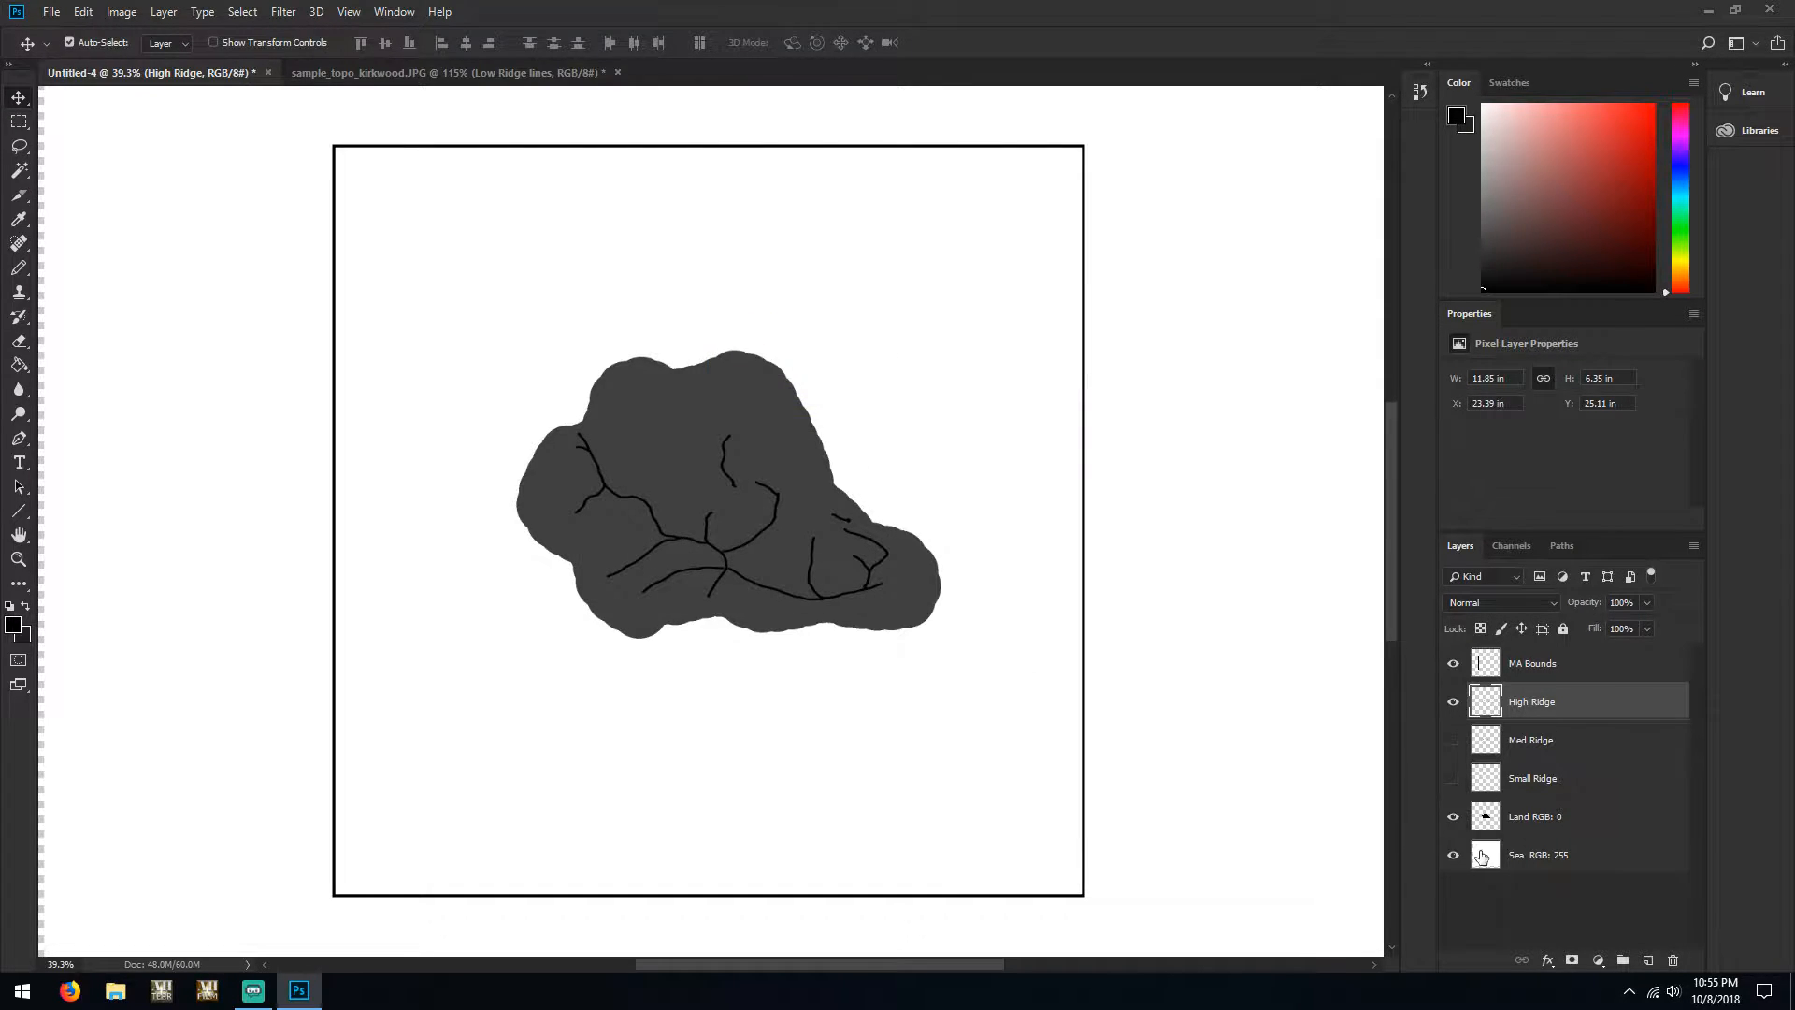
# Set the Land RGB: 0 layer's opacity to 100% and extend the black landmass outward with the Pencil to about 18.15 in by 11.92 in
pyautogui.click(1590, 815)
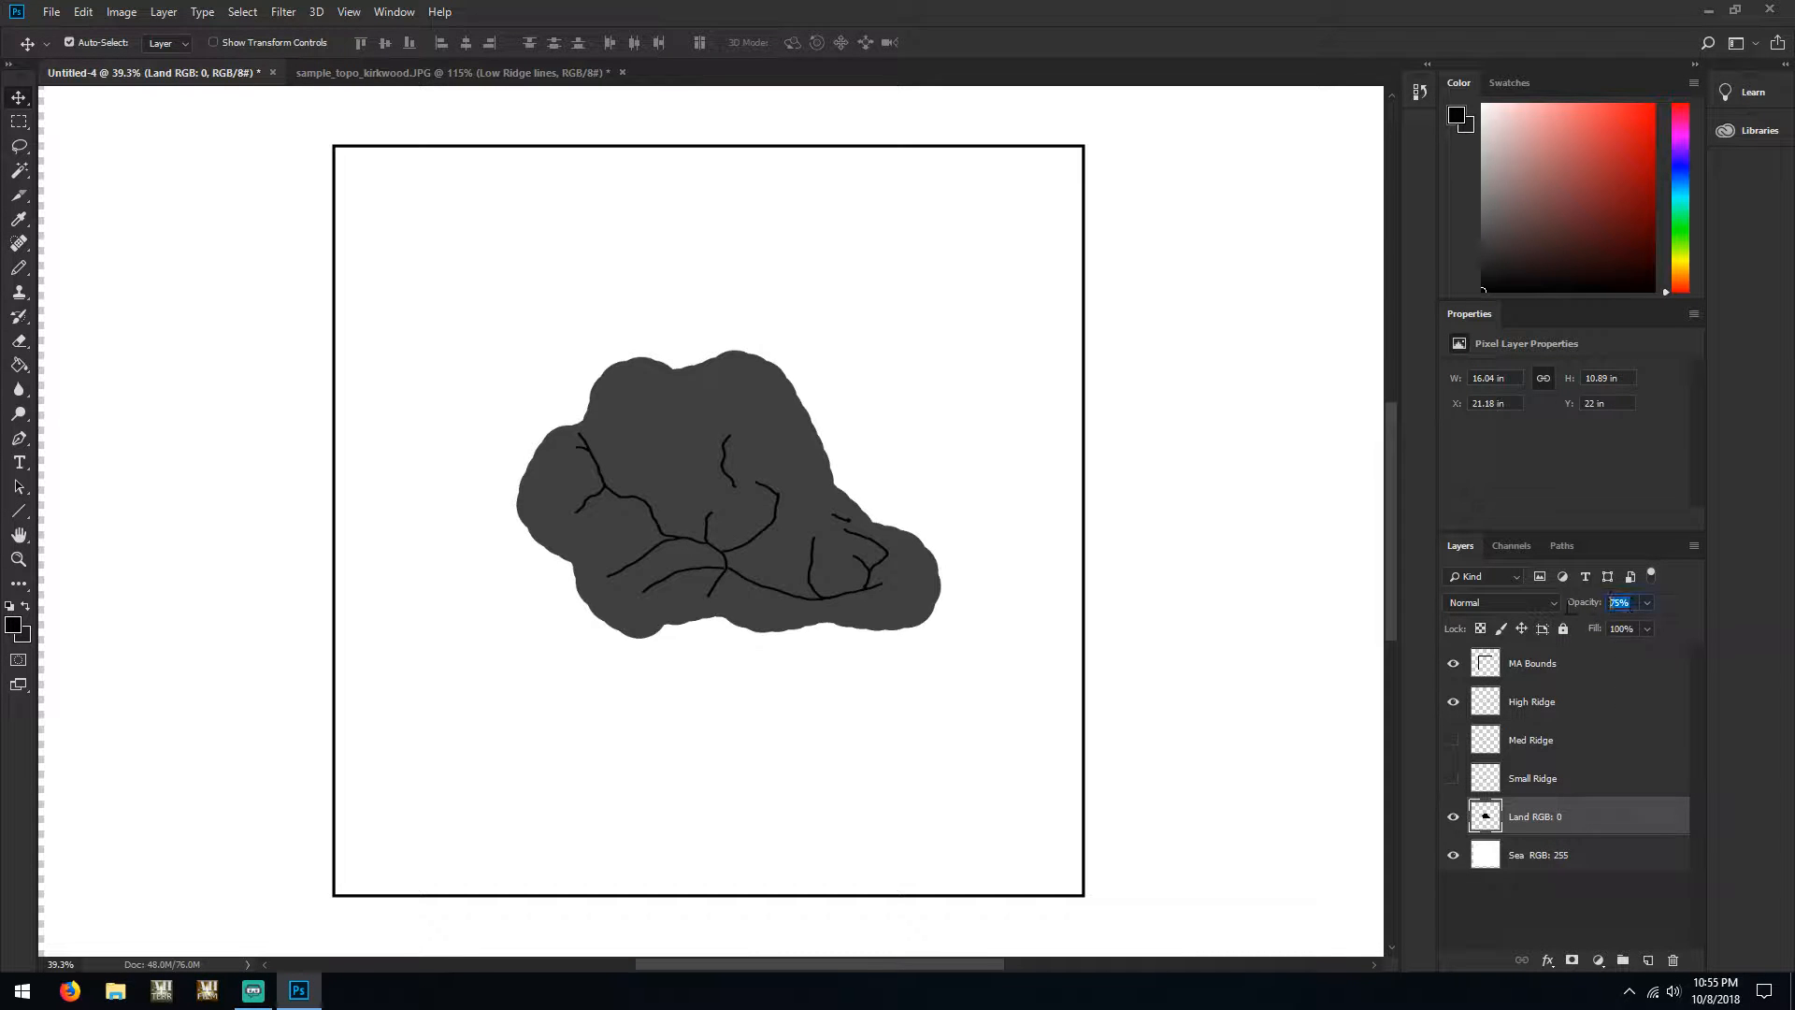
pyautogui.write('100')
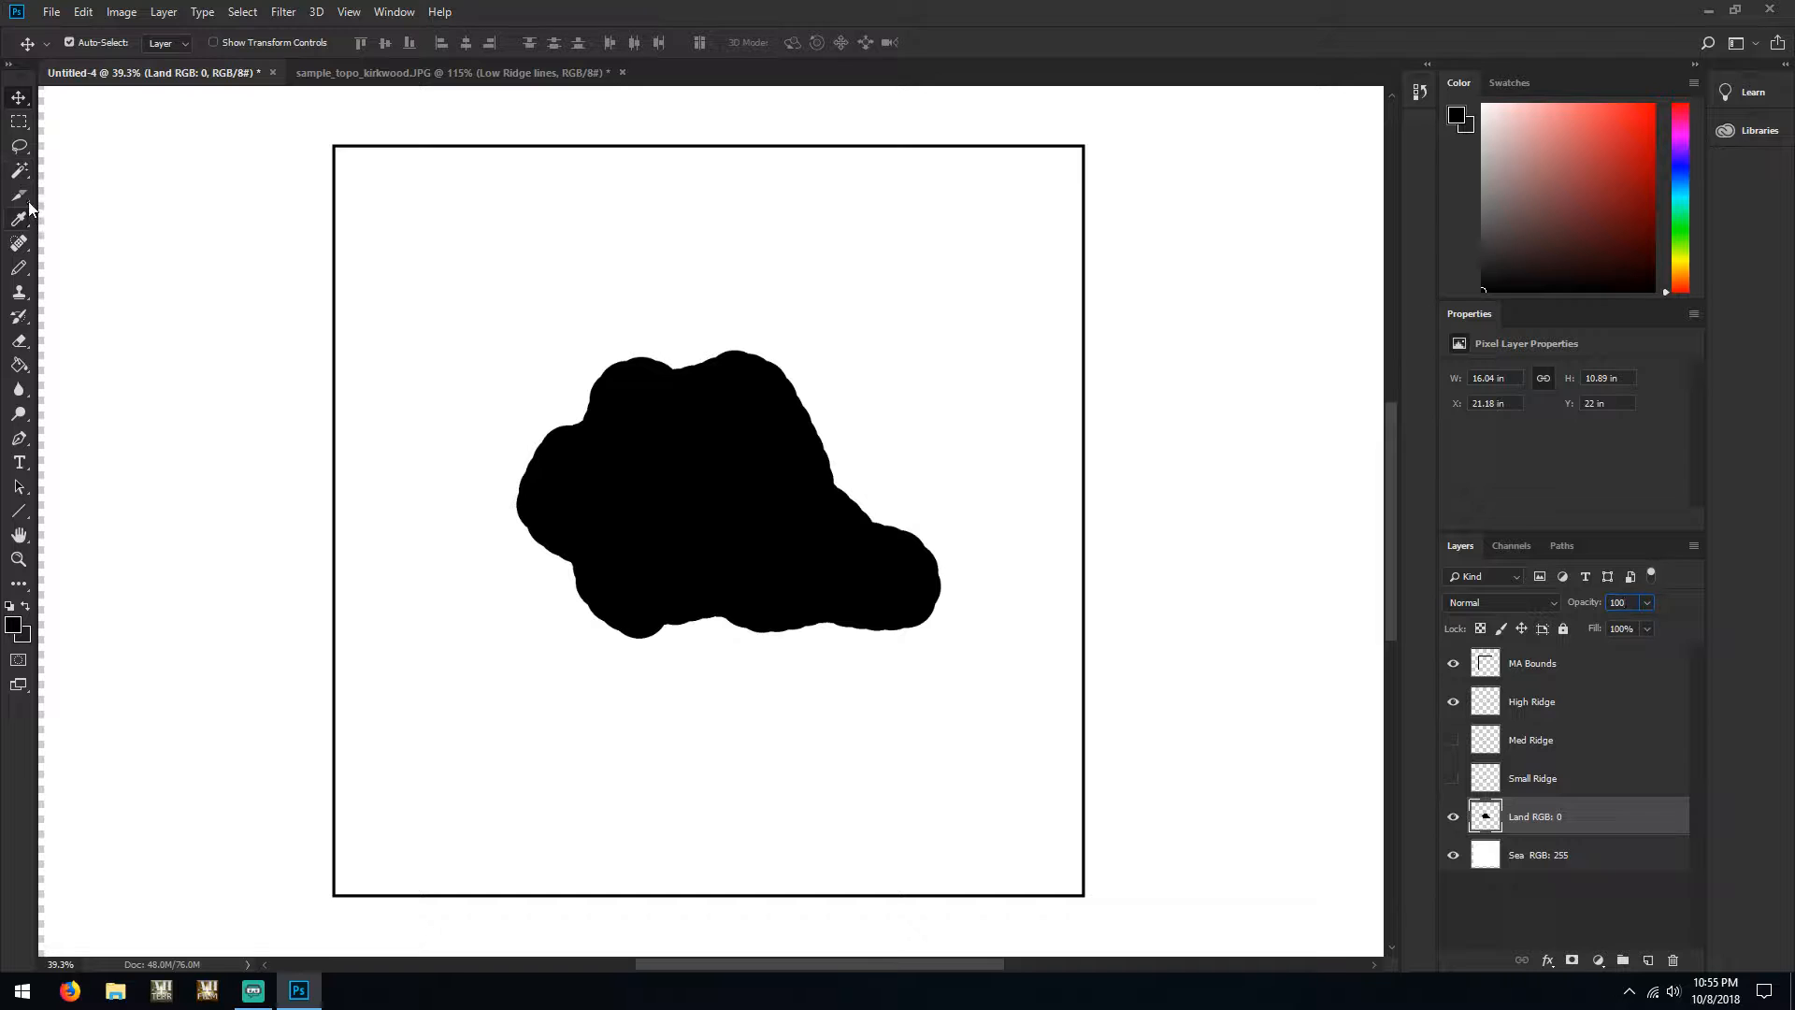
pyautogui.click(19, 268)
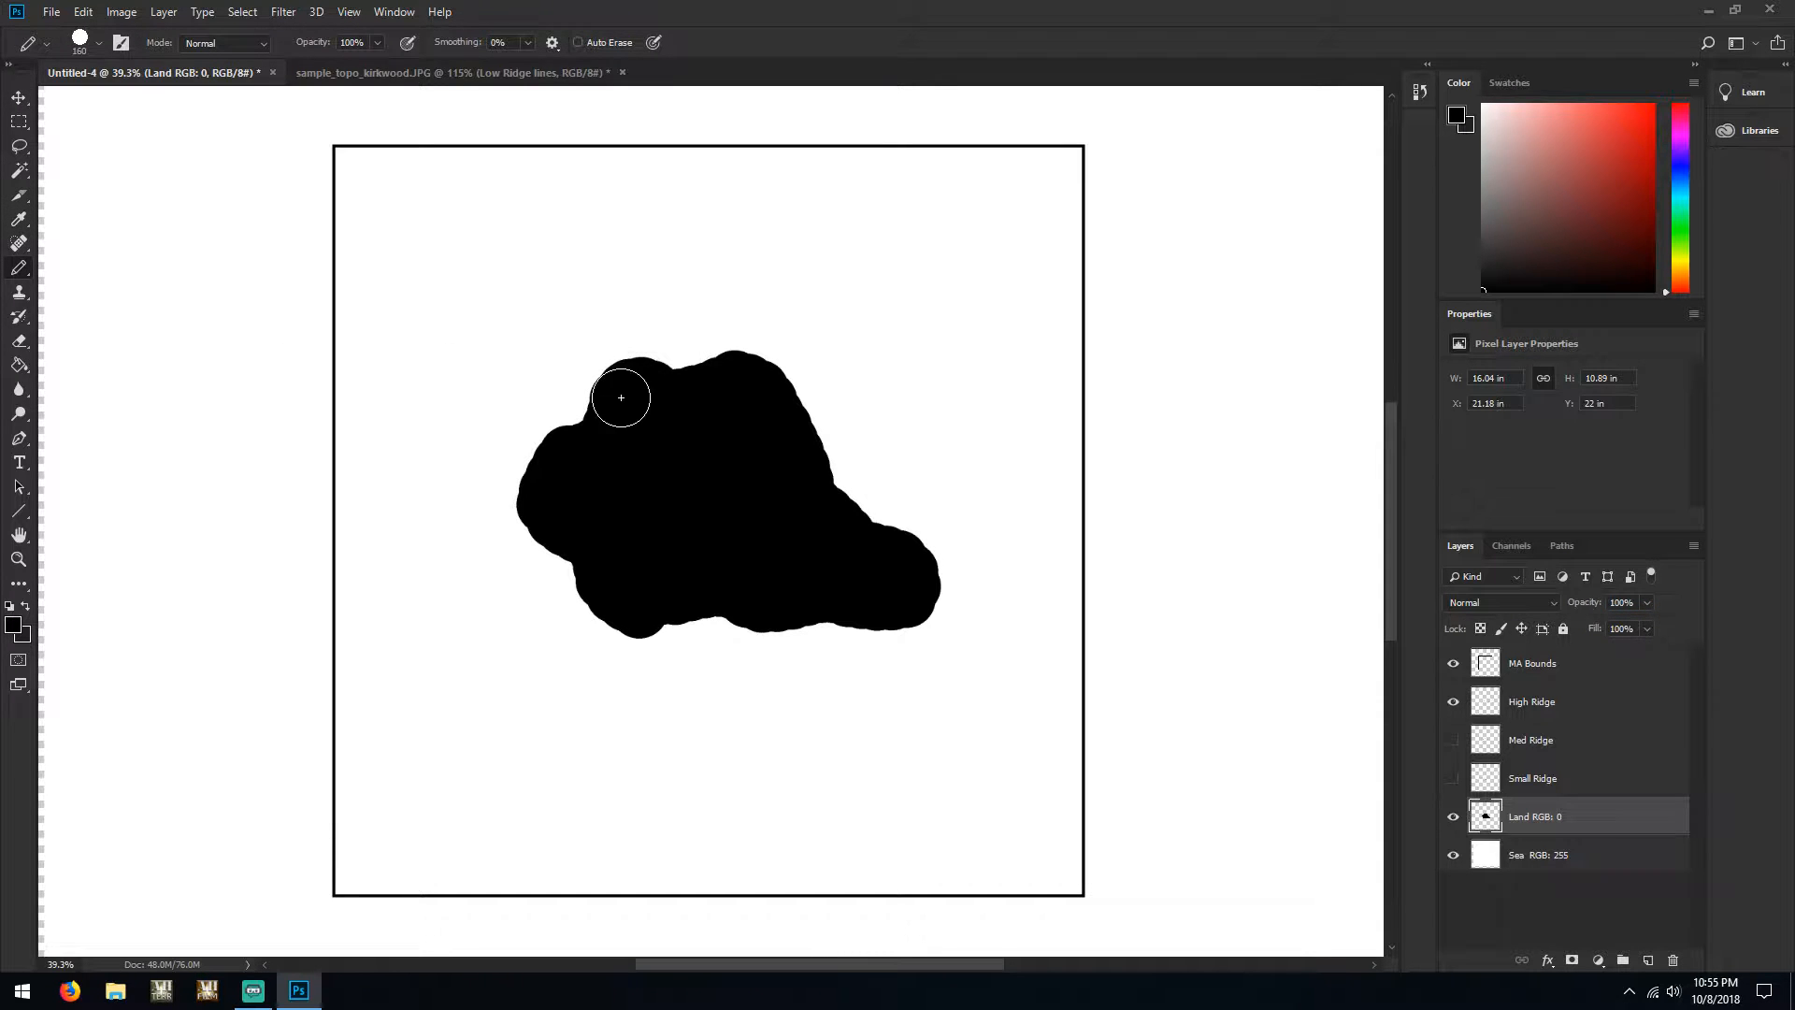
pyautogui.moveTo(621, 398)
pyautogui.mouseDown()
pyautogui.moveTo(551, 444)
pyautogui.moveTo(532, 483)
pyautogui.moveTo(539, 440)
pyautogui.moveTo(628, 385)
pyautogui.moveTo(761, 388)
pyautogui.moveTo(517, 487)
pyautogui.moveTo(540, 538)
pyautogui.moveTo(644, 629)
pyautogui.moveTo(624, 632)
pyautogui.moveTo(937, 591)
pyautogui.moveTo(860, 538)
pyautogui.moveTo(803, 439)
pyautogui.moveTo(919, 530)
pyautogui.mouseUp()
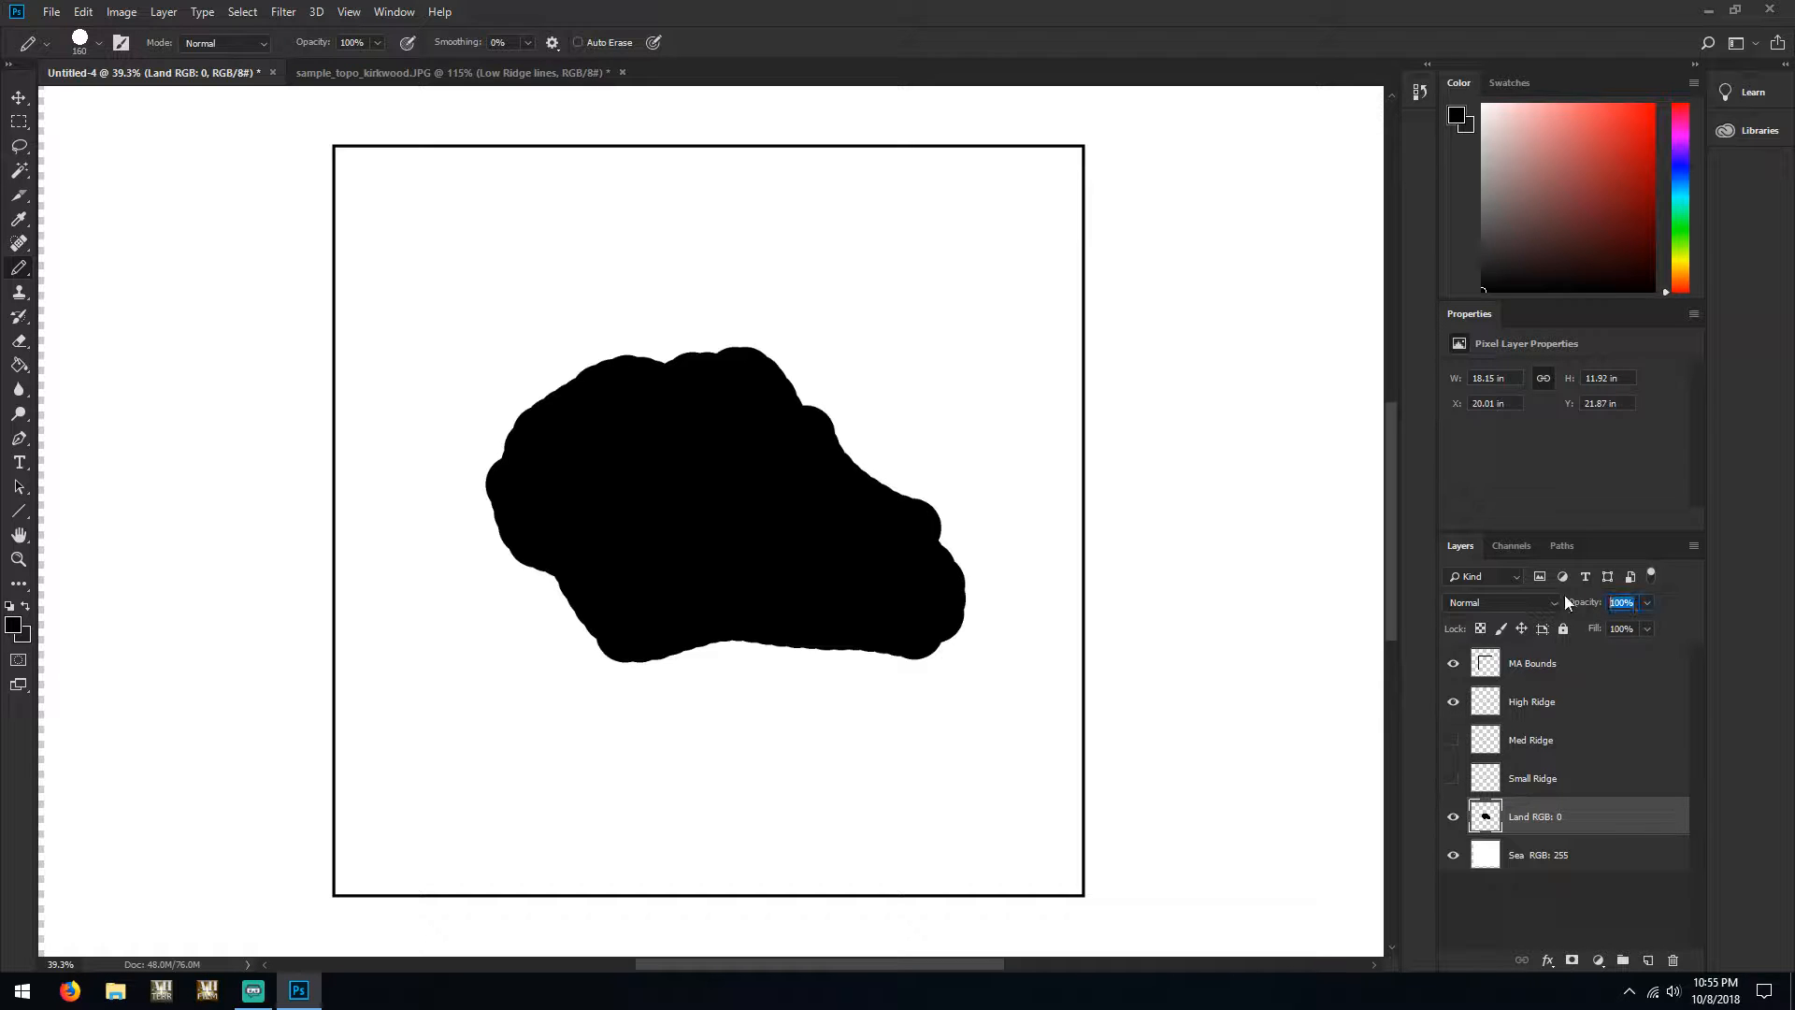
# Set the Land RGB: 0 layer's opacity to 50% and move the High Ridge lines to about X 23.07 in, Y 25.54 in
pyautogui.write('50')
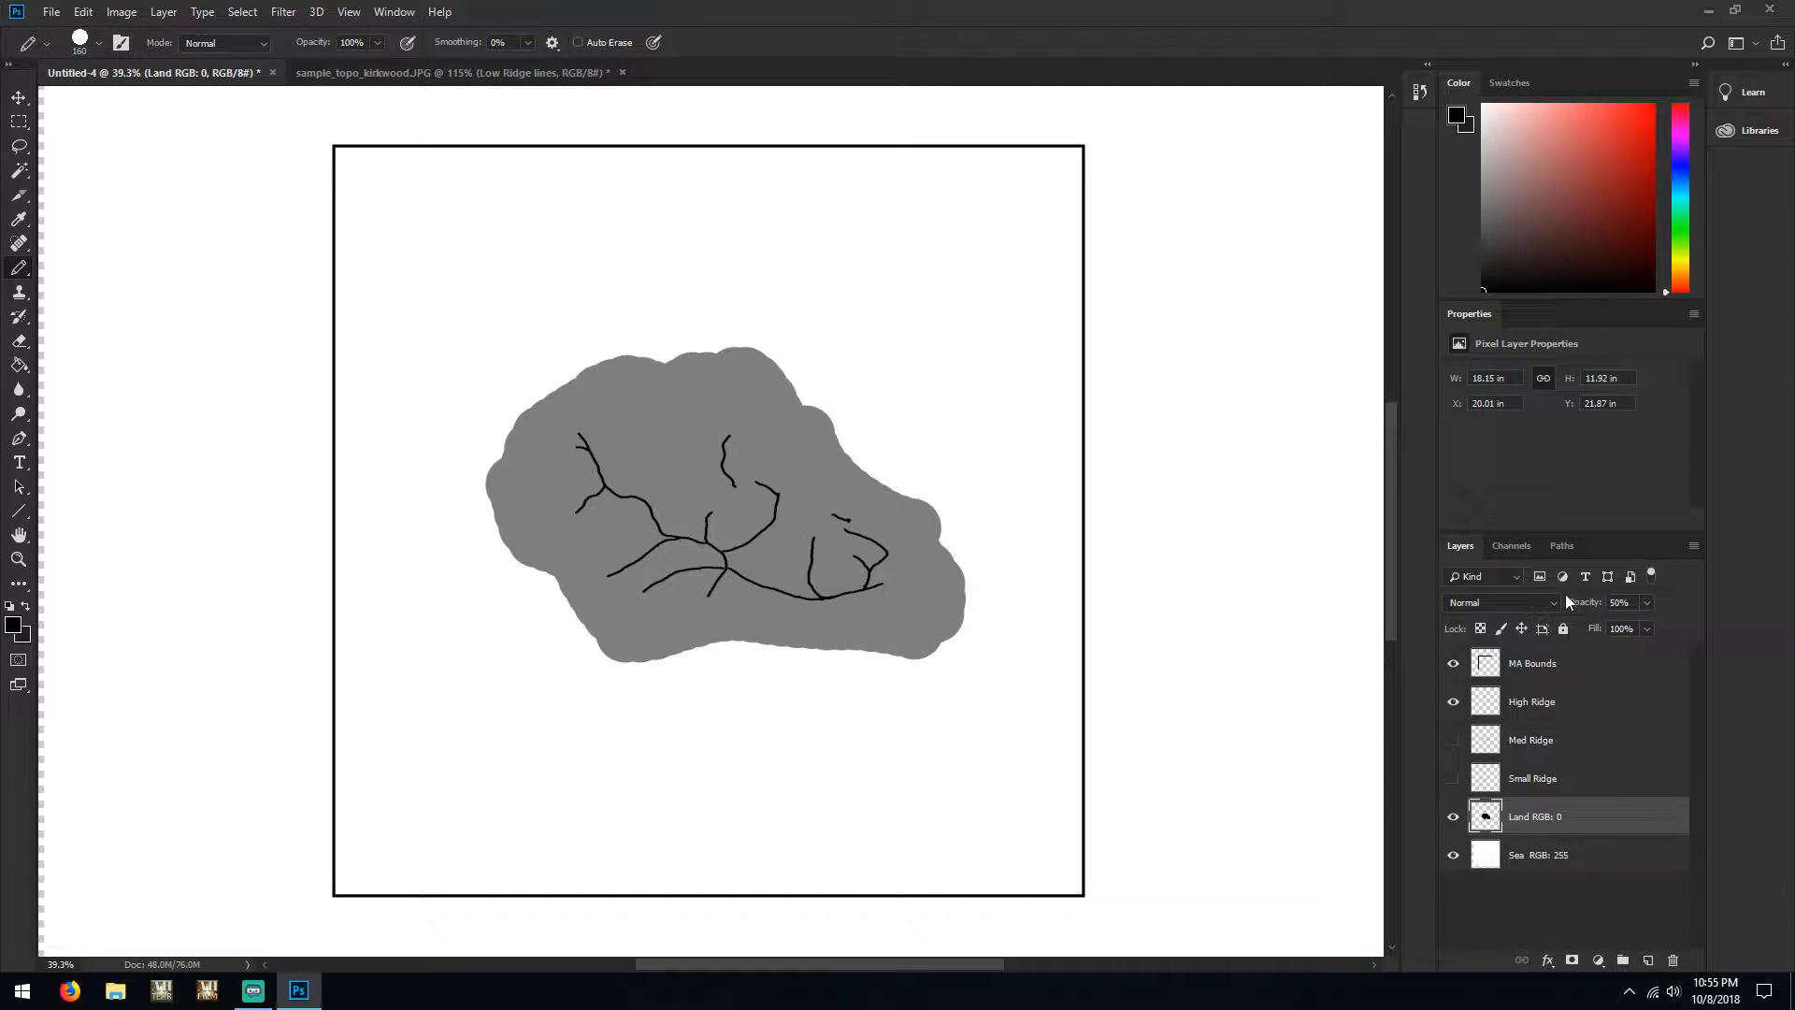
pyautogui.click(23, 97)
pyautogui.click(1554, 696)
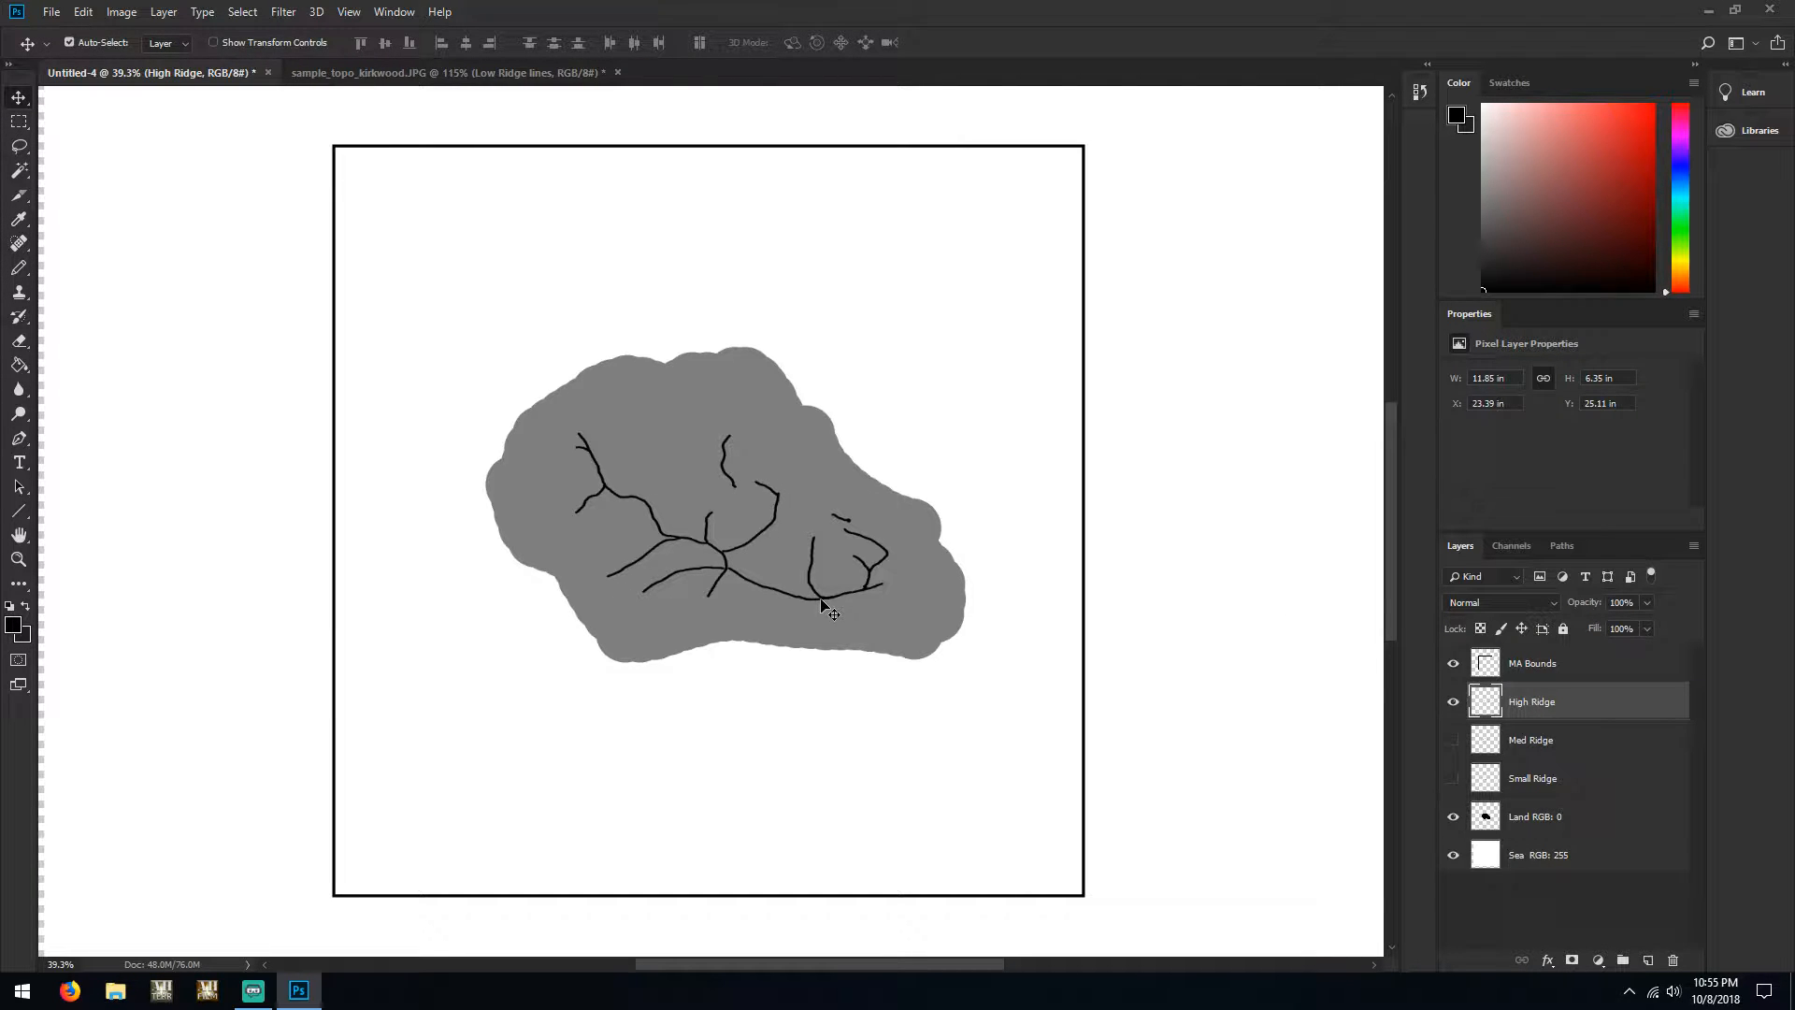
pyautogui.moveTo(821, 608); pyautogui.dragTo(812, 616)
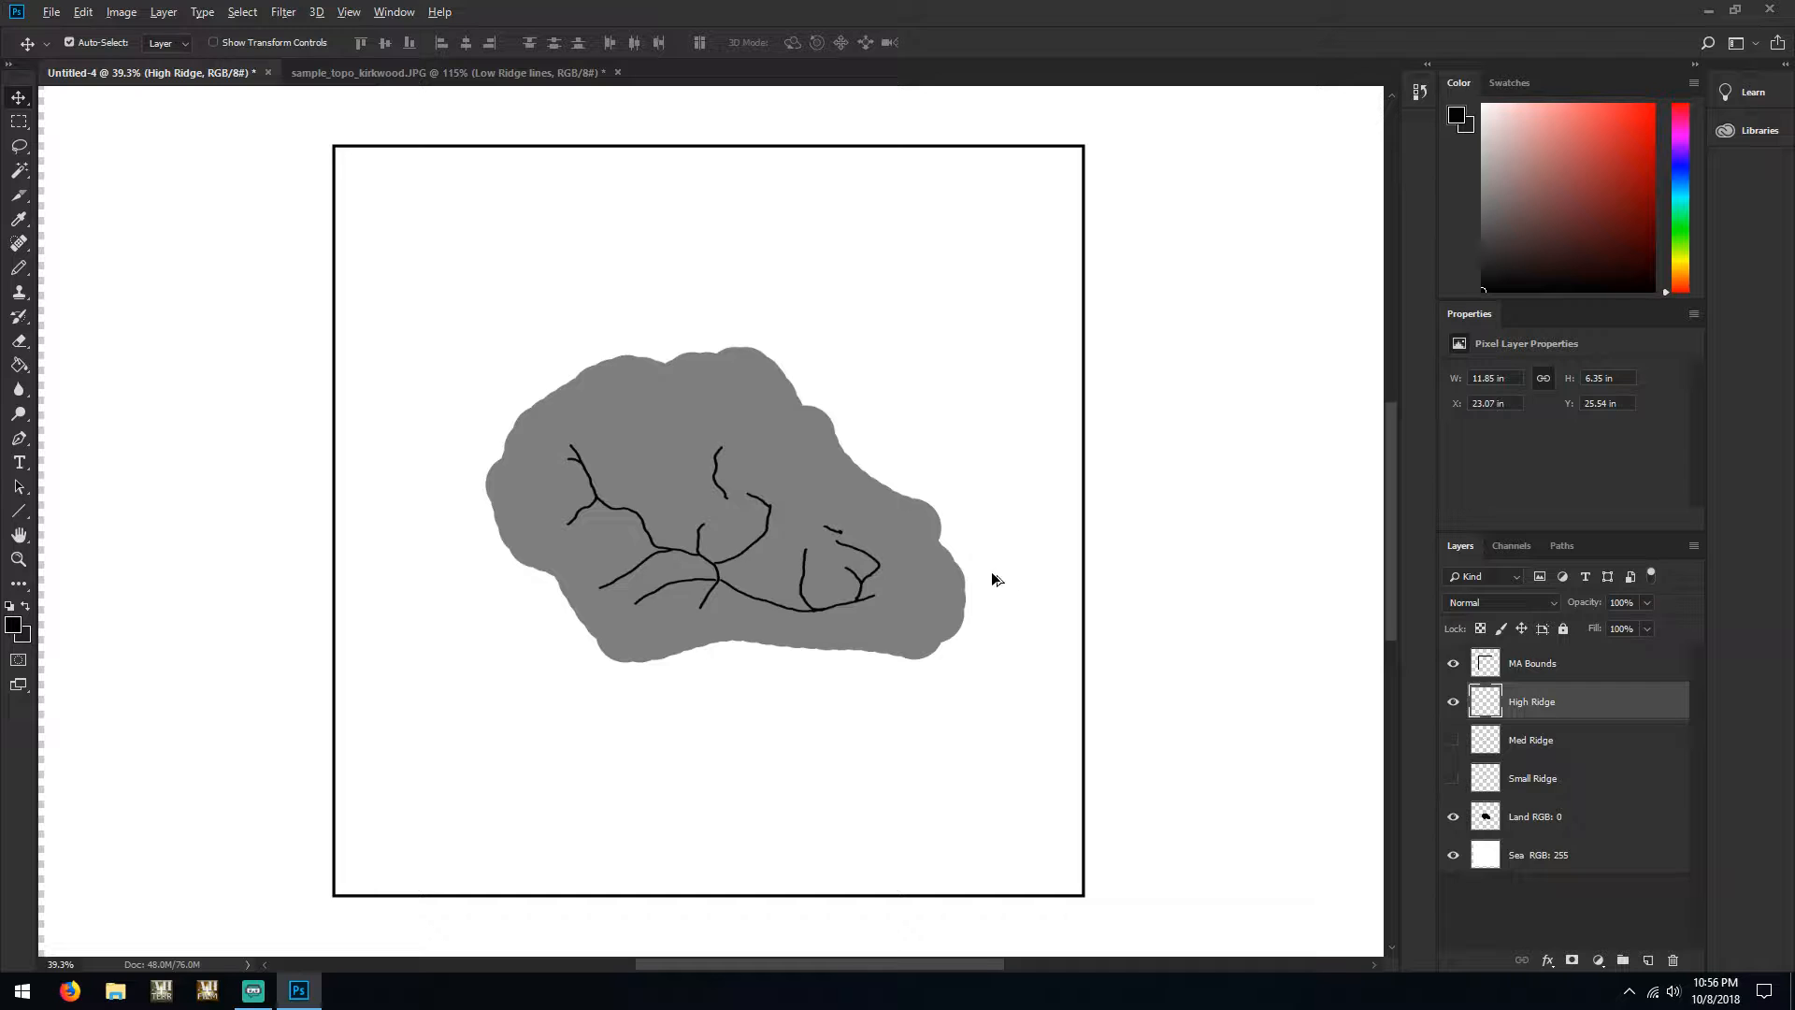
# Select the High Ridge lines by picking the layer's empty area with the Magic Wand and inverting the selection, and delete their black pixels
pyautogui.scroll(3, 992, 573)
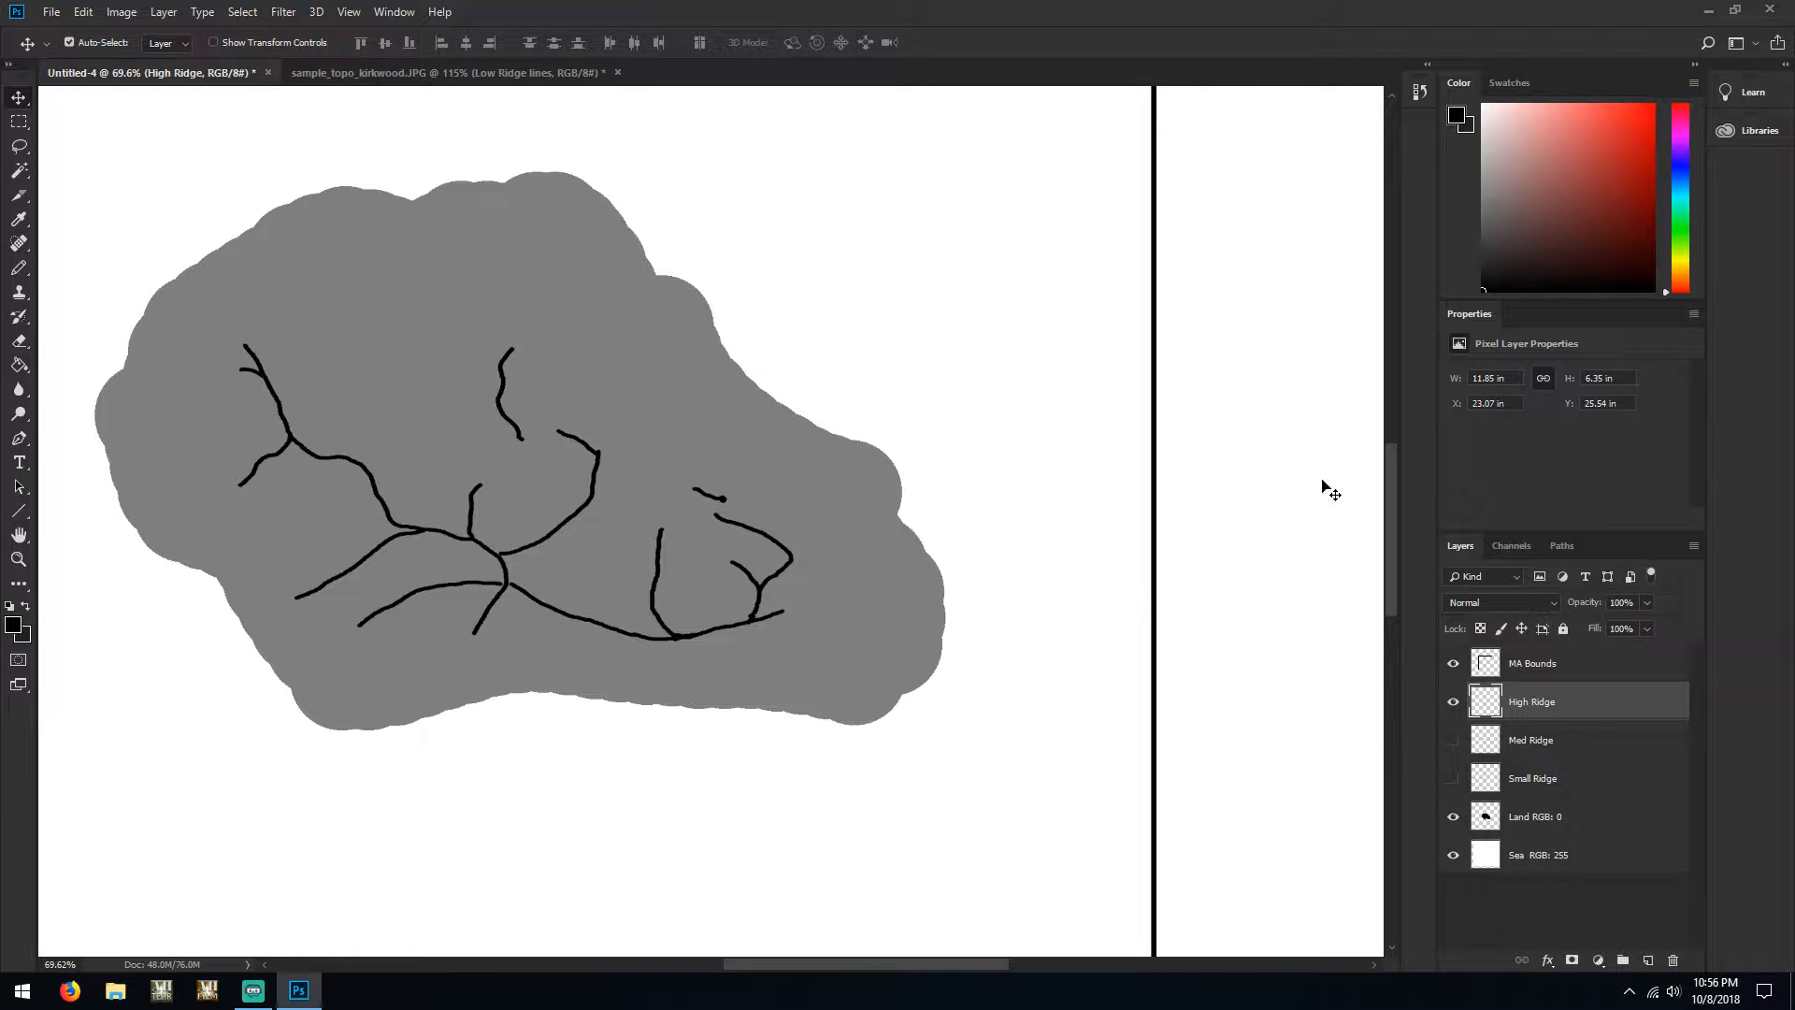
pyautogui.click(19, 170)
pyautogui.click(433, 357)
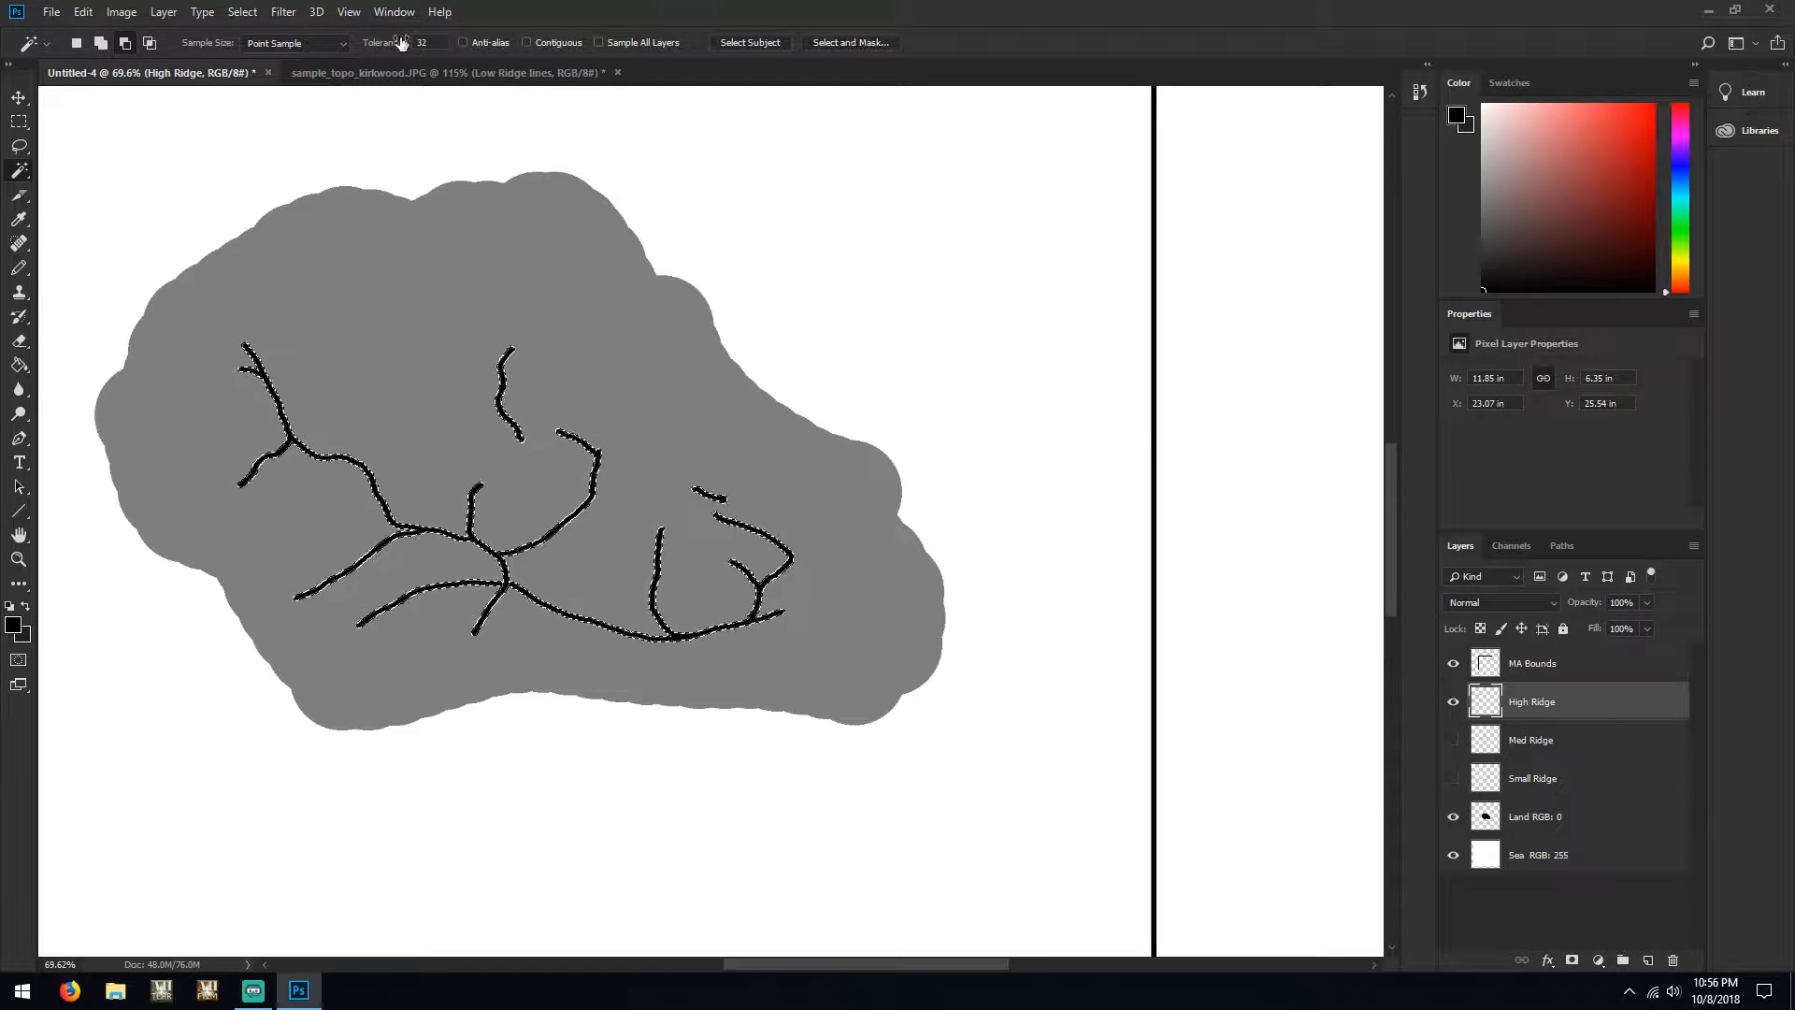
pyautogui.click(242, 11)
pyautogui.click(257, 79)
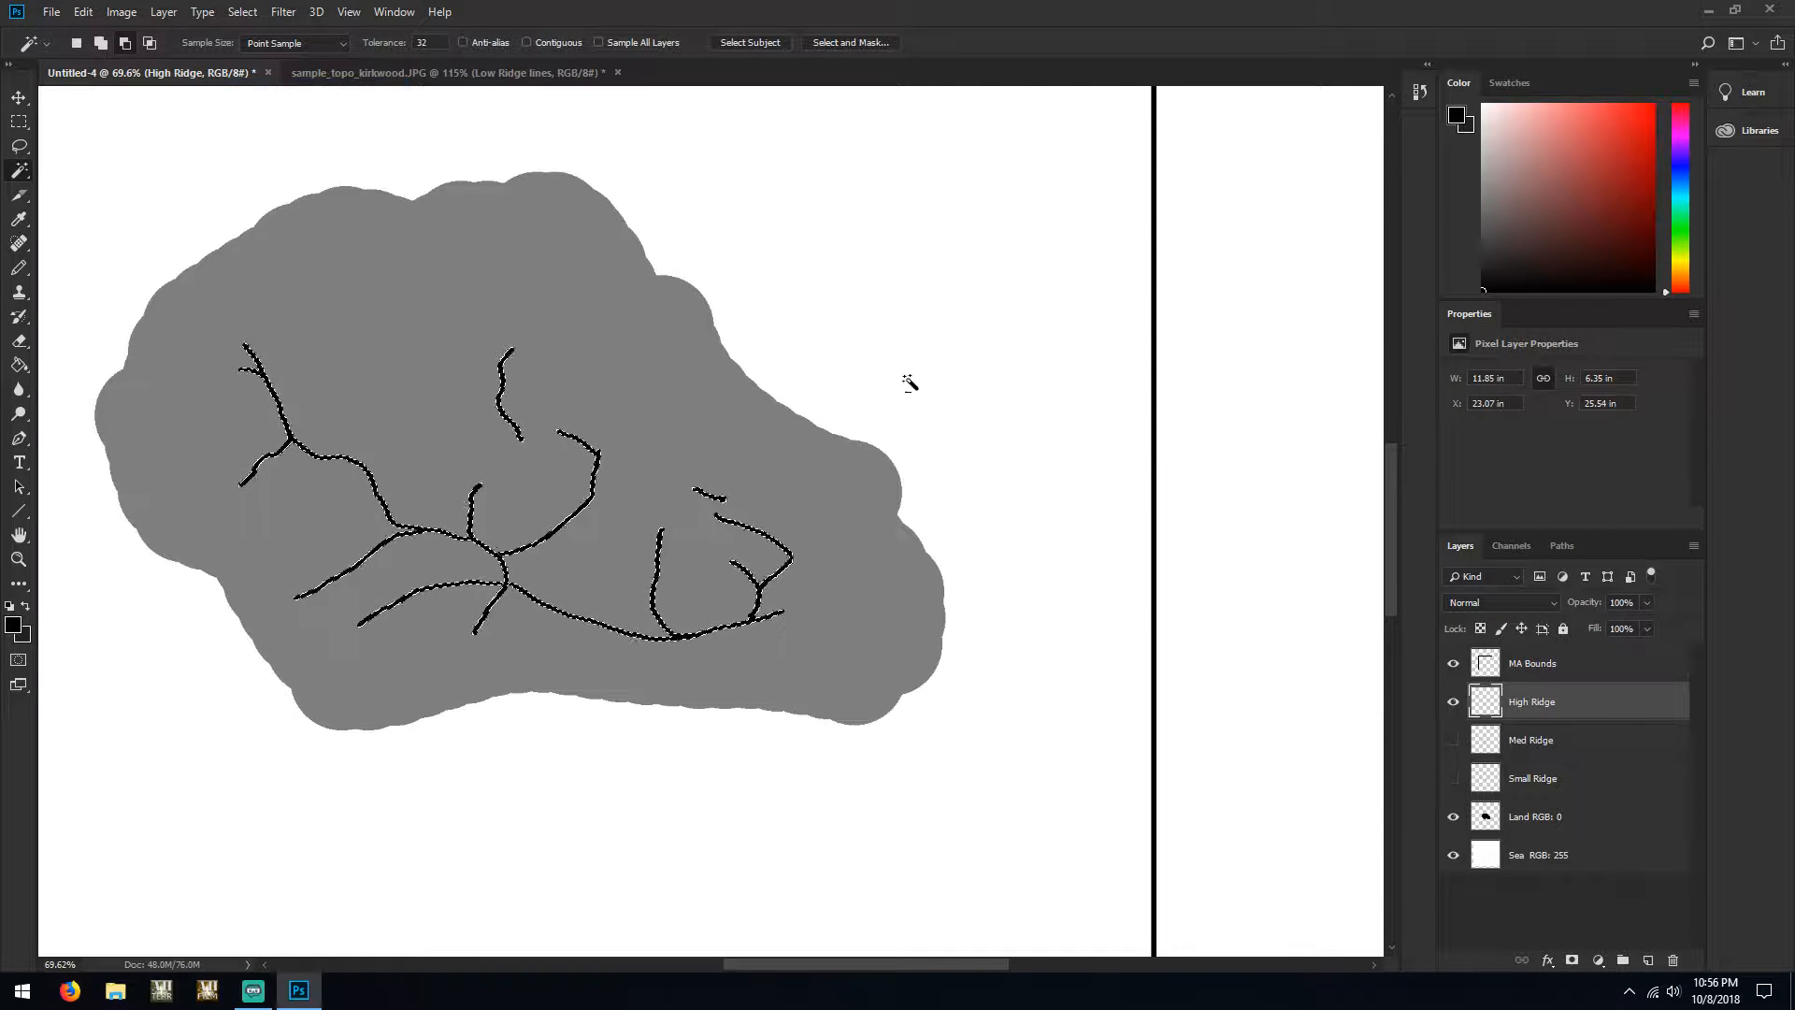
pyautogui.press('Delete')
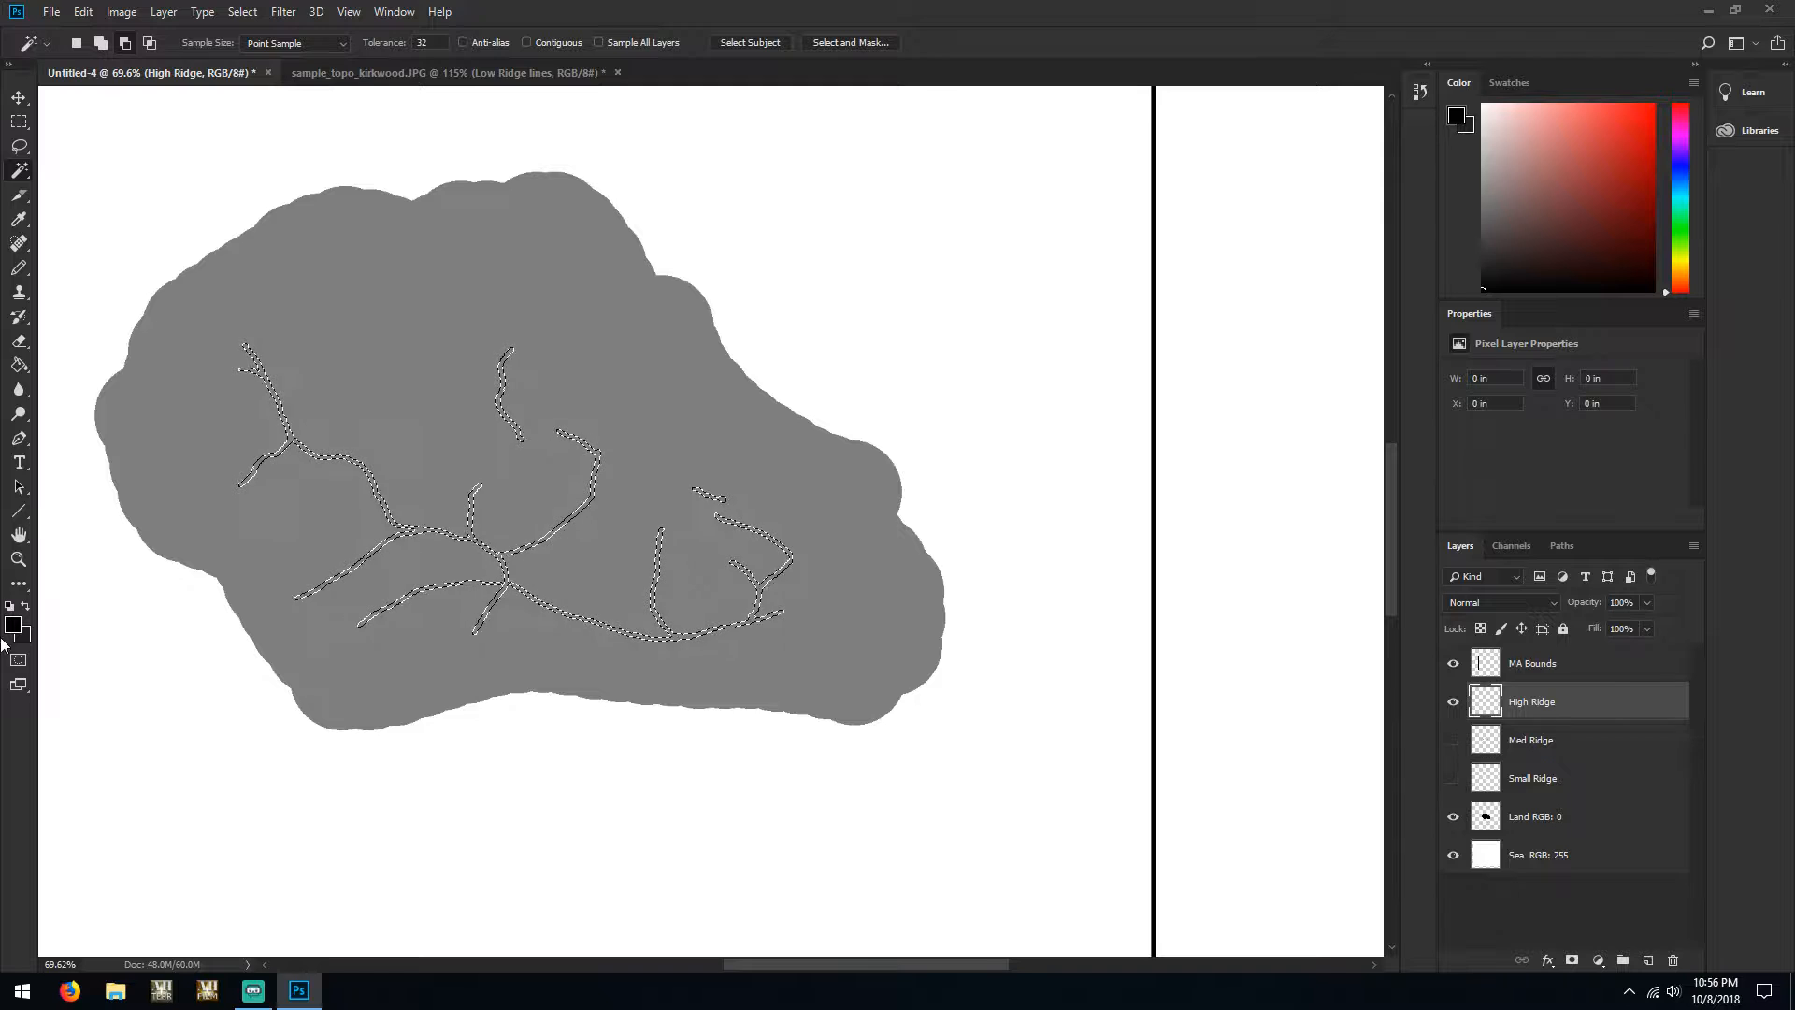
# Open the foreground color's RGB values for editing and open the Windows Calculator to work out the gray value
pyautogui.click(13, 625)
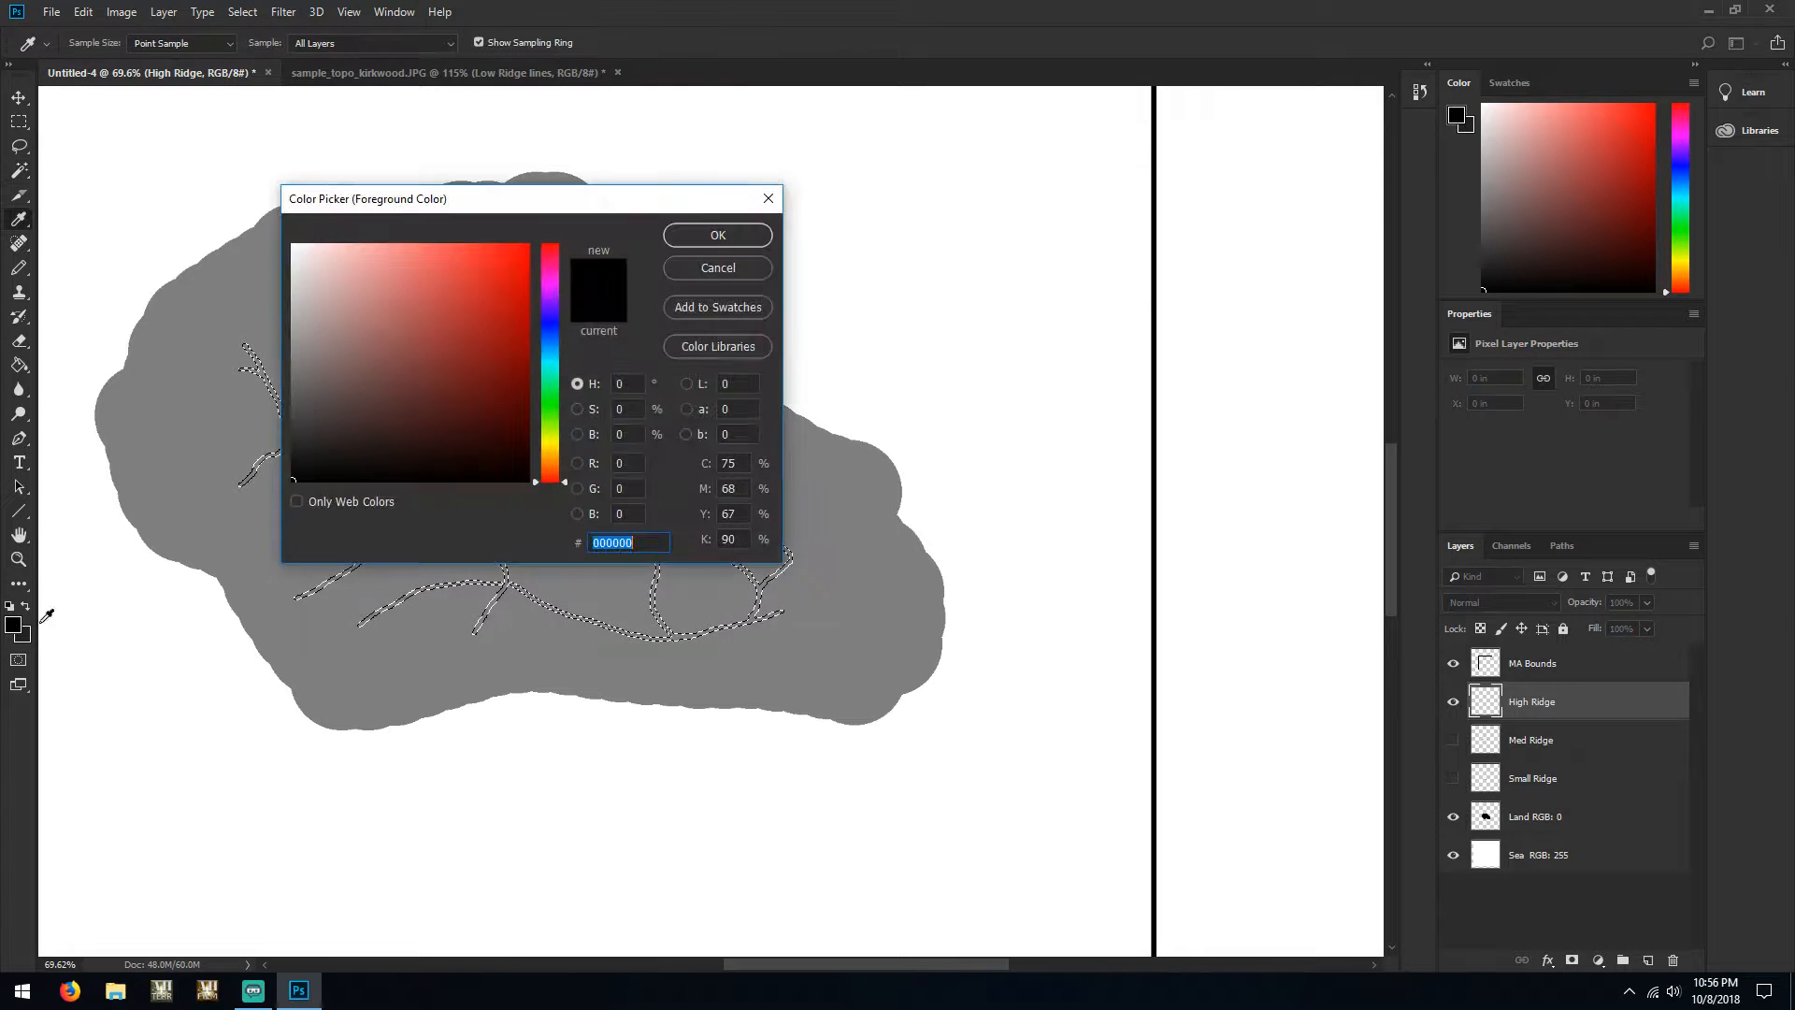
pyautogui.click(619, 463)
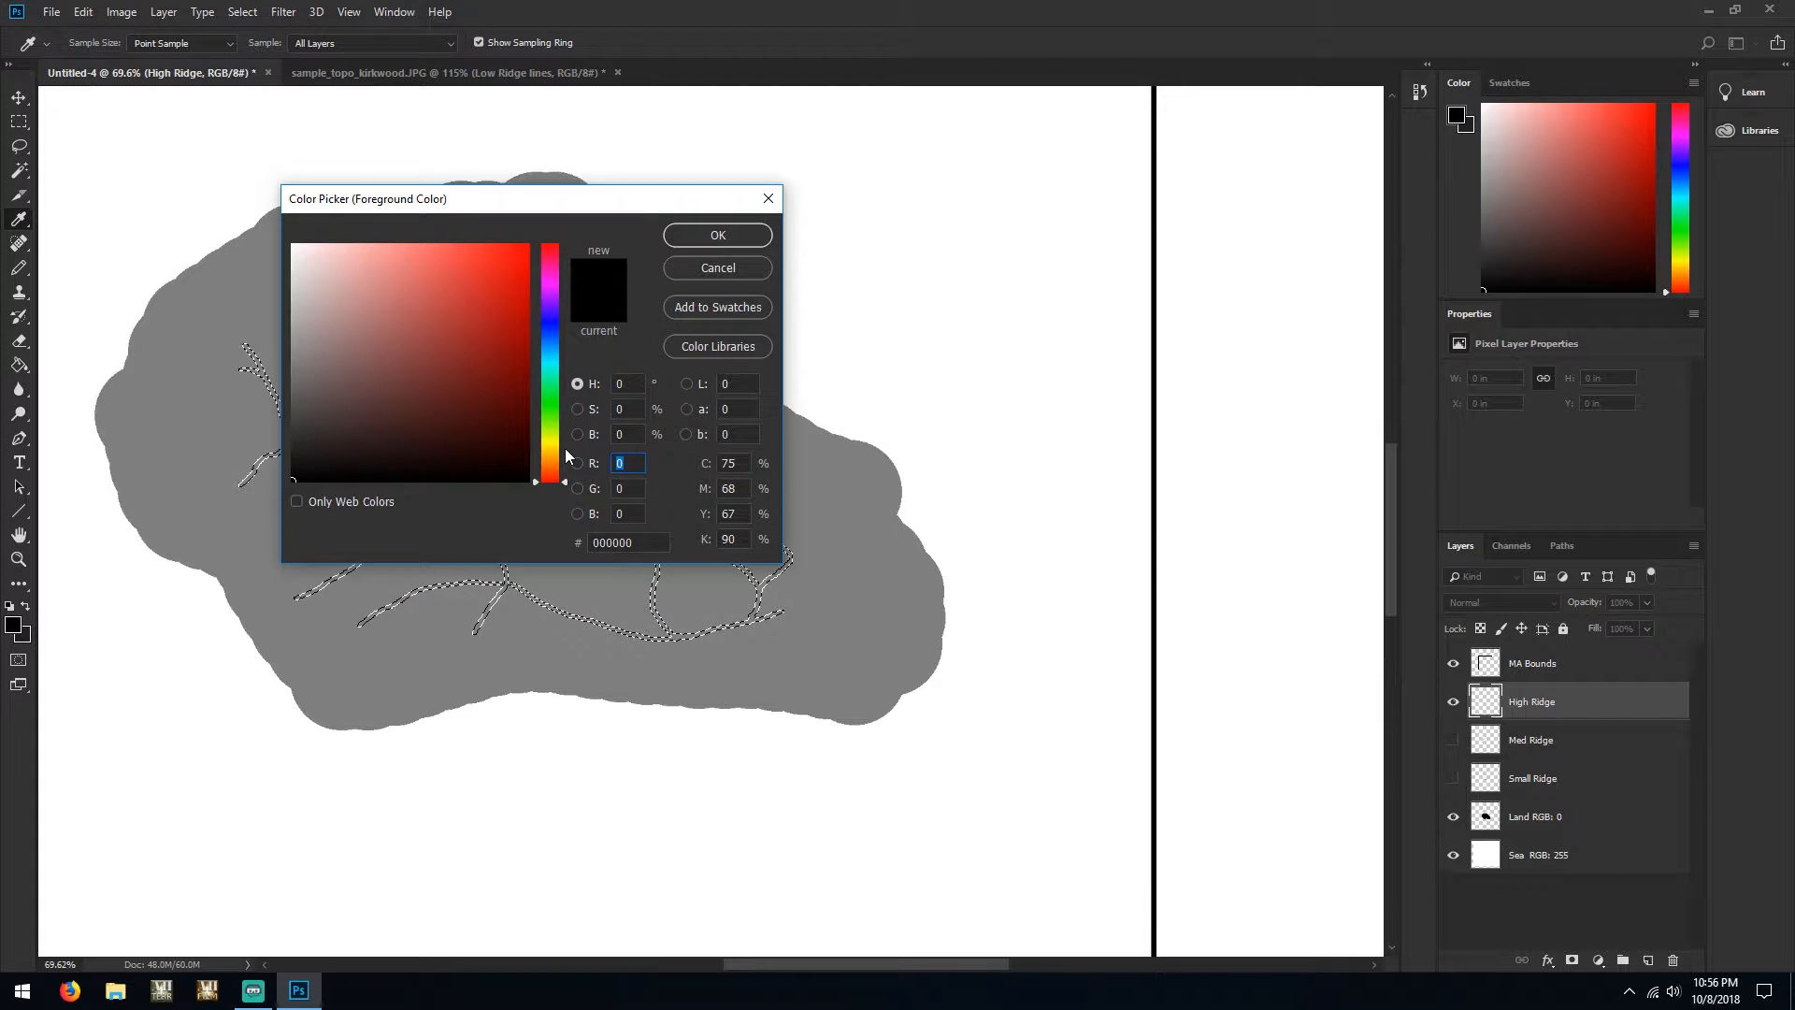
pyautogui.click(7, 989)
pyautogui.scroll(-5, 117, 841)
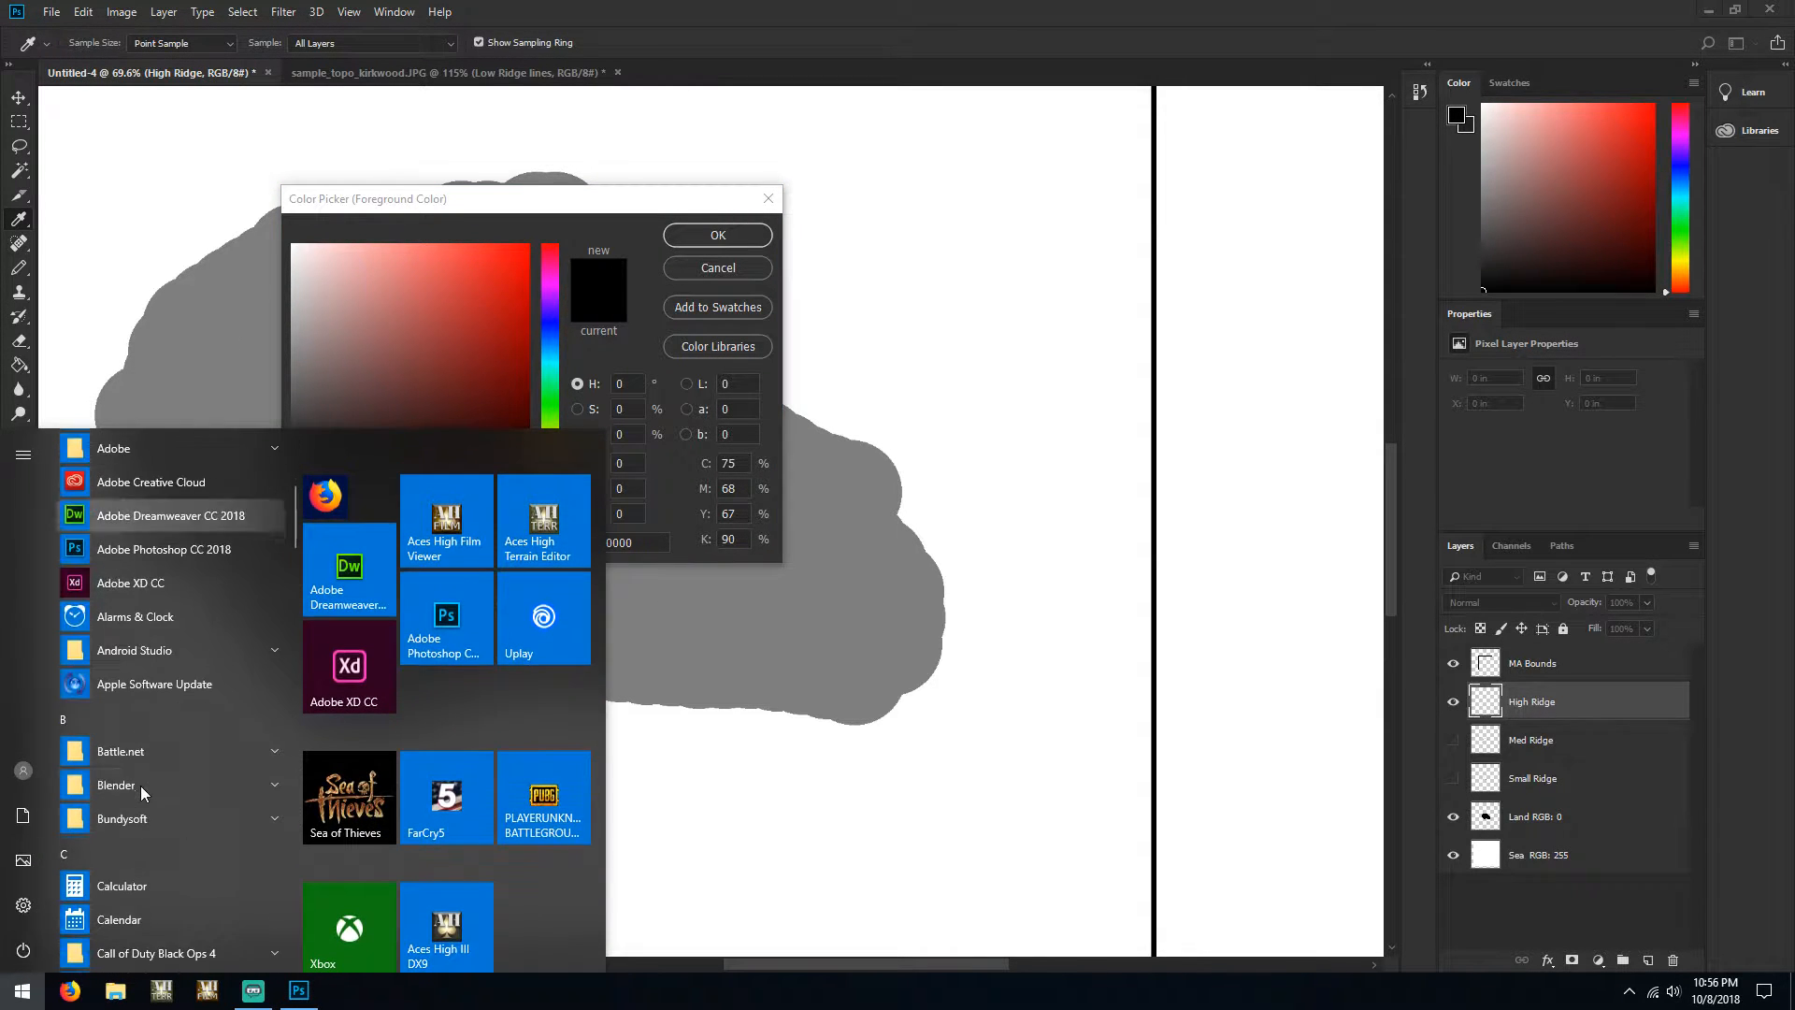
pyautogui.click(120, 885)
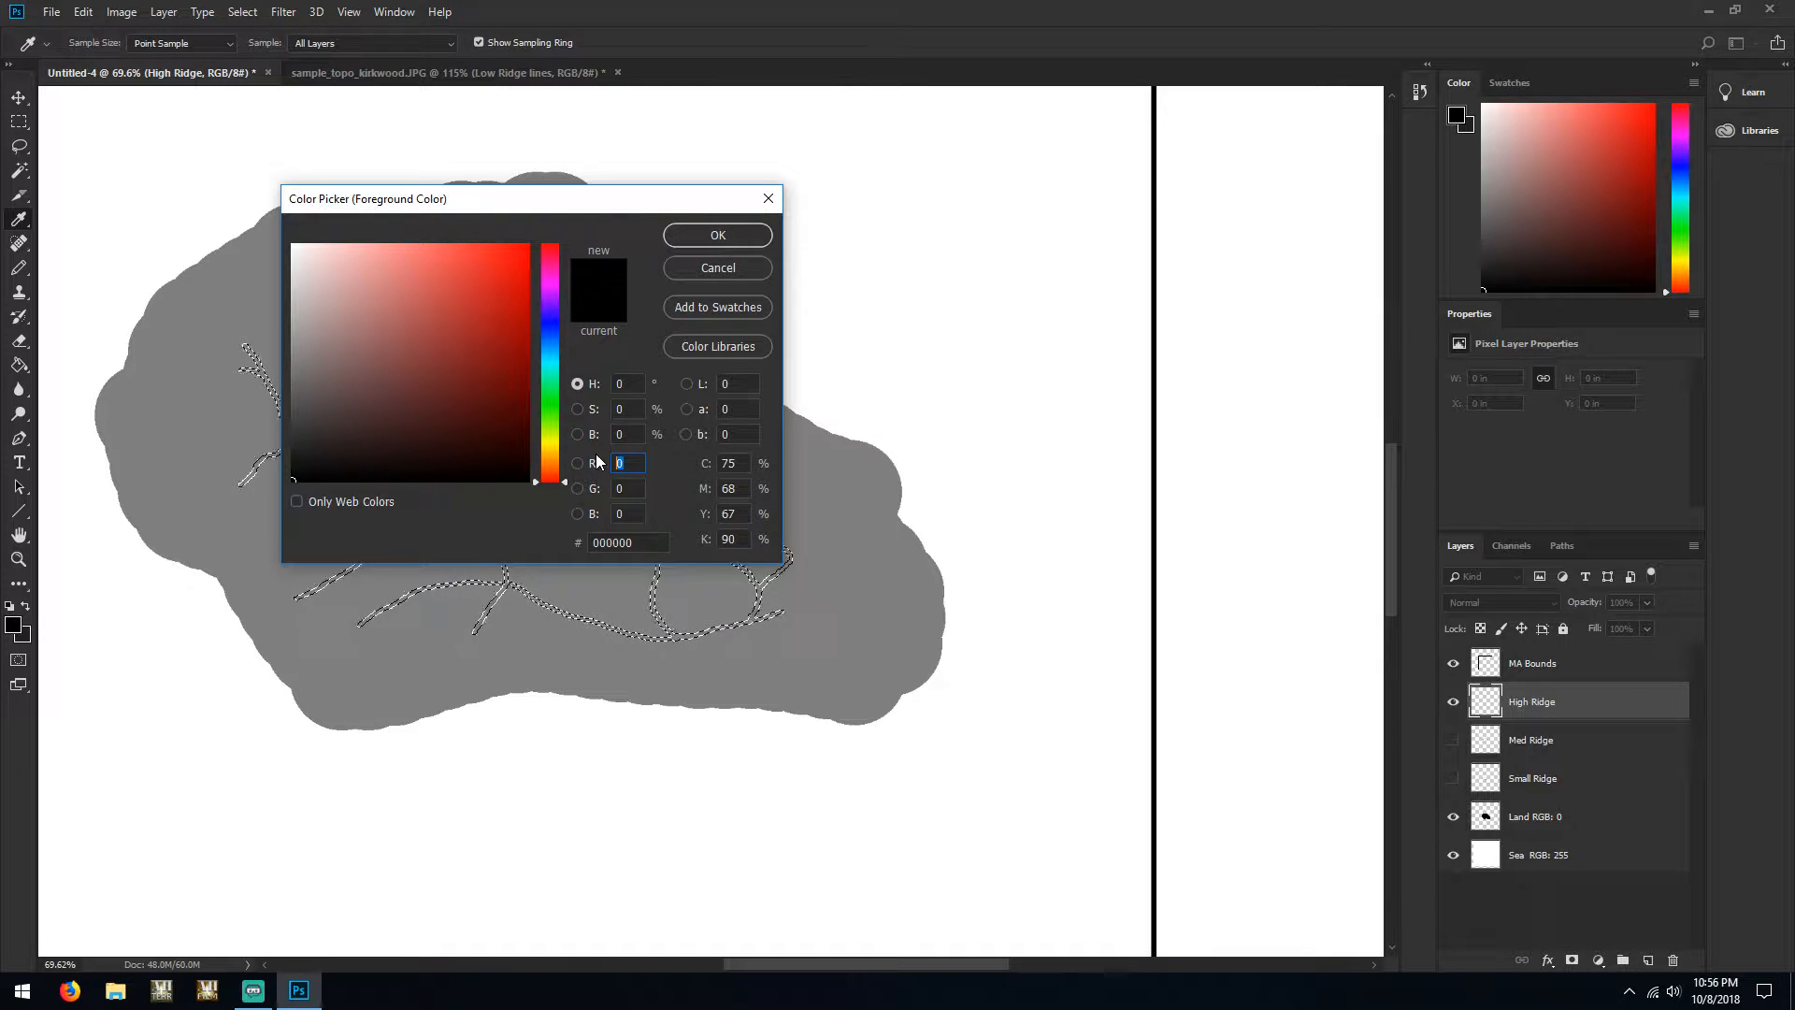
# Set the foreground color to dark gray with RGB 37, 37, 37
pyautogui.doubleClick(625, 463)
pyautogui.write('37')
pyautogui.press('Tab')
pyautogui.write('37')
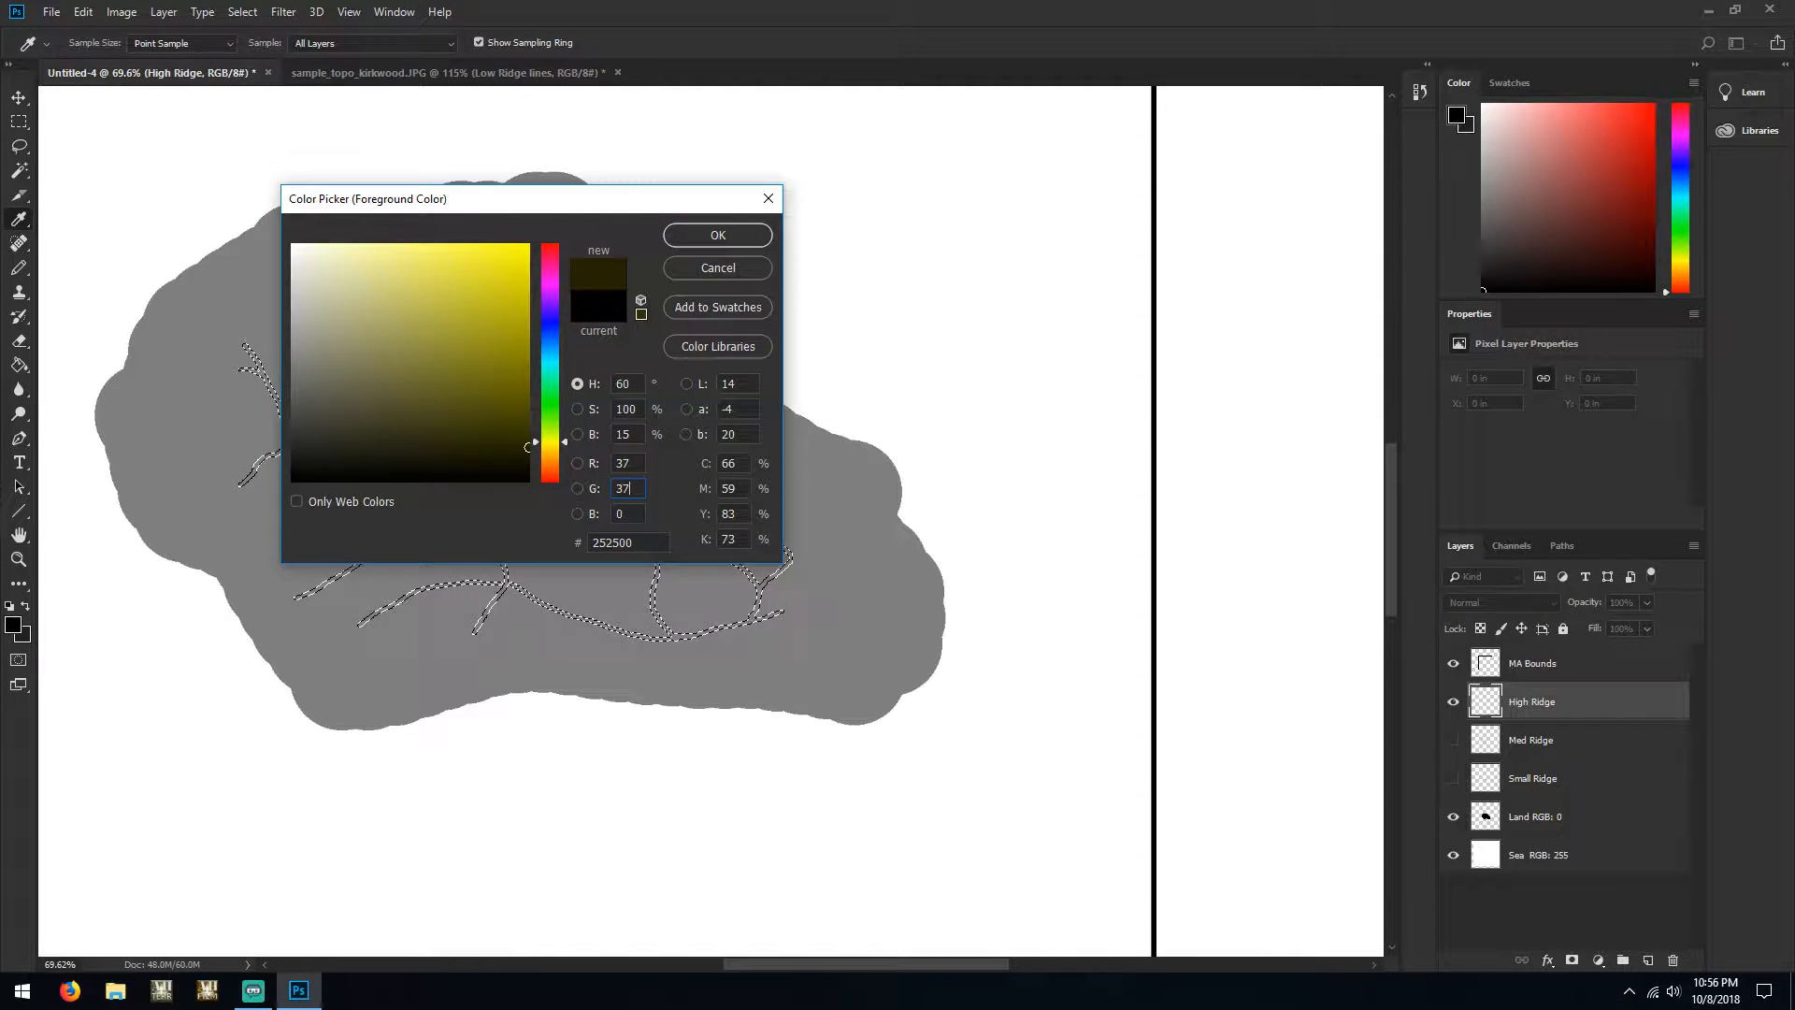
pyautogui.press('Tab')
pyautogui.write('37')
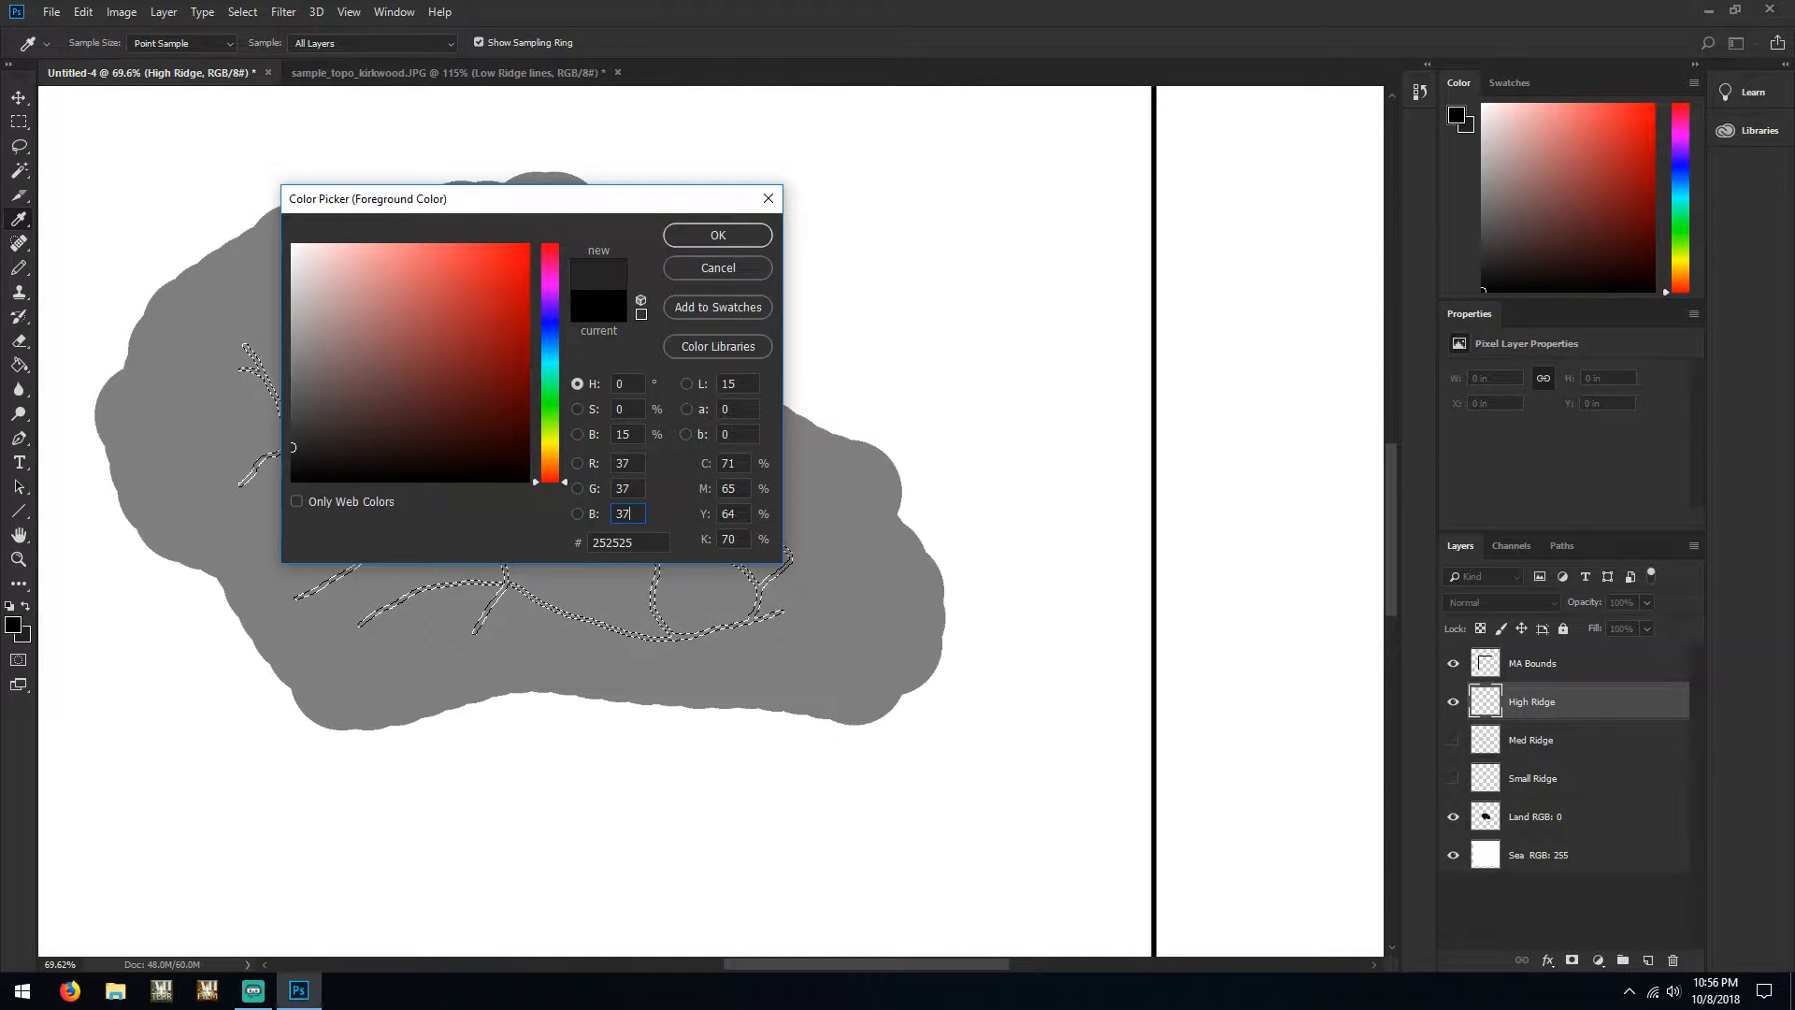
pyautogui.click(716, 234)
# Fill the selected ridge lines on the High Ridge layer with the foreground color using the Paint Bucket, and deselect
pyautogui.press('w')
pyautogui.click(19, 365)
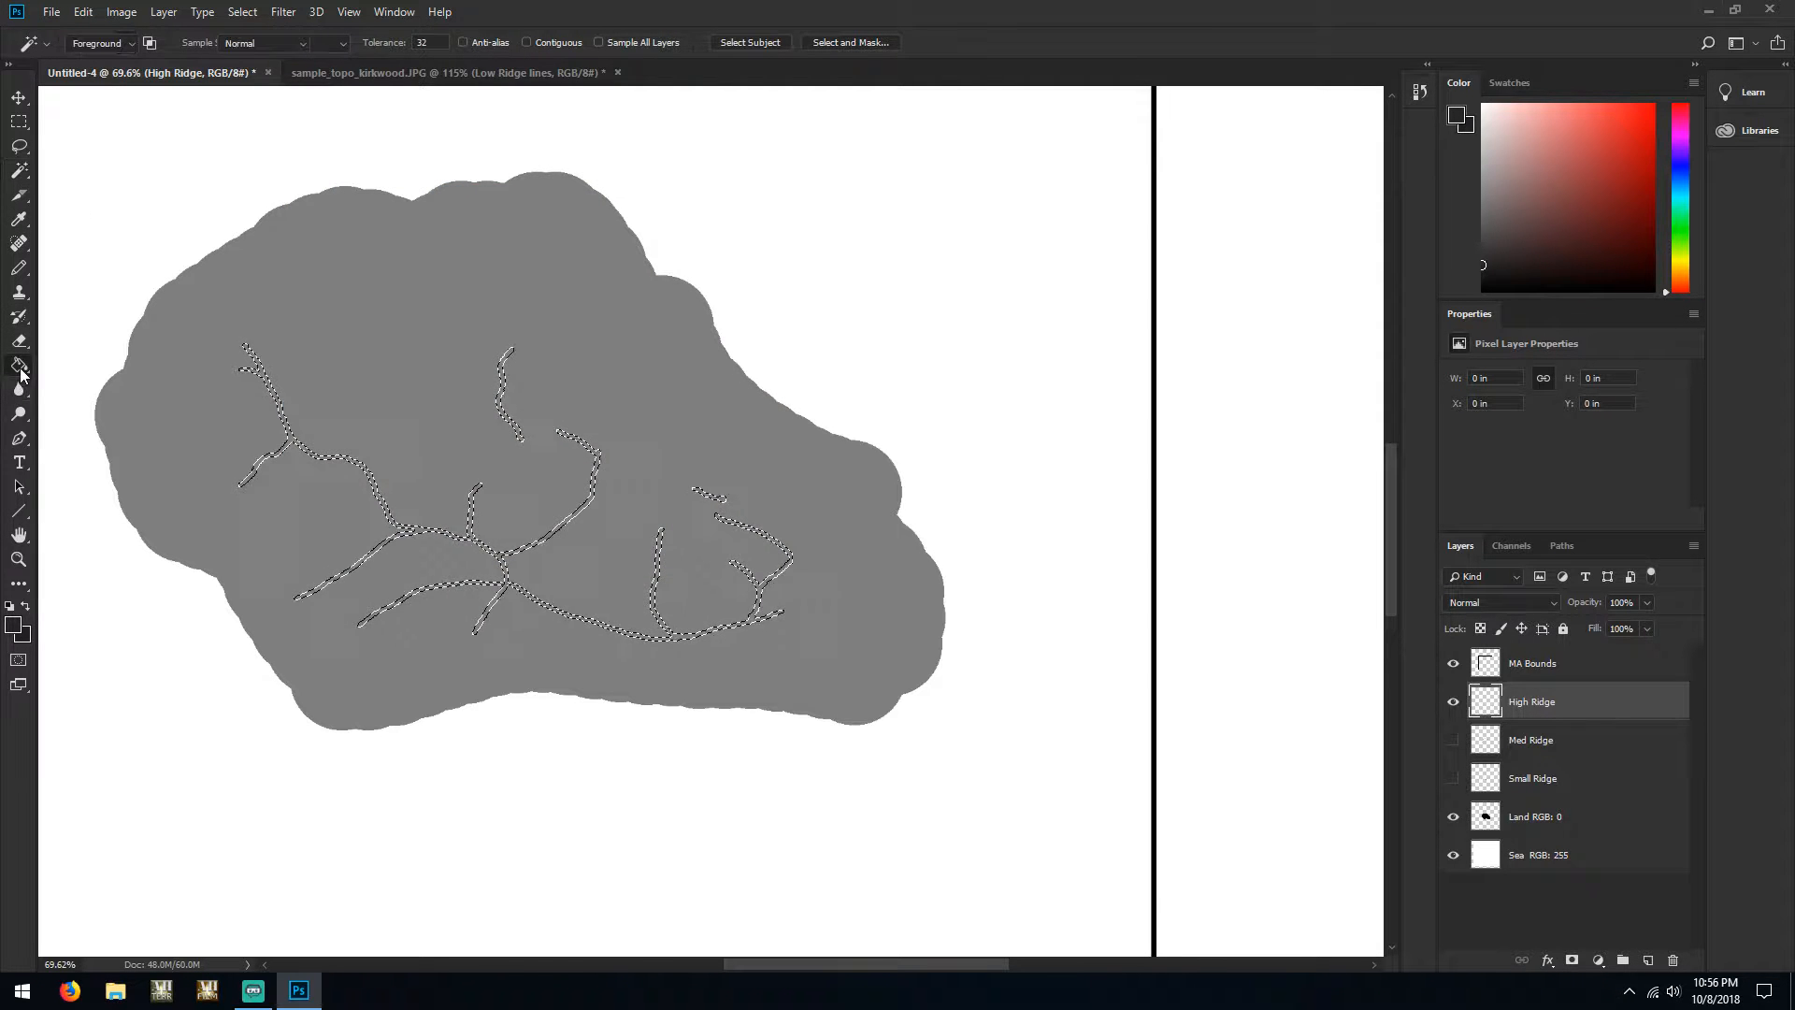
pyautogui.click(304, 453)
pyautogui.hotkey('ctrl', 'd')
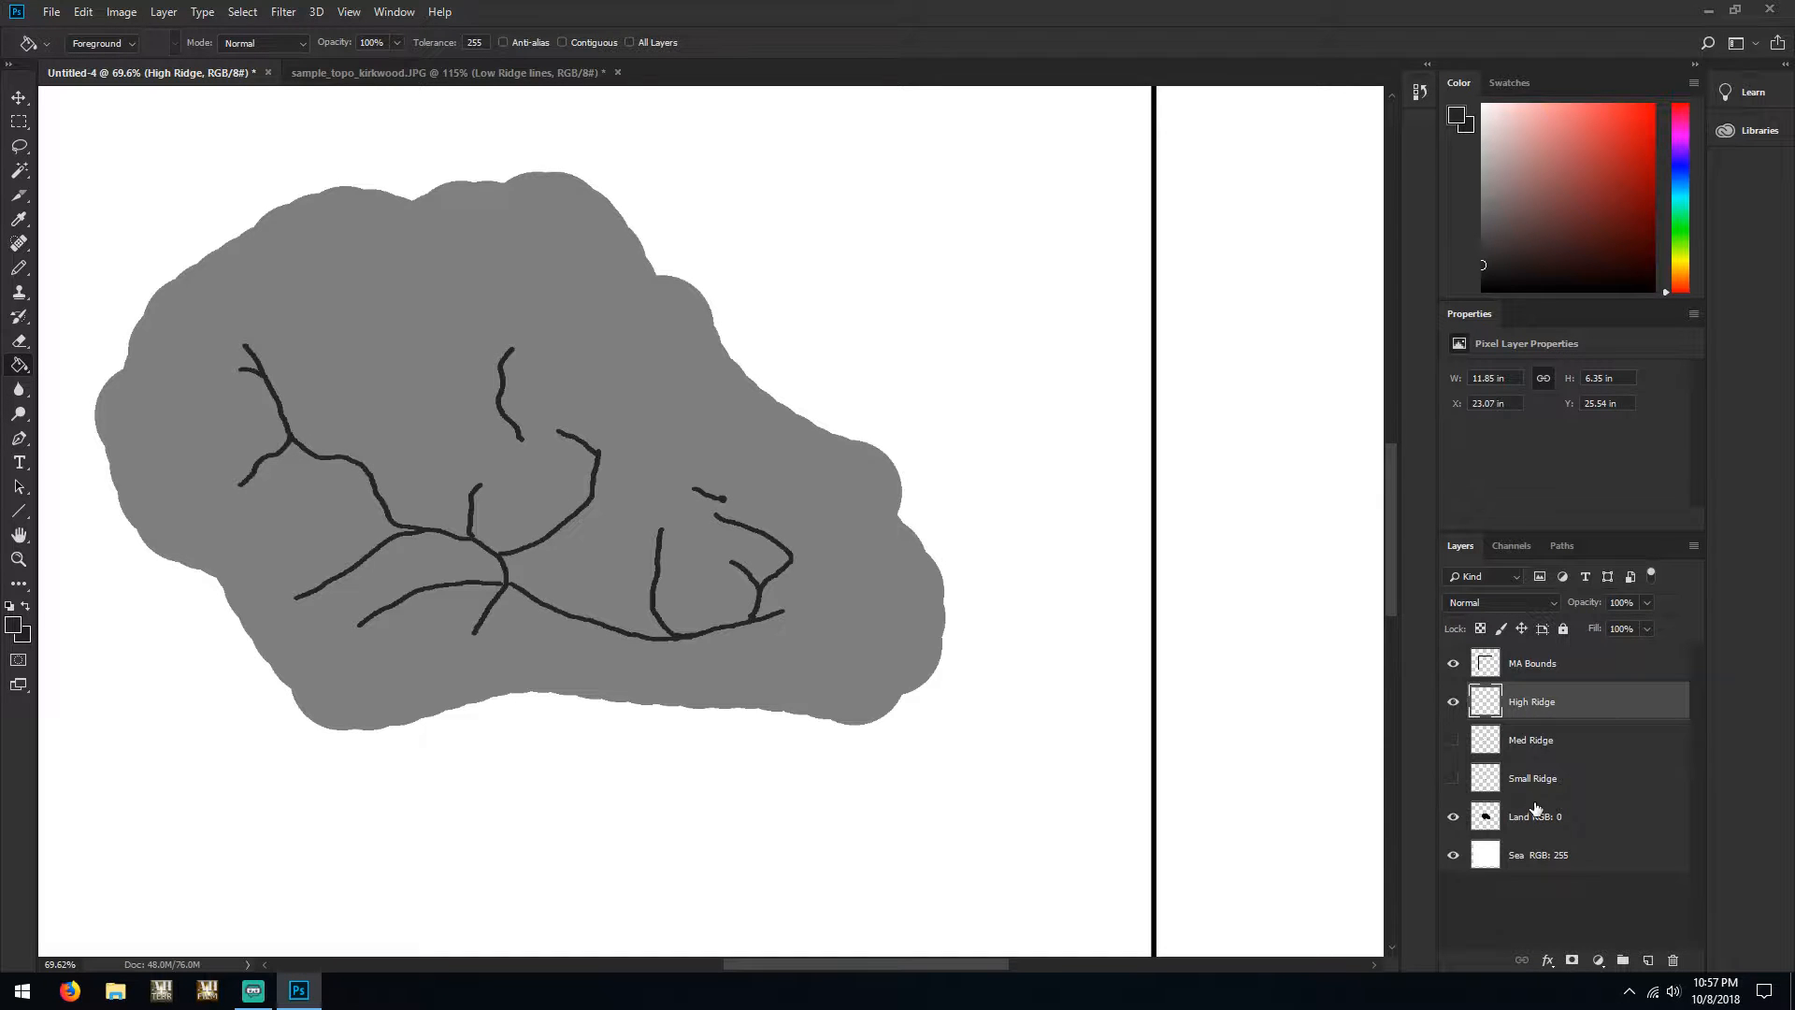
# Set the Land RGB: 0 layer's opacity to 100% and hide the layer
pyautogui.click(1483, 827)
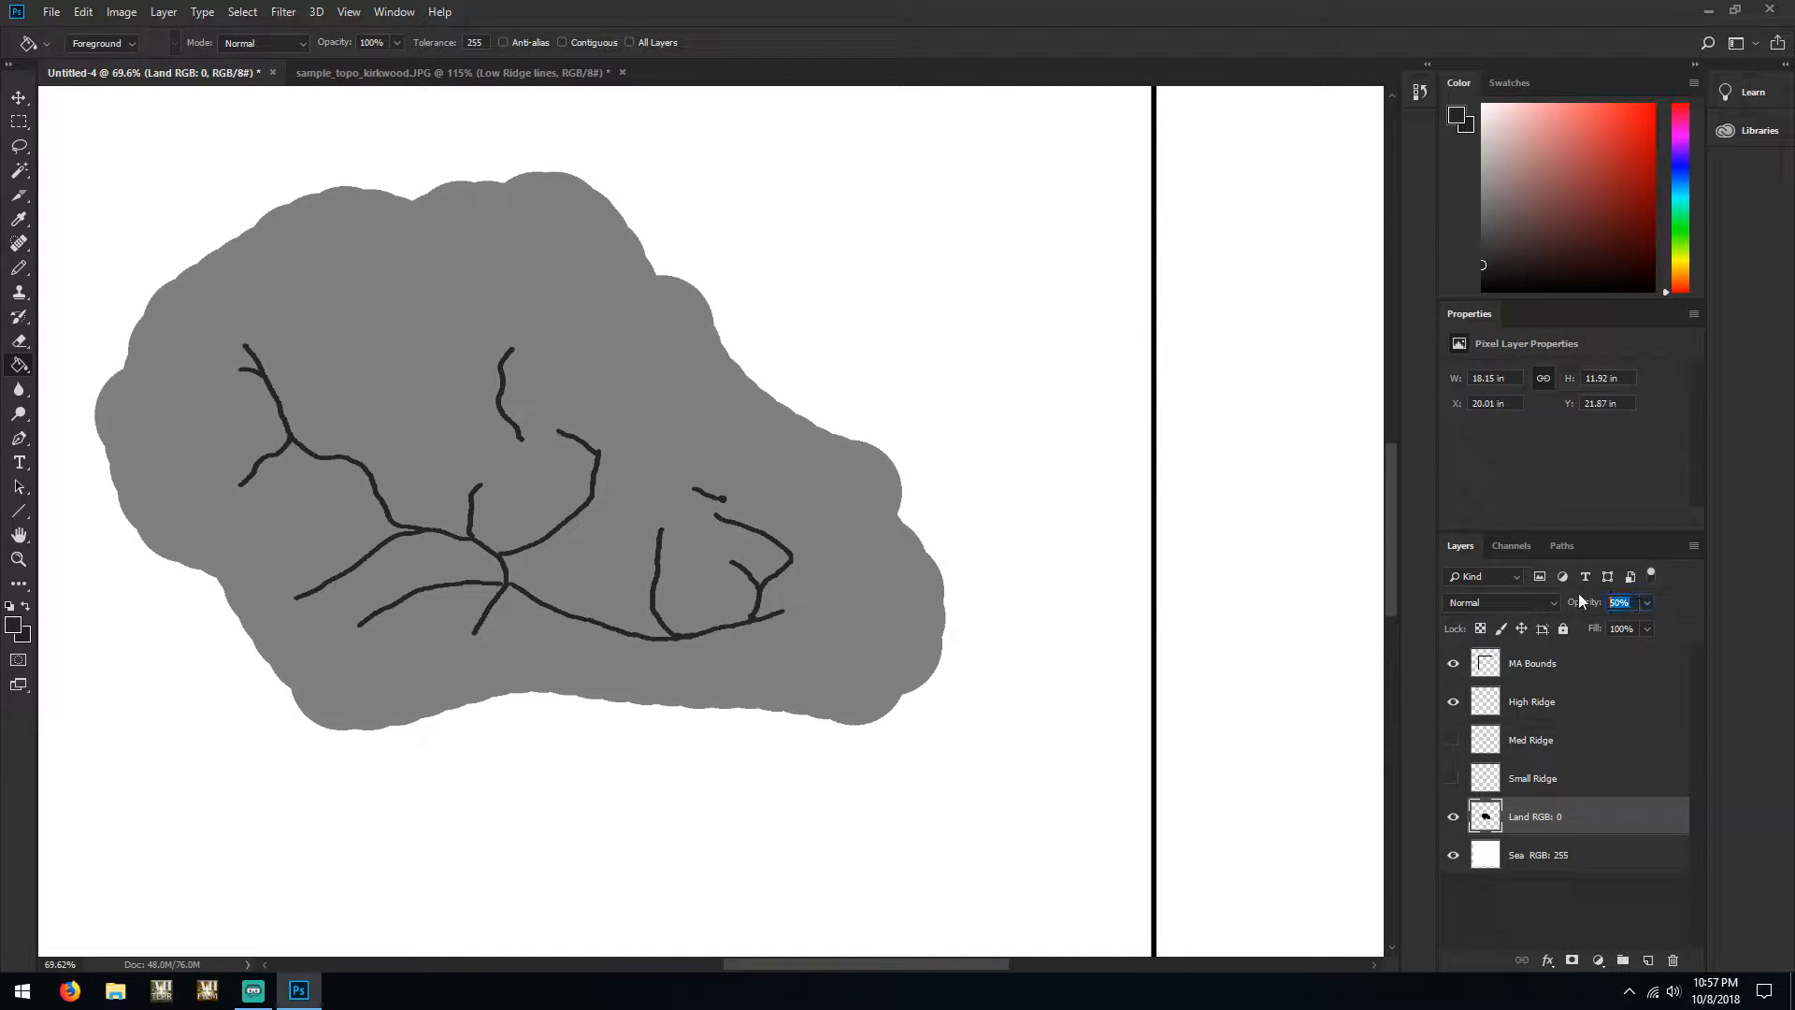
pyautogui.write('100')
pyautogui.press('Return')
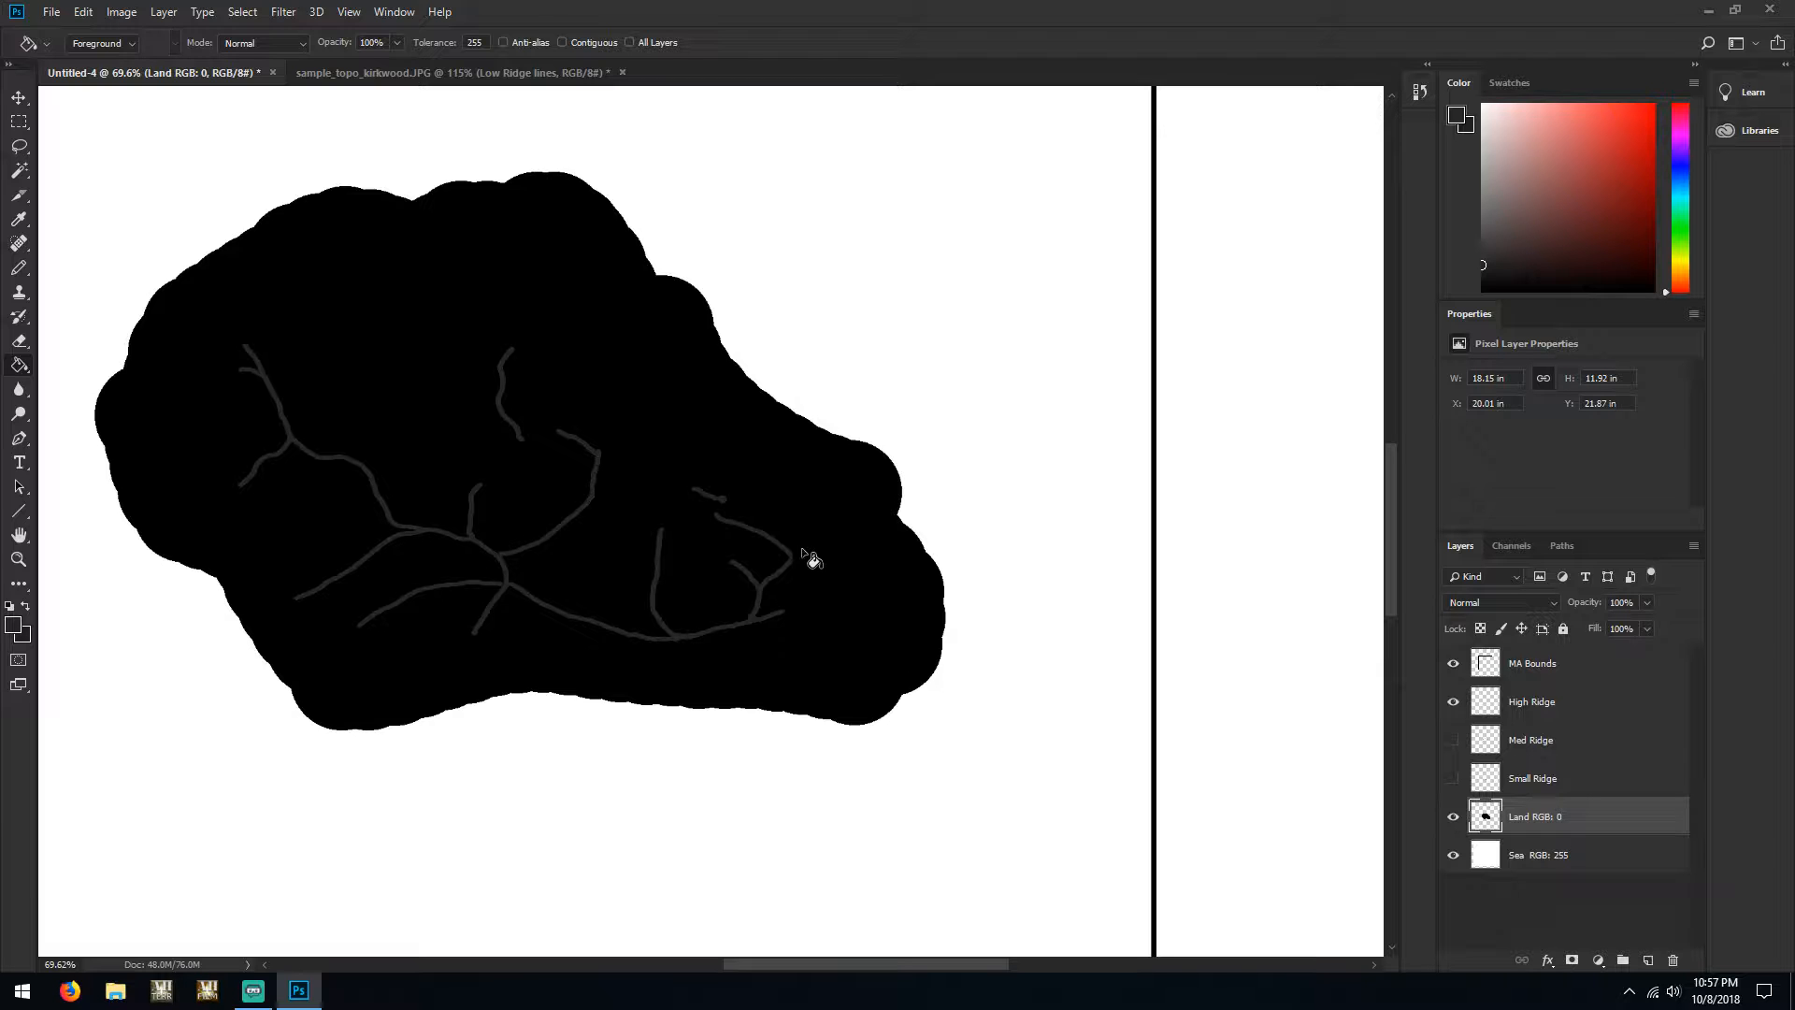
pyautogui.click(1453, 819)
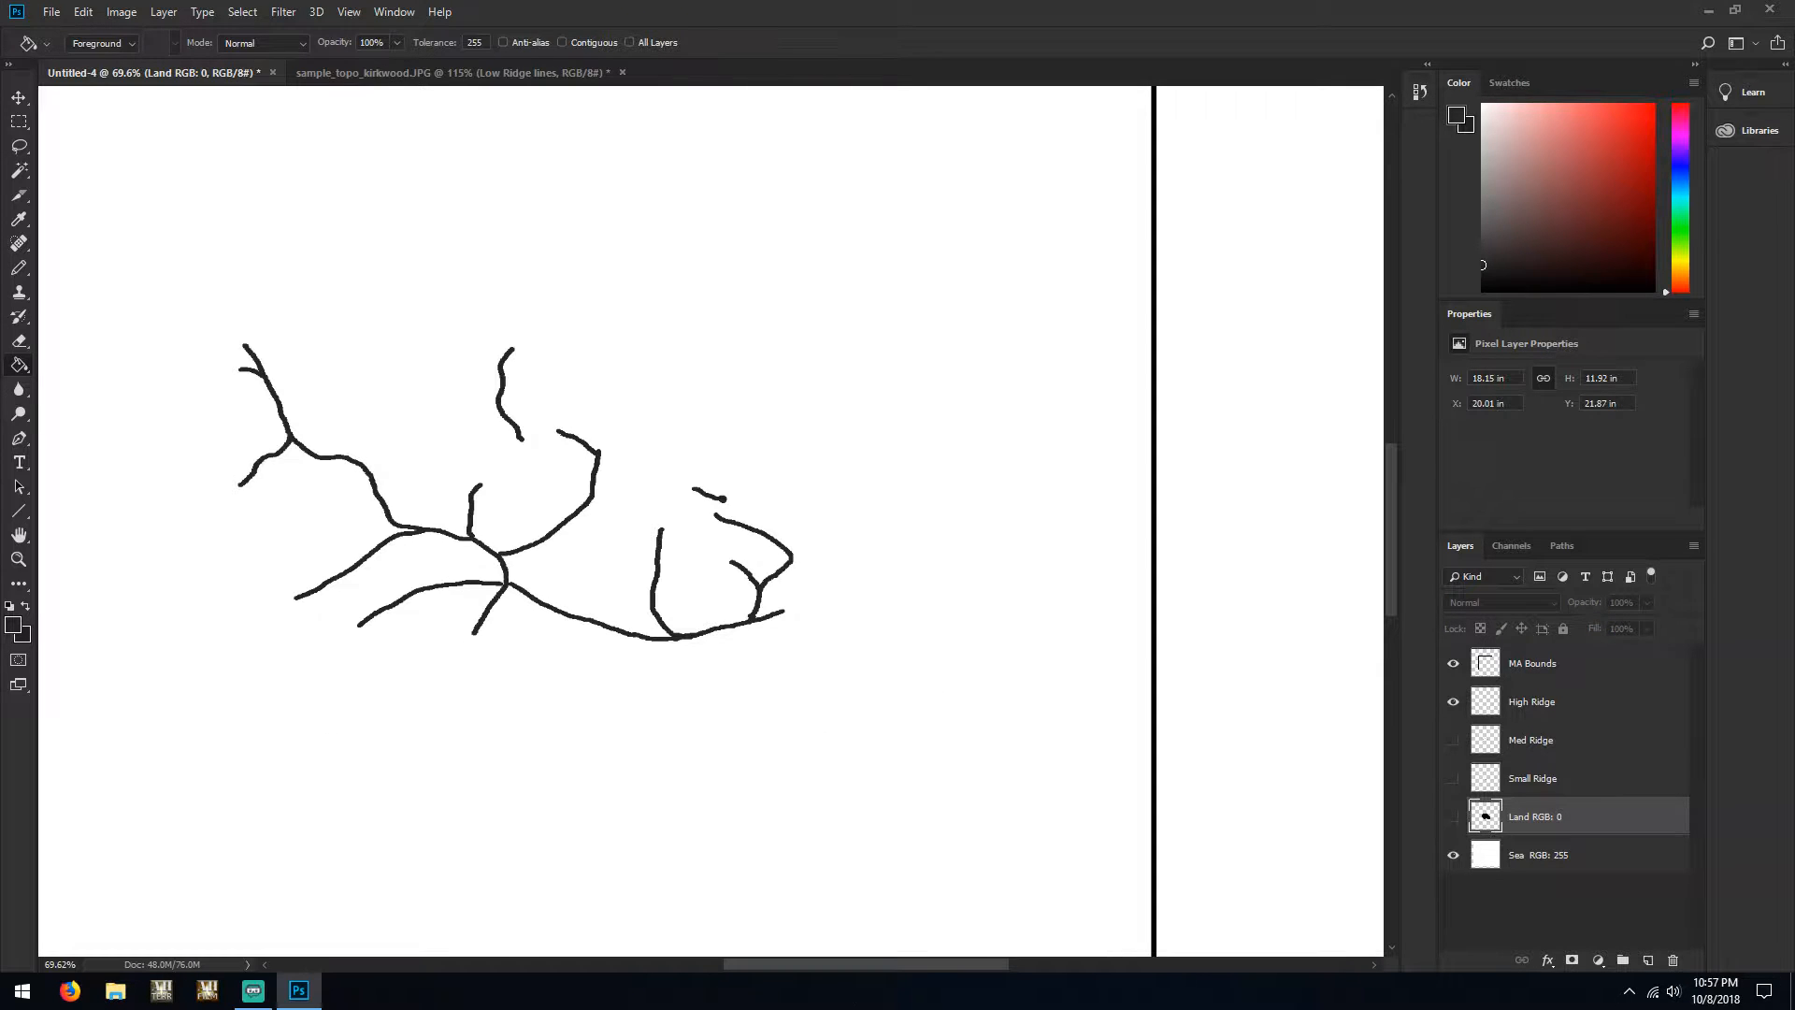
# Examine the edges and junctions of the recolored High Ridge lines up close and within the whole map boundary
pyautogui.moveTo(878, 962); pyautogui.dragTo(834, 959)
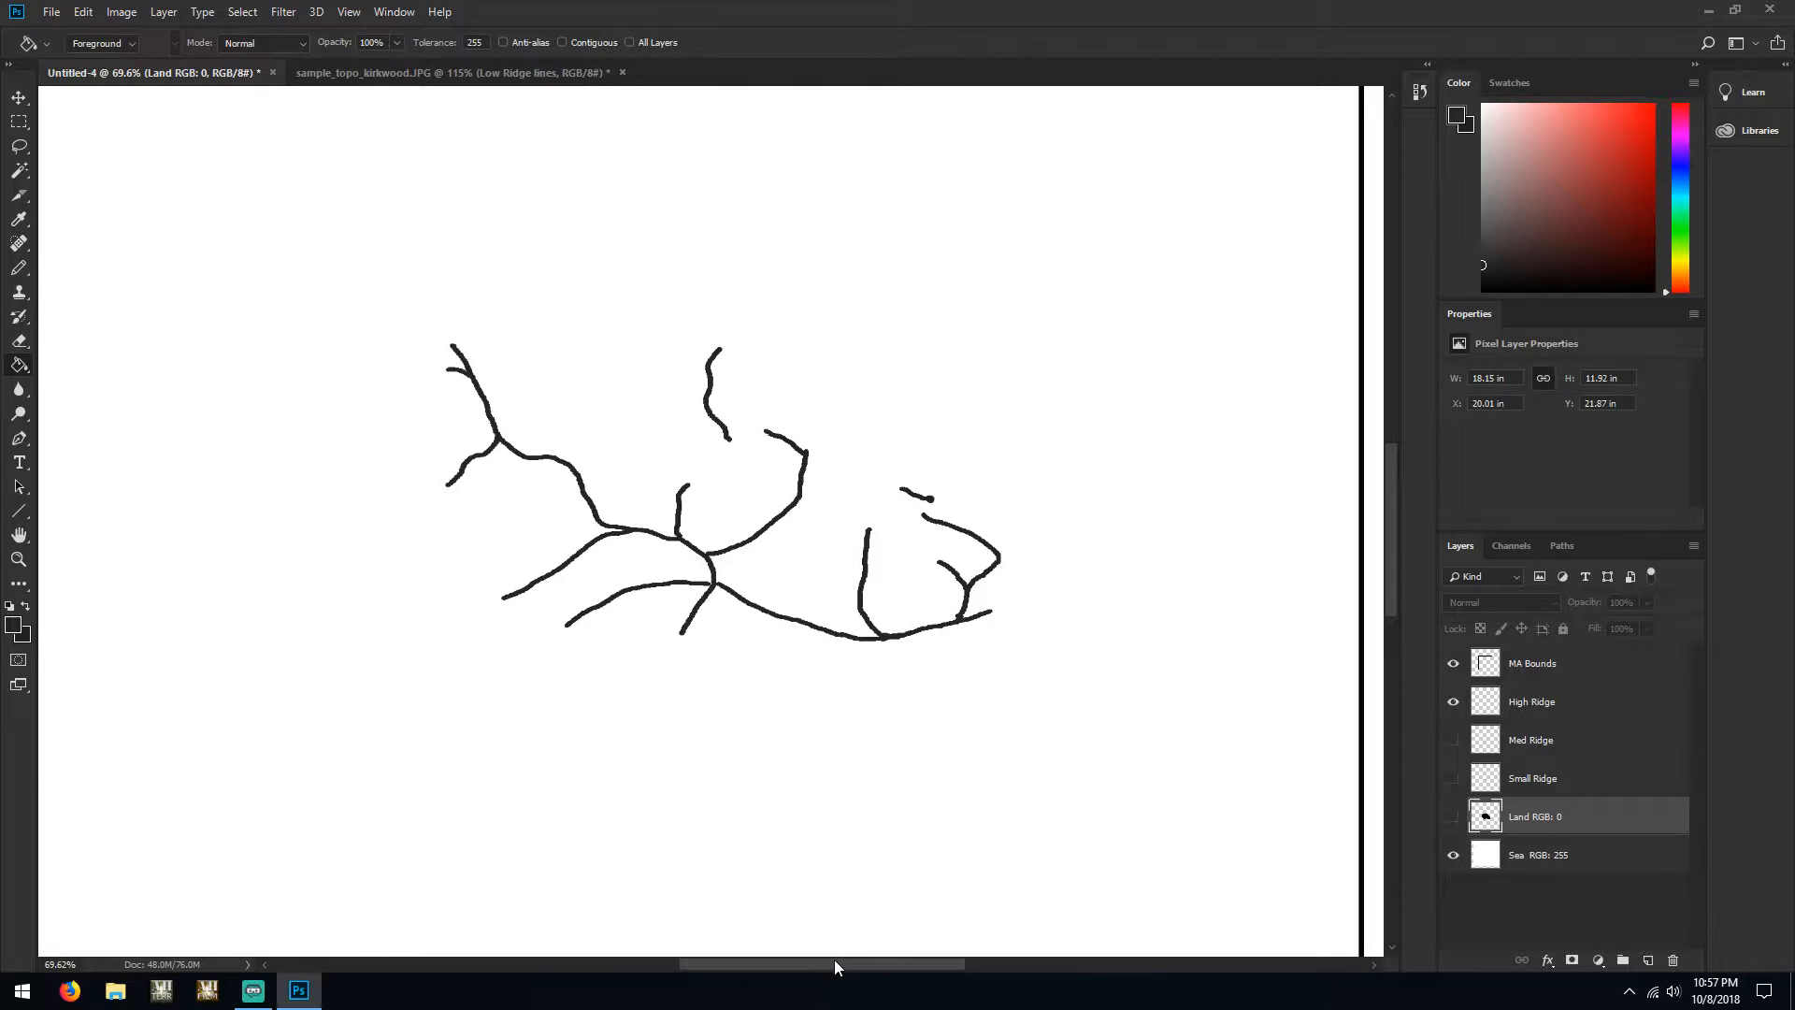
pyautogui.scroll(1, 955, 809)
pyautogui.scroll(4, 956, 809)
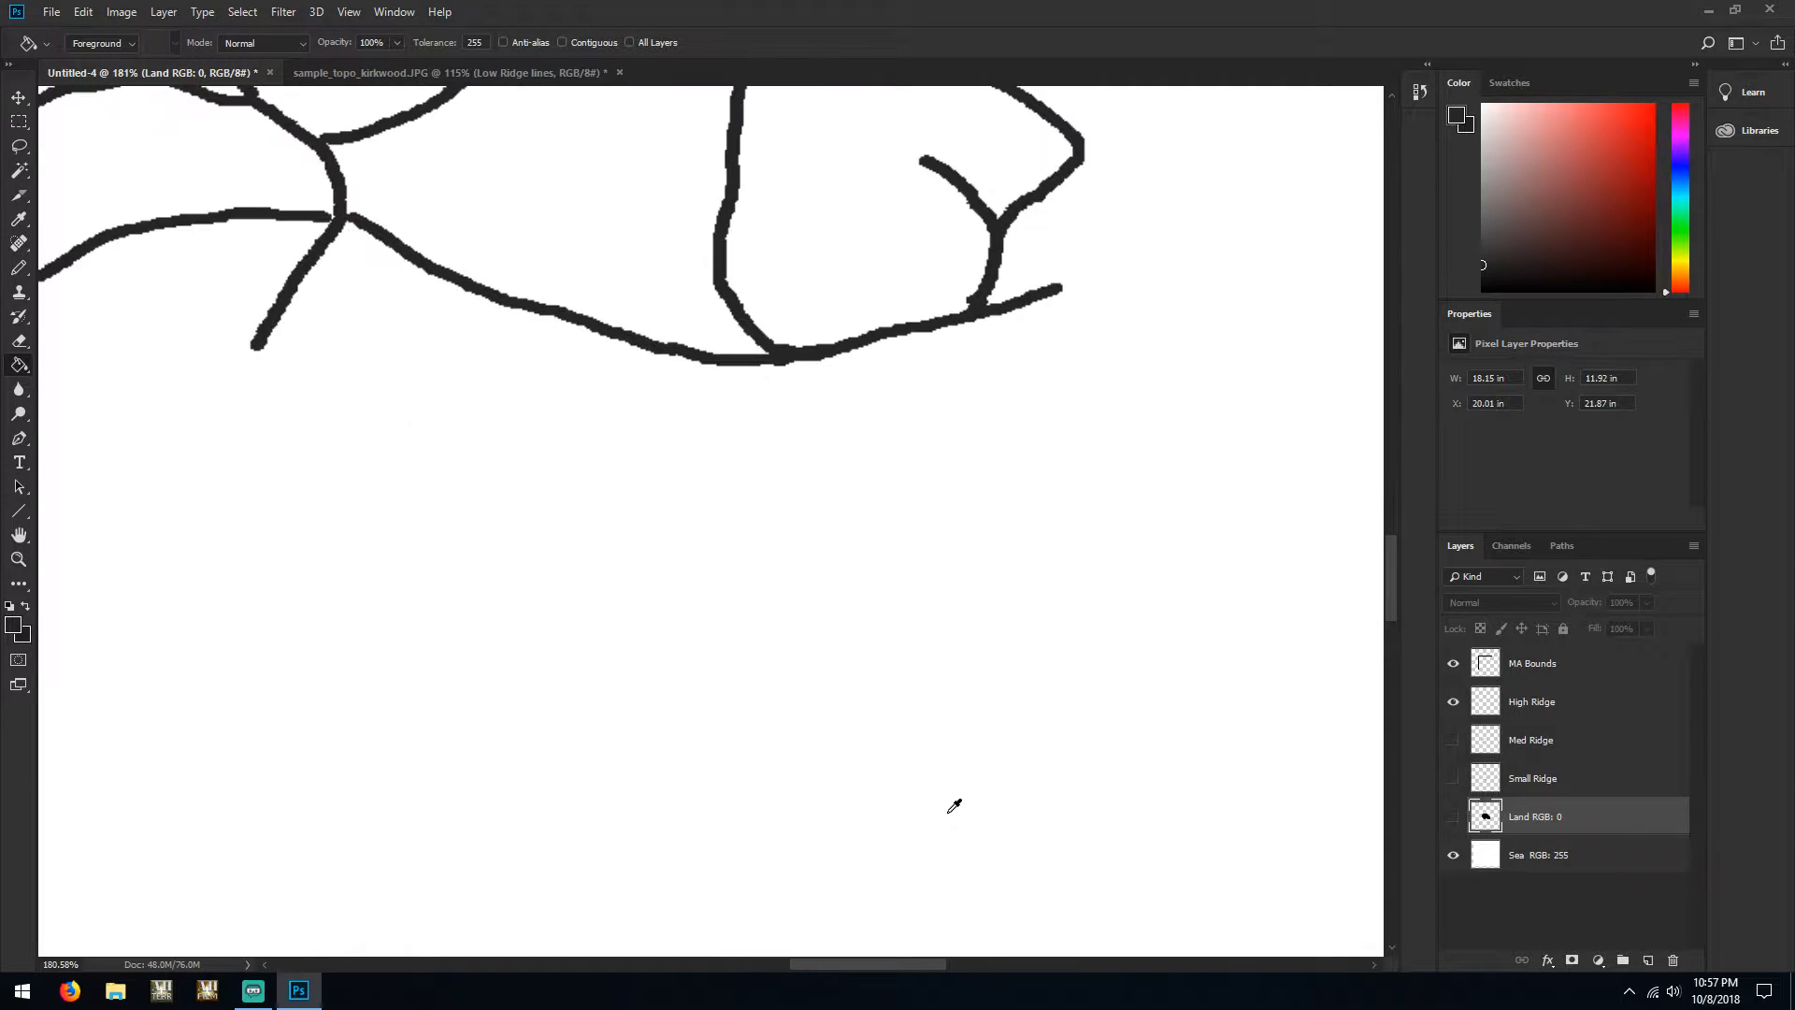
pyautogui.scroll(2, 954, 806)
pyautogui.scroll(1, 938, 817)
pyautogui.scroll(4, 933, 819)
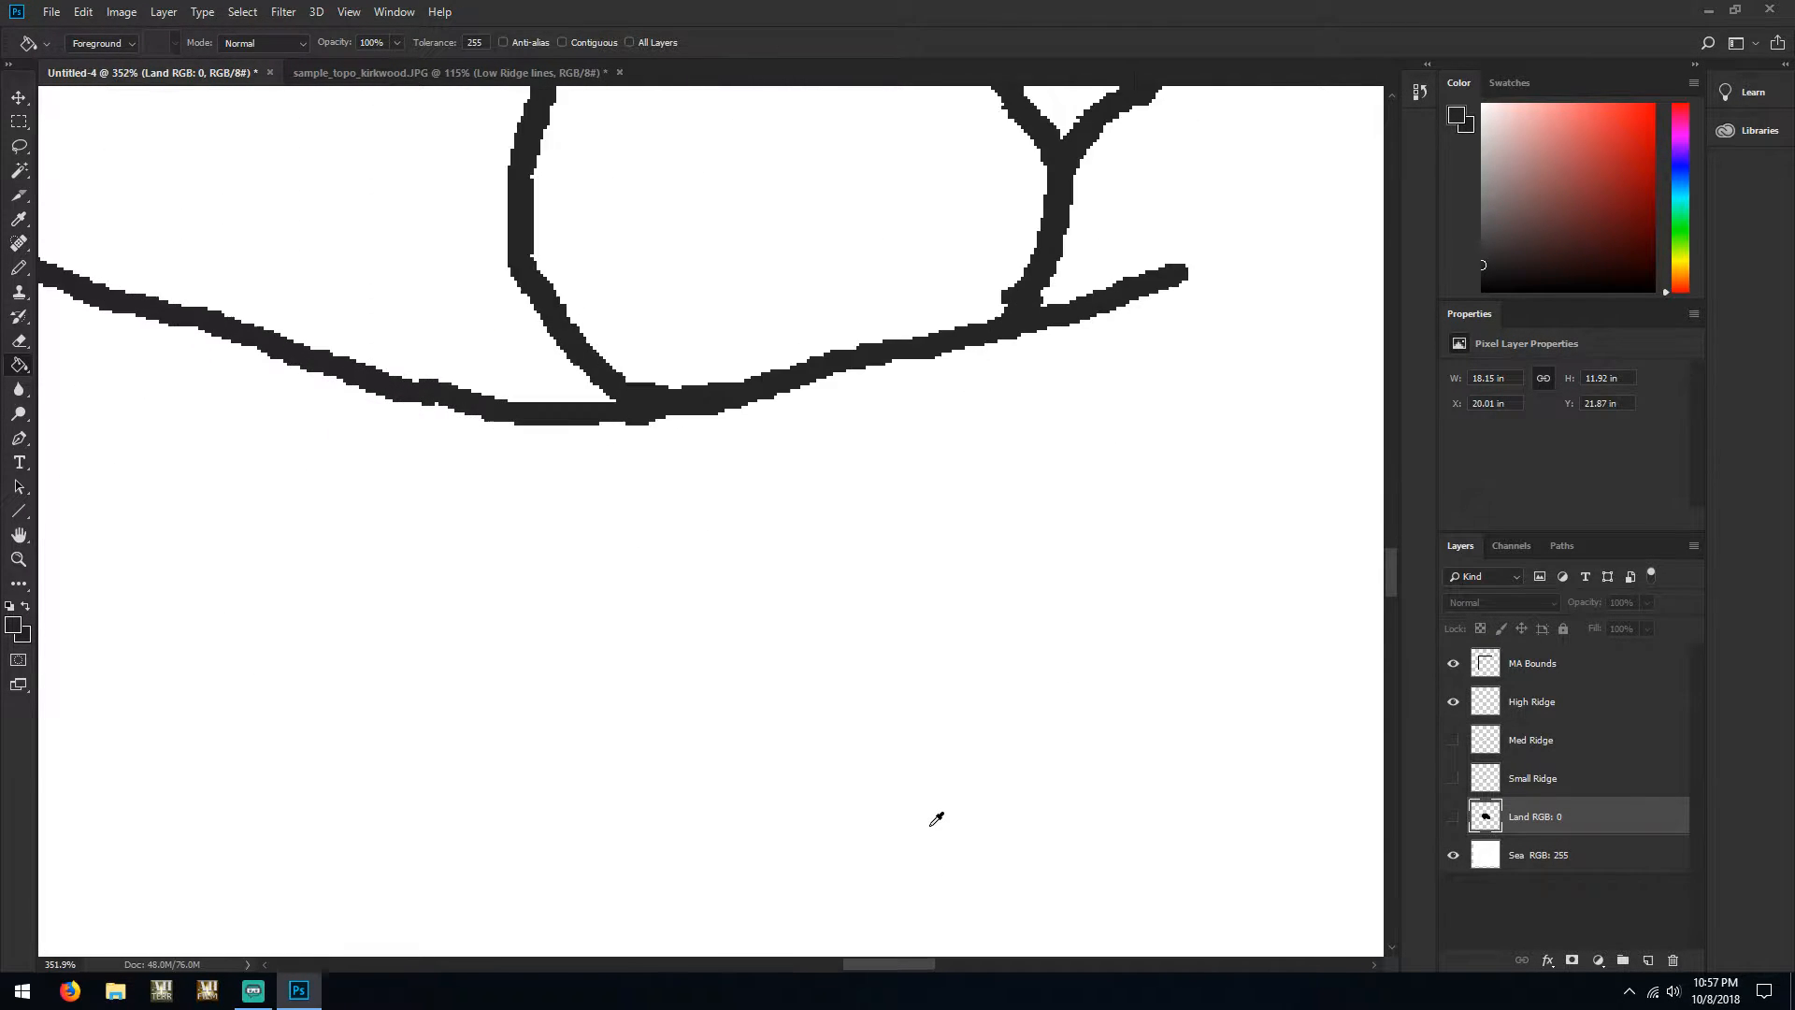
pyautogui.scroll(1, 927, 824)
pyautogui.scroll(-1, 935, 815)
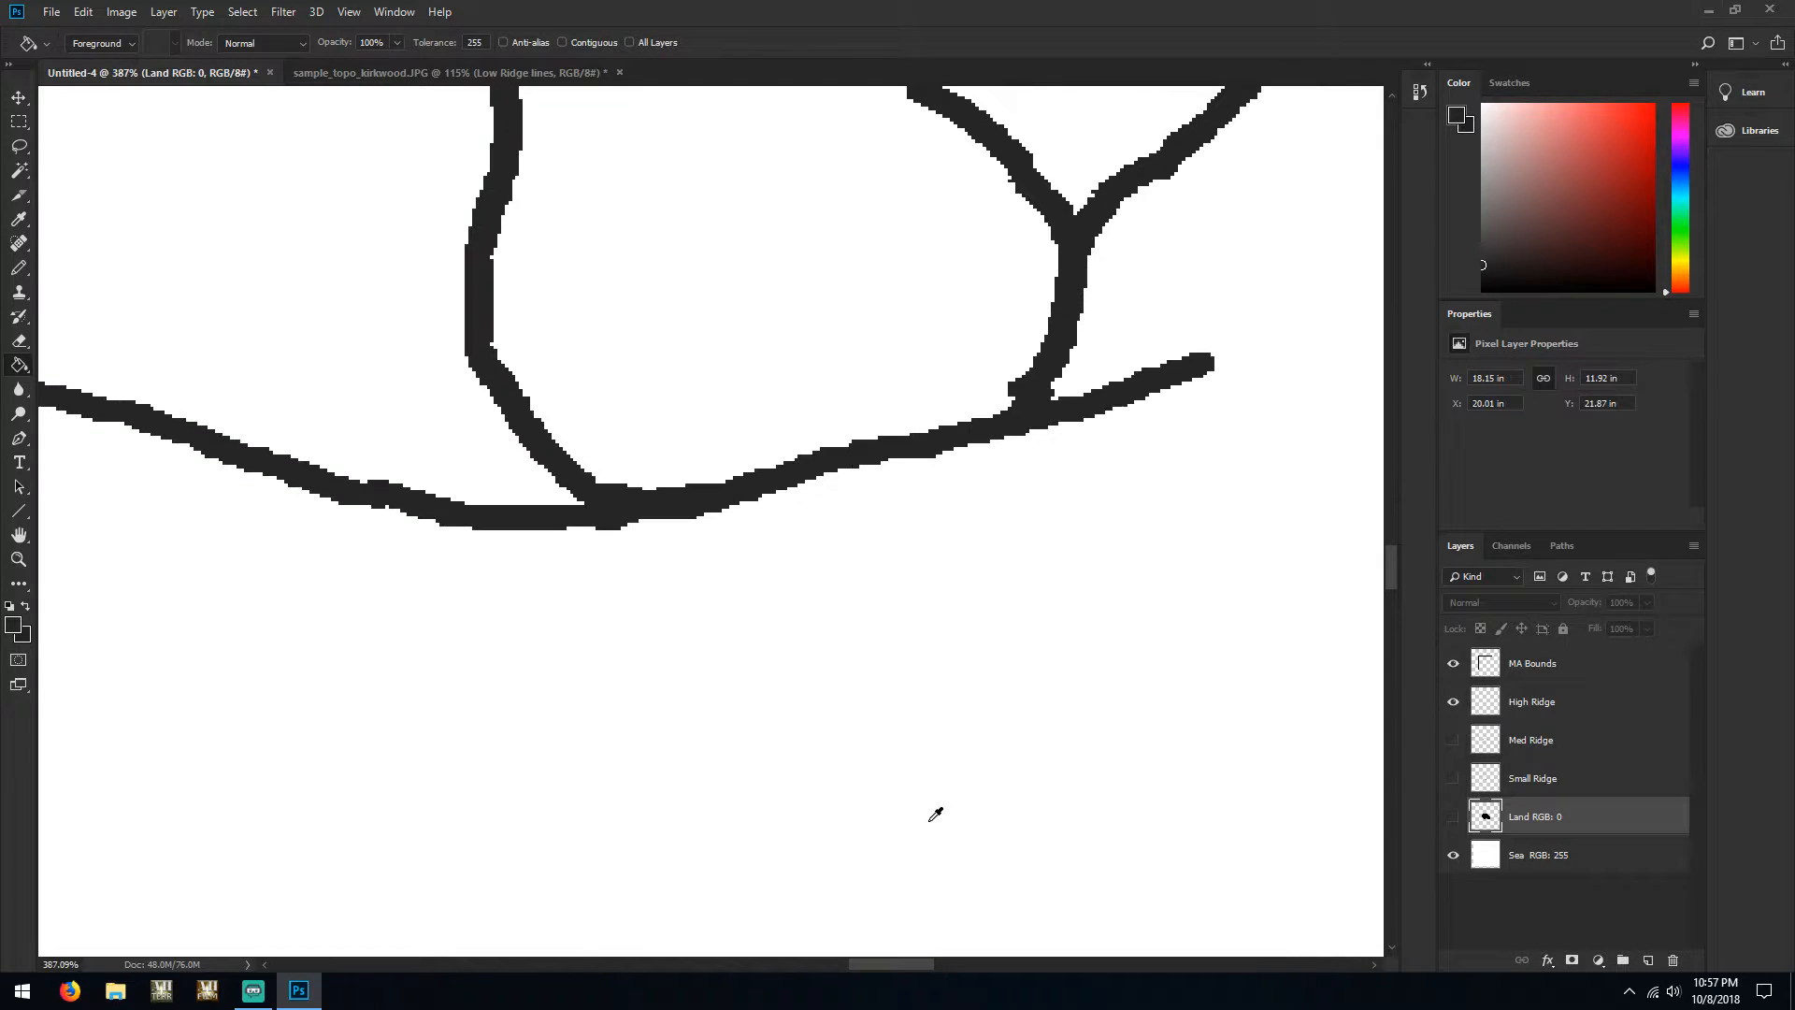
pyautogui.scroll(-8, 936, 813)
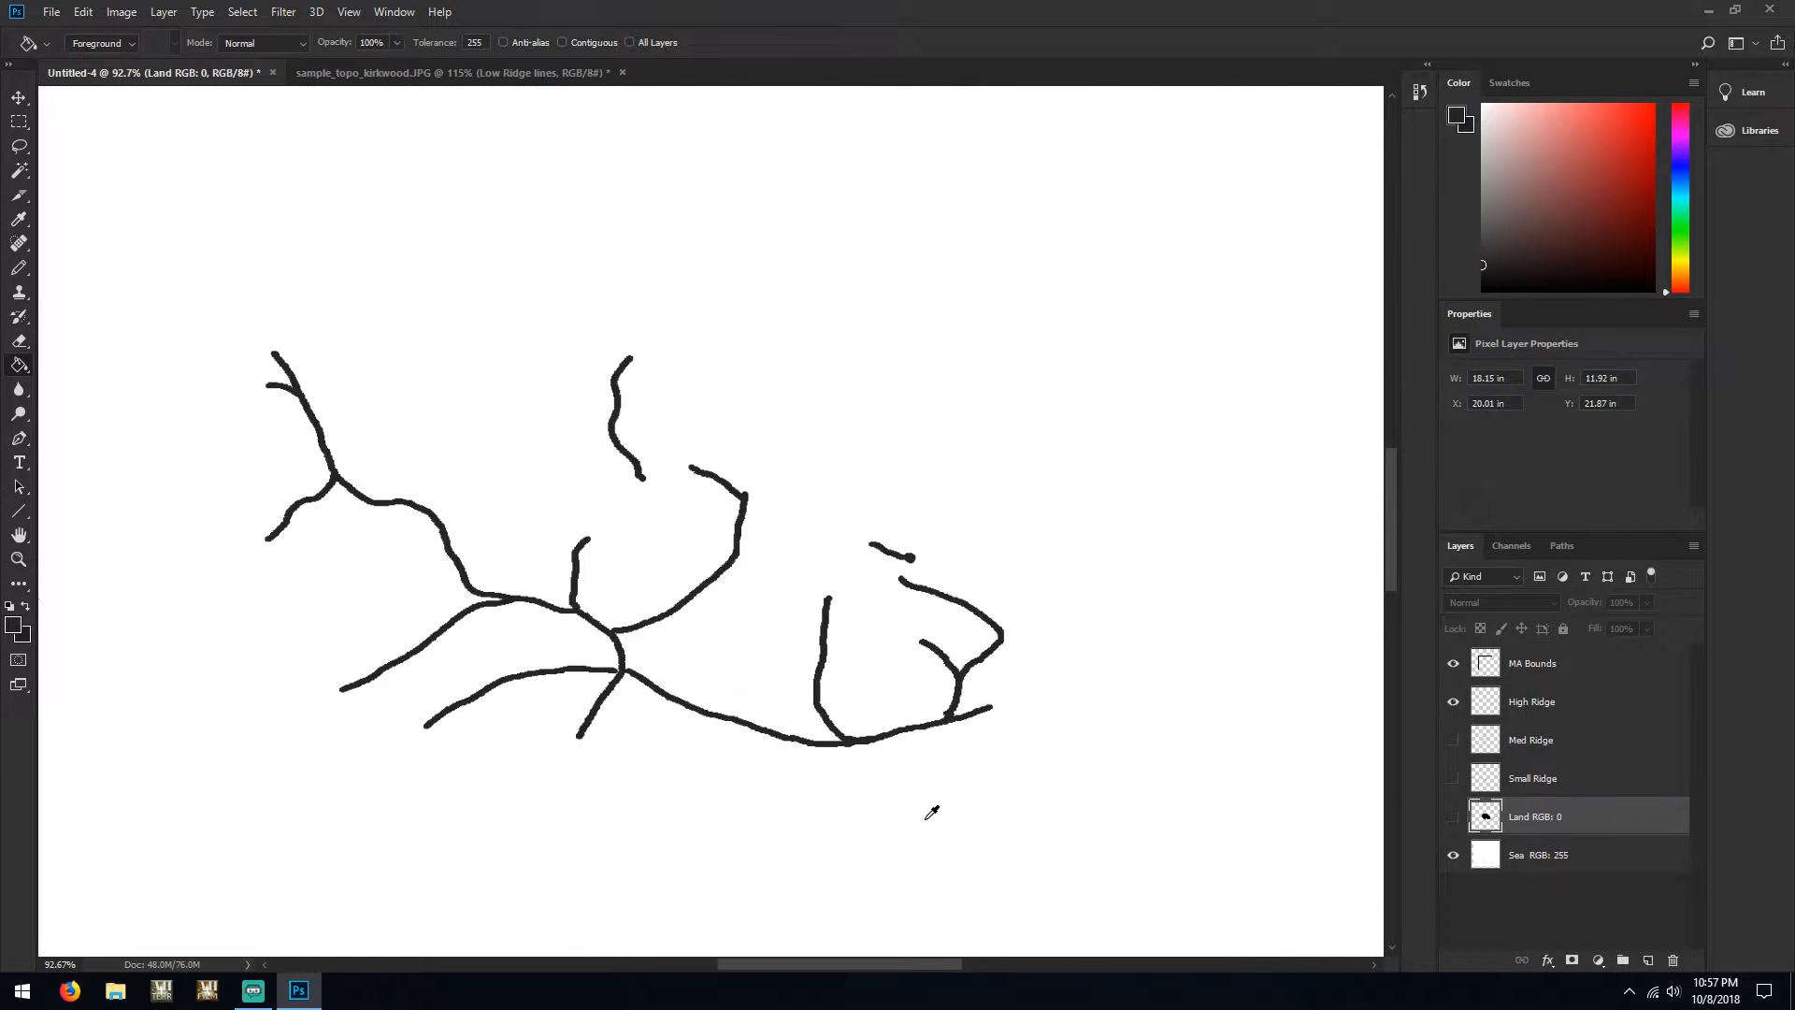
pyautogui.scroll(-1, 963, 804)
pyautogui.scroll(-2, 965, 802)
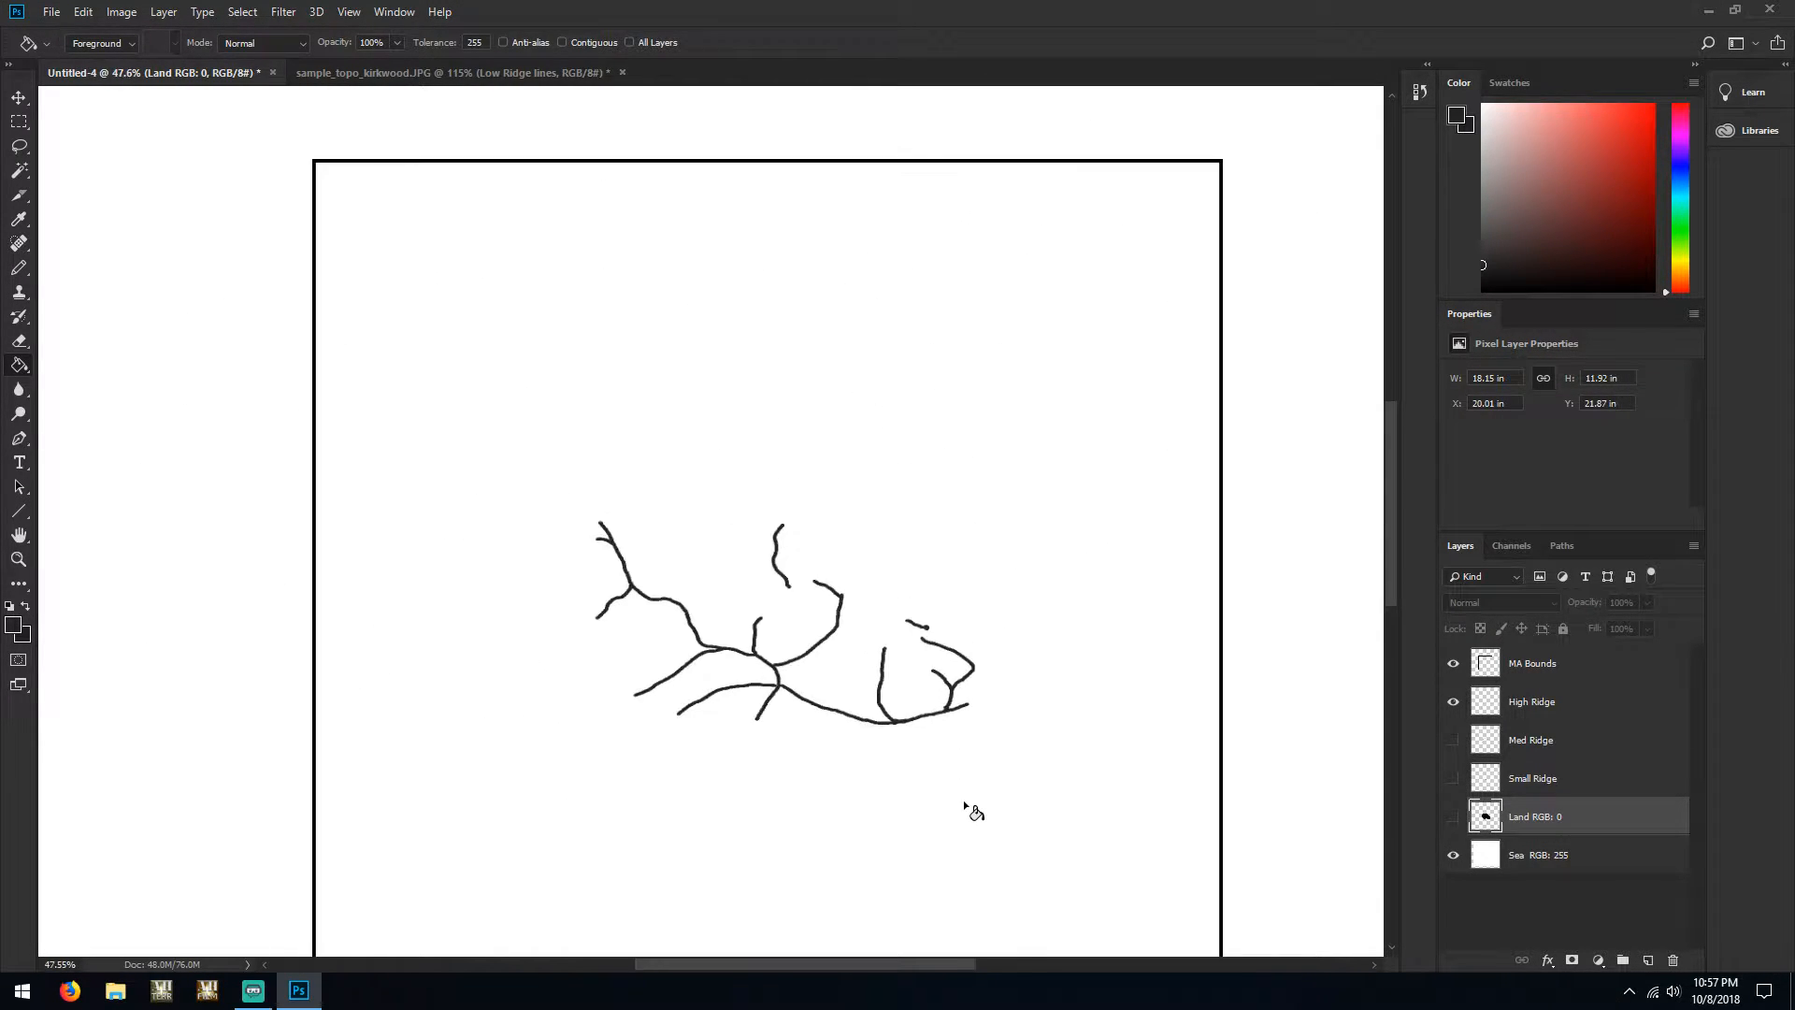
pyautogui.scroll(-1, 1393, 572)
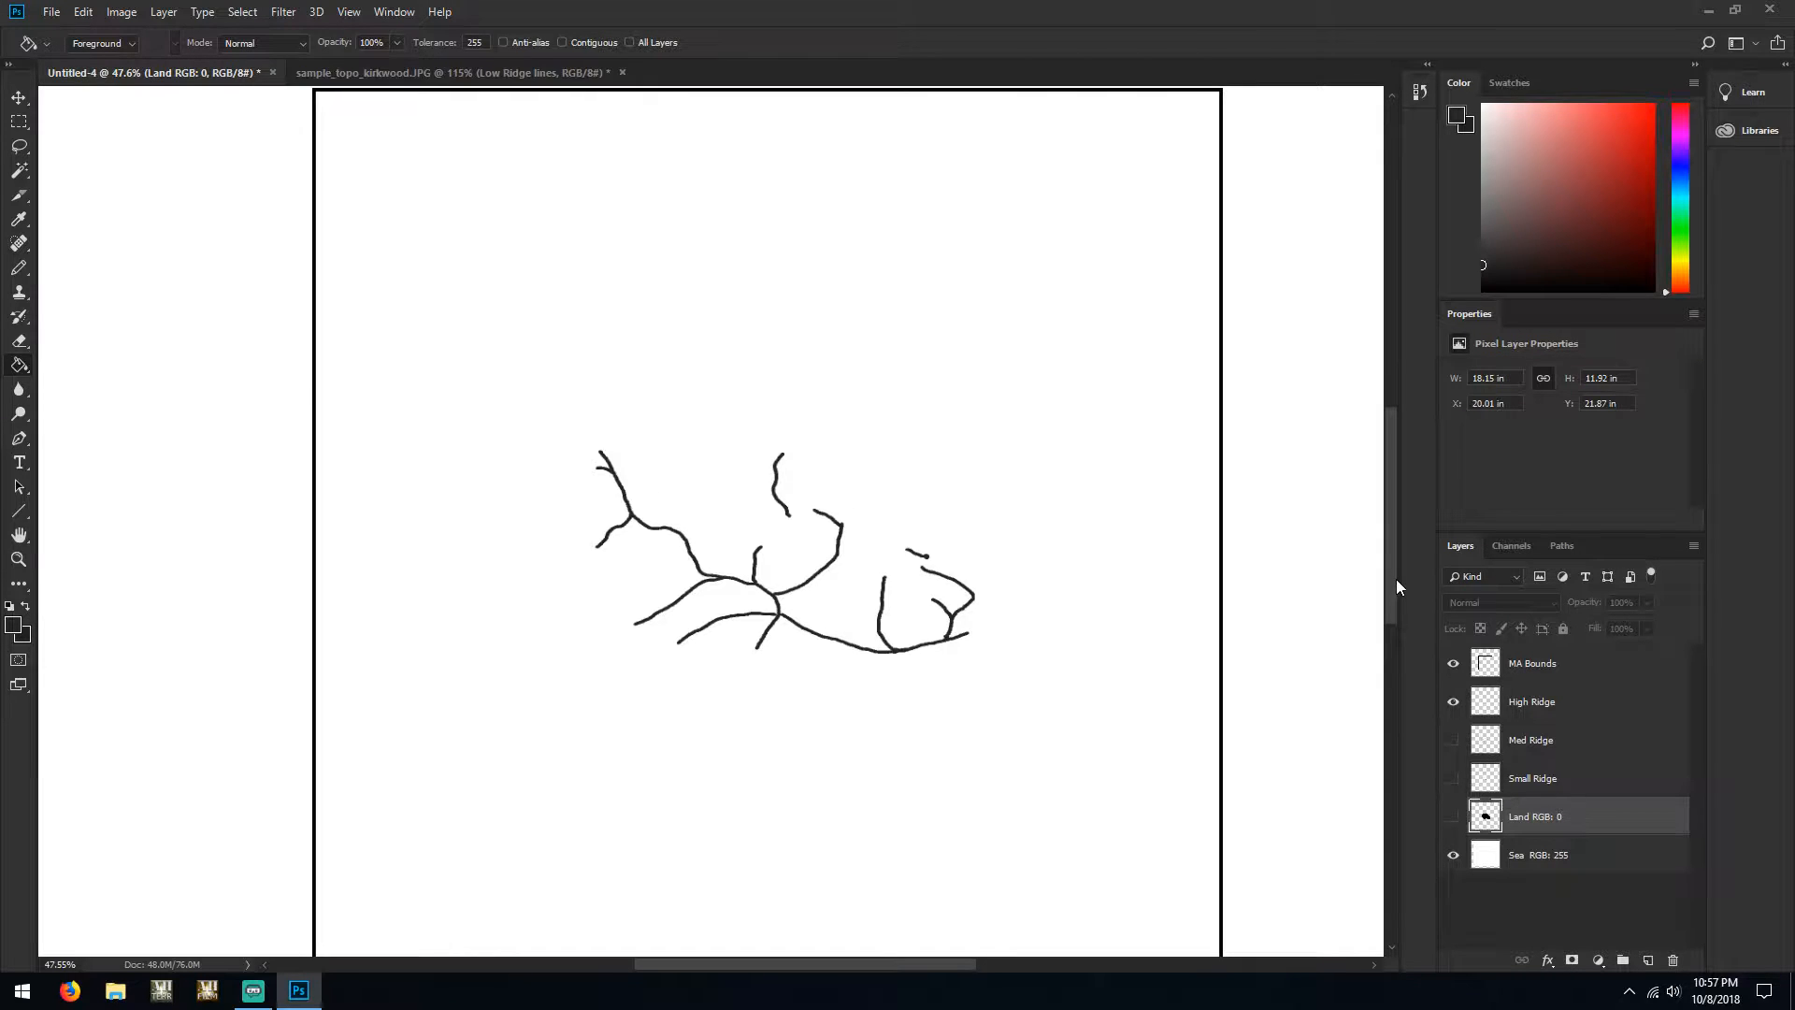
# Show the Land RGB: 0 layer beneath the High Ridge lines
pyautogui.scroll(-1, 1302, 589)
pyautogui.scroll(-1, 1302, 589)
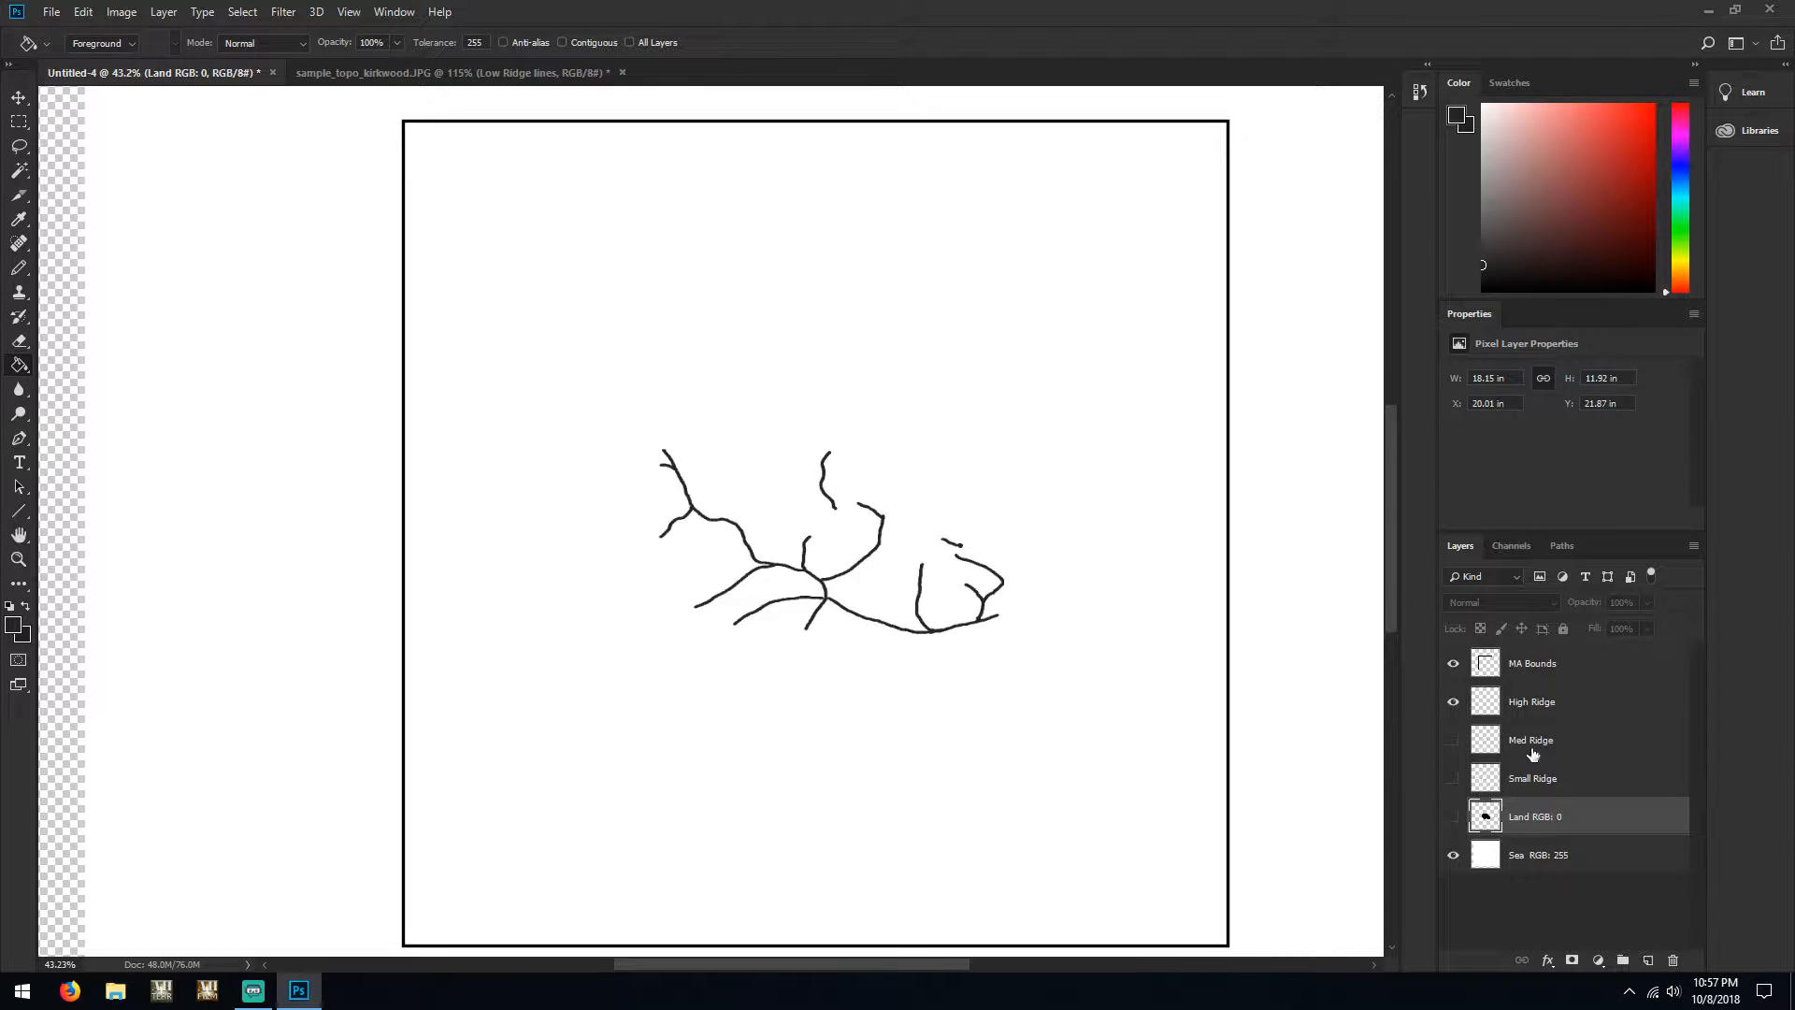
pyautogui.click(1453, 818)
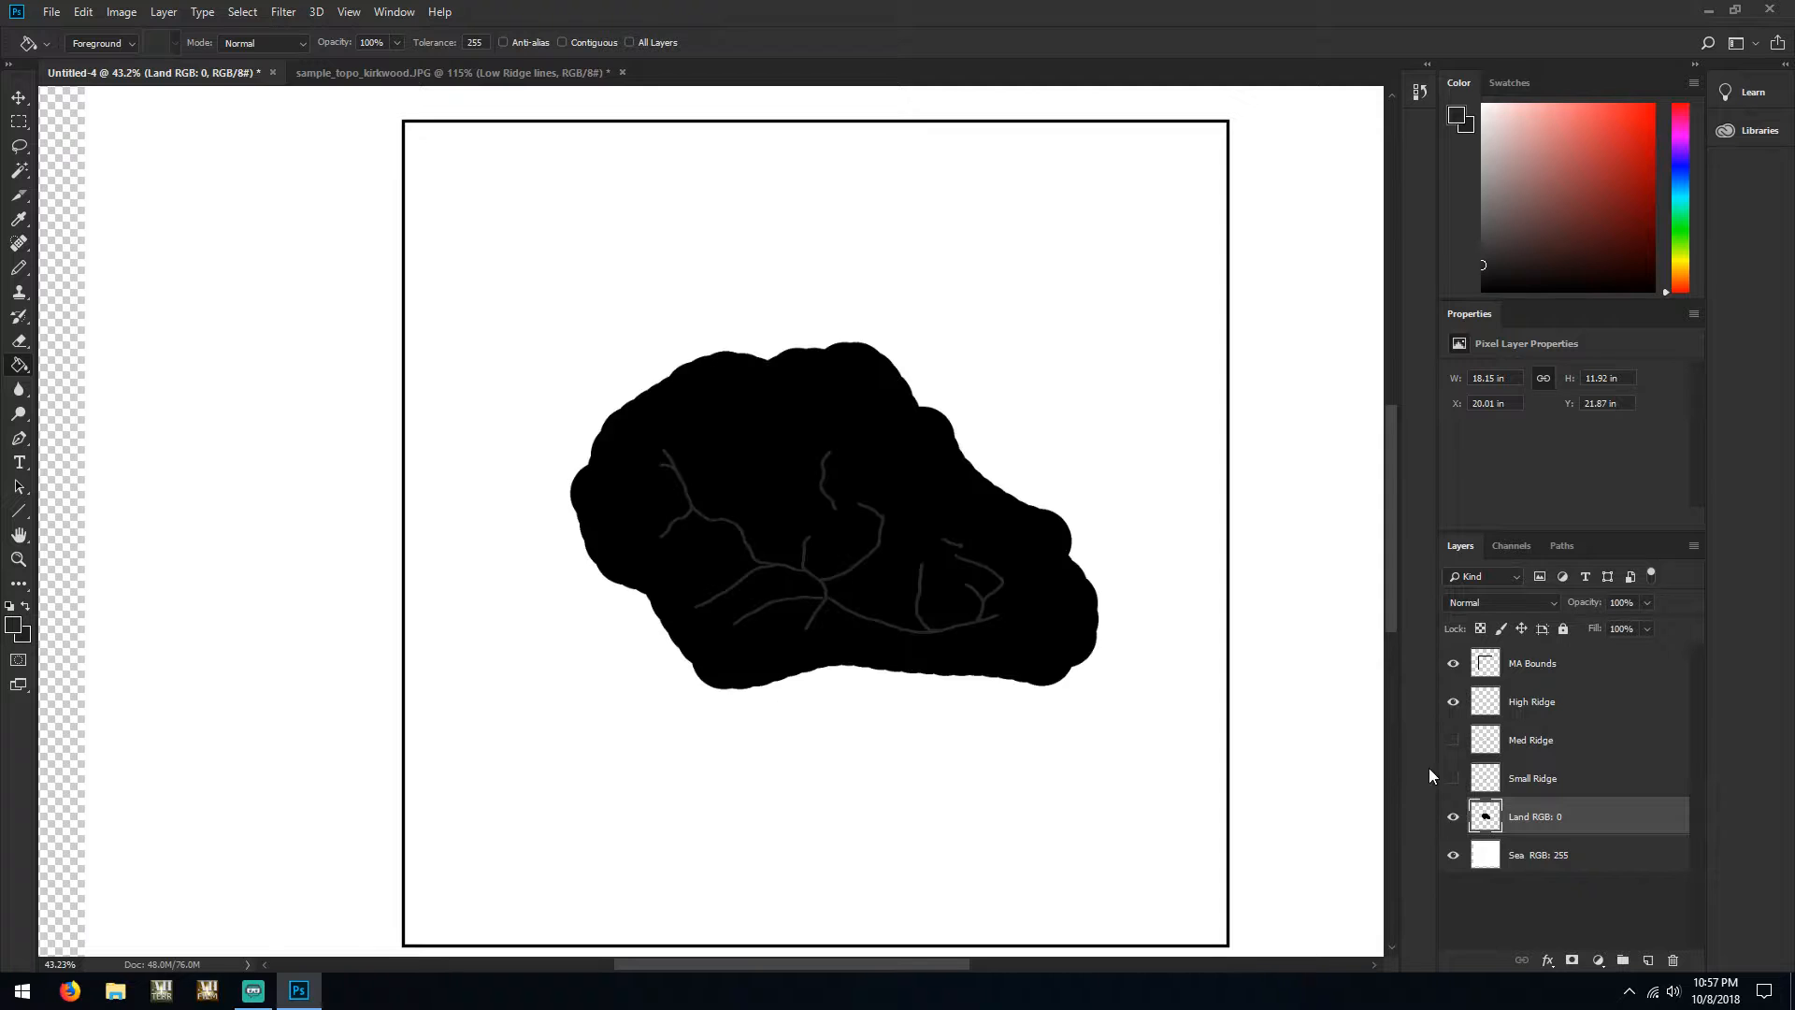
pyautogui.doubleClick(1626, 712)
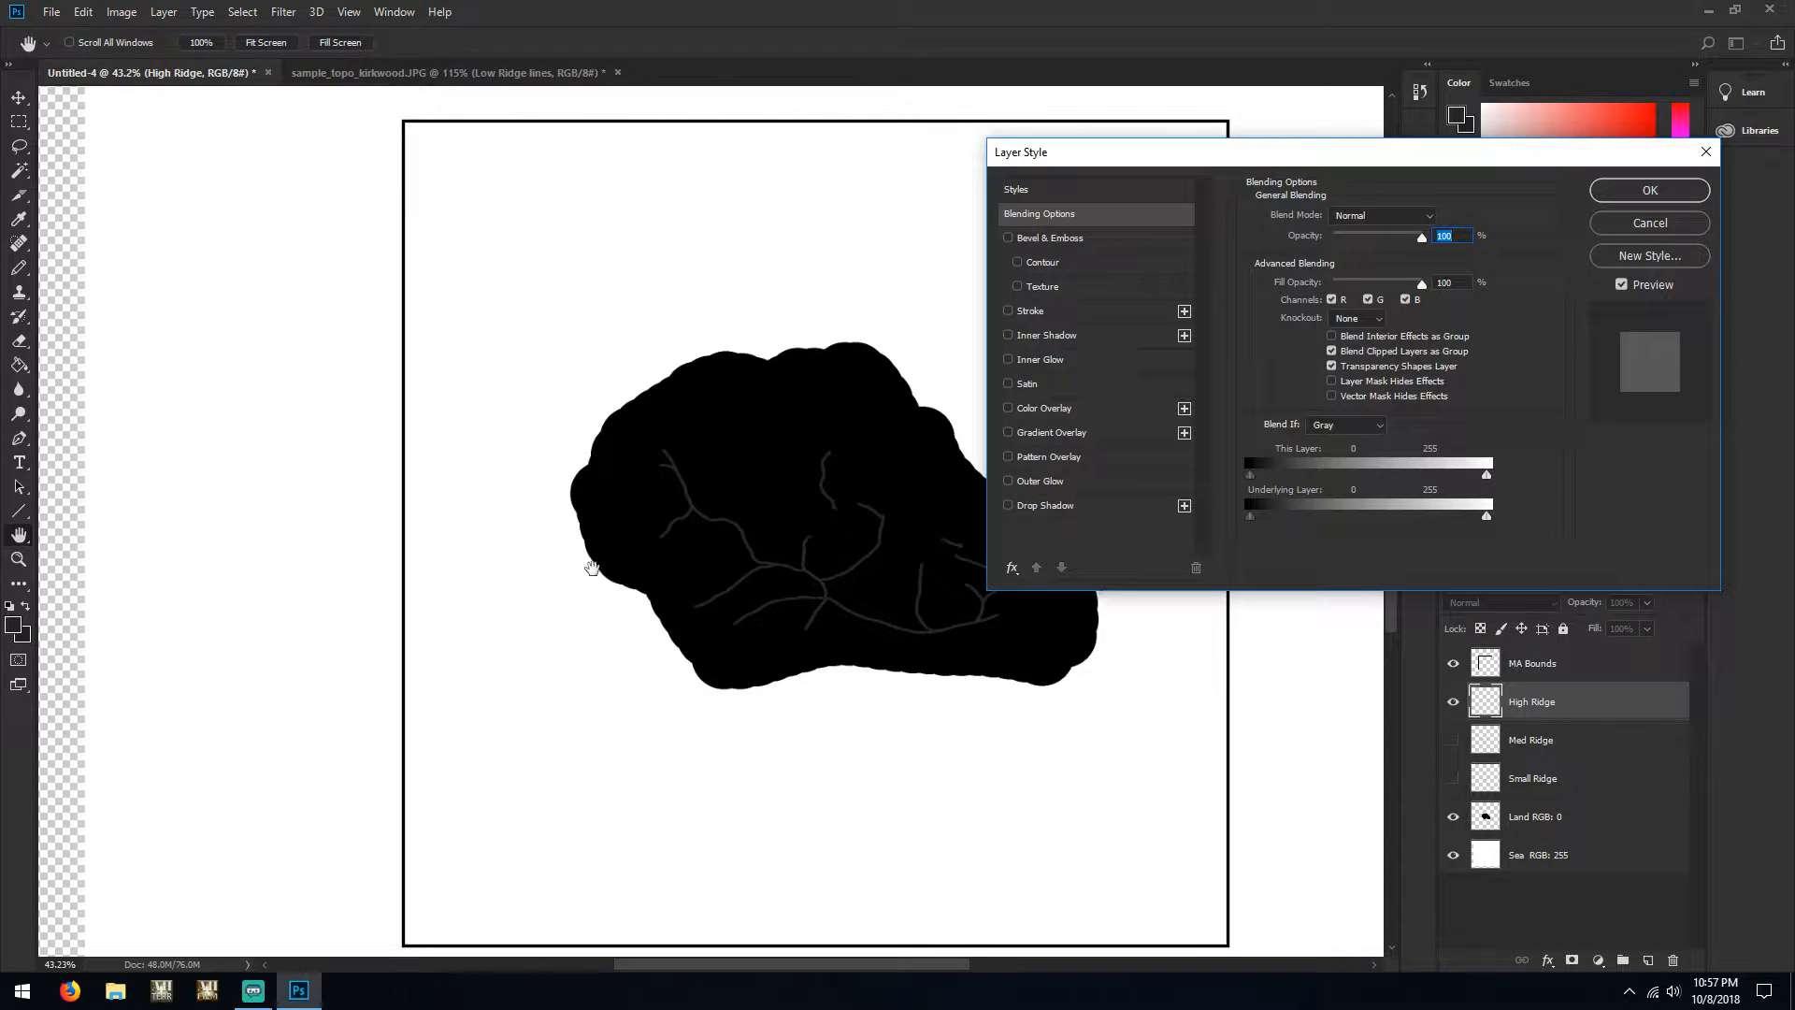
pyautogui.click(1032, 312)
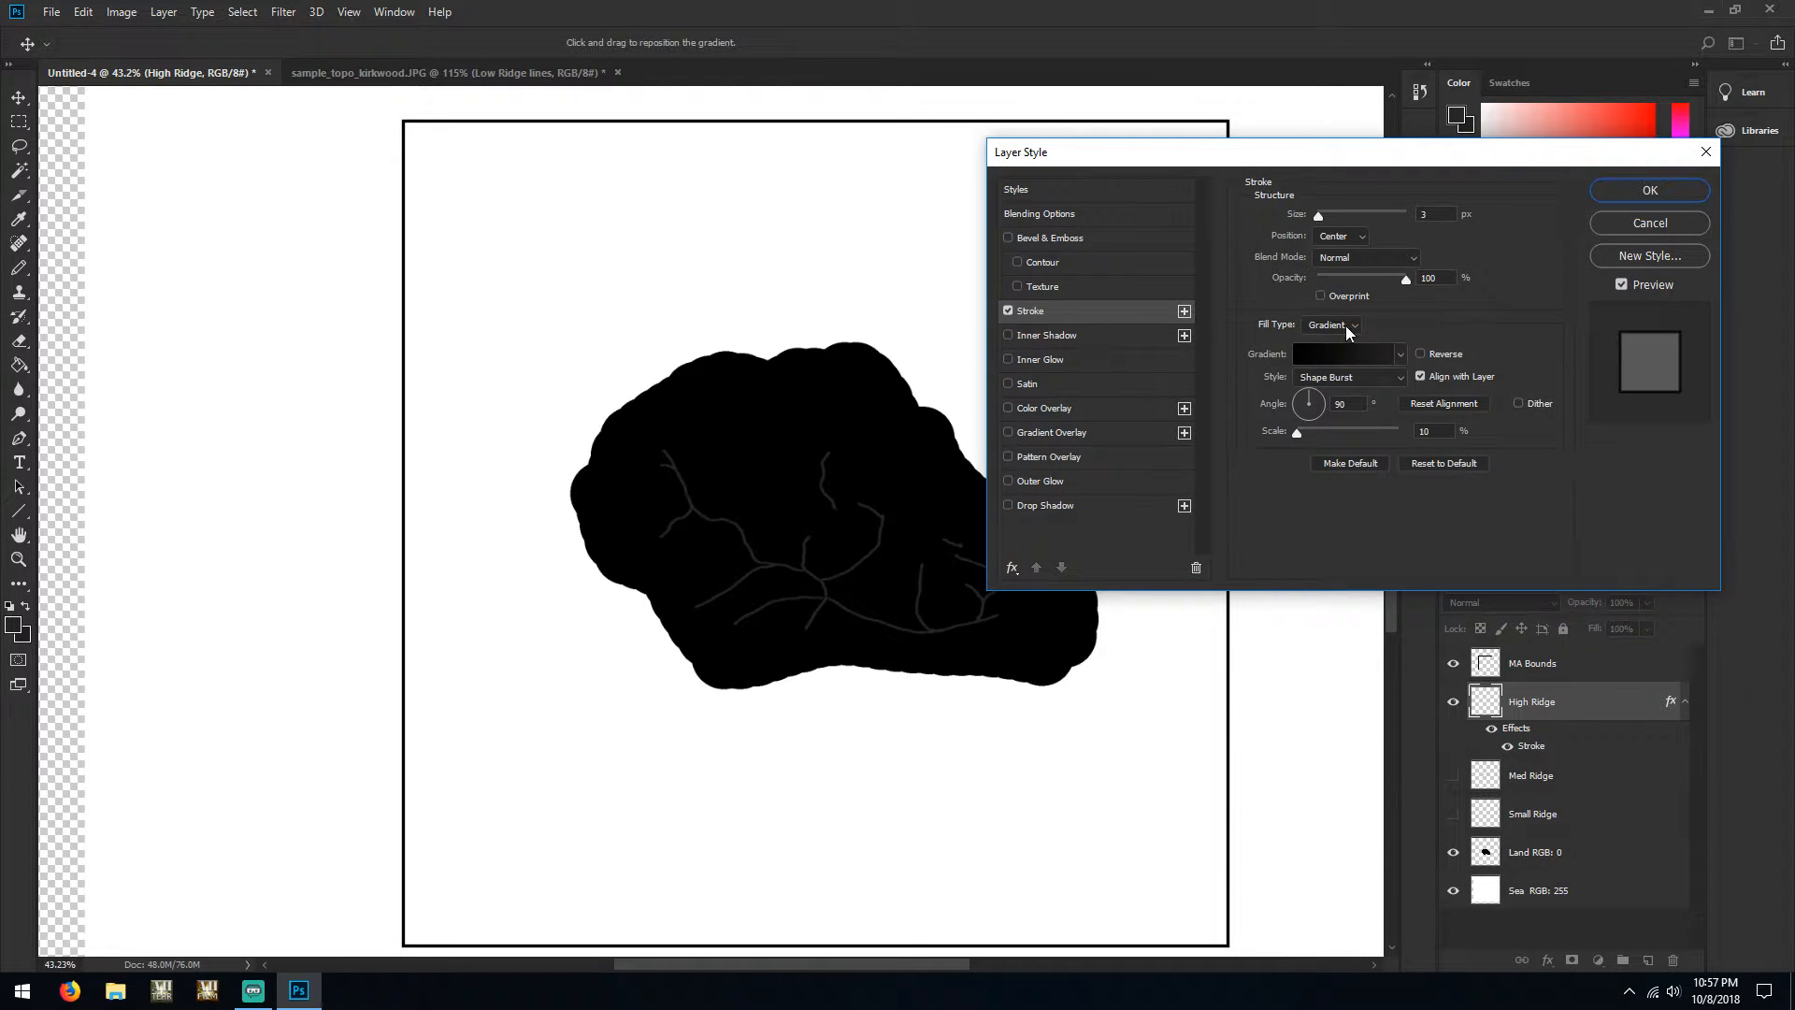
pyautogui.click(1346, 326)
pyautogui.click(1321, 356)
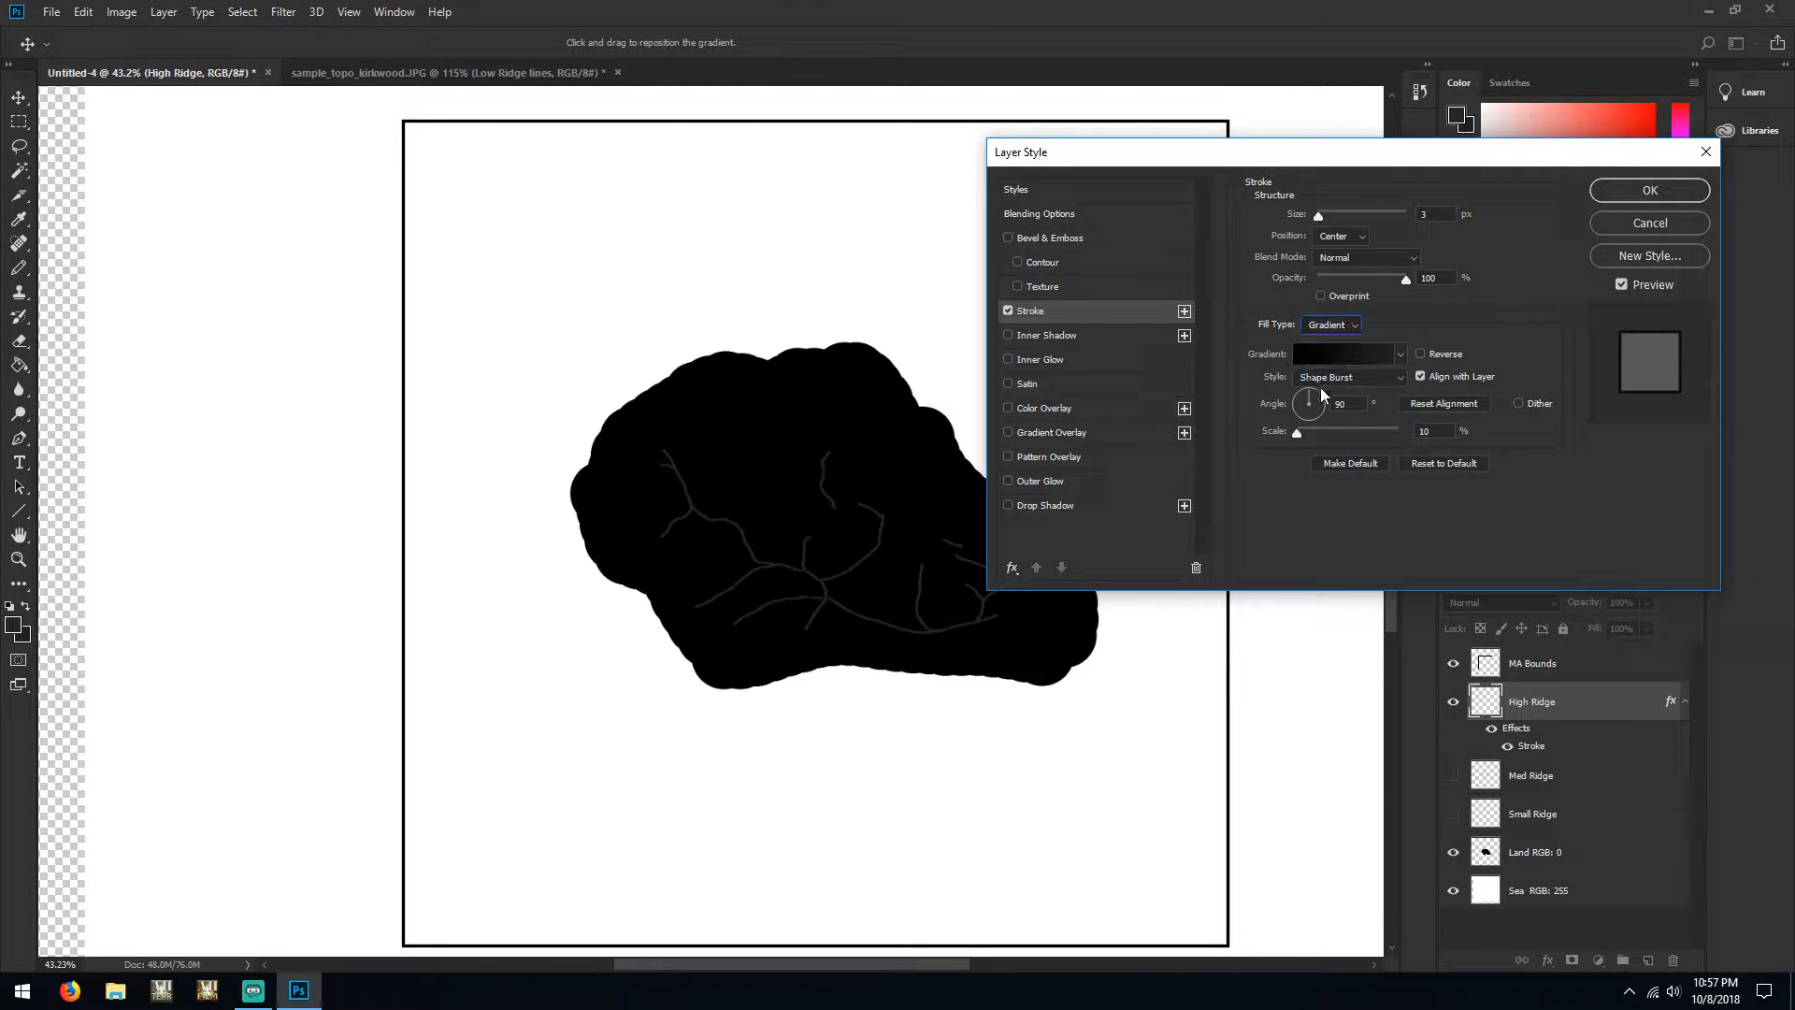
pyautogui.click(1395, 381)
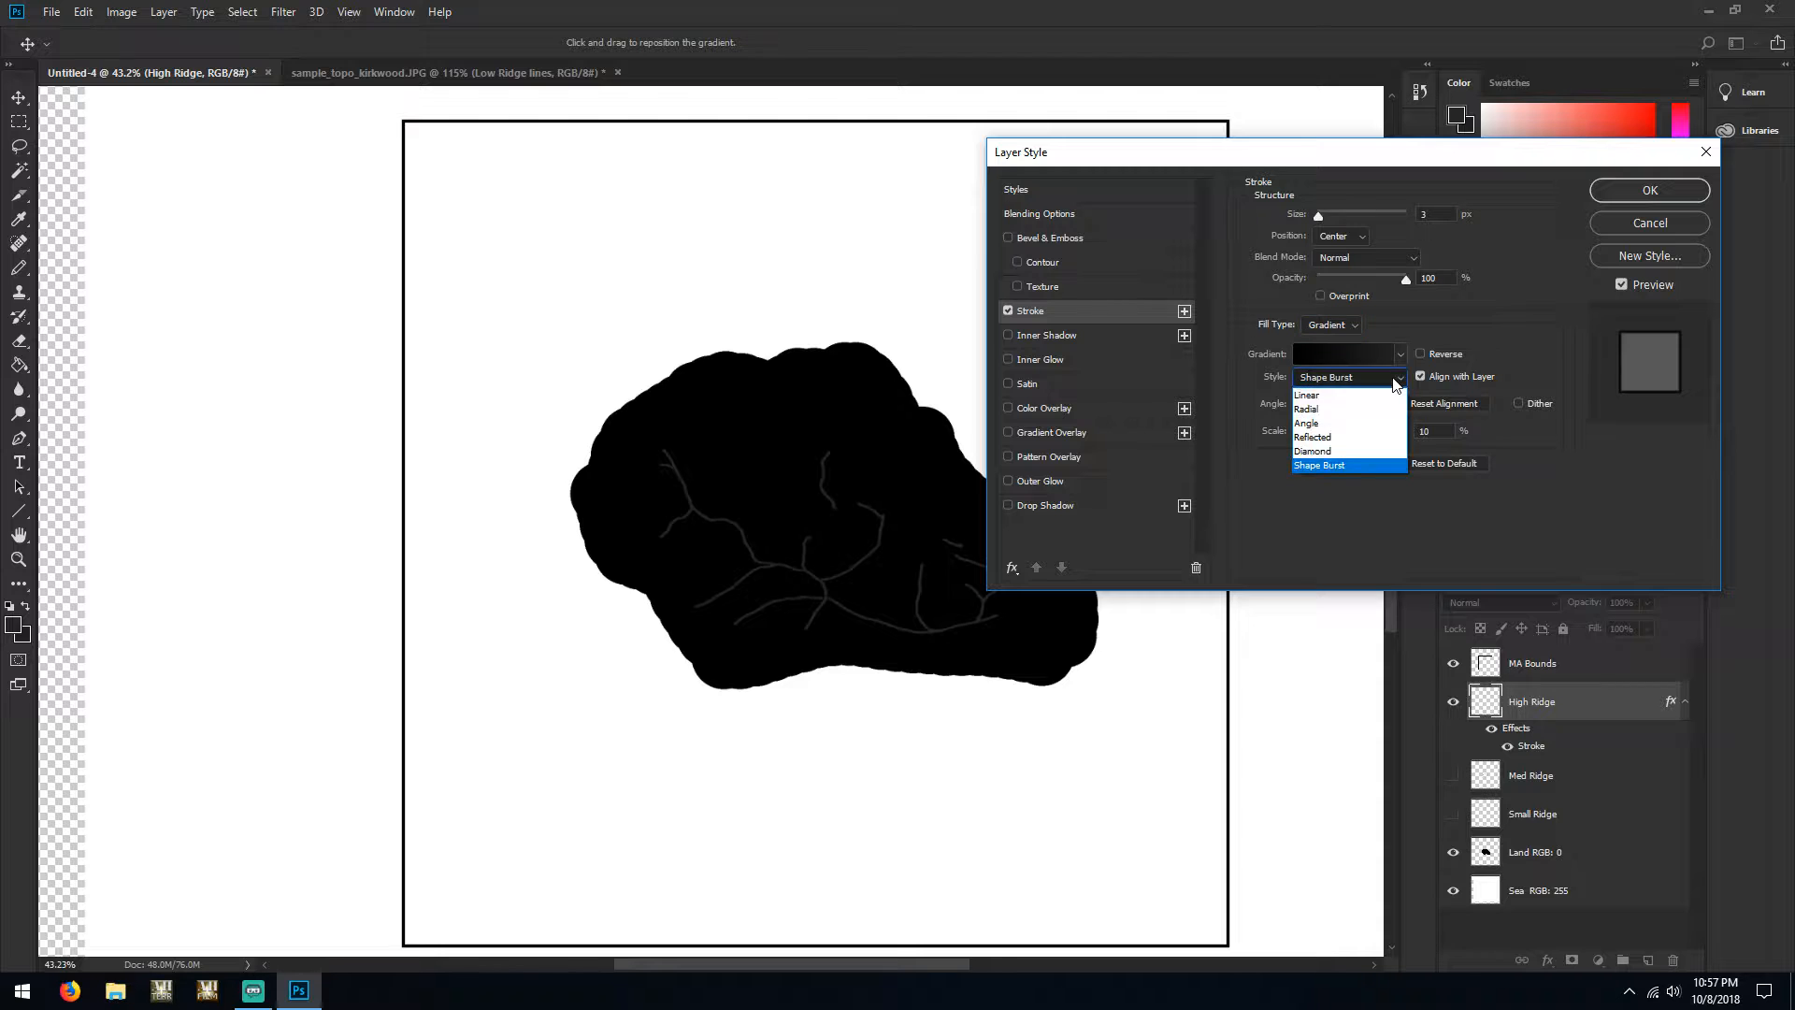
pyautogui.click(1345, 464)
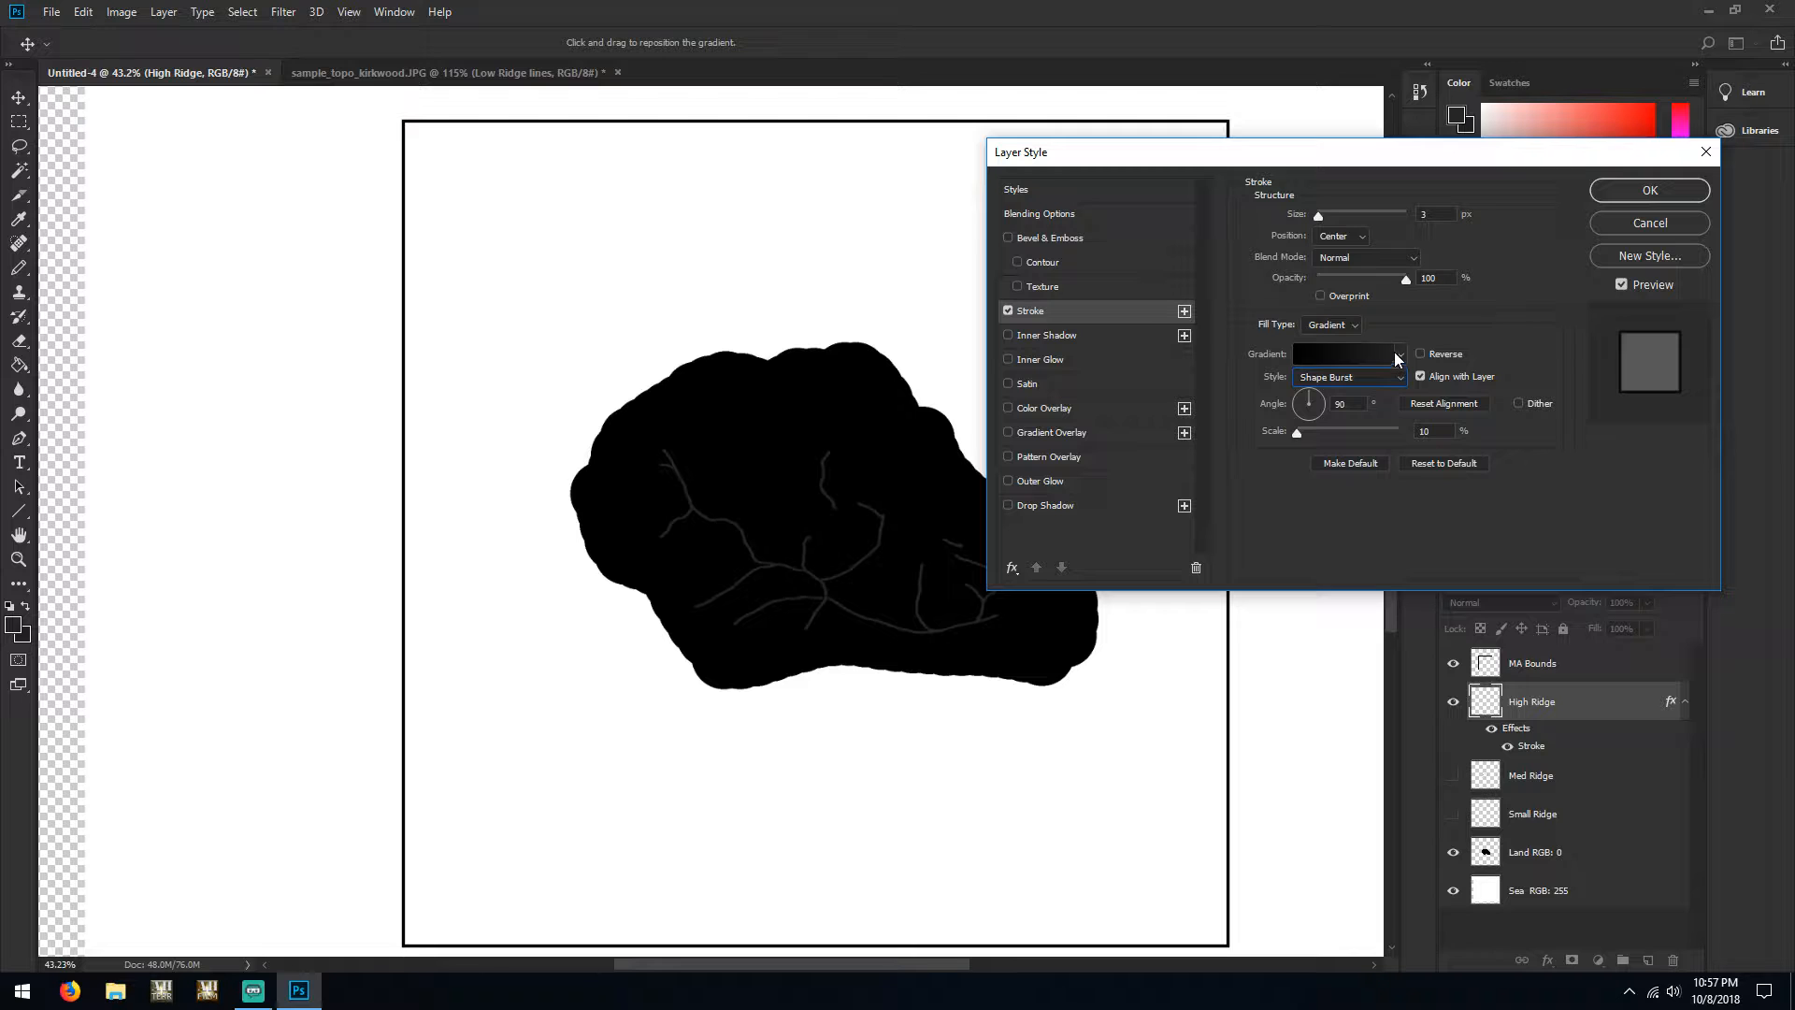
pyautogui.click(1637, 221)
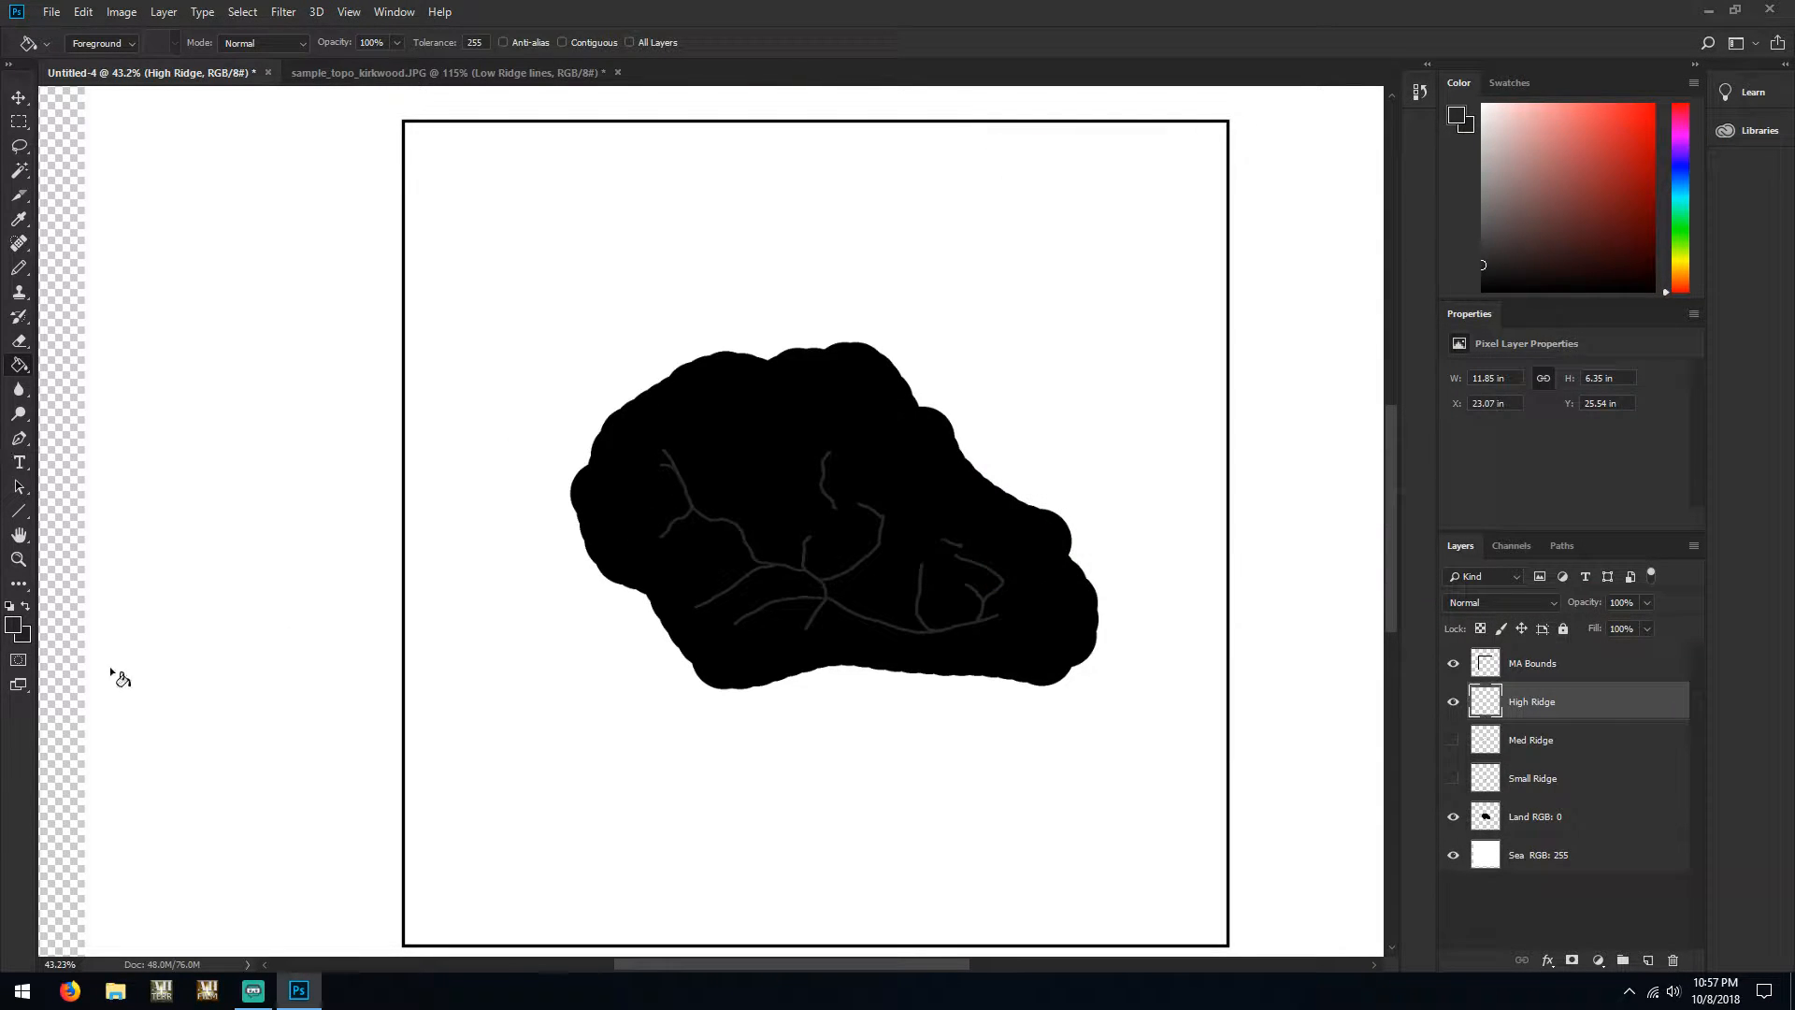
# Set the background color to black with RGB 0, 0, 0, keeping the dark gray foreground color
pyautogui.click(14, 630)
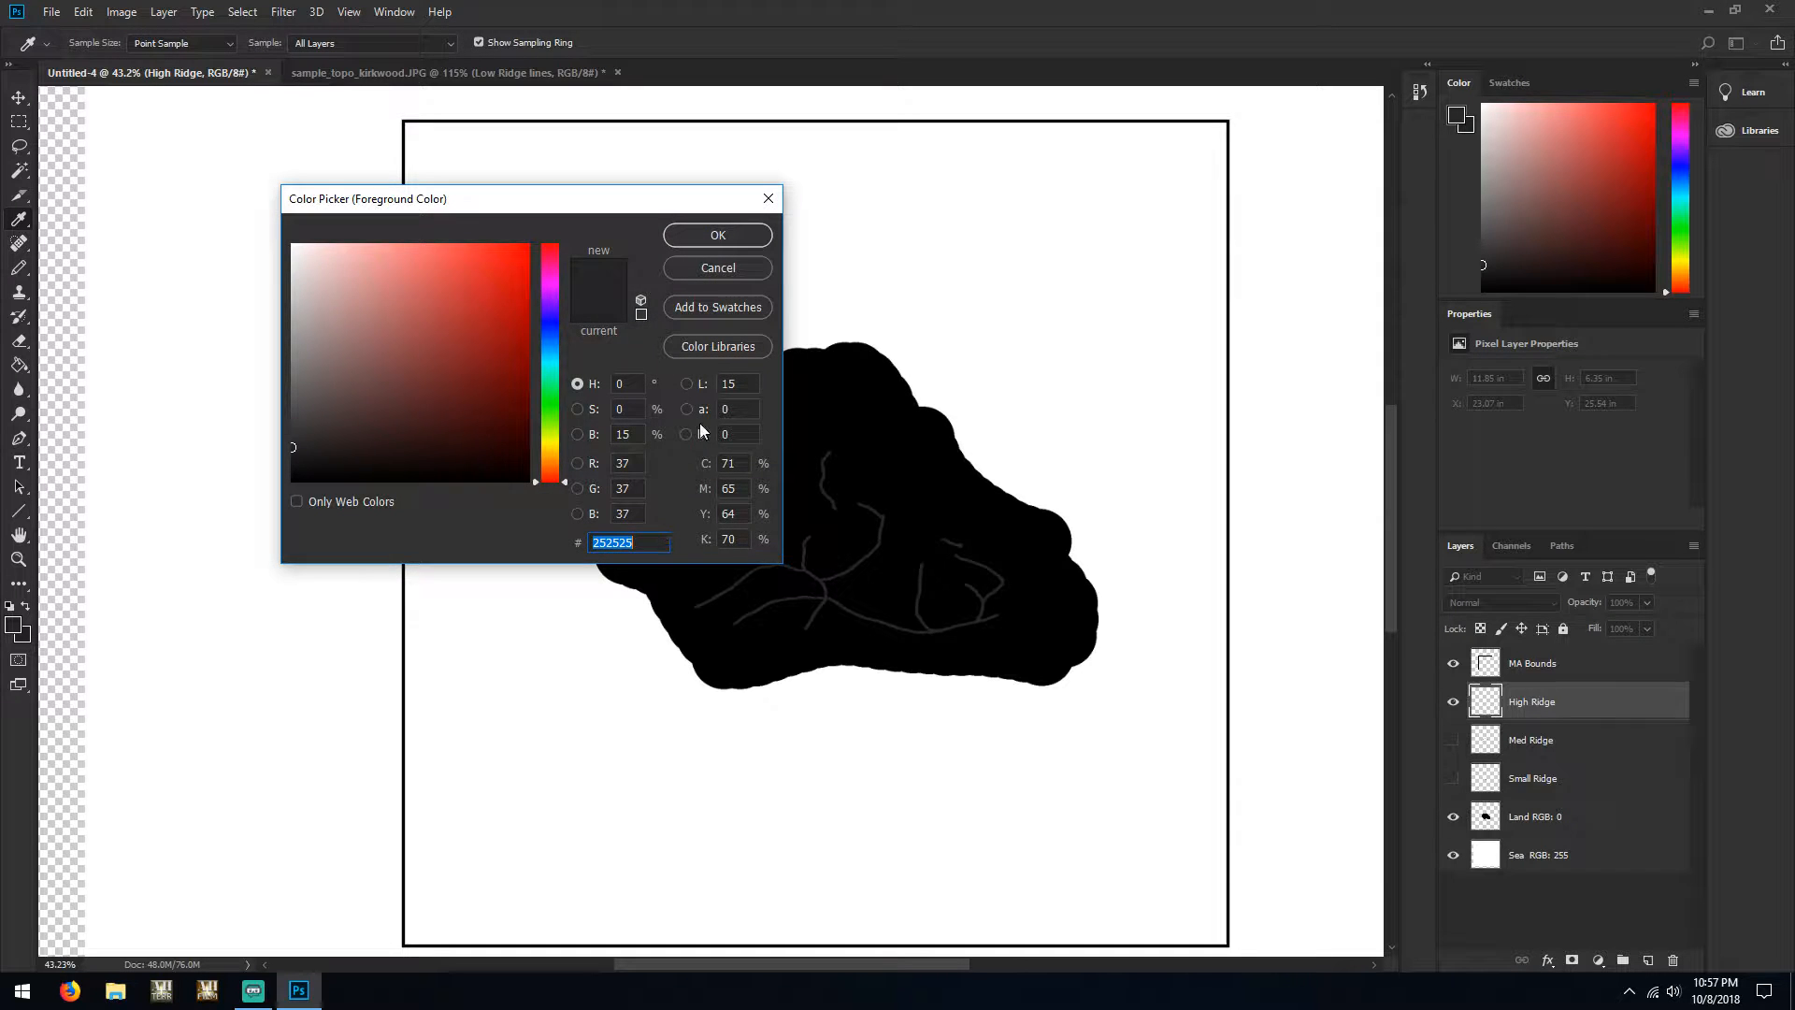
pyautogui.click(746, 239)
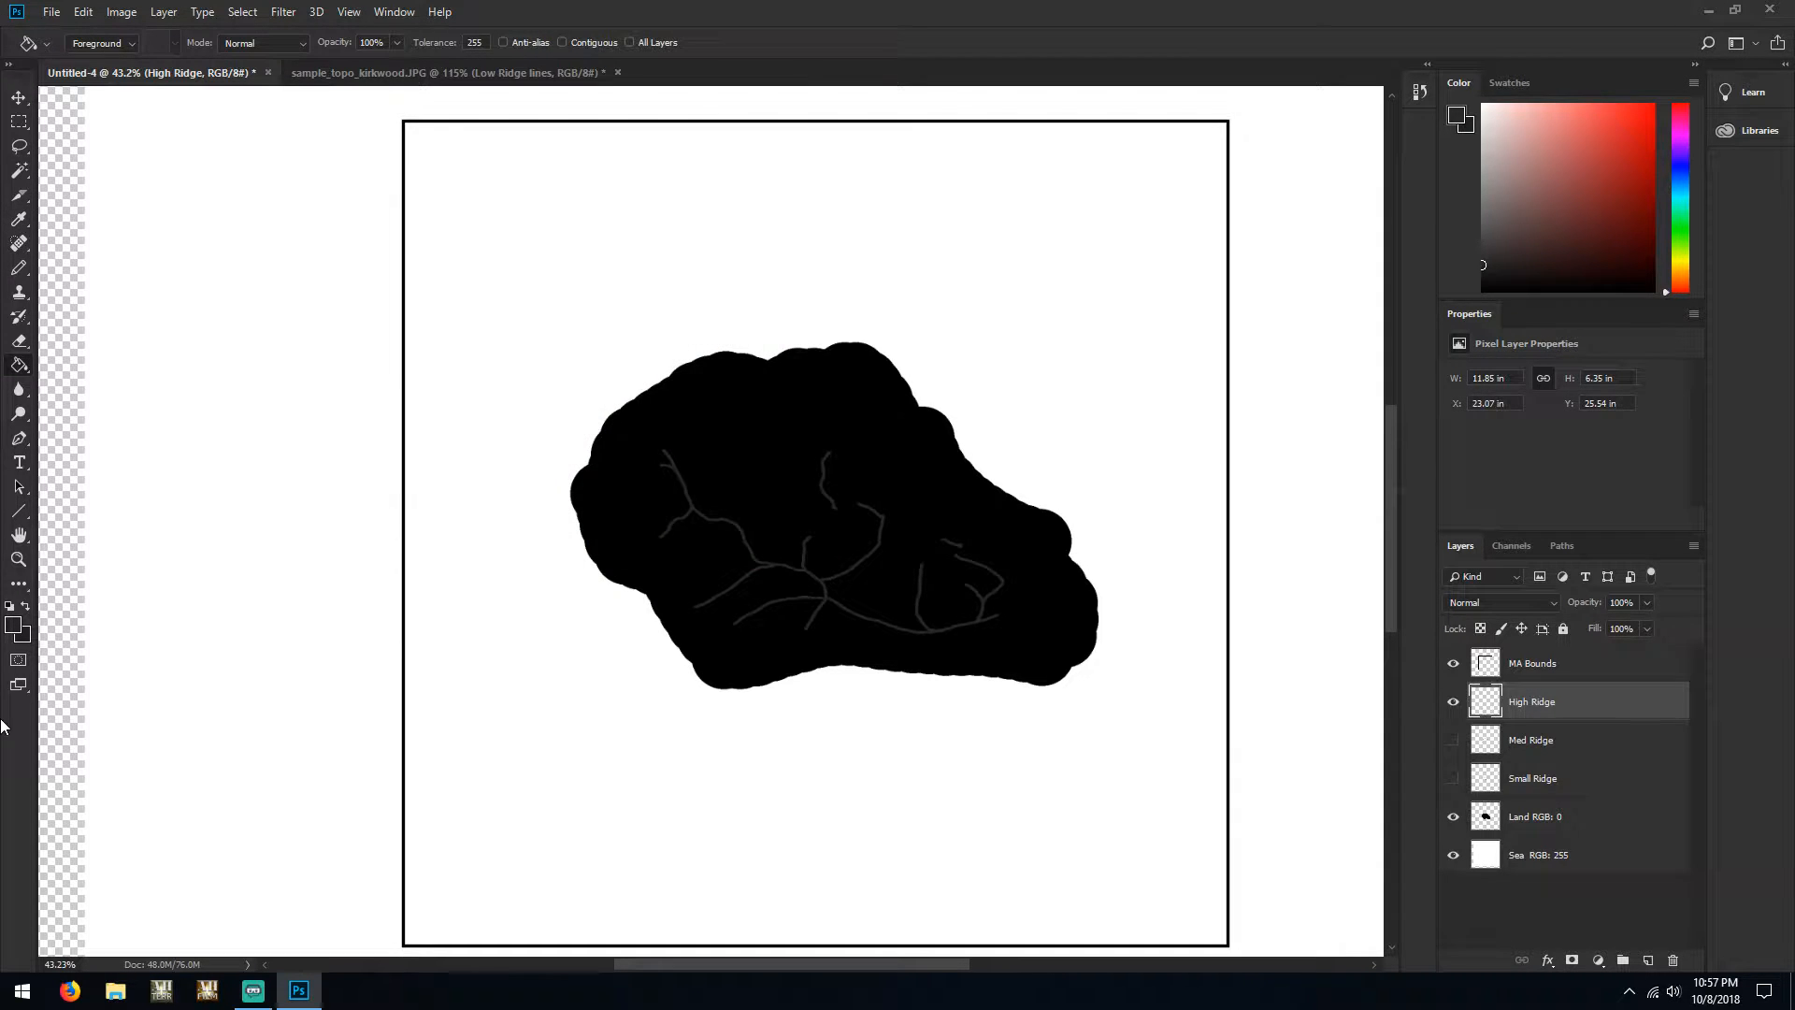
pyautogui.click(25, 639)
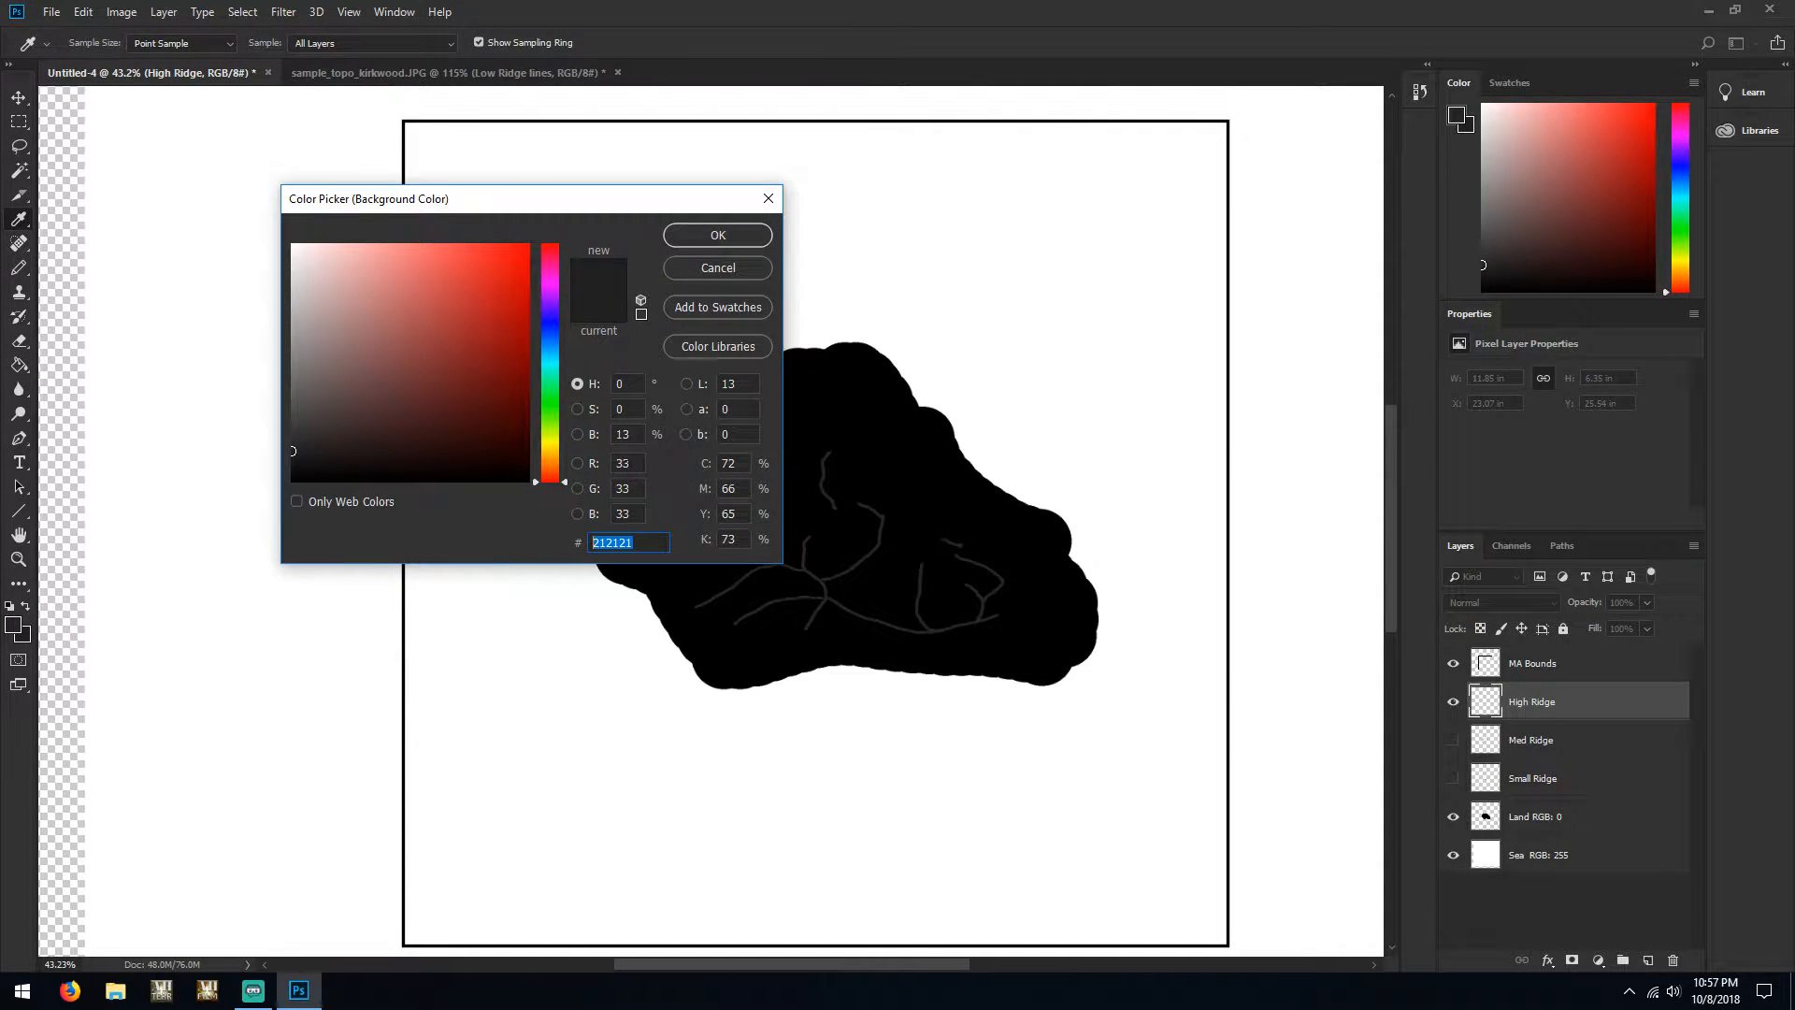
pyautogui.moveTo(635, 464); pyautogui.dragTo(488, 490)
pyautogui.write('0')
pyautogui.press('Tab')
pyautogui.write('0')
pyautogui.press('Tab')
pyautogui.write('0')
pyautogui.click(727, 240)
pyautogui.press('g')
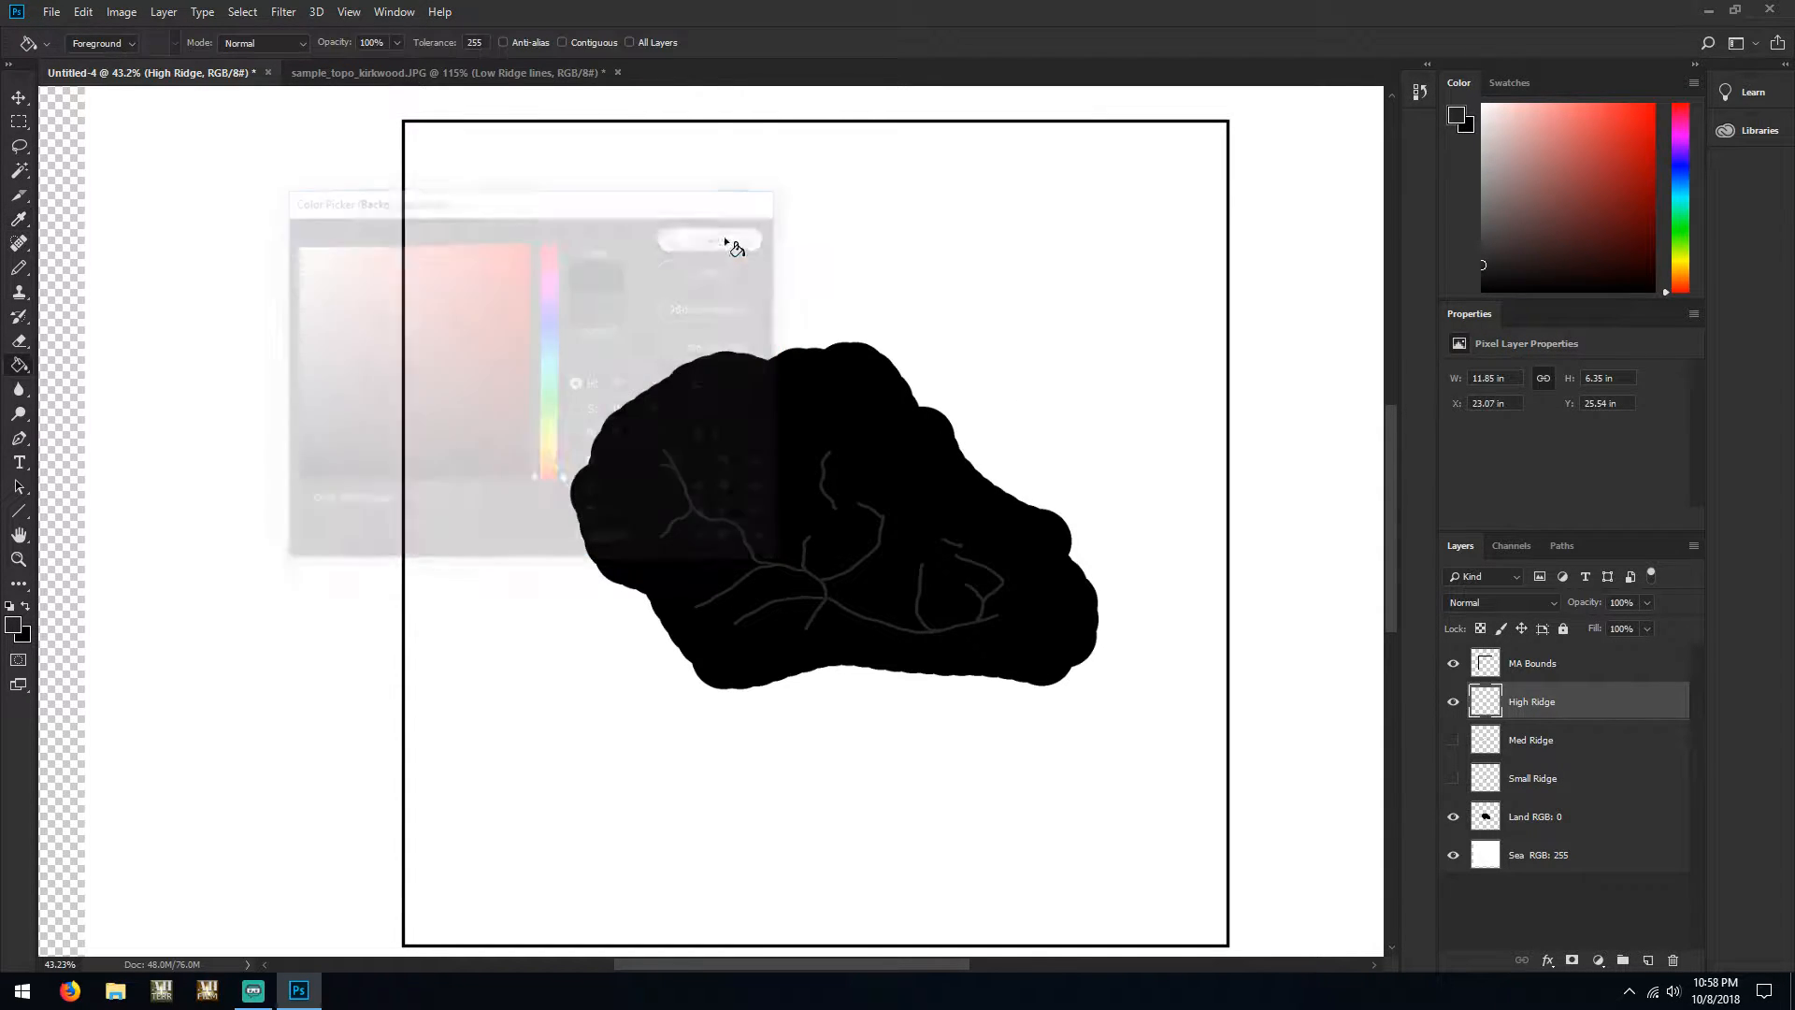
pyautogui.doubleClick(1612, 706)
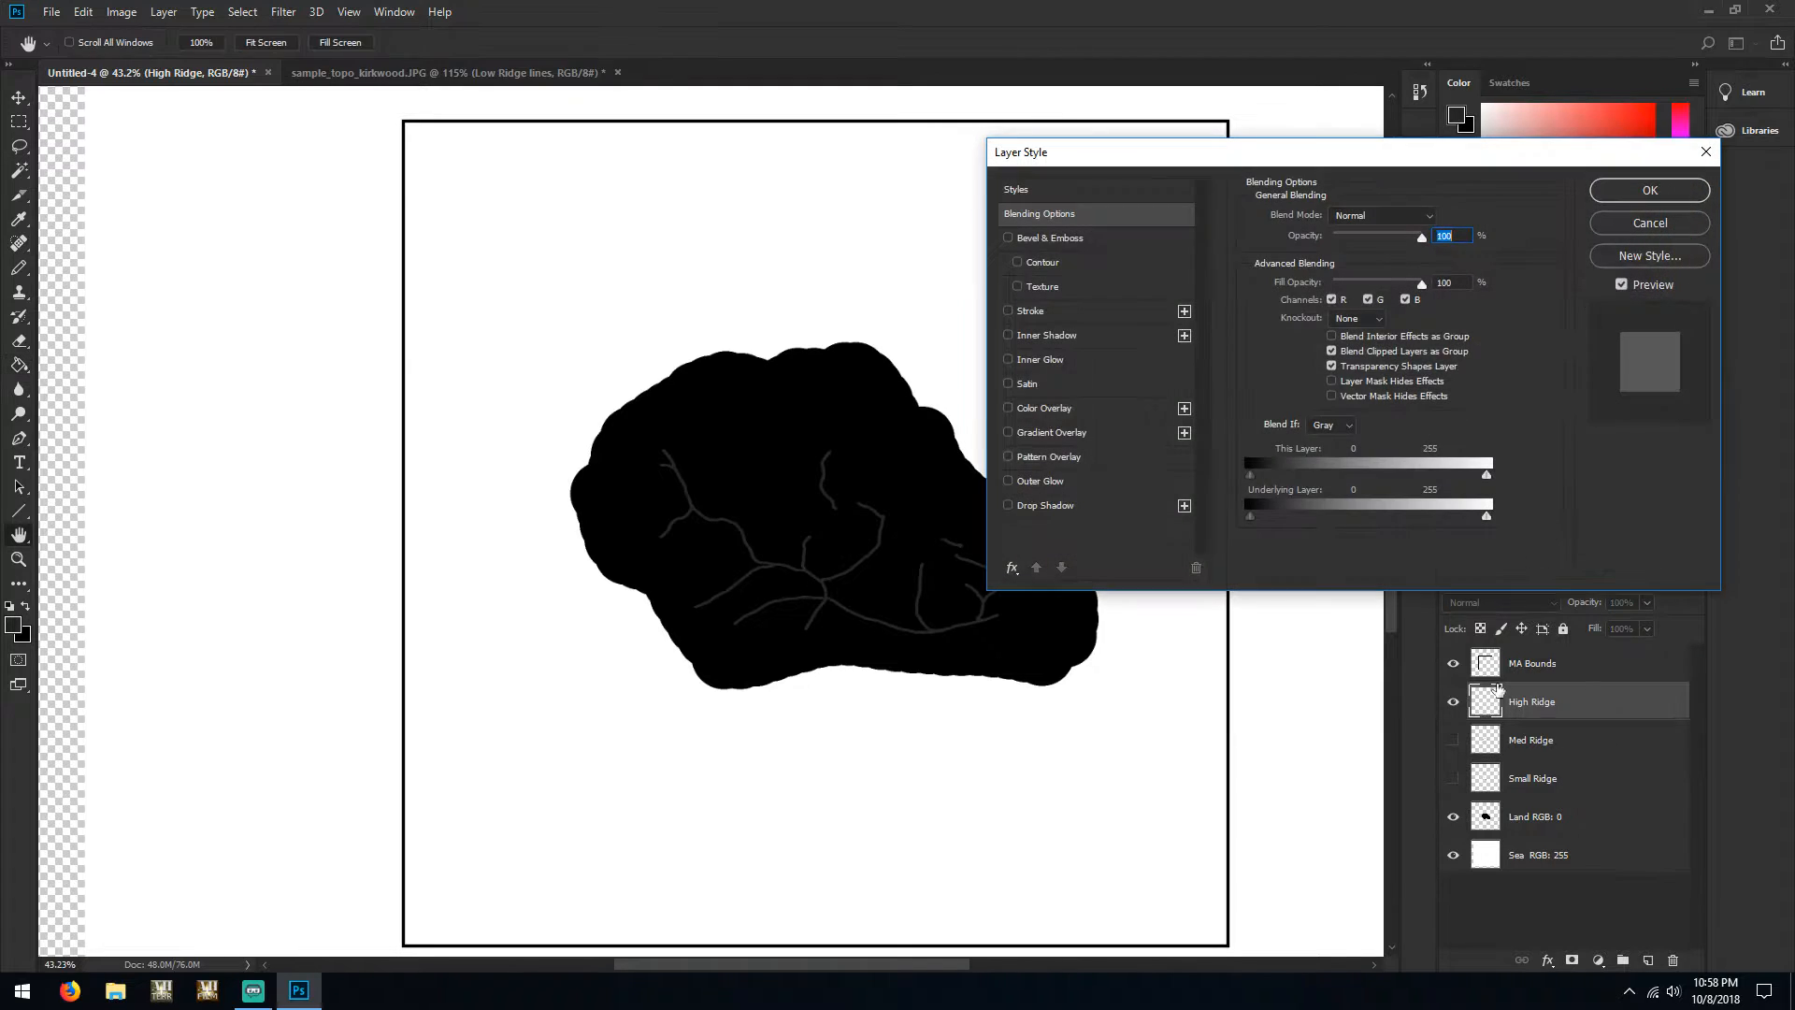
pyautogui.click(1030, 315)
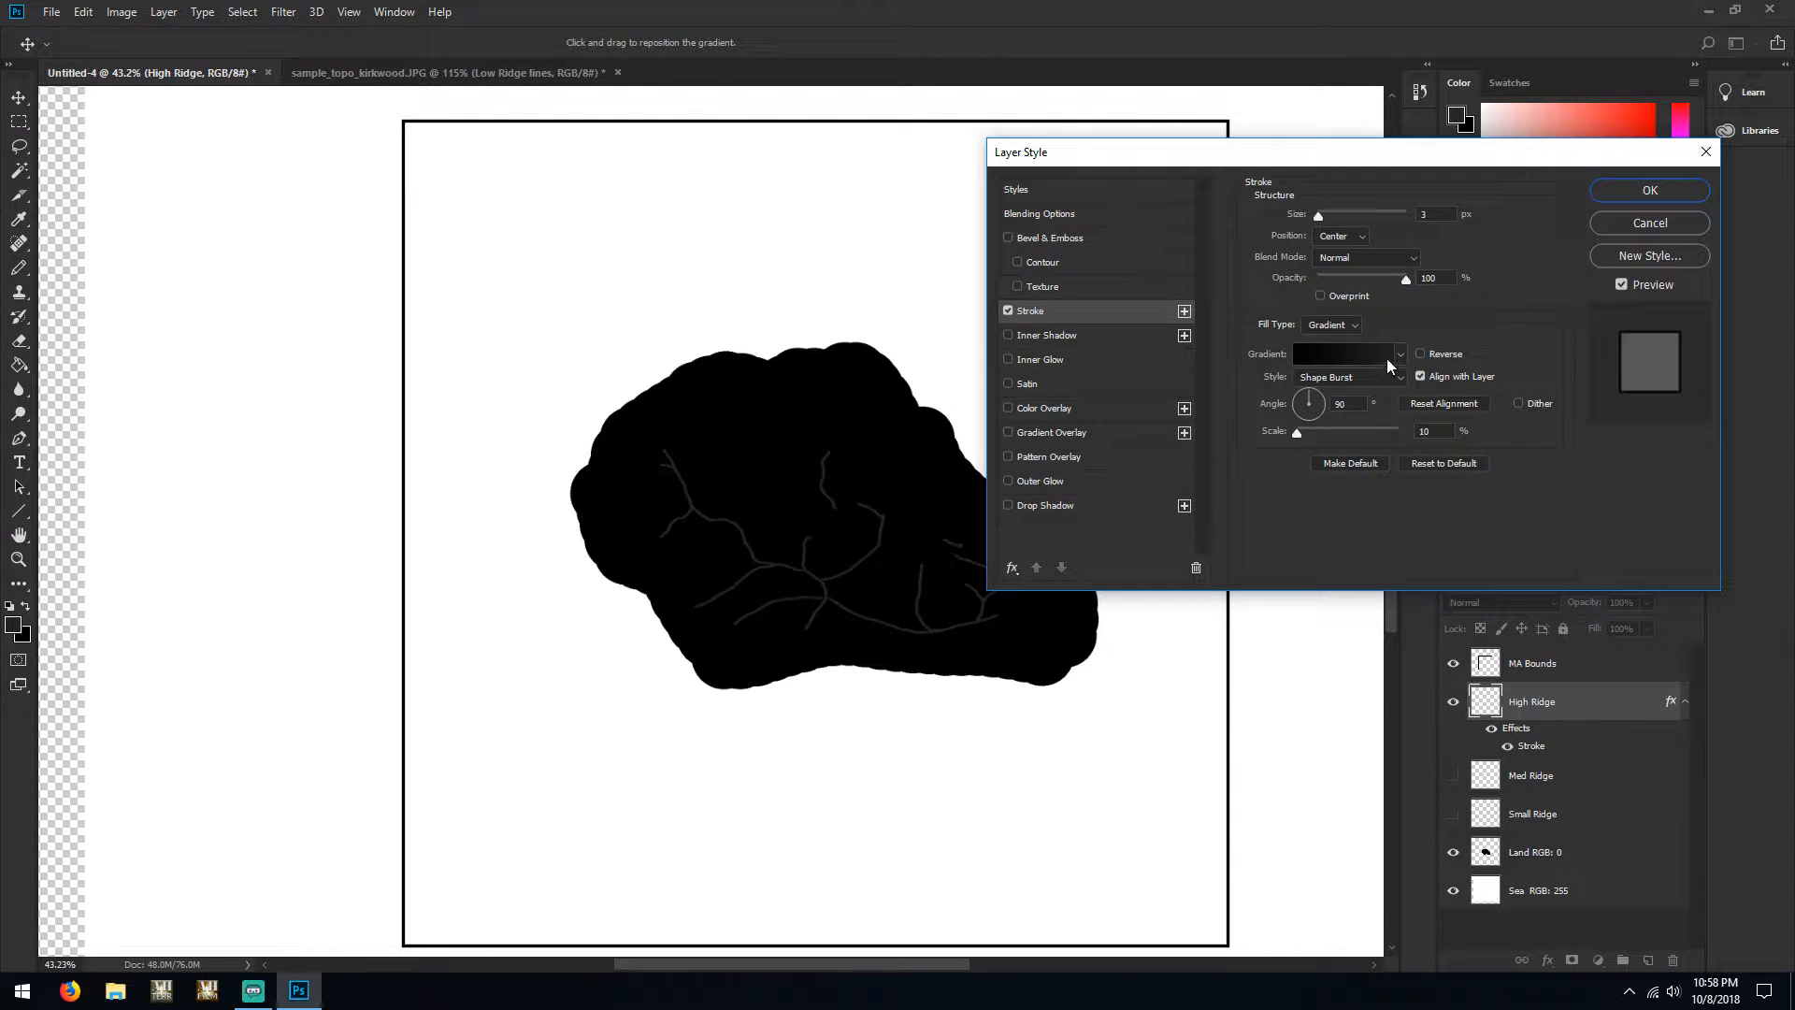
pyautogui.click(1421, 354)
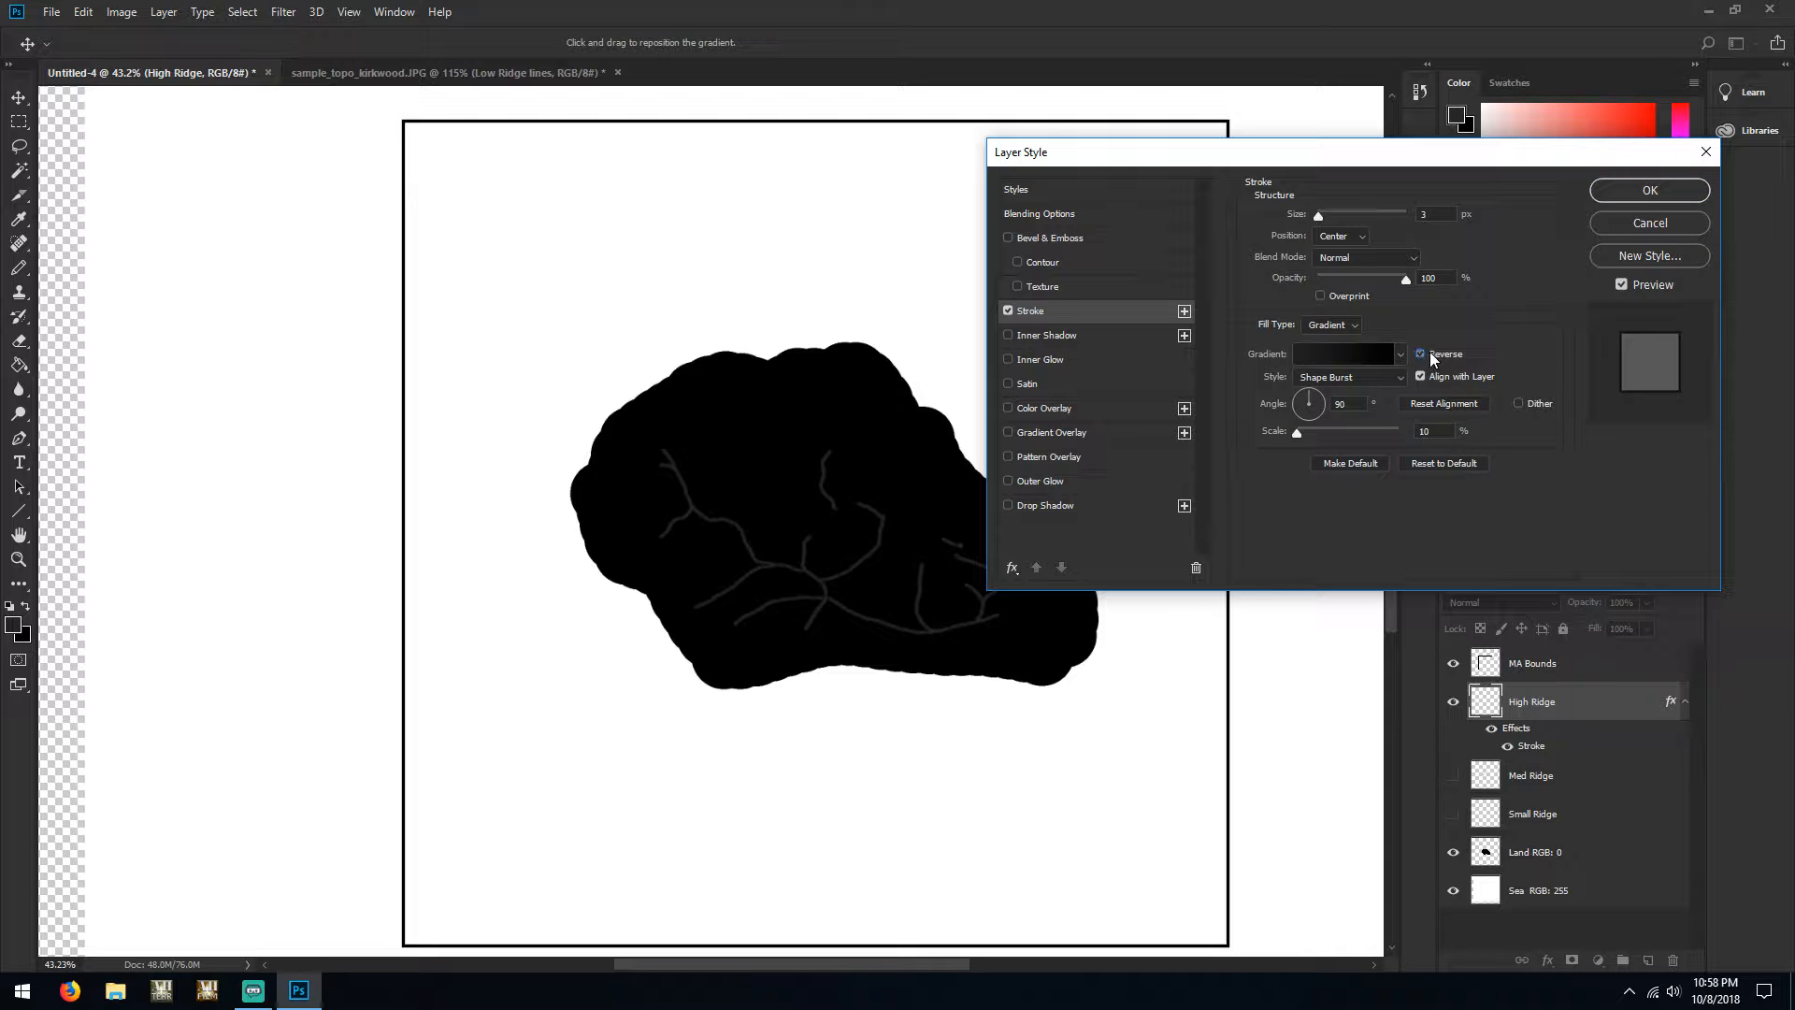
pyautogui.click(1421, 355)
pyautogui.click(1650, 222)
# Add a centered 35 px stroke with a Shape Burst gradient fill to the High Ridge layer
pyautogui.scroll(5, 861, 529)
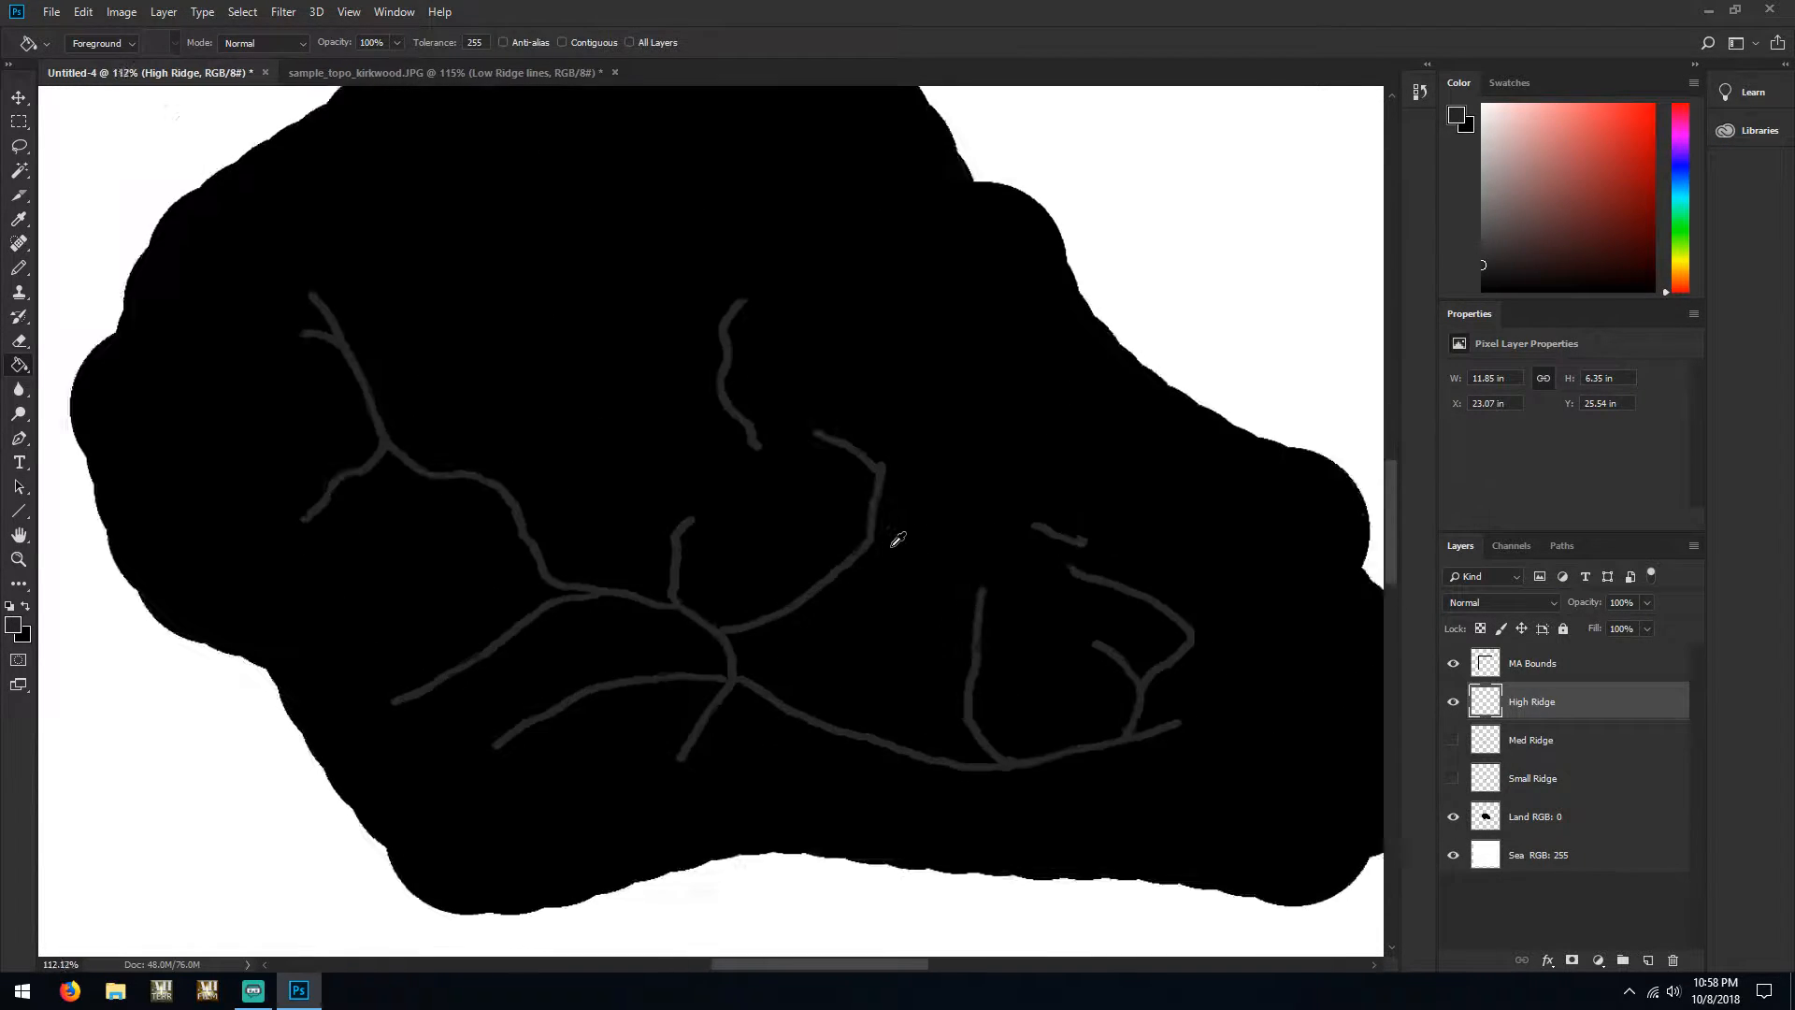
pyautogui.scroll(1, 897, 539)
pyautogui.press('h')
pyautogui.doubleClick(1667, 703)
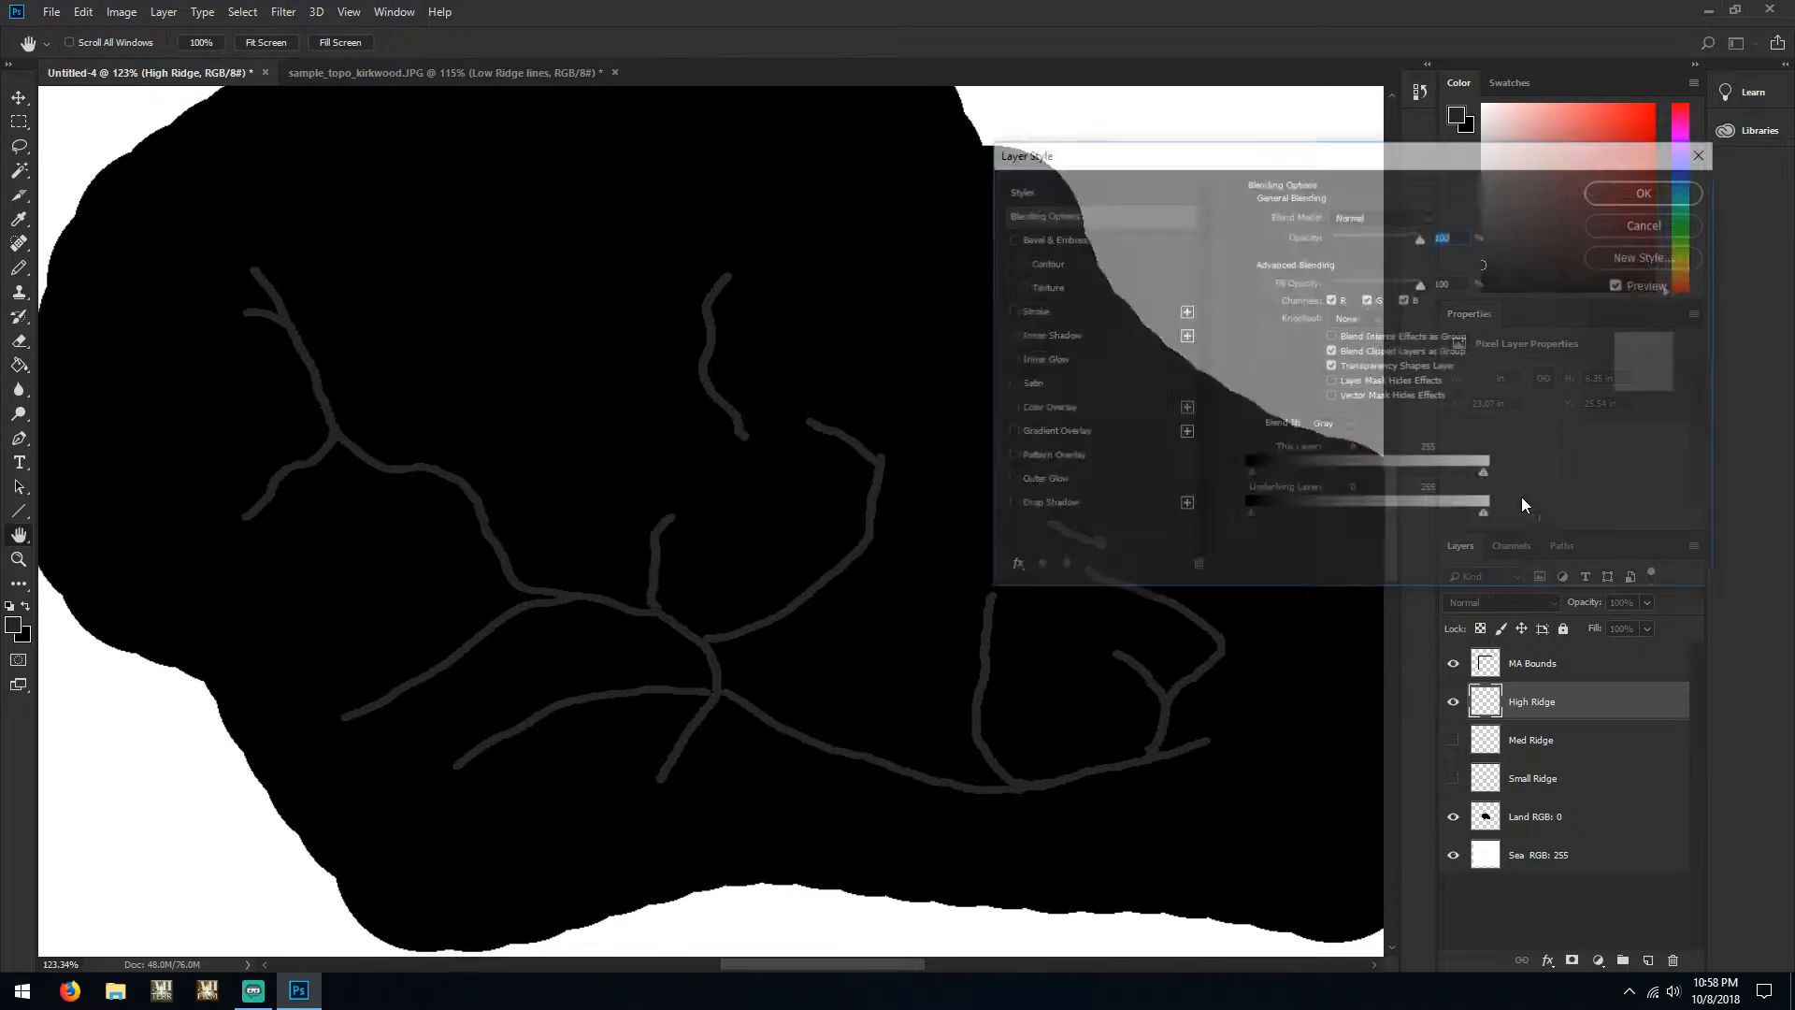
pyautogui.moveTo(1496, 154); pyautogui.dragTo(1530, 41)
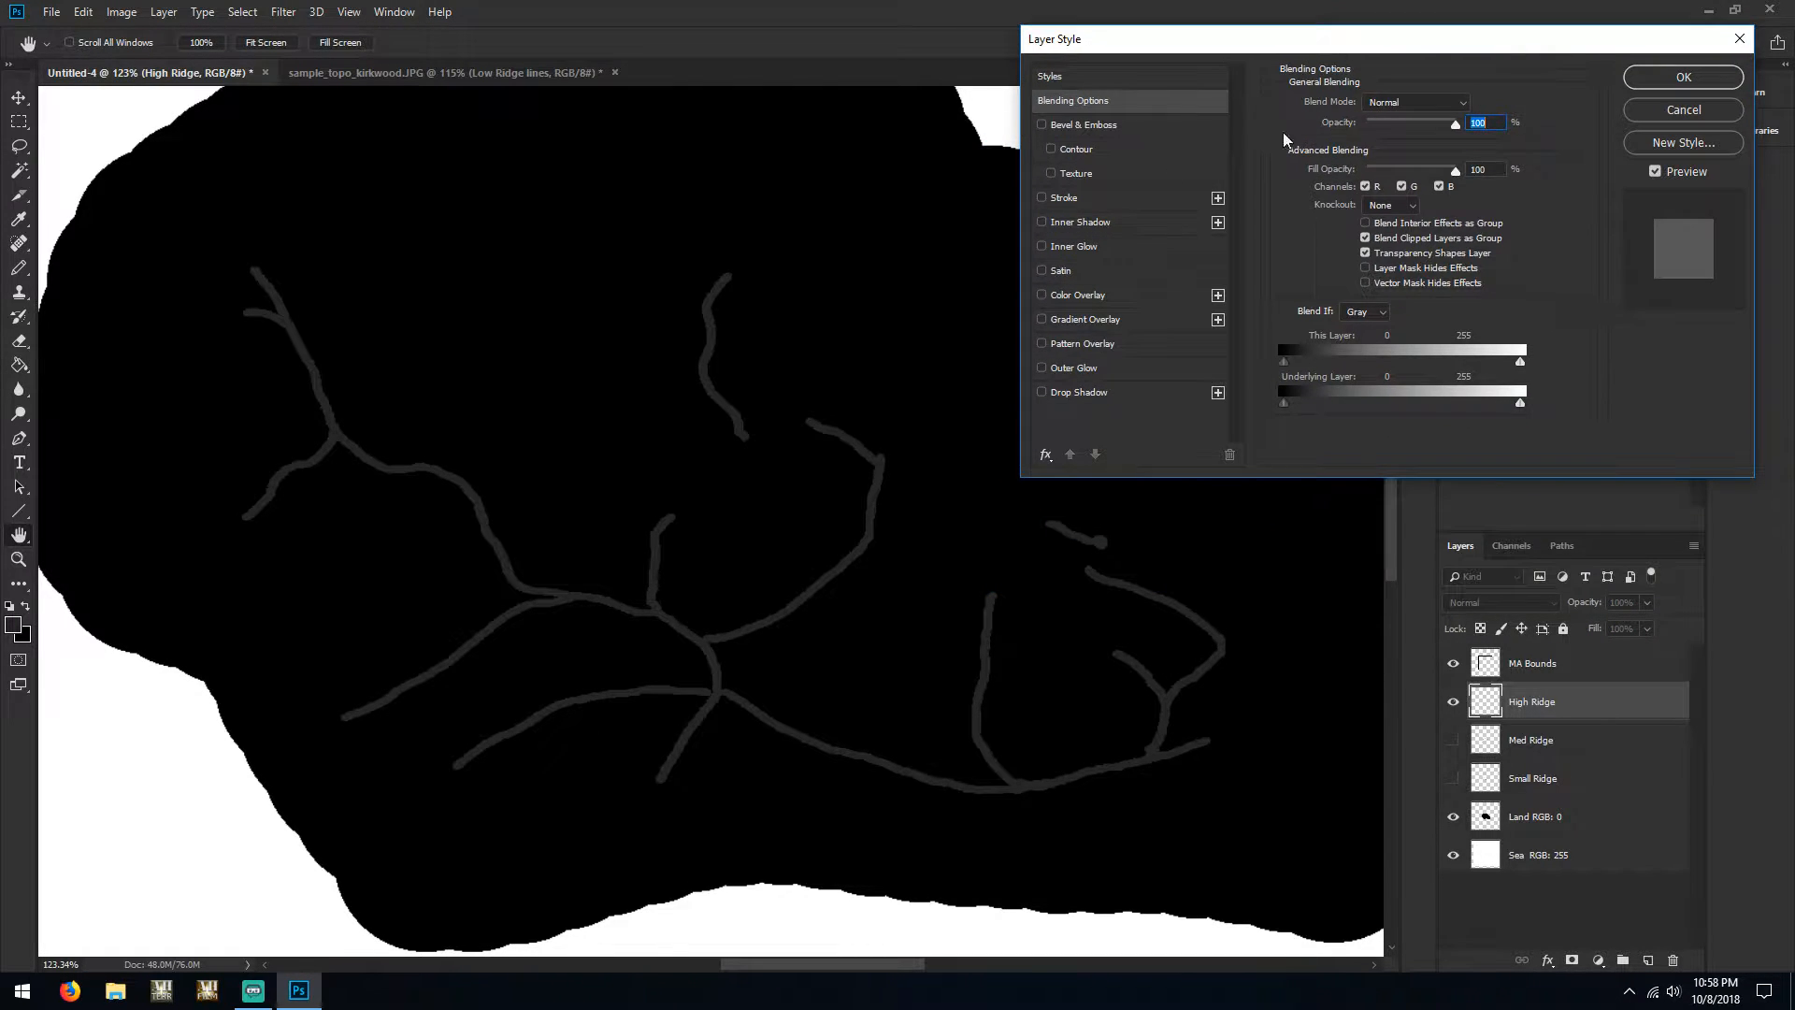
pyautogui.click(1062, 199)
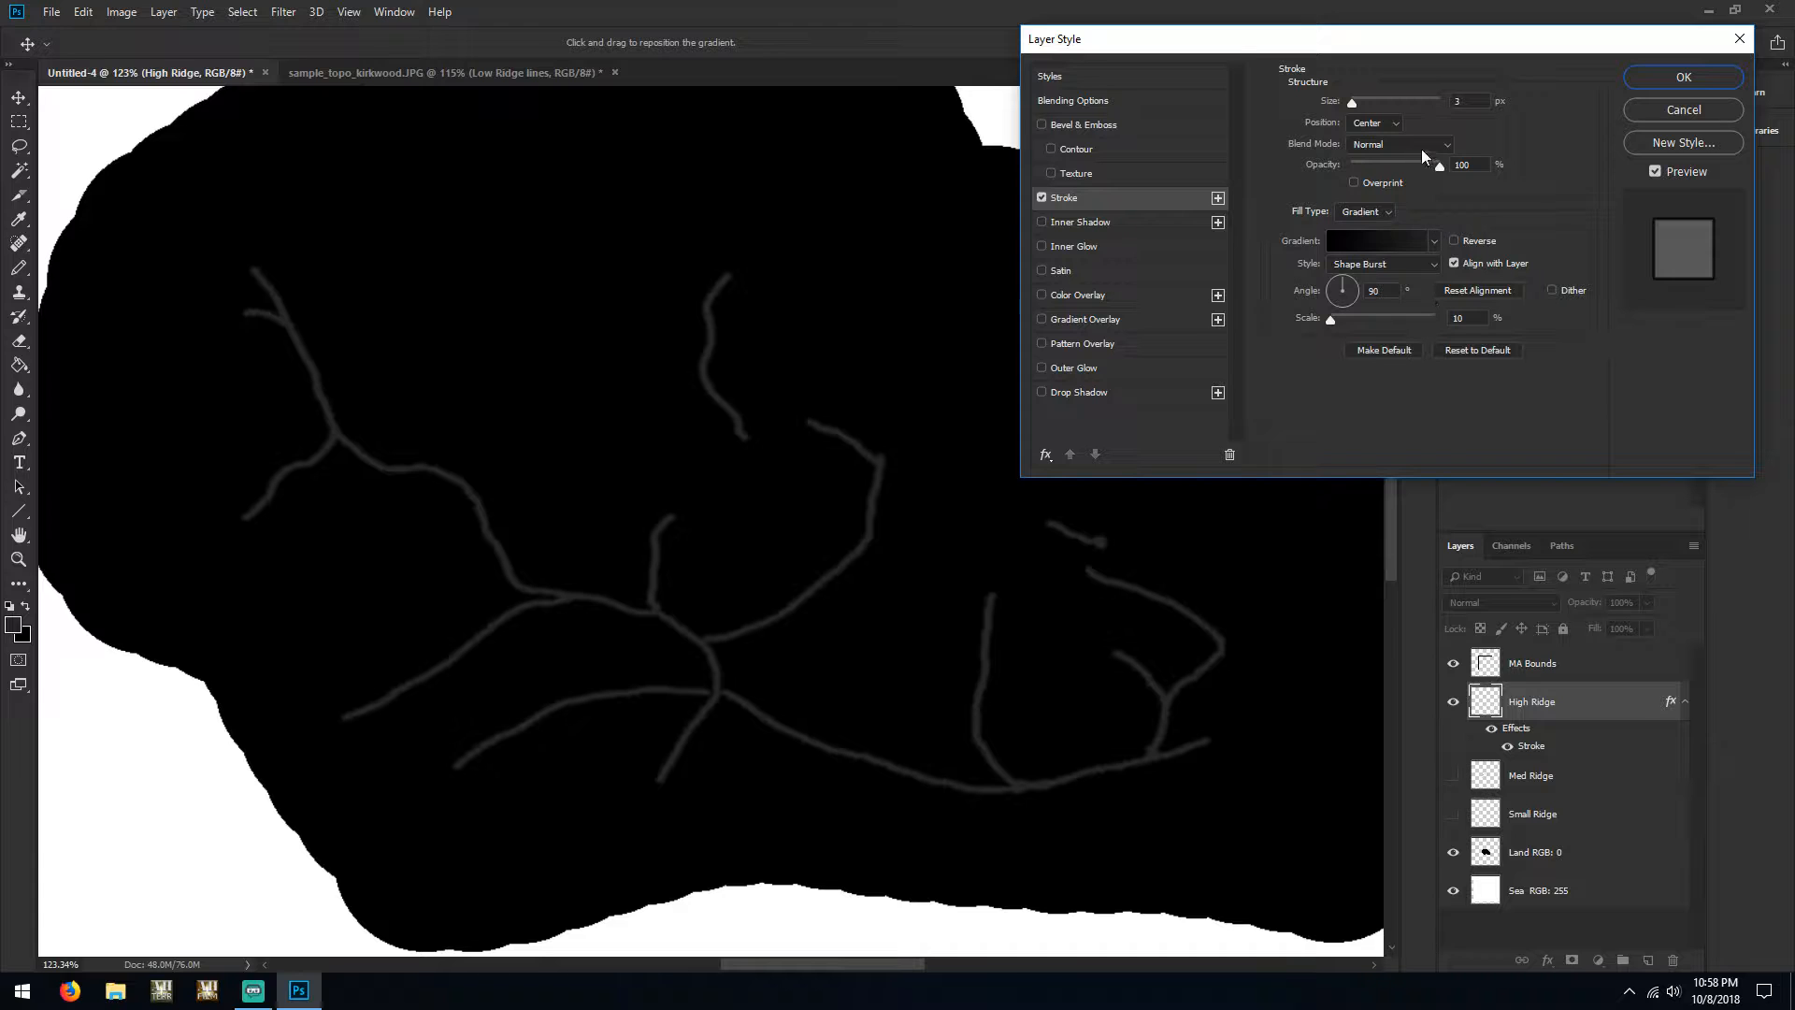
pyautogui.moveTo(1352, 106); pyautogui.dragTo(1367, 115)
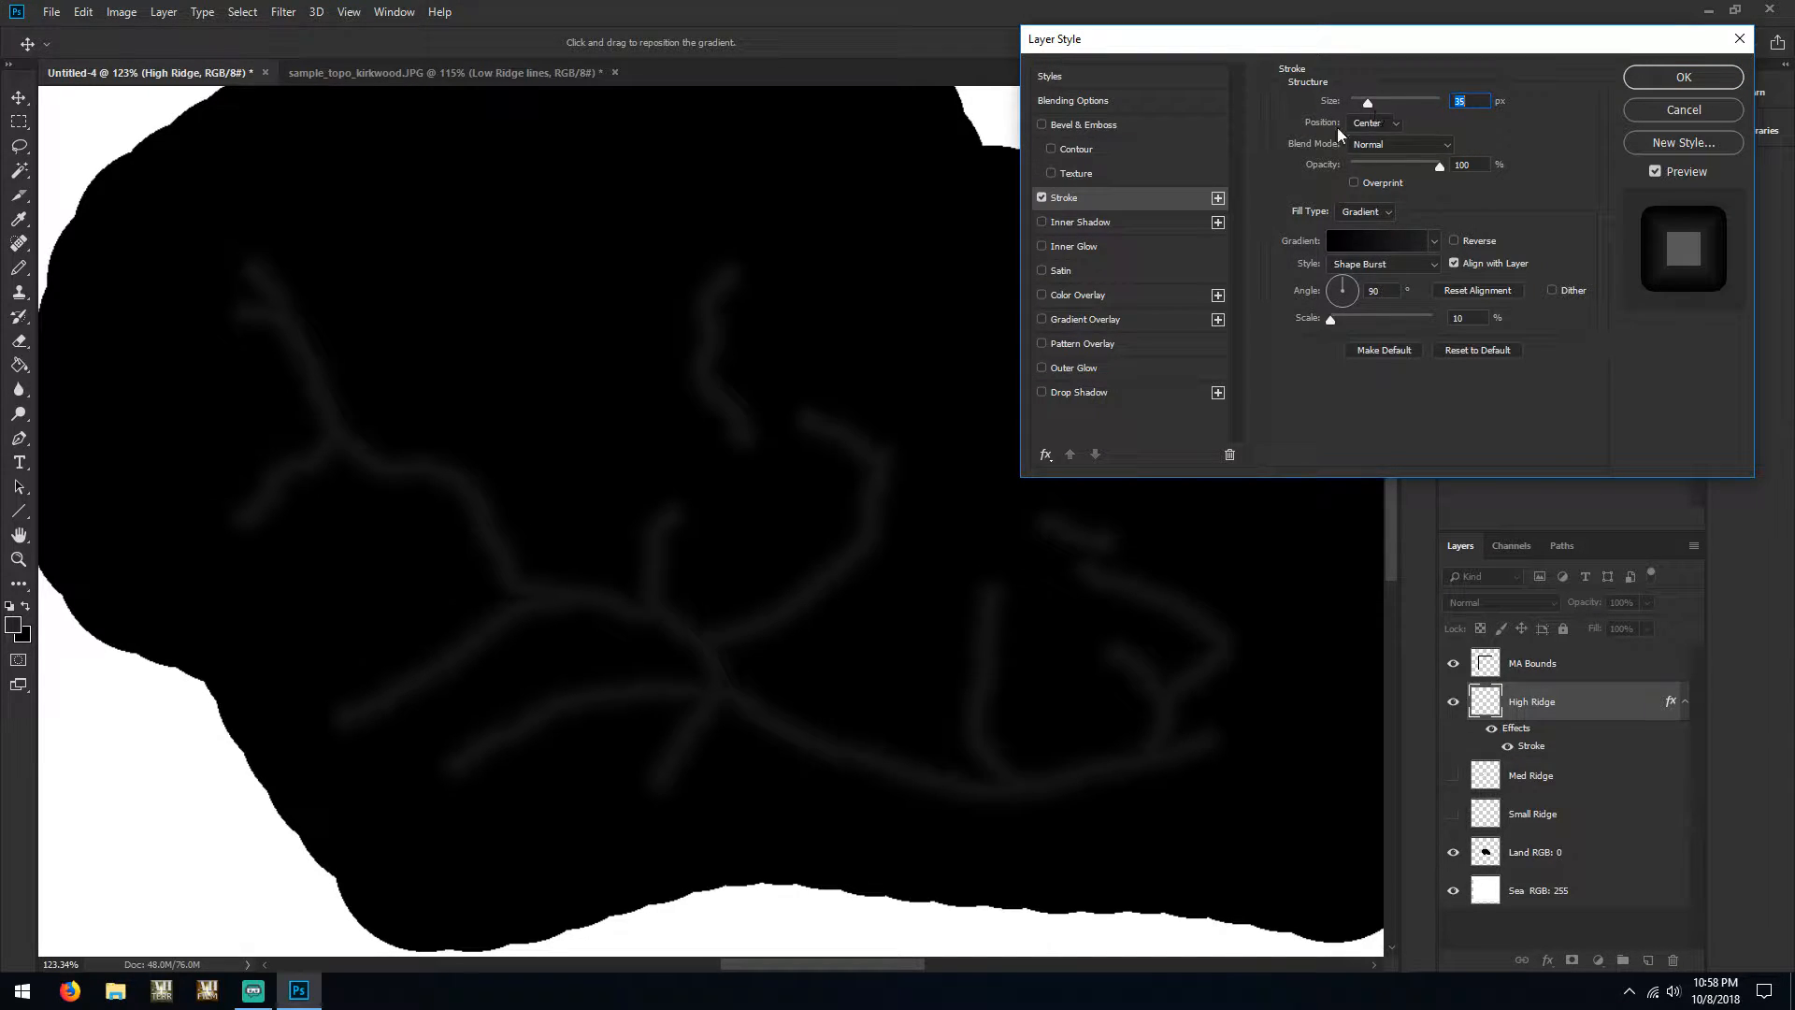
pyautogui.click(1668, 81)
# Hide the Land RGB: 0 layer and inspect the edges of the High Ridge stroke up close
pyautogui.click(1455, 854)
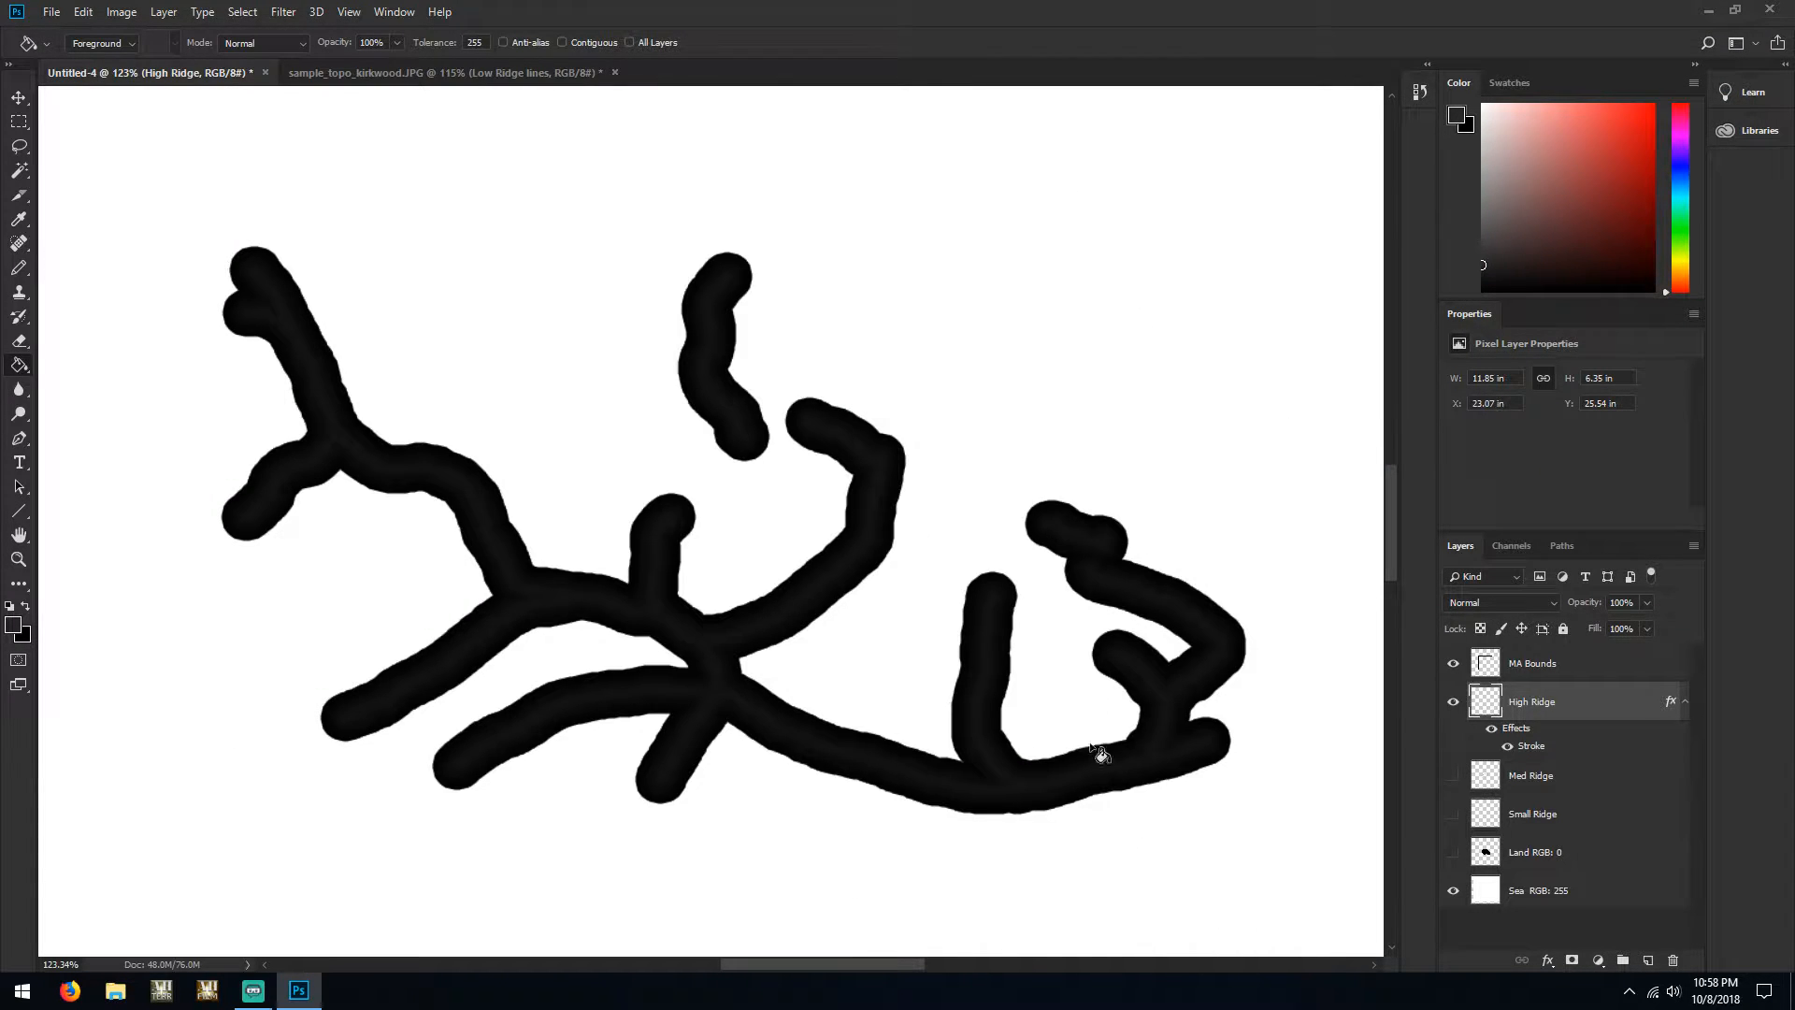
pyautogui.scroll(8, 952, 564)
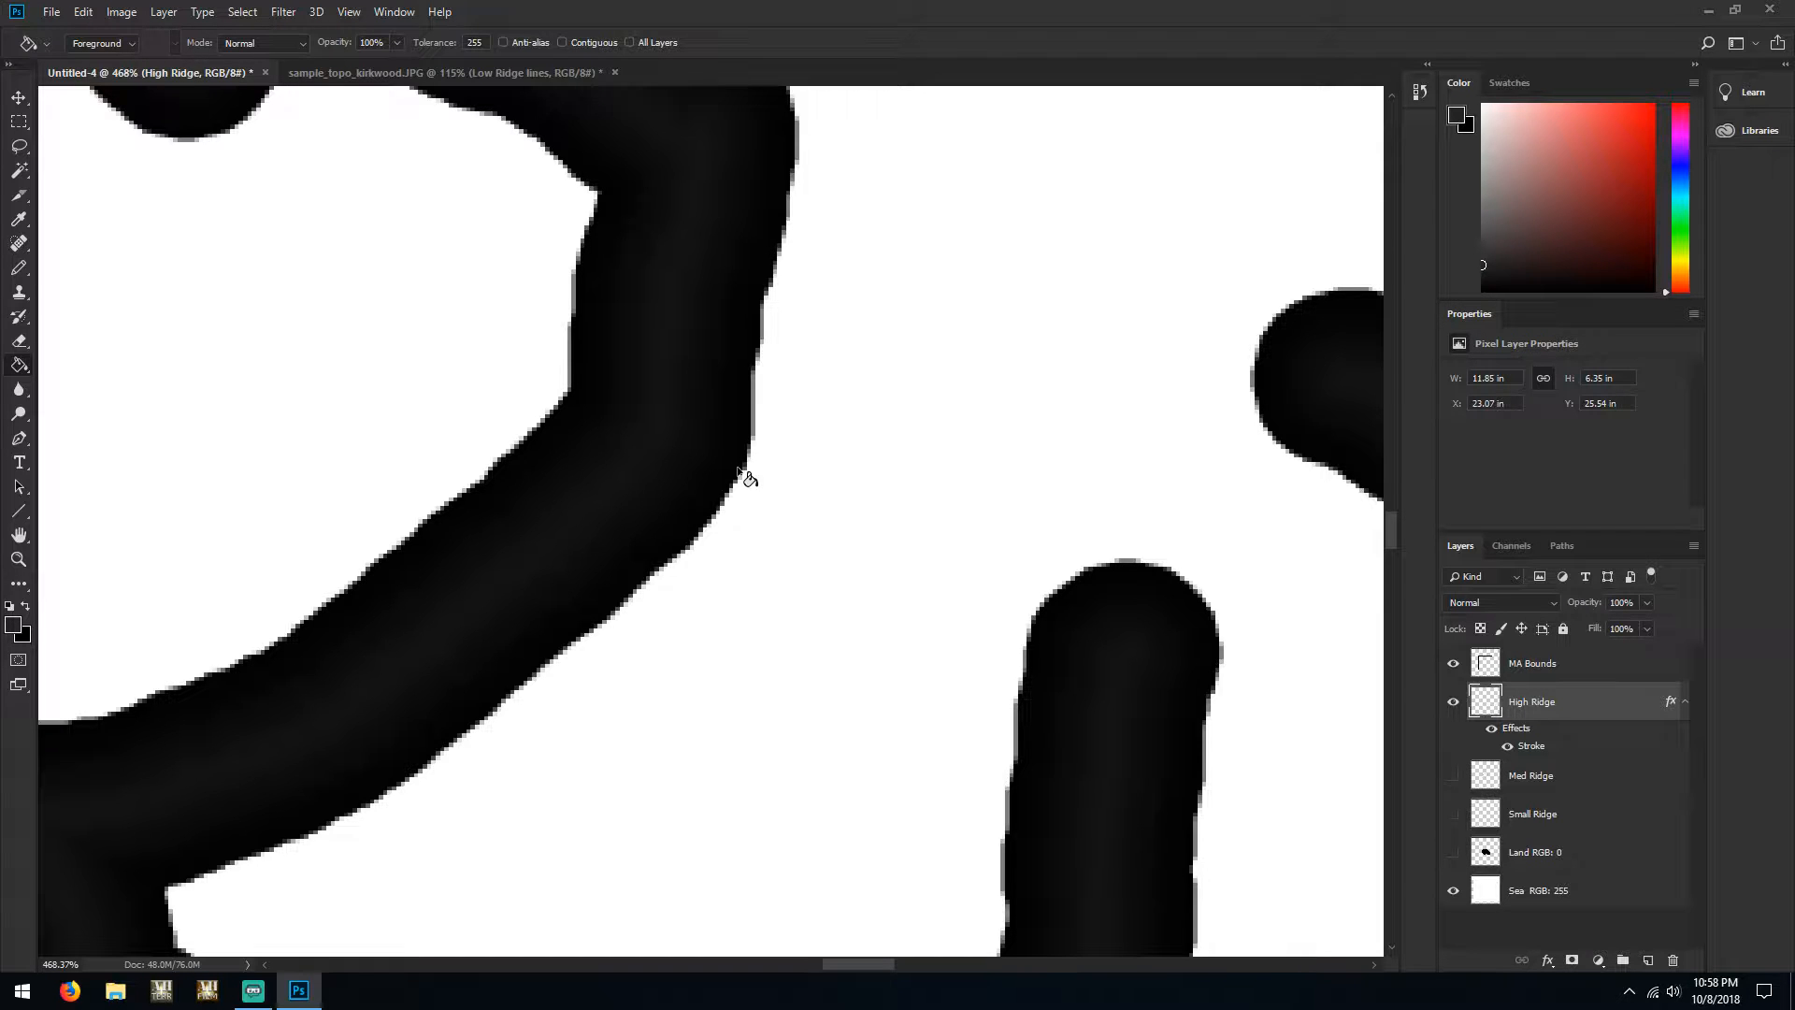
pyautogui.scroll(-3, 1009, 442)
pyautogui.scroll(-4, 1028, 439)
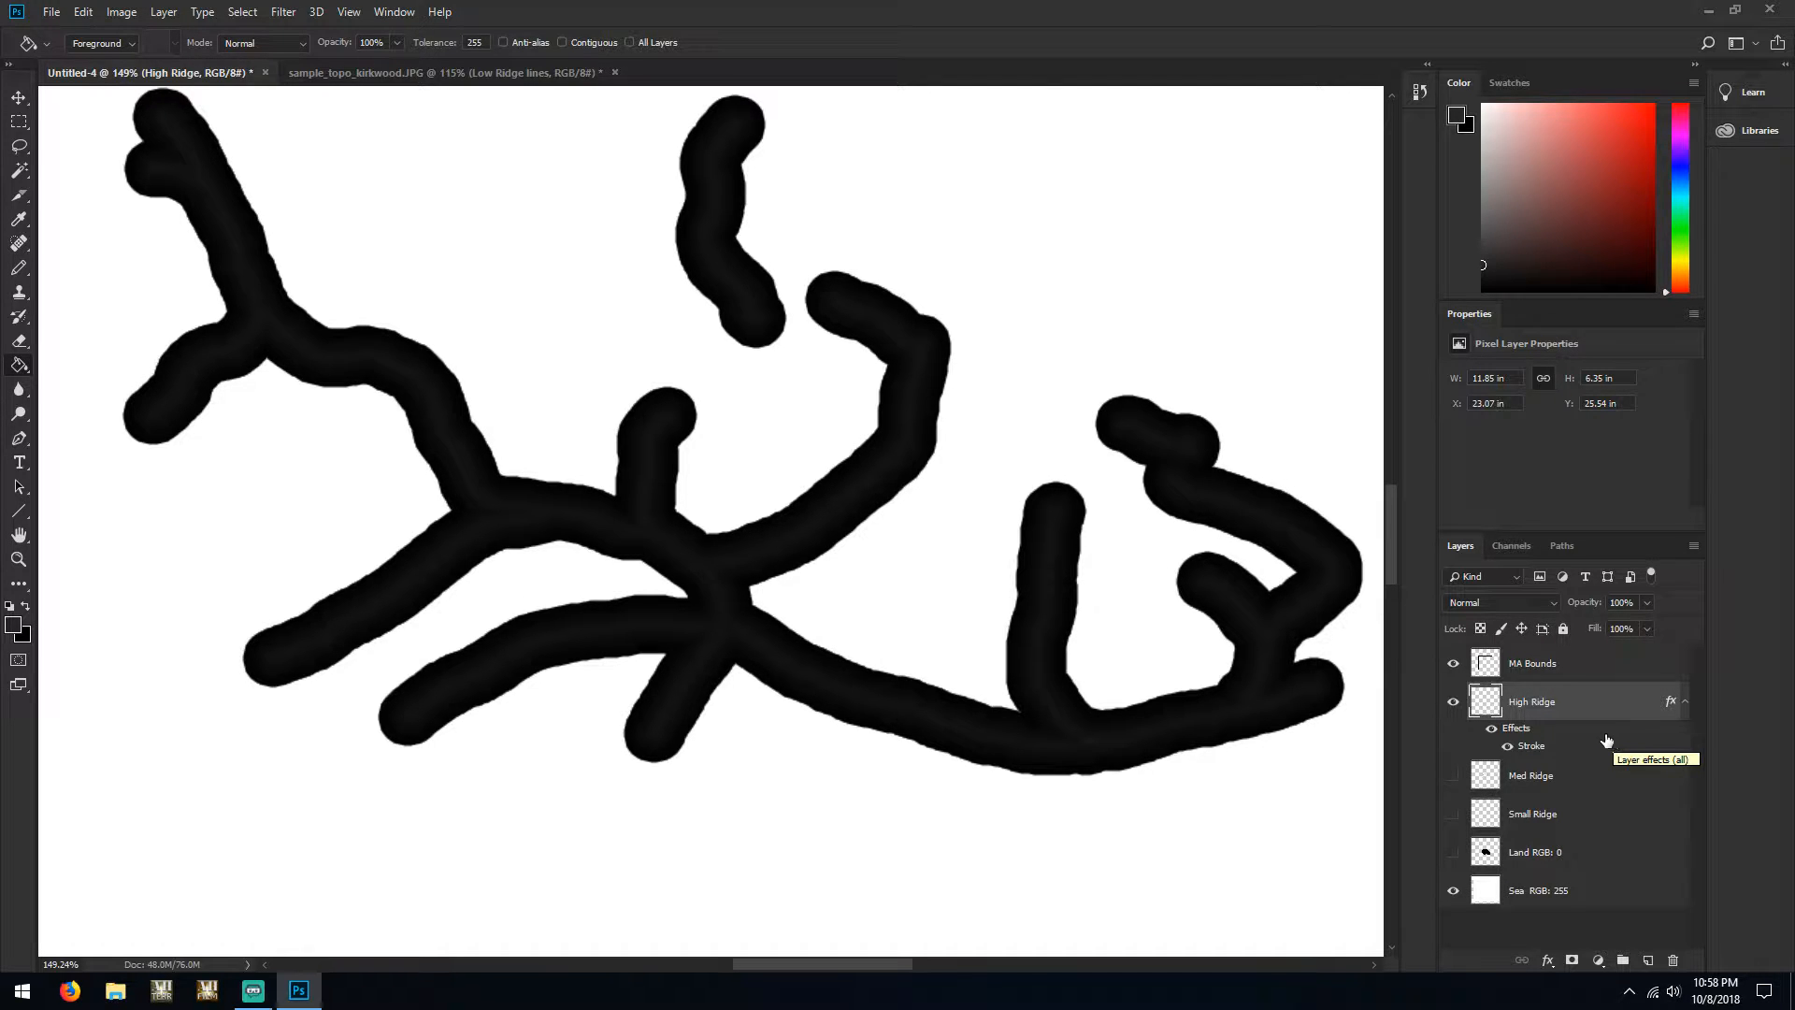
# Try setting the first color stop of the High Ridge stroke gradient to RGB 1, 1, 1
pyautogui.doubleClick(1532, 748)
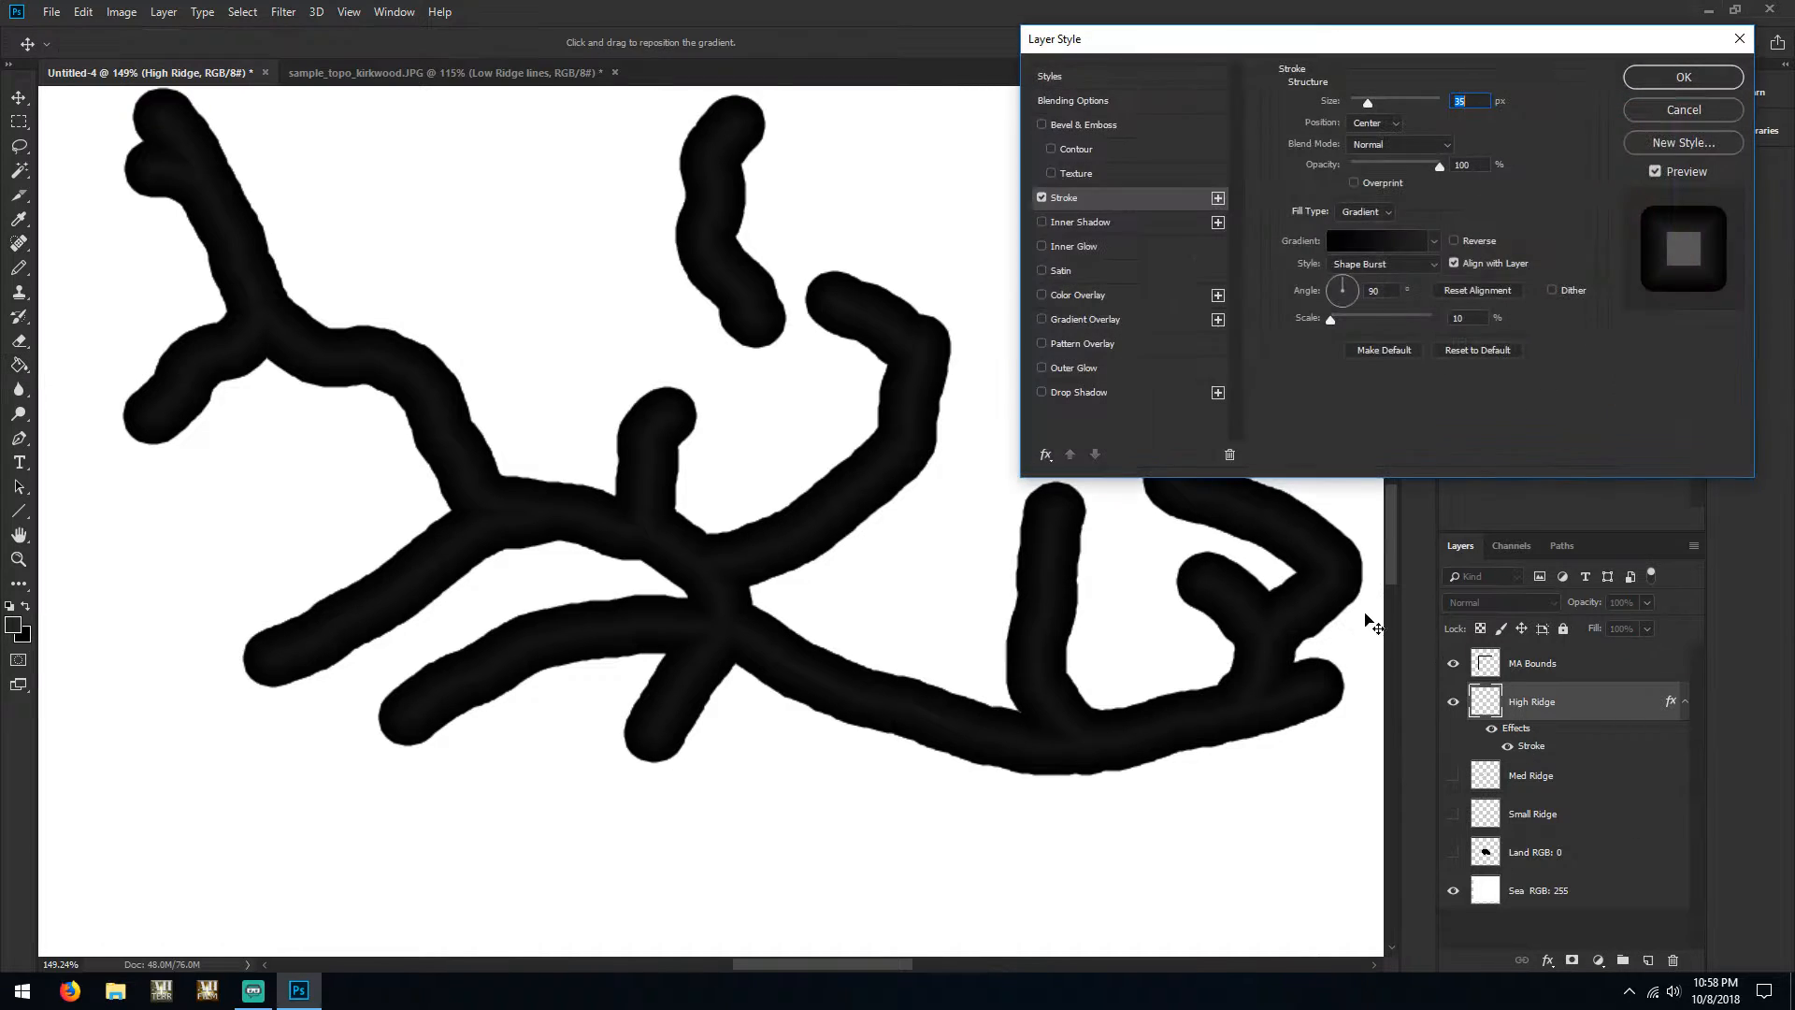
pyautogui.click(1415, 240)
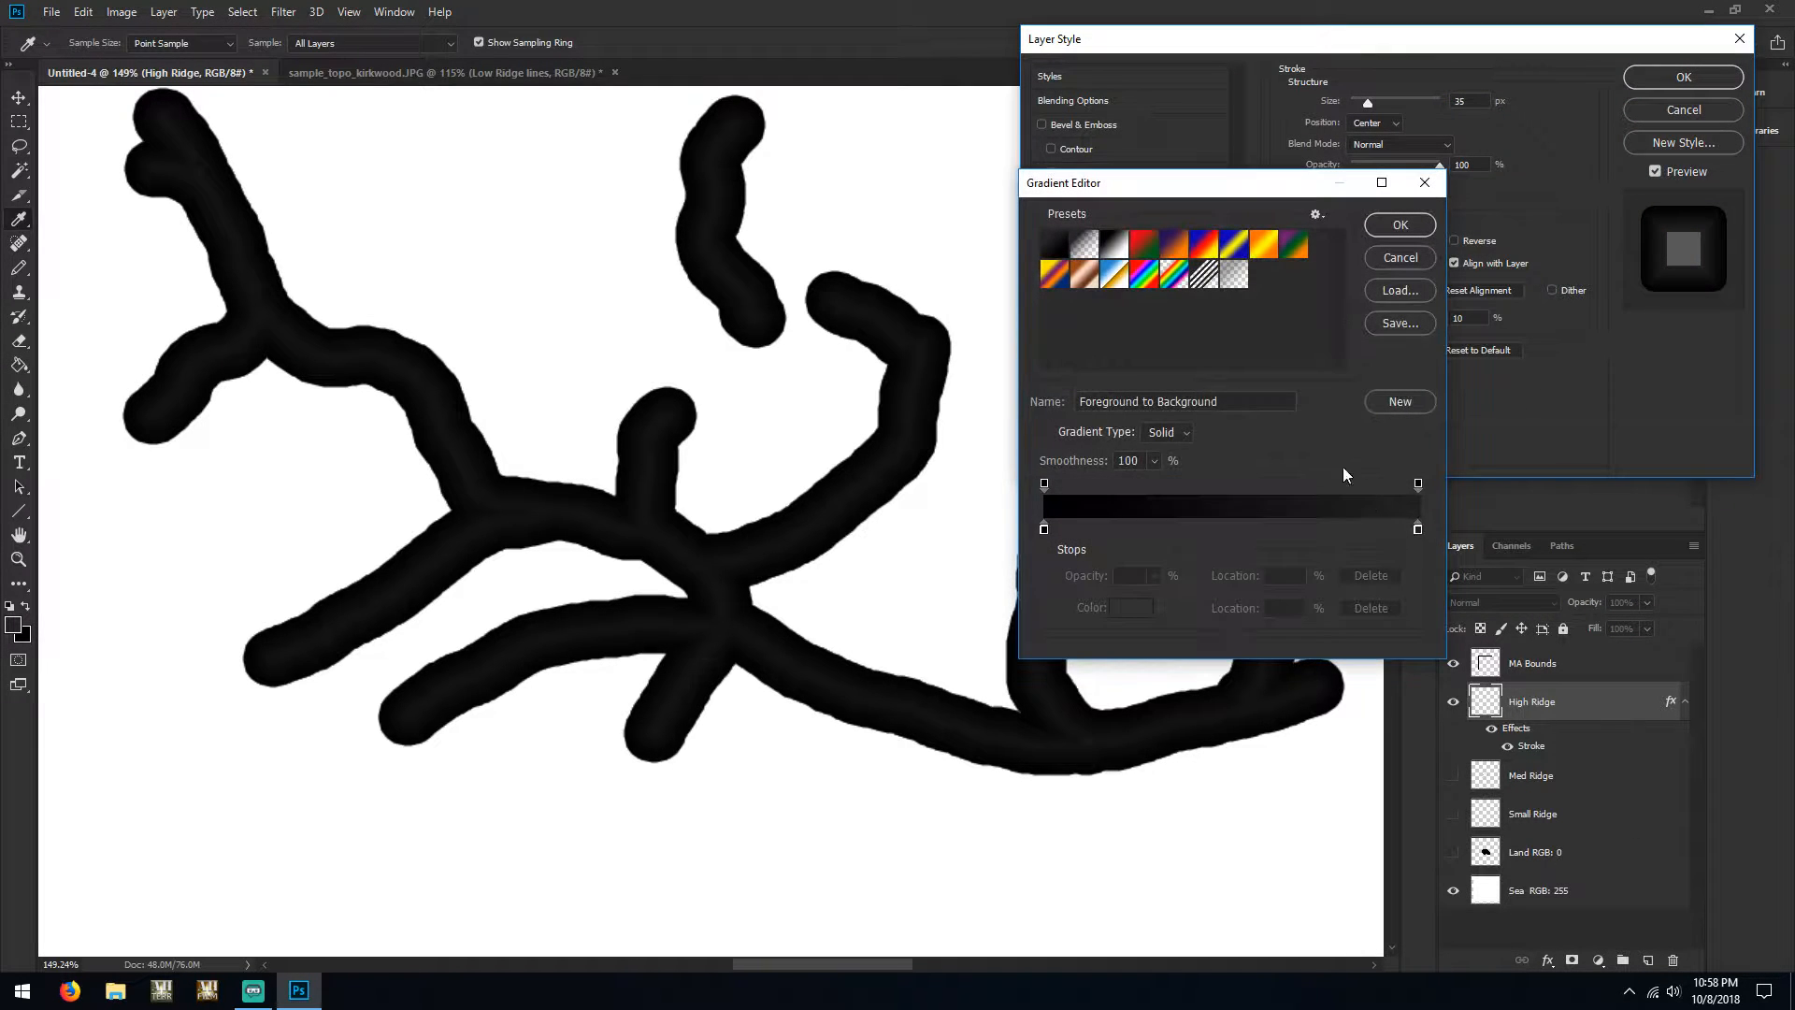
pyautogui.doubleClick(1045, 530)
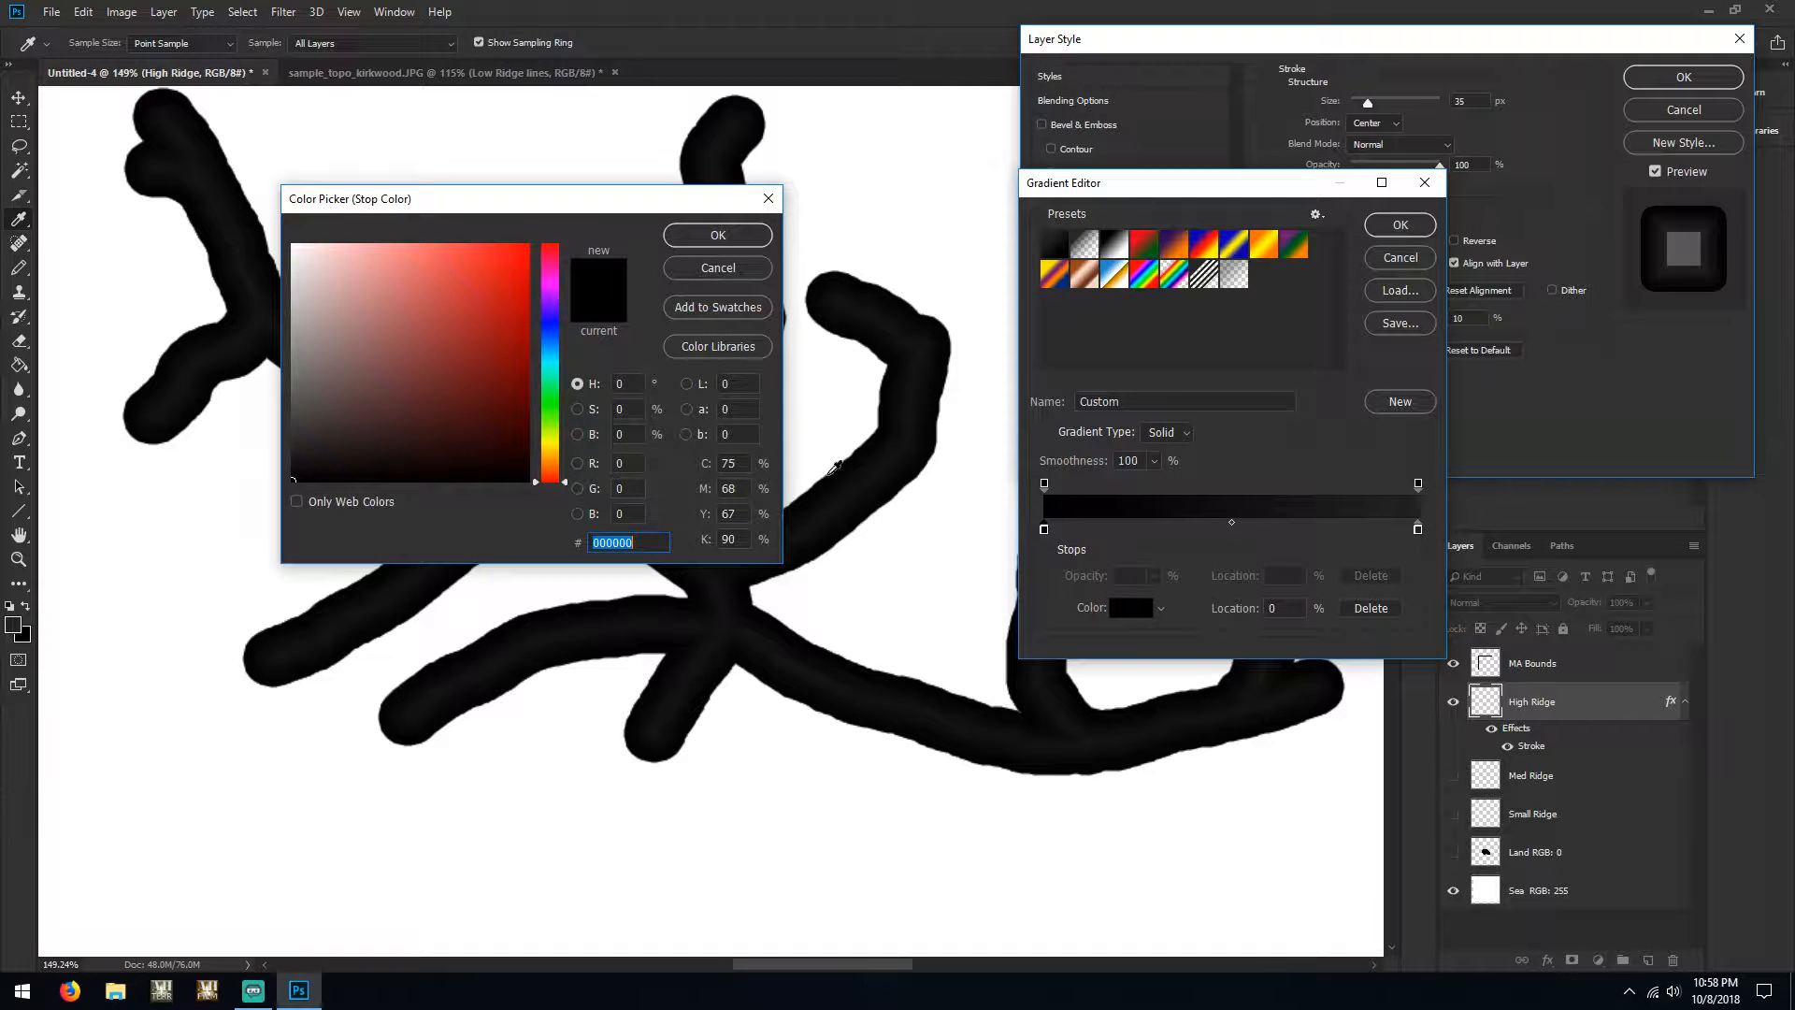
pyautogui.click(618, 463)
pyautogui.write('1')
pyautogui.press('Tab')
pyautogui.write('1')
pyautogui.press('Tab')
pyautogui.write('1')
pyautogui.click(717, 236)
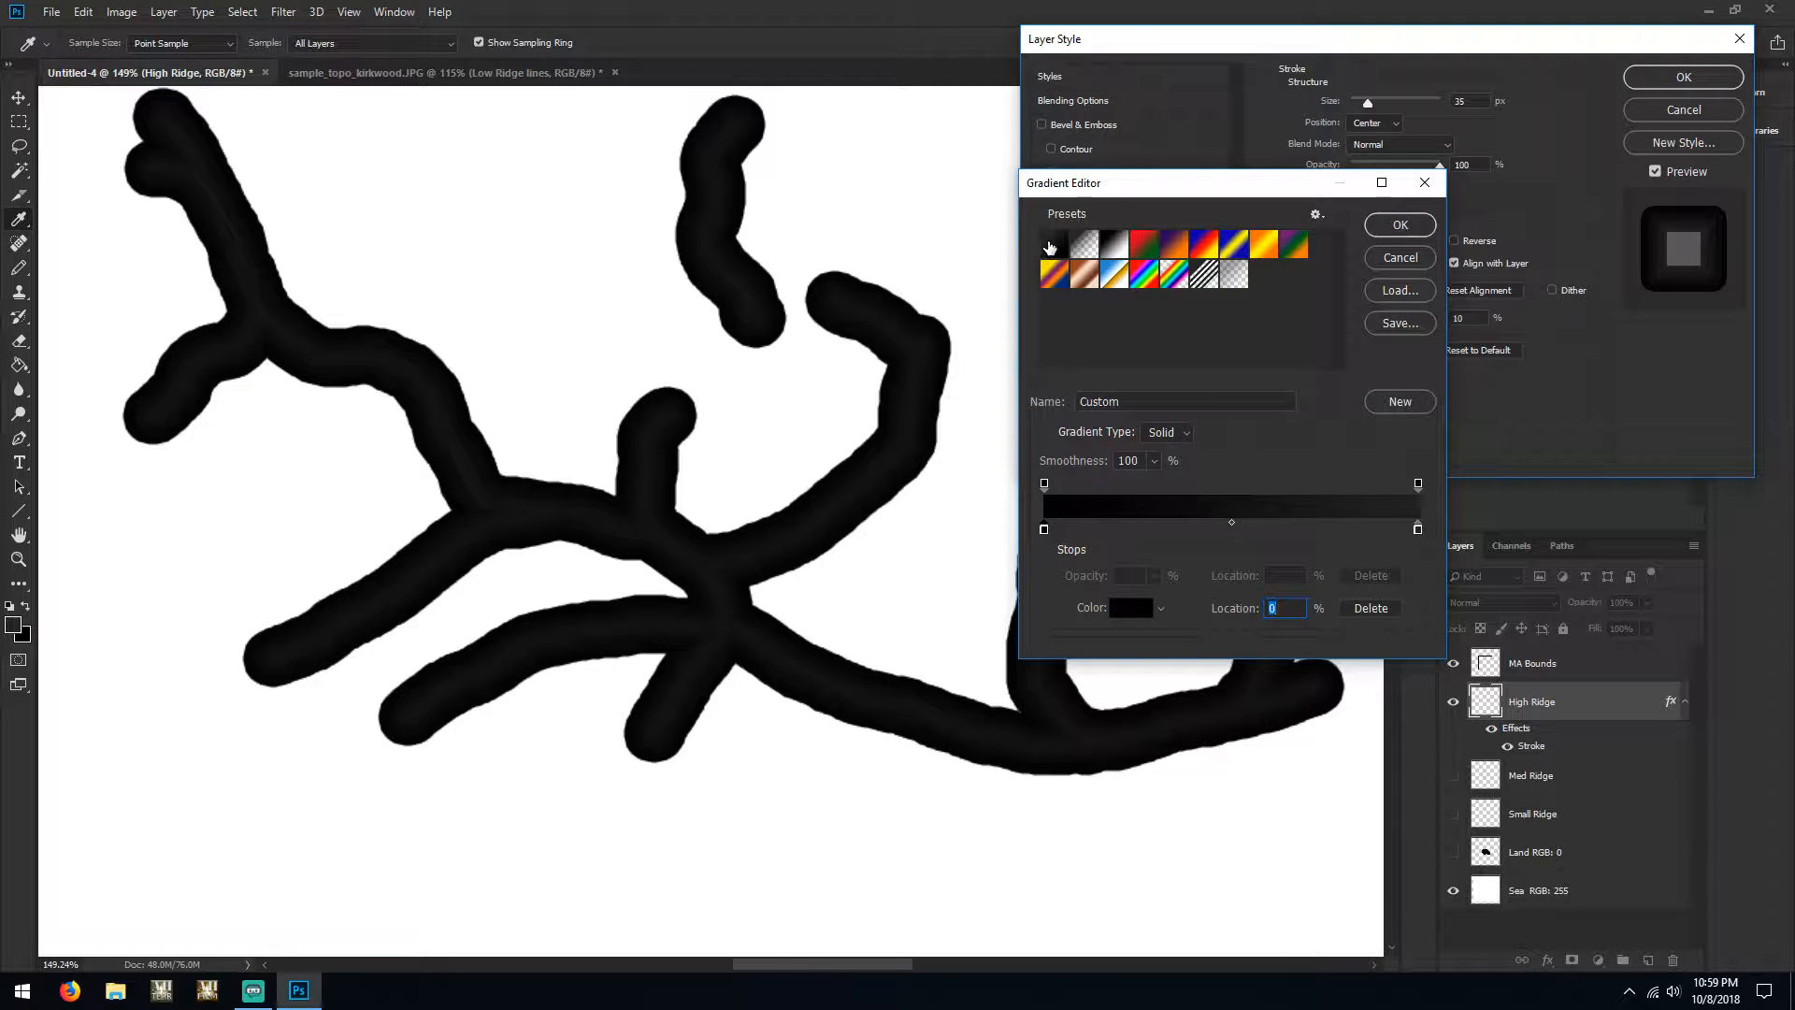
# Apply the Foreground to Background gradient preset to the High Ridge stroke and reverse it
pyautogui.click(1054, 245)
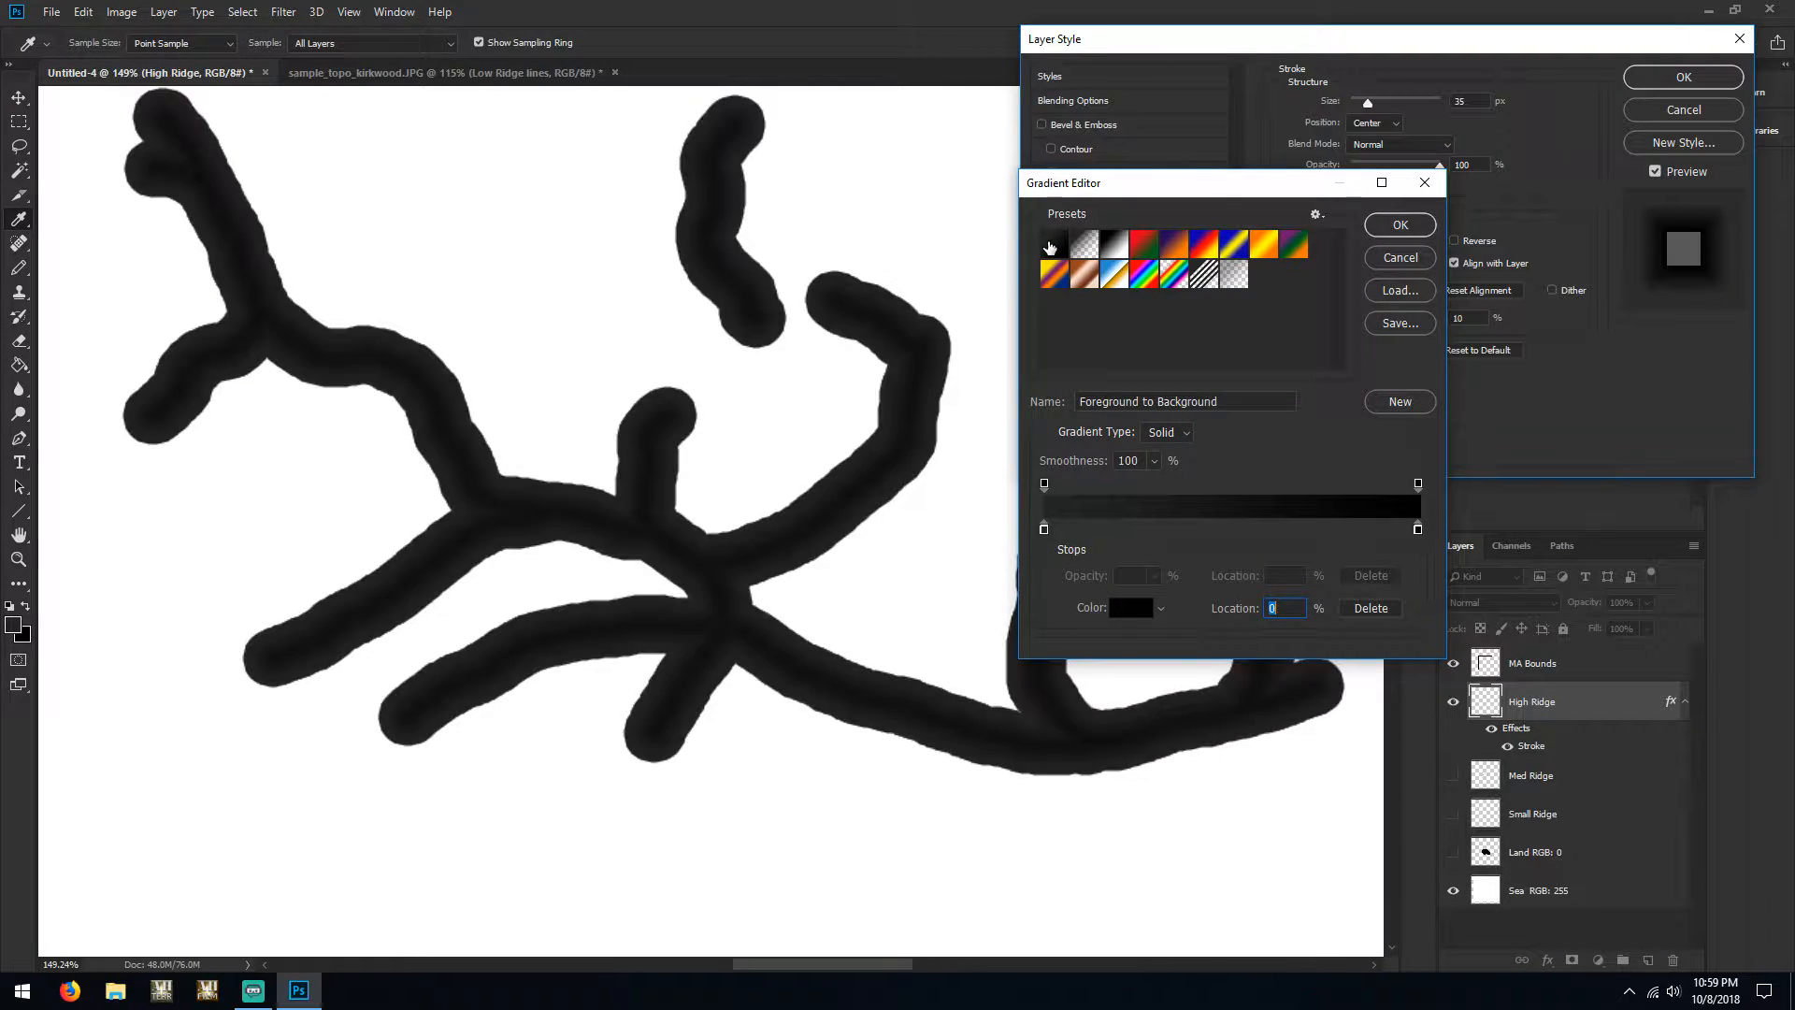
pyautogui.click(1400, 224)
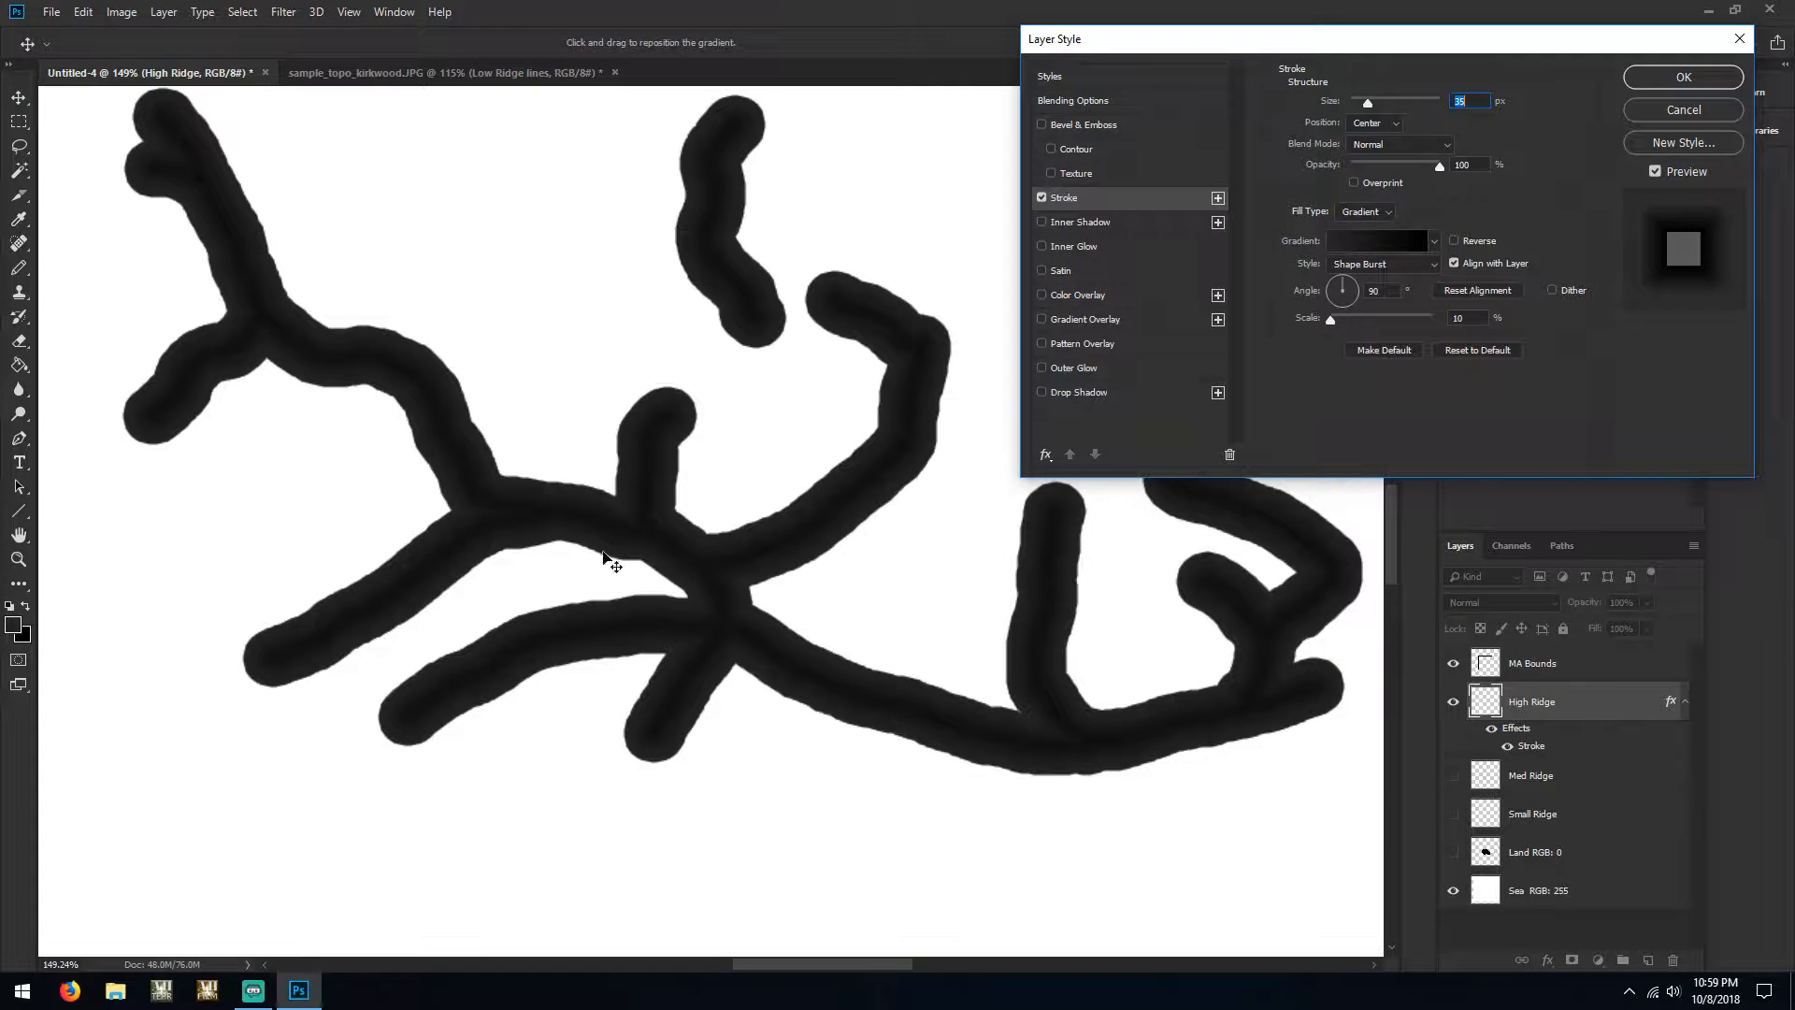
pyautogui.click(1454, 242)
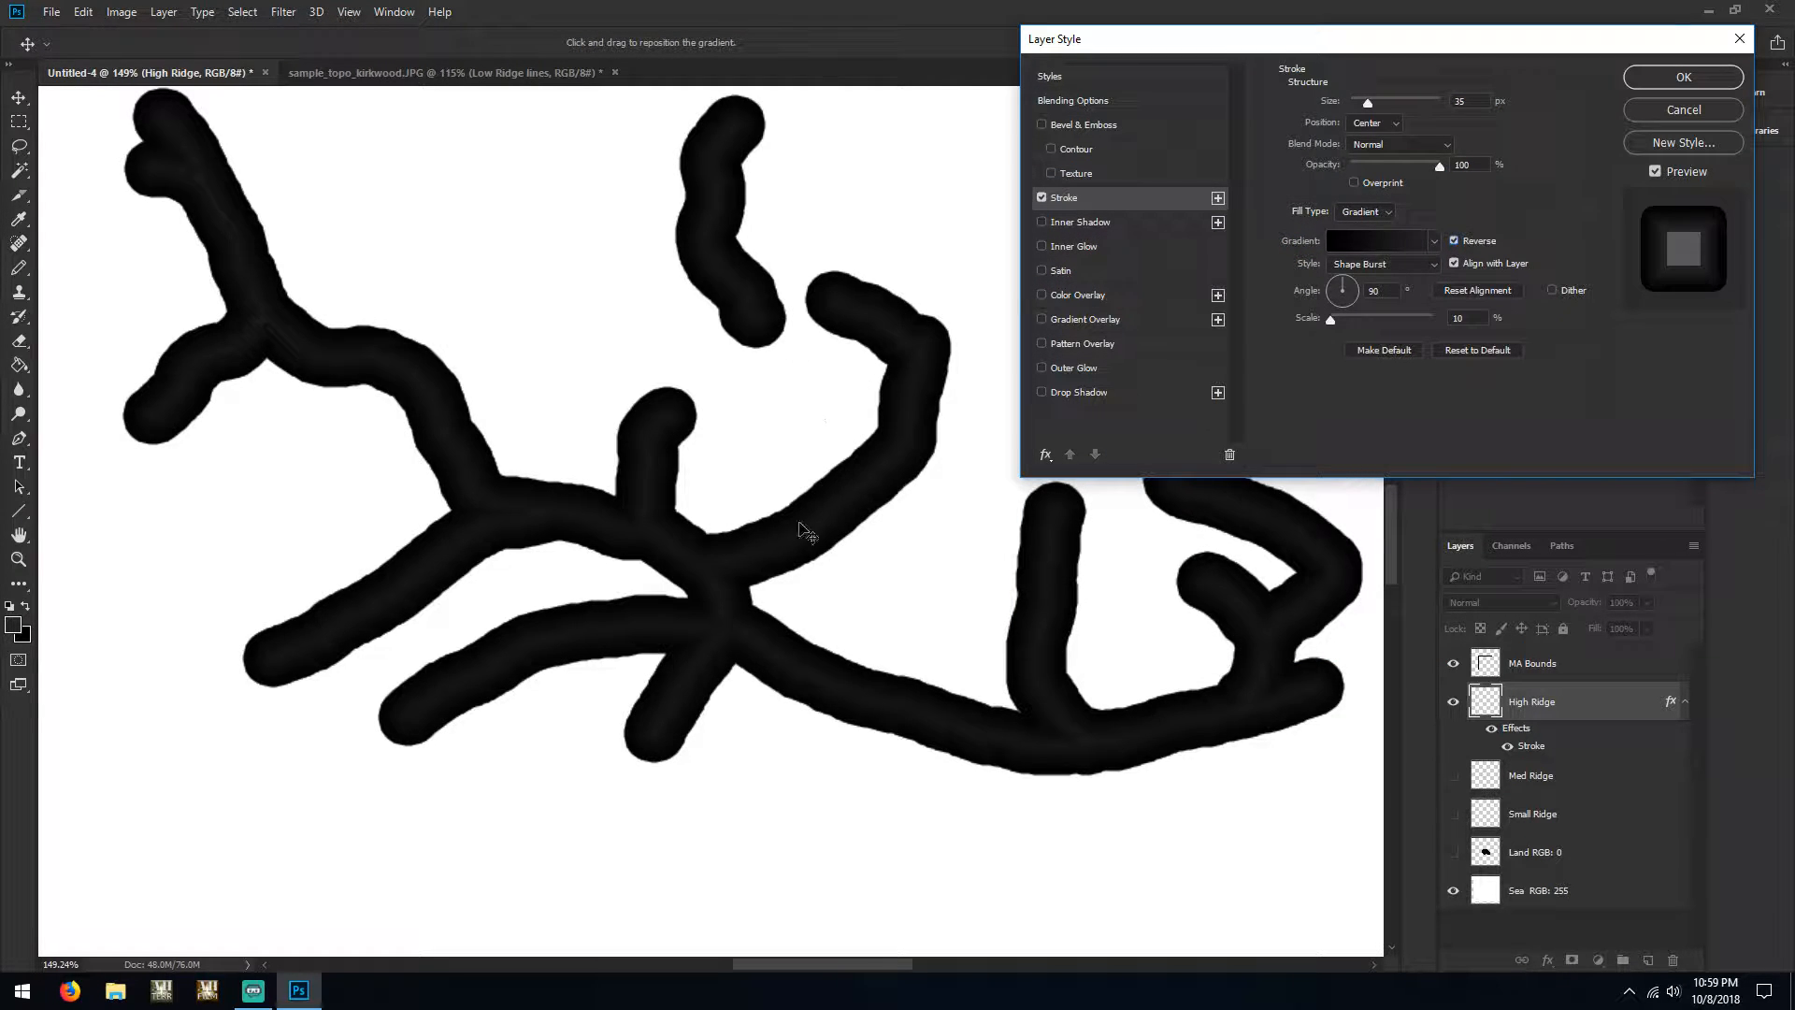
# Set the High Ridge stroke size to 65 px and apply the layer style
pyautogui.moveTo(1368, 103)
pyautogui.mouseDown()
pyautogui.moveTo(1401, 104)
pyautogui.moveTo(1382, 103)
pyautogui.mouseUp()
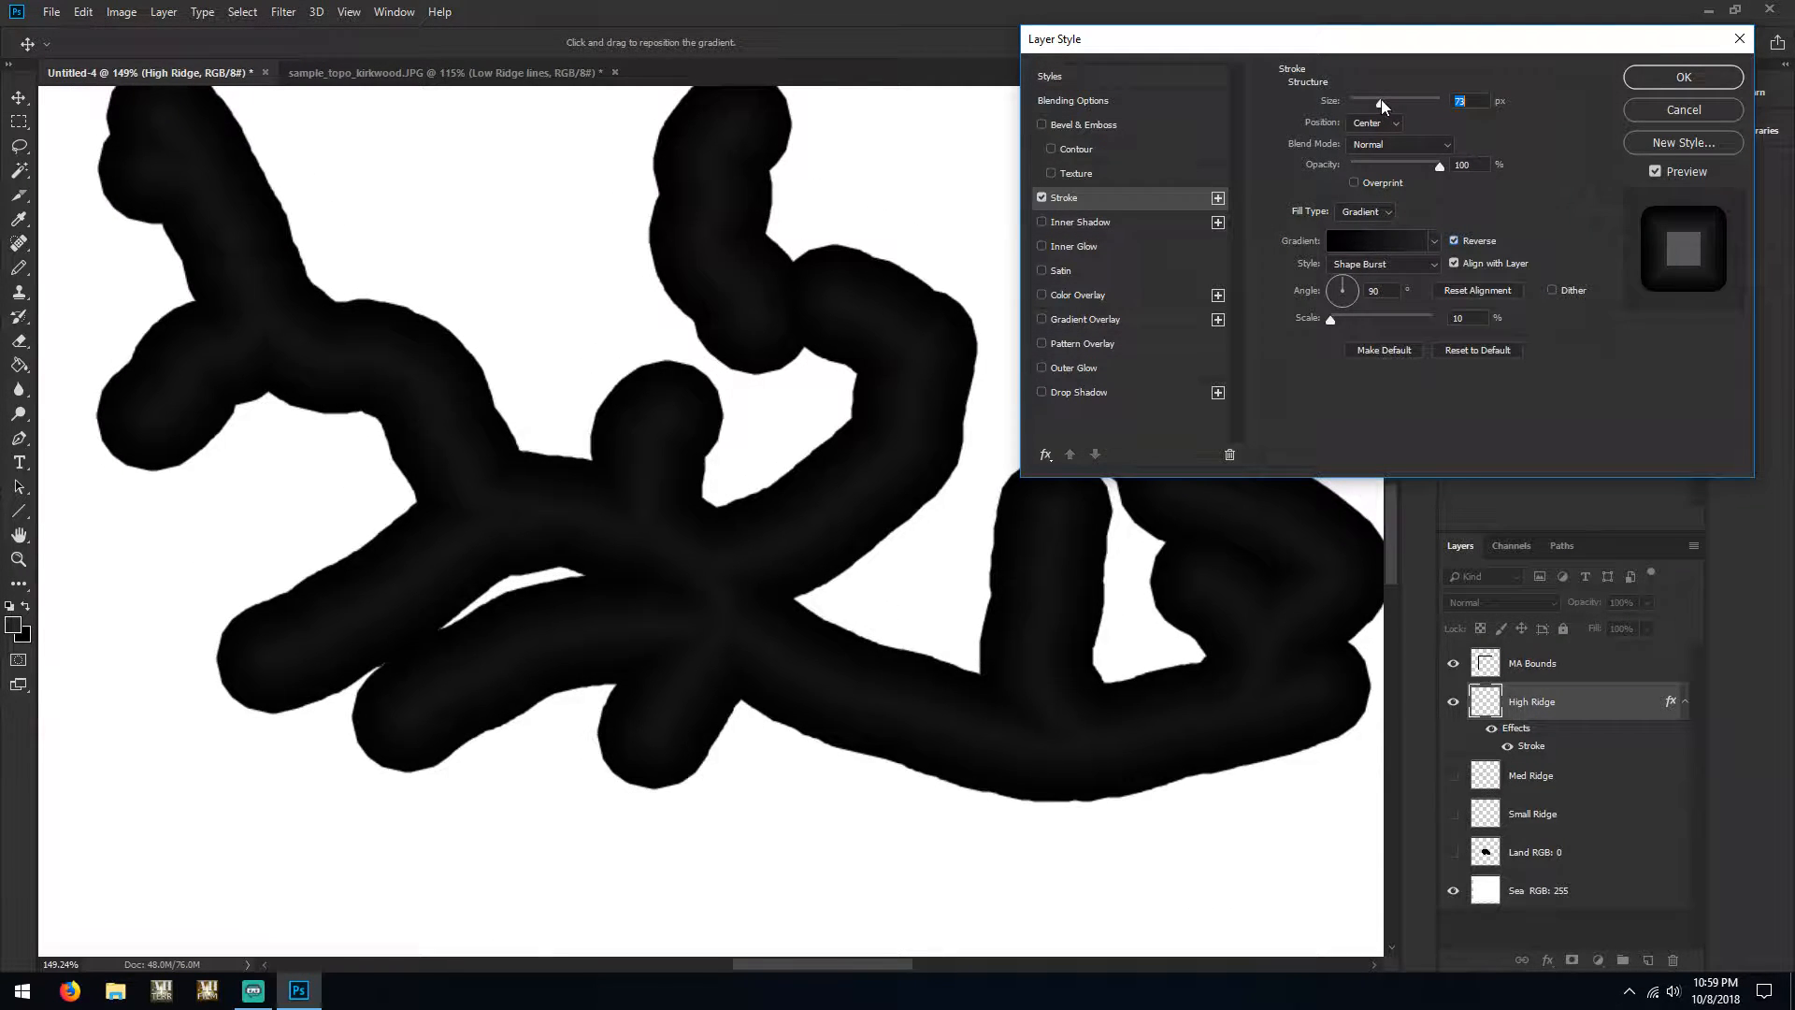
pyautogui.click(1475, 101)
pyautogui.write('65')
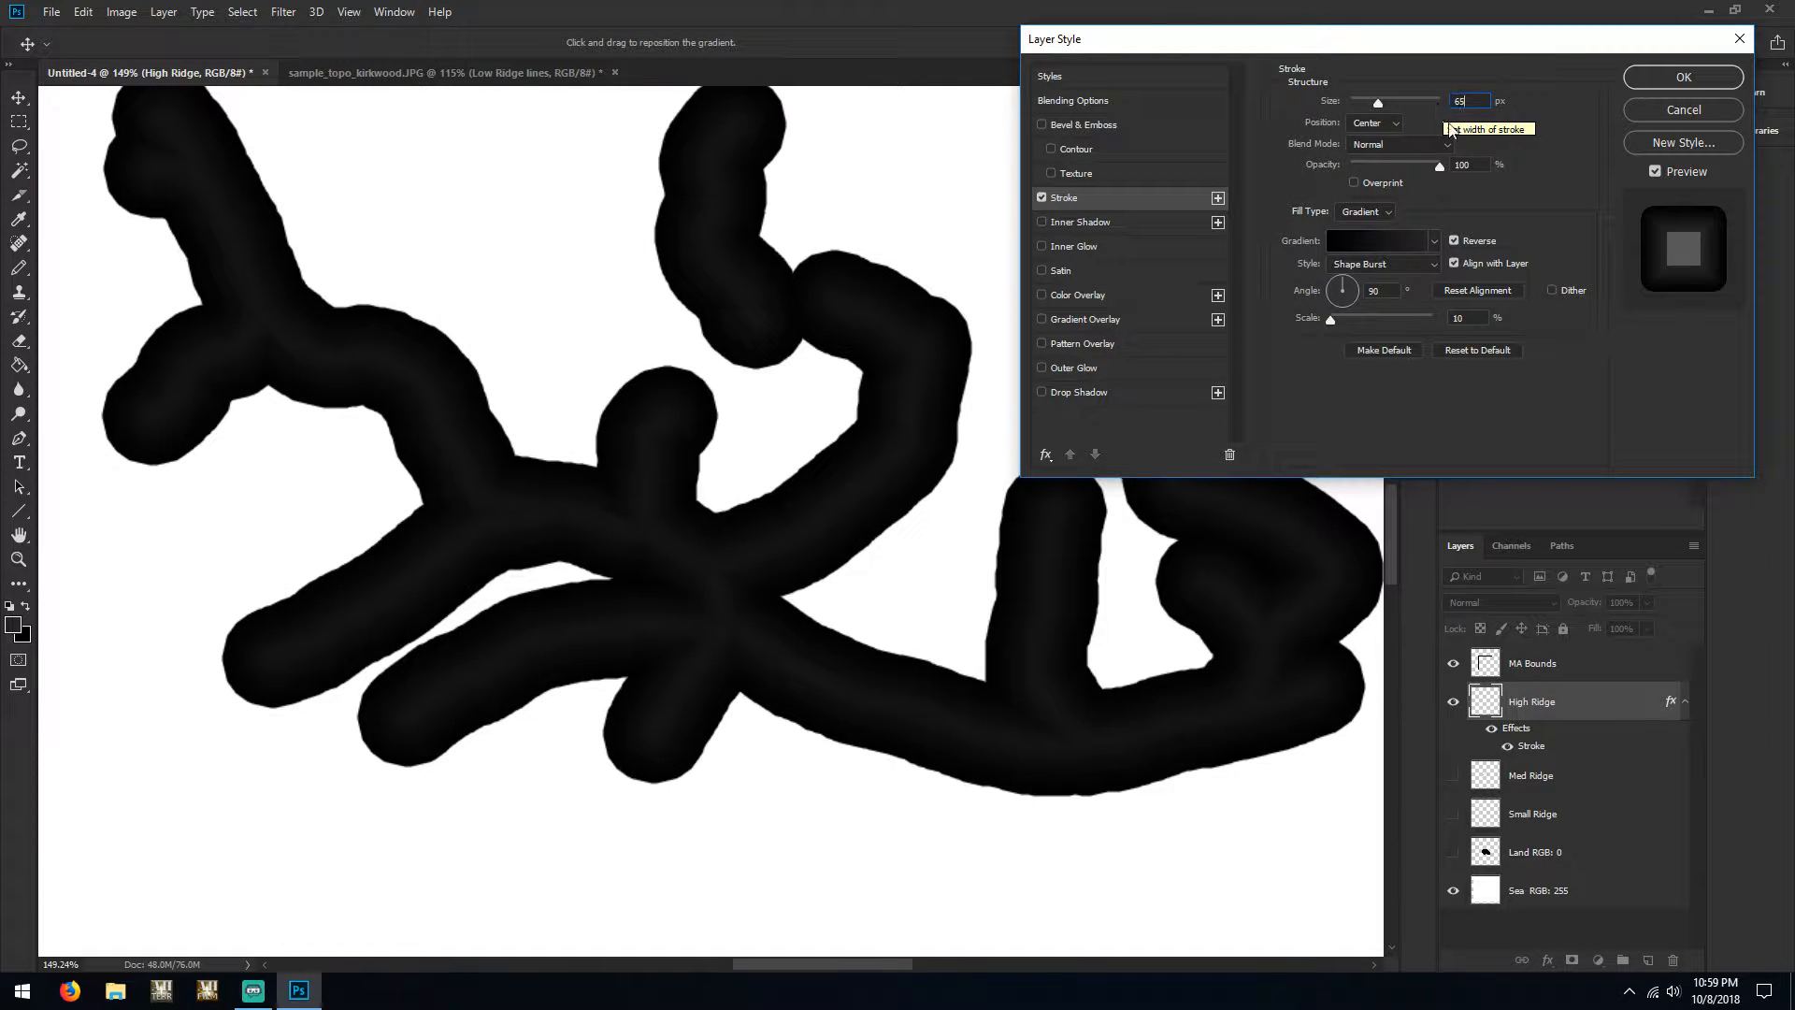
pyautogui.click(1678, 81)
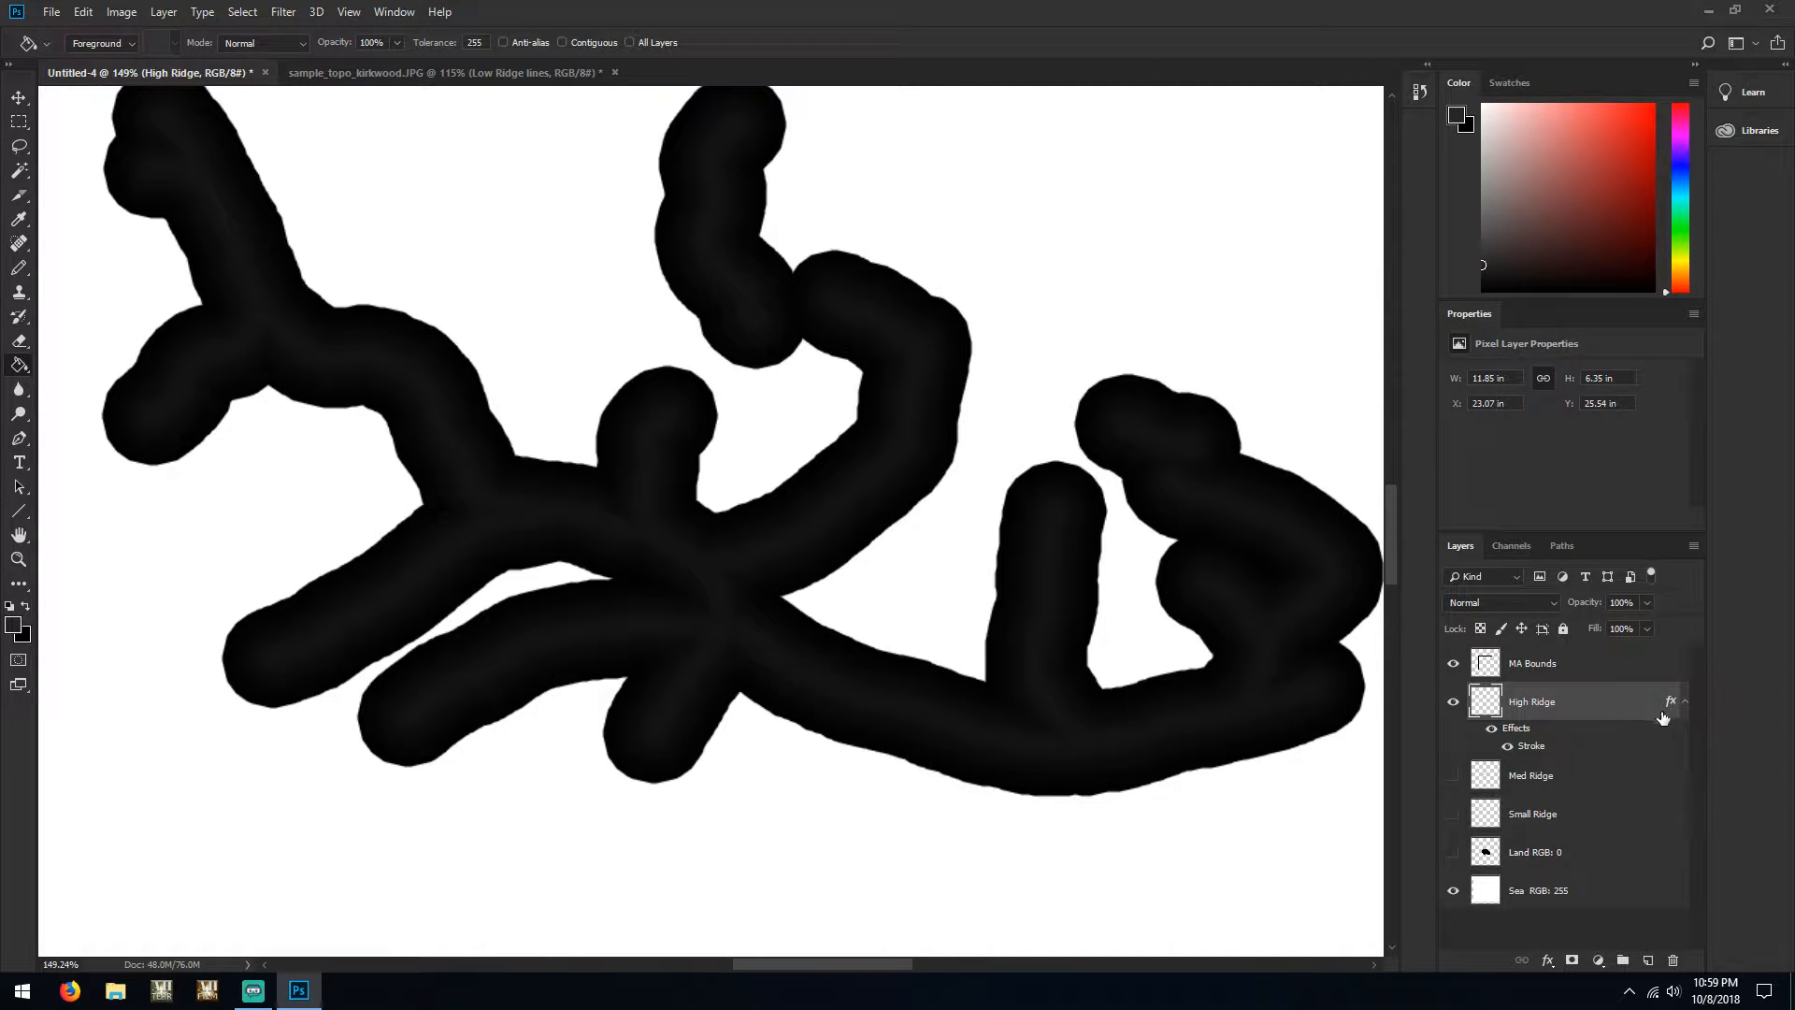
# Rasterize the High Ridge layer's style so the gradient stroke becomes part of its pixels
pyautogui.rightClick(1596, 701)
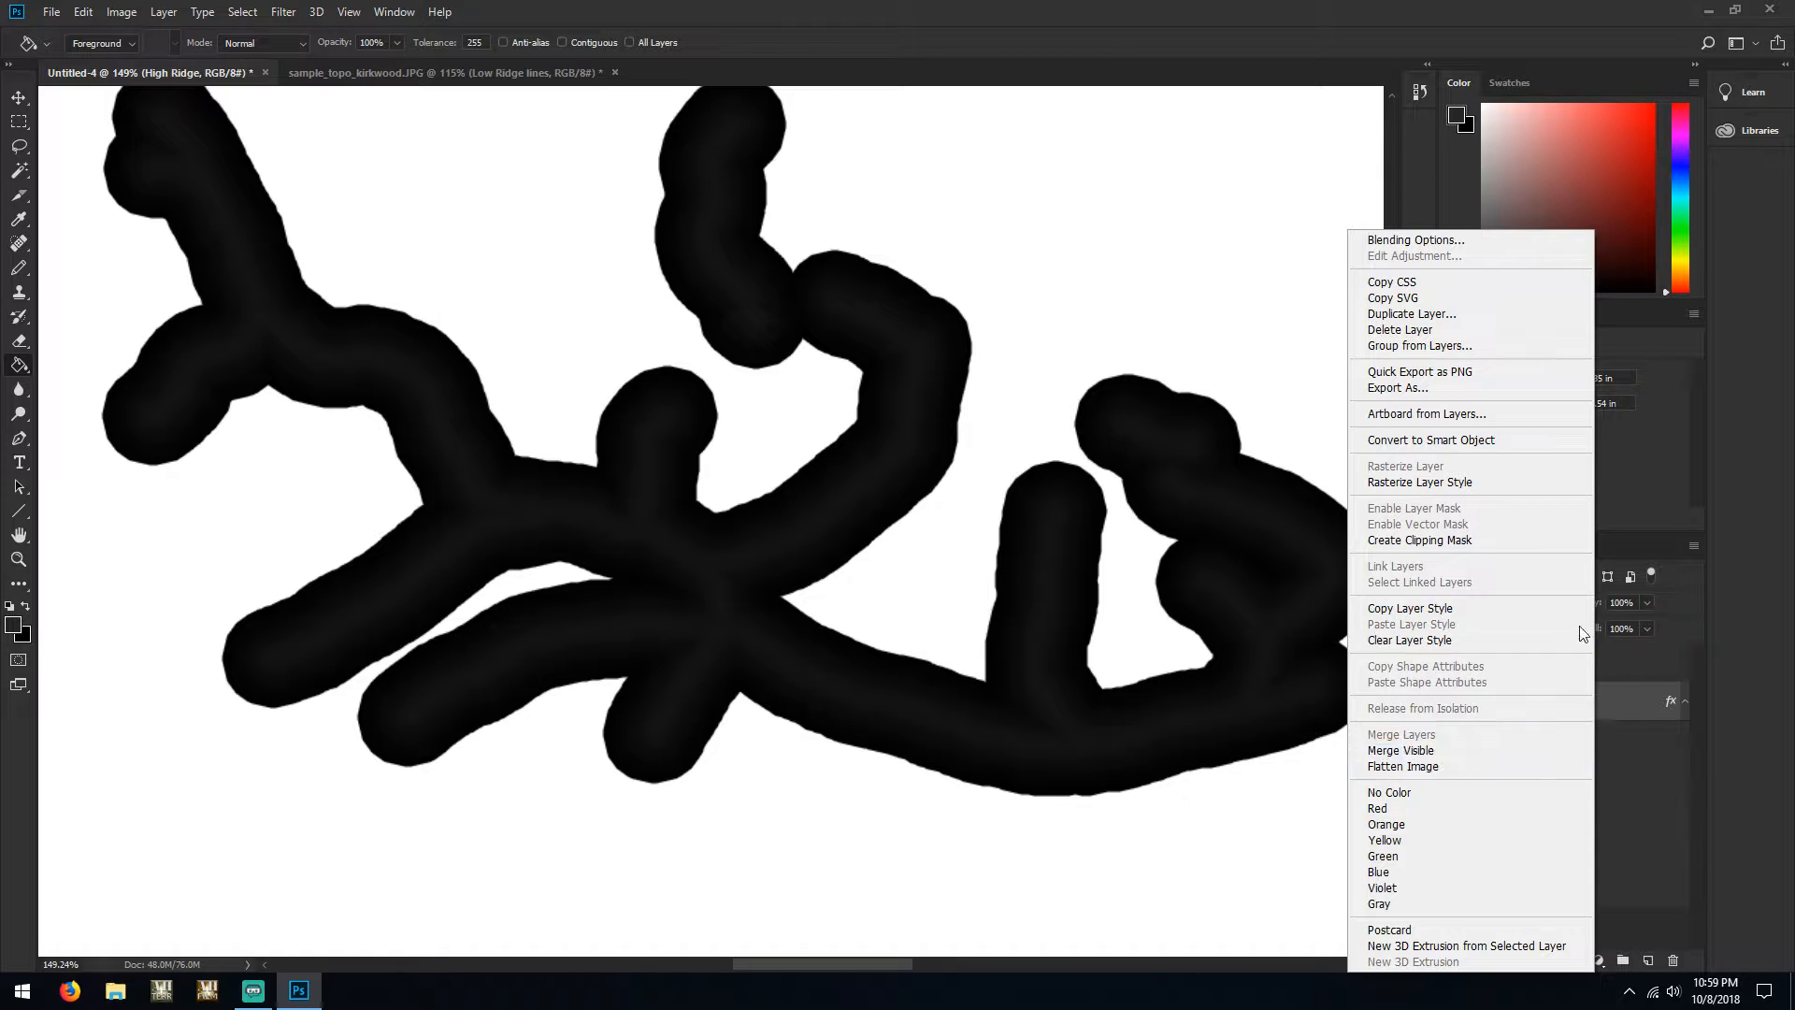
pyautogui.click(1643, 703)
pyautogui.rightClick(1579, 708)
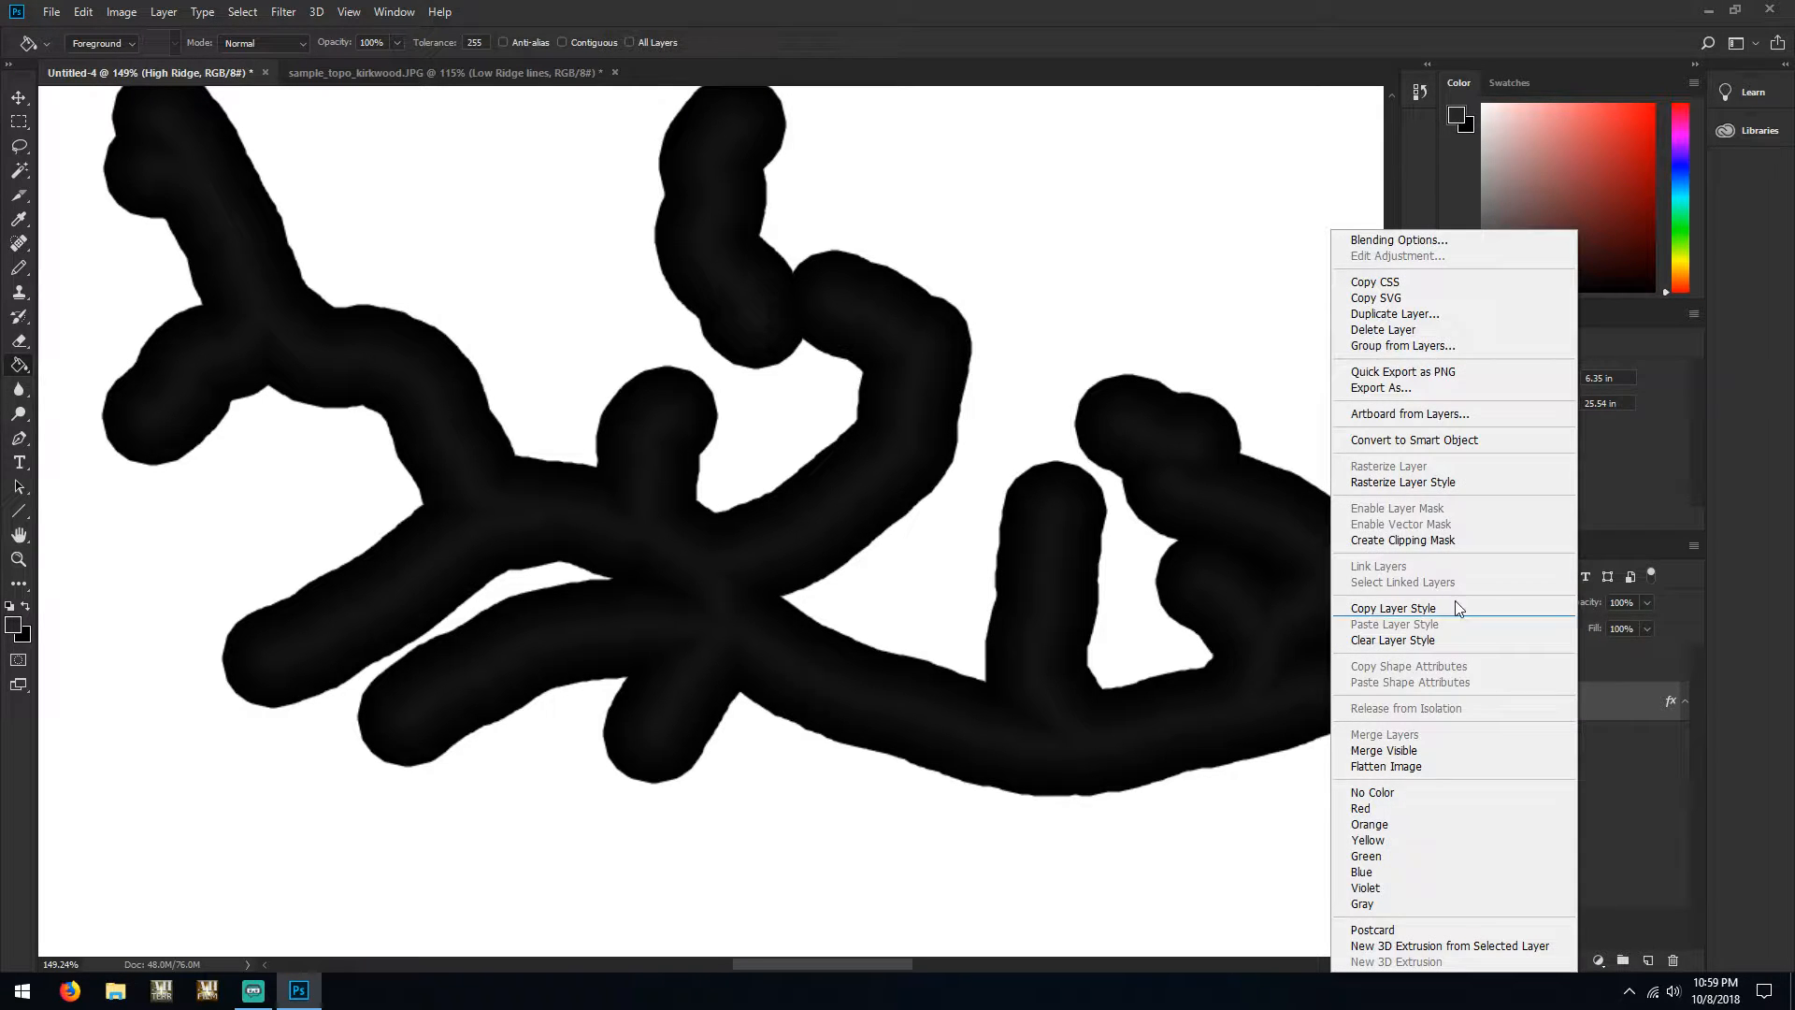
pyautogui.click(1440, 482)
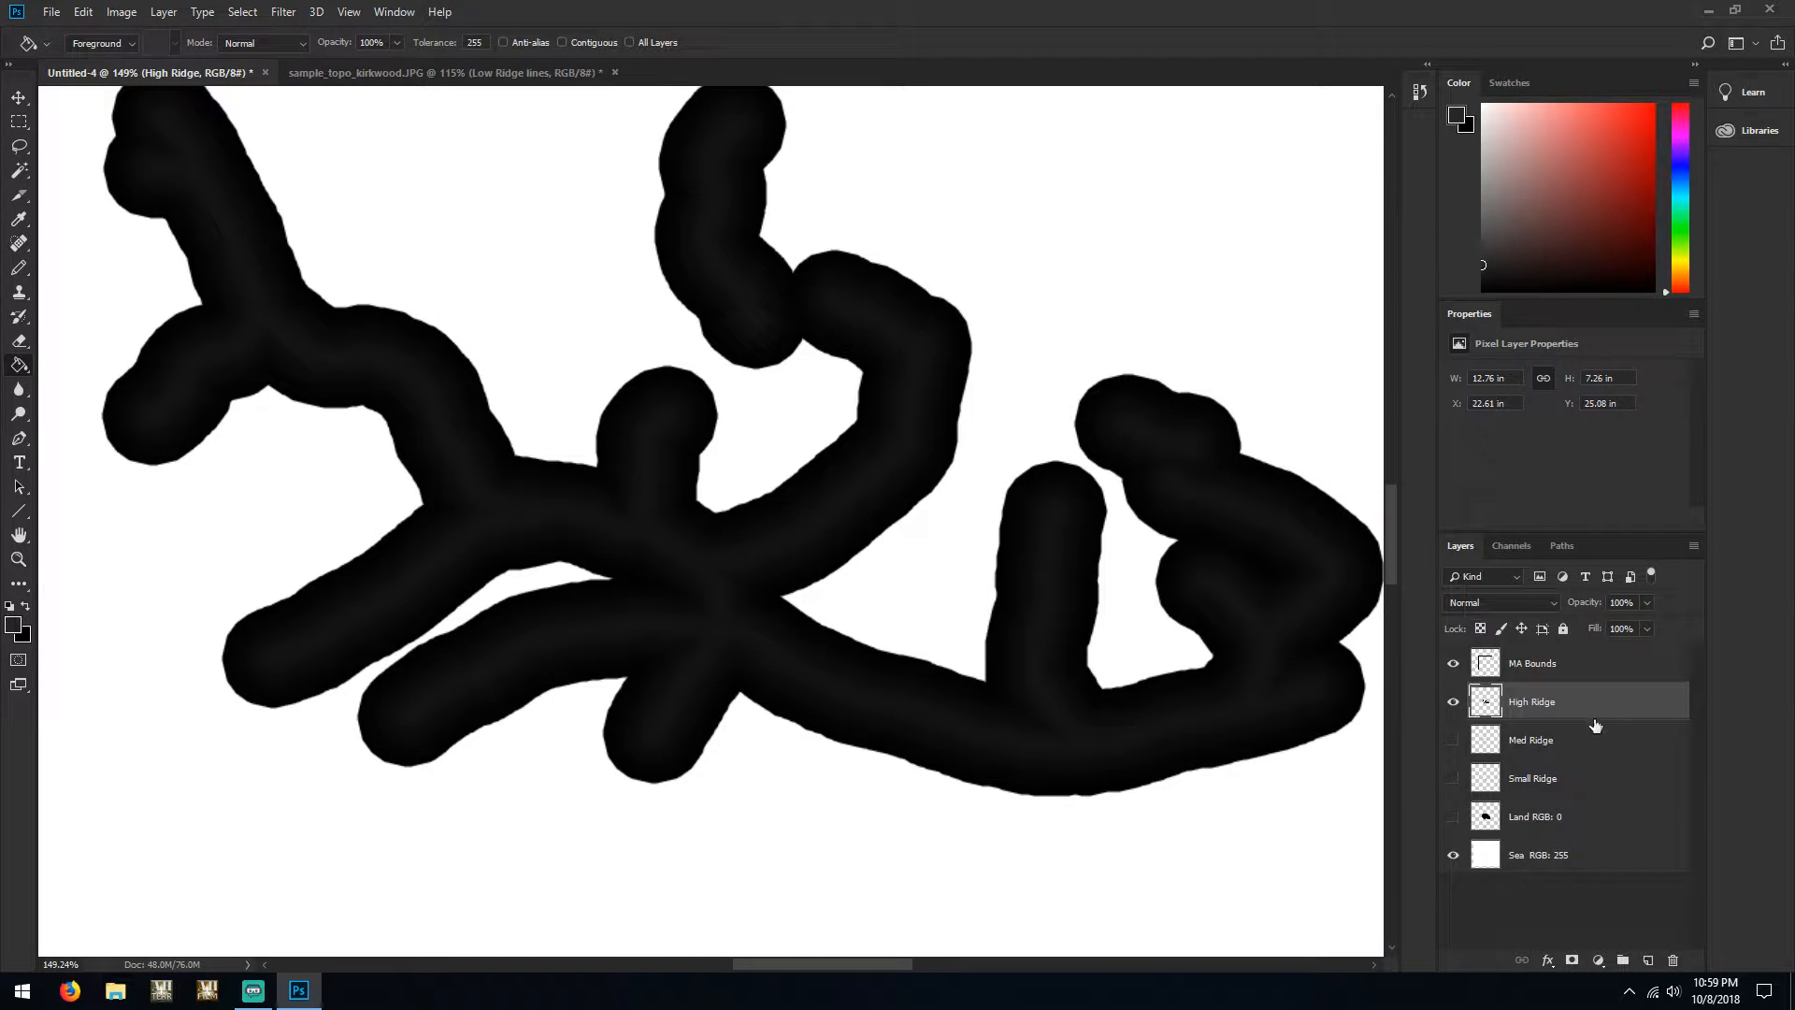
# Show the Med Ridge and Land RGB: 0 layers and hide the High Ridge layer
pyautogui.click(1451, 740)
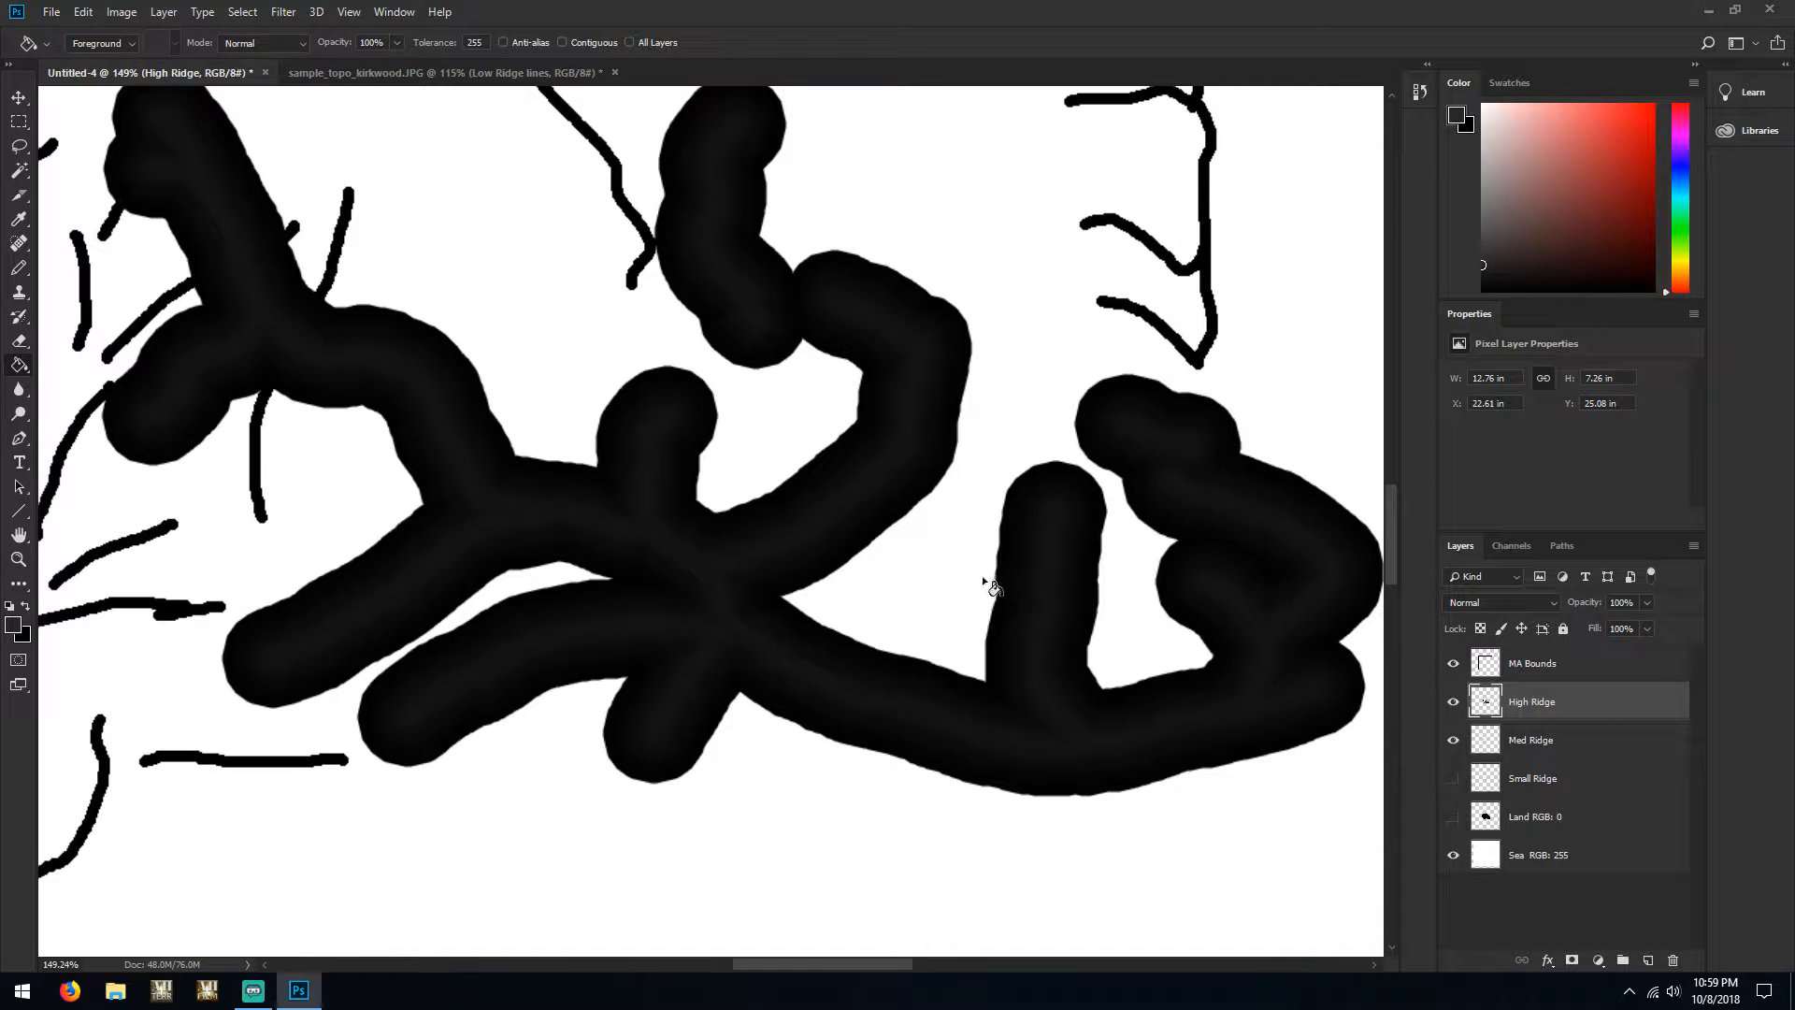
pyautogui.click(1452, 816)
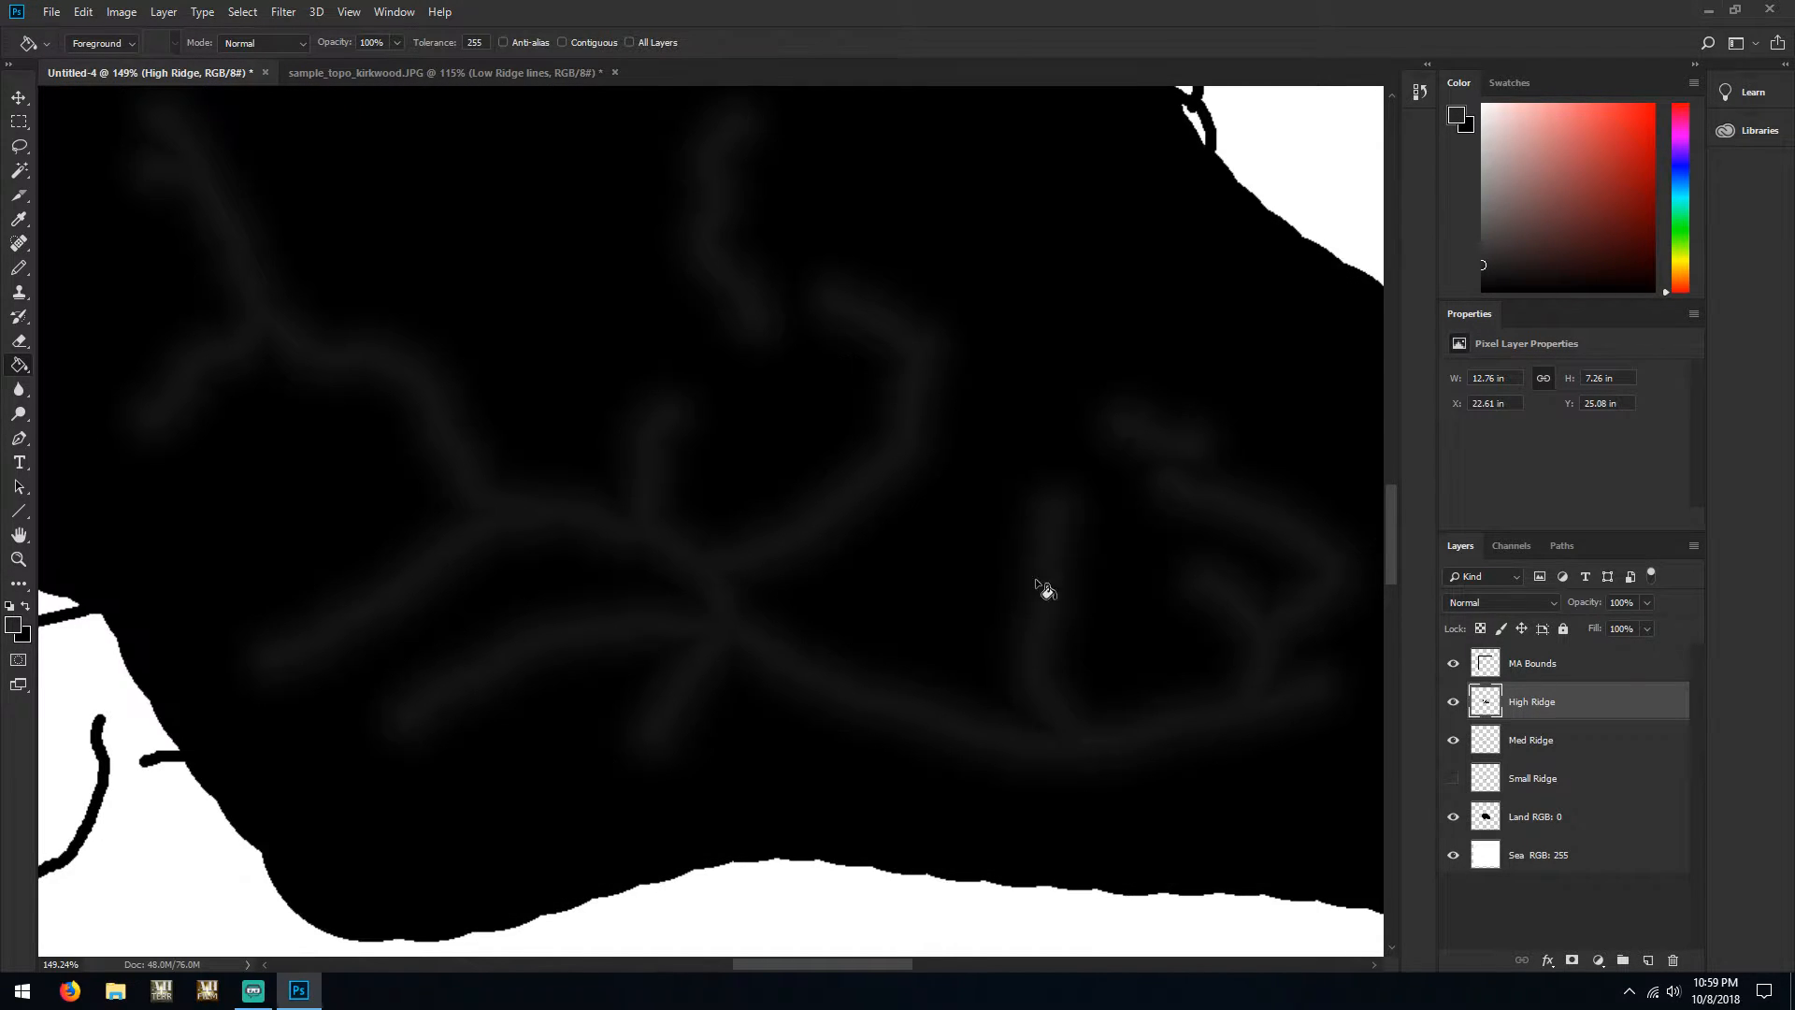
pyautogui.scroll(-5, 977, 536)
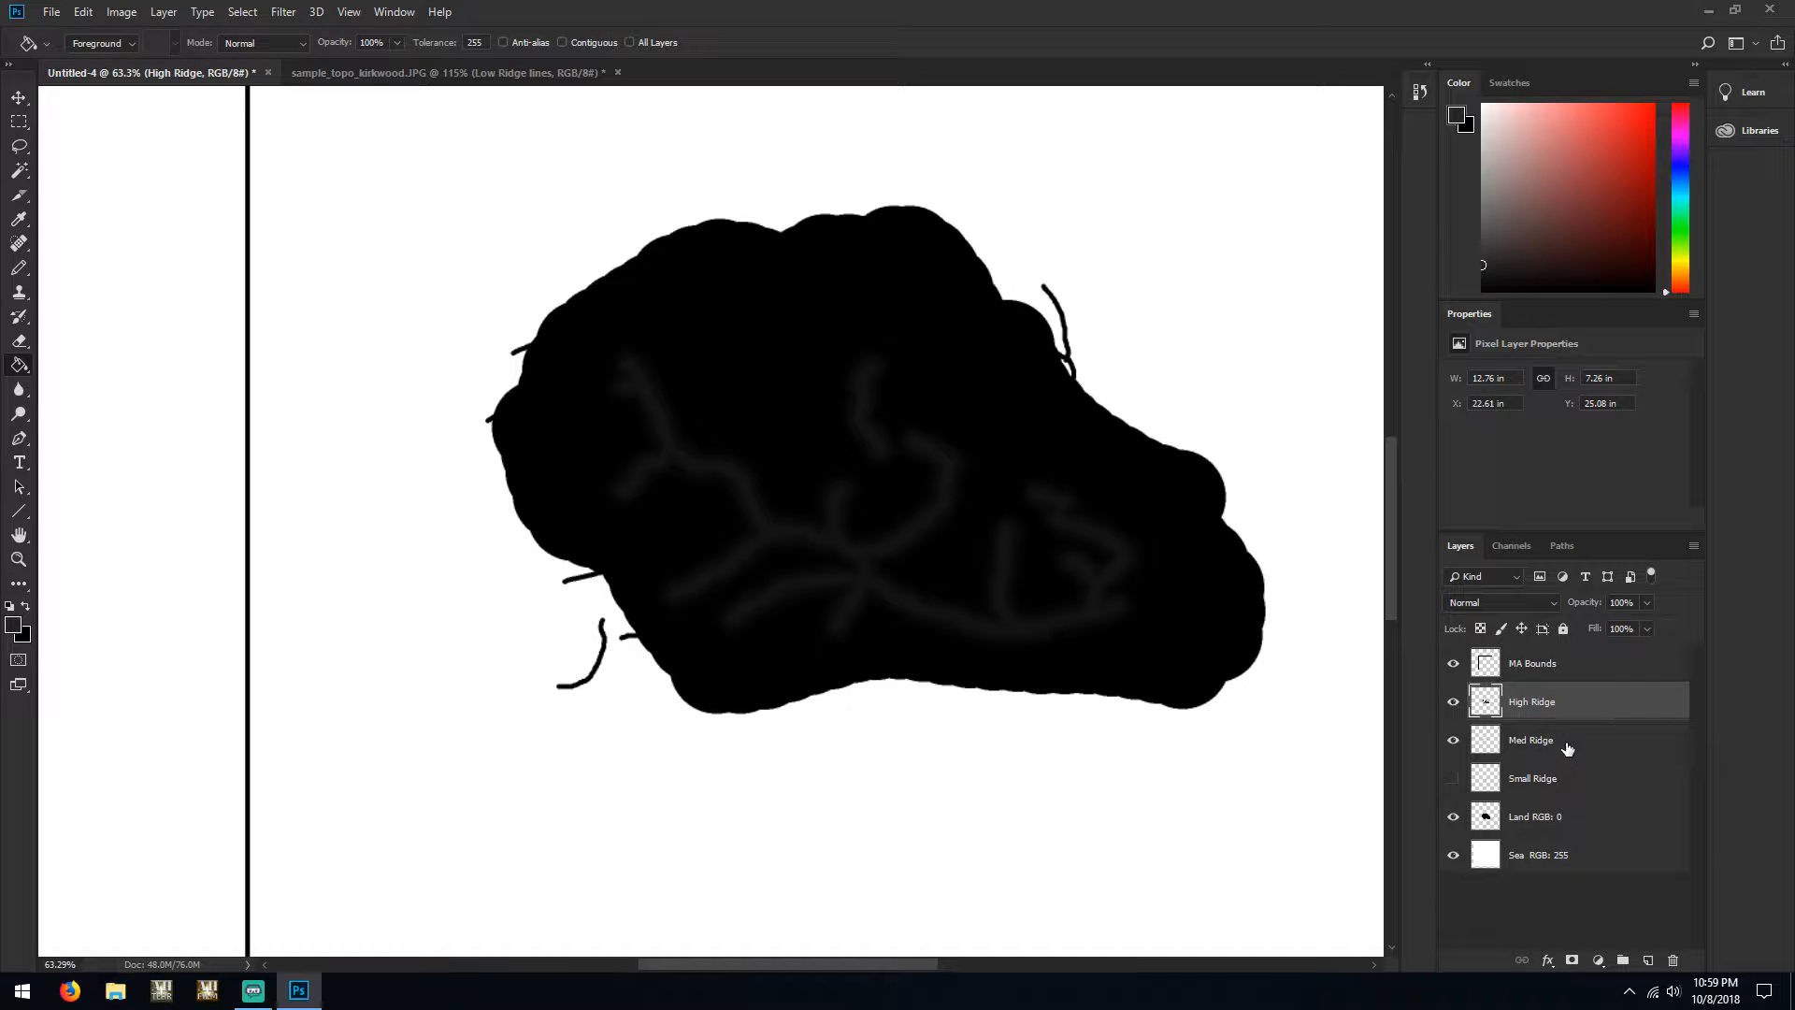
pyautogui.click(1453, 701)
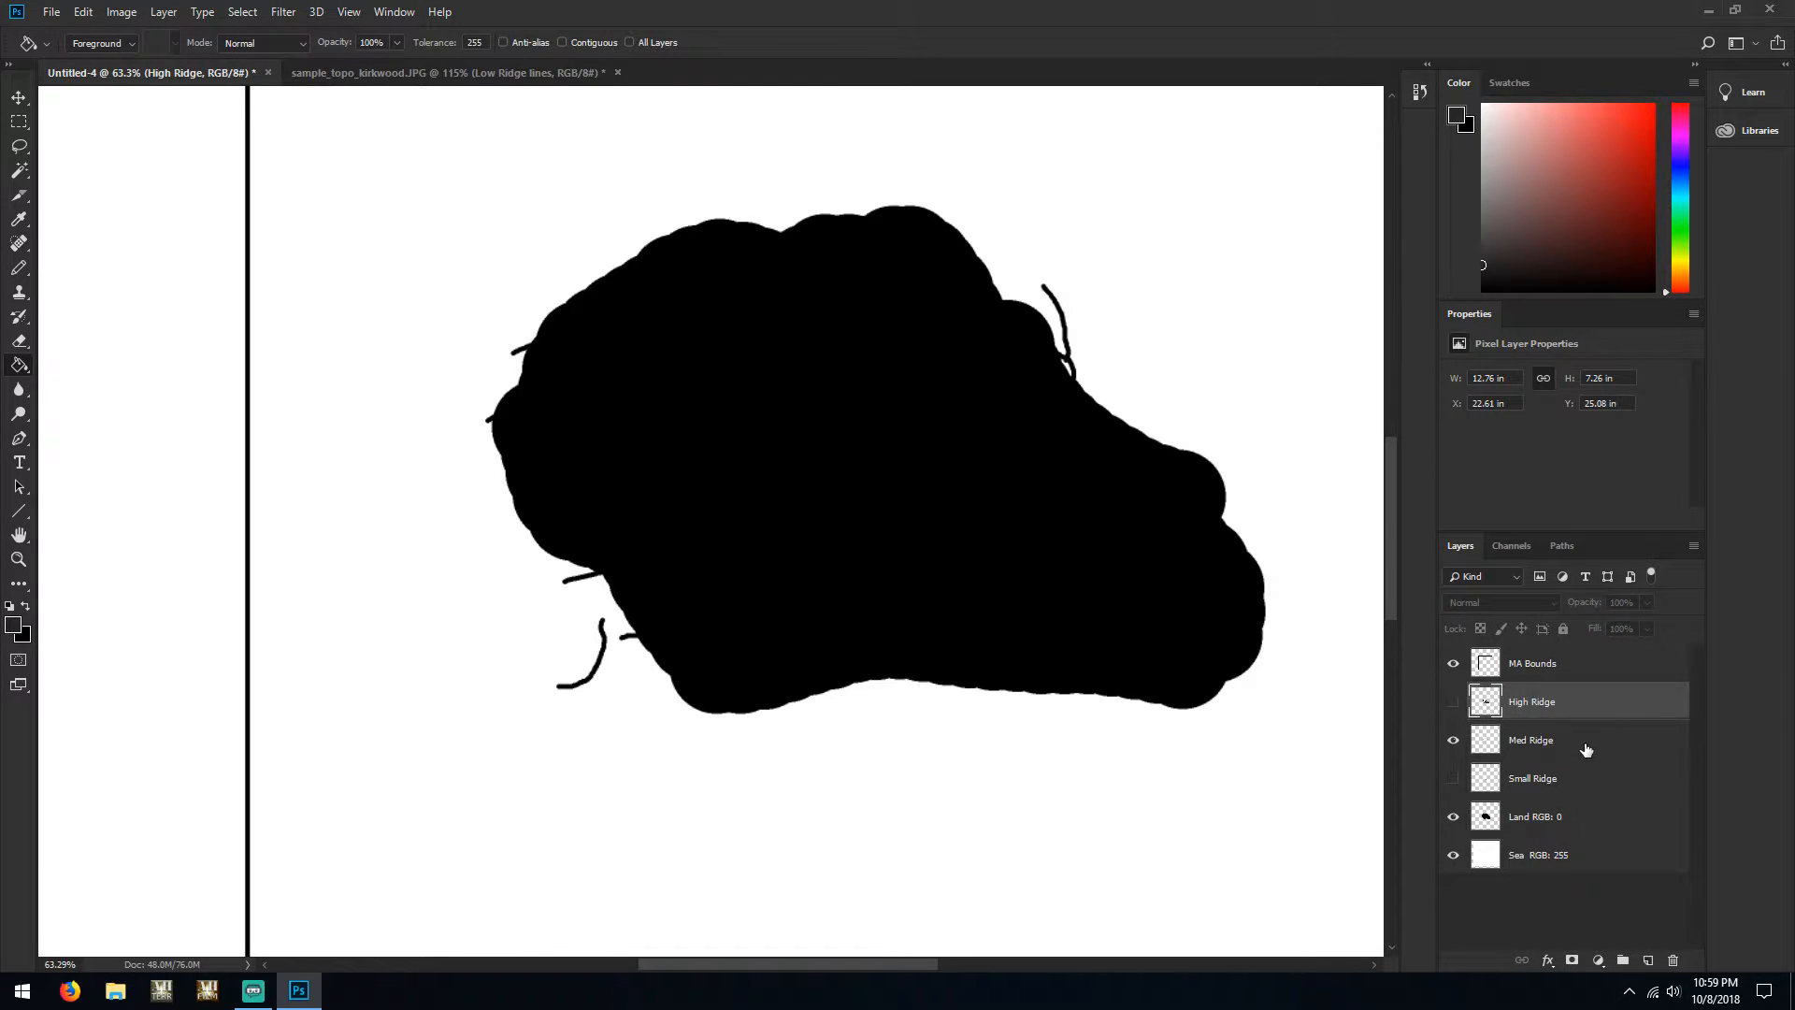
pyautogui.click(1587, 750)
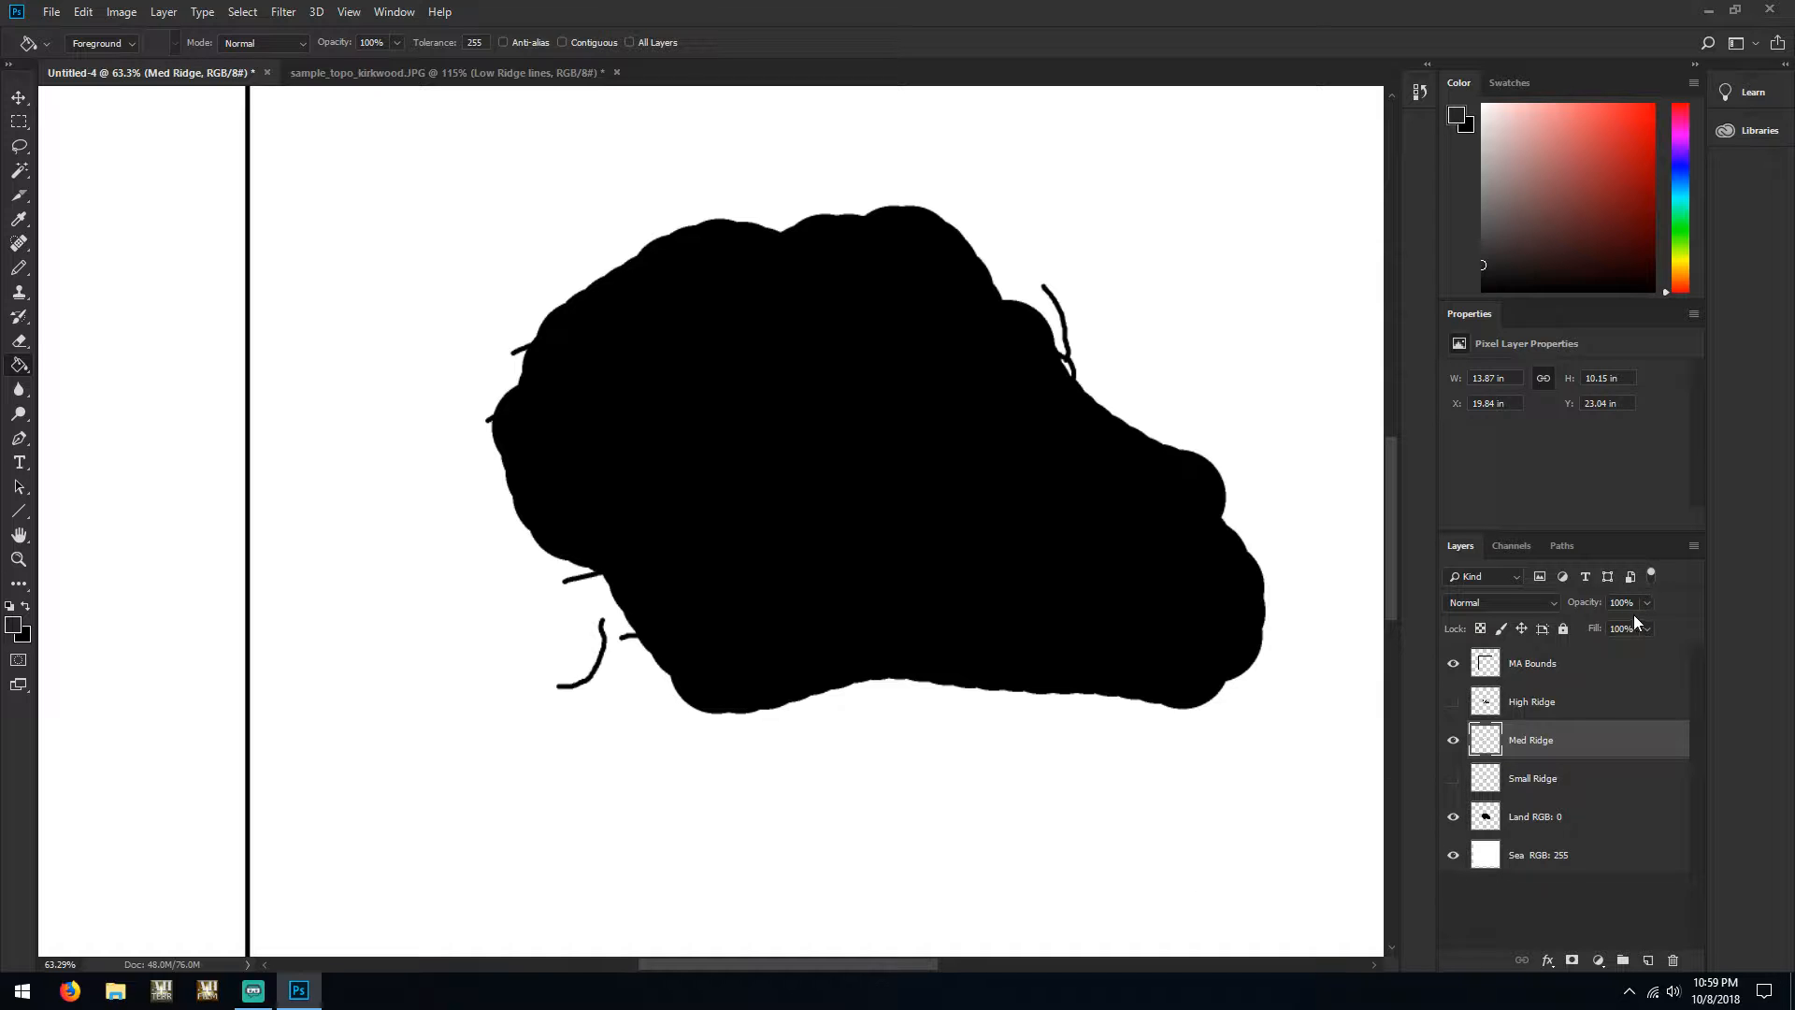
# Set the Land RGB: 0 layer's opacity to 50% and show the High Ridge layer
pyautogui.click(1581, 822)
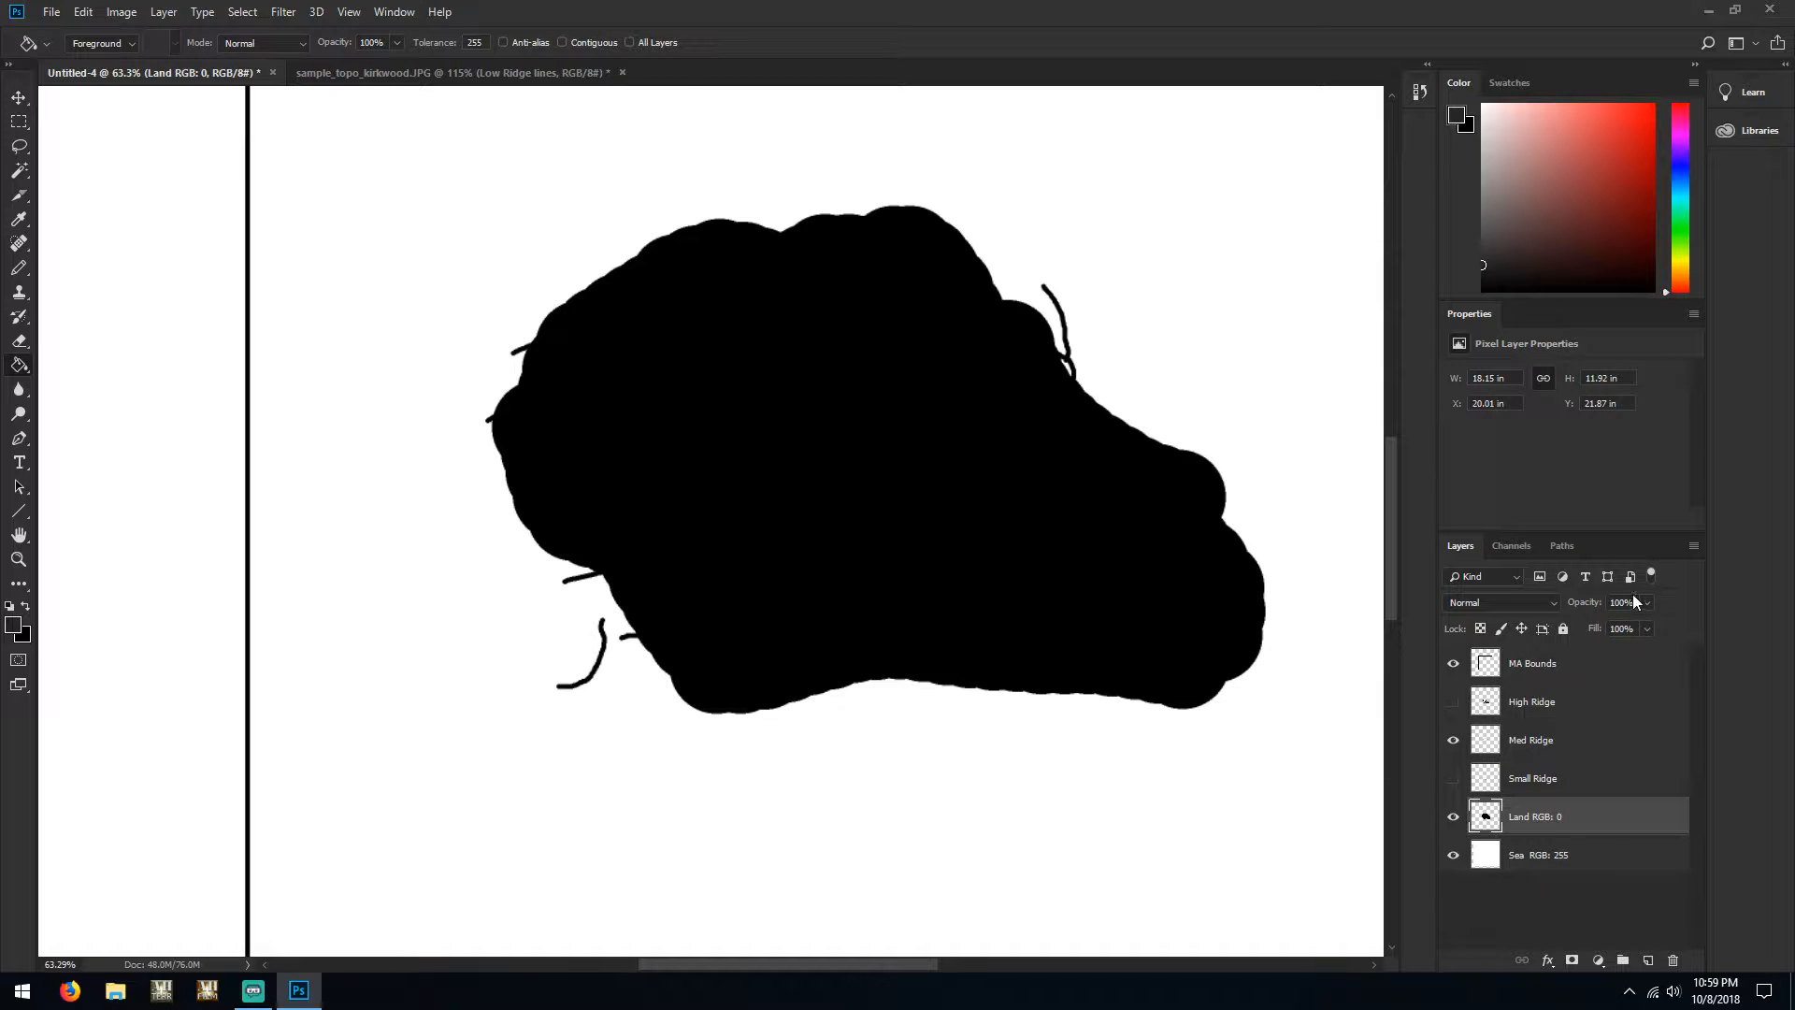
pyautogui.click(1631, 602)
pyautogui.write('50')
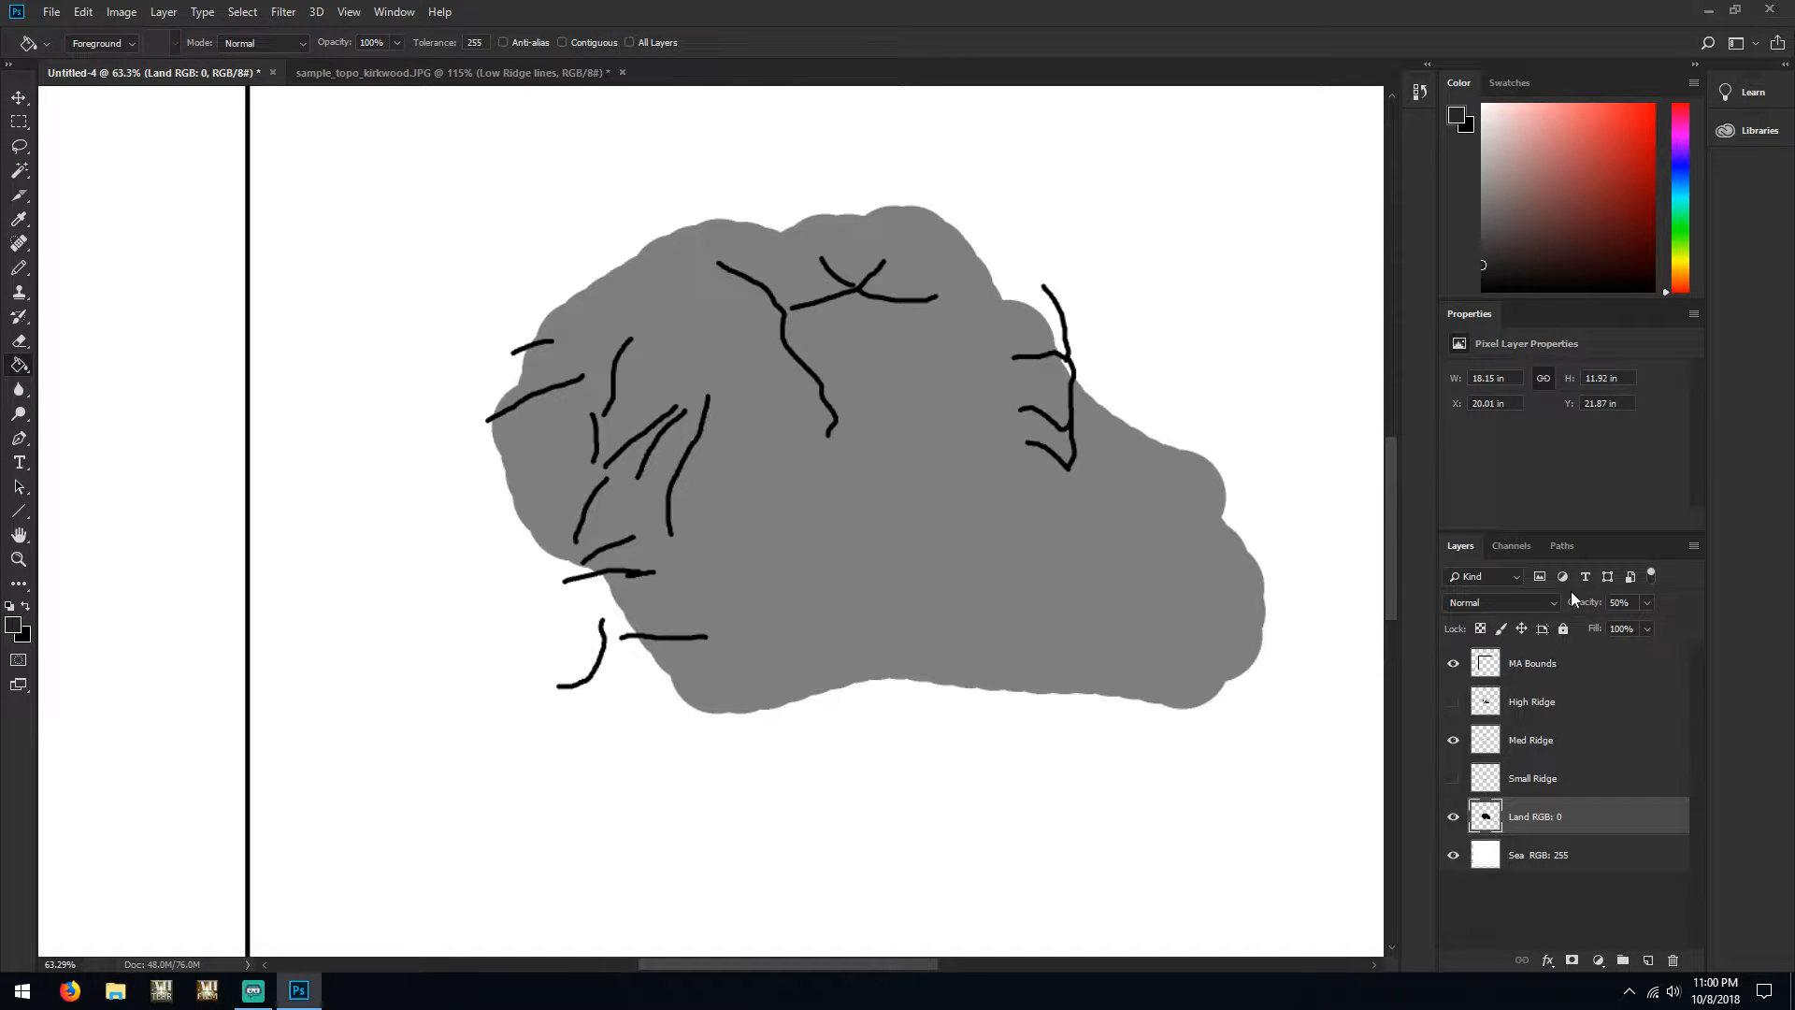
pyautogui.click(1581, 745)
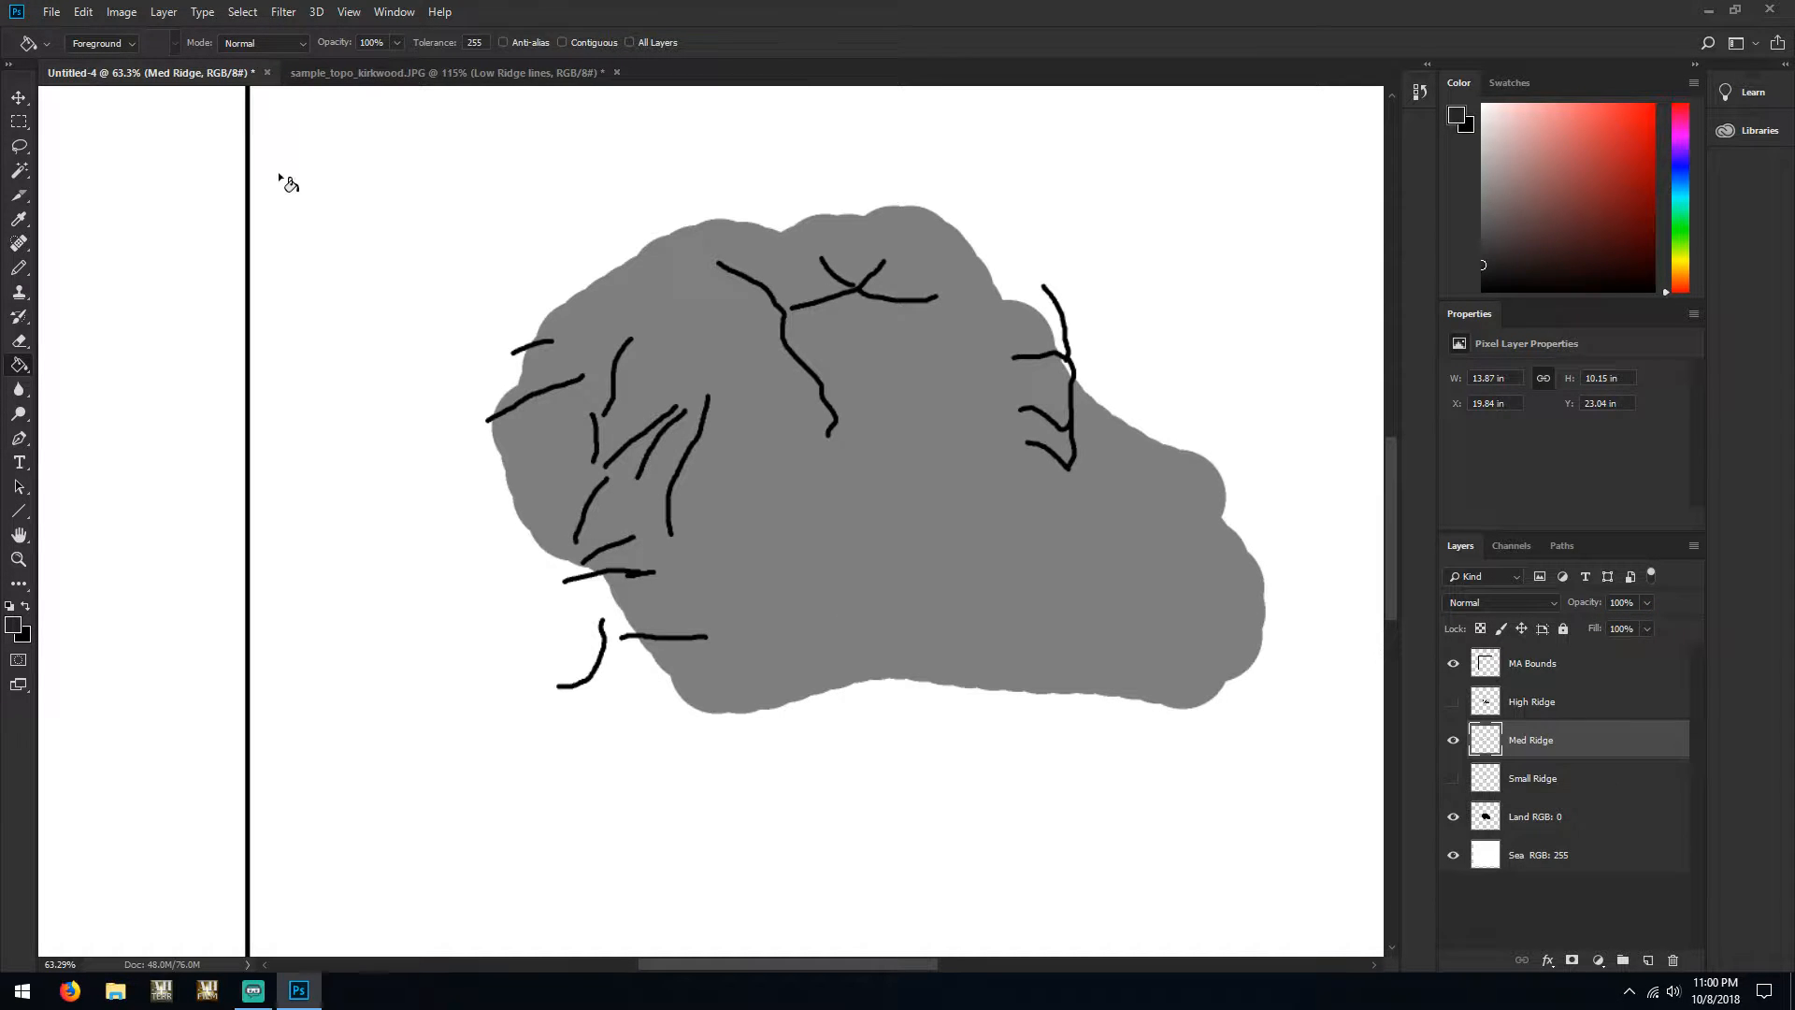
pyautogui.click(1453, 701)
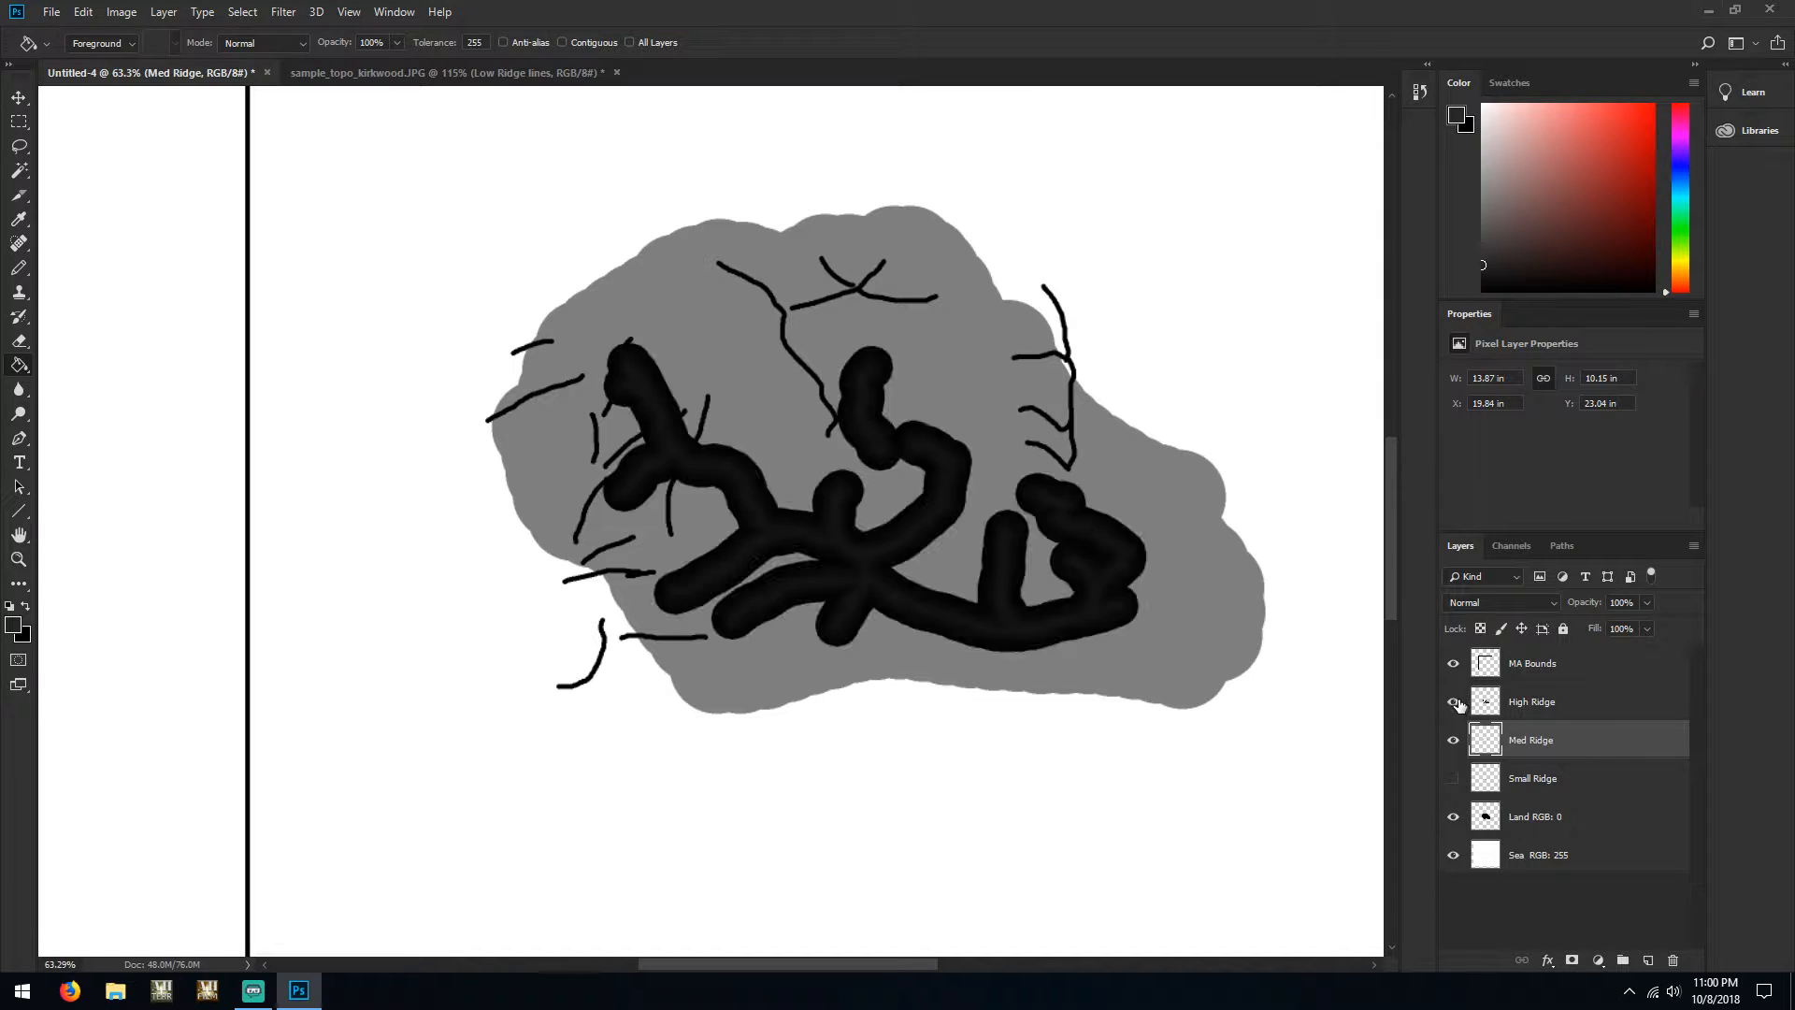
# Try the Med Ridge layer at 75% opacity and restore it to 100%
pyautogui.click(1633, 605)
pyautogui.write('75')
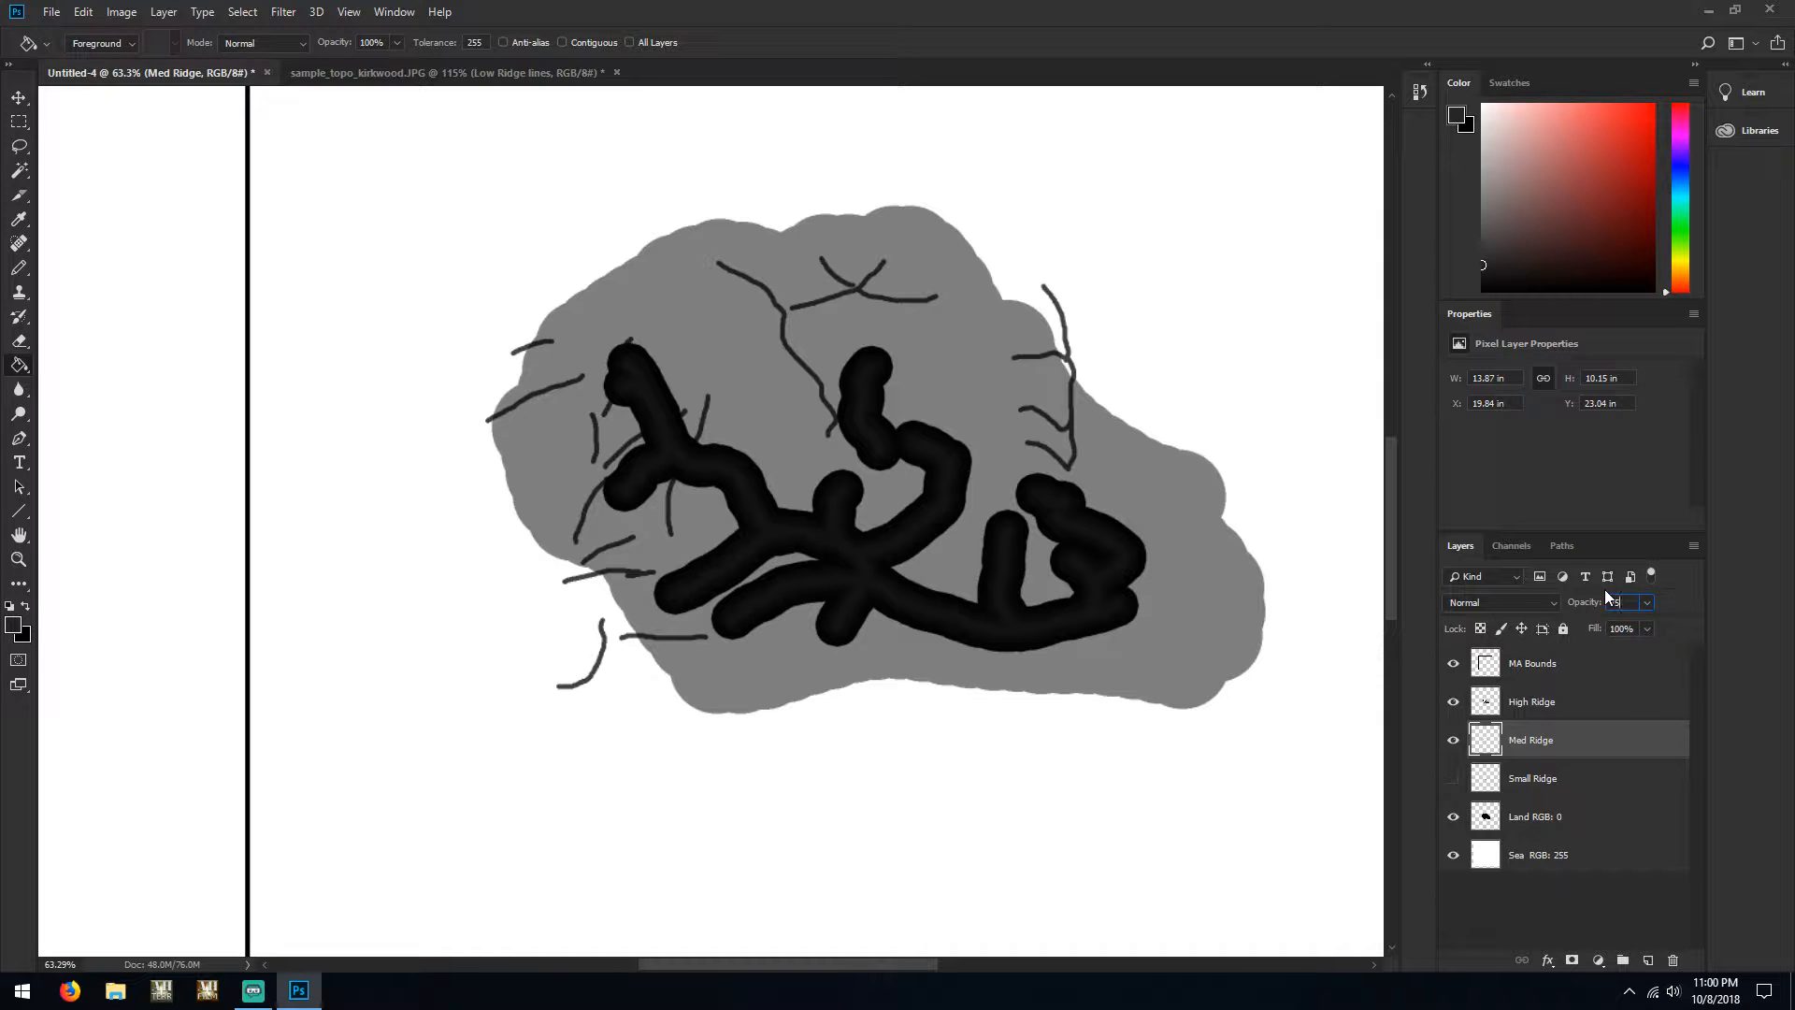
pyautogui.press('BackSpace')
pyautogui.write('100')
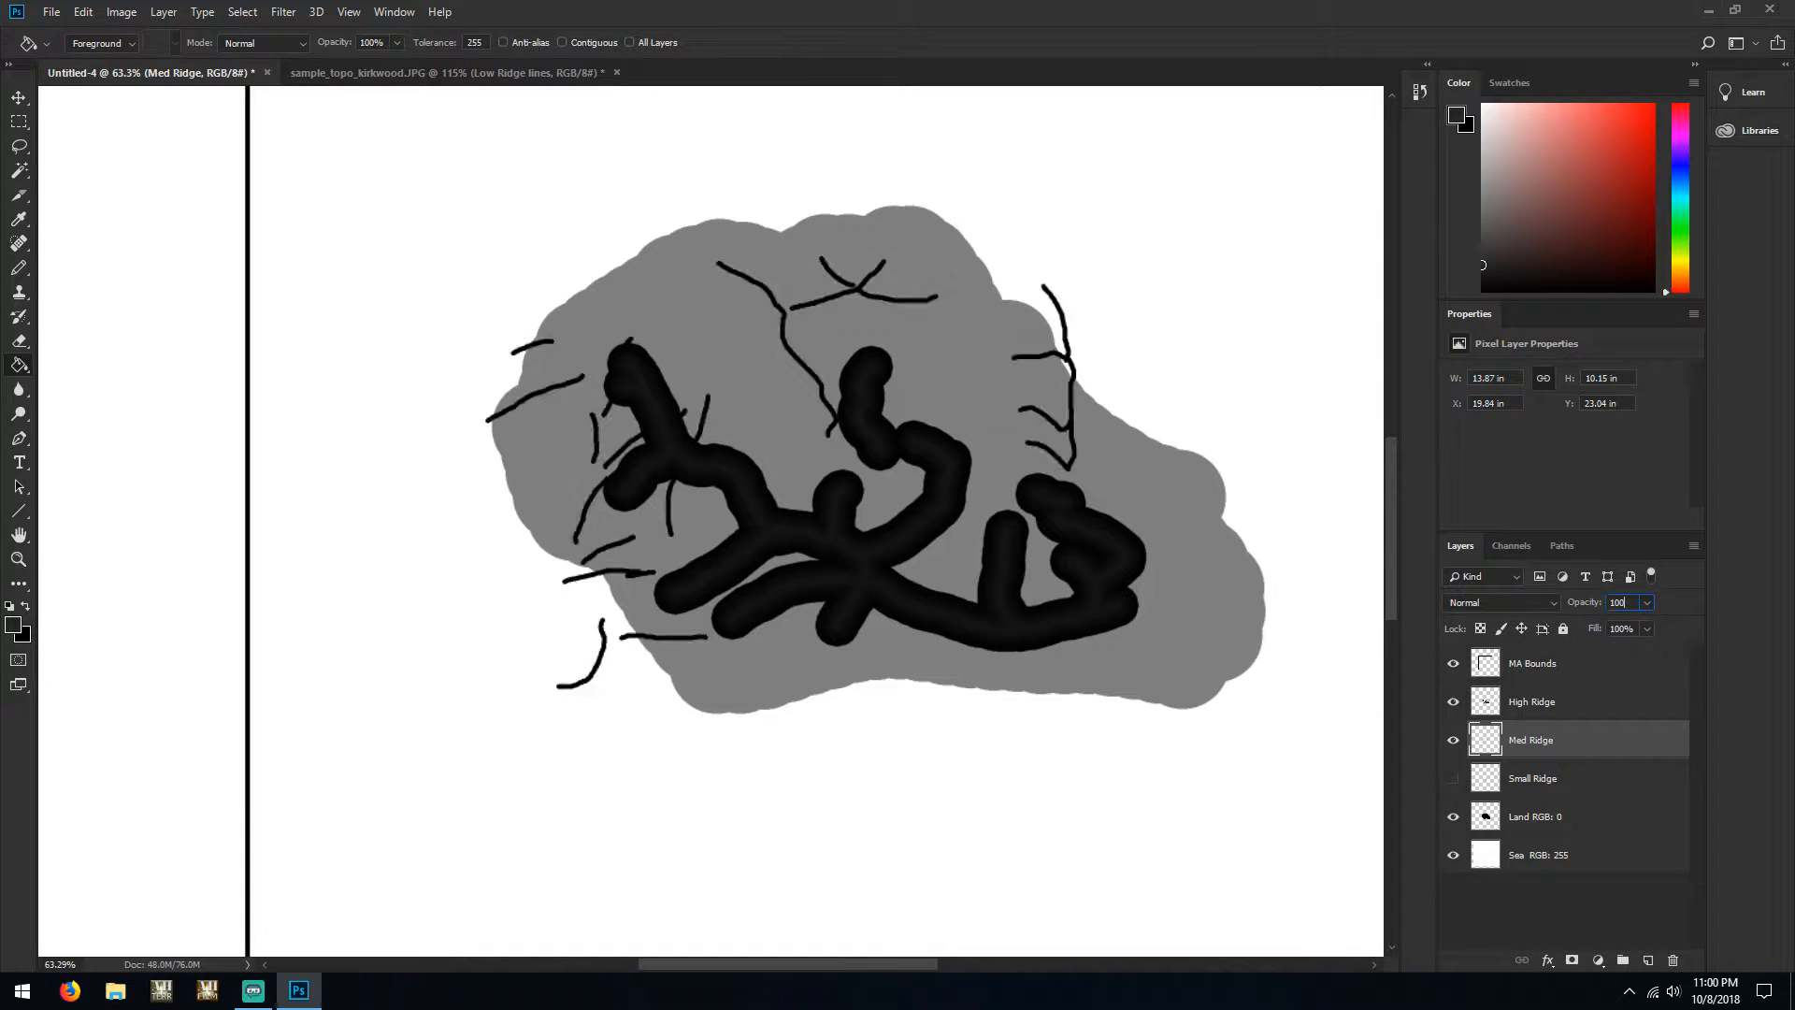
# Set the High Ridge layer's opacity to 50%
pyautogui.click(1568, 709)
pyautogui.write('50')
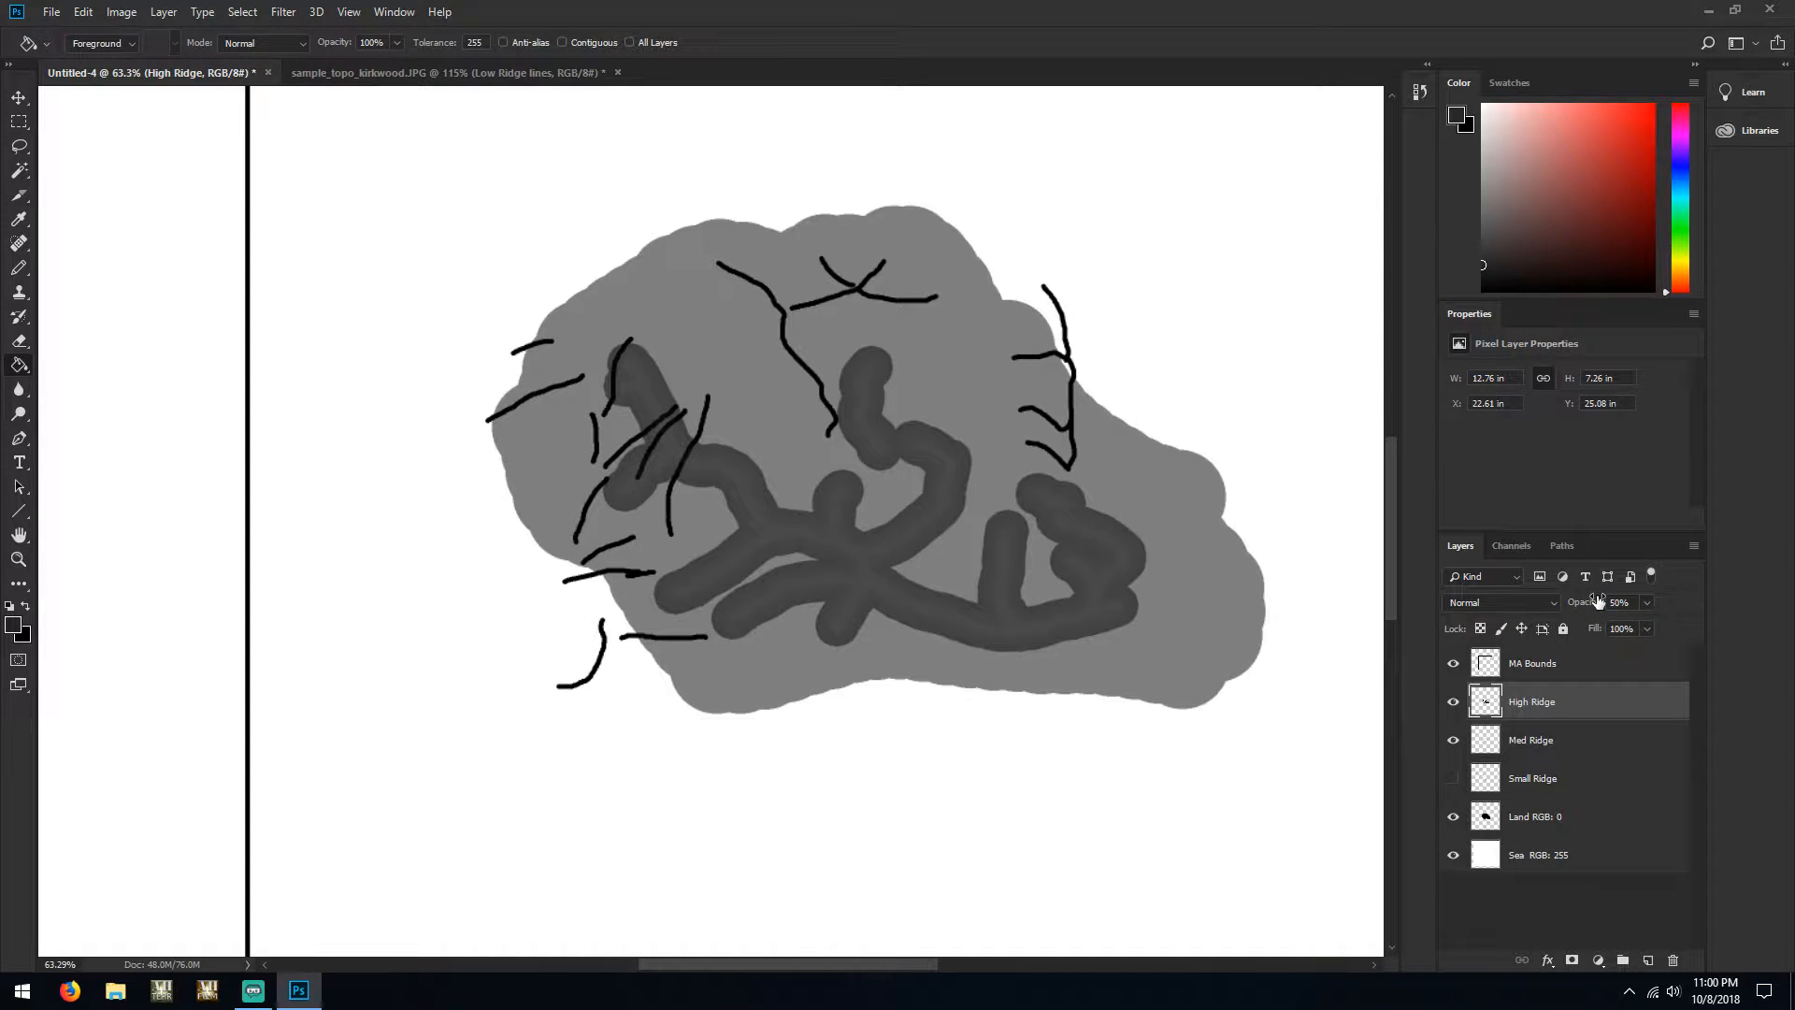
# Select the empty area of the Med Ridge layer with the Magic Wand, invert the selection, and delete the black ridge lines
pyautogui.click(1598, 743)
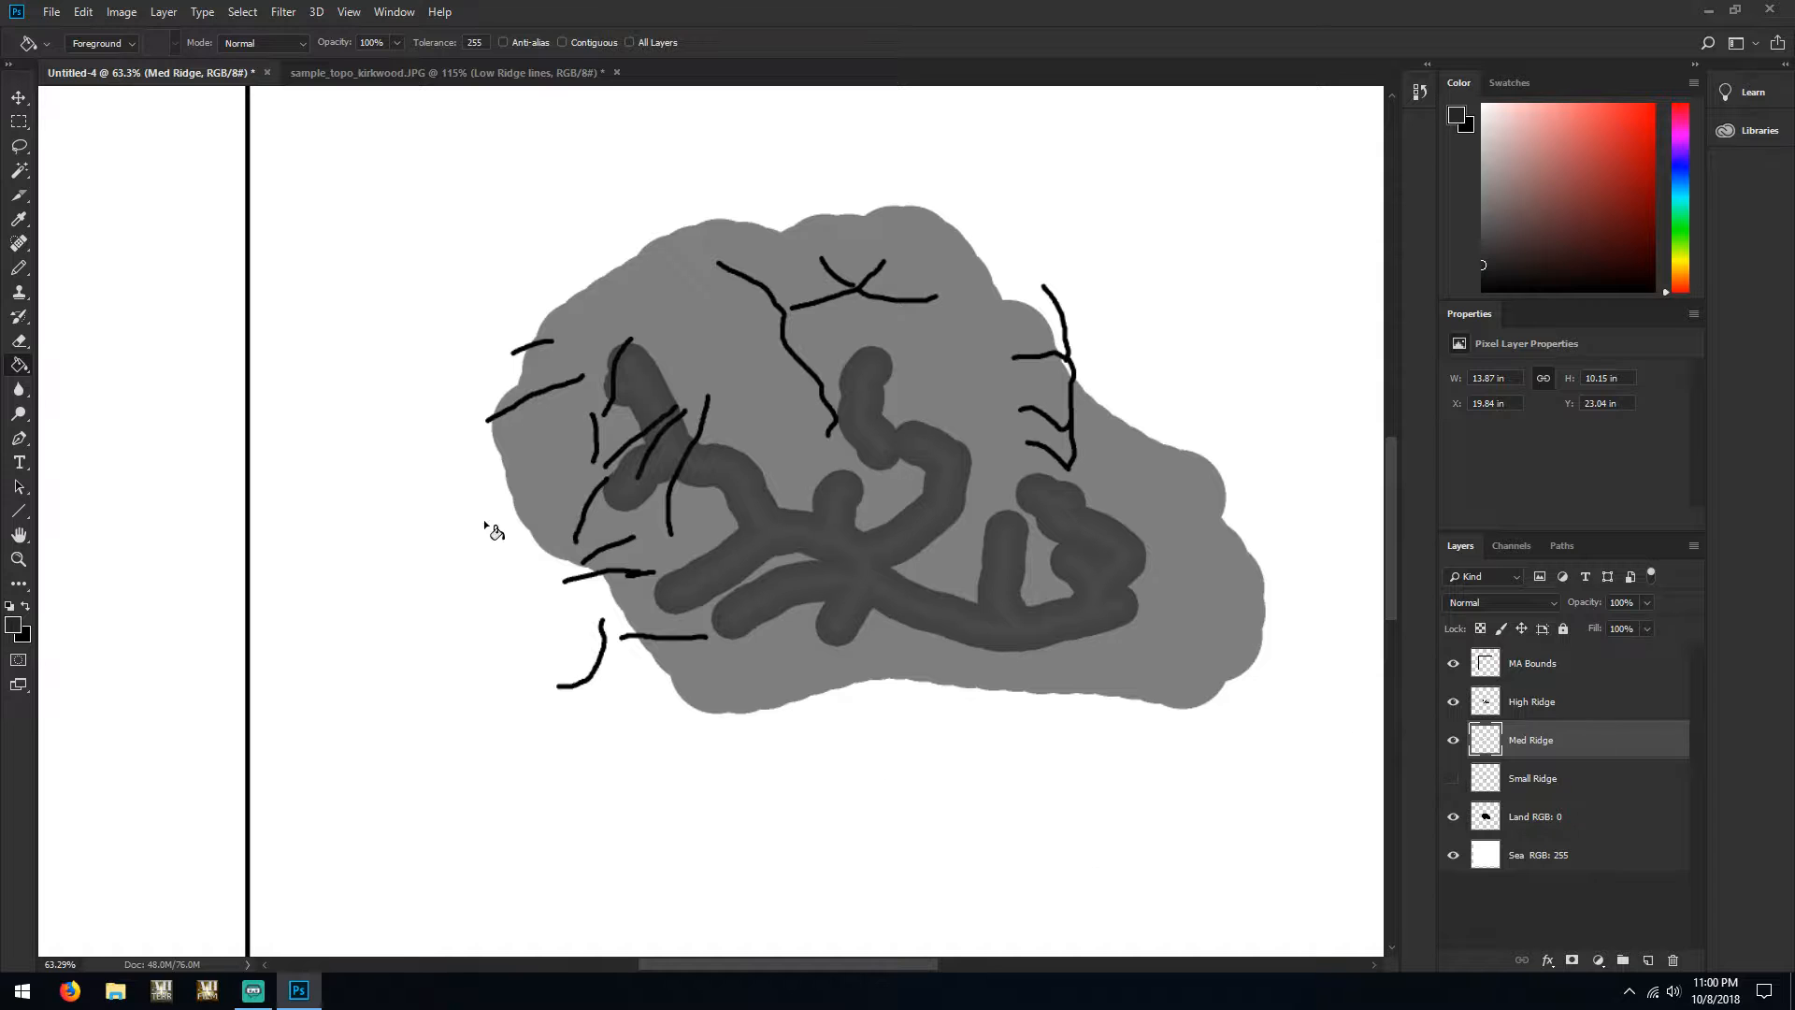
pyautogui.click(18, 170)
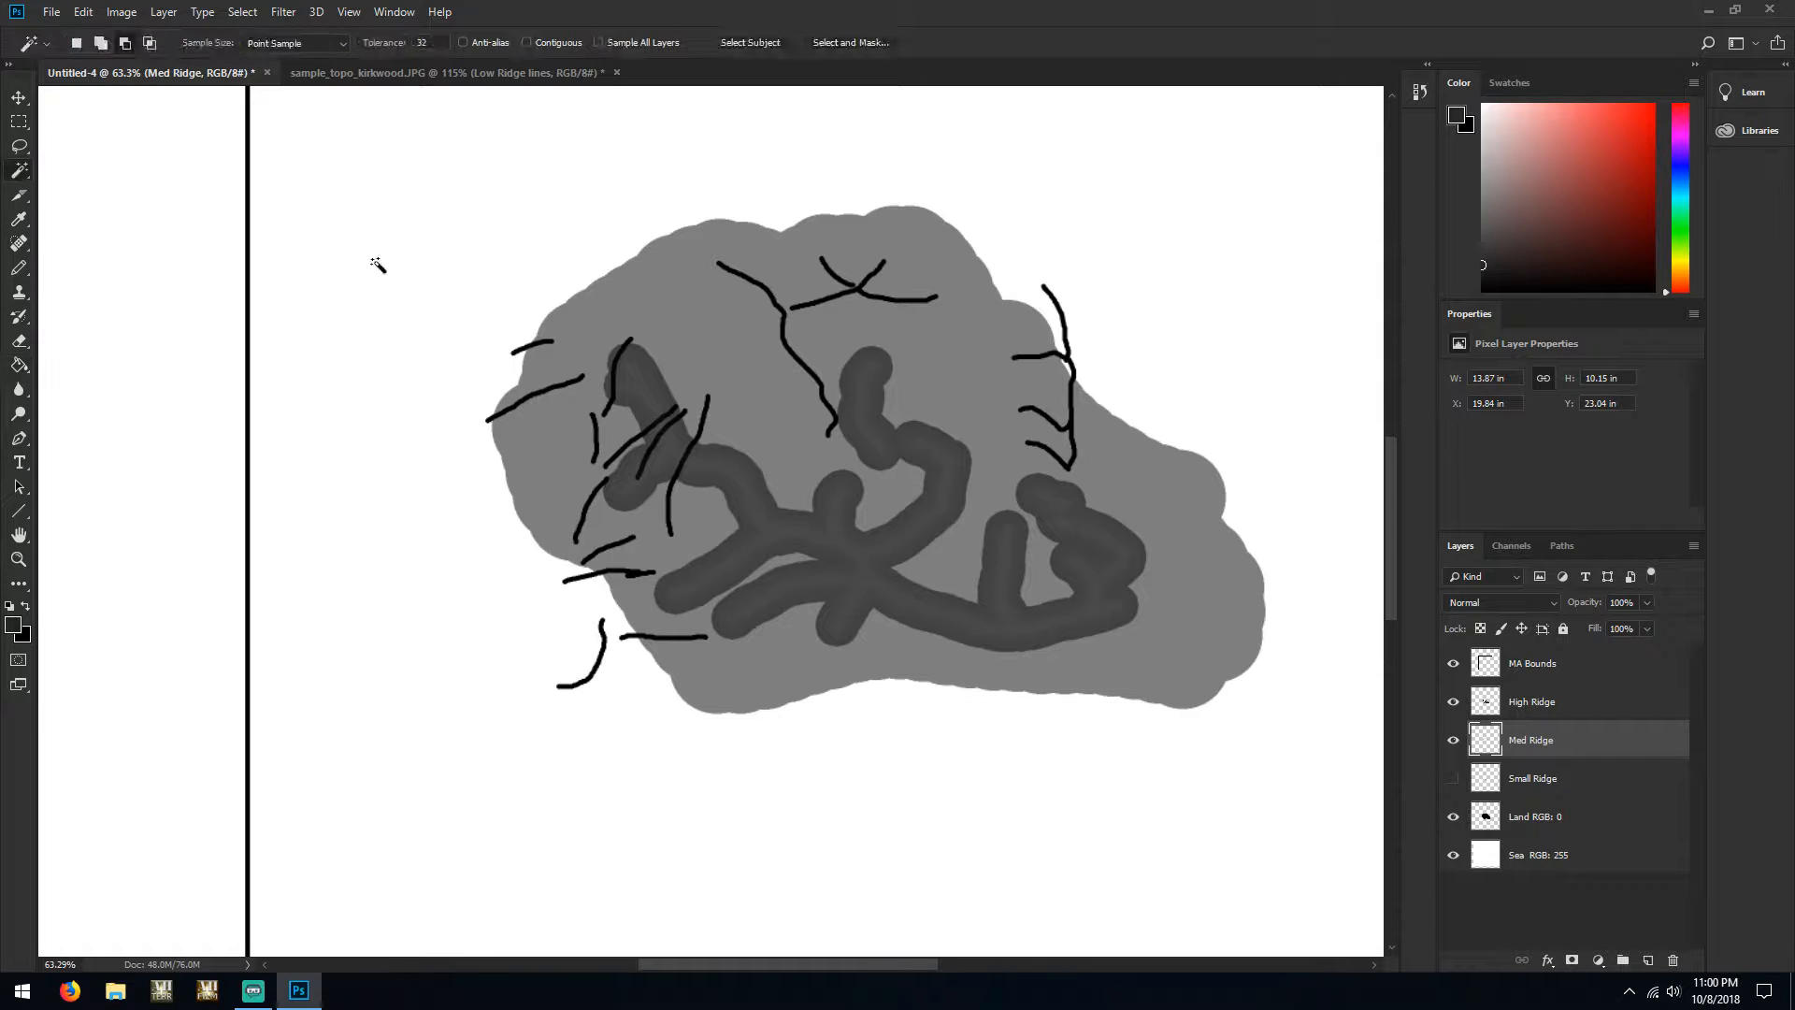
pyautogui.click(376, 265)
pyautogui.click(242, 11)
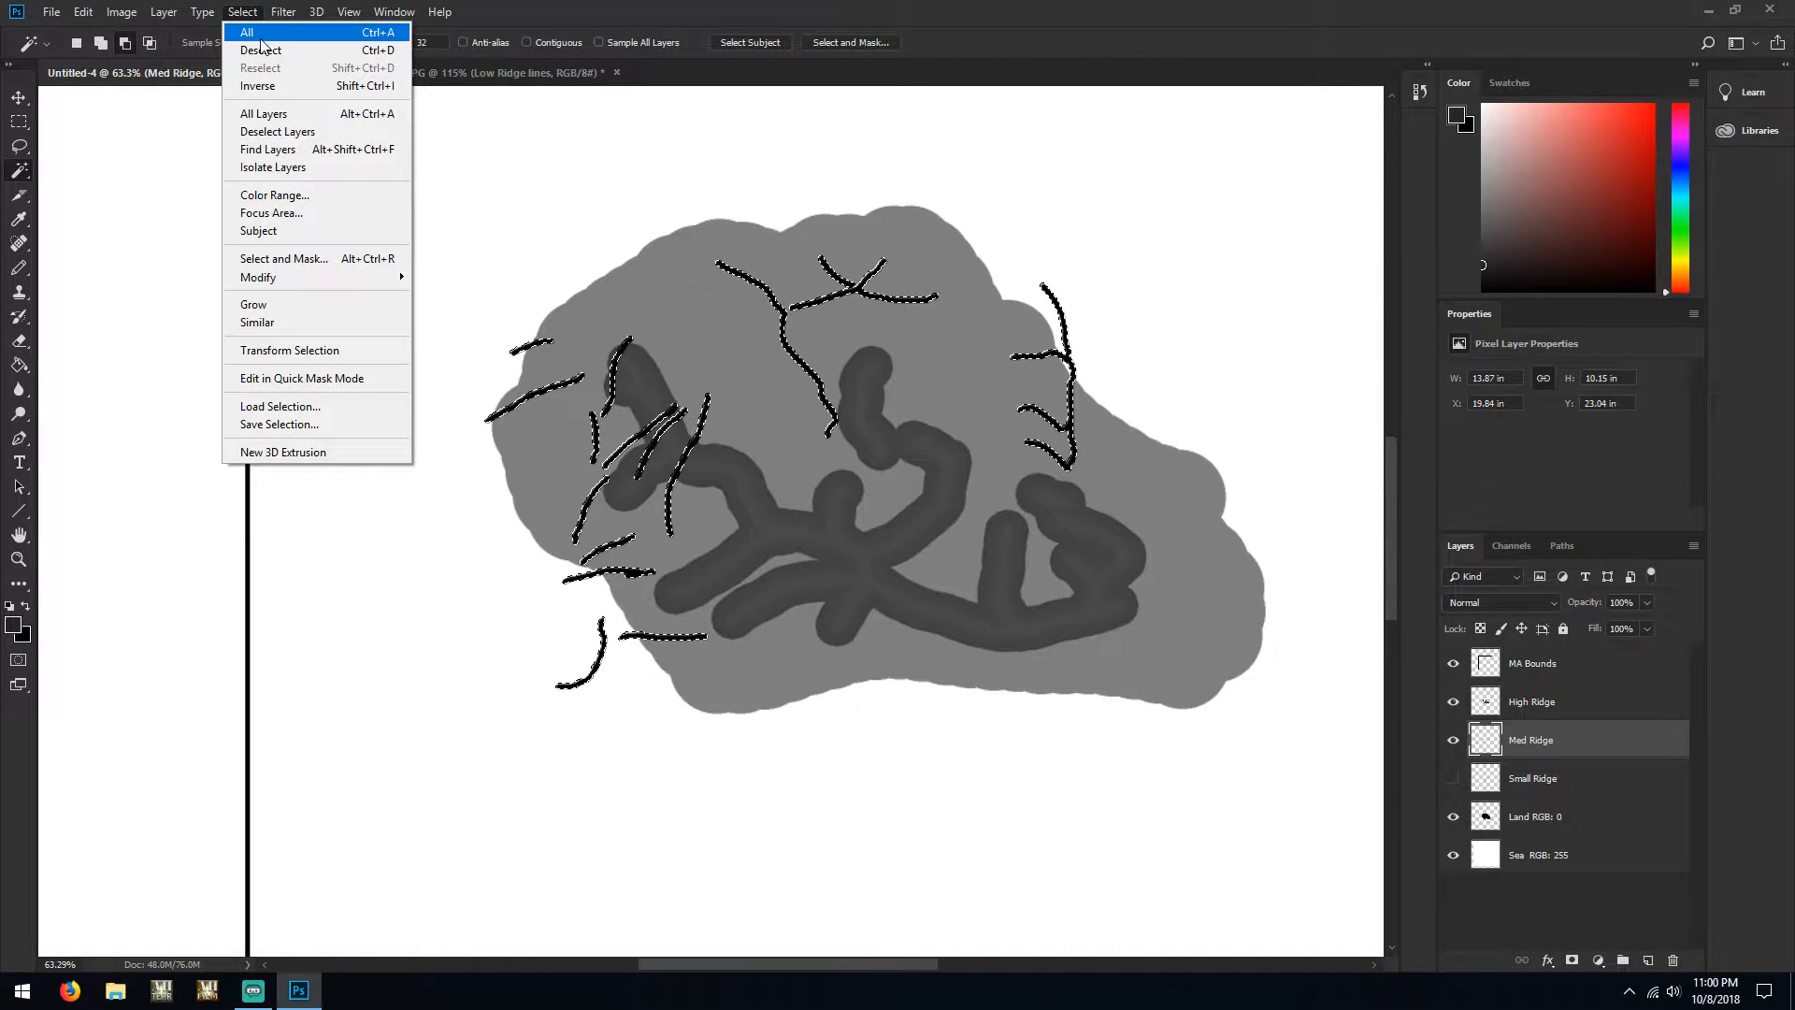
pyautogui.click(278, 86)
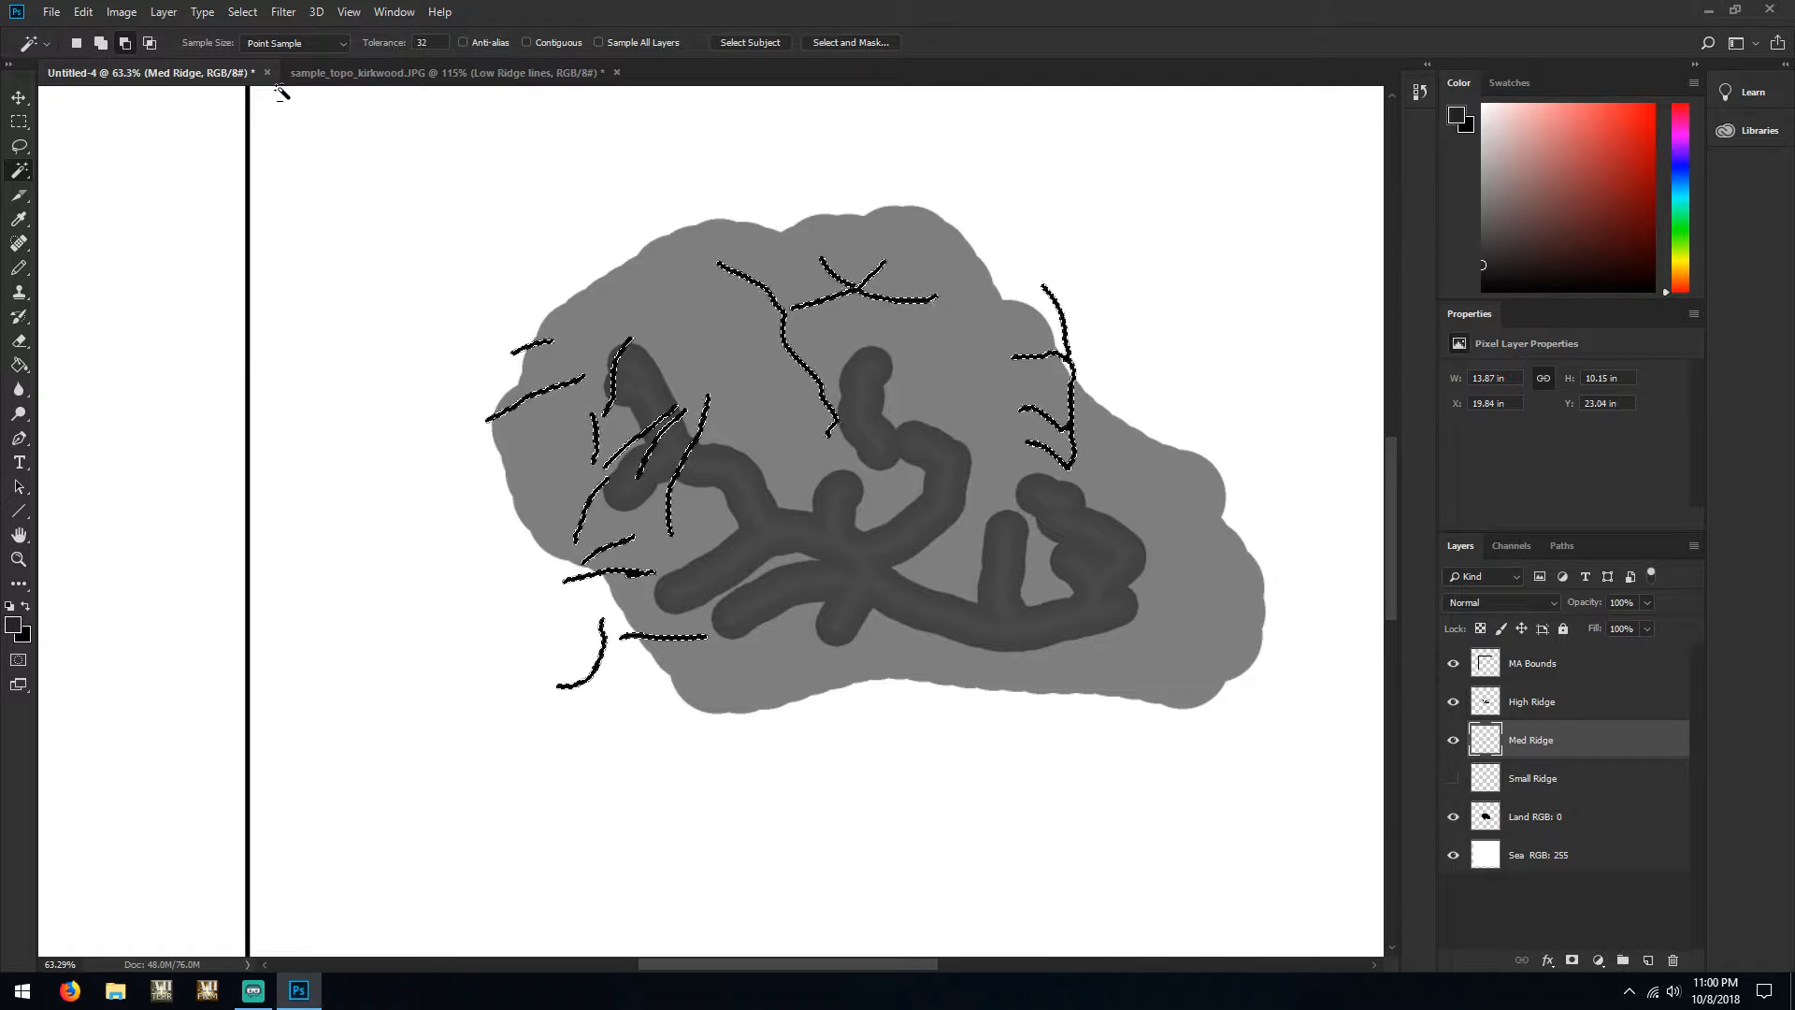
pyautogui.press('Delete')
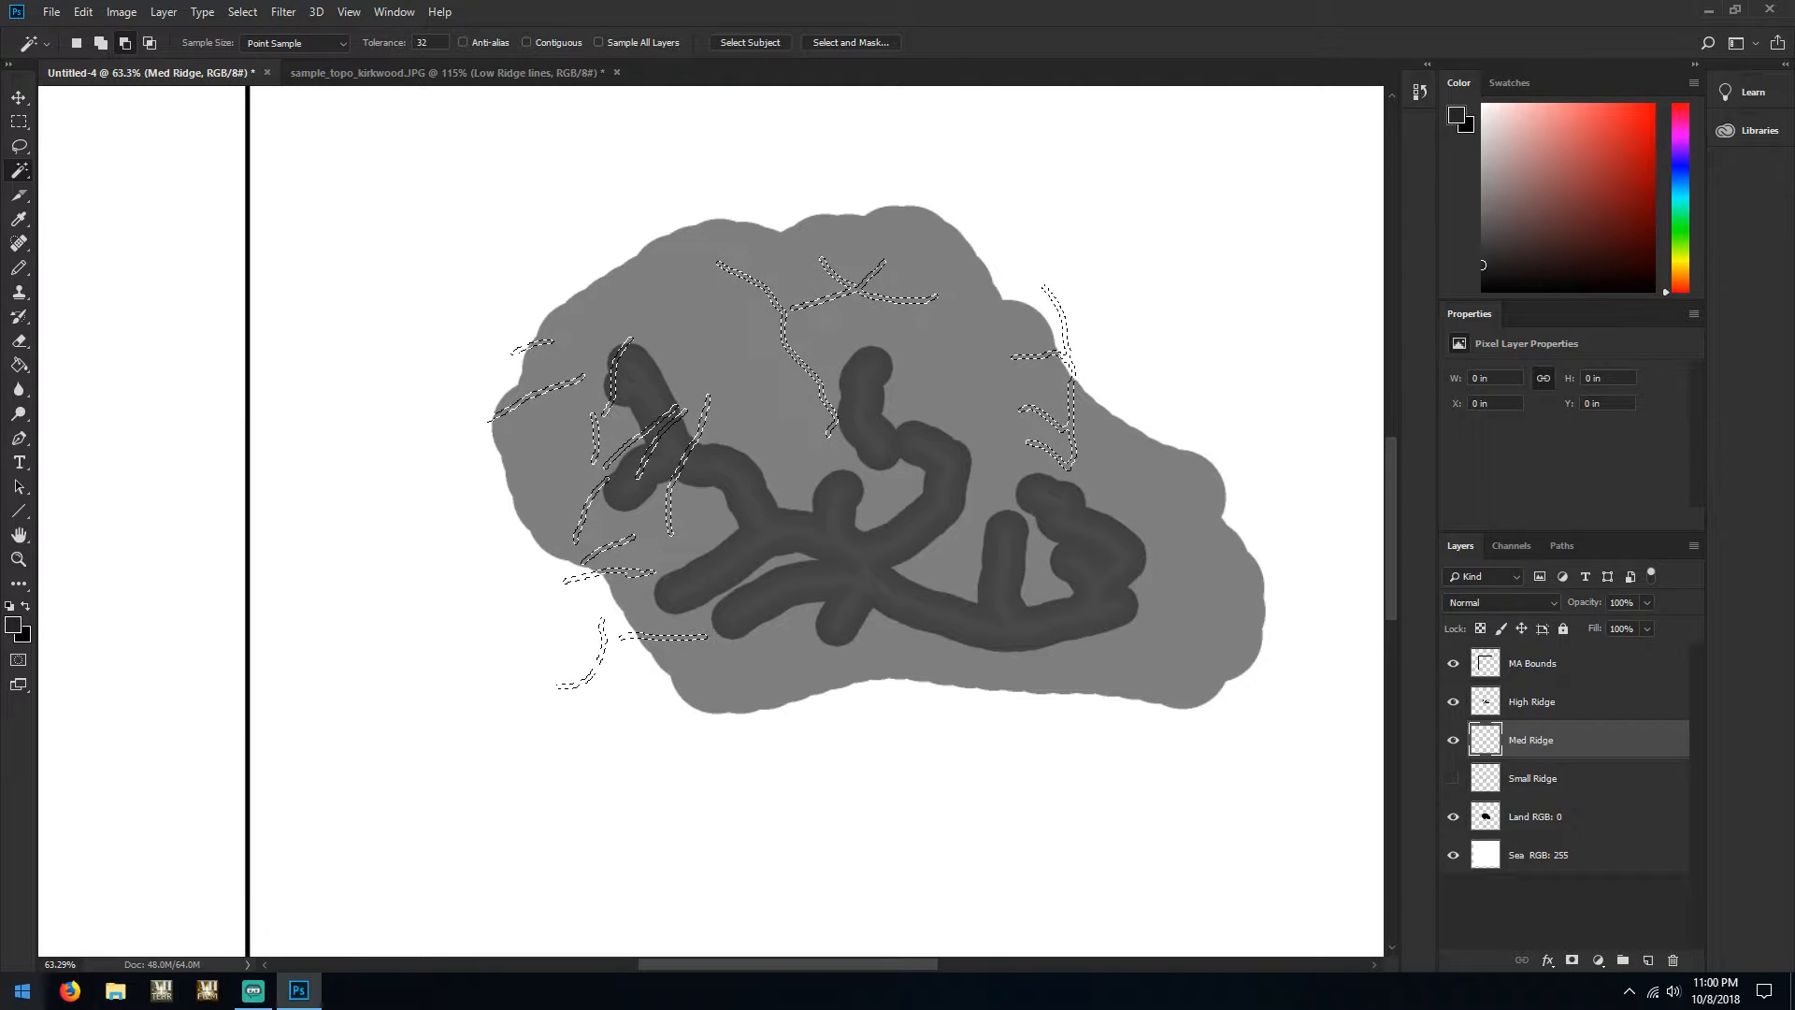
# Open the Windows Calculator and return to the Photoshop document
pyautogui.click(23, 990)
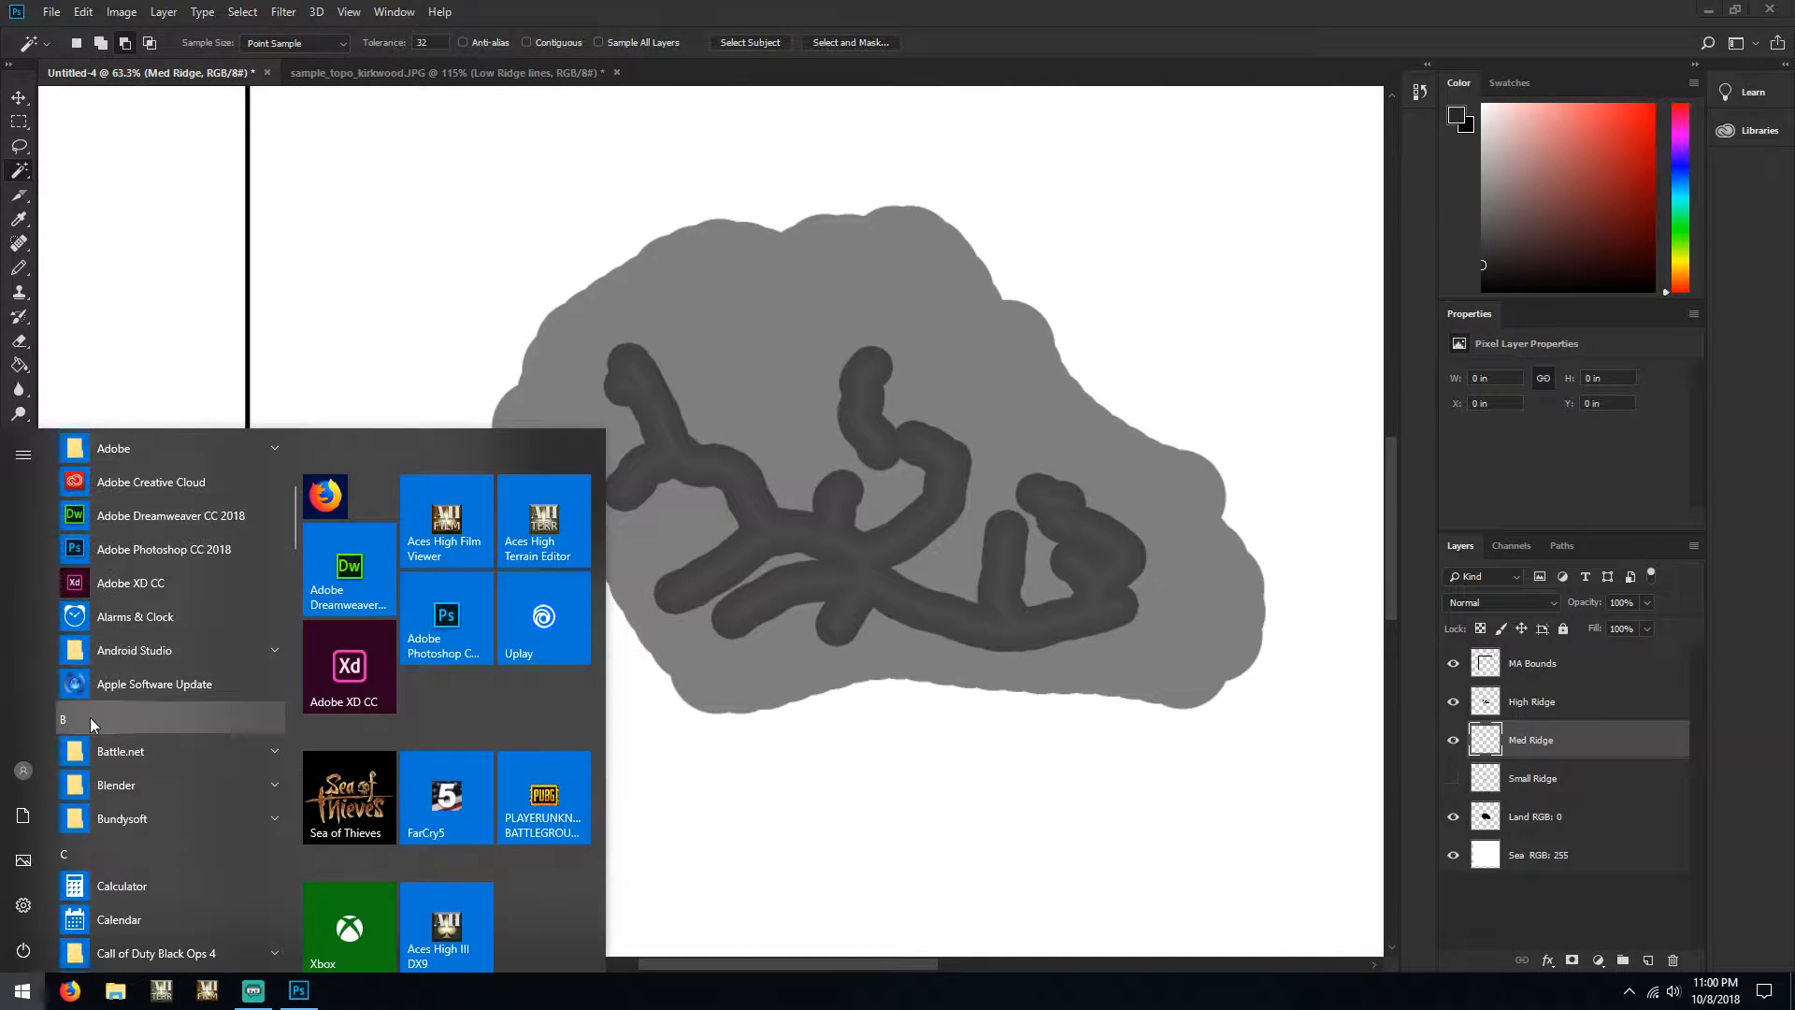
pyautogui.click(138, 893)
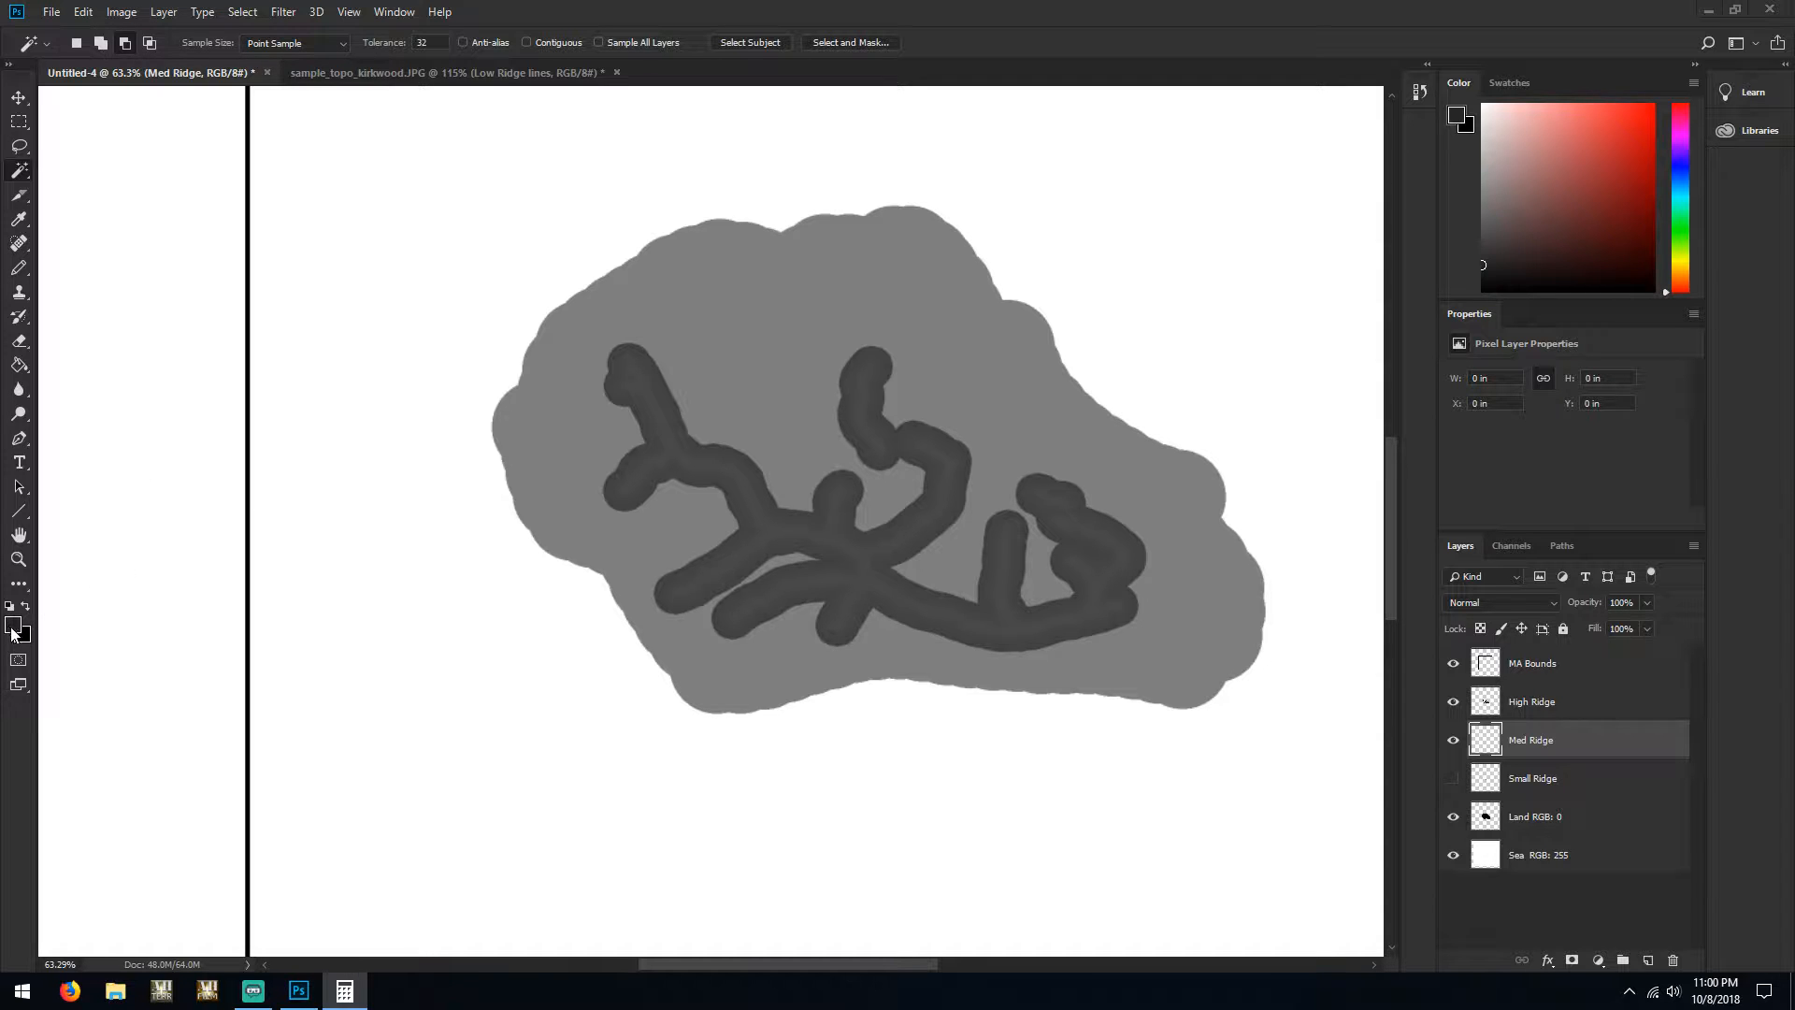
pyautogui.click(58, 621)
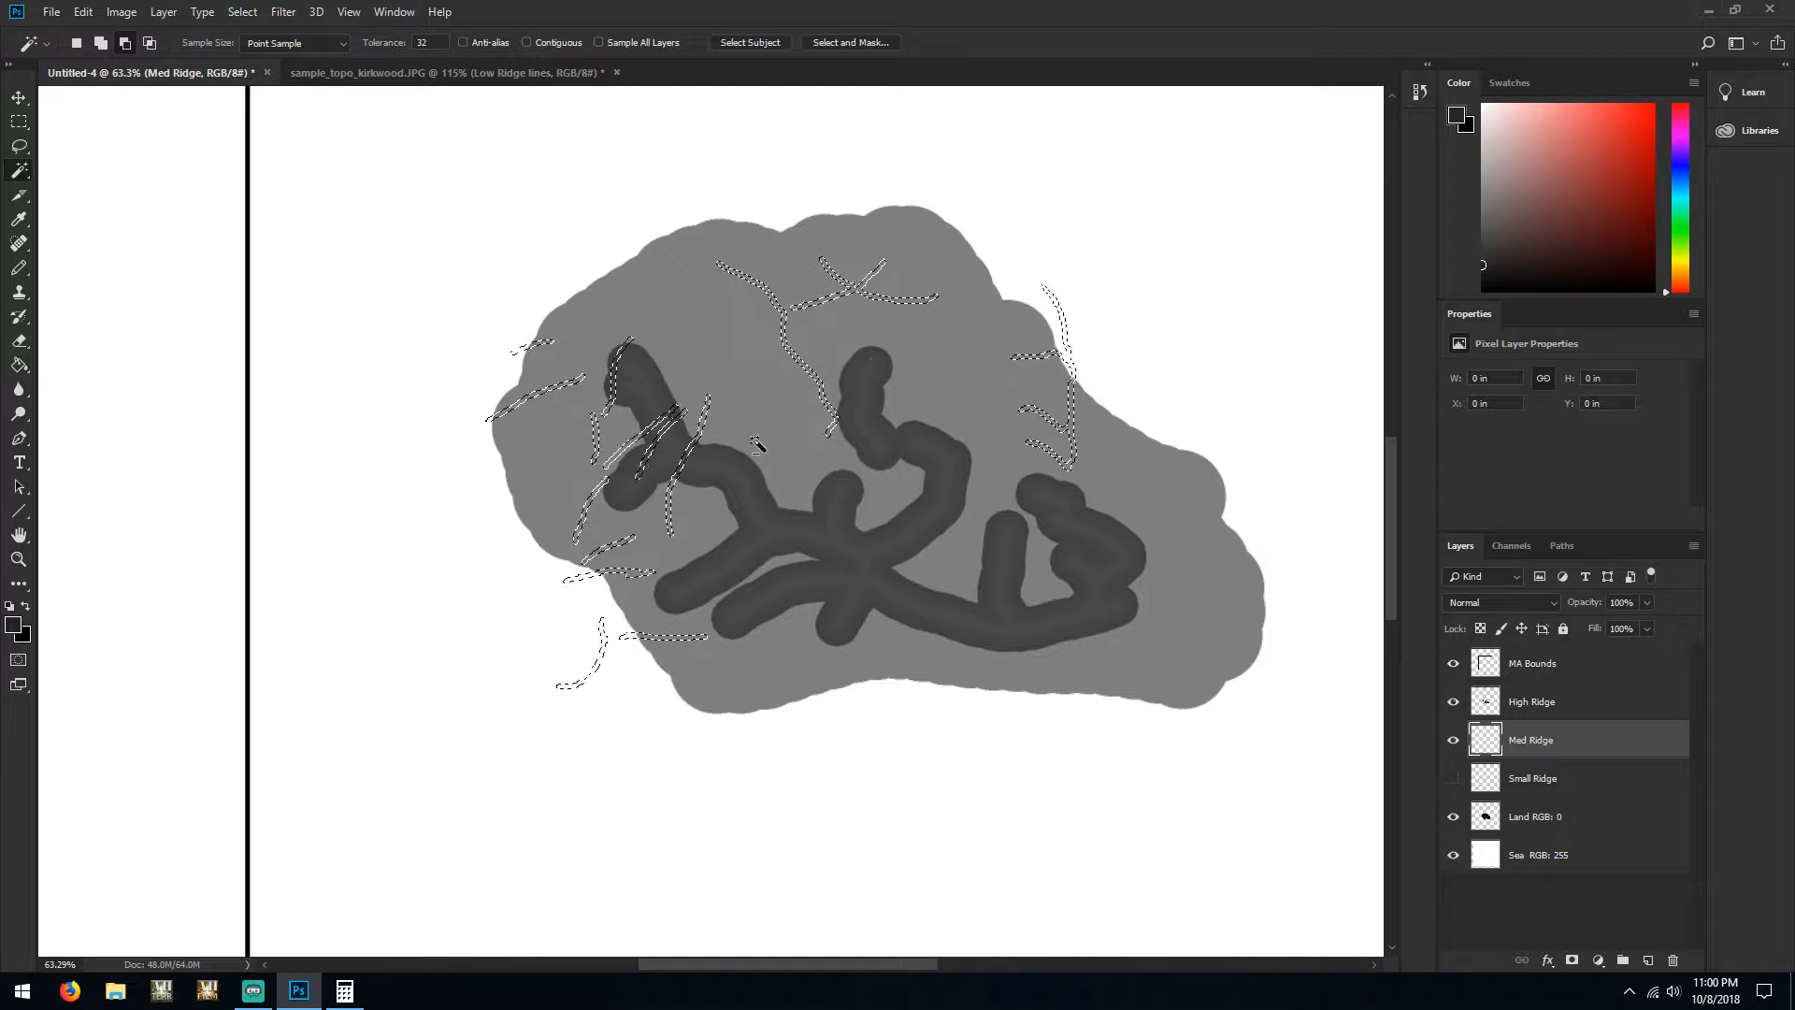
# Set the foreground color to RGB 17, 17, 17
pyautogui.click(21, 619)
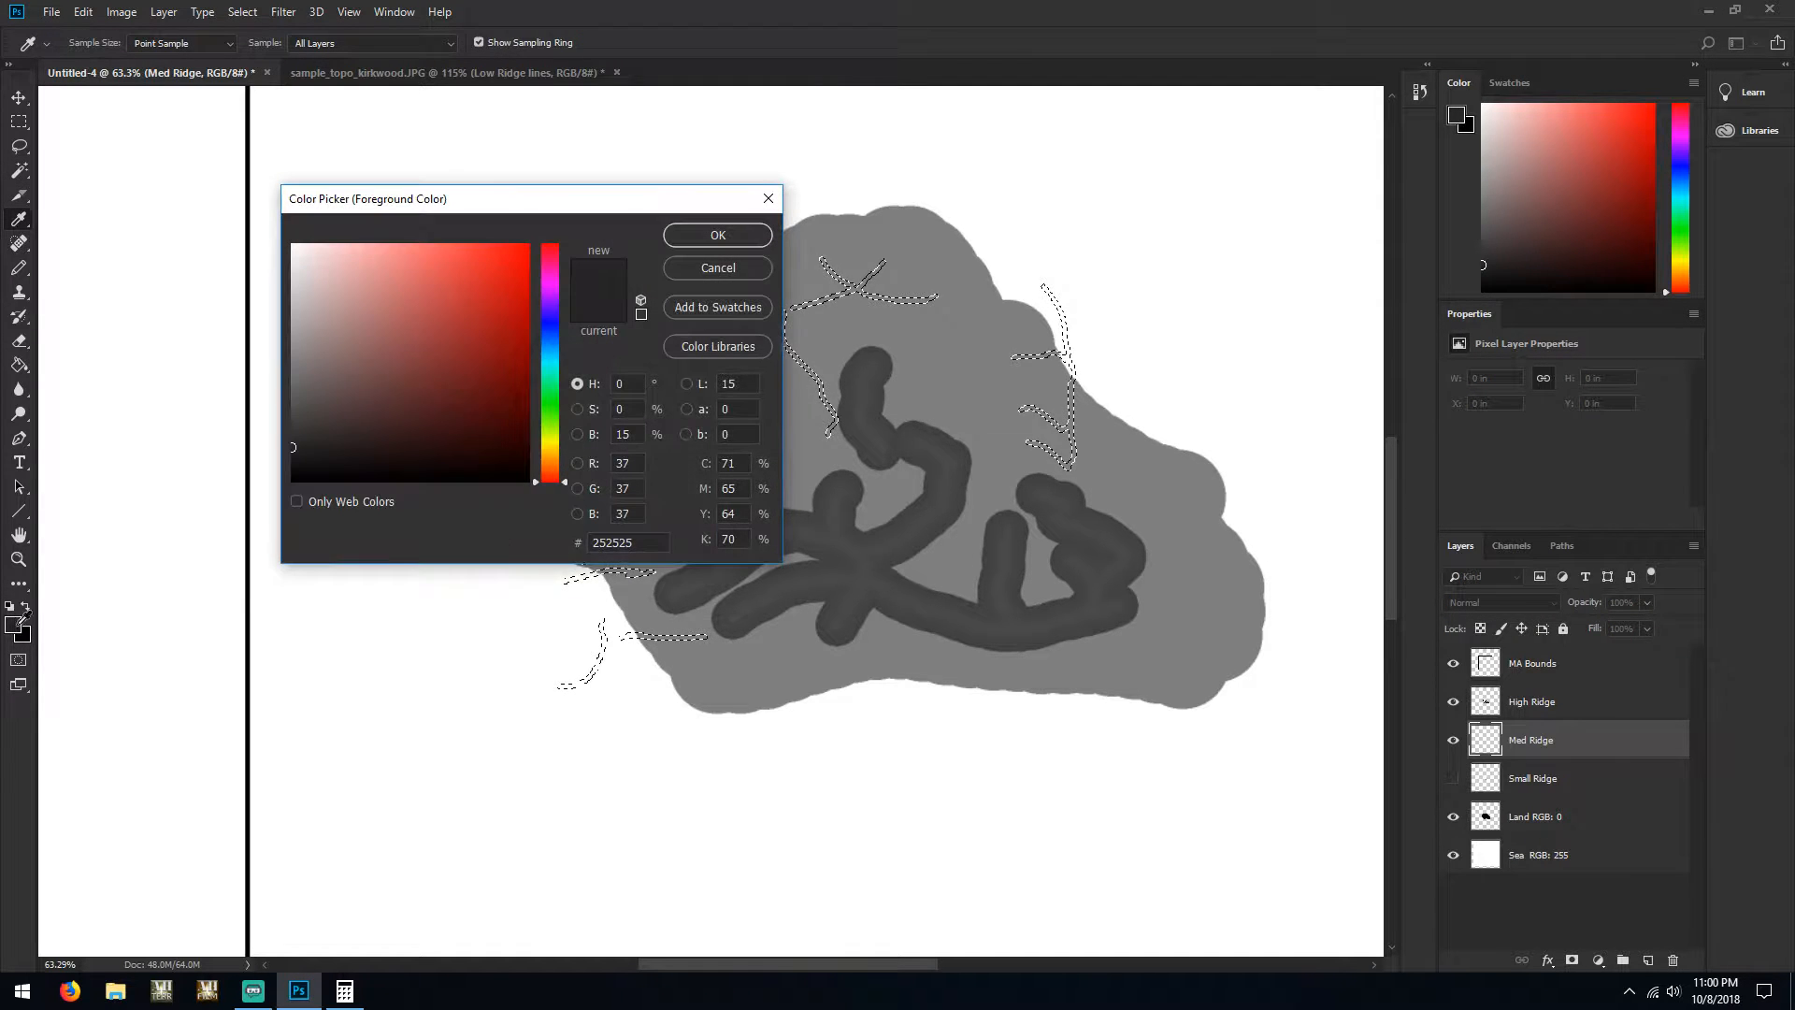
pyautogui.doubleClick(625, 462)
pyautogui.write('17')
pyautogui.press('Tab')
pyautogui.write('17')
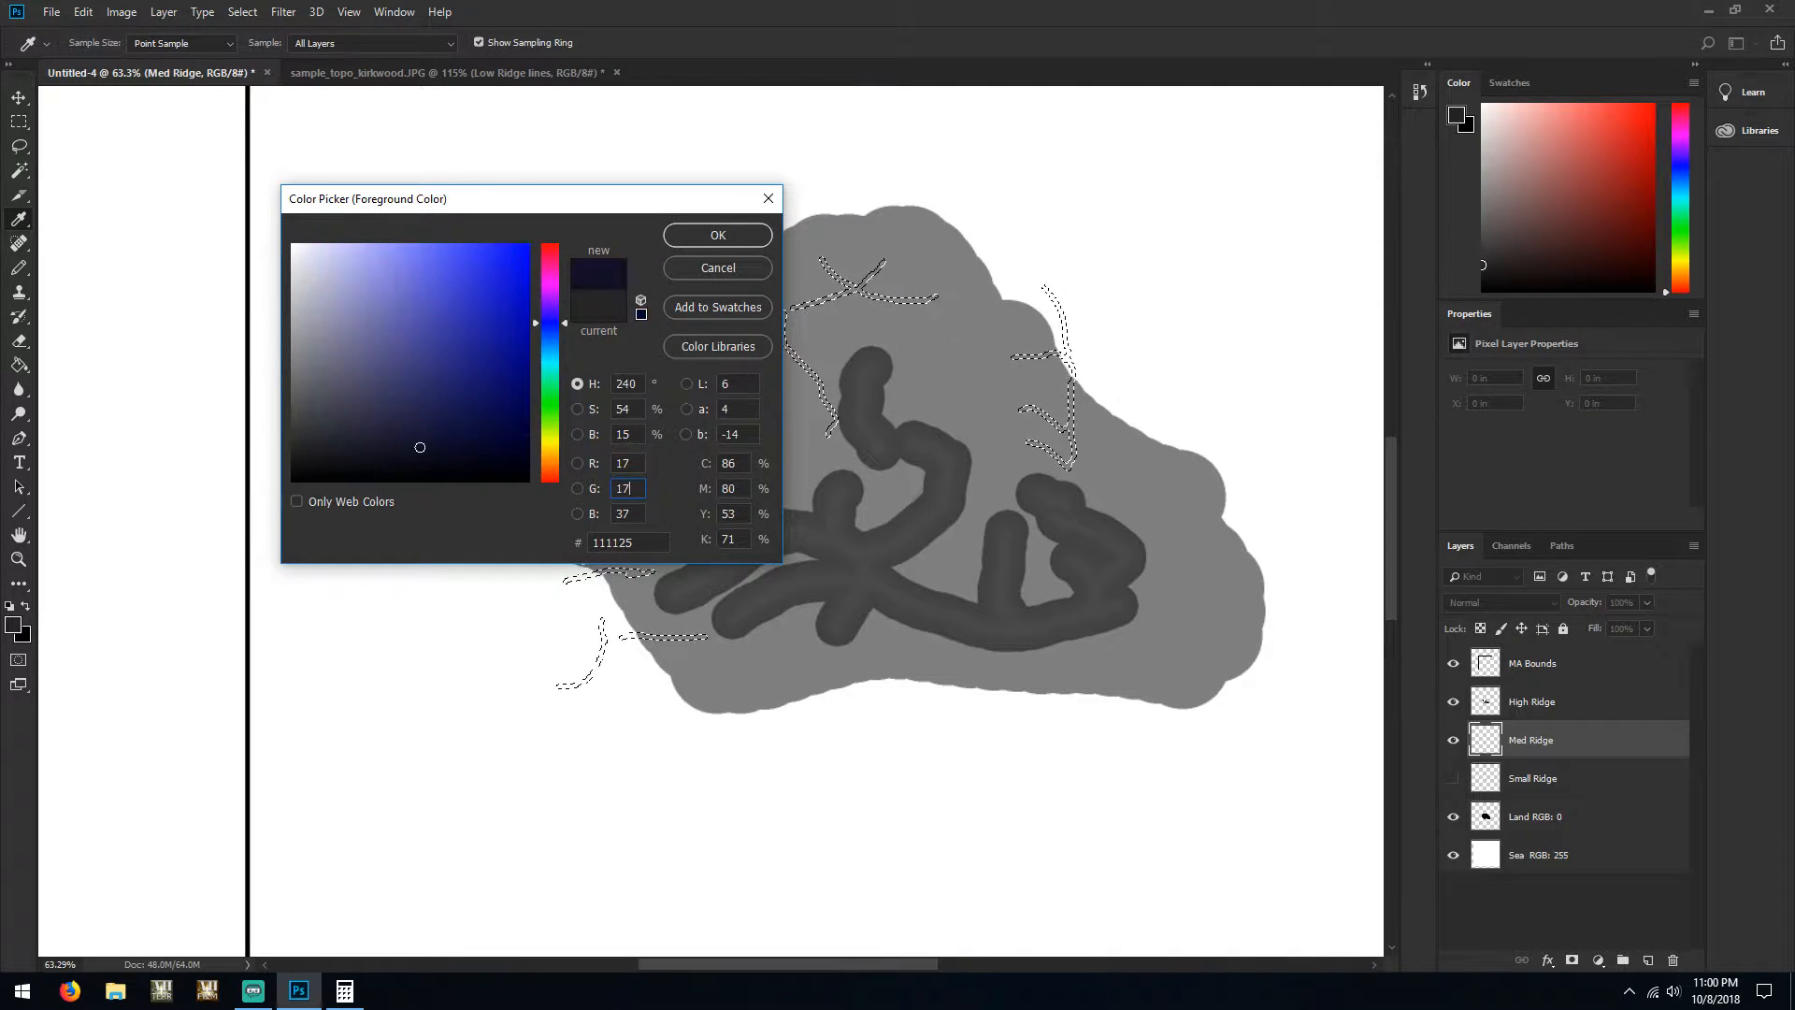
pyautogui.press('Tab')
pyautogui.write('17')
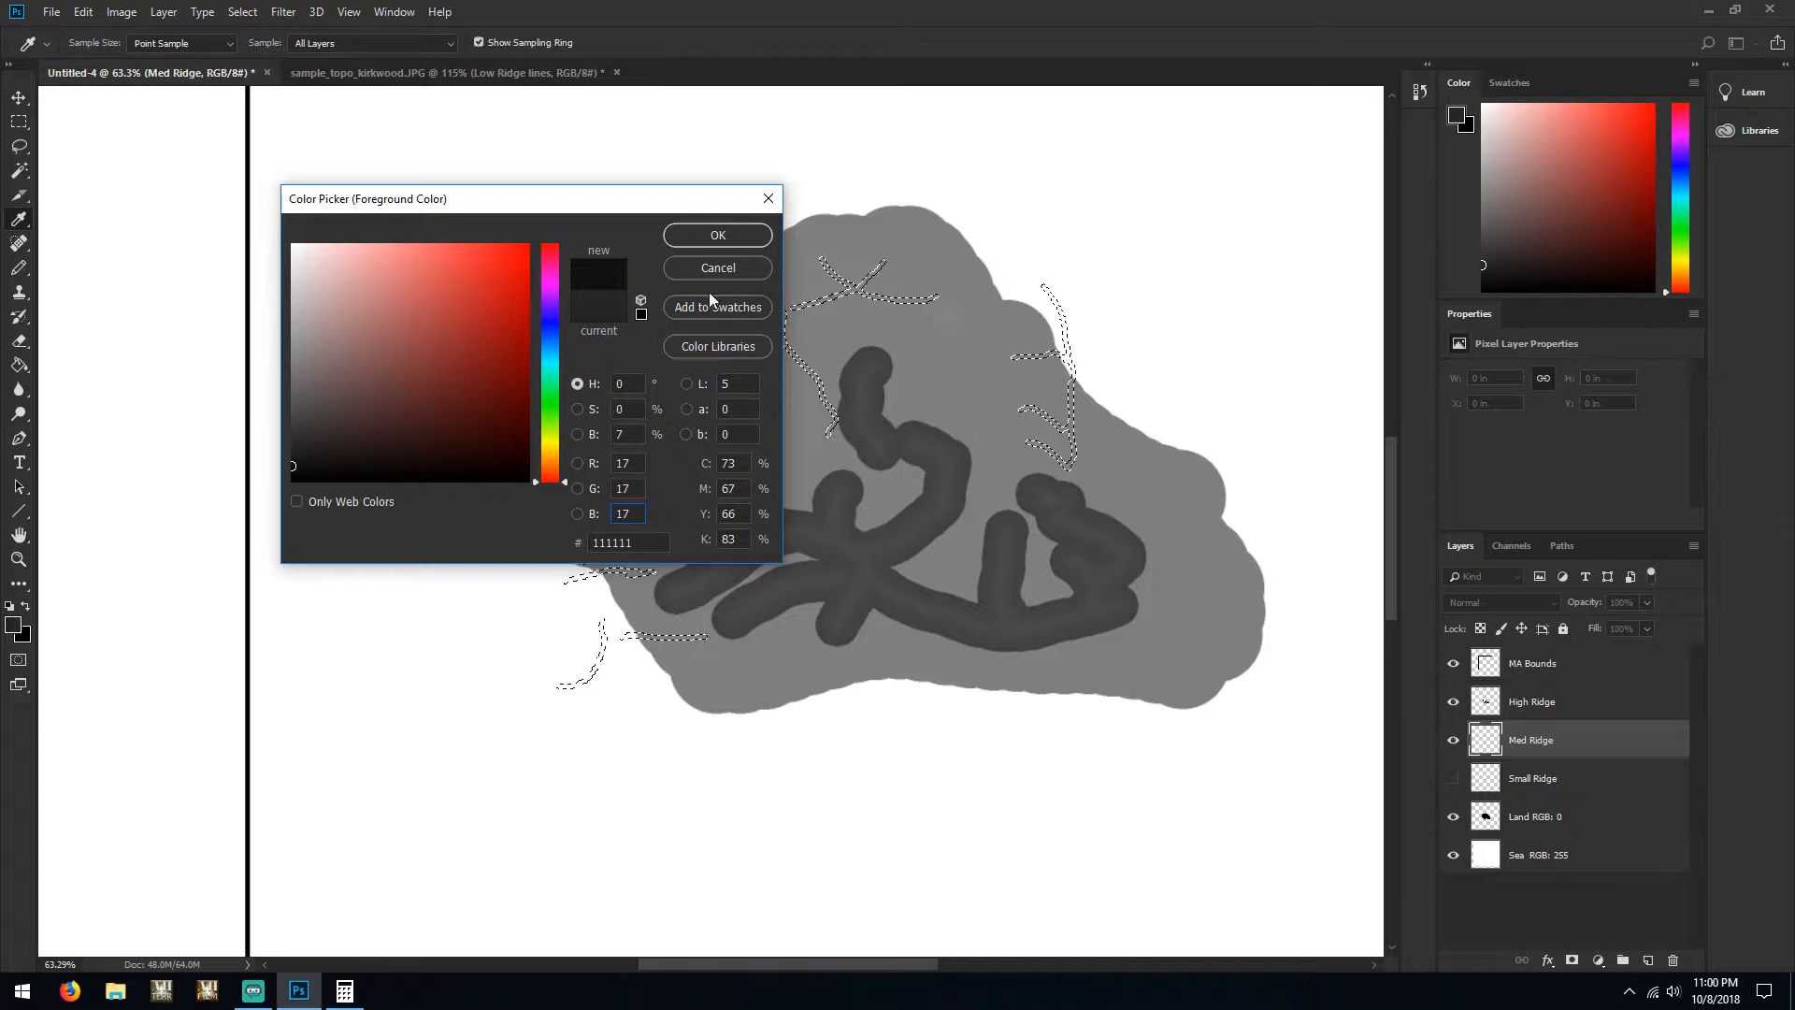
pyautogui.click(716, 234)
# Fill the selected ridge lines on the Med Ridge layer with the foreground color using the Paint Bucket
pyautogui.press('w')
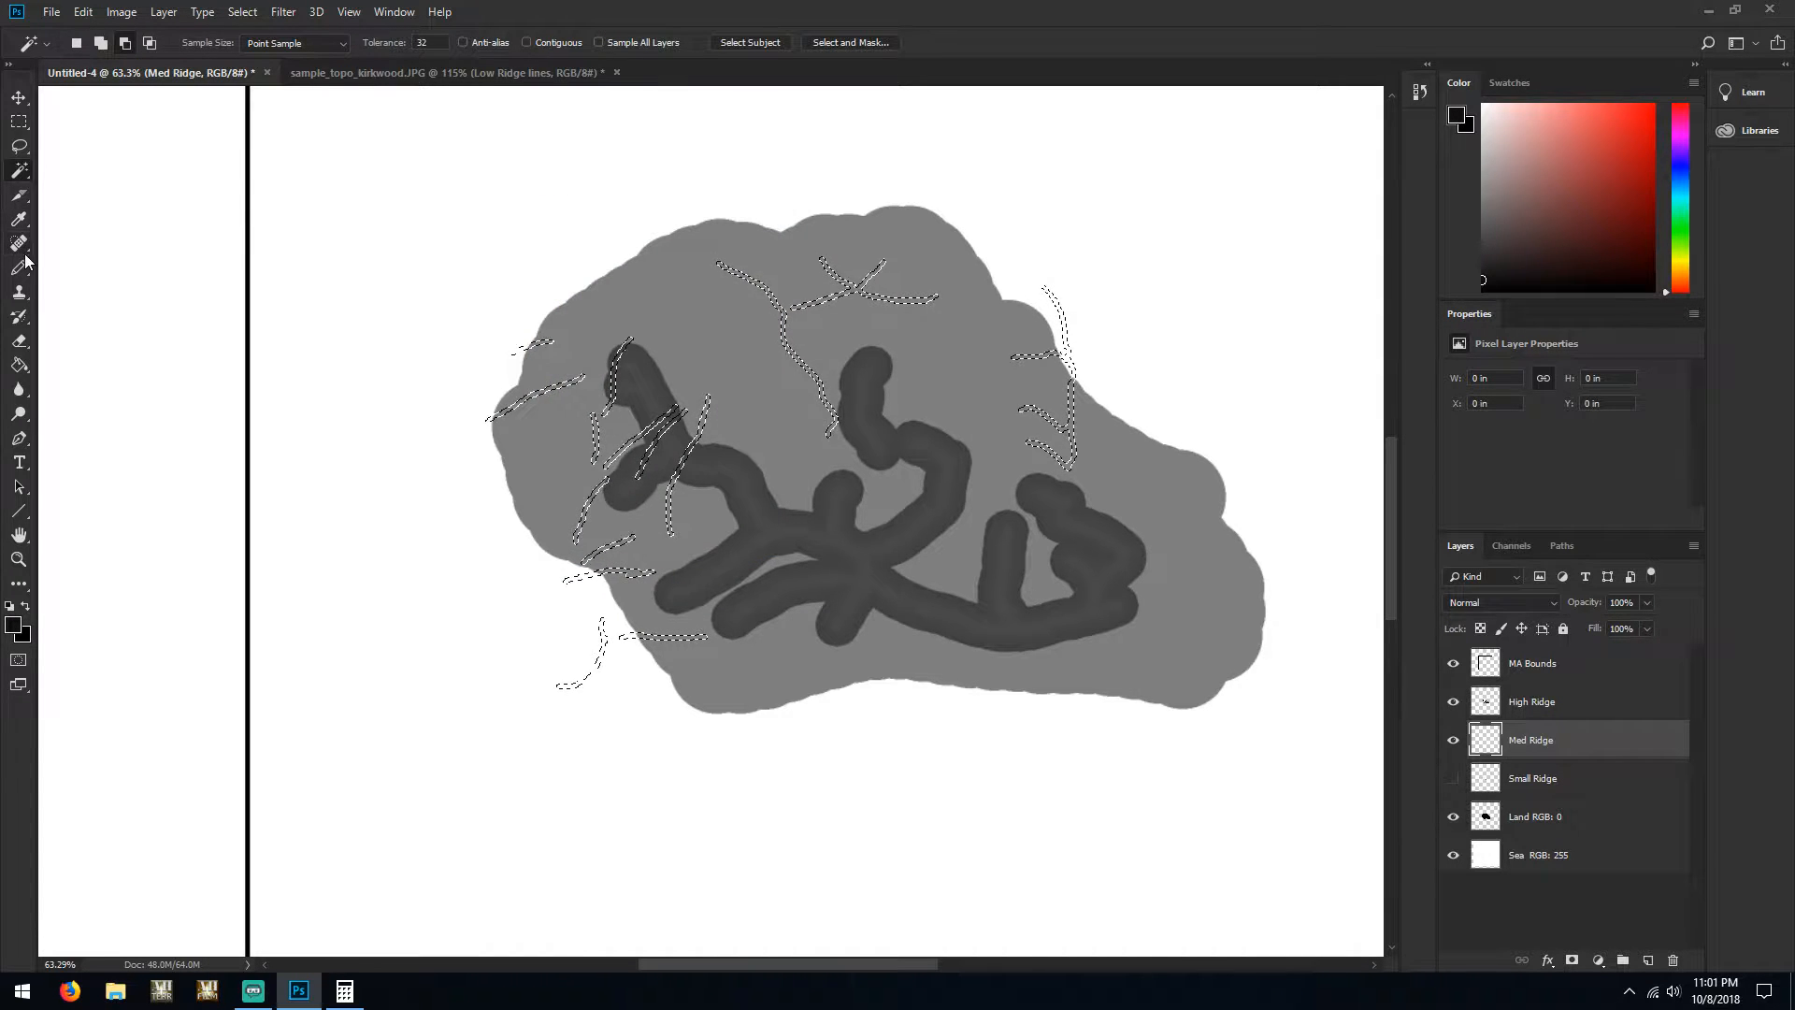
pyautogui.click(19, 364)
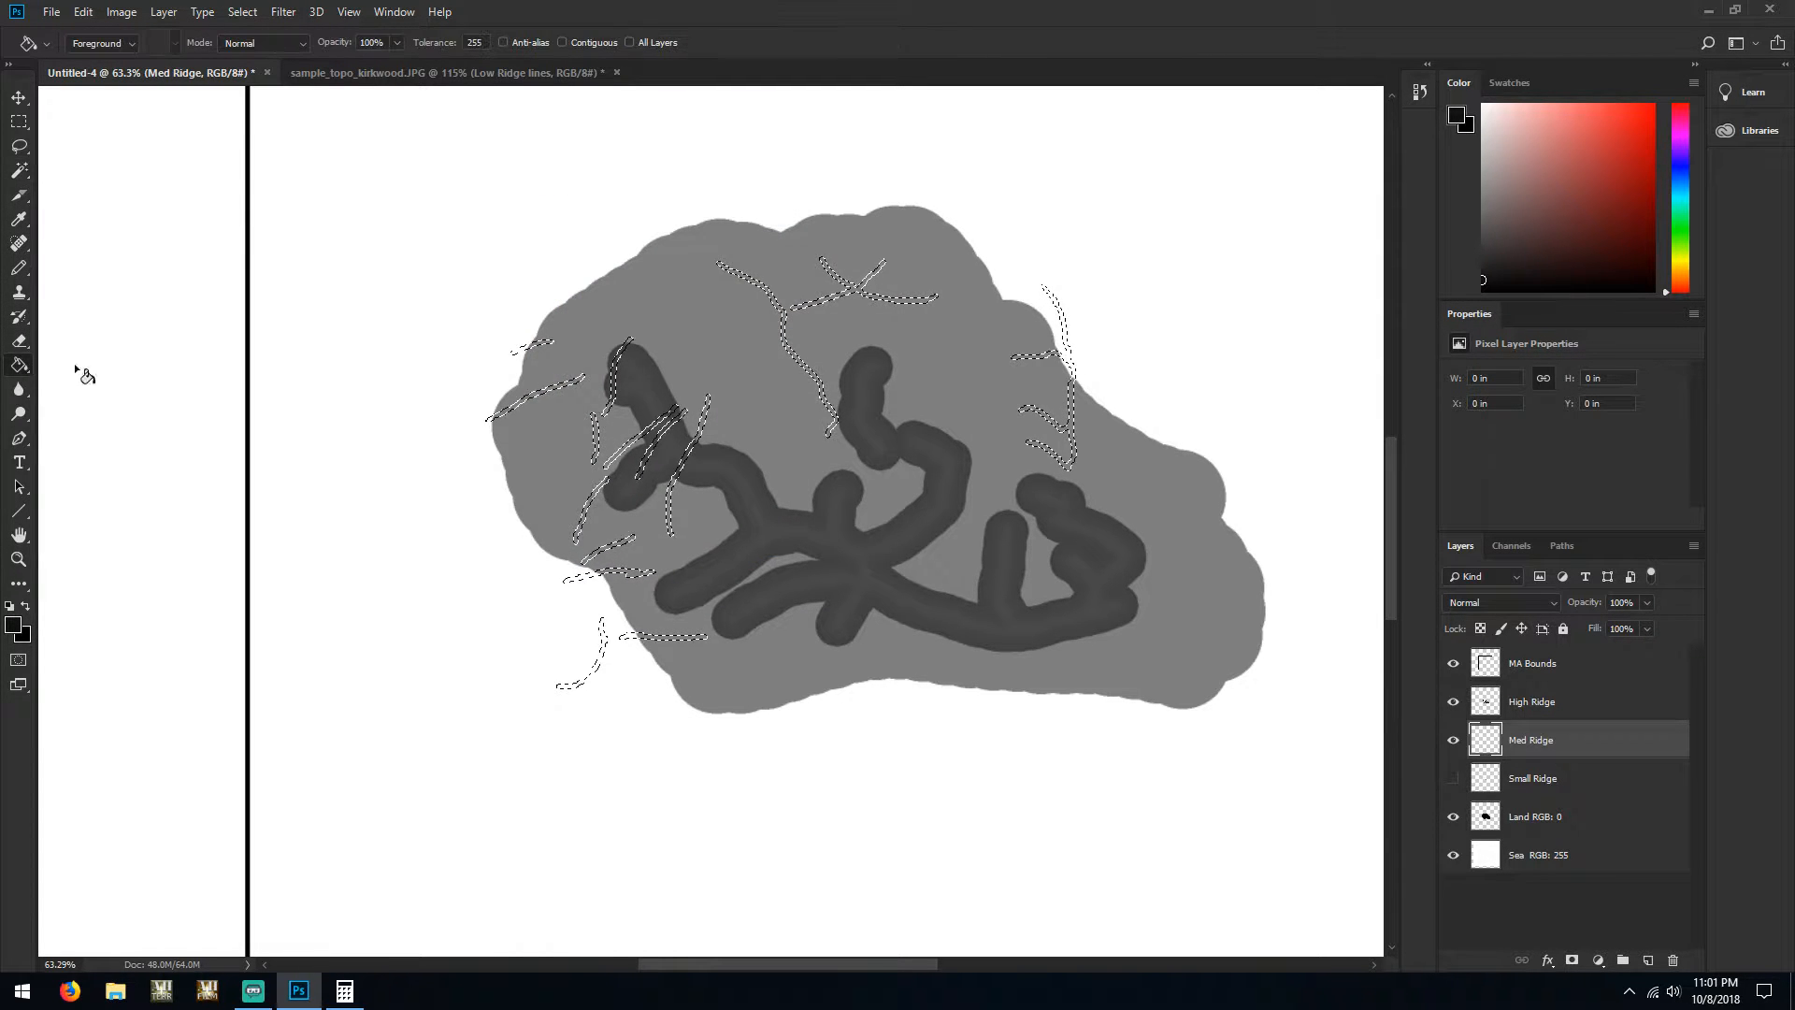
pyautogui.click(594, 440)
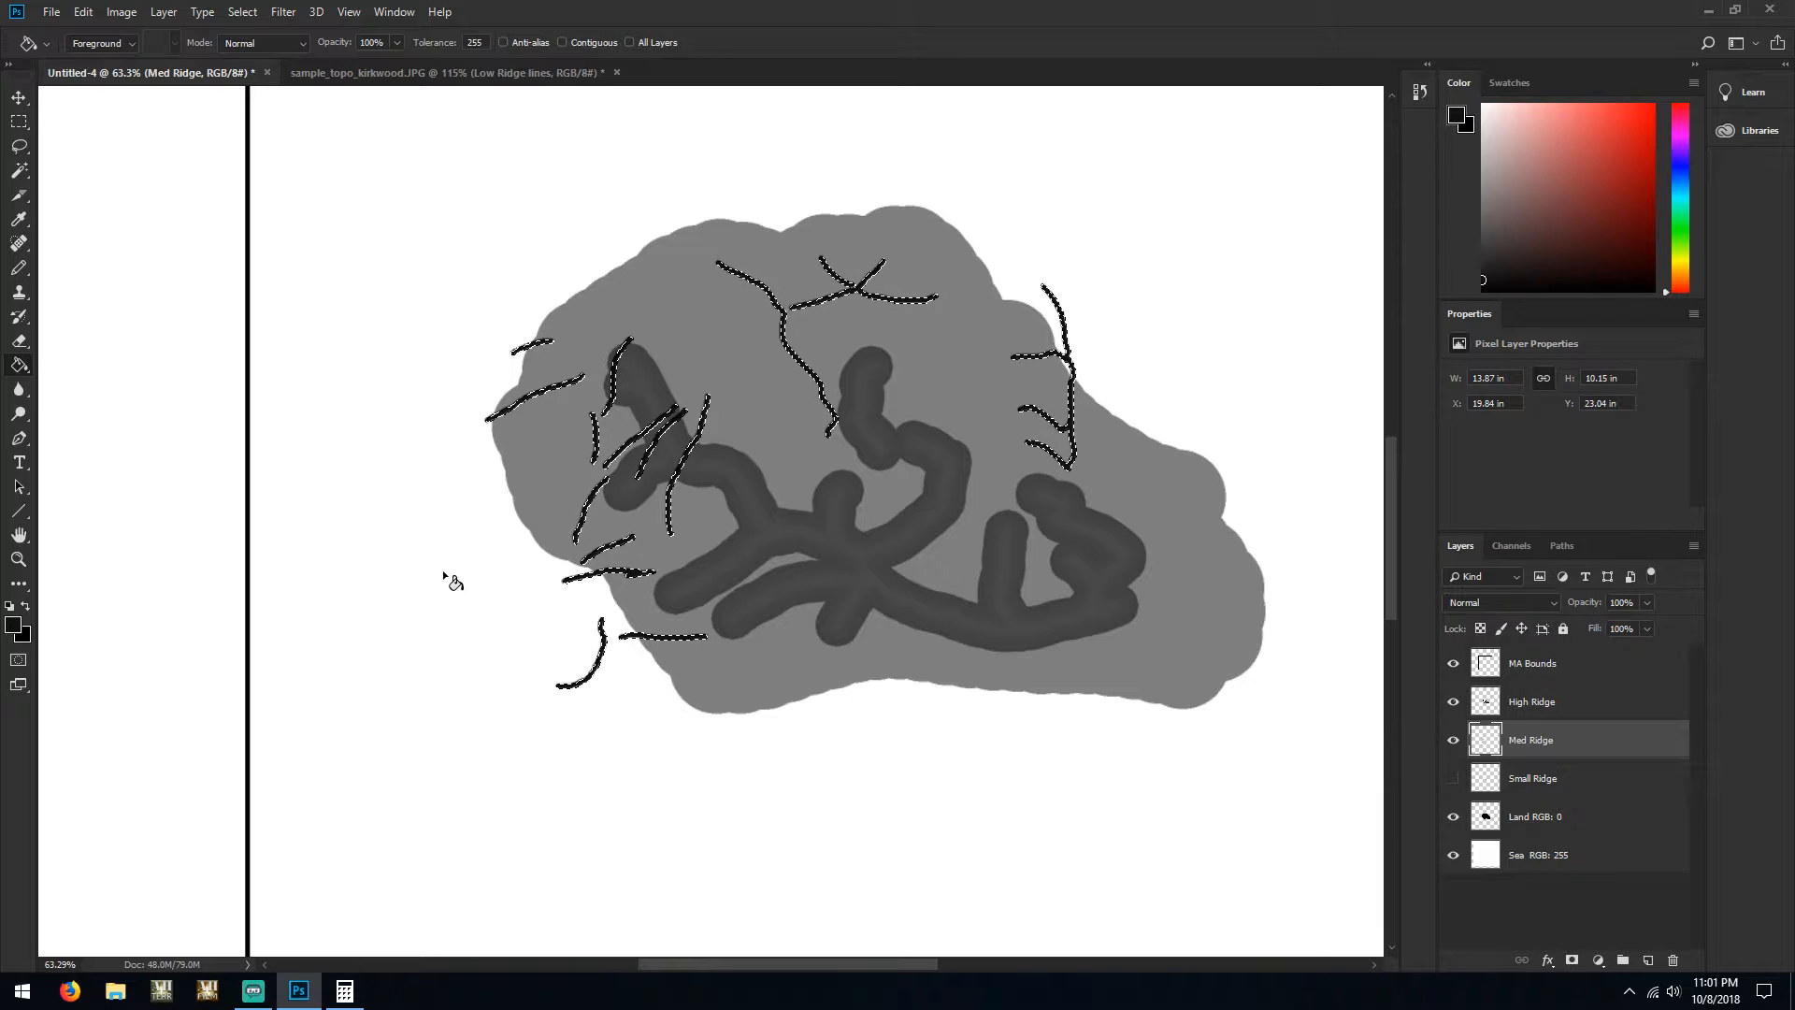
# Deselect, scale the Med Ridge lines to about 95% width and 92% height, and reposition them over the landmass
pyautogui.hotkey('ctrl', 'd')
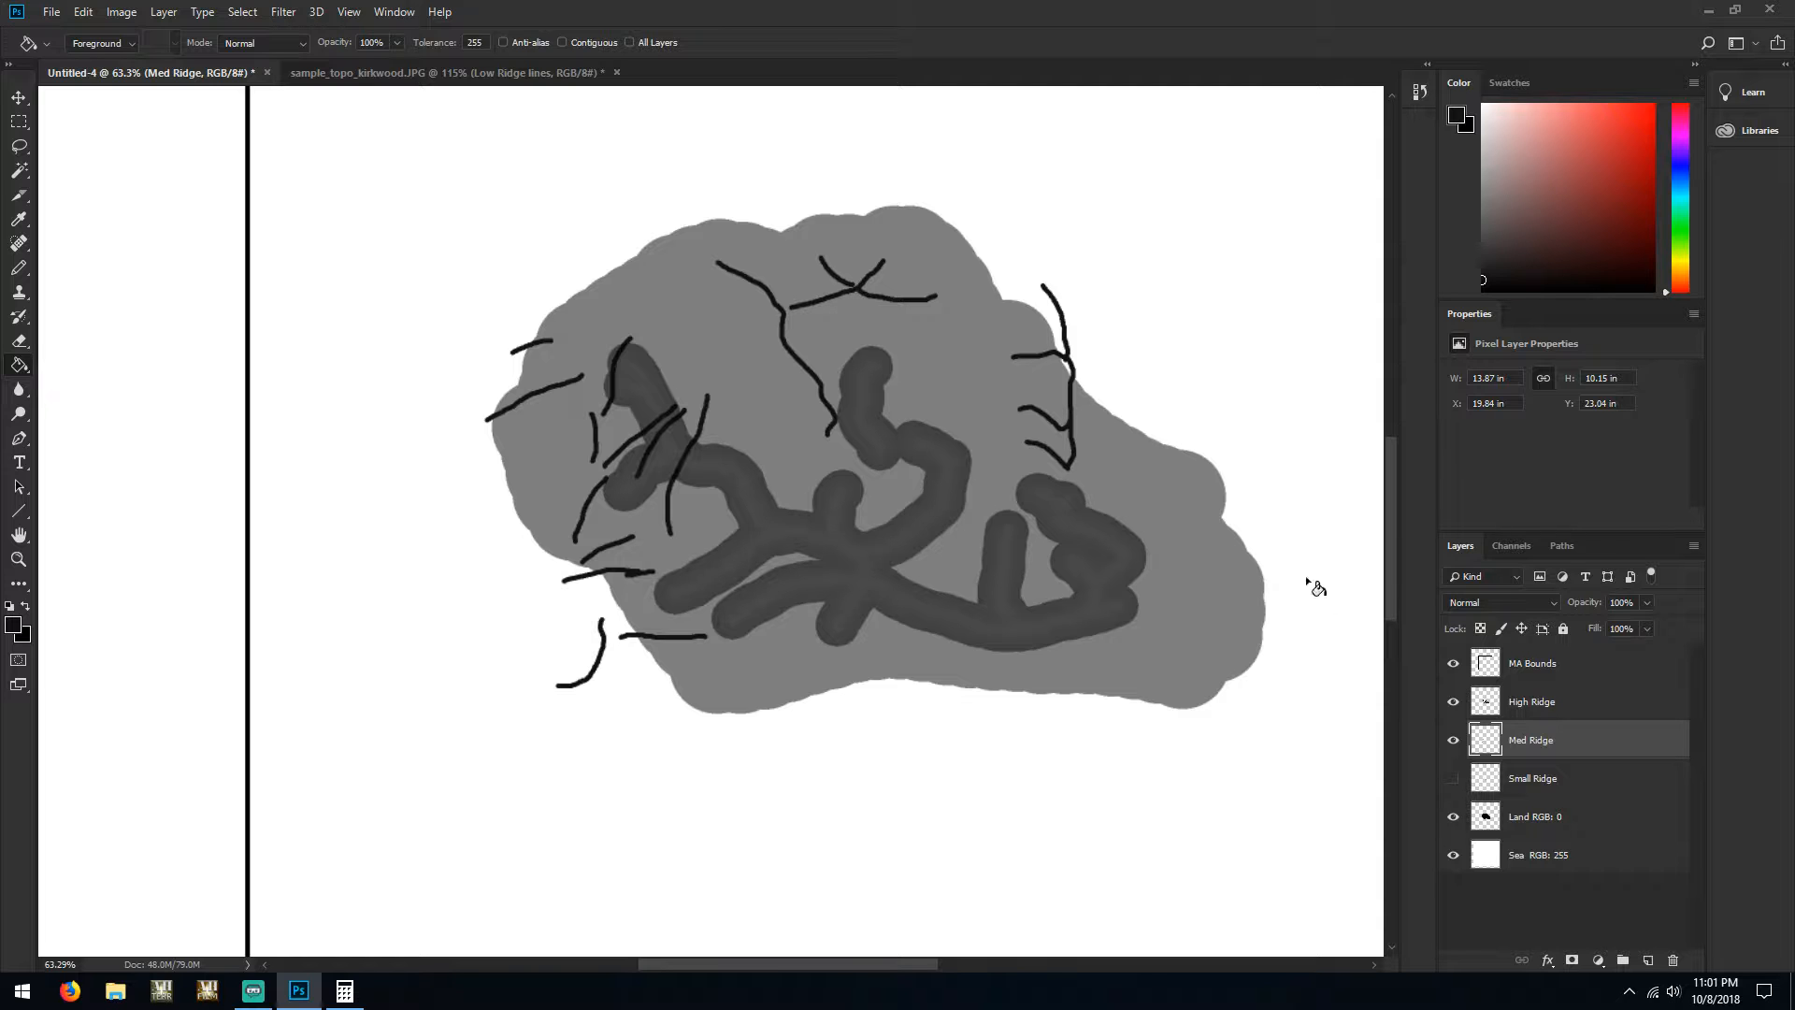
pyautogui.click(18, 121)
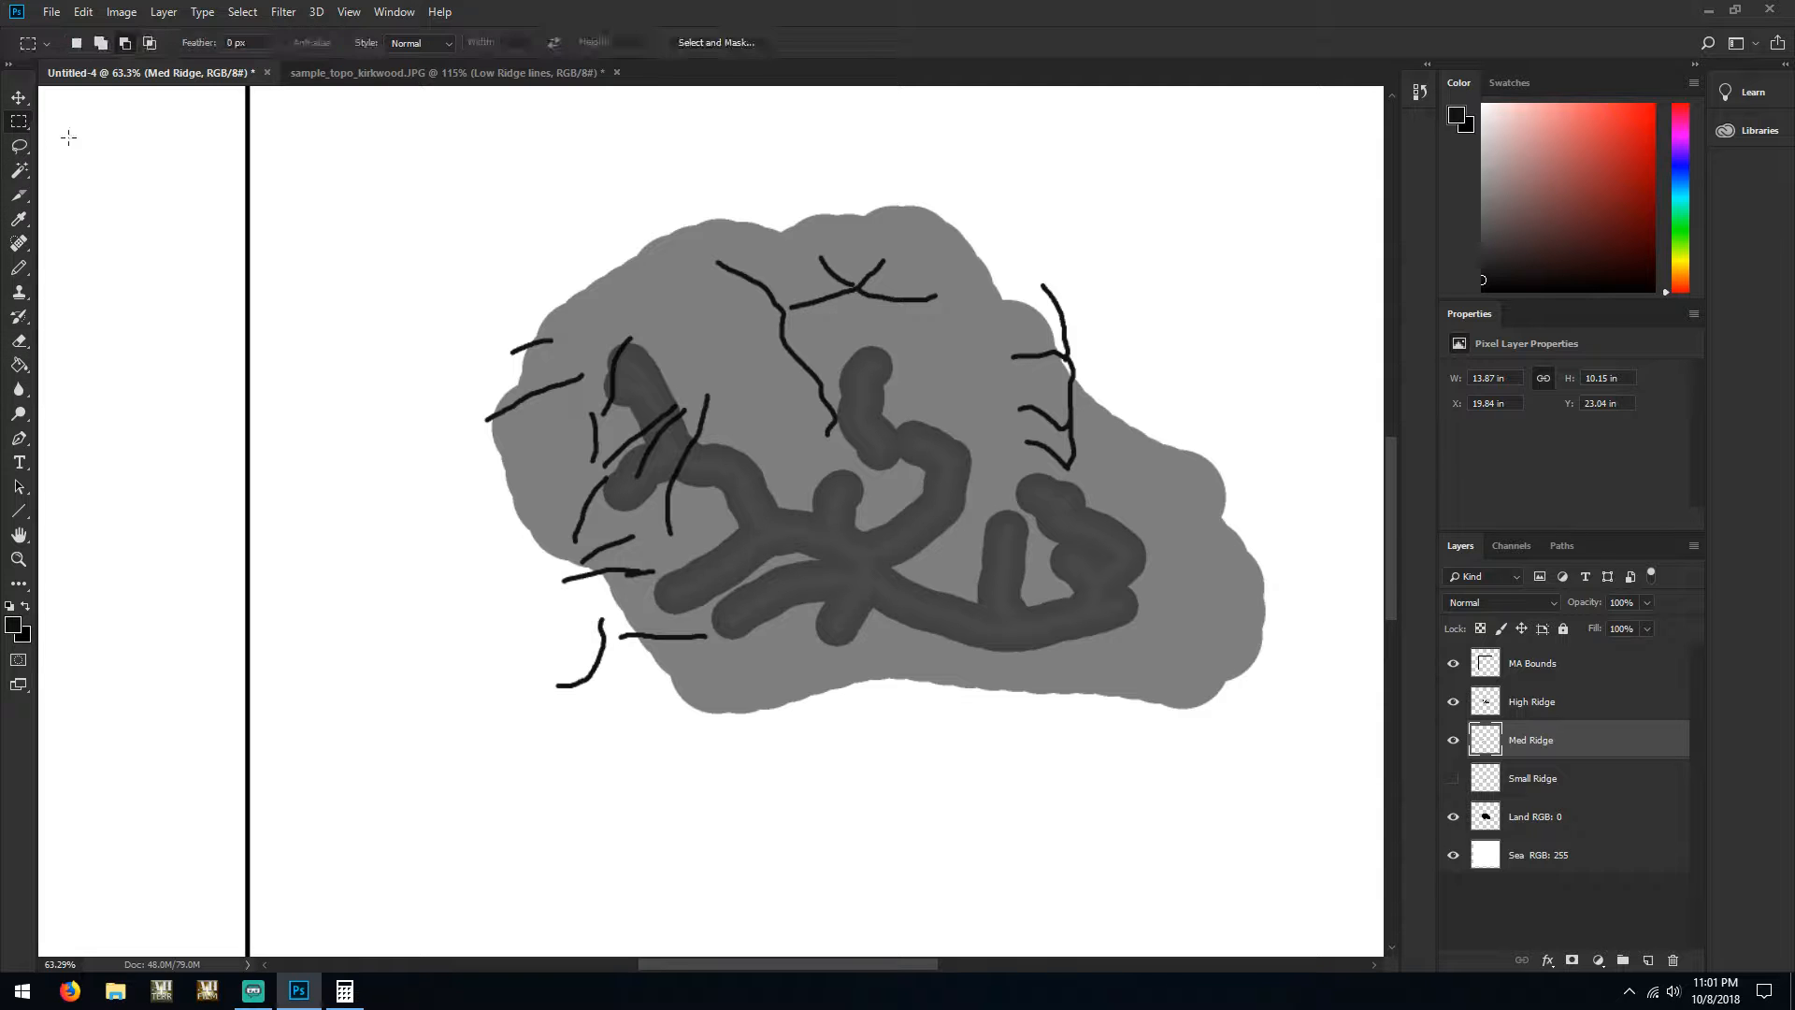
pyautogui.rightClick(959, 386)
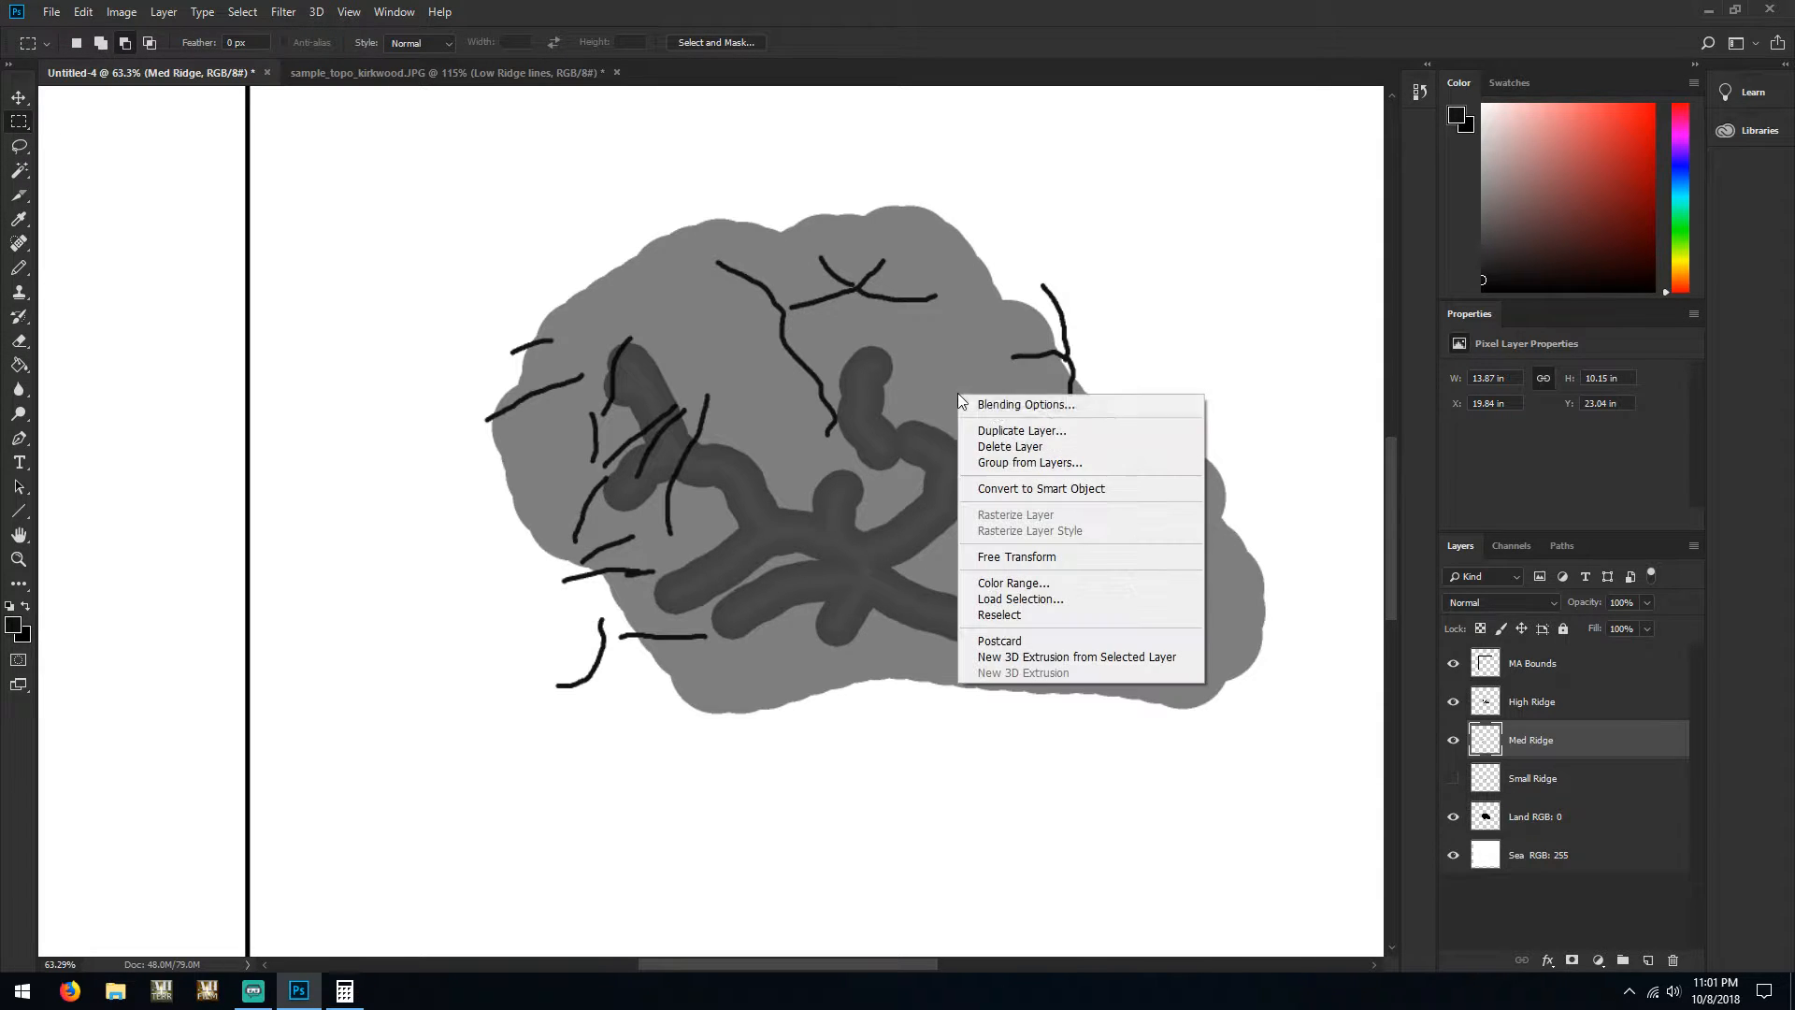
pyautogui.click(1061, 559)
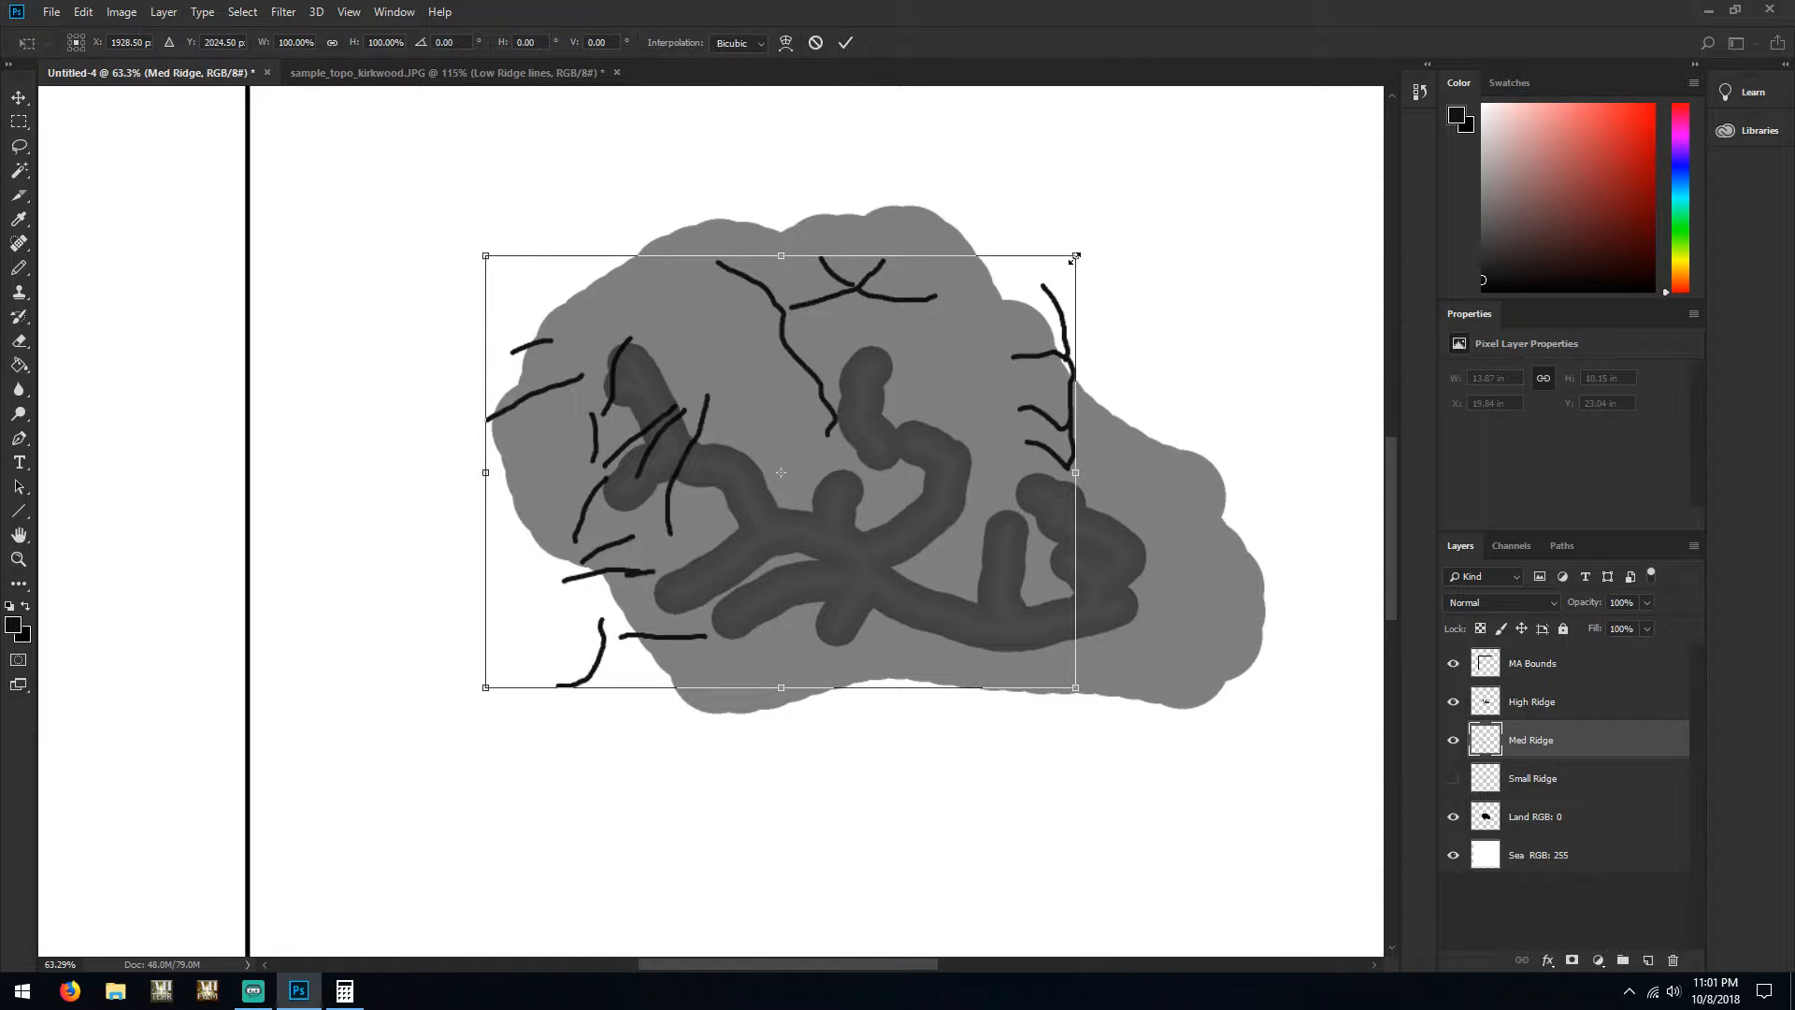
pyautogui.moveTo(1075, 255); pyautogui.dragTo(852, 420)
pyautogui.moveTo(725, 569); pyautogui.dragTo(893, 477)
pyautogui.moveTo(1017, 327); pyautogui.dragTo(1099, 273)
pyautogui.moveTo(948, 397); pyautogui.dragTo(936, 353)
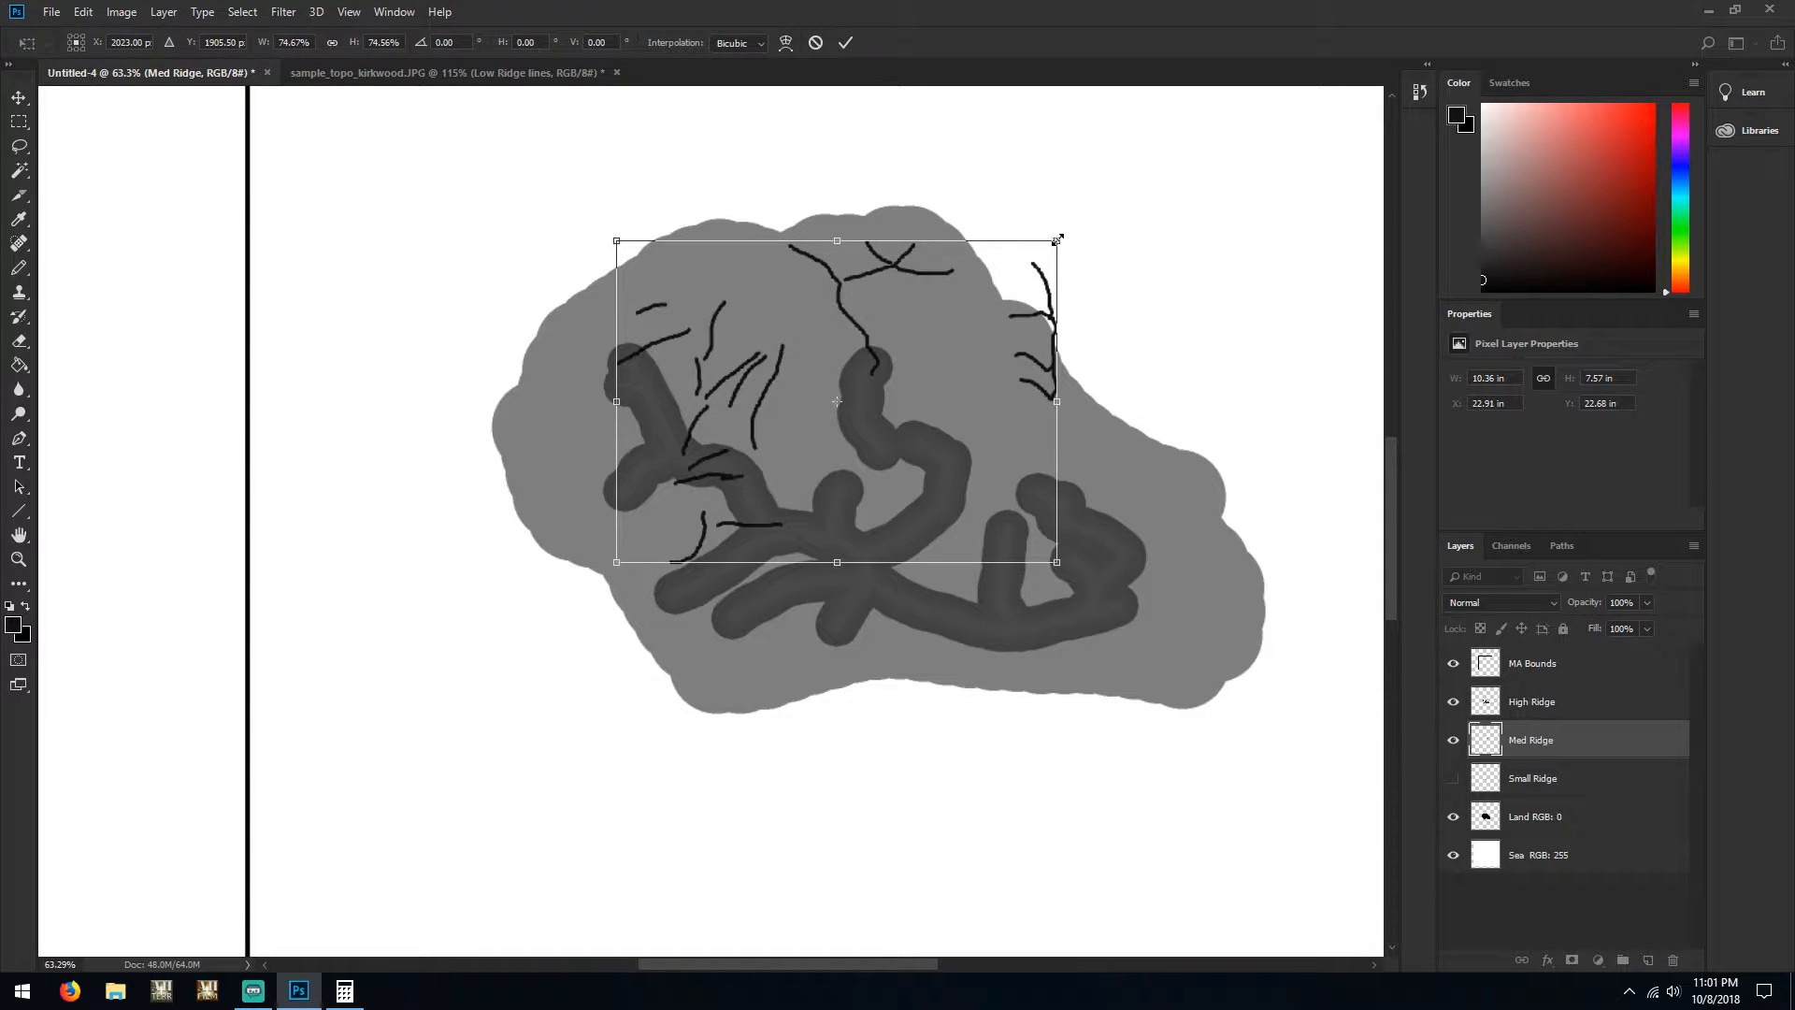
pyautogui.moveTo(1056, 240); pyautogui.dragTo(1180, 161)
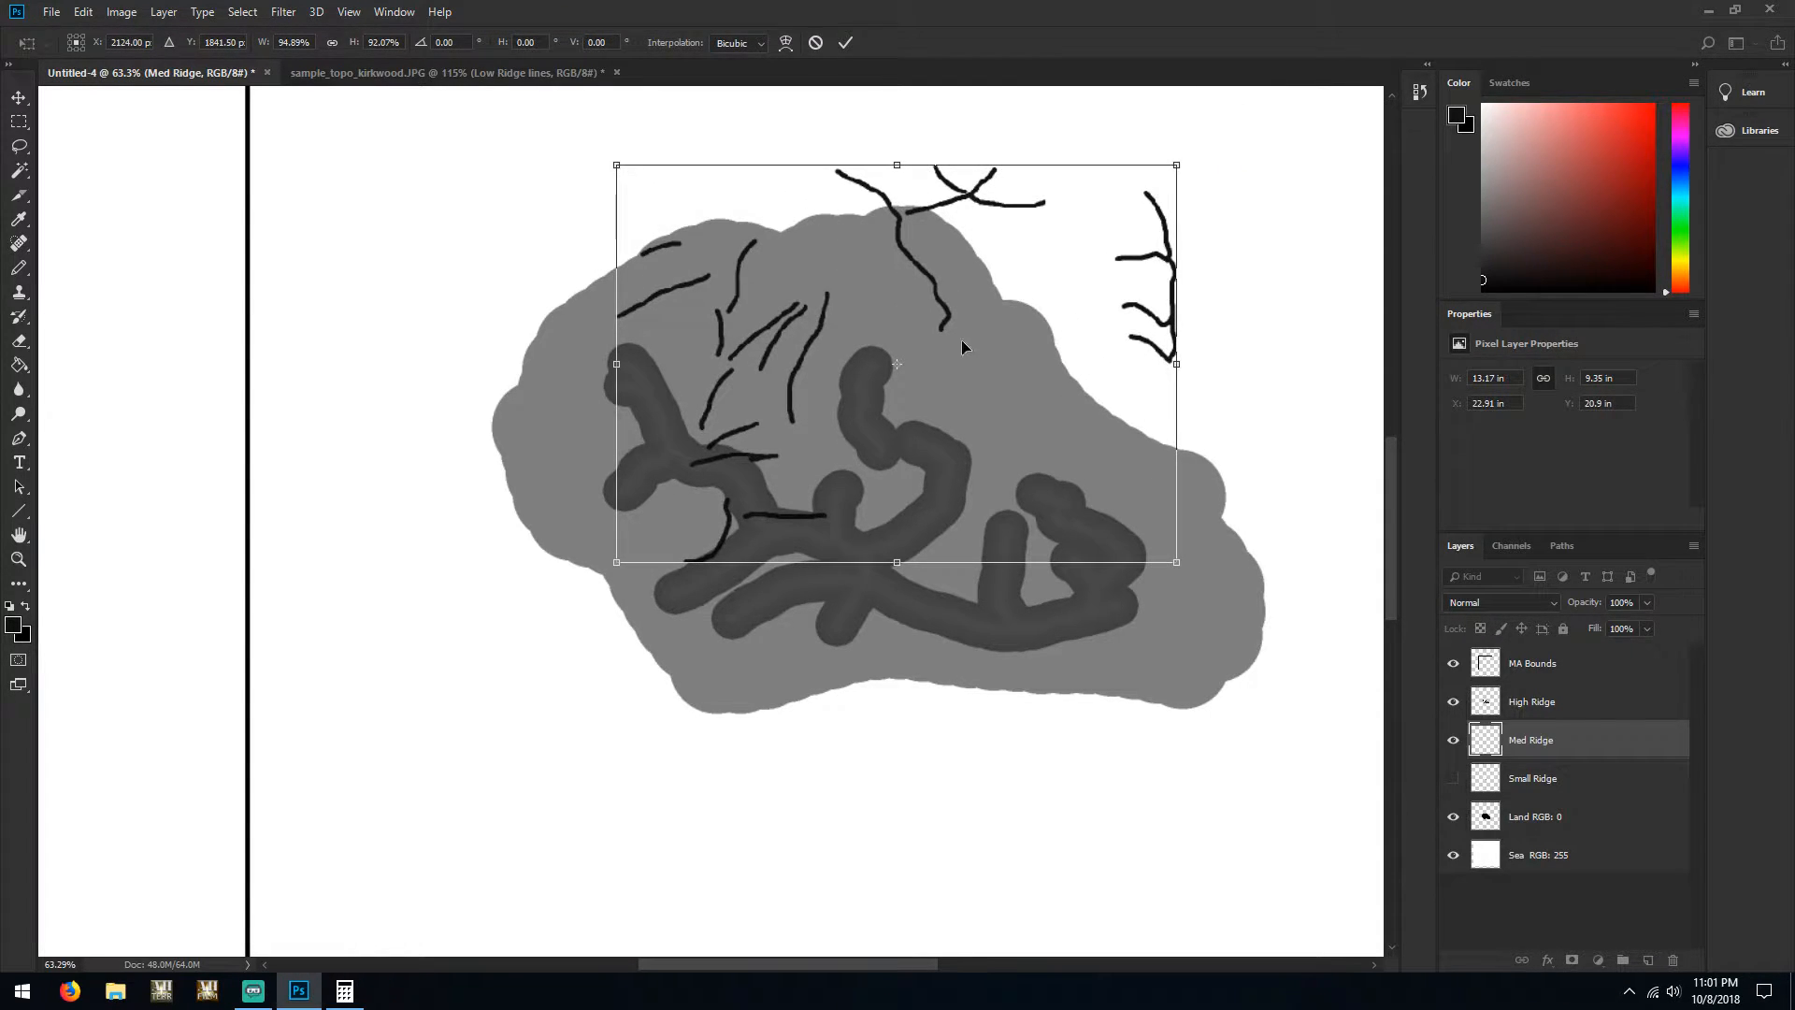
pyautogui.moveTo(961, 340); pyautogui.dragTo(927, 394)
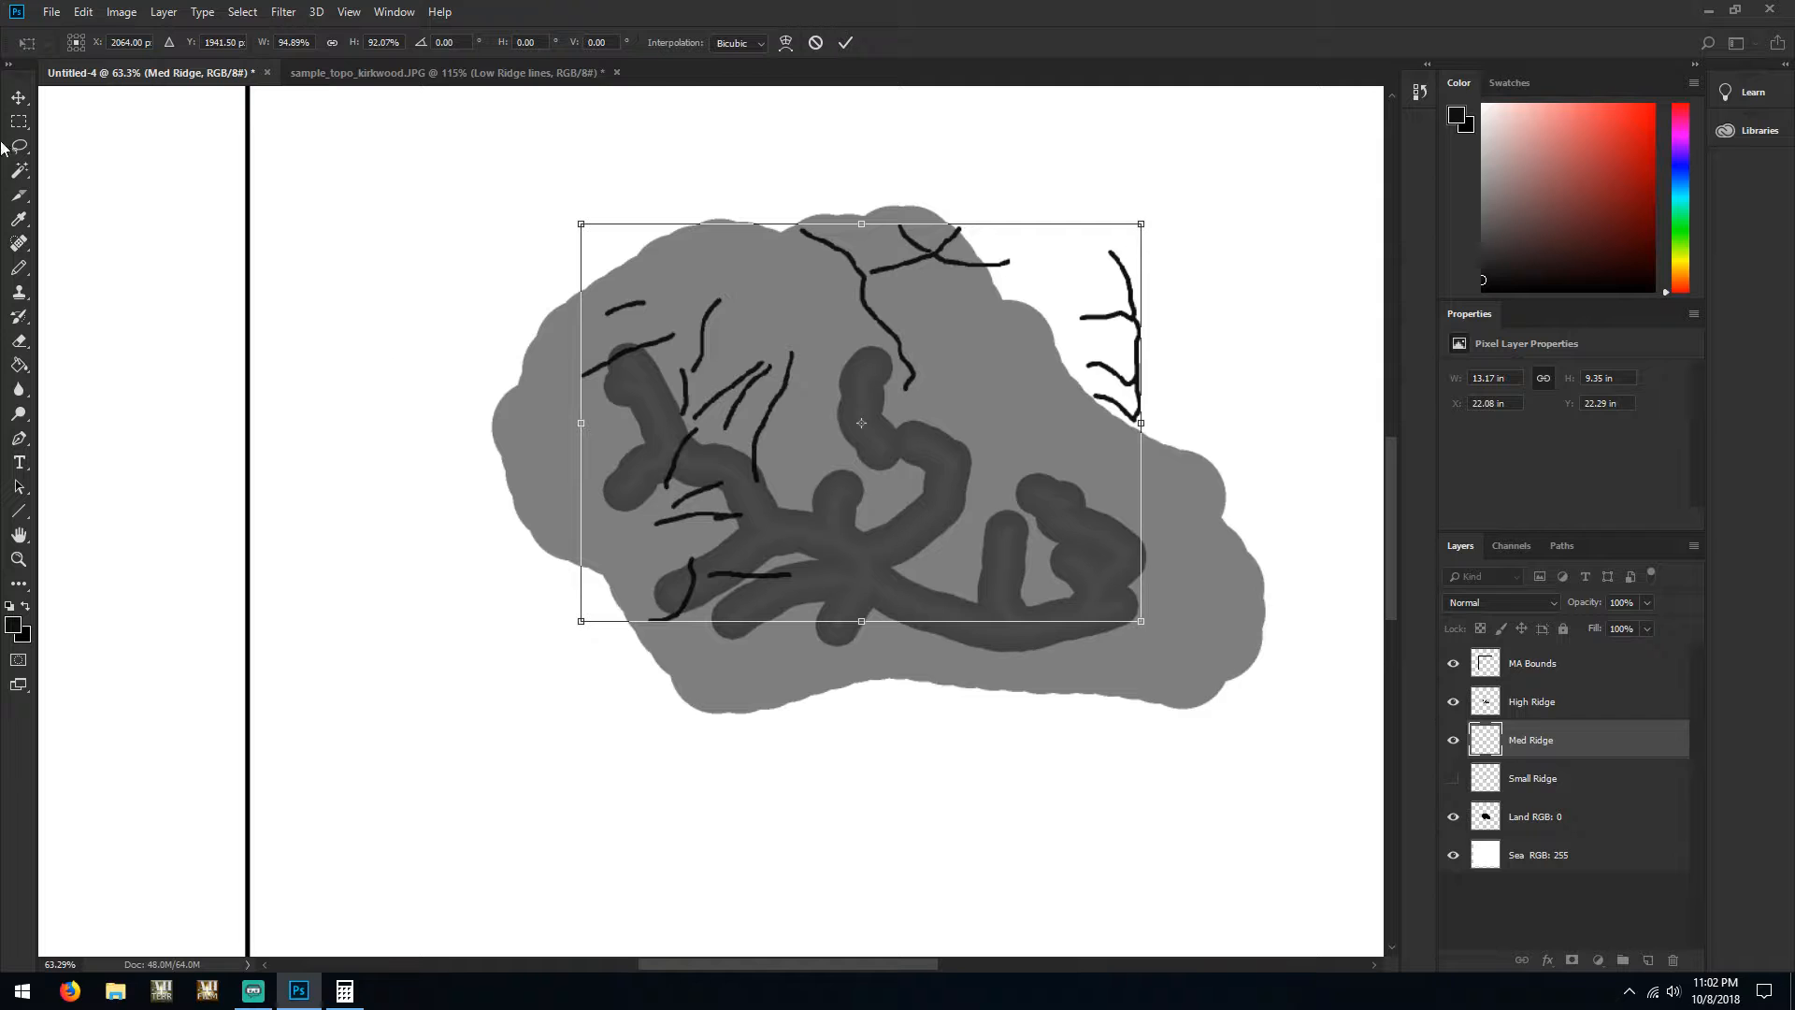
pyautogui.click(19, 101)
pyautogui.click(816, 366)
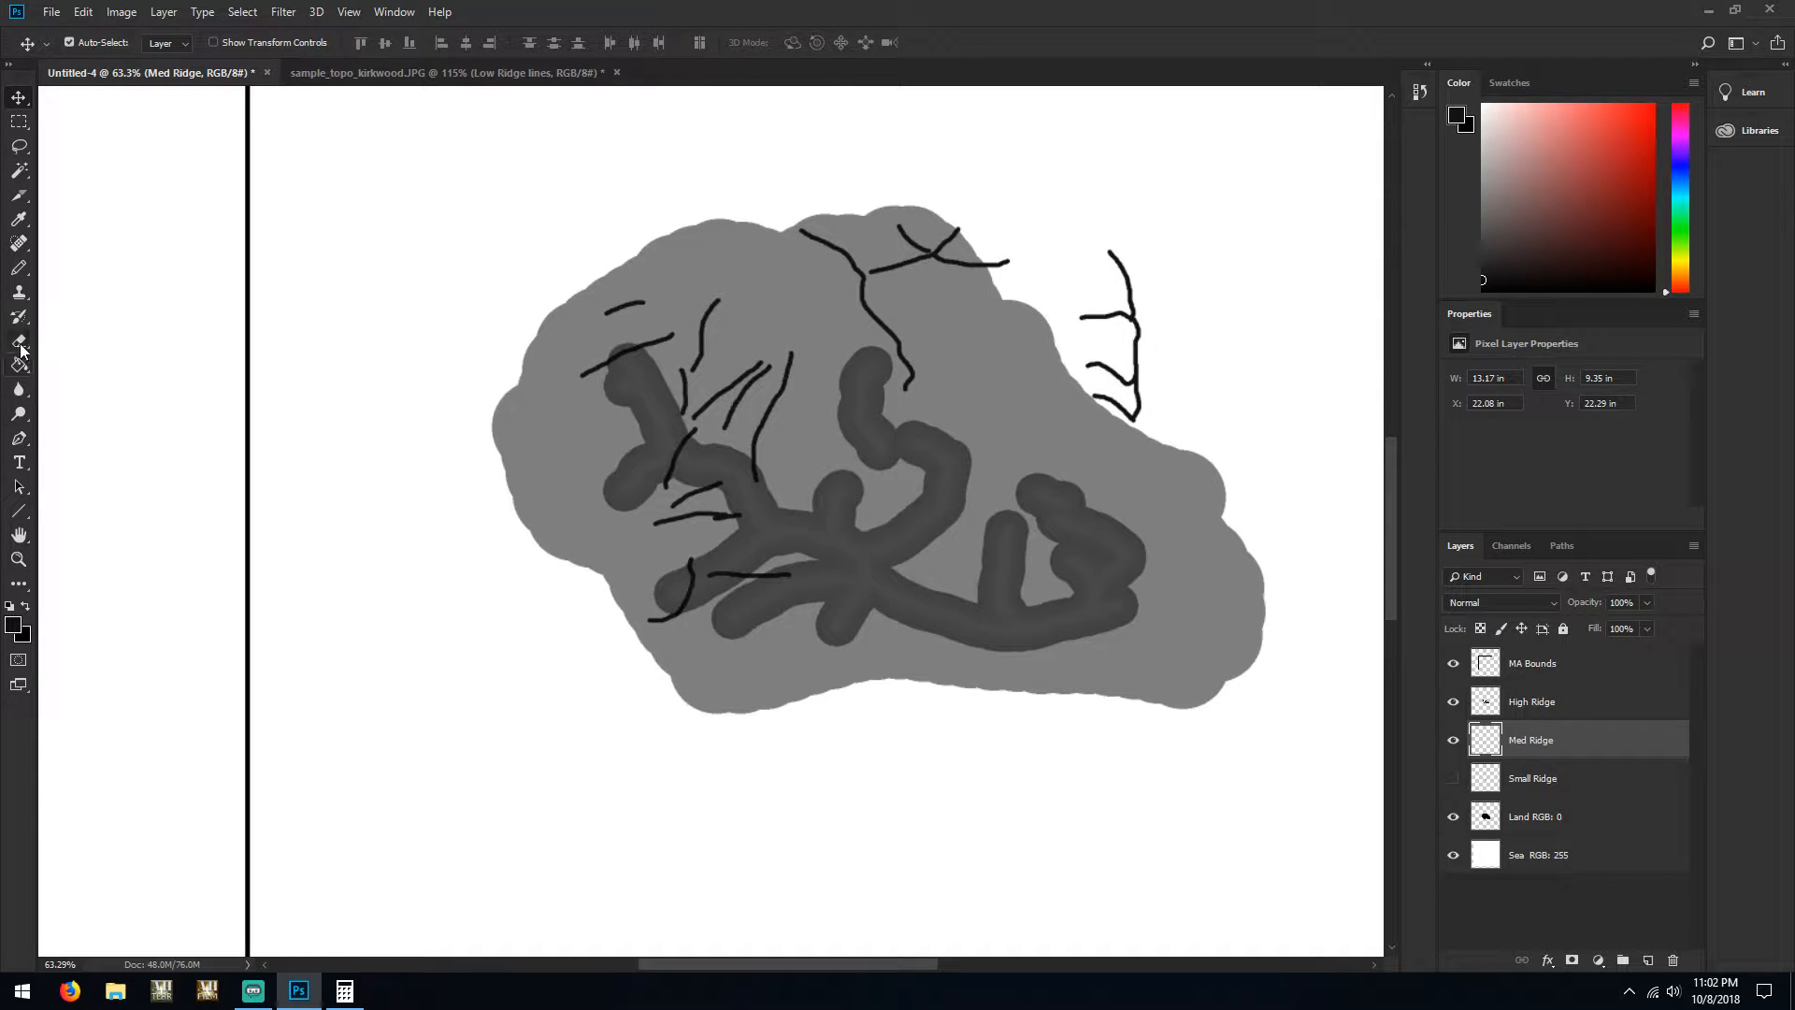
# Erase all the ridge lines on the Med Ridge layer so that it is empty
pyautogui.moveTo(20, 350); pyautogui.dragTo(103, 339)
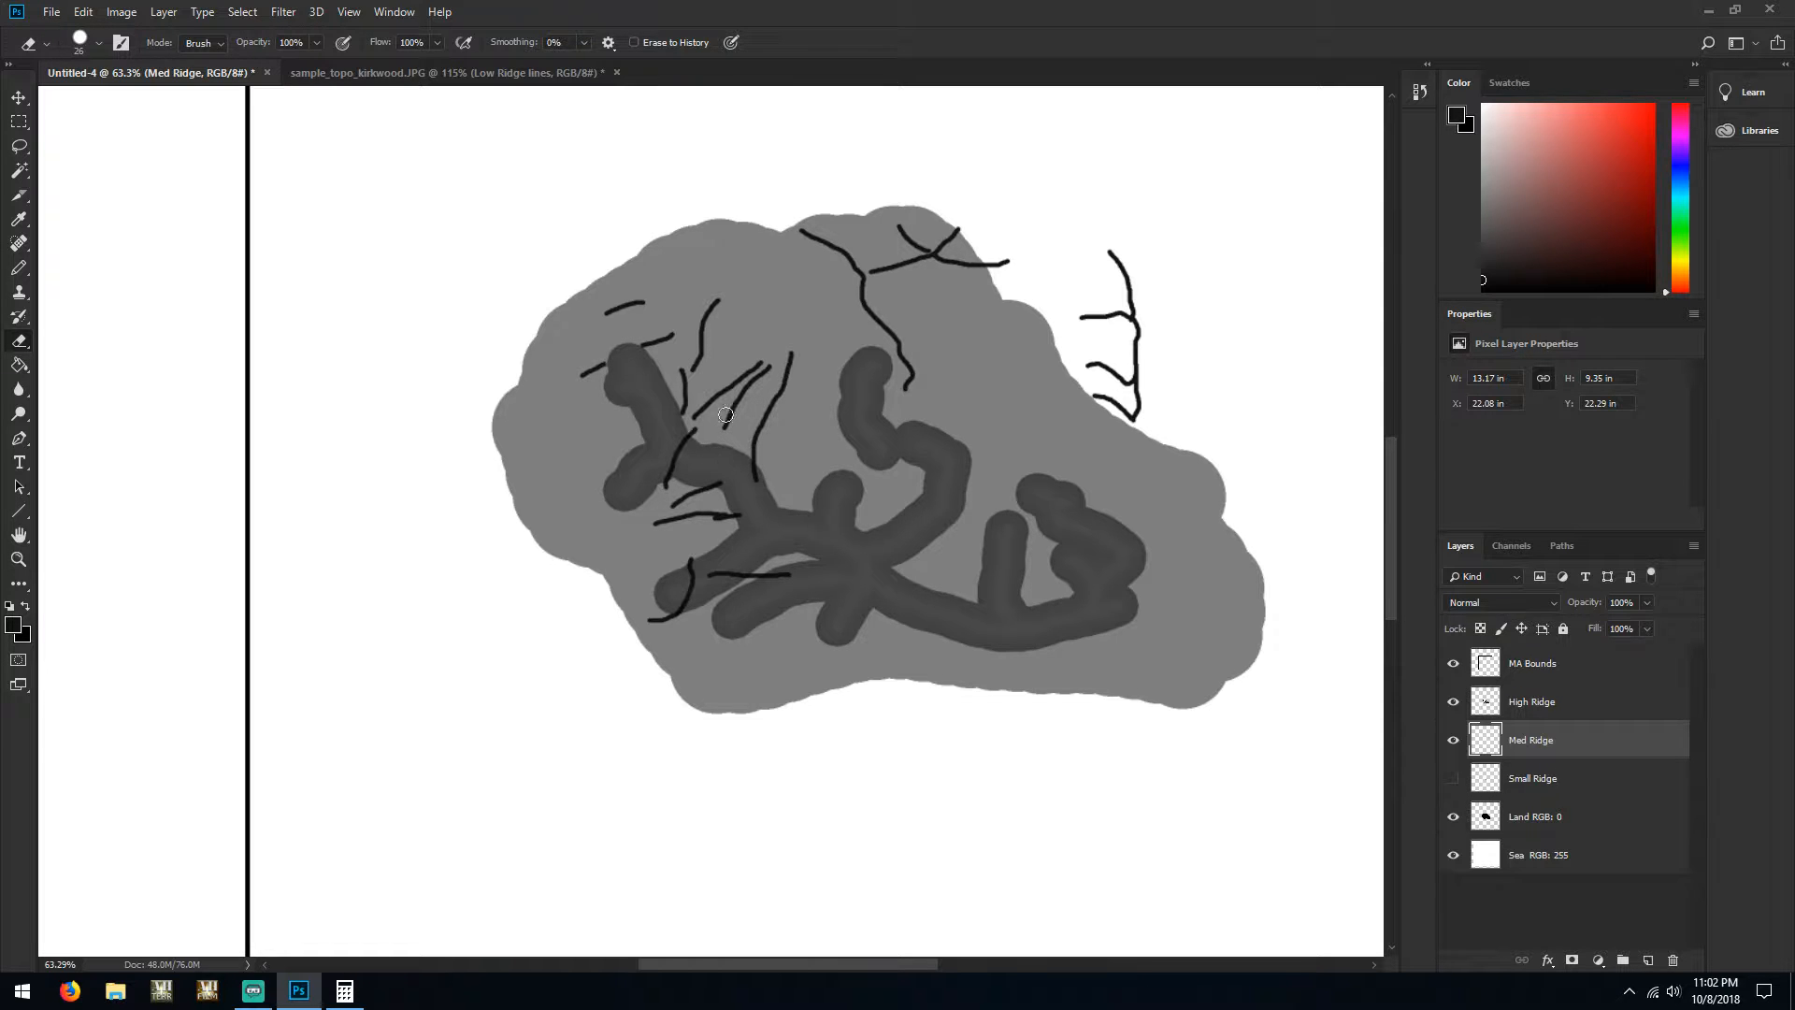
pyautogui.moveTo(701, 456)
pyautogui.mouseDown()
pyautogui.moveTo(665, 484)
pyautogui.moveTo(729, 491)
pyautogui.moveTo(743, 531)
pyautogui.moveTo(697, 556)
pyautogui.moveTo(650, 626)
pyautogui.moveTo(677, 614)
pyautogui.moveTo(695, 588)
pyautogui.moveTo(647, 633)
pyautogui.moveTo(730, 560)
pyautogui.moveTo(778, 579)
pyautogui.moveTo(655, 617)
pyautogui.mouseUp()
pyautogui.moveTo(748, 472); pyautogui.dragTo(777, 504)
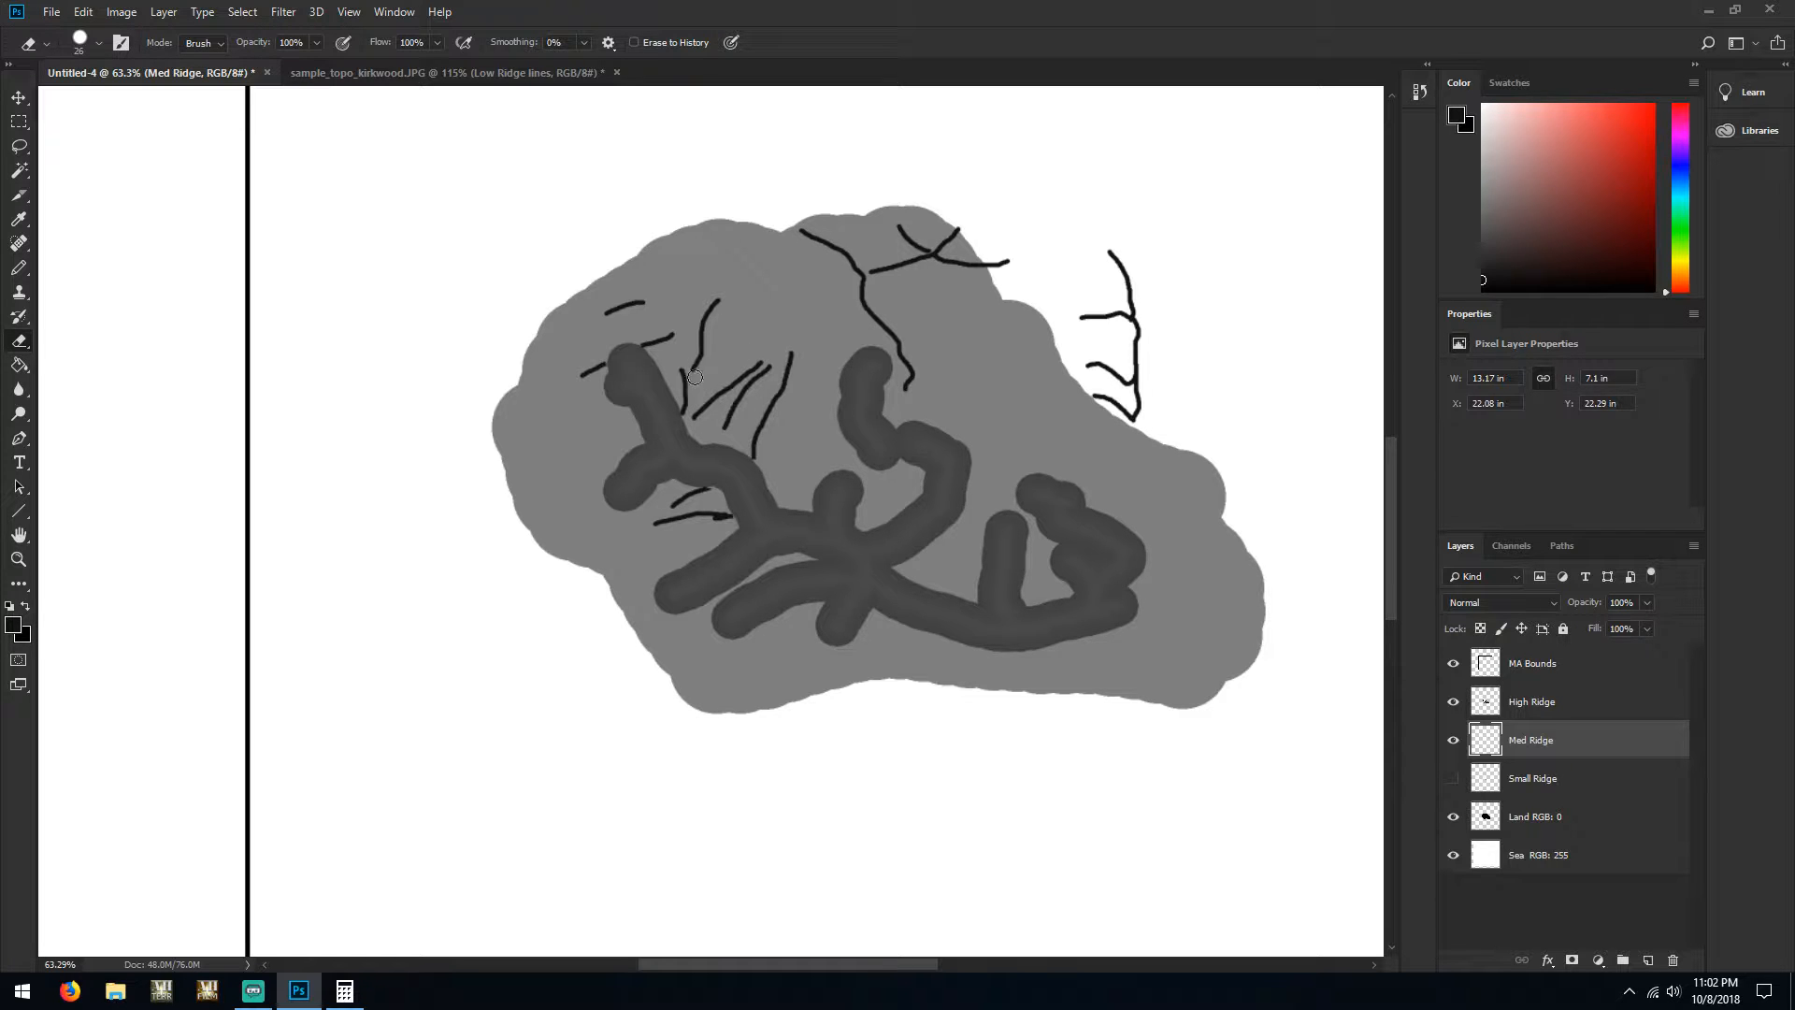
pyautogui.moveTo(699, 413)
pyautogui.mouseDown()
pyautogui.moveTo(759, 379)
pyautogui.moveTo(743, 370)
pyautogui.moveTo(725, 416)
pyautogui.moveTo(739, 382)
pyautogui.moveTo(681, 404)
pyautogui.moveTo(757, 443)
pyautogui.moveTo(760, 426)
pyautogui.mouseUp()
pyautogui.moveTo(633, 342)
pyautogui.mouseDown()
pyautogui.moveTo(651, 346)
pyautogui.moveTo(604, 379)
pyautogui.mouseUp()
pyautogui.moveTo(705, 488); pyautogui.dragTo(732, 522)
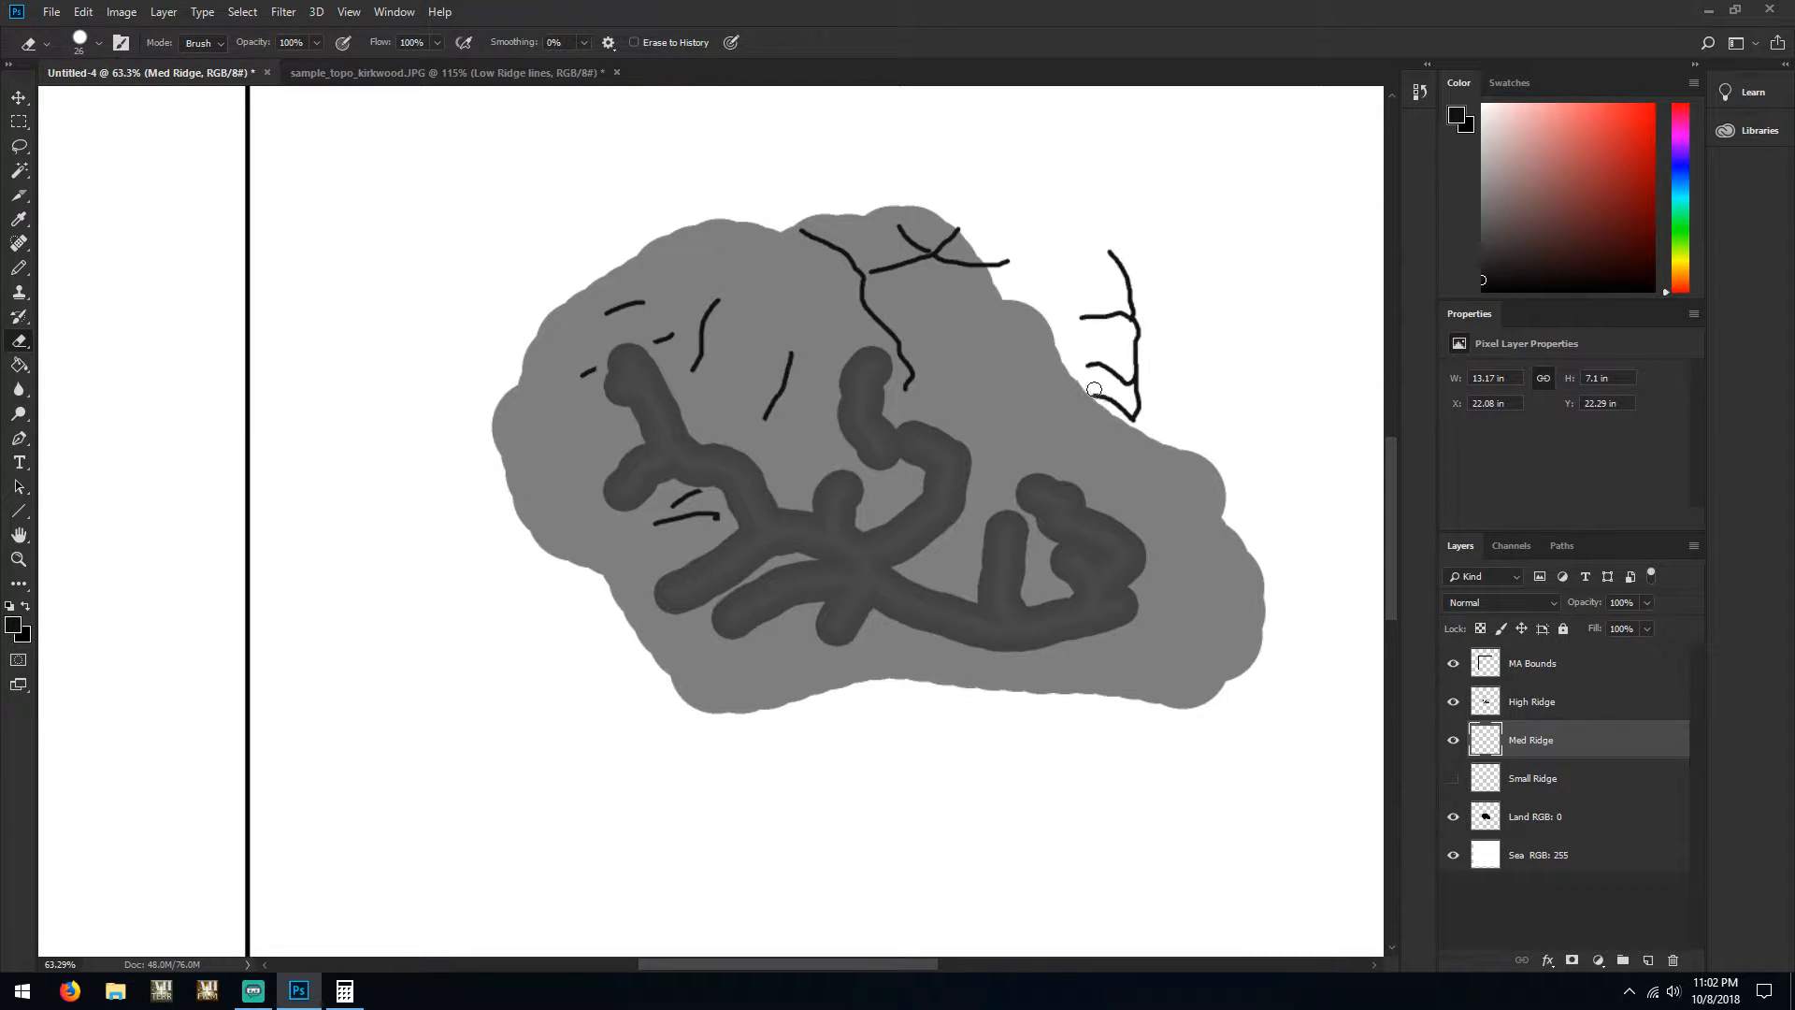
pyautogui.moveTo(1094, 389); pyautogui.dragTo(1130, 410)
pyautogui.hotkey('ctrl', 'a')
pyautogui.press('Delete')
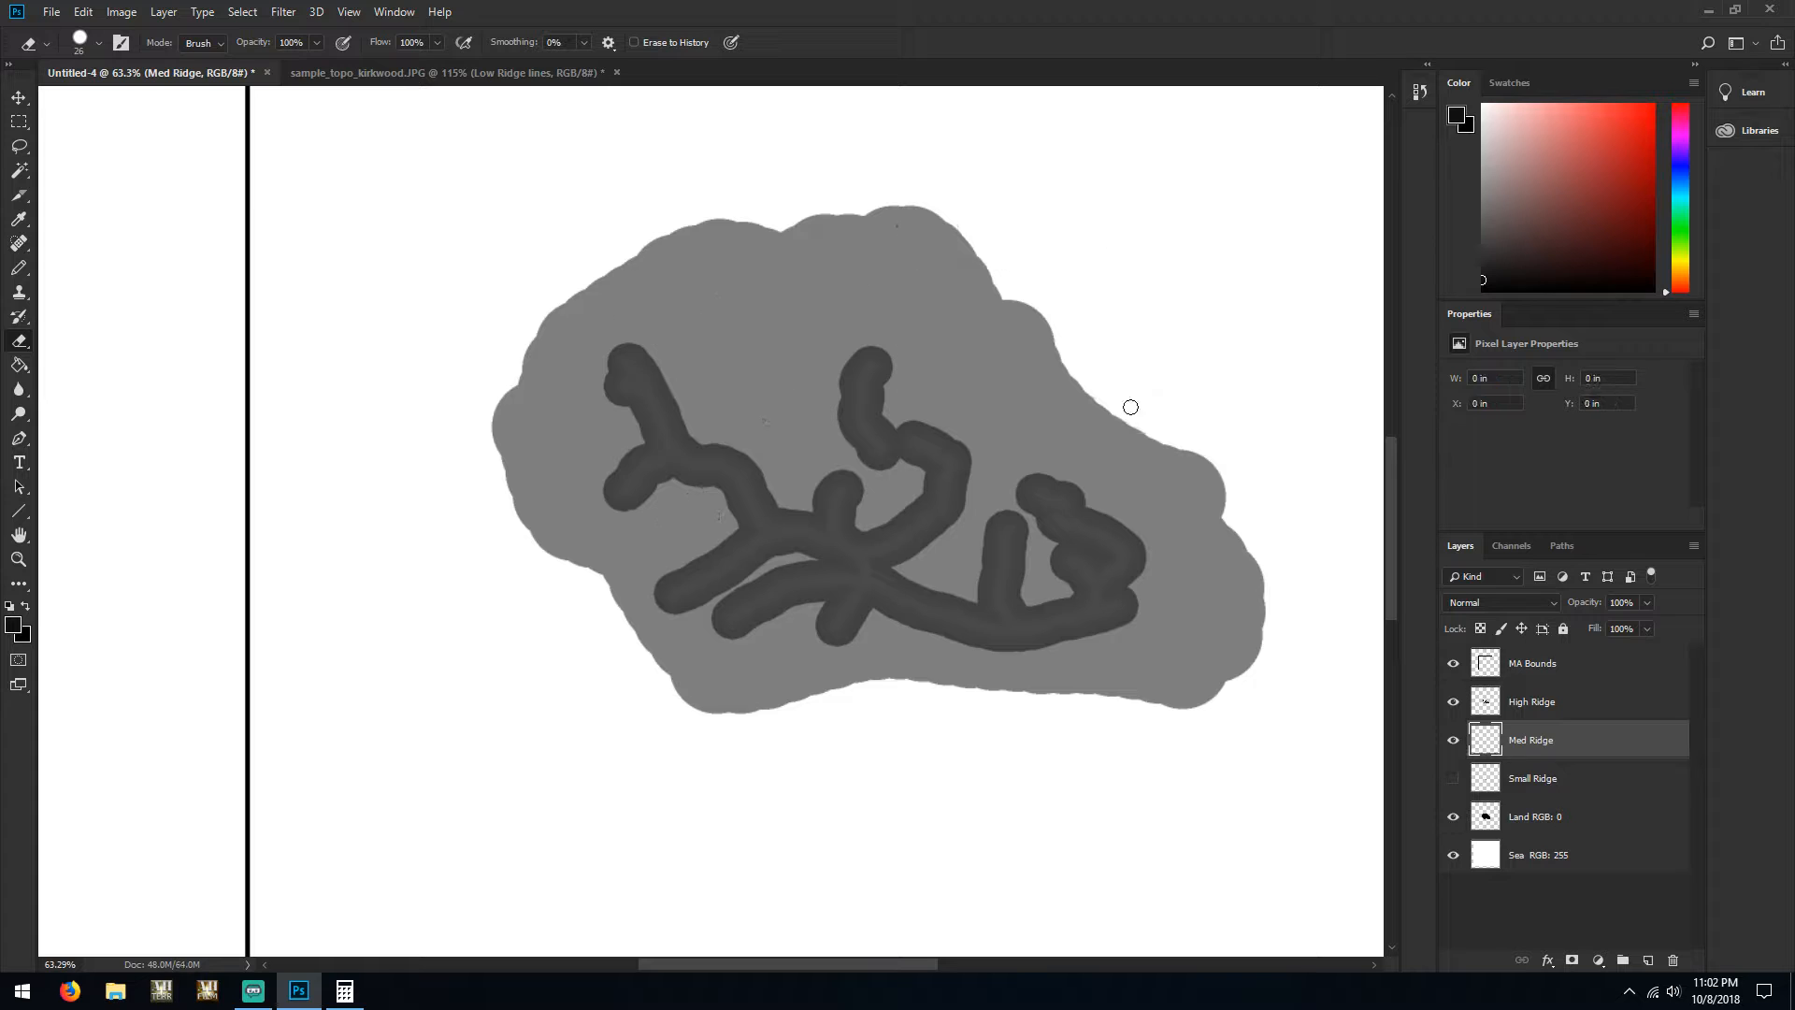
# Choose the Pencil tool and set its brush size to 8 px
pyautogui.click(19, 267)
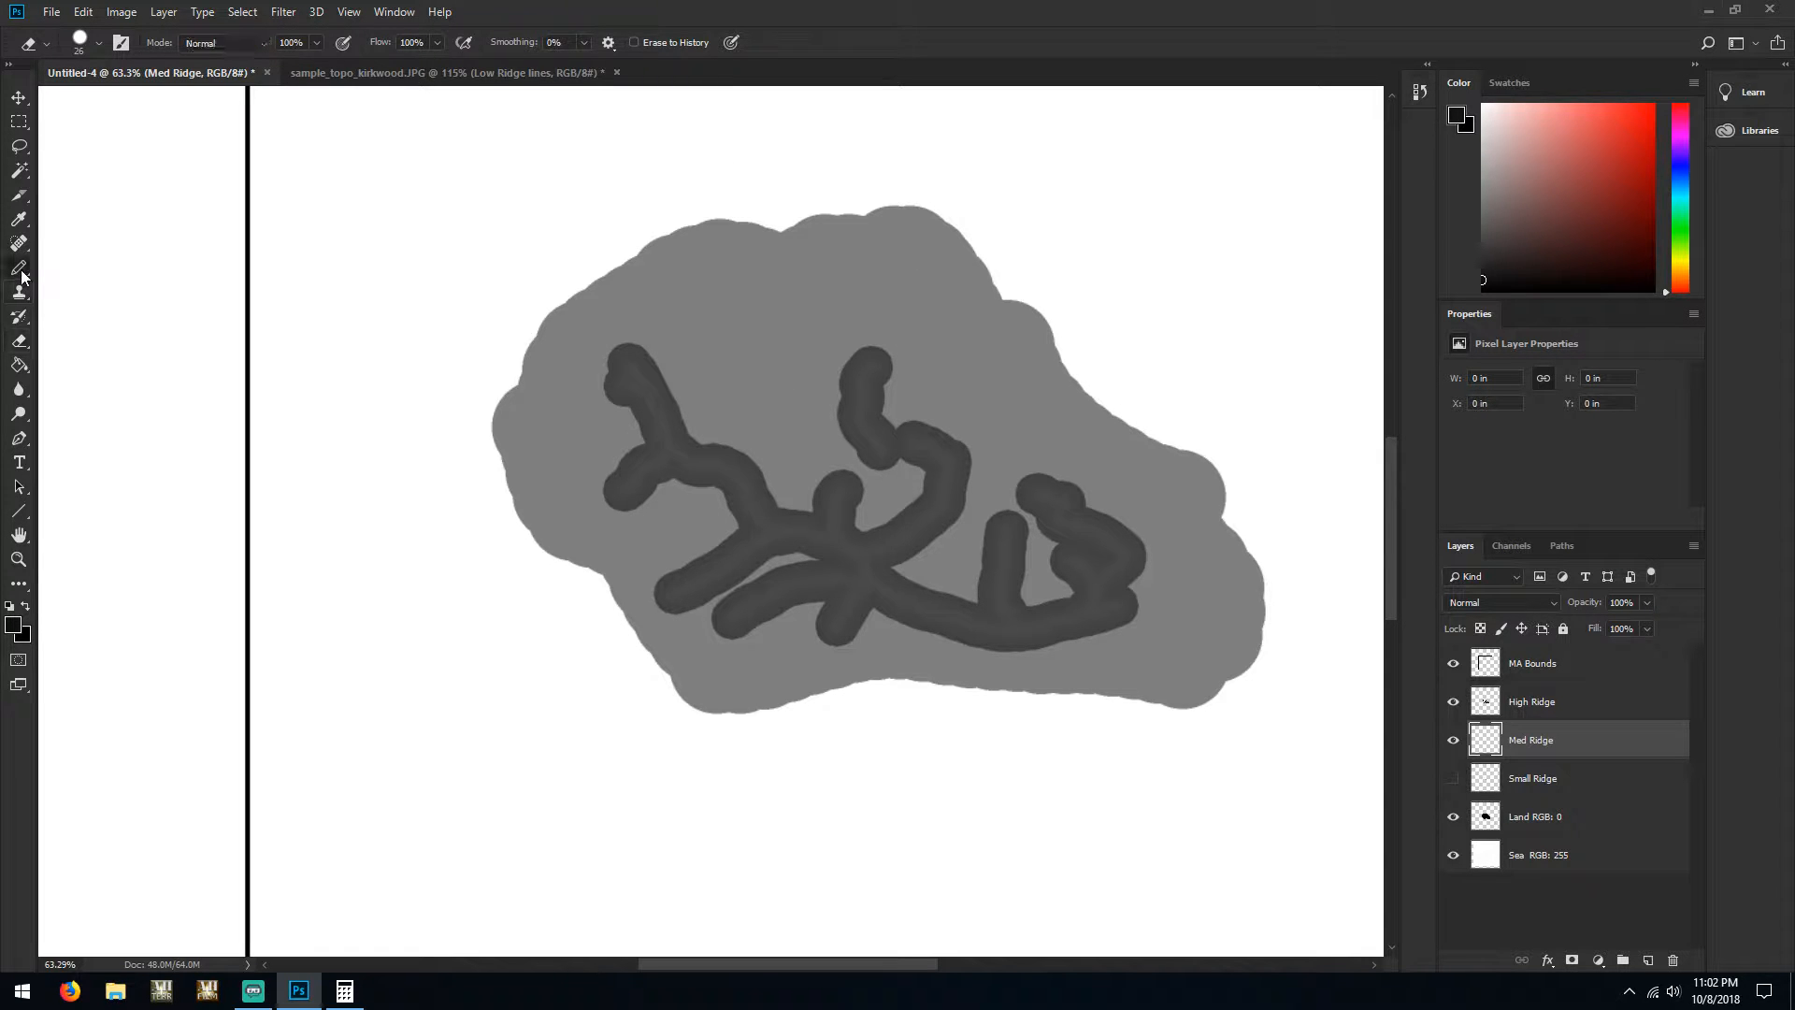
pyautogui.click(98, 43)
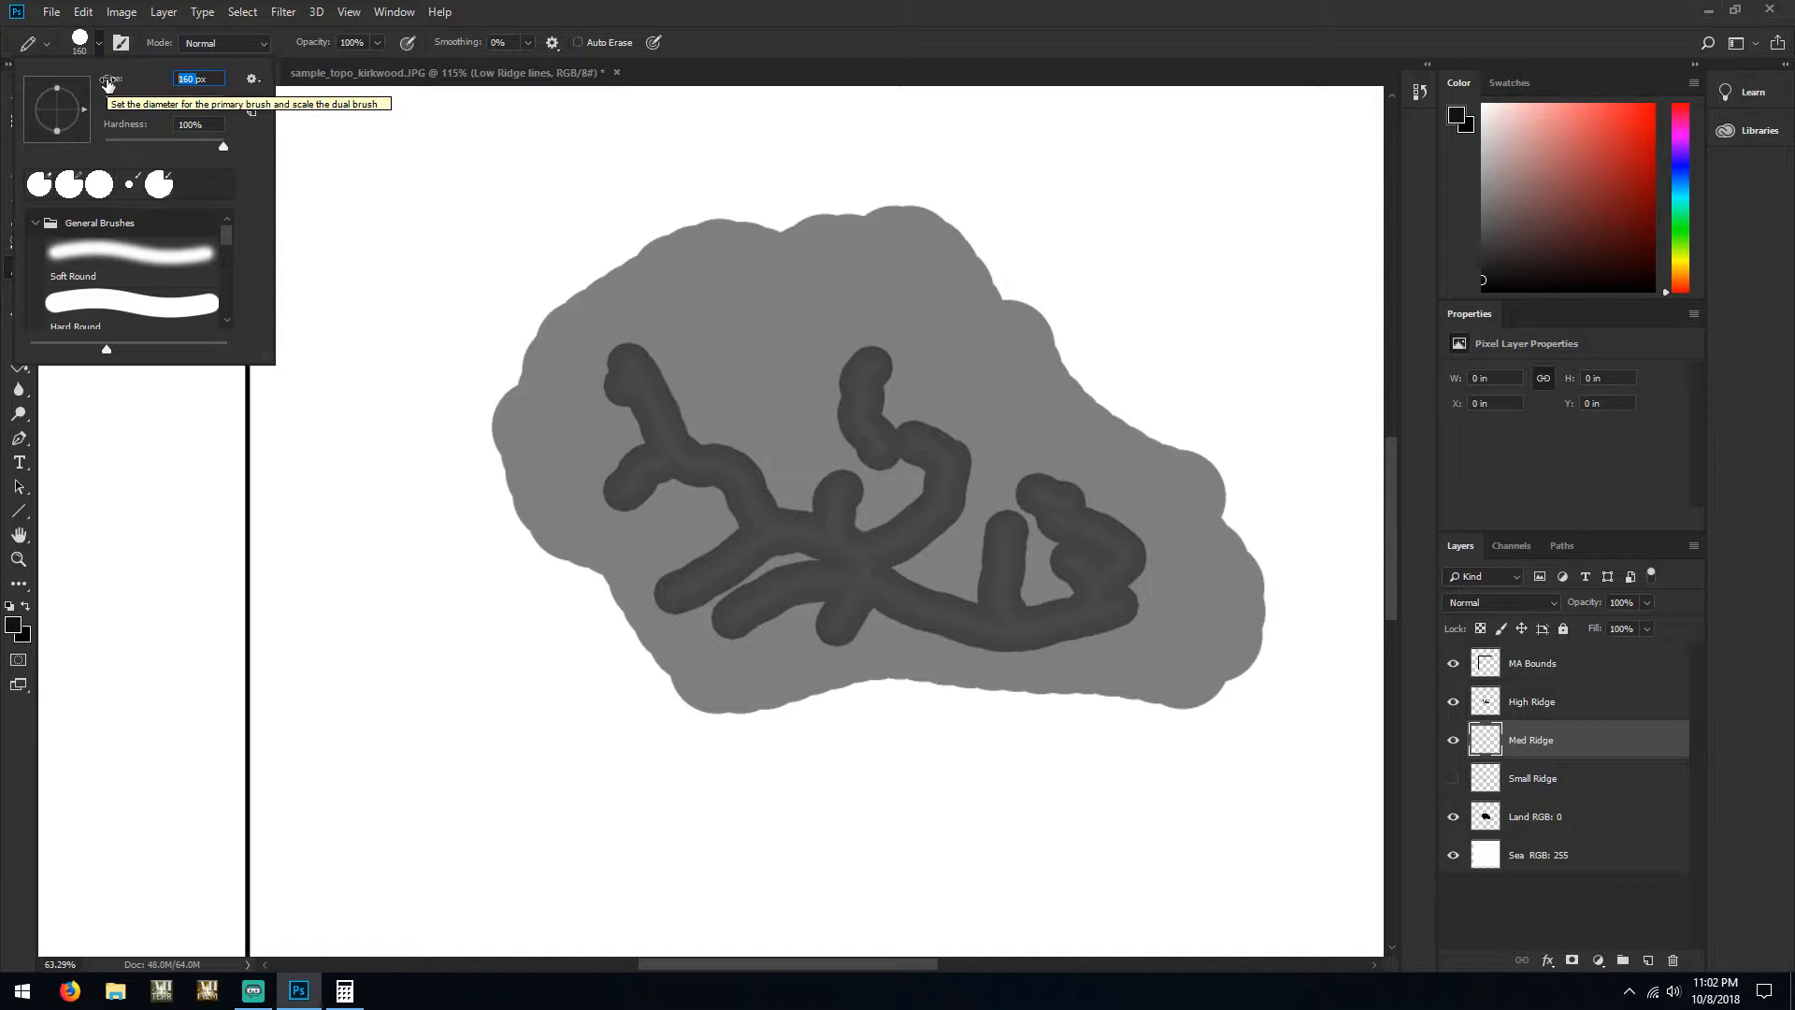
pyautogui.write('4')
pyautogui.press('Return')
pyautogui.moveTo(847, 360)
pyautogui.mouseDown()
pyautogui.moveTo(766, 387)
pyautogui.moveTo(768, 439)
pyautogui.mouseUp()
pyautogui.hotkey('ctrl', 'z')
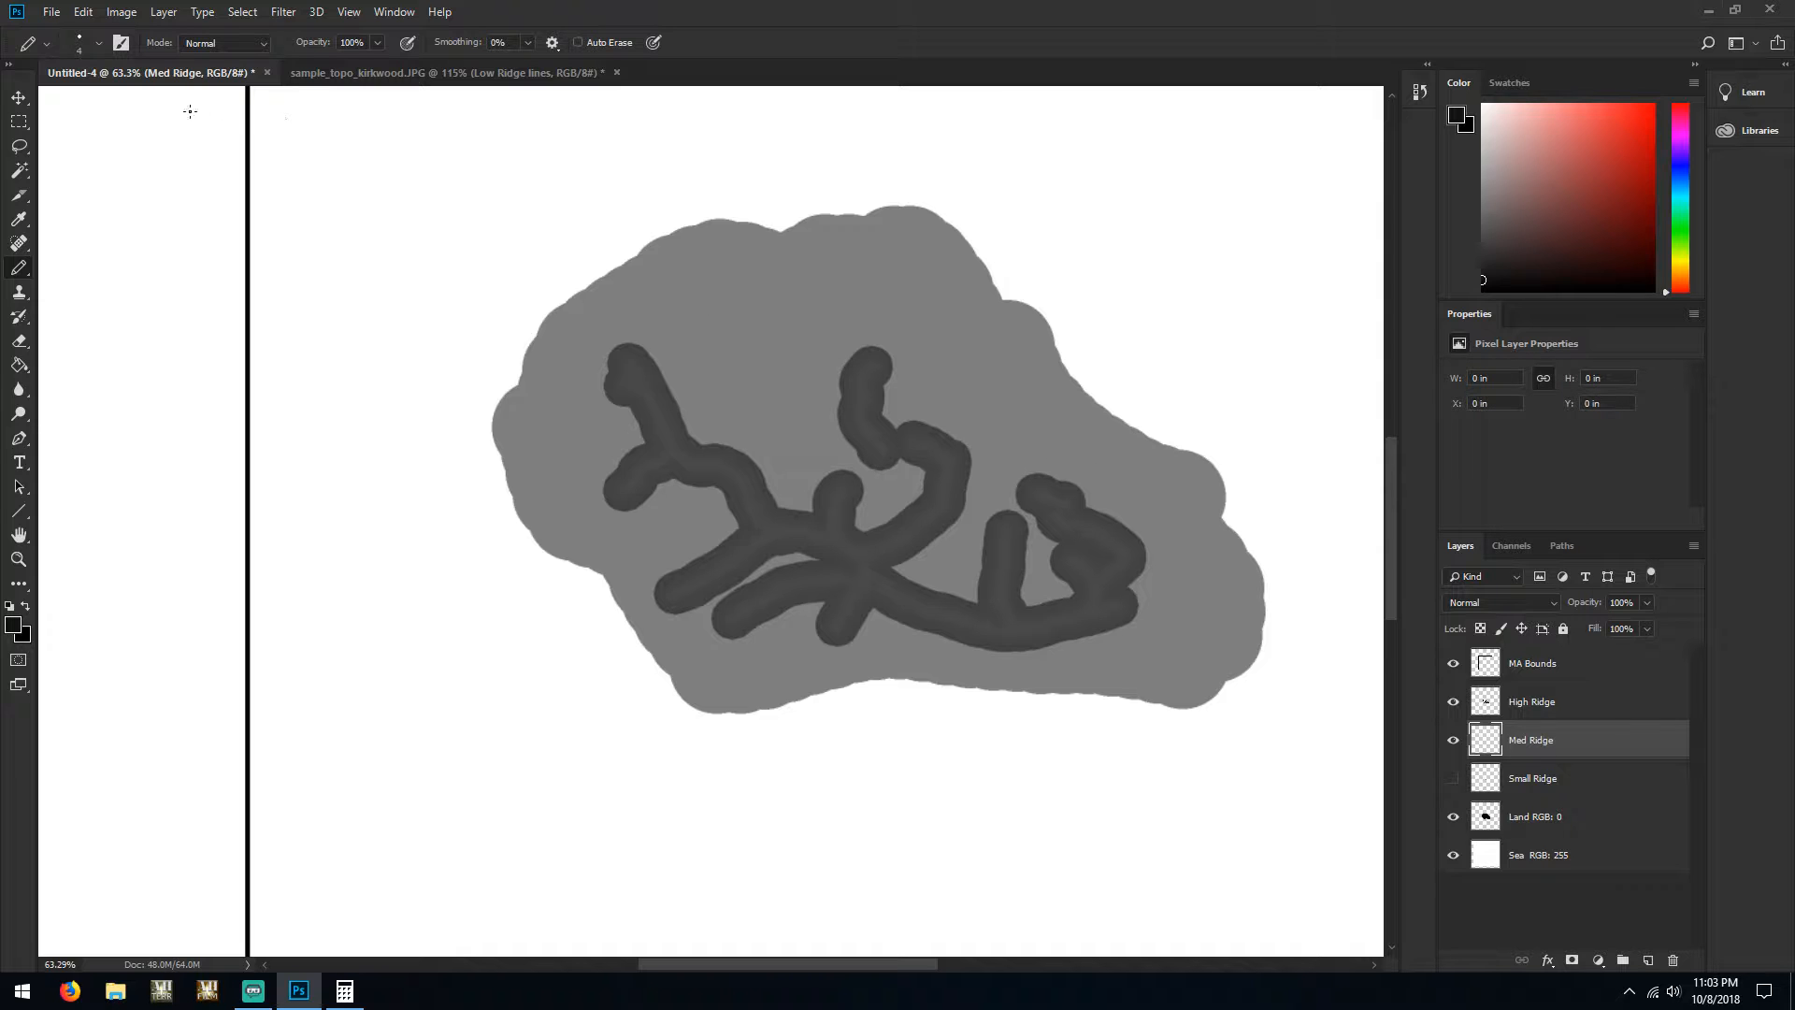
pyautogui.click(78, 48)
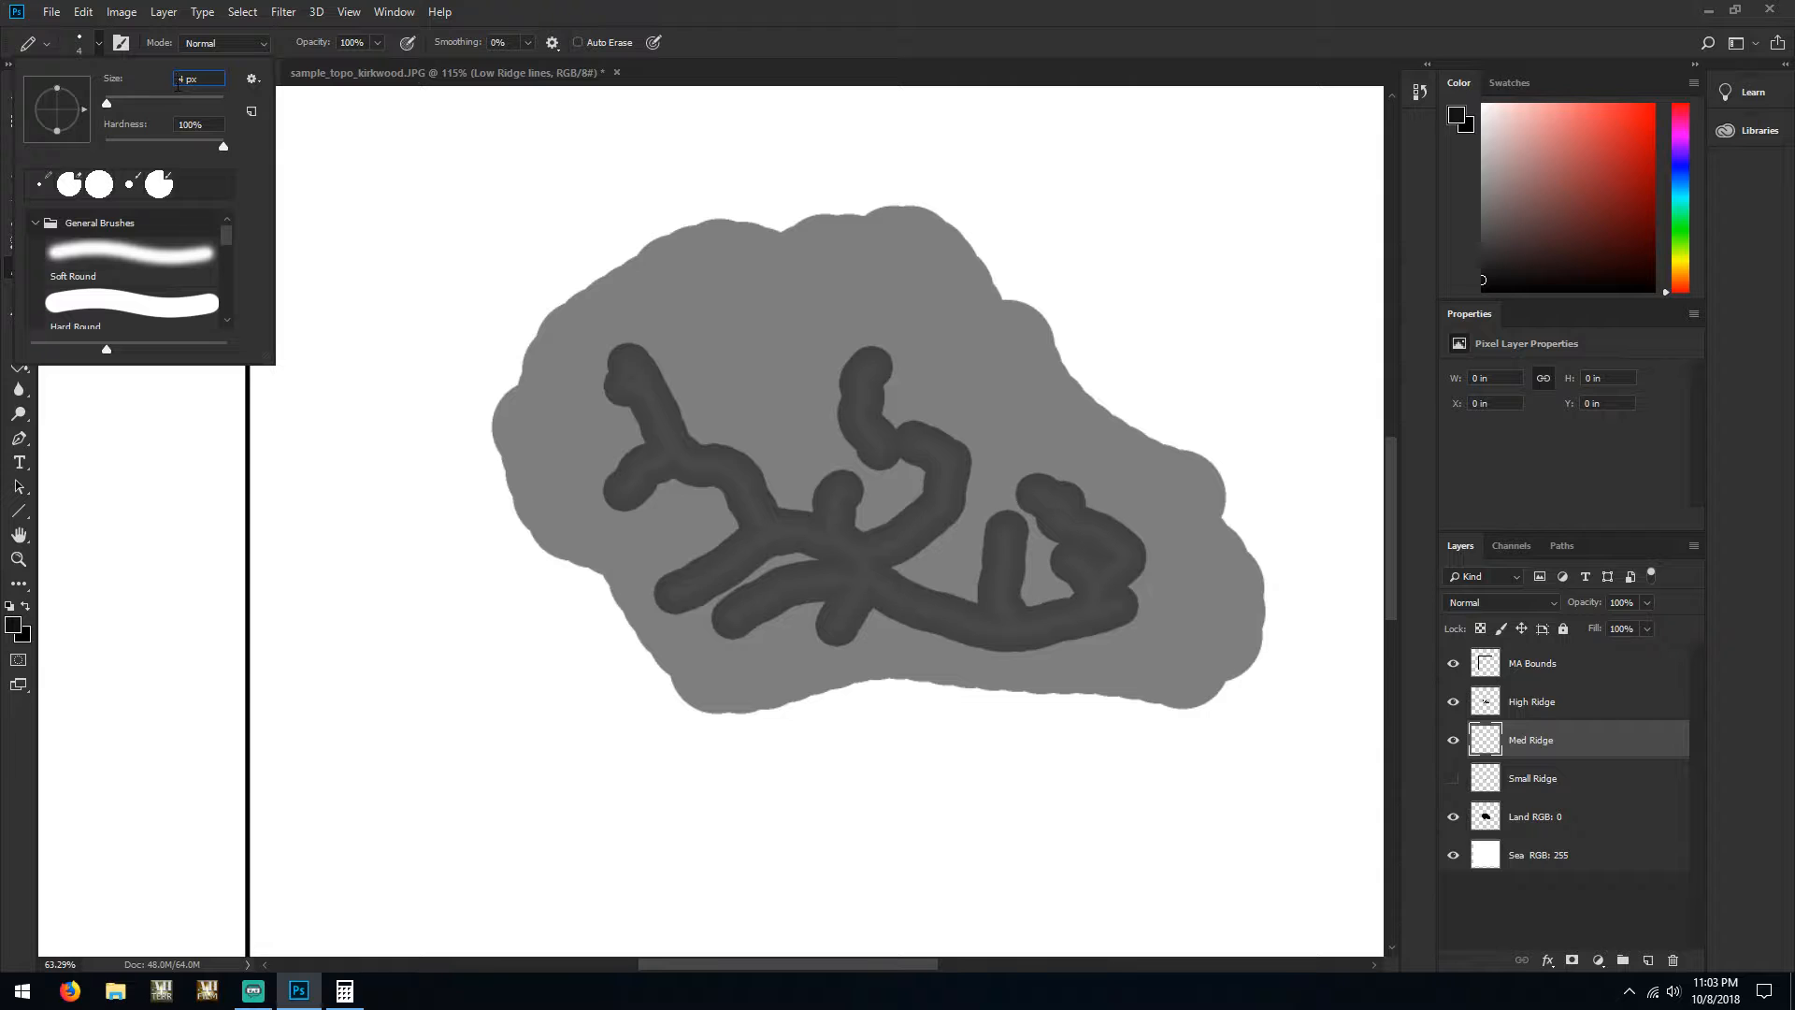
pyautogui.press('Return')
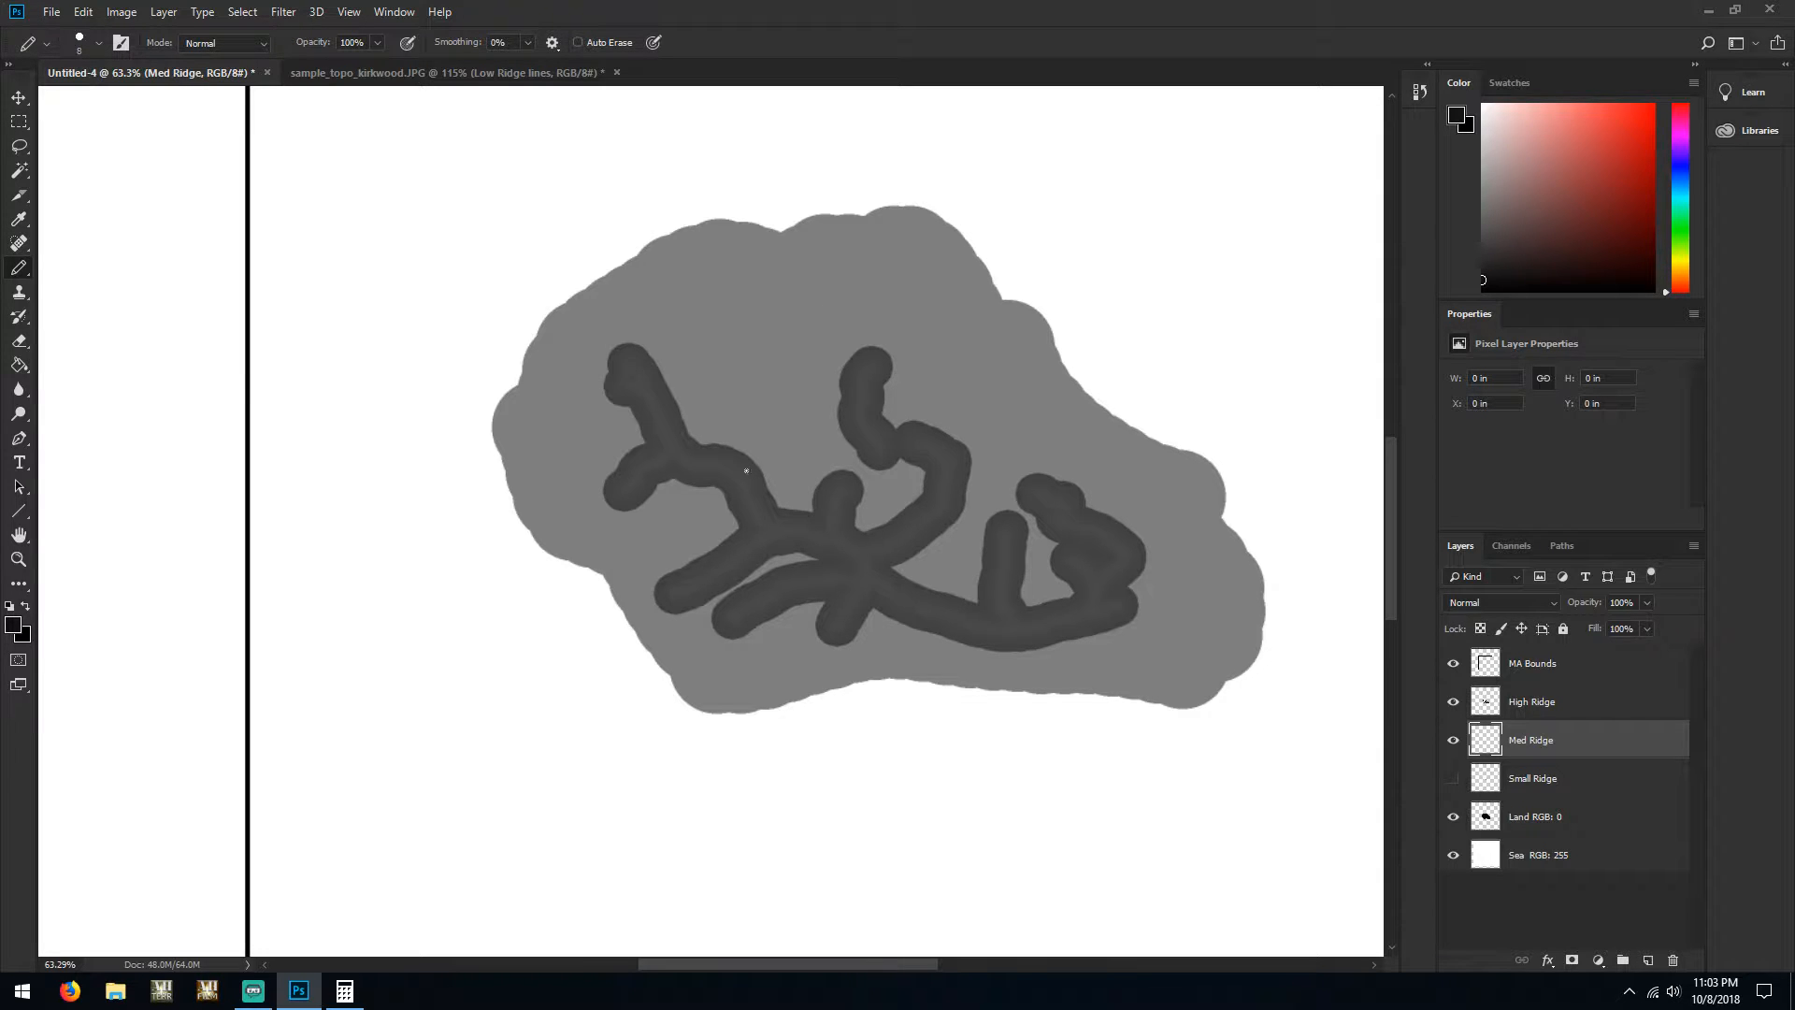
# Add a gradient Stroke effect to the Med Ridge layer and set the gradient's start colour to RGB 17, 17, 17
pyautogui.doubleClick(1652, 735)
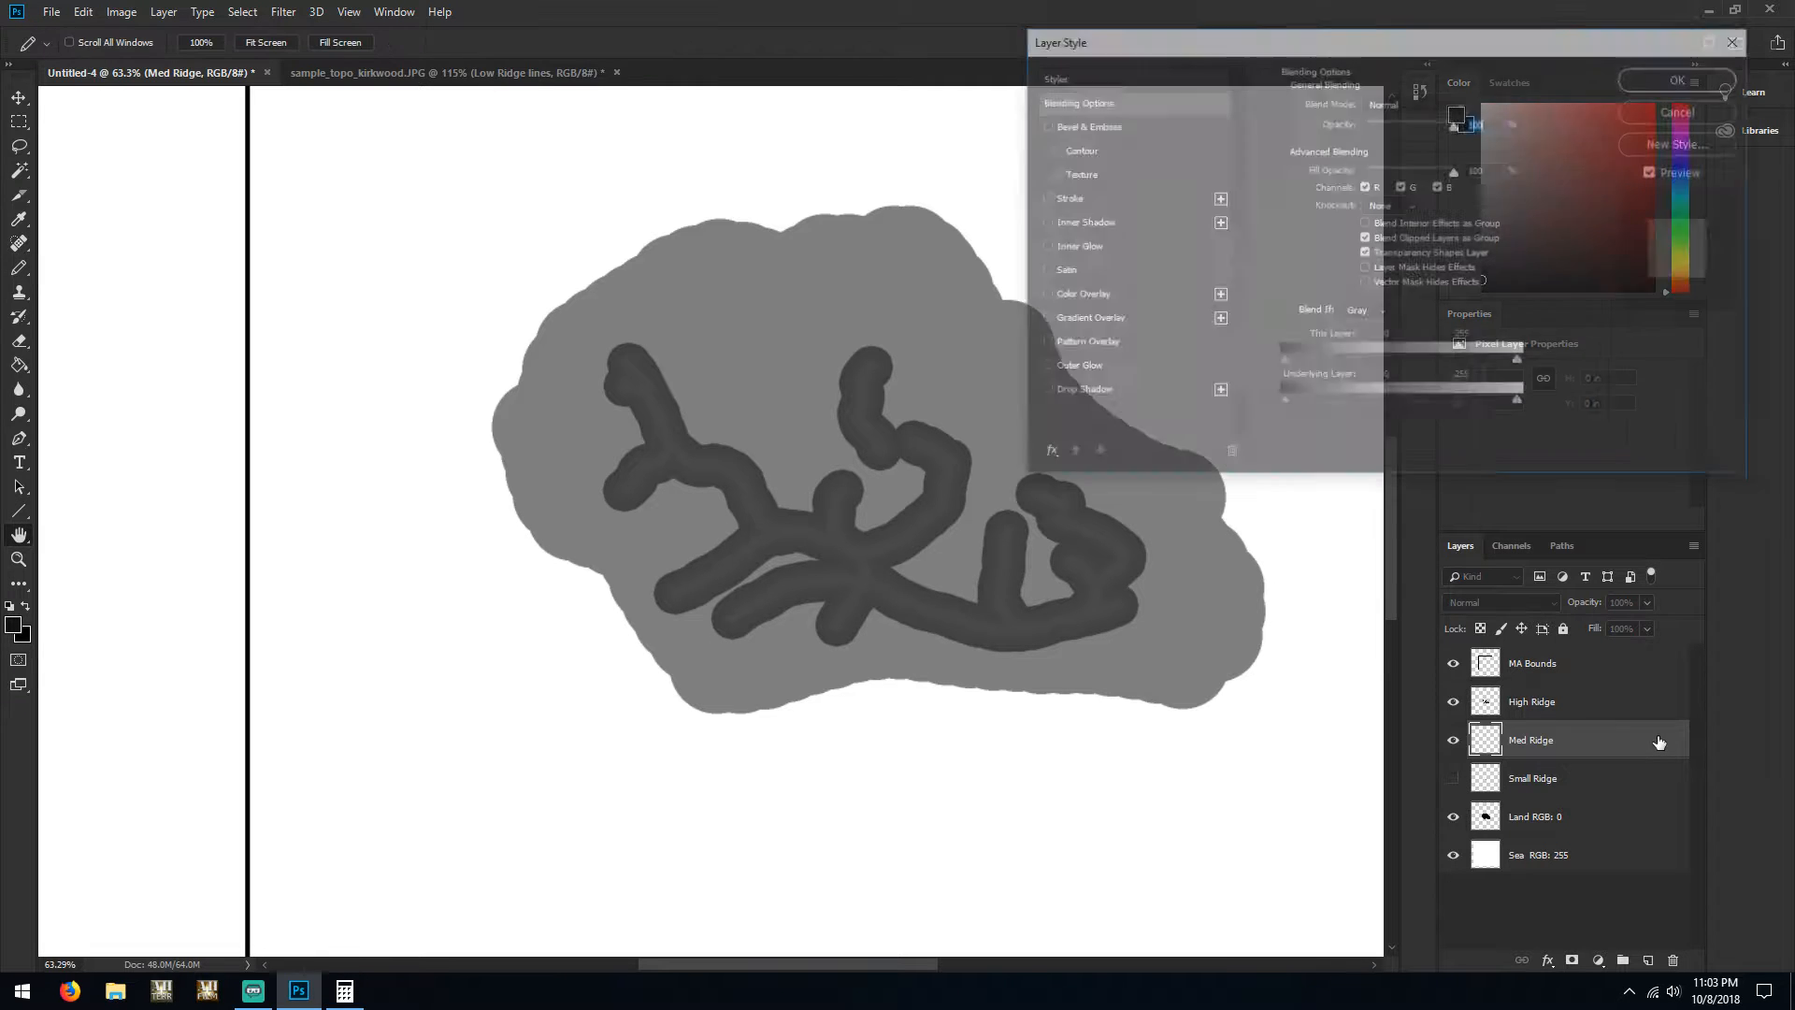
pyautogui.click(1060, 198)
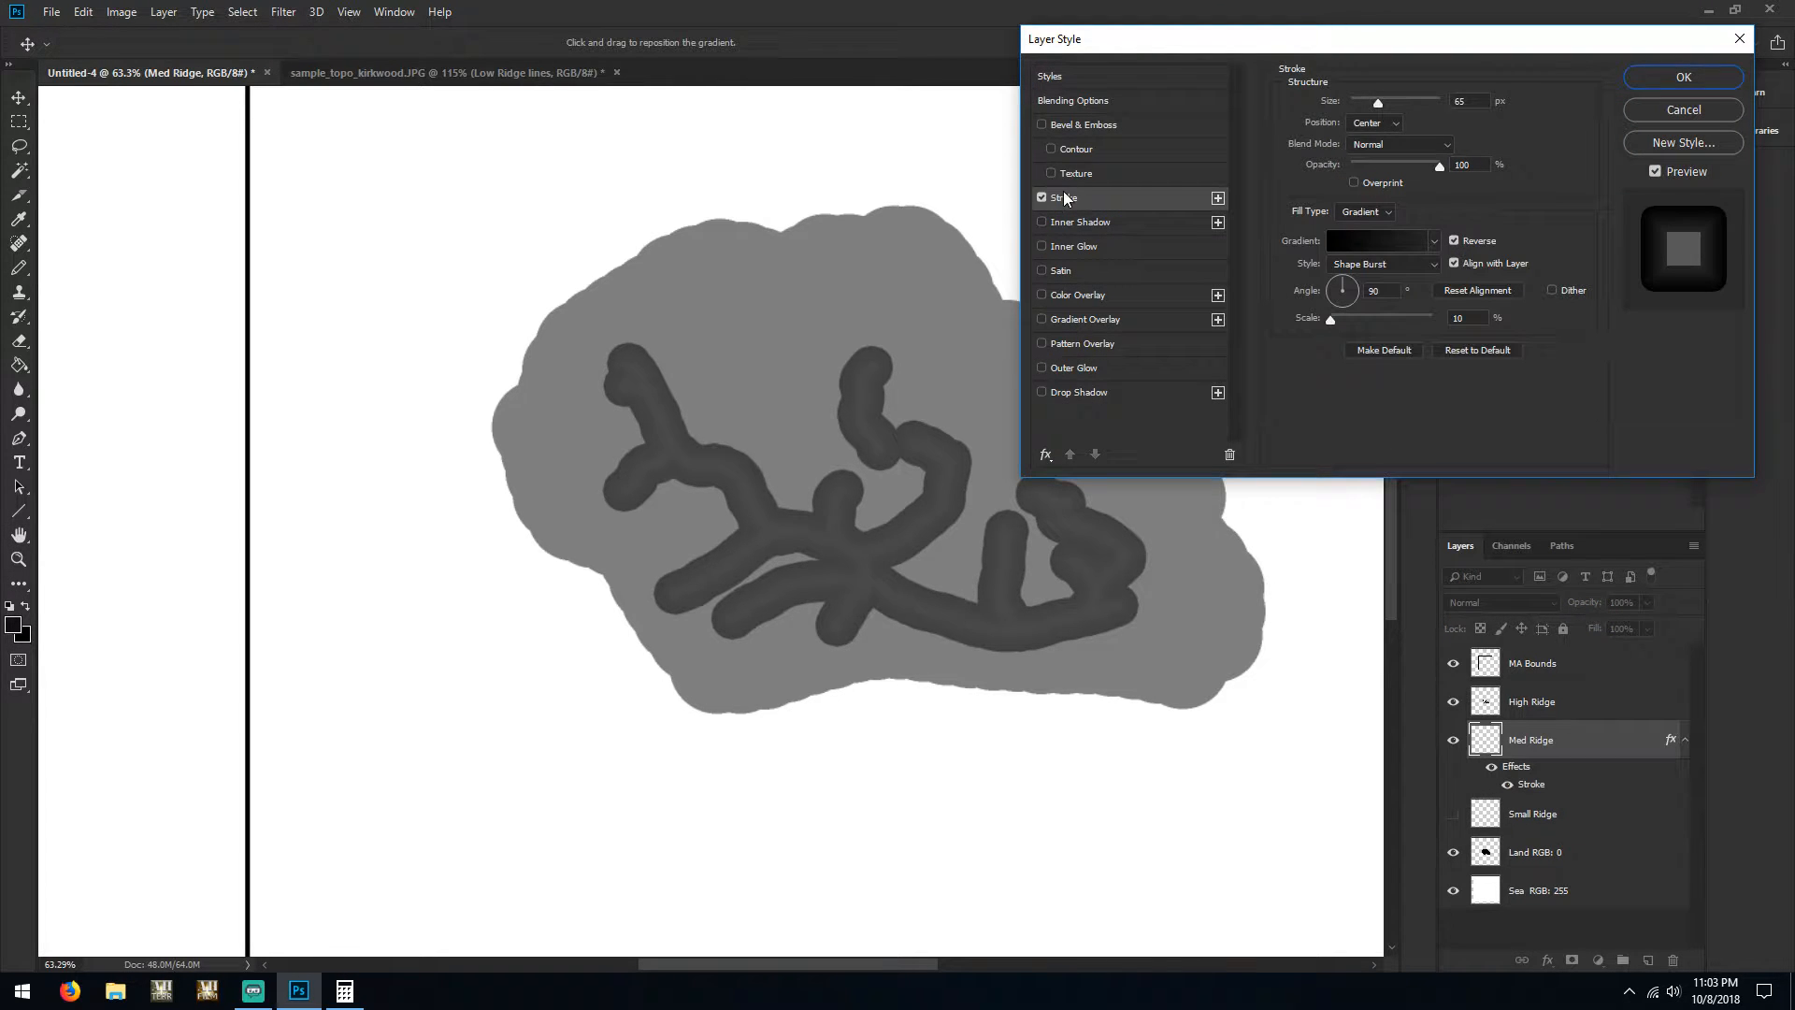
pyautogui.click(1423, 241)
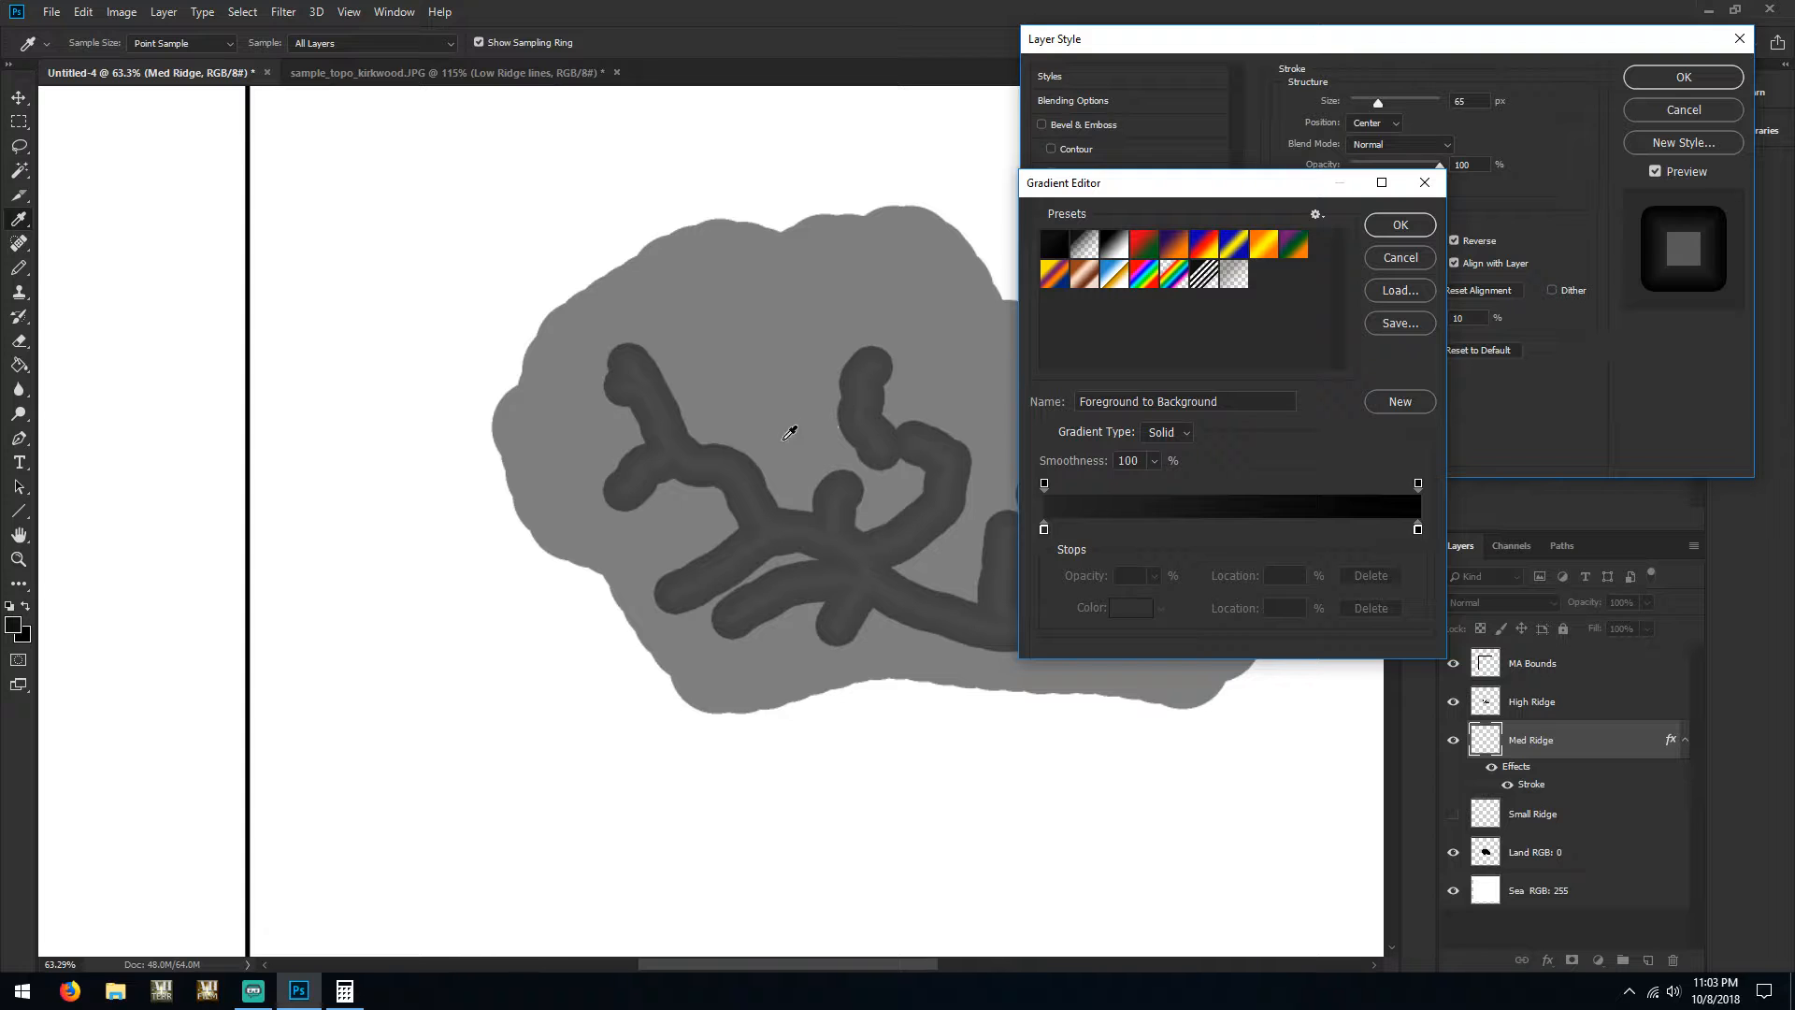
pyautogui.click(1043, 530)
pyautogui.click(1043, 530)
pyautogui.doubleClick(1044, 530)
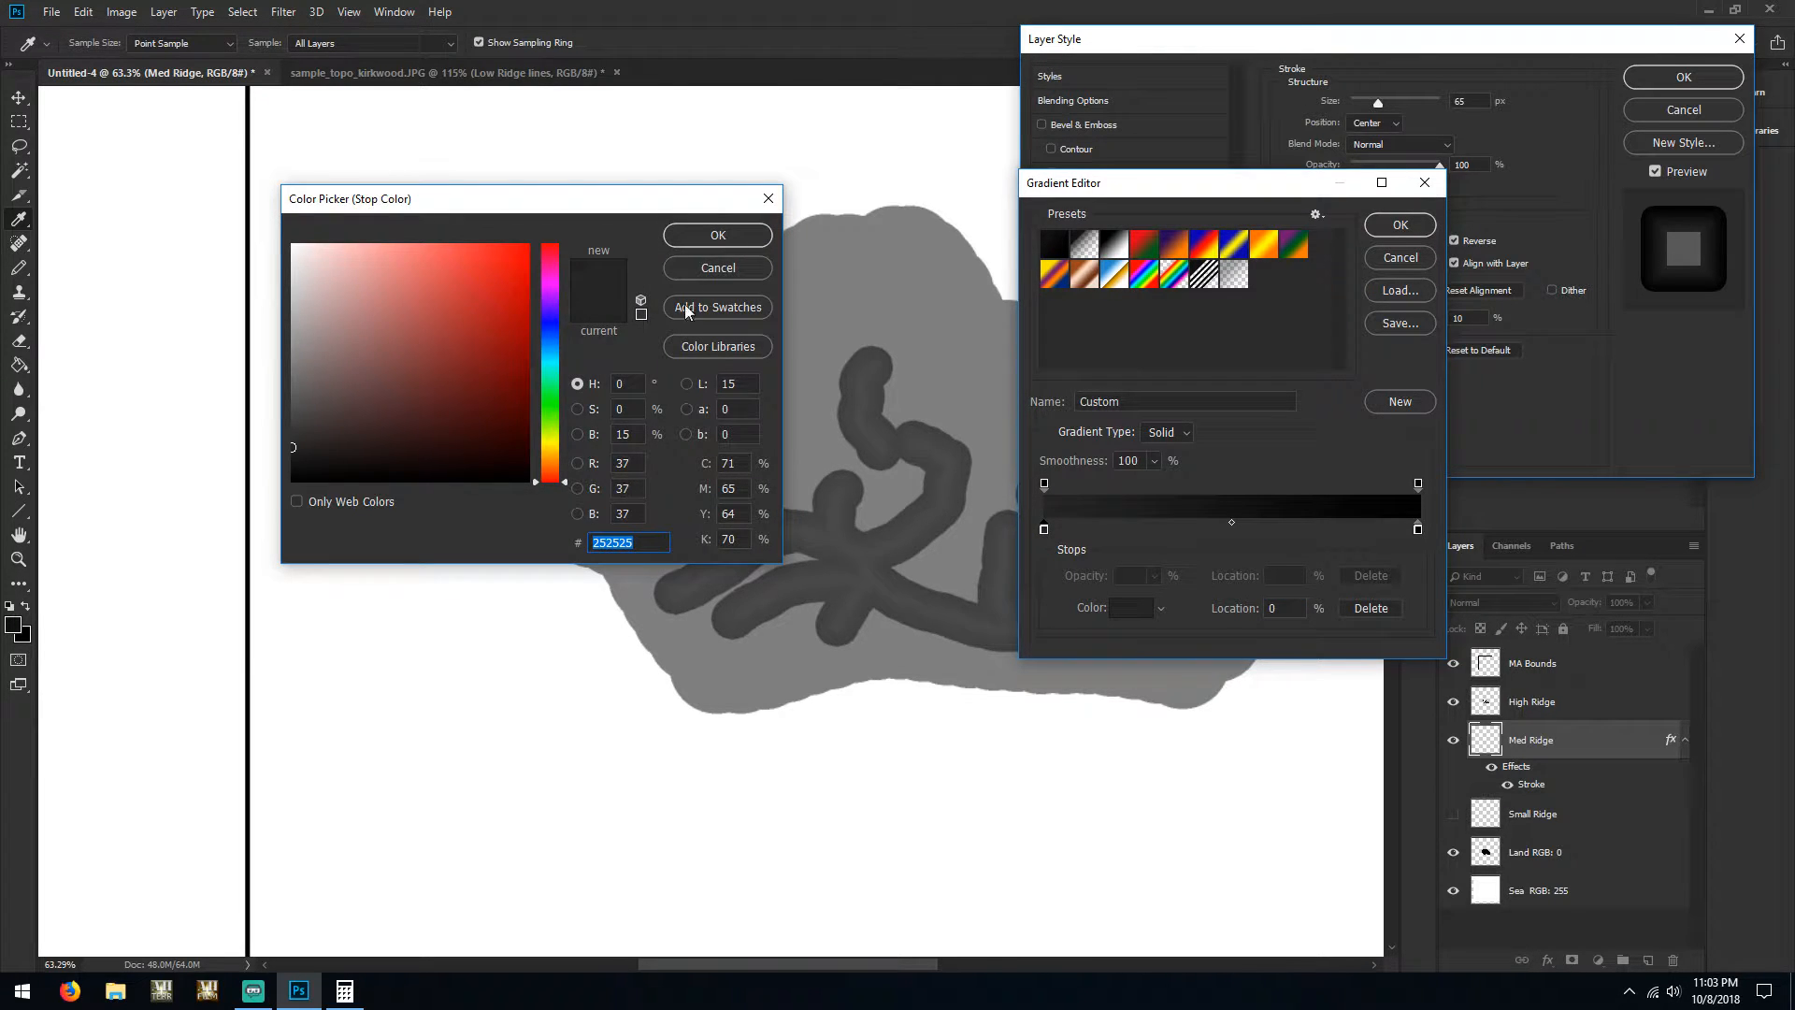
pyautogui.hotkey('ctrl', 'a')
pyautogui.write('17')
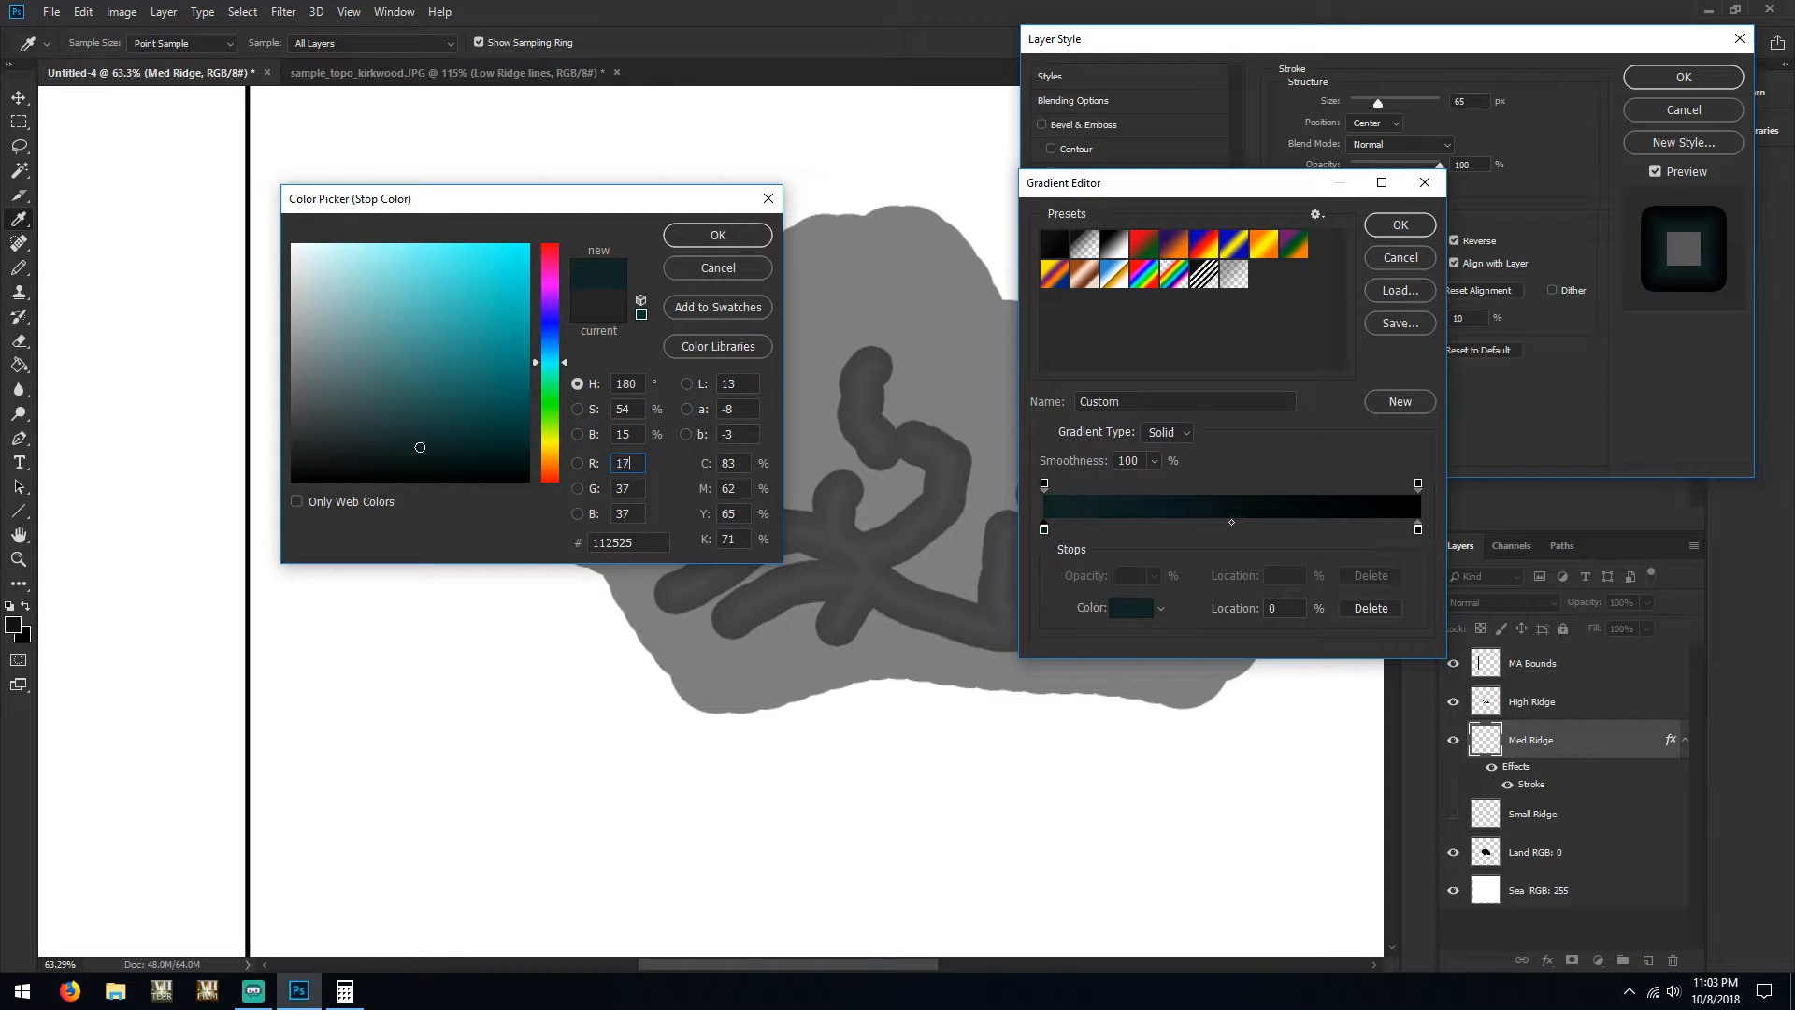
pyautogui.press('Tab')
pyautogui.write('17')
pyautogui.press('Tab')
pyautogui.write('17')
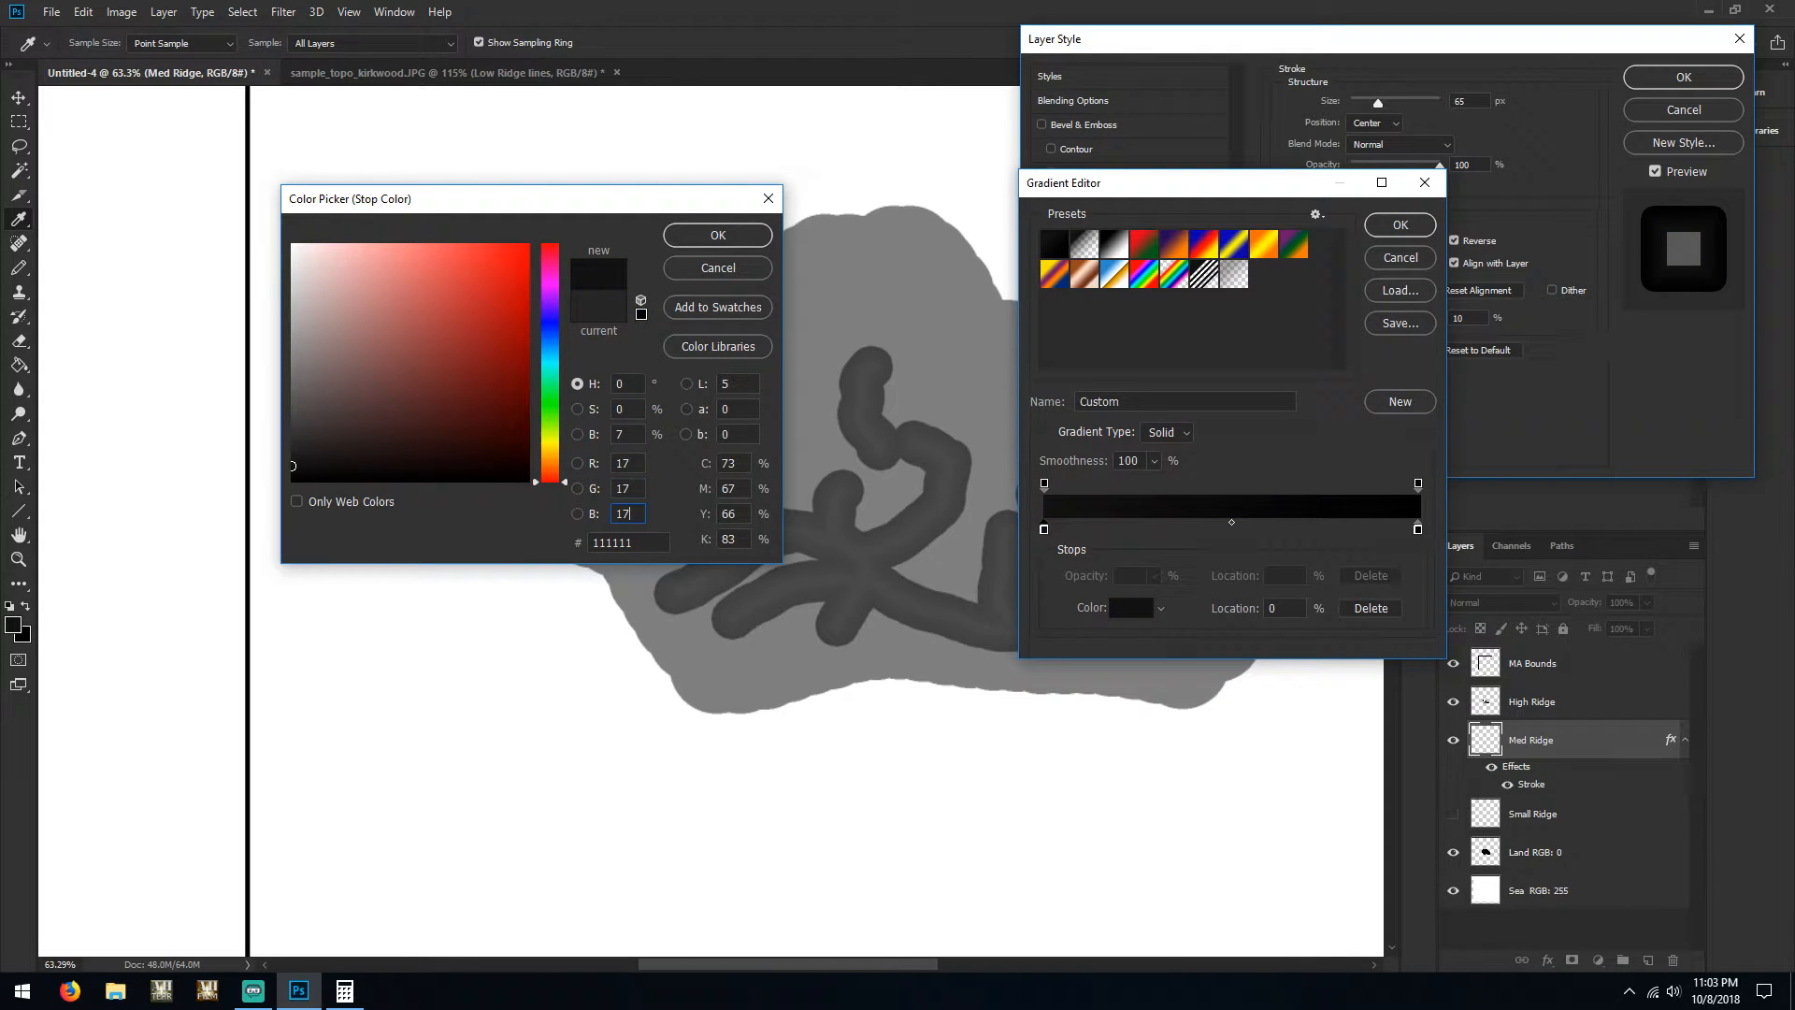
pyautogui.click(751, 234)
# Set the stroke gradient's end colour to RGB 1, 1, 1 and apply the layer style
pyautogui.doubleClick(1418, 531)
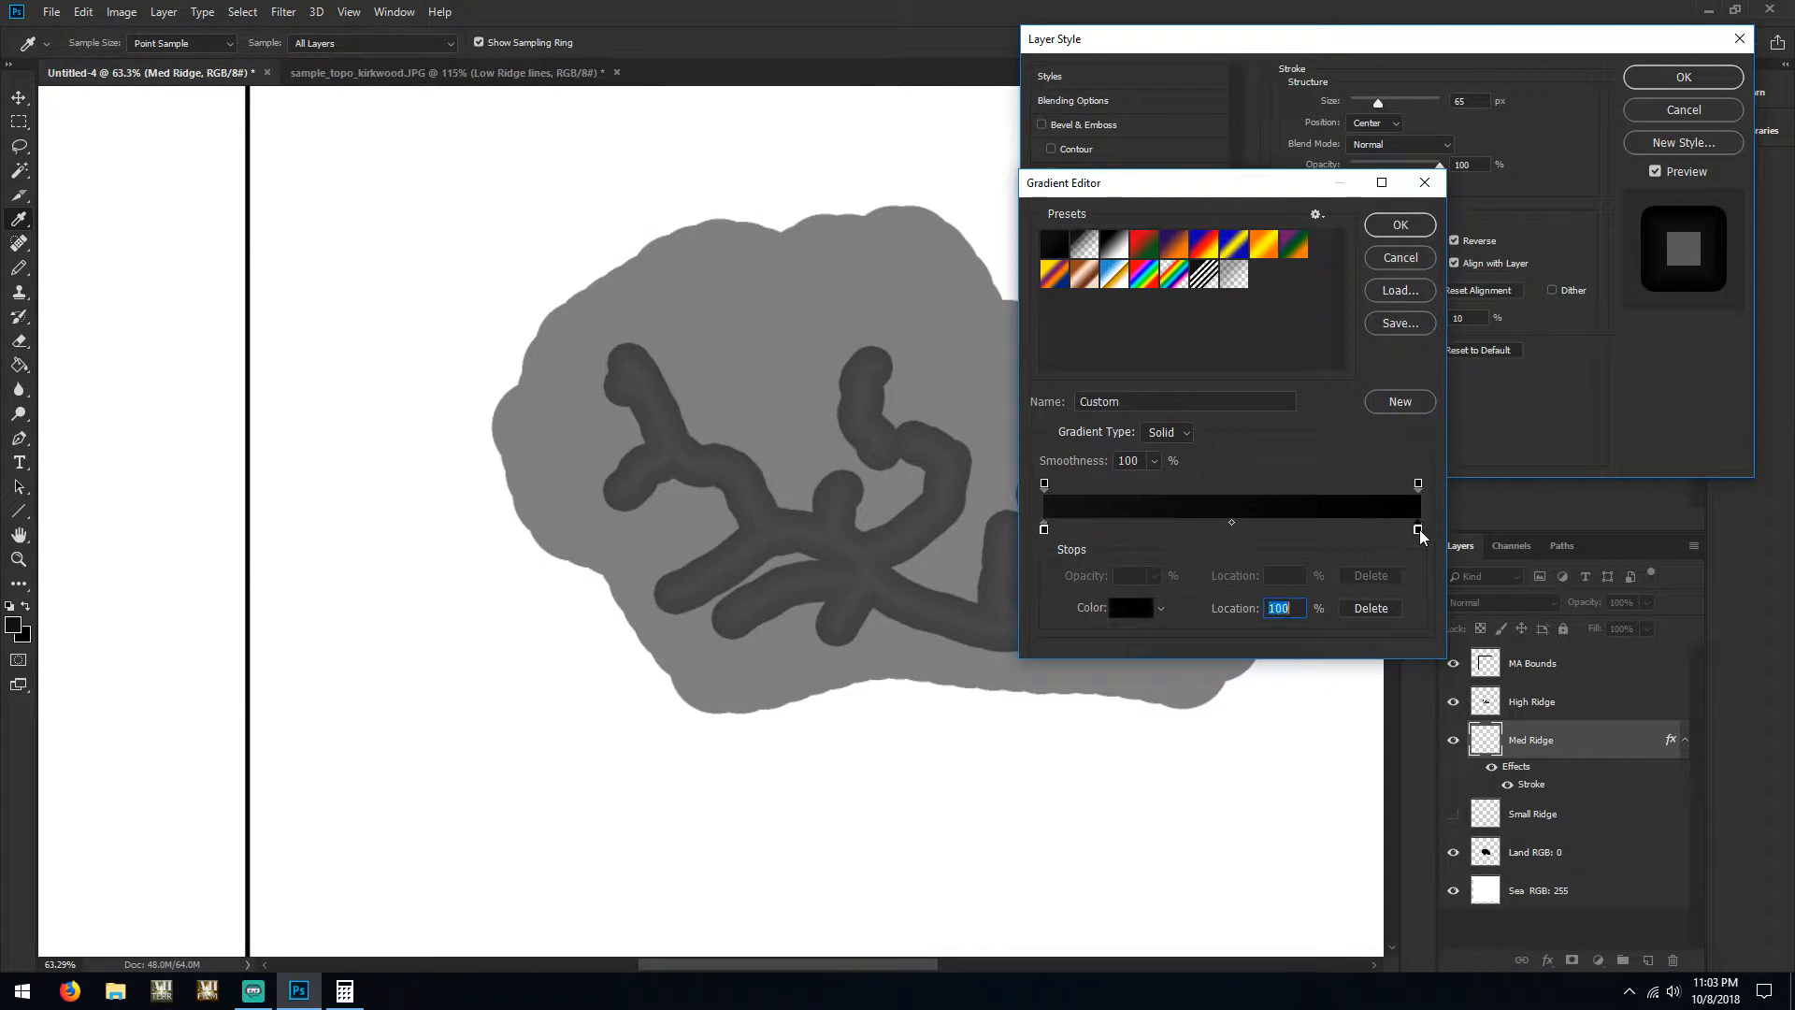
pyautogui.click(618, 463)
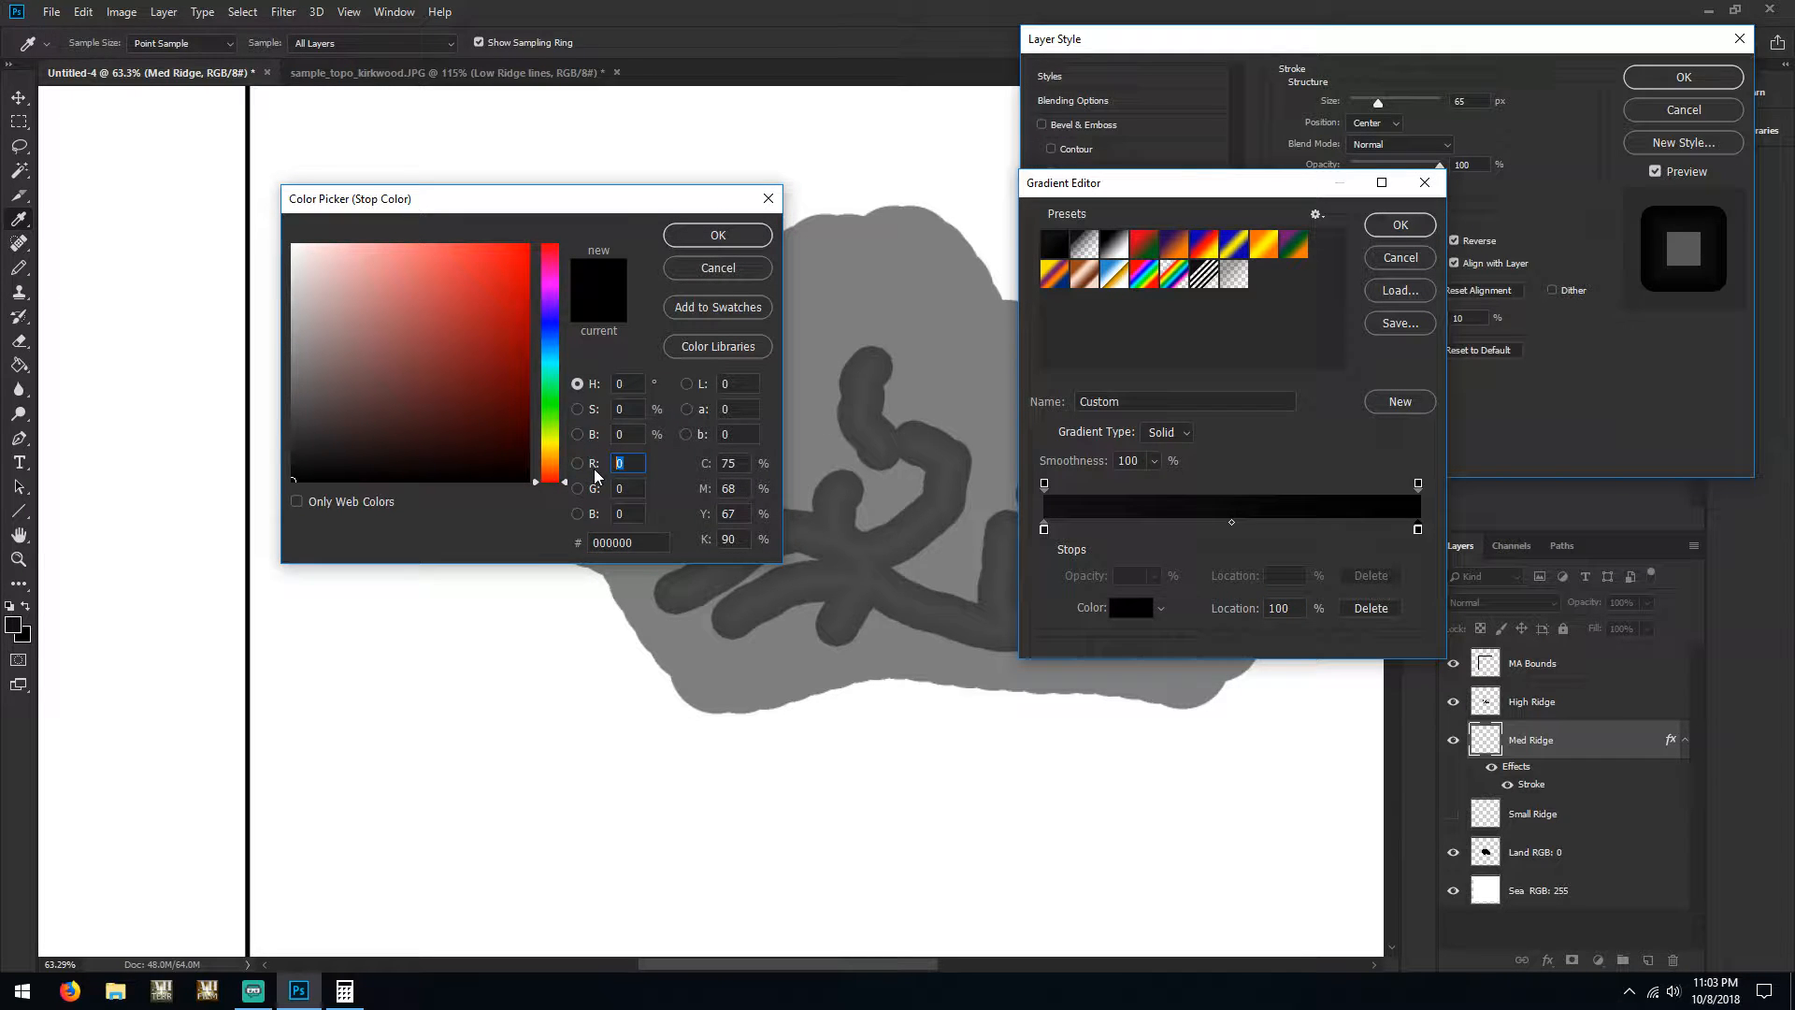
pyautogui.write('1')
pyautogui.press('Tab')
pyautogui.write('1')
pyautogui.press('Tab')
pyautogui.write('1')
pyautogui.press('Tab')
pyautogui.click(718, 234)
pyautogui.click(1400, 225)
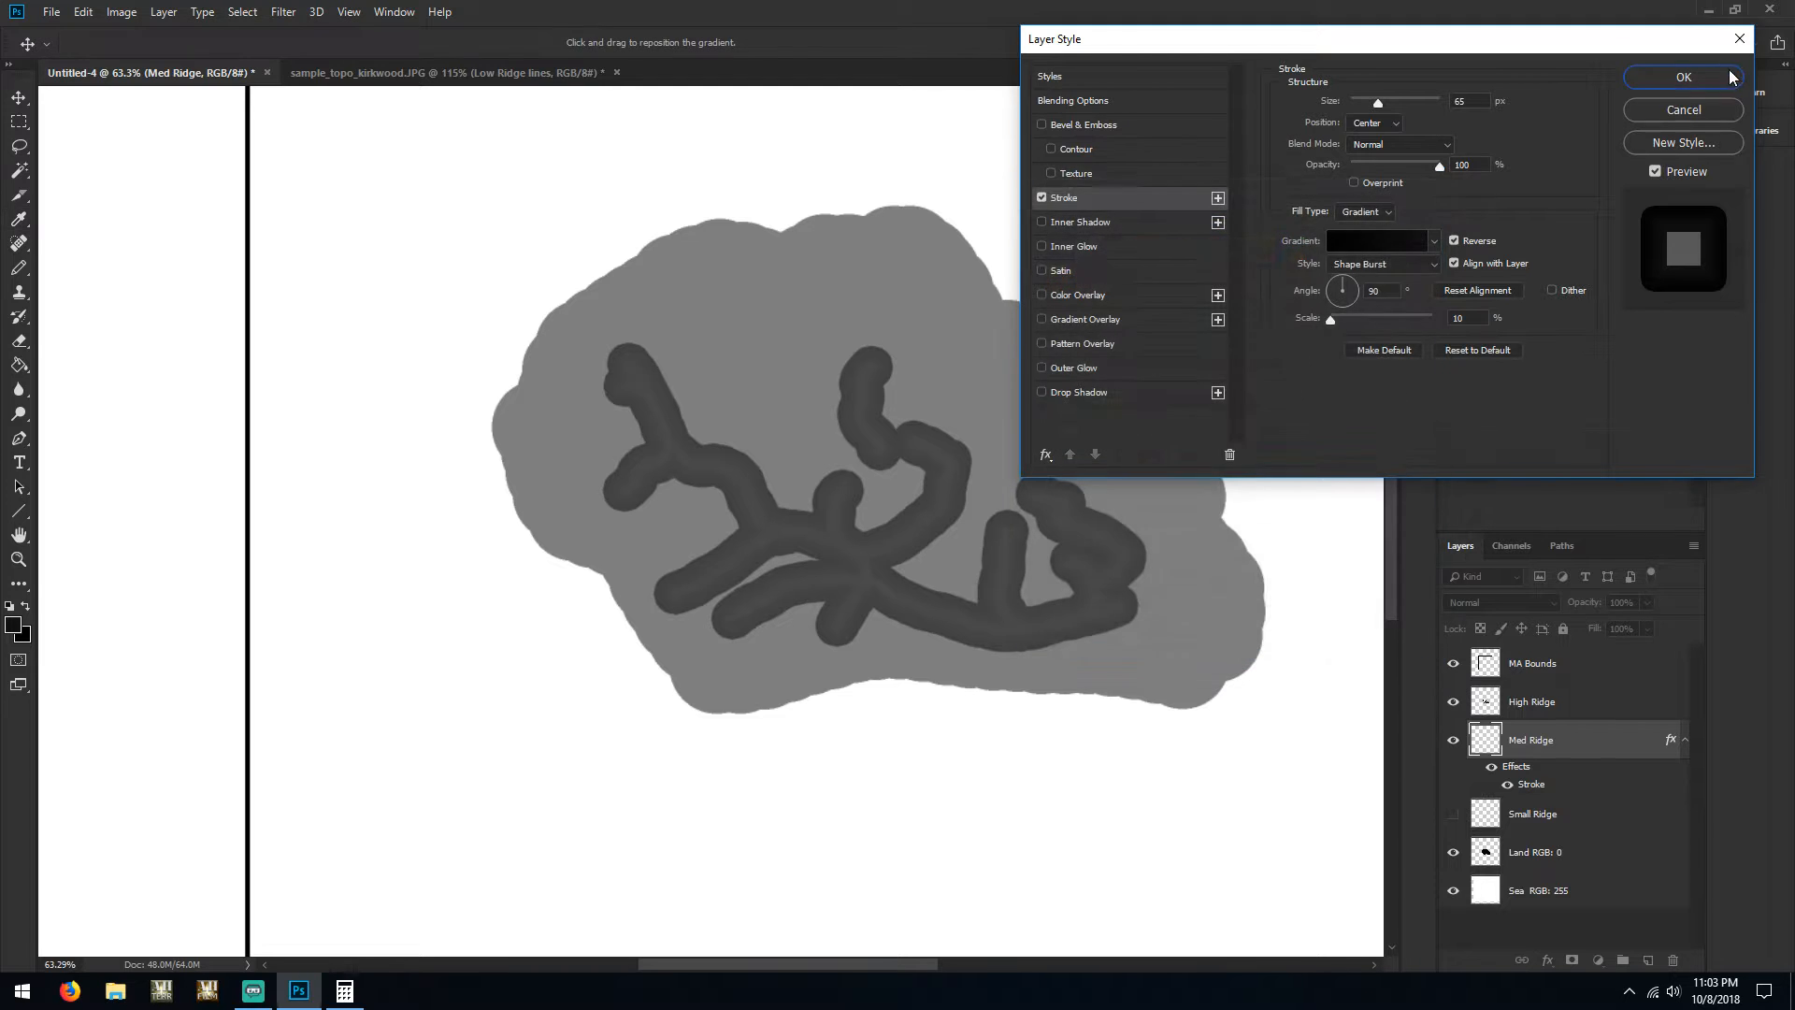
pyautogui.click(1682, 78)
# Draw one short slanted ridge on the Med Ridge layer, from the open land down to the upper-left high ridge branch
pyautogui.moveTo(723, 441); pyautogui.dragTo(762, 346)
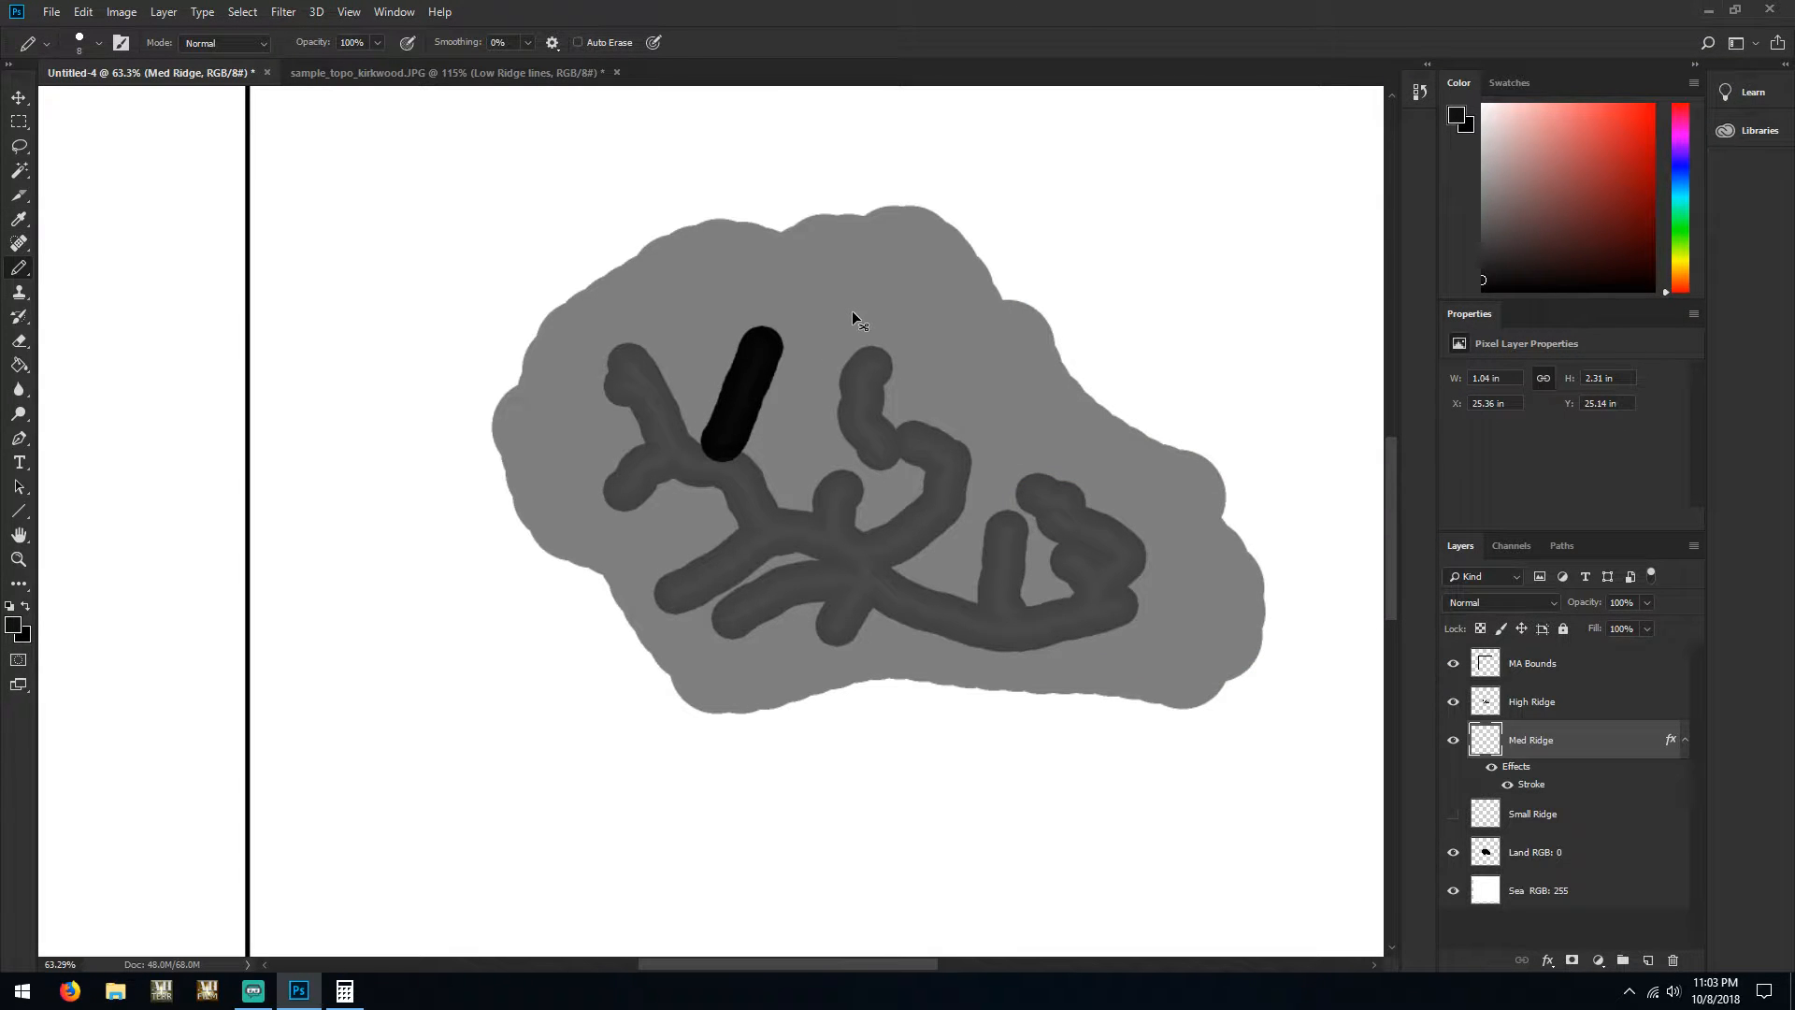
pyautogui.hotkey('ctrl', 'z')
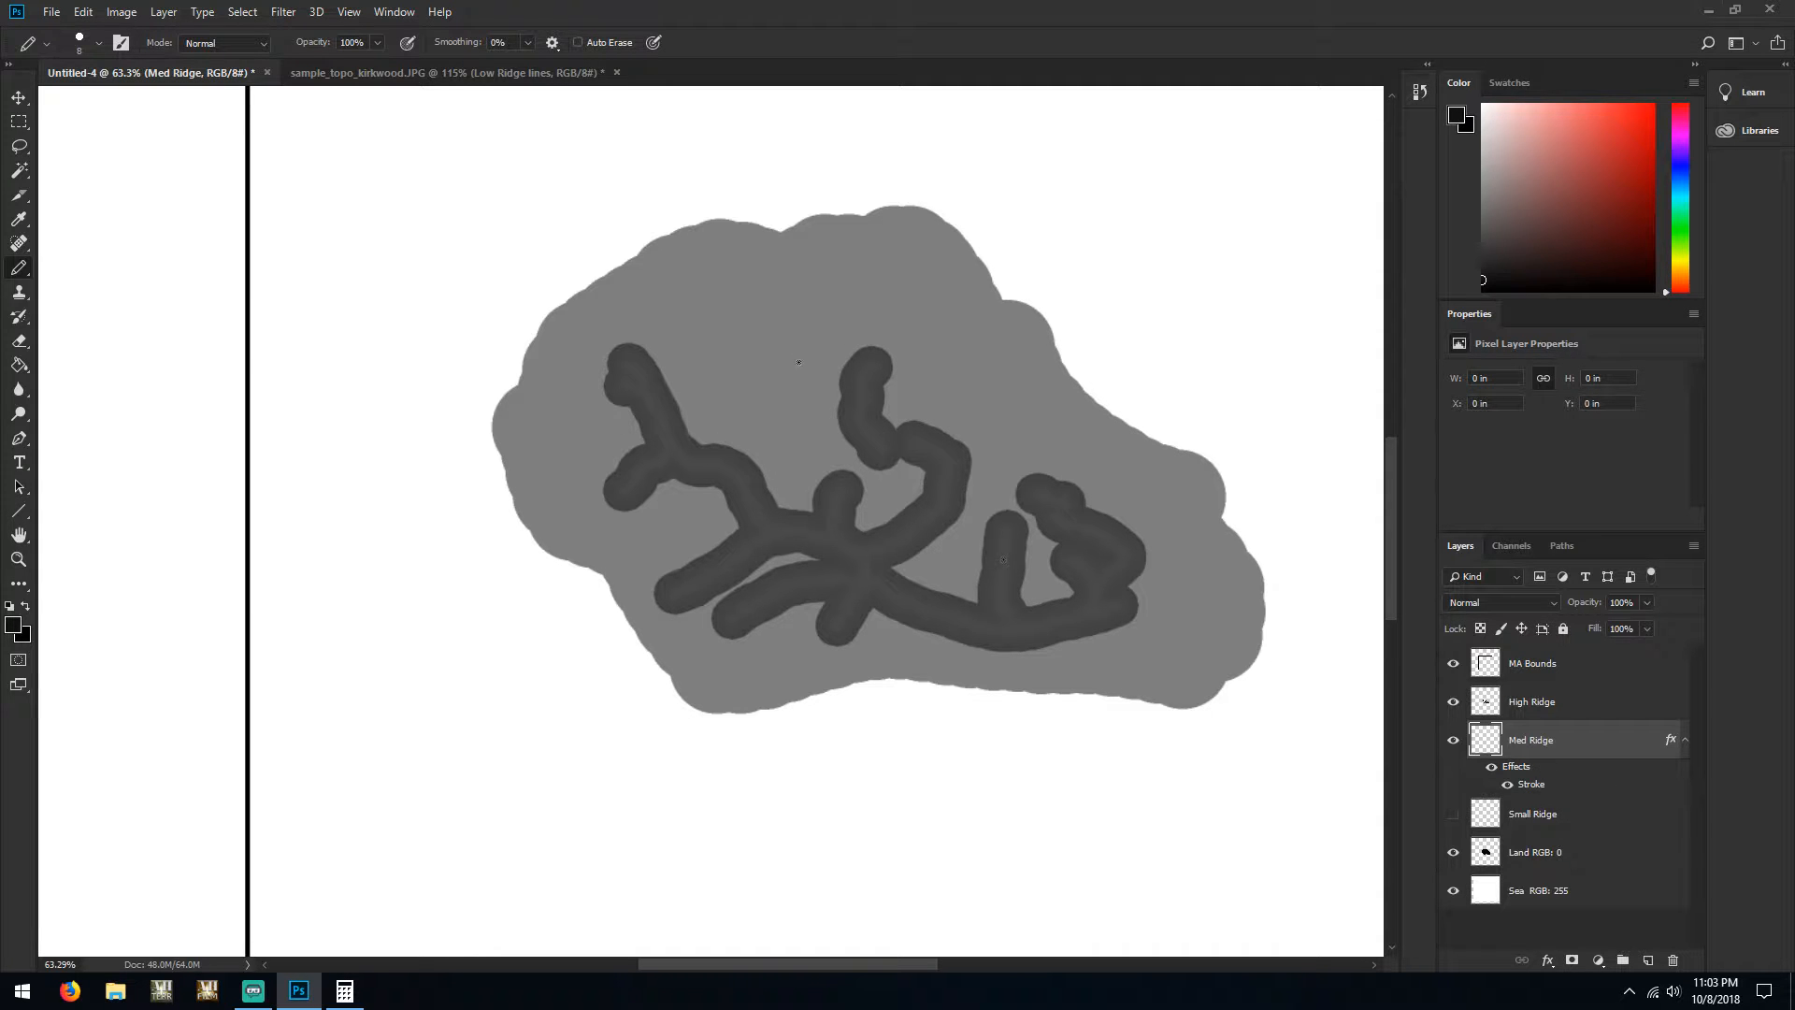
pyautogui.moveTo(798, 362); pyautogui.dragTo(746, 476)
pyautogui.press('space')
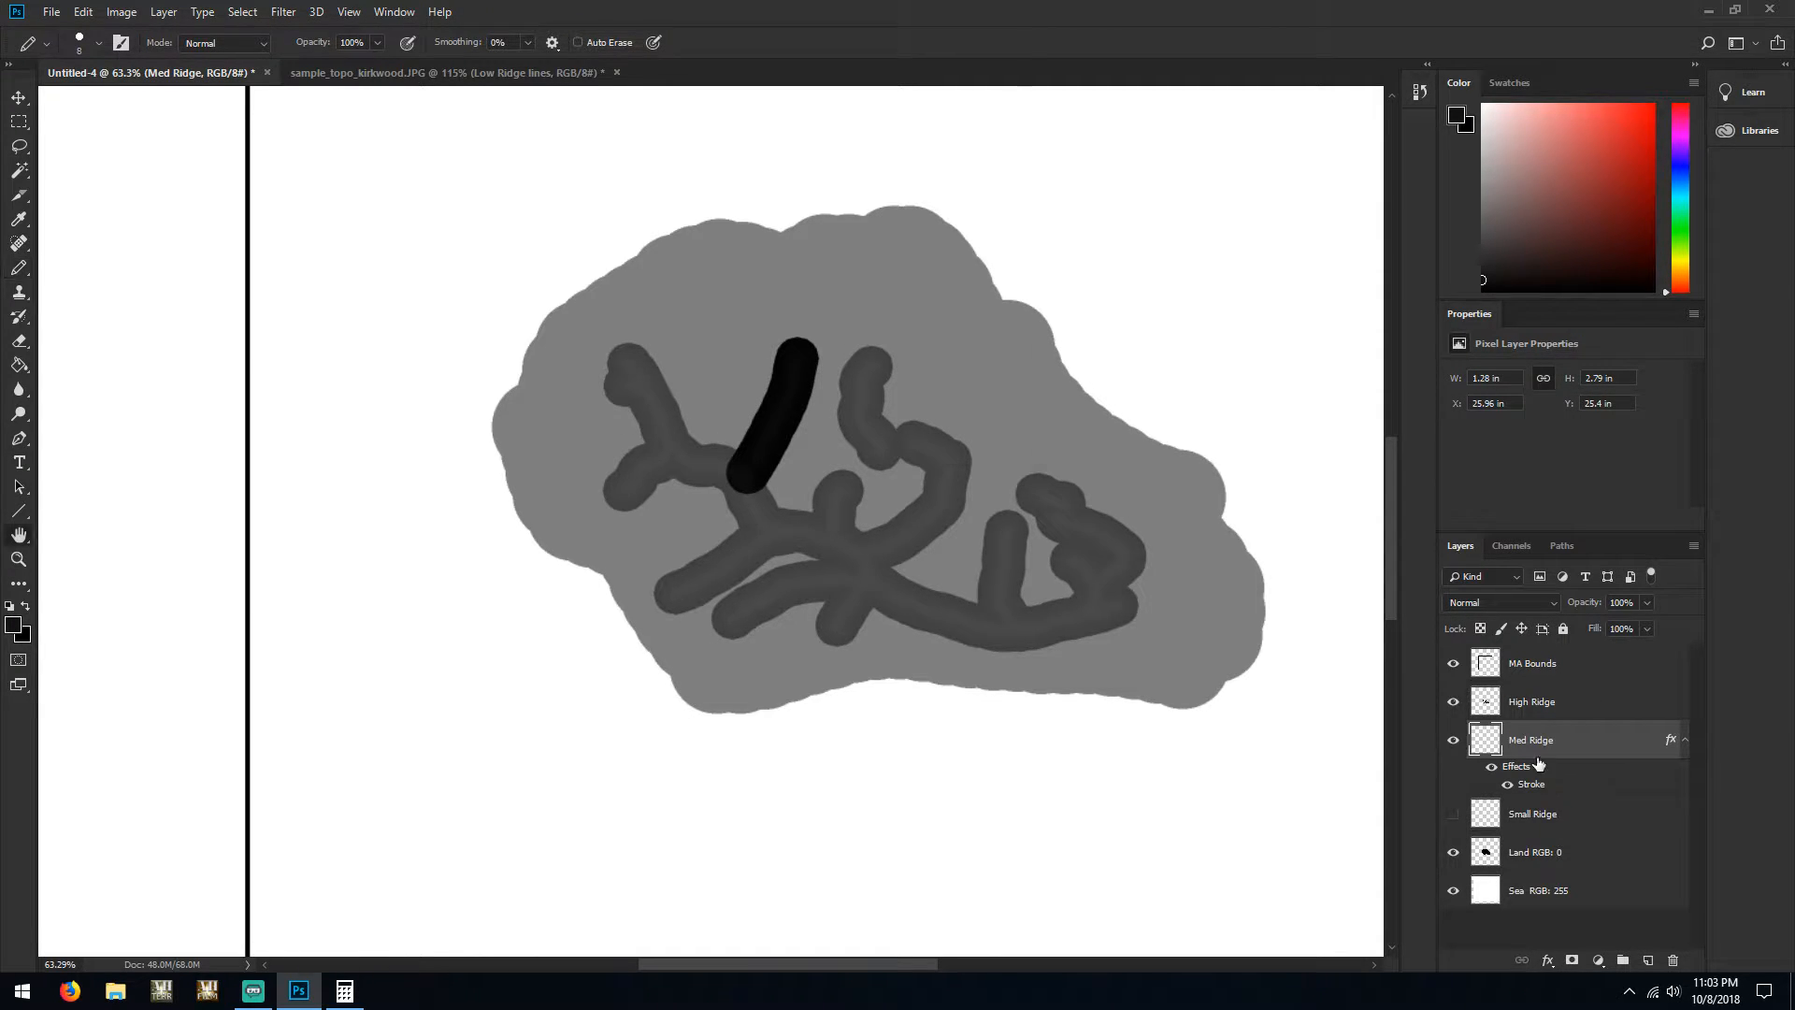
# Set the Med Ridge stroke size to 35 px, compare the gradient with Reverse off and on, and apply it with Reverse enabled
pyautogui.doubleClick(1539, 764)
pyautogui.moveTo(1377, 106)
pyautogui.mouseDown()
pyautogui.moveTo(1353, 107)
pyautogui.moveTo(1370, 108)
pyautogui.mouseUp()
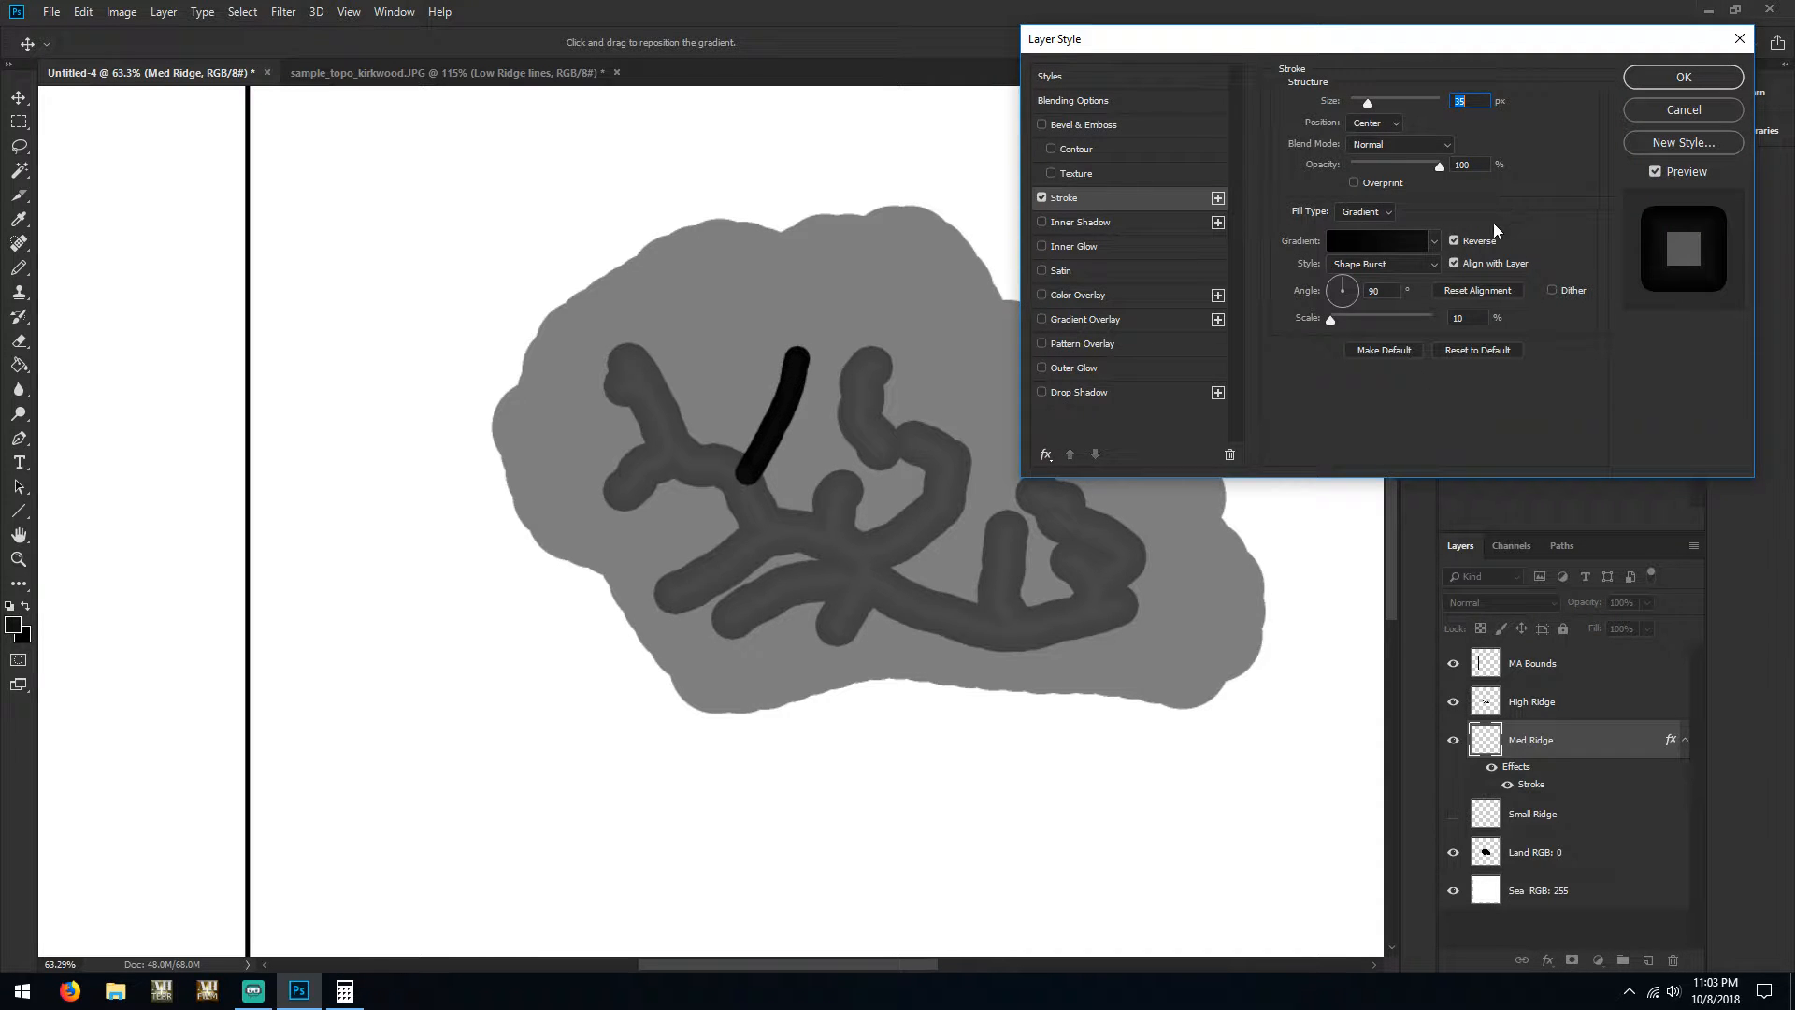
pyautogui.click(1454, 239)
pyautogui.click(1454, 239)
pyautogui.scroll(3, 772, 368)
pyautogui.scroll(1, 818, 363)
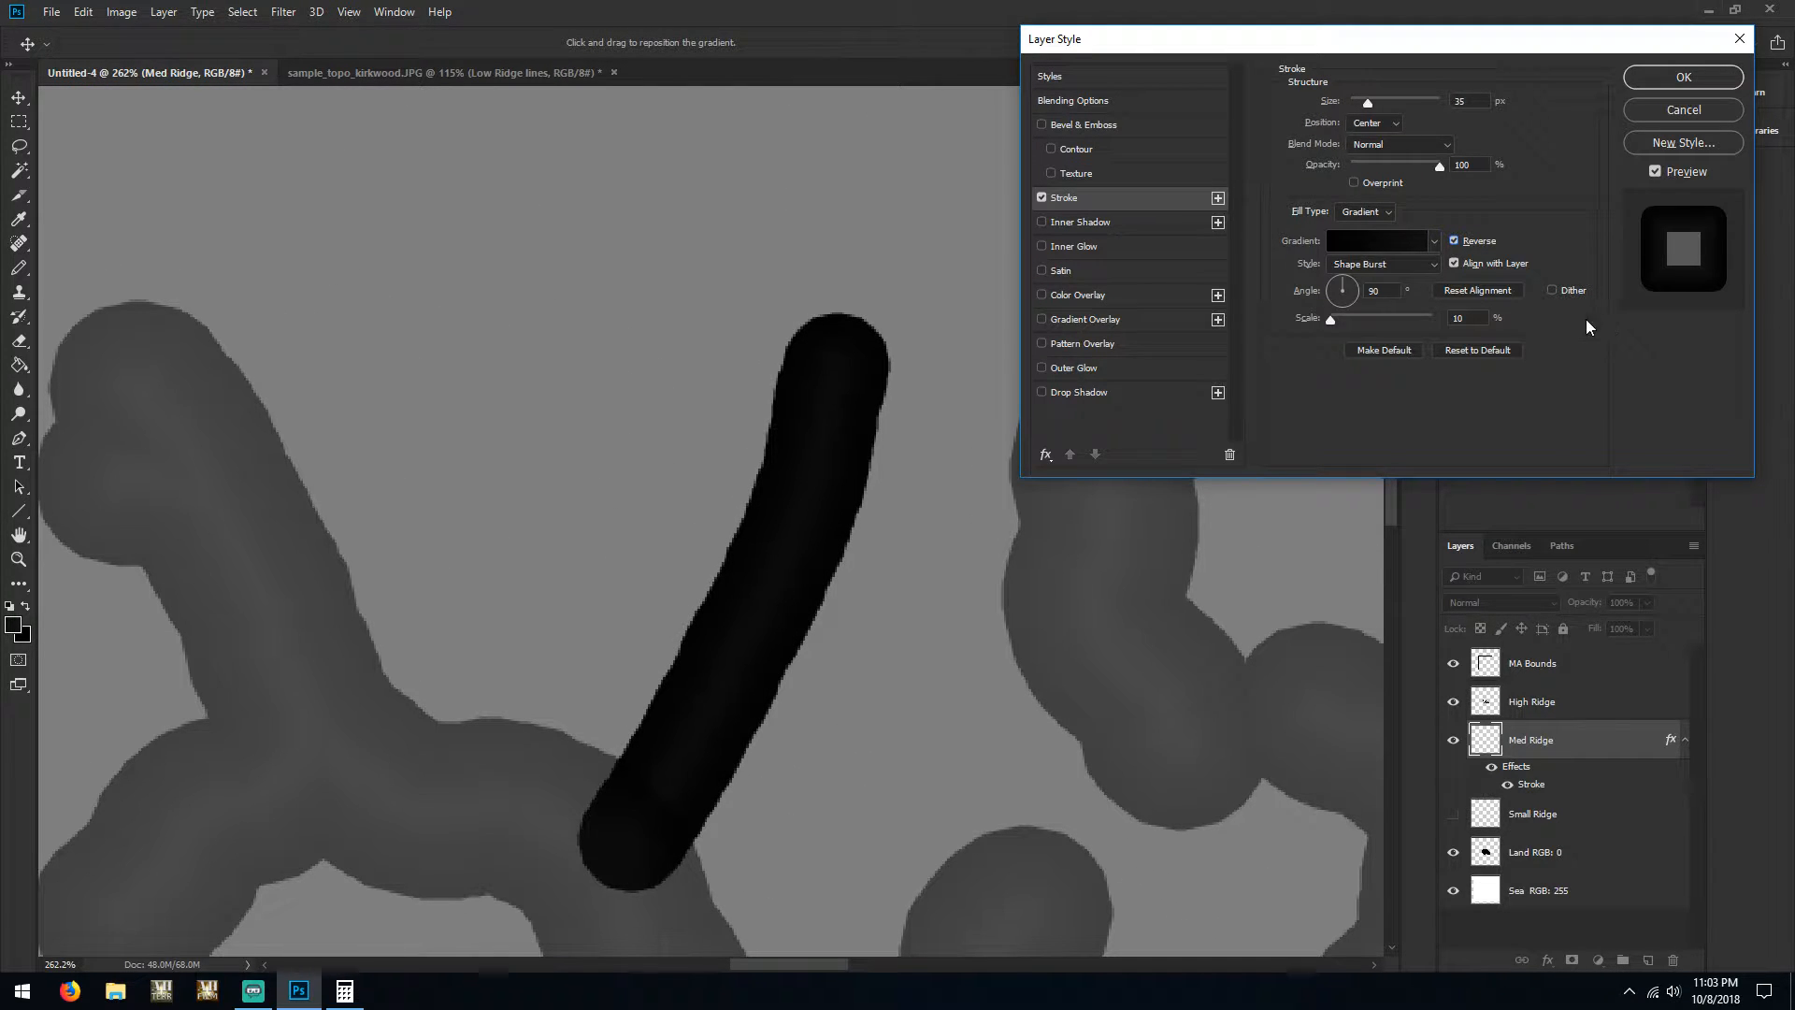
pyautogui.click(1455, 241)
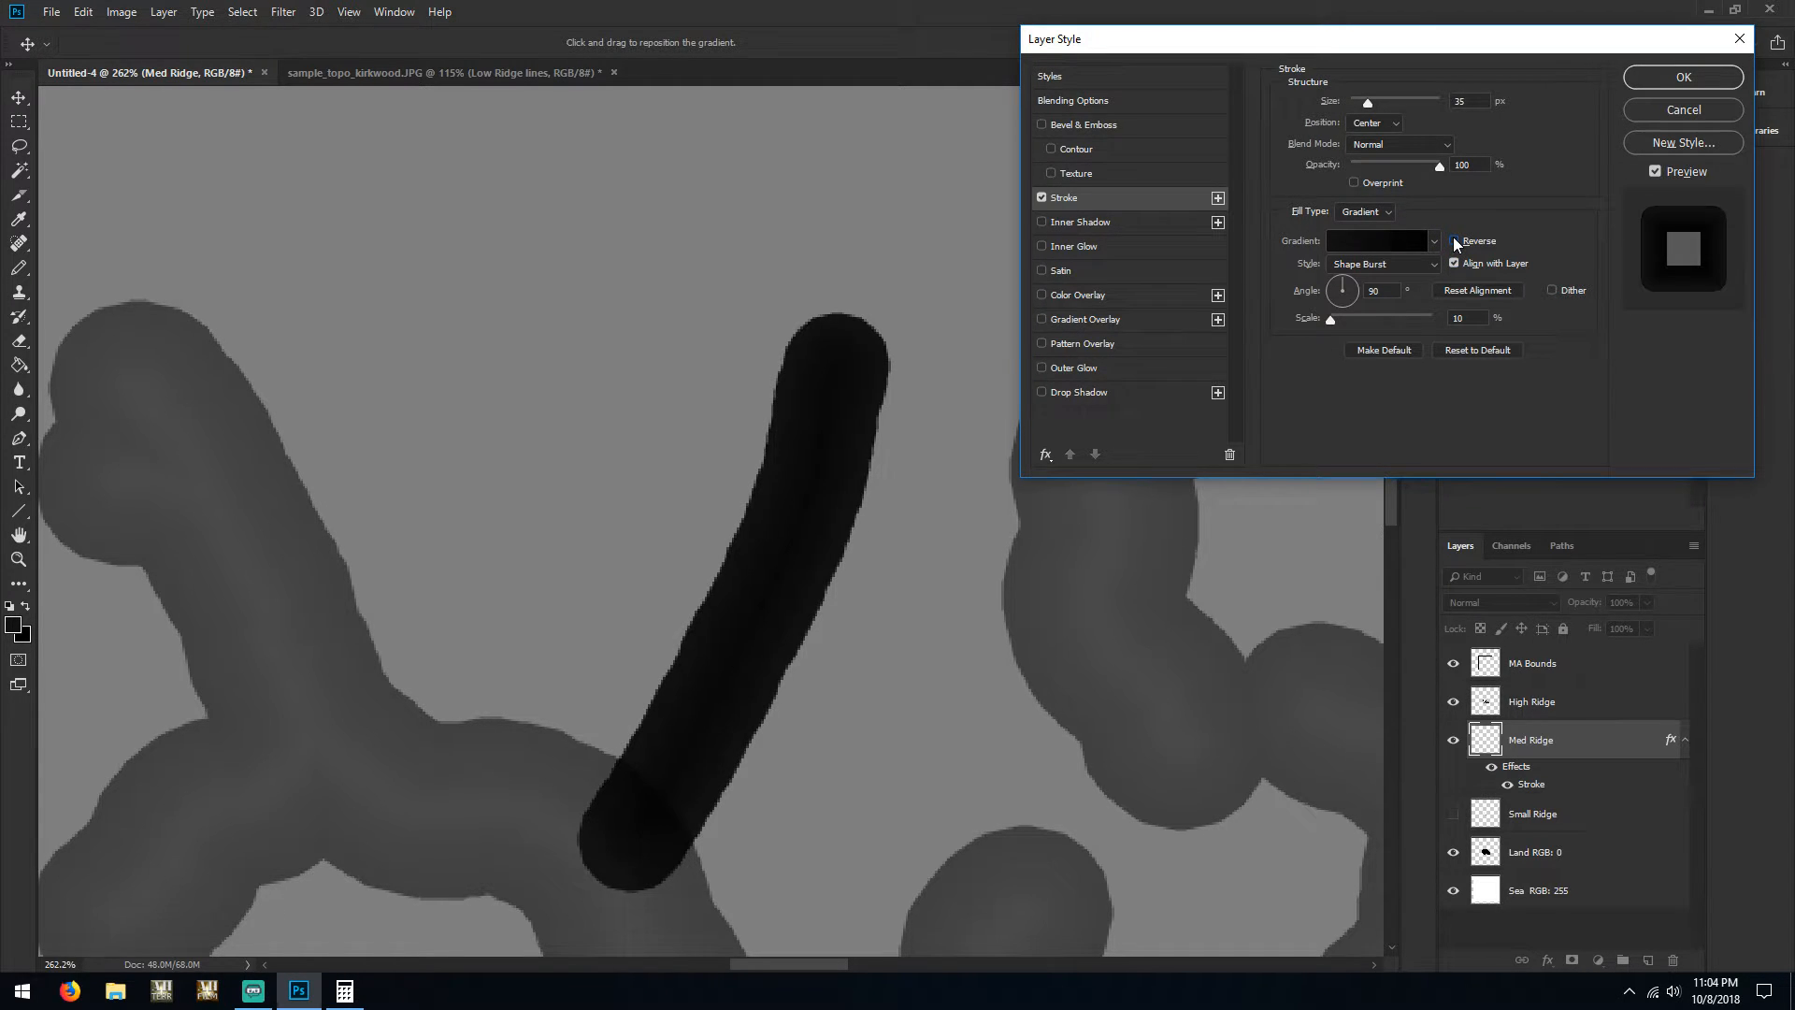
pyautogui.click(1455, 241)
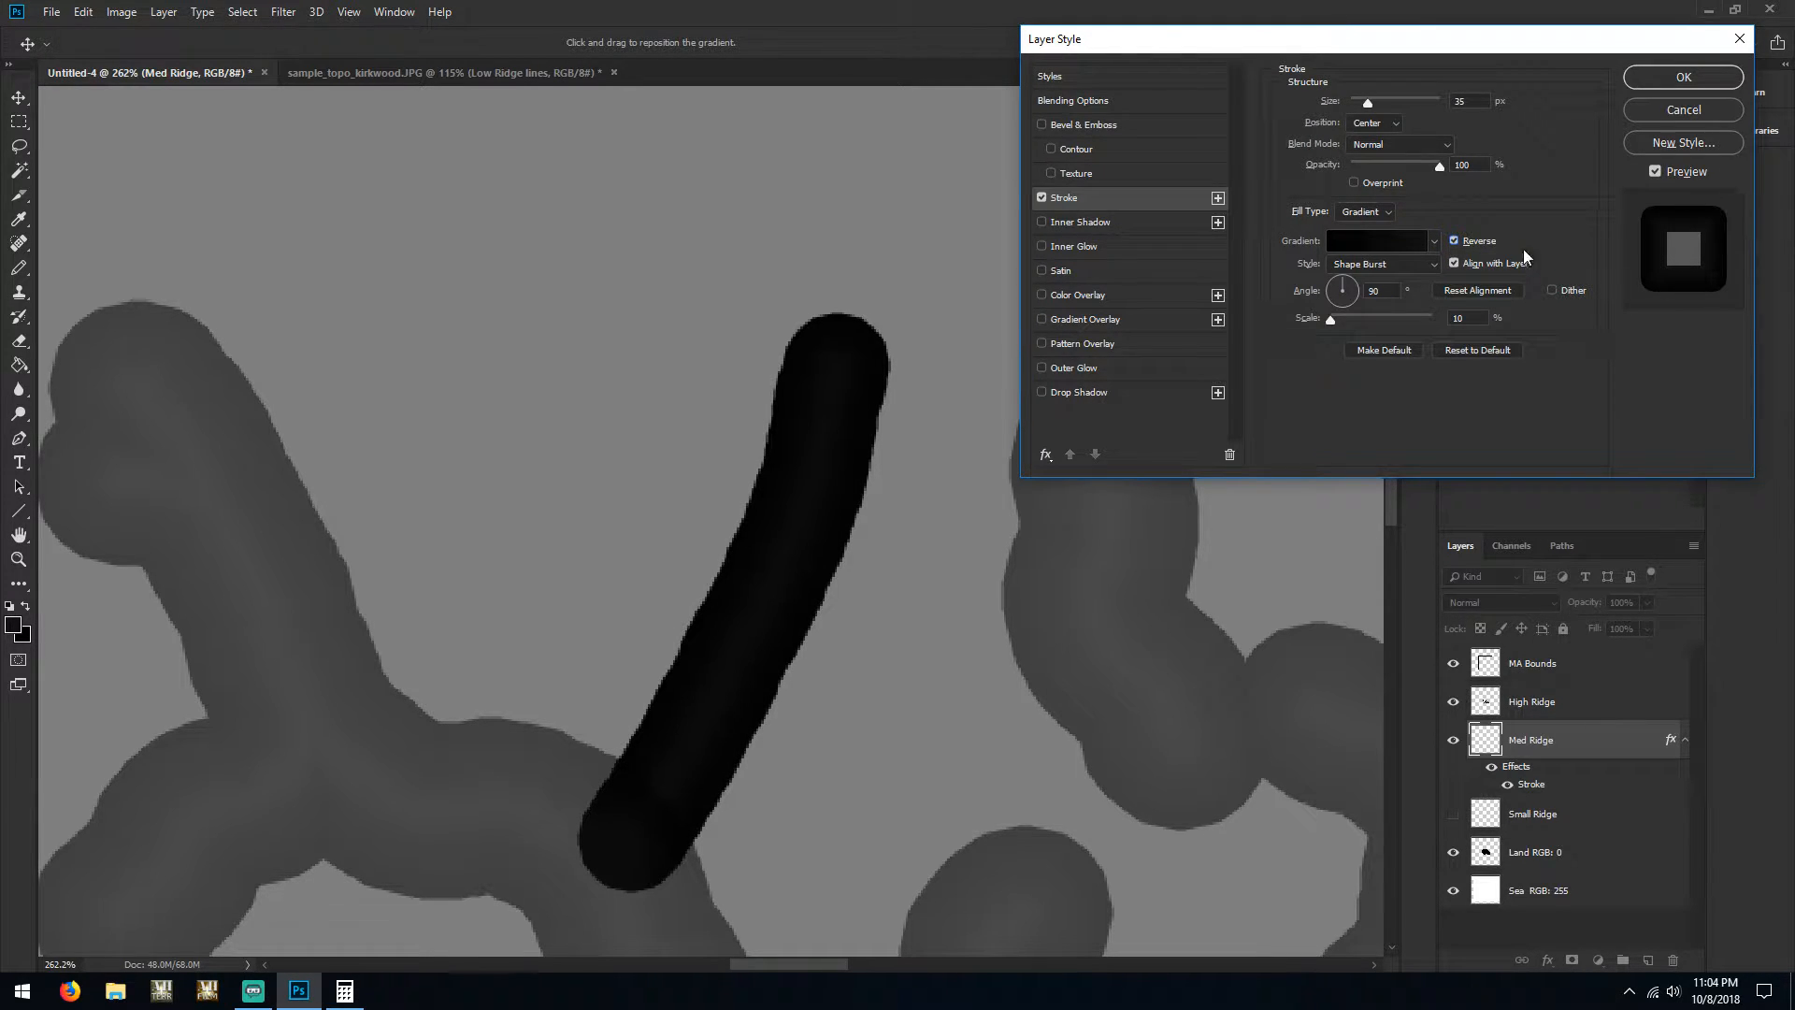
pyautogui.click(1684, 81)
pyautogui.scroll(-5, 1200, 634)
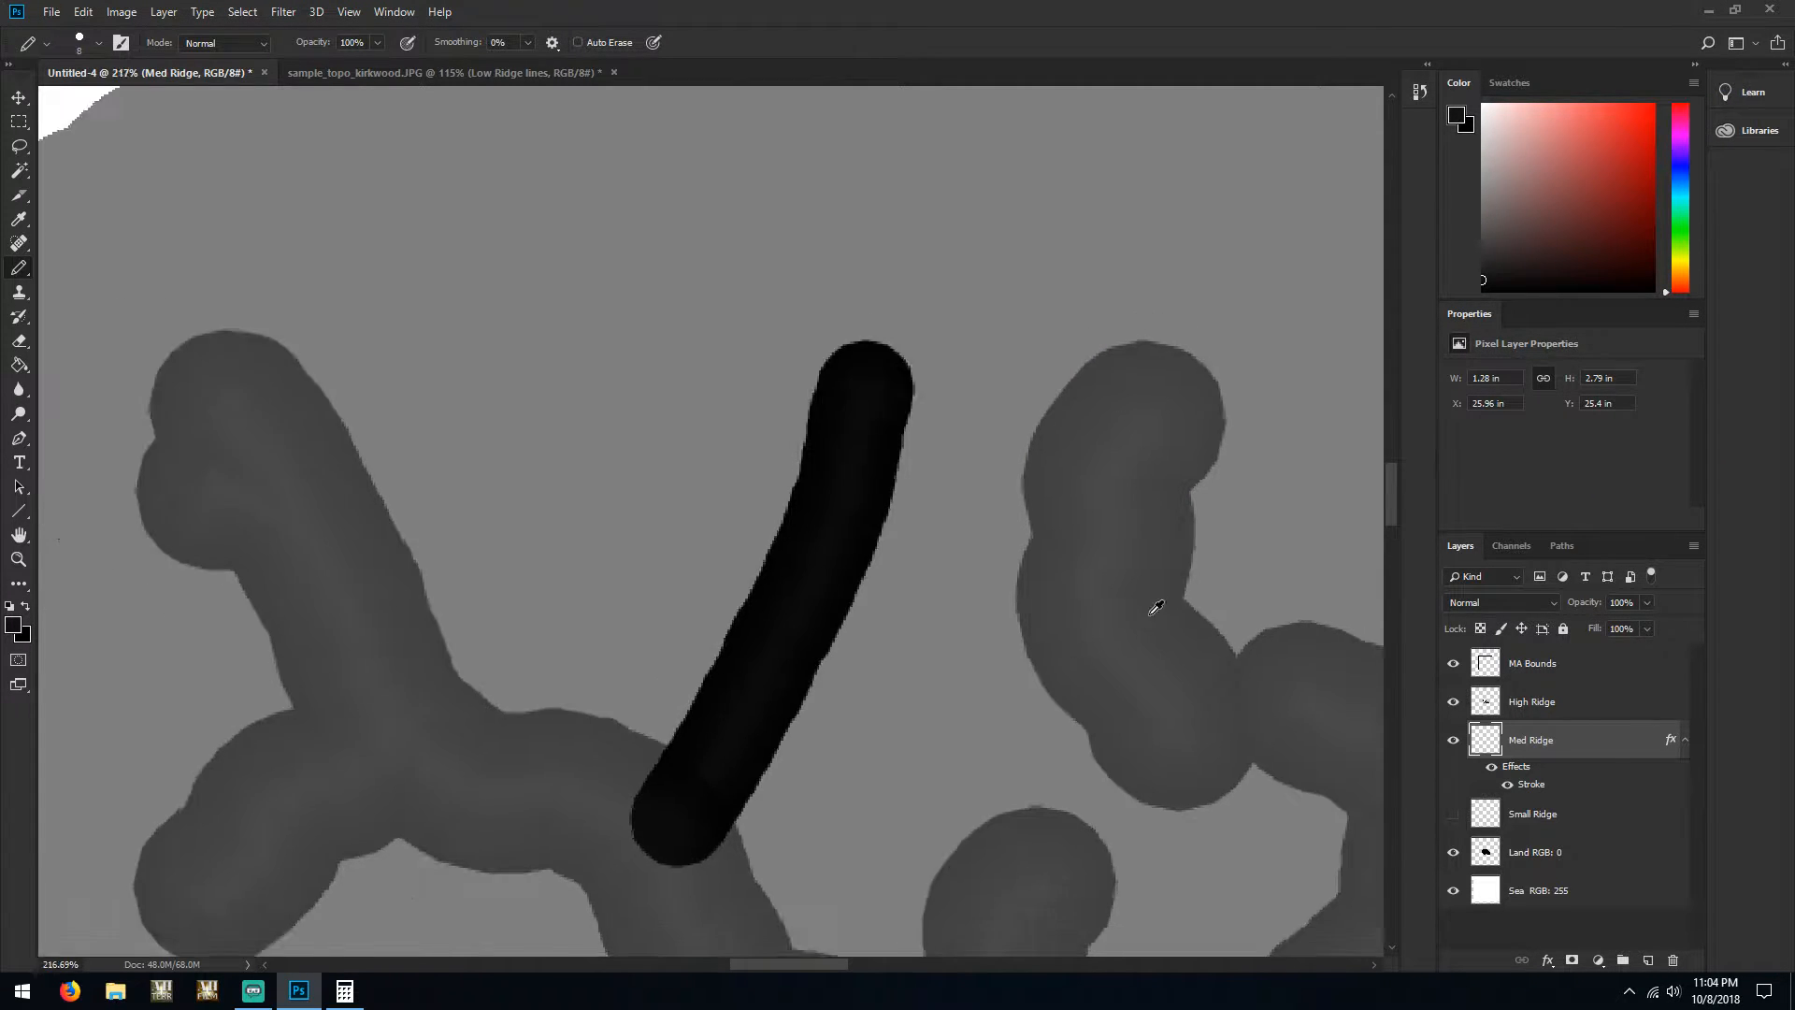
pyautogui.hscroll(5, 1133, 686)
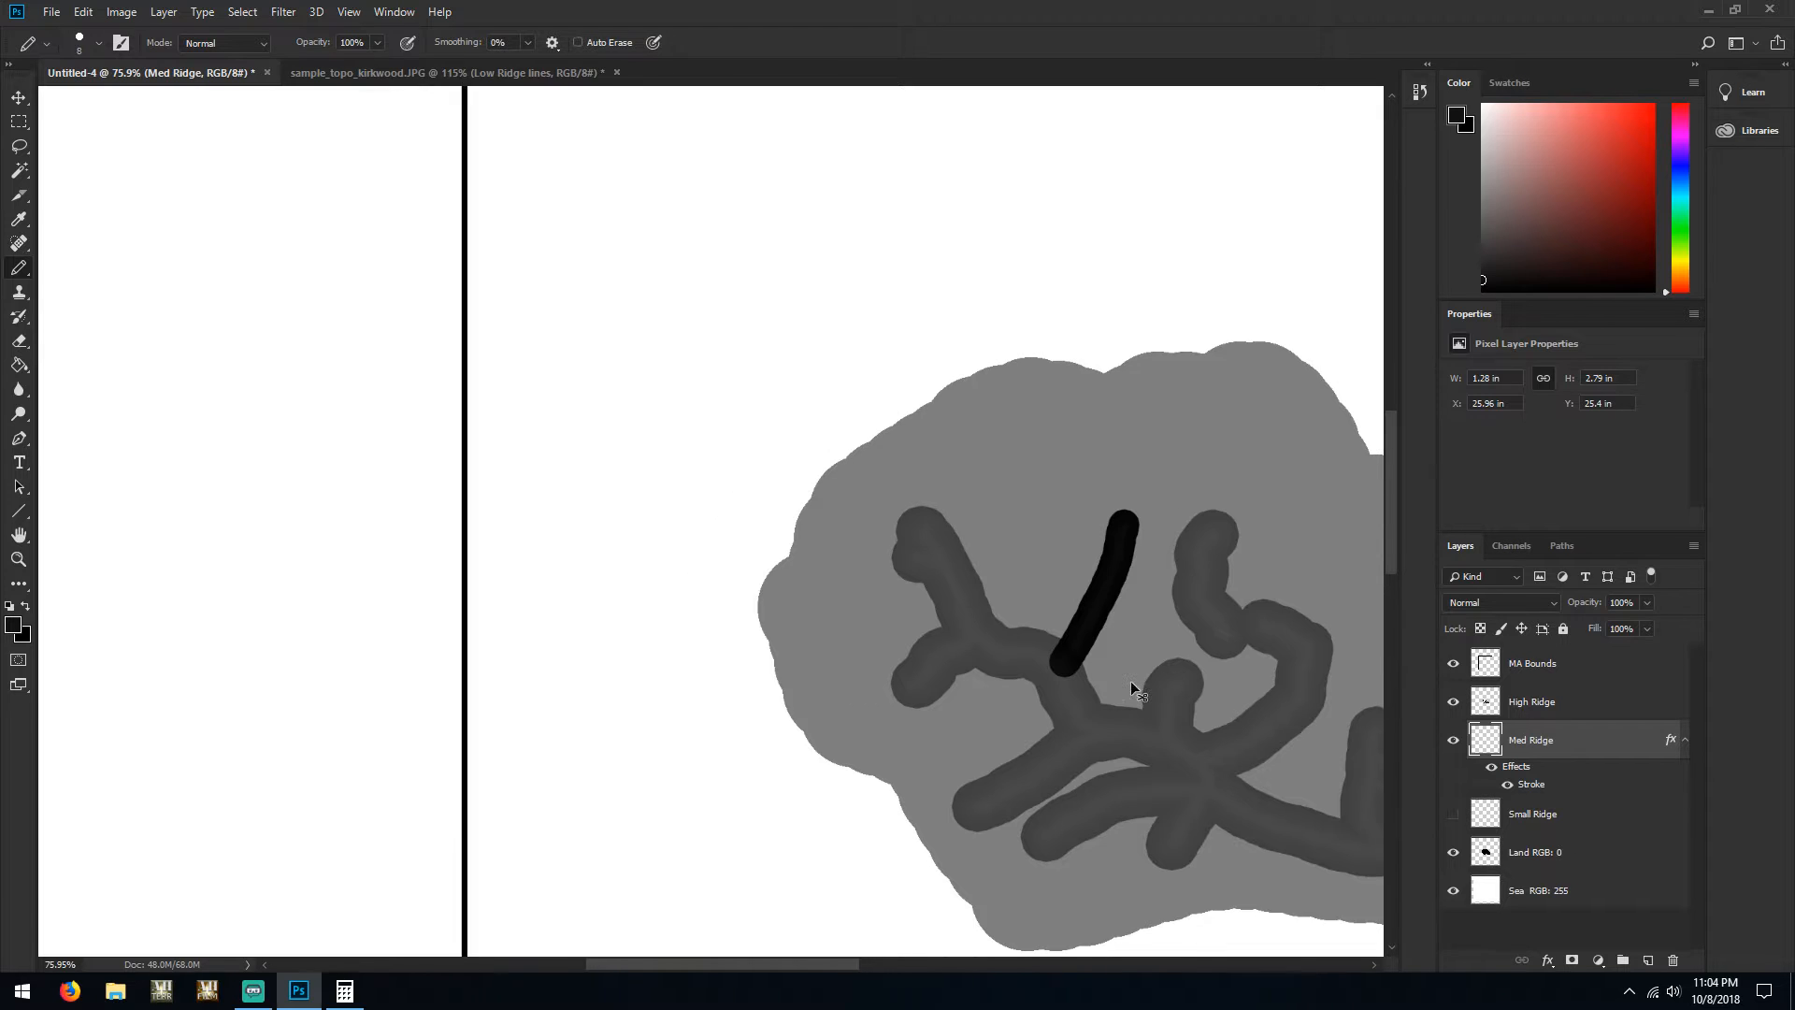
# Set the Land and High Ridge layers to 100% opacity and undo the slanted ridge on the Med Ridge layer
pyautogui.scroll(-3, 1132, 658)
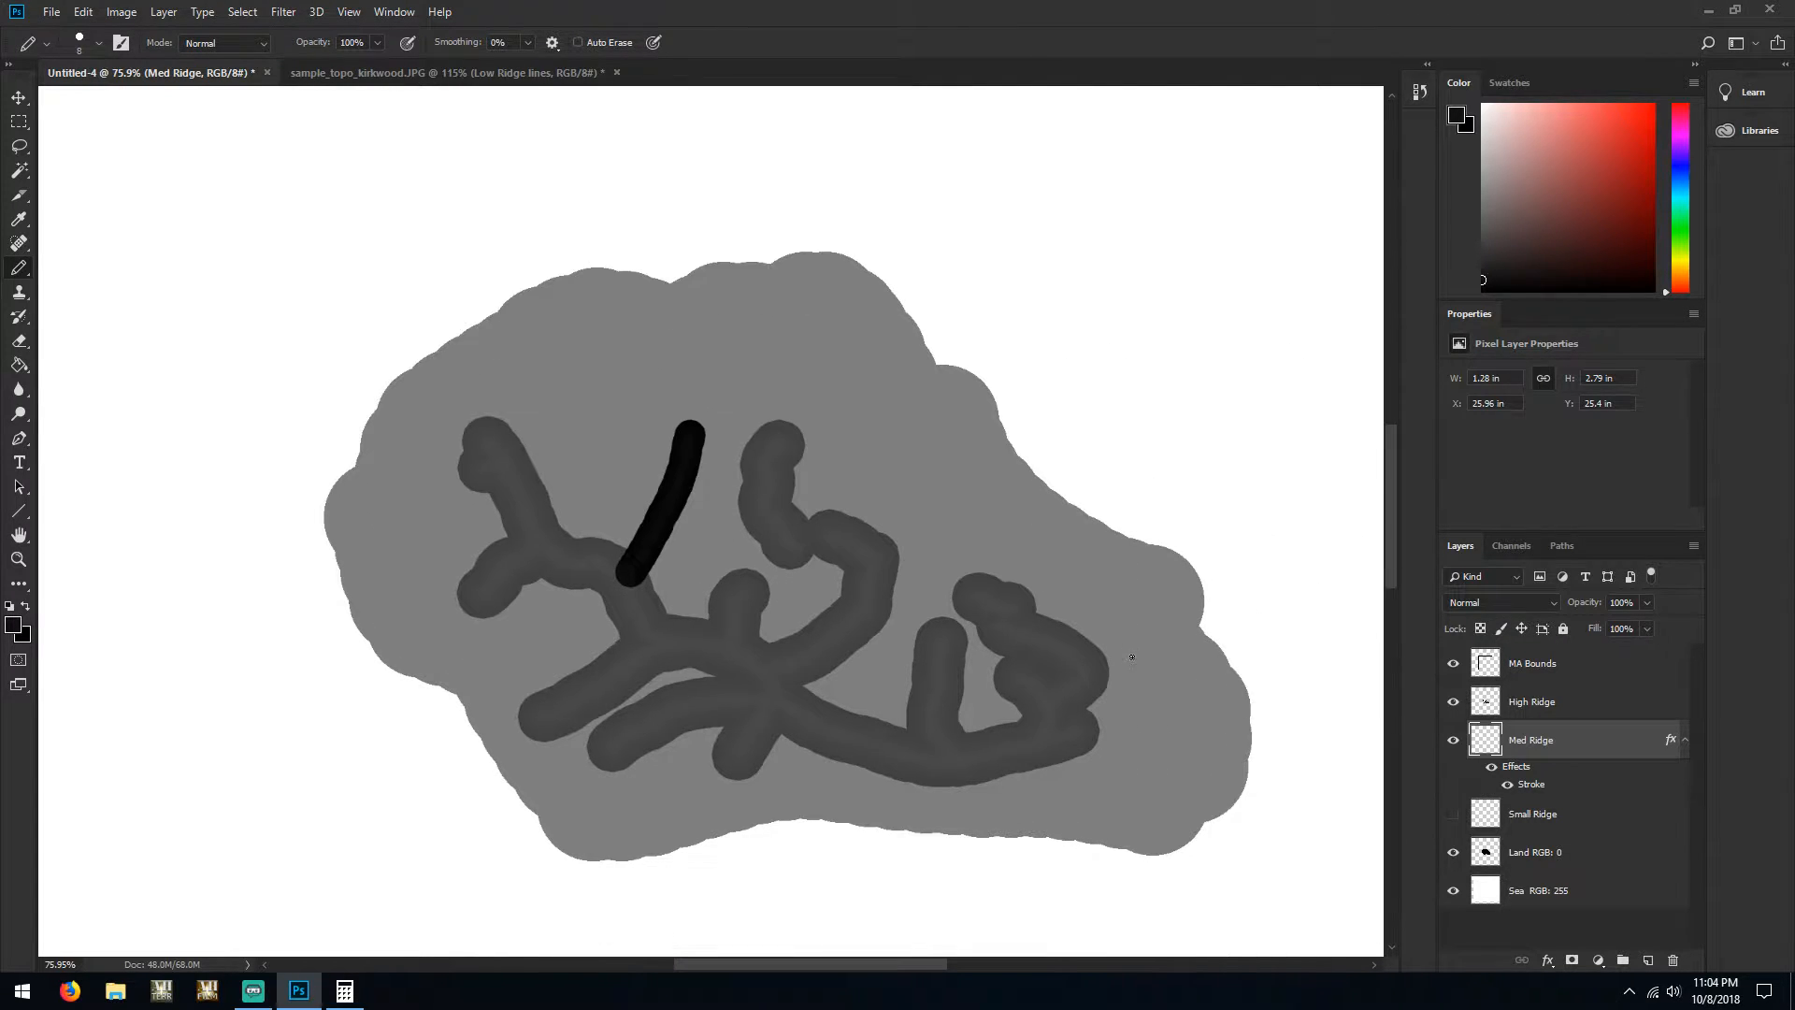
pyautogui.click(1533, 853)
pyautogui.write('100')
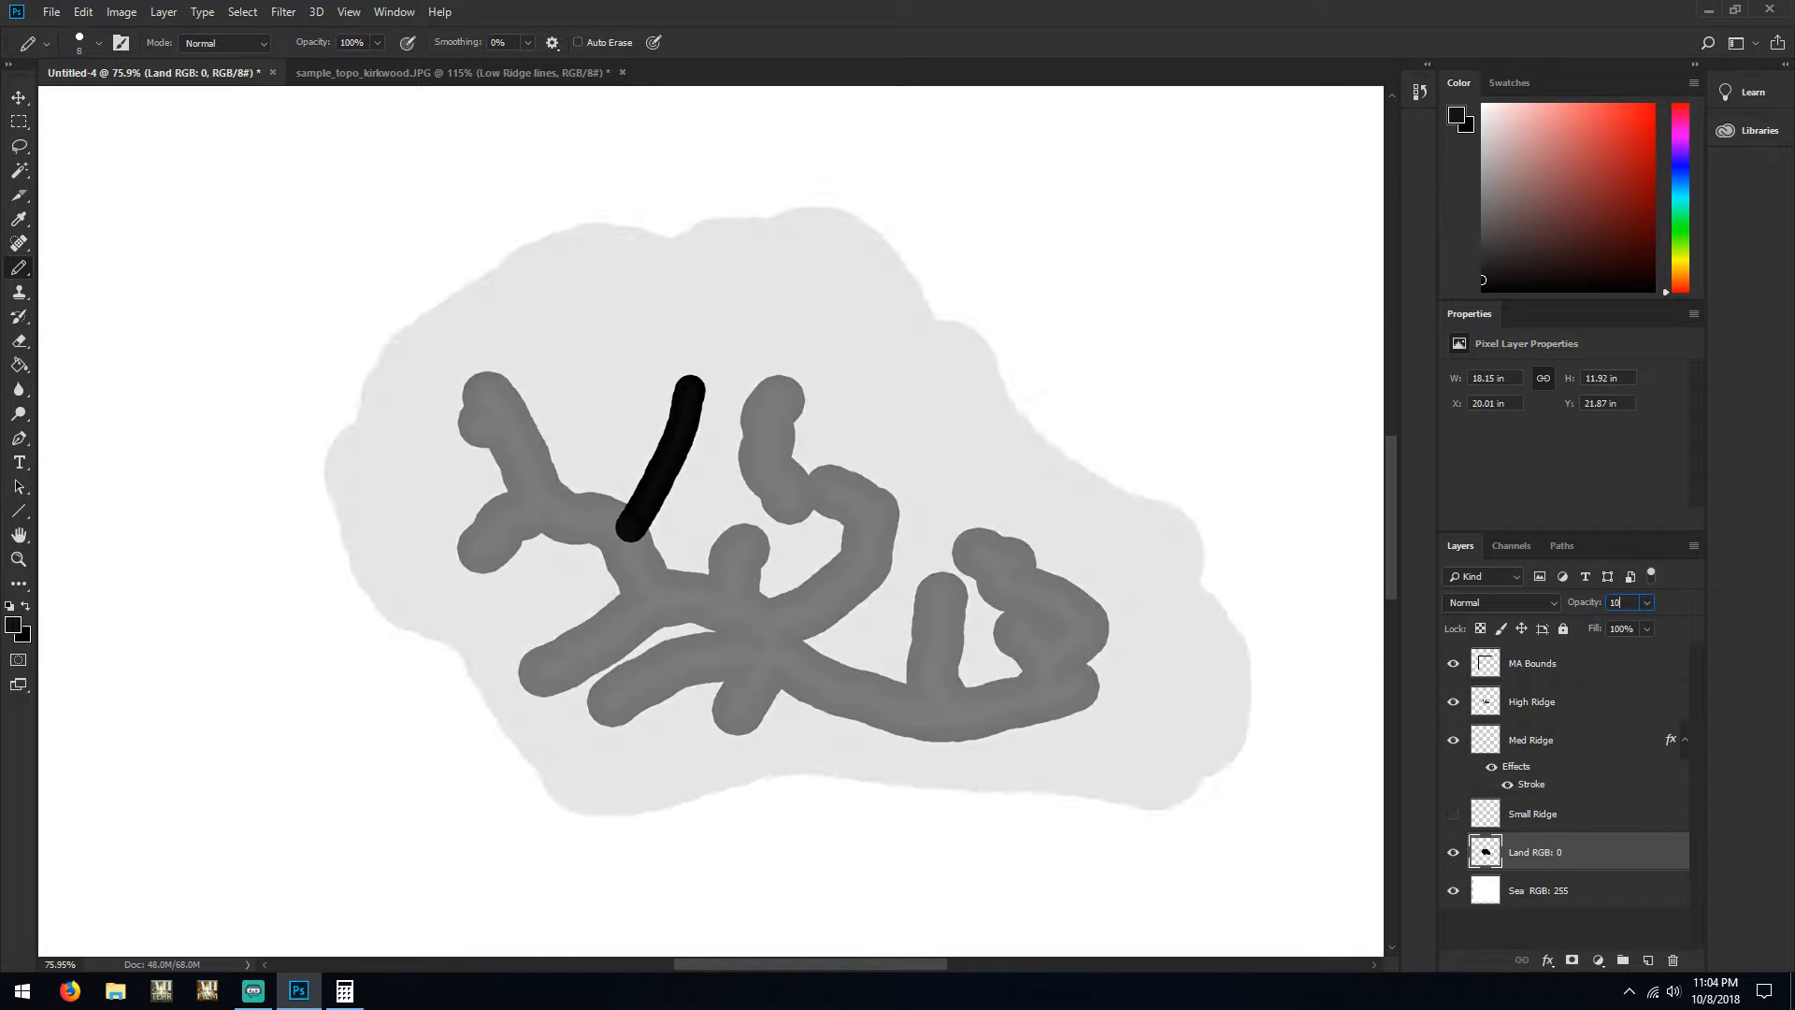
pyautogui.press('Return')
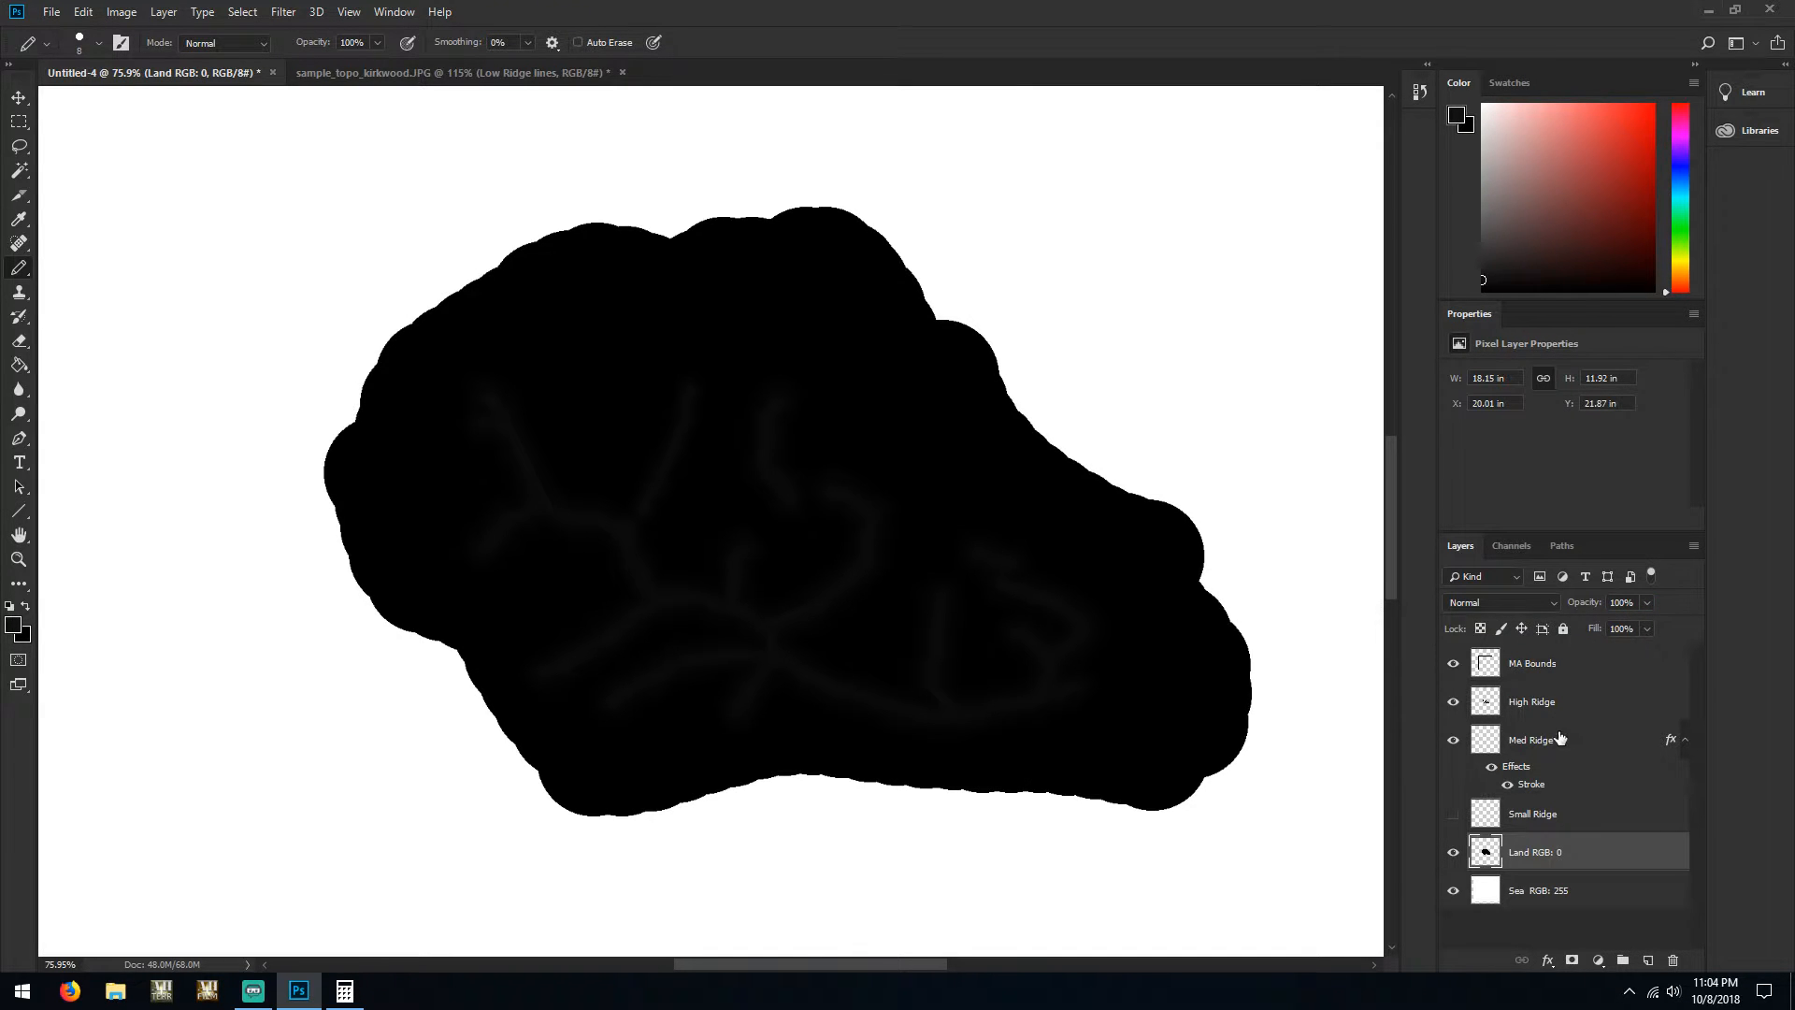
pyautogui.click(1580, 708)
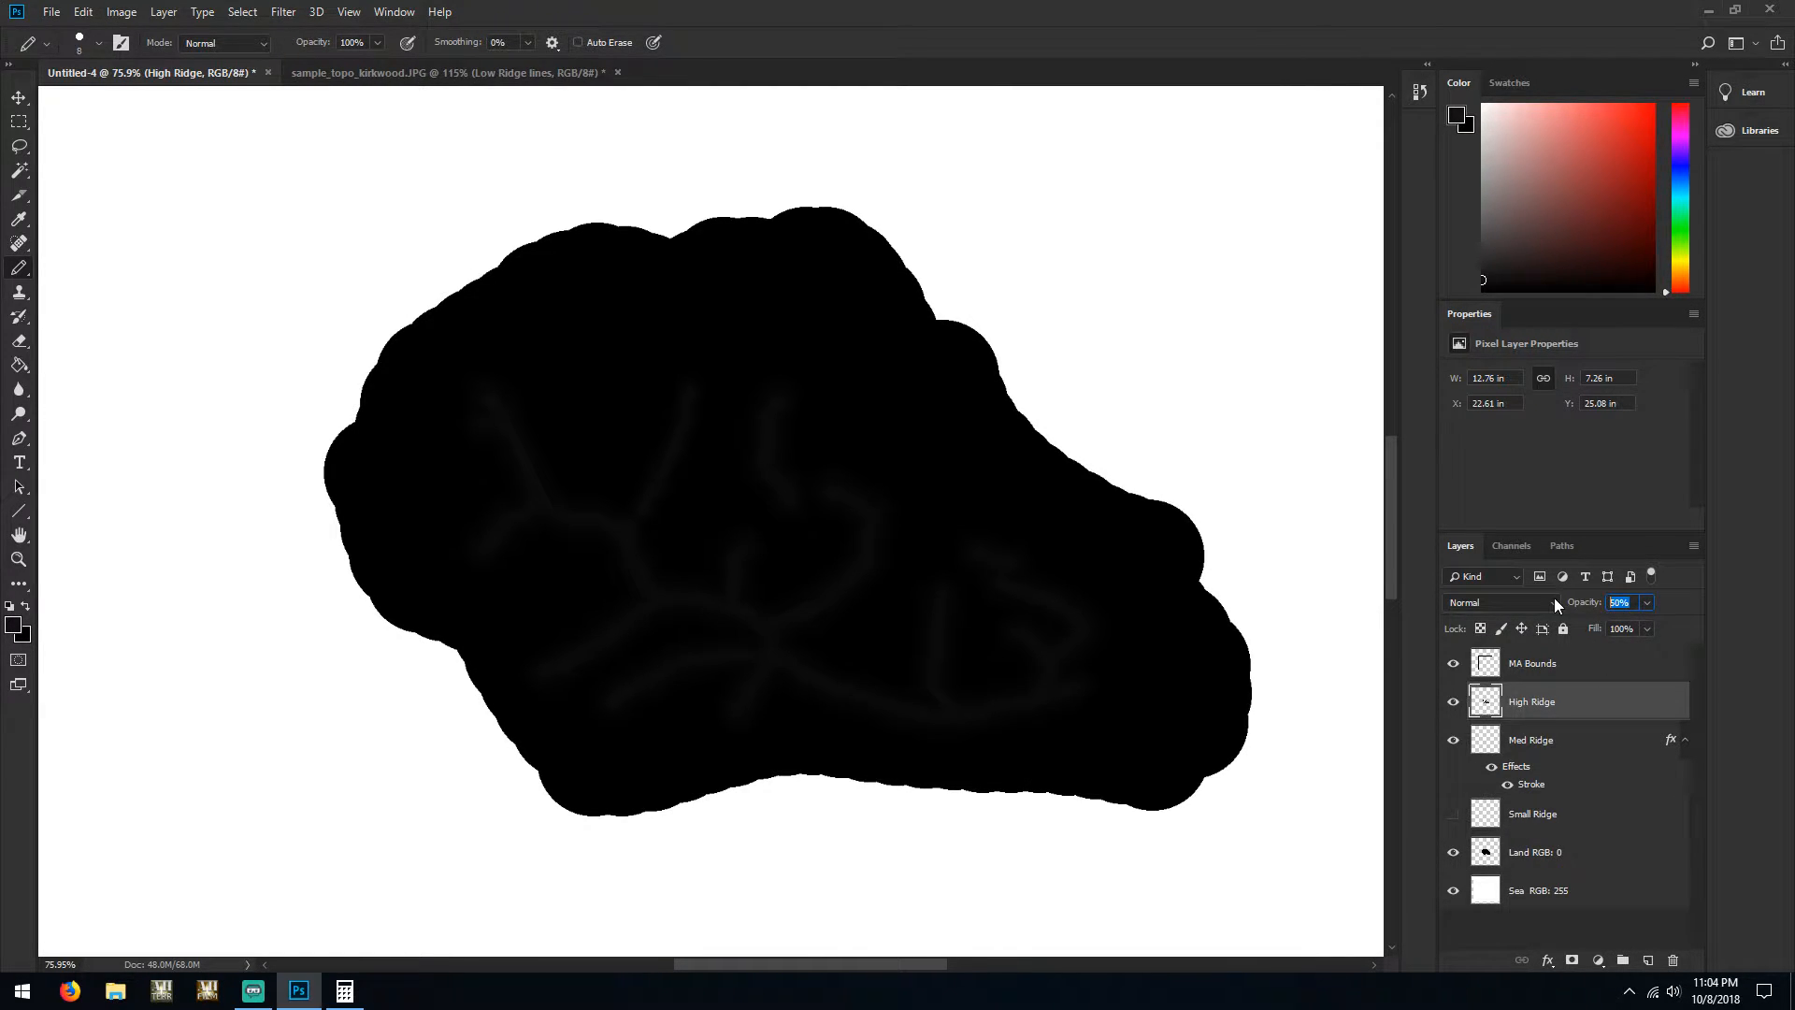
pyautogui.write('100')
pyautogui.press('Return')
pyautogui.click(1559, 750)
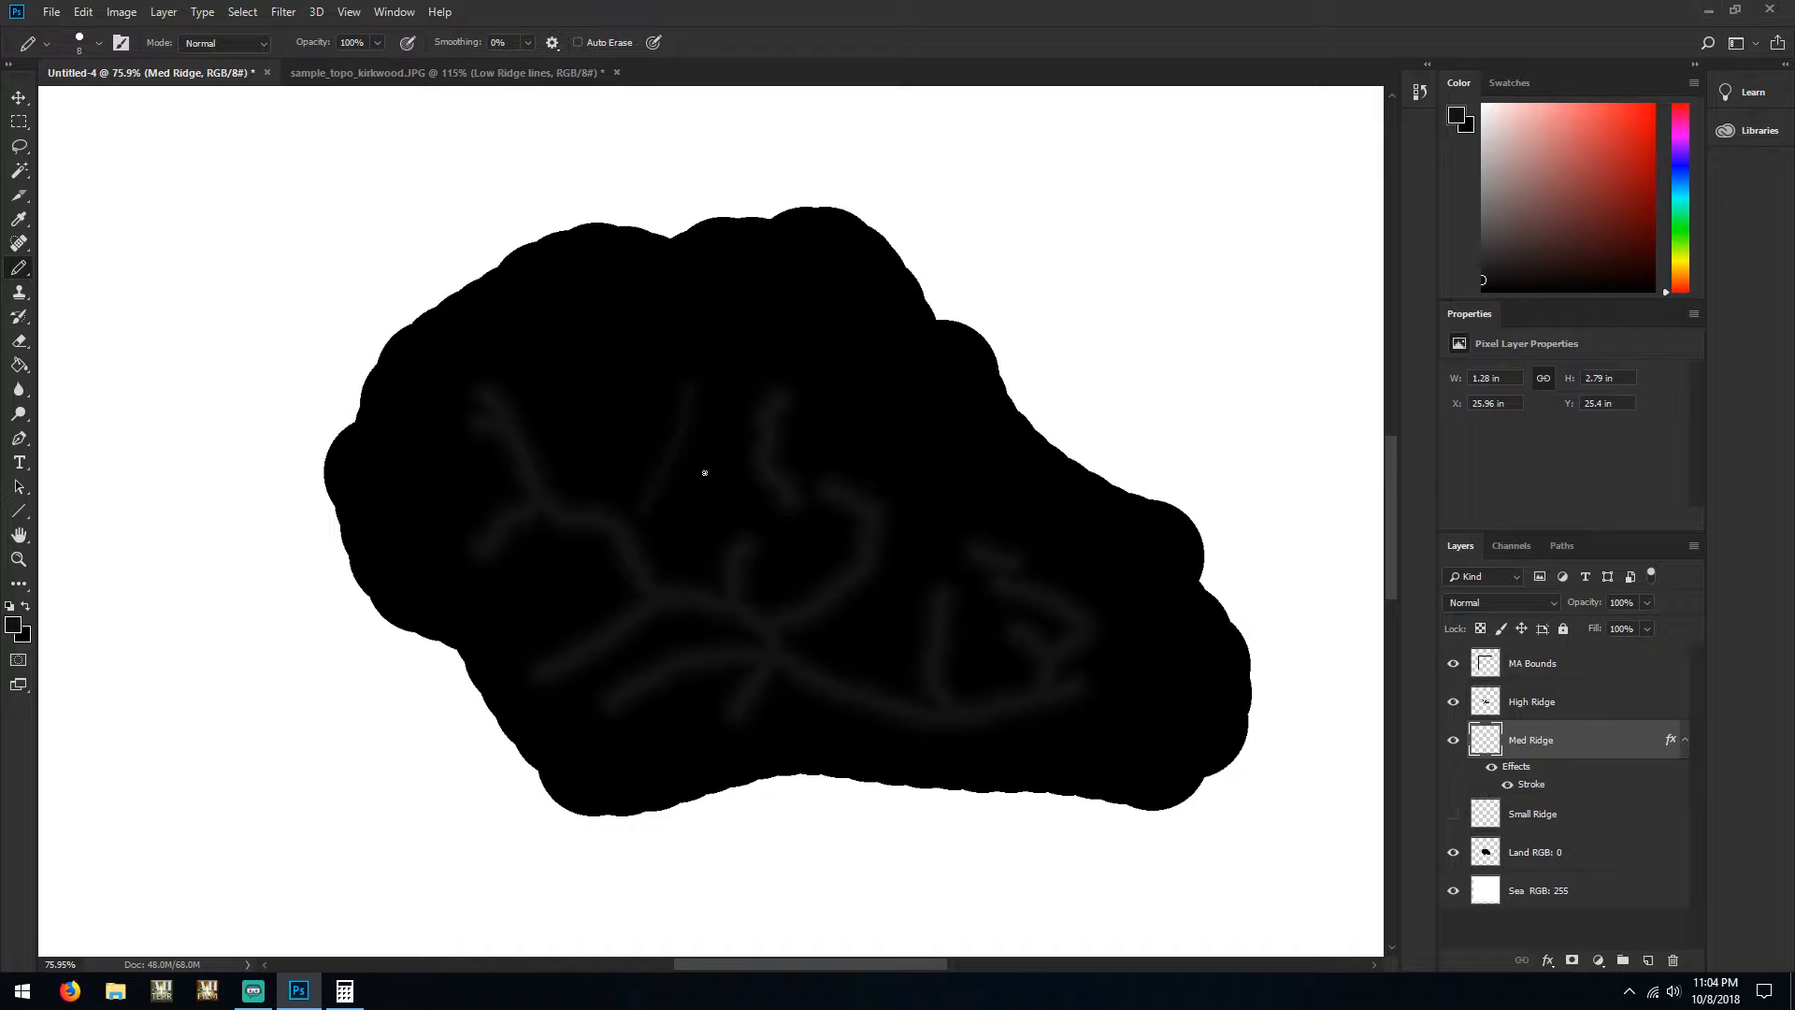
pyautogui.hotkey('ctrl', 'z')
pyautogui.moveTo(662, 365); pyautogui.dragTo(665, 356)
pyautogui.scroll(6, 615, 498)
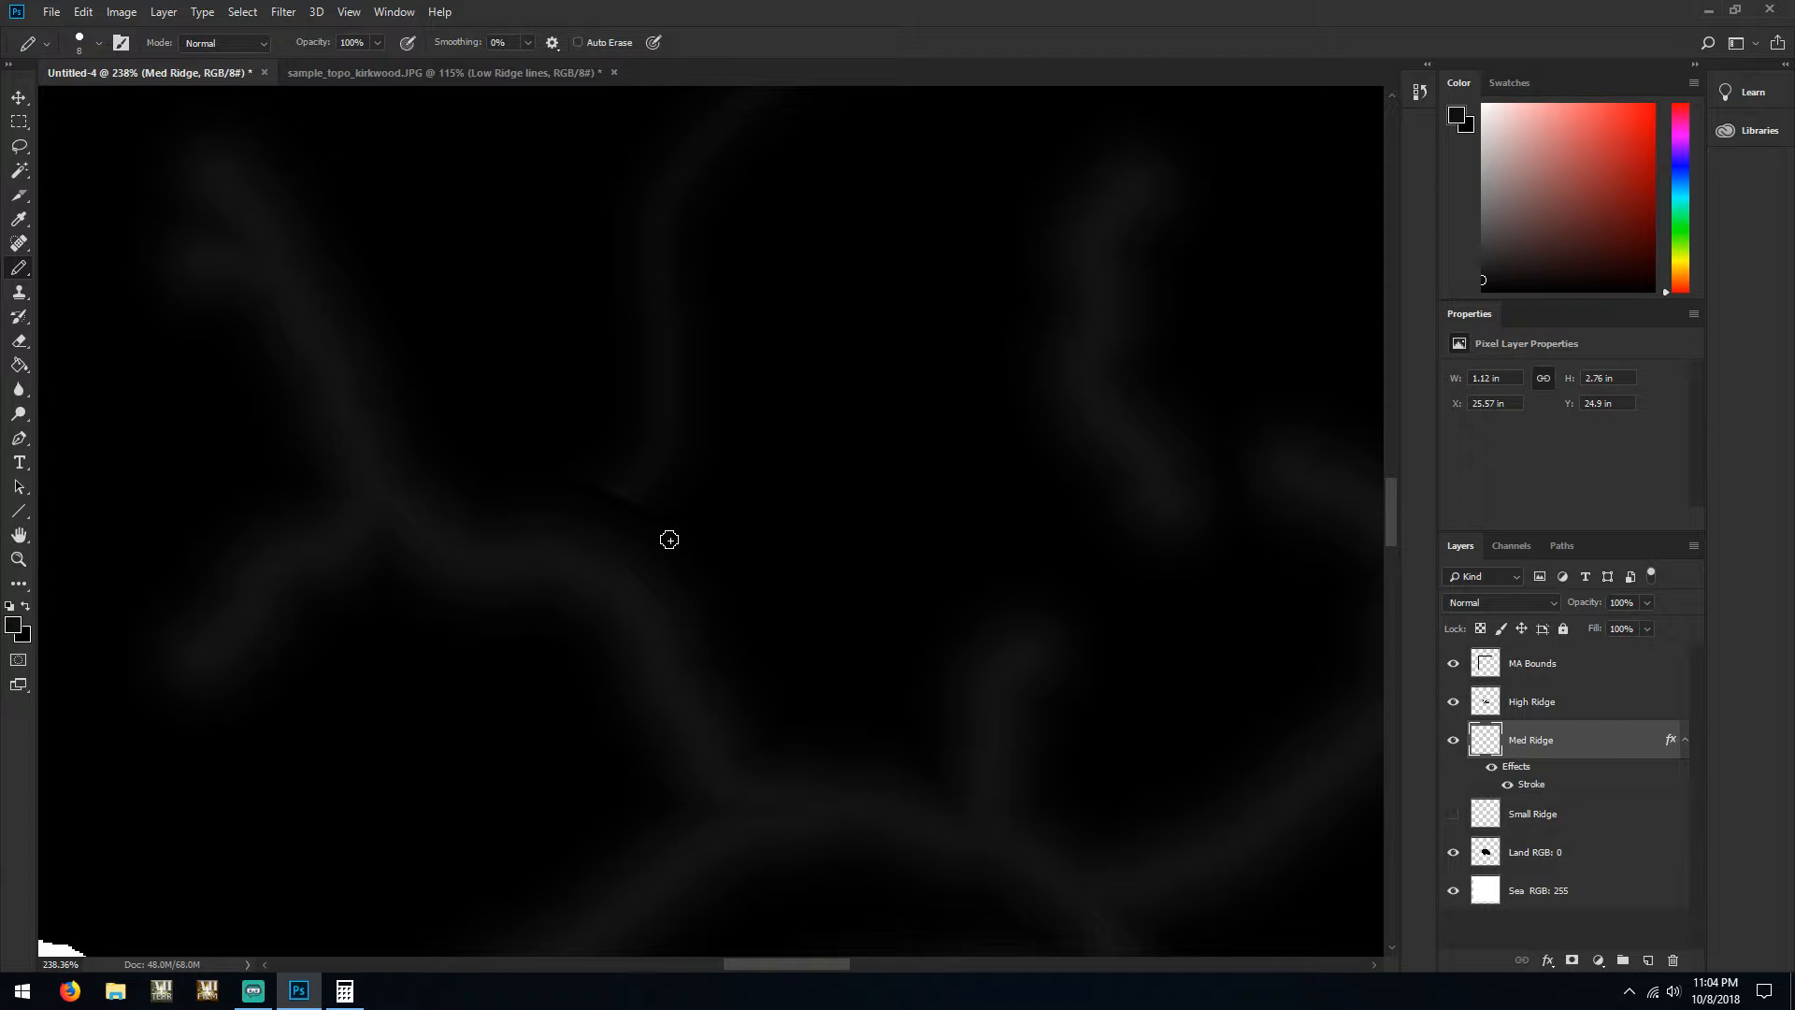
pyautogui.scroll(-8, 668, 539)
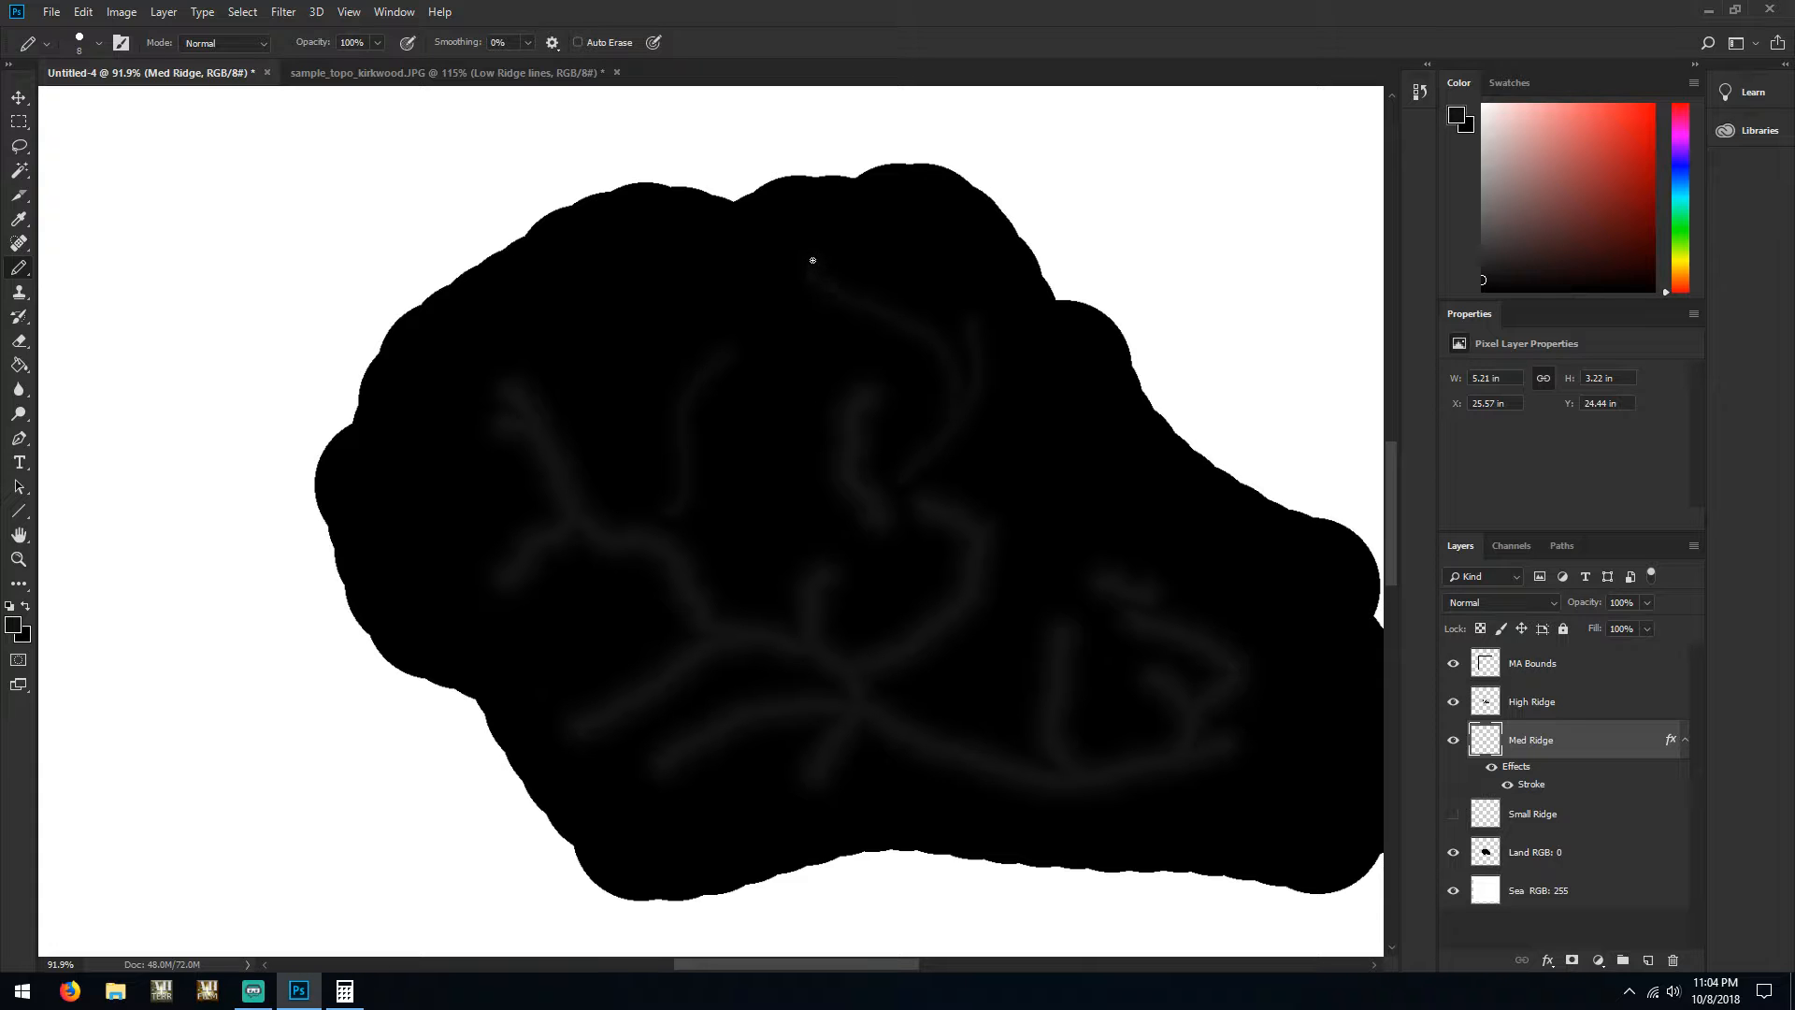
pyautogui.hotkey('ctrl', 'z')
pyautogui.hotkey('ctrl', 'z')
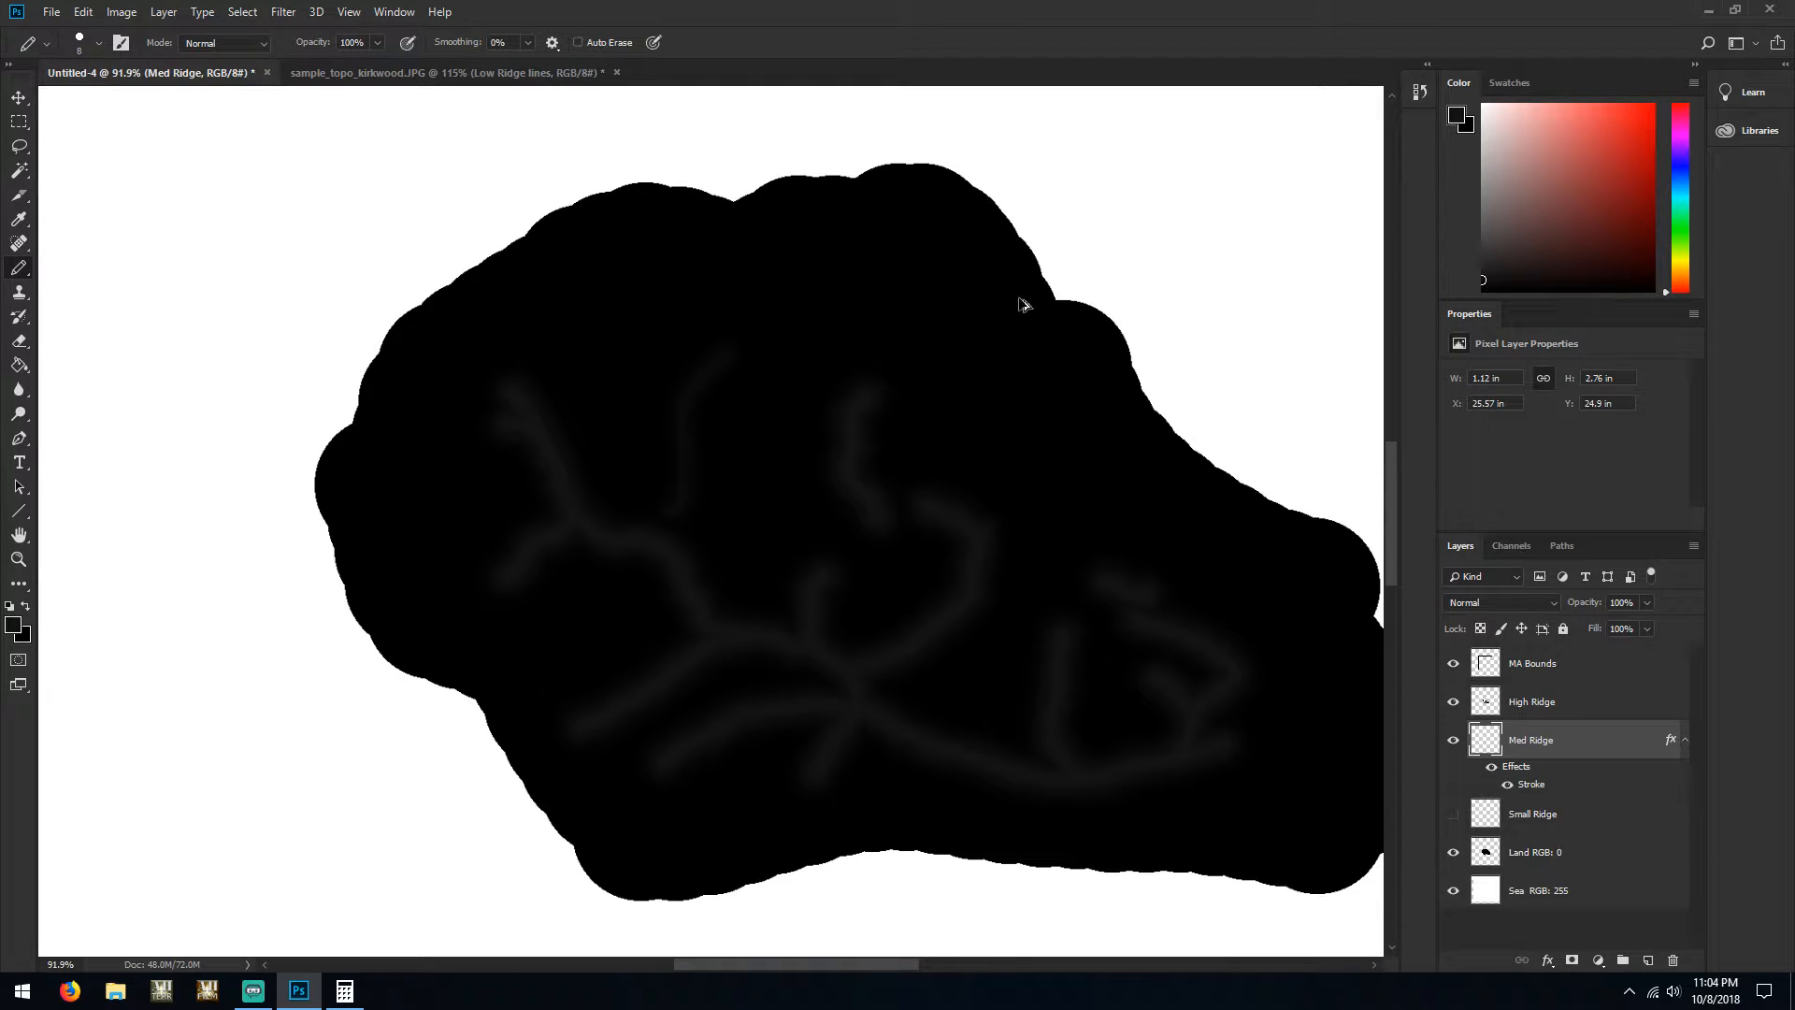
pyautogui.hotkey('ctrl', 'z')
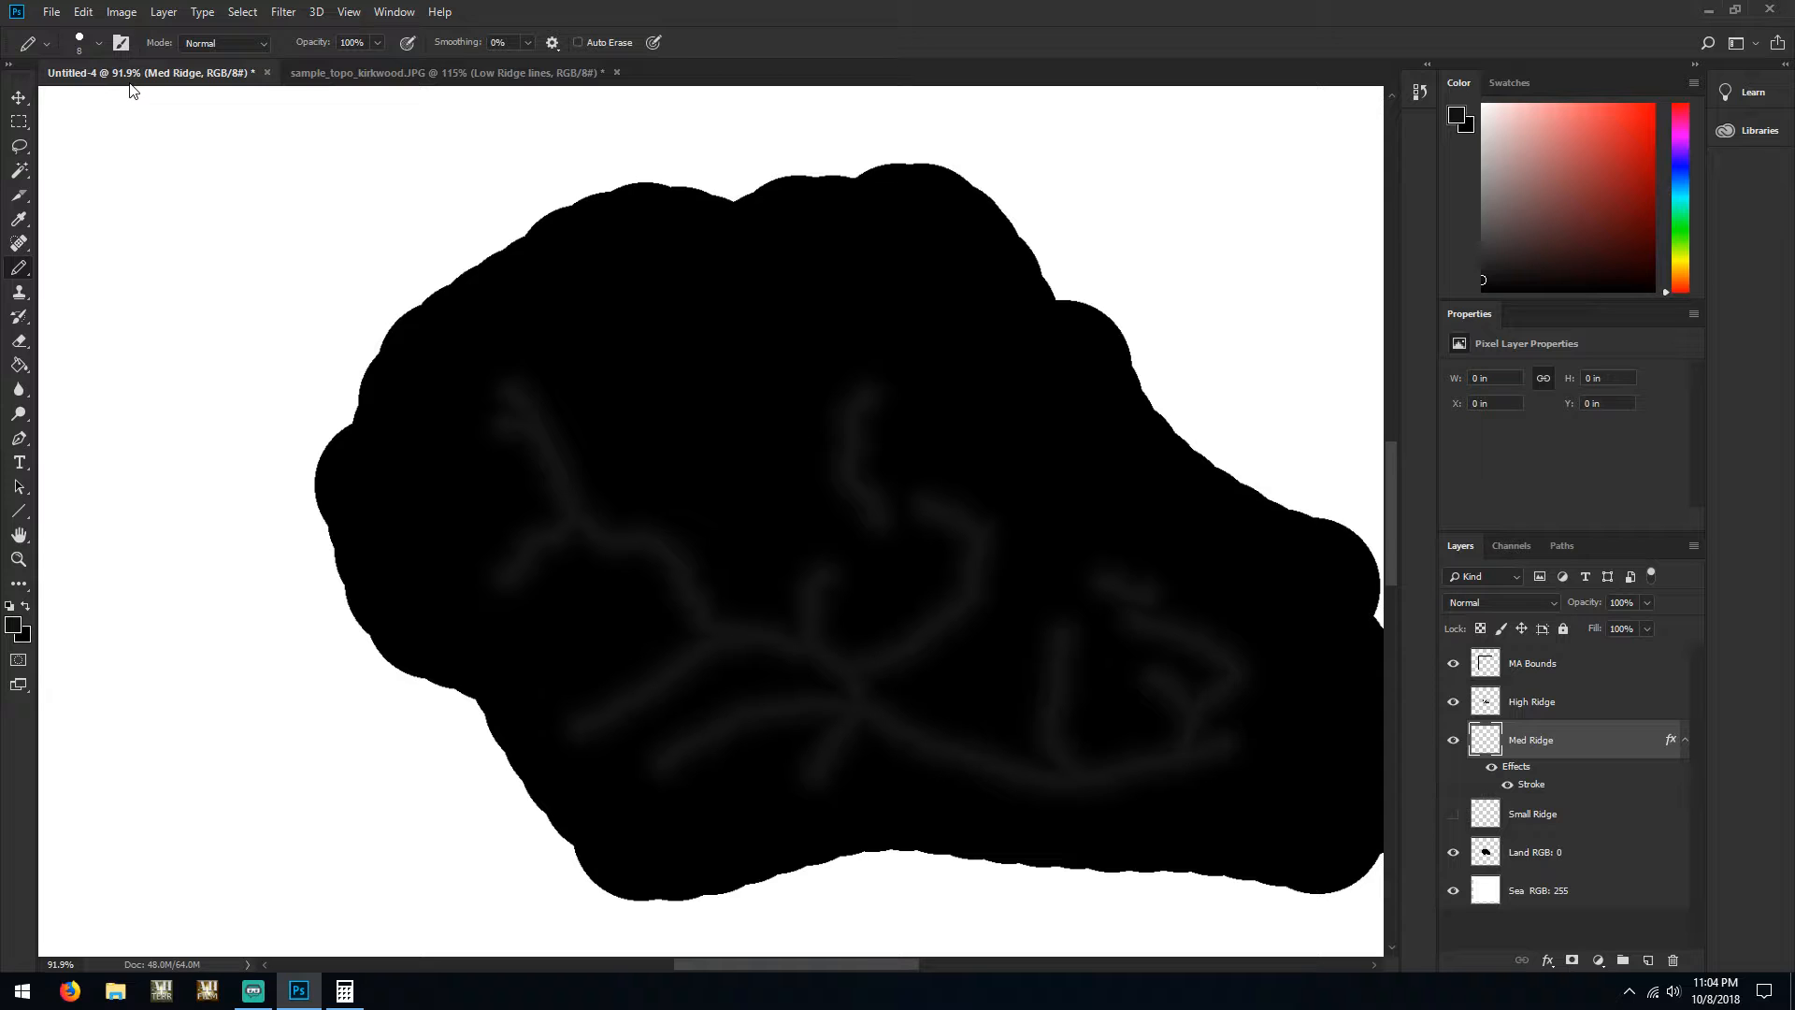
# Set the Pencil brush size to 16 px for drawing on the Med Ridge layer
pyautogui.click(81, 48)
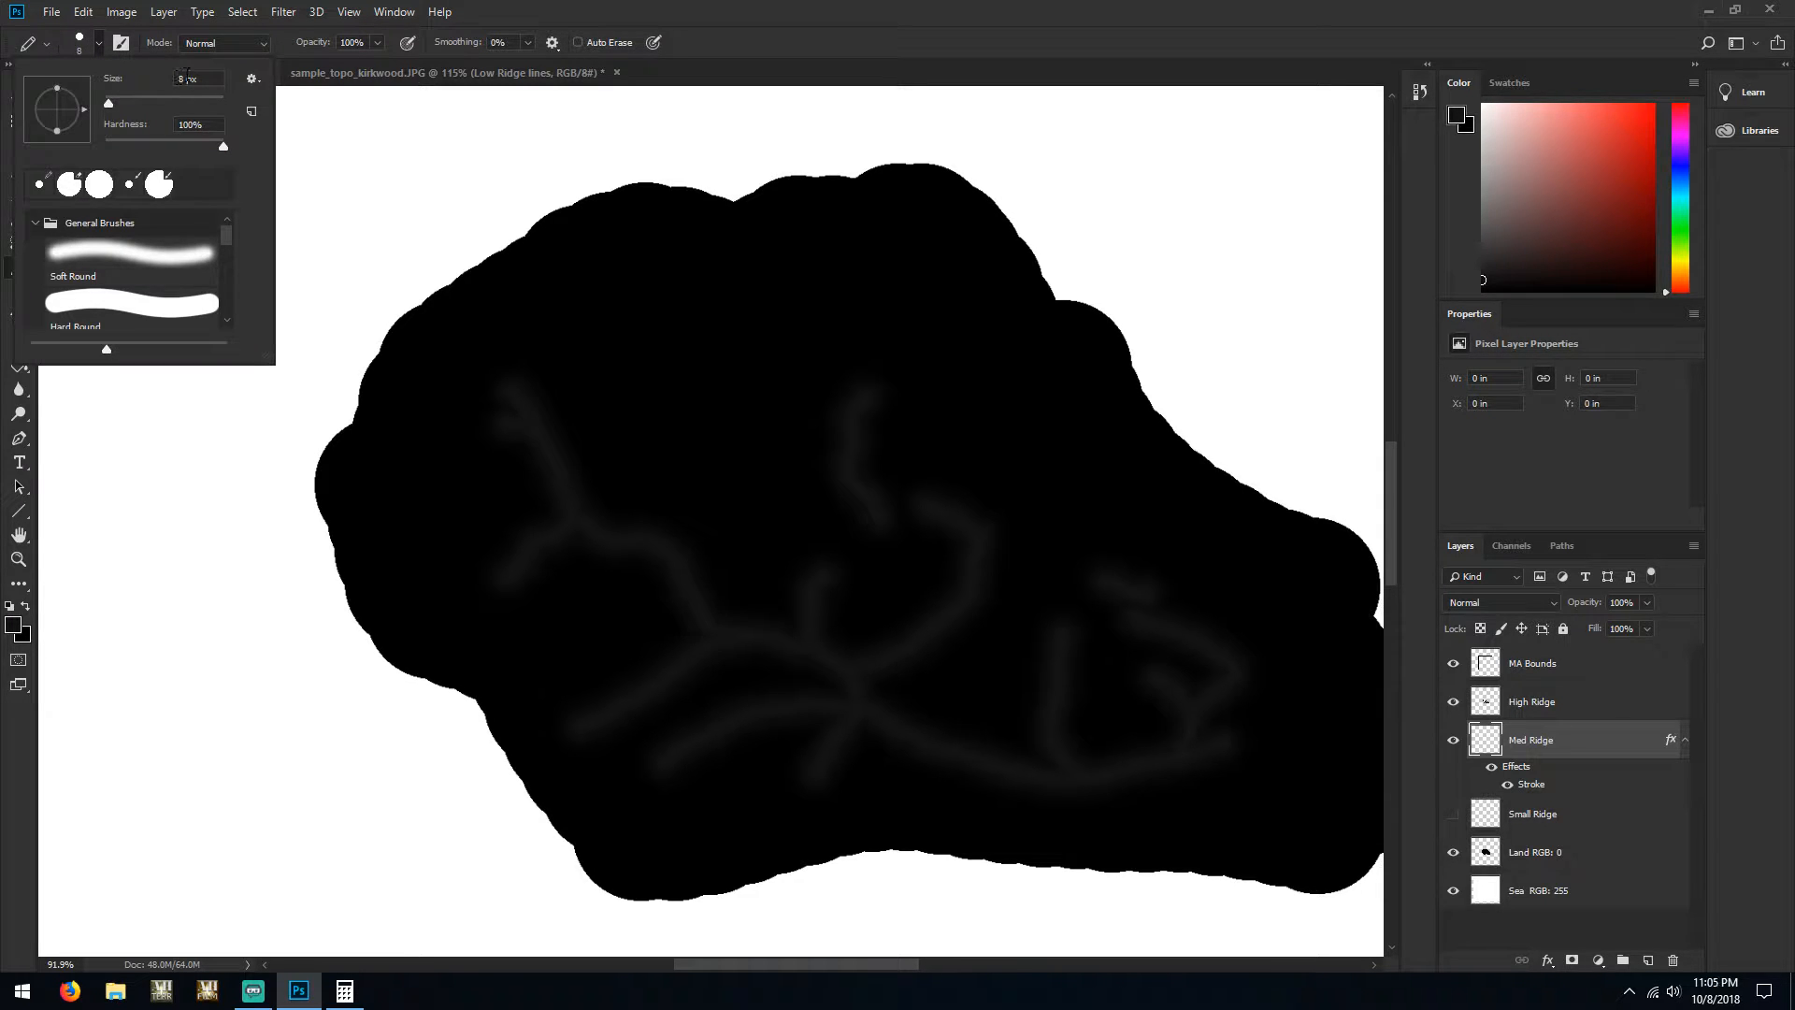
pyautogui.write('16')
pyautogui.press('Return')
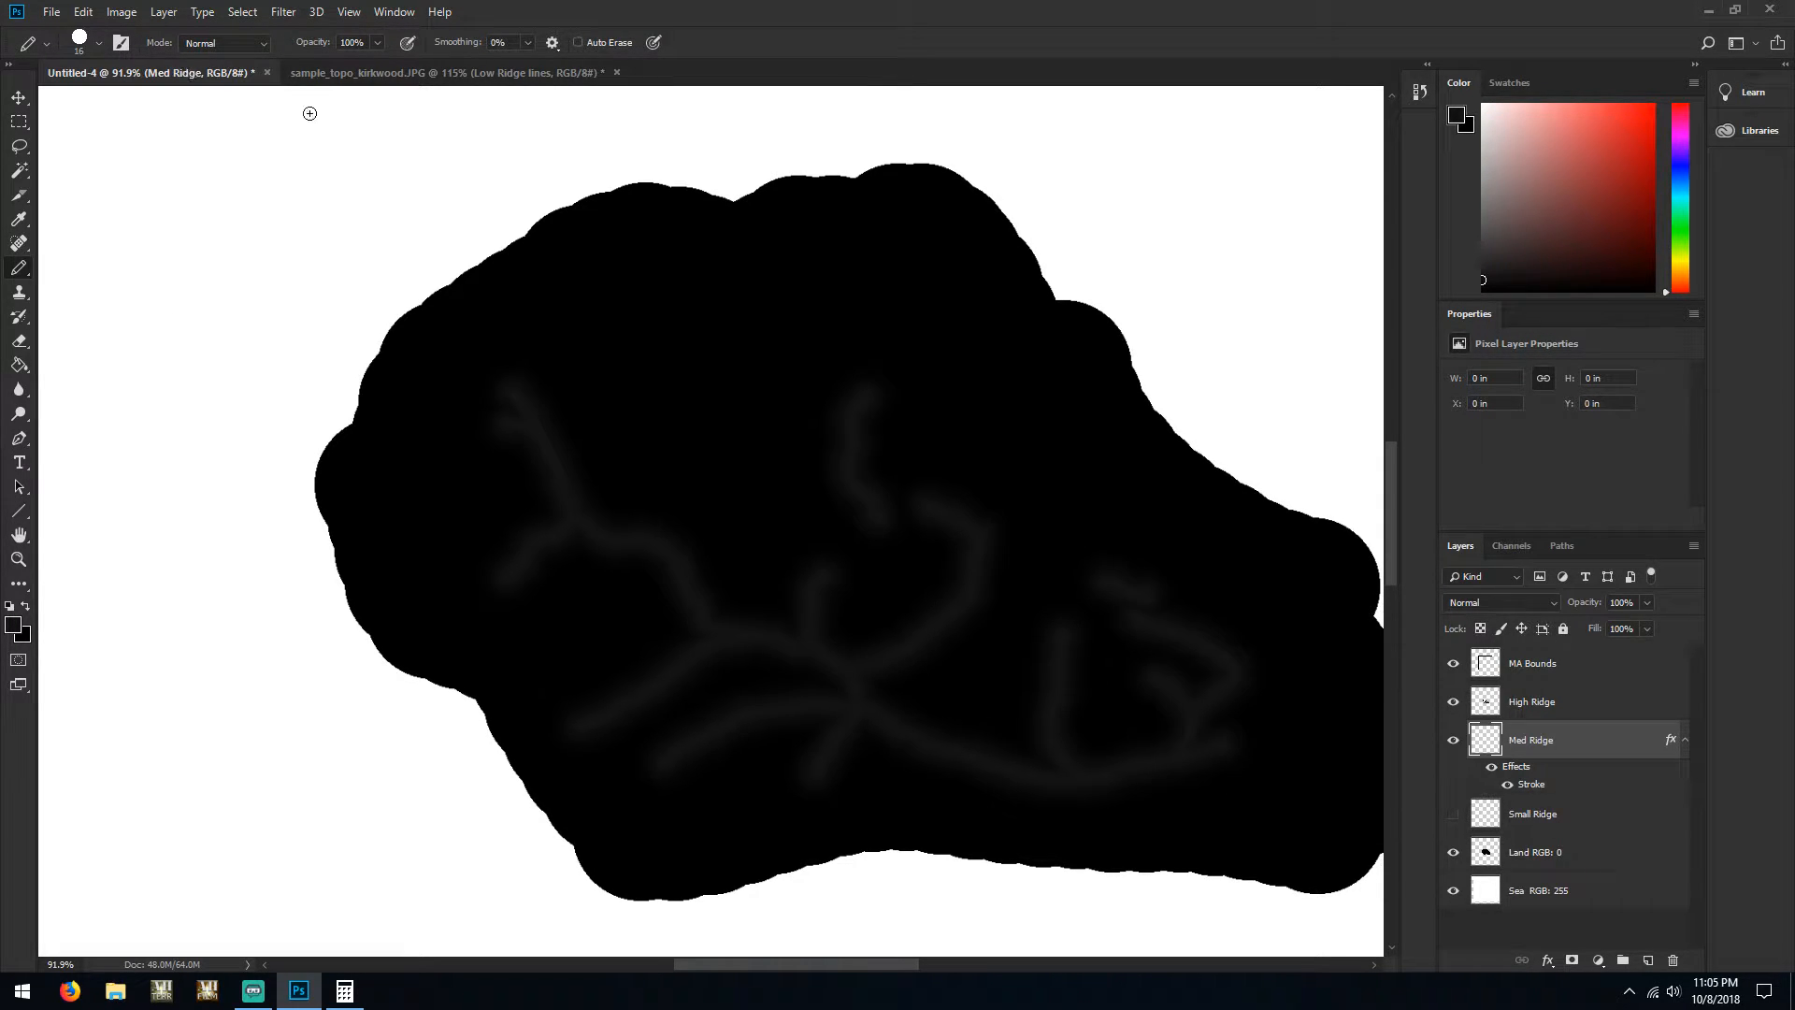
pyautogui.moveTo(667, 526)
pyautogui.mouseDown()
pyautogui.moveTo(704, 358)
pyautogui.moveTo(791, 316)
pyautogui.mouseUp()
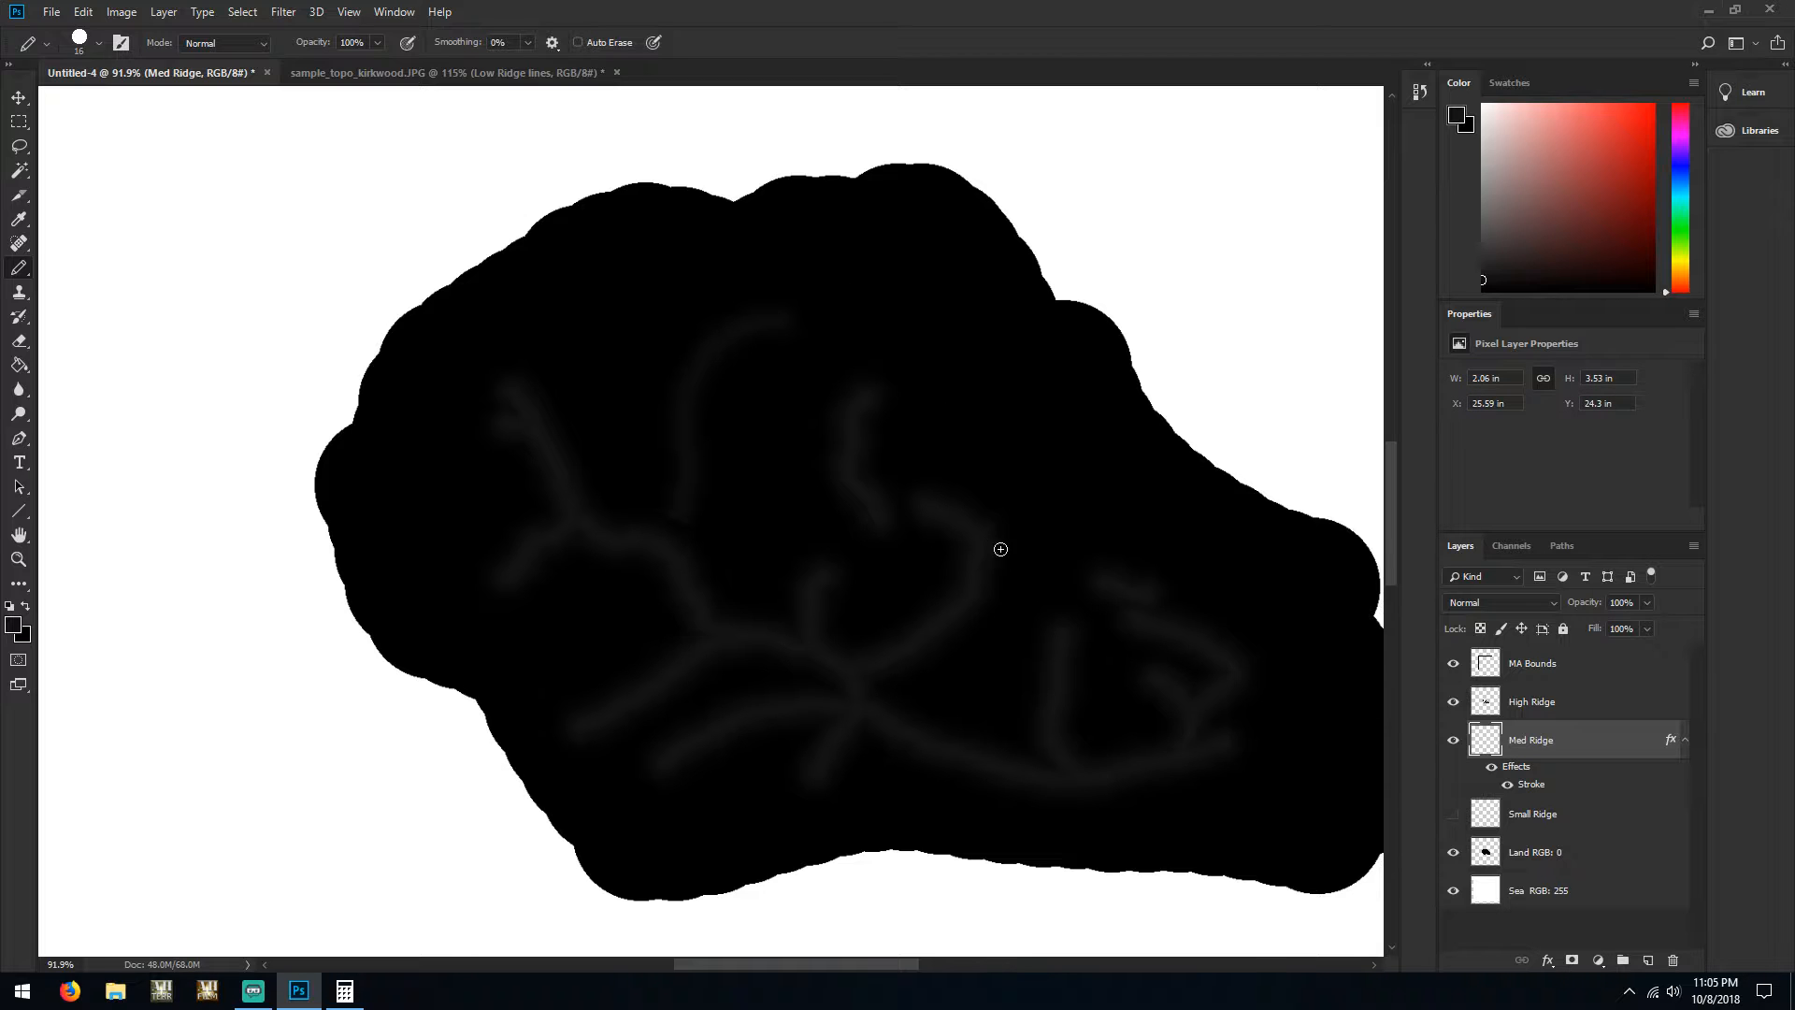
pyautogui.moveTo(1035, 535)
pyautogui.mouseDown()
pyautogui.moveTo(1107, 515)
pyautogui.moveTo(1129, 447)
pyautogui.mouseUp()
pyautogui.moveTo(918, 422); pyautogui.dragTo(1037, 340)
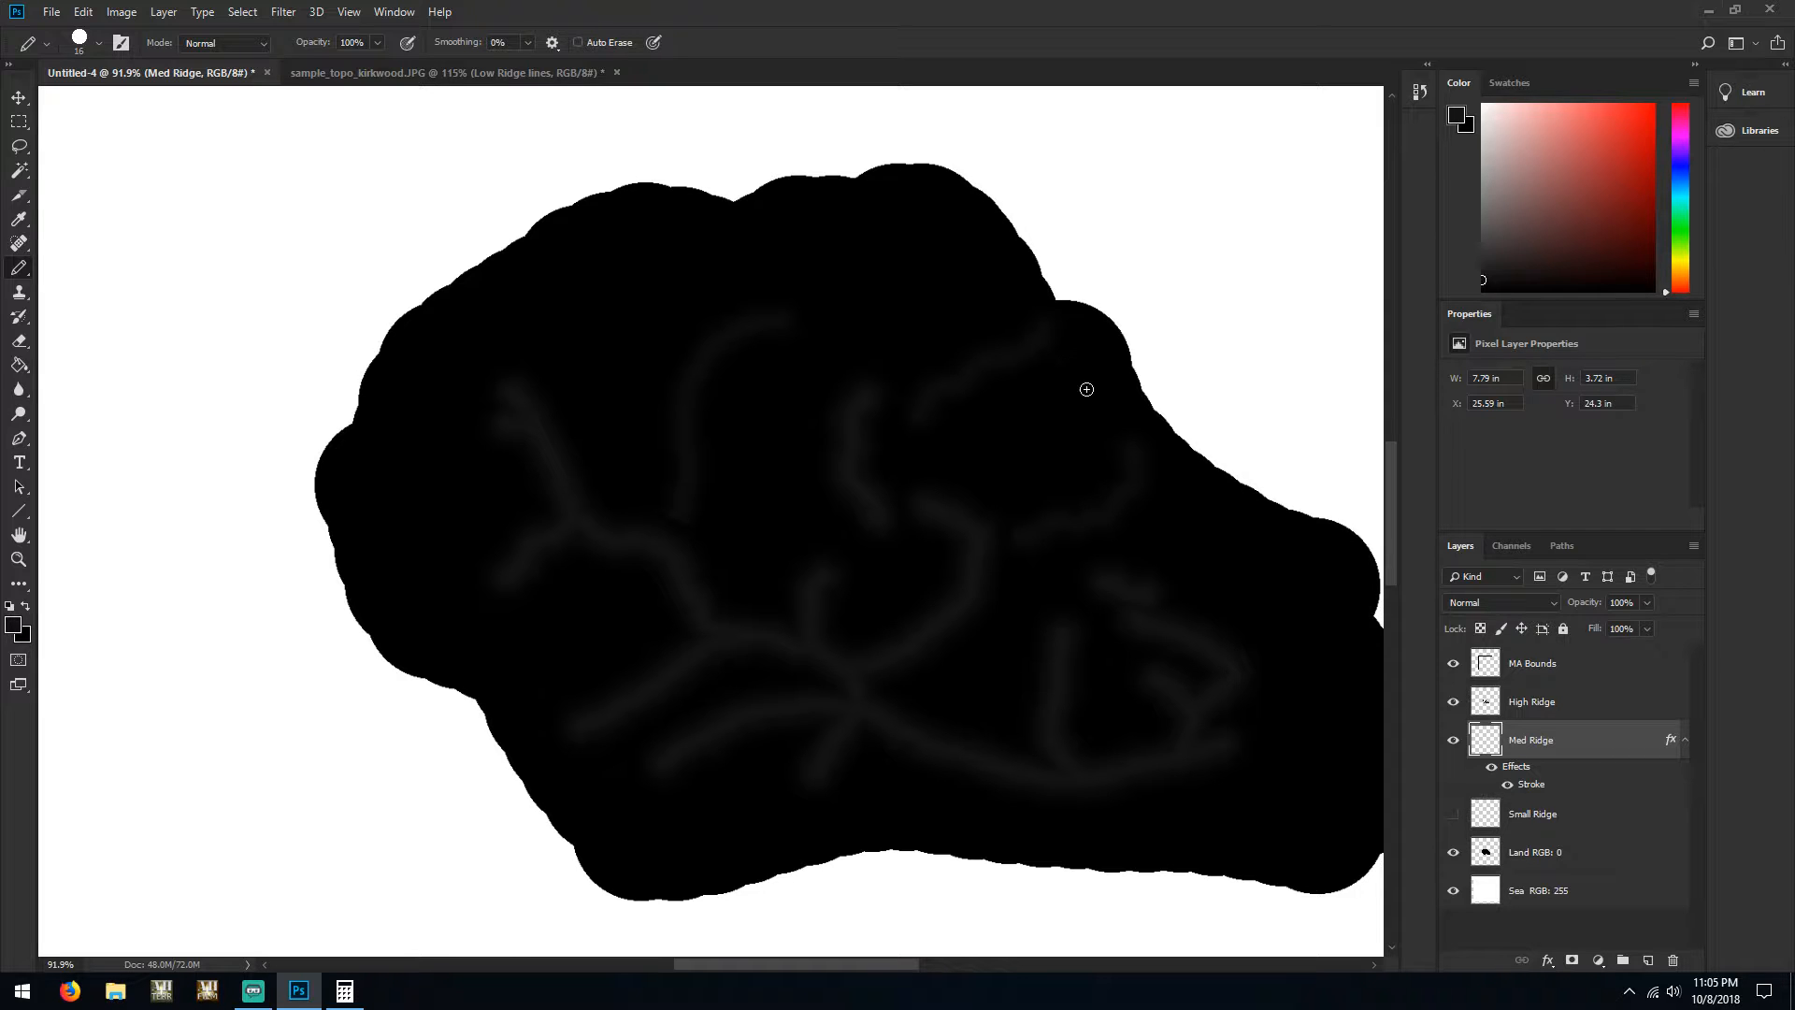
pyautogui.moveTo(1001, 449)
pyautogui.mouseDown()
pyautogui.moveTo(1016, 411)
pyautogui.moveTo(1096, 414)
pyautogui.mouseUp()
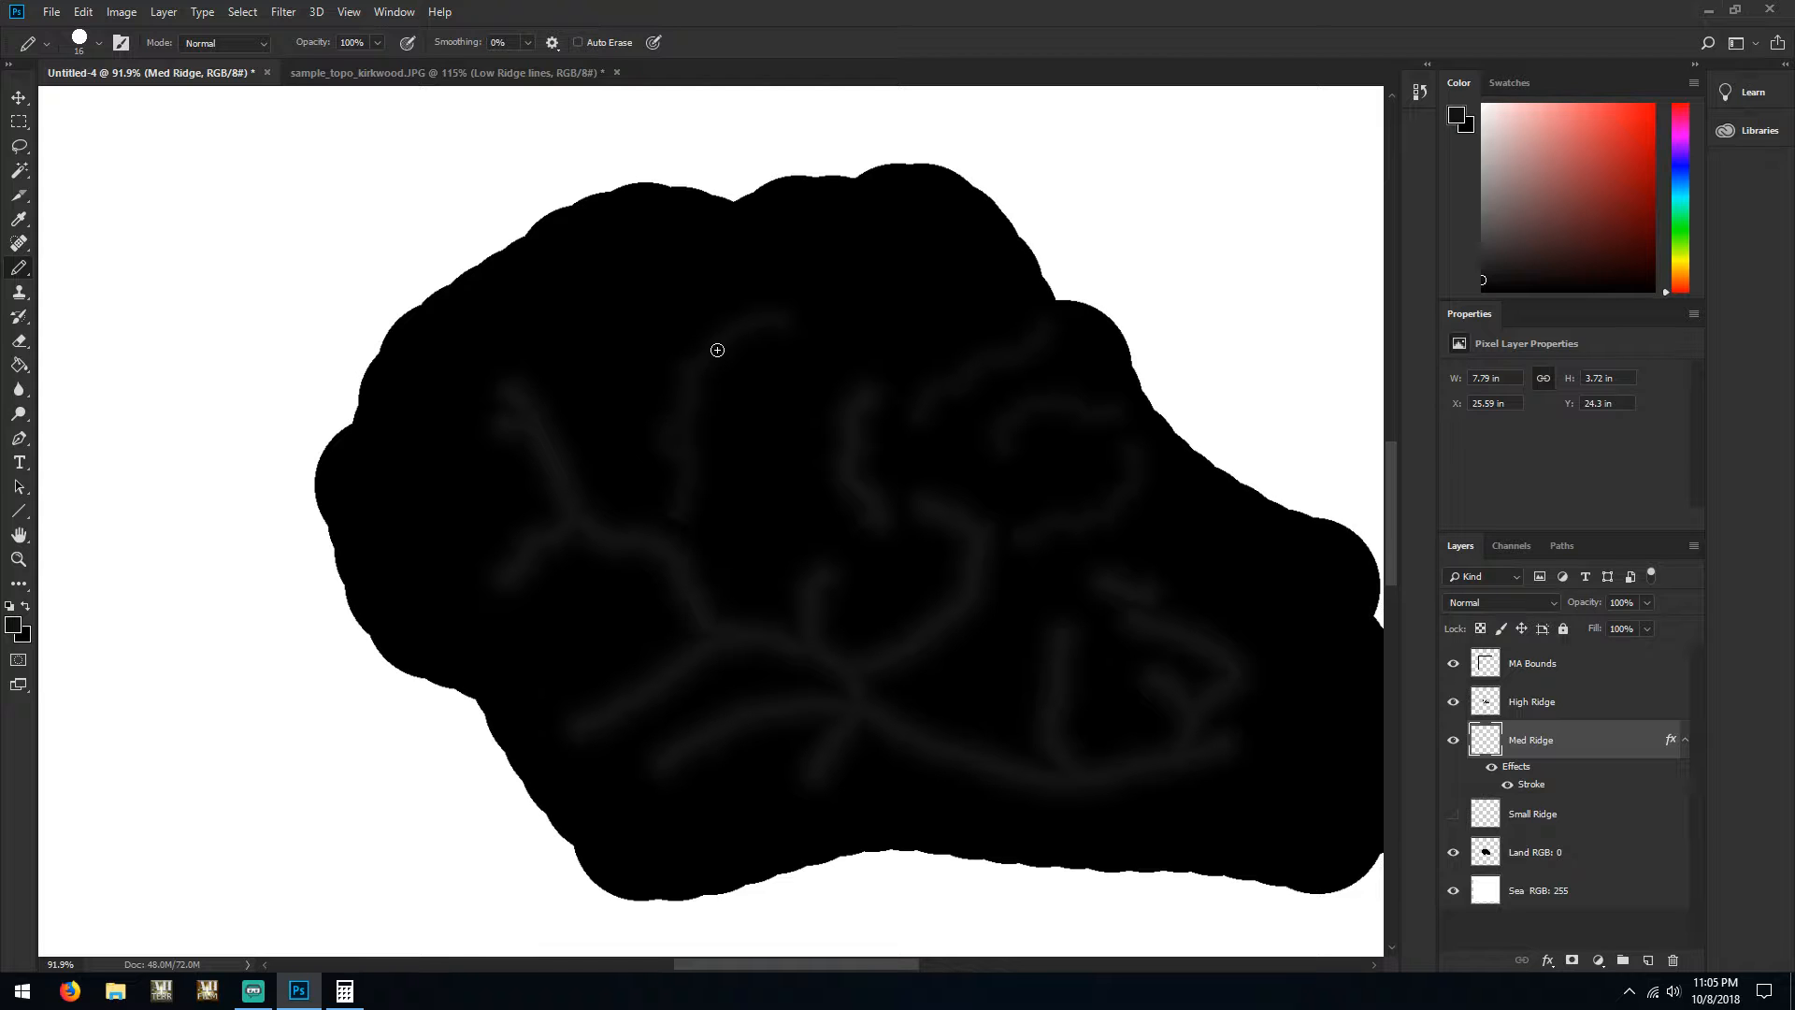
pyautogui.moveTo(808, 314); pyautogui.dragTo(823, 305)
pyautogui.hotkey('ctrl', 'alt', 'z')
pyautogui.hotkey('ctrl', 'alt', 'z')
pyautogui.hotkey('ctrl', 'alt', 'z')
pyautogui.hotkey('ctrl', 'alt', 'z')
pyautogui.hotkey('ctrl', 'alt', 'z')
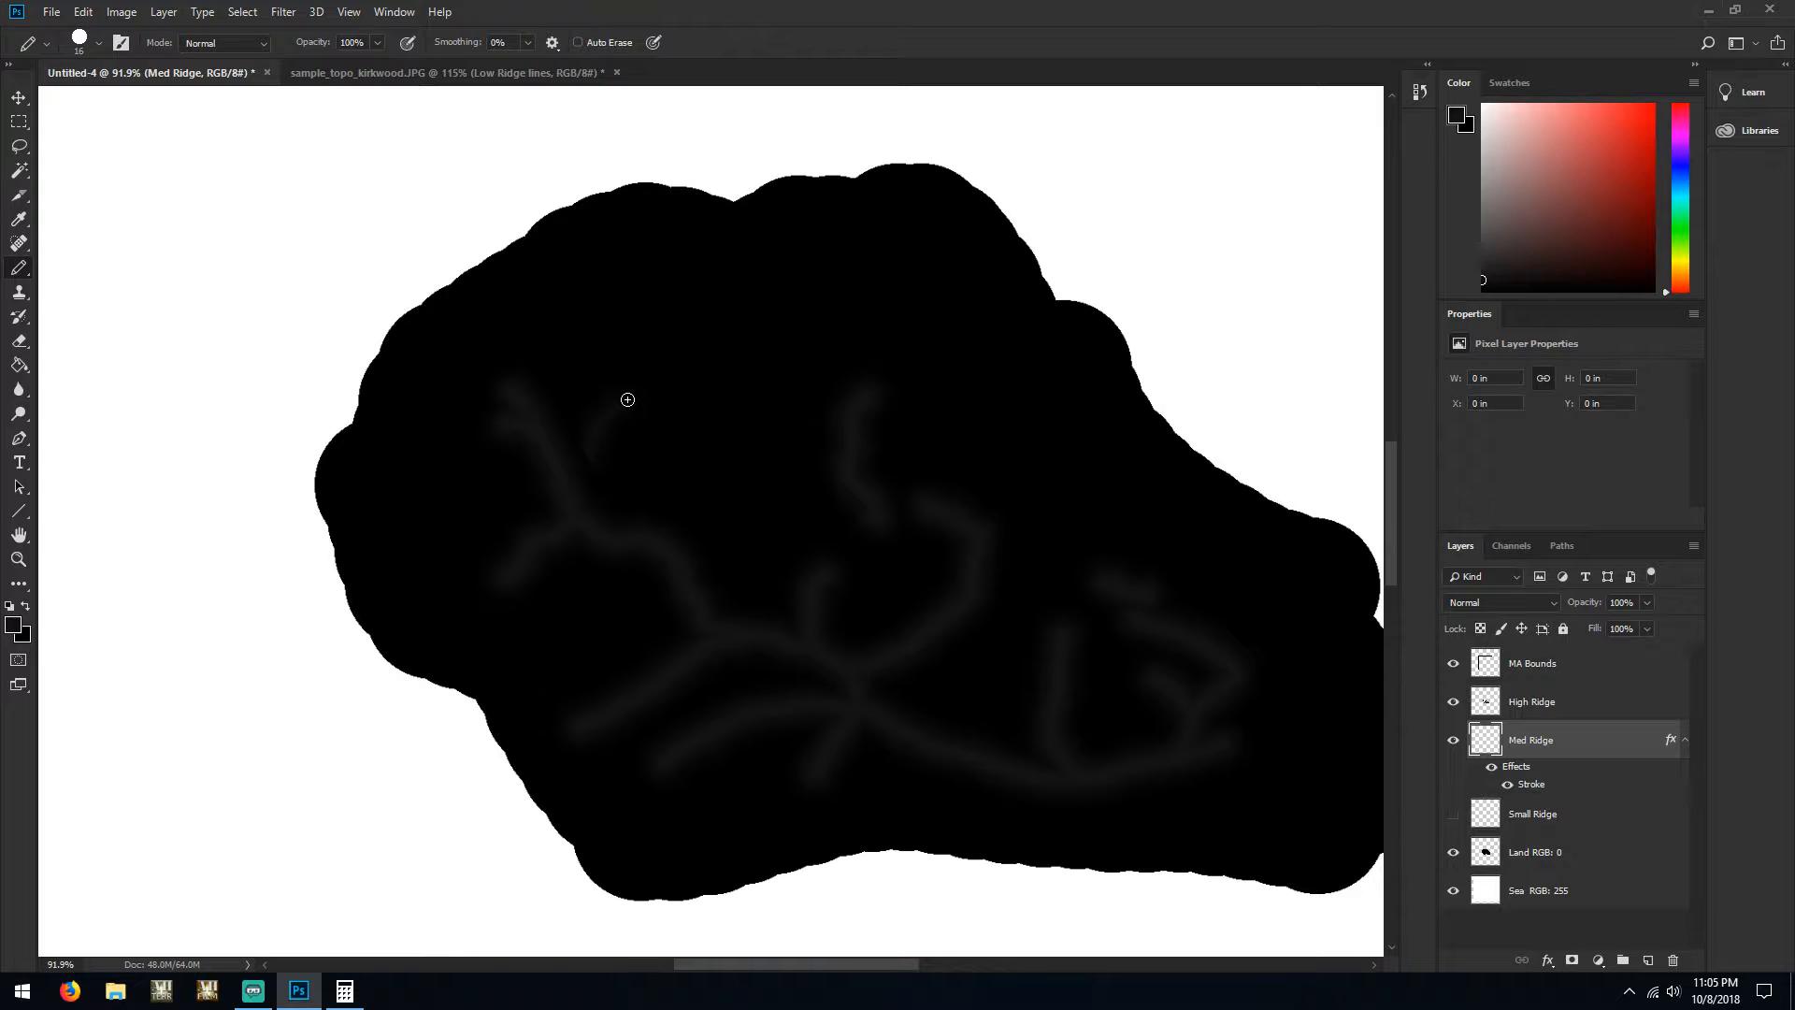
# Draw a branching medium ridge through the island's upper middle, reaching toward the north coast, and erase the separate slanted ridge west of it
pyautogui.moveTo(597, 455); pyautogui.dragTo(718, 323)
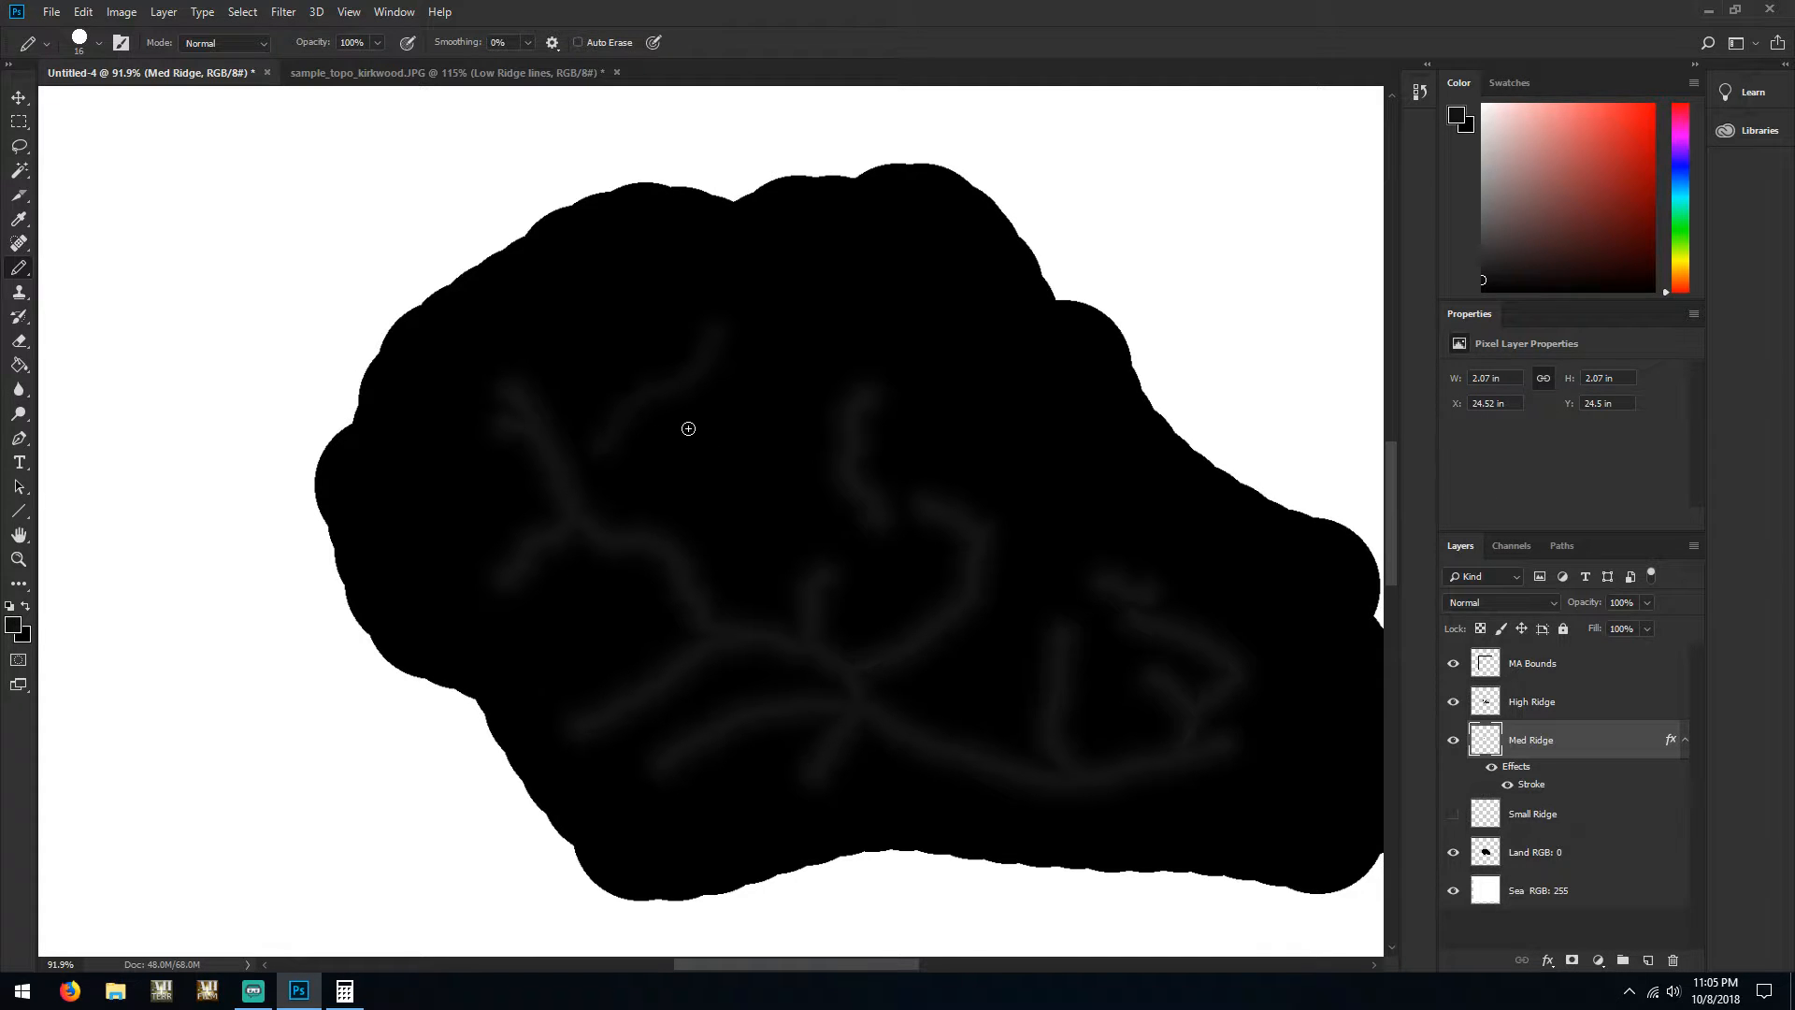
pyautogui.moveTo(706, 443)
pyautogui.mouseDown()
pyautogui.moveTo(773, 513)
pyautogui.moveTo(814, 524)
pyautogui.mouseUp()
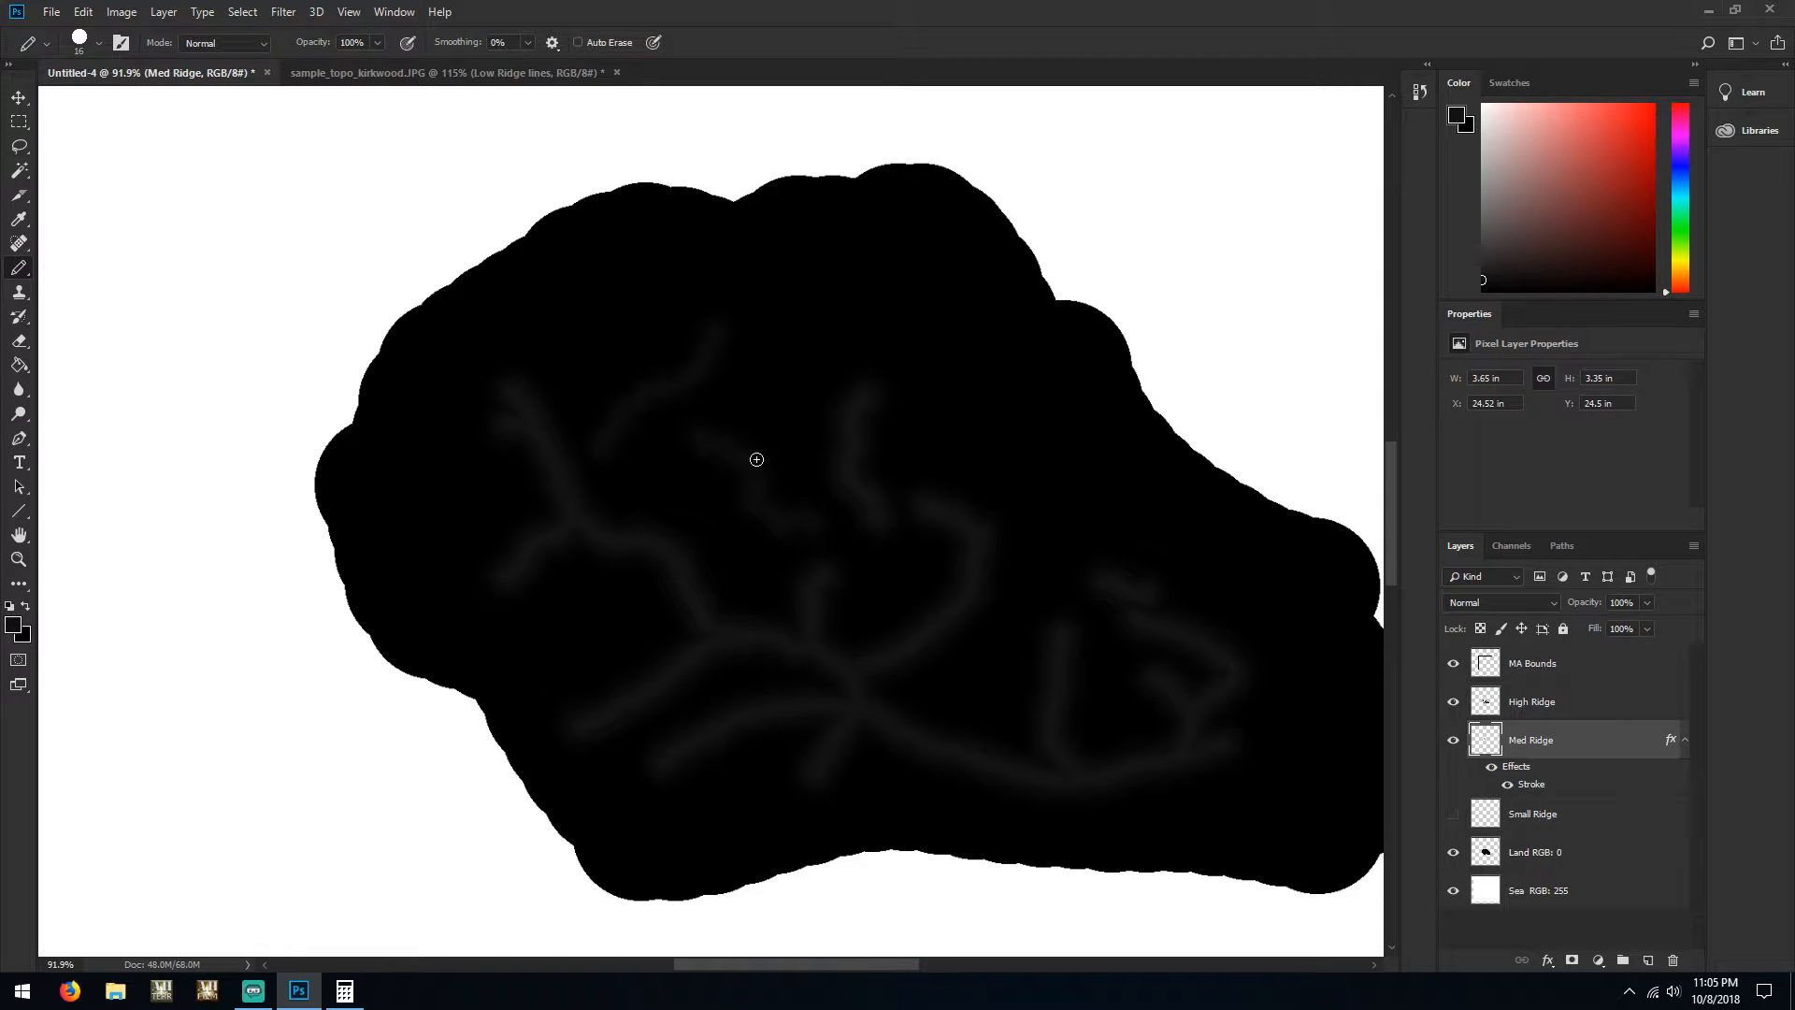
pyautogui.moveTo(765, 434); pyautogui.dragTo(690, 493)
pyautogui.moveTo(765, 423)
pyautogui.mouseDown()
pyautogui.moveTo(744, 344)
pyautogui.moveTo(761, 289)
pyautogui.moveTo(867, 272)
pyautogui.mouseUp()
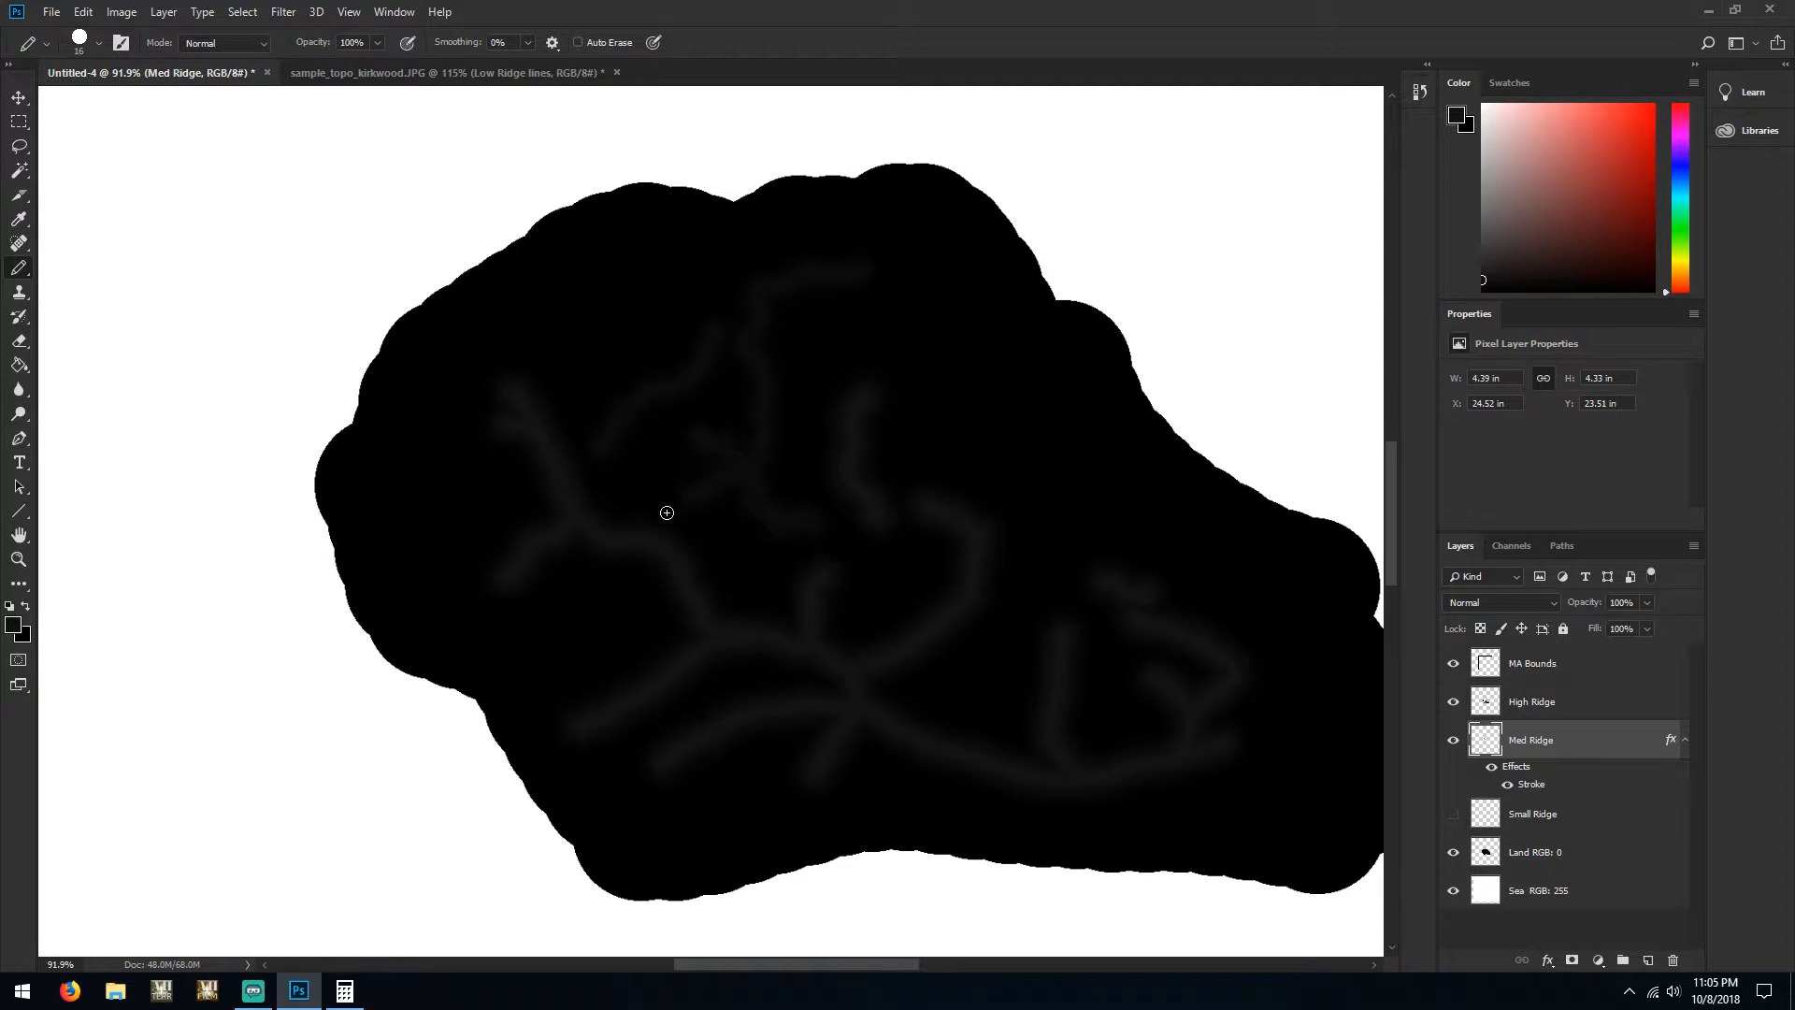
pyautogui.click(18, 342)
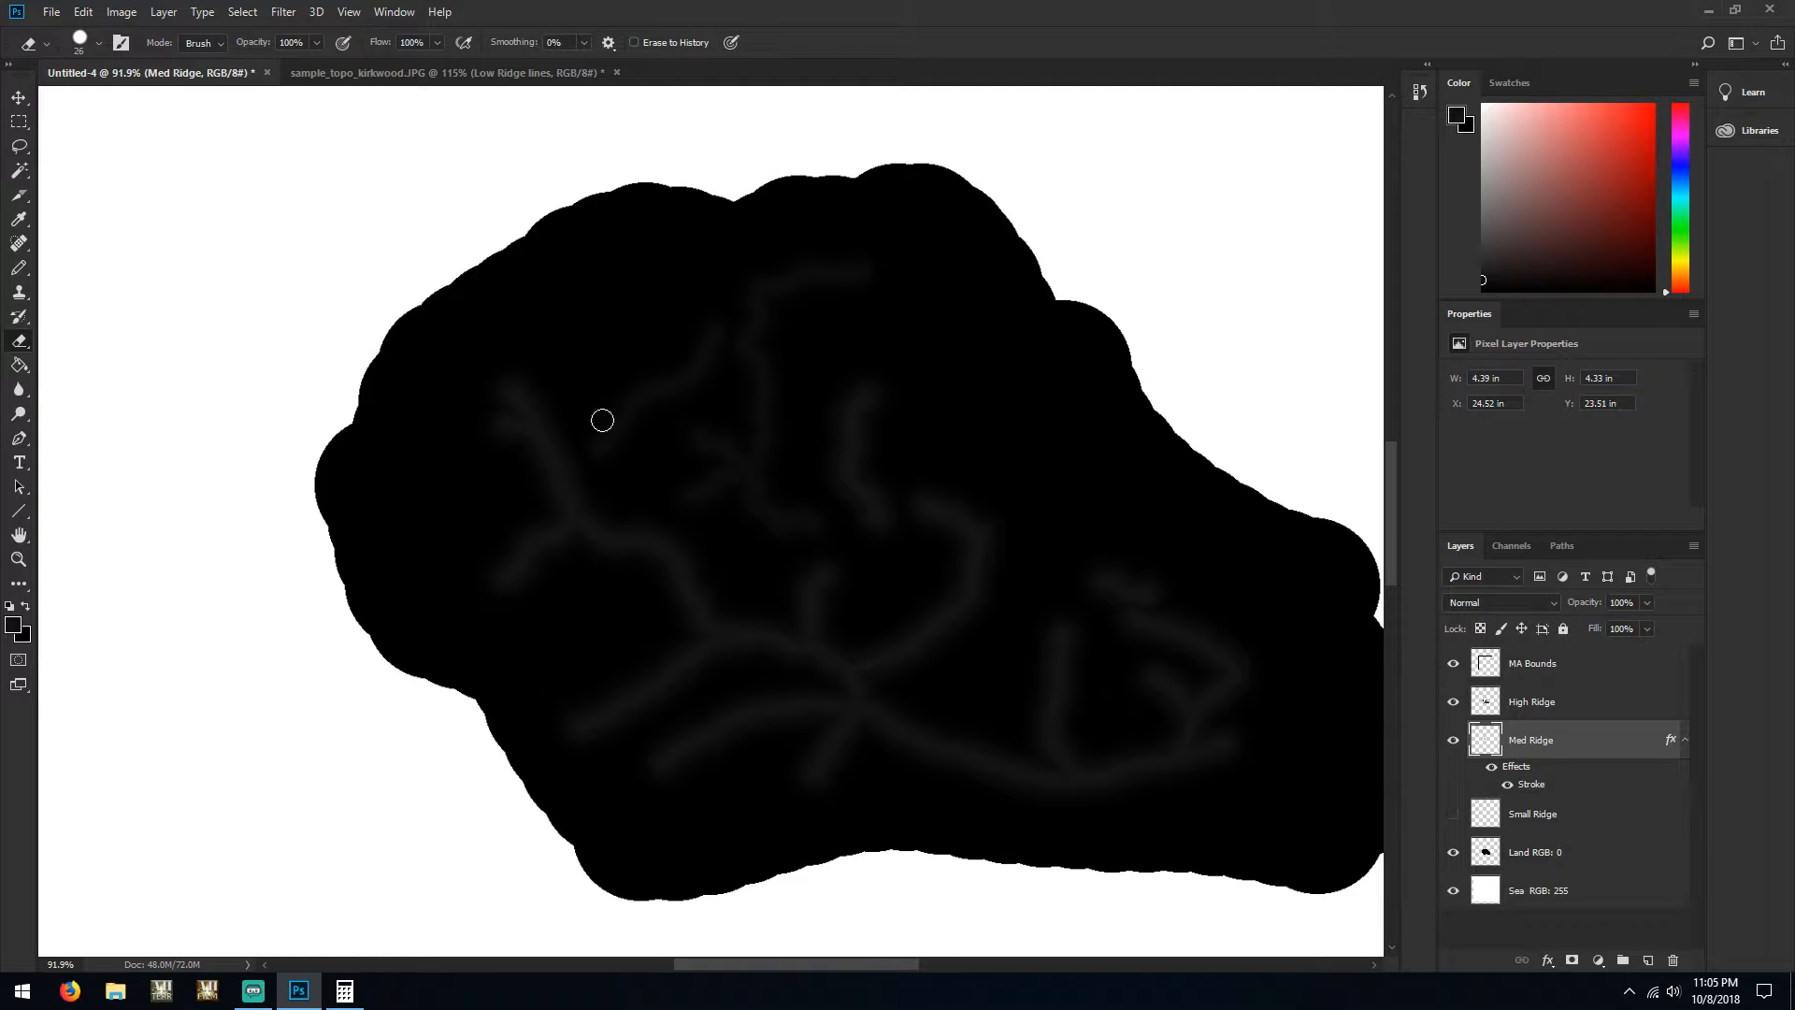
pyautogui.moveTo(599, 449)
pyautogui.mouseDown()
pyautogui.moveTo(689, 382)
pyautogui.moveTo(705, 335)
pyautogui.moveTo(619, 407)
pyautogui.moveTo(720, 347)
pyautogui.mouseUp()
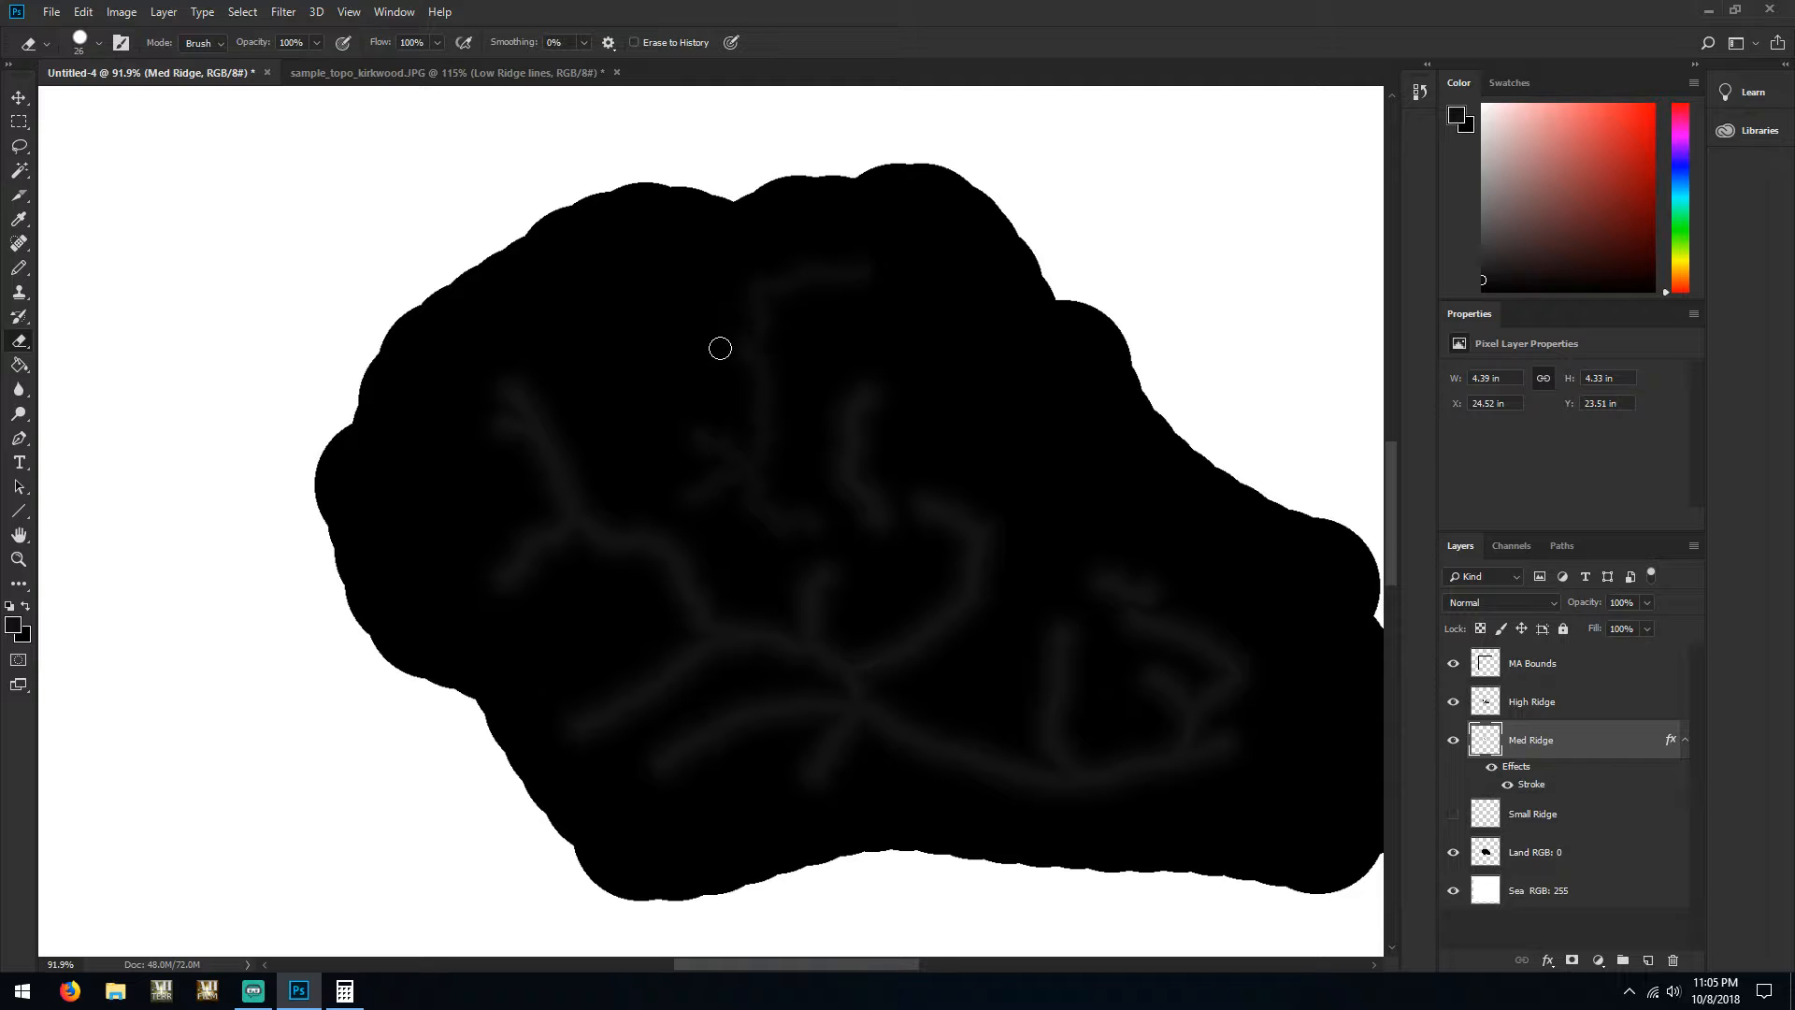
# Draw a winding medium ridge along the island's northwest edge and trim its lower end with the Eraser
pyautogui.click(17, 269)
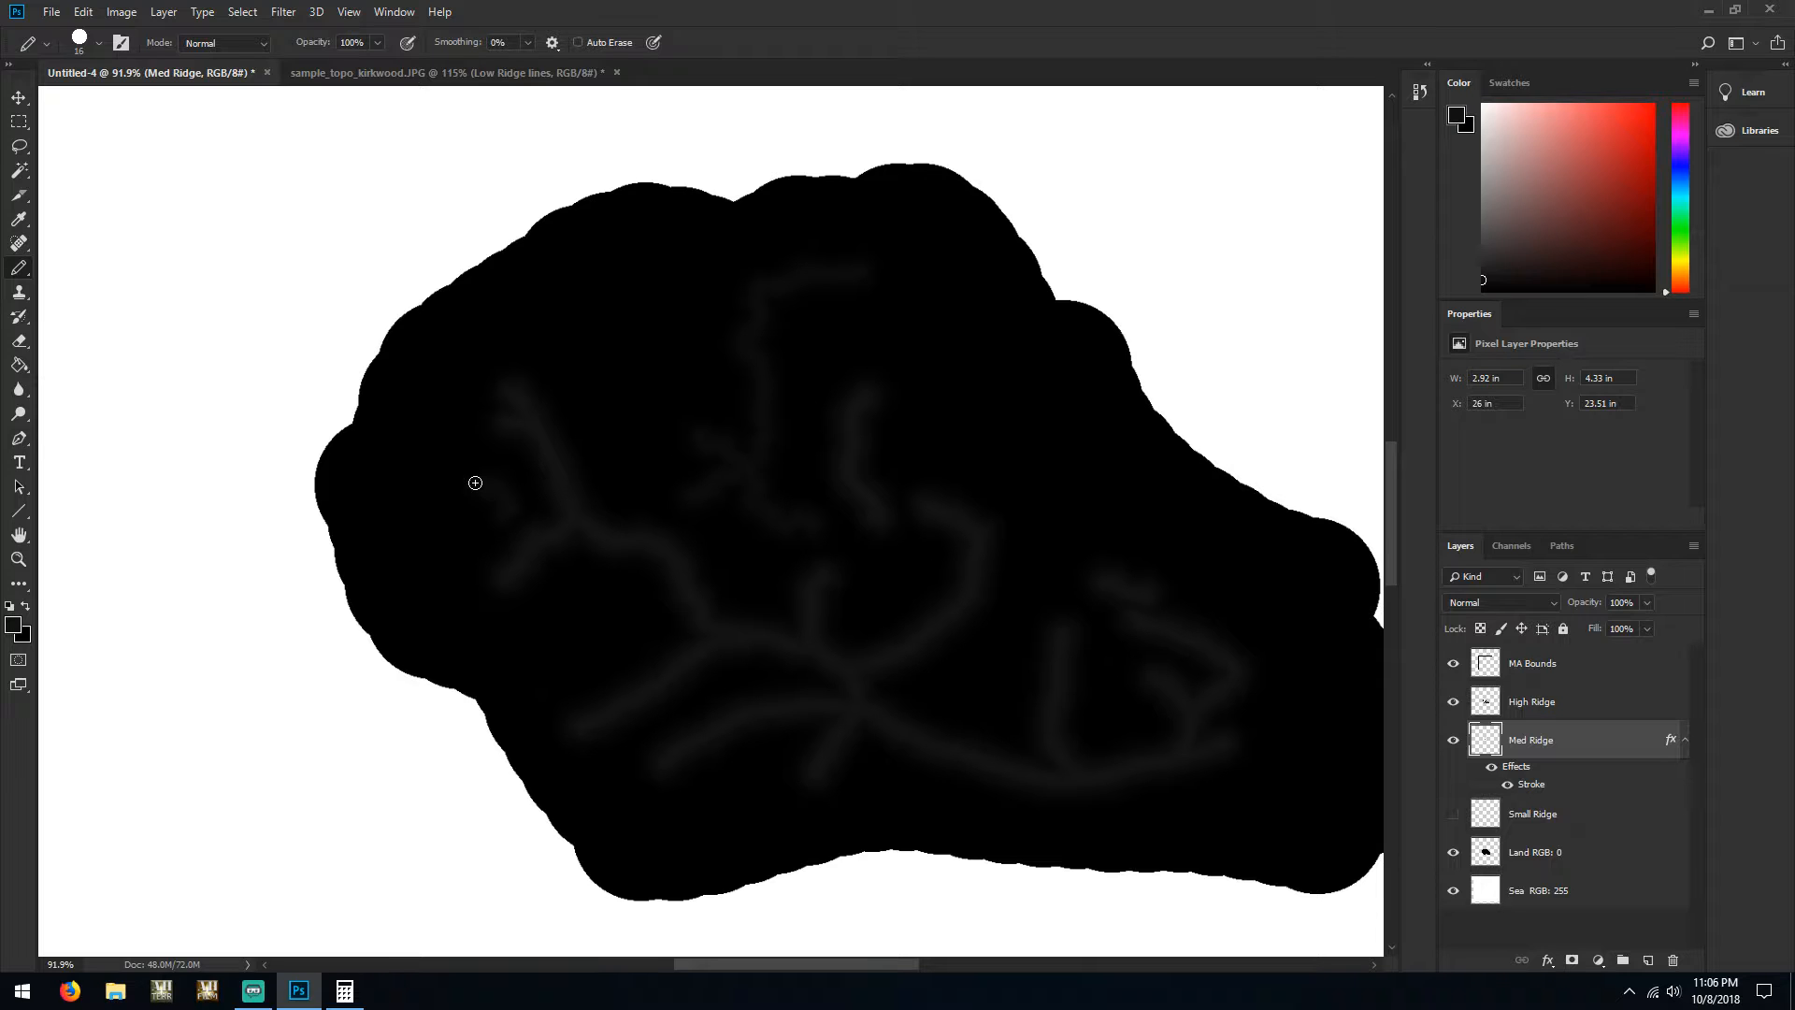
pyautogui.moveTo(475, 483)
pyautogui.mouseDown()
pyautogui.moveTo(456, 406)
pyautogui.moveTo(422, 344)
pyautogui.mouseUp()
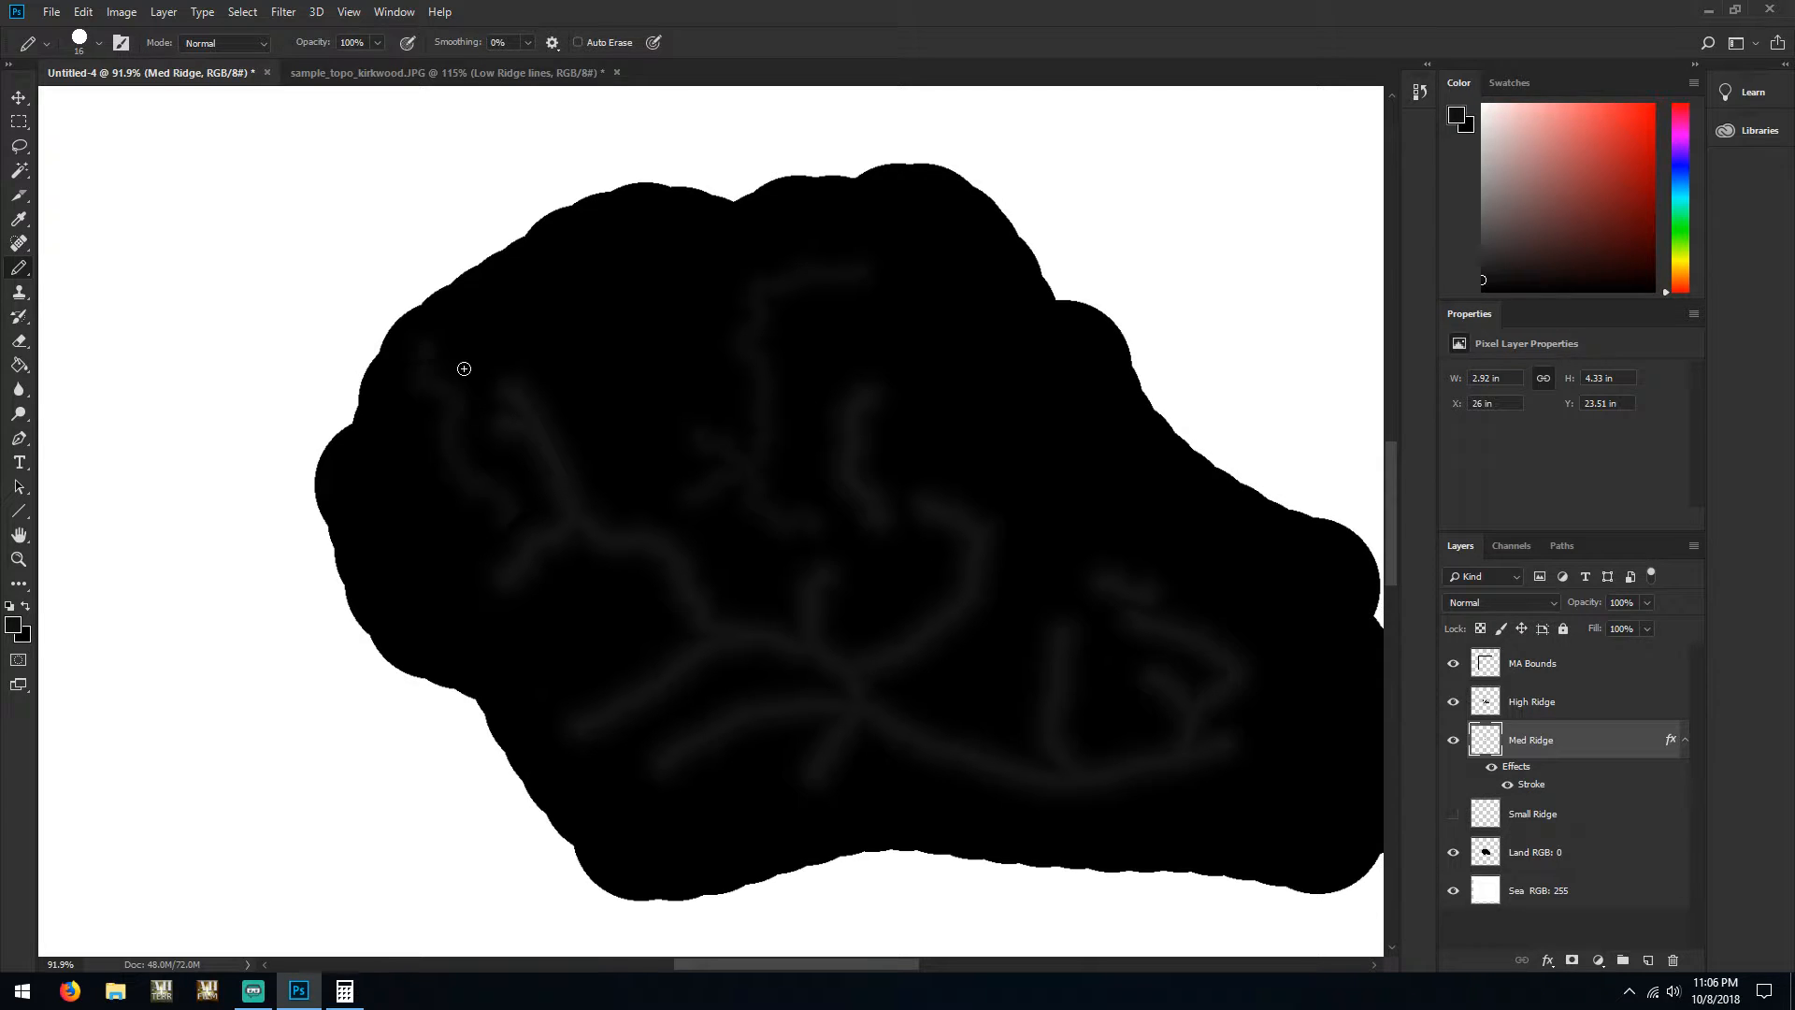
pyautogui.click(19, 366)
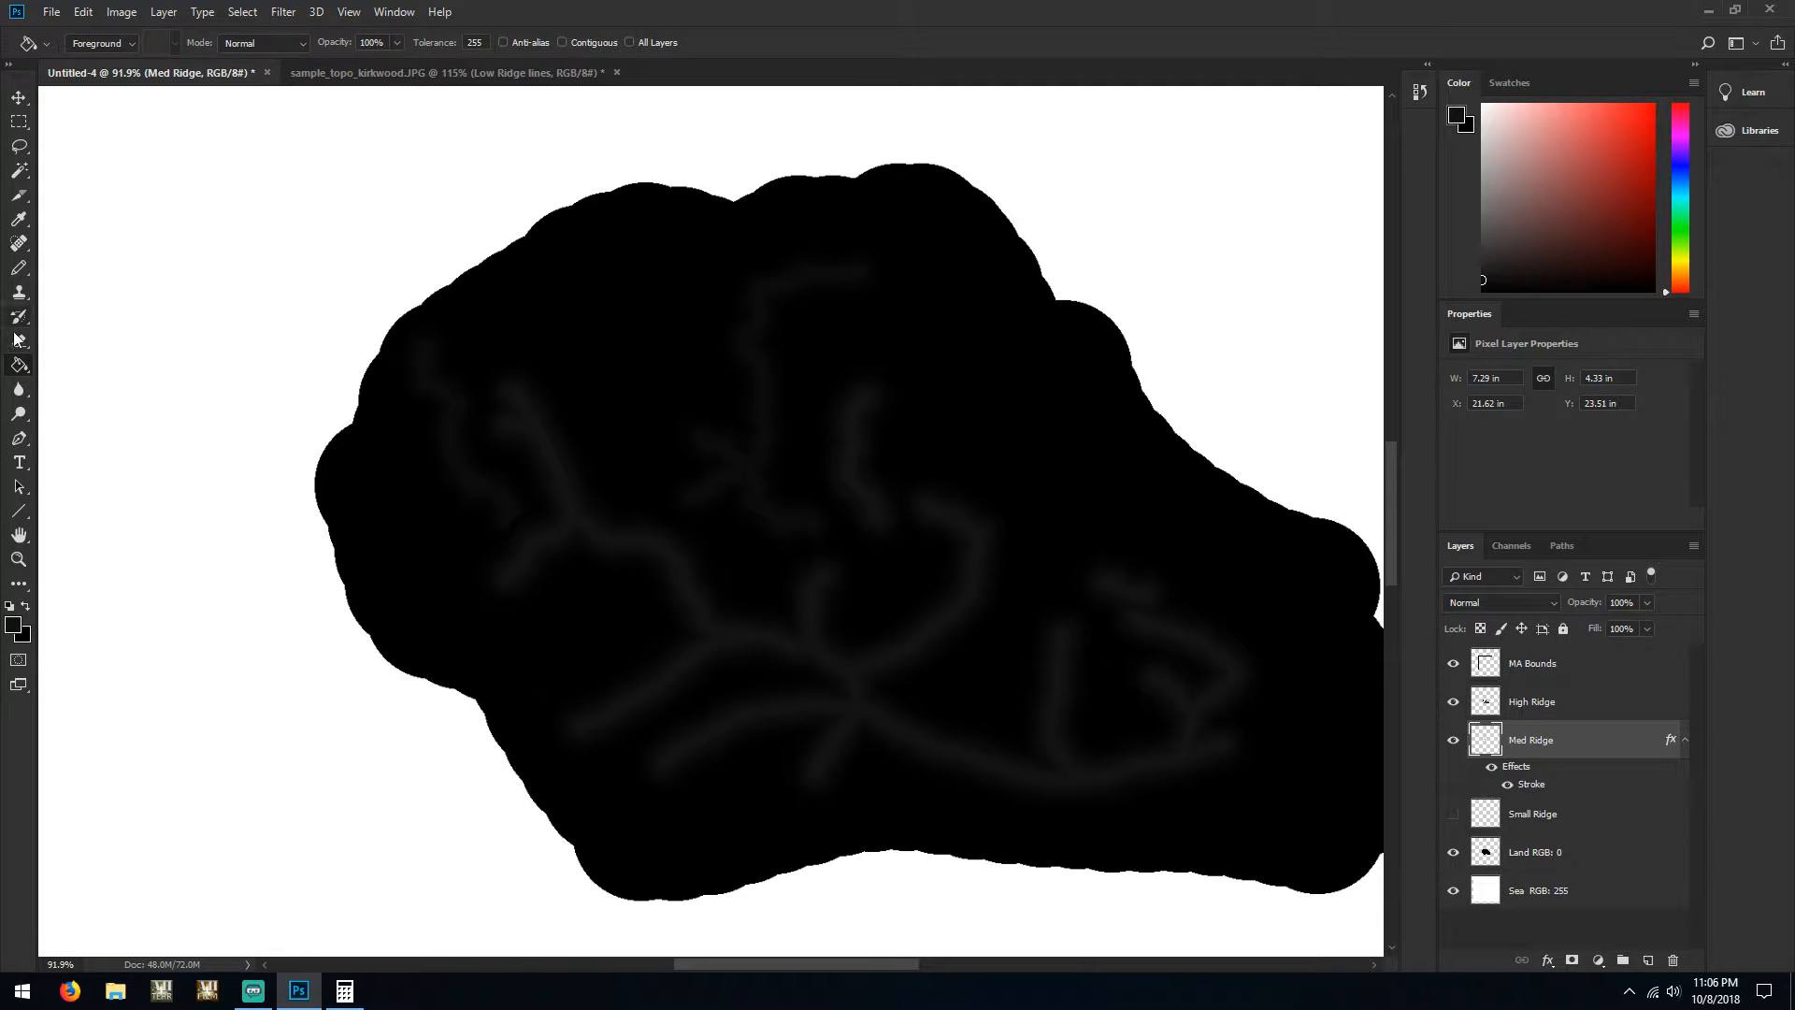
pyautogui.click(18, 340)
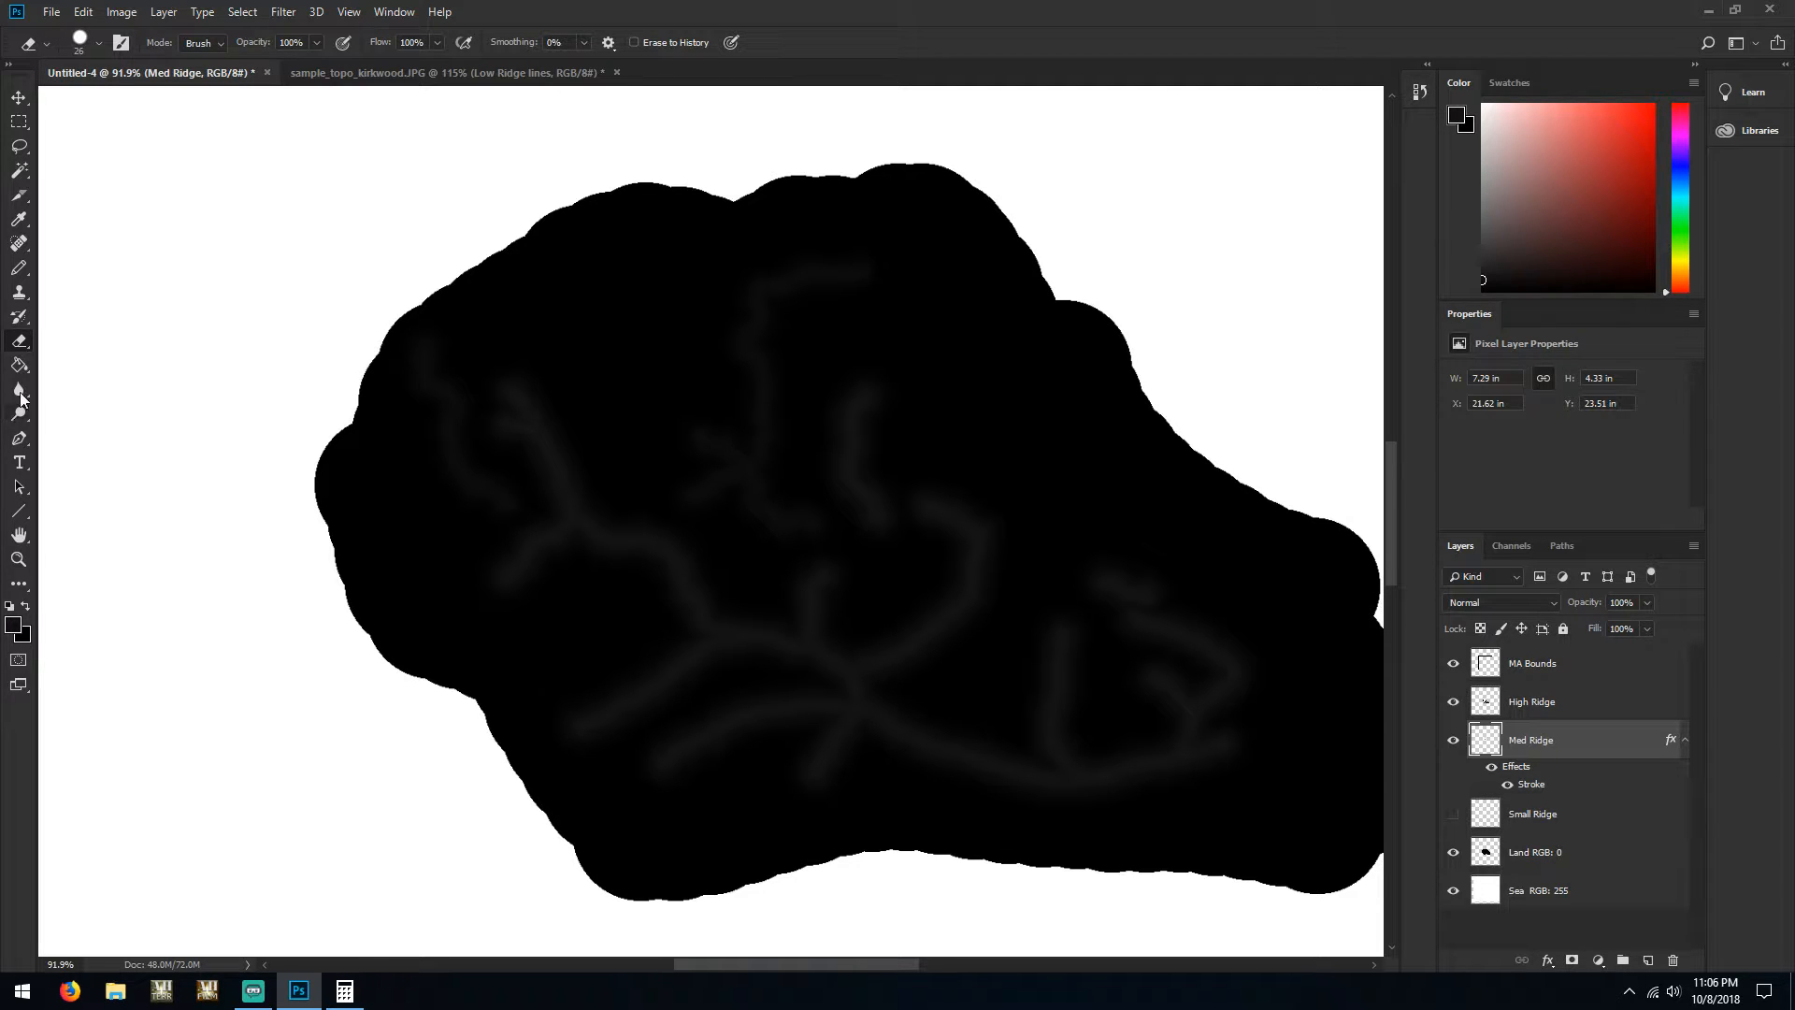
# Draw a long branching medium ridge along the northeast coast and short ridges between the eastern high ridge branches
pyautogui.click(19, 268)
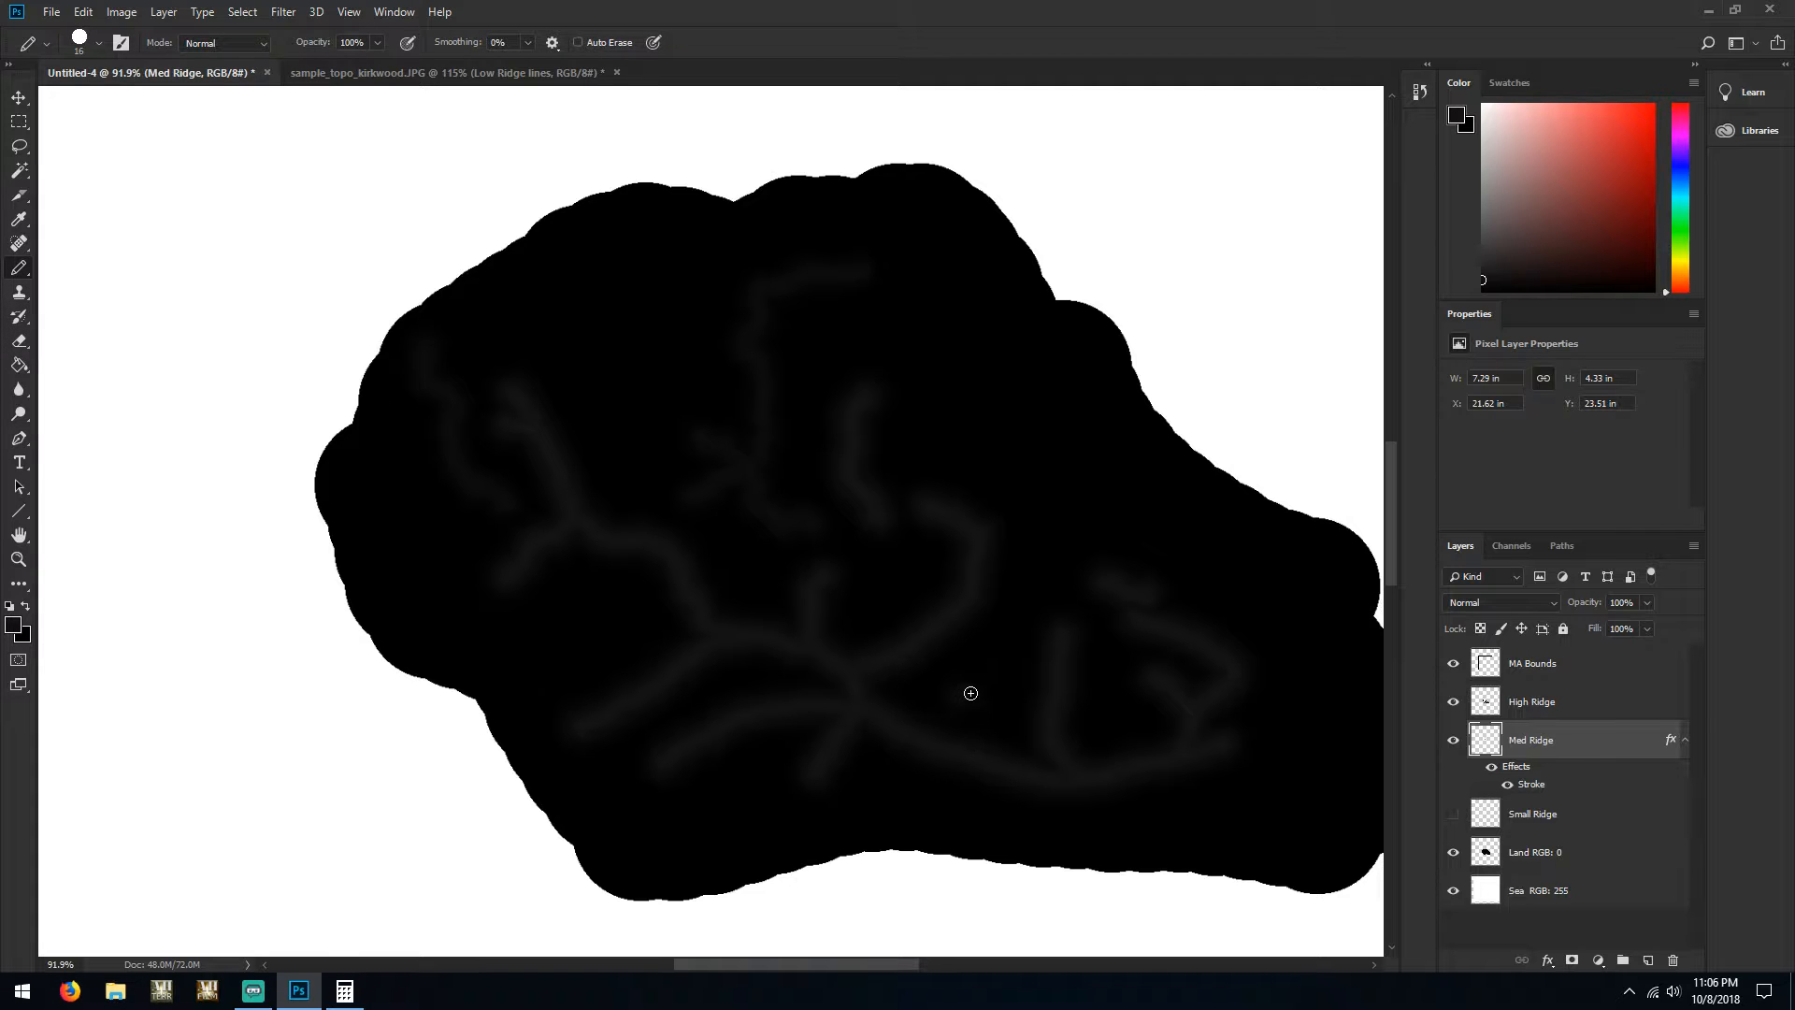
pyautogui.moveTo(989, 669); pyautogui.dragTo(994, 633)
pyautogui.moveTo(950, 427)
pyautogui.mouseDown()
pyautogui.moveTo(1079, 463)
pyautogui.moveTo(1159, 503)
pyautogui.mouseUp()
pyautogui.moveTo(1069, 452)
pyautogui.mouseDown()
pyautogui.moveTo(1082, 368)
pyautogui.moveTo(1065, 356)
pyautogui.mouseUp()
pyautogui.moveTo(979, 438)
pyautogui.mouseDown()
pyautogui.moveTo(939, 346)
pyautogui.moveTo(951, 295)
pyautogui.moveTo(922, 332)
pyautogui.moveTo(885, 253)
pyautogui.moveTo(973, 333)
pyautogui.moveTo(950, 305)
pyautogui.moveTo(1010, 293)
pyautogui.moveTo(1066, 354)
pyautogui.mouseUp()
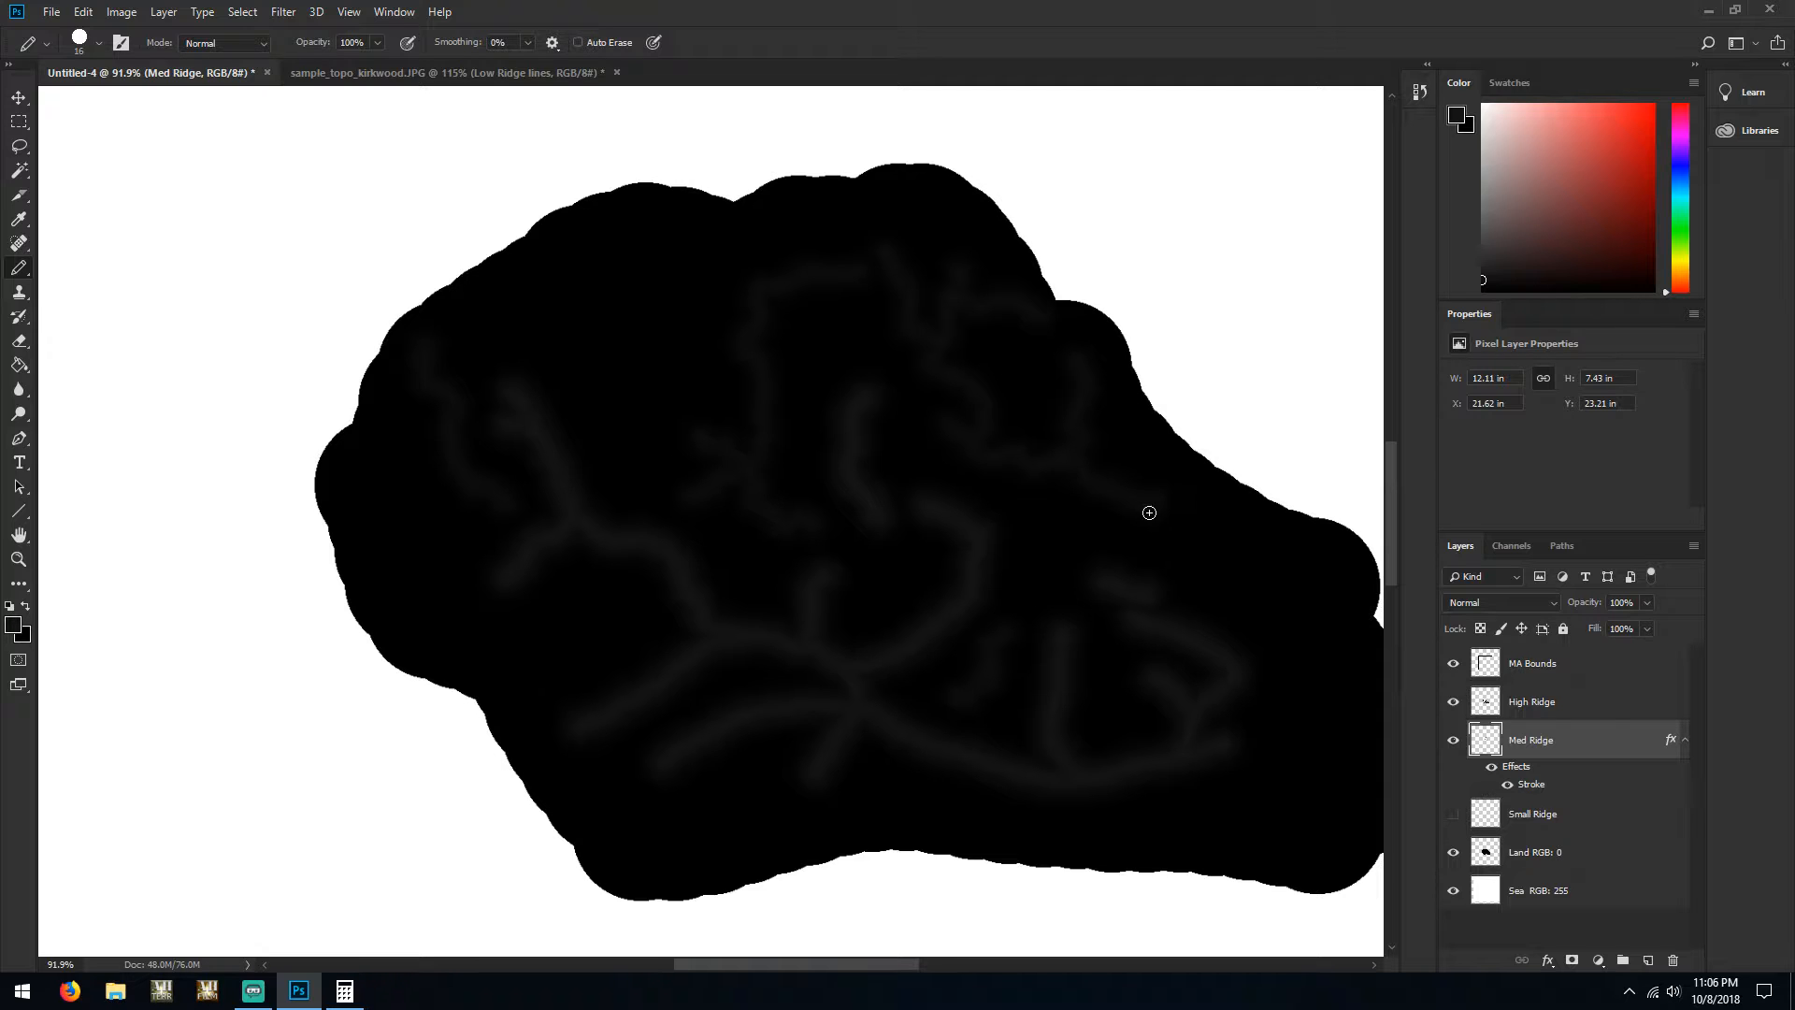
pyautogui.moveTo(1204, 529); pyautogui.dragTo(1290, 606)
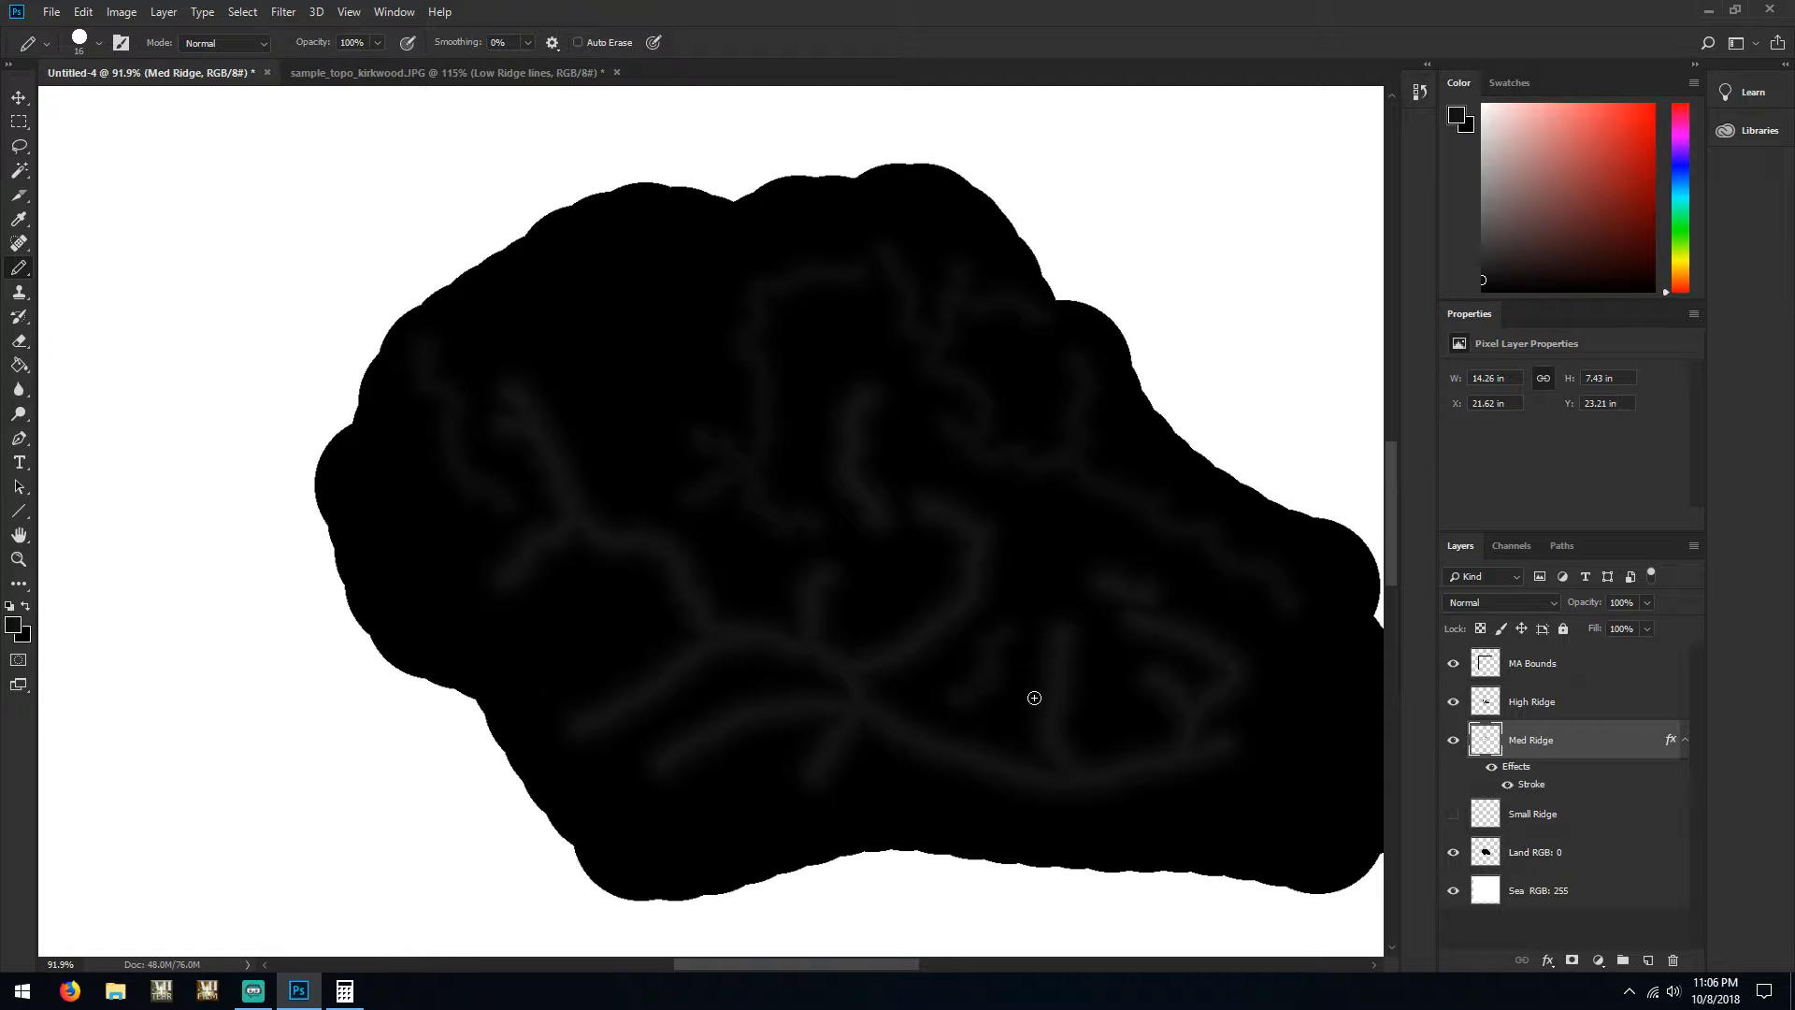
pyautogui.moveTo(1029, 584); pyautogui.dragTo(1049, 520)
# Draw more medium ridges along the southwest and south coasts and a branching one across the northwest of the island
pyautogui.moveTo(617, 615)
pyautogui.mouseDown()
pyautogui.moveTo(599, 591)
pyautogui.moveTo(508, 648)
pyautogui.moveTo(445, 653)
pyautogui.mouseUp()
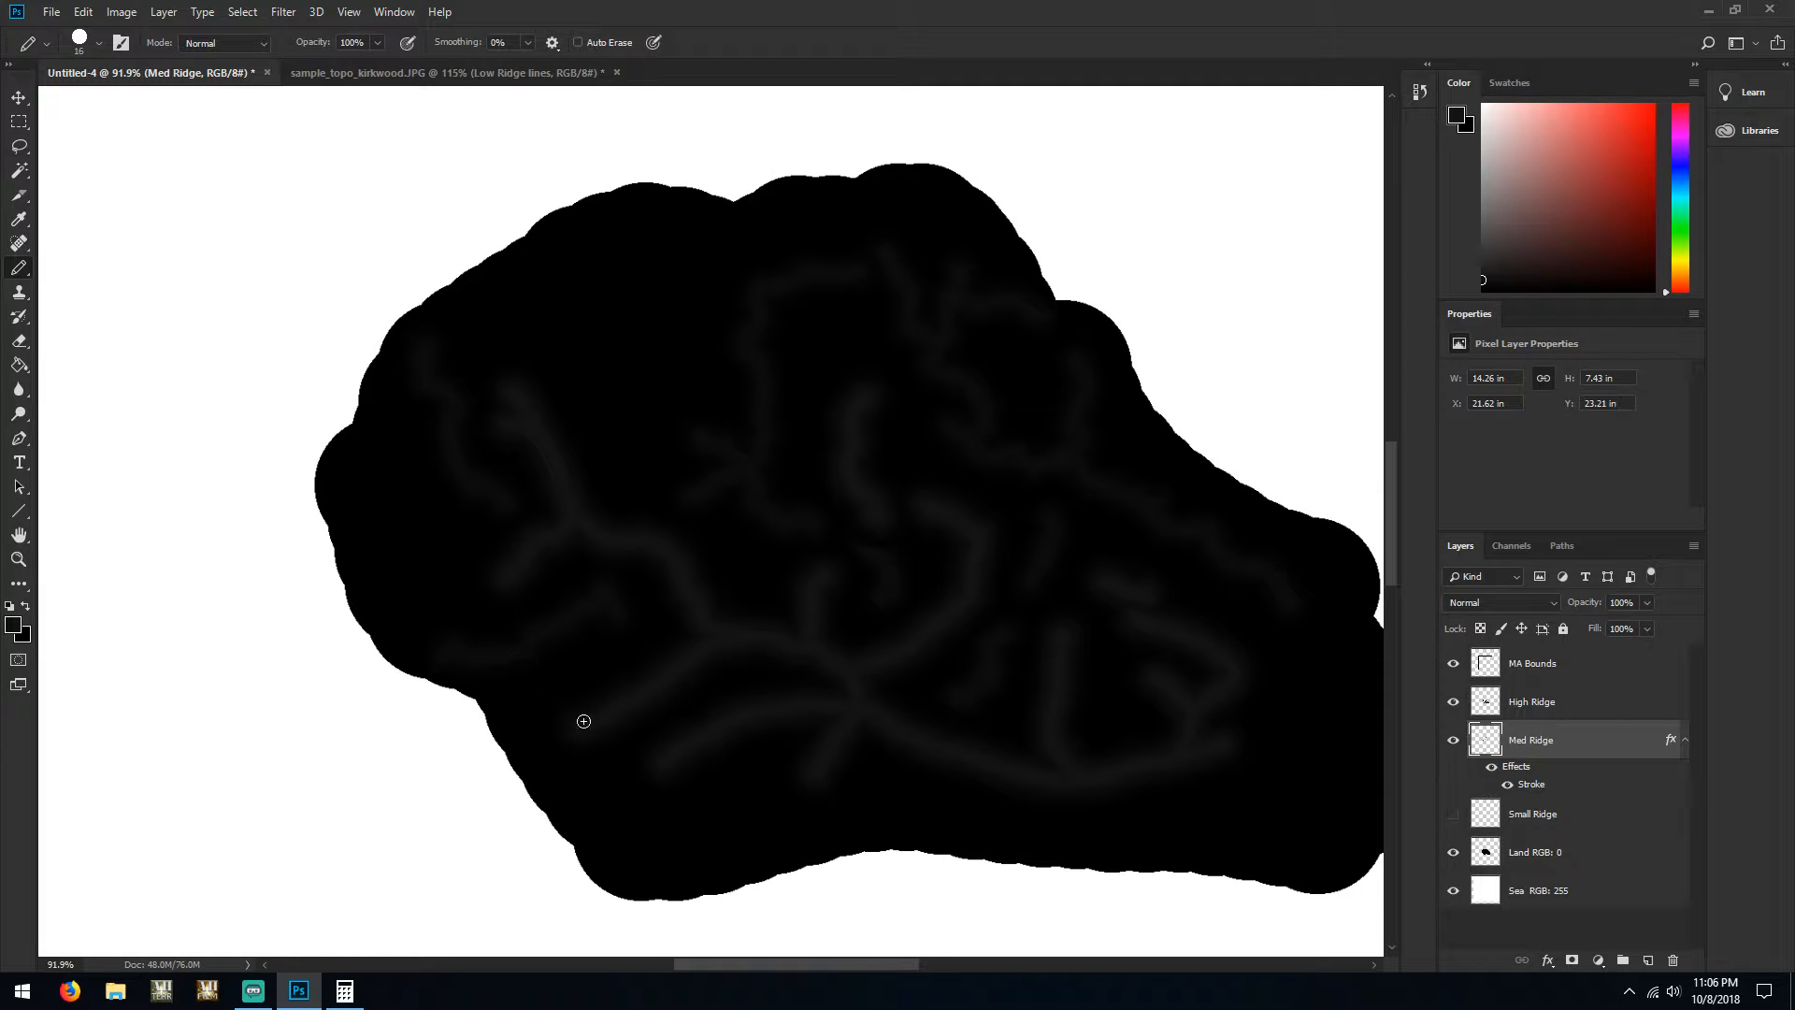
pyautogui.moveTo(614, 785); pyautogui.dragTo(632, 745)
pyautogui.hotkey('ctrl', 'z')
pyautogui.moveTo(758, 785)
pyautogui.mouseDown()
pyautogui.moveTo(672, 831)
pyautogui.moveTo(727, 815)
pyautogui.moveTo(782, 834)
pyautogui.mouseUp()
pyautogui.moveTo(889, 791); pyautogui.dragTo(986, 788)
pyautogui.moveTo(629, 401)
pyautogui.mouseDown()
pyautogui.moveTo(609, 303)
pyautogui.moveTo(613, 332)
pyautogui.moveTo(647, 257)
pyautogui.moveTo(744, 259)
pyautogui.moveTo(595, 248)
pyautogui.moveTo(503, 317)
pyautogui.mouseUp()
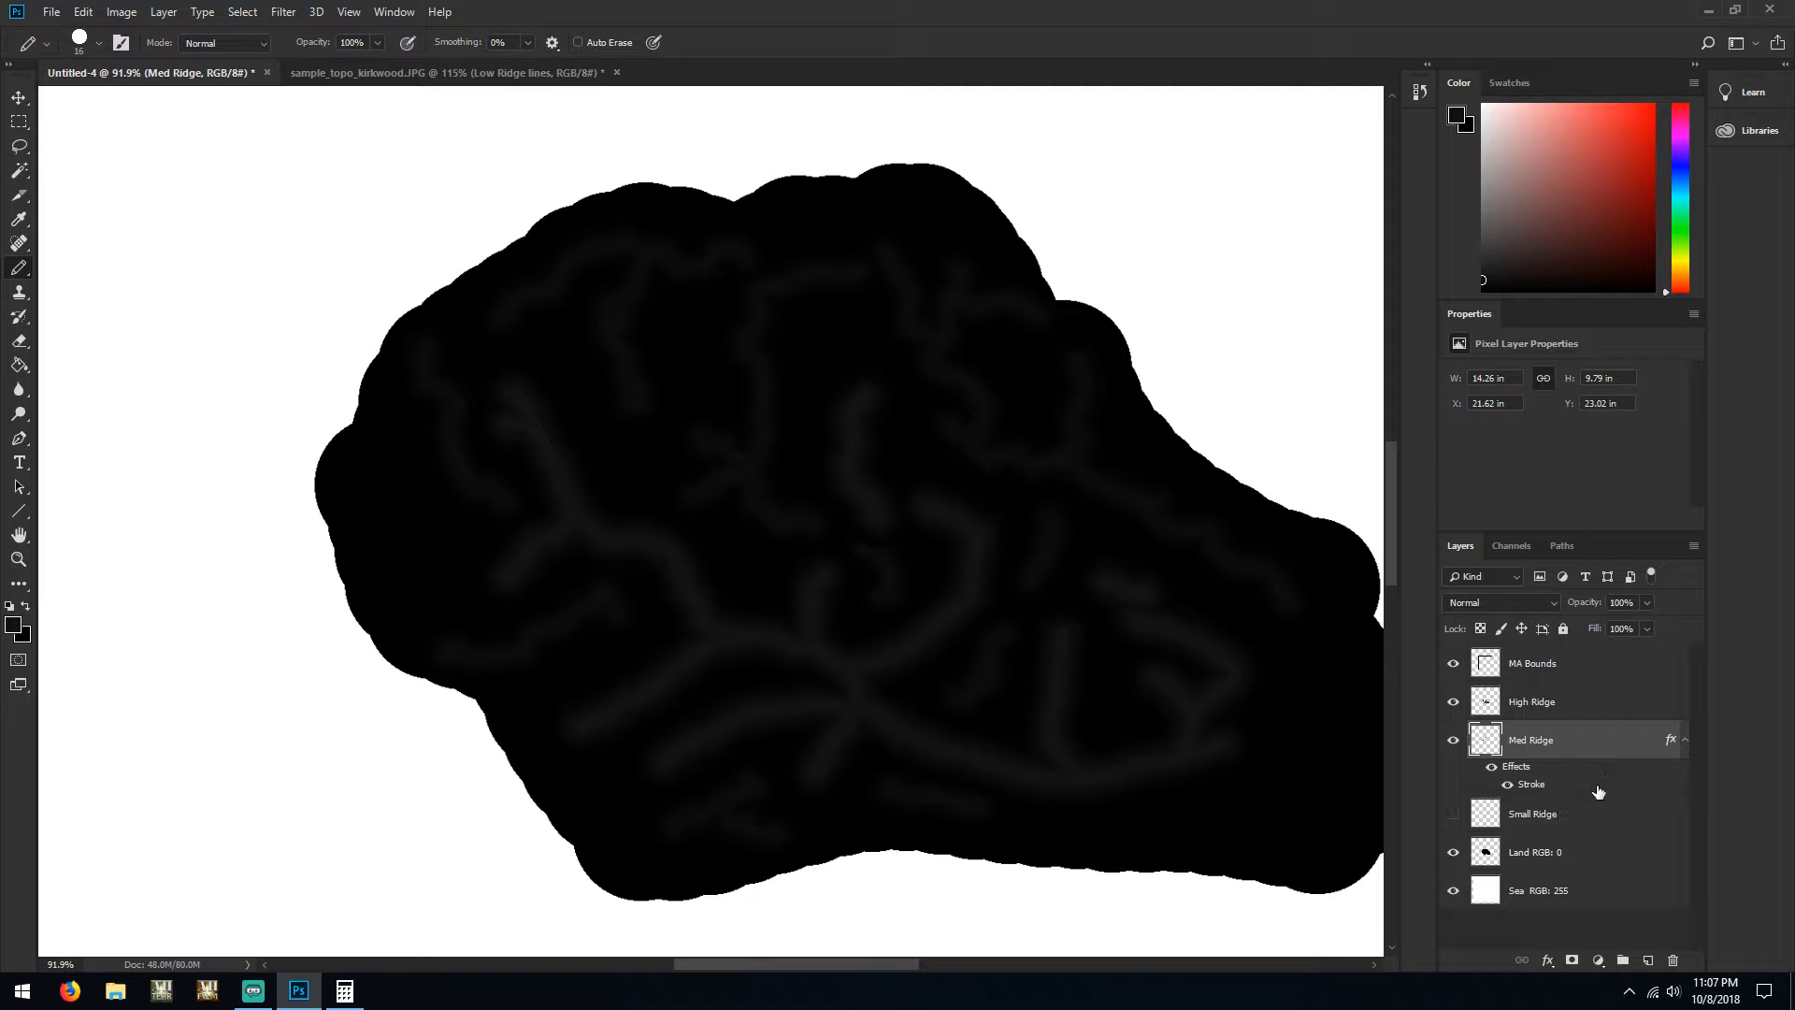
# Make the Small Ridge layer visible and rasterize the layer style of the Med Ridge layer
pyautogui.click(1580, 820)
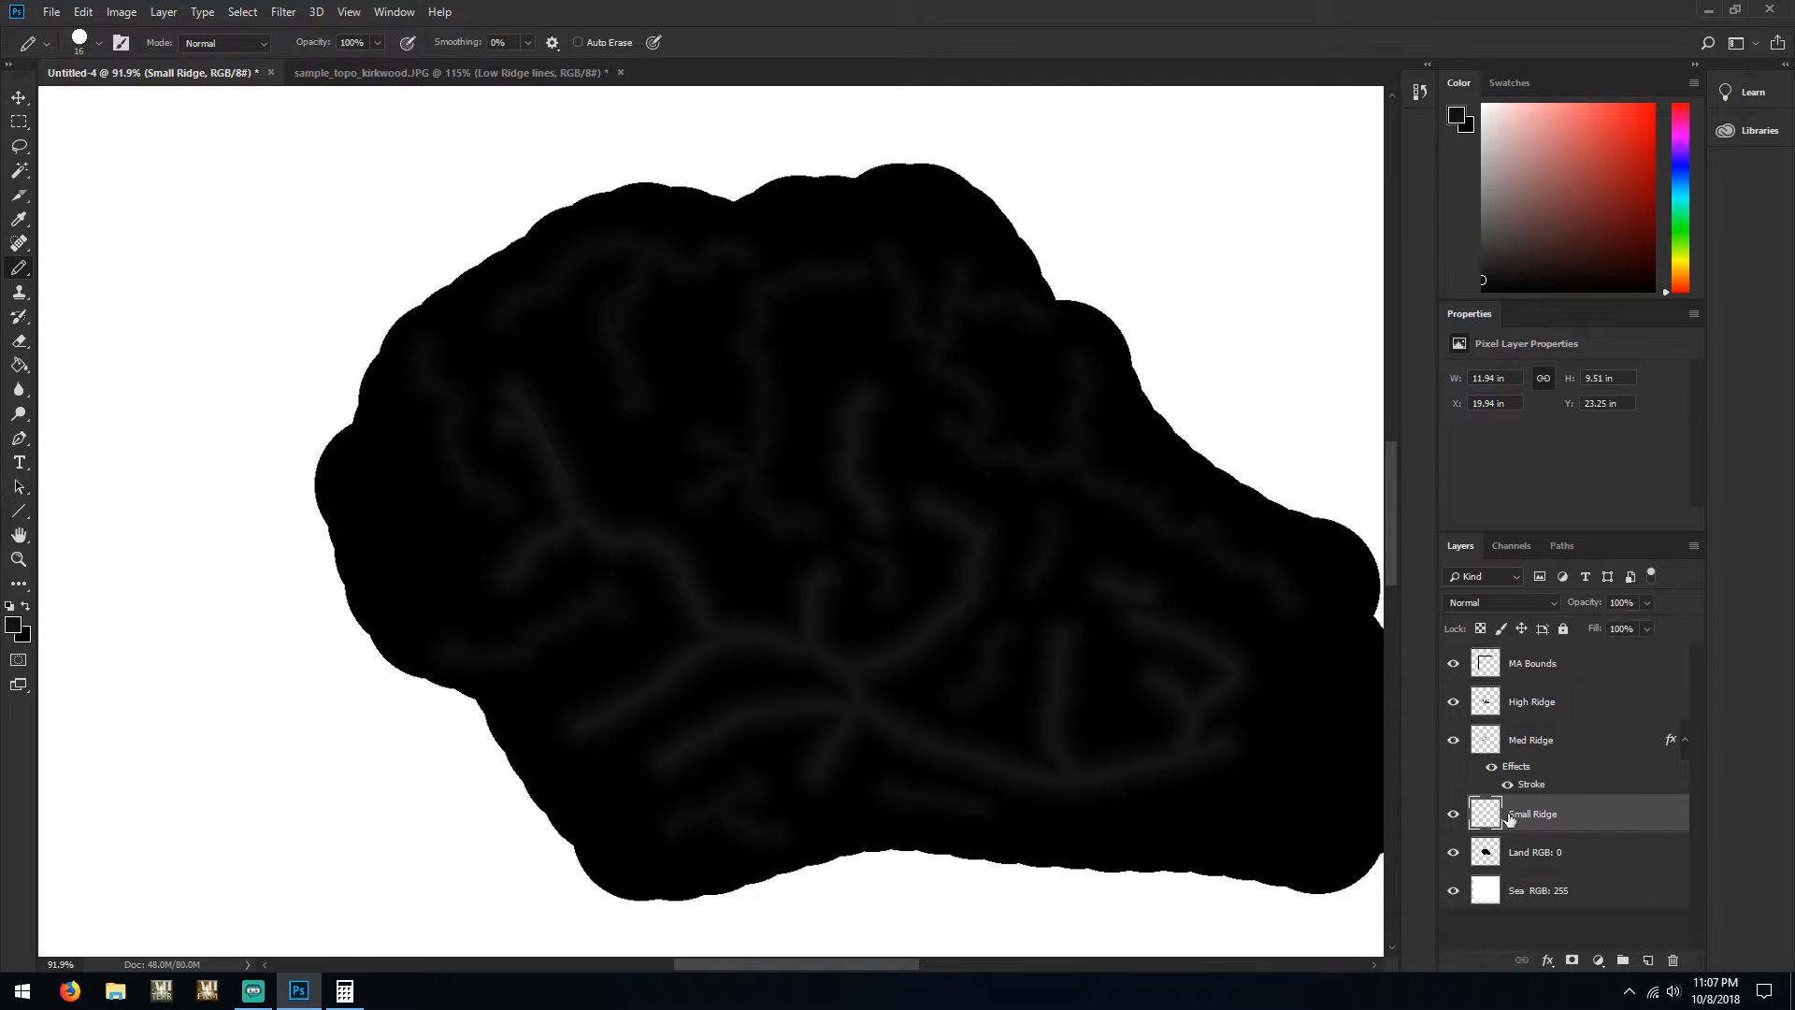
pyautogui.click(1453, 814)
pyautogui.rightClick(1562, 743)
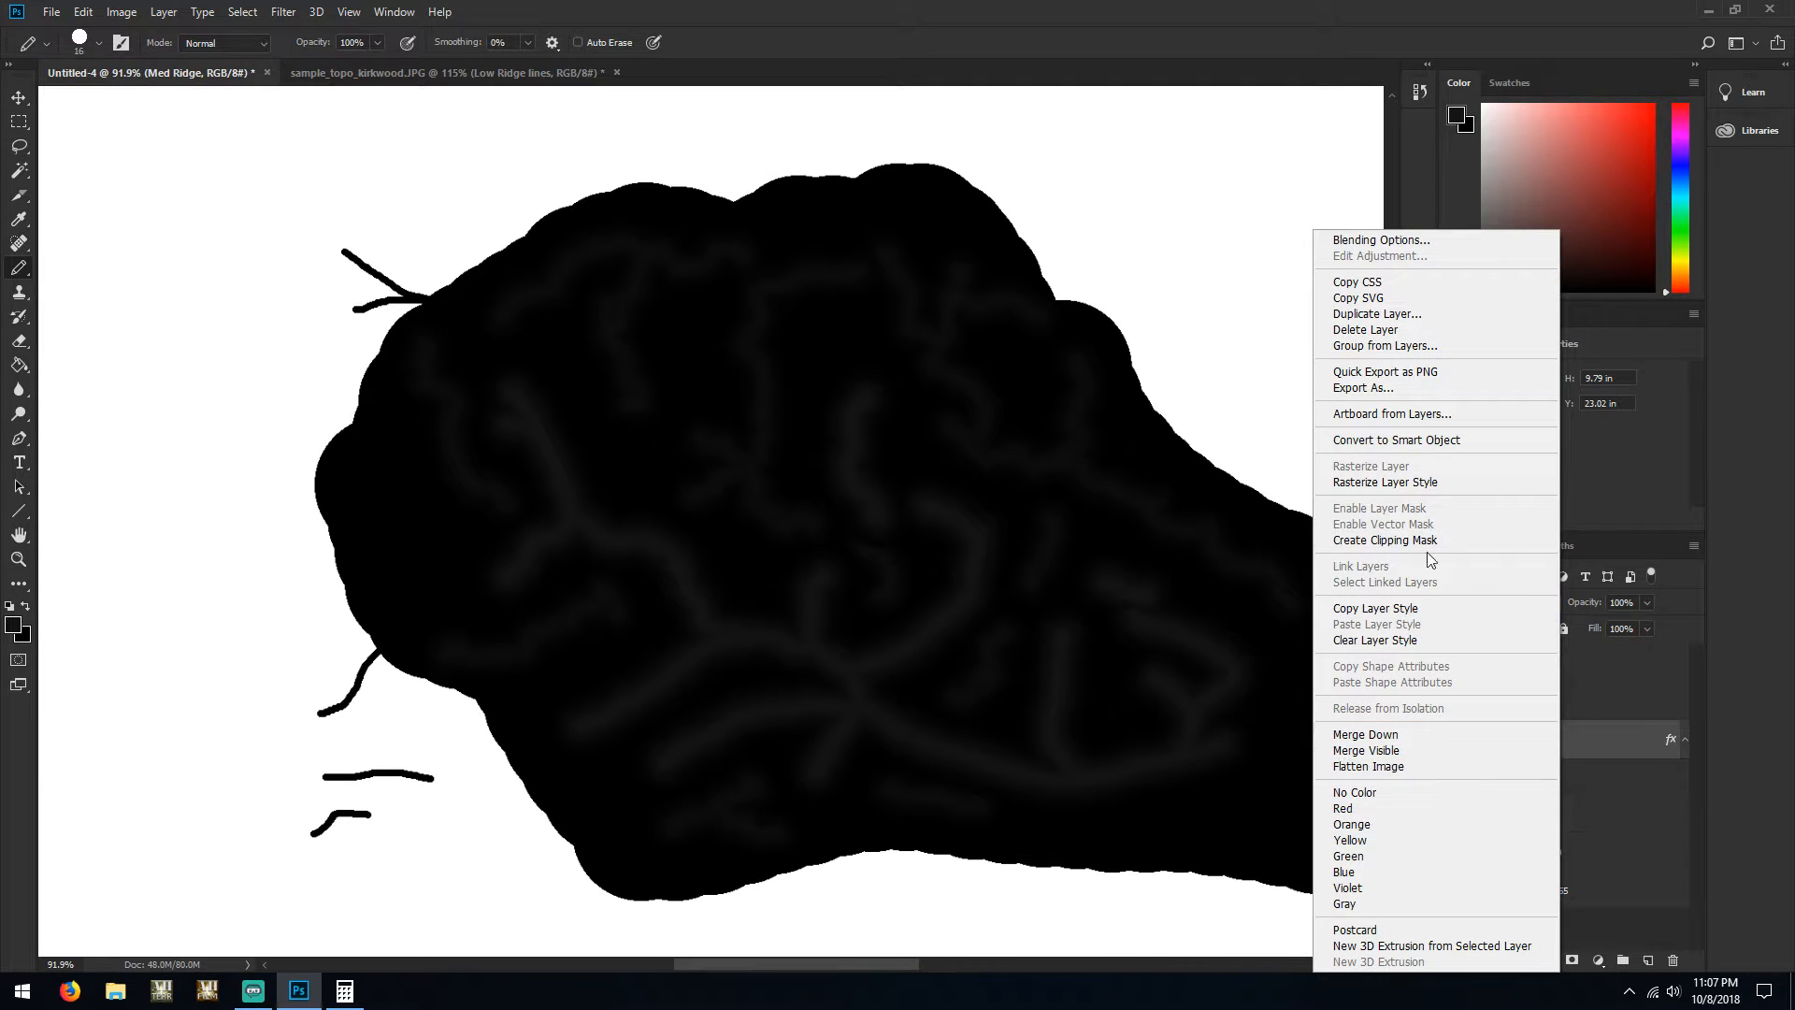
pyautogui.click(1417, 483)
# Clear the contents of the Small Ridge layer and add a Stroke effect to it
pyautogui.click(1583, 781)
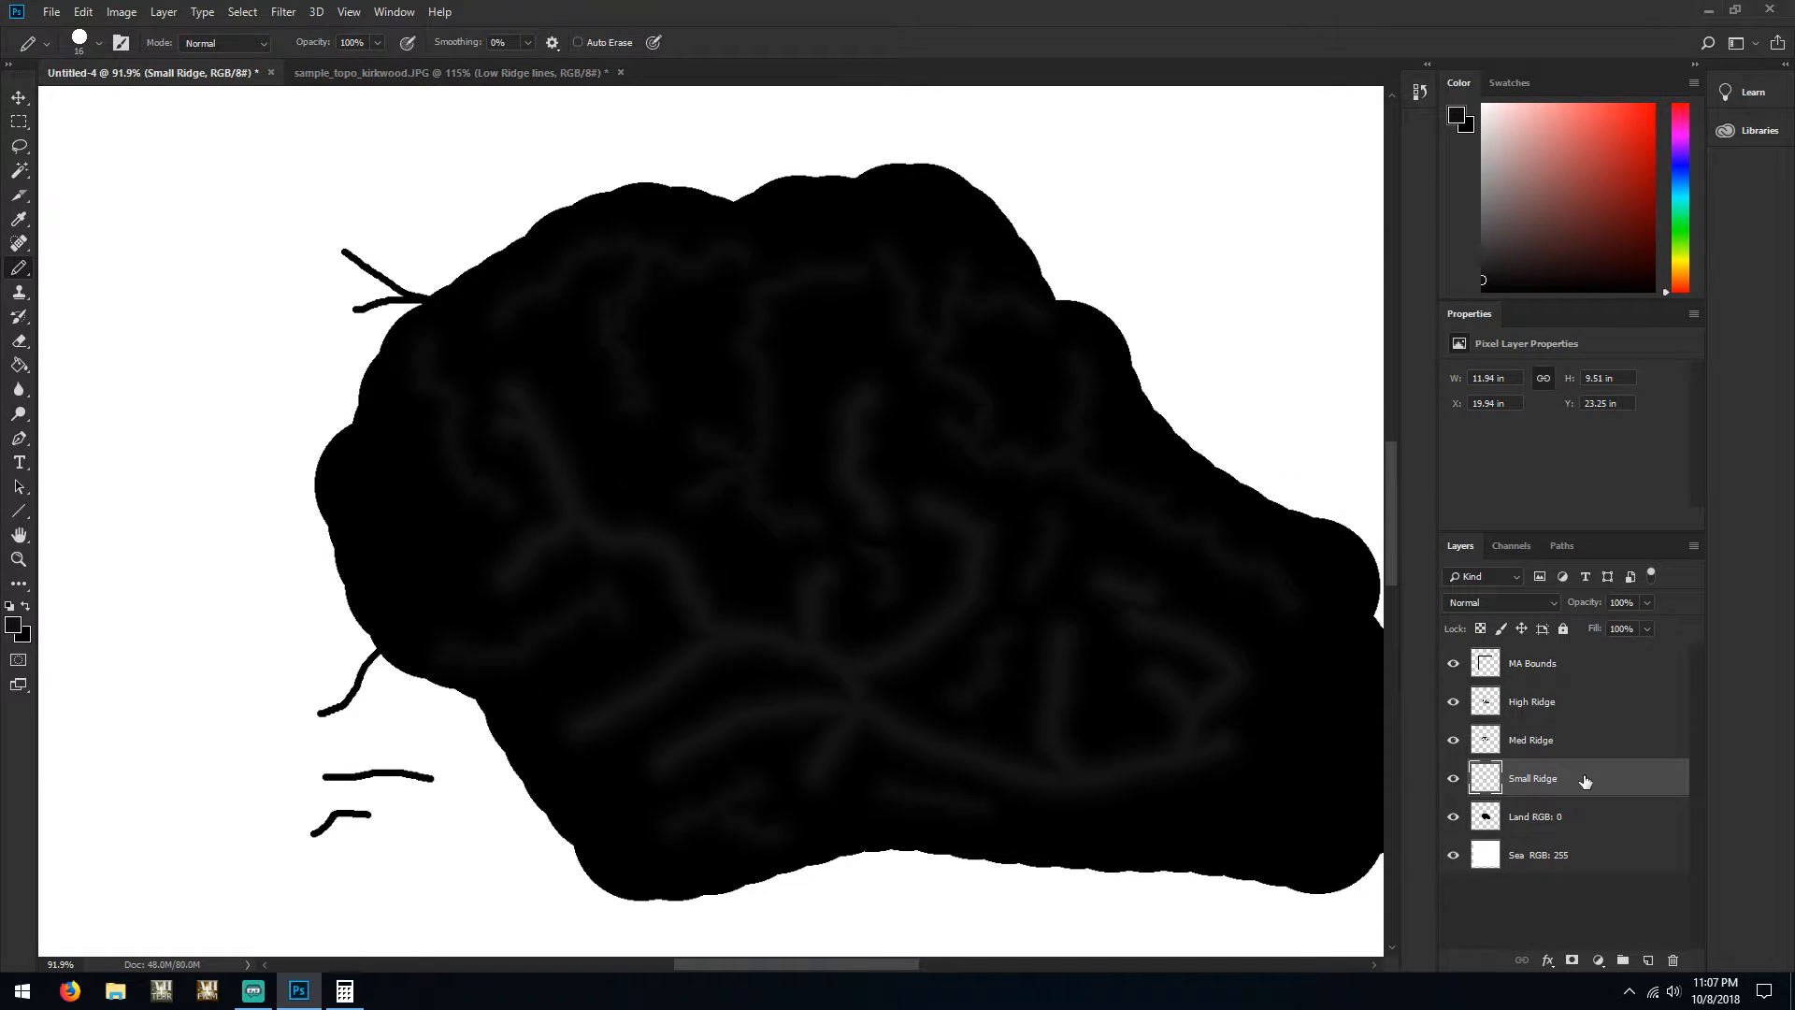
pyautogui.press('Delete')
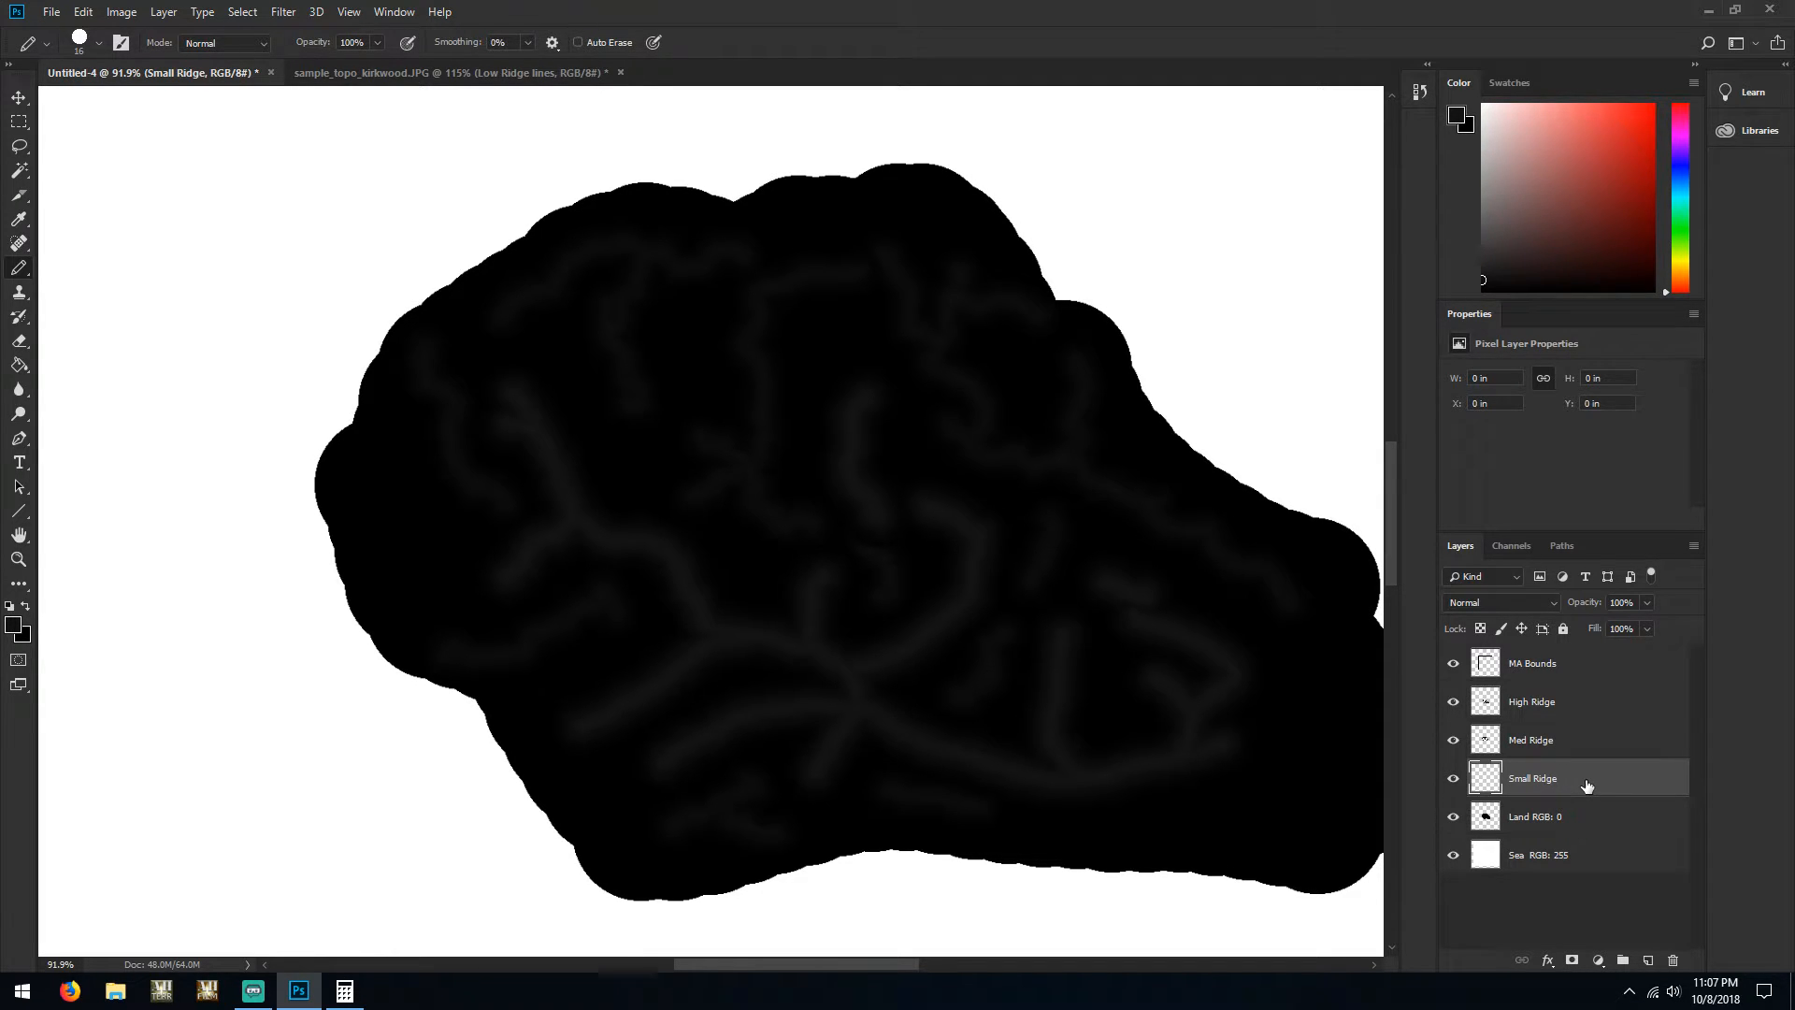
pyautogui.doubleClick(1587, 785)
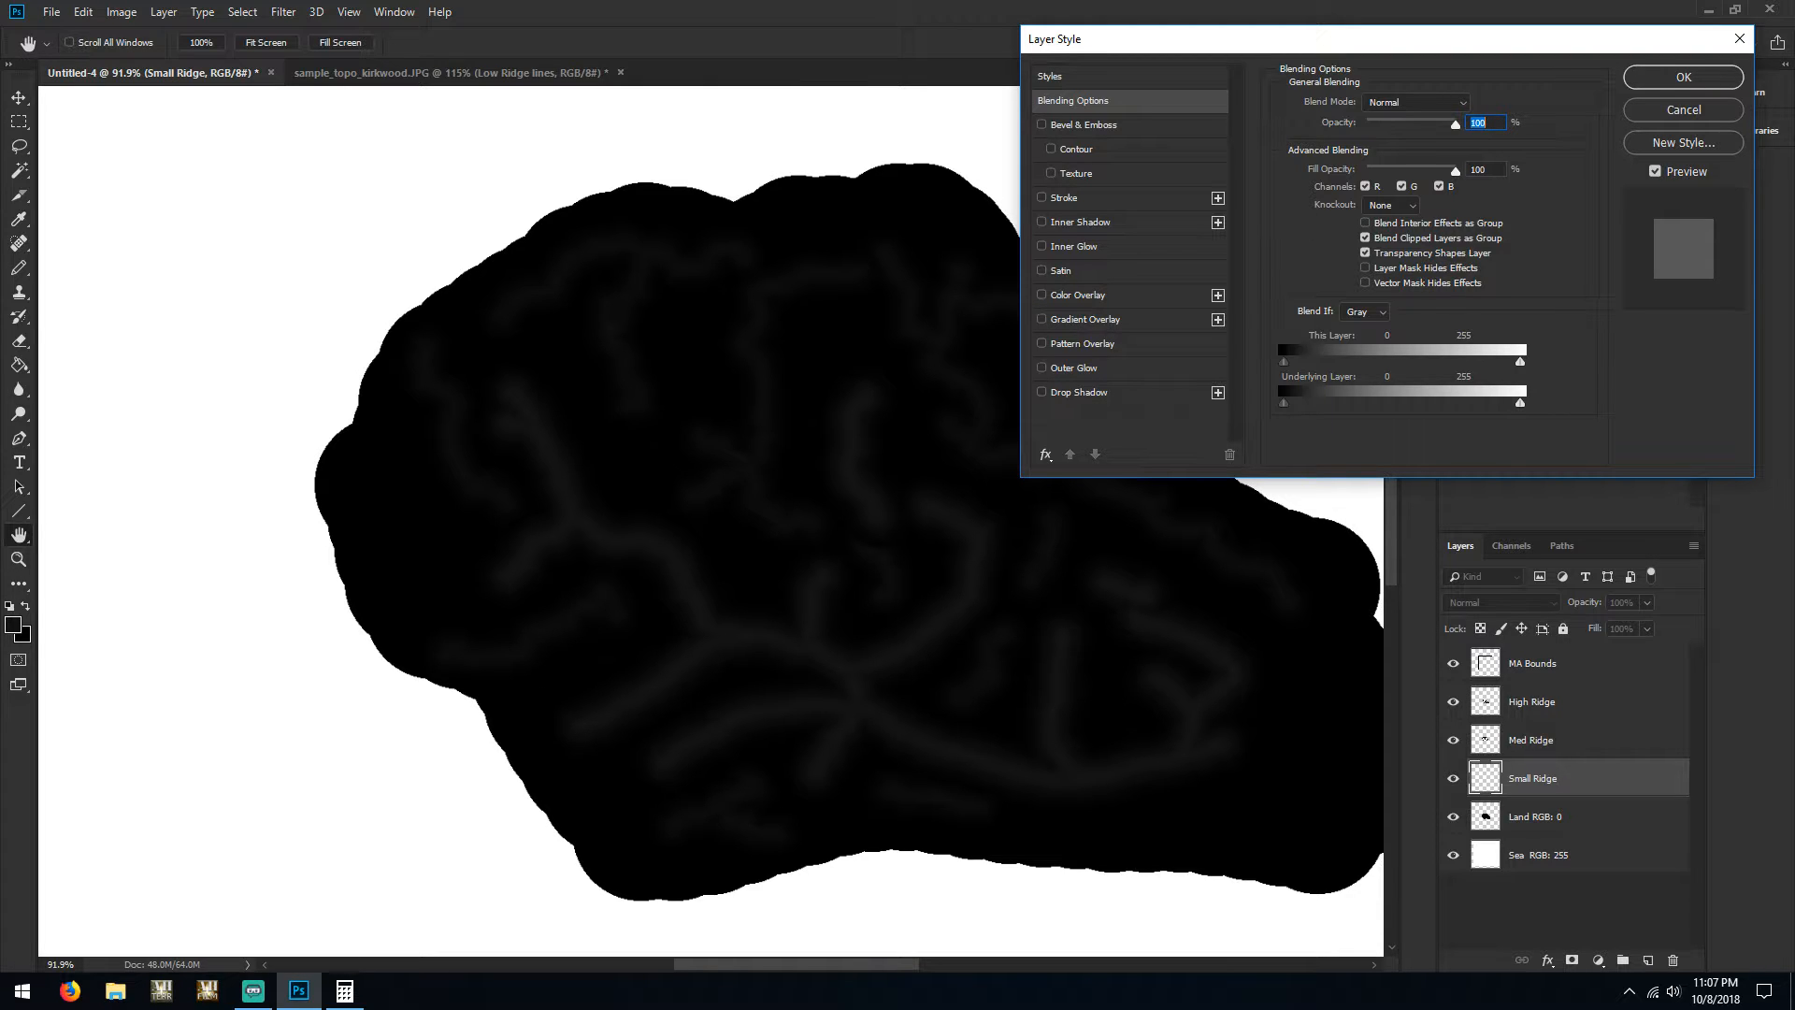
pyautogui.hotkey('alt', 'Tab')
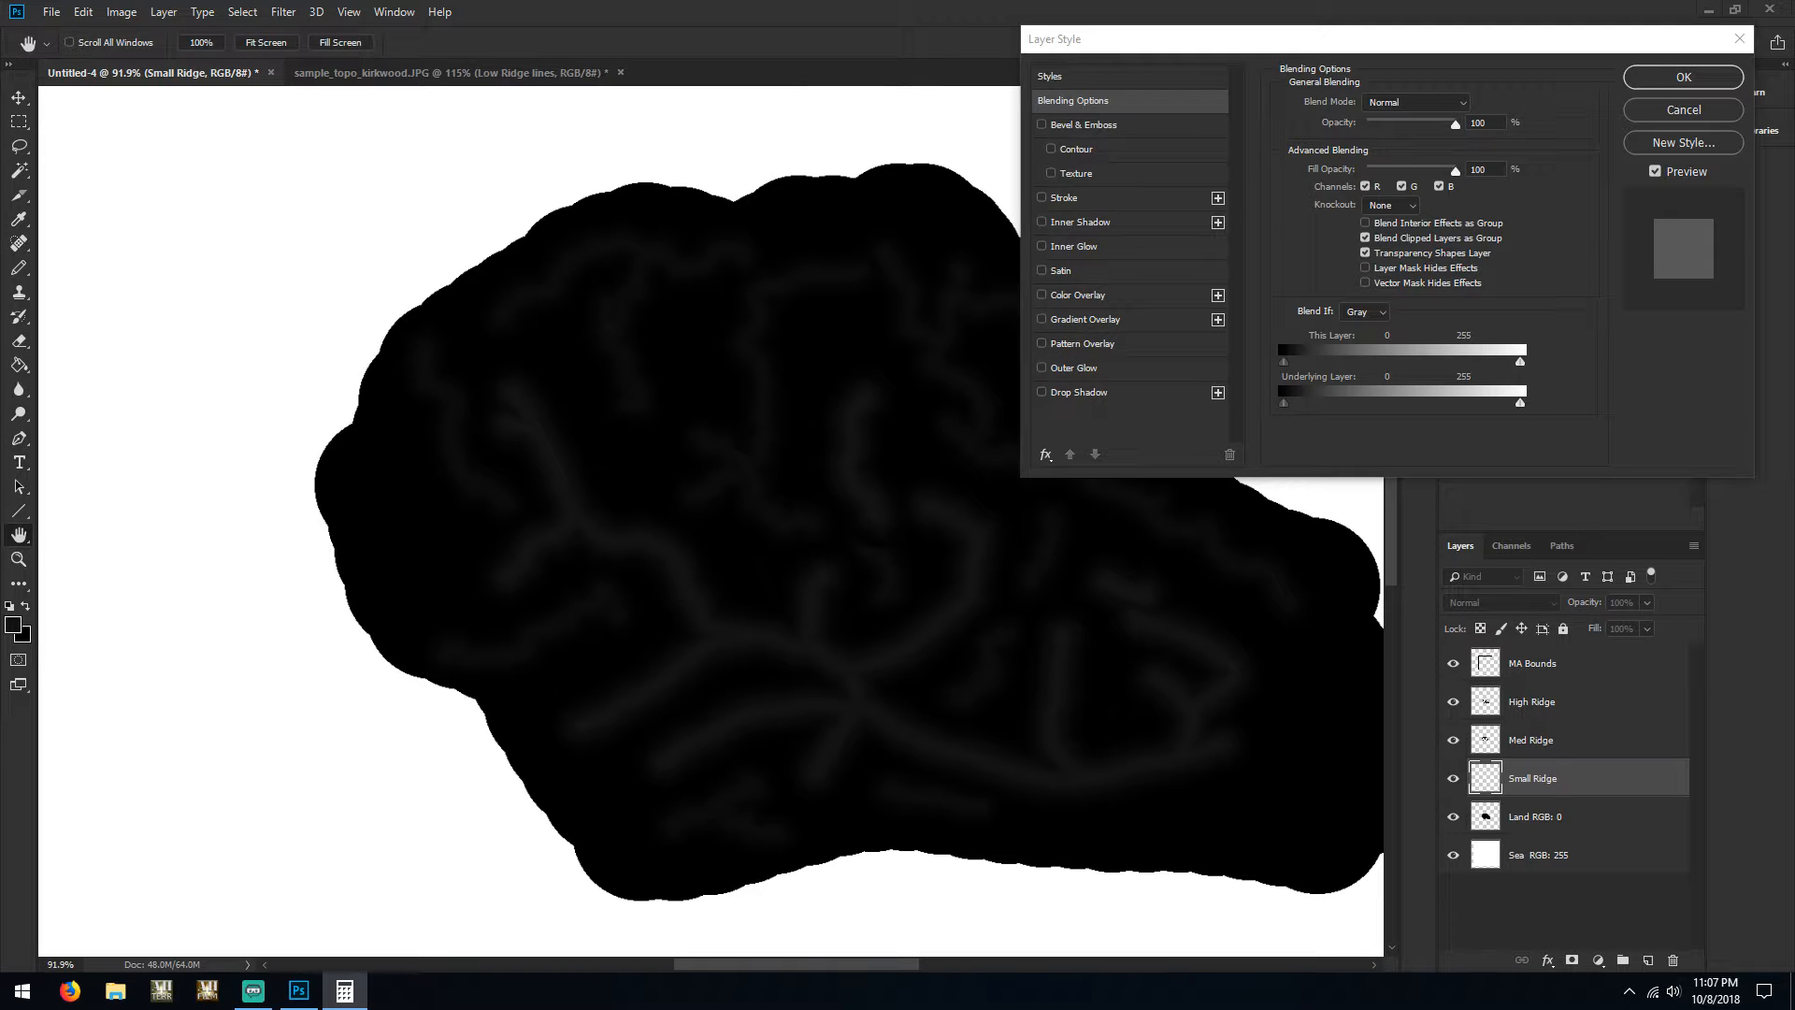
pyautogui.hotkey('alt', 'F4')
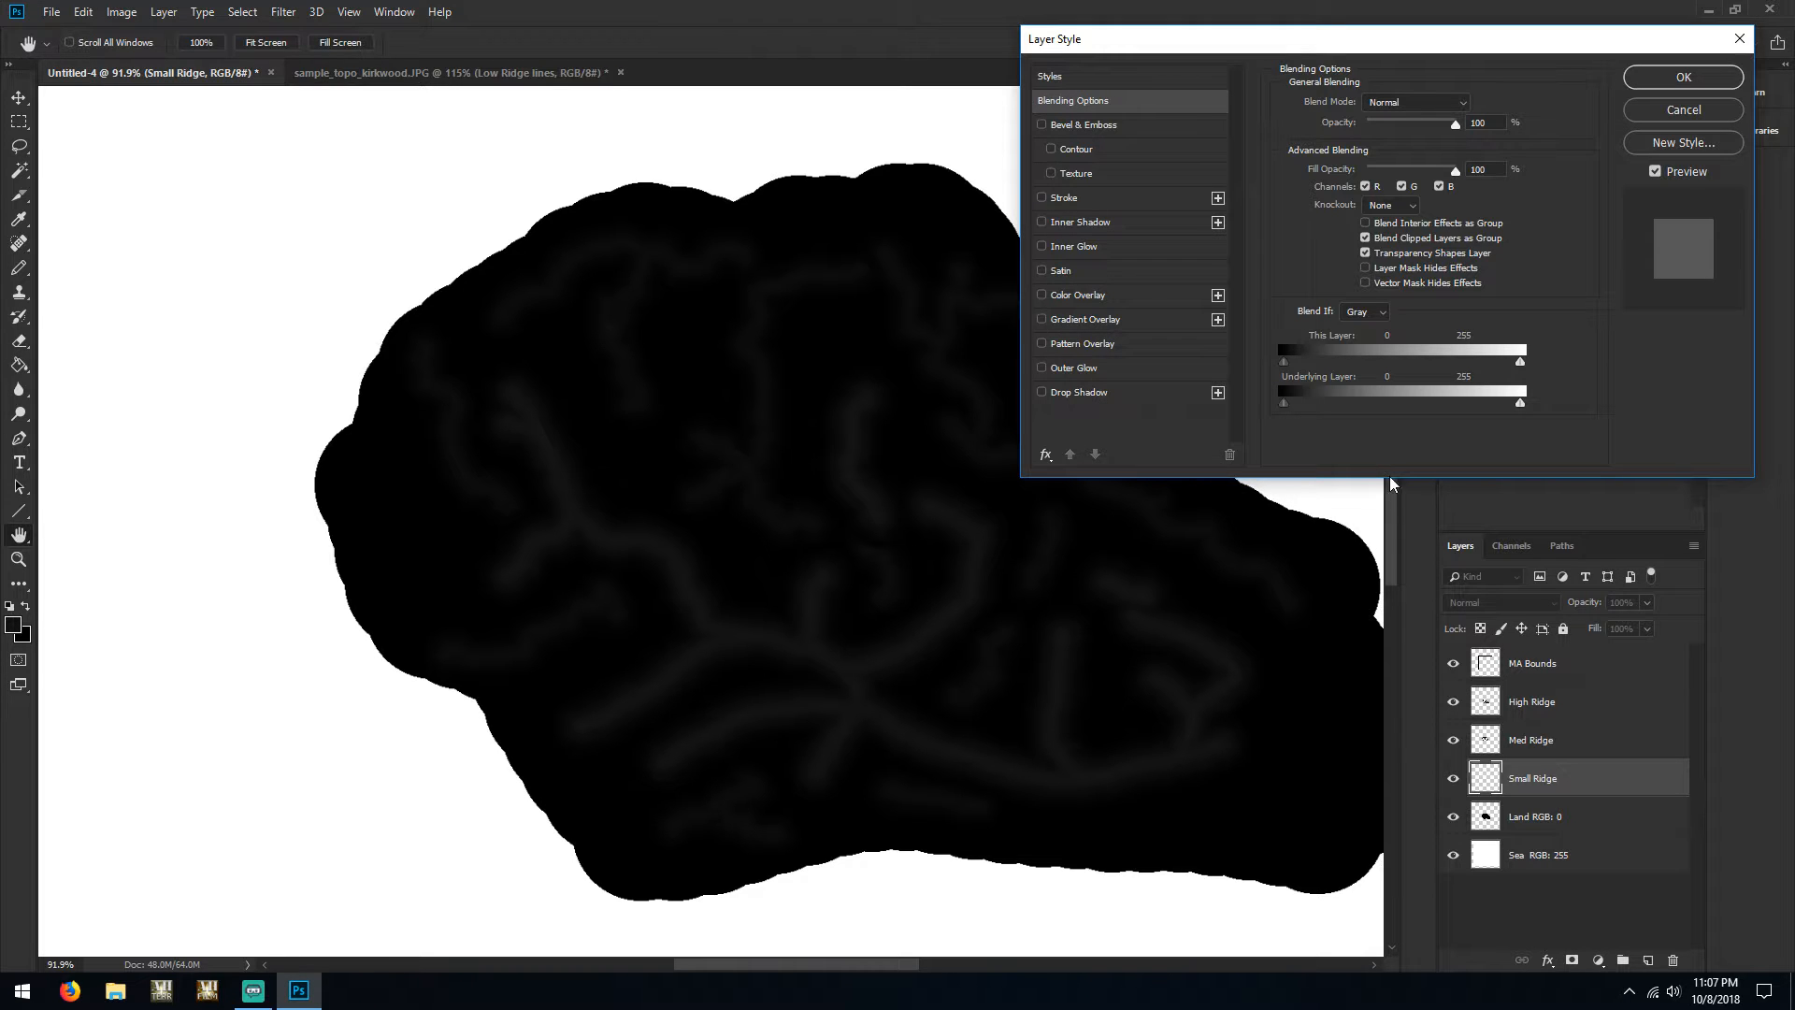
pyautogui.click(1042, 198)
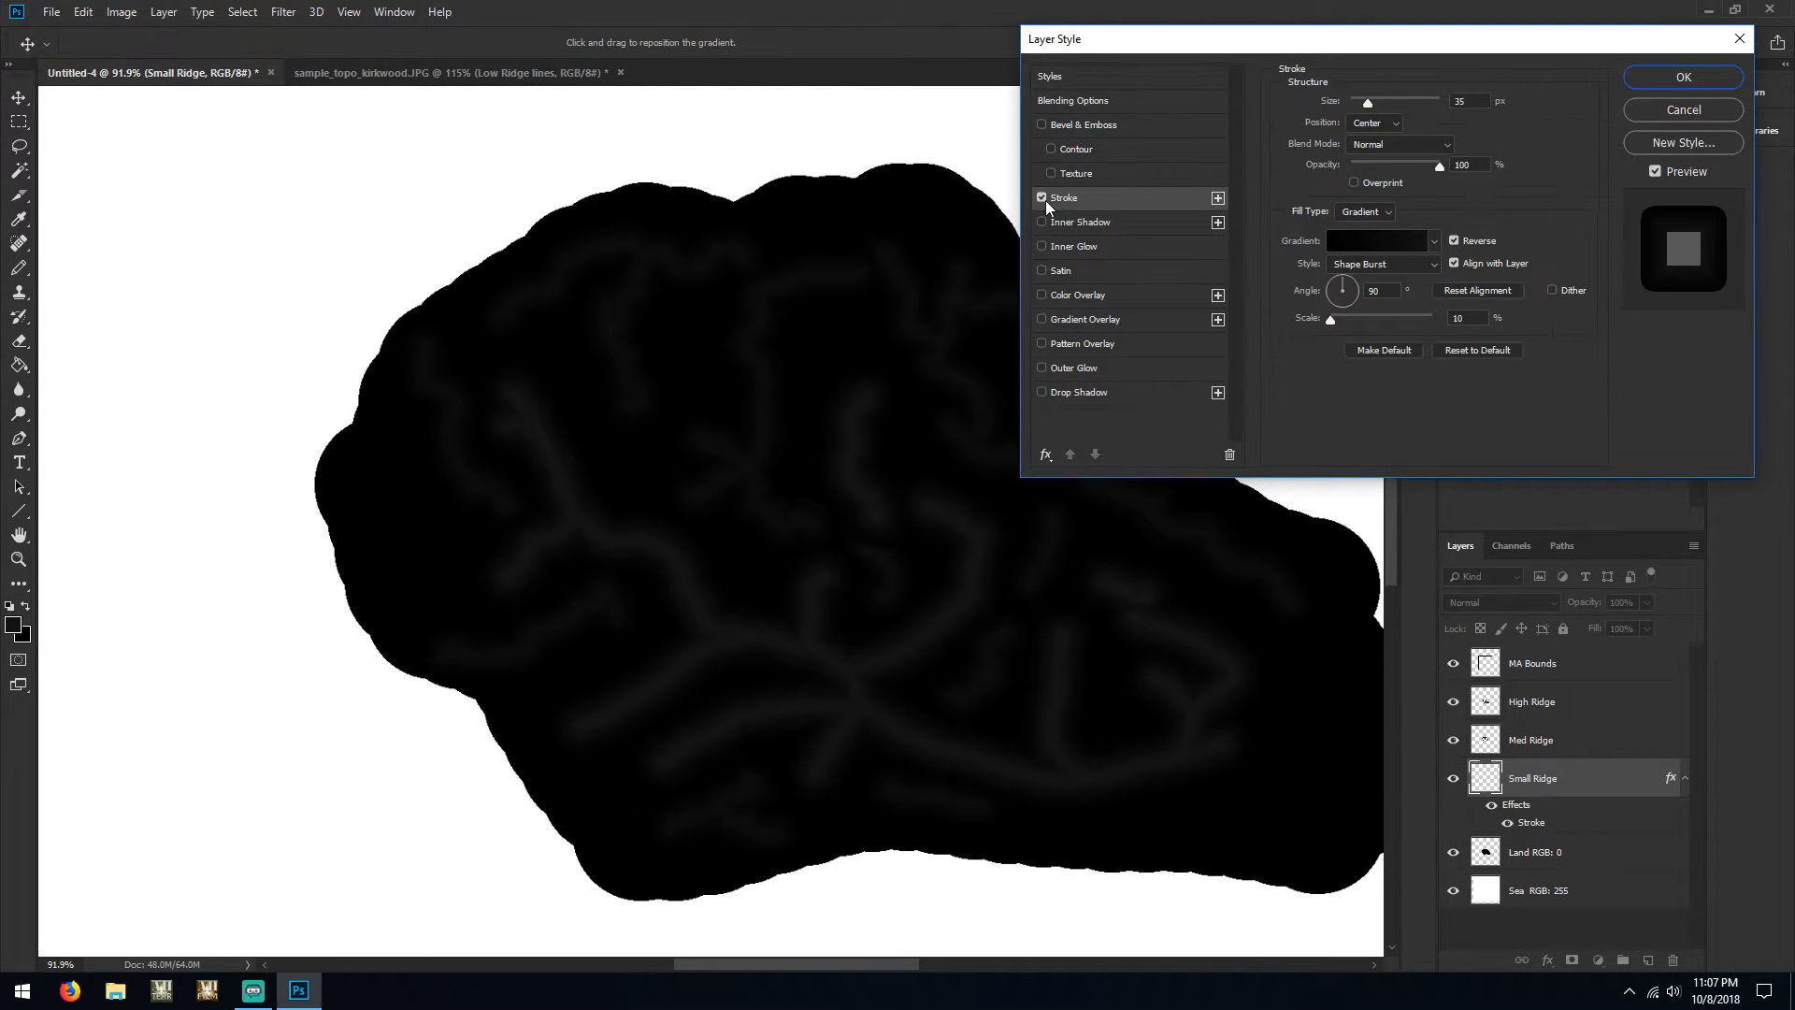
# Set the starting color stop of the stroke gradient to RGB 6, 6, 6 and apply the layer style
pyautogui.click(1387, 242)
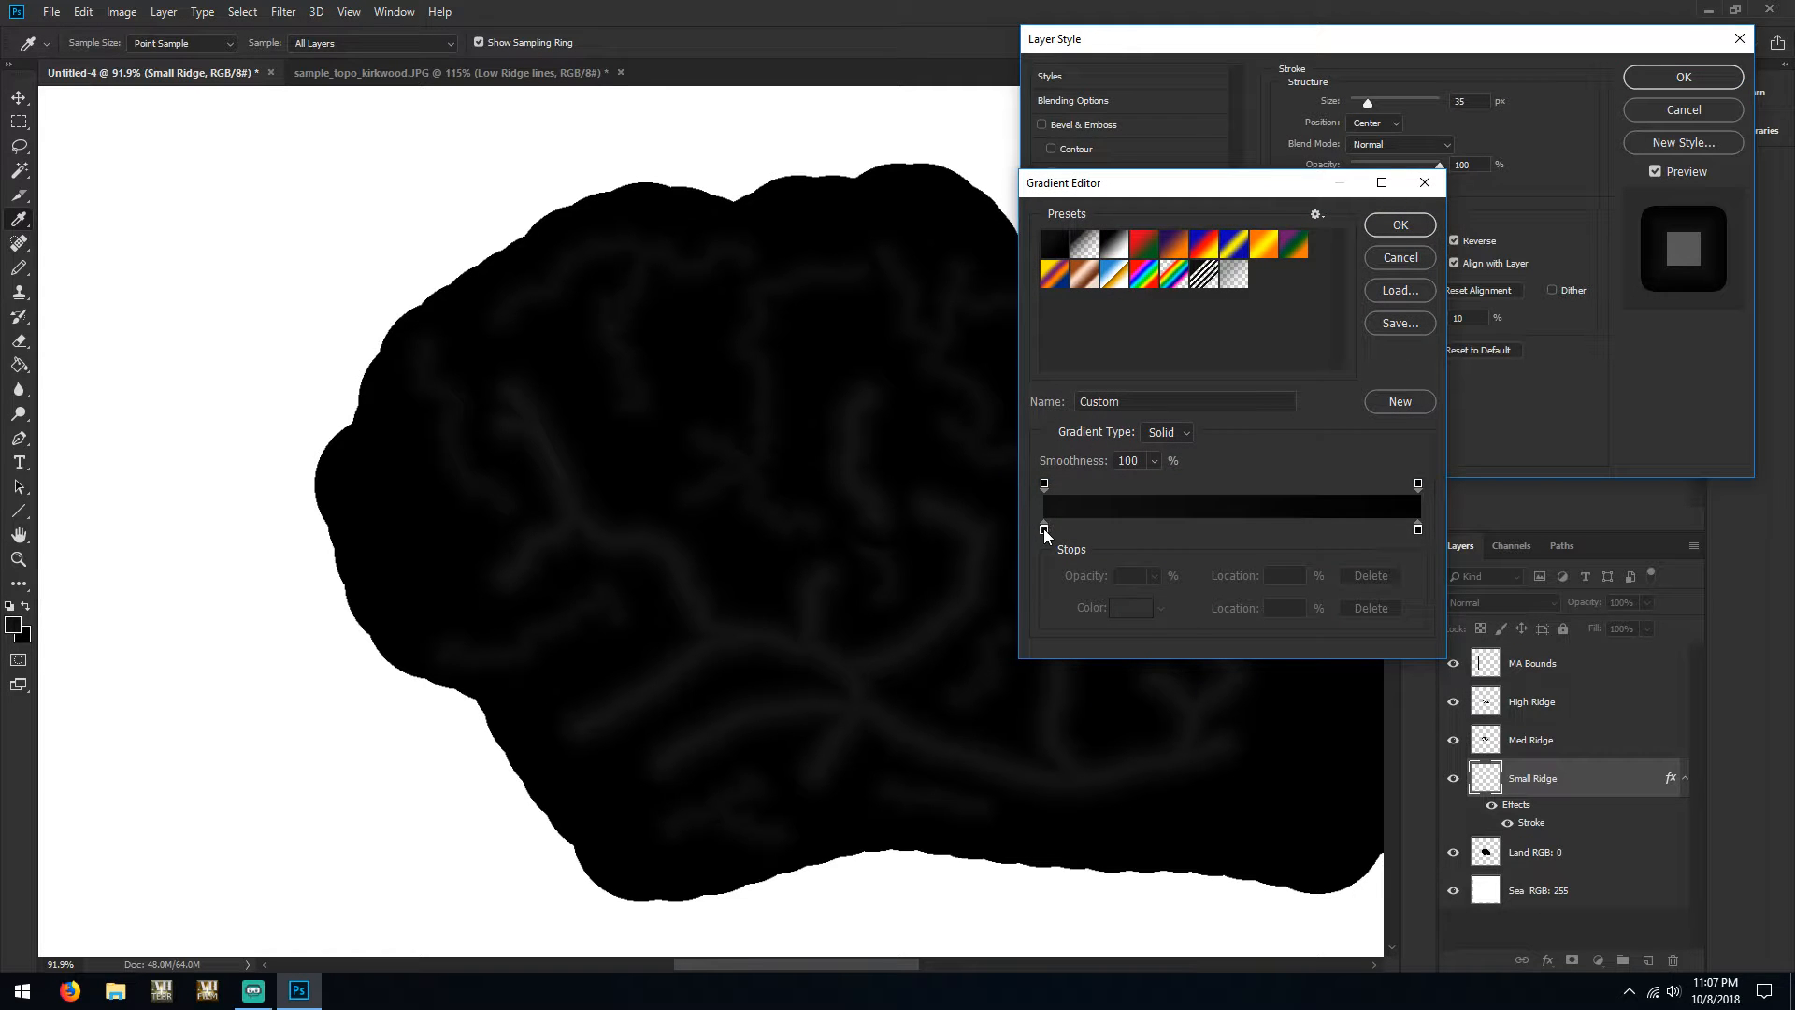
pyautogui.doubleClick(1044, 529)
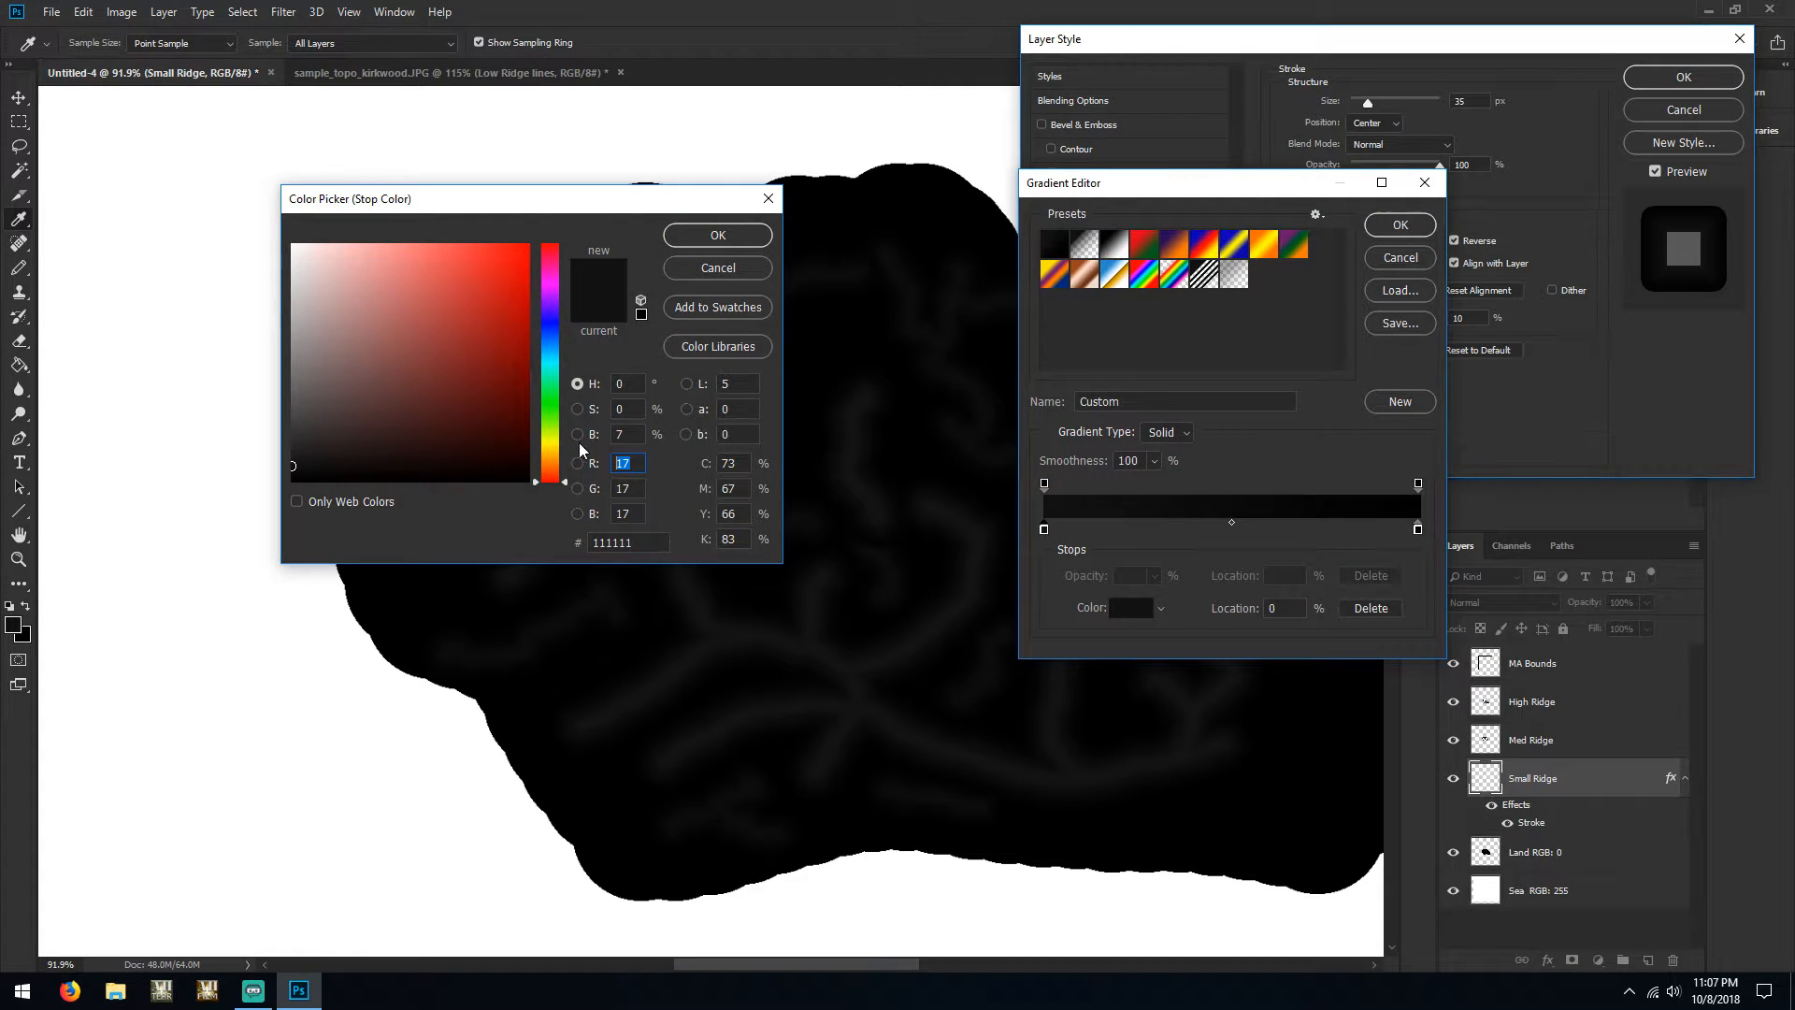
pyautogui.write('6')
pyautogui.press('Tab')
pyautogui.write('6')
pyautogui.press('Tab')
pyautogui.write('6')
pyautogui.press('Tab')
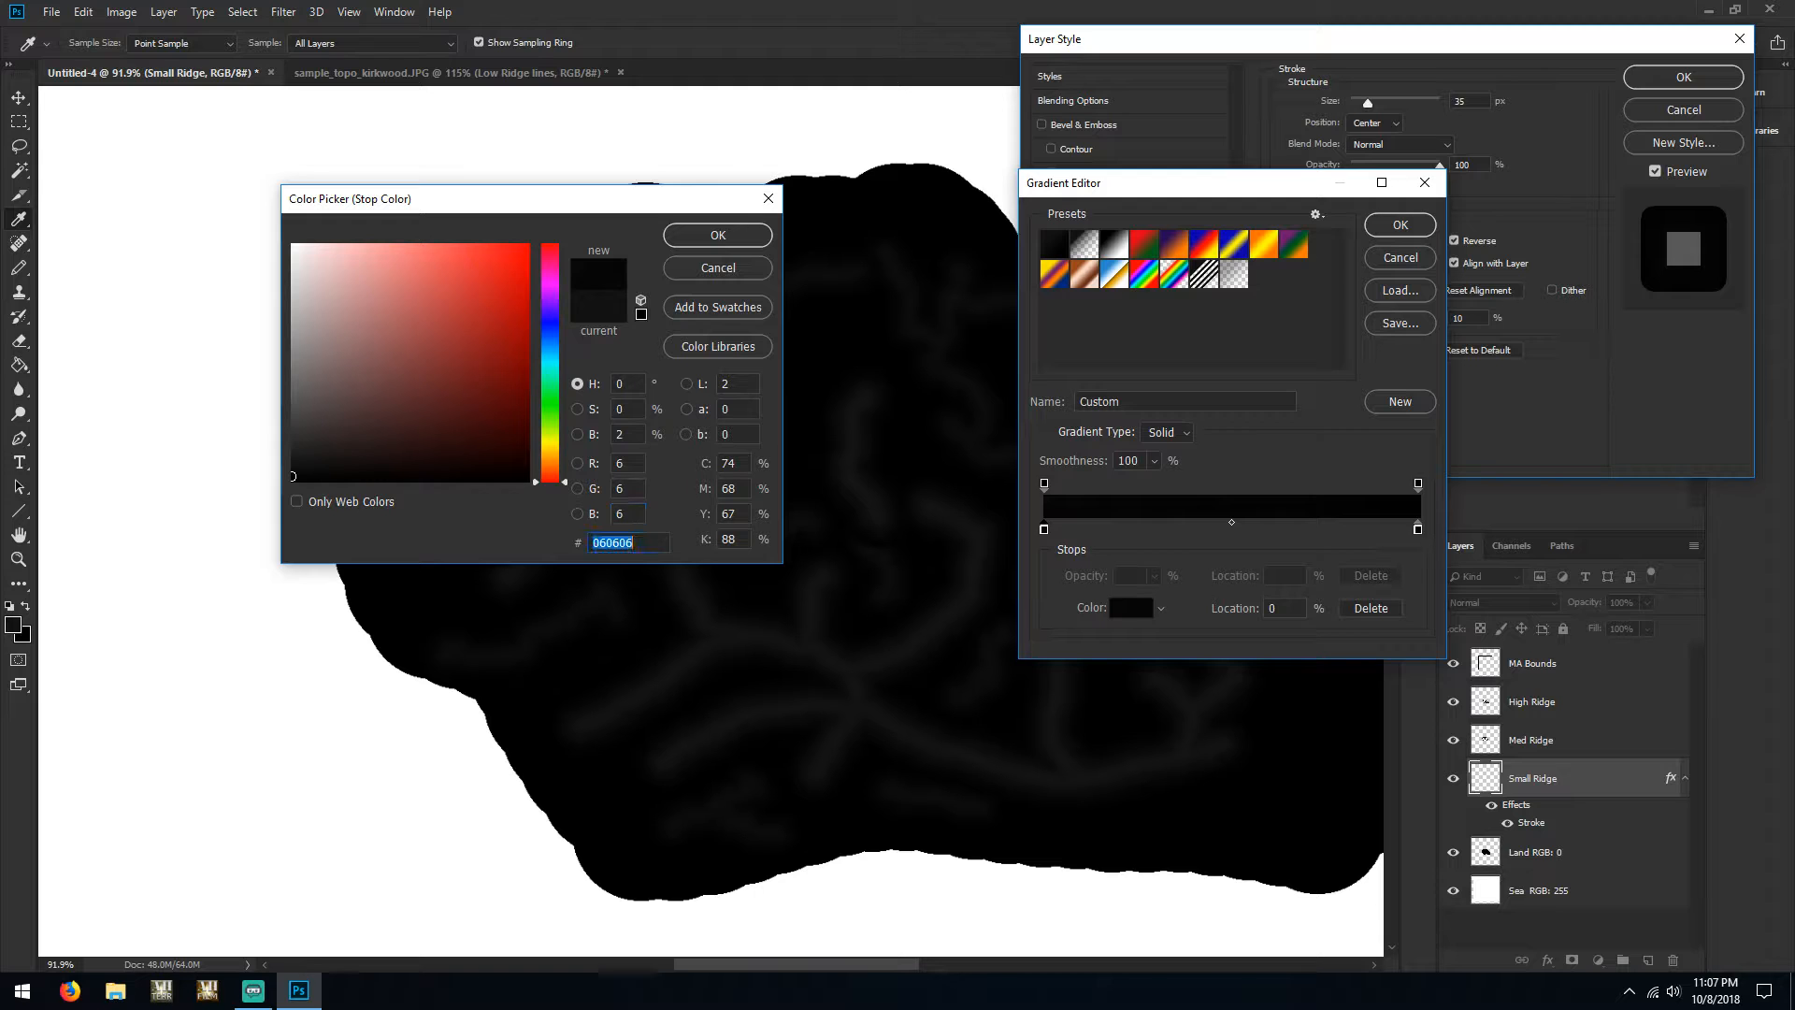
pyautogui.click(752, 238)
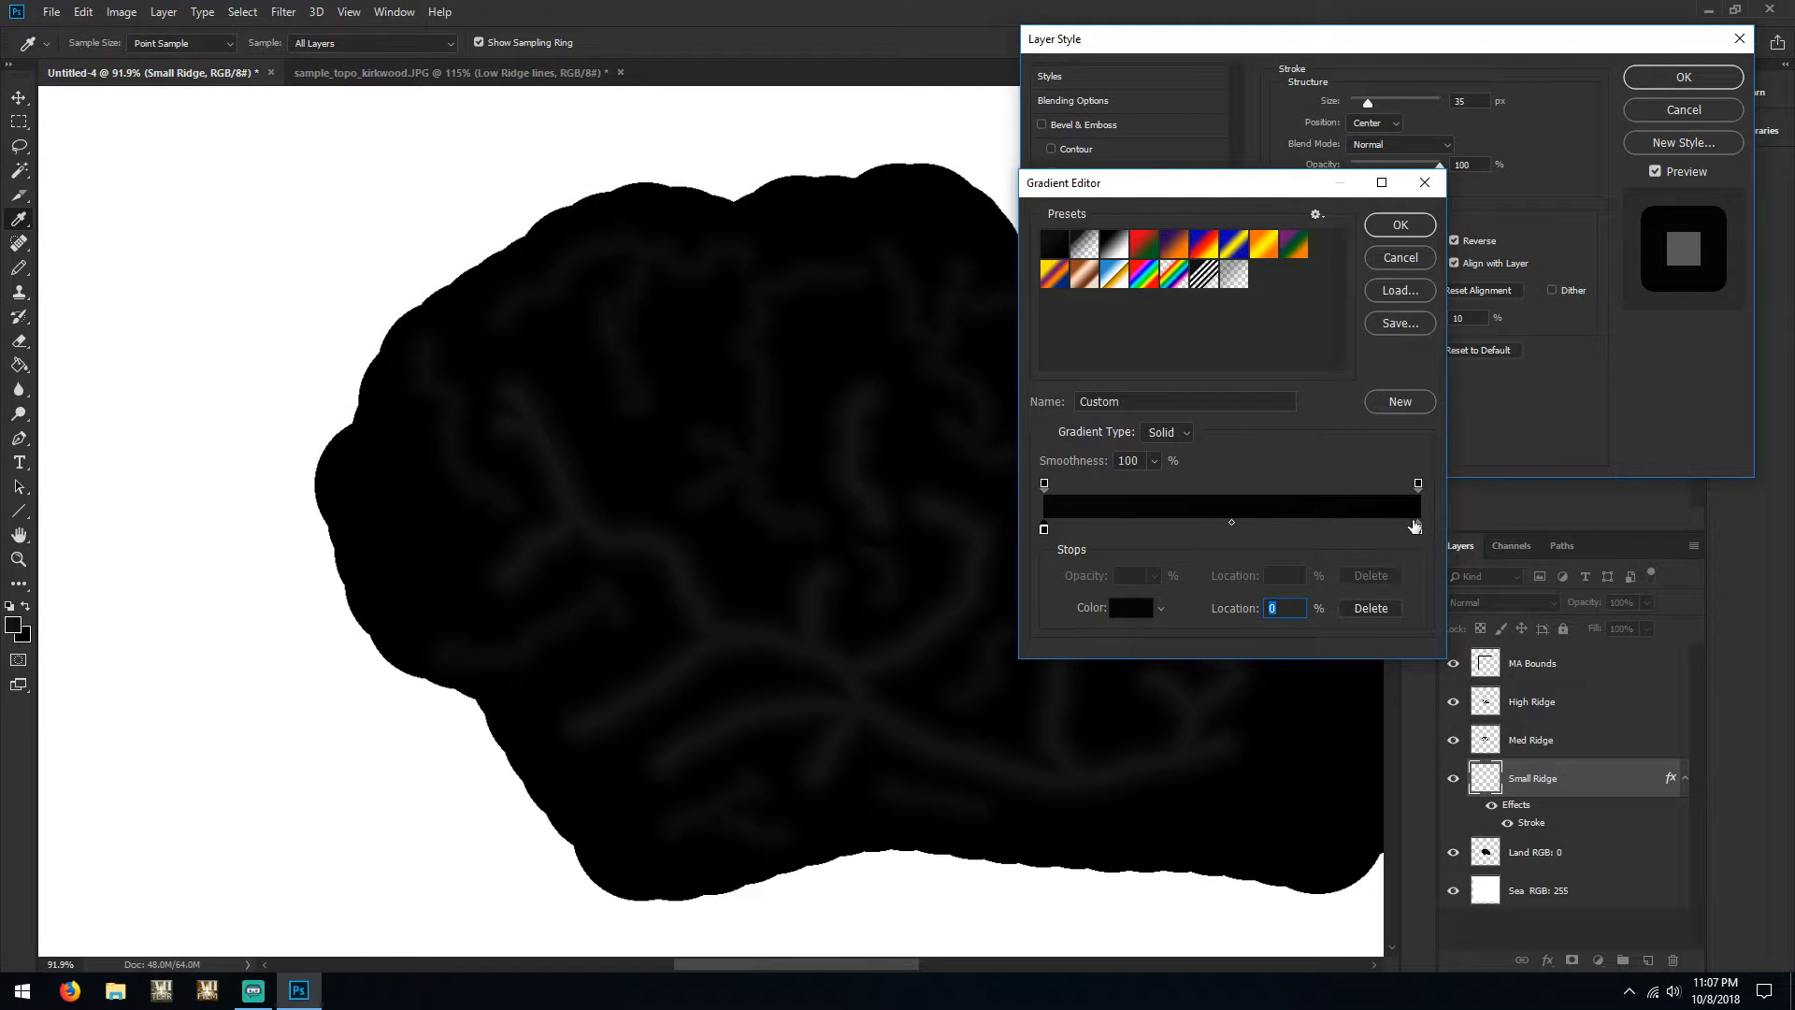
pyautogui.doubleClick(1418, 529)
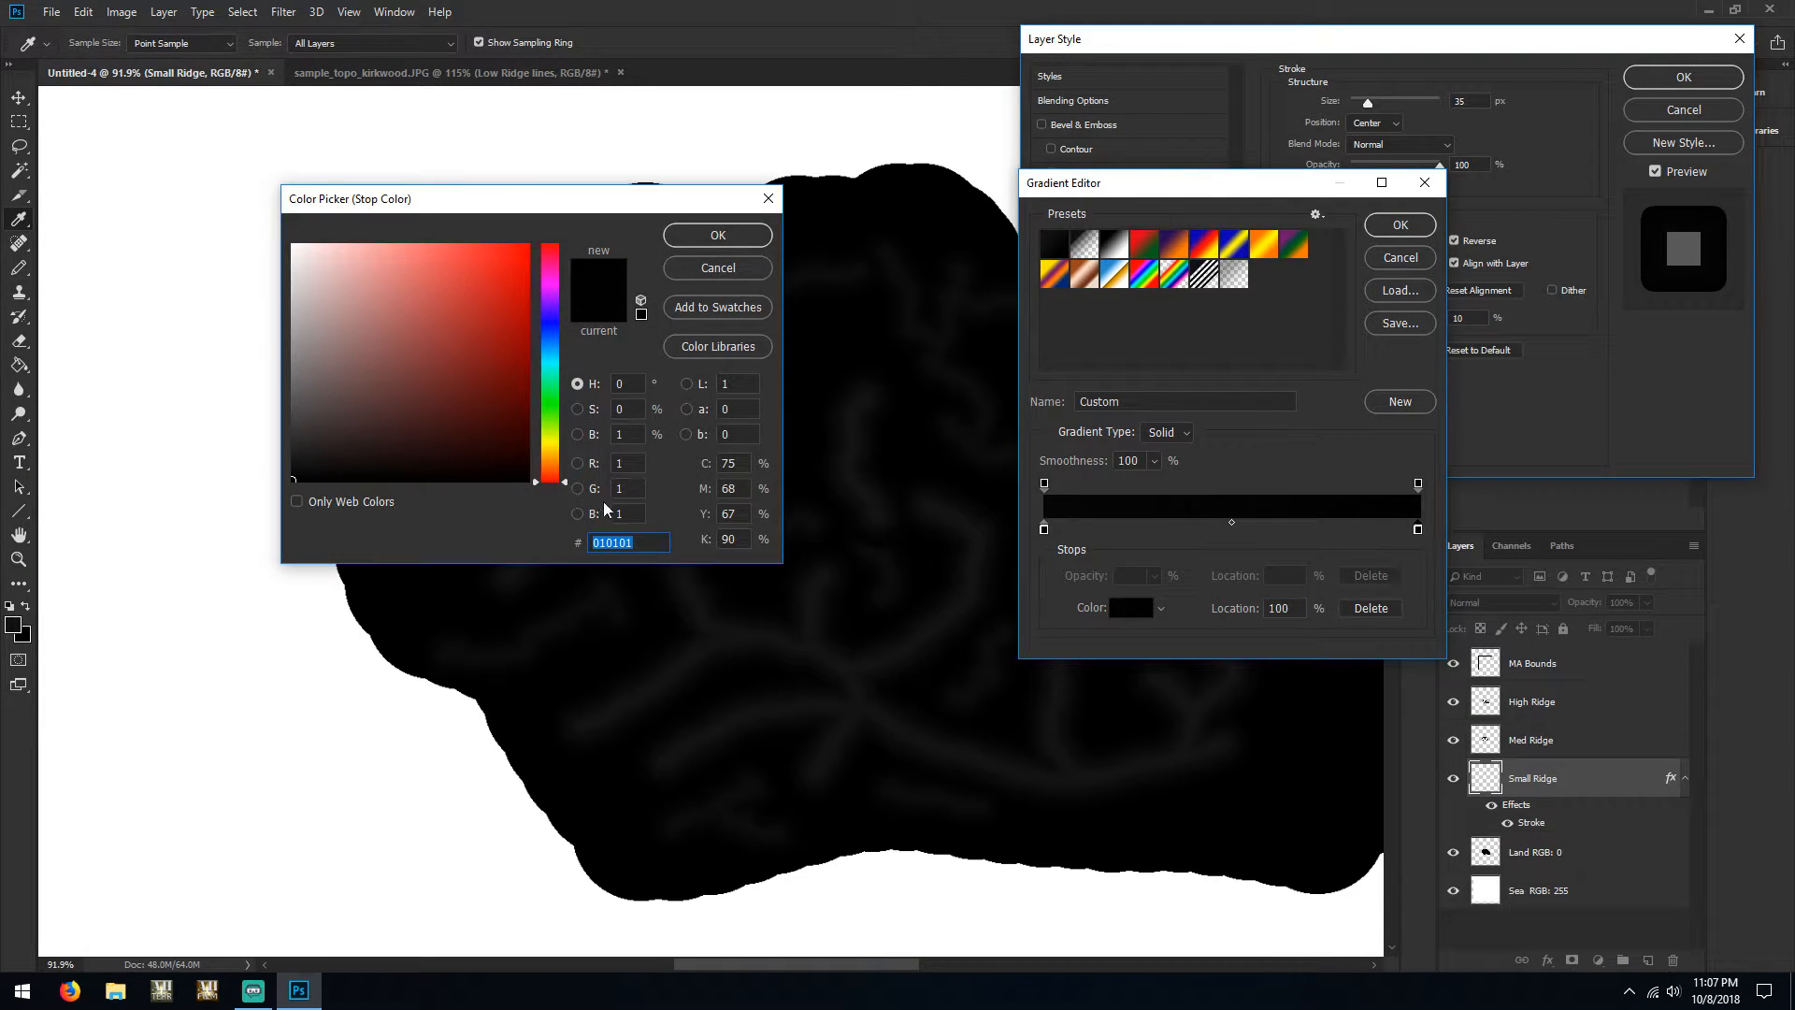
pyautogui.click(723, 234)
pyautogui.click(1399, 225)
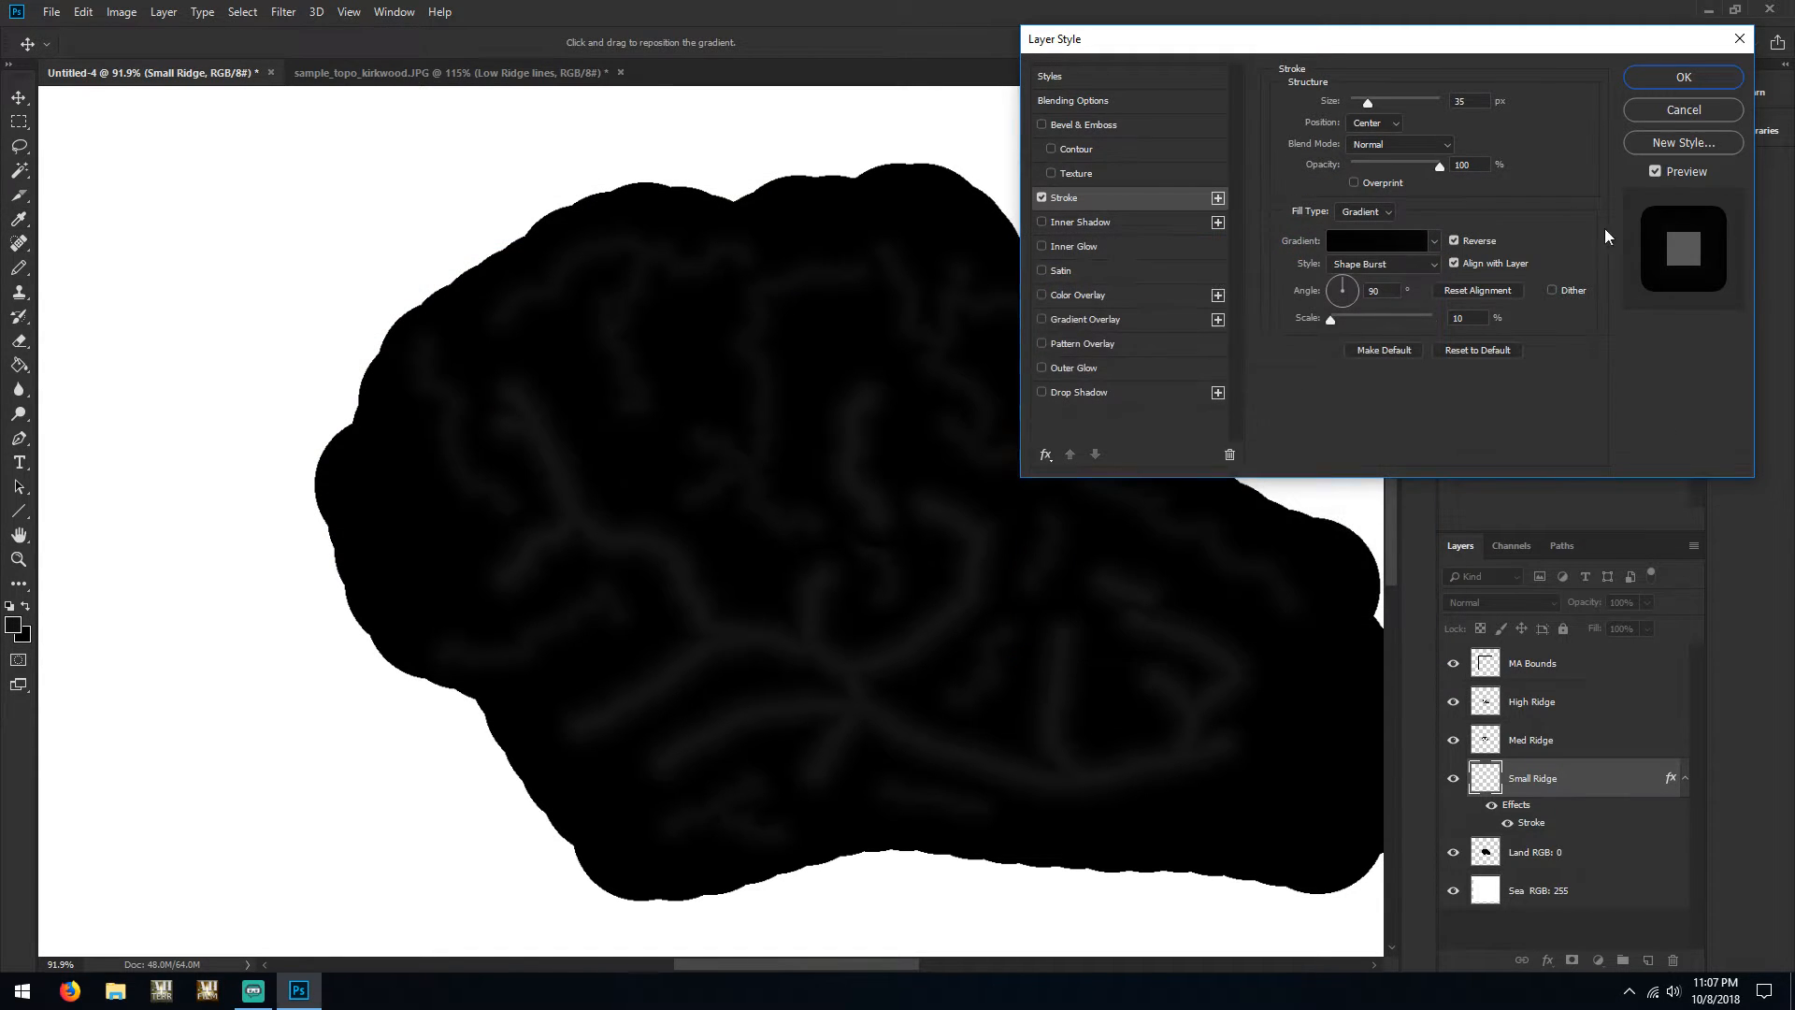
pyautogui.click(1706, 77)
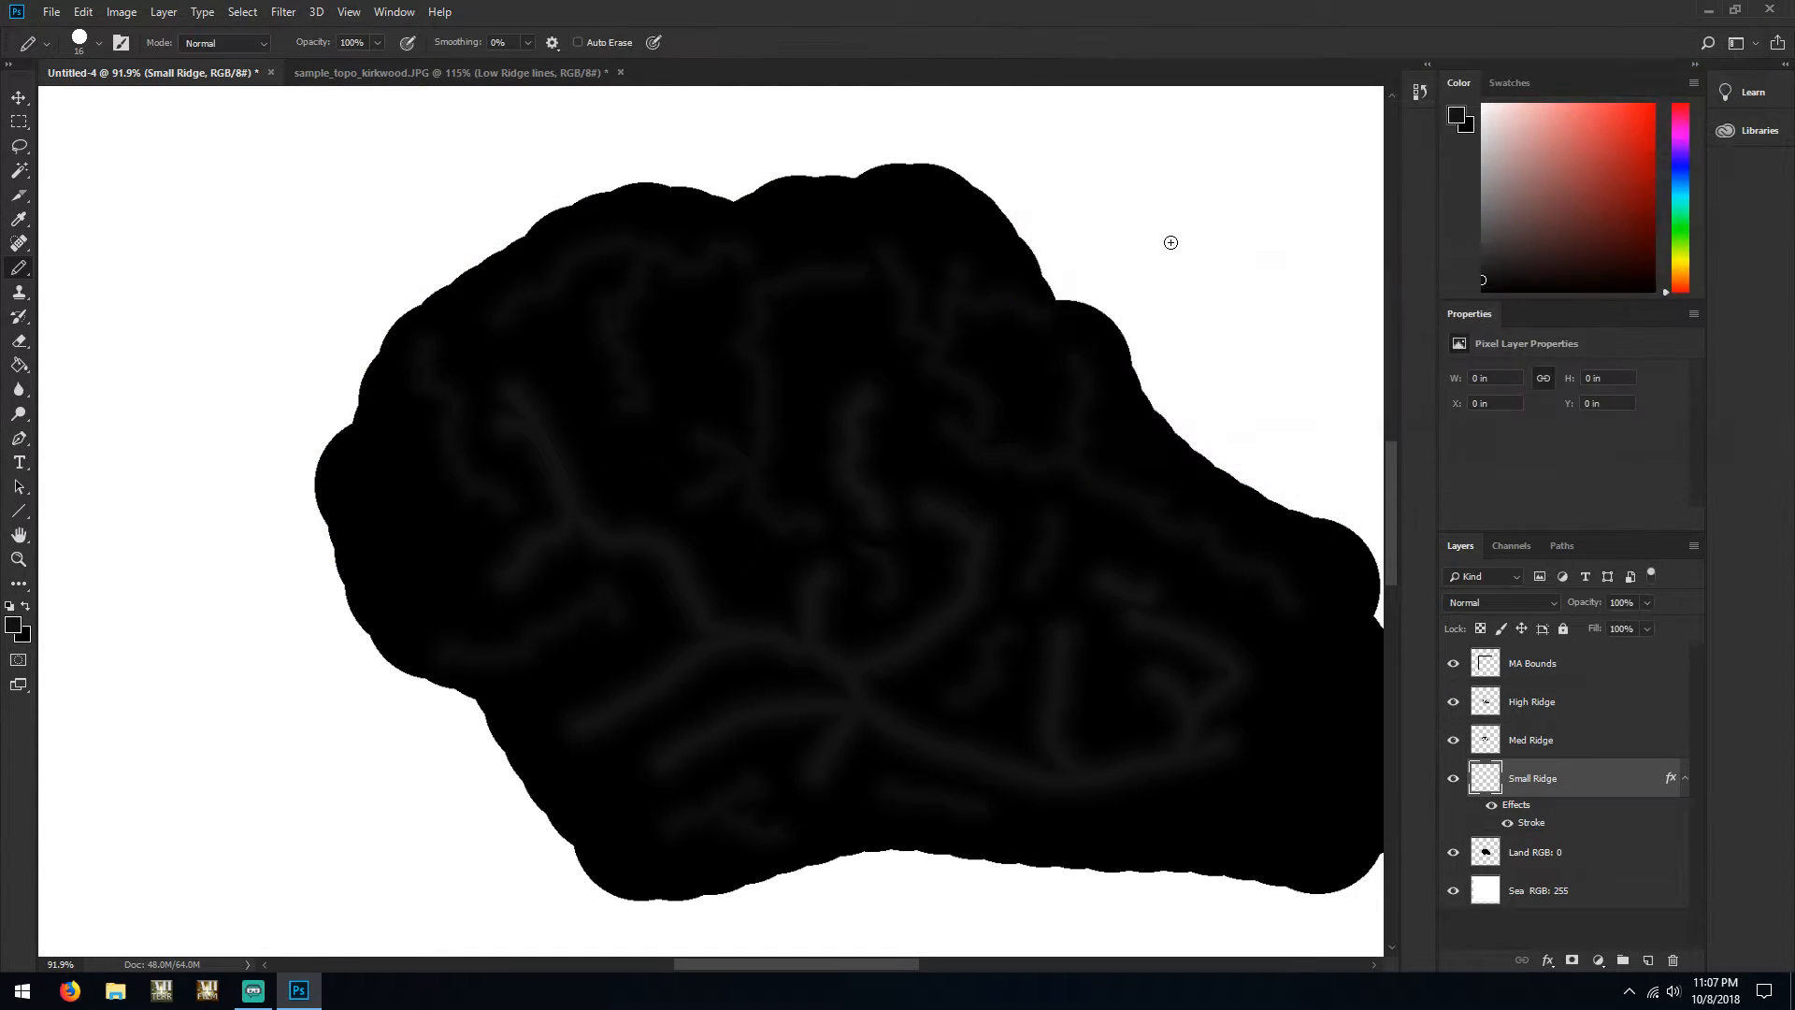
# Set the pencil size to 32 px and draw small ridges on the island's west side and between the northwestern medium ridges
pyautogui.click(79, 54)
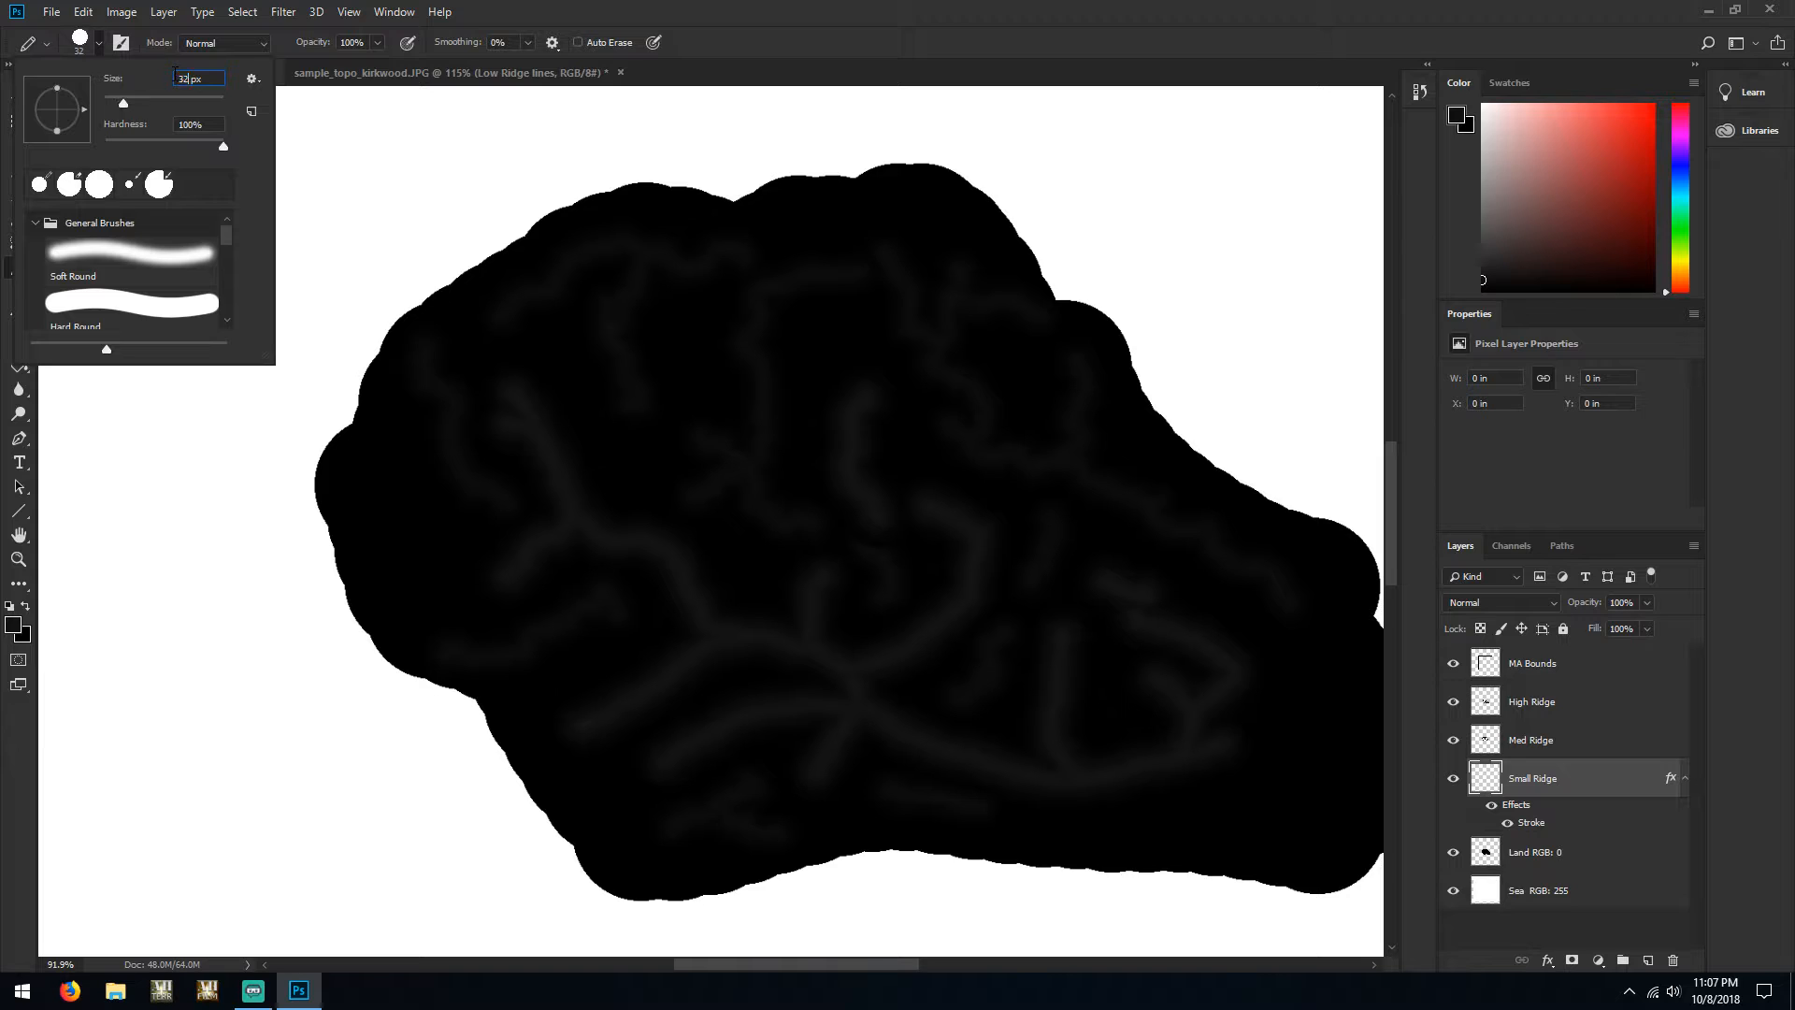
pyautogui.write('32')
pyautogui.press('Return')
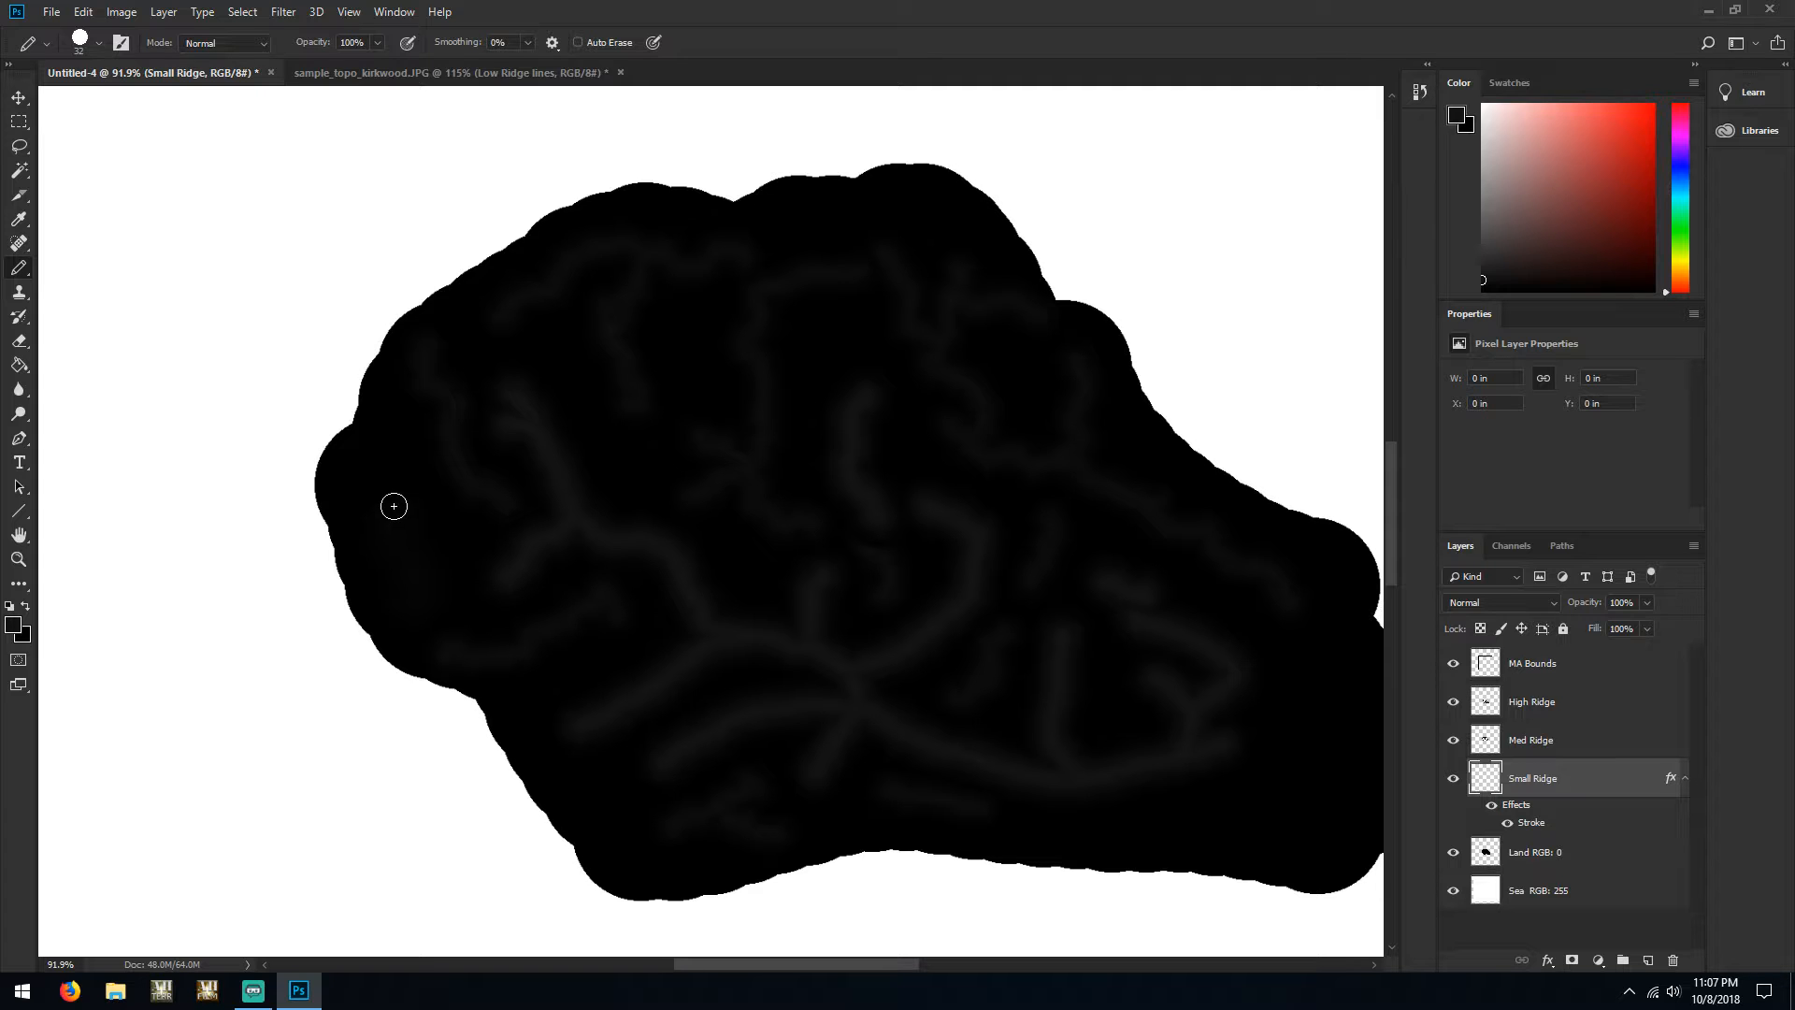
pyautogui.moveTo(391, 413); pyautogui.dragTo(509, 577)
pyautogui.scroll(10, 737, 362)
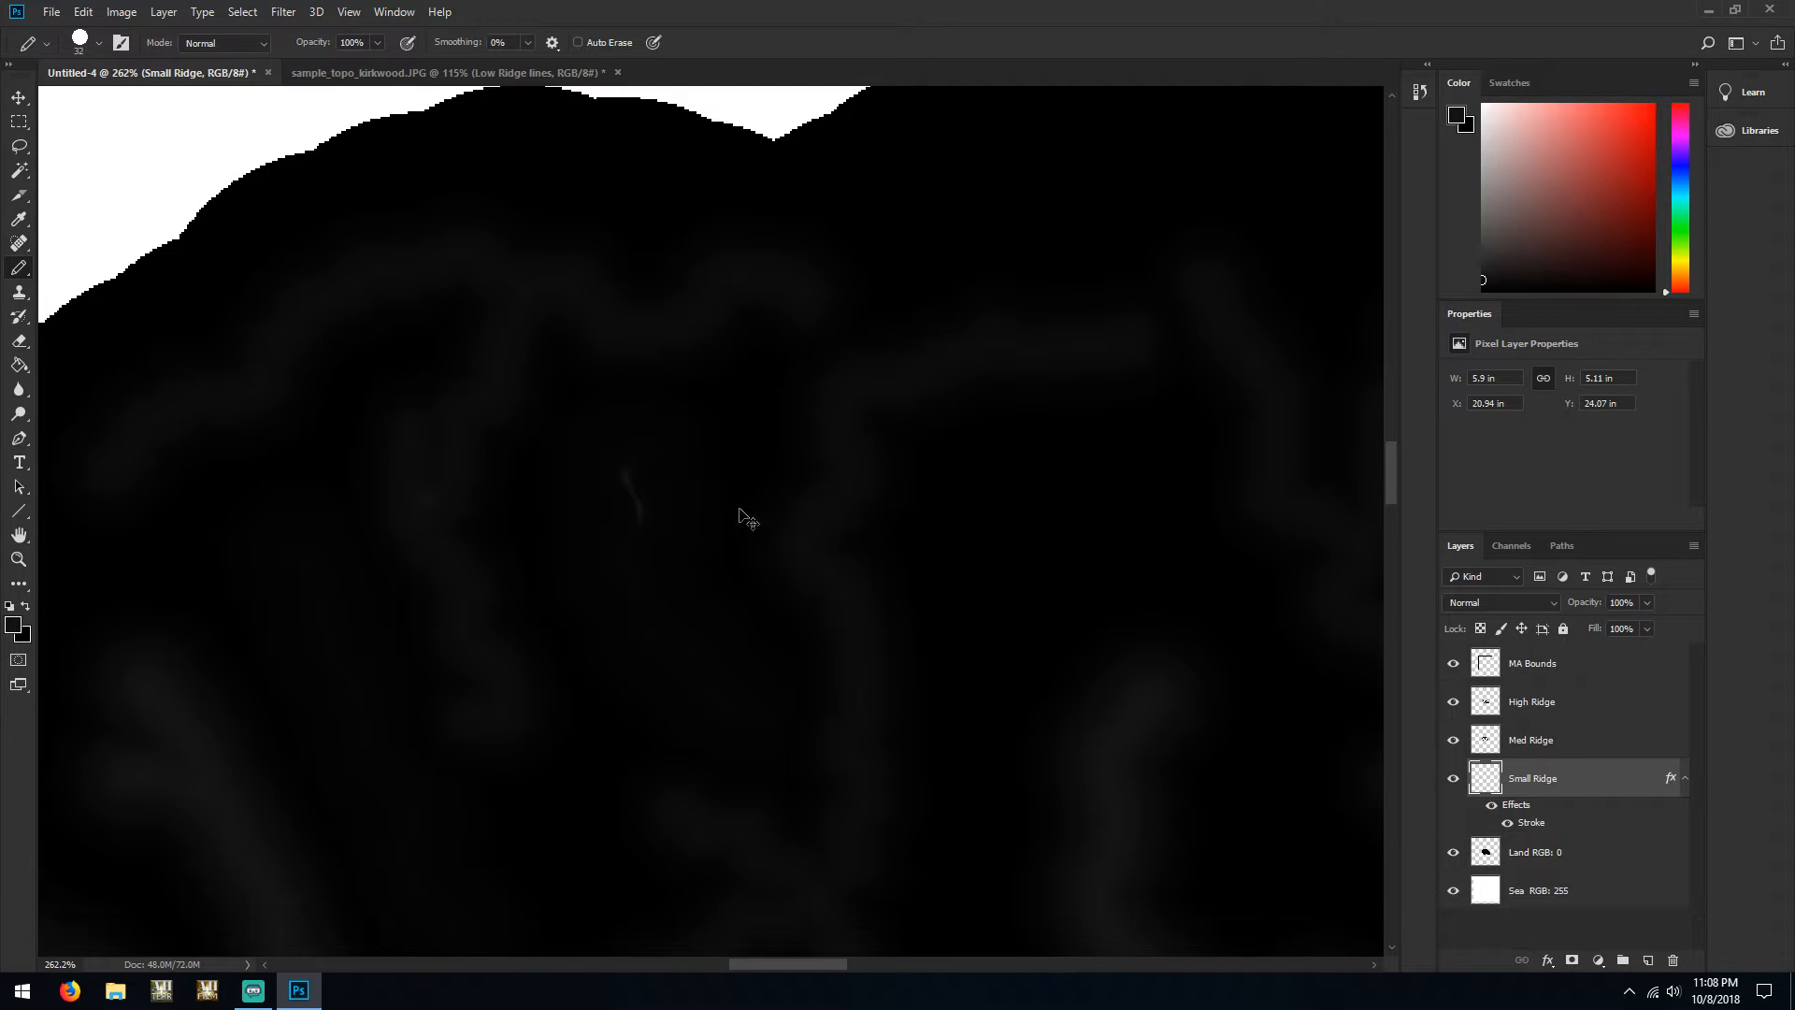
pyautogui.moveTo(651, 469)
pyautogui.mouseDown()
pyautogui.moveTo(614, 491)
pyautogui.moveTo(673, 653)
pyautogui.mouseUp()
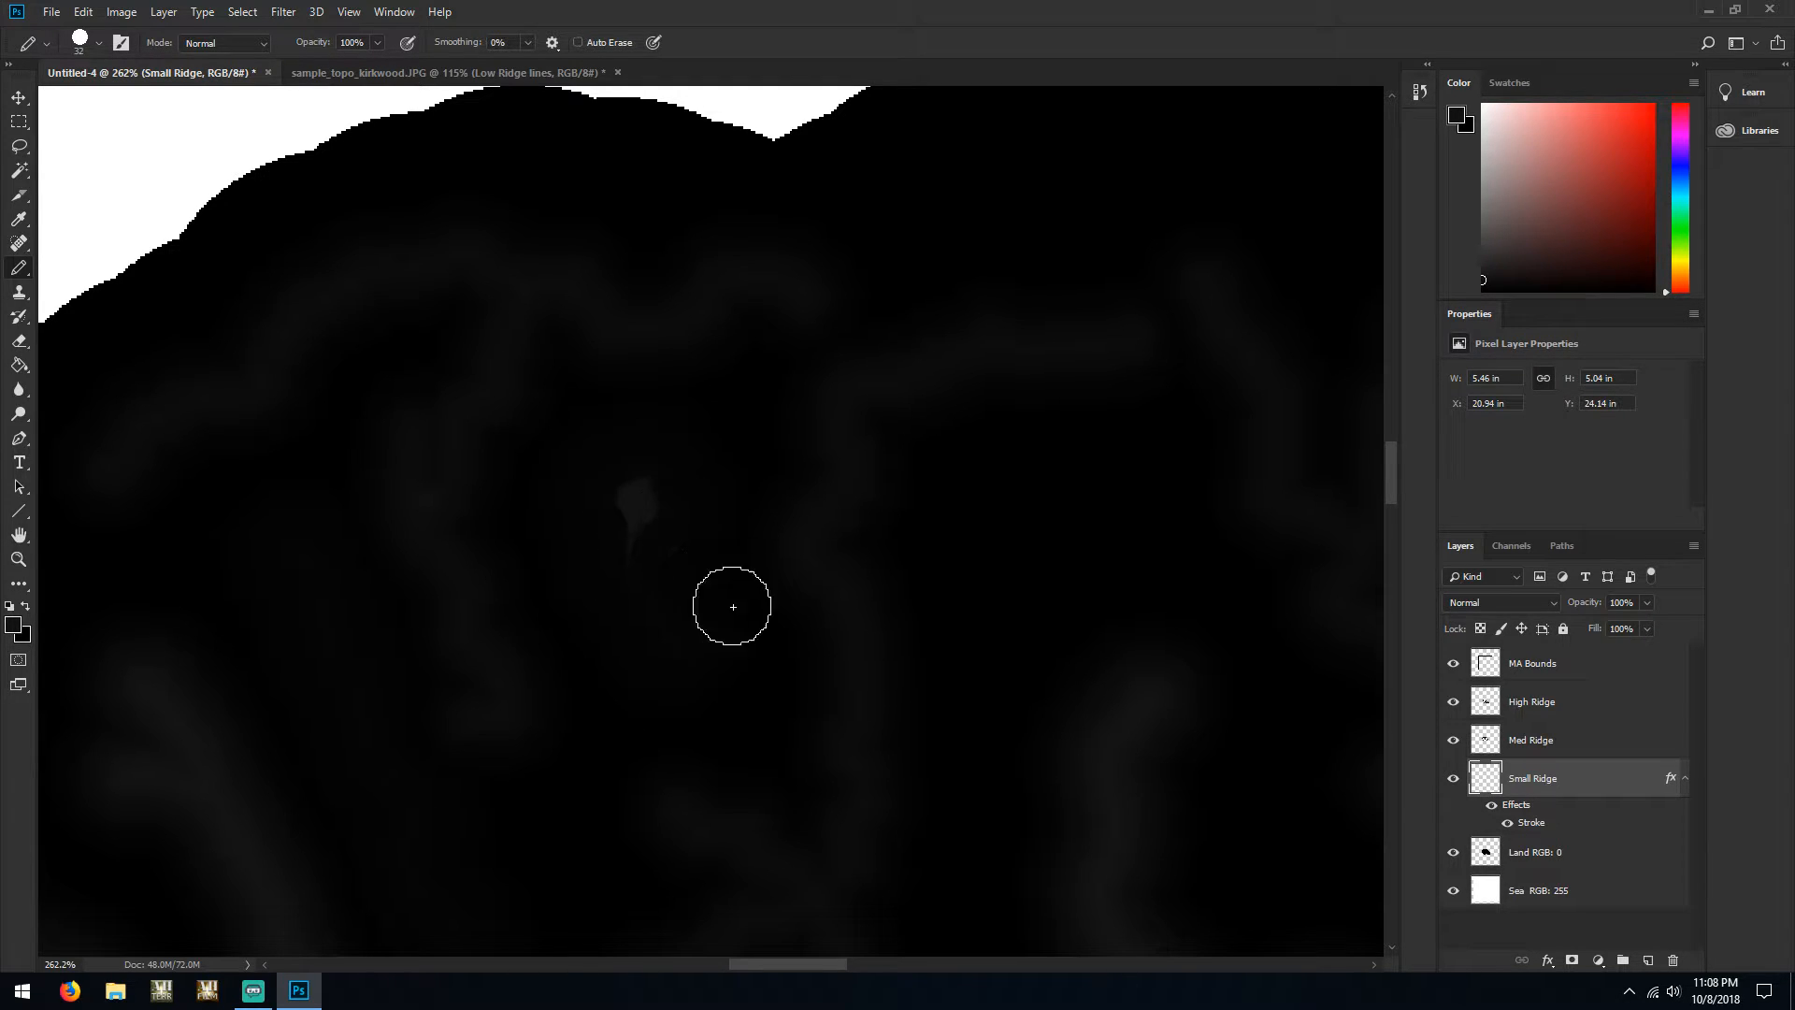
pyautogui.hotkey('ctrl', 'z')
pyautogui.hotkey('ctrl', 'z')
pyautogui.moveTo(669, 463)
pyautogui.mouseDown()
pyautogui.moveTo(618, 542)
pyautogui.moveTo(728, 703)
pyautogui.mouseUp()
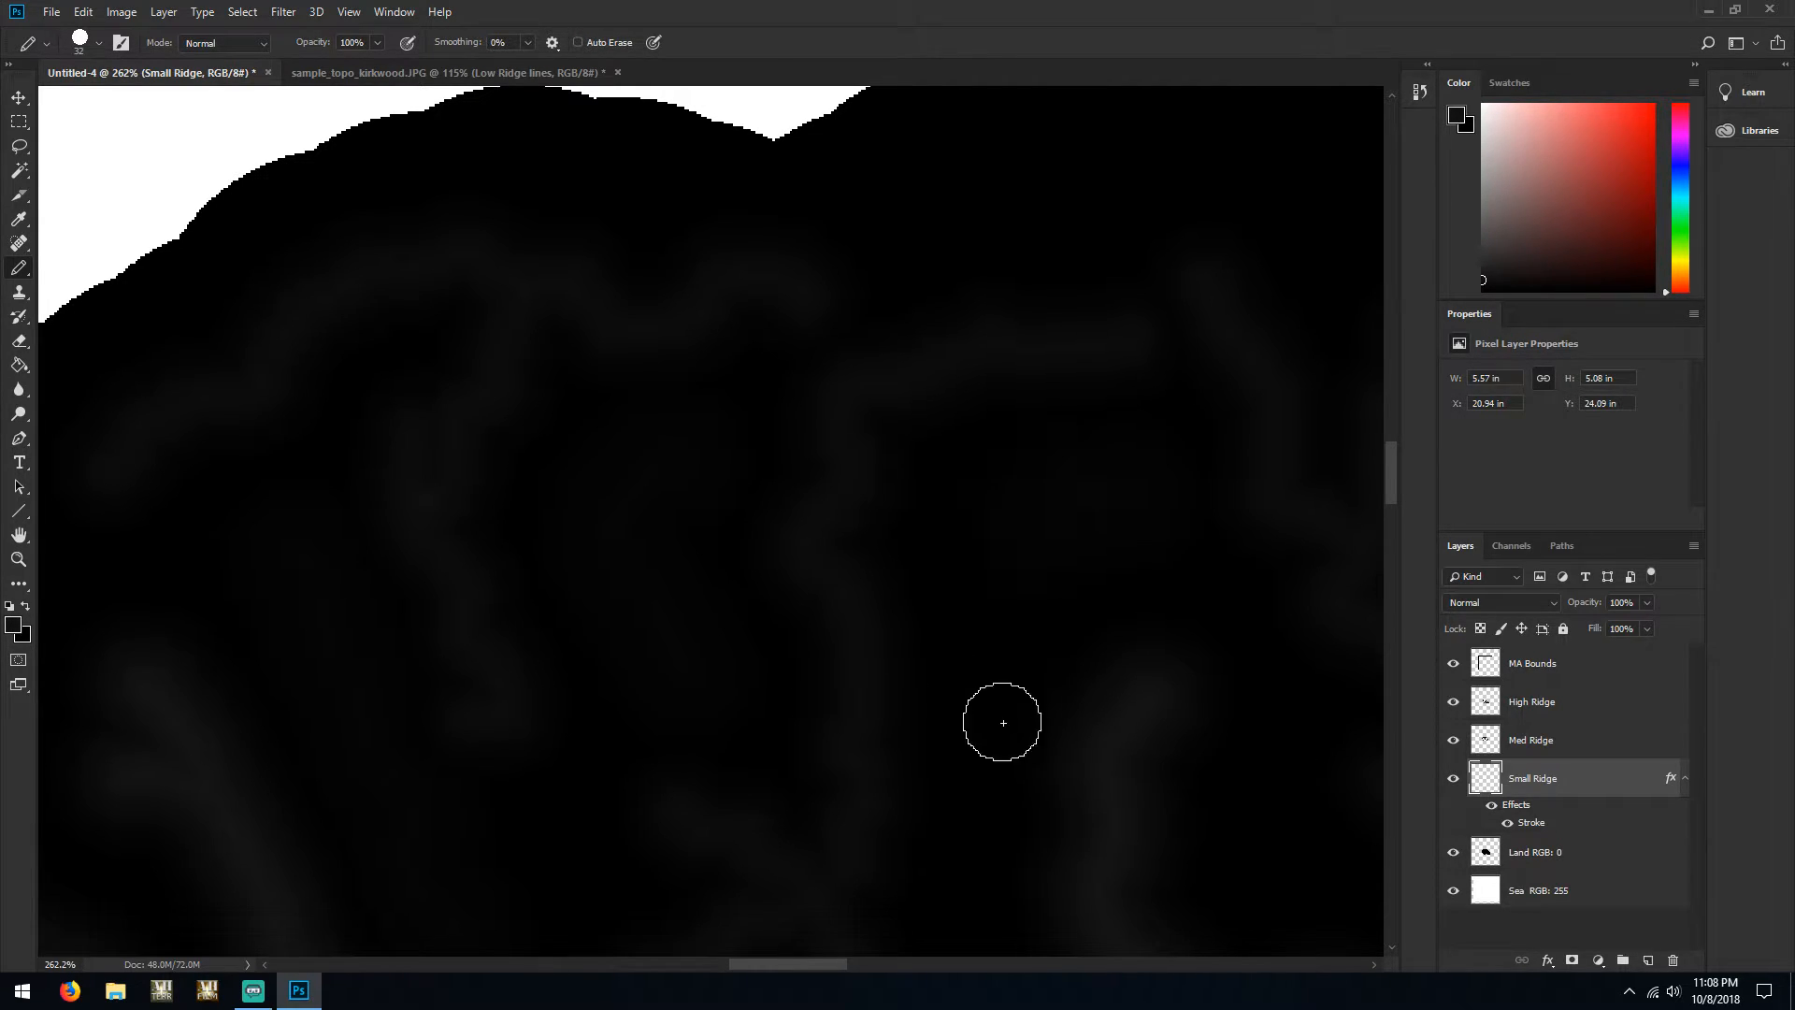
# Draw small ridges between the northern medium ridges and along the island's north coast, undoing the misplaced north coast stroke
pyautogui.moveTo(910, 252)
pyautogui.mouseDown()
pyautogui.moveTo(1113, 194)
pyautogui.moveTo(914, 175)
pyautogui.moveTo(728, 200)
pyautogui.moveTo(694, 182)
pyautogui.moveTo(873, 188)
pyautogui.mouseUp()
pyautogui.hotkey('ctrl', 'alt', 'z')
pyautogui.hotkey('ctrl', 'alt', 'z')
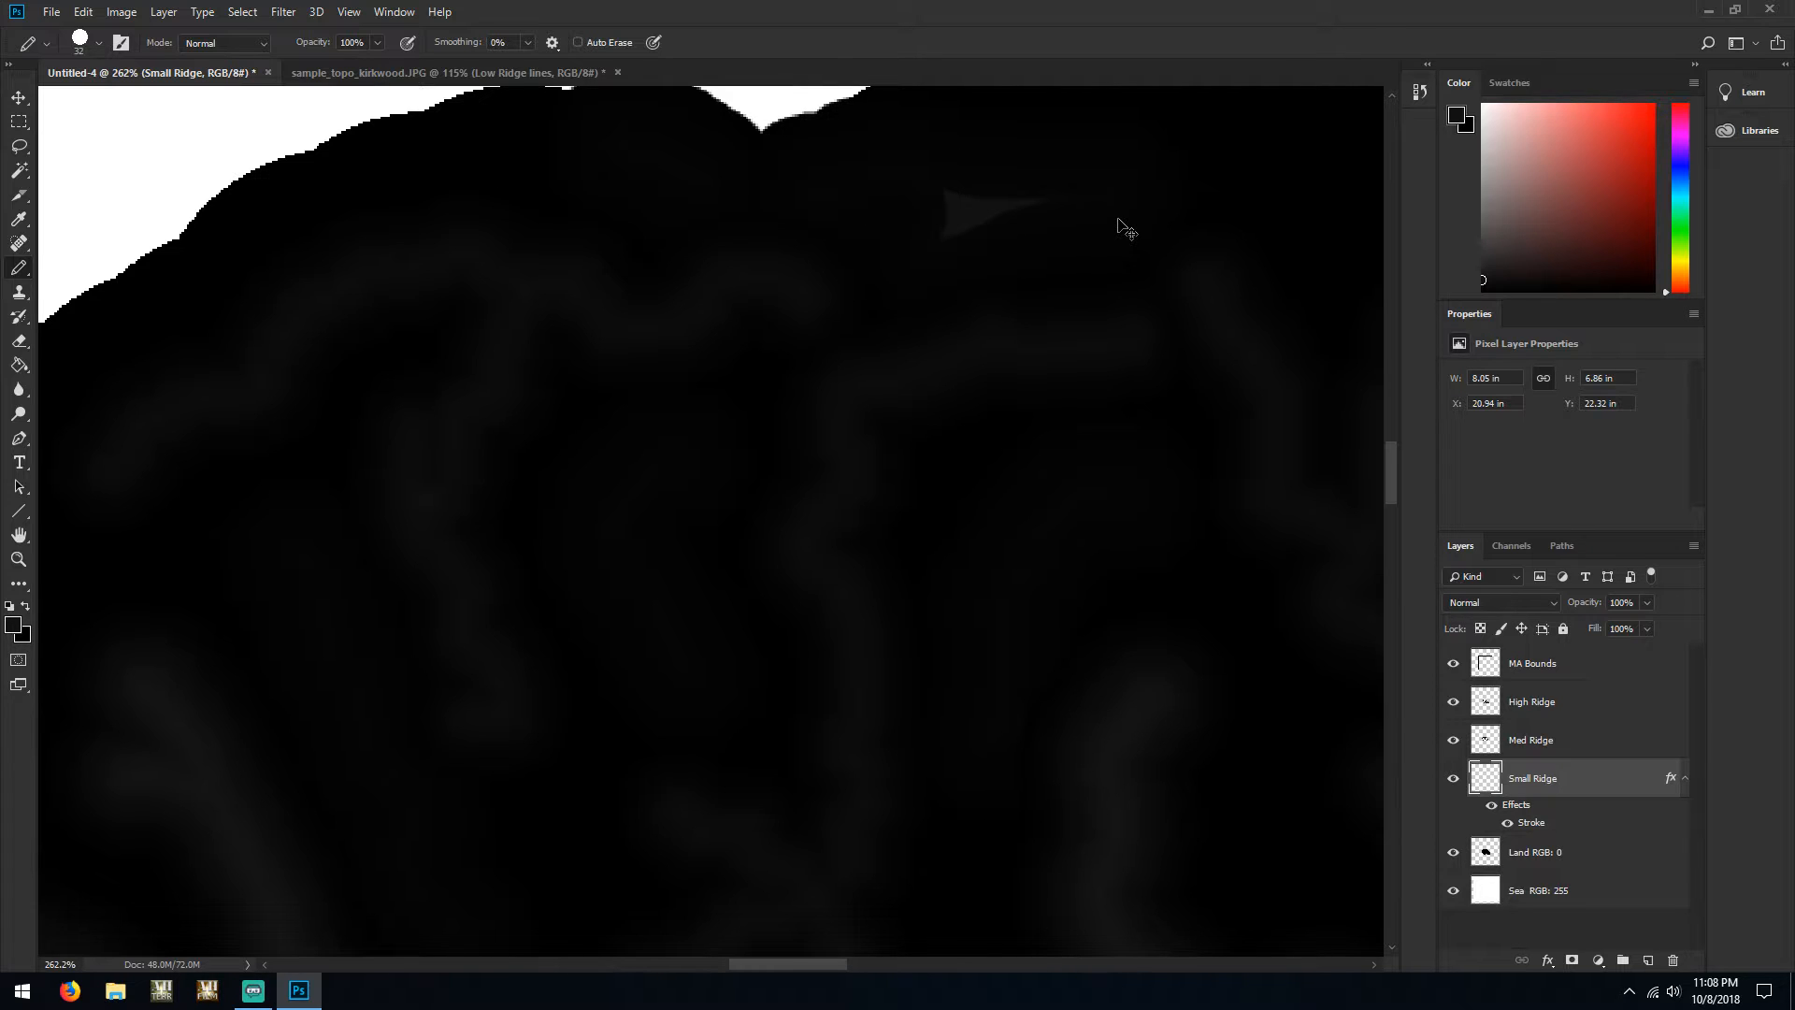
pyautogui.scroll(3, 1107, 228)
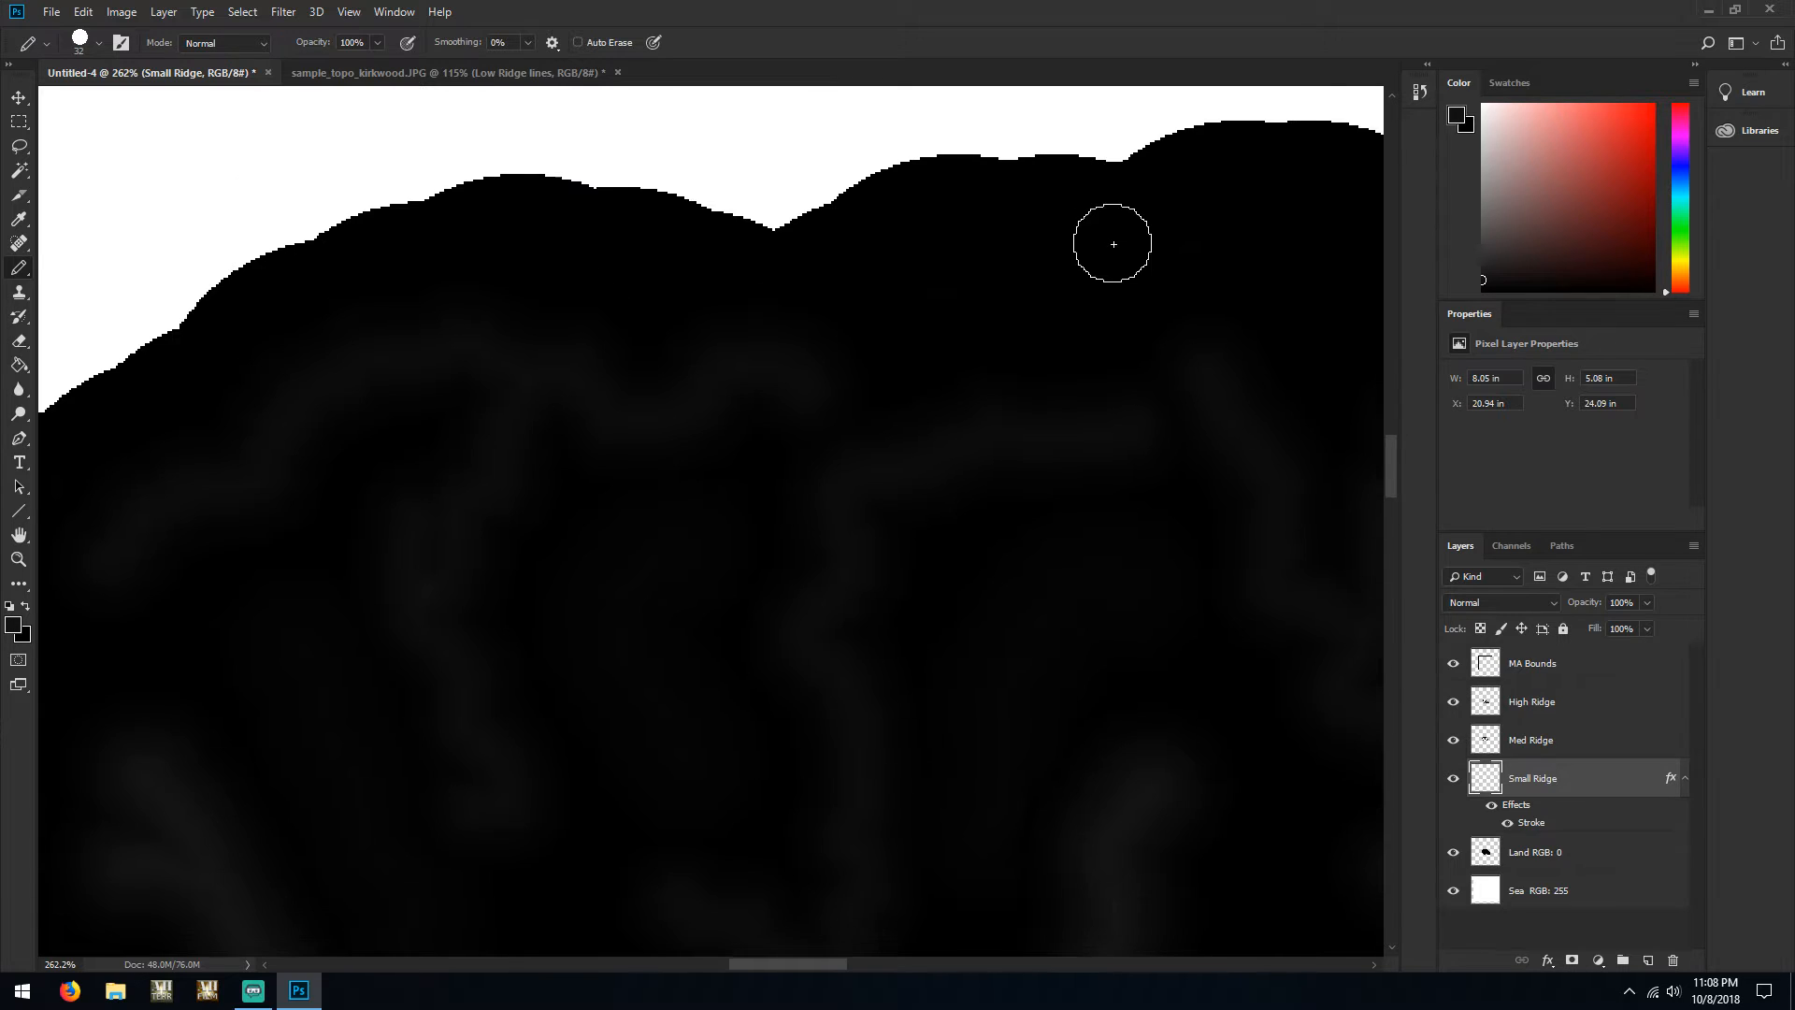
pyautogui.moveTo(744, 356)
pyautogui.mouseDown()
pyautogui.moveTo(692, 332)
pyautogui.moveTo(525, 309)
pyautogui.moveTo(401, 332)
pyautogui.moveTo(365, 339)
pyautogui.moveTo(300, 429)
pyautogui.mouseUp()
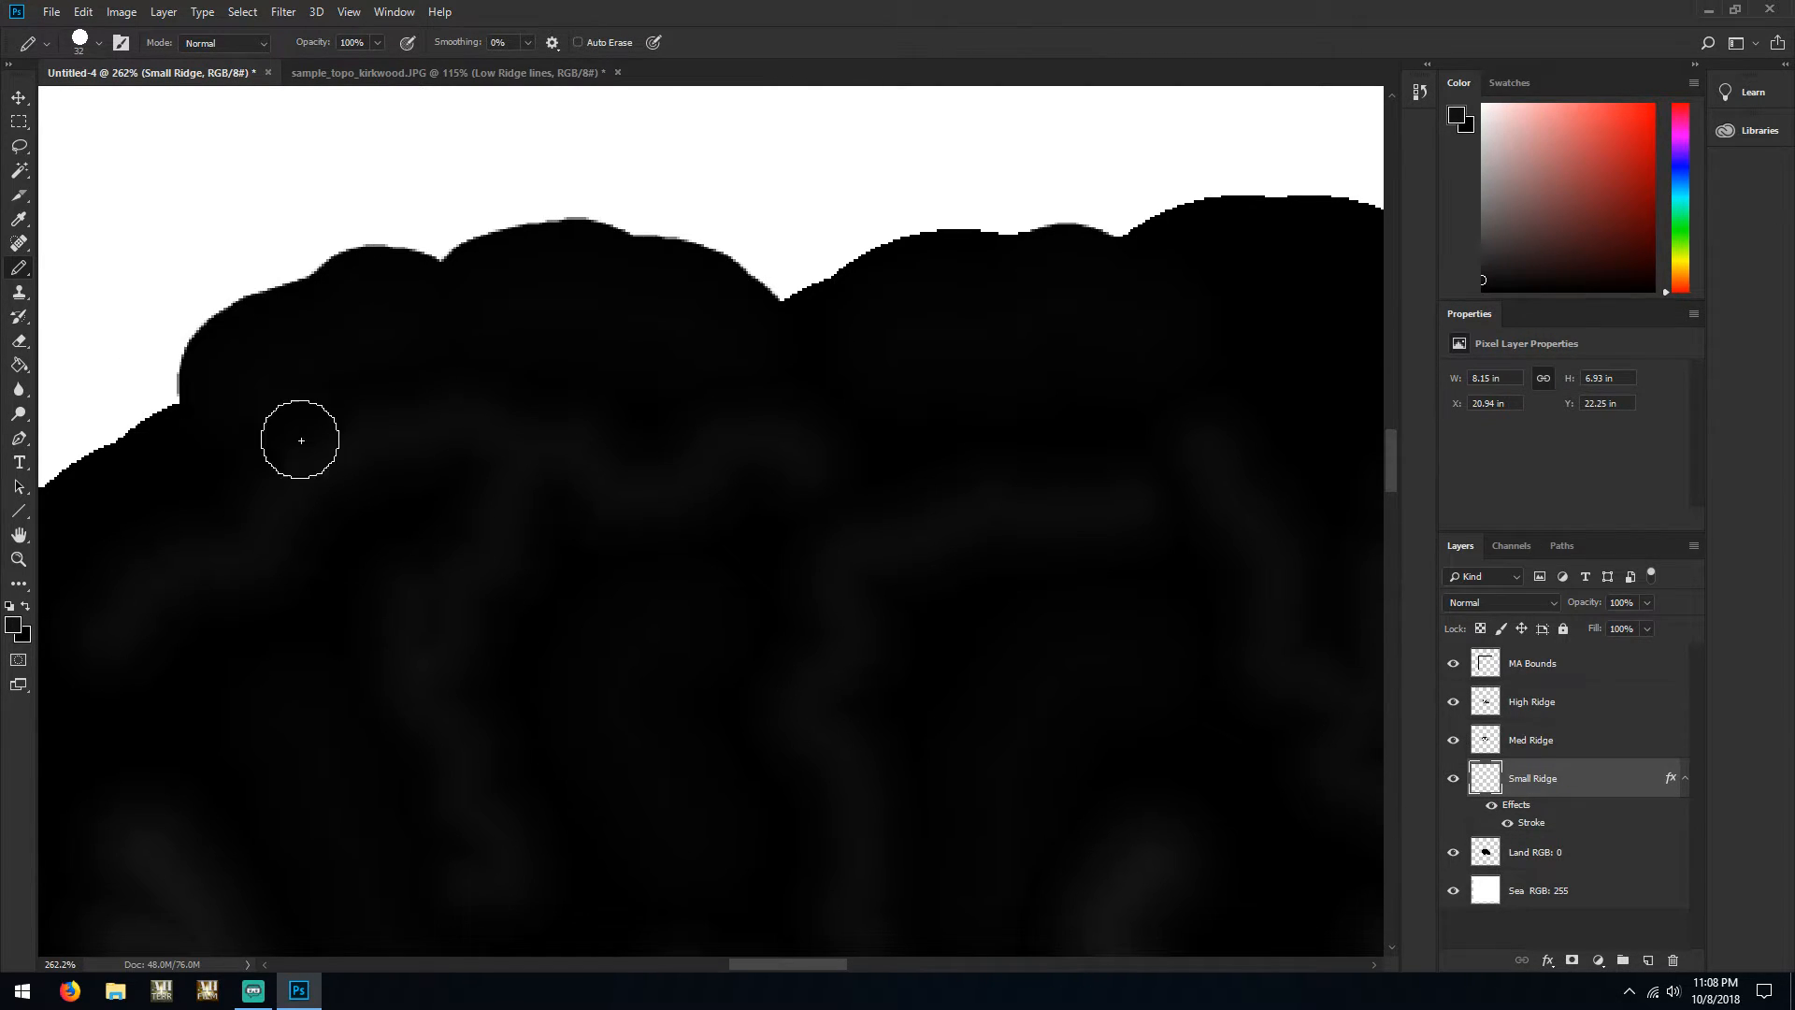
# Draw small ridges in the gaps of the island's interior and between the medium ridges in the northeast
pyautogui.scroll(-4, 1166, 441)
pyautogui.scroll(-10, 1164, 448)
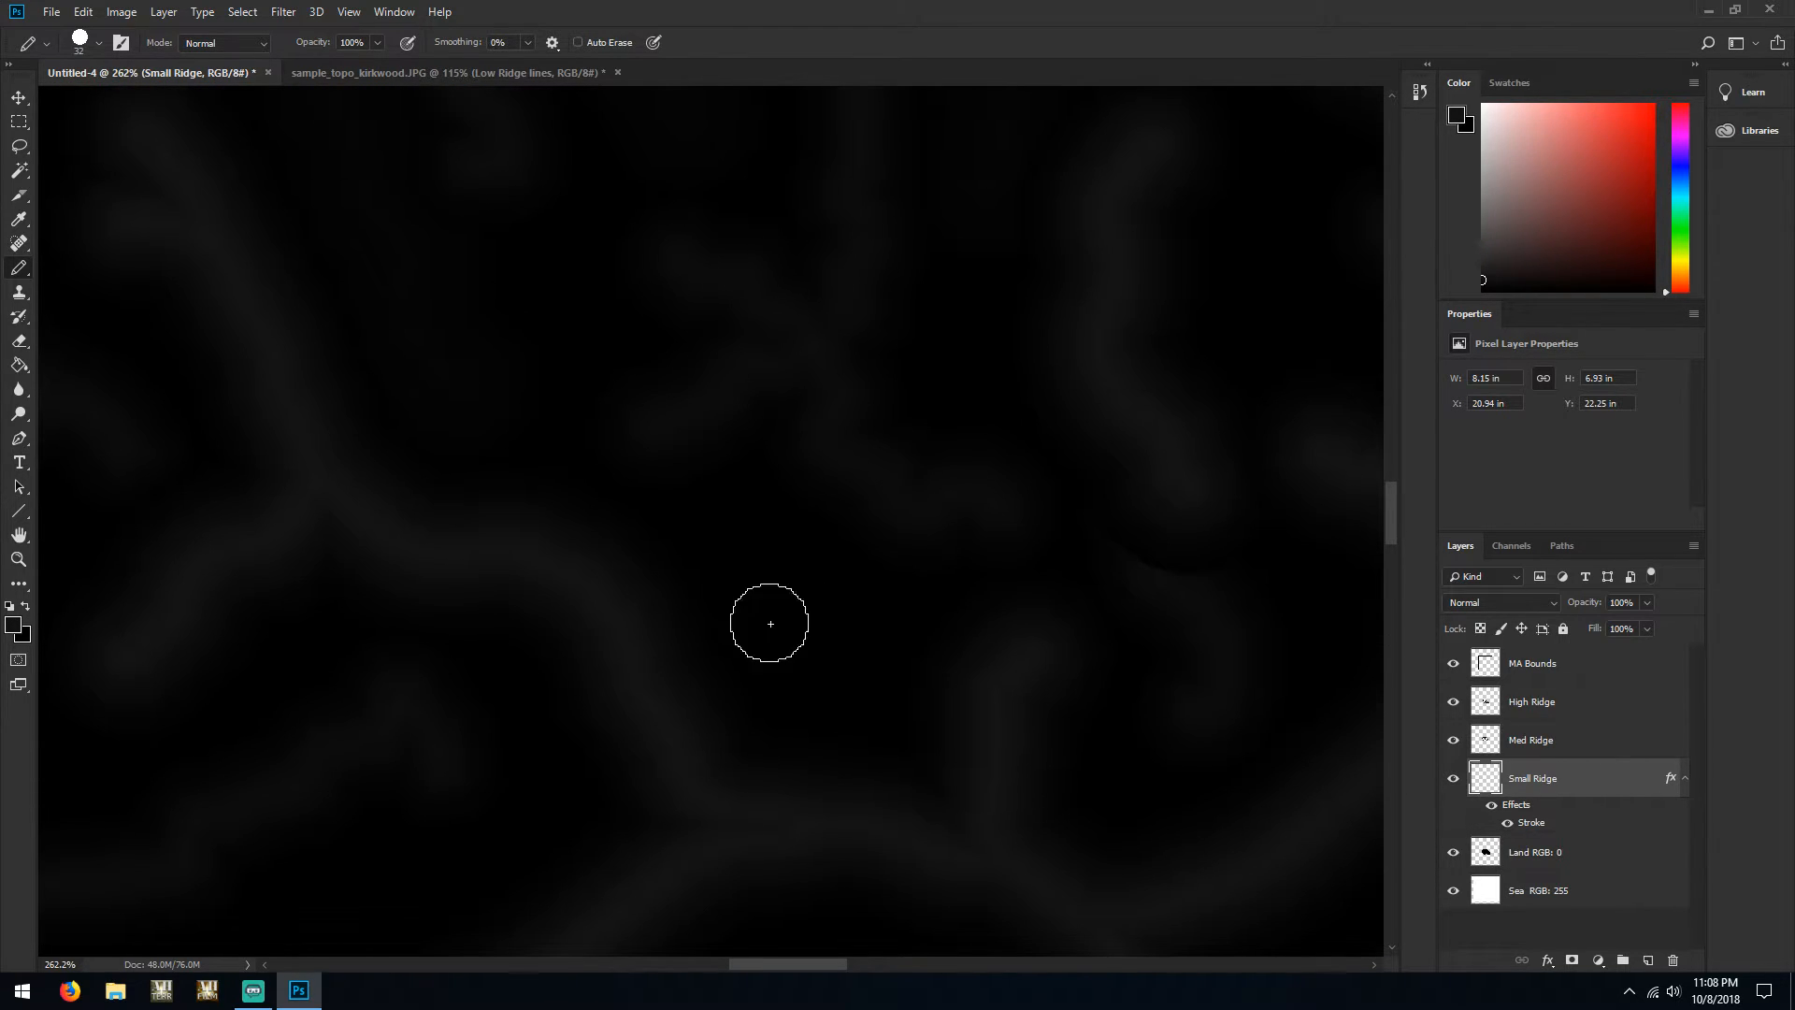
pyautogui.scroll(-2, 1235, 526)
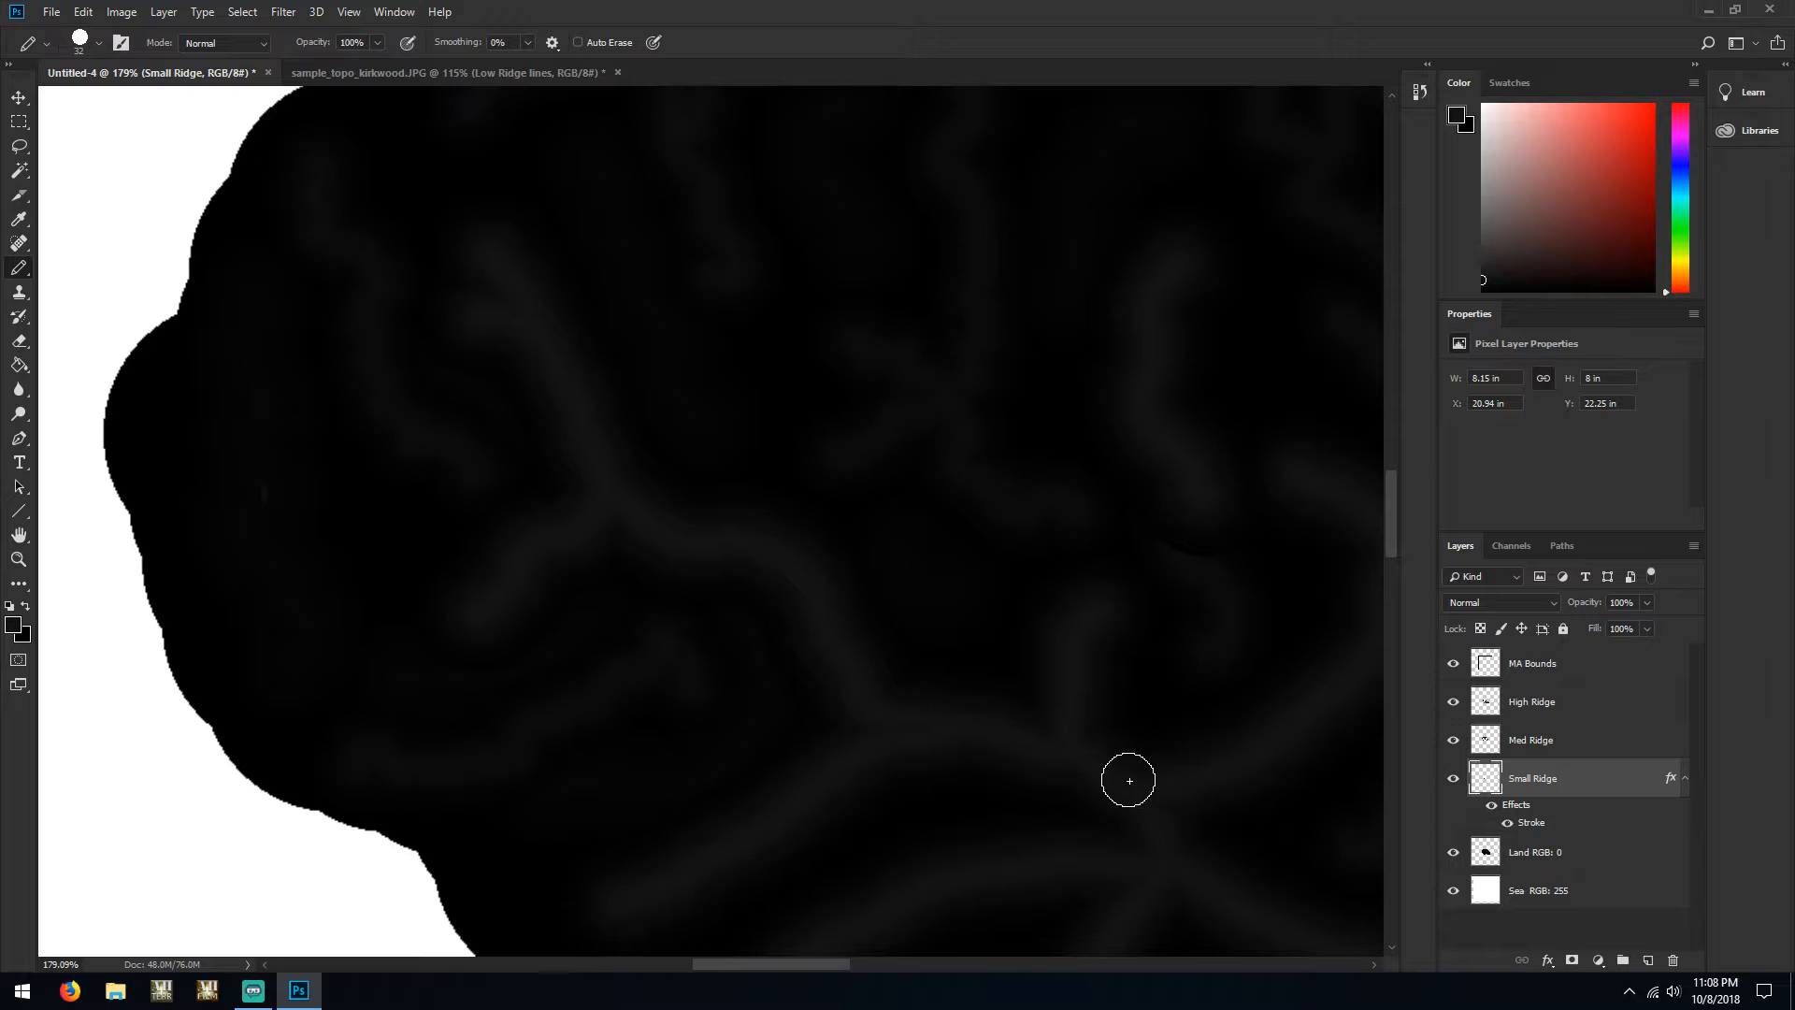
pyautogui.moveTo(806, 974); pyautogui.dragTo(890, 973)
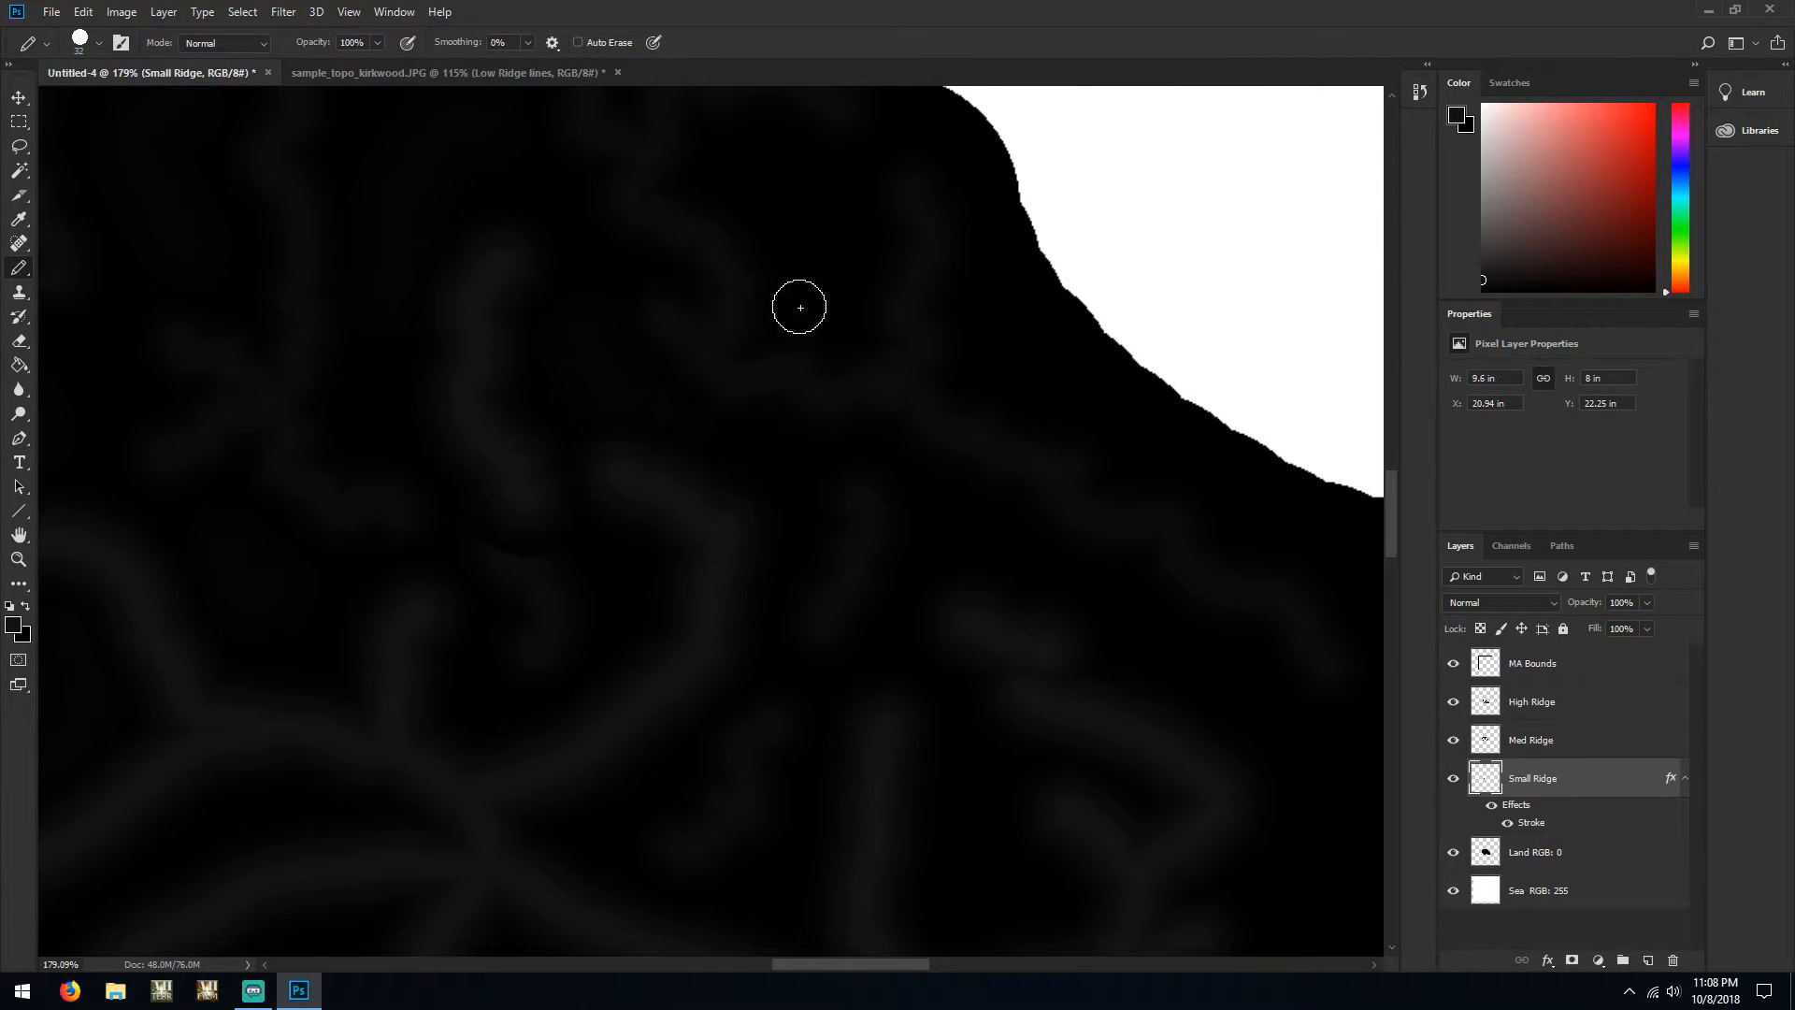
pyautogui.moveTo(765, 184); pyautogui.dragTo(793, 173)
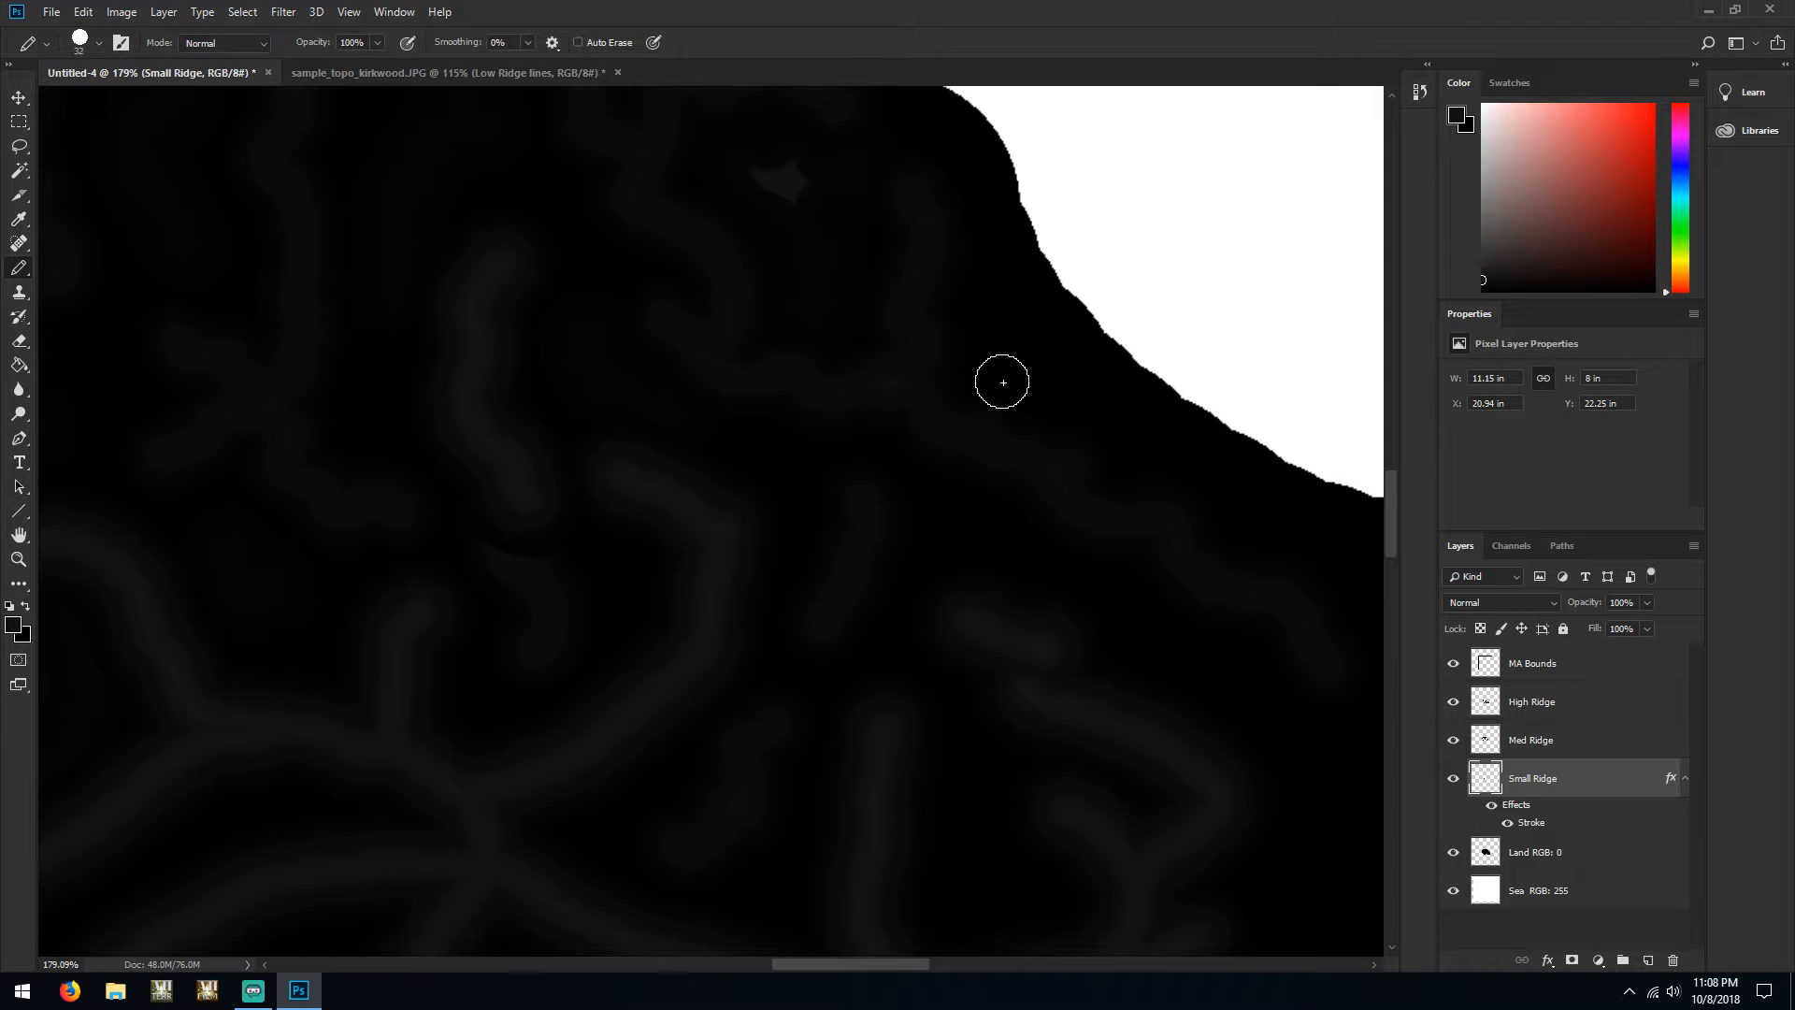
pyautogui.hotkey('ctrl', 'z')
pyautogui.click(1057, 276)
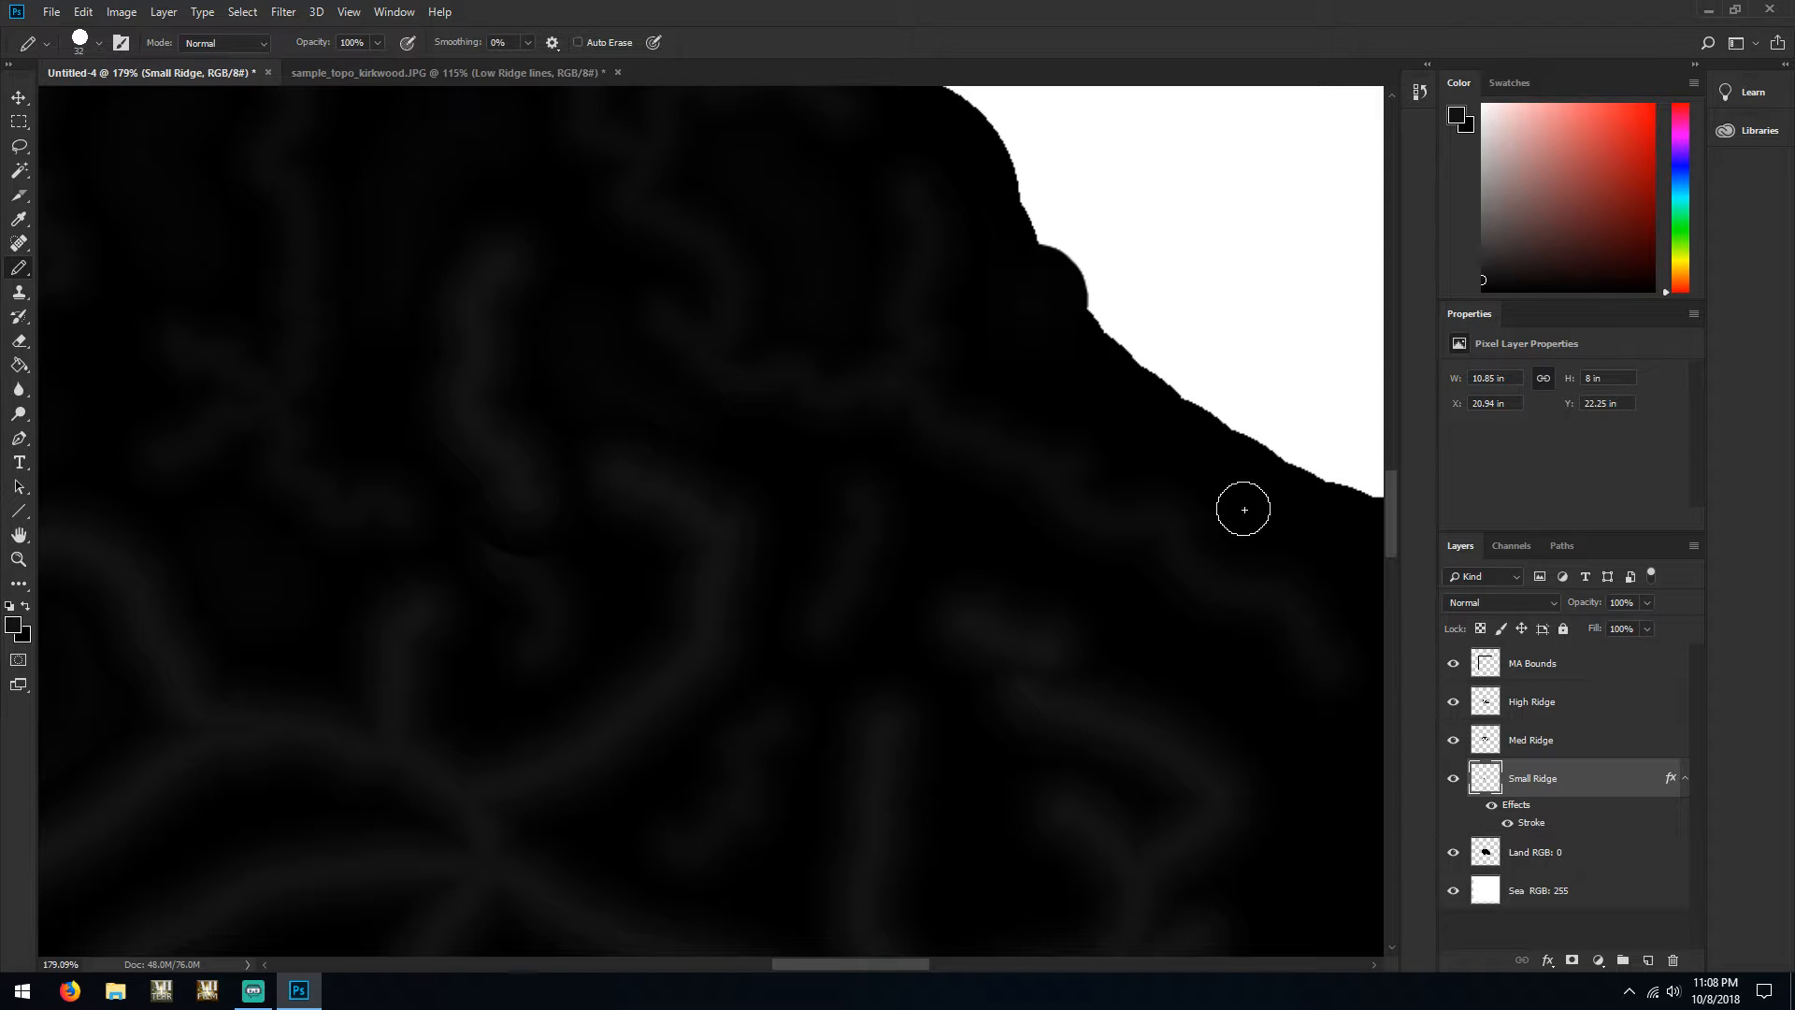
pyautogui.moveTo(1235, 498)
pyautogui.mouseDown()
pyautogui.moveTo(1284, 487)
pyautogui.moveTo(1201, 406)
pyautogui.moveTo(1164, 379)
pyautogui.mouseUp()
pyautogui.hotkey('ctrl', 'z')
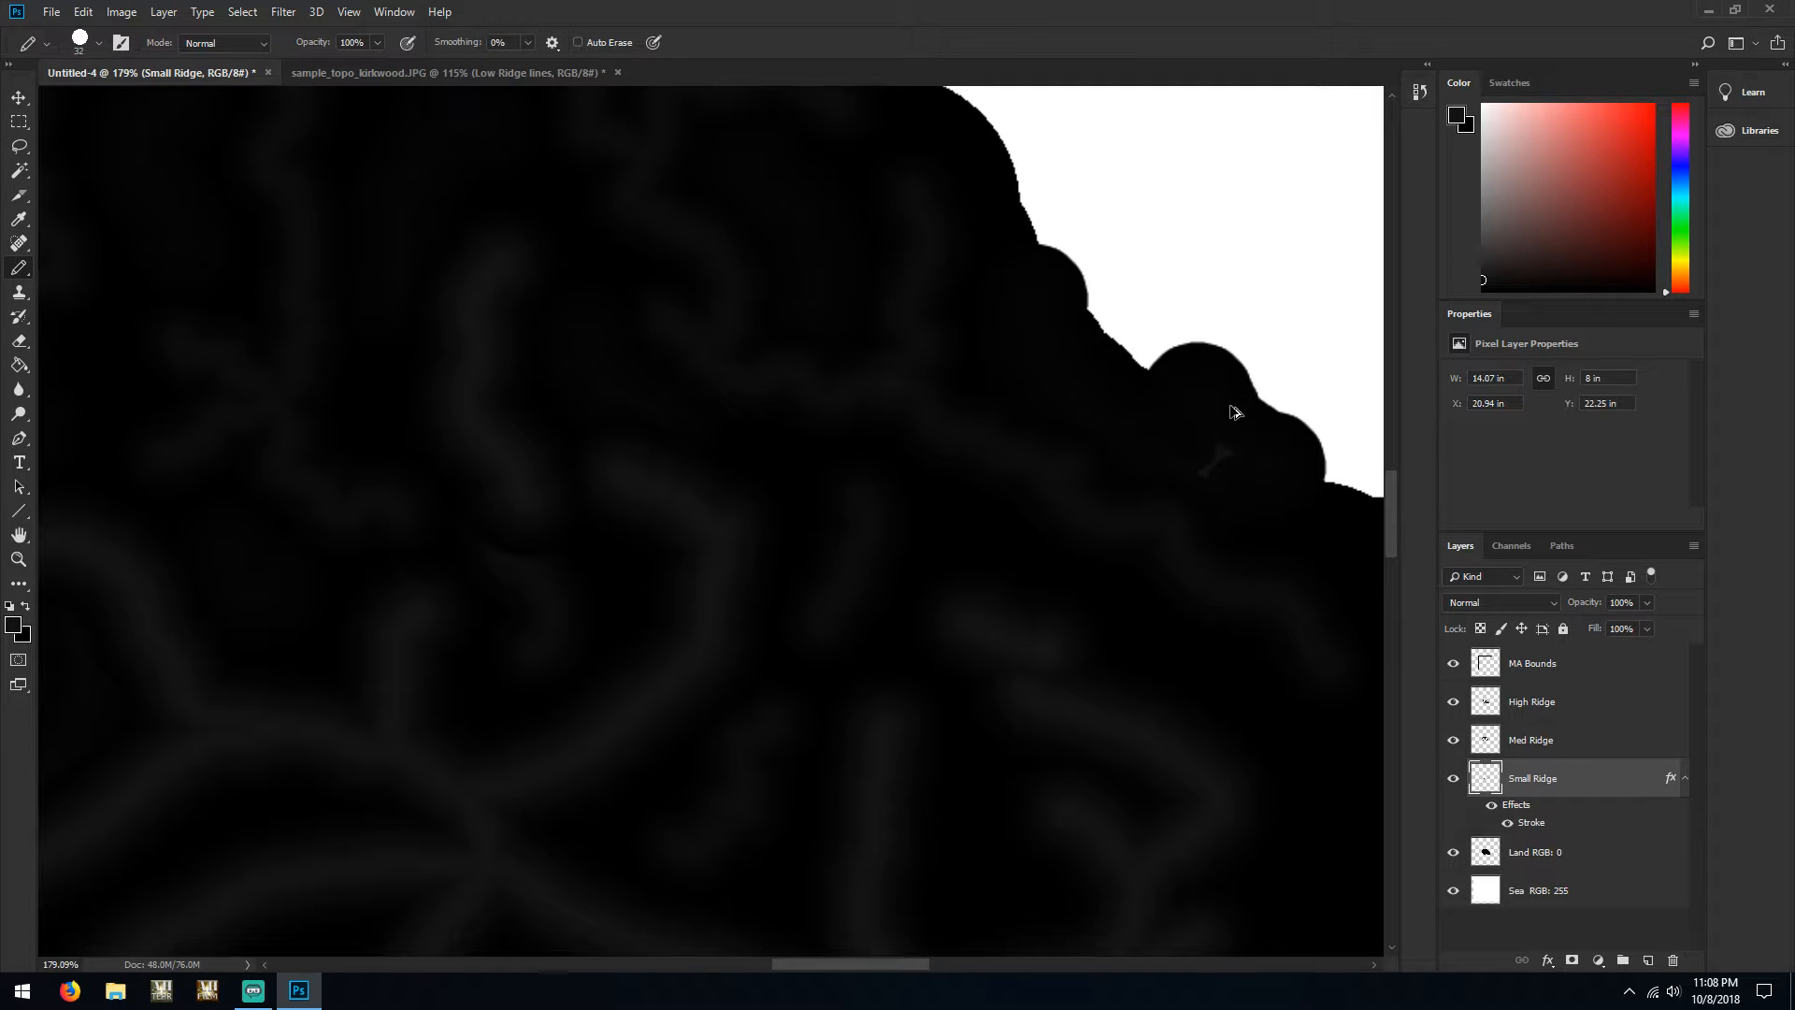
pyautogui.hotkey('ctrl', 'alt', 'z')
pyautogui.hotkey('ctrl', 'alt', 'z')
pyautogui.moveTo(1055, 241)
pyautogui.mouseDown()
pyautogui.moveTo(1126, 357)
pyautogui.moveTo(1330, 497)
pyautogui.moveTo(1275, 558)
pyautogui.mouseUp()
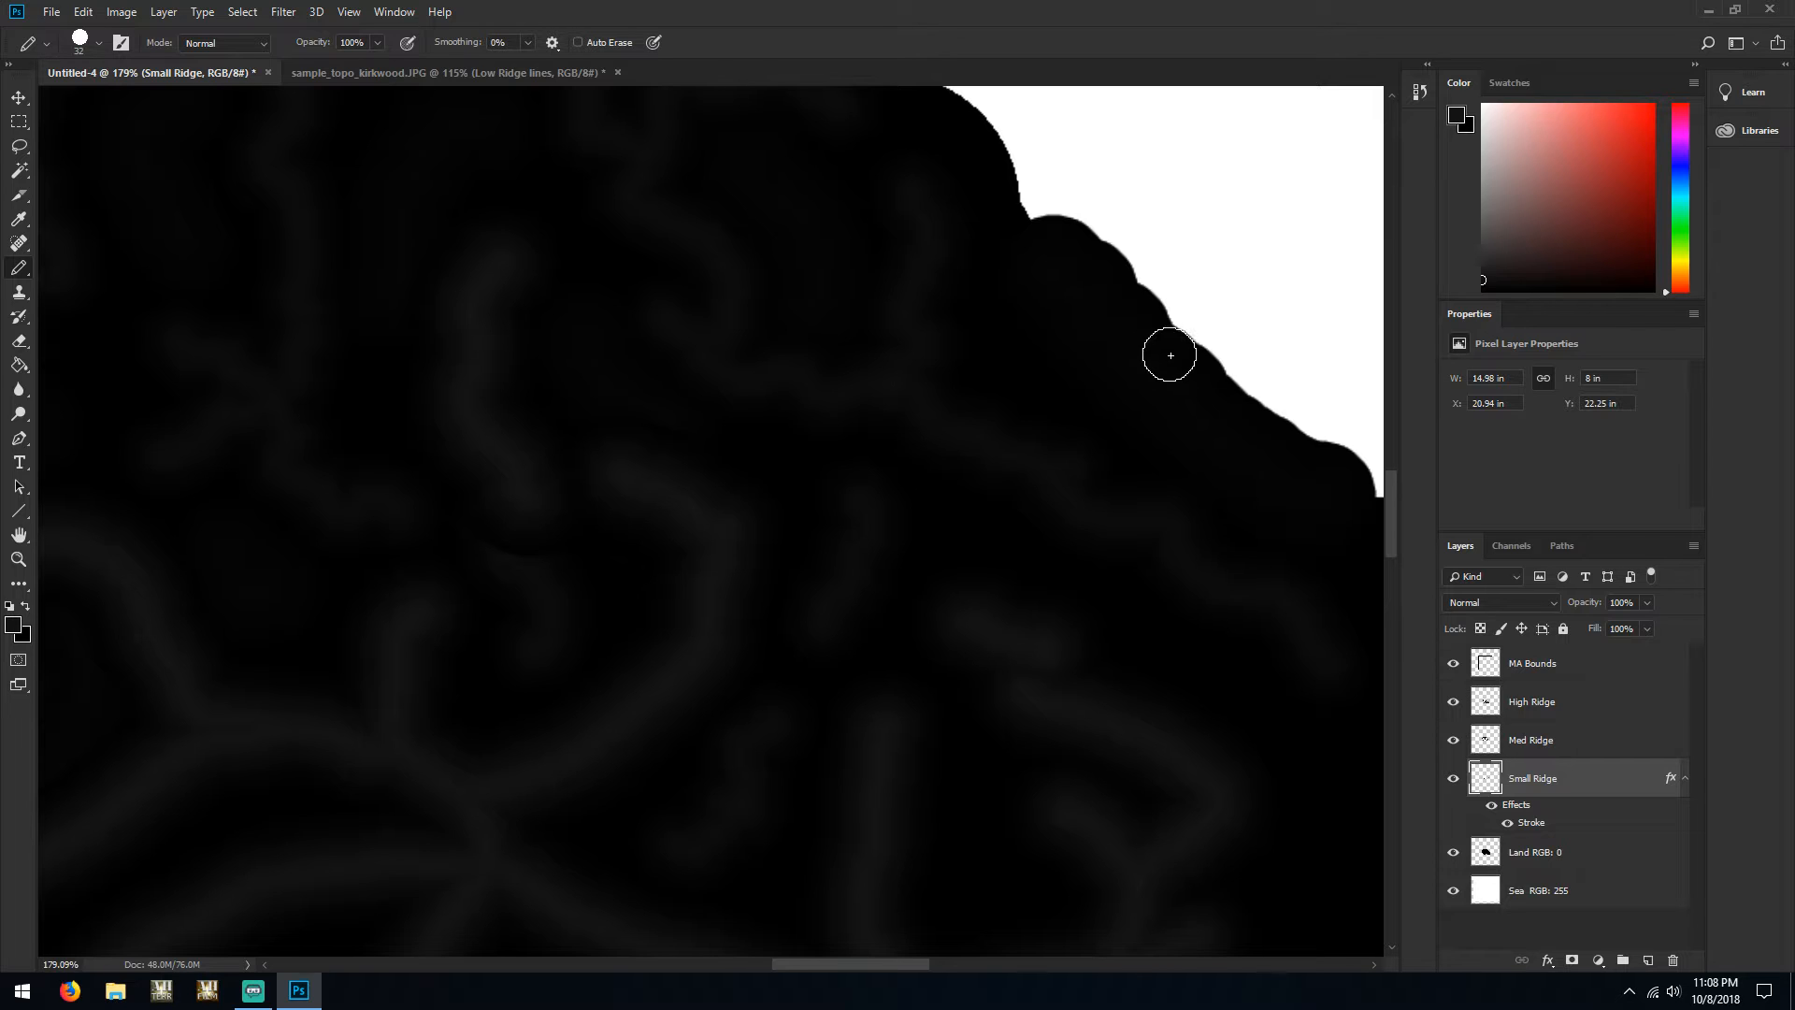
pyautogui.moveTo(1146, 332)
pyautogui.mouseDown()
pyautogui.moveTo(1170, 224)
pyautogui.moveTo(1246, 328)
pyautogui.mouseUp()
pyautogui.hotkey('ctrl', 'z')
pyautogui.hotkey('ctrl', 'alt', 'z')
pyautogui.moveTo(1065, 300)
pyautogui.mouseDown()
pyautogui.moveTo(1180, 307)
pyautogui.moveTo(1187, 378)
pyautogui.moveTo(1274, 440)
pyautogui.mouseUp()
pyautogui.hotkey('ctrl', 'z')
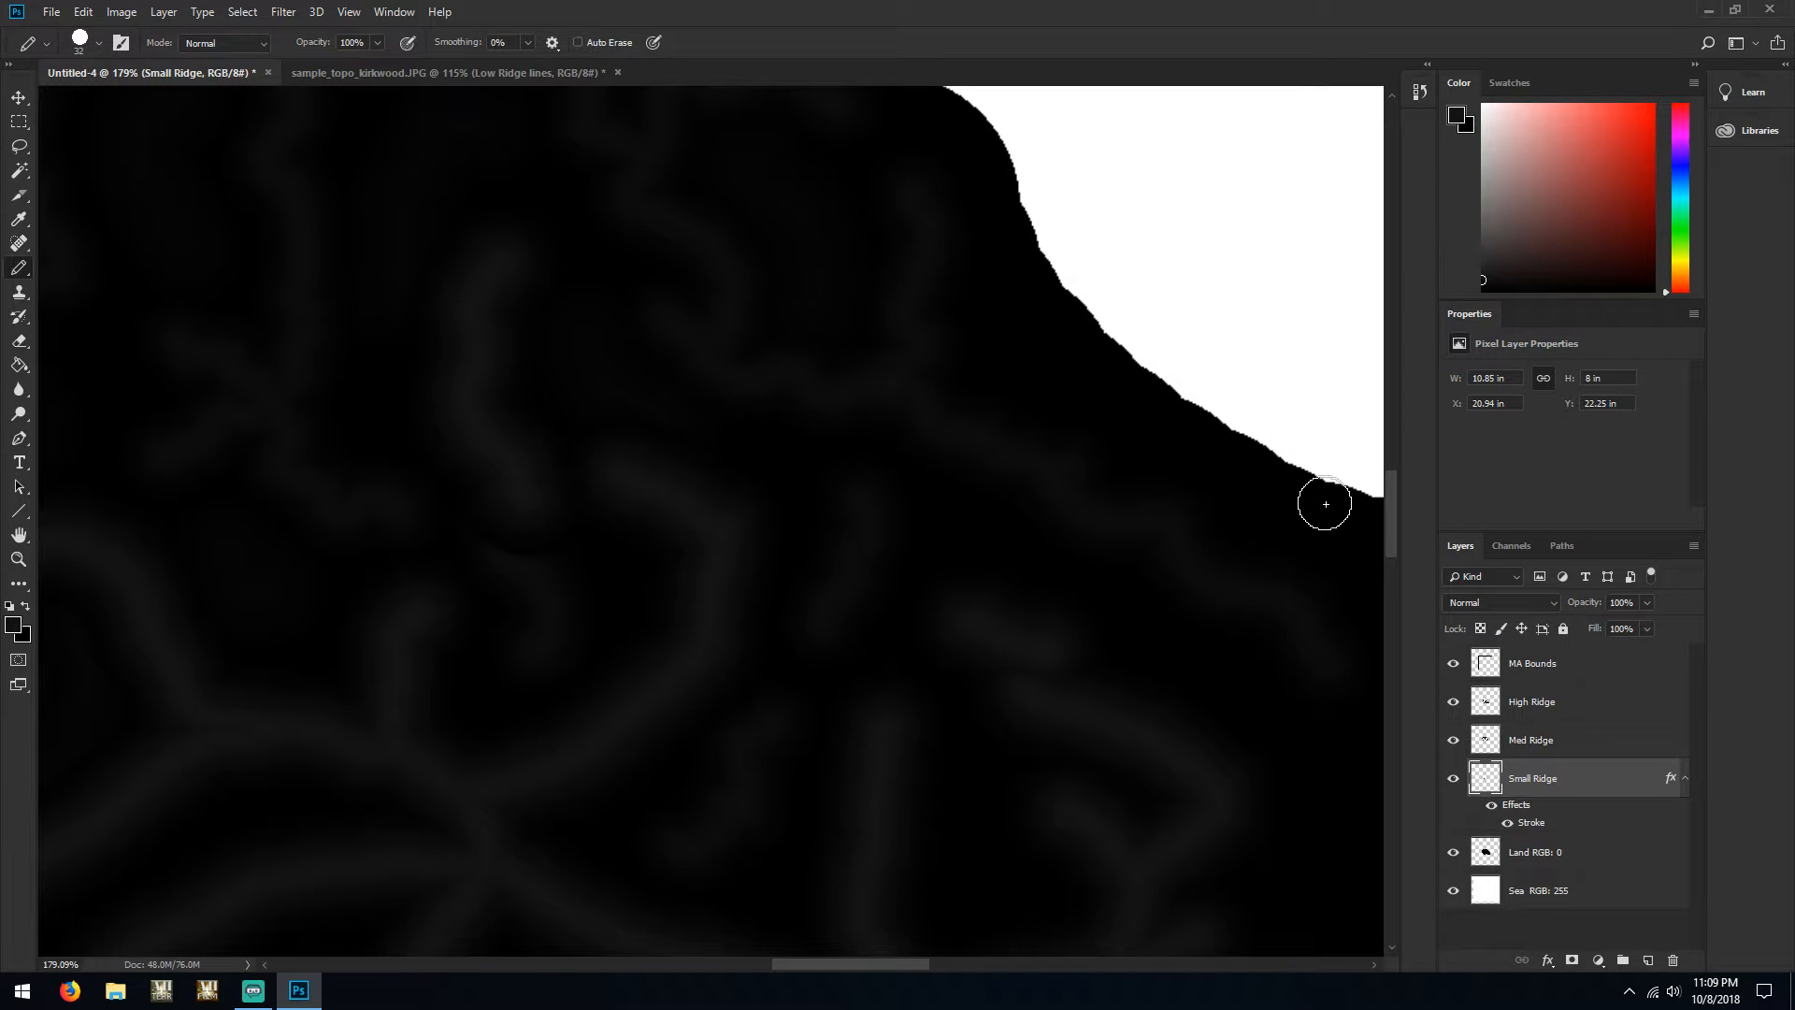
pyautogui.moveTo(1326, 504)
pyautogui.mouseDown()
pyautogui.moveTo(1255, 379)
pyautogui.moveTo(1271, 480)
pyautogui.moveTo(1190, 369)
pyautogui.moveTo(1194, 406)
pyautogui.mouseUp()
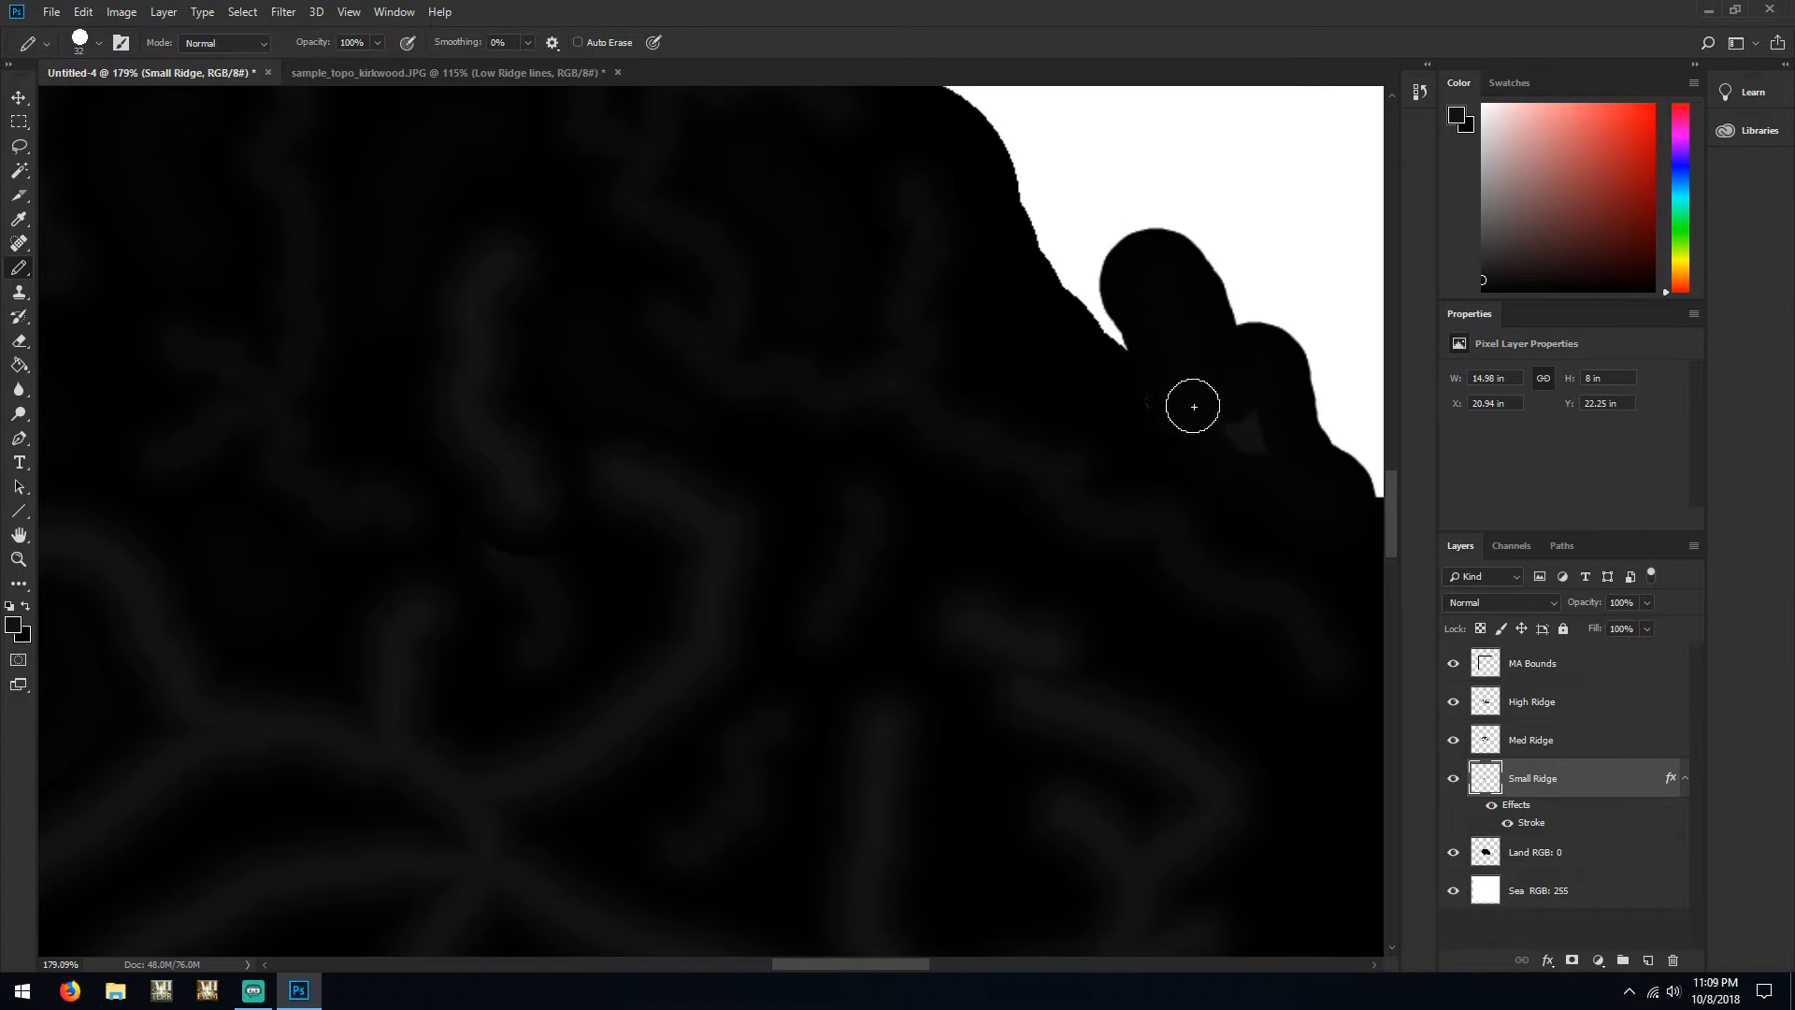
pyautogui.hotkey('ctrl', 'alt', 'z')
pyautogui.hotkey('ctrl', 'alt', 'z')
# Draw small ridges around the southeastern end of the high ridge and along the south coast
pyautogui.scroll(-5, 1271, 509)
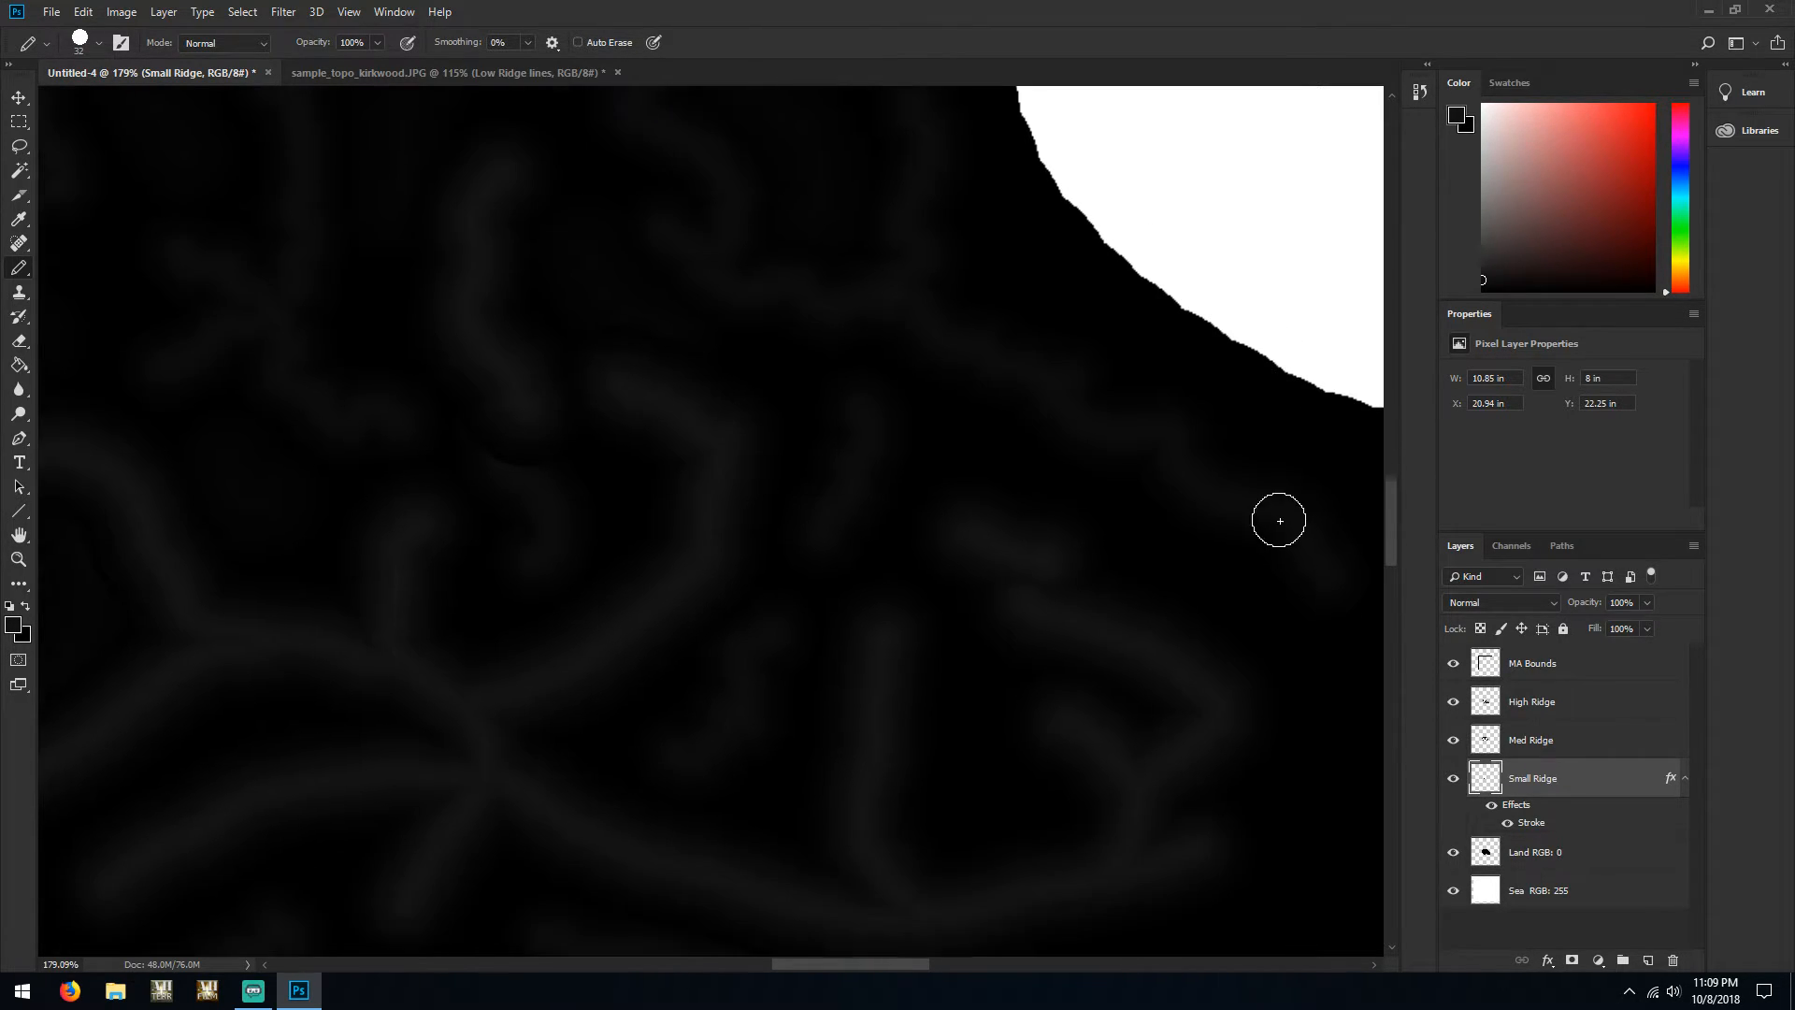
pyautogui.scroll(-2, 1244, 505)
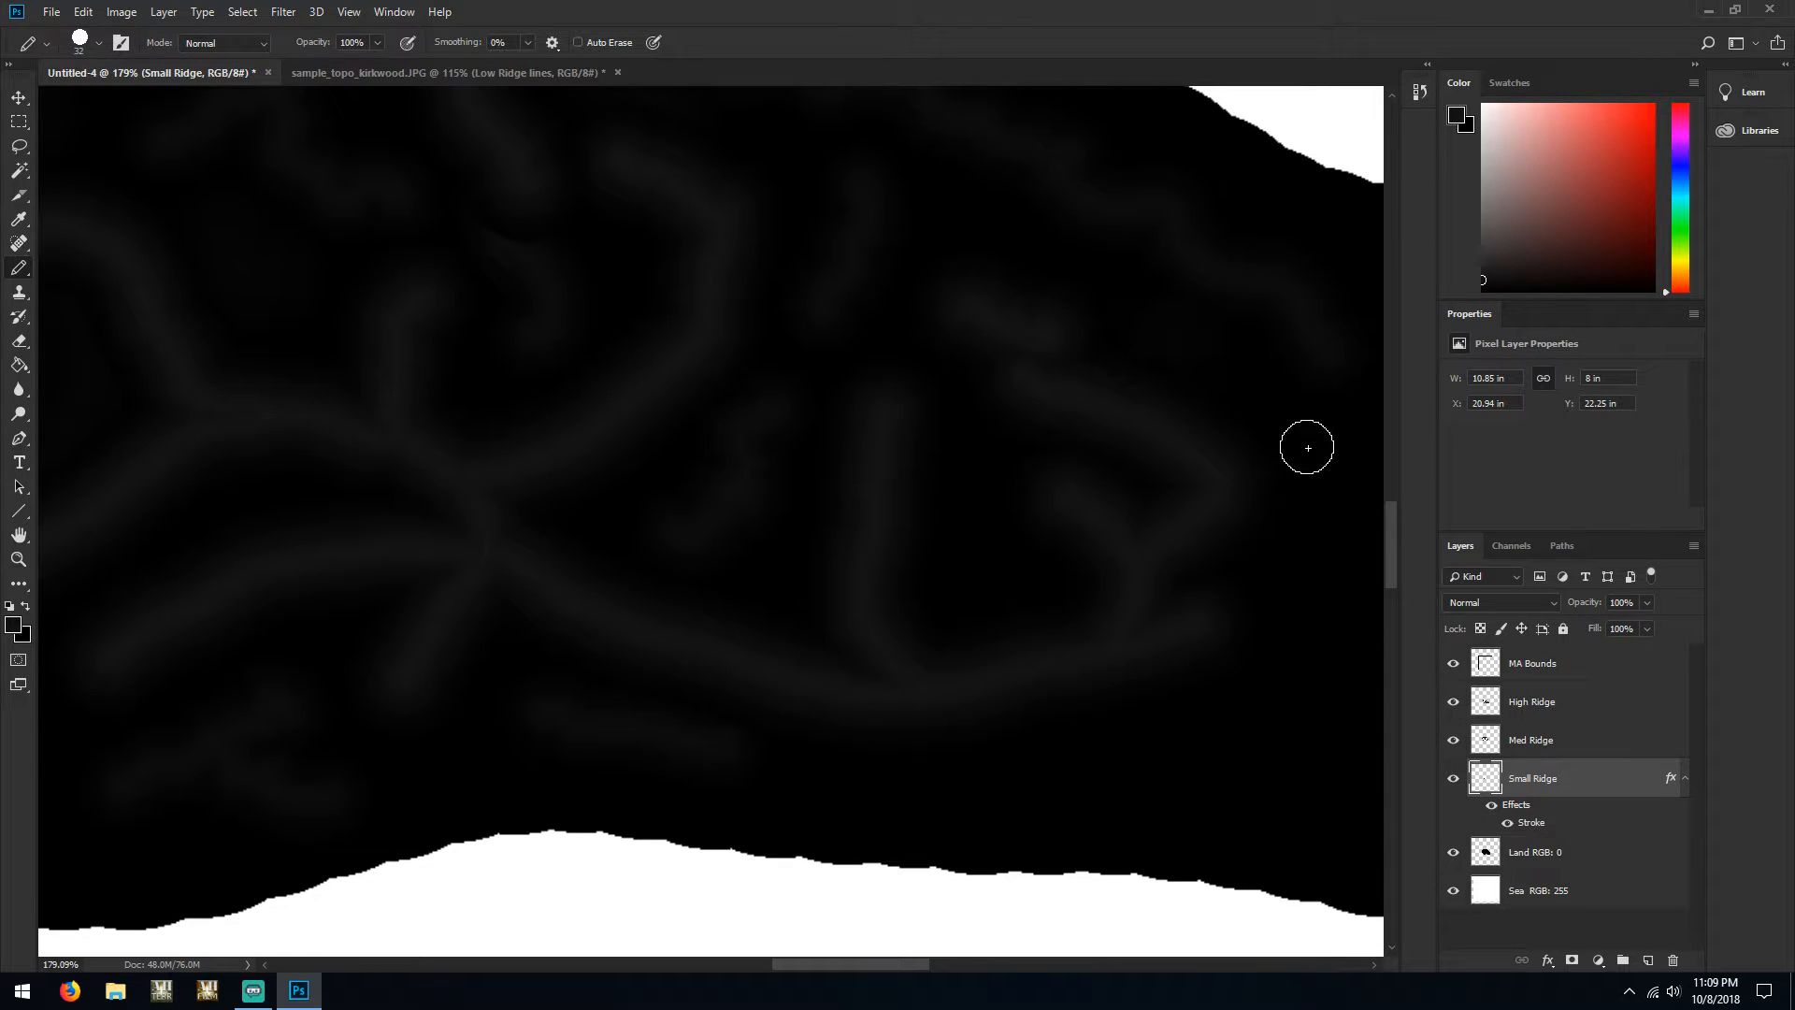
pyautogui.moveTo(1307, 656); pyautogui.dragTo(1293, 701)
pyautogui.moveTo(1307, 578)
pyautogui.mouseDown()
pyautogui.moveTo(1248, 757)
pyautogui.moveTo(1189, 805)
pyautogui.mouseUp()
pyautogui.moveTo(871, 797); pyautogui.dragTo(701, 766)
# Draw small ridges across the open land at the island's eastern end
pyautogui.moveTo(866, 964); pyautogui.dragTo(927, 964)
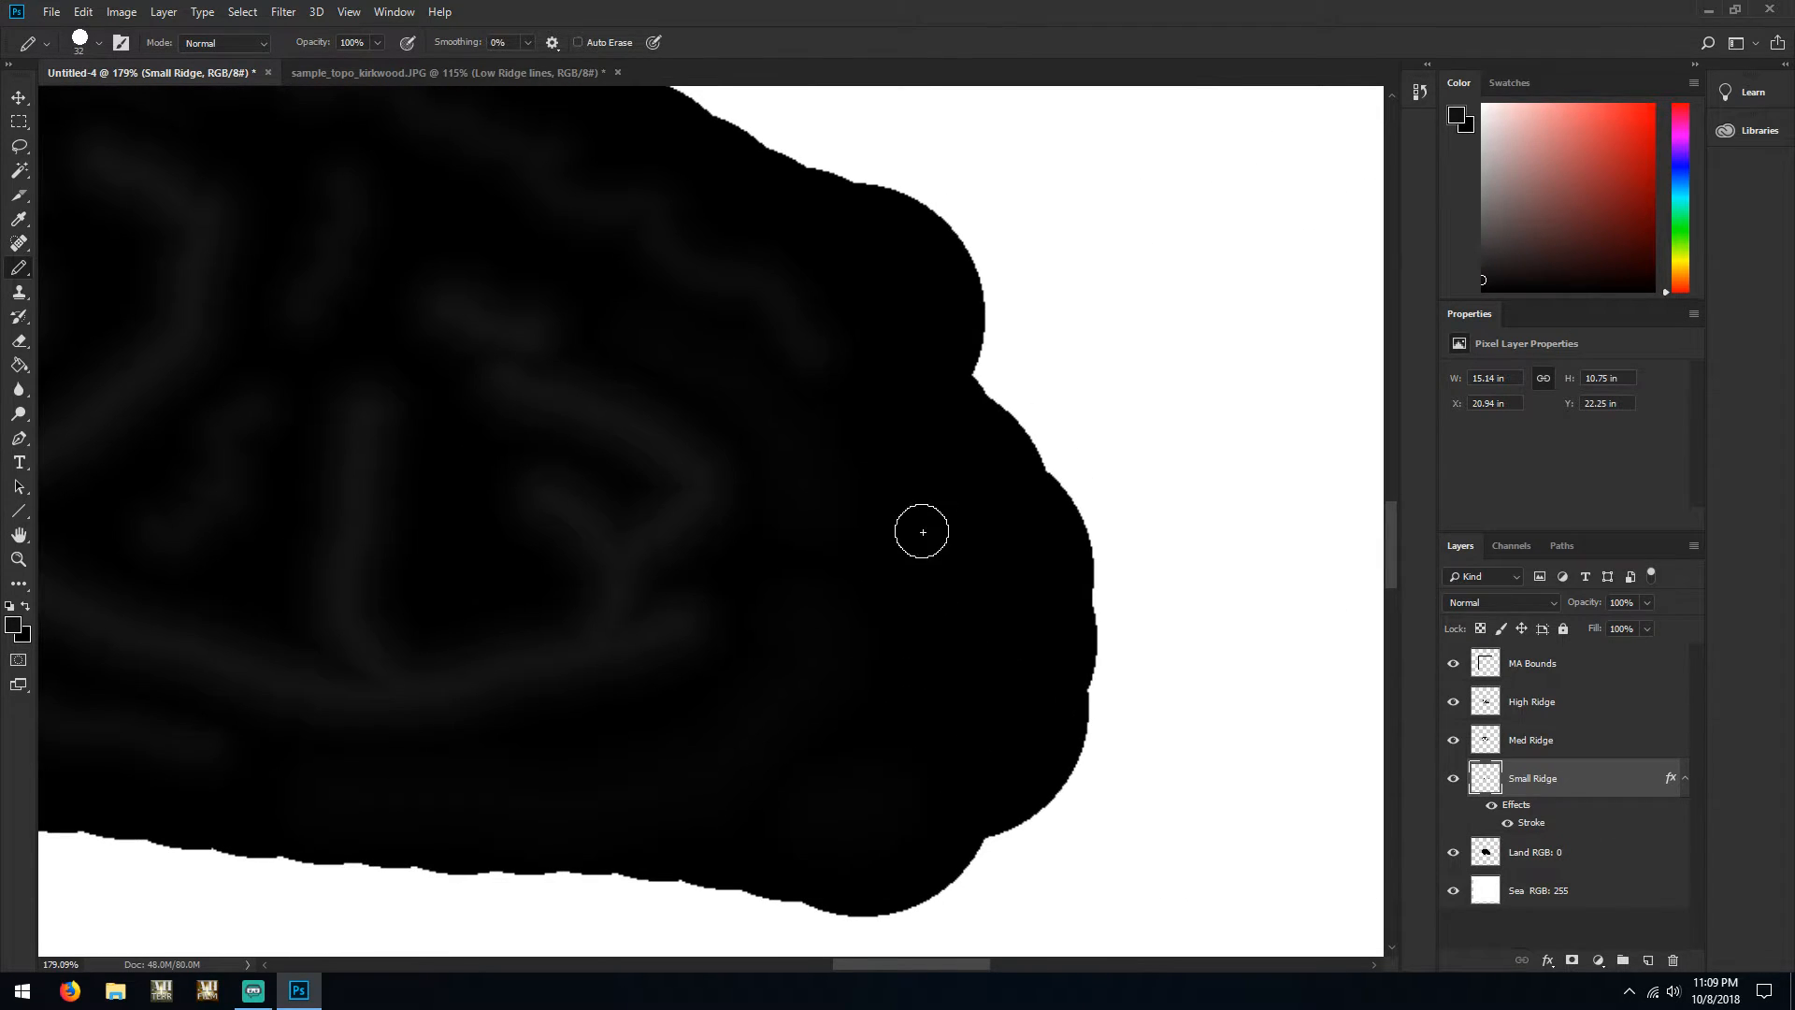
pyautogui.moveTo(893, 587); pyautogui.dragTo(947, 662)
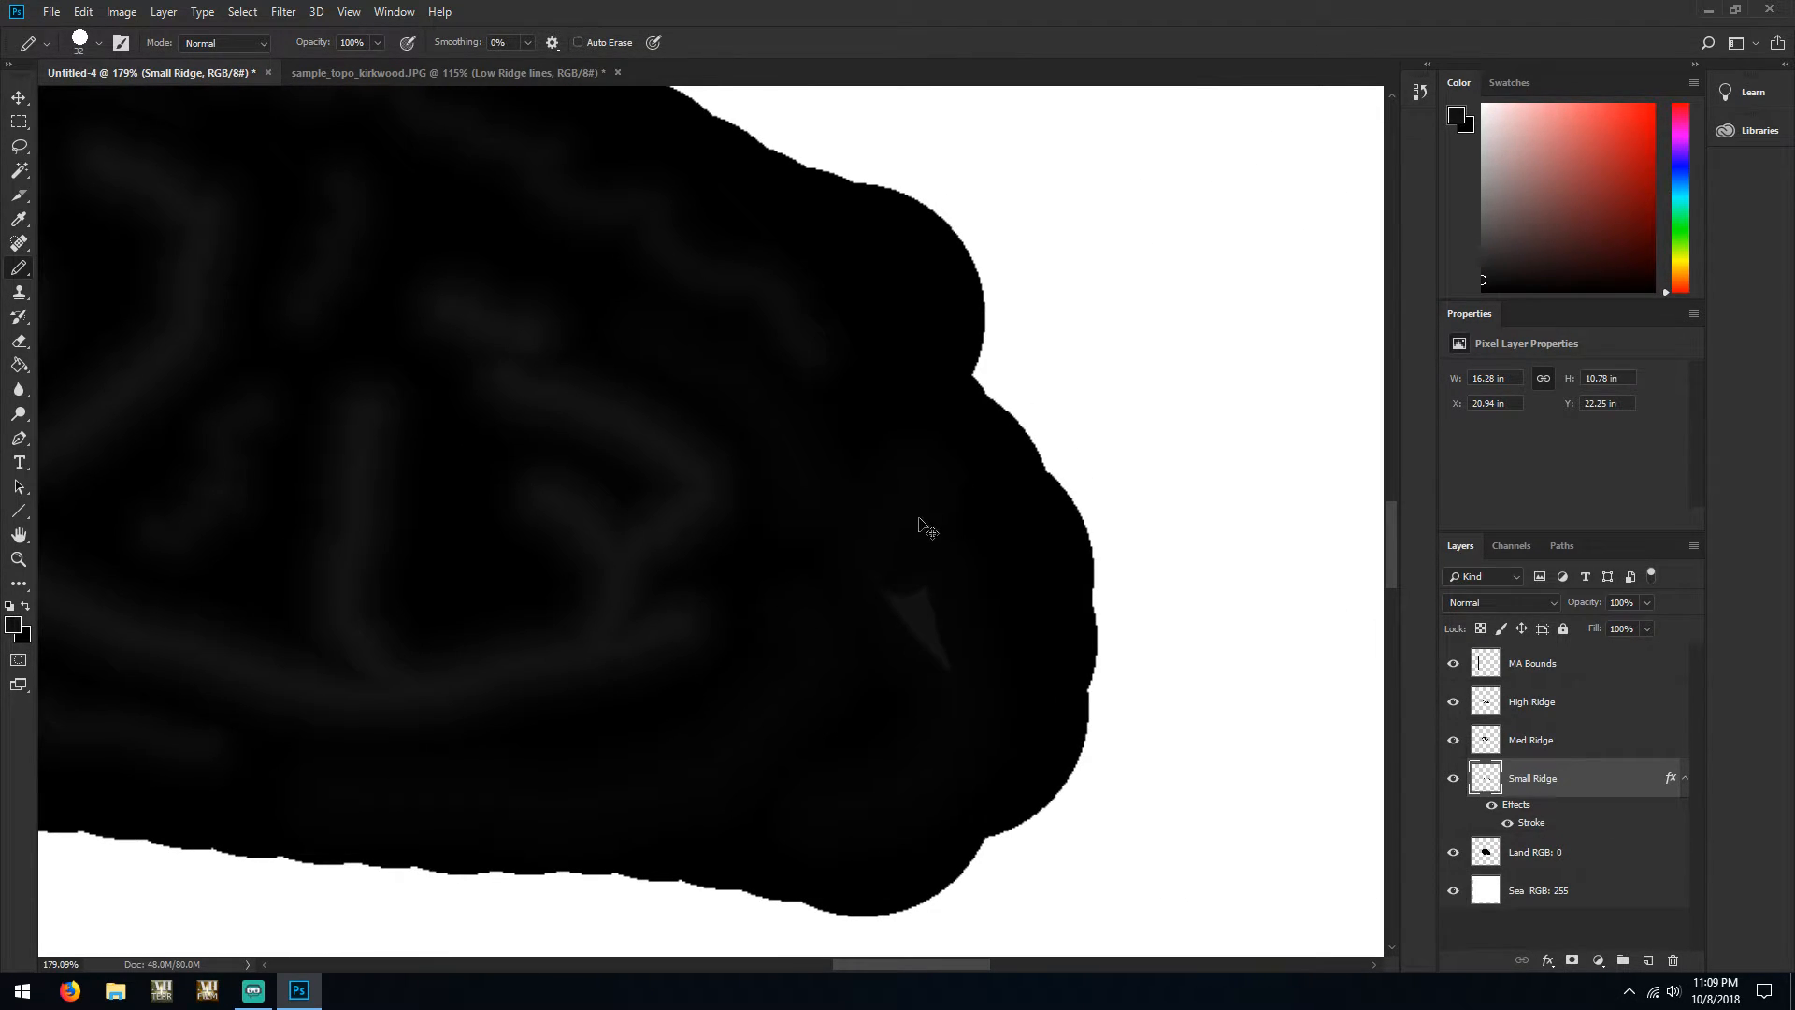
pyautogui.moveTo(917, 373)
pyautogui.mouseDown()
pyautogui.moveTo(1009, 483)
pyautogui.moveTo(967, 598)
pyautogui.mouseUp()
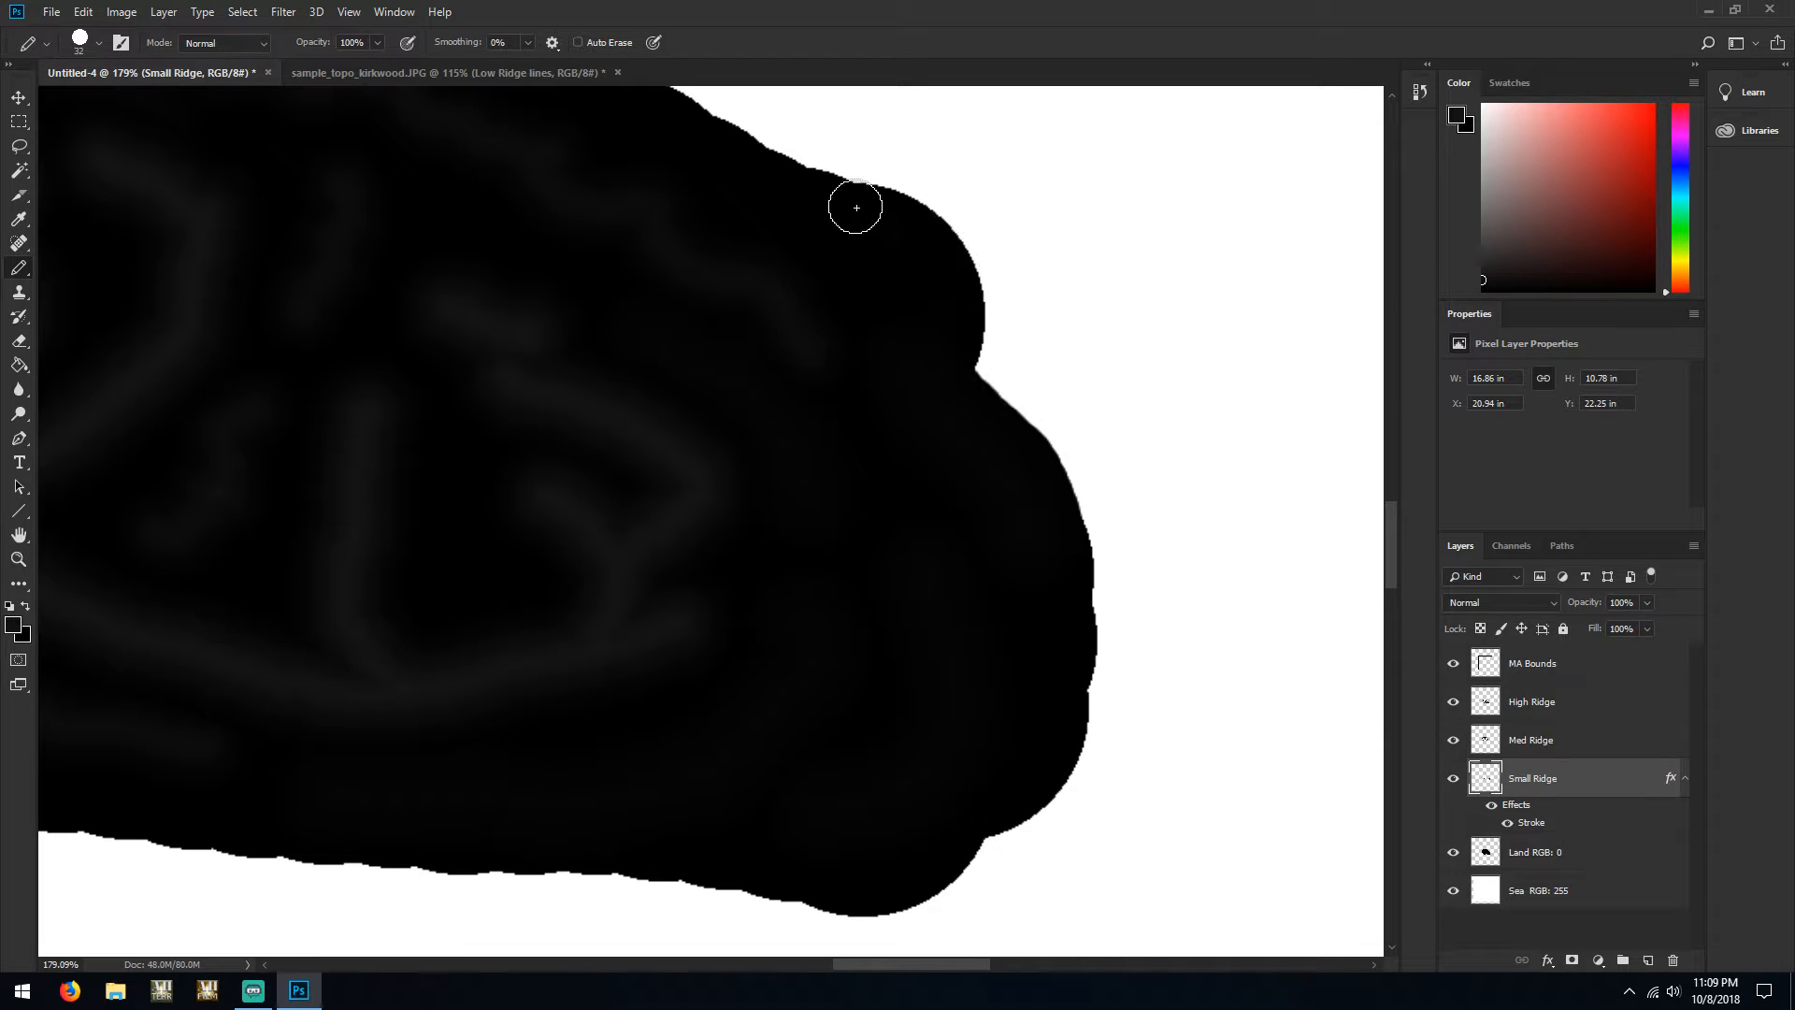
# Draw small ridges over the island's northeastern coast and undo the last misplaced stroke
pyautogui.moveTo(878, 228)
pyautogui.mouseDown()
pyautogui.moveTo(981, 410)
pyautogui.moveTo(1007, 516)
pyautogui.moveTo(1063, 391)
pyautogui.moveTo(1048, 340)
pyautogui.moveTo(1081, 490)
pyautogui.moveTo(1101, 469)
pyautogui.moveTo(1032, 412)
pyautogui.moveTo(1073, 405)
pyautogui.moveTo(1027, 370)
pyautogui.mouseUp()
pyautogui.hotkey('ctrl', 'z')
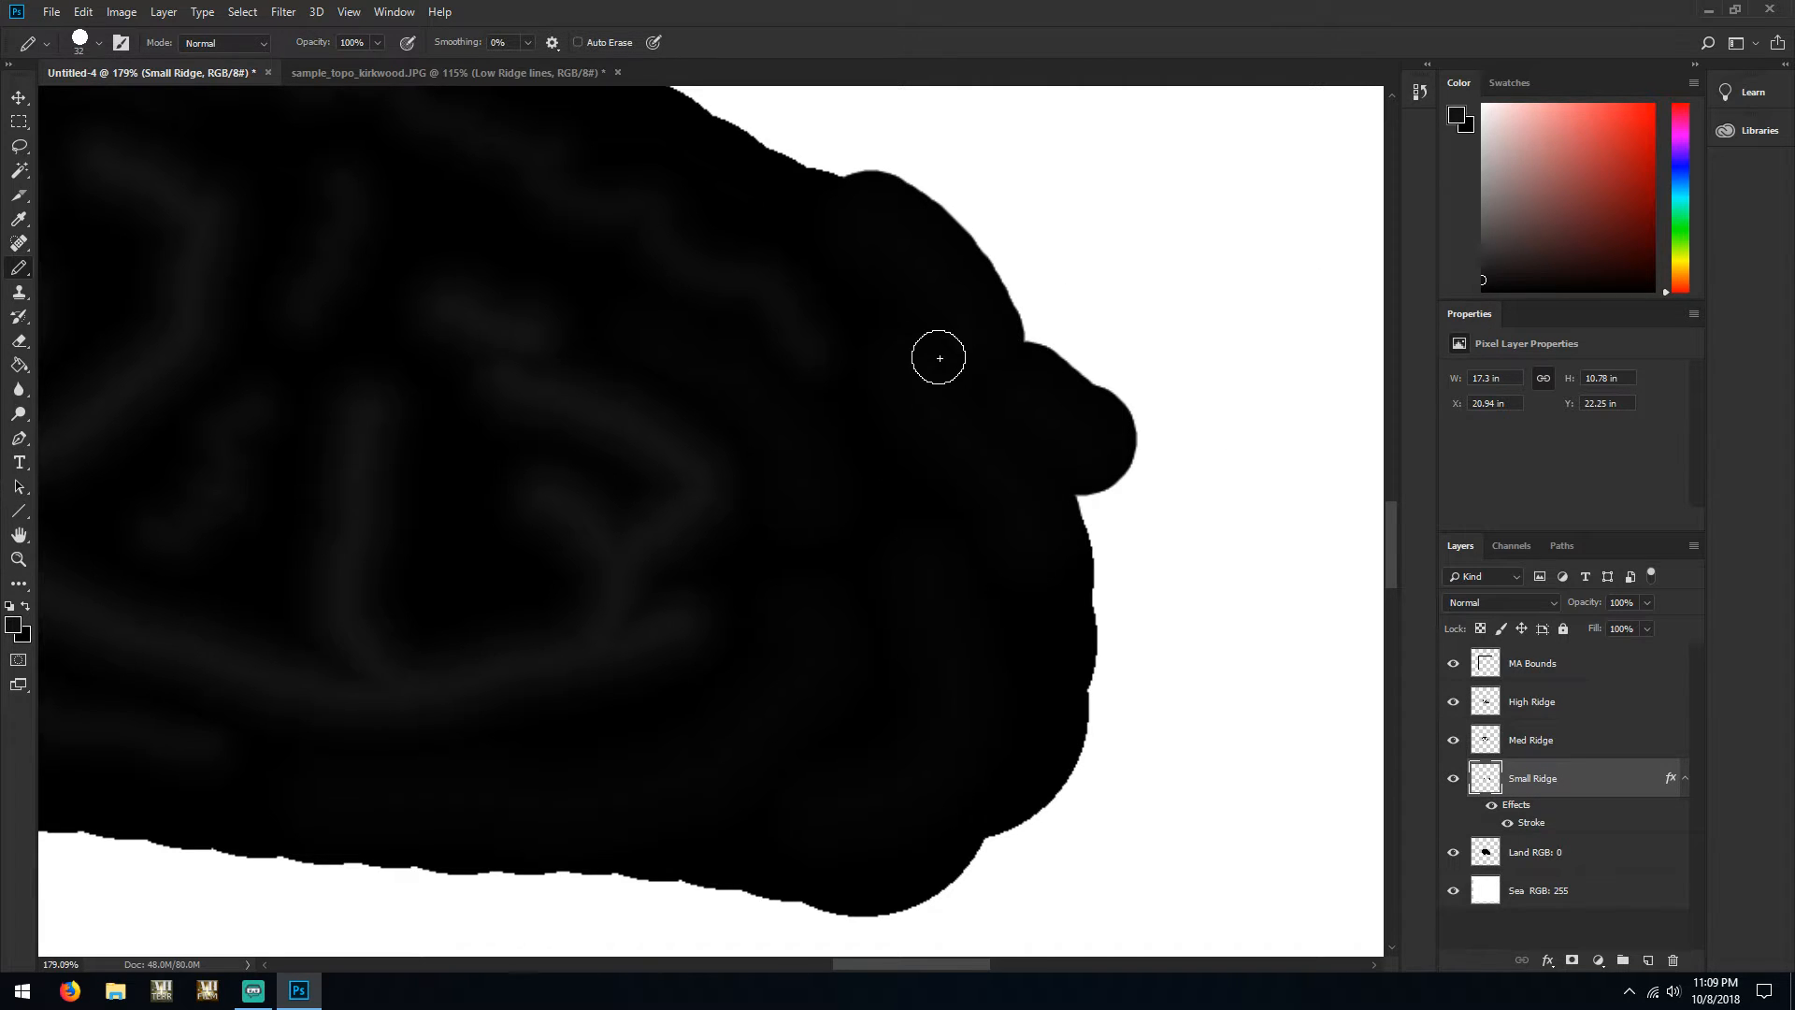
pyautogui.scroll(-5, 933, 356)
pyautogui.scroll(3, 931, 394)
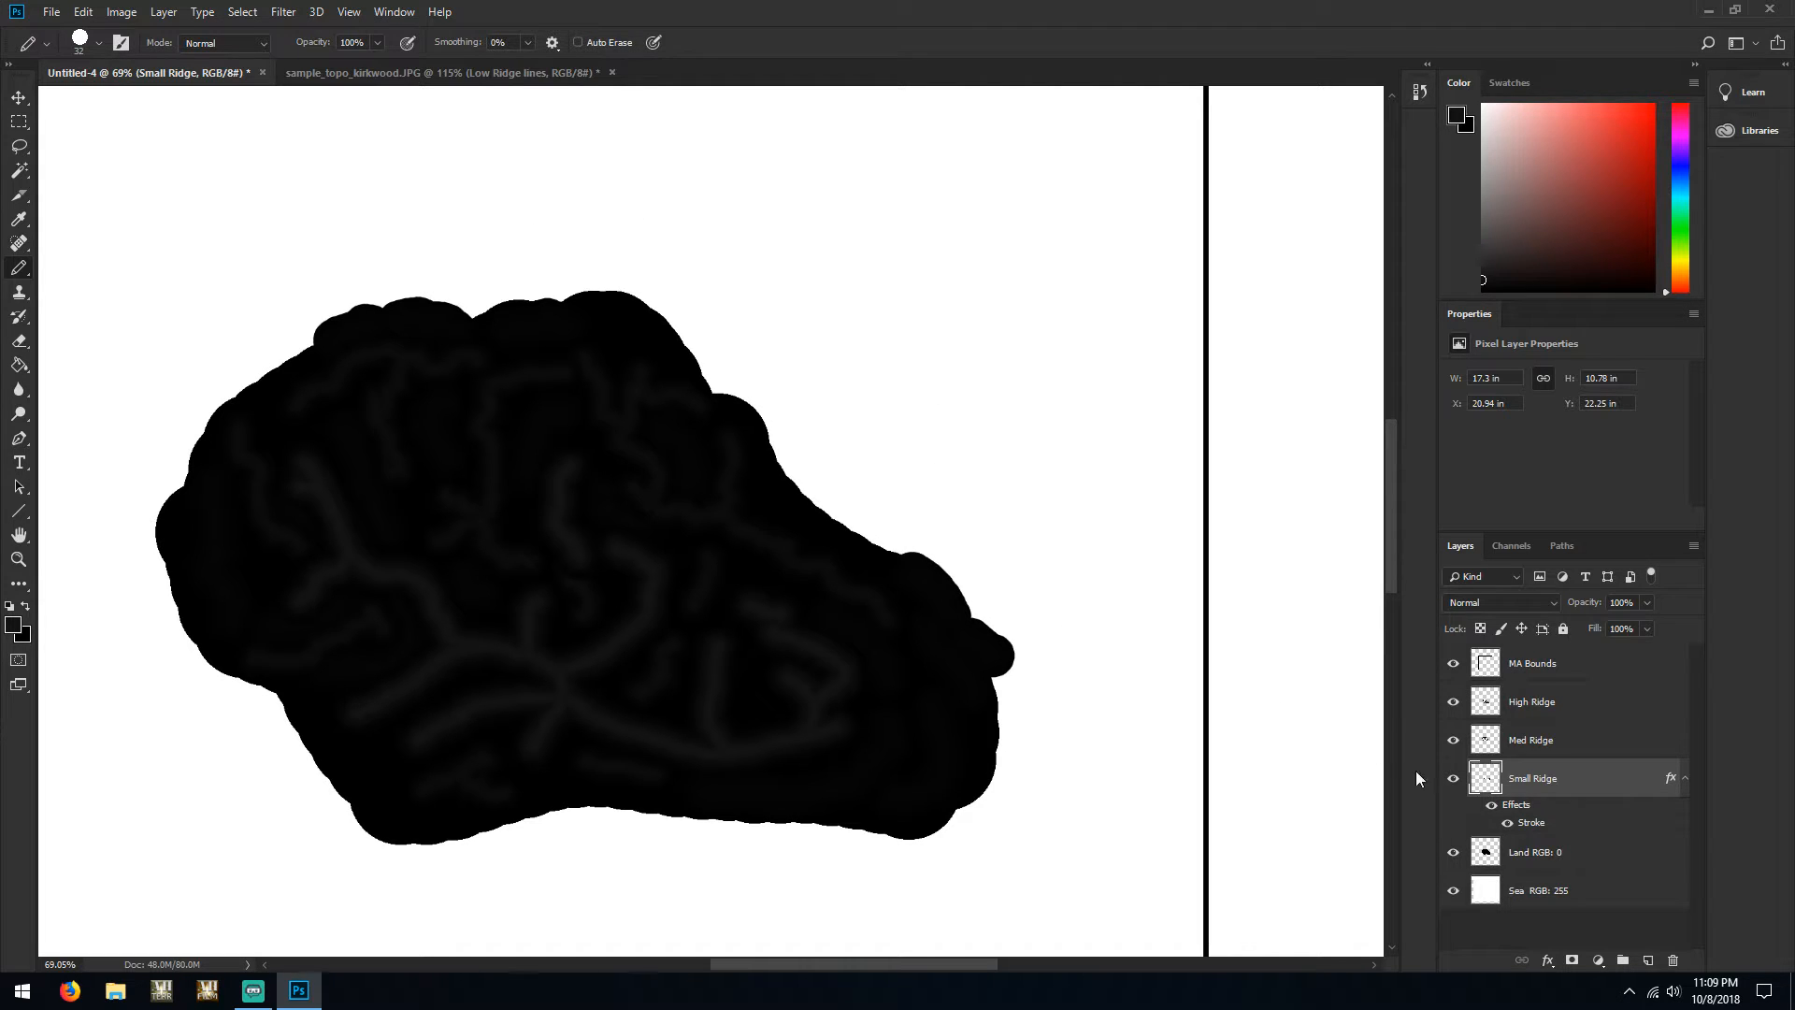
# Hide the Land layer and rasterize the layer style of the Small Ridge layer
pyautogui.click(1452, 853)
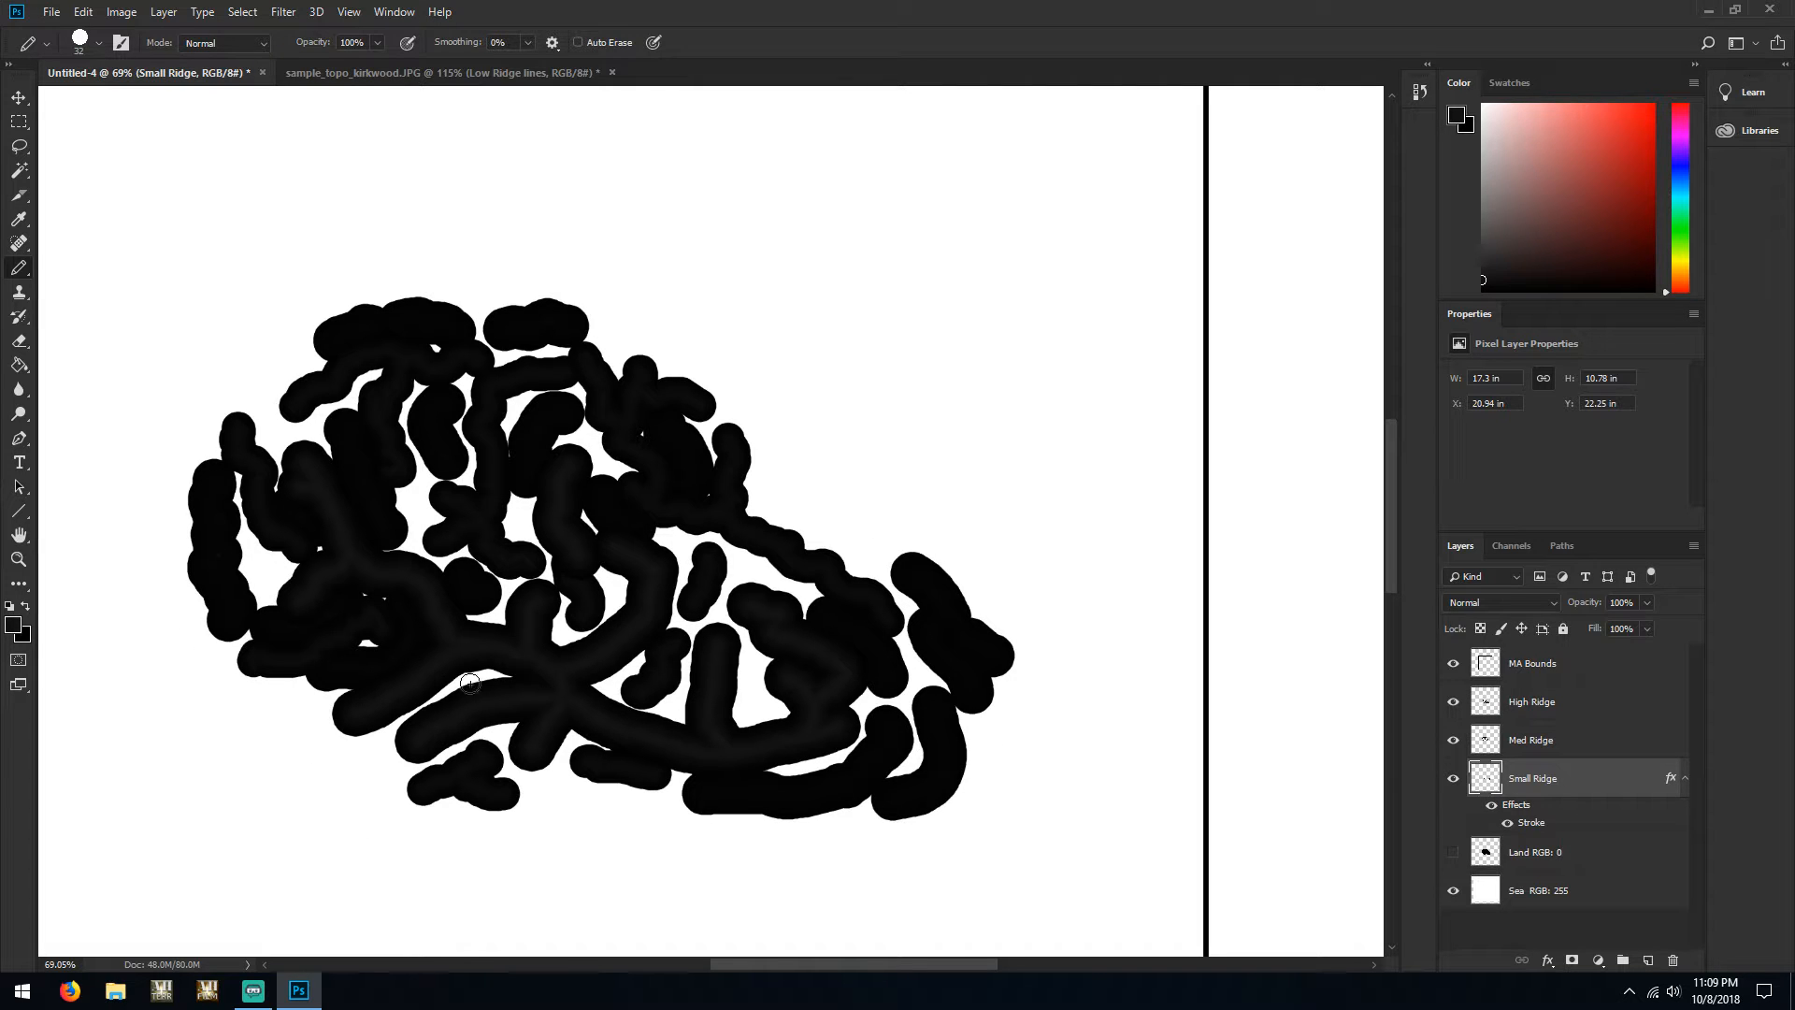
pyautogui.rightClick(1568, 788)
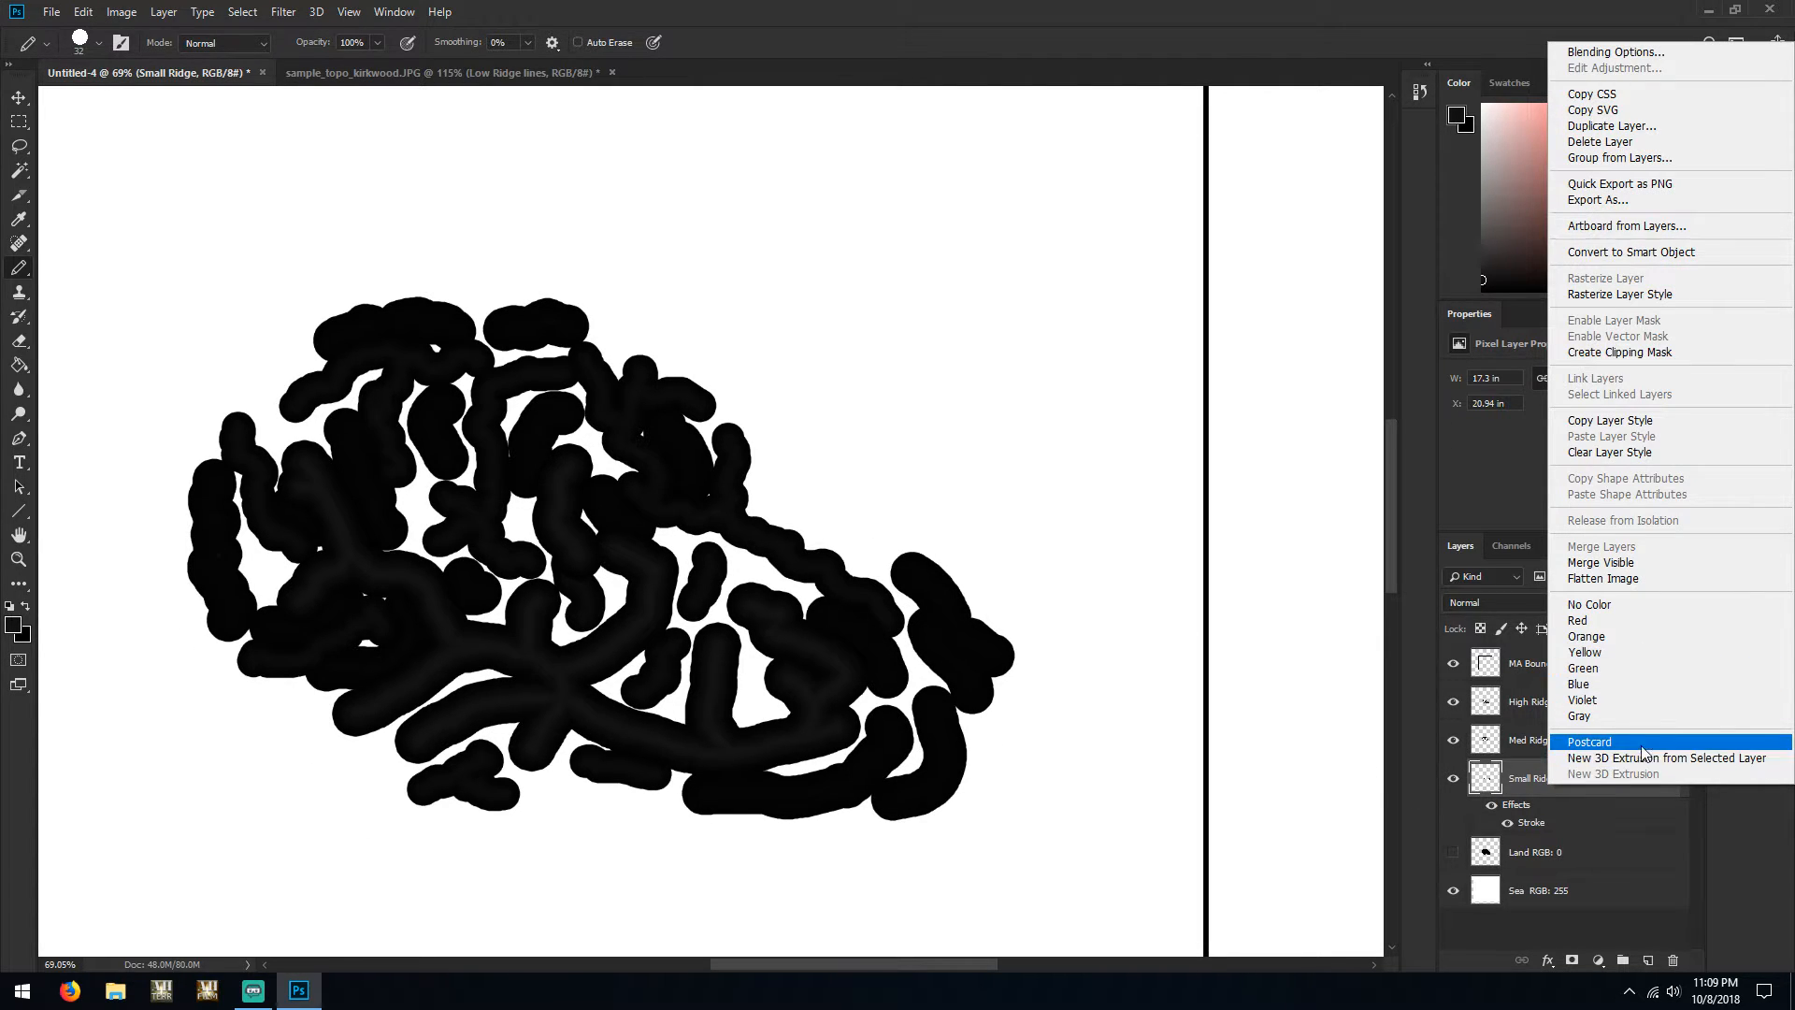
pyautogui.click(1619, 294)
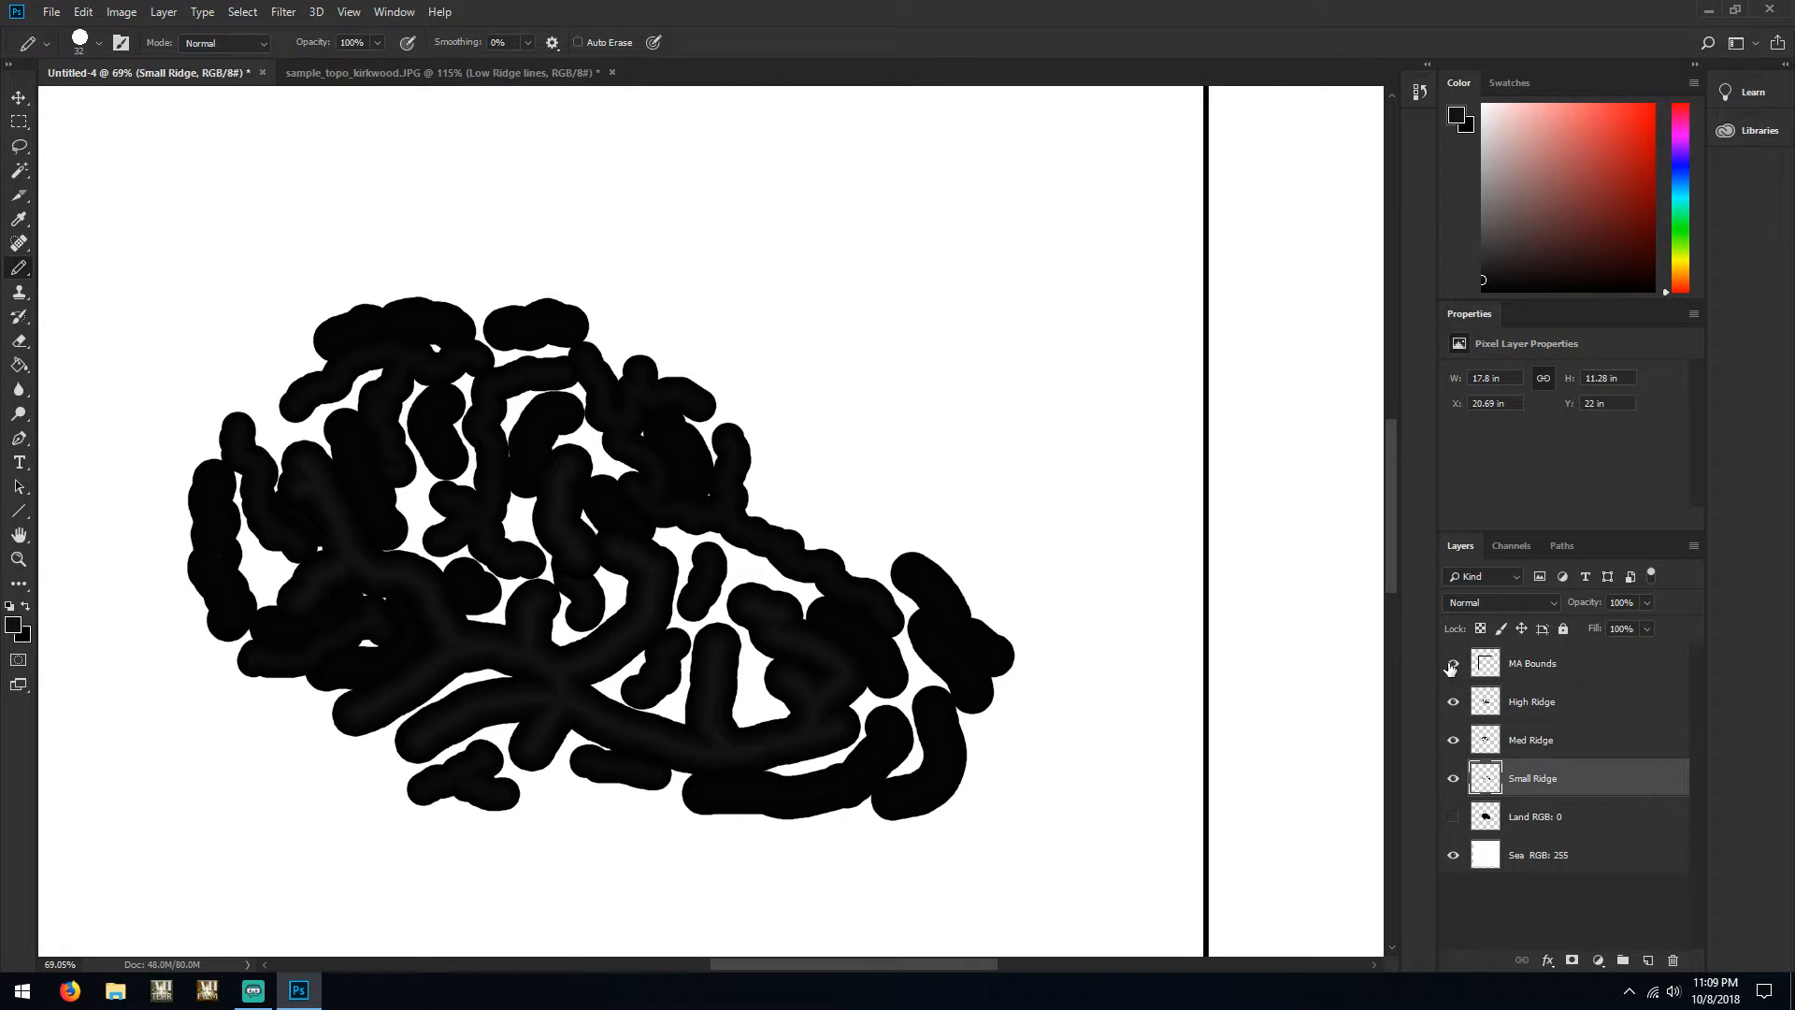
# Hide the MA Bounds, Med Ridge and High Ridge layers and examine the edges of the small ridges
pyautogui.click(1452, 664)
pyautogui.scroll(10, 969, 759)
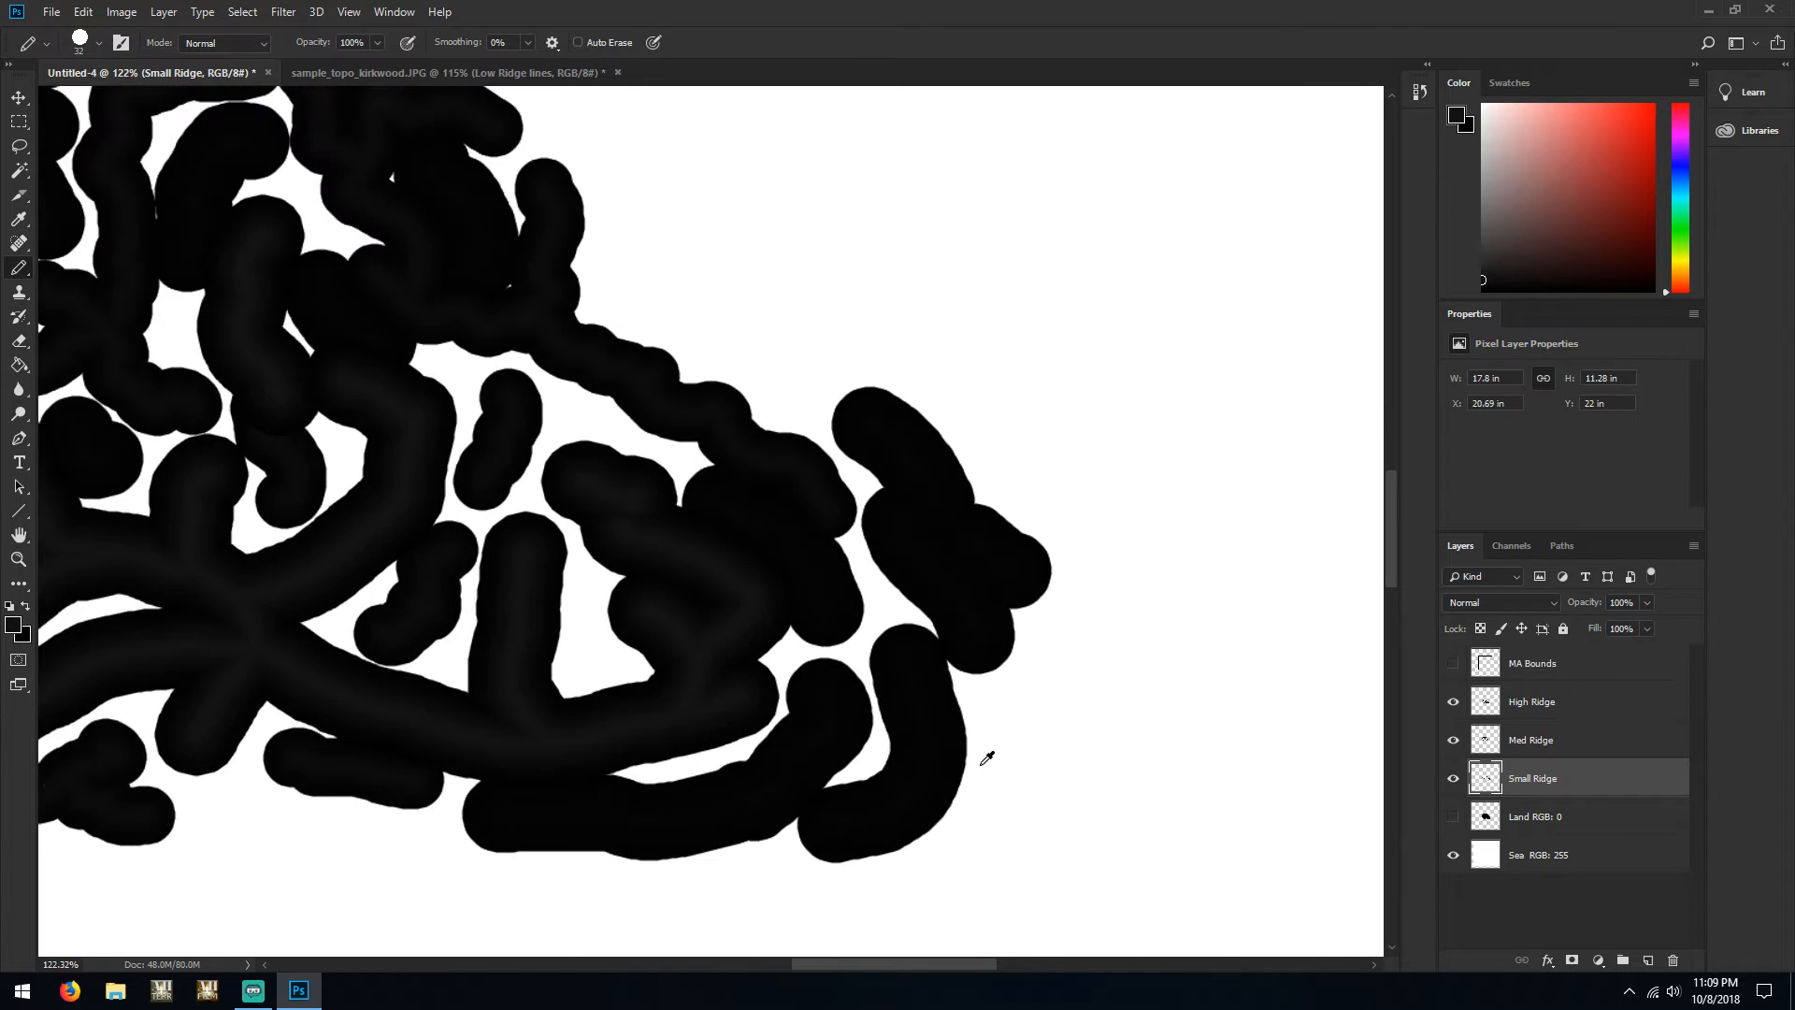
pyautogui.click(1455, 742)
pyautogui.click(1452, 702)
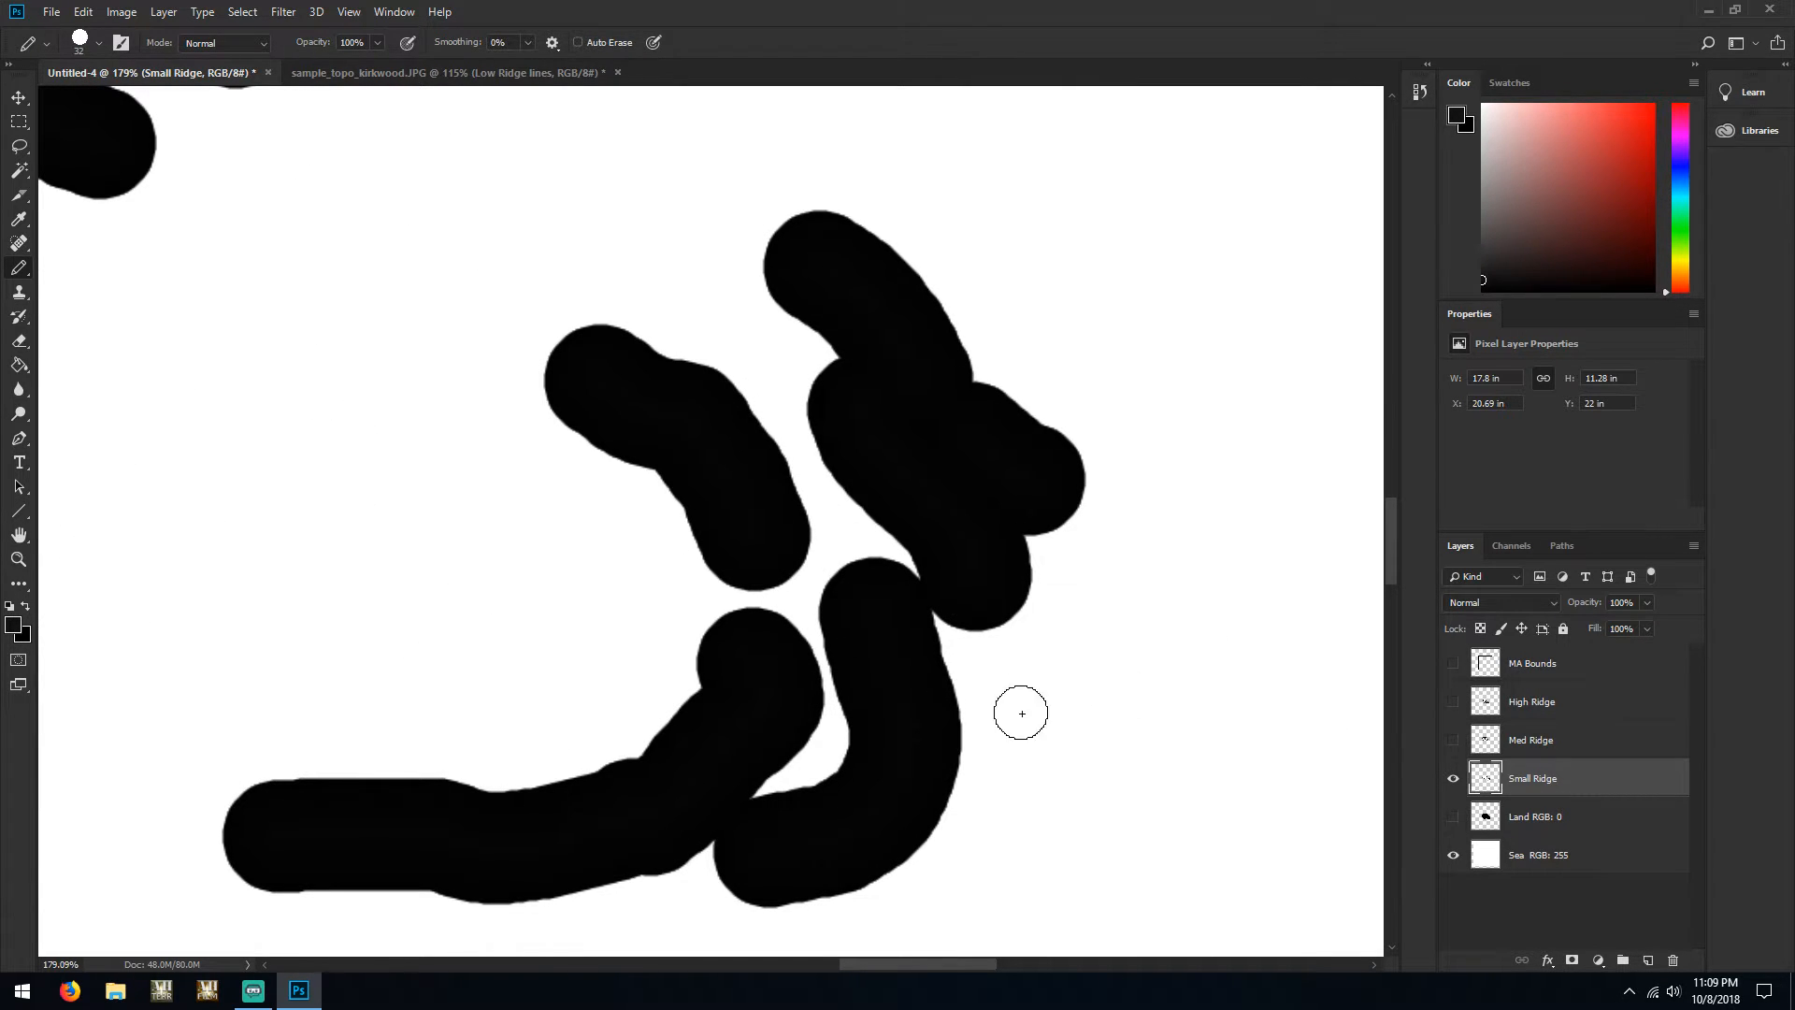
pyautogui.scroll(3, 1010, 715)
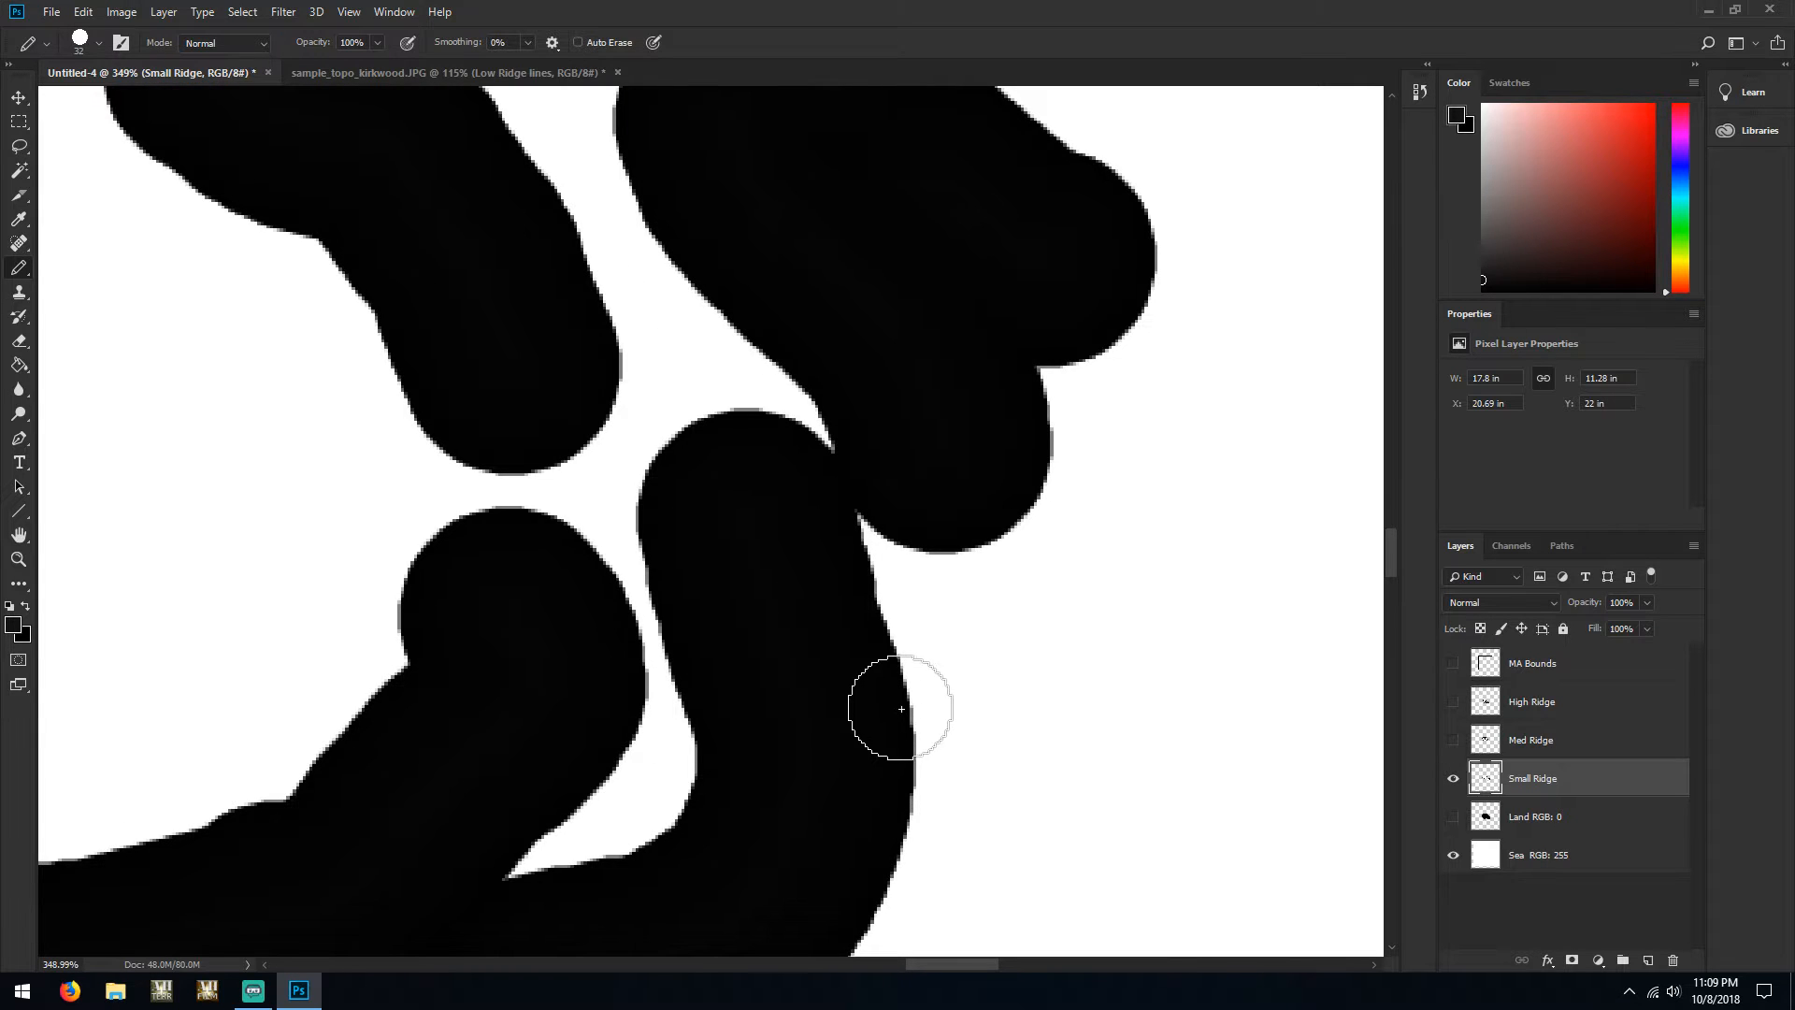
pyautogui.scroll(-2, 900, 701)
pyautogui.scroll(-5, 900, 693)
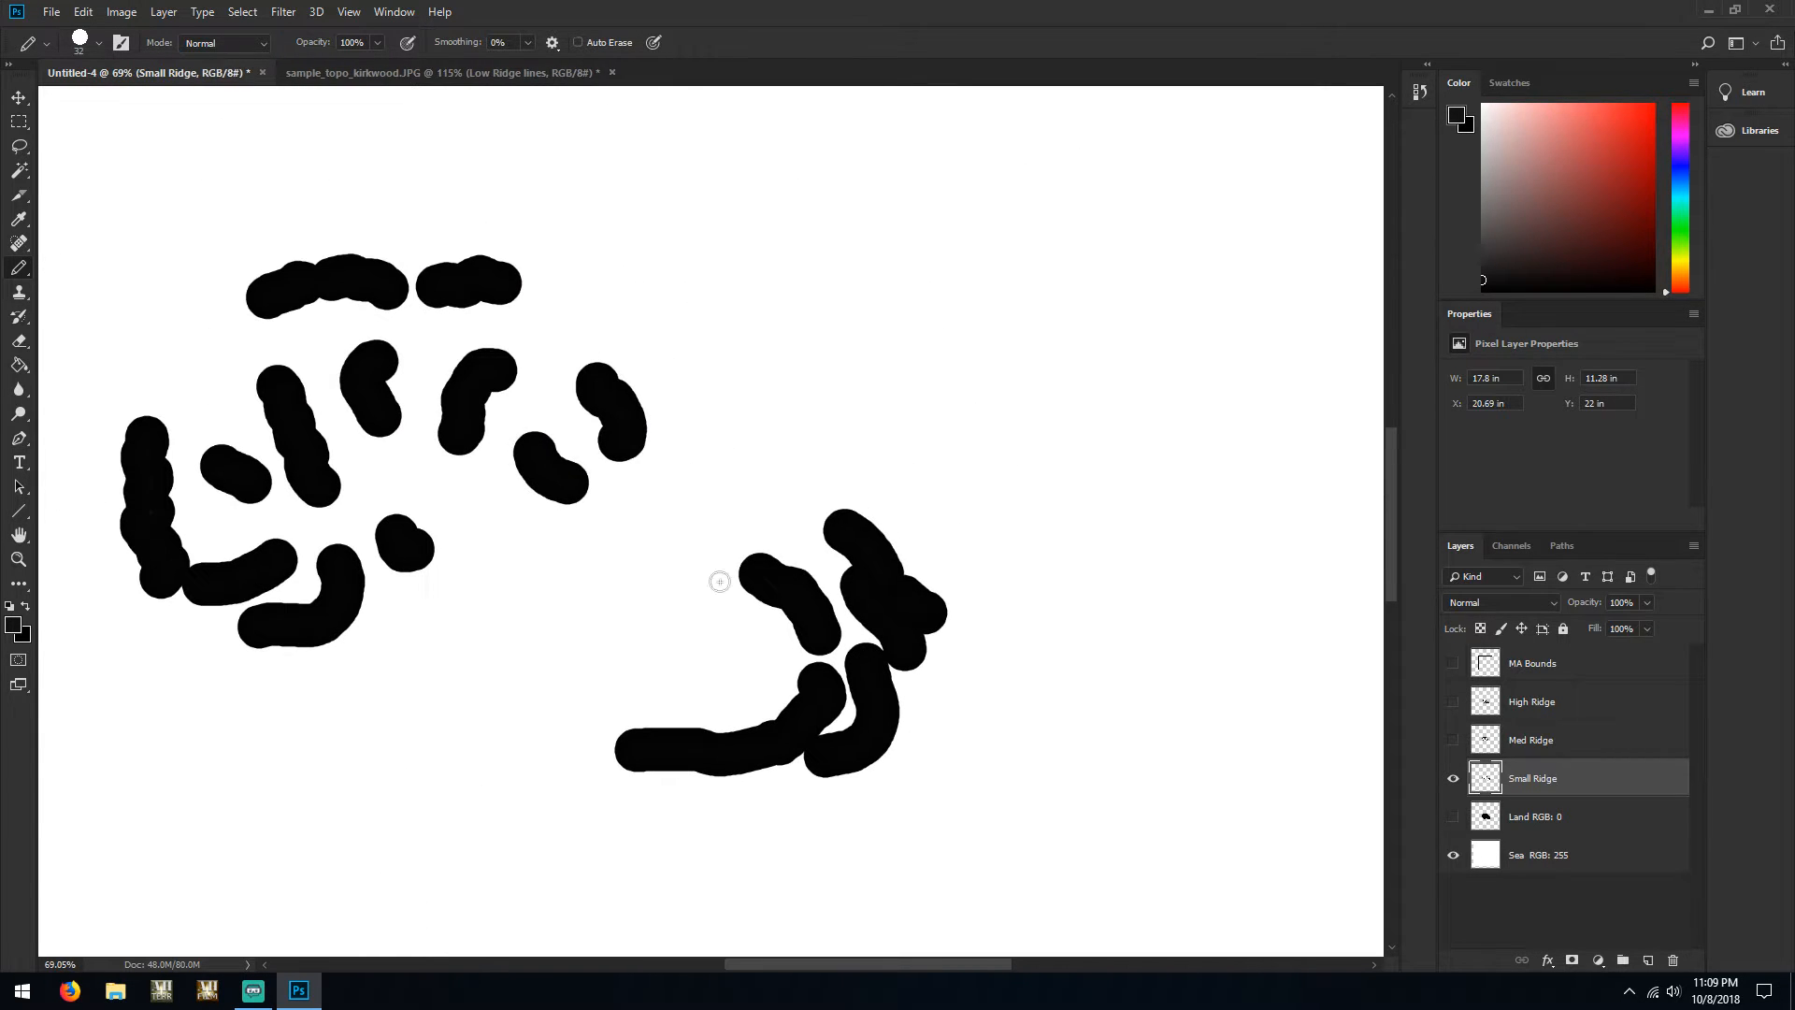
# Trim the small ridges' edges by selecting the empty area around them, expanding the selection by 3 pixels, deleting and deselecting
pyautogui.click(21, 170)
pyautogui.click(247, 170)
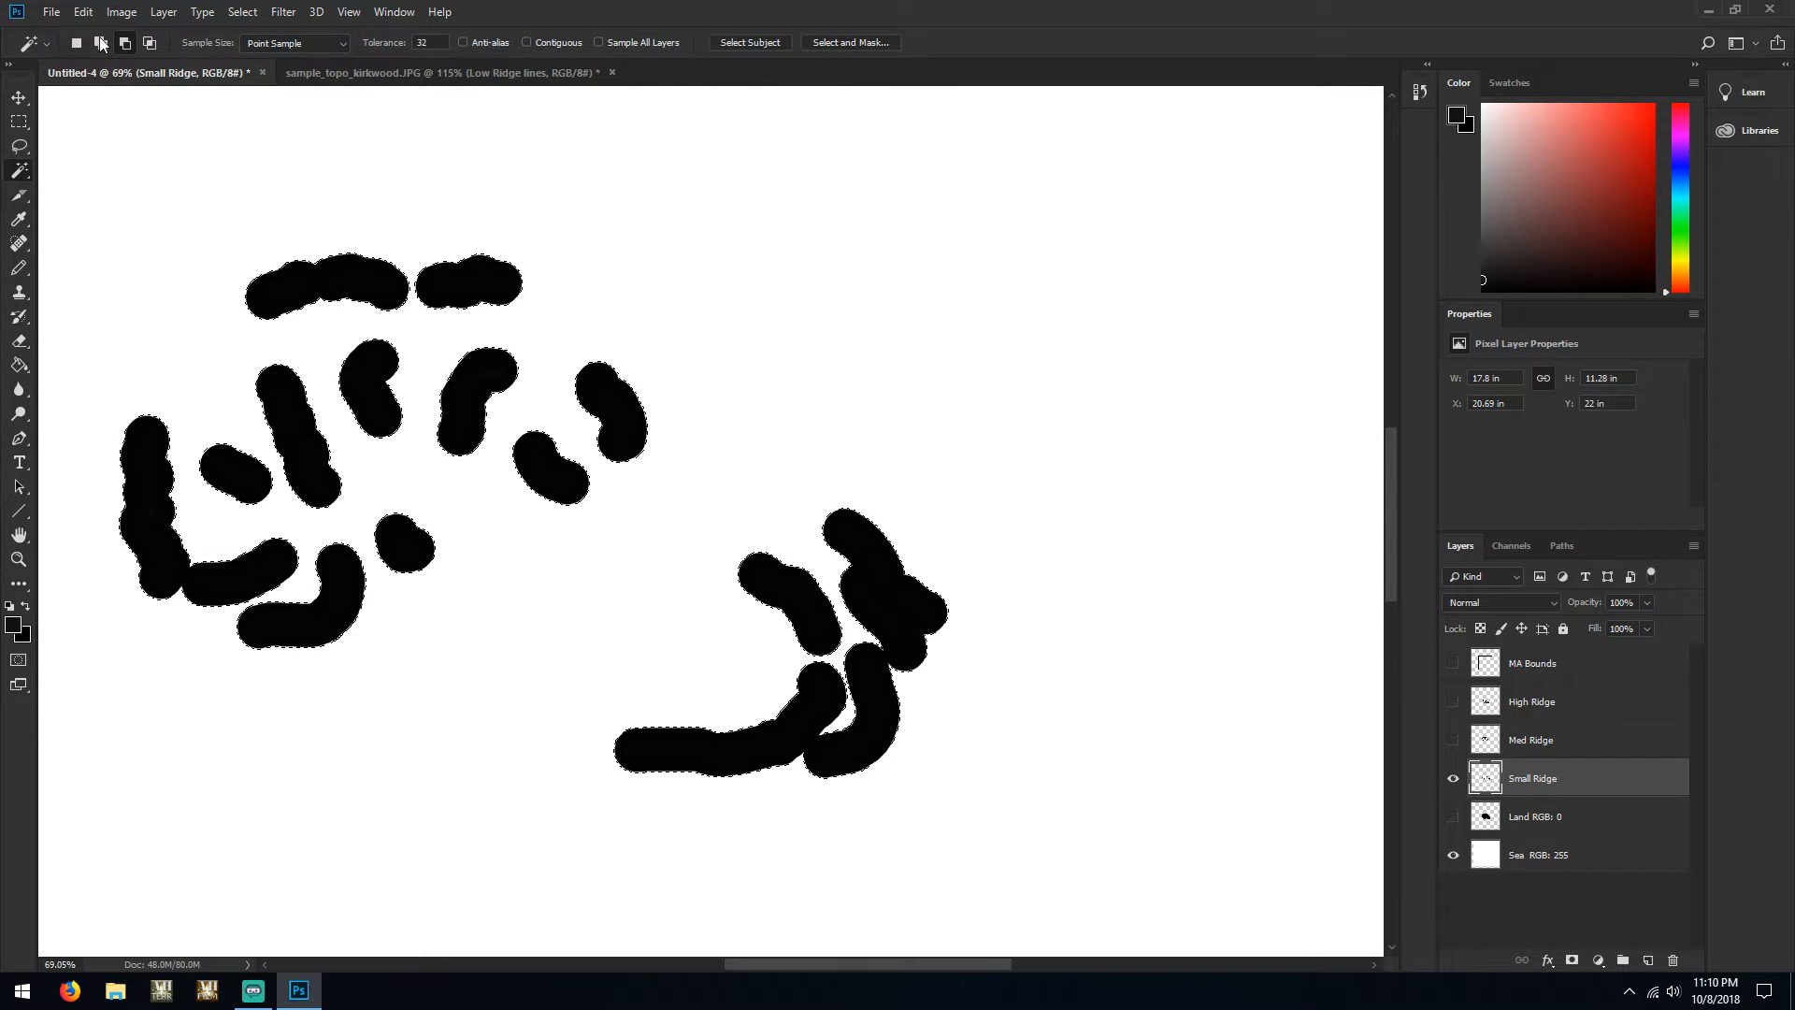
pyautogui.click(235, 13)
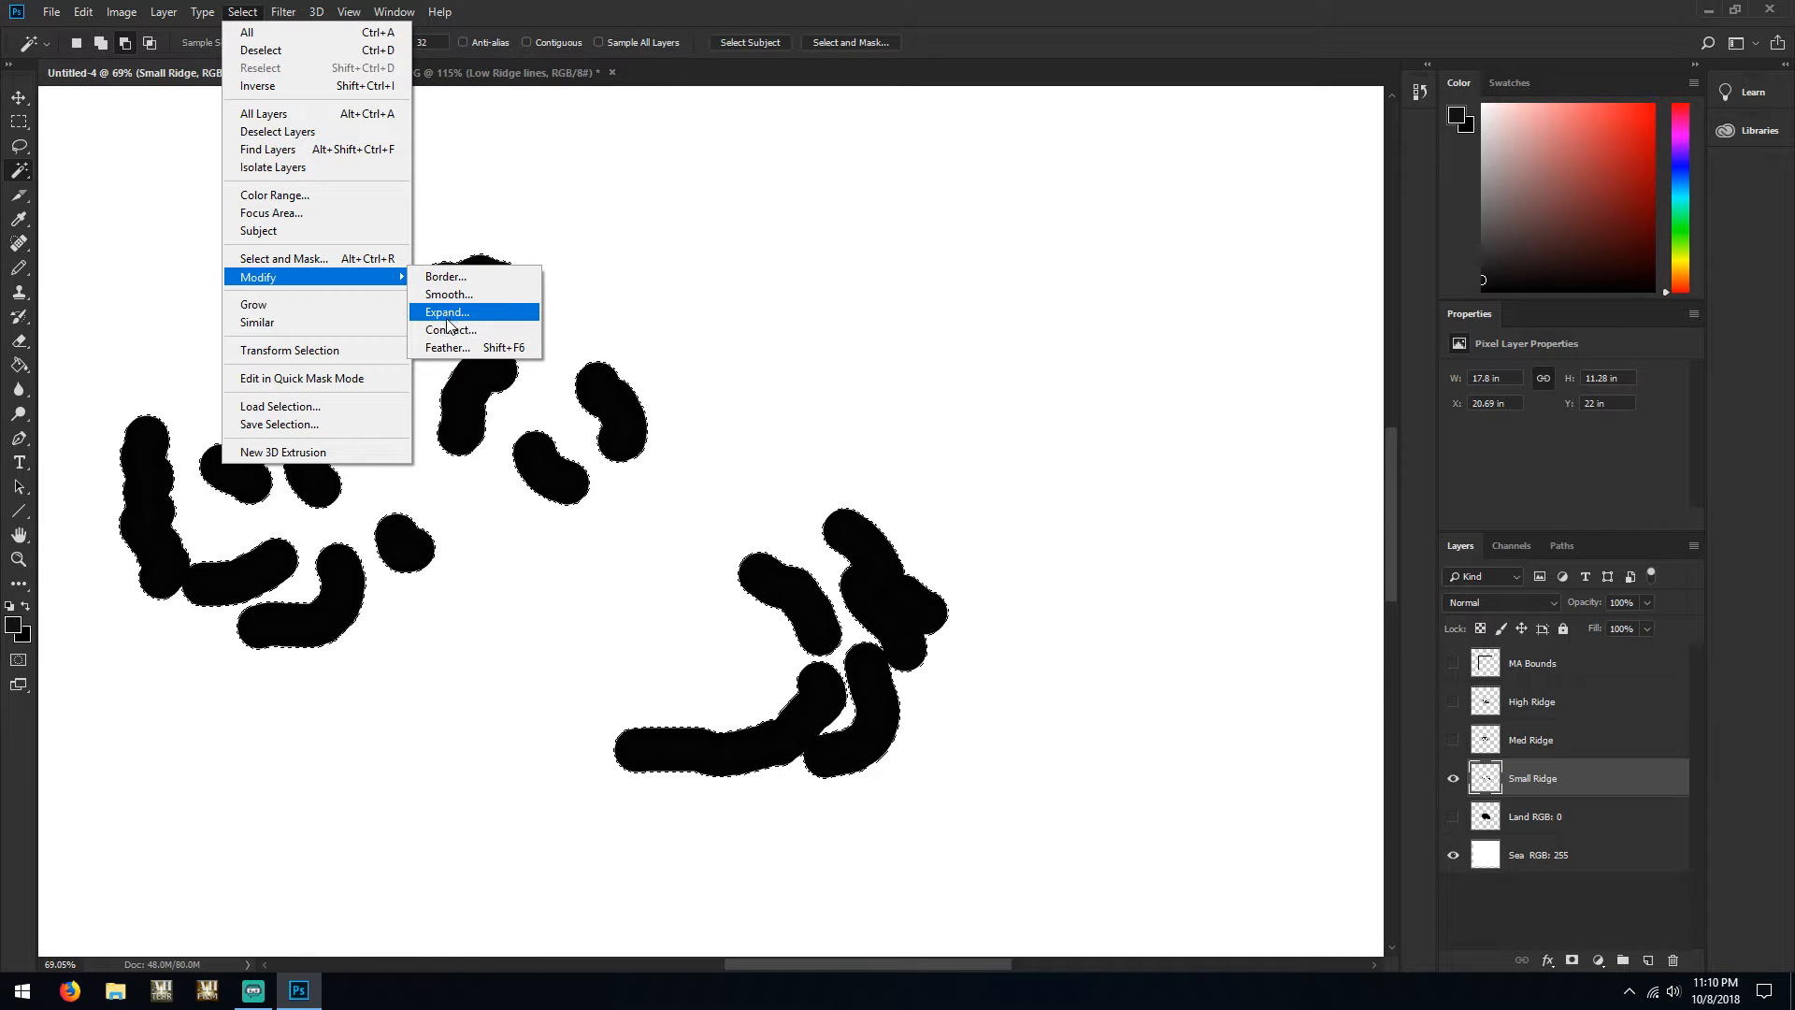
pyautogui.click(447, 314)
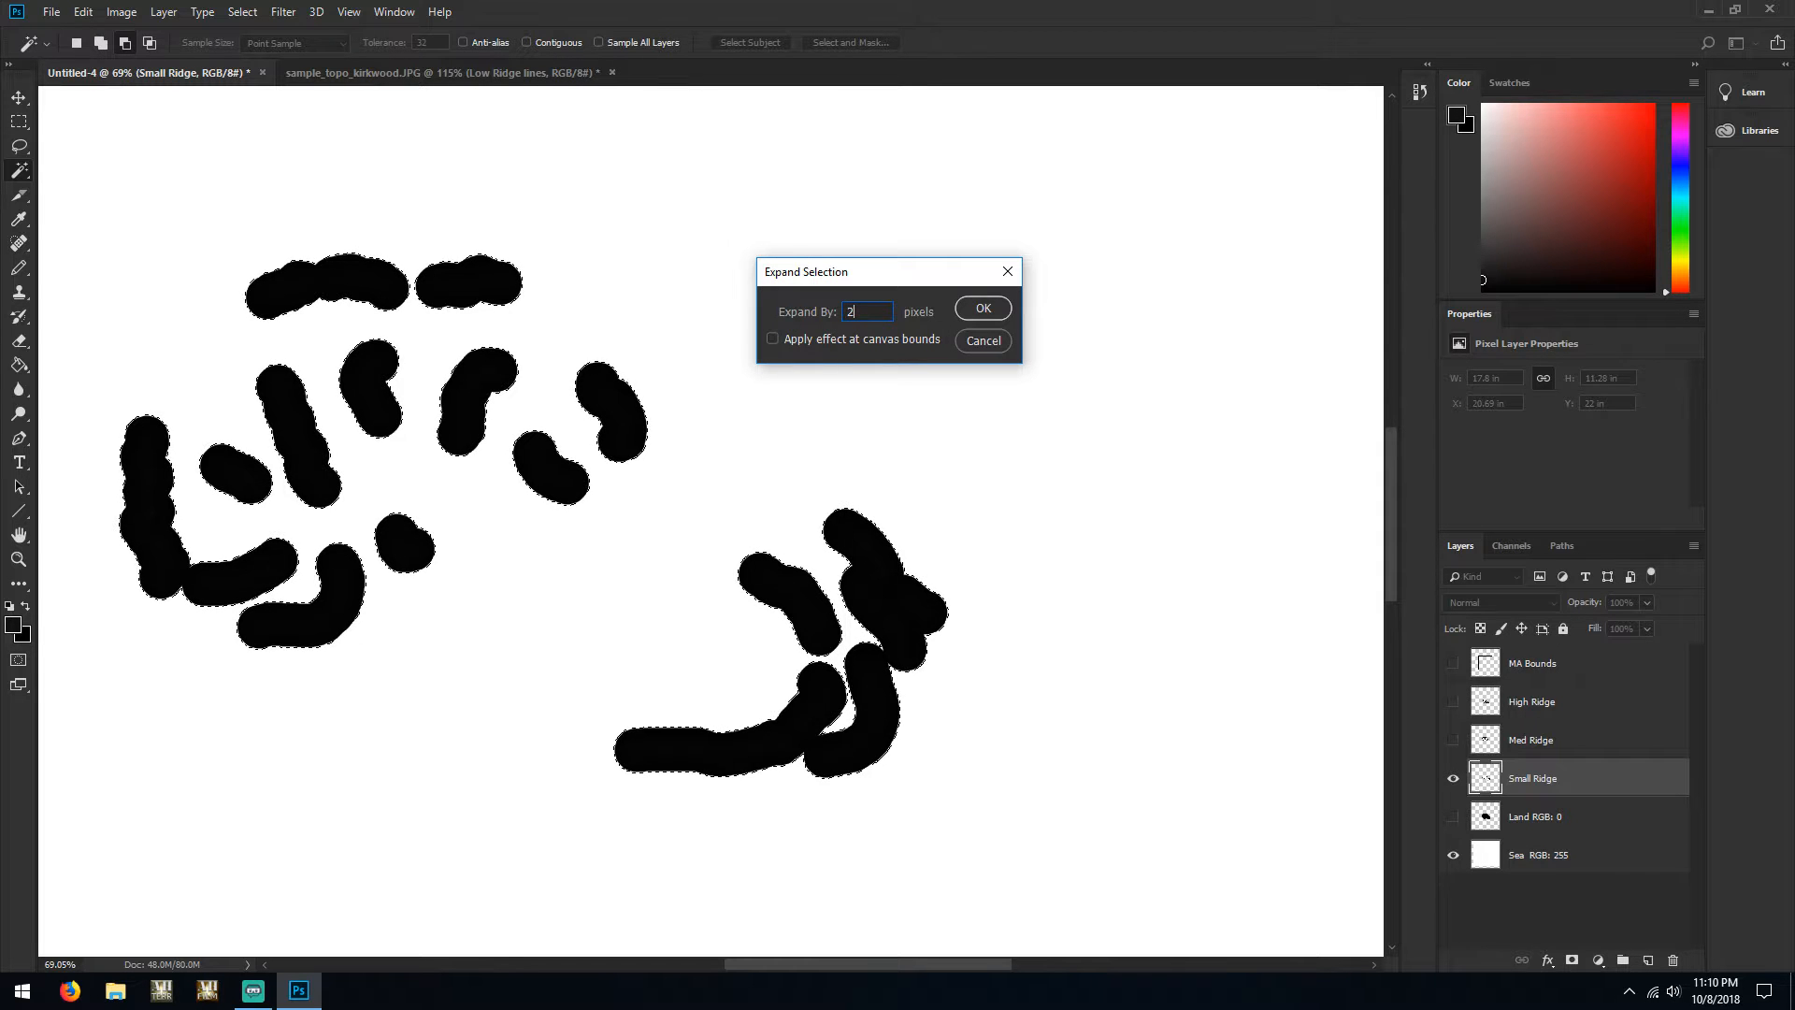
pyautogui.write('2')
pyautogui.write('3')
pyautogui.click(983, 309)
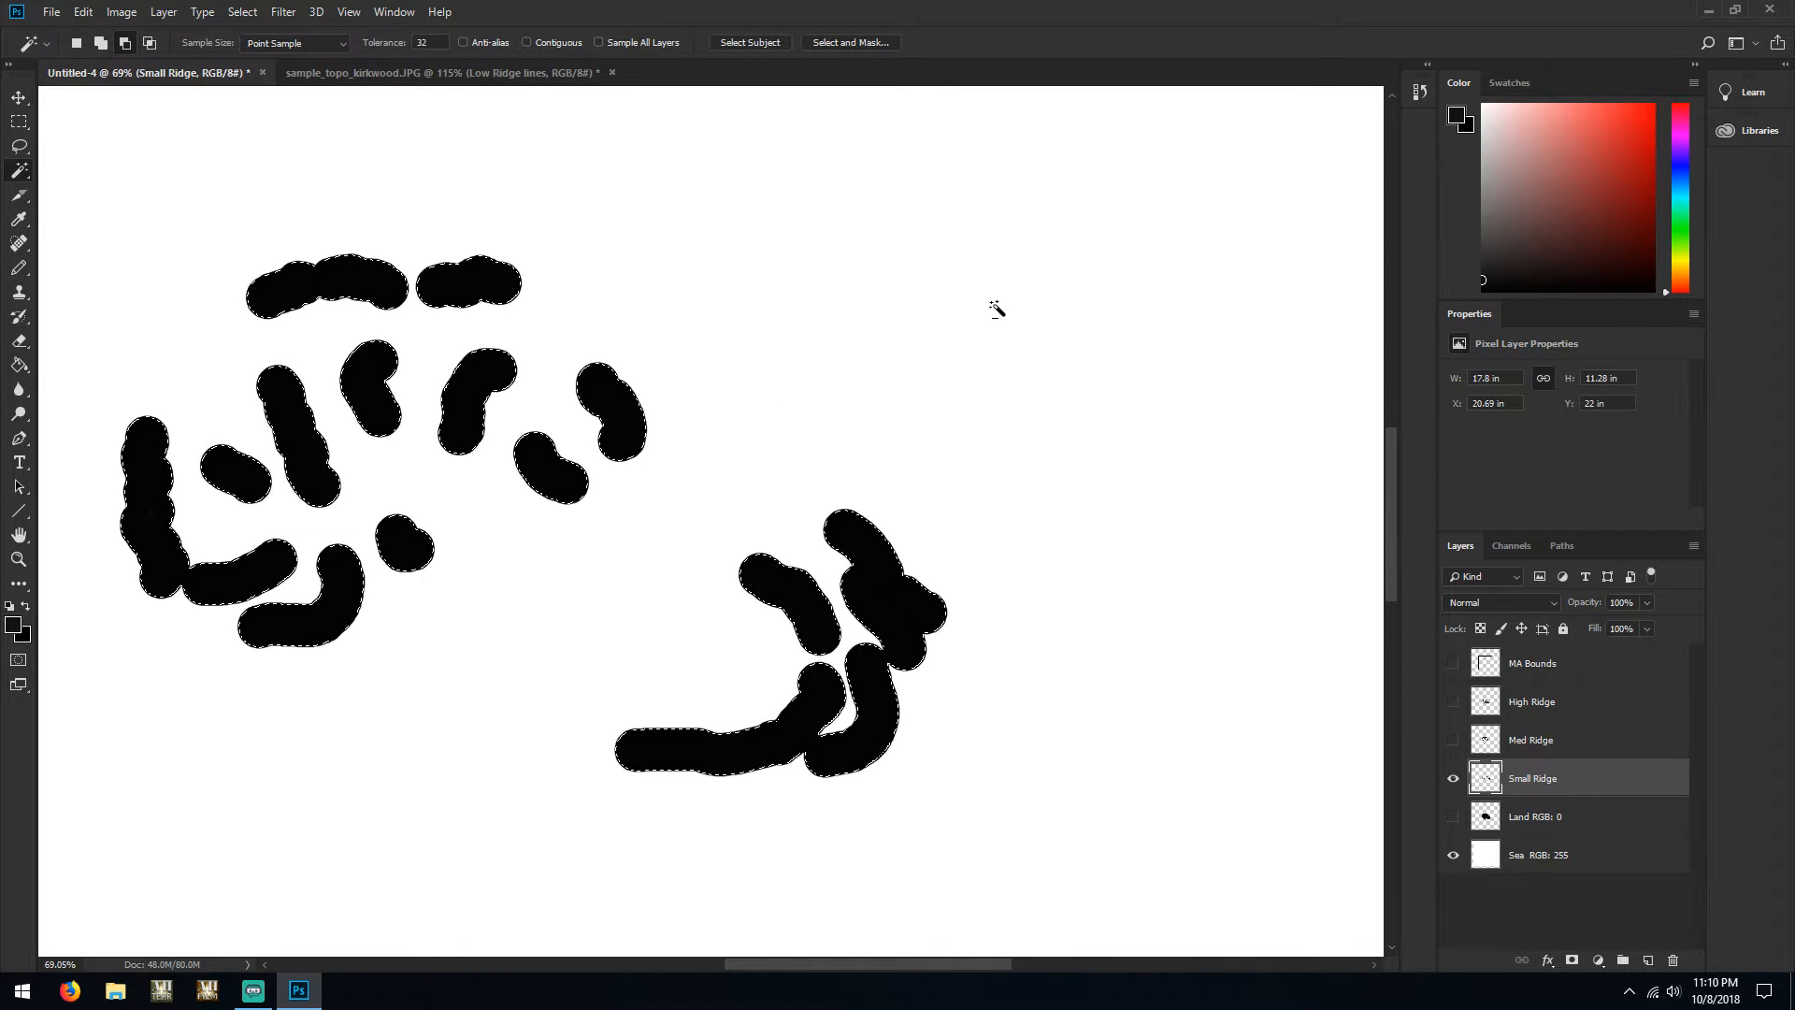
pyautogui.hotkey('ctrl', 'd')
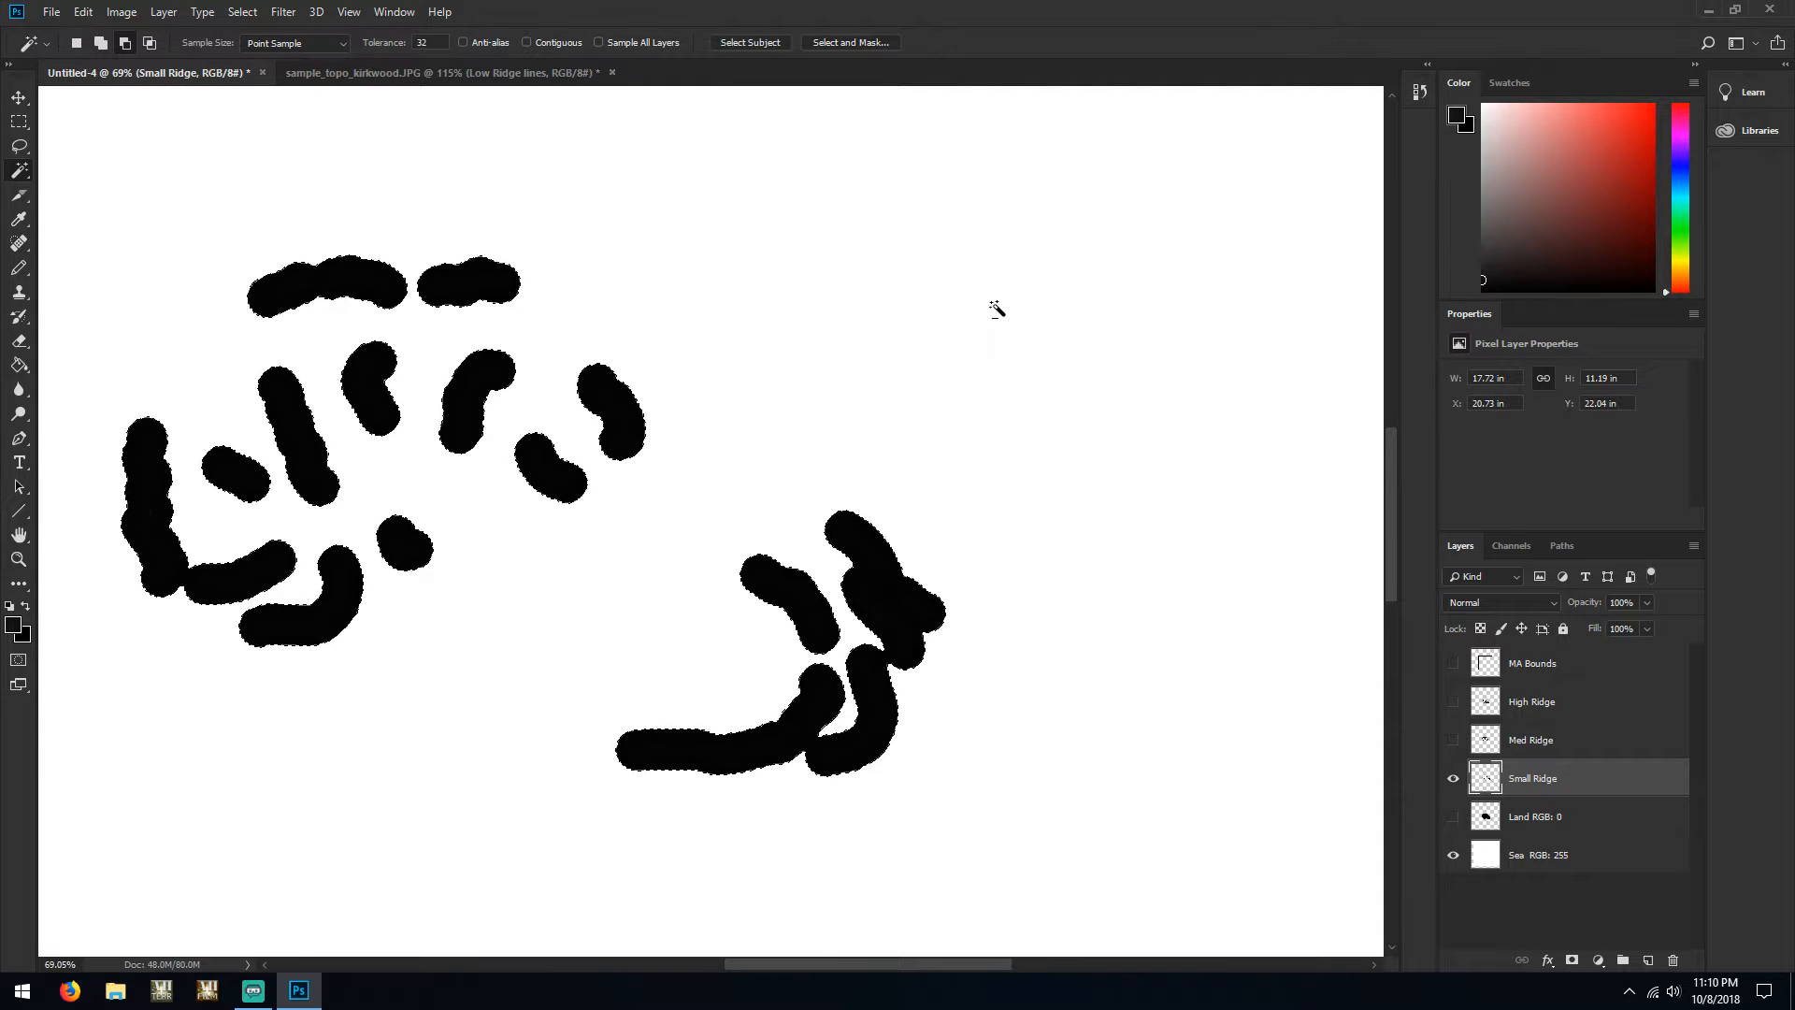
# Show only the Med Ridge layer above the sea and trim its edges by deleting the surrounding selection expanded by 3 pixels
pyautogui.click(1454, 781)
pyautogui.click(1454, 740)
pyautogui.click(1590, 747)
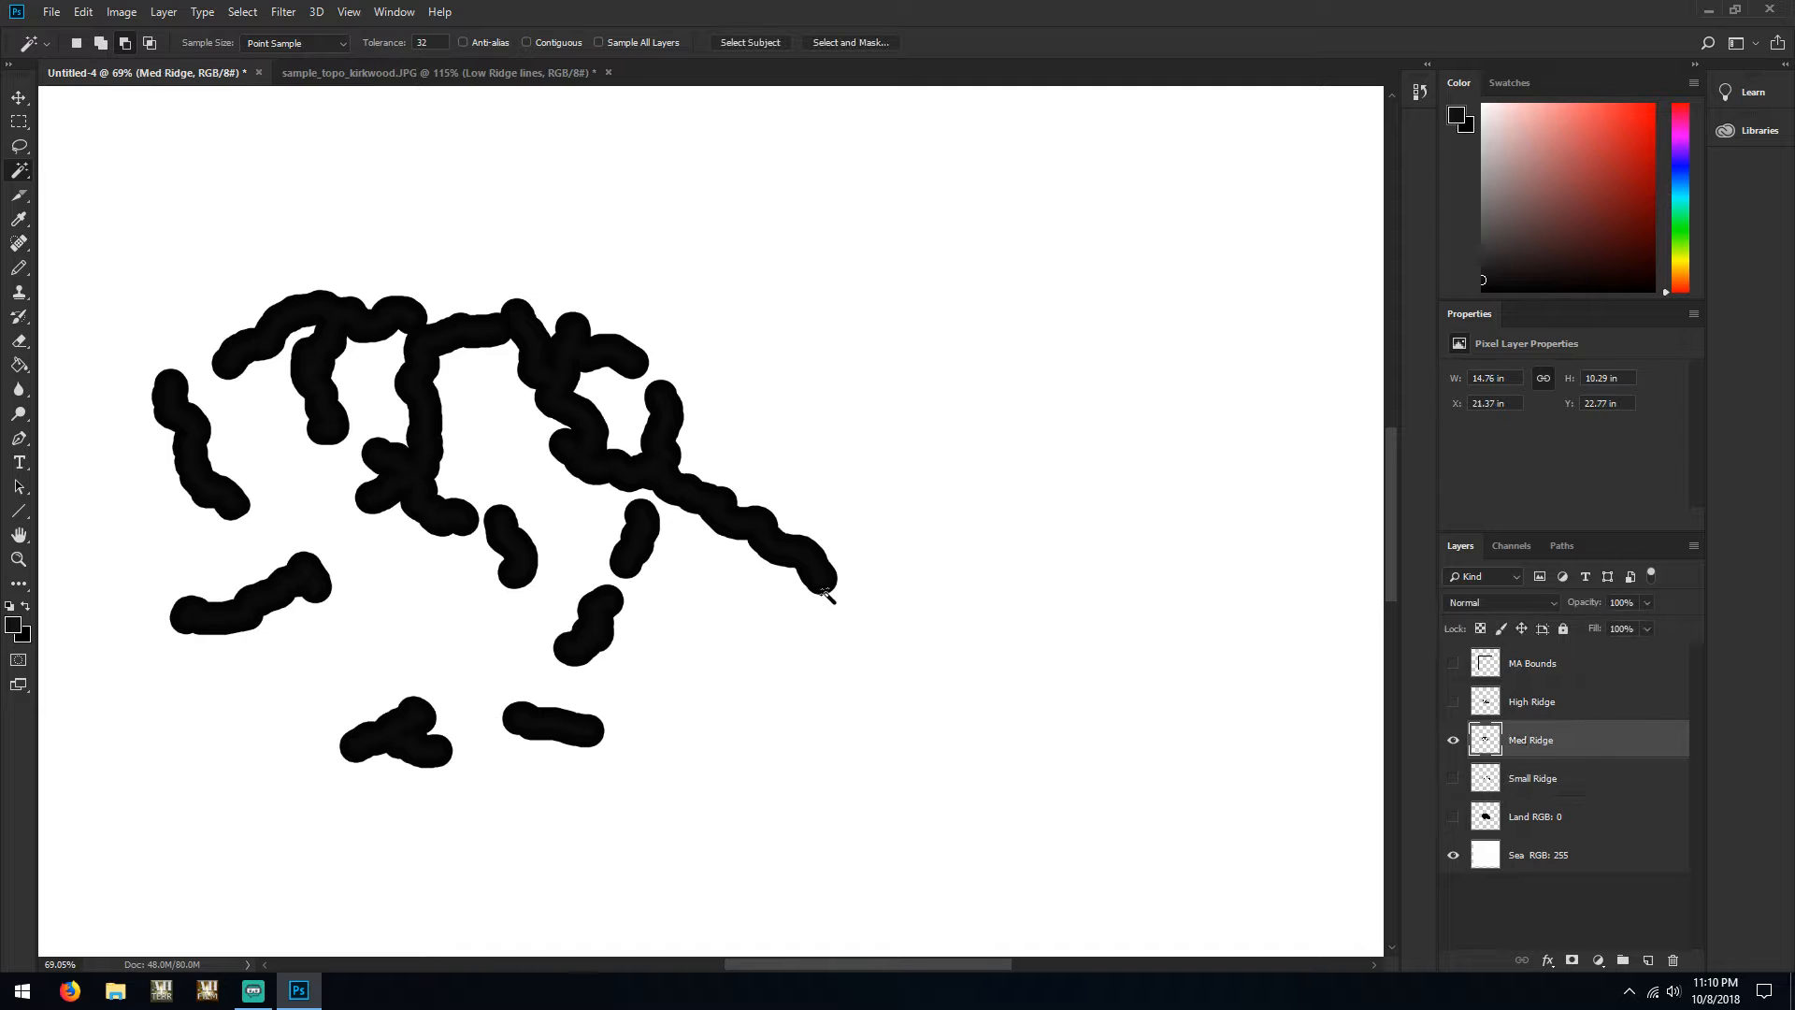
pyautogui.click(168, 204)
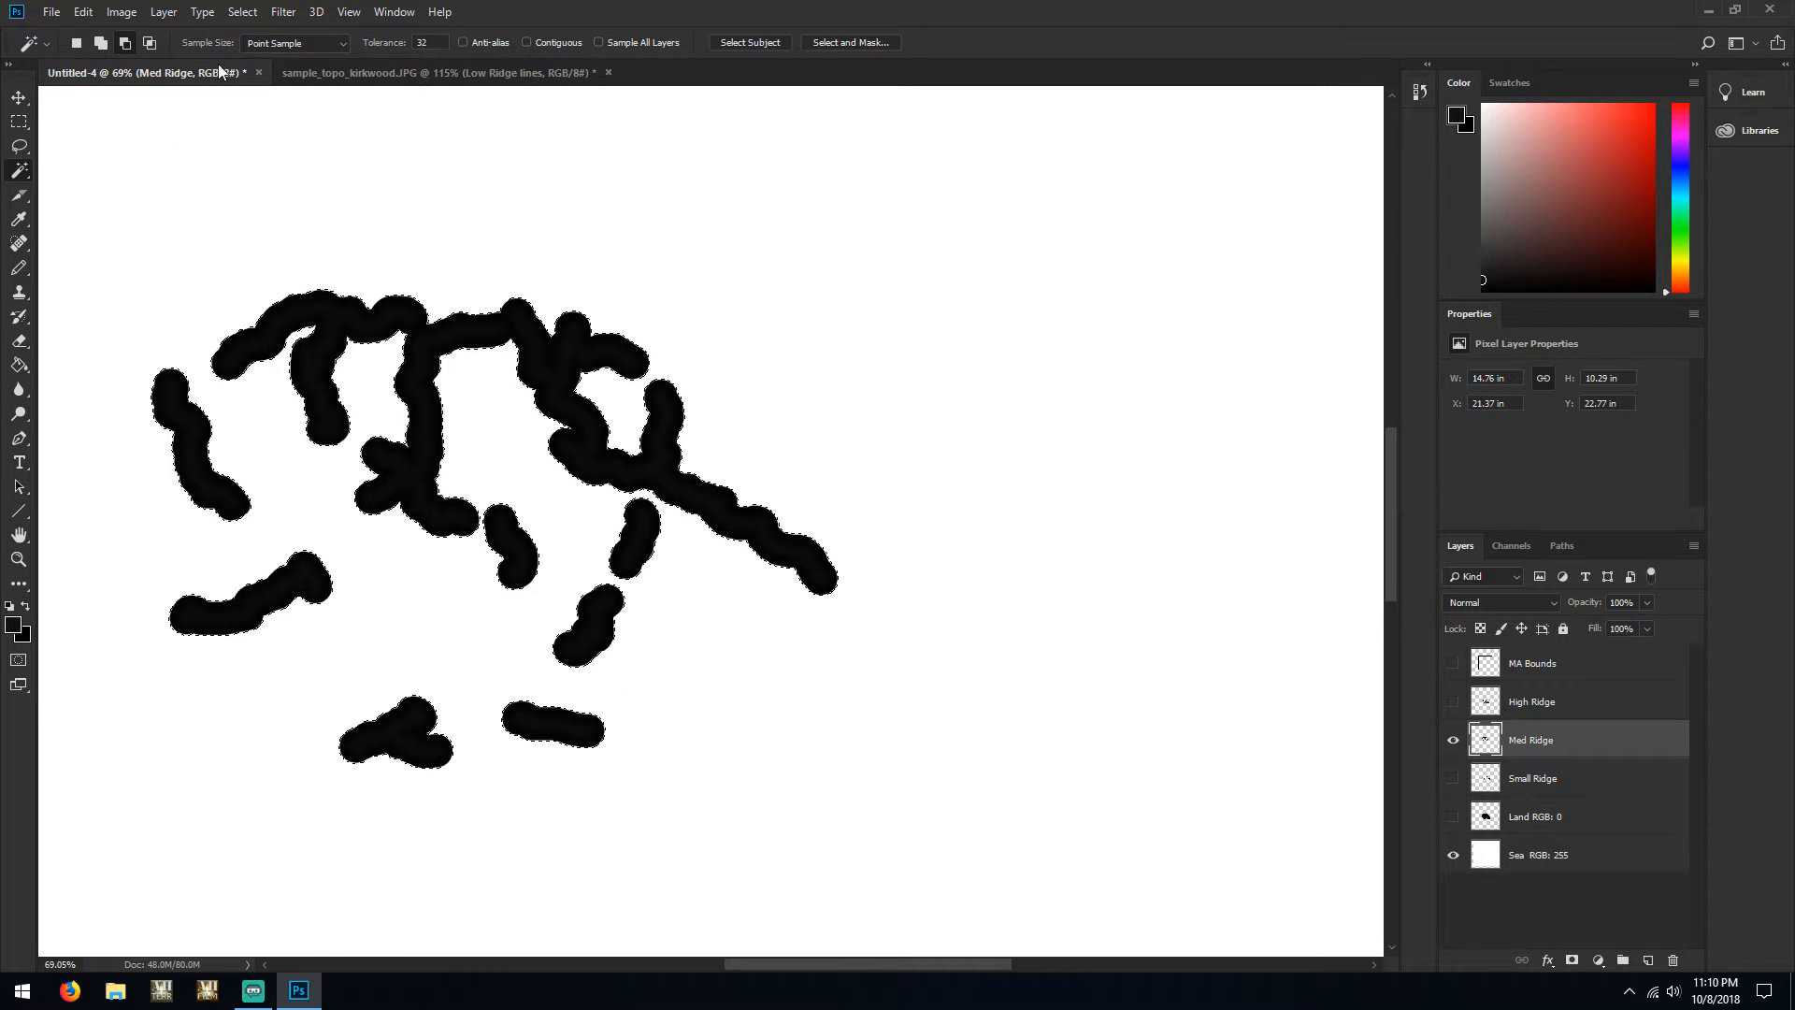
pyautogui.click(243, 12)
pyautogui.moveTo(308, 277)
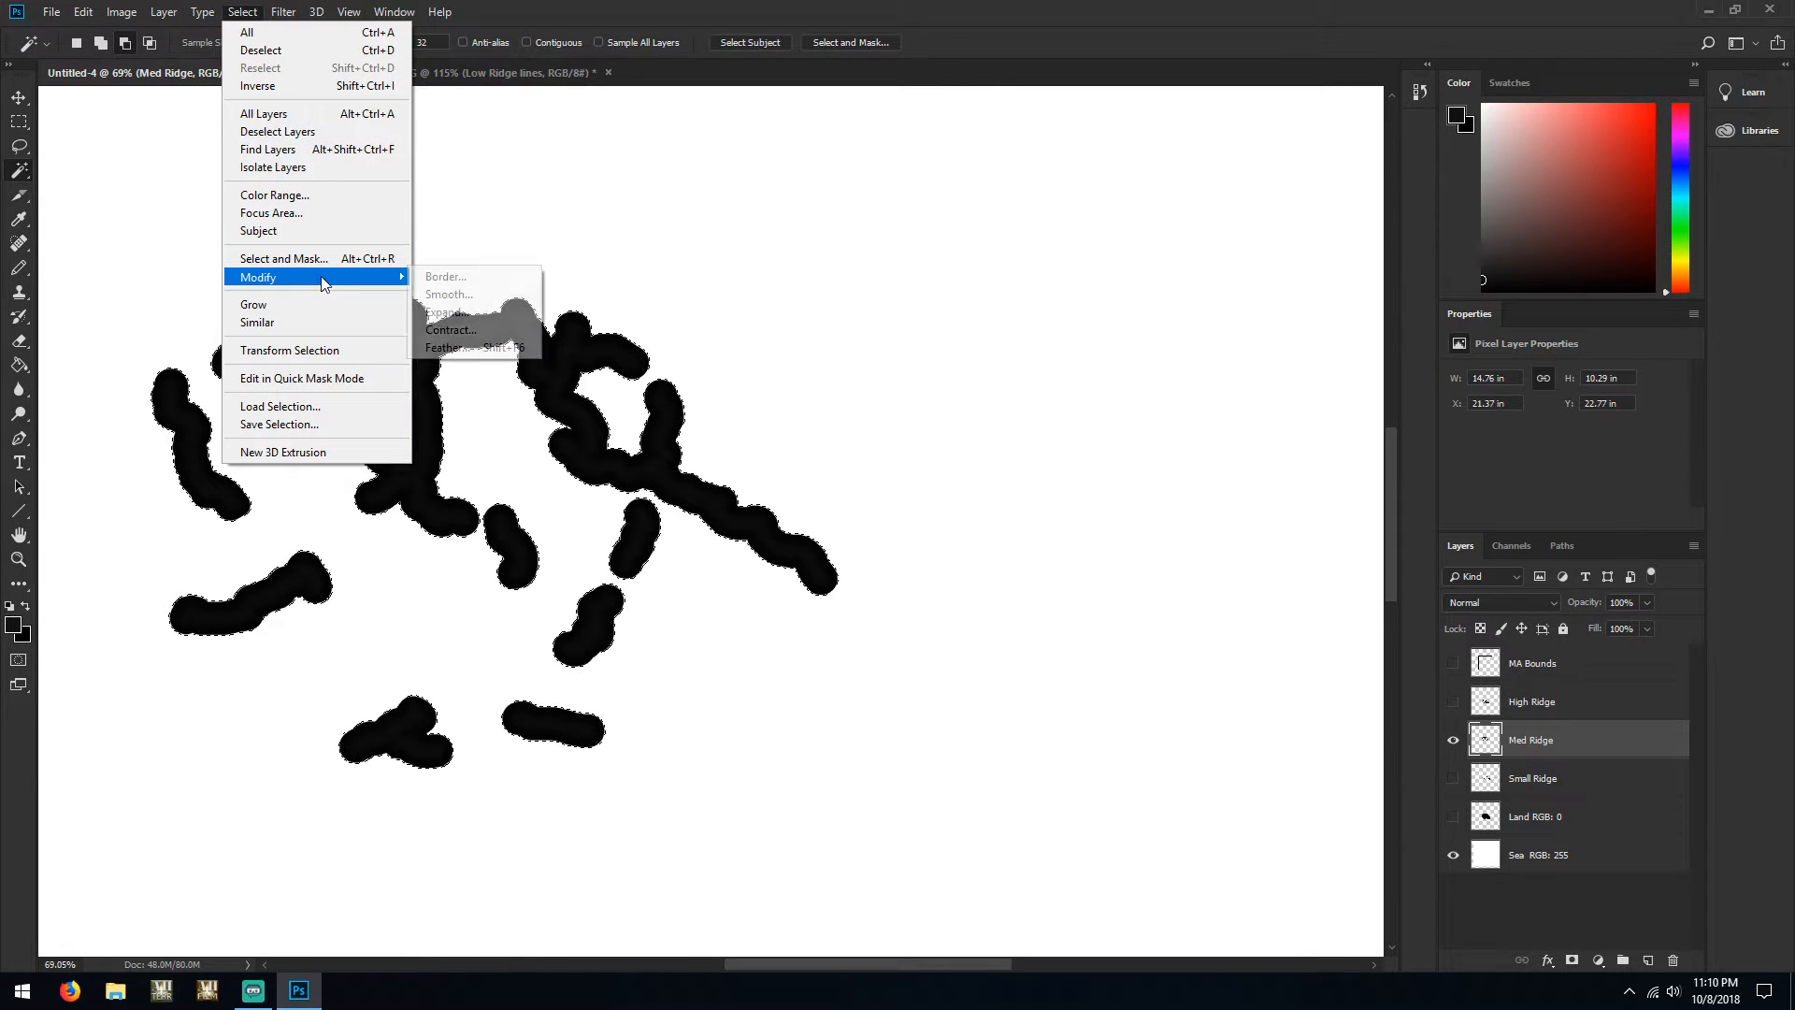
pyautogui.click(441, 315)
pyautogui.click(984, 309)
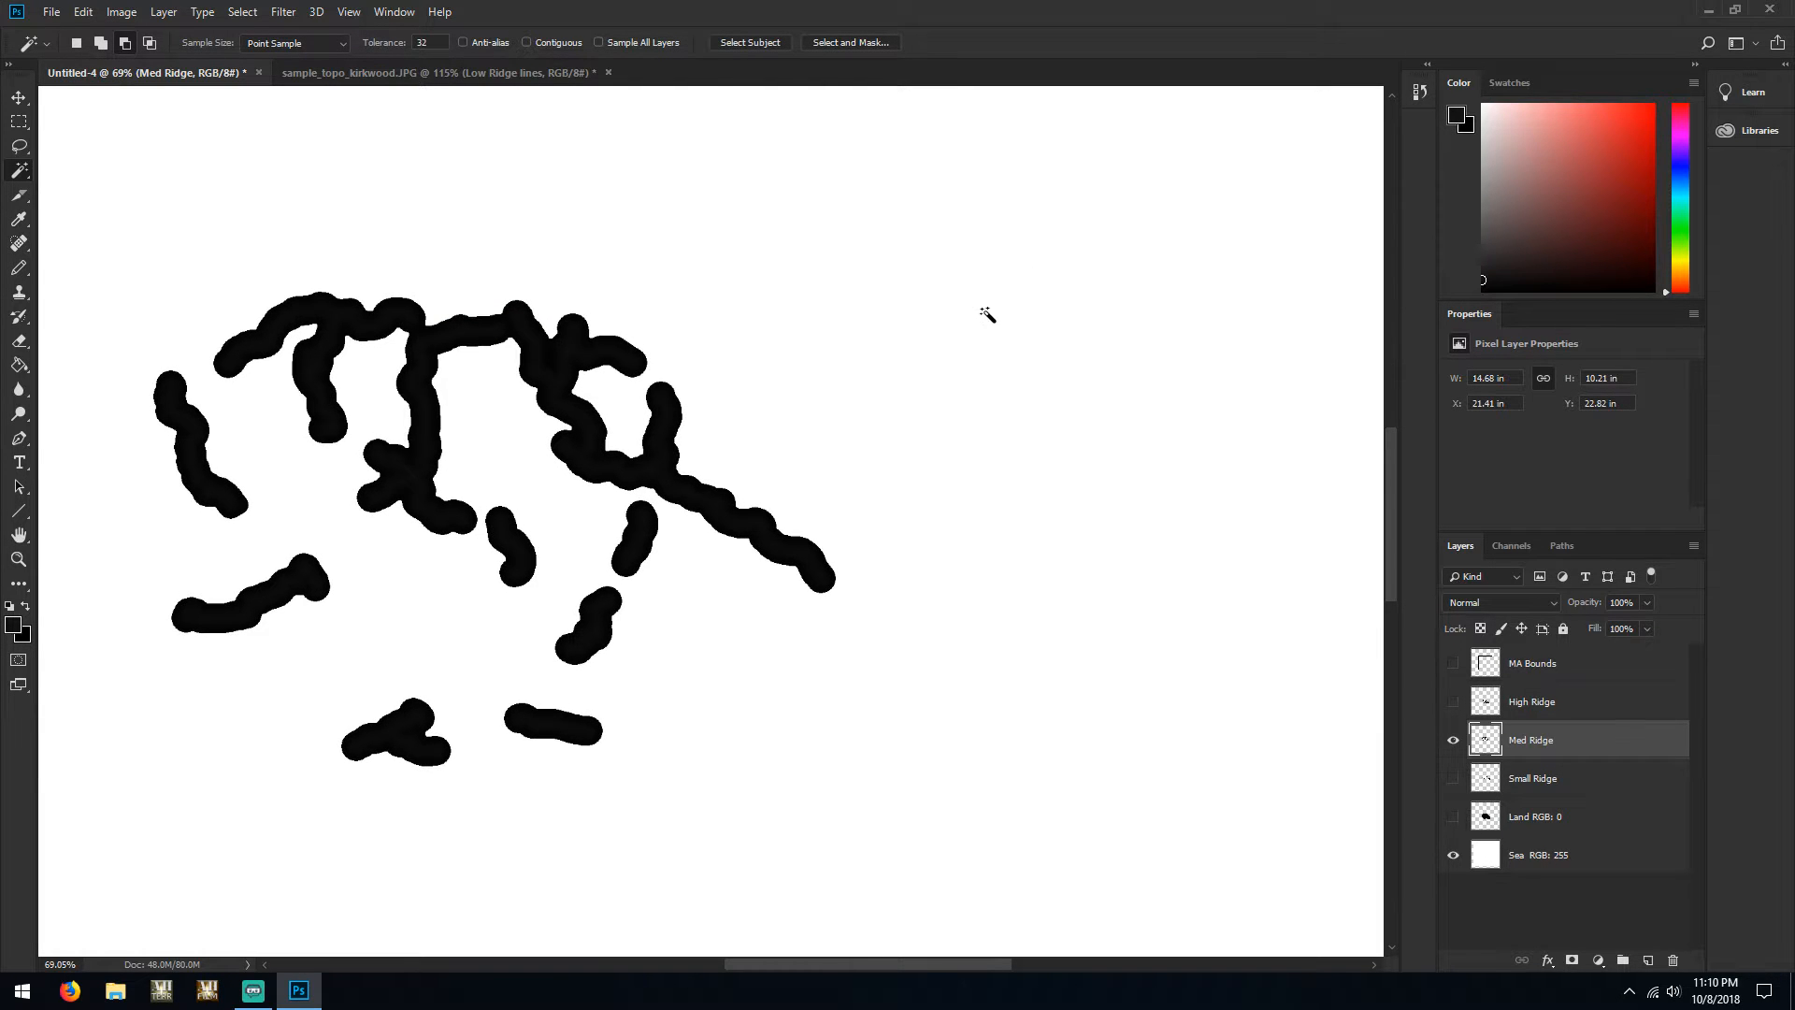
pyautogui.click(1608, 702)
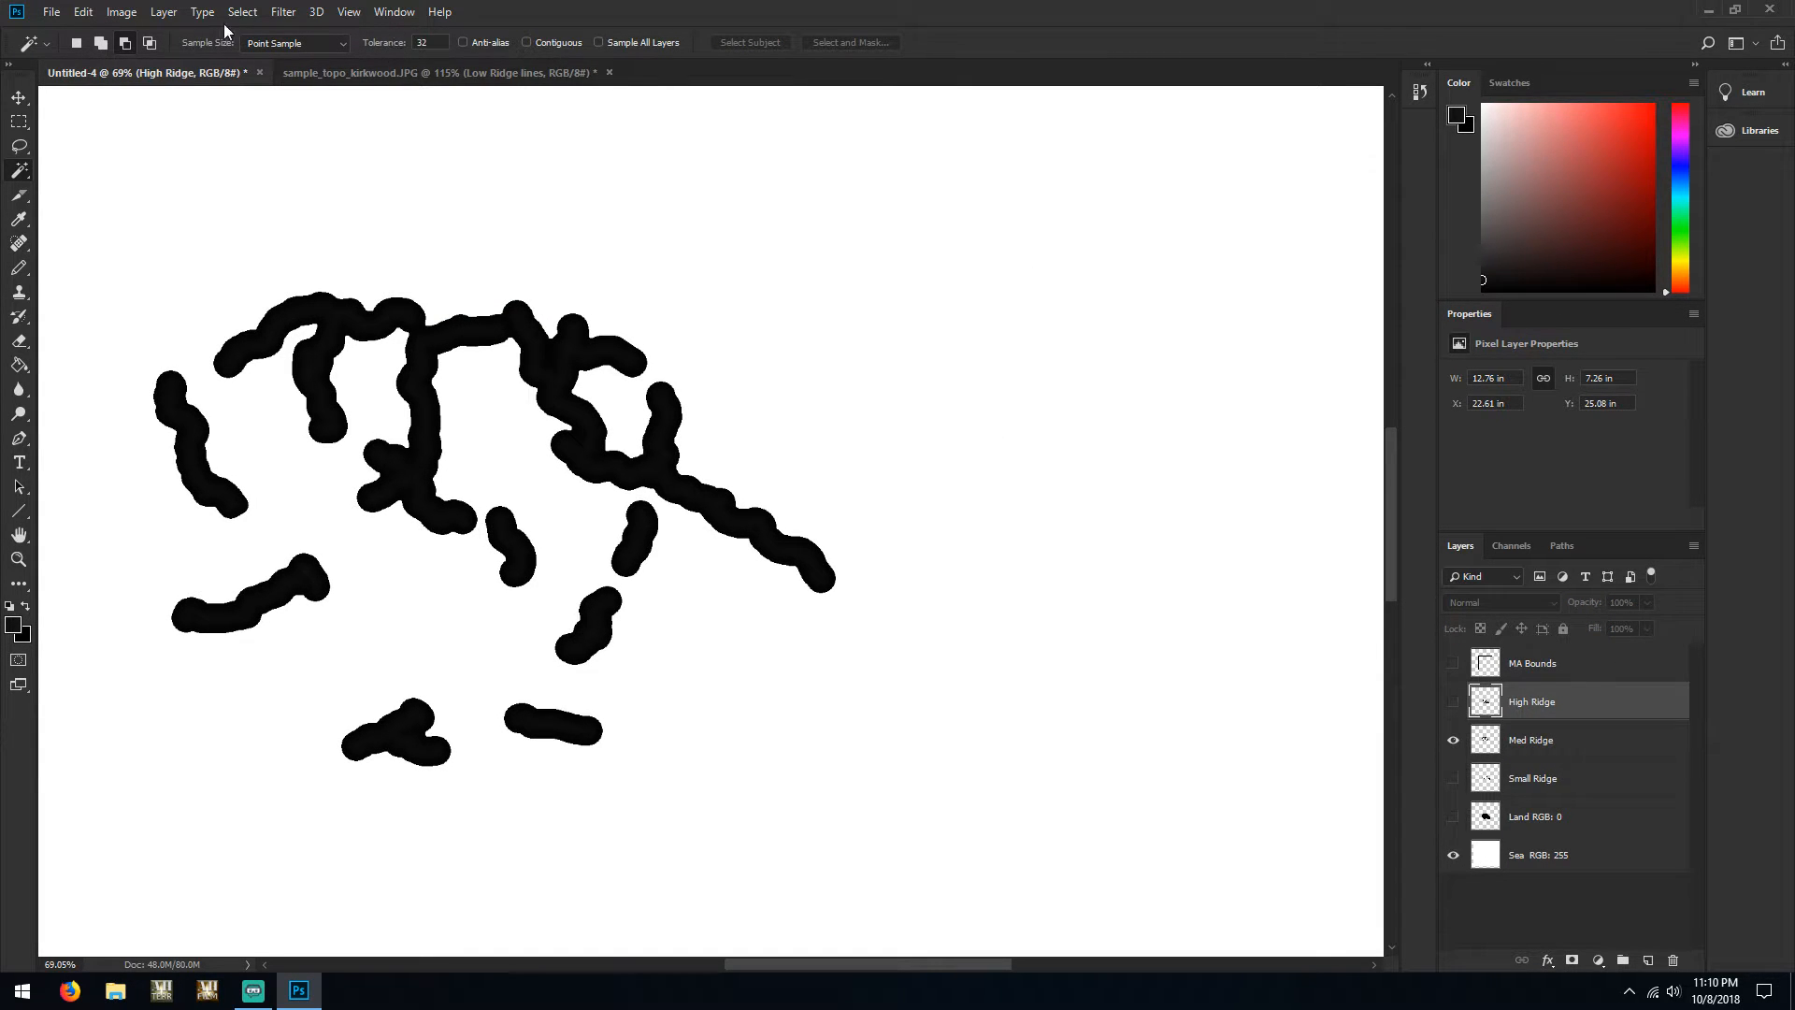
pyautogui.click(159, 265)
pyautogui.click(242, 12)
pyautogui.moveTo(327, 280)
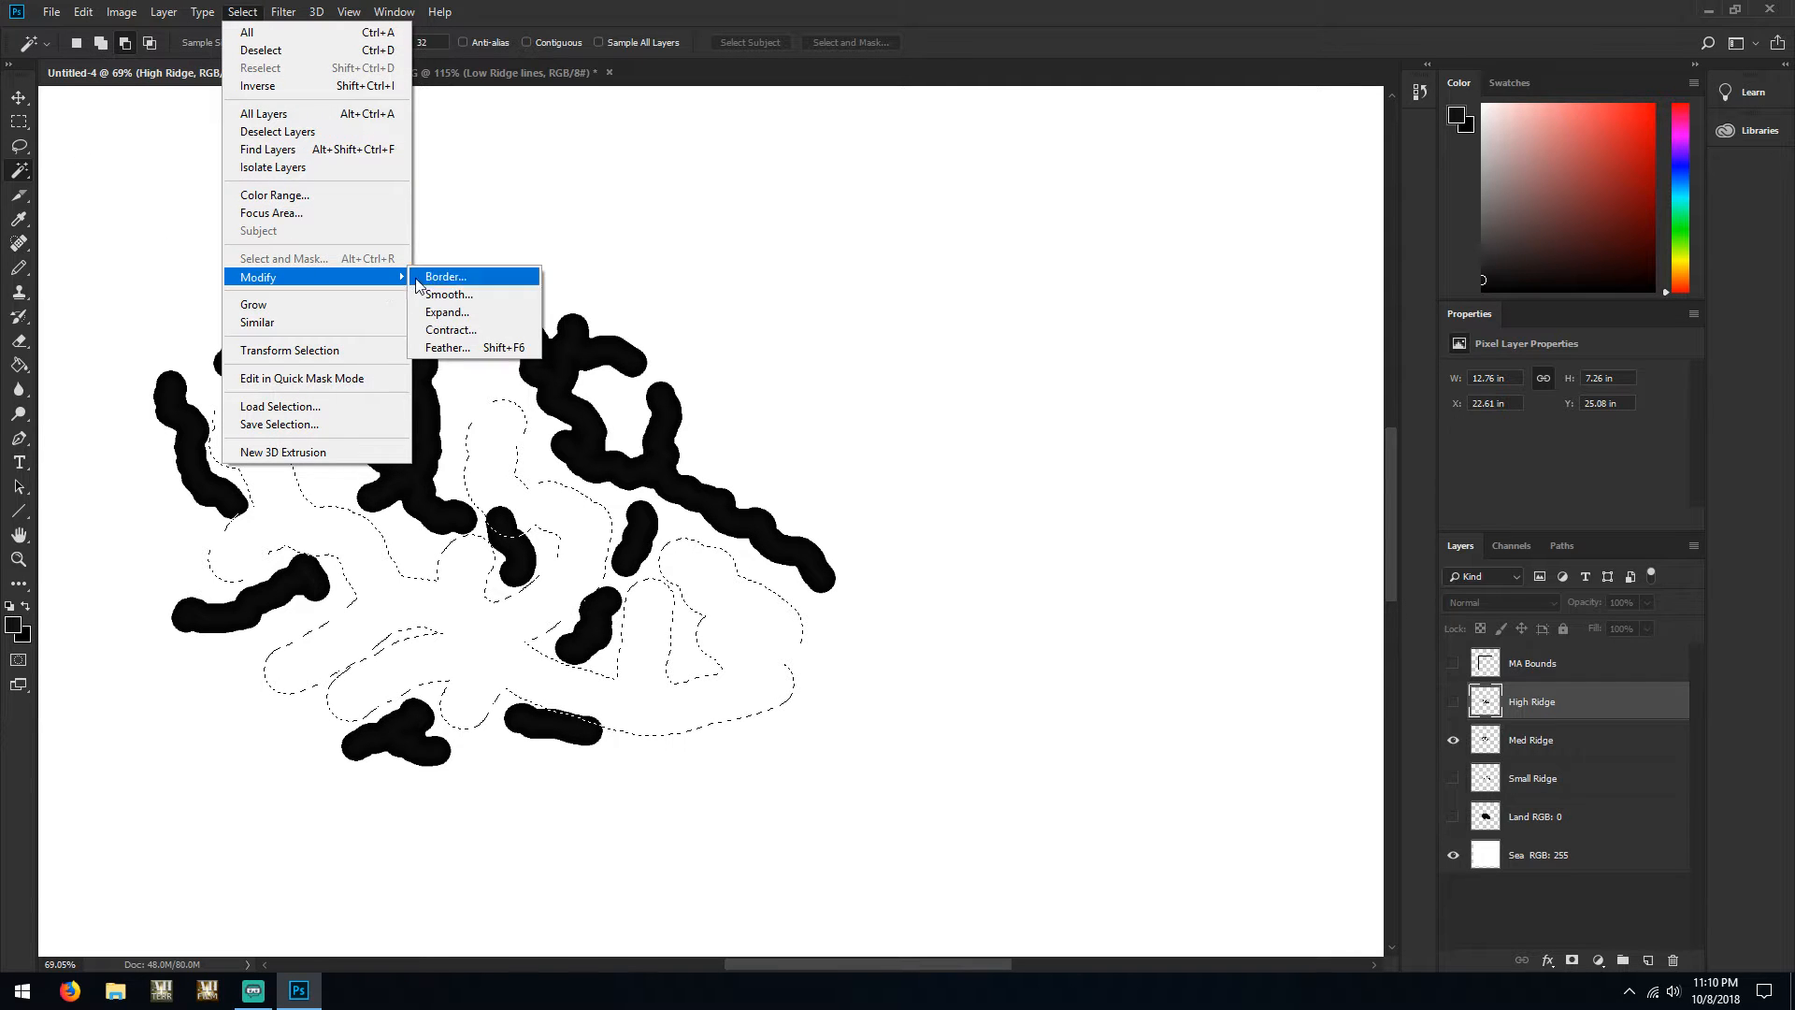
pyautogui.click(467, 308)
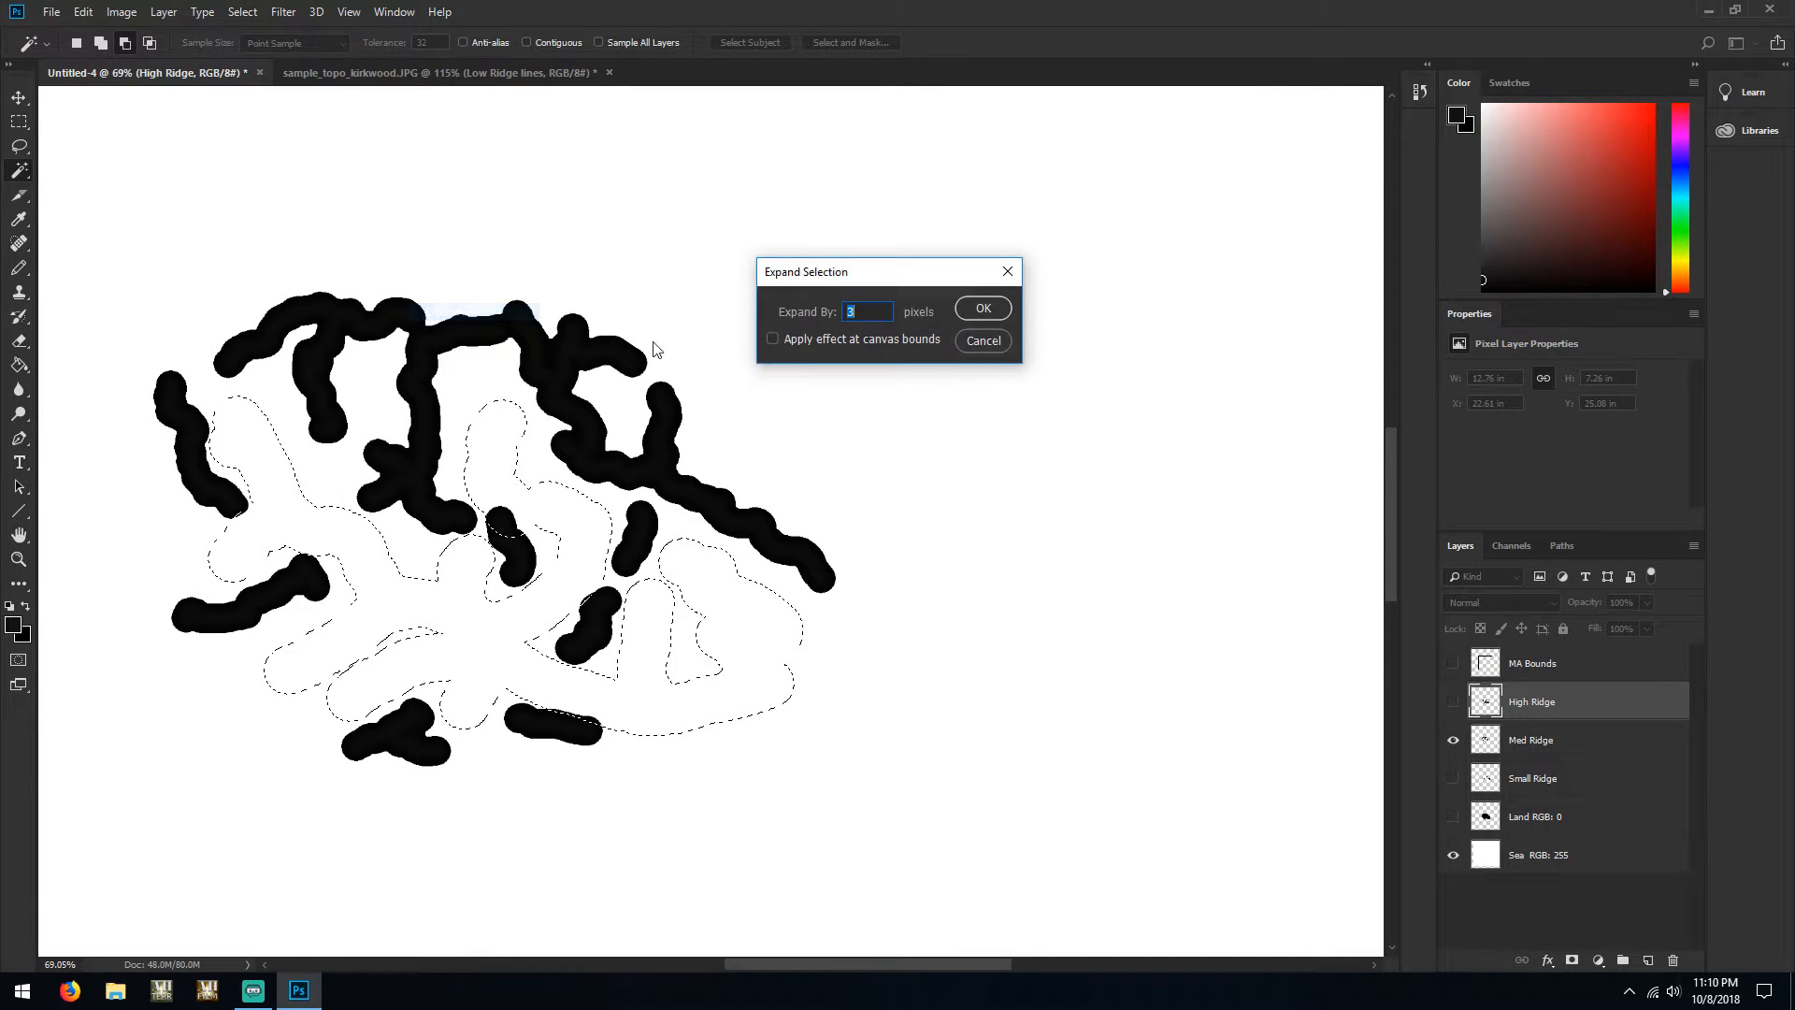
pyautogui.click(984, 341)
pyautogui.hotkey('ctrl', 'd')
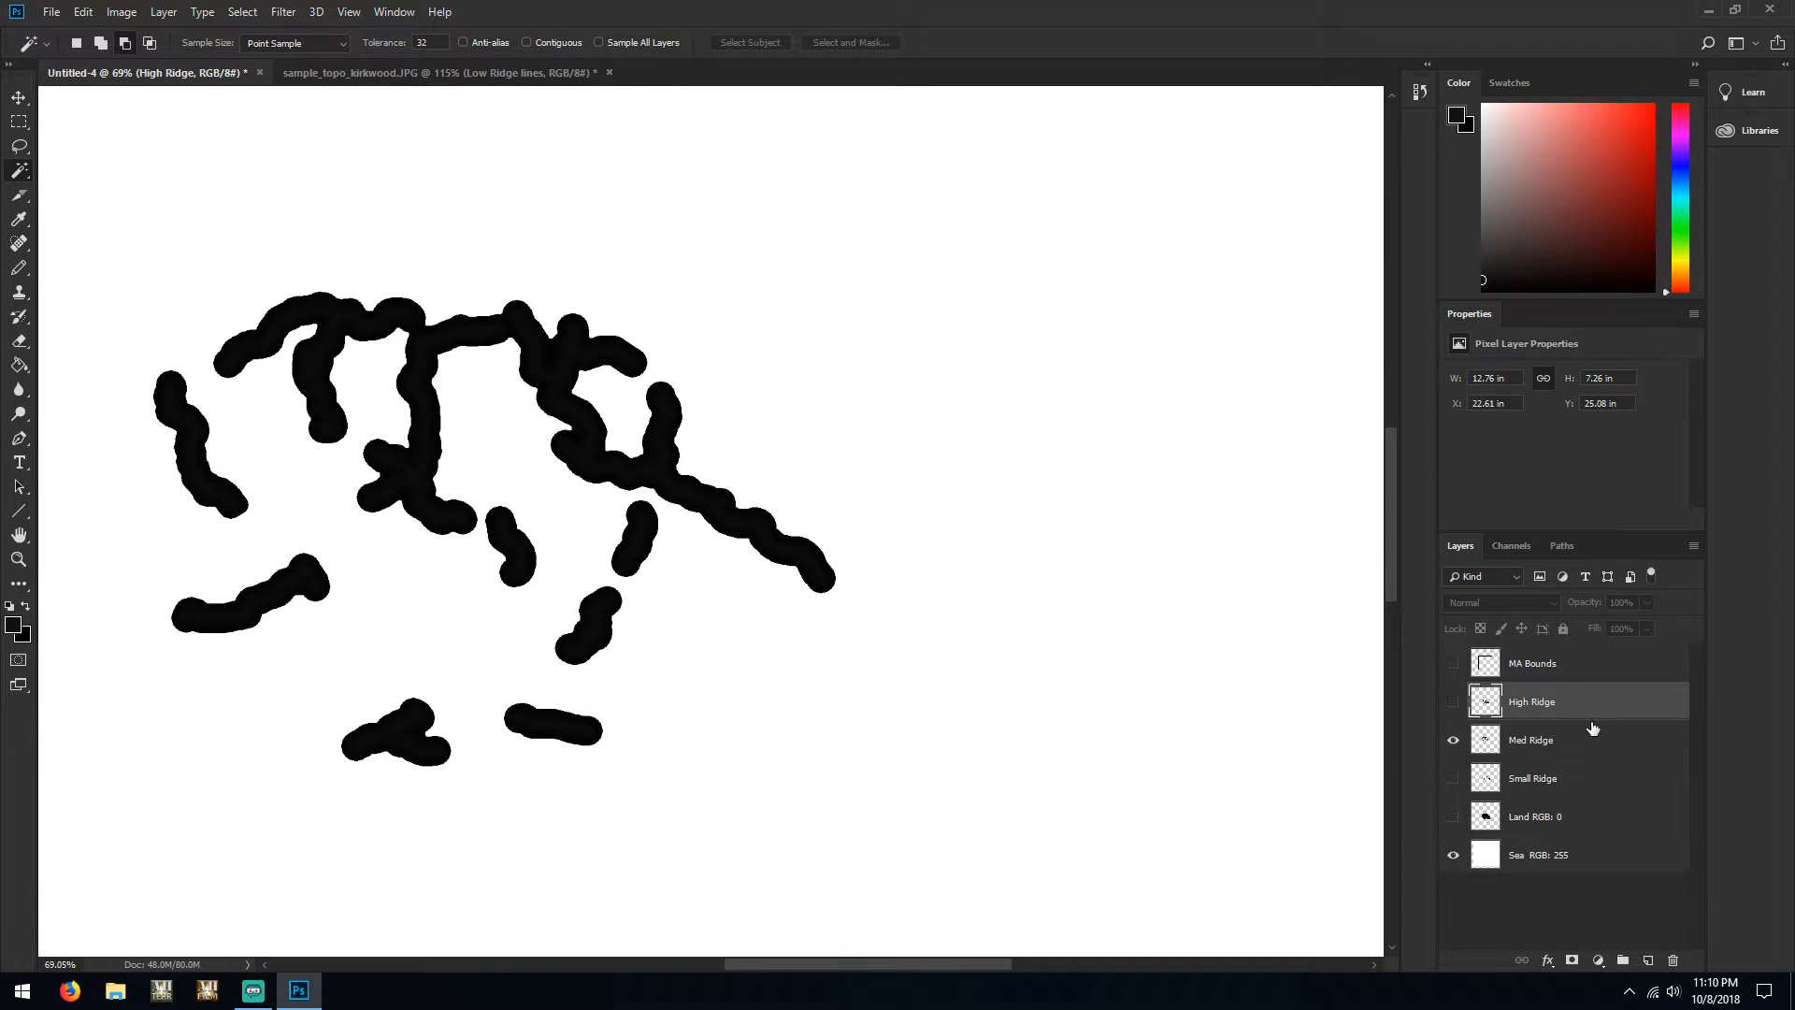
# Show the High Ridge layer instead of Med Ridge and trim its edges by deleting the surrounding selection expanded by 3 pixels
pyautogui.click(1453, 703)
pyautogui.click(1453, 739)
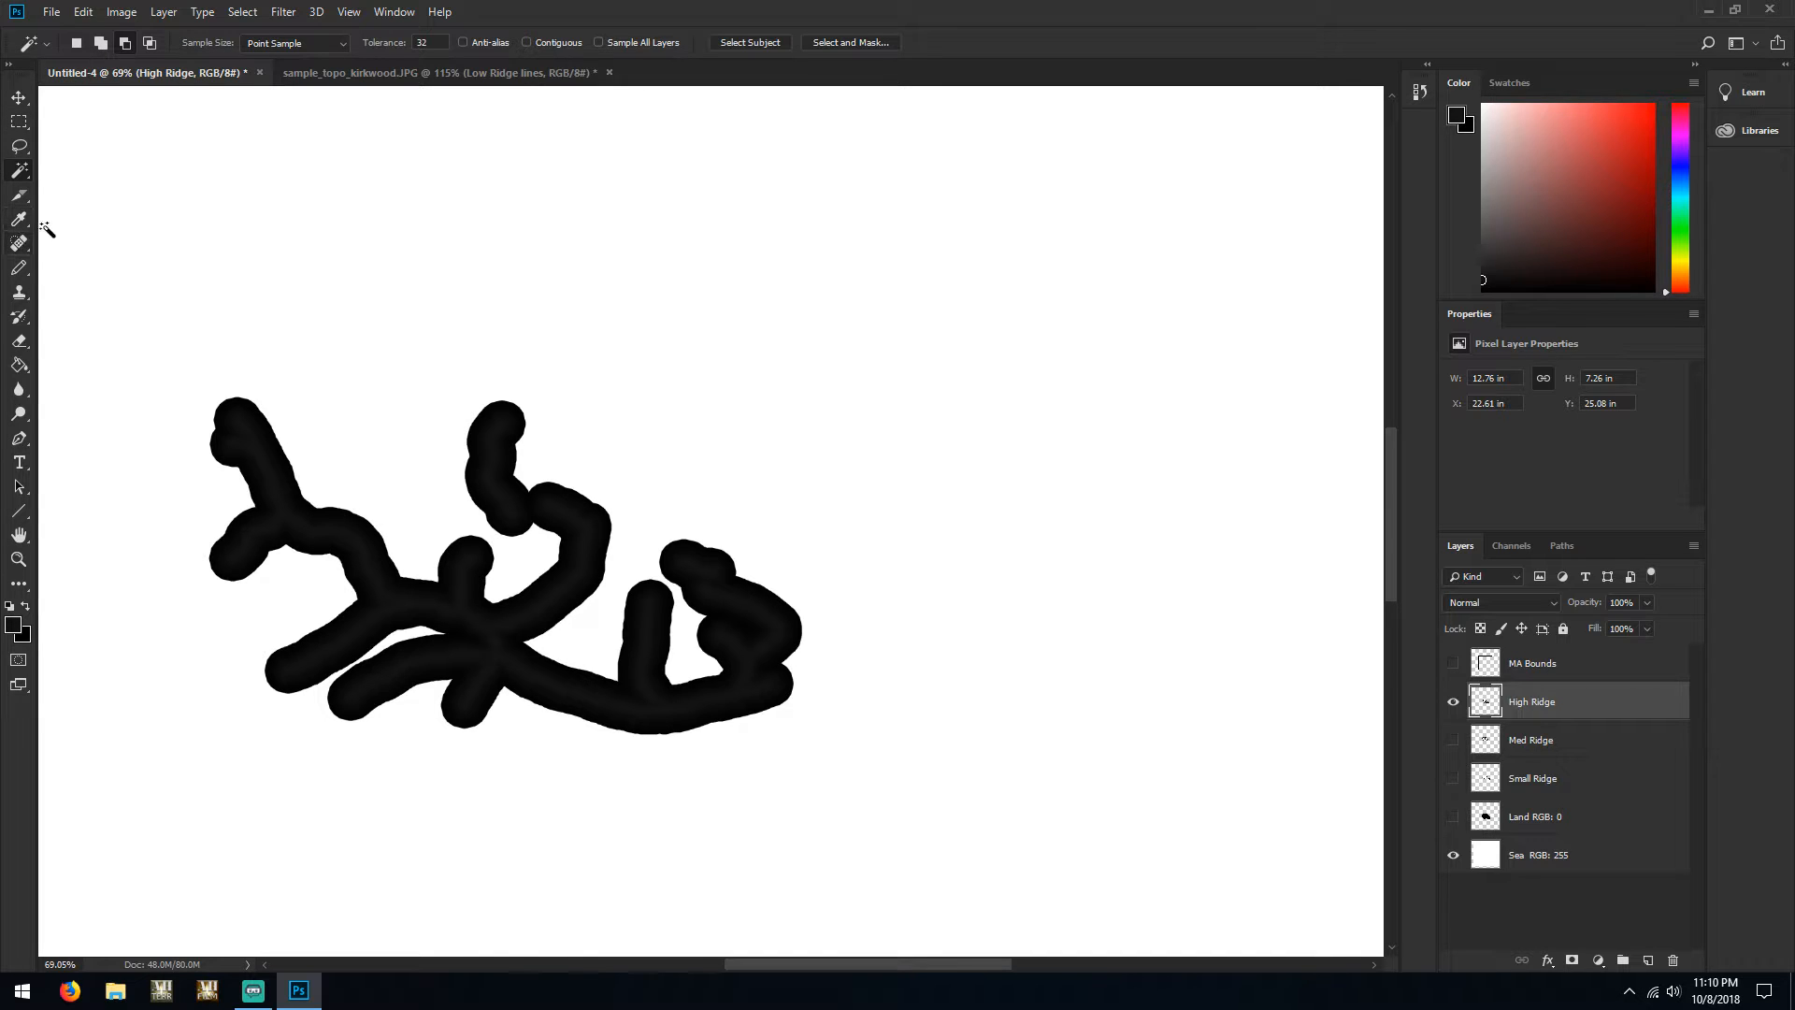
pyautogui.click(160, 250)
pyautogui.click(242, 12)
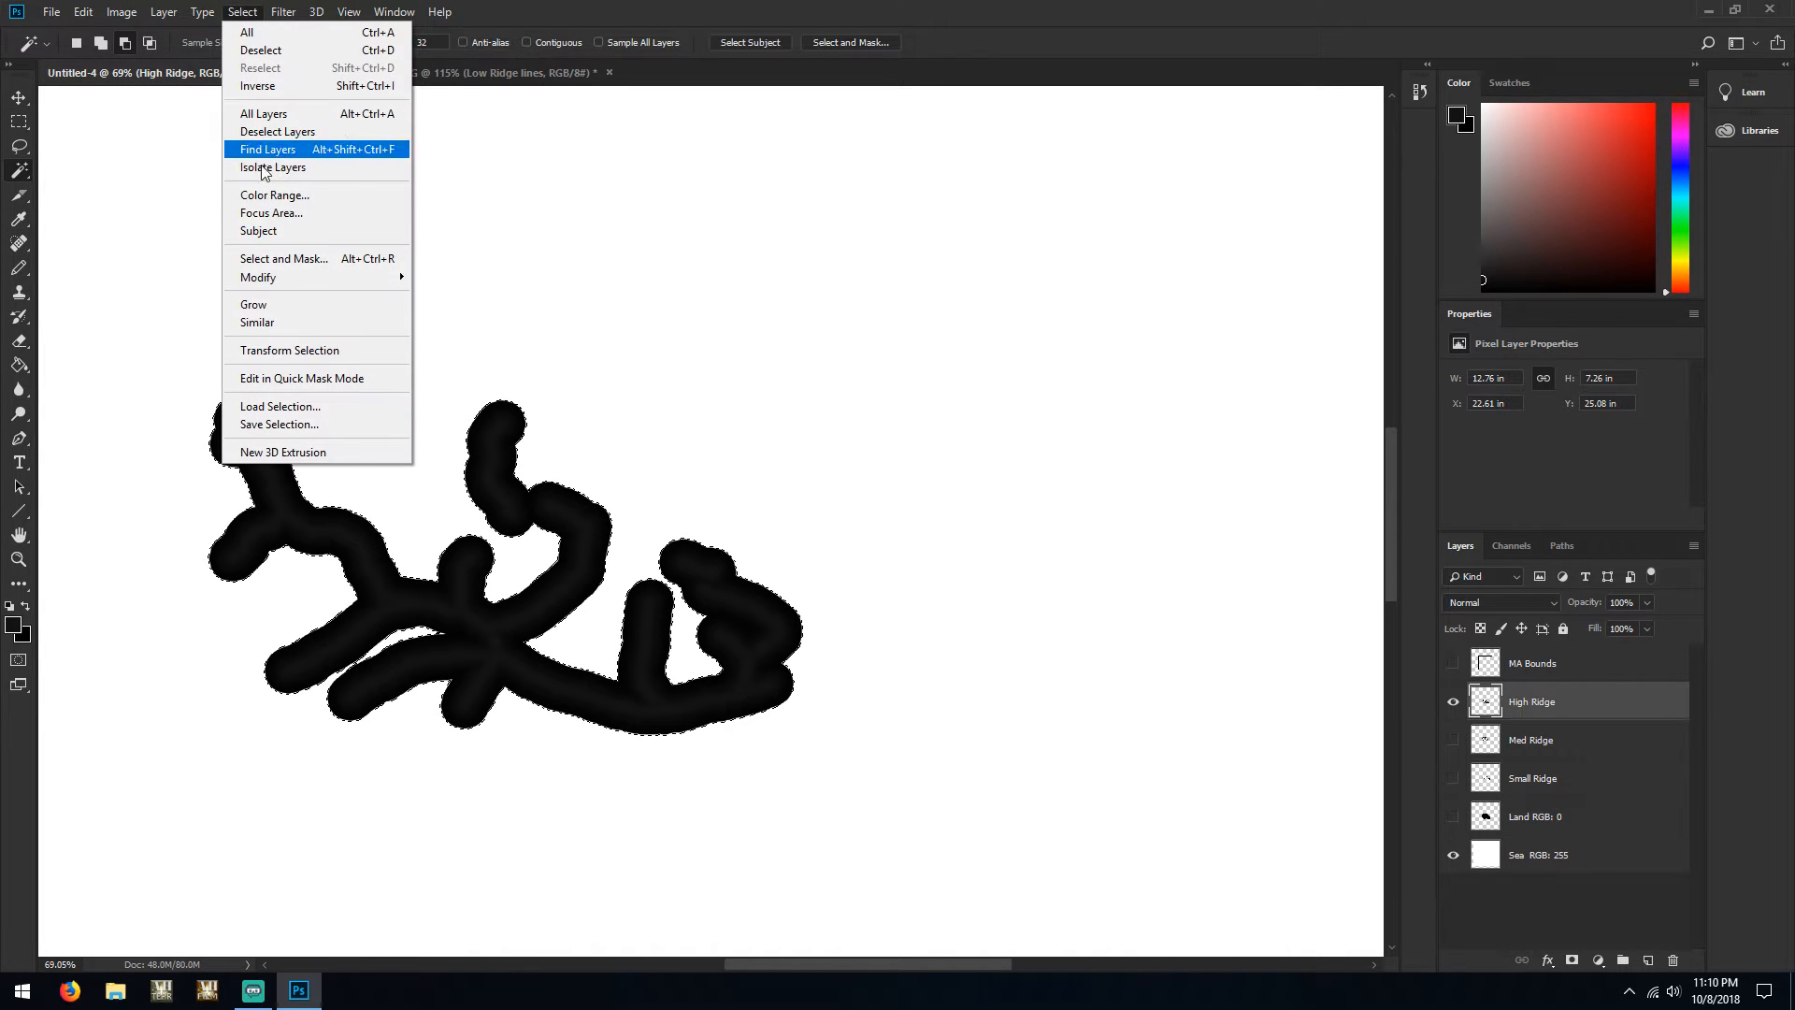
pyautogui.moveTo(305, 278)
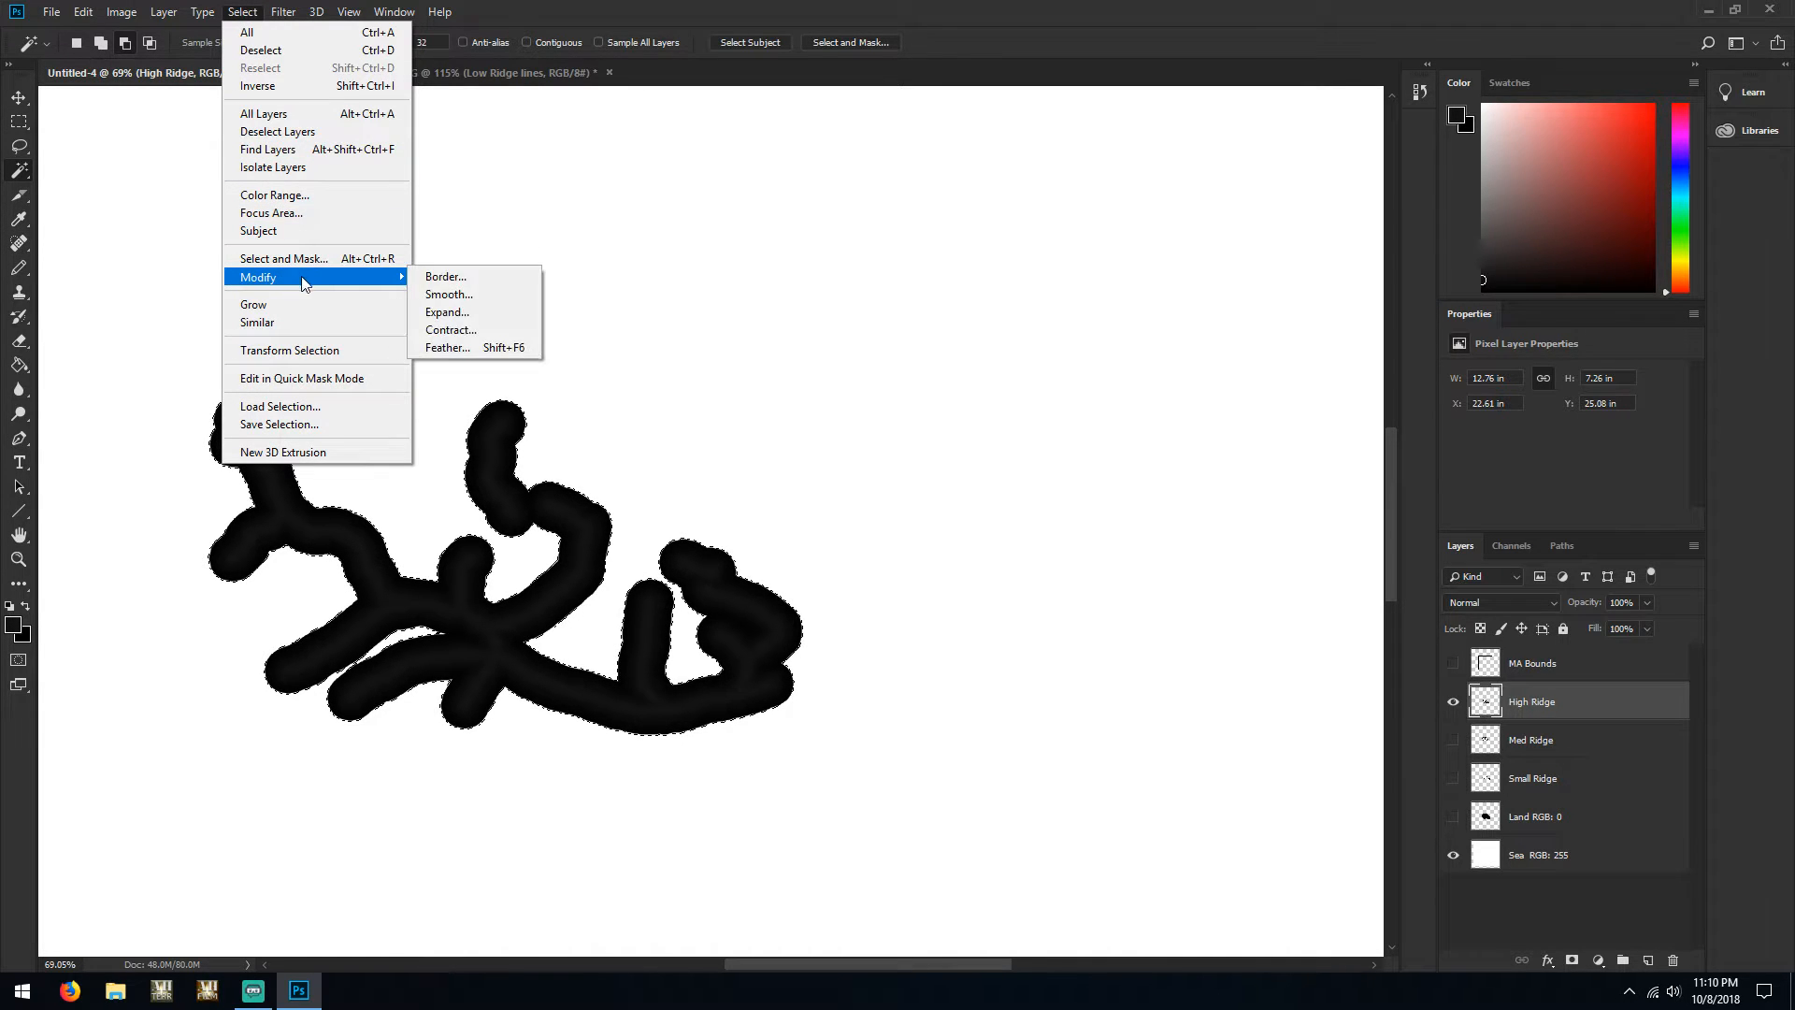
pyautogui.click(458, 310)
pyautogui.click(993, 306)
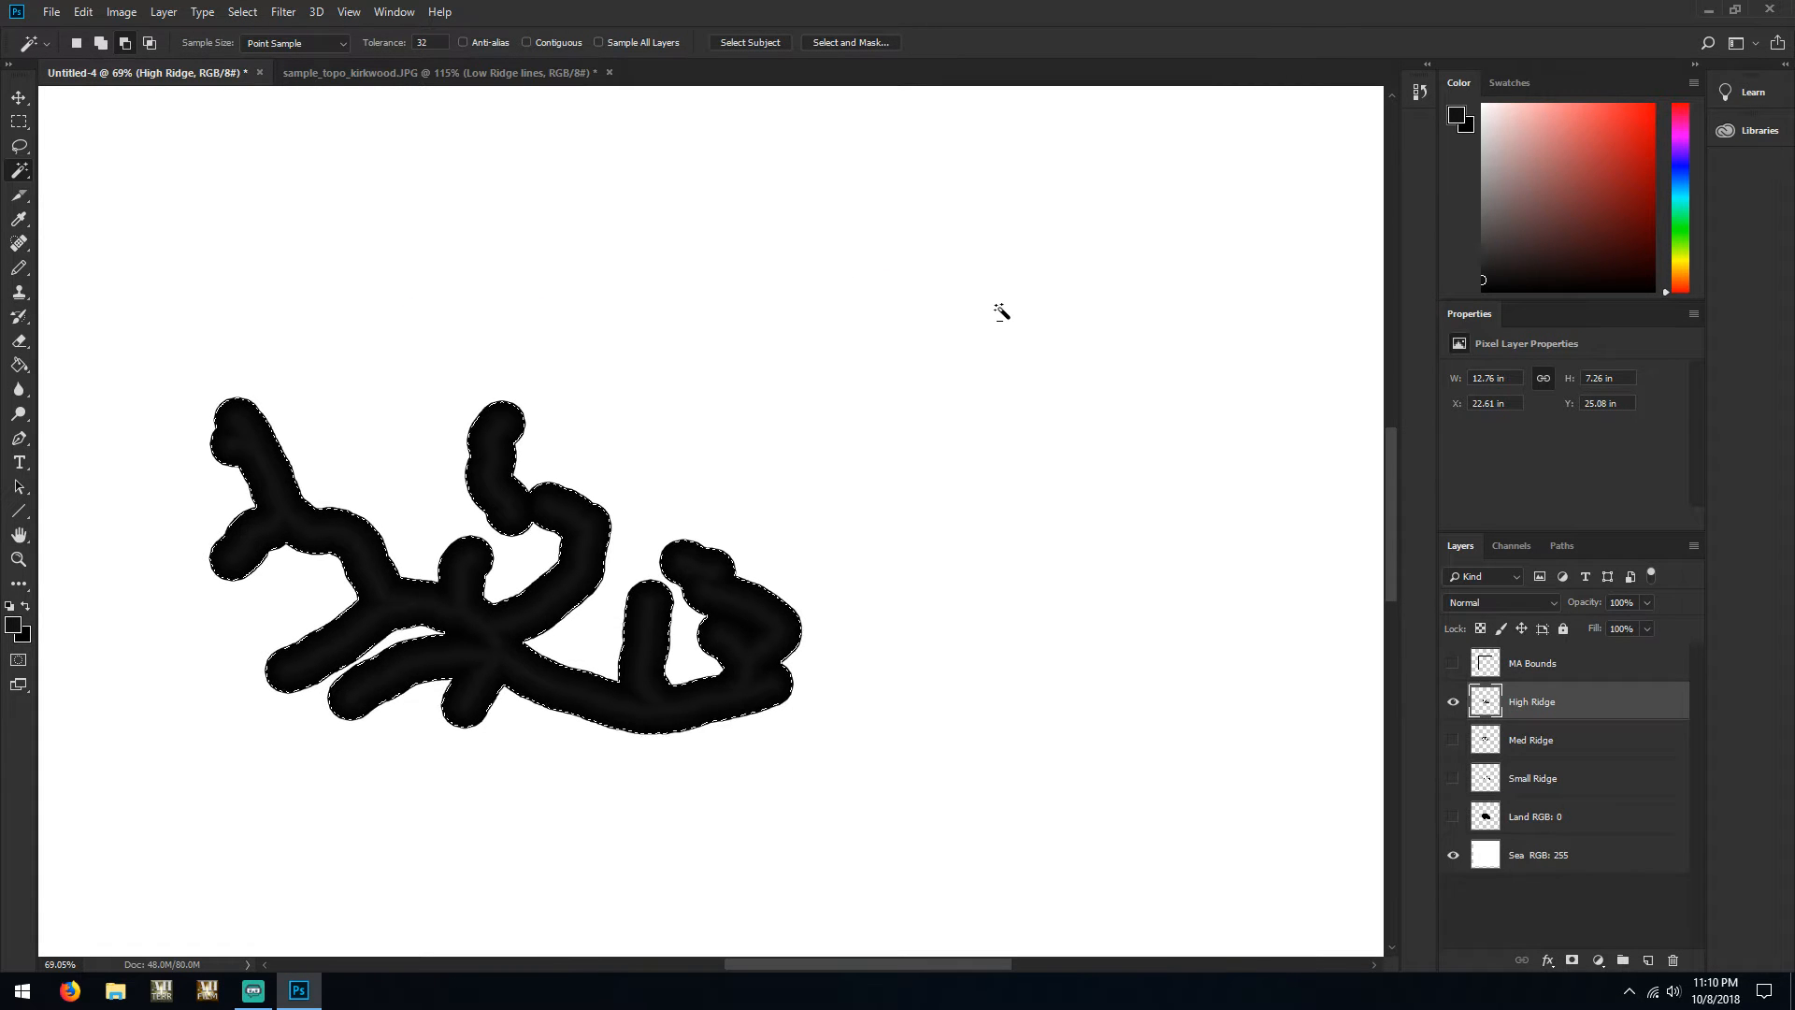
pyautogui.press('Delete')
pyautogui.hotkey('ctrl', 'd')
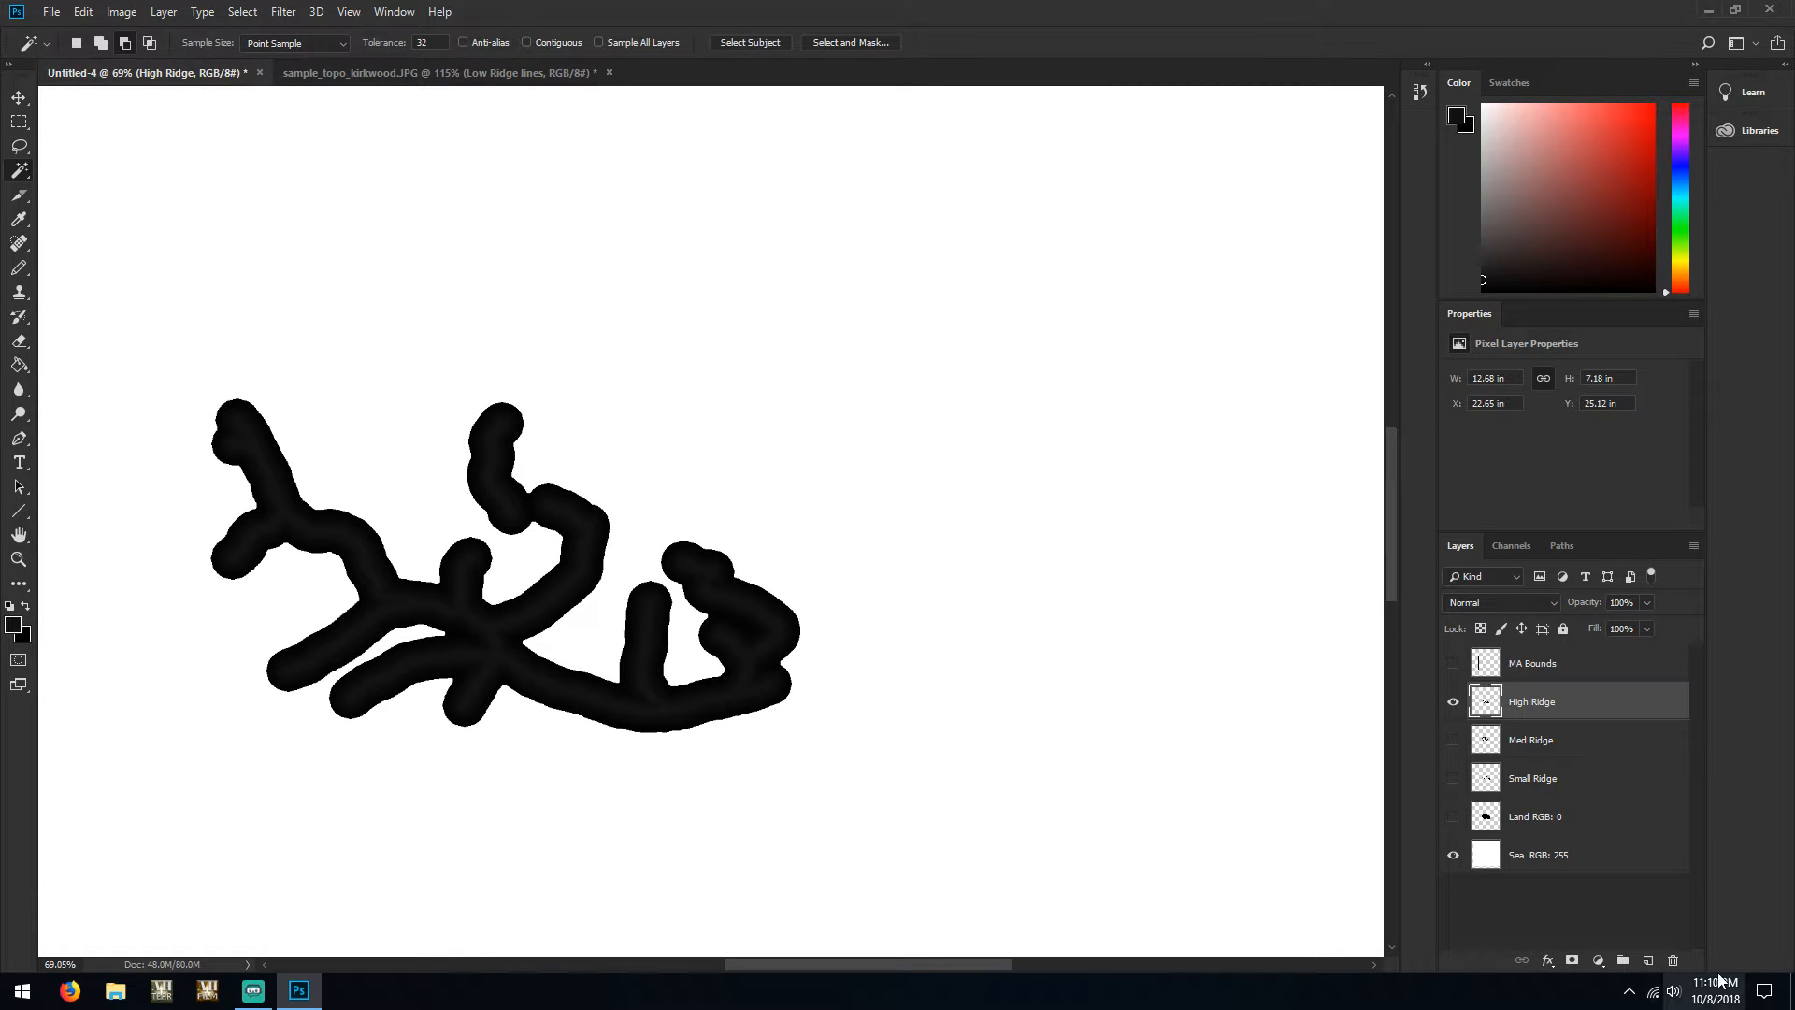
# Show the Land layer and trim its outline by deleting the surrounding selection expanded by 3 pixels
pyautogui.click(1454, 819)
pyautogui.click(1597, 814)
pyautogui.click(938, 610)
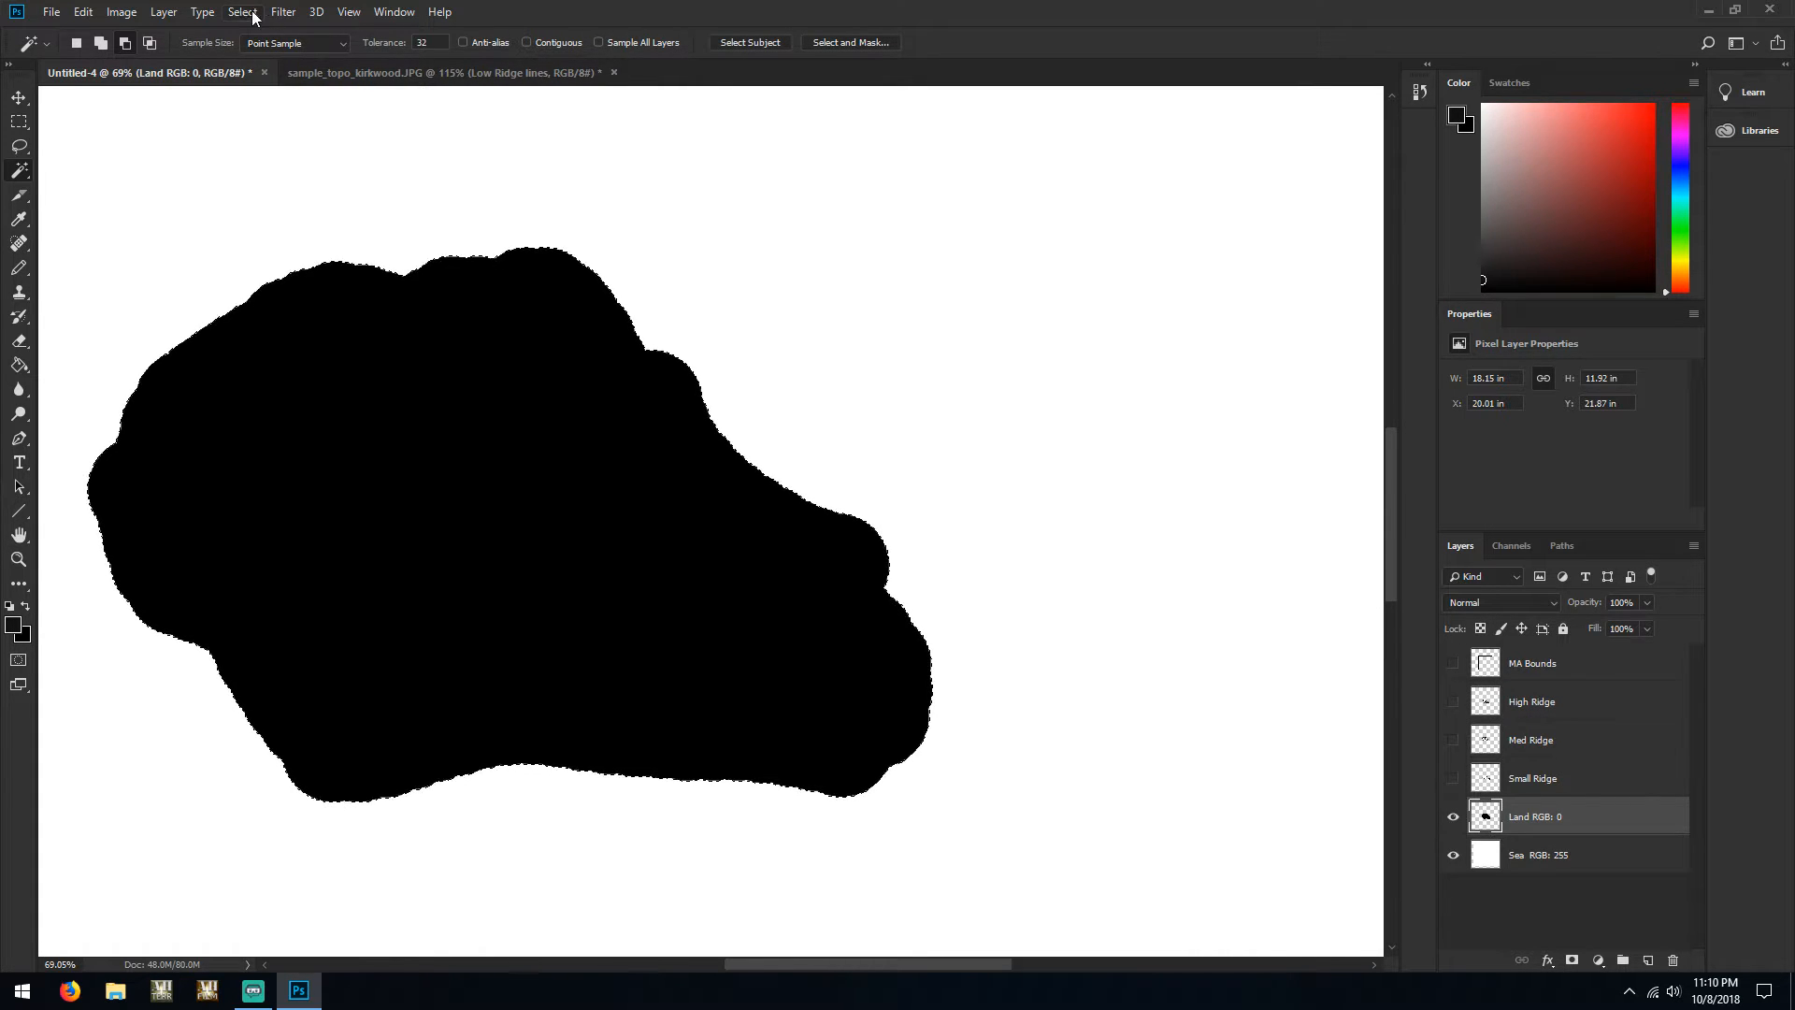
pyautogui.click(292, 12)
pyautogui.moveTo(257, 21)
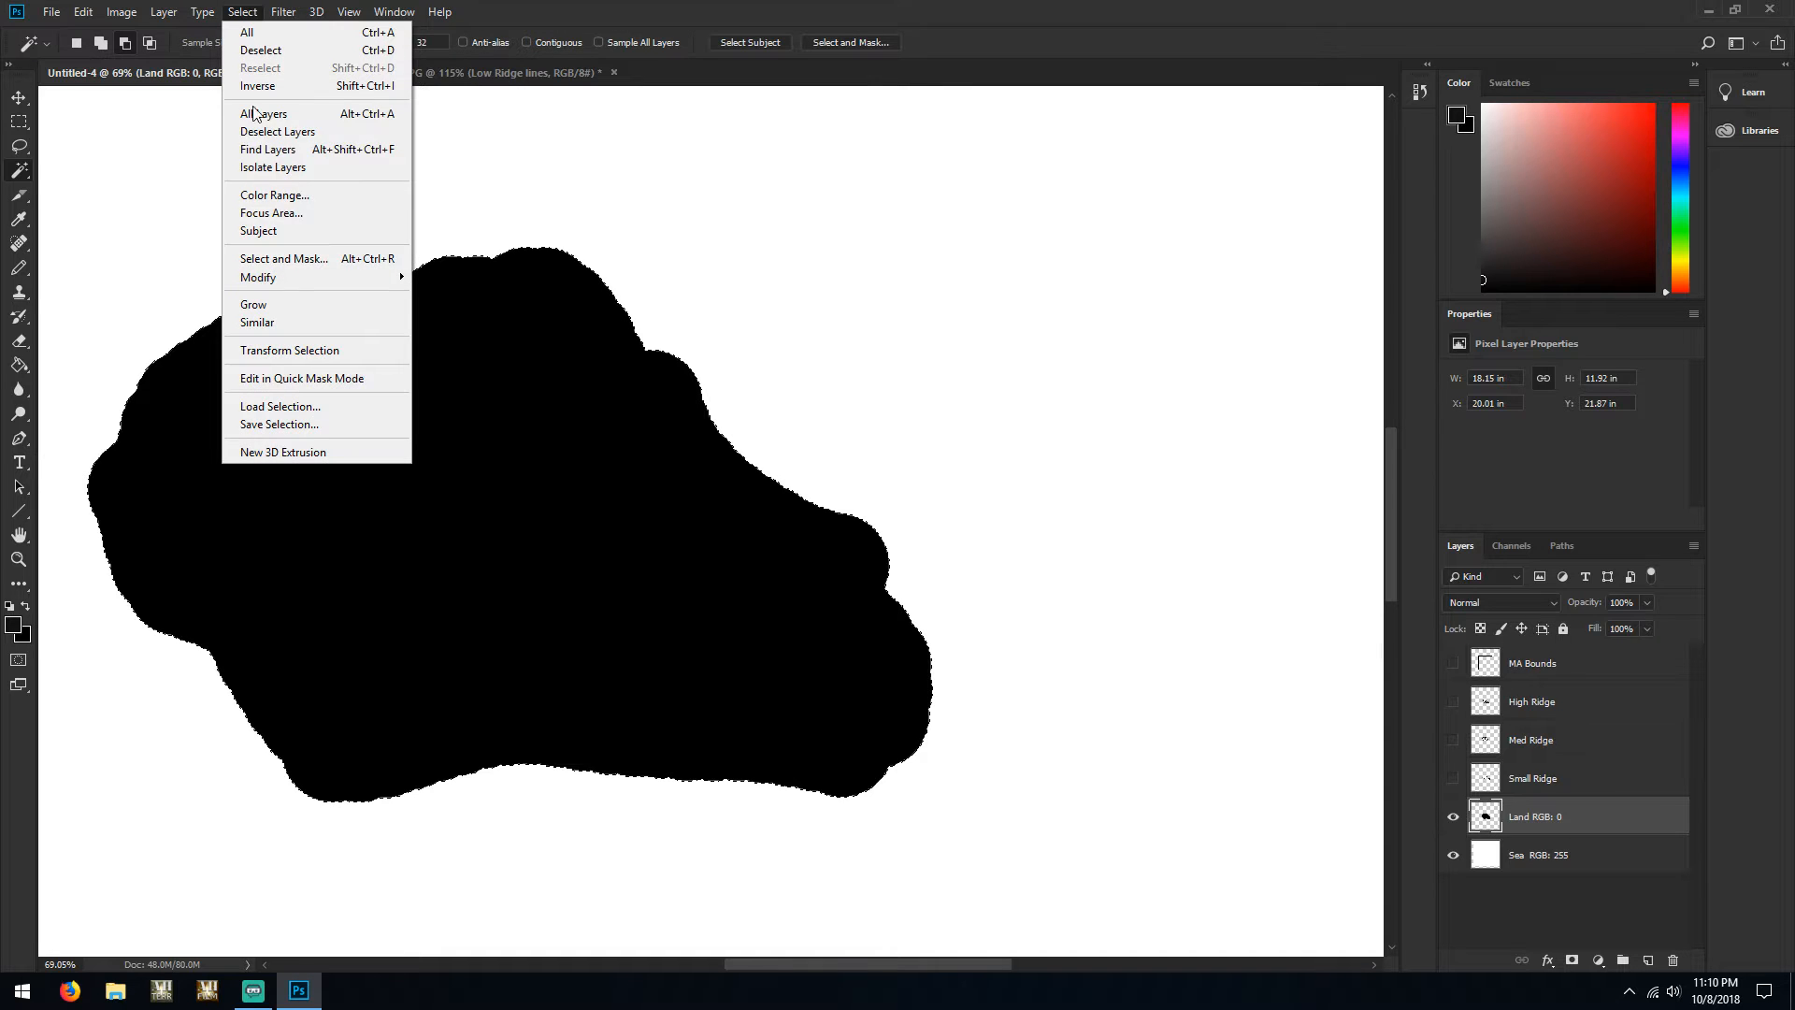
pyautogui.moveTo(294, 278)
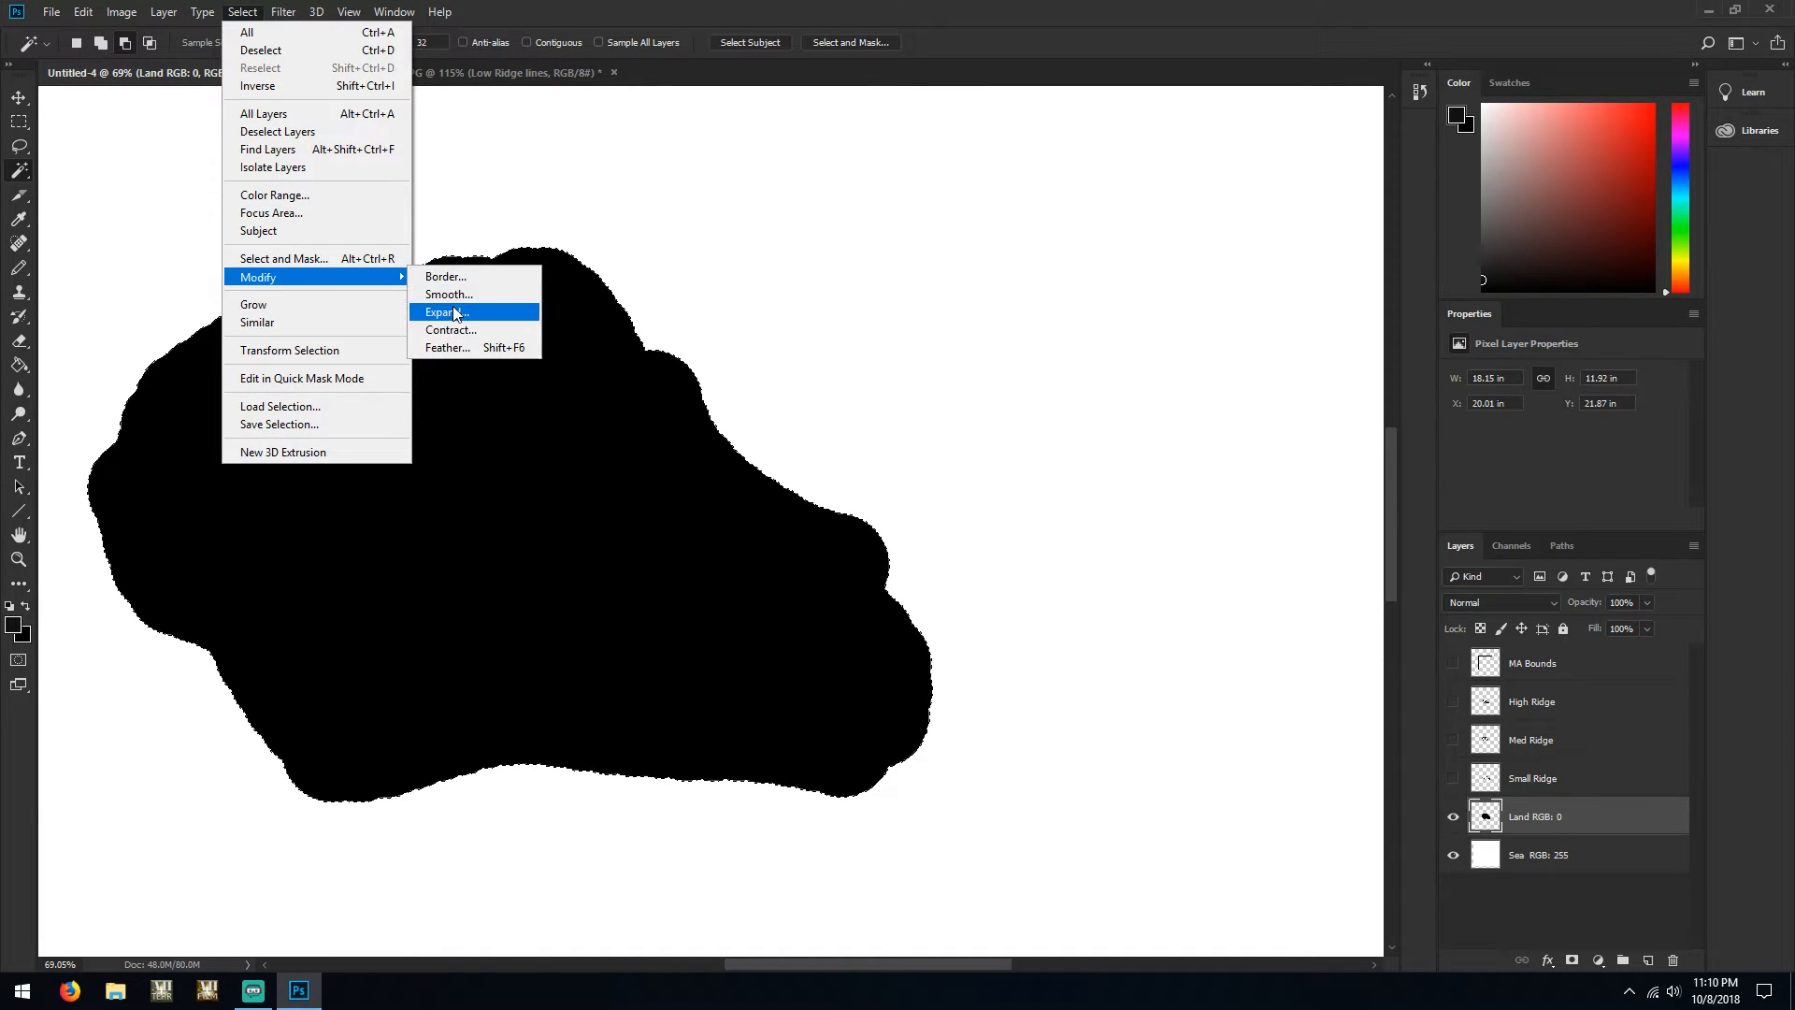
pyautogui.click(454, 313)
pyautogui.click(981, 306)
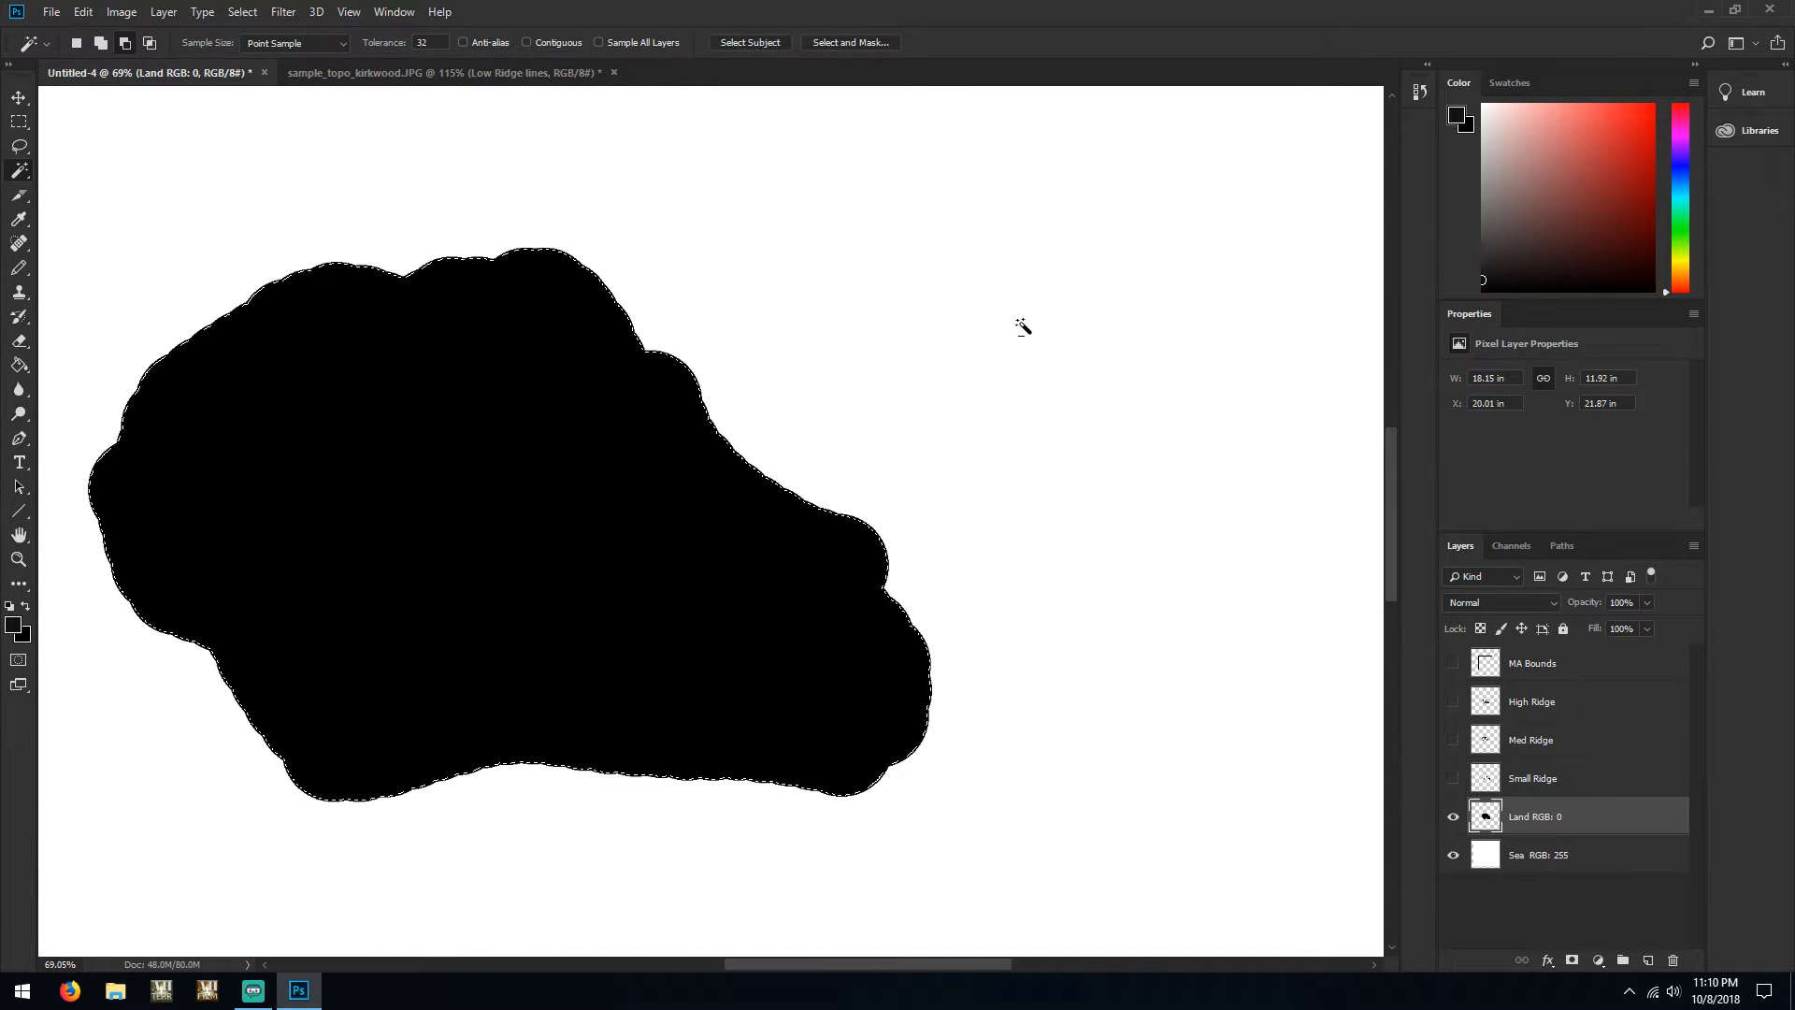
pyautogui.hotkey('ctrl', 'd')
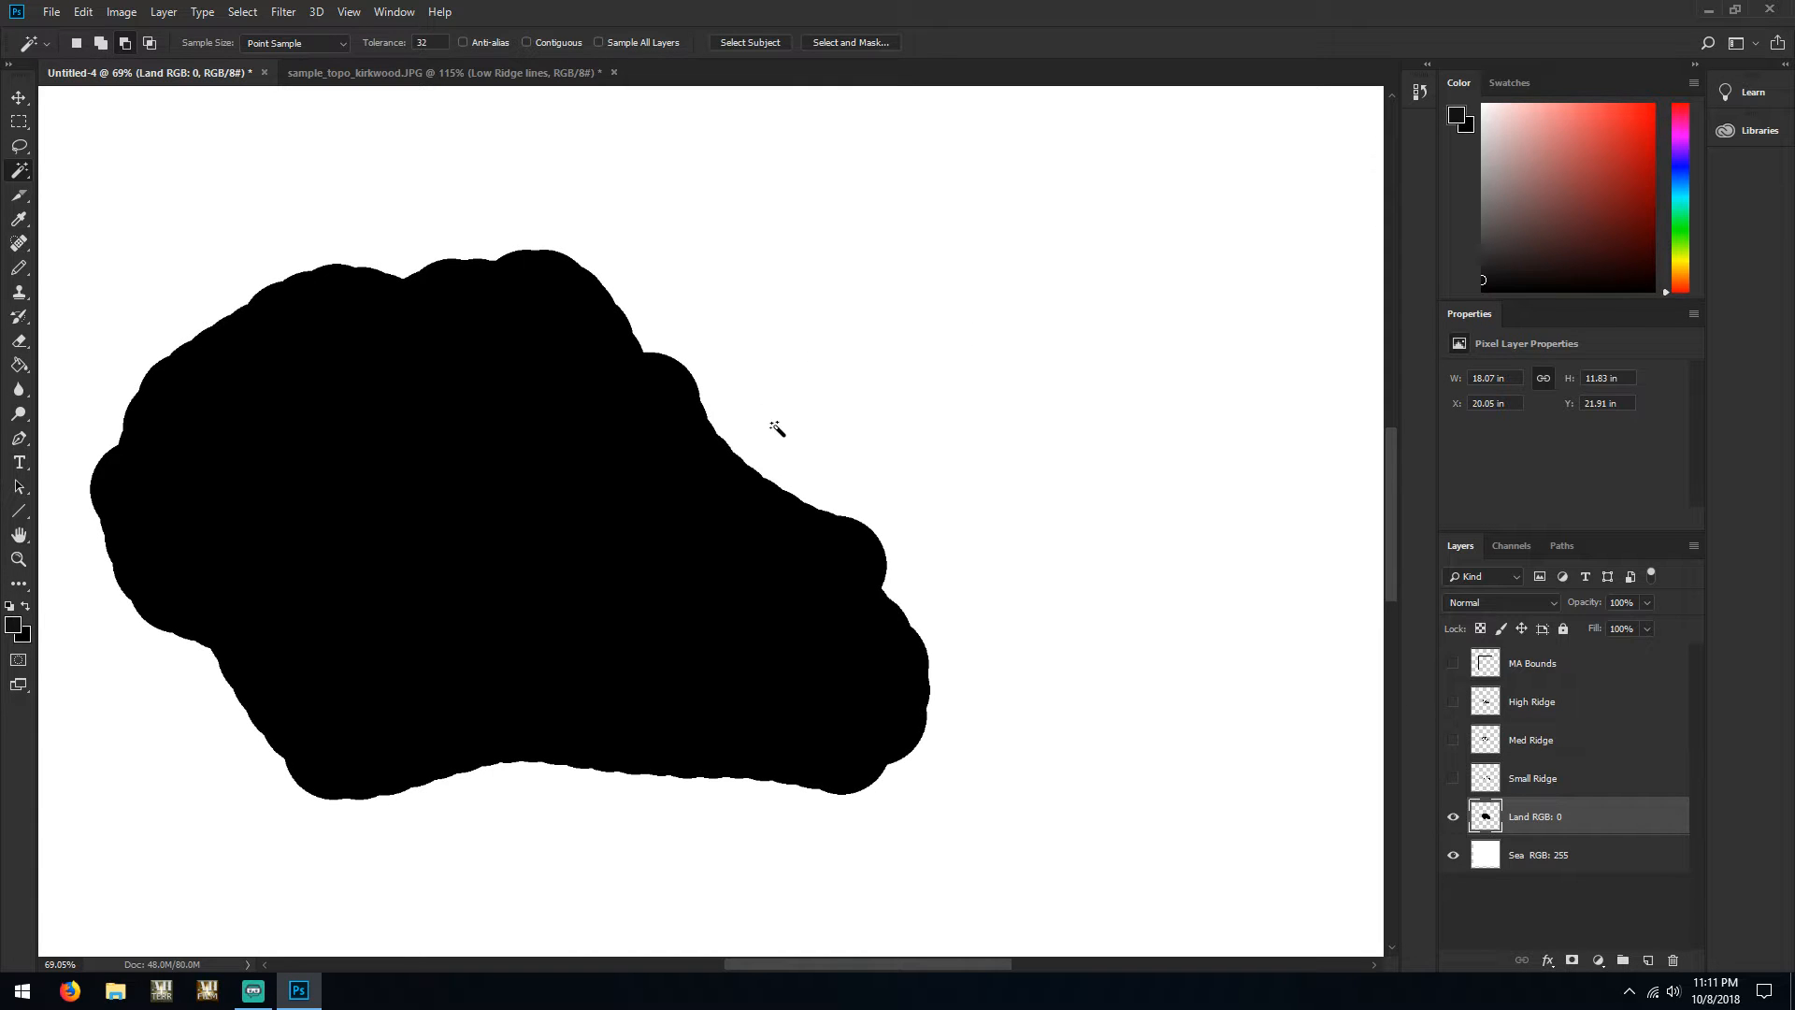
# Show the Small Ridge, Med Ridge and High Ridge layers again and select the Land and Sea layers together
pyautogui.click(1453, 779)
pyautogui.click(1453, 741)
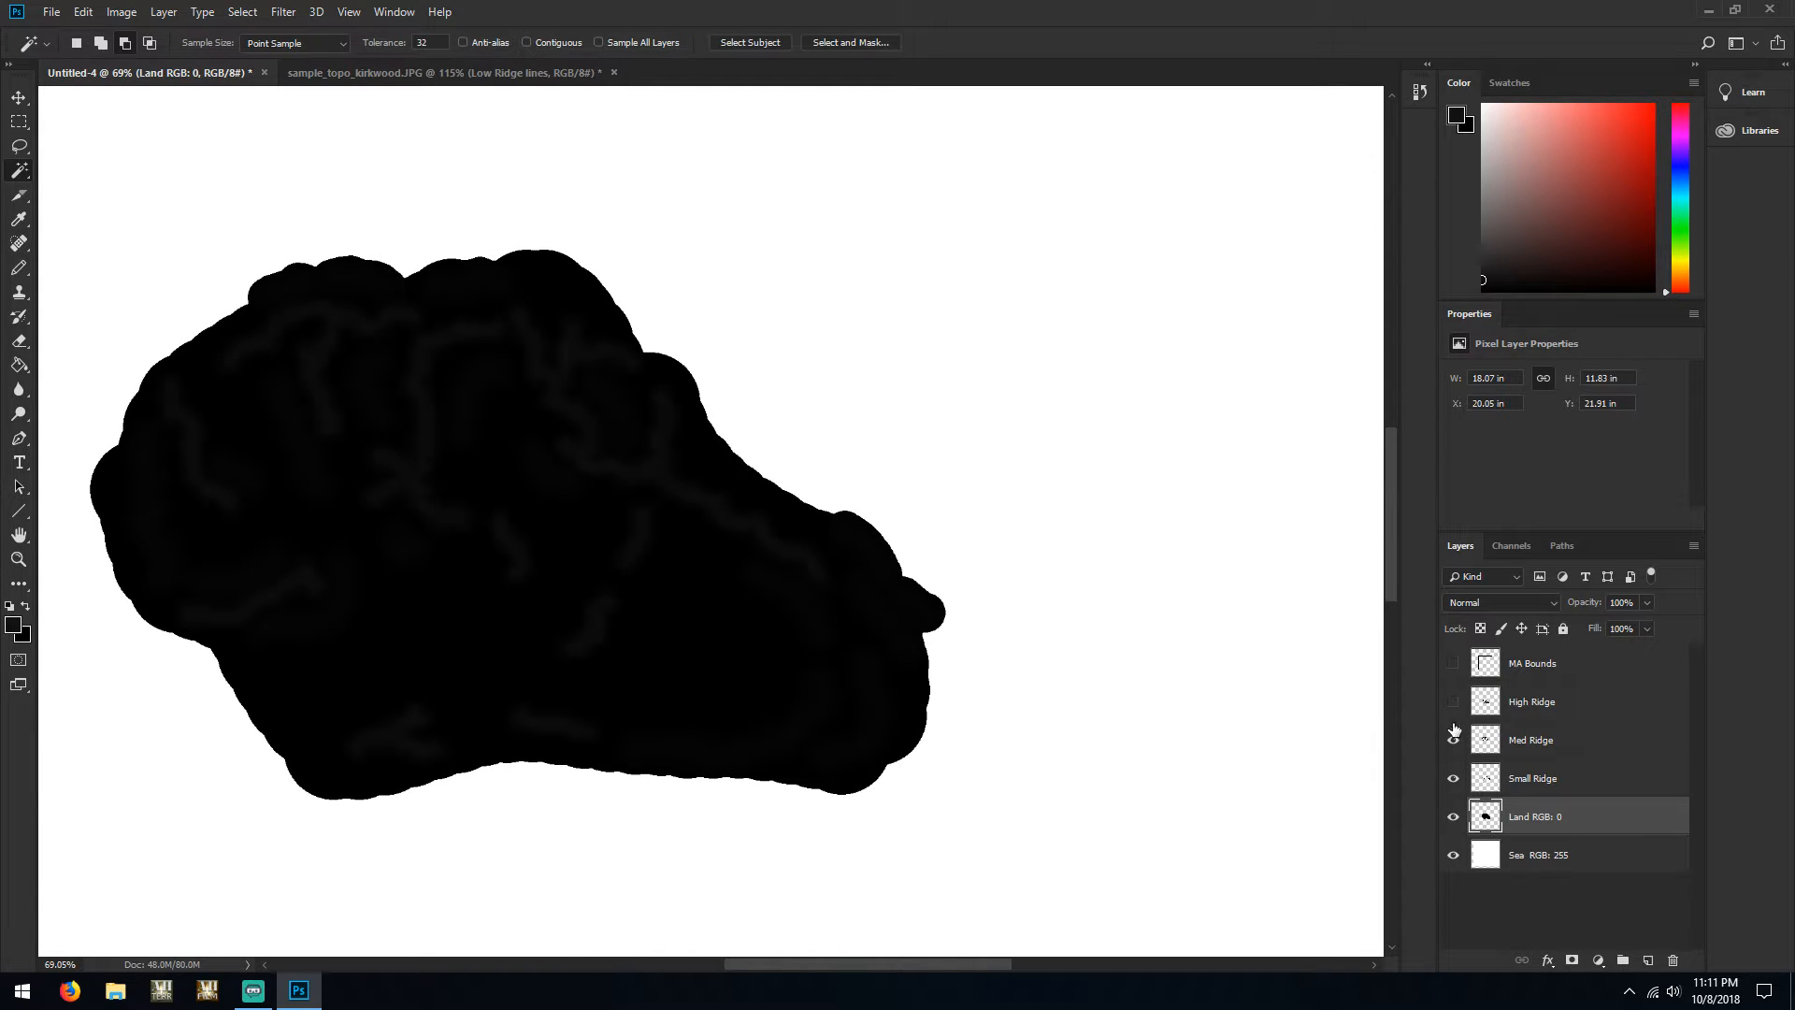
pyautogui.click(1454, 703)
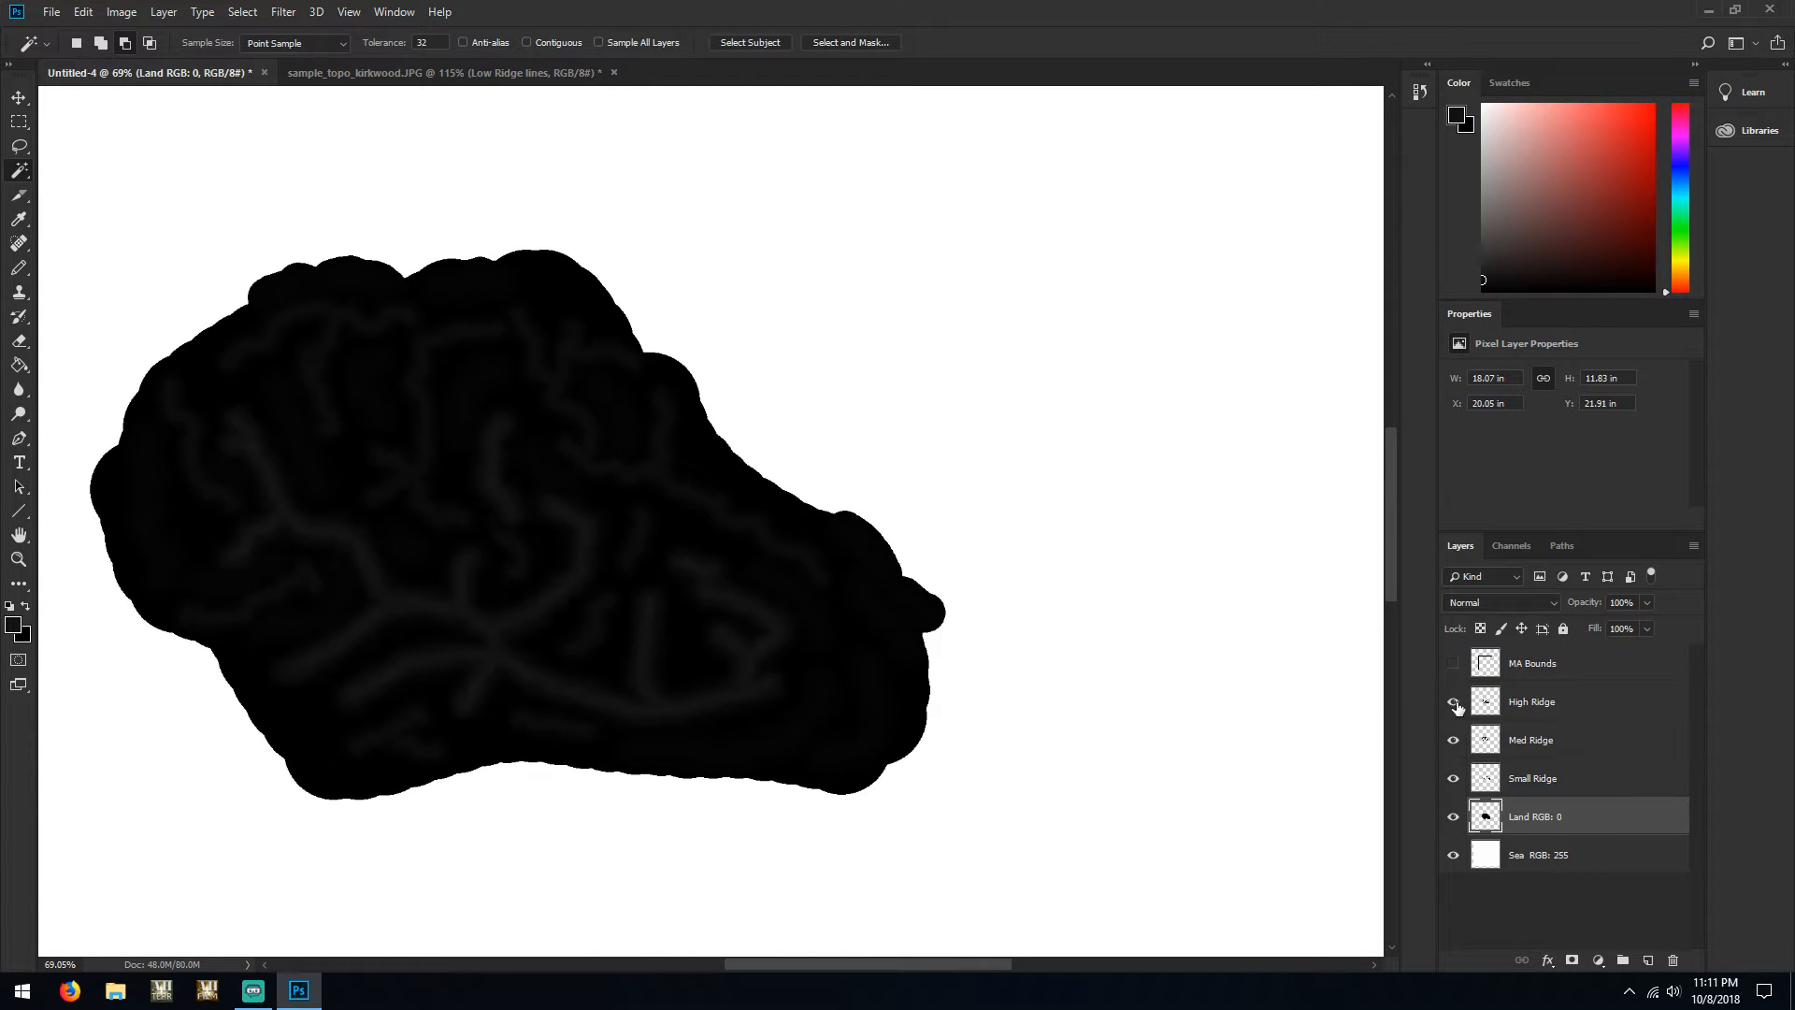
pyautogui.keyDown('shift'); pyautogui.click(1578, 864); pyautogui.keyUp('shift')
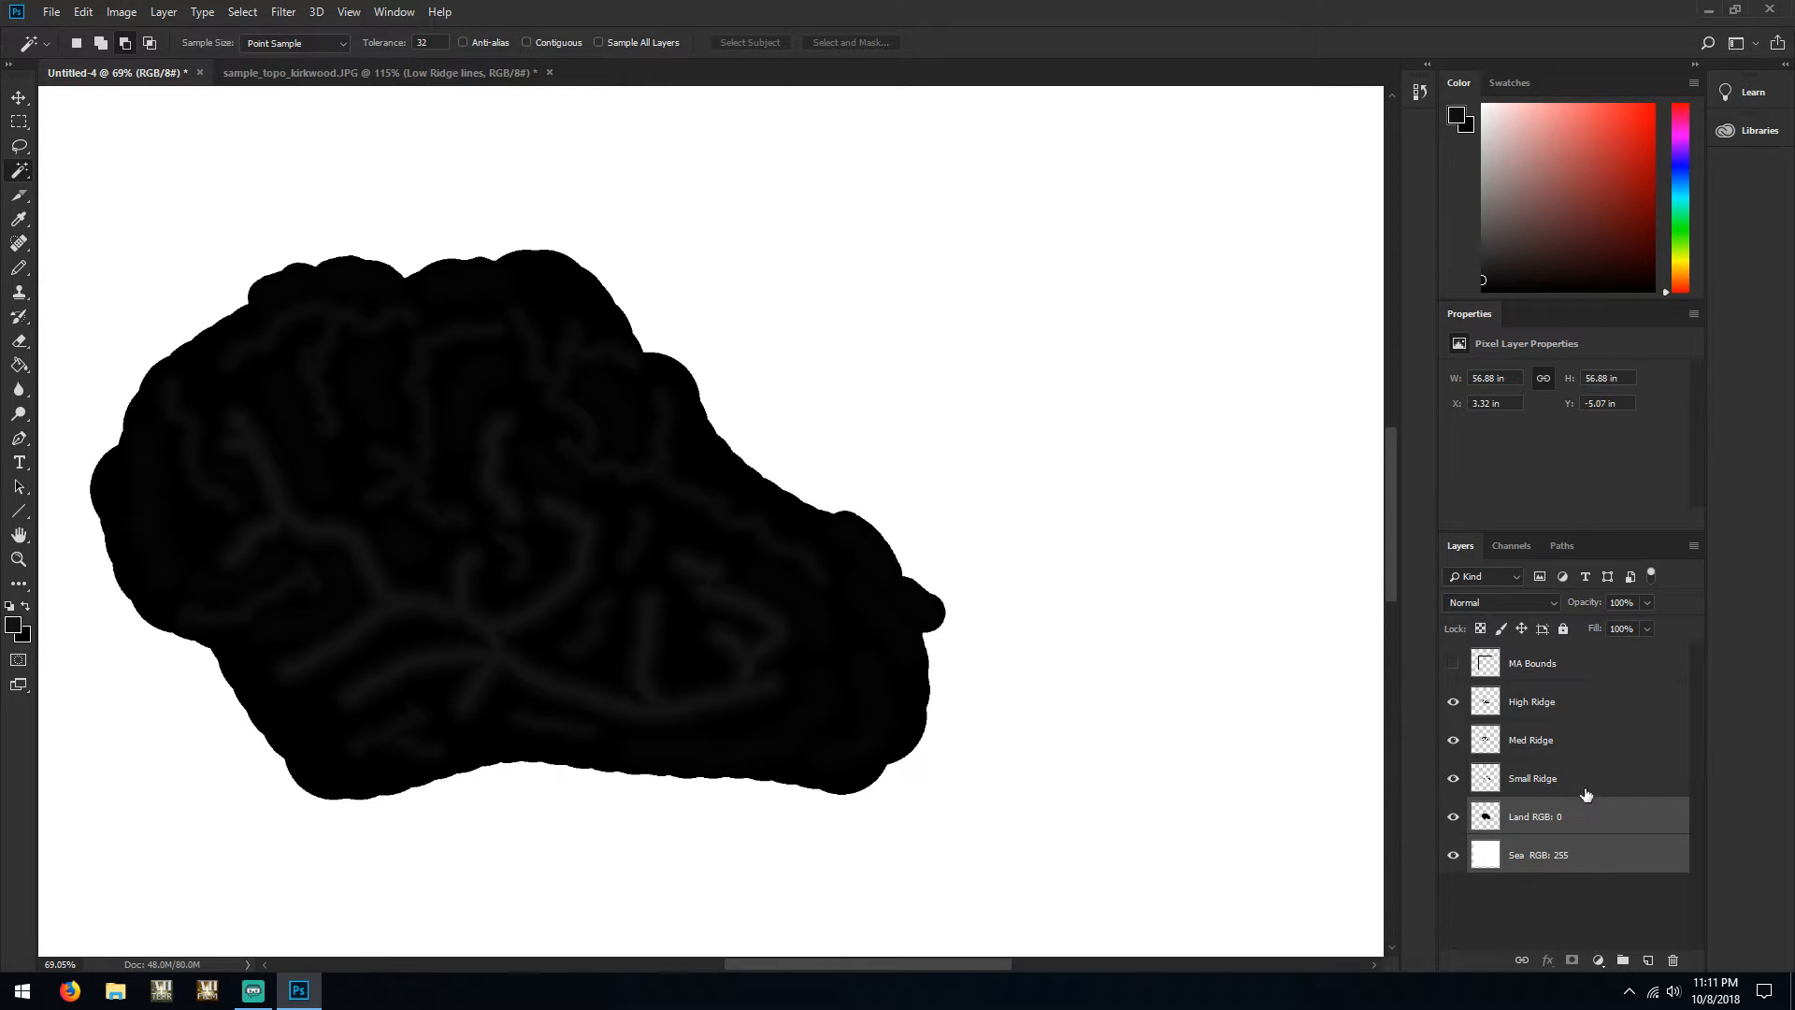
# Select all five layers from High Ridge down to Sea, leaving MA Bounds out of the selection
pyautogui.keyDown('shift'); pyautogui.click(1584, 710); pyautogui.keyUp('shift')
pyautogui.click(1599, 706)
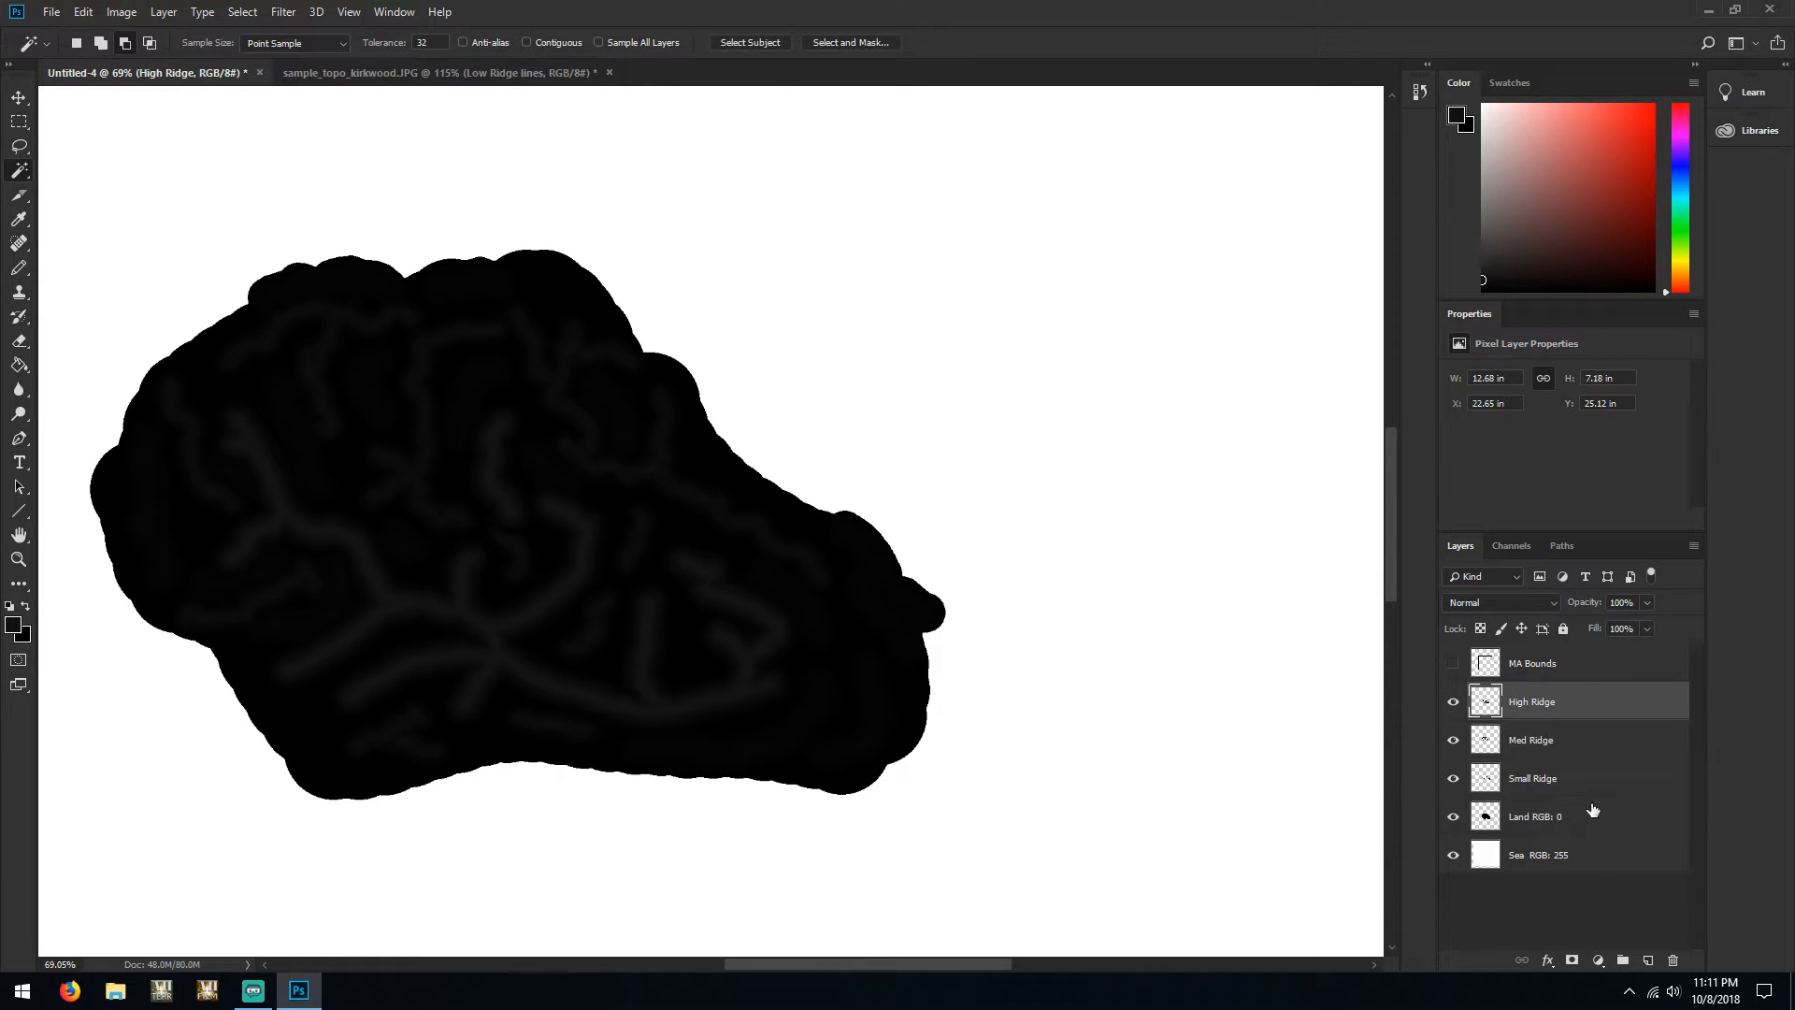
pyautogui.keyDown('shift'); pyautogui.click(1590, 858); pyautogui.keyUp('shift')
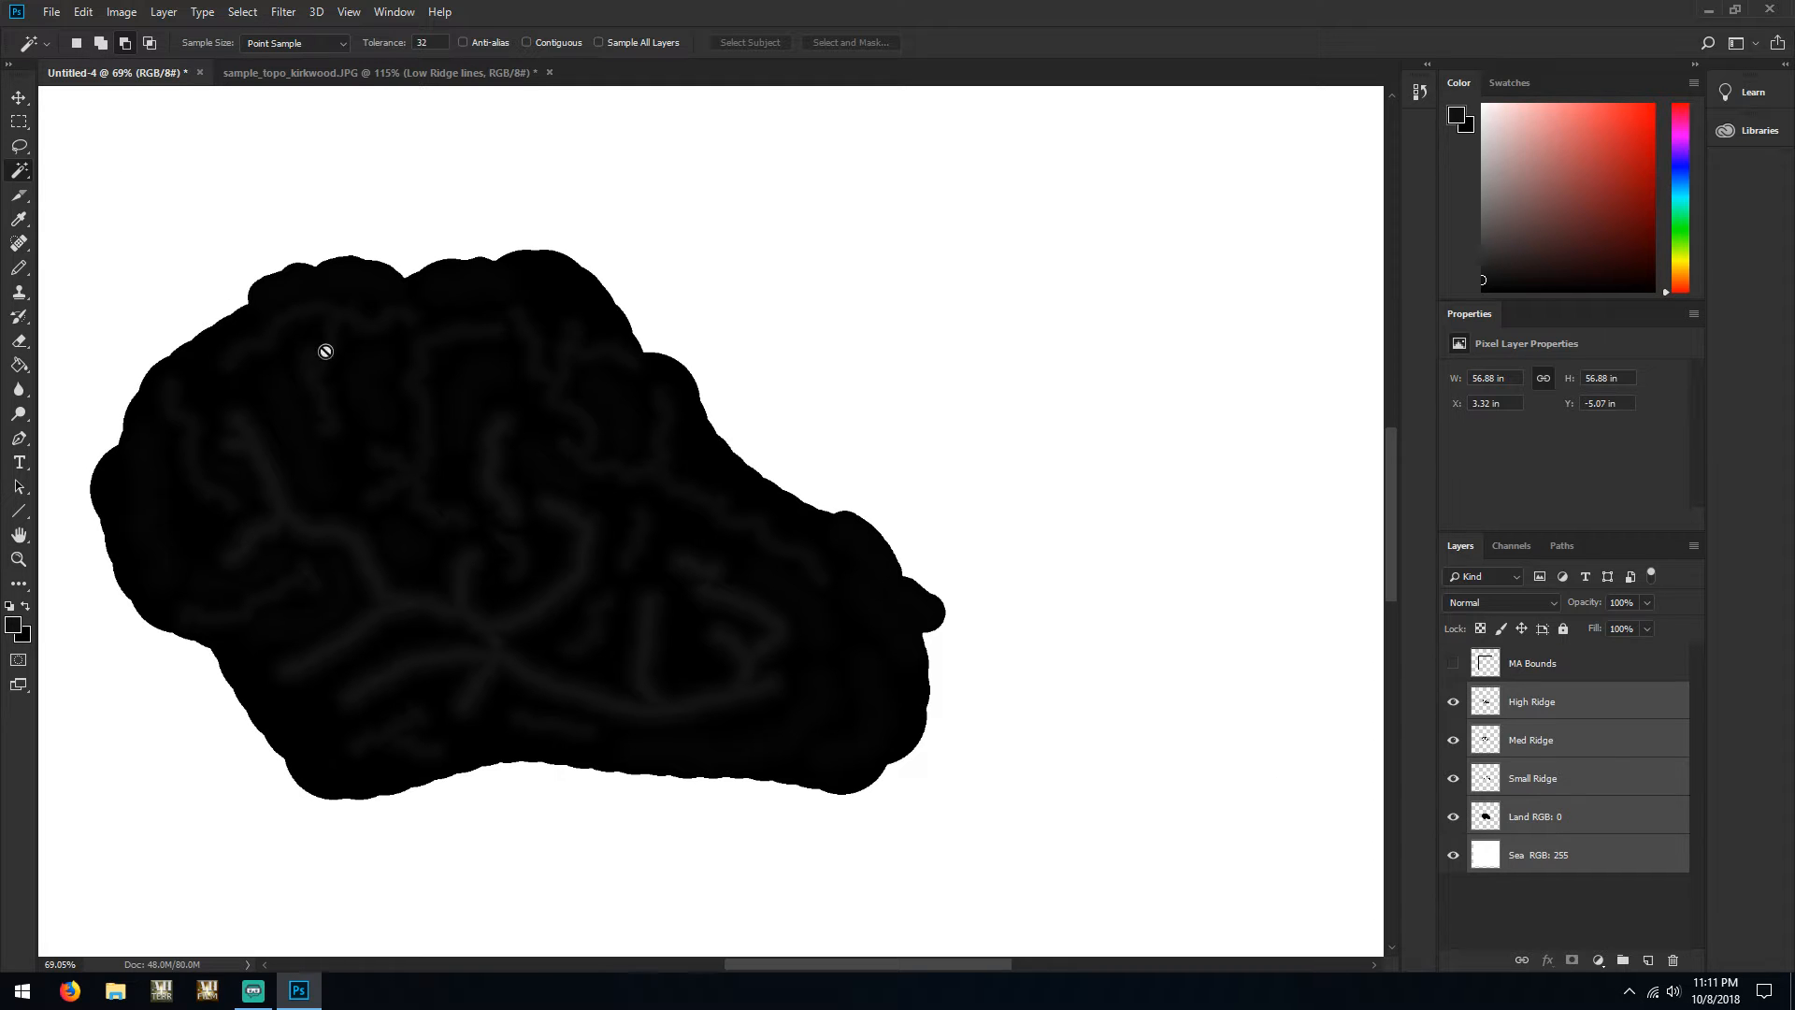
# Examine the island's trimmed coastline and ridges up close, and check its placement against the MA Bounds frame
pyautogui.scroll(5, 949, 669)
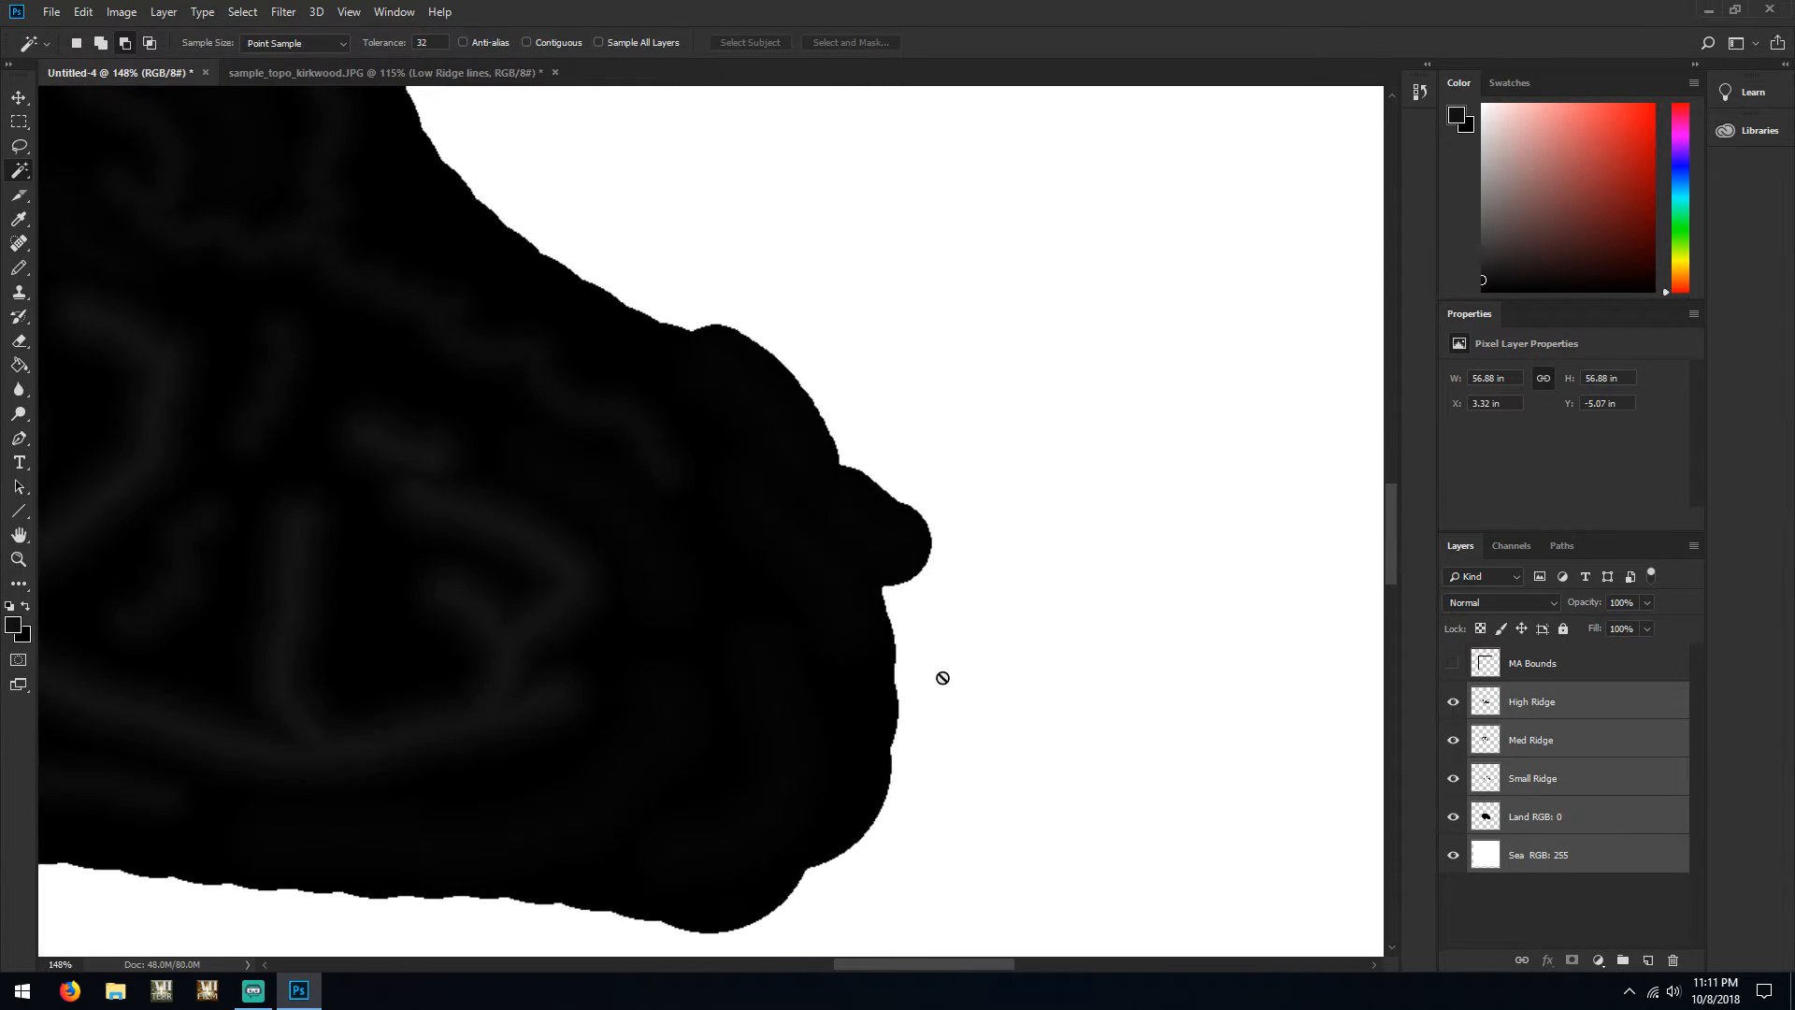
pyautogui.scroll(2, 931, 671)
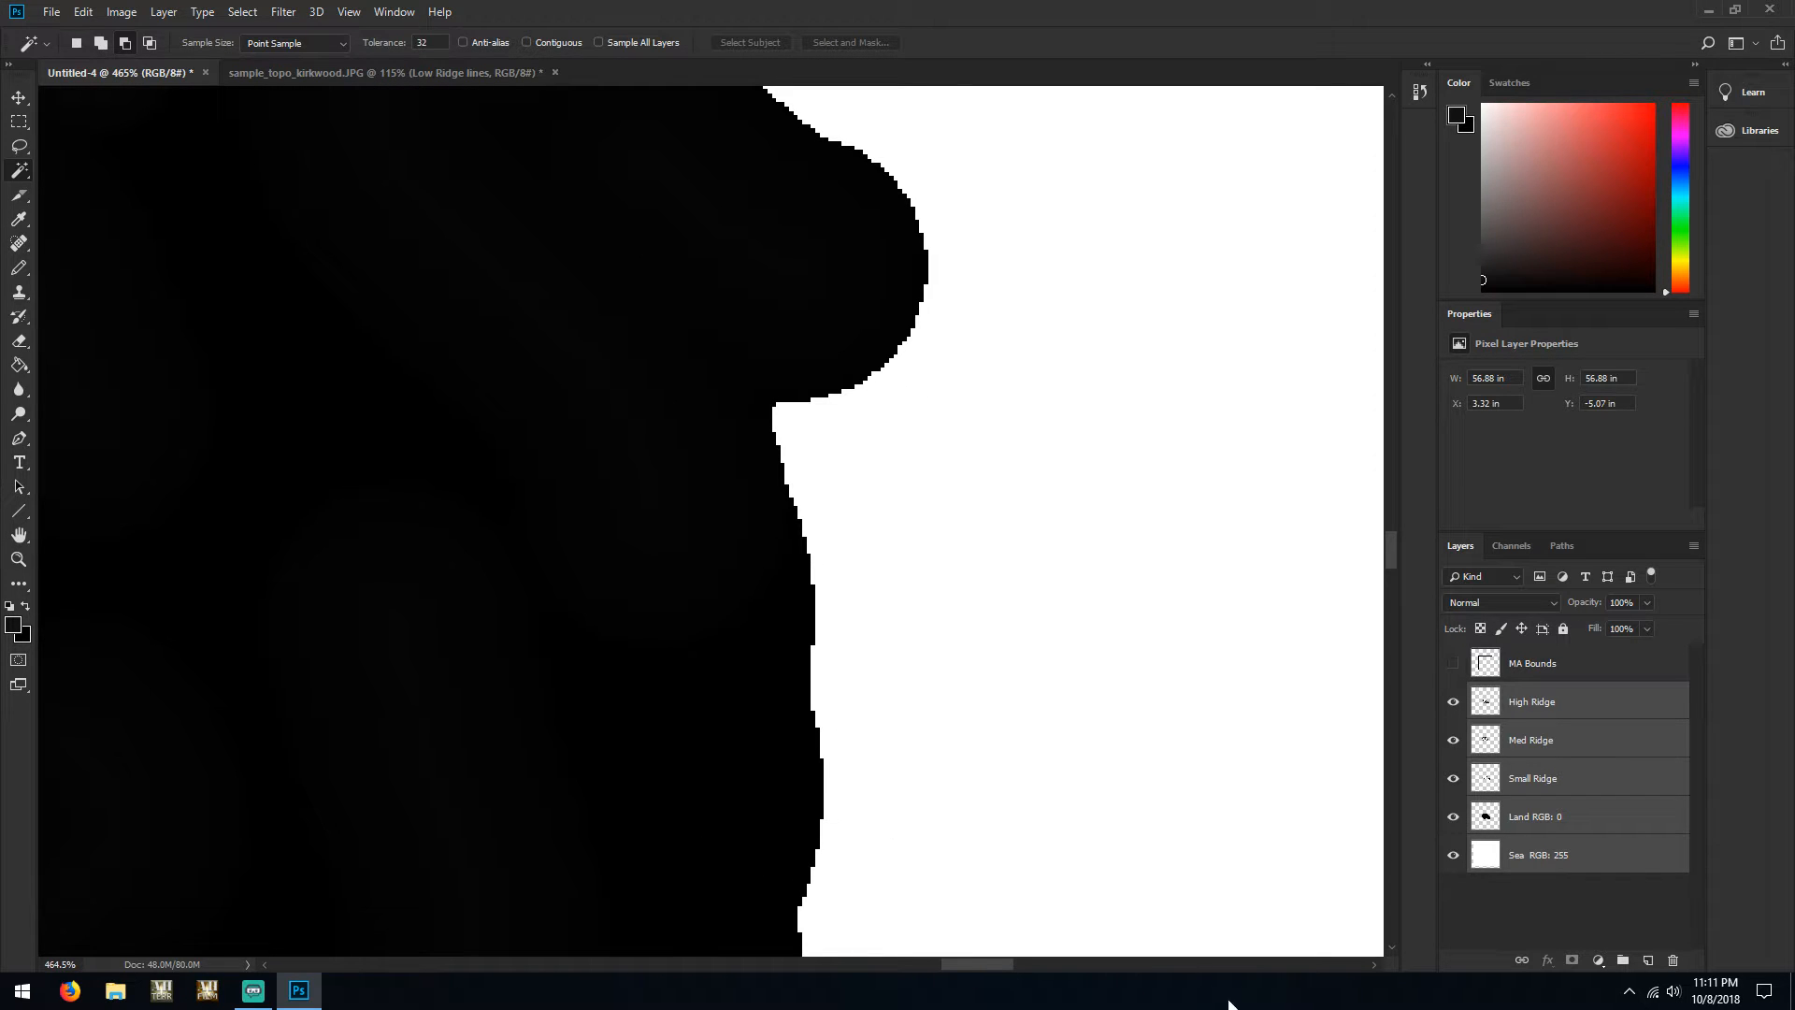
pyautogui.moveTo(978, 963); pyautogui.dragTo(939, 963)
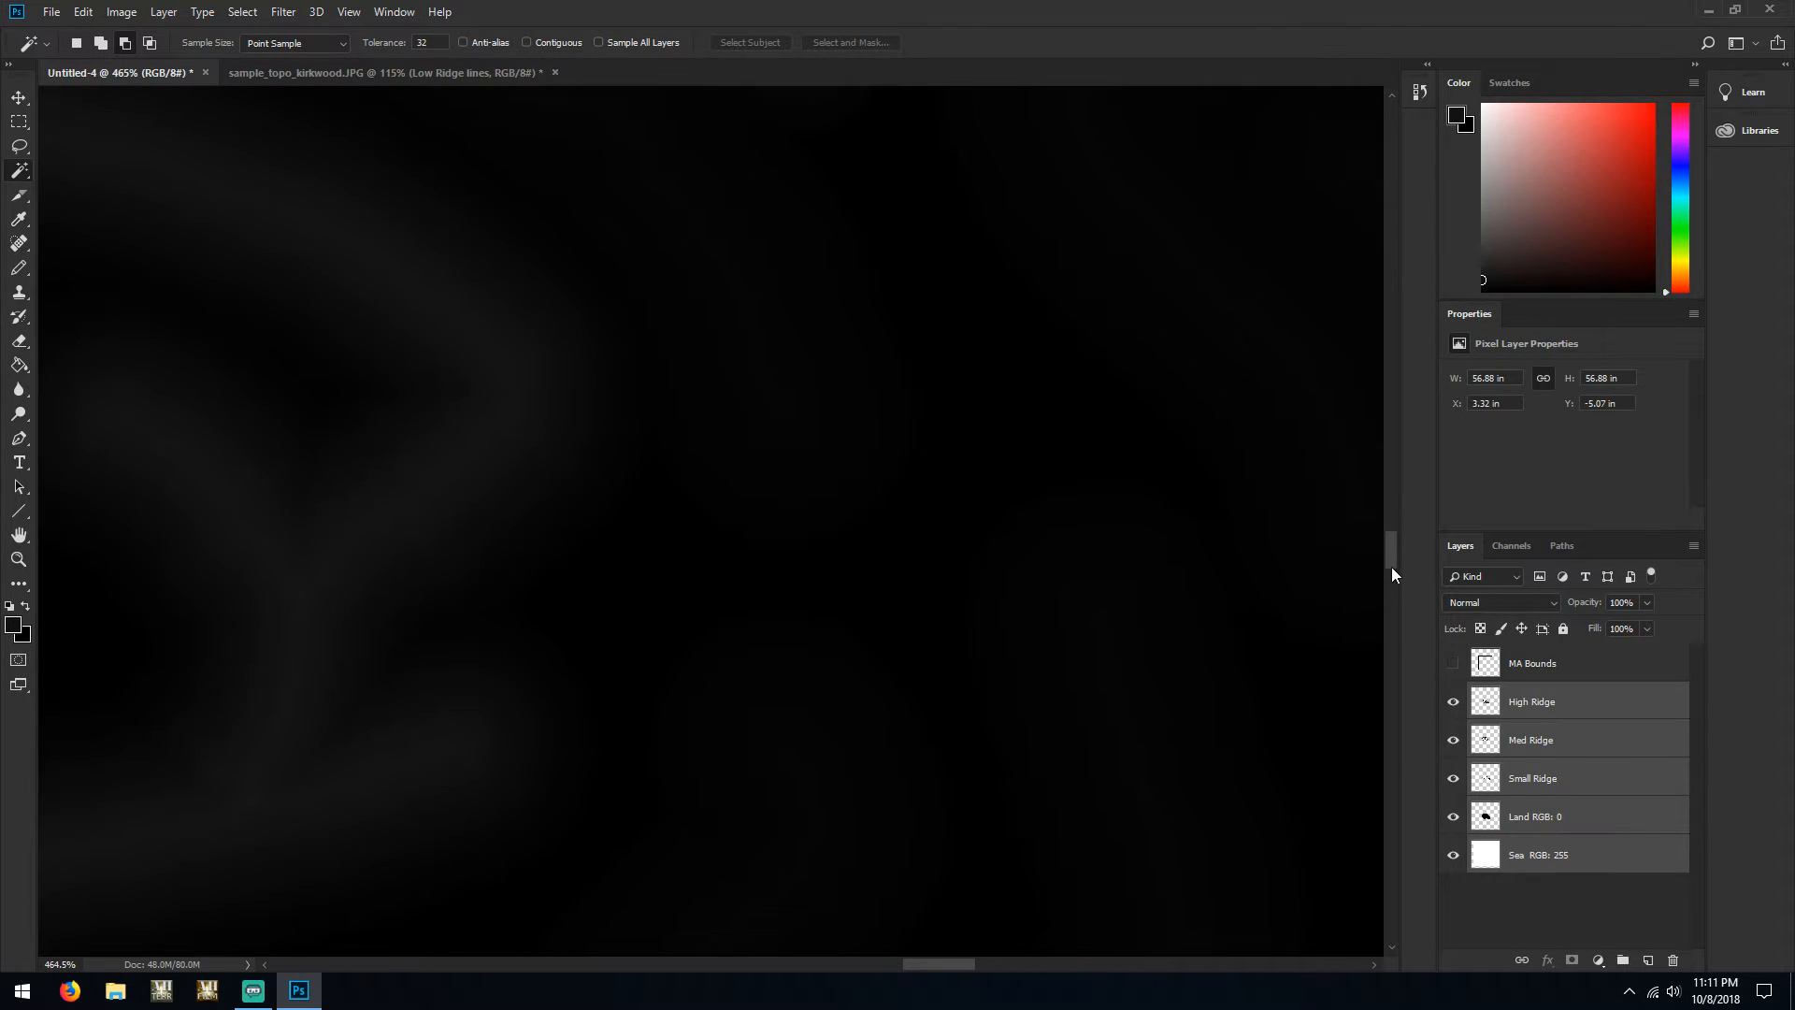
pyautogui.moveTo(1391, 563); pyautogui.dragTo(1391, 581)
pyautogui.scroll(-2, 1389, 591)
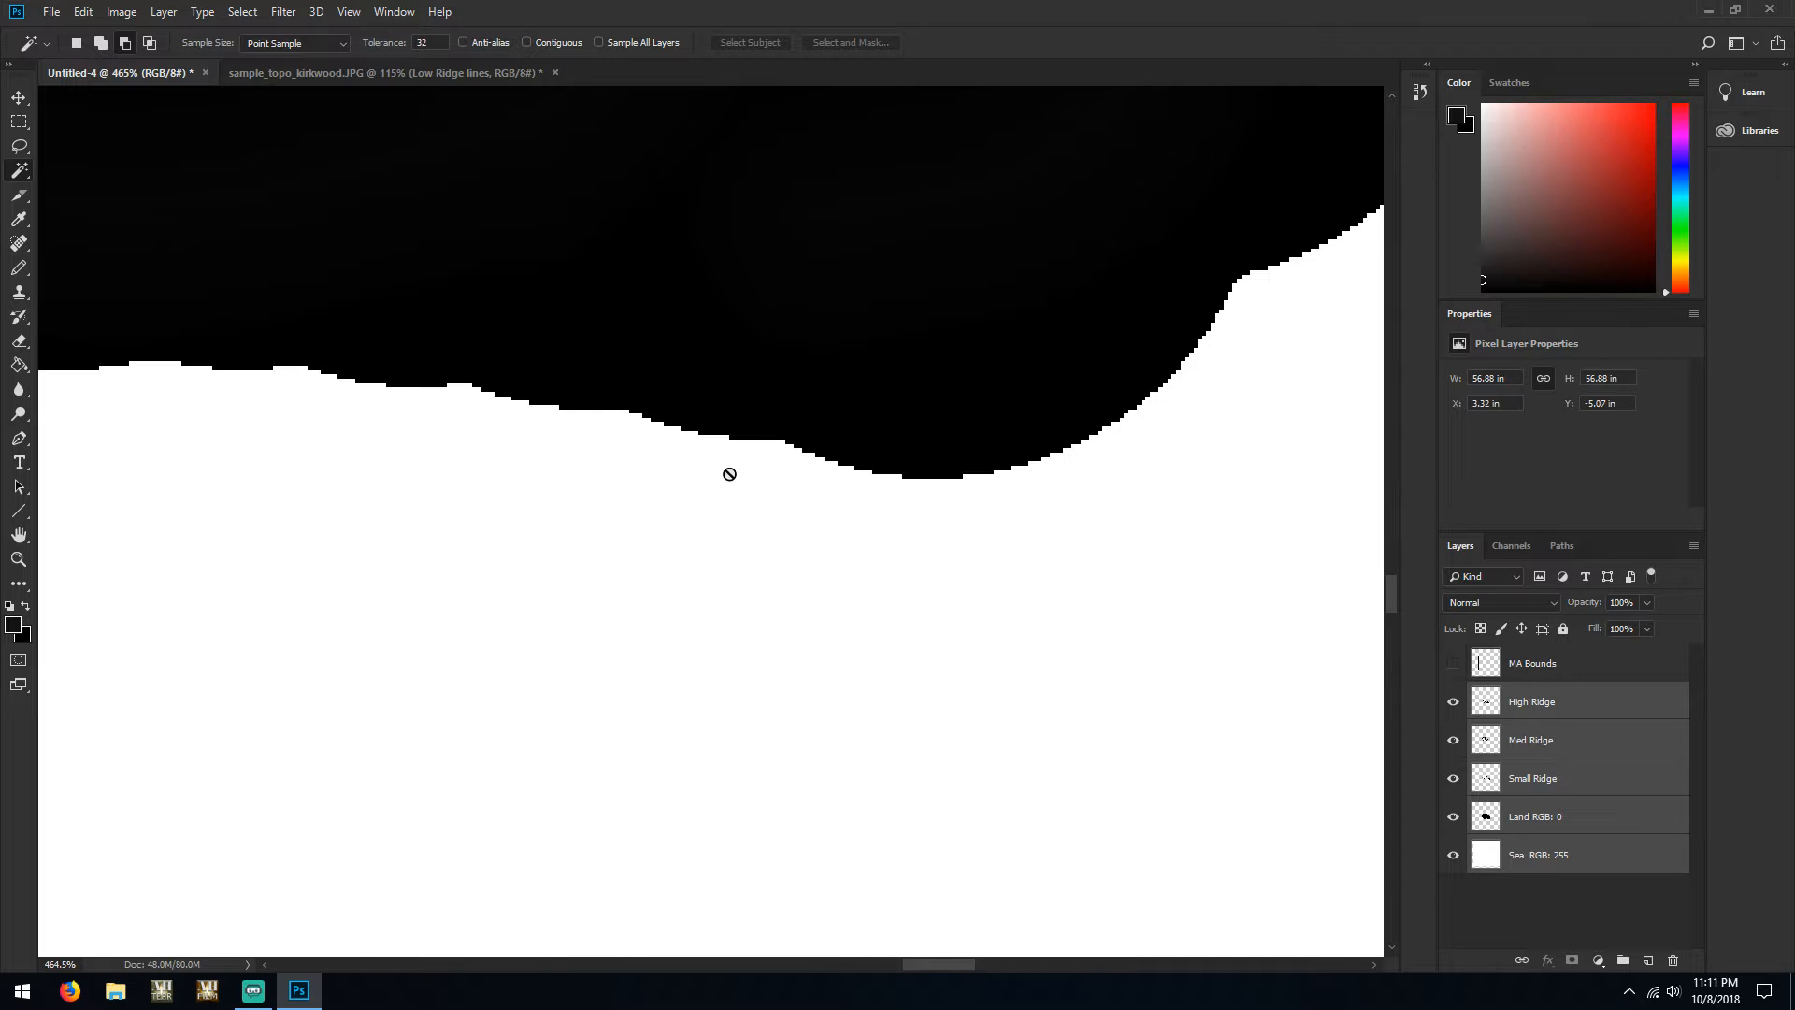
pyautogui.scroll(-8, 713, 467)
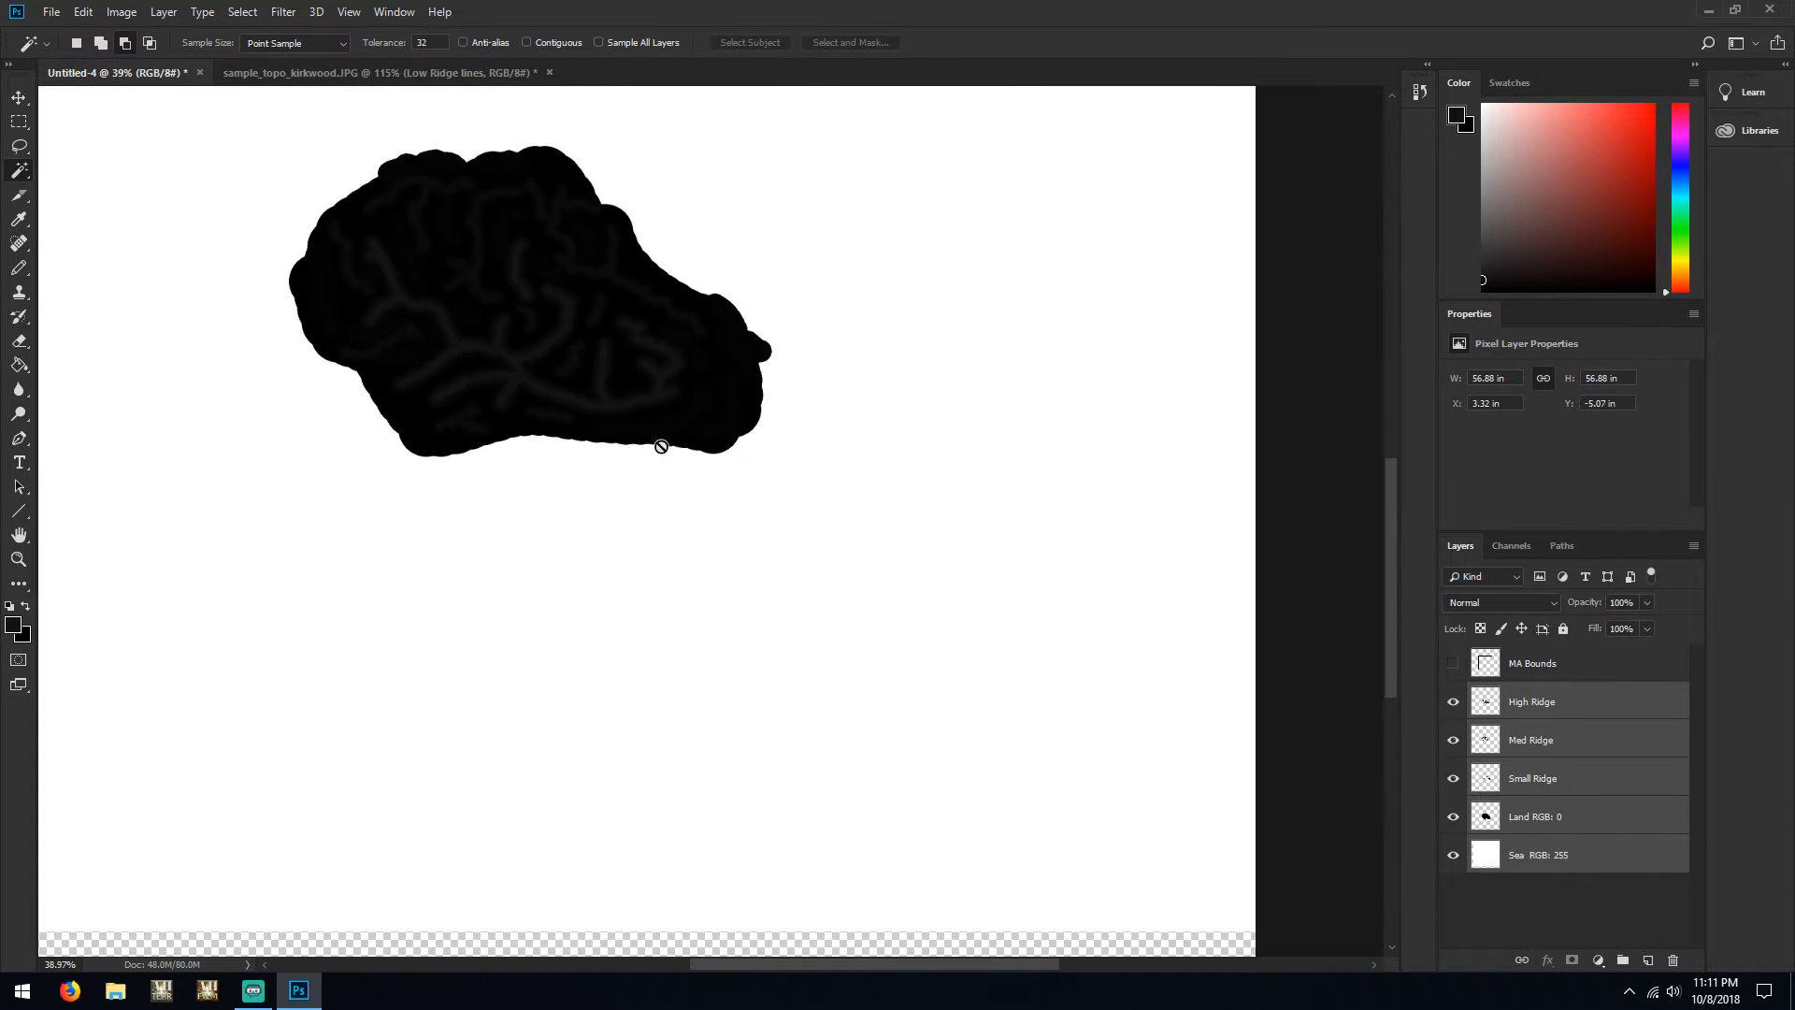
pyautogui.scroll(4, 757, 451)
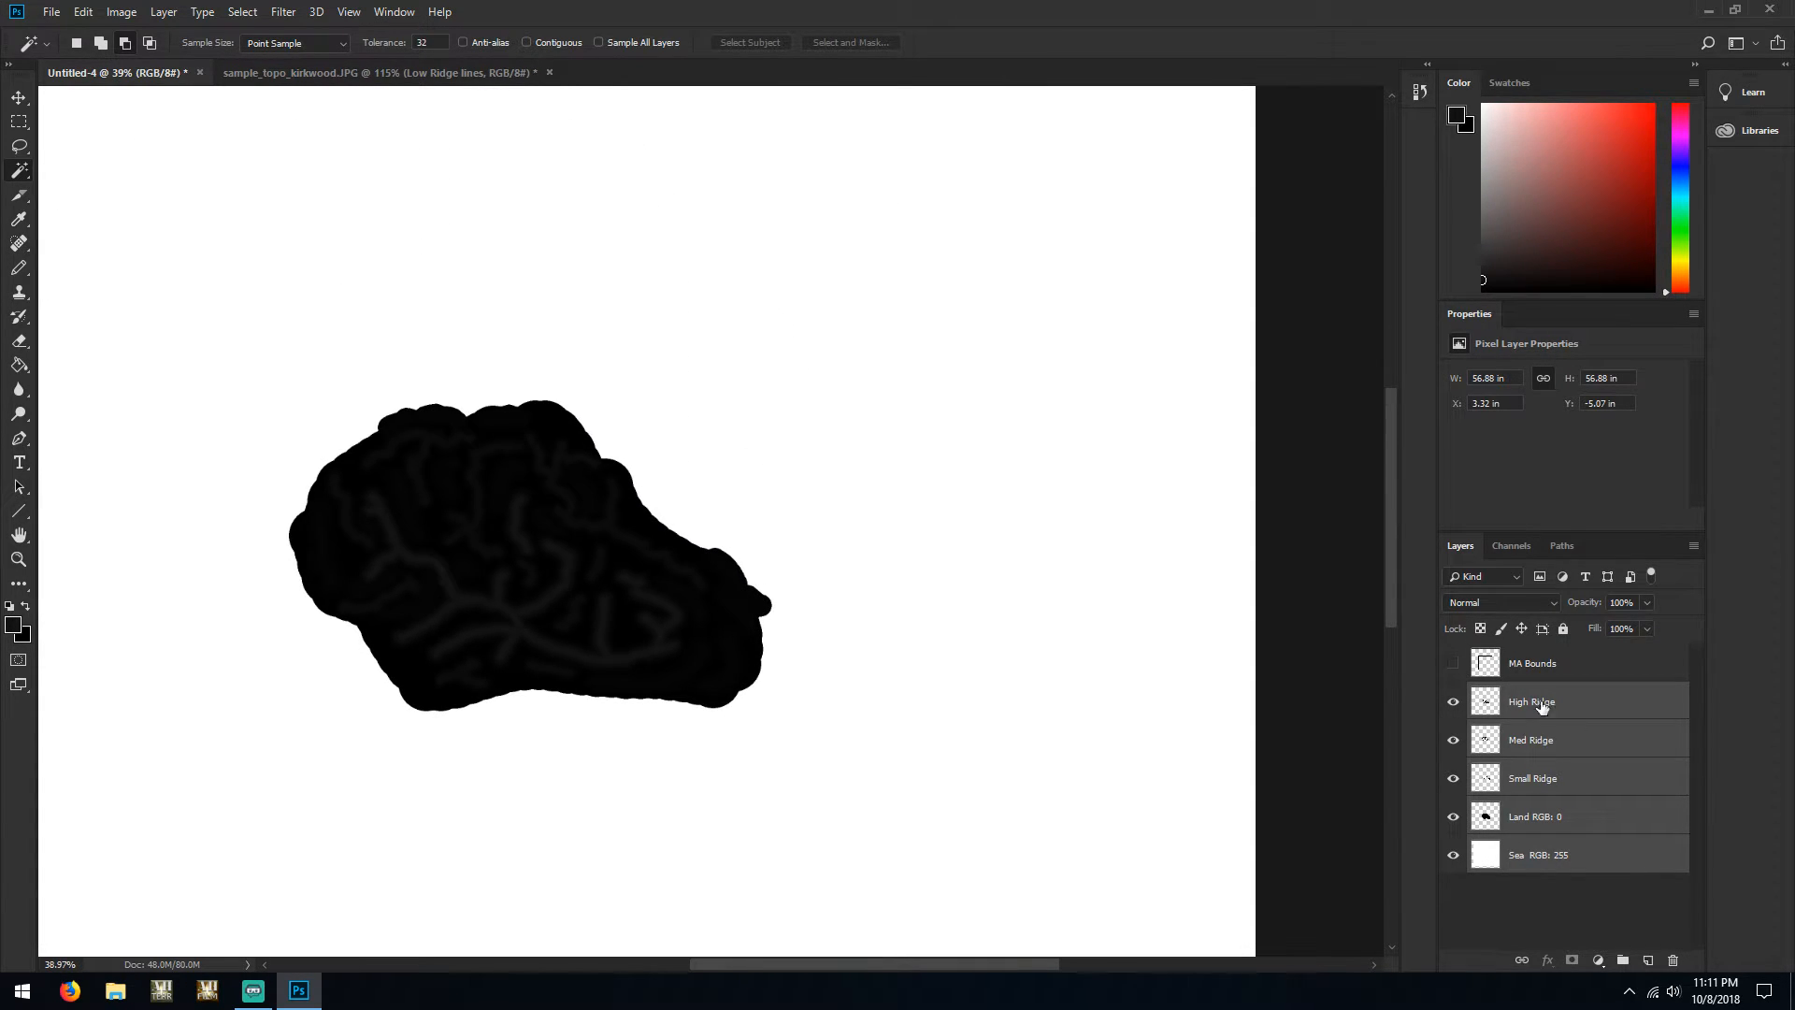
pyautogui.click(1453, 665)
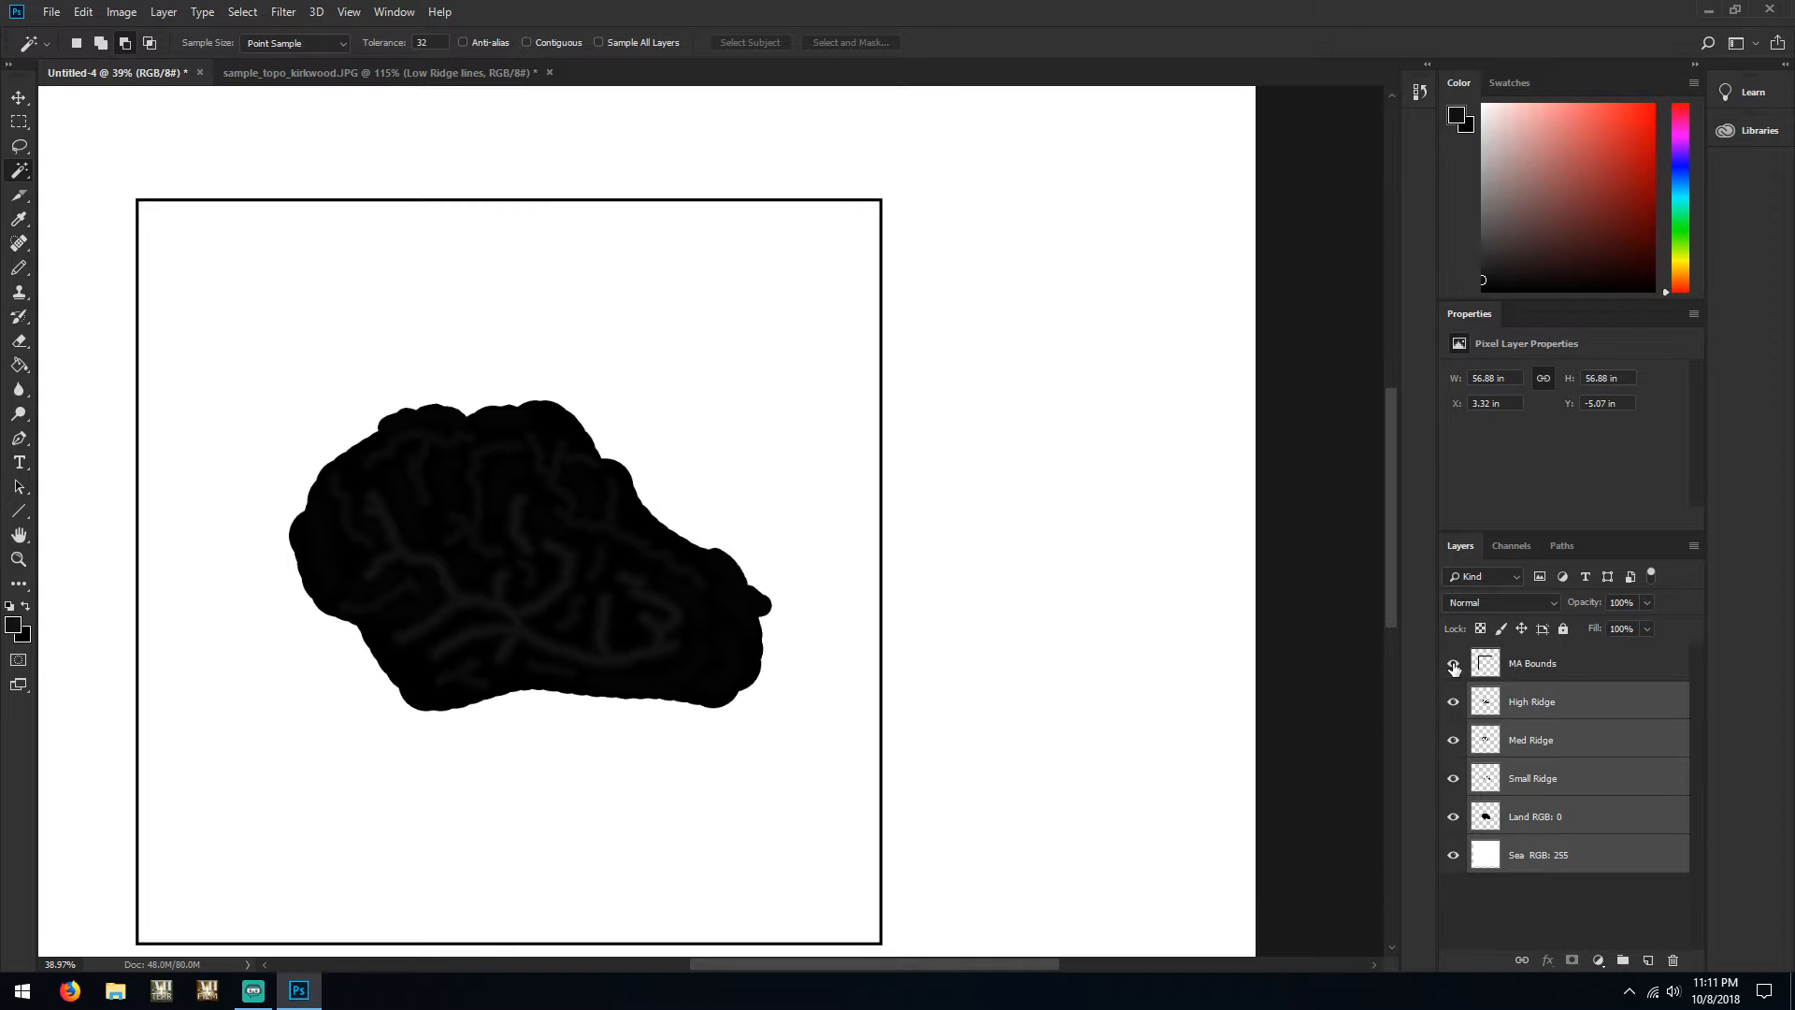
pyautogui.click(1452, 664)
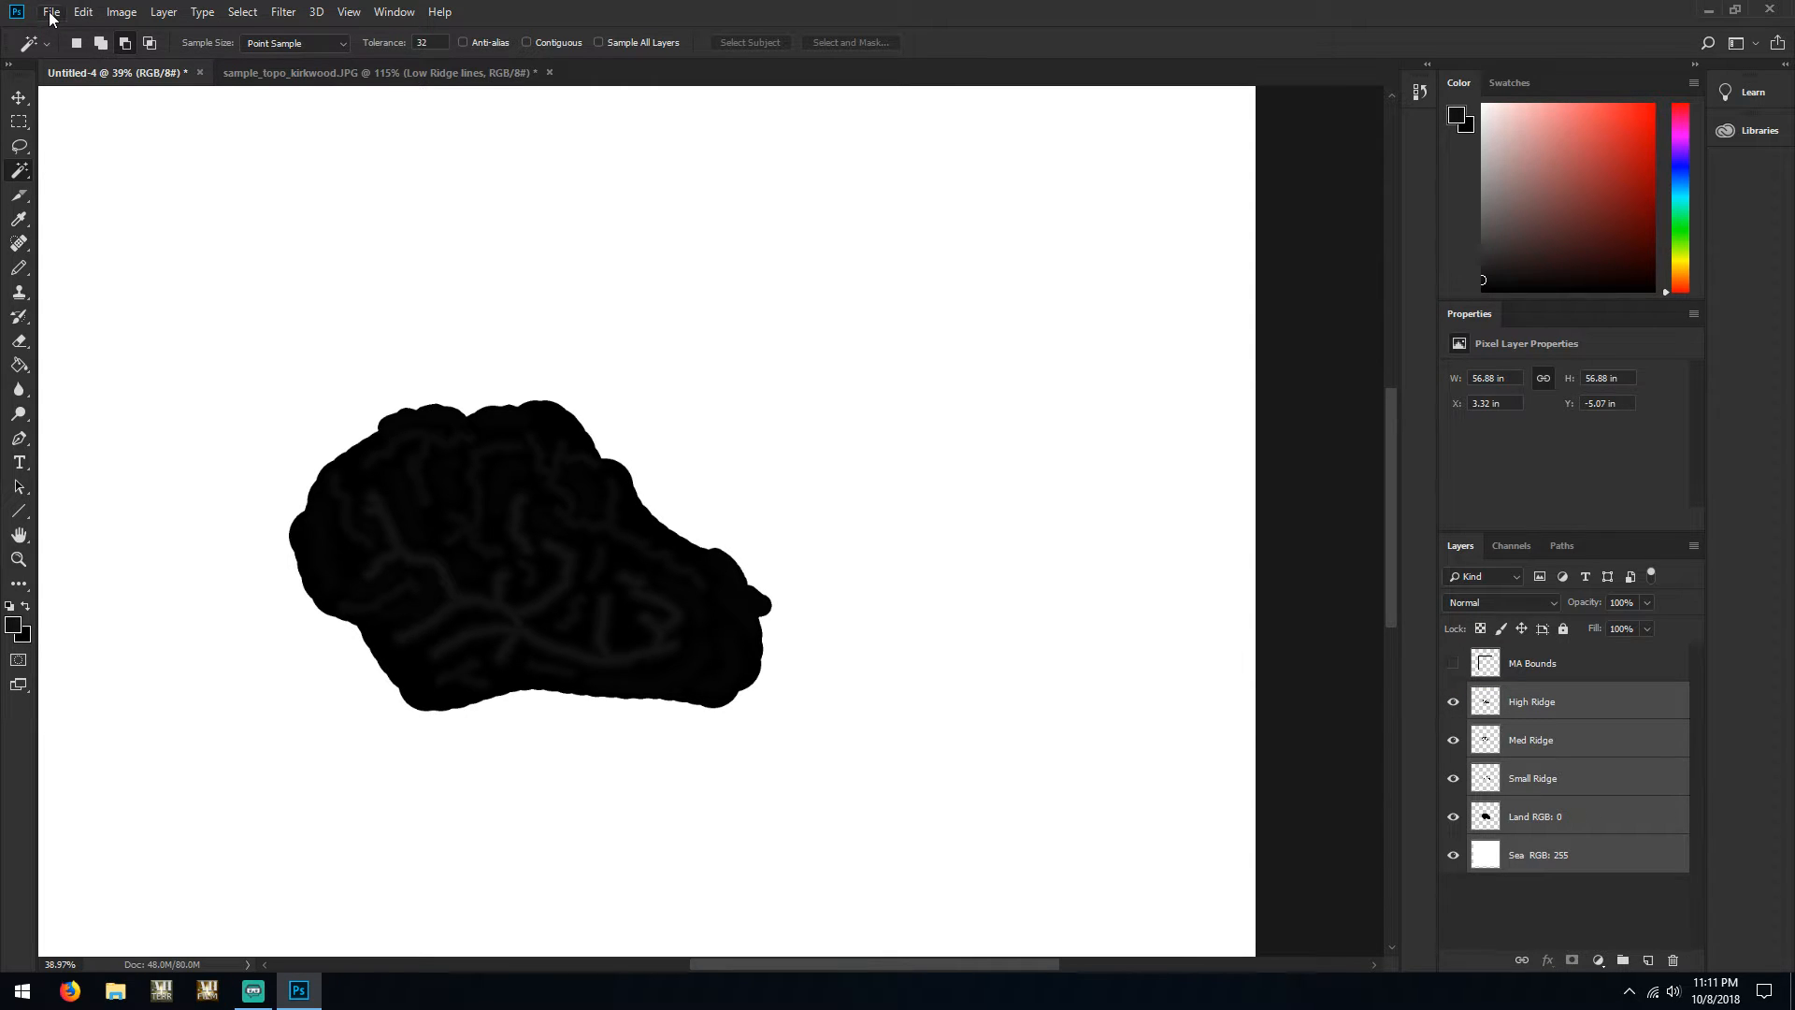
# Switch to the Aces High Terrain Editor and start a new terrain in the Tut6 folder under ah3terr
pyautogui.click(115, 991)
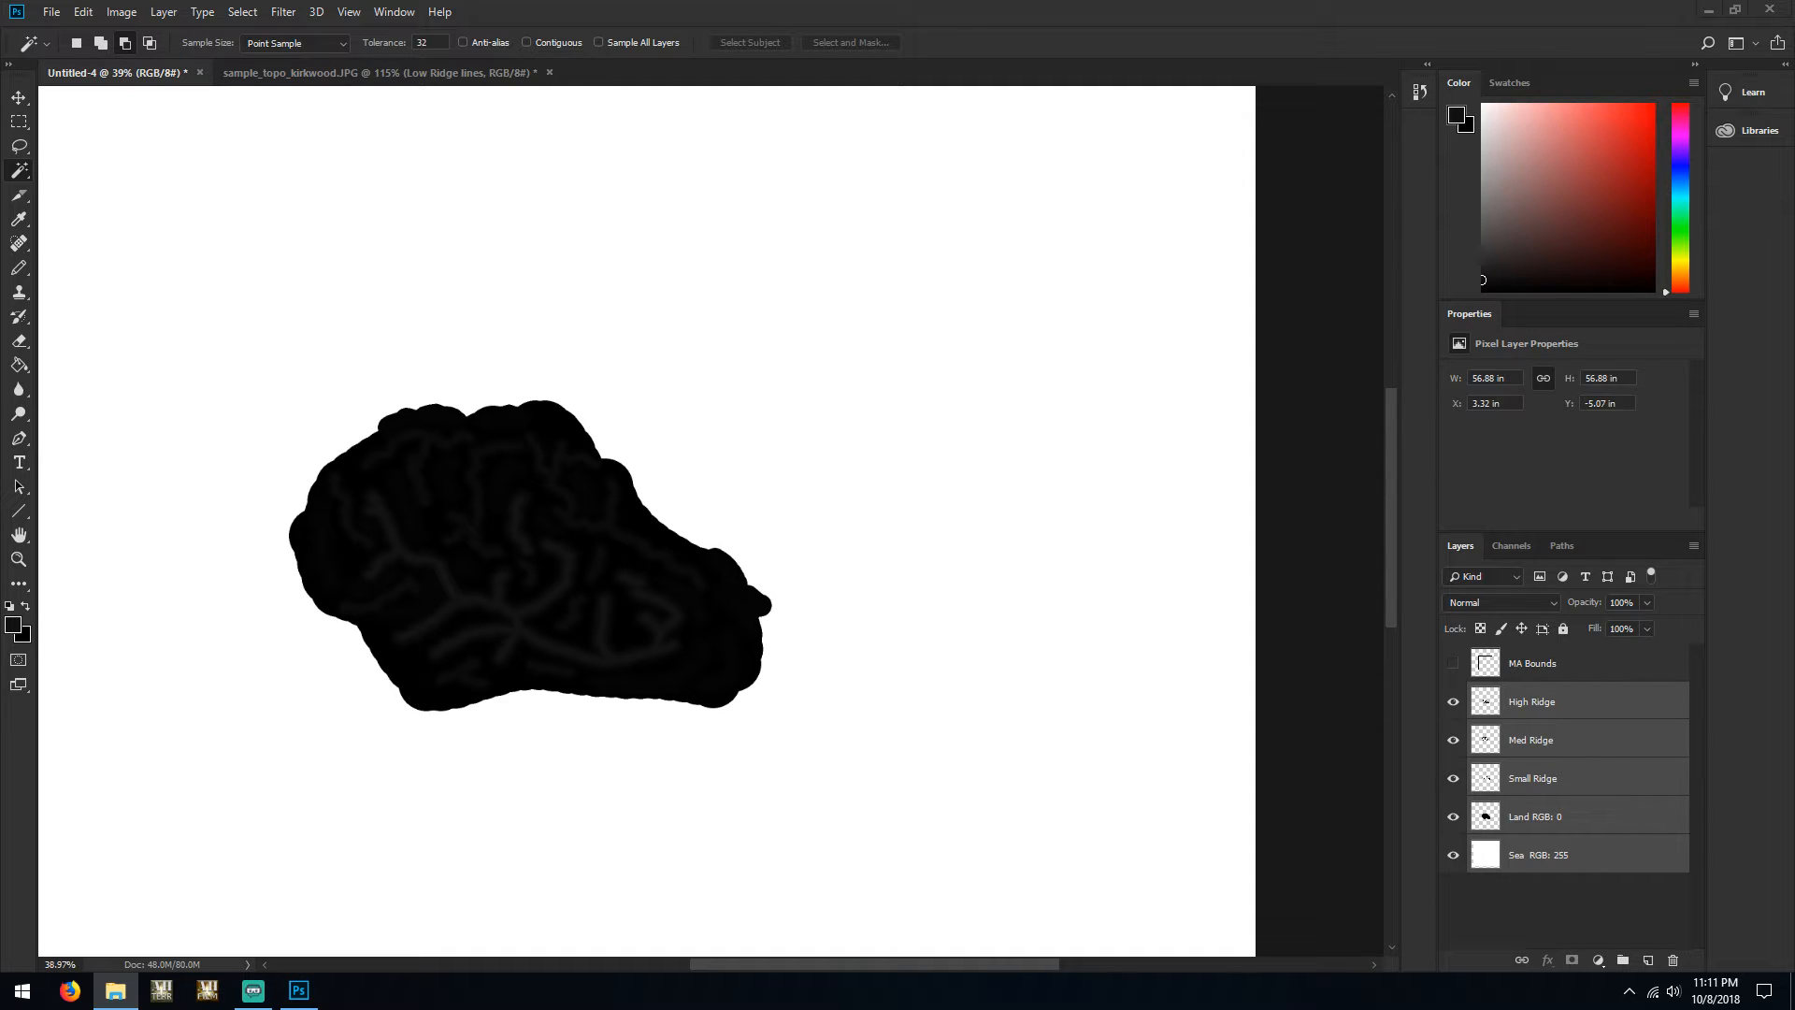
pyautogui.click(167, 996)
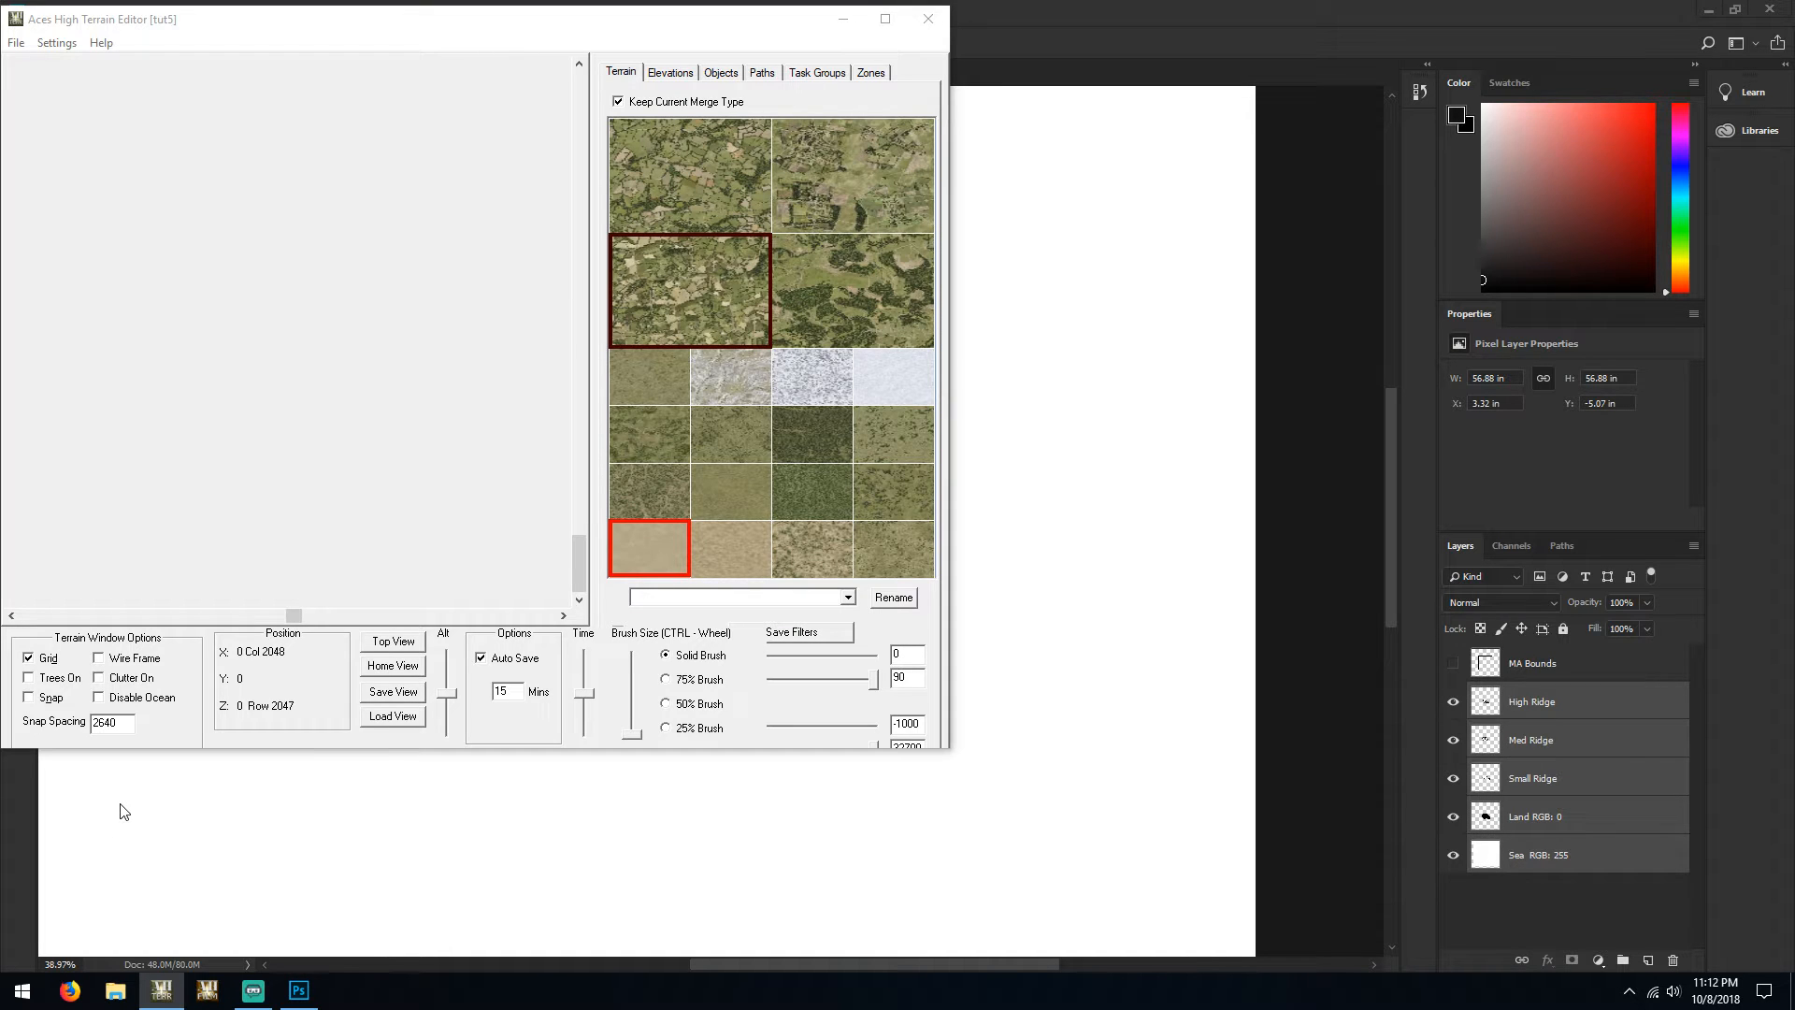
pyautogui.click(15, 43)
pyautogui.click(36, 60)
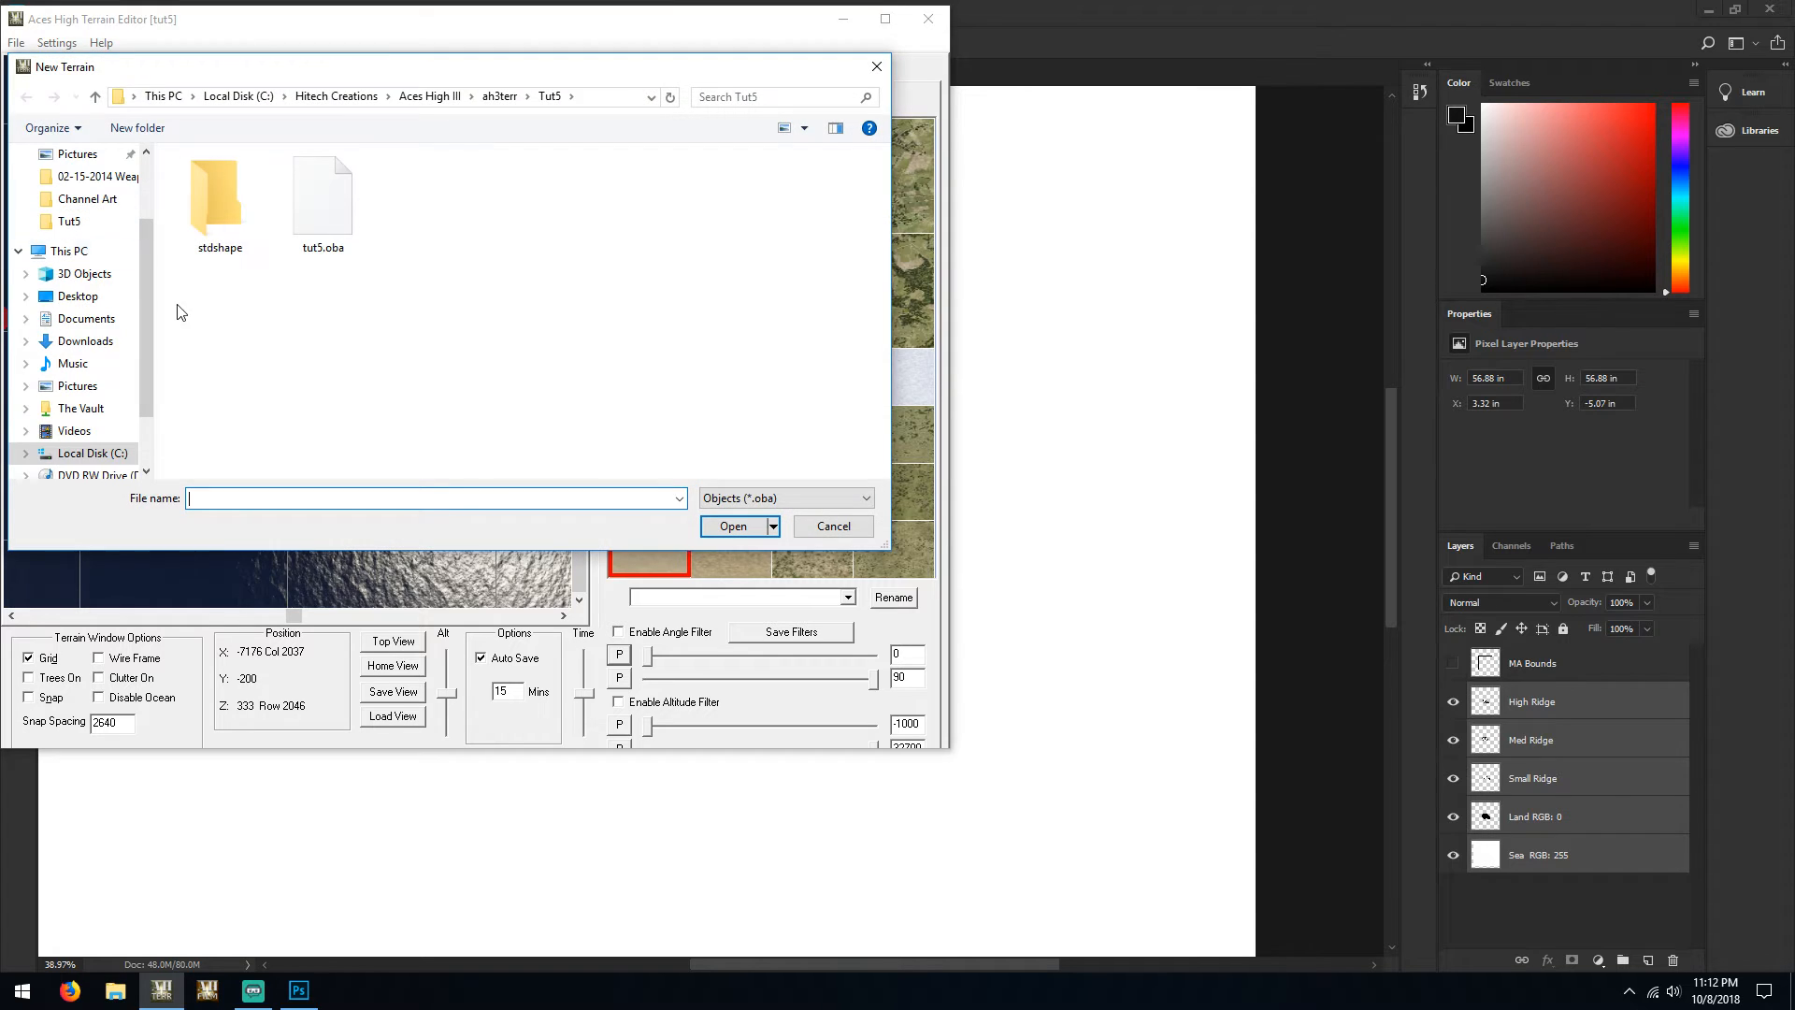
pyautogui.click(498, 97)
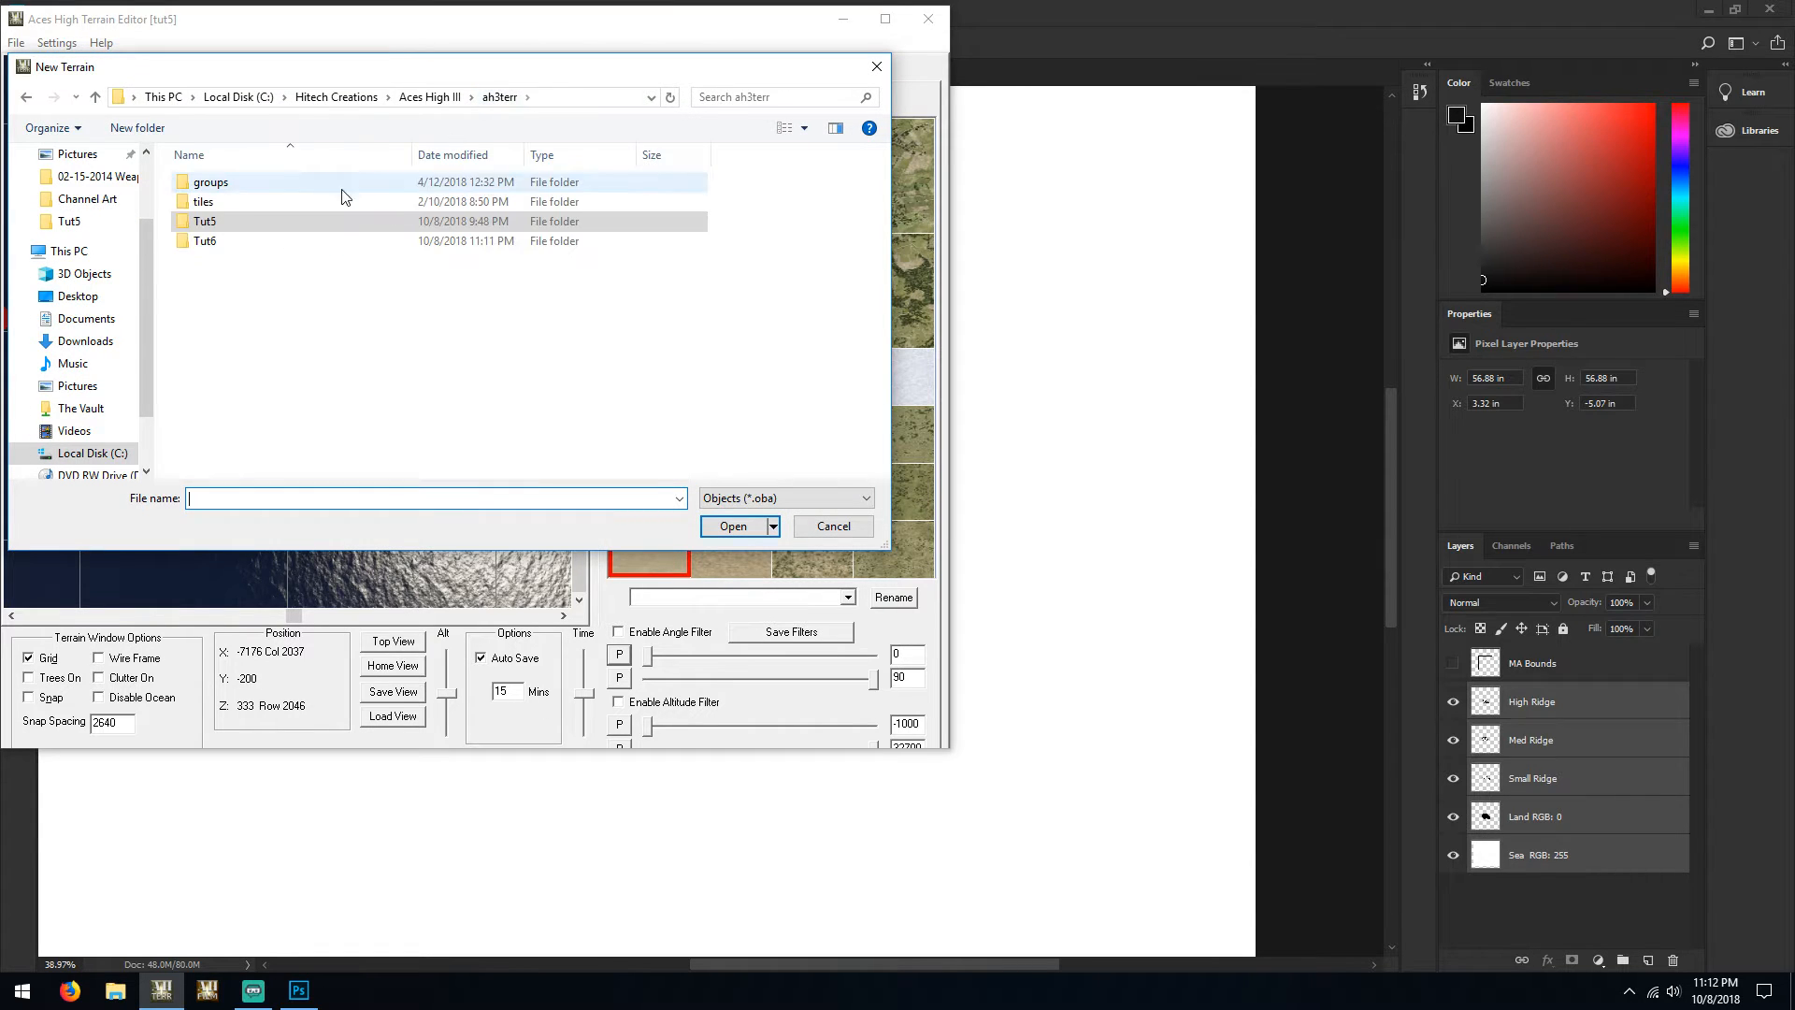
pyautogui.doubleClick(206, 236)
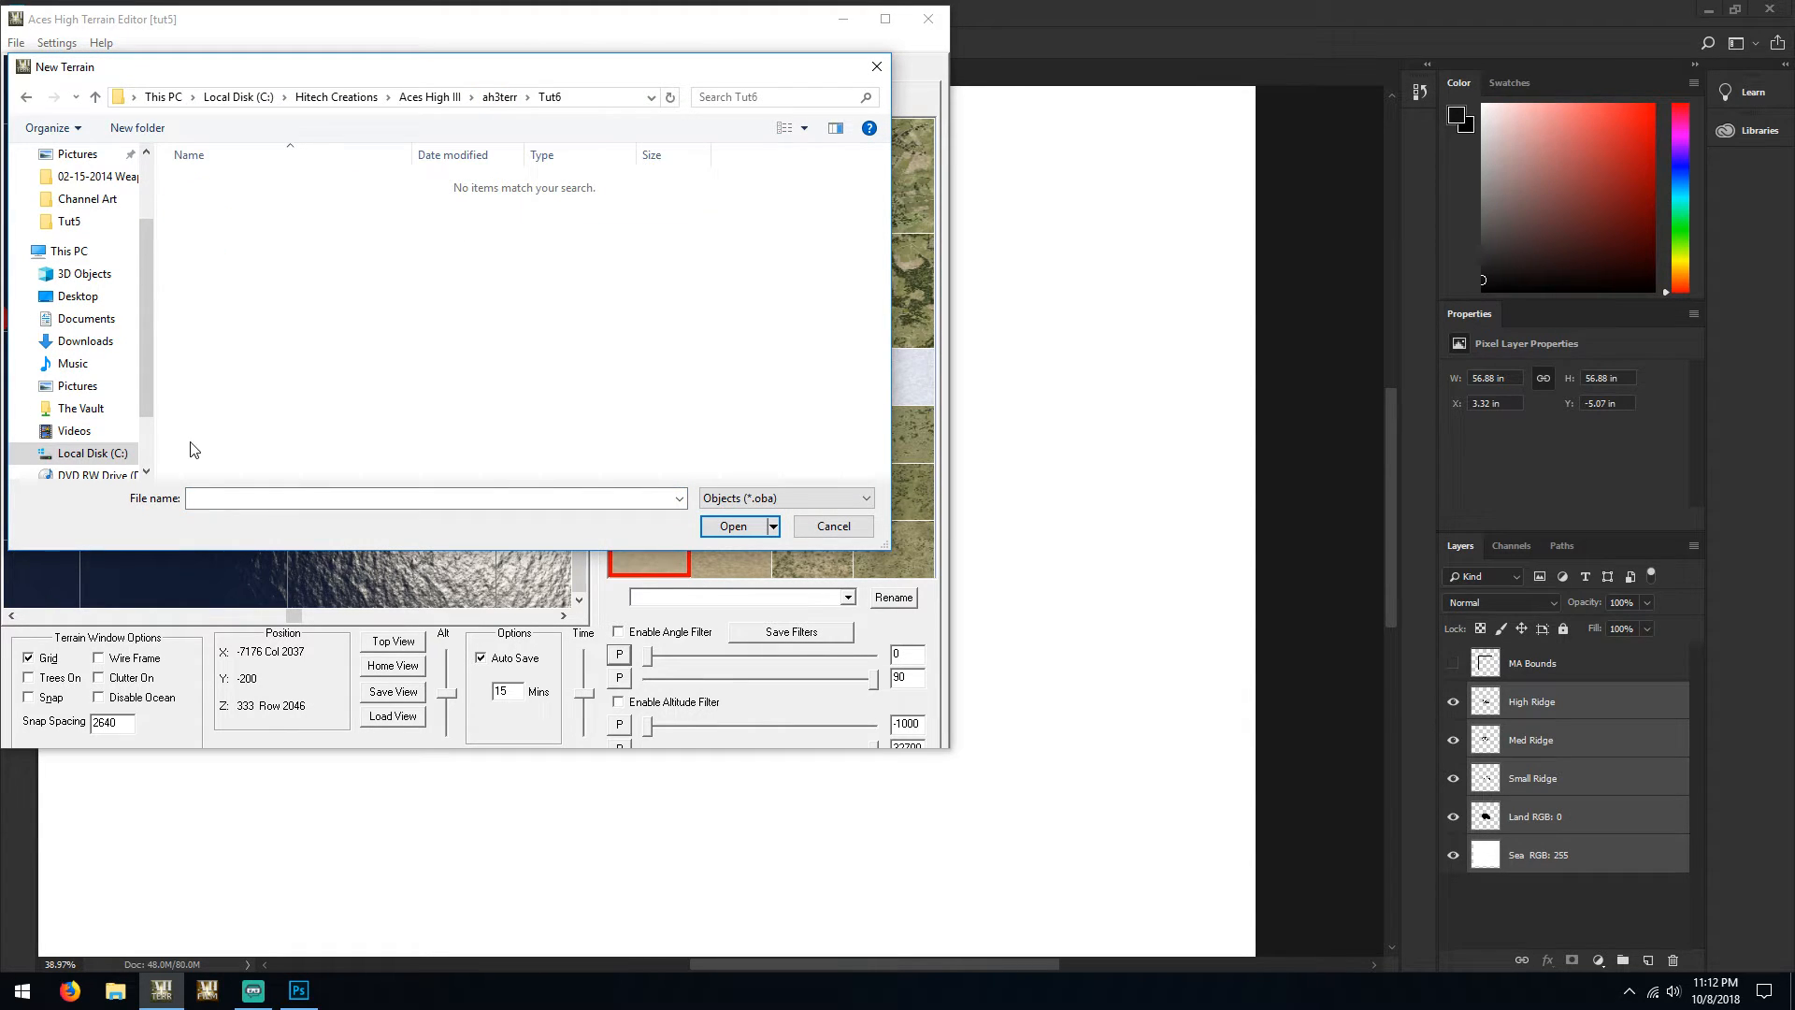
# Name the new terrain tut6, create it with a map size of 512 miles, and return to Photoshop
pyautogui.click(207, 496)
pyautogui.write('tut6')
pyautogui.press('Return')
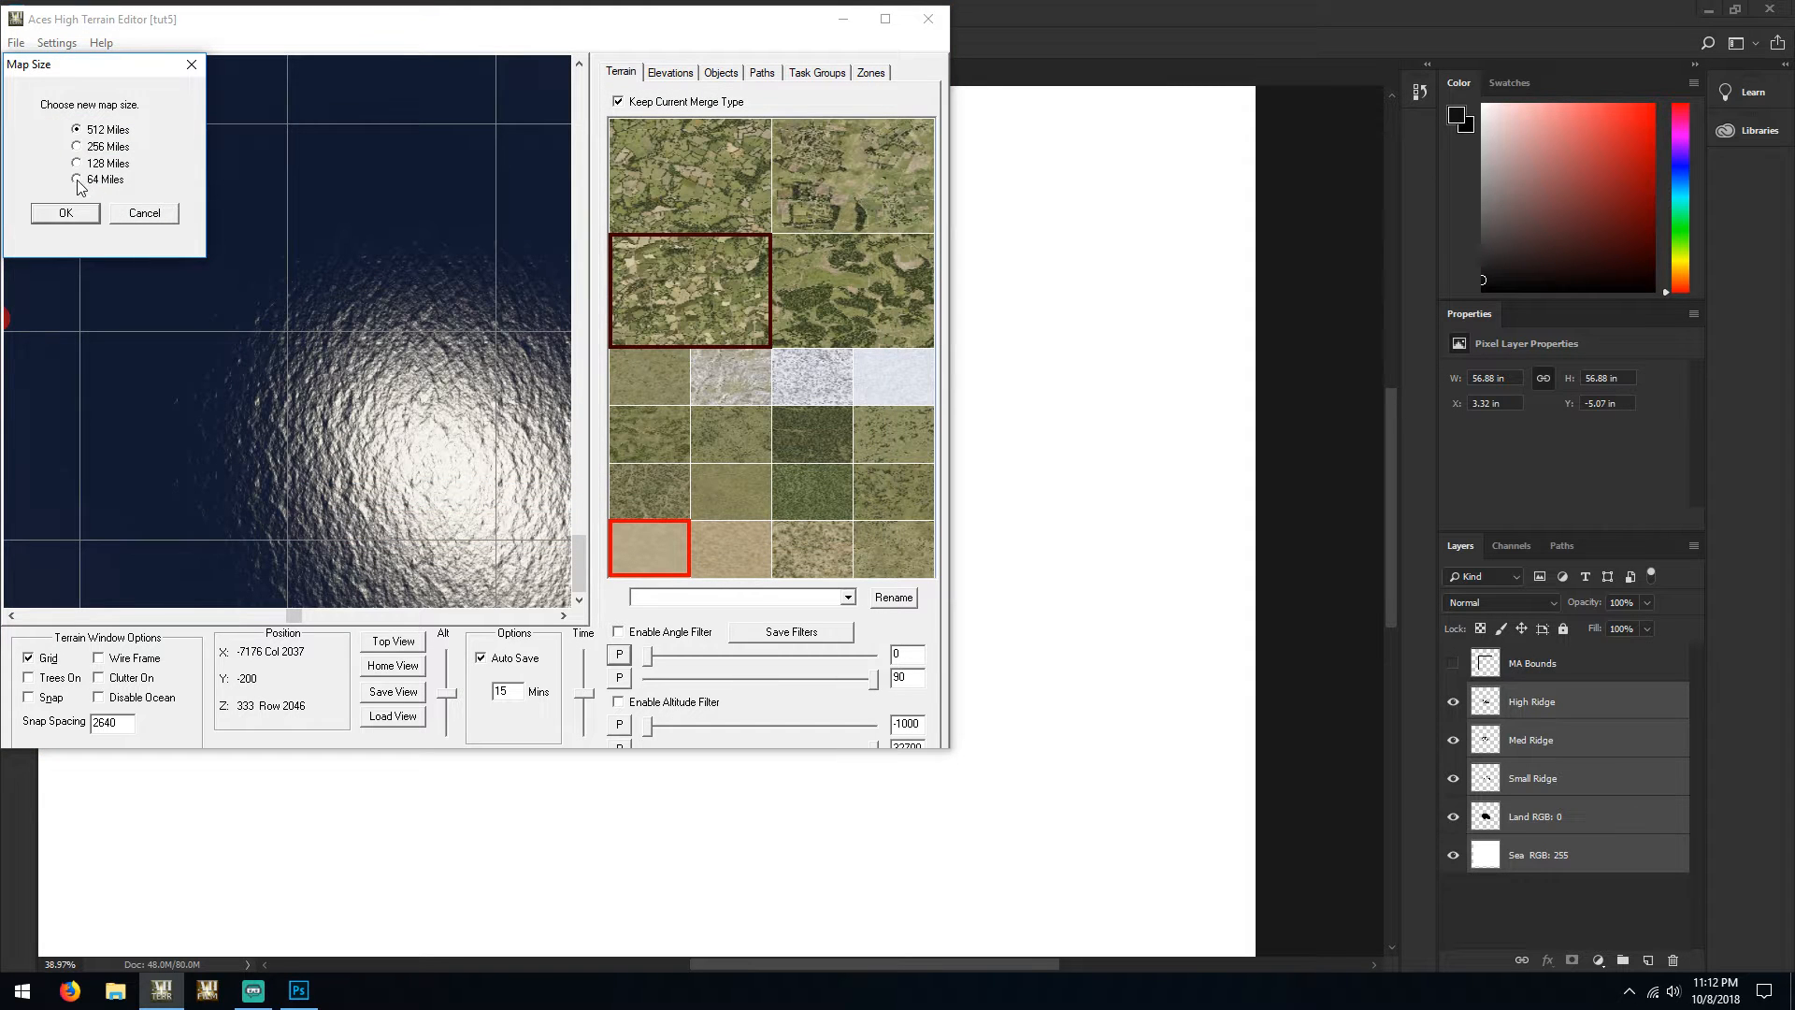
pyautogui.click(66, 213)
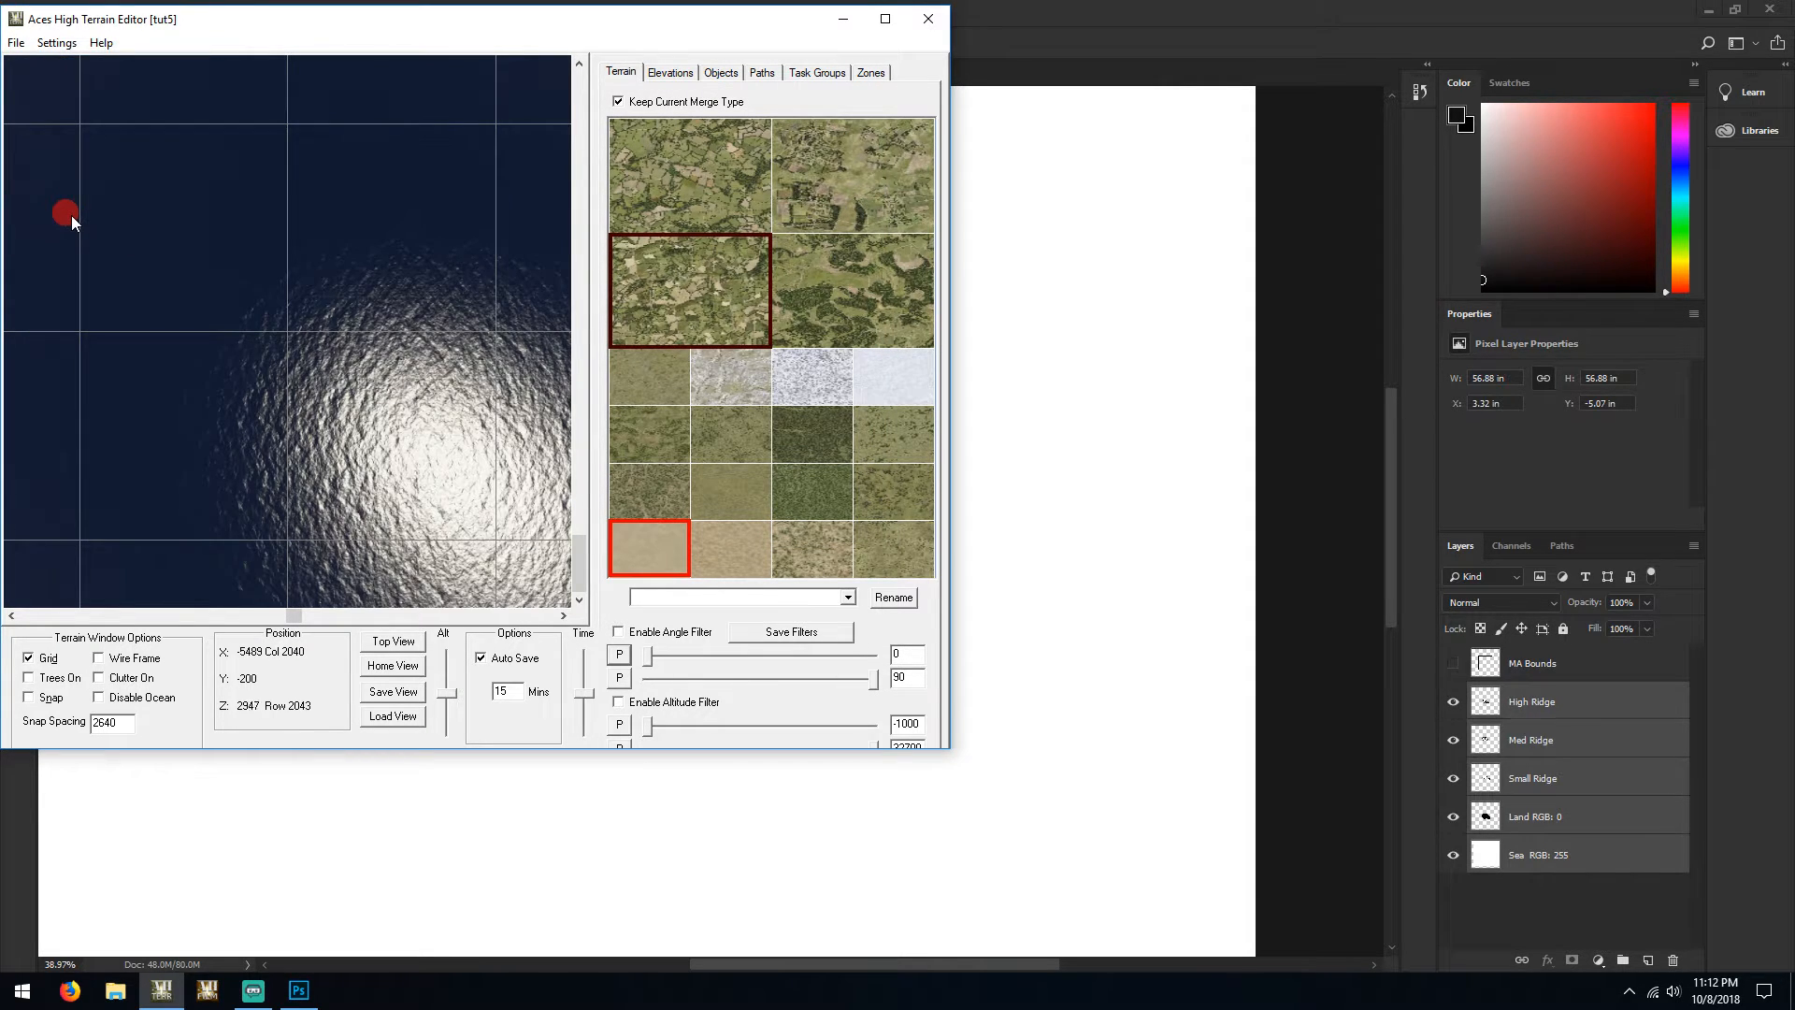
pyautogui.click(17, 44)
pyautogui.click(47, 111)
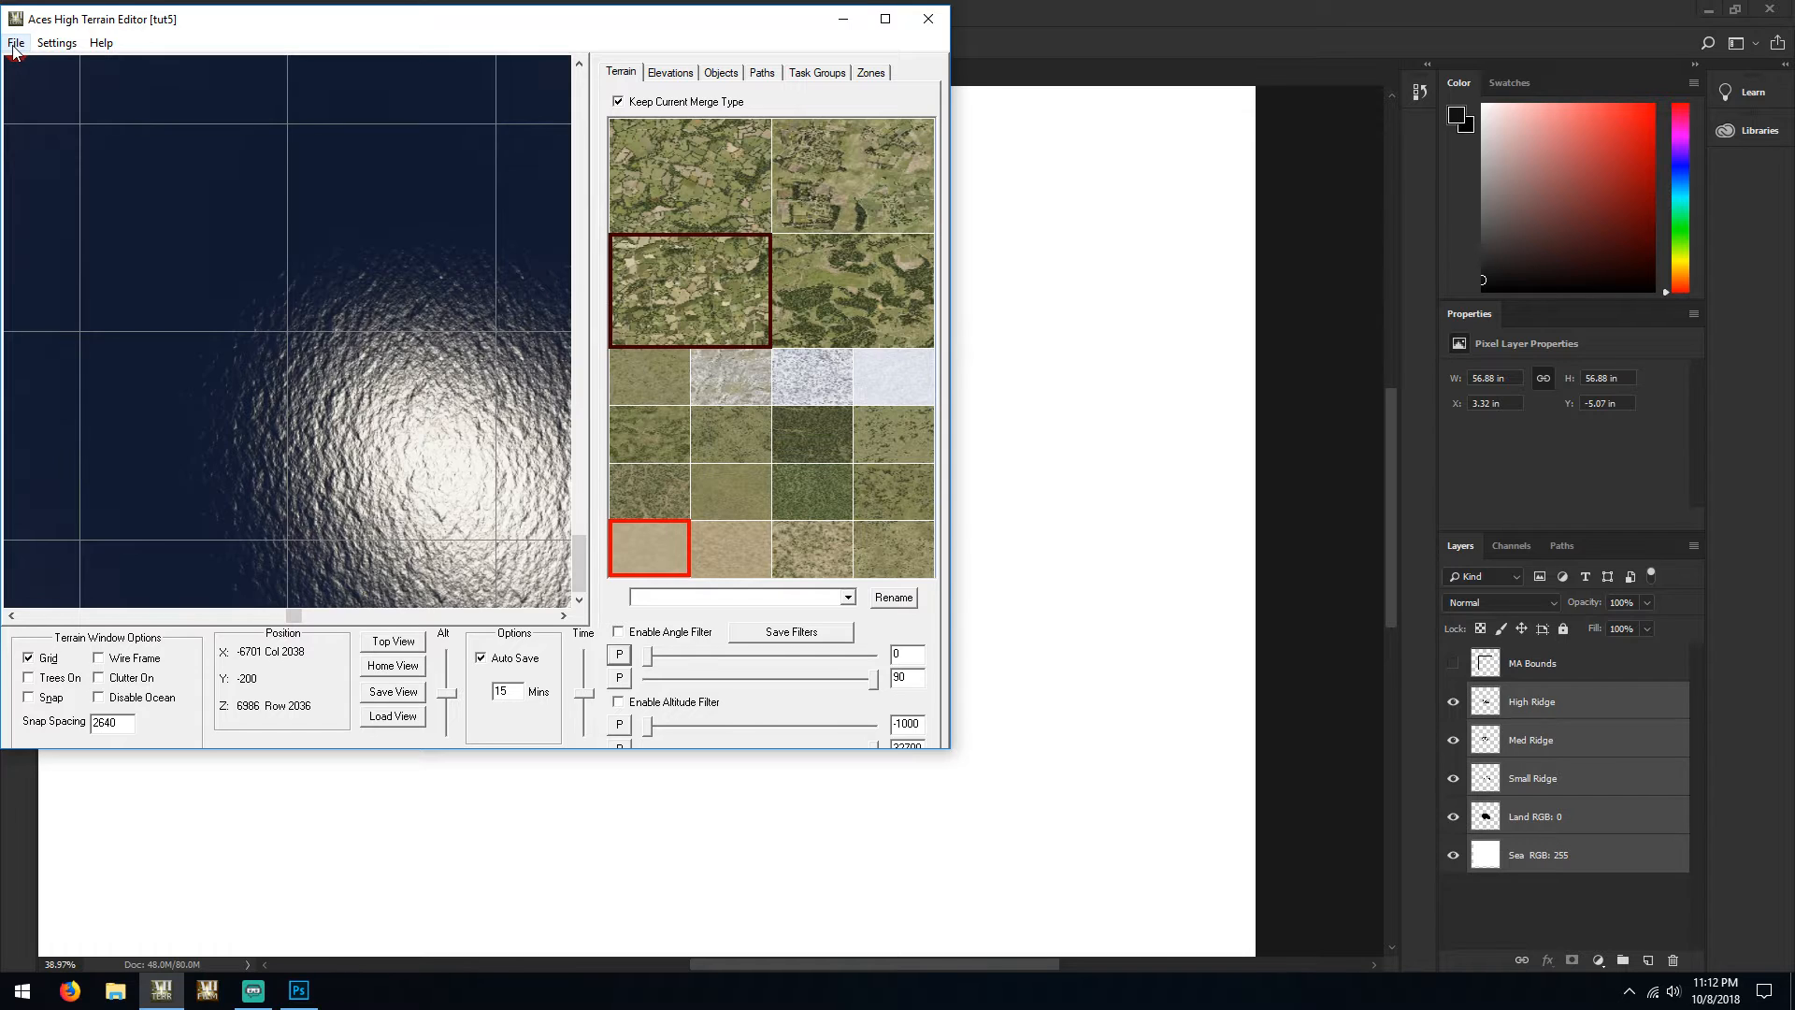
pyautogui.click(1005, 20)
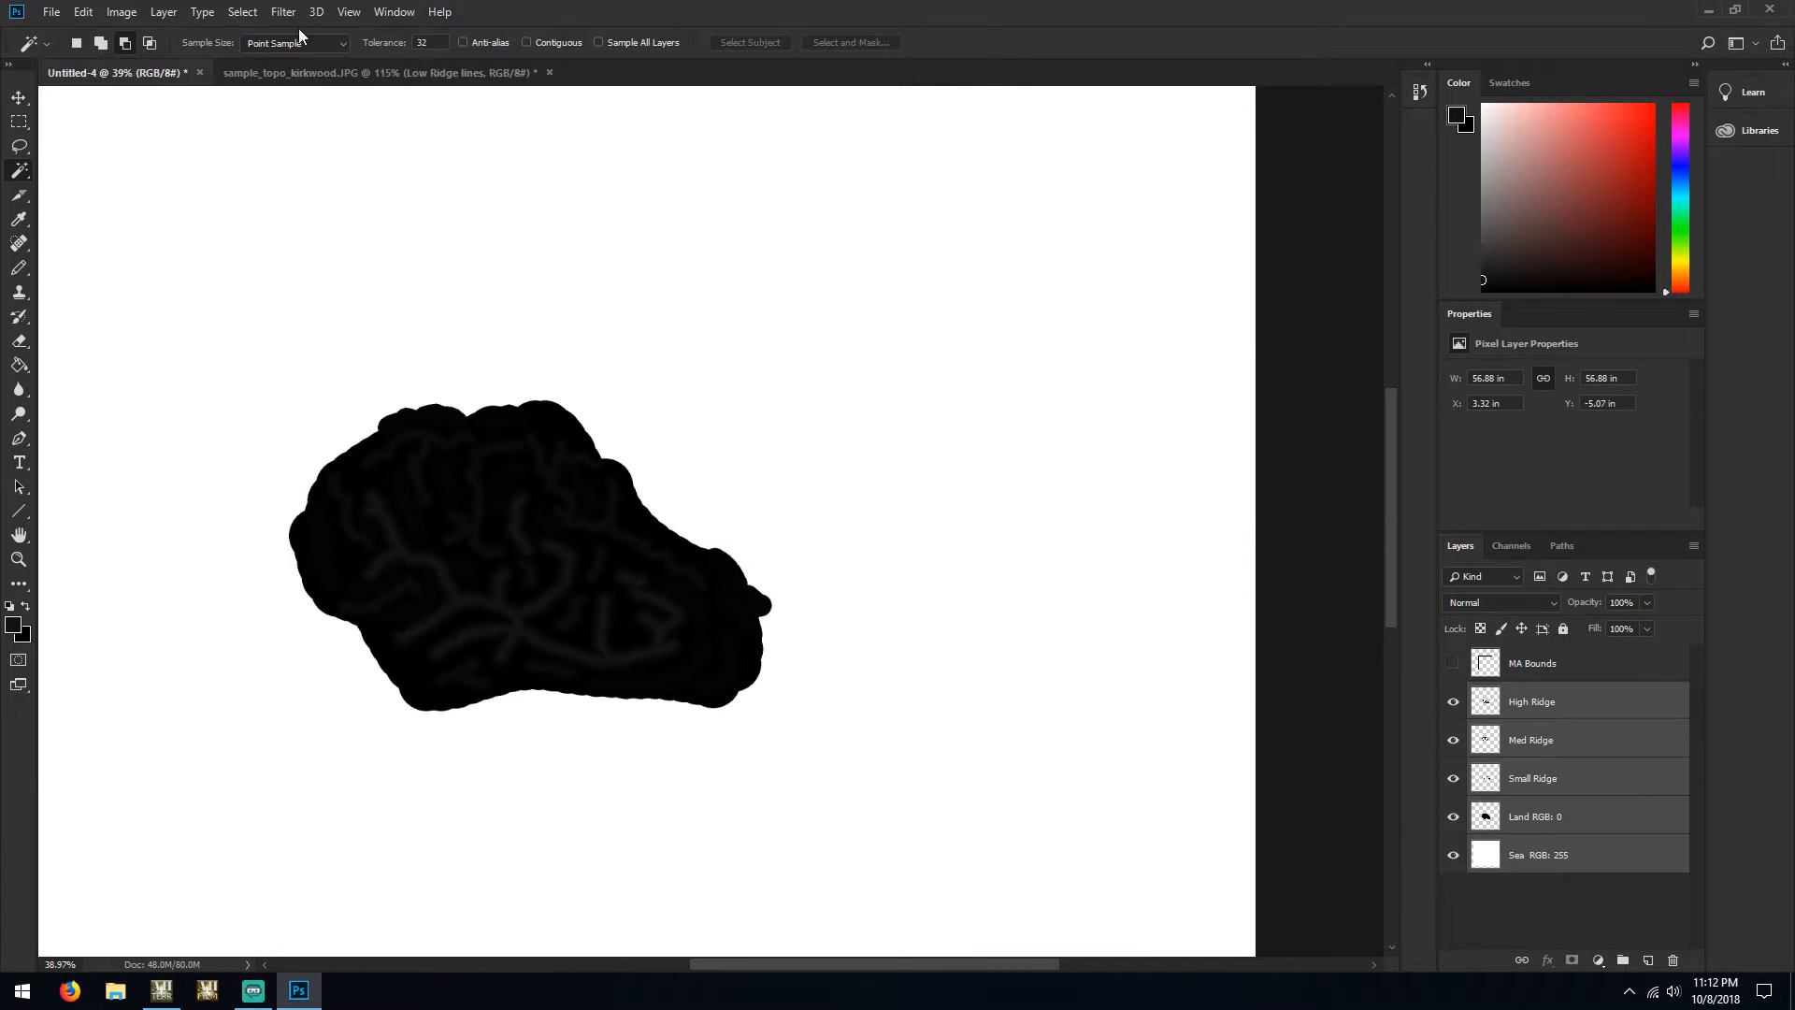
pyautogui.click(51, 12)
pyautogui.click(86, 223)
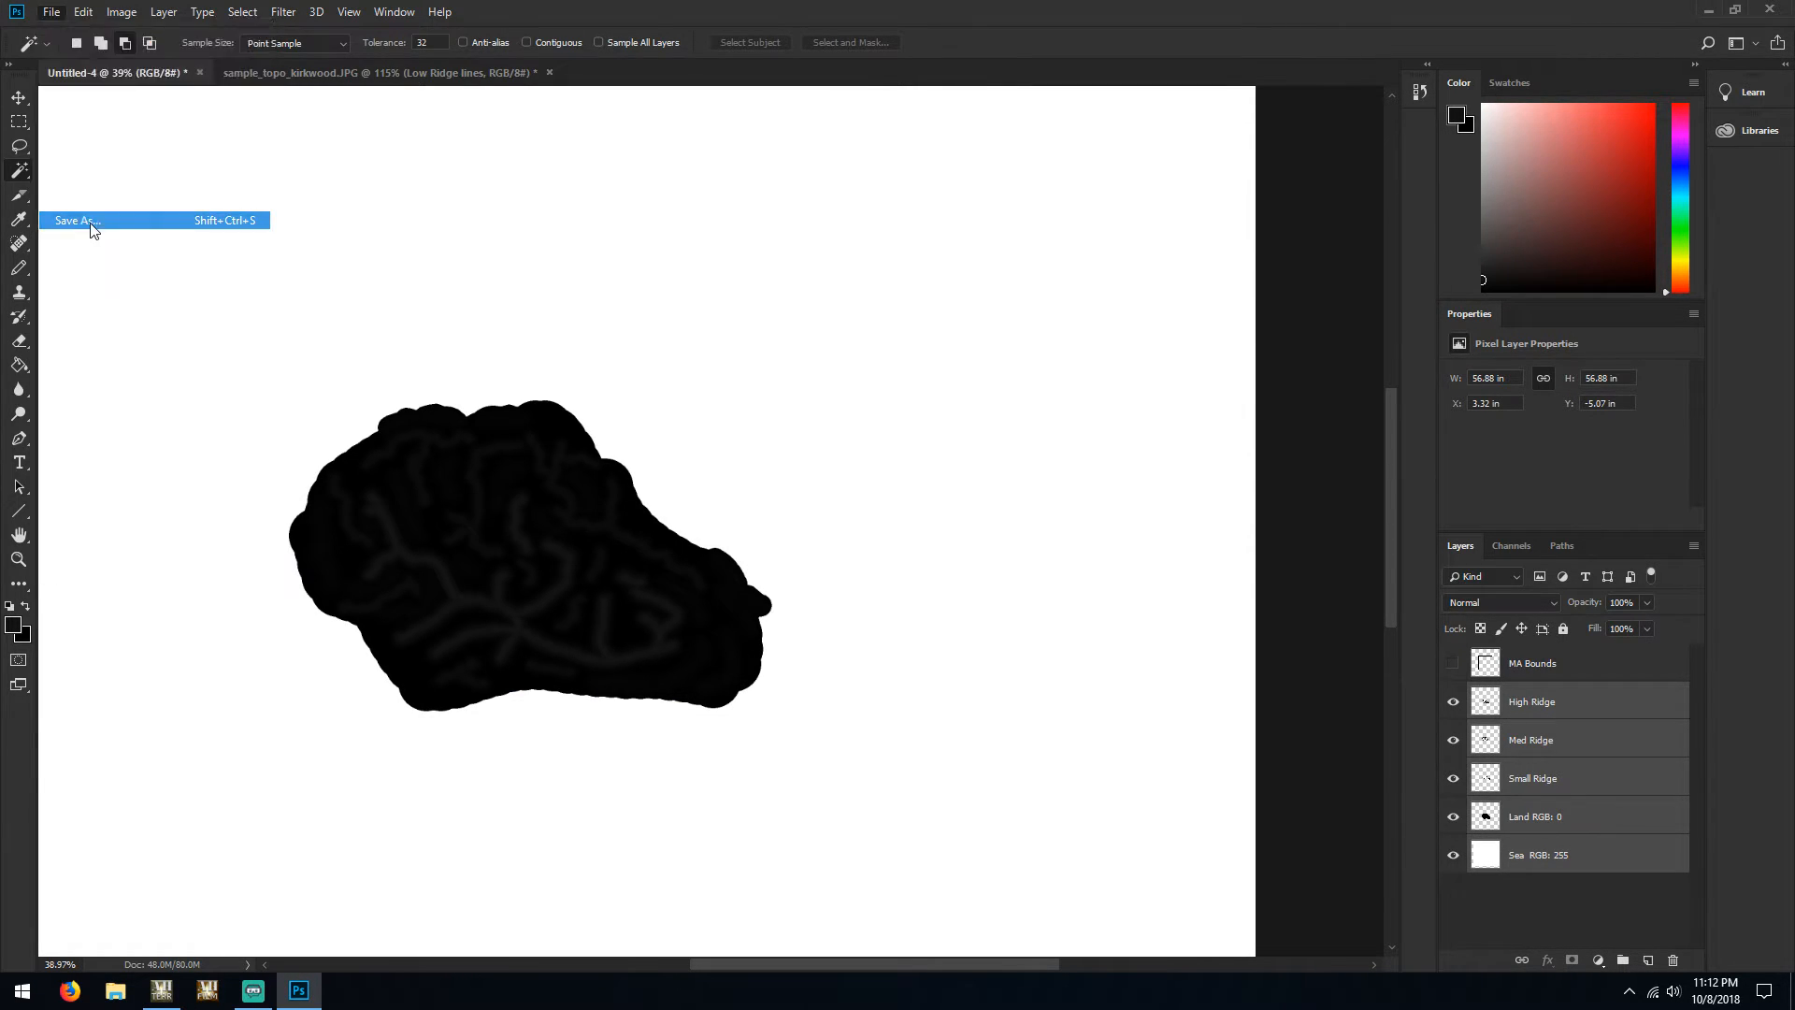
pyautogui.click(875, 14)
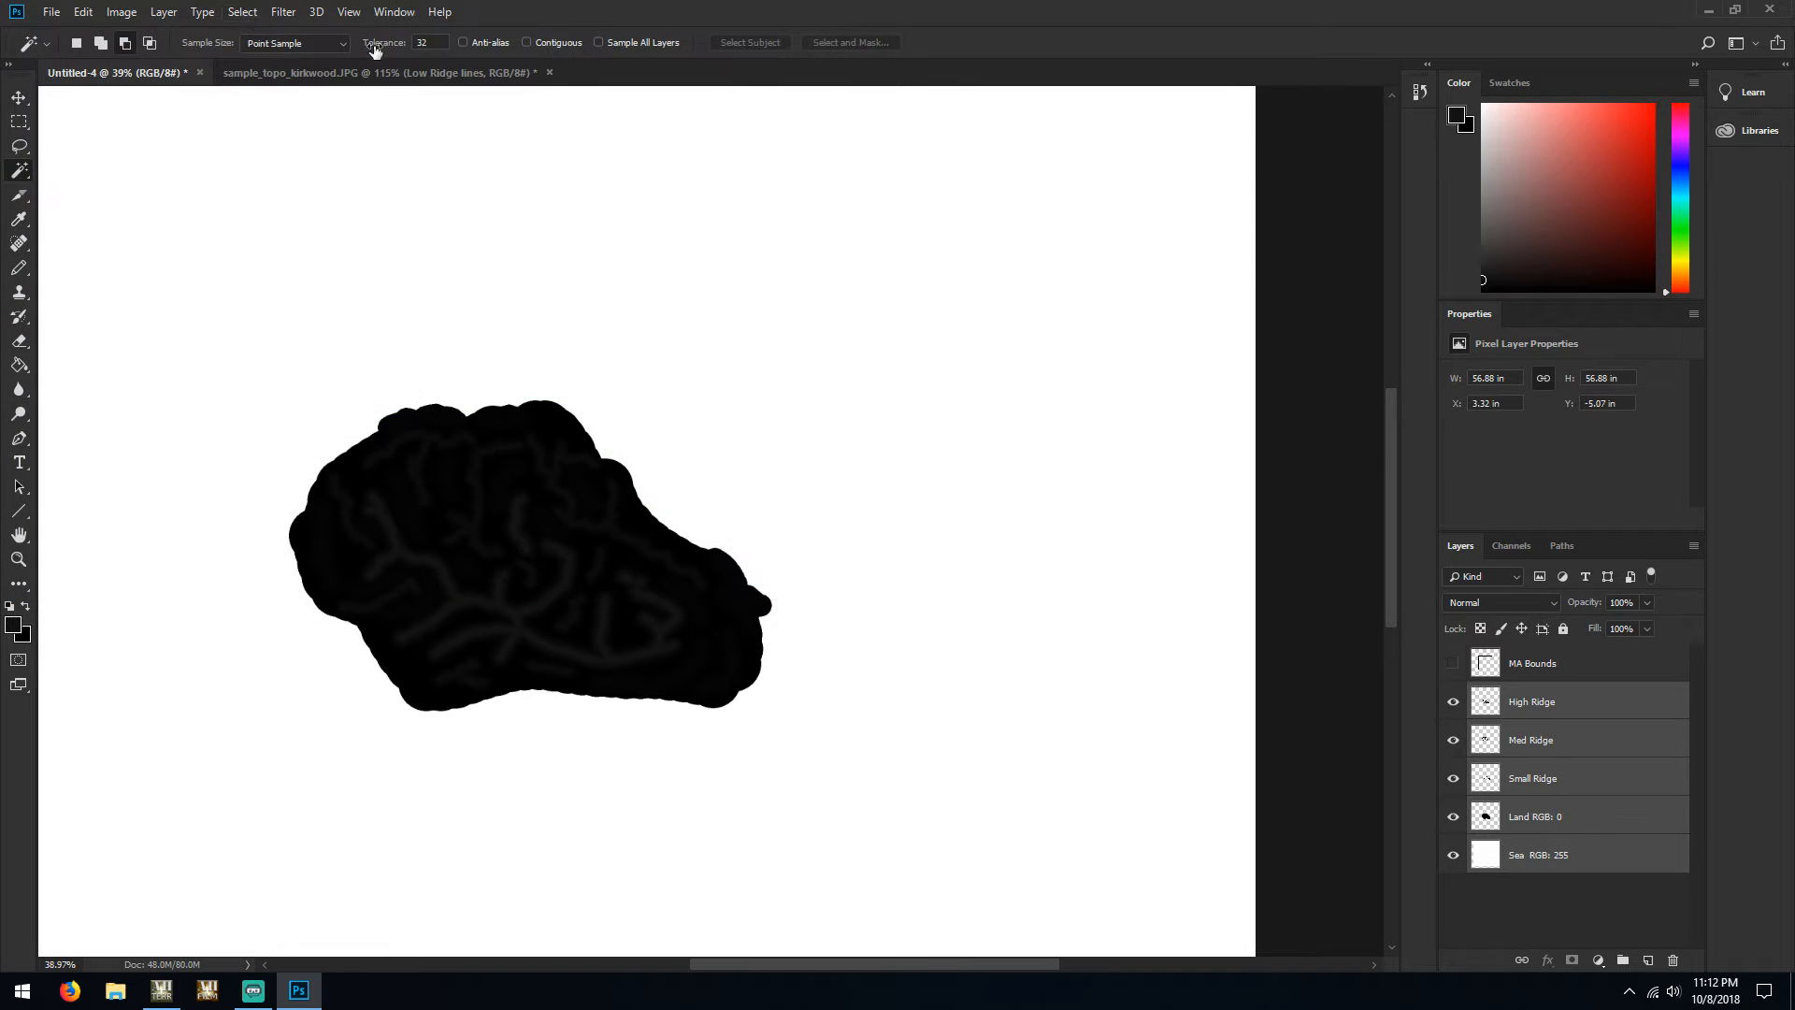
# Convert the image to grayscale without merging its layers and set it to 16 bits per channel
pyautogui.click(121, 12)
pyautogui.moveTo(150, 33)
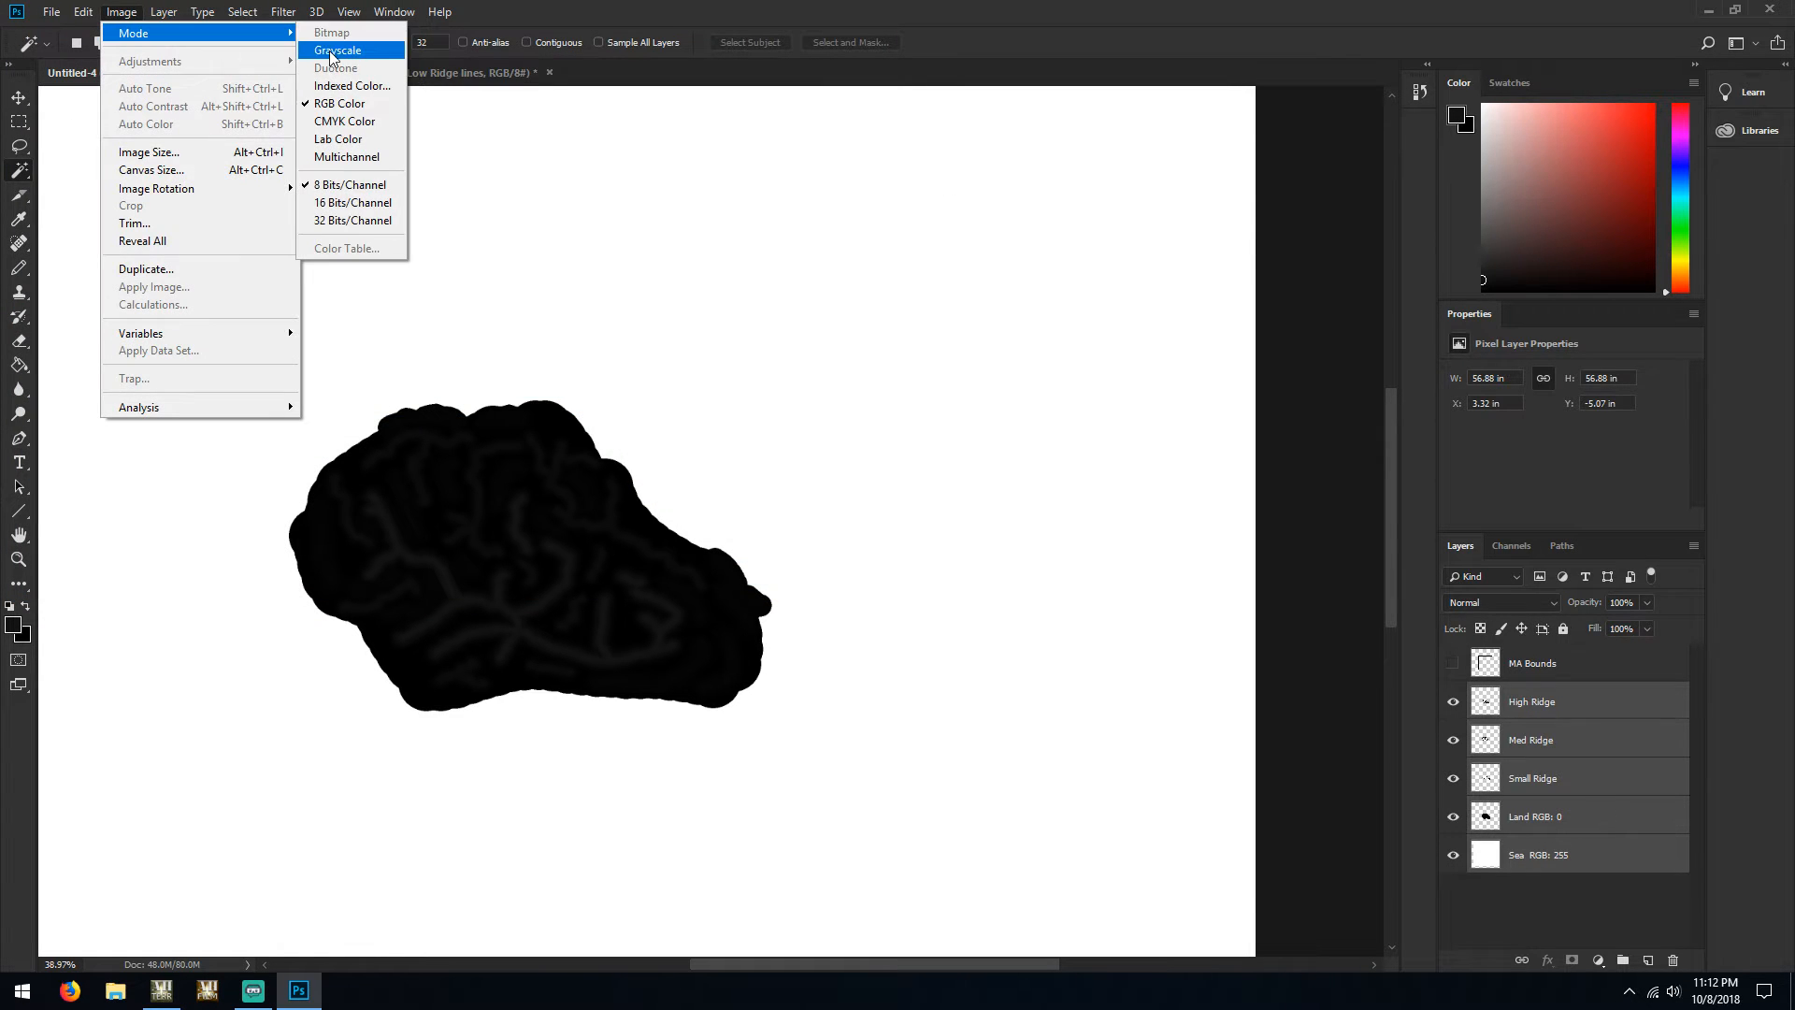
pyautogui.click(353, 51)
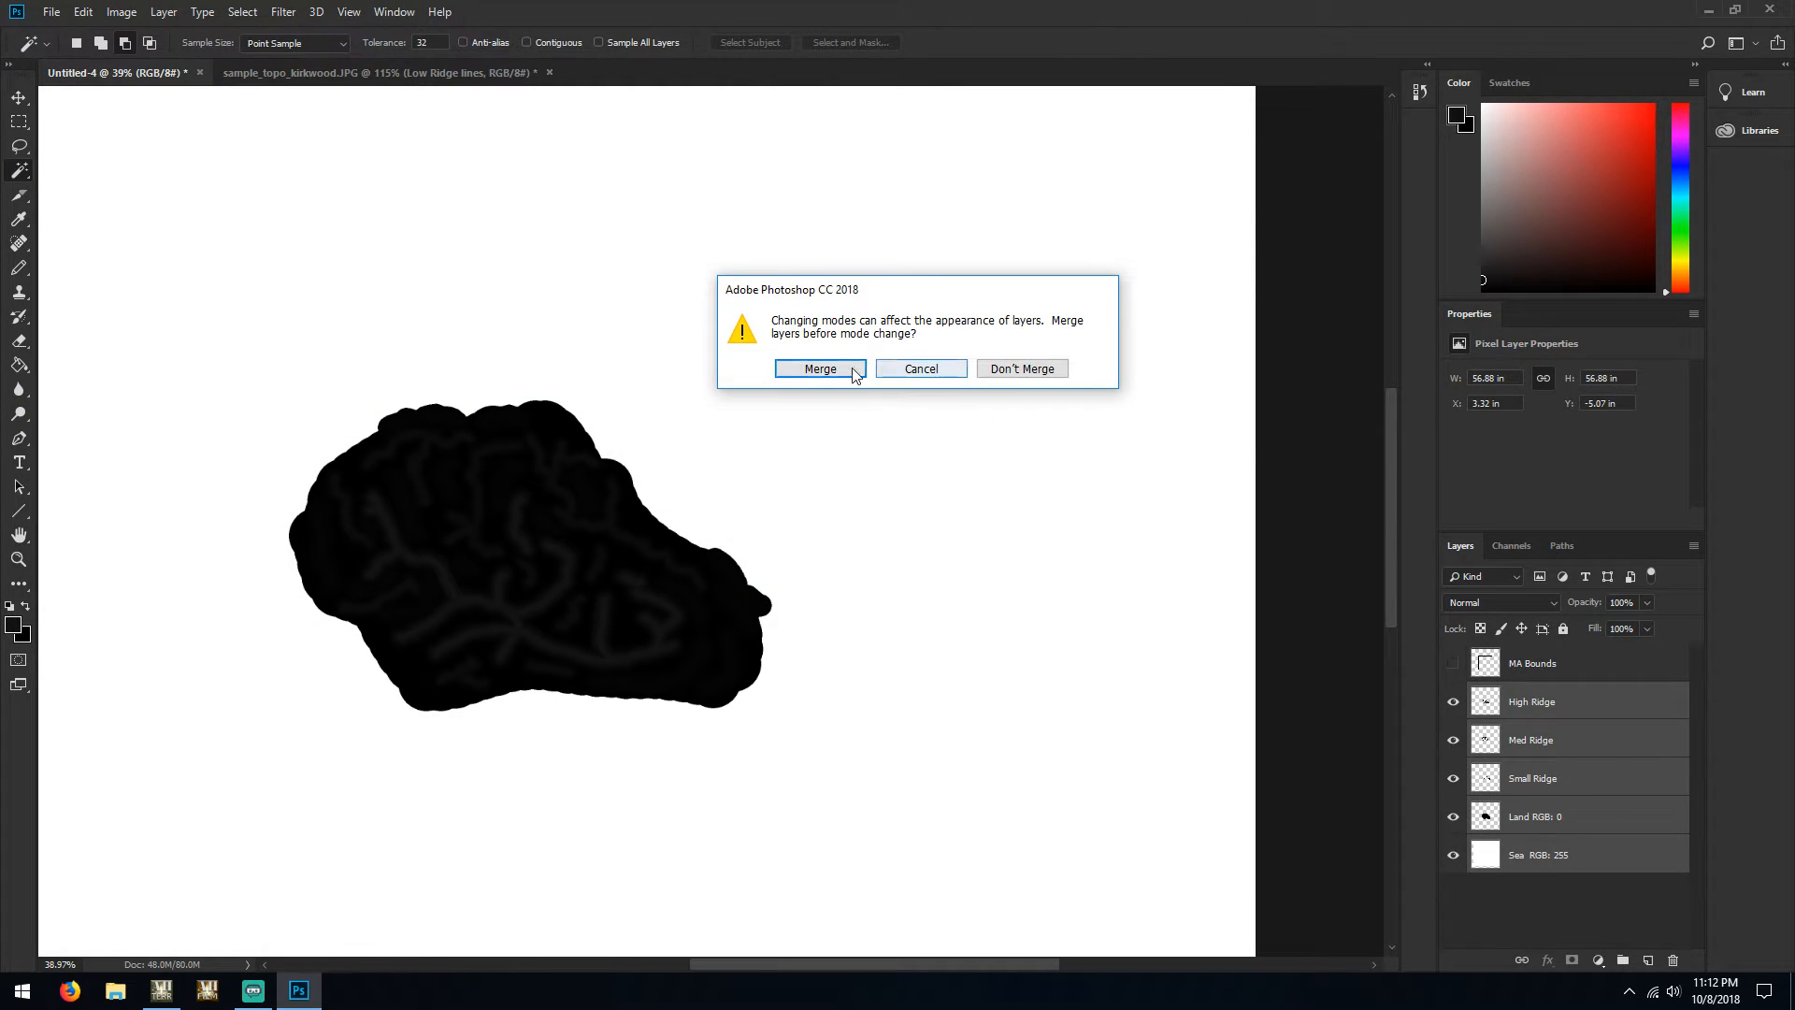
pyautogui.click(1024, 368)
pyautogui.click(810, 397)
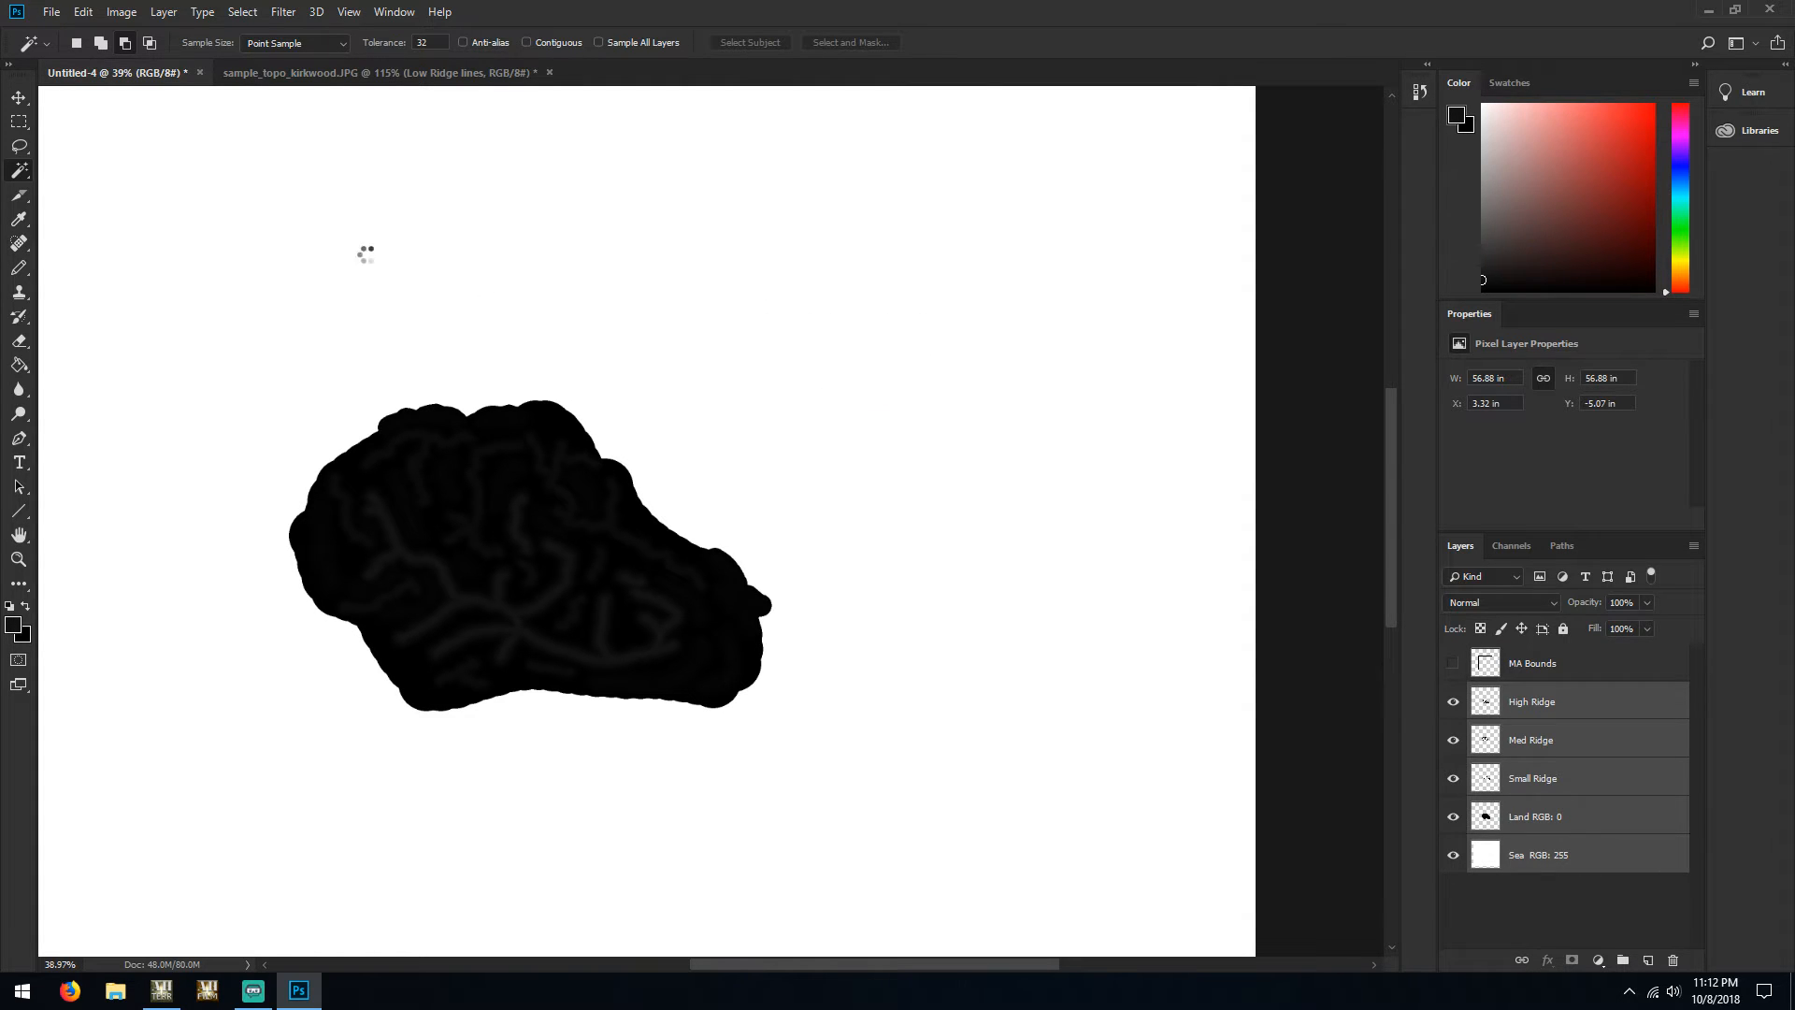
pyautogui.click(128, 19)
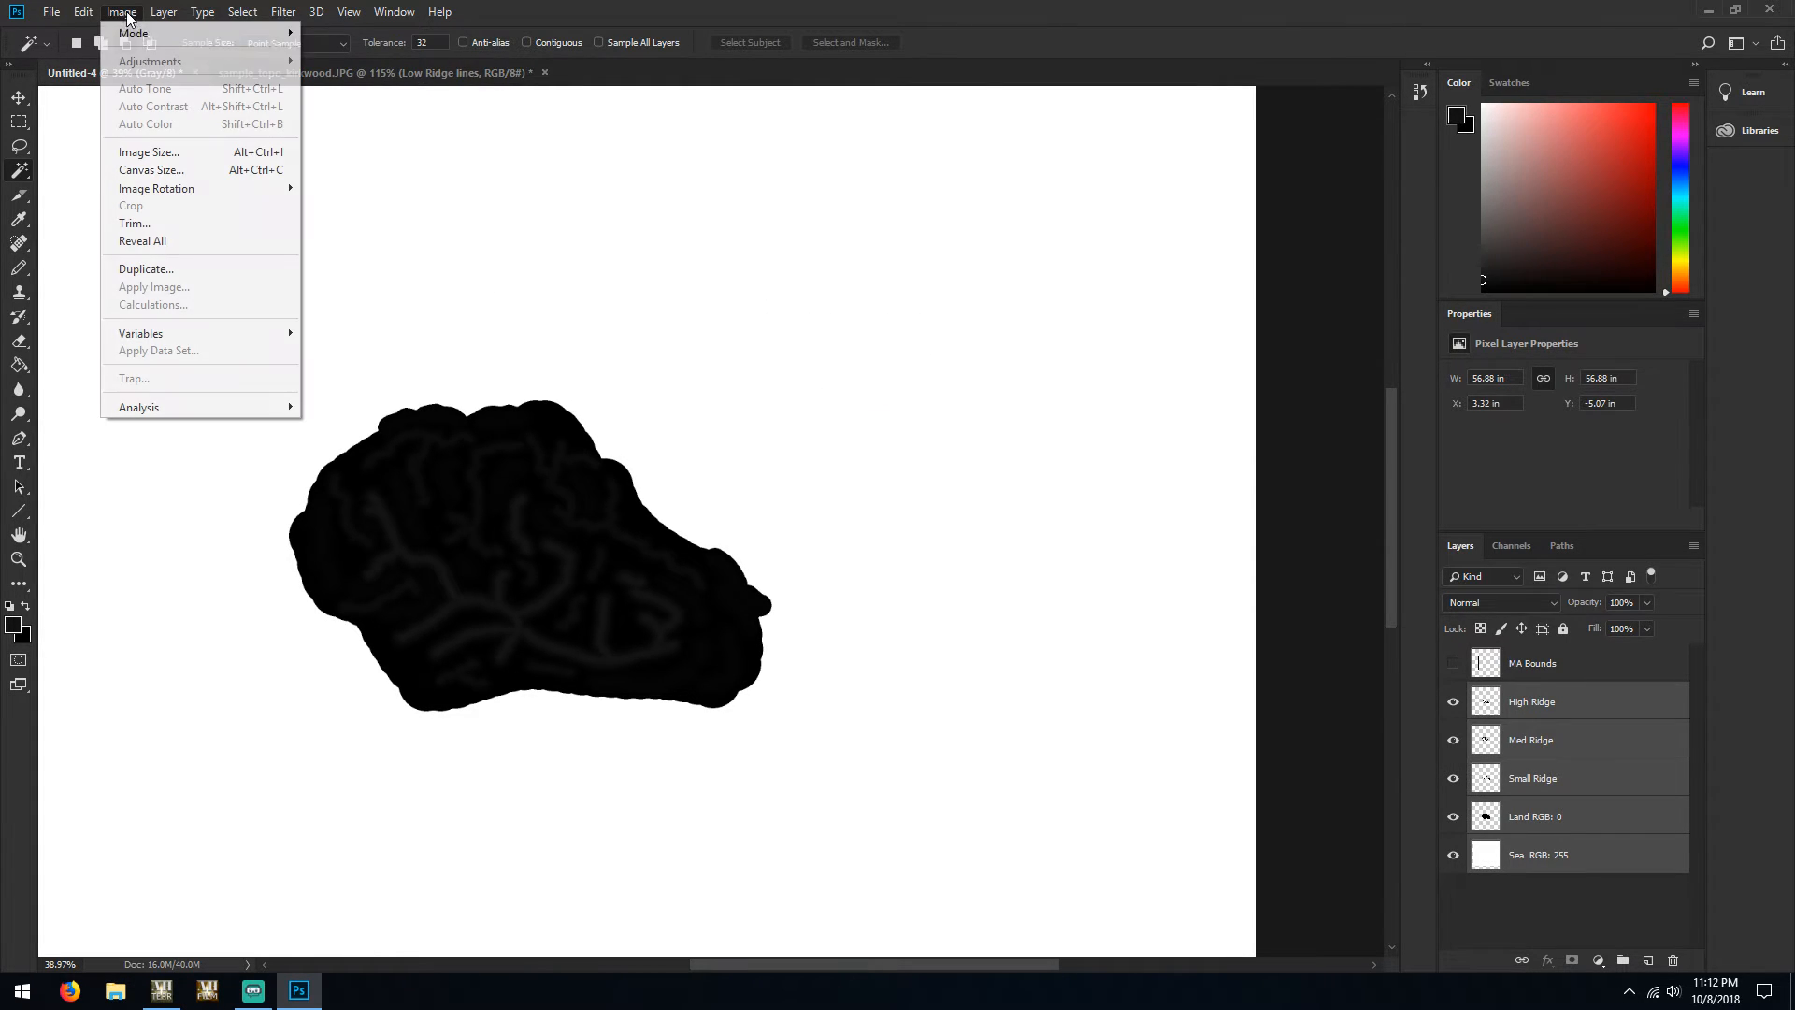
pyautogui.moveTo(249, 34)
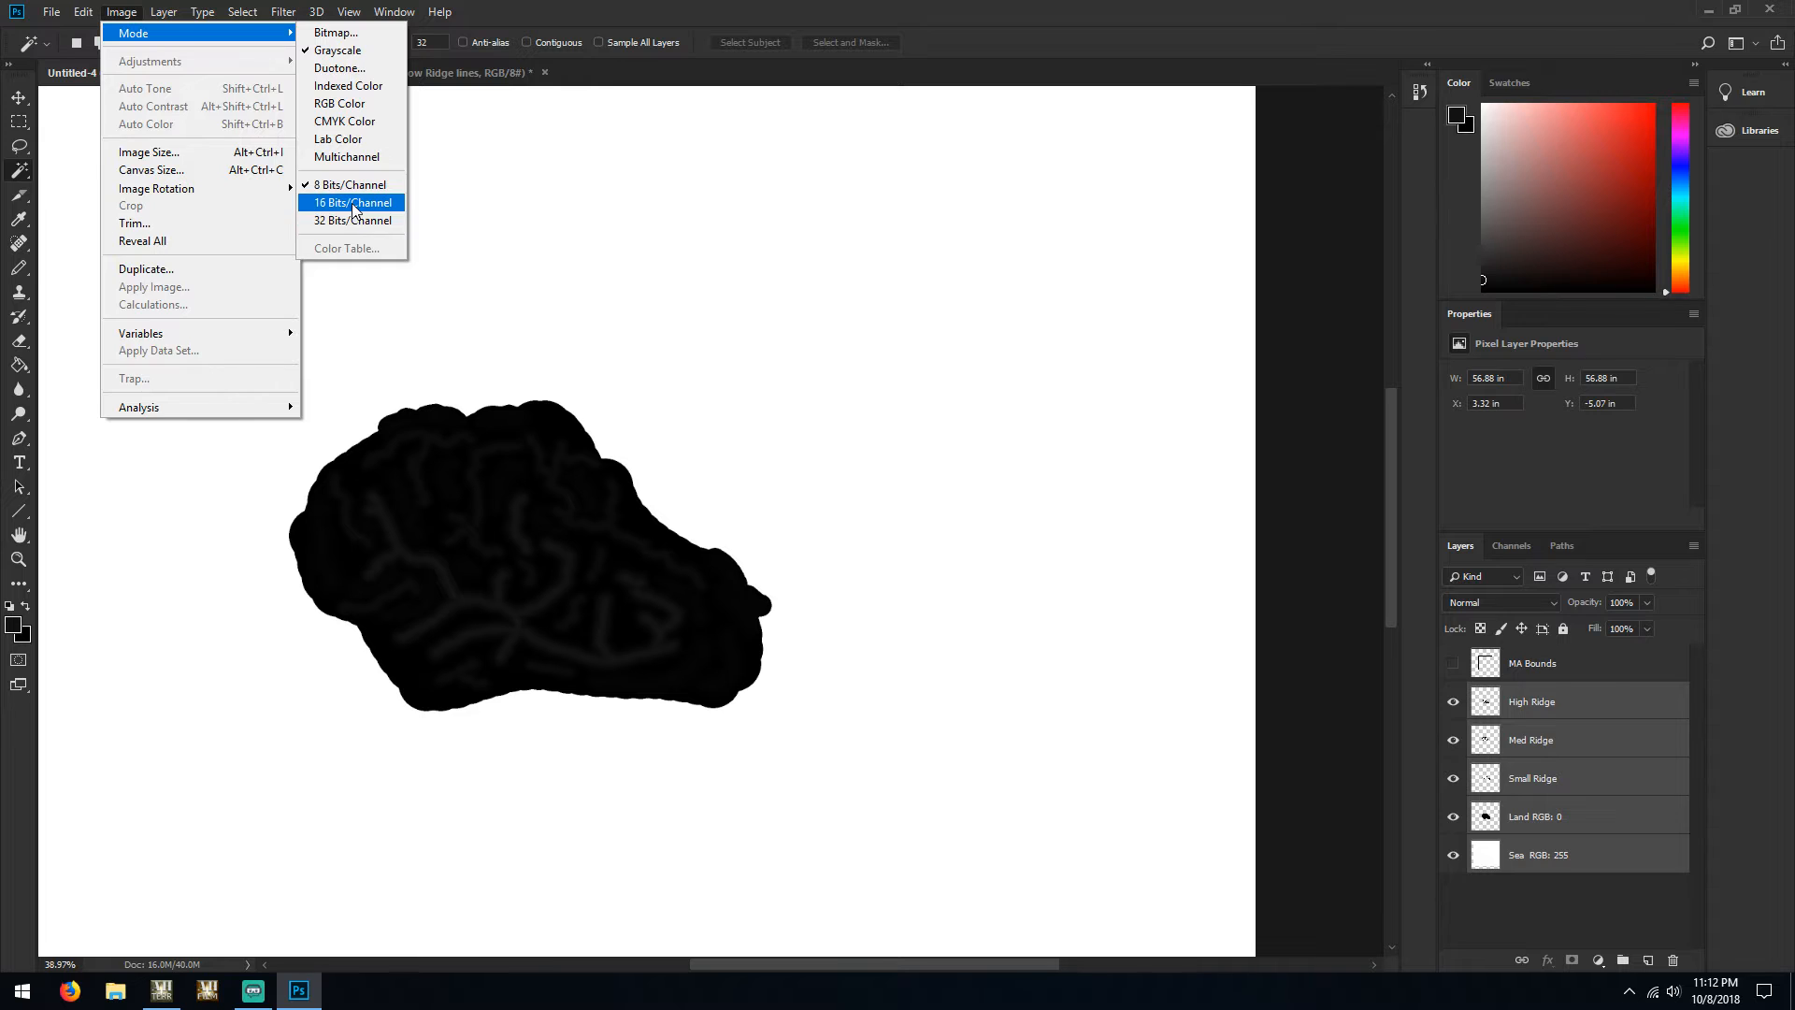
pyautogui.click(354, 206)
# Save the height map as Photoshop Raw file tut6 in the Tut6 folder with interleaved, IBM PC byte order, and switch to the terrain editor
pyautogui.click(53, 12)
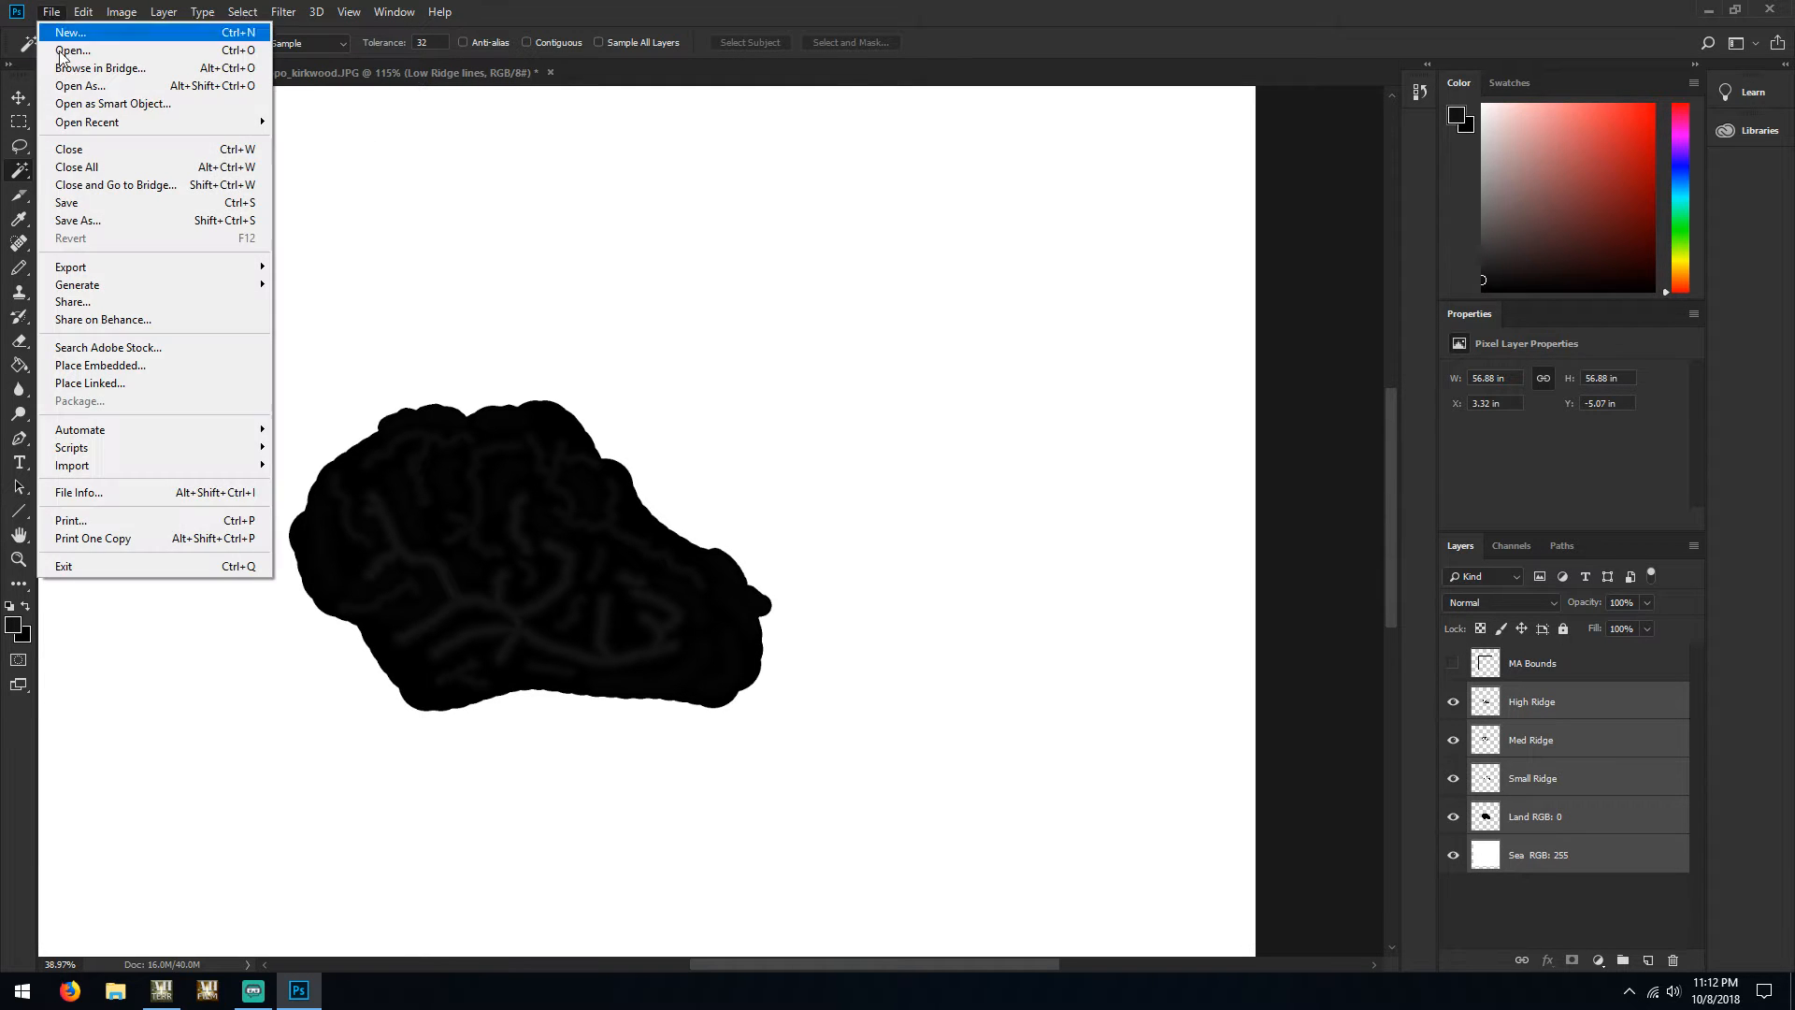
pyautogui.click(105, 219)
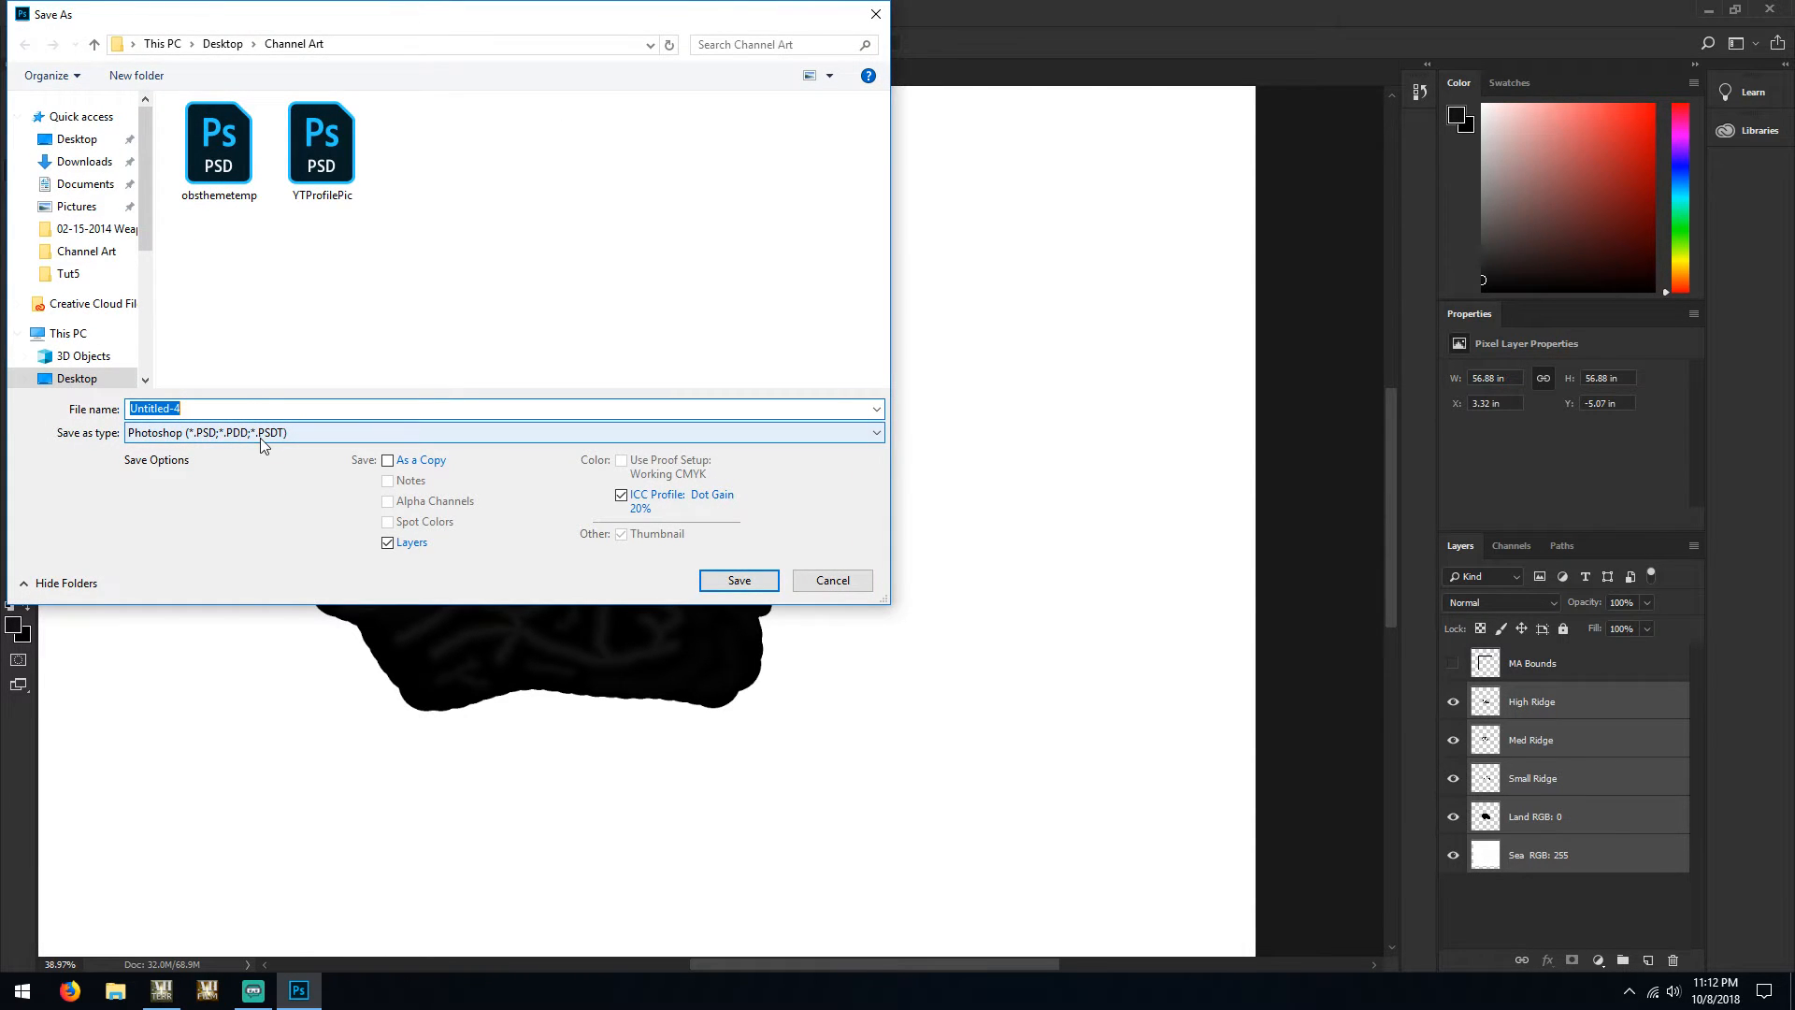
pyautogui.click(223, 44)
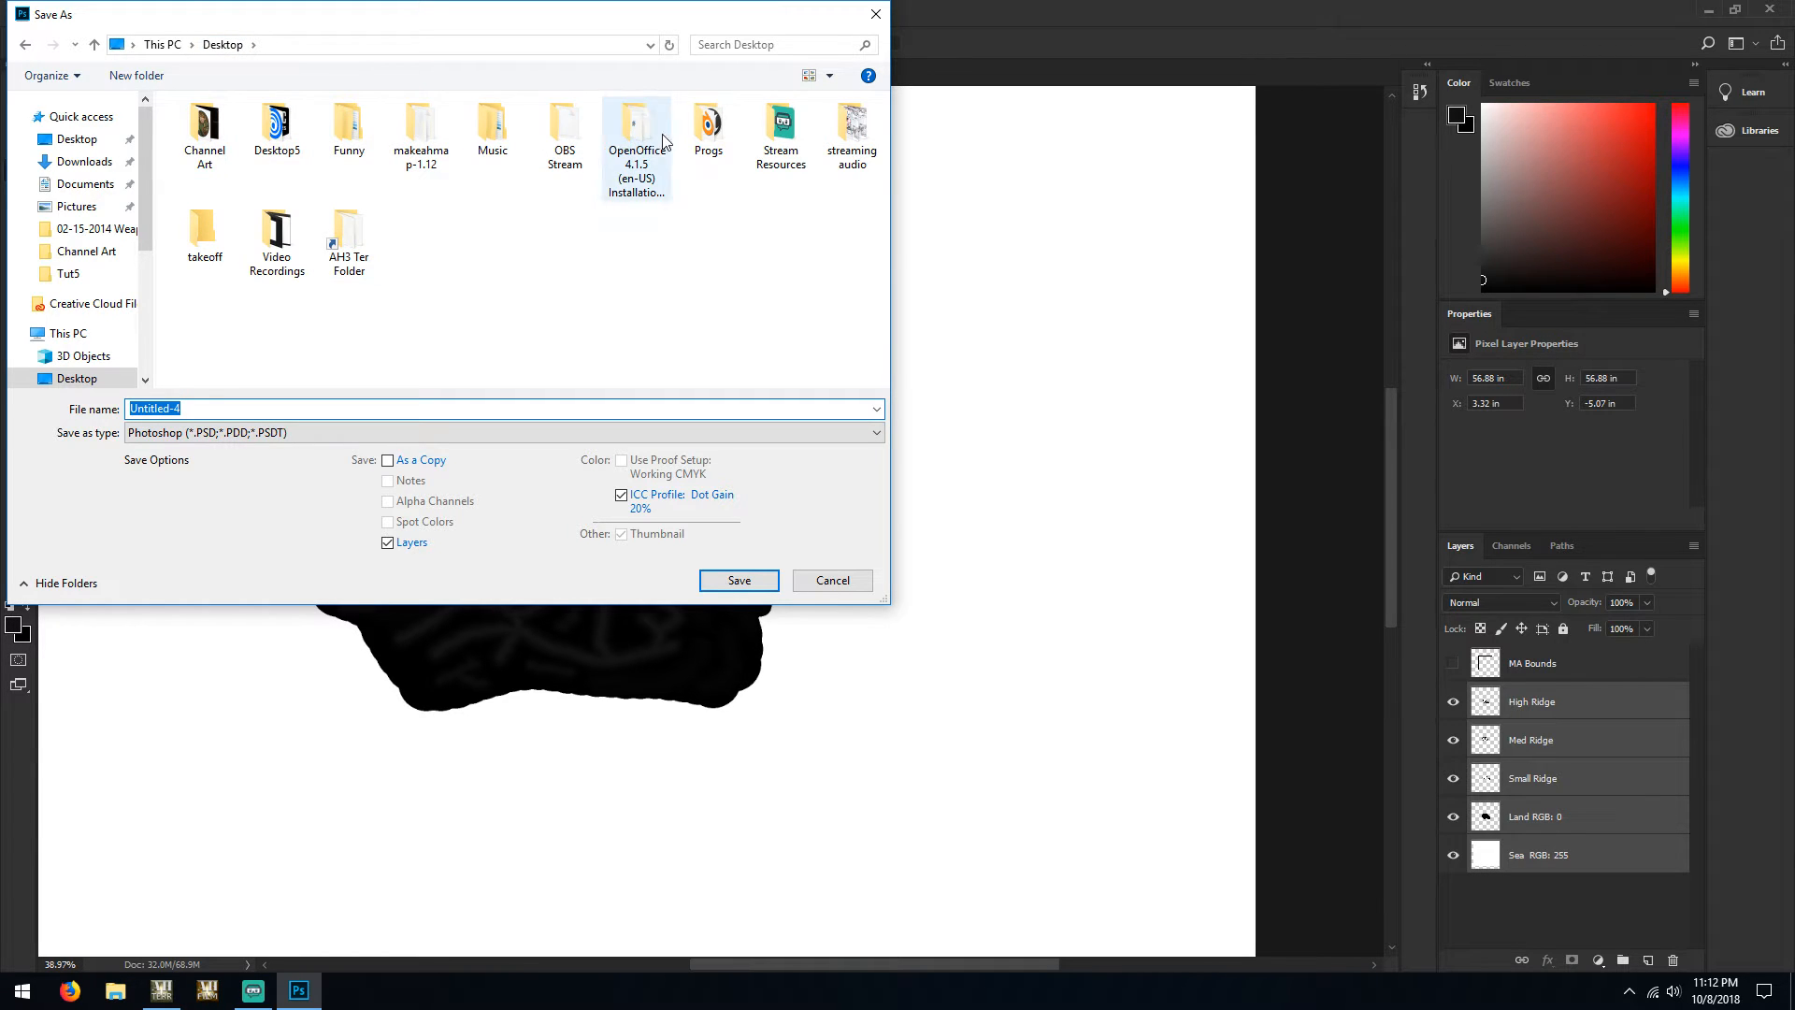
pyautogui.doubleClick(361, 239)
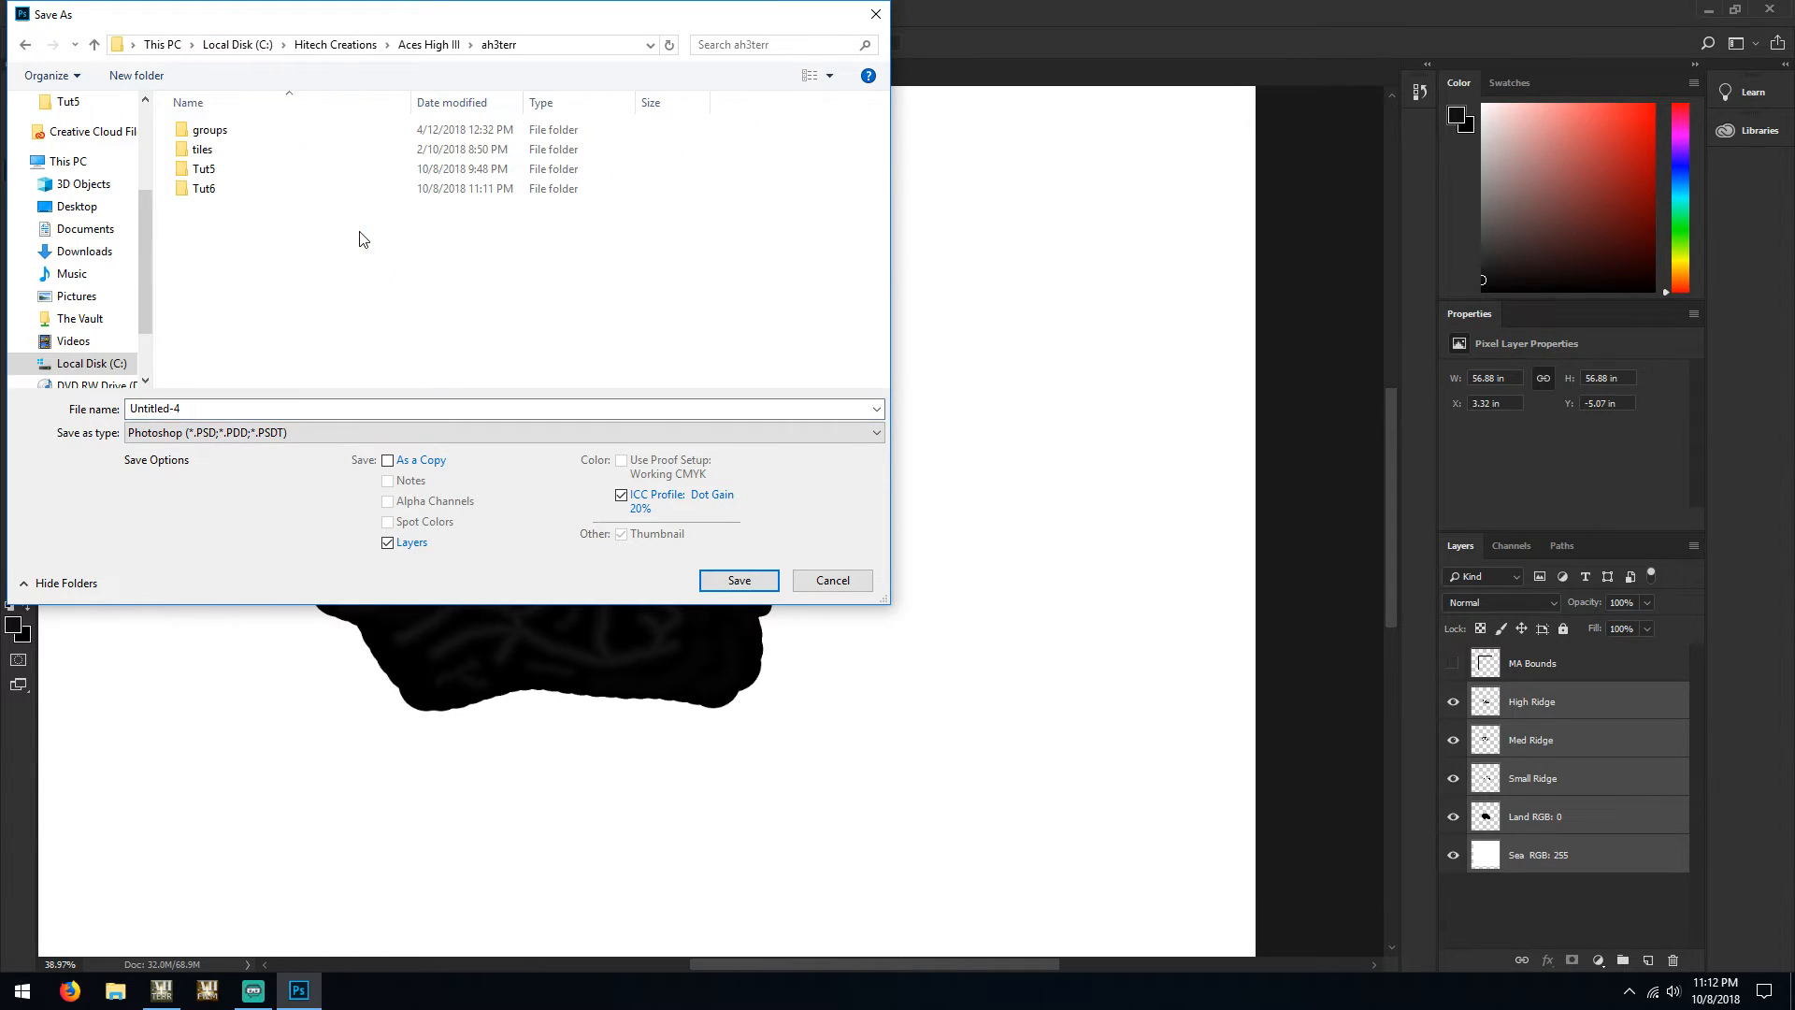
pyautogui.doubleClick(194, 190)
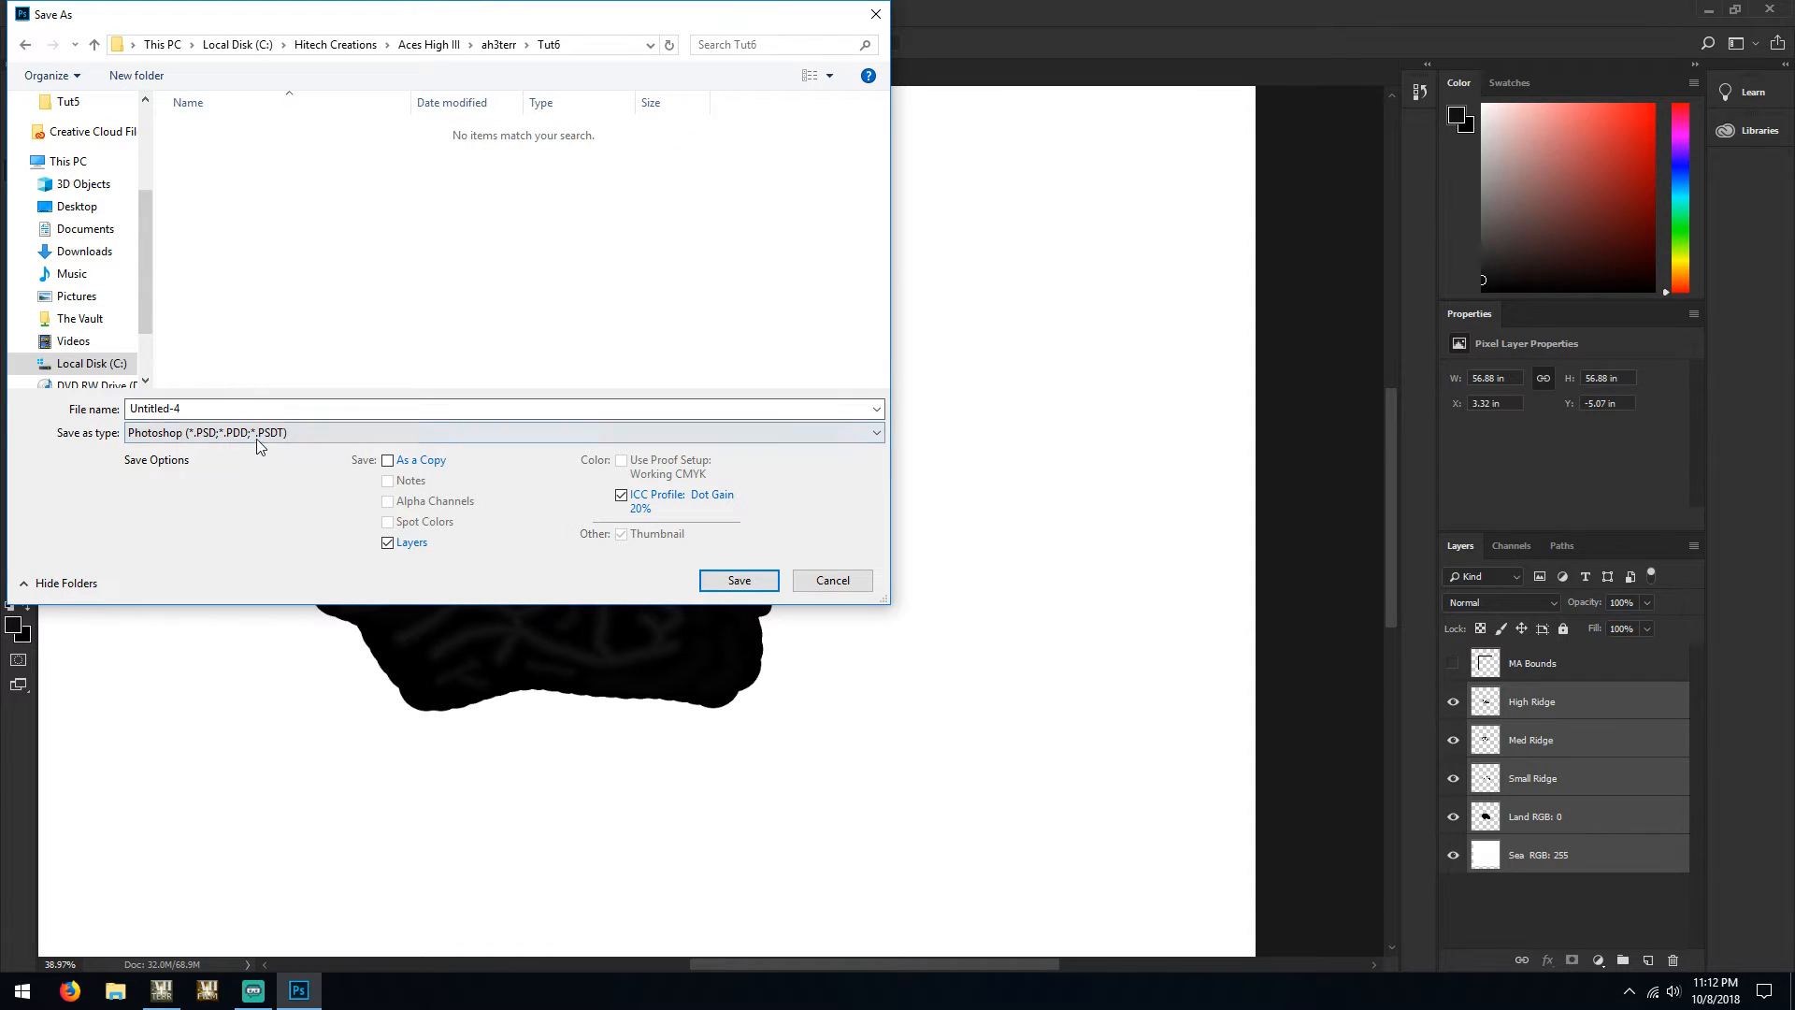
pyautogui.click(372, 433)
pyautogui.click(245, 564)
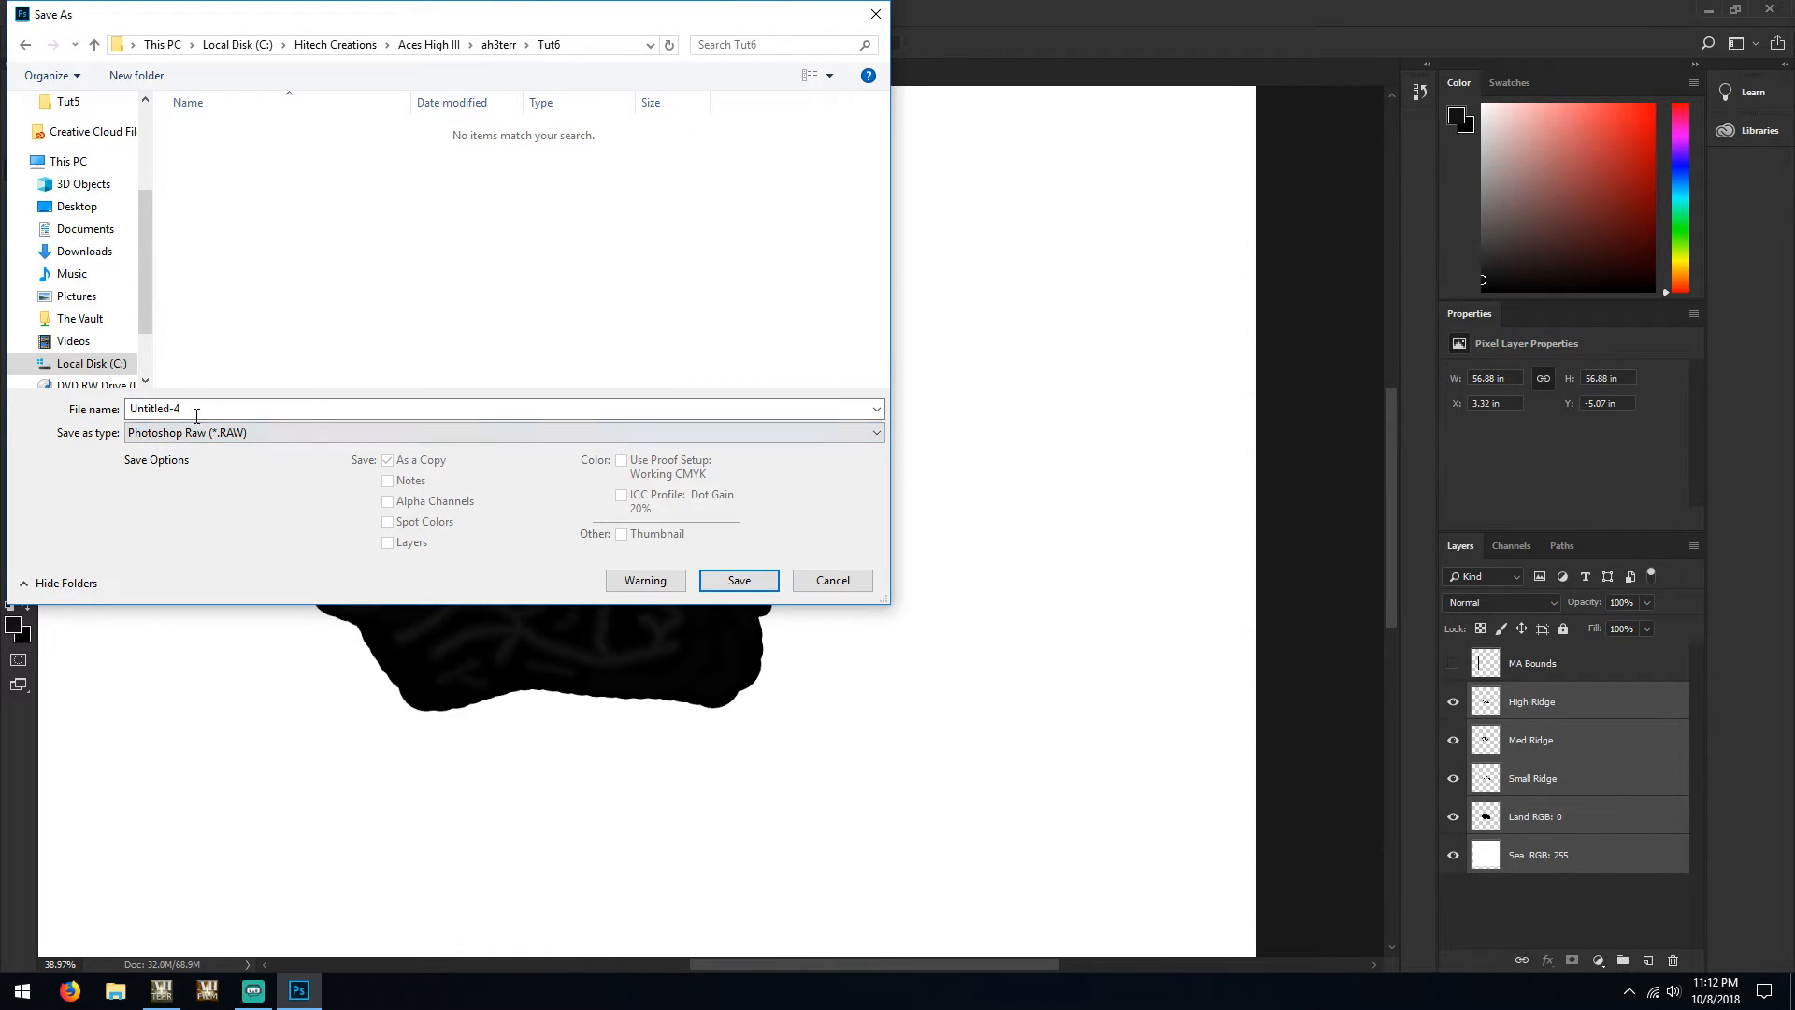
pyautogui.write('tut6')
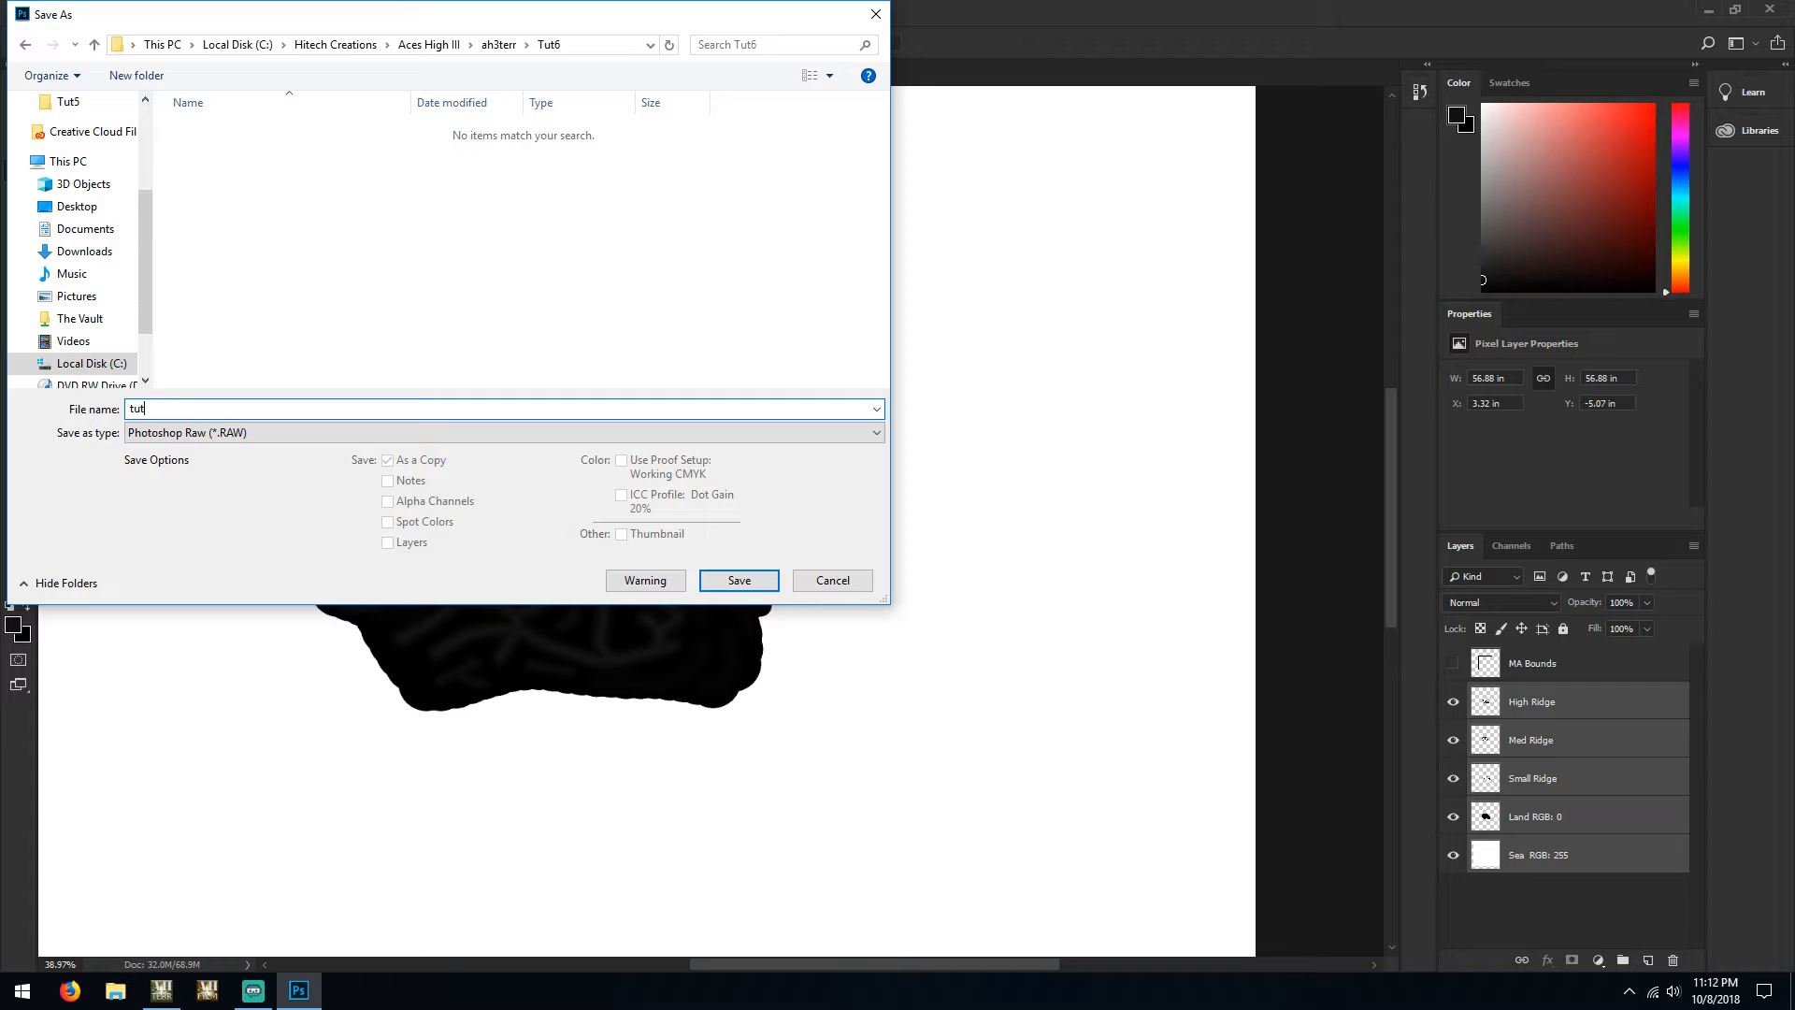
pyautogui.click(736, 580)
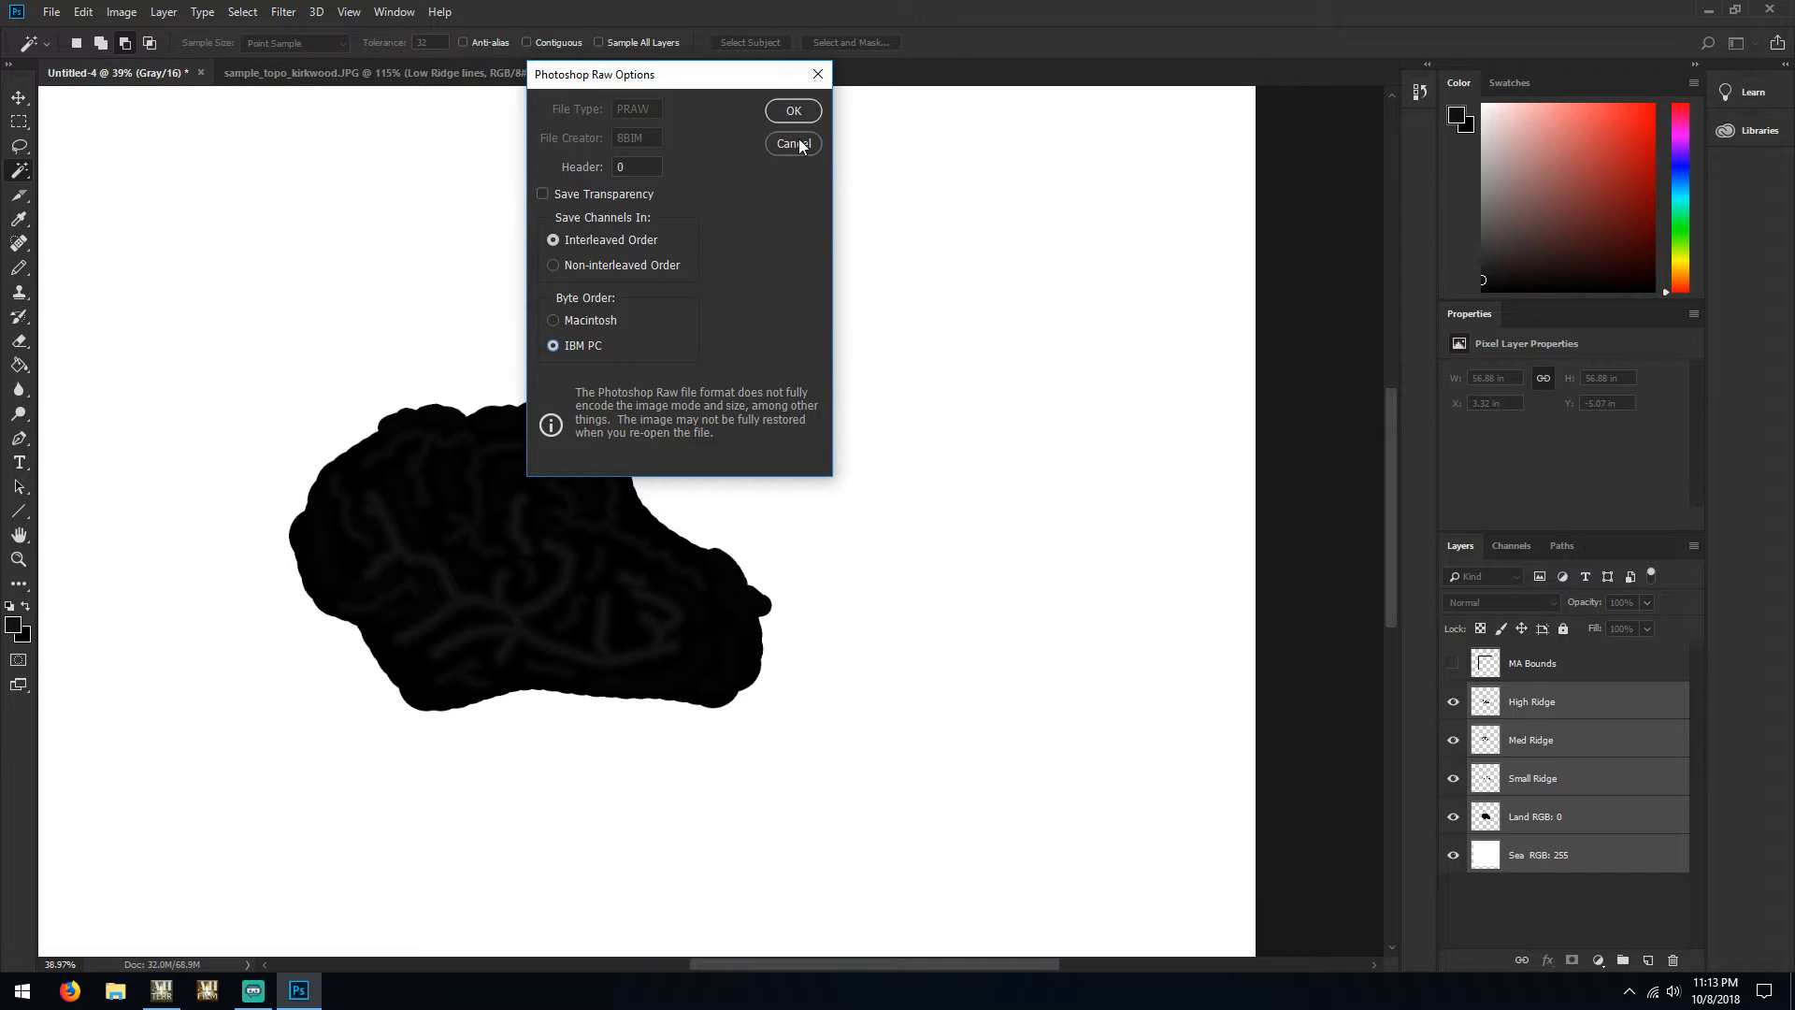
pyautogui.click(794, 112)
pyautogui.click(1708, 11)
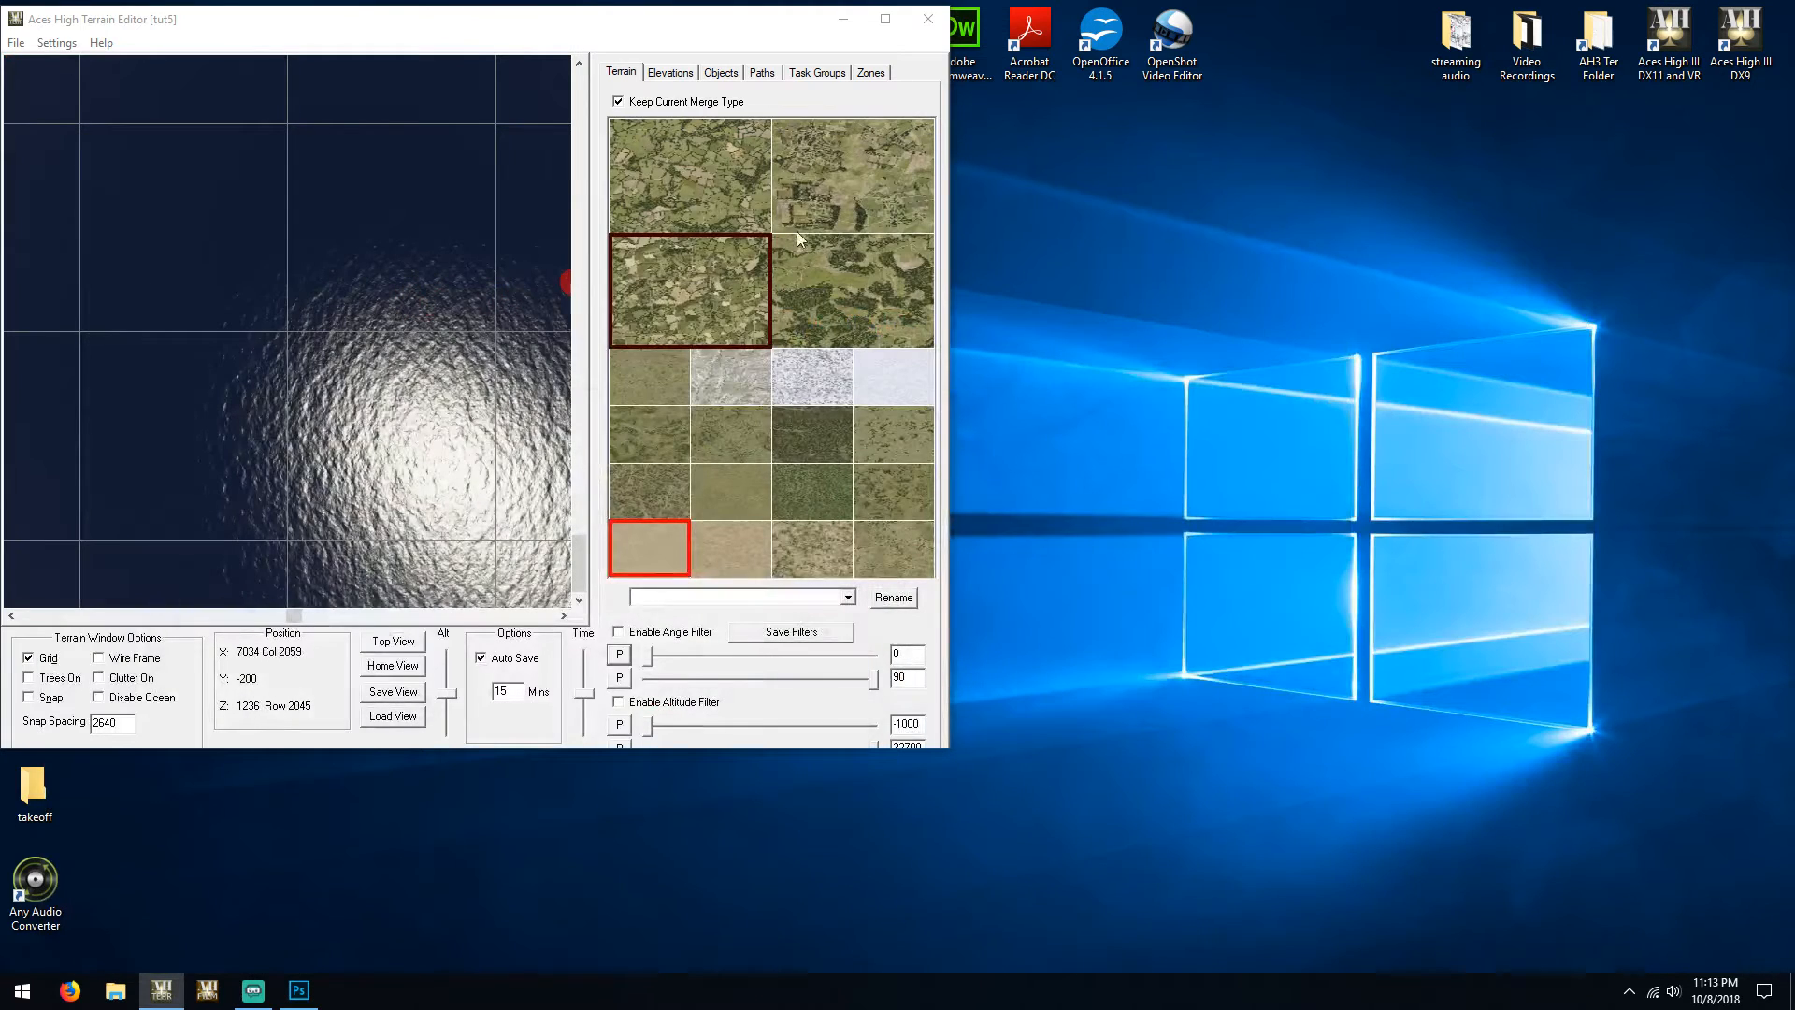
# Maximize the terrain editor window and import the saved raw file as a signed height map
pyautogui.click(886, 20)
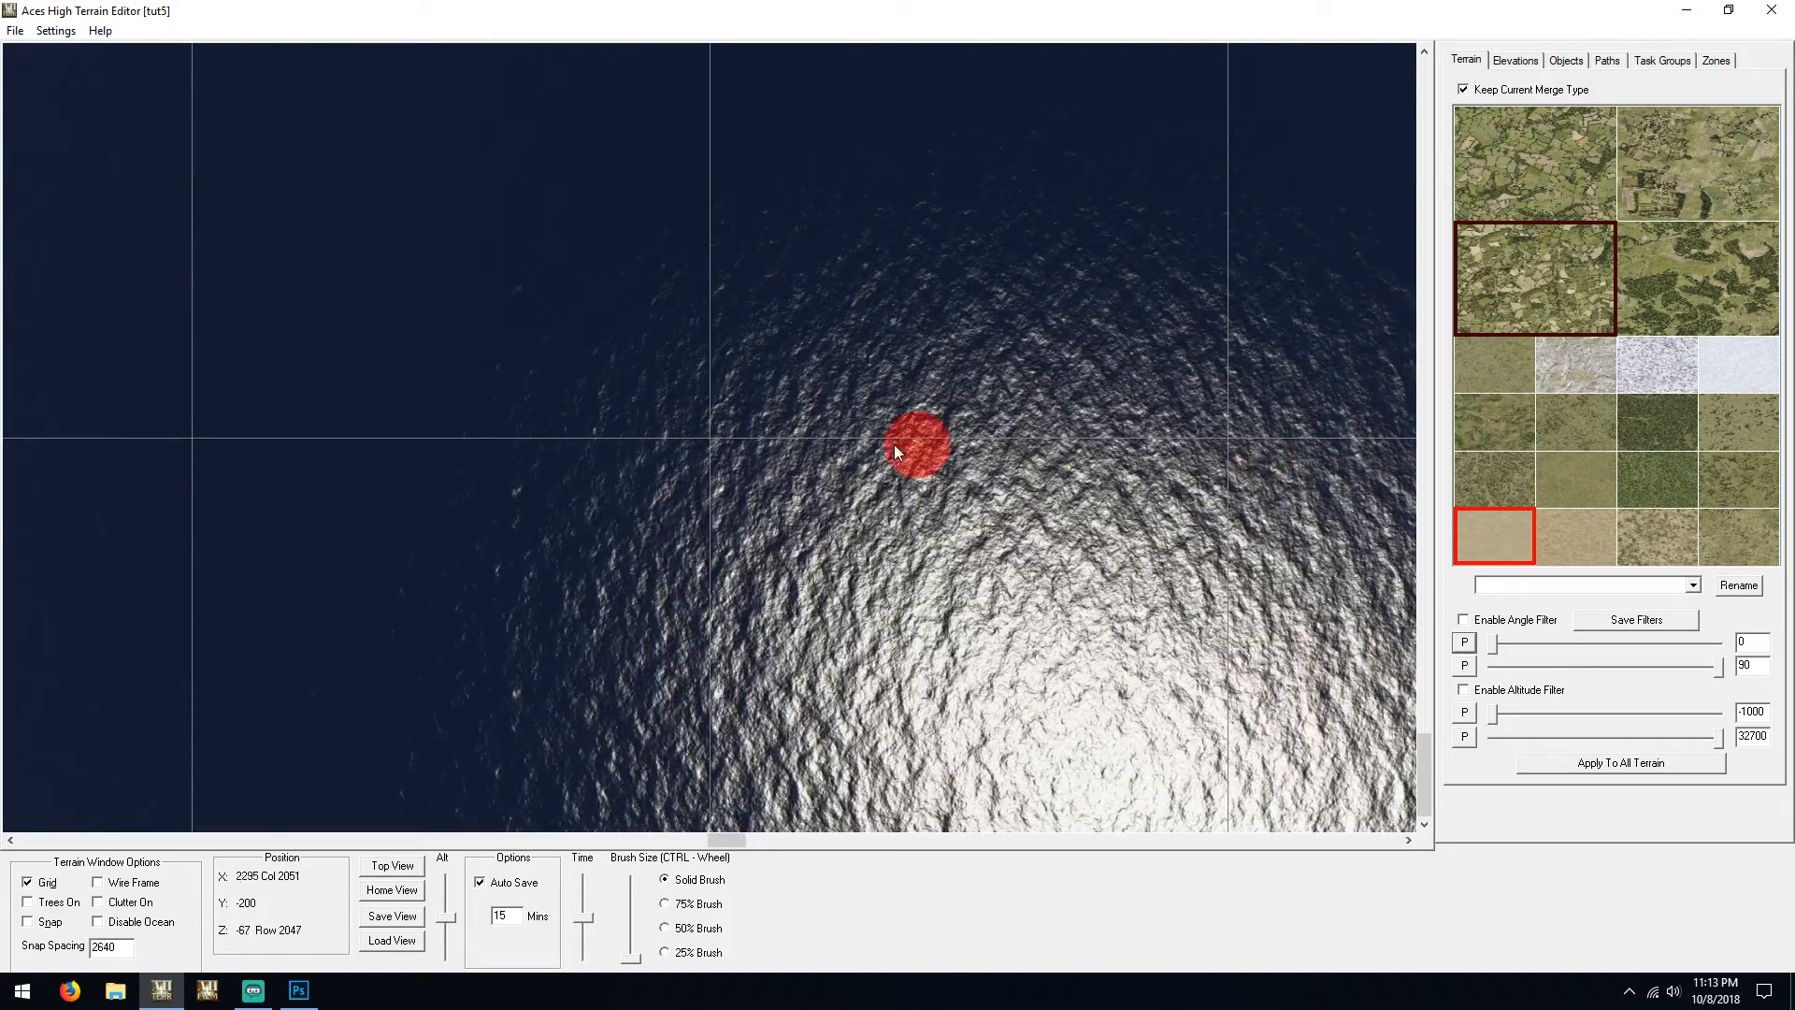
pyautogui.click(15, 31)
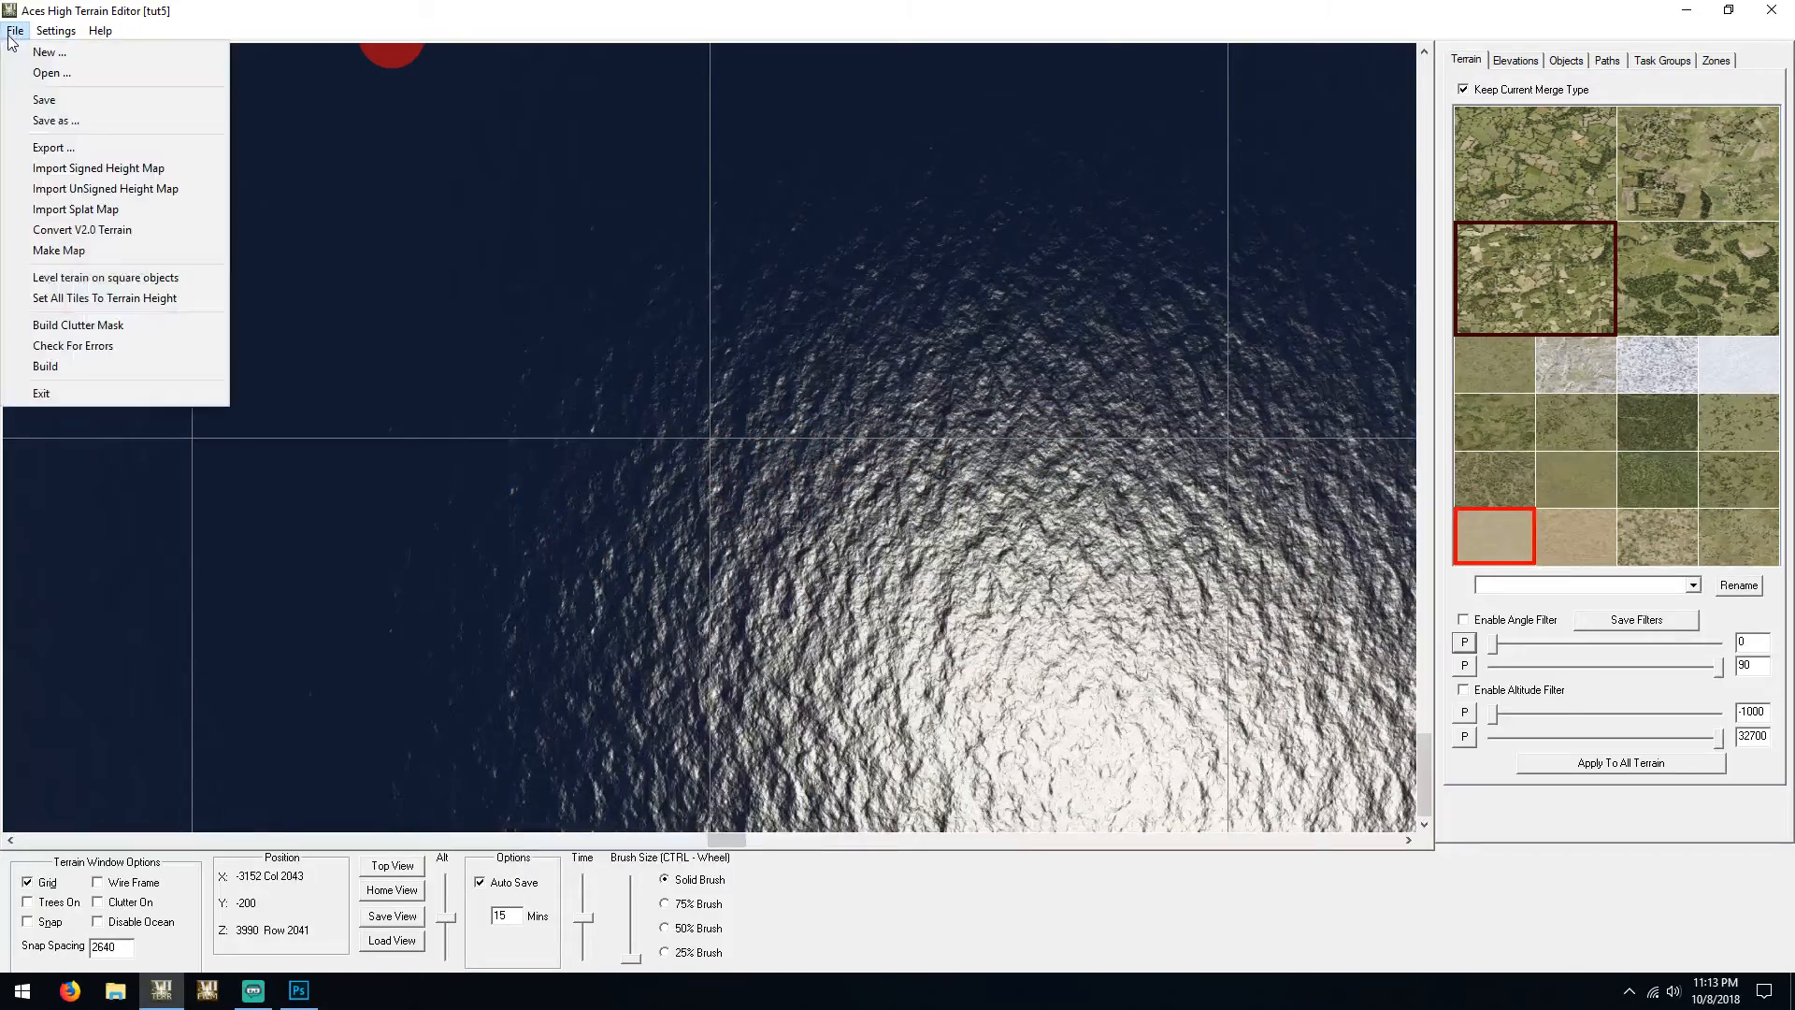
pyautogui.click(91, 169)
pyautogui.doubleClick(218, 206)
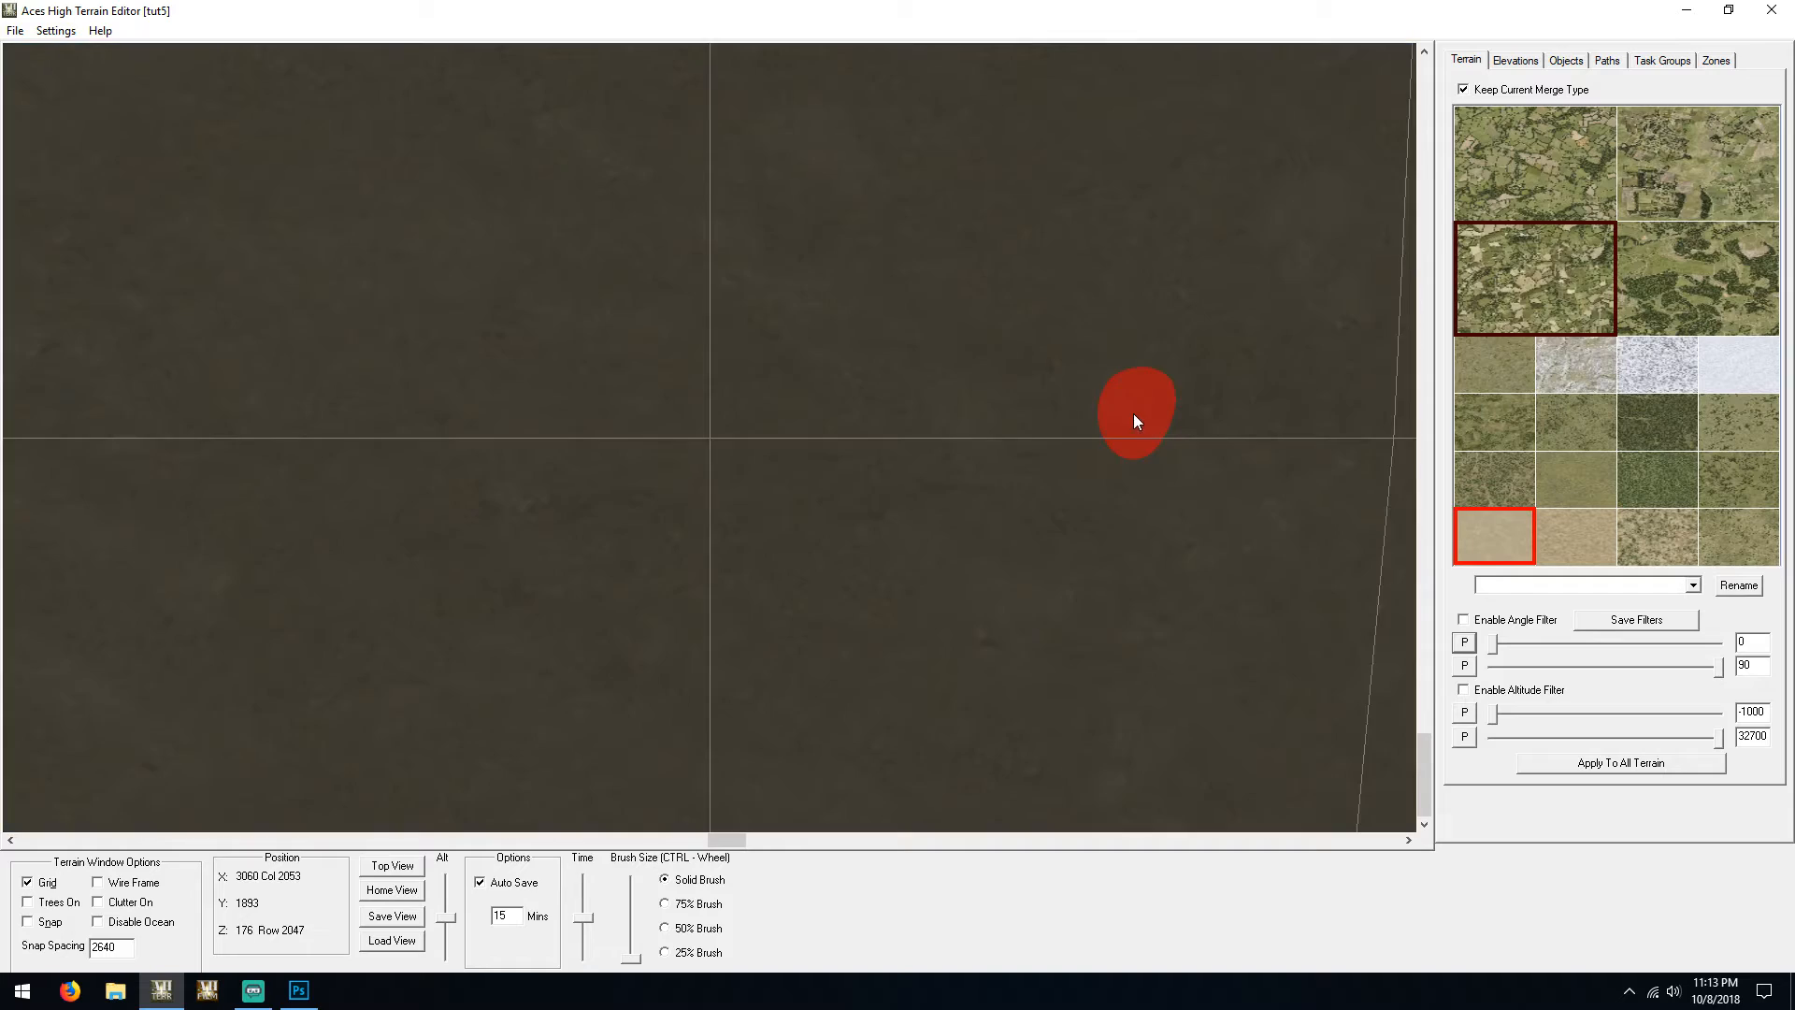
# Change the time of day so that sunlight reveals the relief of the imported terrain
pyautogui.moveTo(1129, 460); pyautogui.dragTo(1152, 380)
pyautogui.press('a')
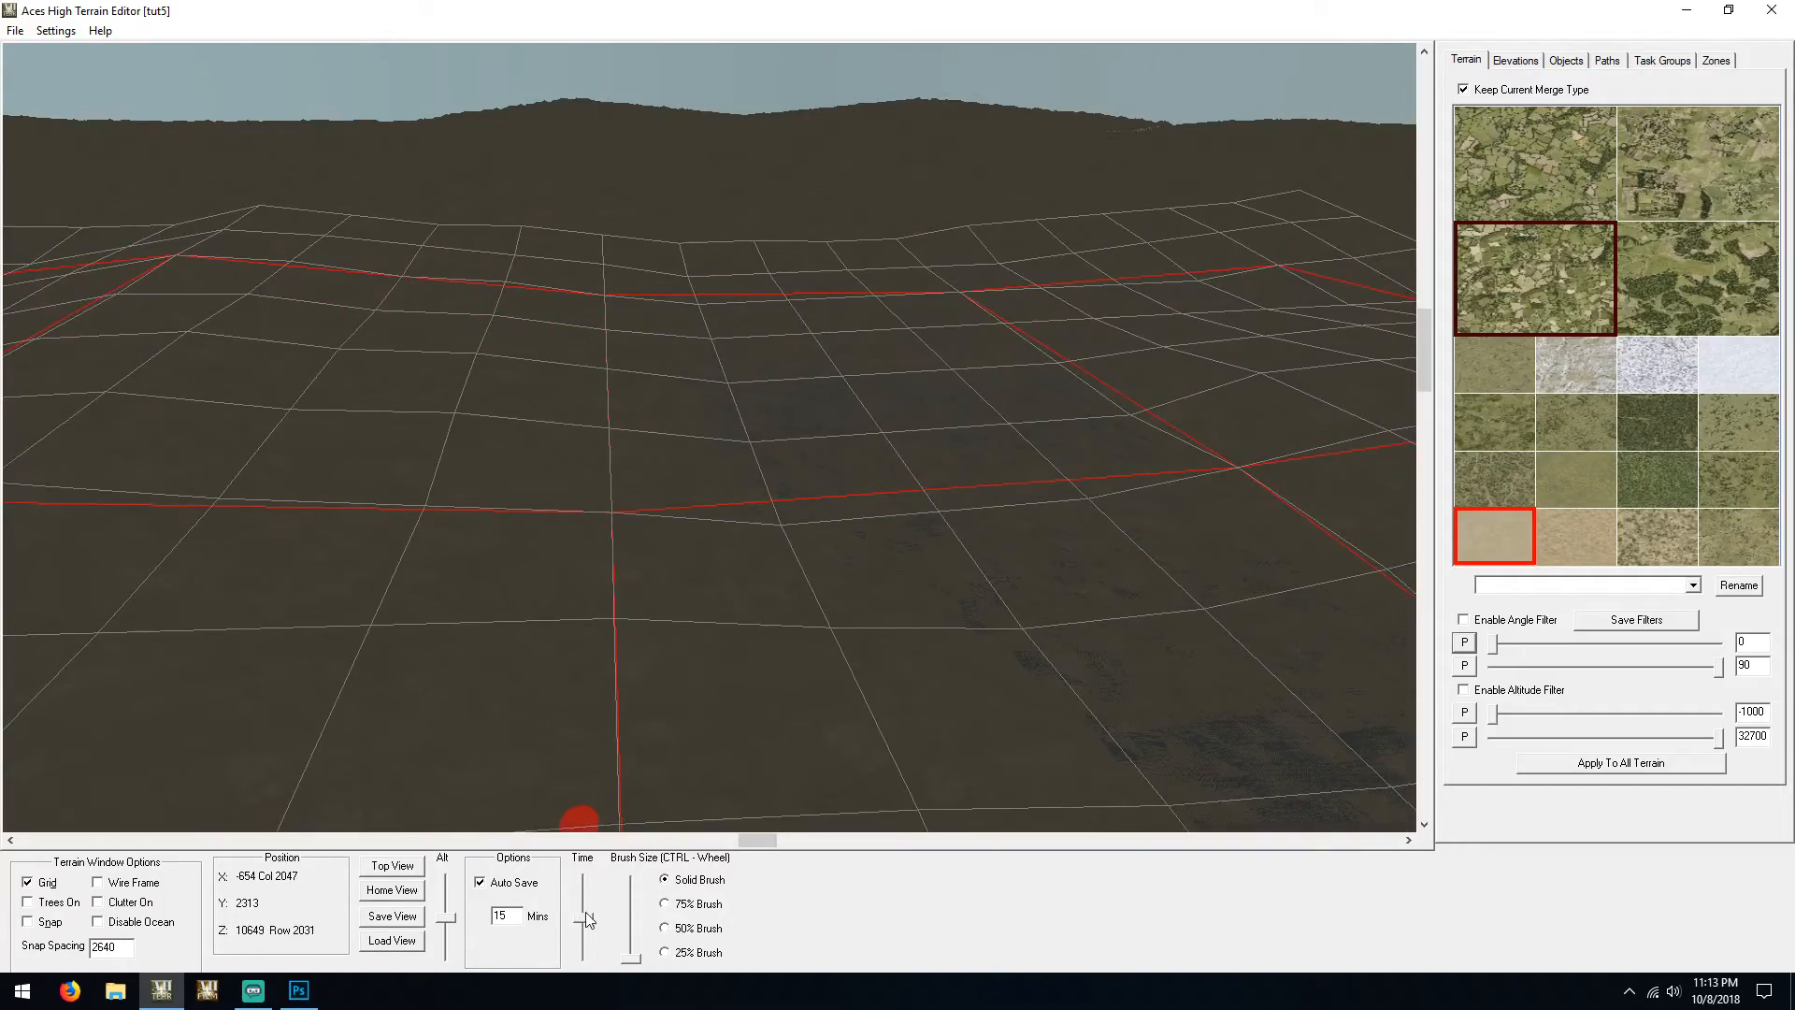
pyautogui.moveTo(587, 916); pyautogui.dragTo(602, 863)
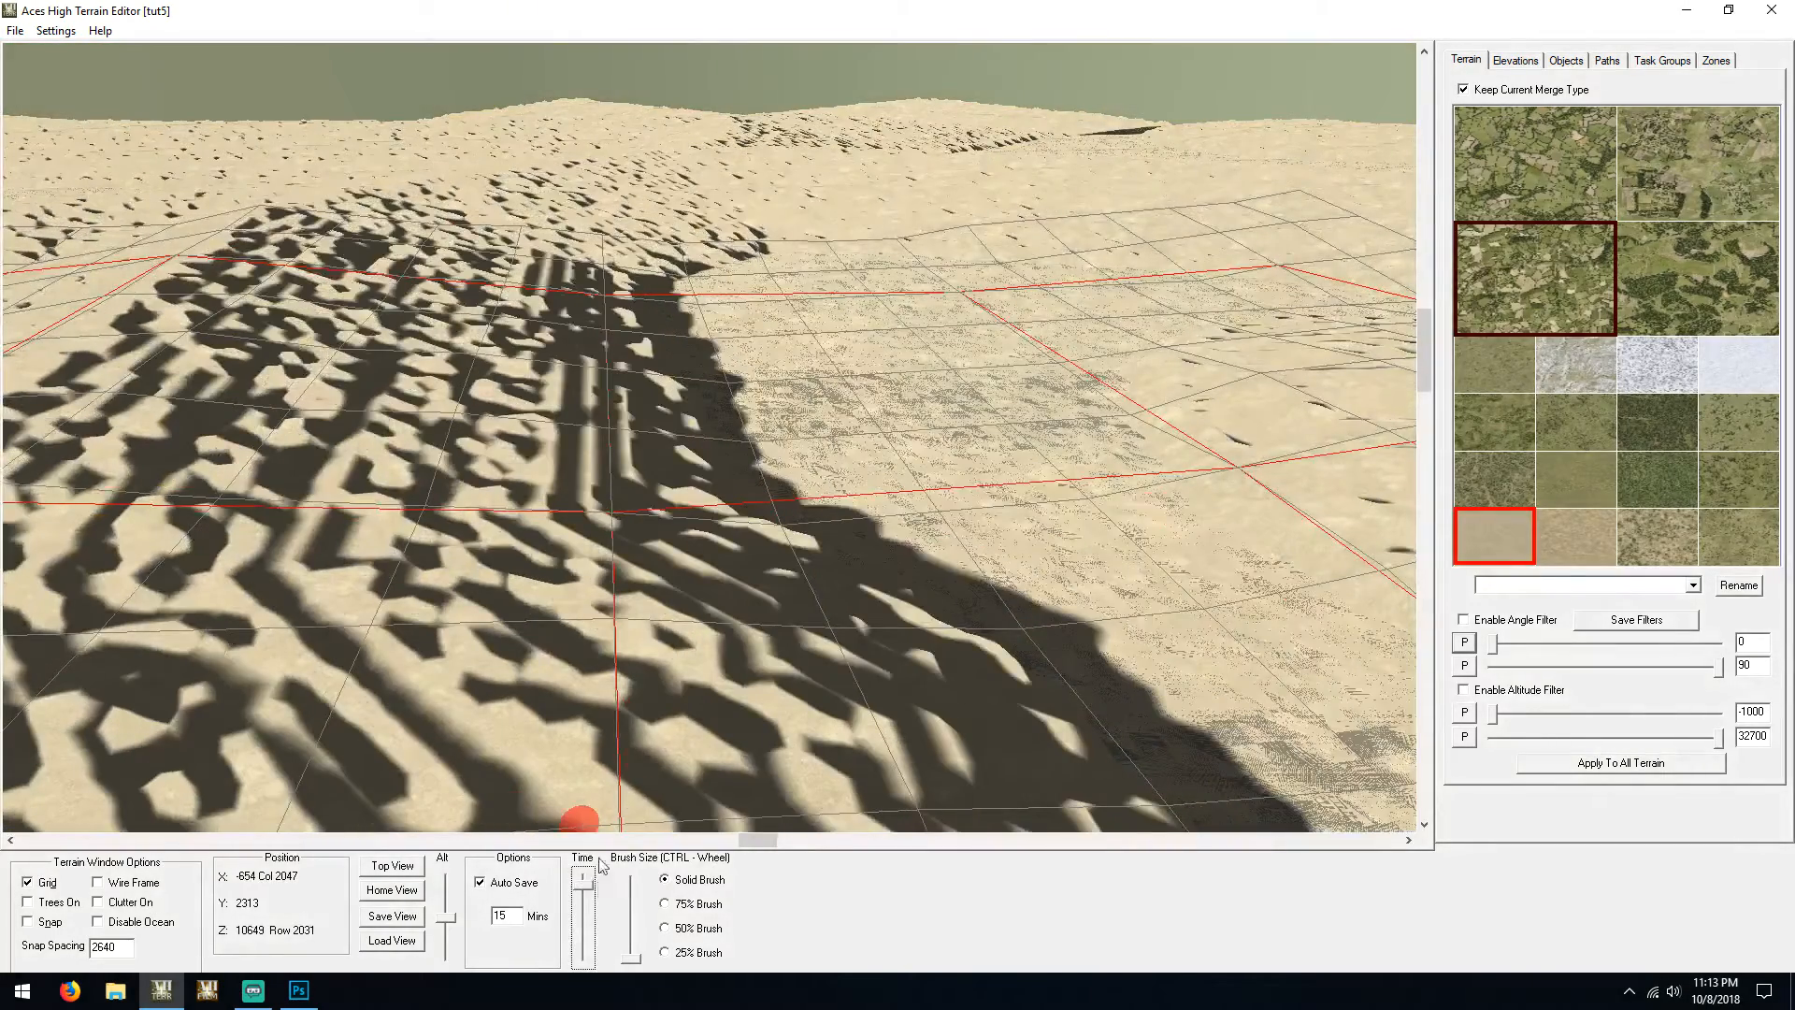
# Examine the imported hills, valleys and rough surface by flying across the terrain in several directions
pyautogui.moveTo(734, 645); pyautogui.dragTo(655, 605)
pyautogui.scroll(2, 655, 605)
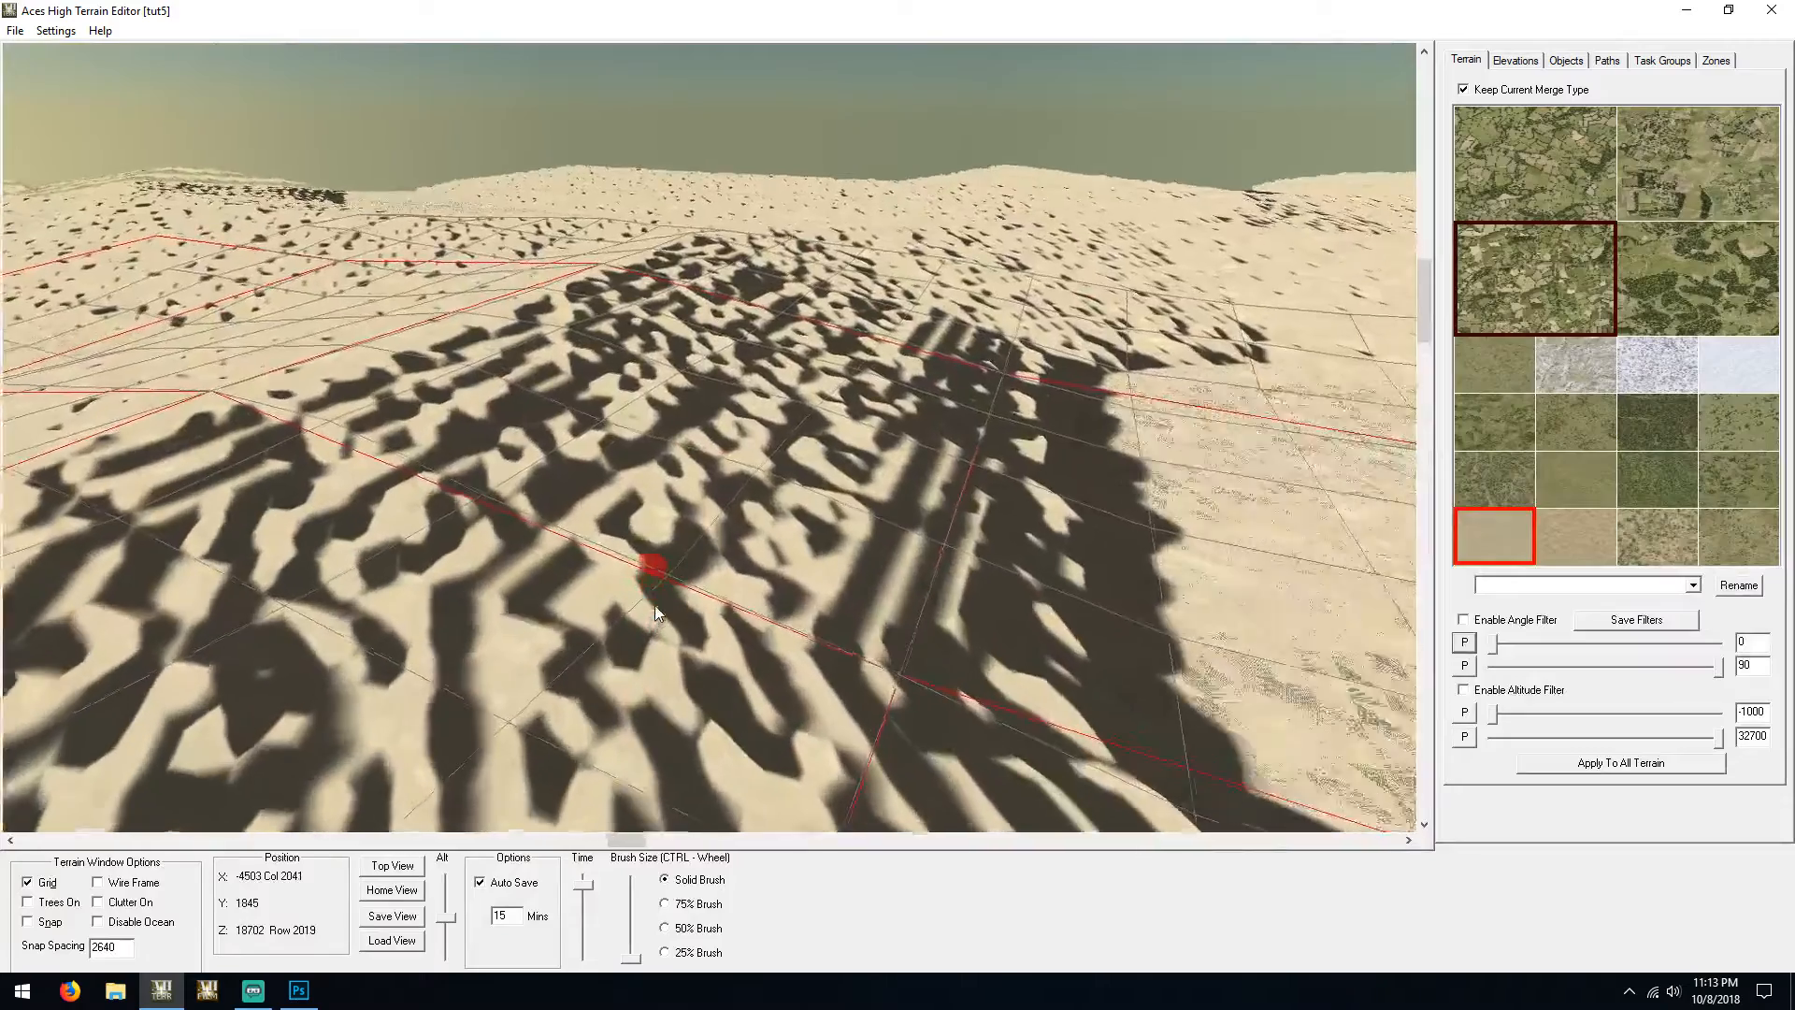
pyautogui.scroll(-5, 655, 604)
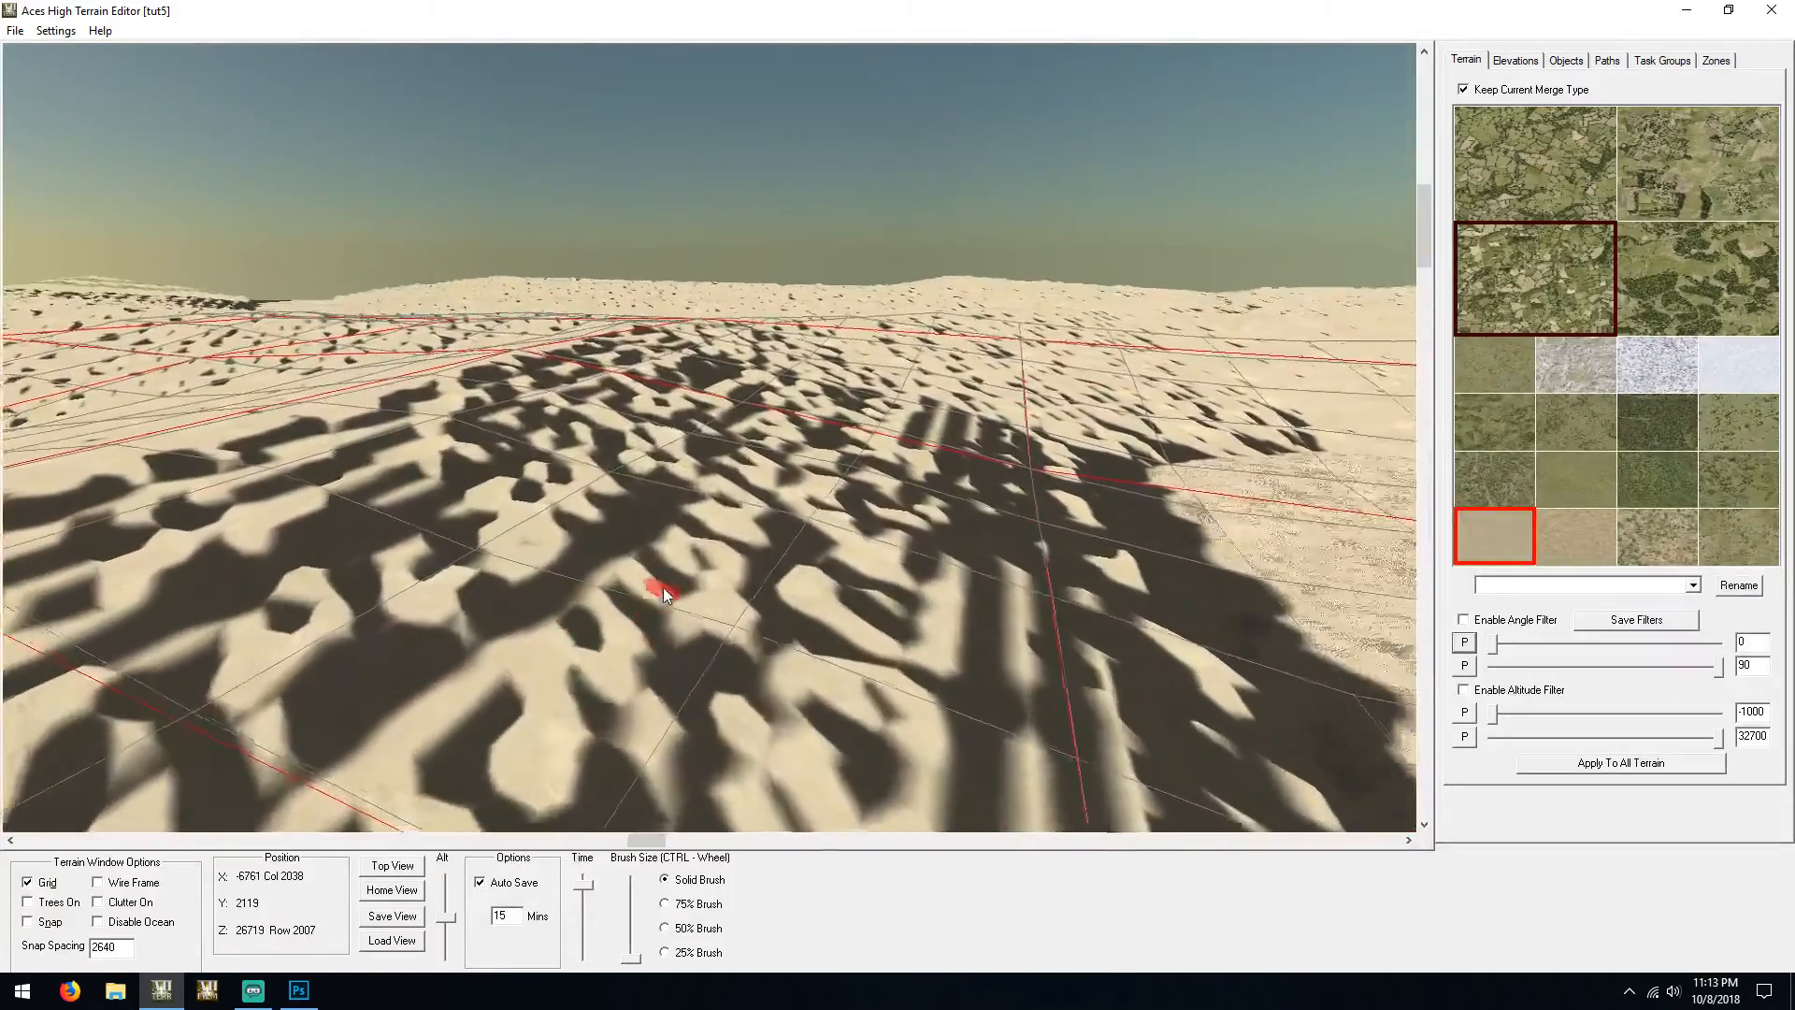
pyautogui.scroll(-3, 664, 587)
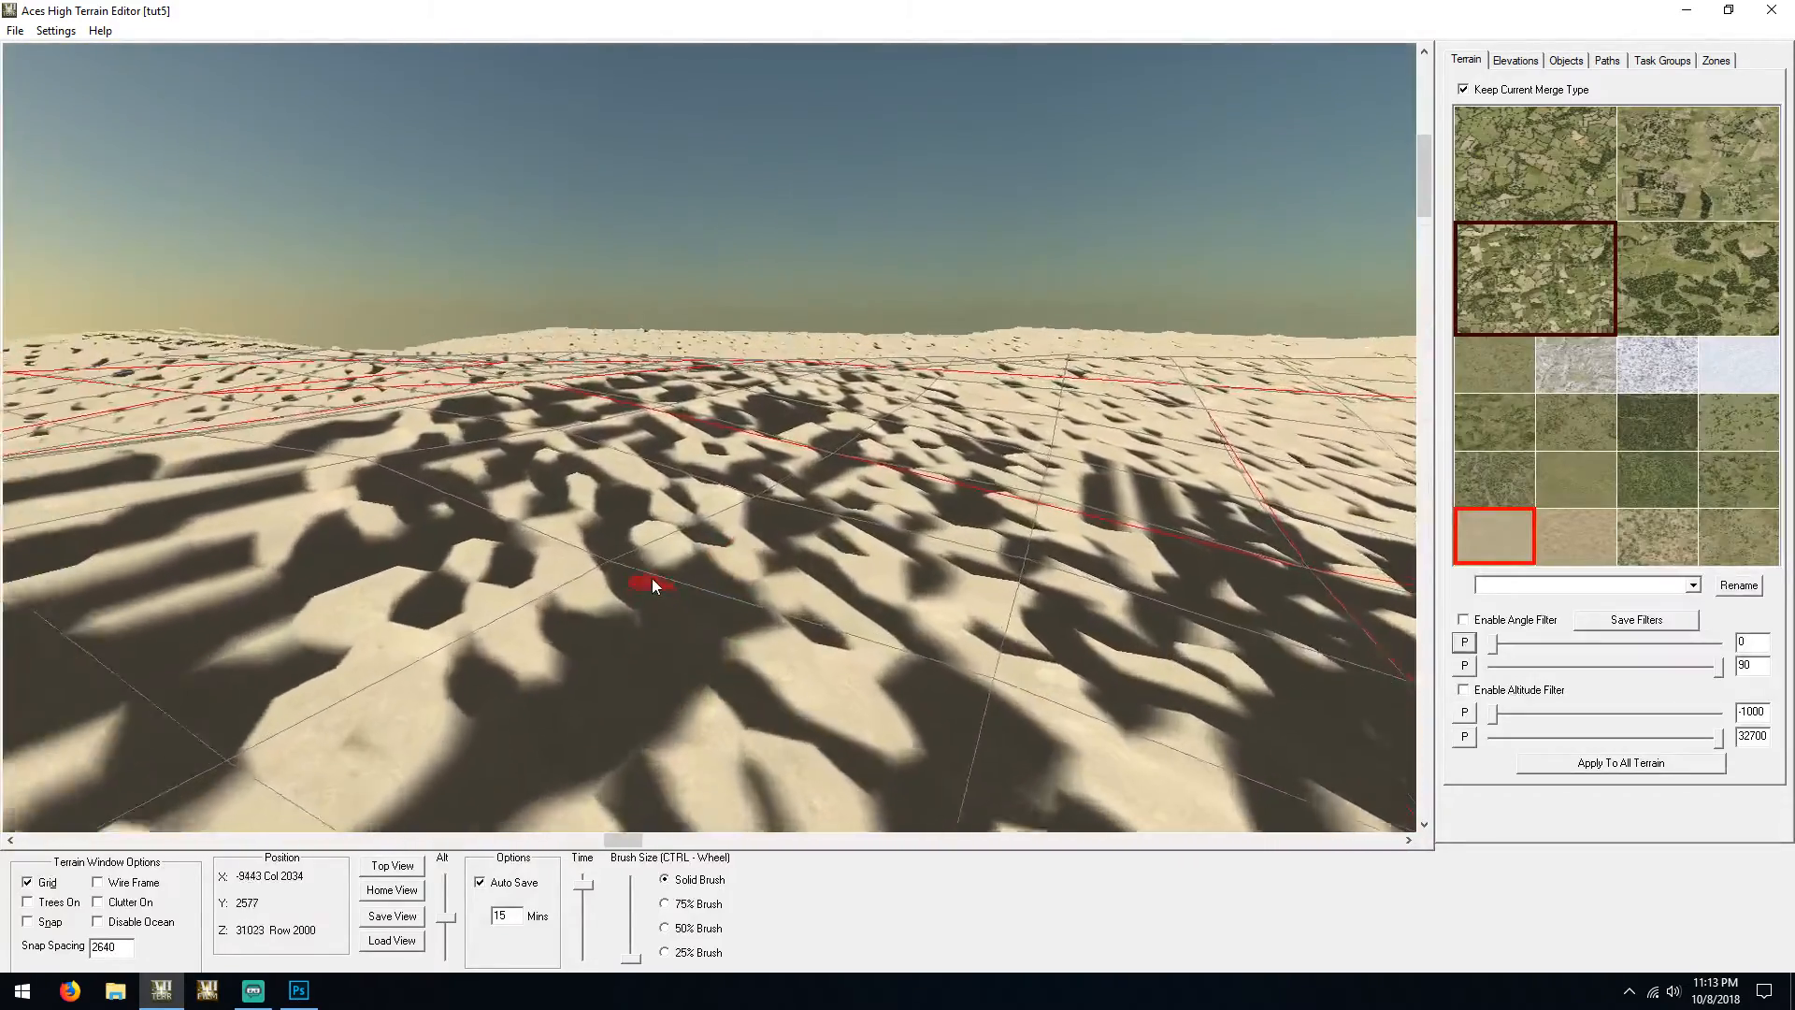
pyautogui.scroll(-7, 652, 578)
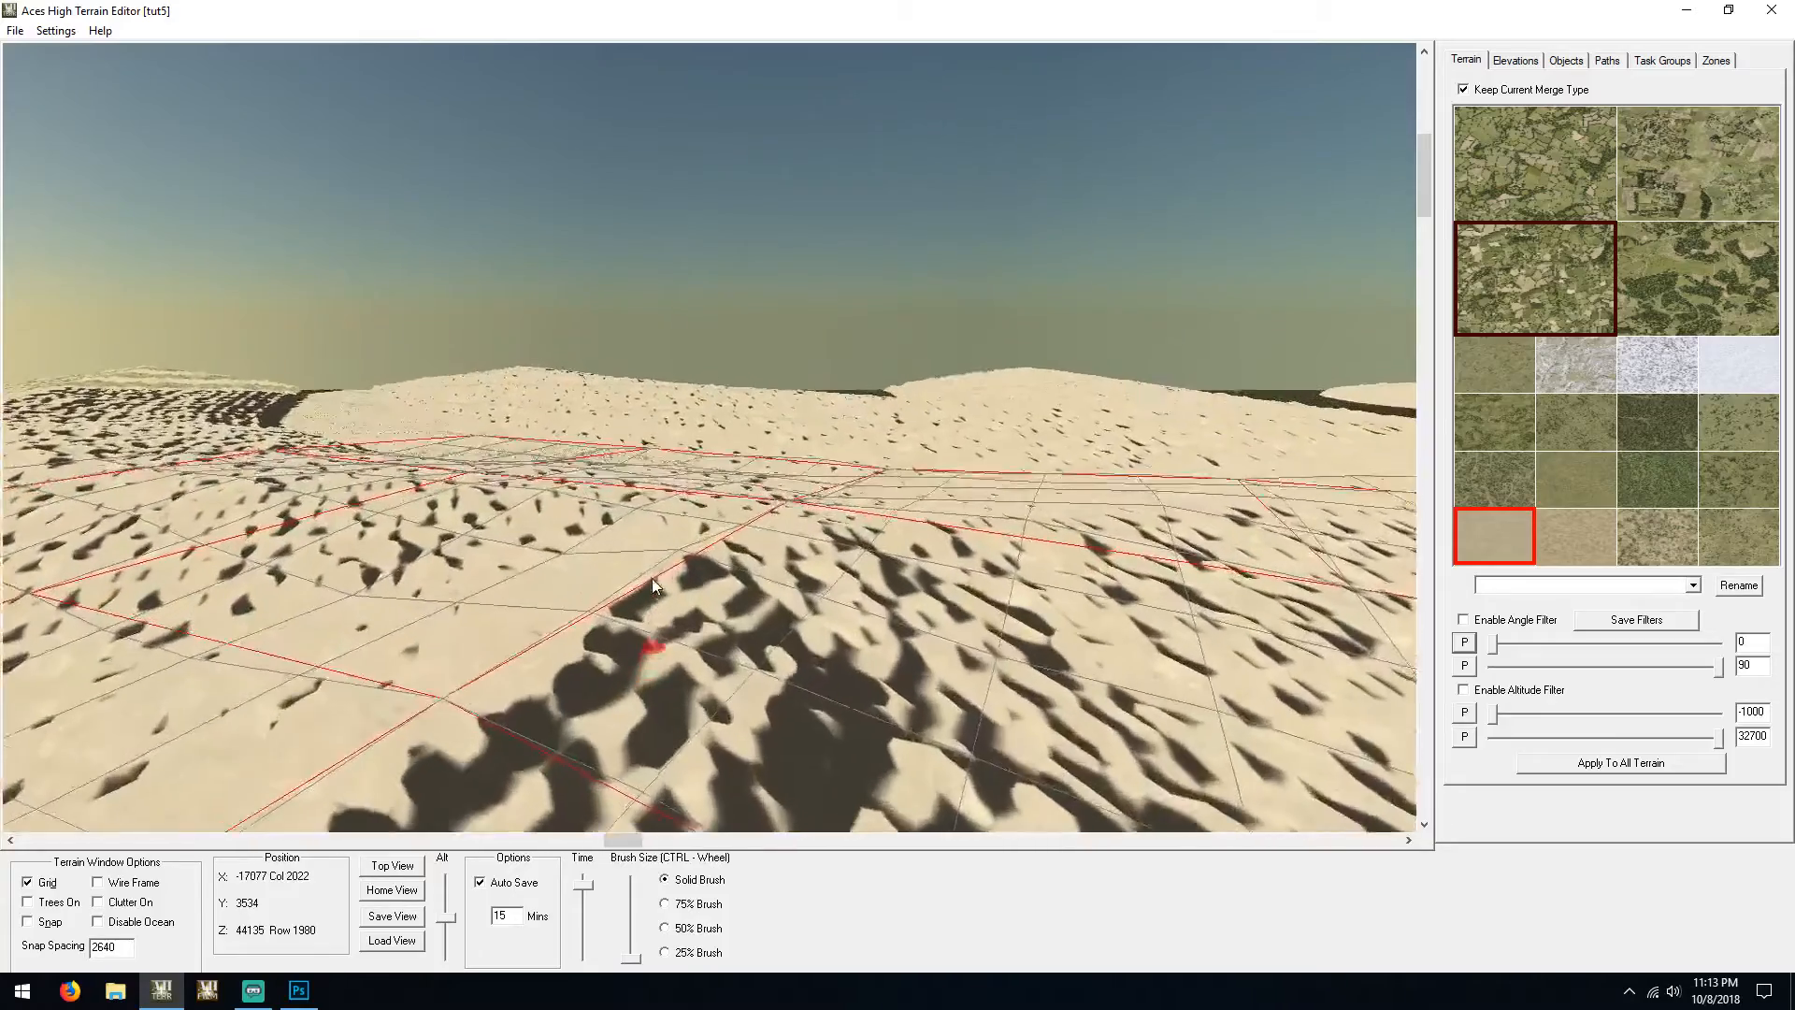
pyautogui.scroll(3, 654, 576)
pyautogui.moveTo(653, 576); pyautogui.dragTo(693, 564)
pyautogui.scroll(3, 795, 576)
pyautogui.scroll(3, 704, 582)
pyautogui.scroll(3, 697, 567)
pyautogui.scroll(3, 692, 565)
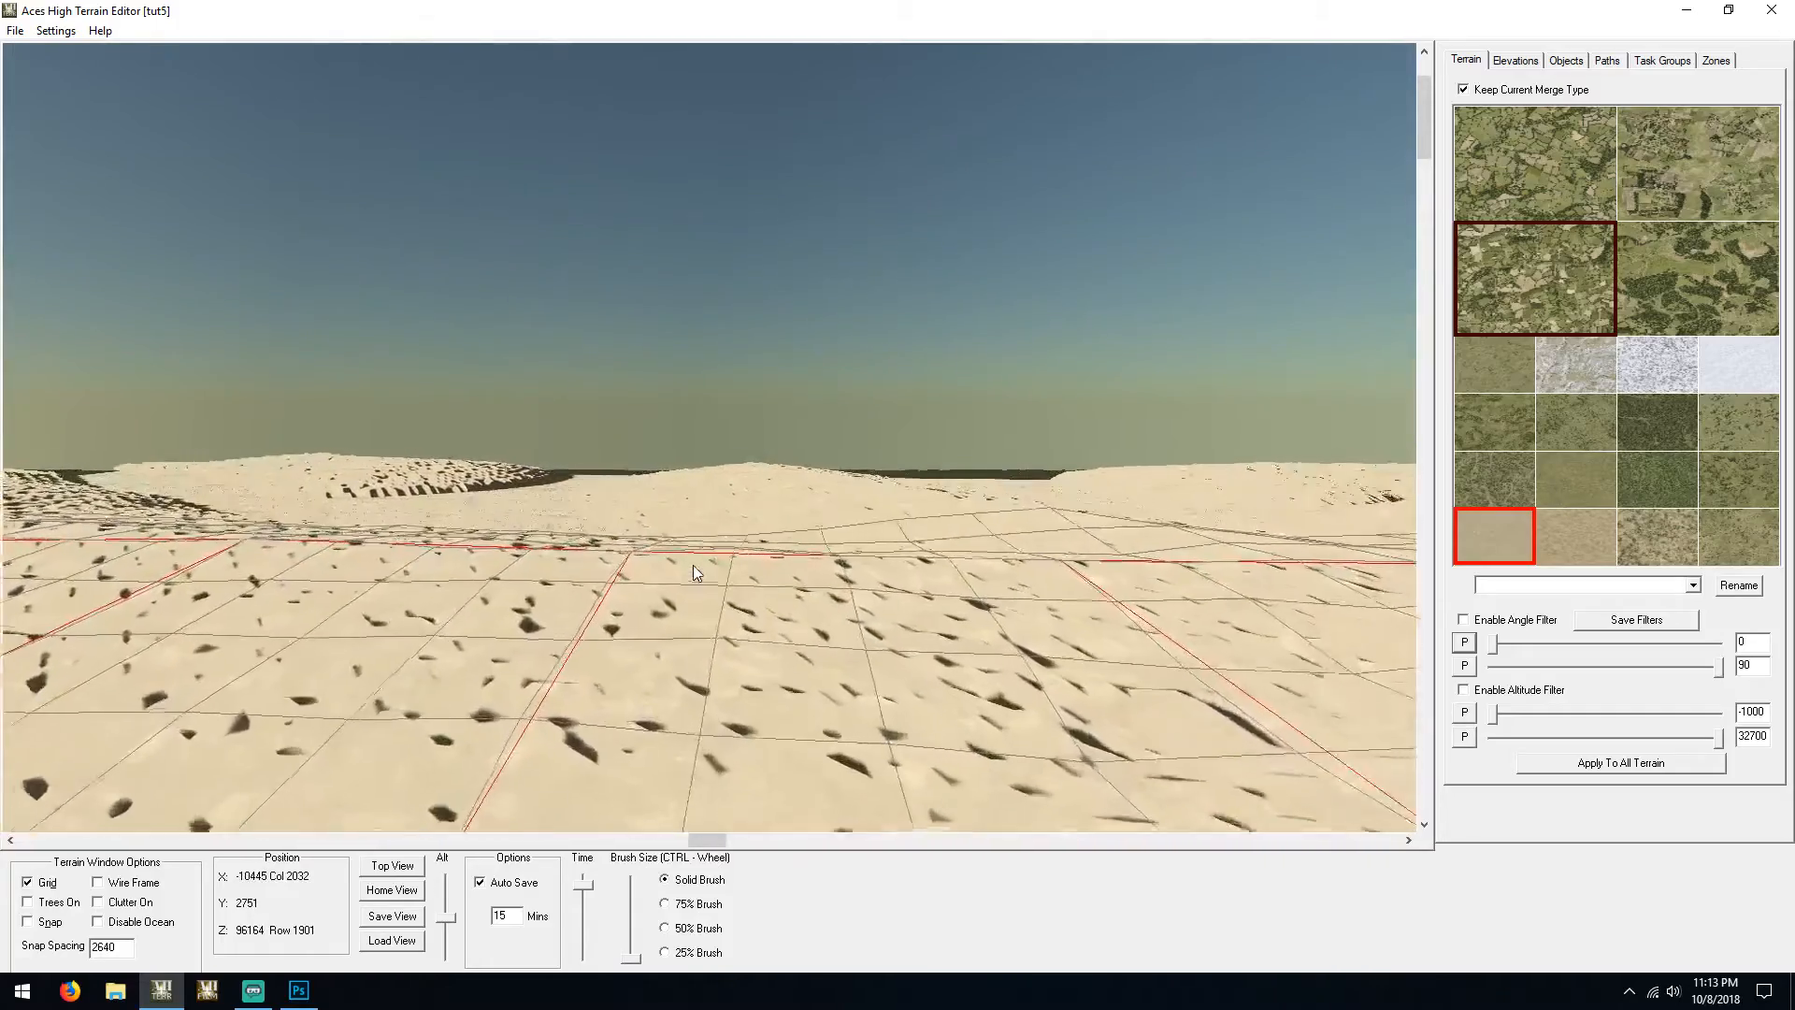
pyautogui.scroll(5, 693, 564)
pyautogui.moveTo(693, 565); pyautogui.dragTo(950, 574)
pyautogui.scroll(4, 689, 569)
pyautogui.scroll(2, 929, 578)
pyautogui.scroll(2, 928, 561)
pyautogui.scroll(1, 950, 574)
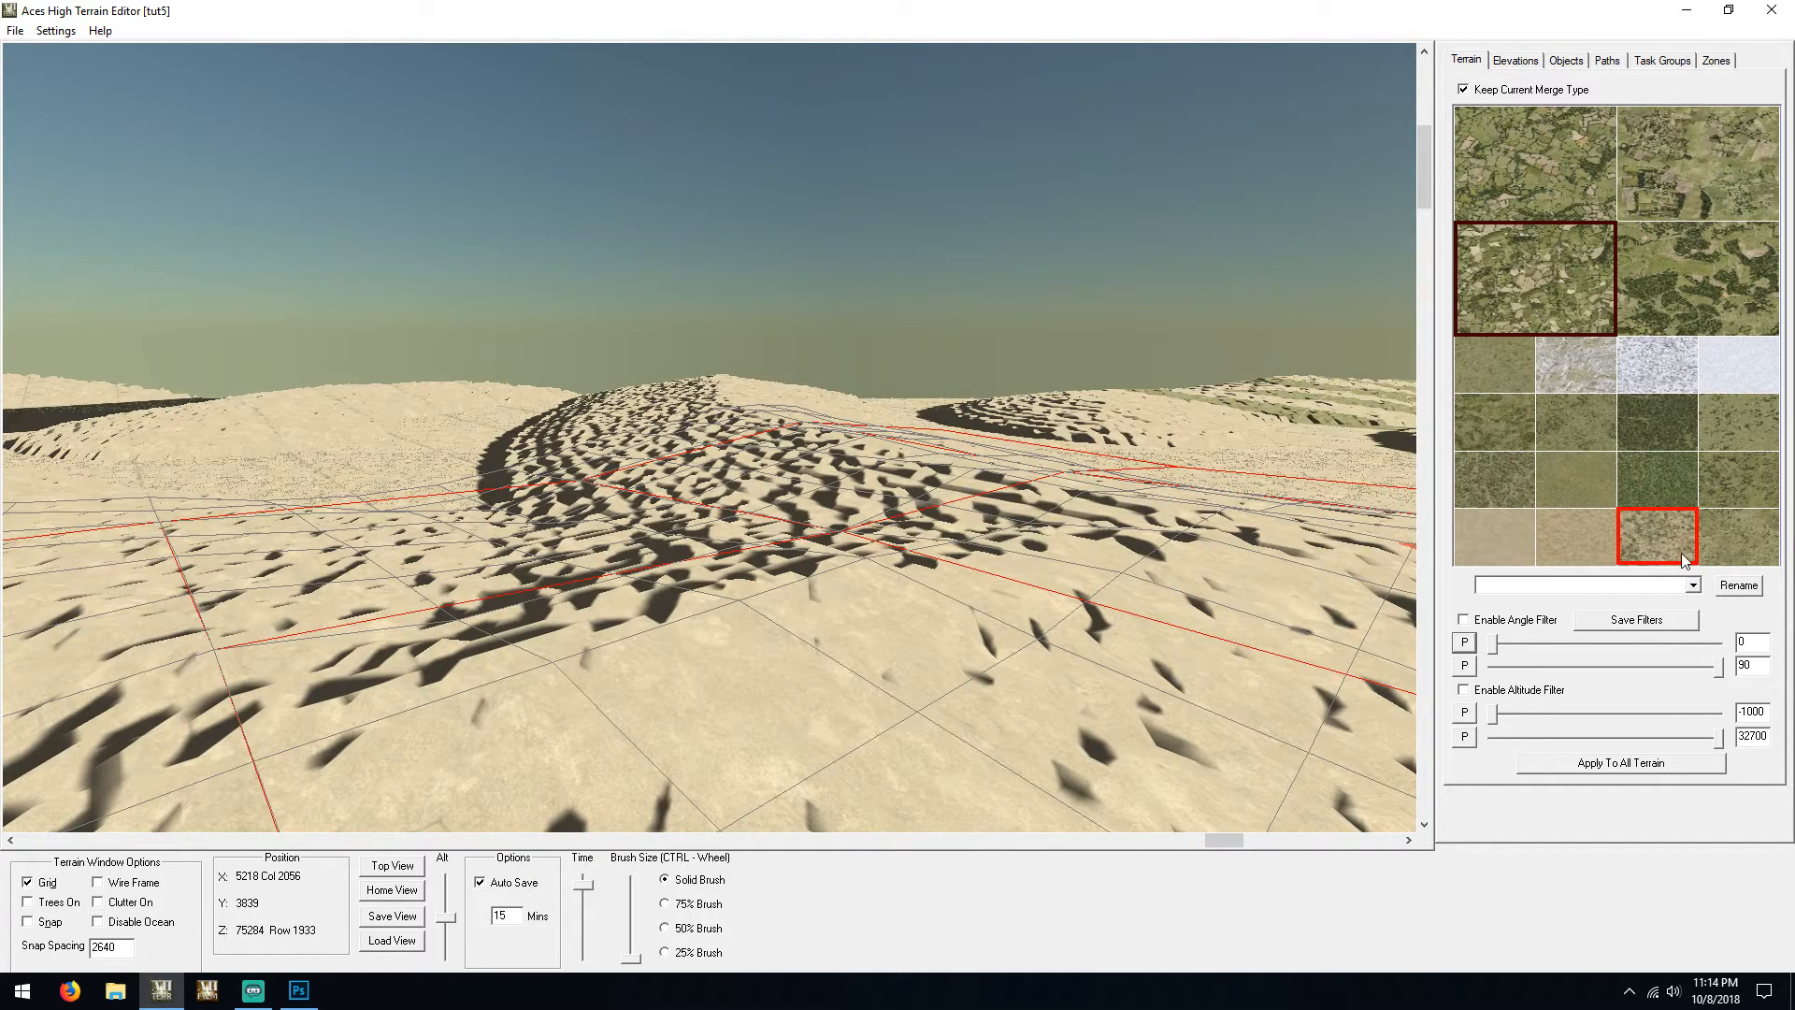
# Enlarge the brush and paint the green-speckled sand texture over the hills and the surrounding bare ground
pyautogui.scroll(5, 772, 585)
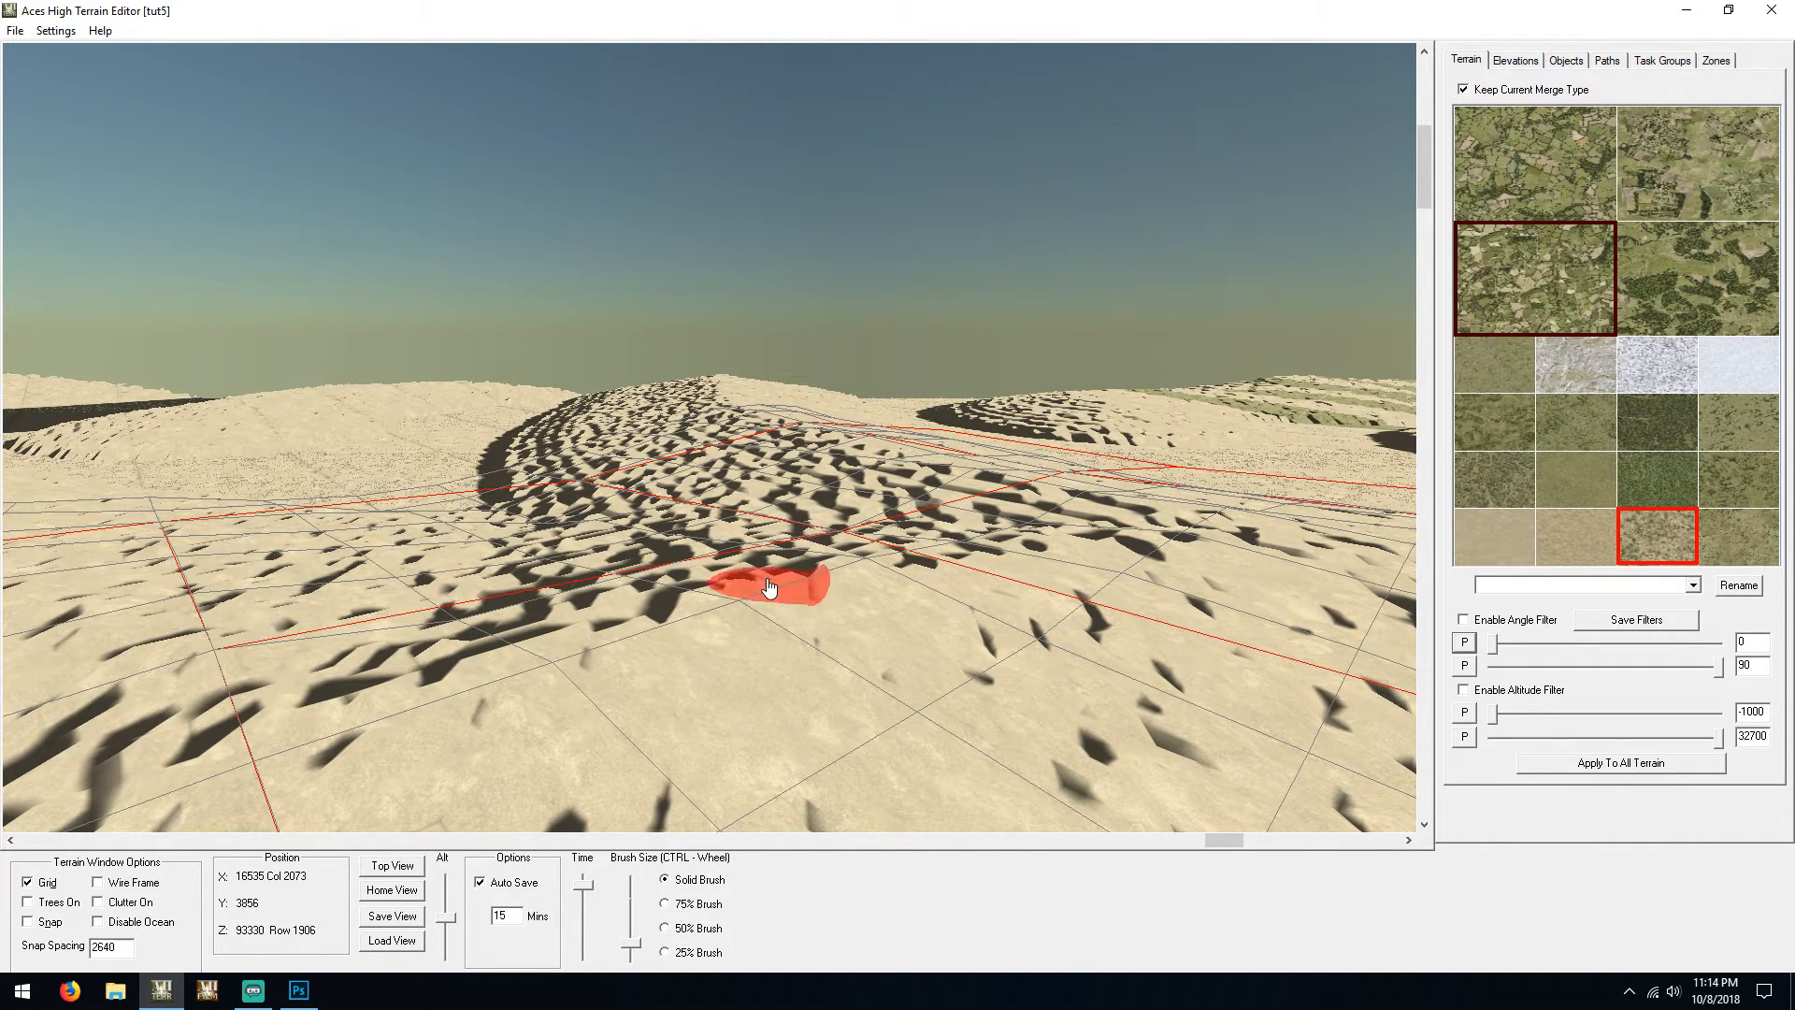
pyautogui.click(769, 589)
pyautogui.moveTo(611, 558)
pyautogui.mouseDown()
pyautogui.moveTo(972, 682)
pyautogui.moveTo(912, 655)
pyautogui.moveTo(901, 504)
pyautogui.moveTo(791, 392)
pyautogui.moveTo(244, 571)
pyautogui.moveTo(398, 395)
pyautogui.moveTo(586, 420)
pyautogui.mouseUp()
pyautogui.moveTo(419, 406)
pyautogui.mouseDown()
pyautogui.moveTo(190, 462)
pyautogui.moveTo(154, 438)
pyautogui.moveTo(187, 424)
pyautogui.moveTo(110, 466)
pyautogui.moveTo(332, 589)
pyautogui.moveTo(781, 530)
pyautogui.moveTo(827, 438)
pyautogui.moveTo(1034, 415)
pyautogui.moveTo(1098, 448)
pyautogui.moveTo(1239, 437)
pyautogui.moveTo(1146, 399)
pyautogui.moveTo(1278, 446)
pyautogui.moveTo(1346, 397)
pyautogui.moveTo(1208, 492)
pyautogui.mouseUp()
pyautogui.press('Right')
pyautogui.press('Right')
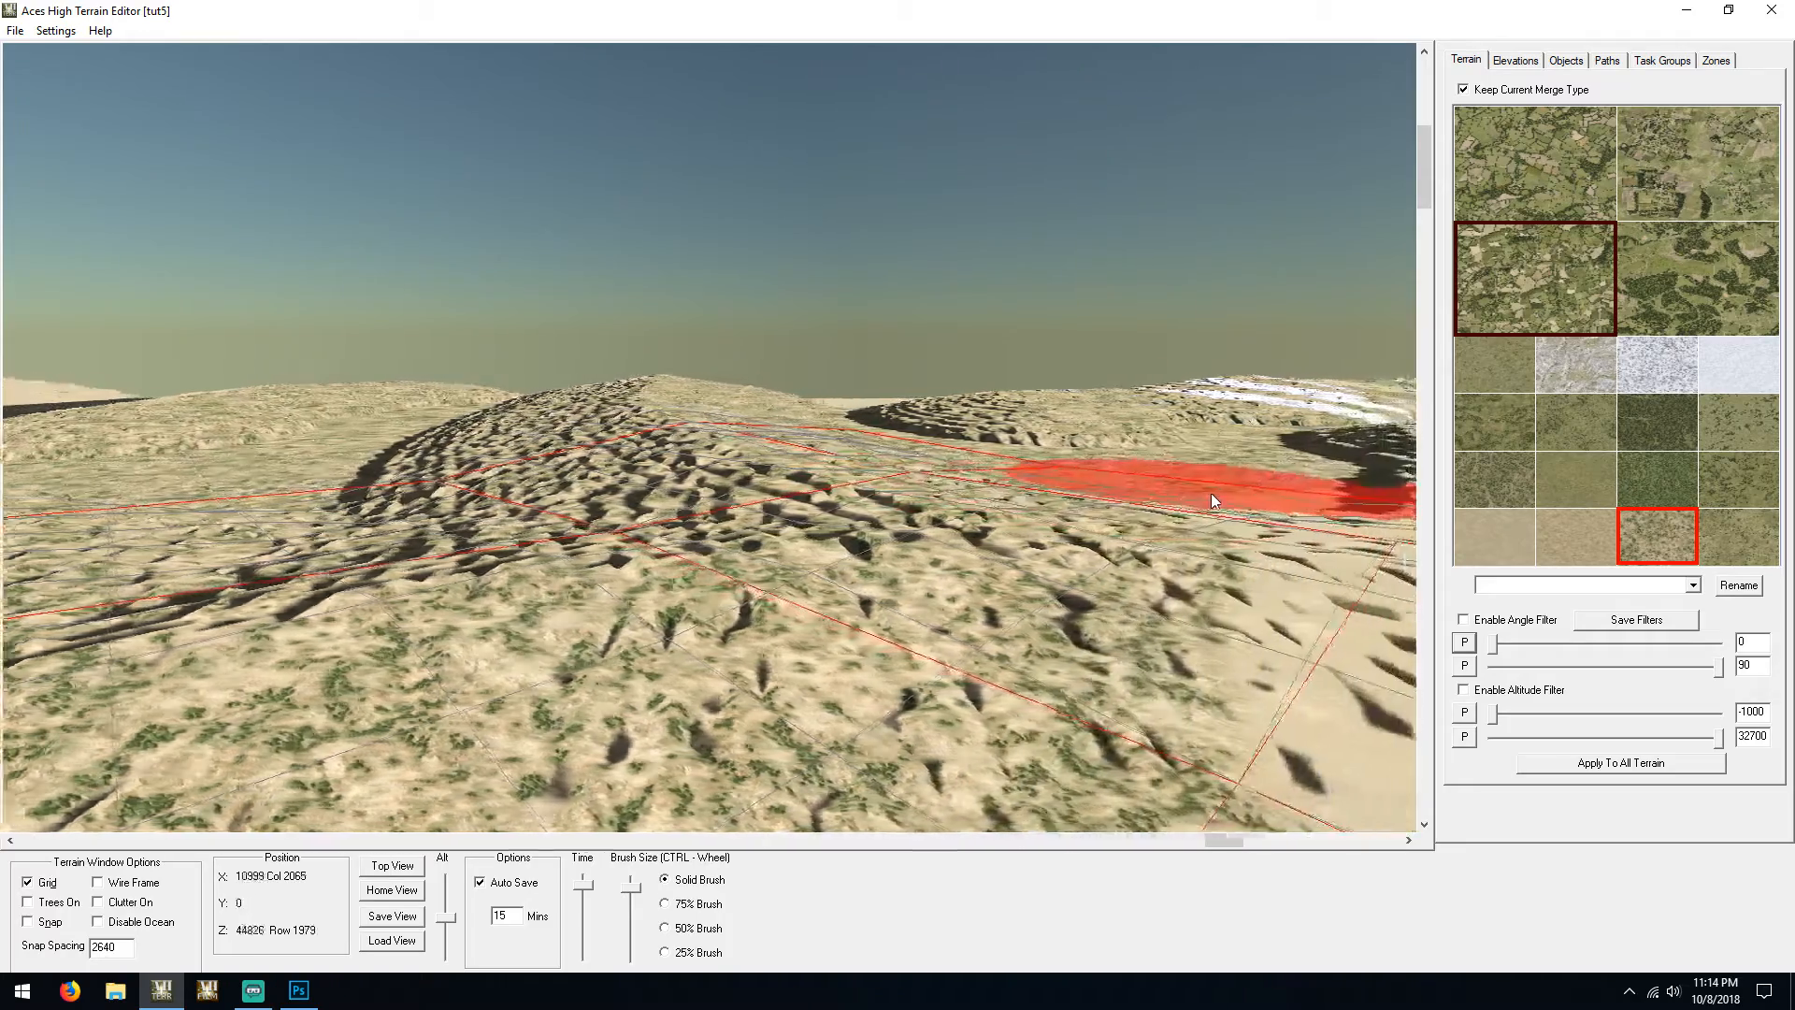
pyautogui.press('Right')
pyautogui.press('Up')
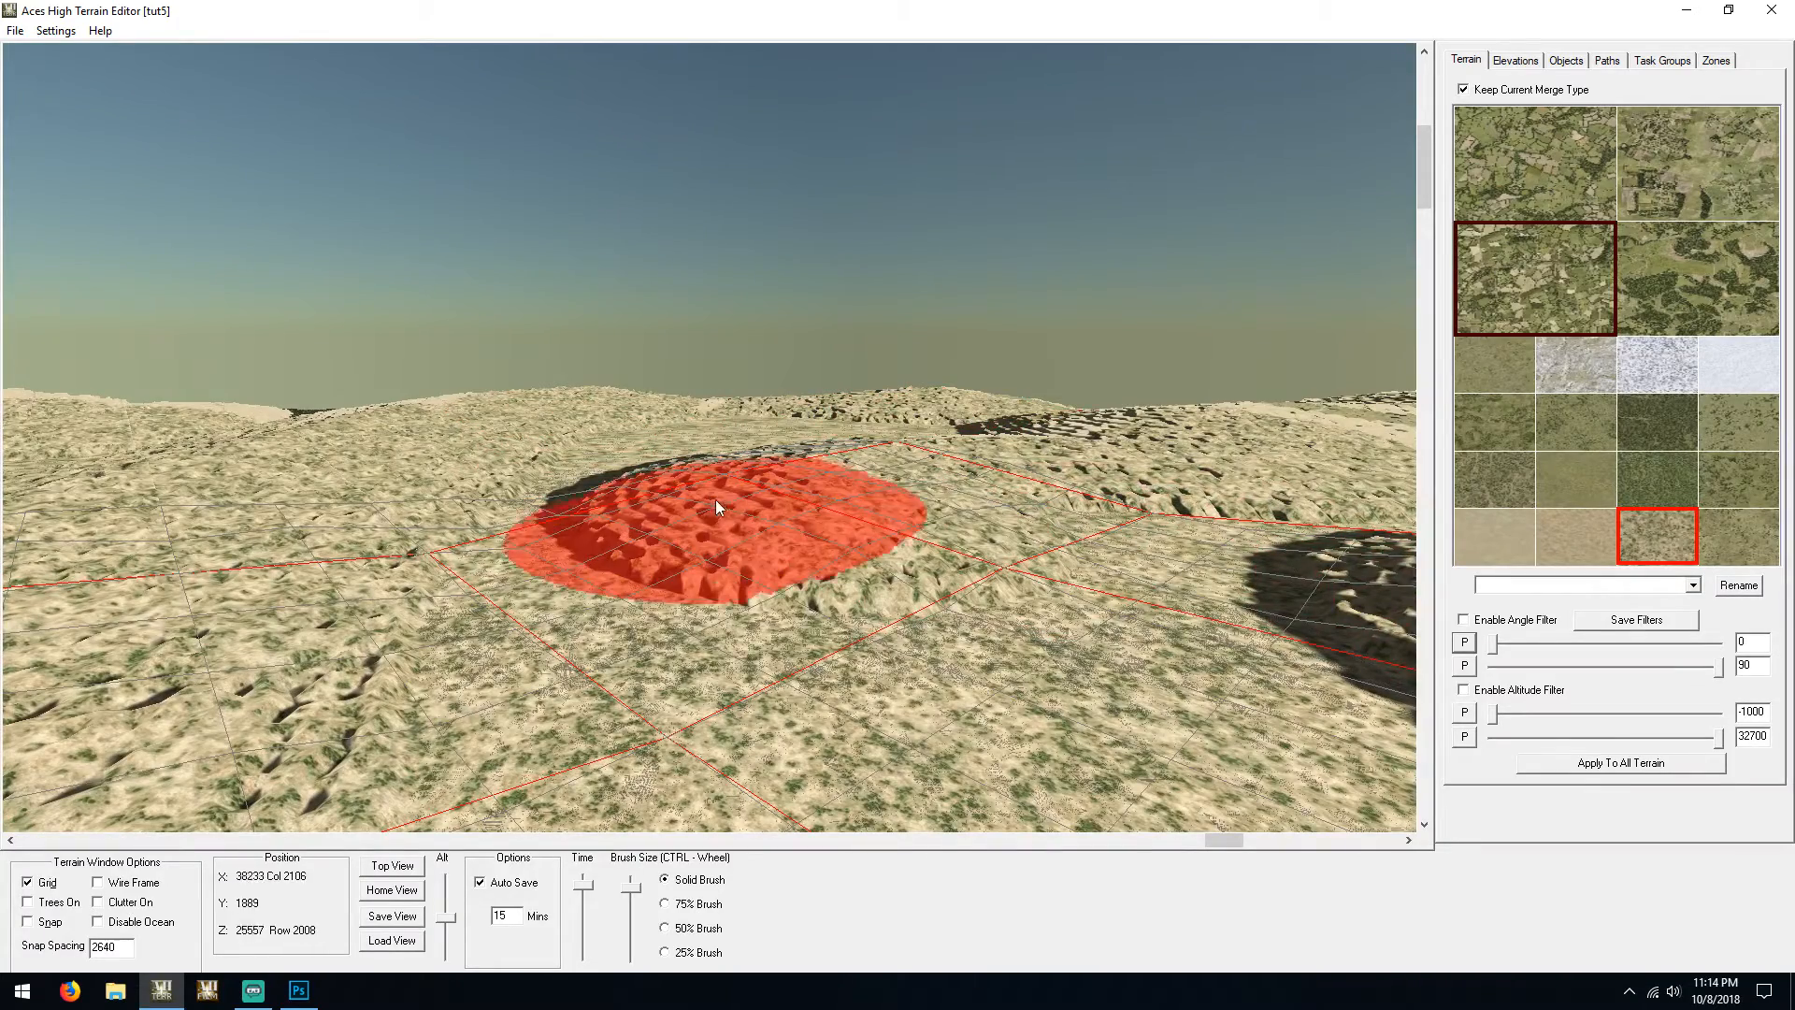
pyautogui.press('Down')
pyautogui.press('Left')
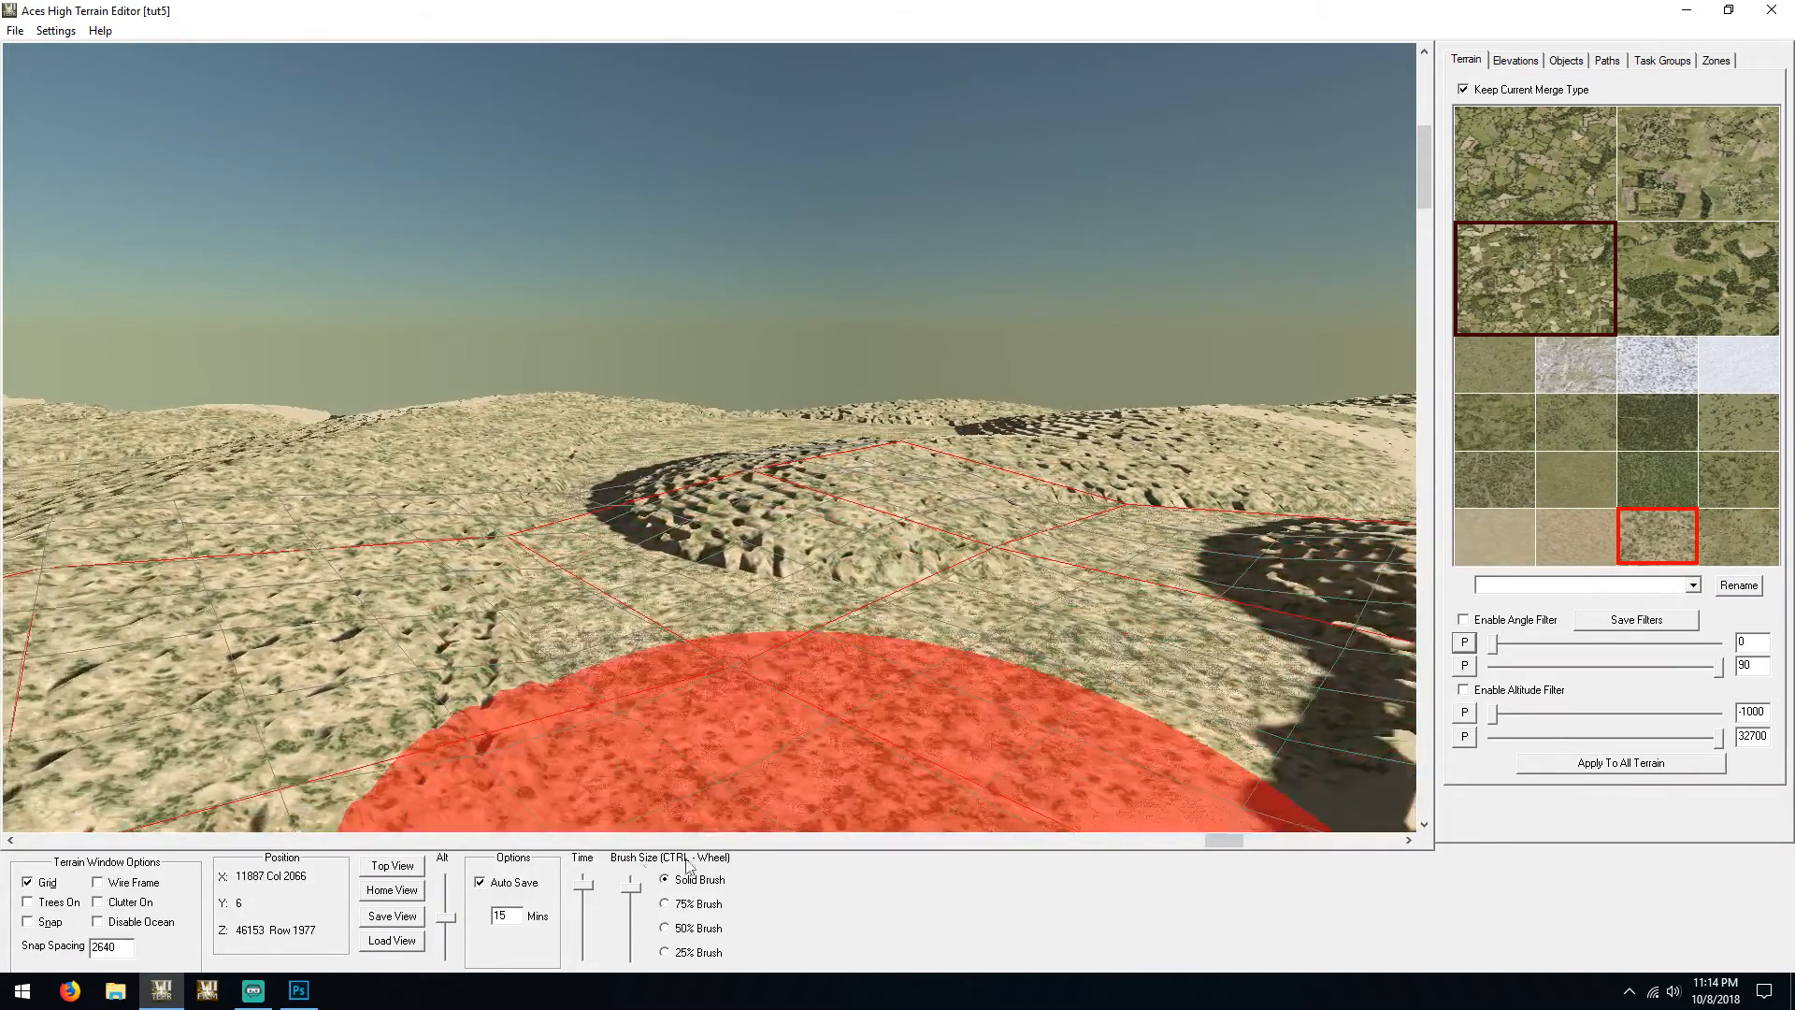
# Set the Raise/Lower Hill tool to 10 FPS, reduce the brush size and work over the ground beside the rough hill
pyautogui.click(1520, 62)
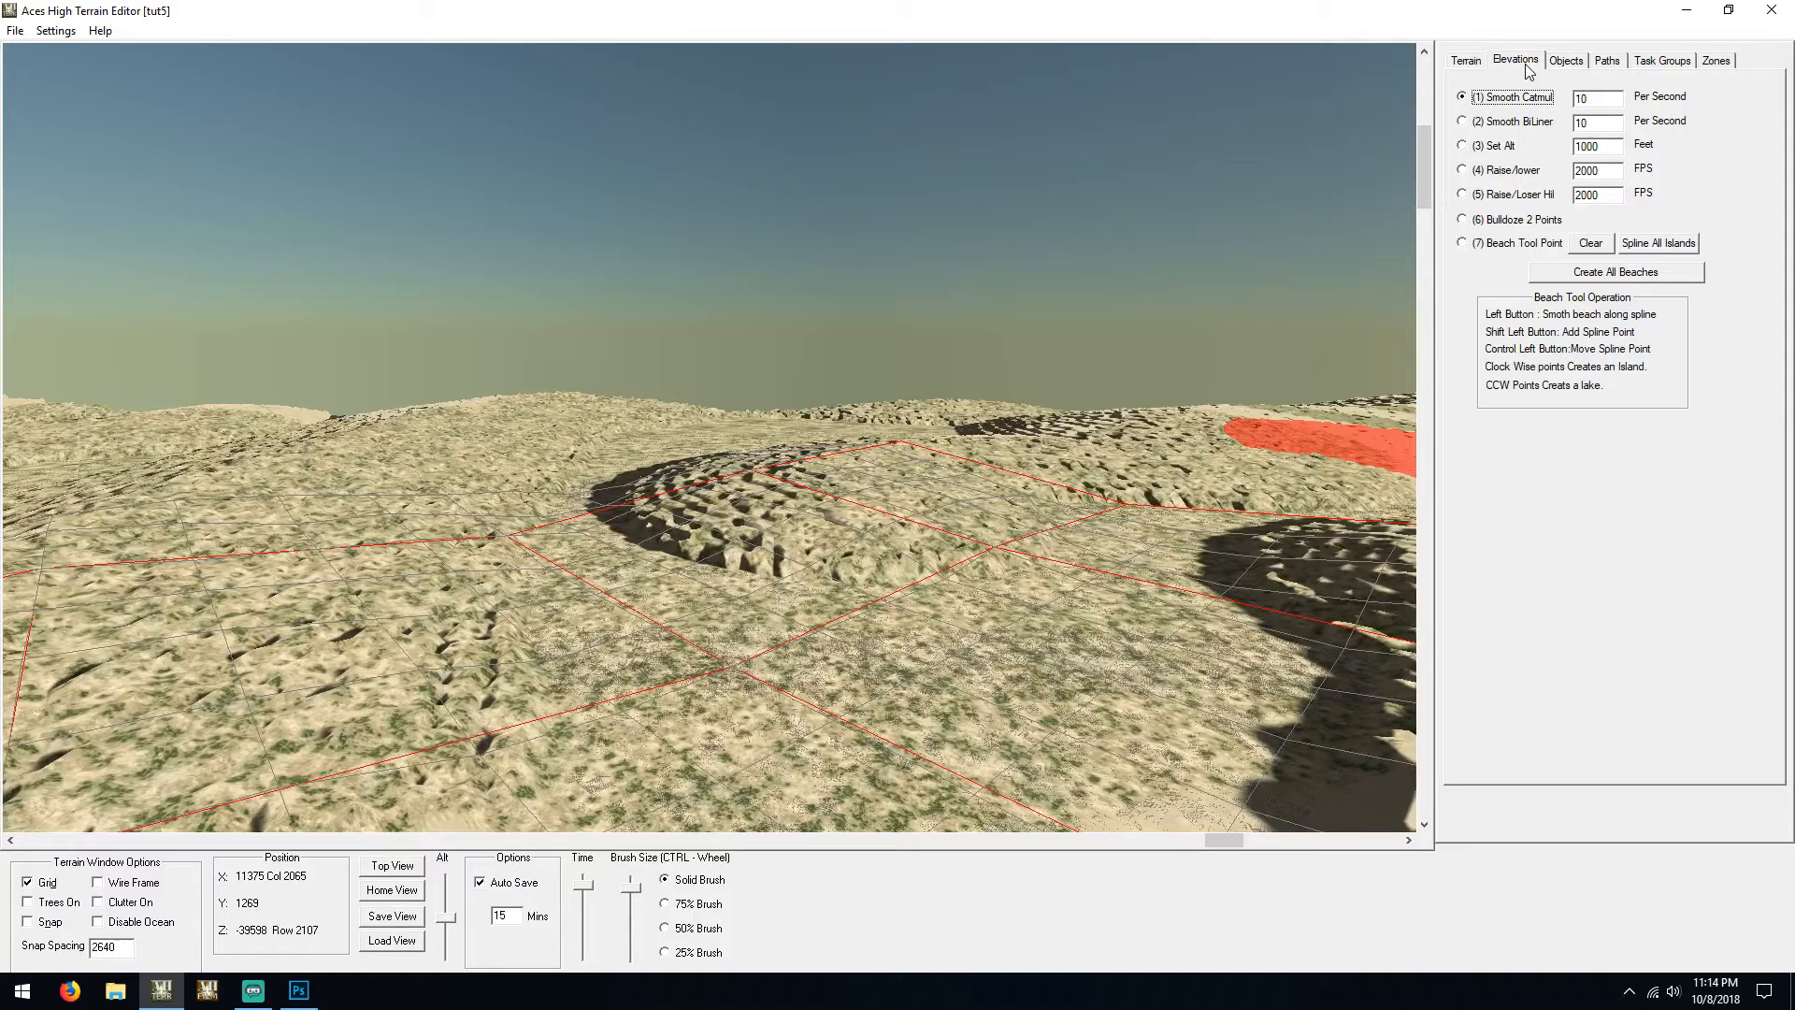
pyautogui.click(1472, 198)
pyautogui.doubleClick(1612, 193)
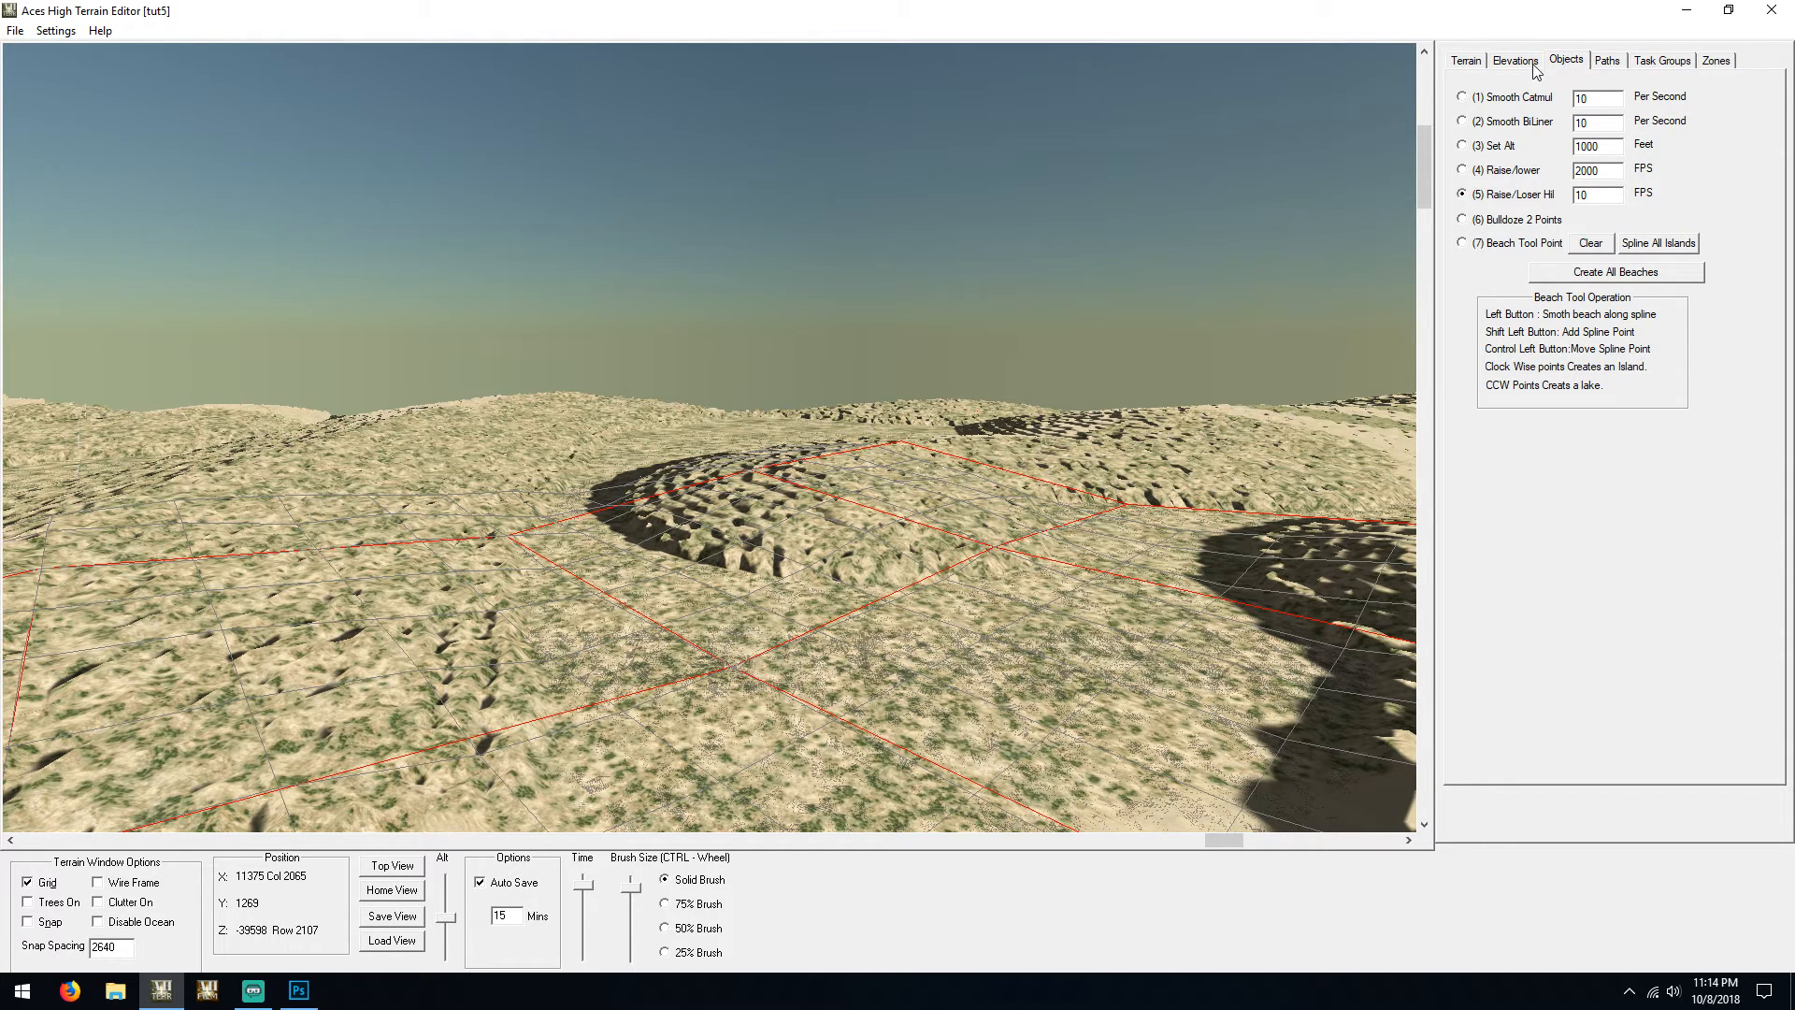
pyautogui.keyDown('ctrl'); pyautogui.scroll(-5, 885, 617); pyautogui.keyUp('ctrl')
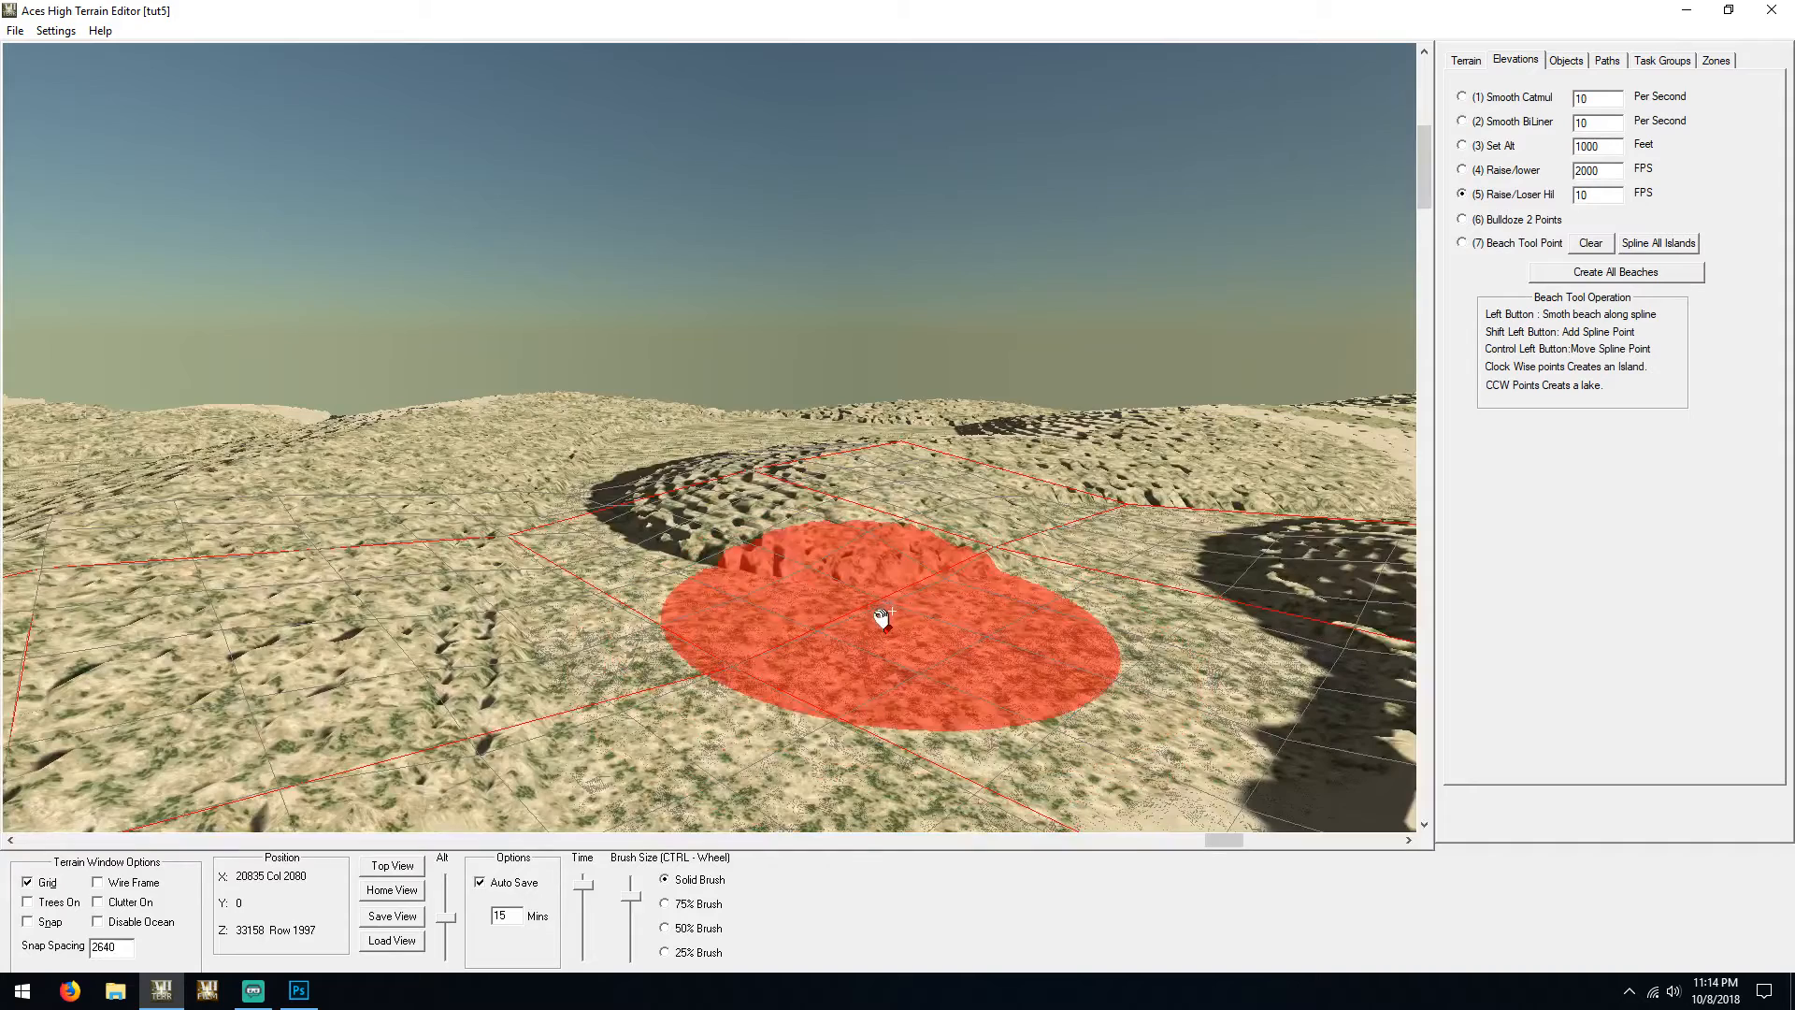
pyautogui.click(850, 573)
pyautogui.moveTo(851, 573)
pyautogui.mouseDown()
pyautogui.moveTo(728, 548)
pyautogui.moveTo(779, 522)
pyautogui.moveTo(1050, 567)
pyautogui.moveTo(902, 536)
pyautogui.moveTo(1013, 511)
pyautogui.moveTo(912, 521)
pyautogui.moveTo(1001, 540)
pyautogui.moveTo(1117, 502)
pyautogui.mouseUp()
pyautogui.press('Up')
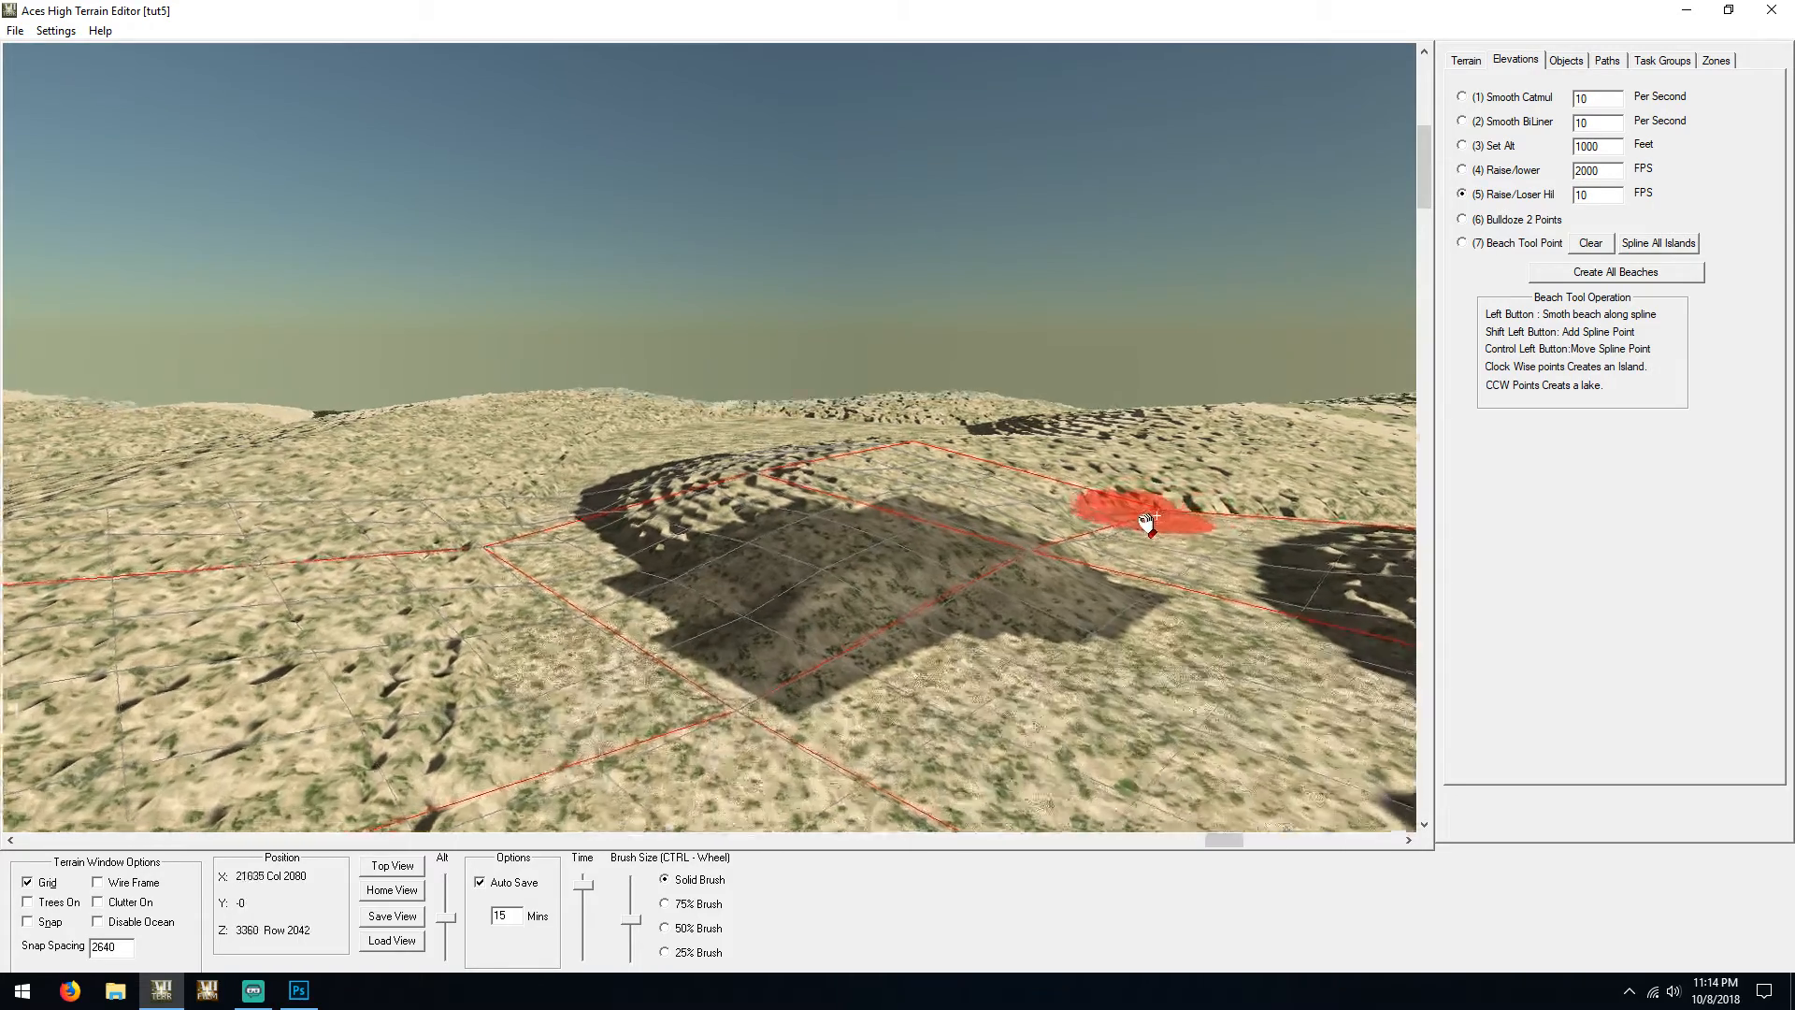
# Extend the Raise/Lower Hill strokes across the rough slope and its crest
pyautogui.moveTo(587, 886)
pyautogui.mouseDown()
pyautogui.moveTo(596, 903)
pyautogui.moveTo(618, 886)
pyautogui.mouseUp()
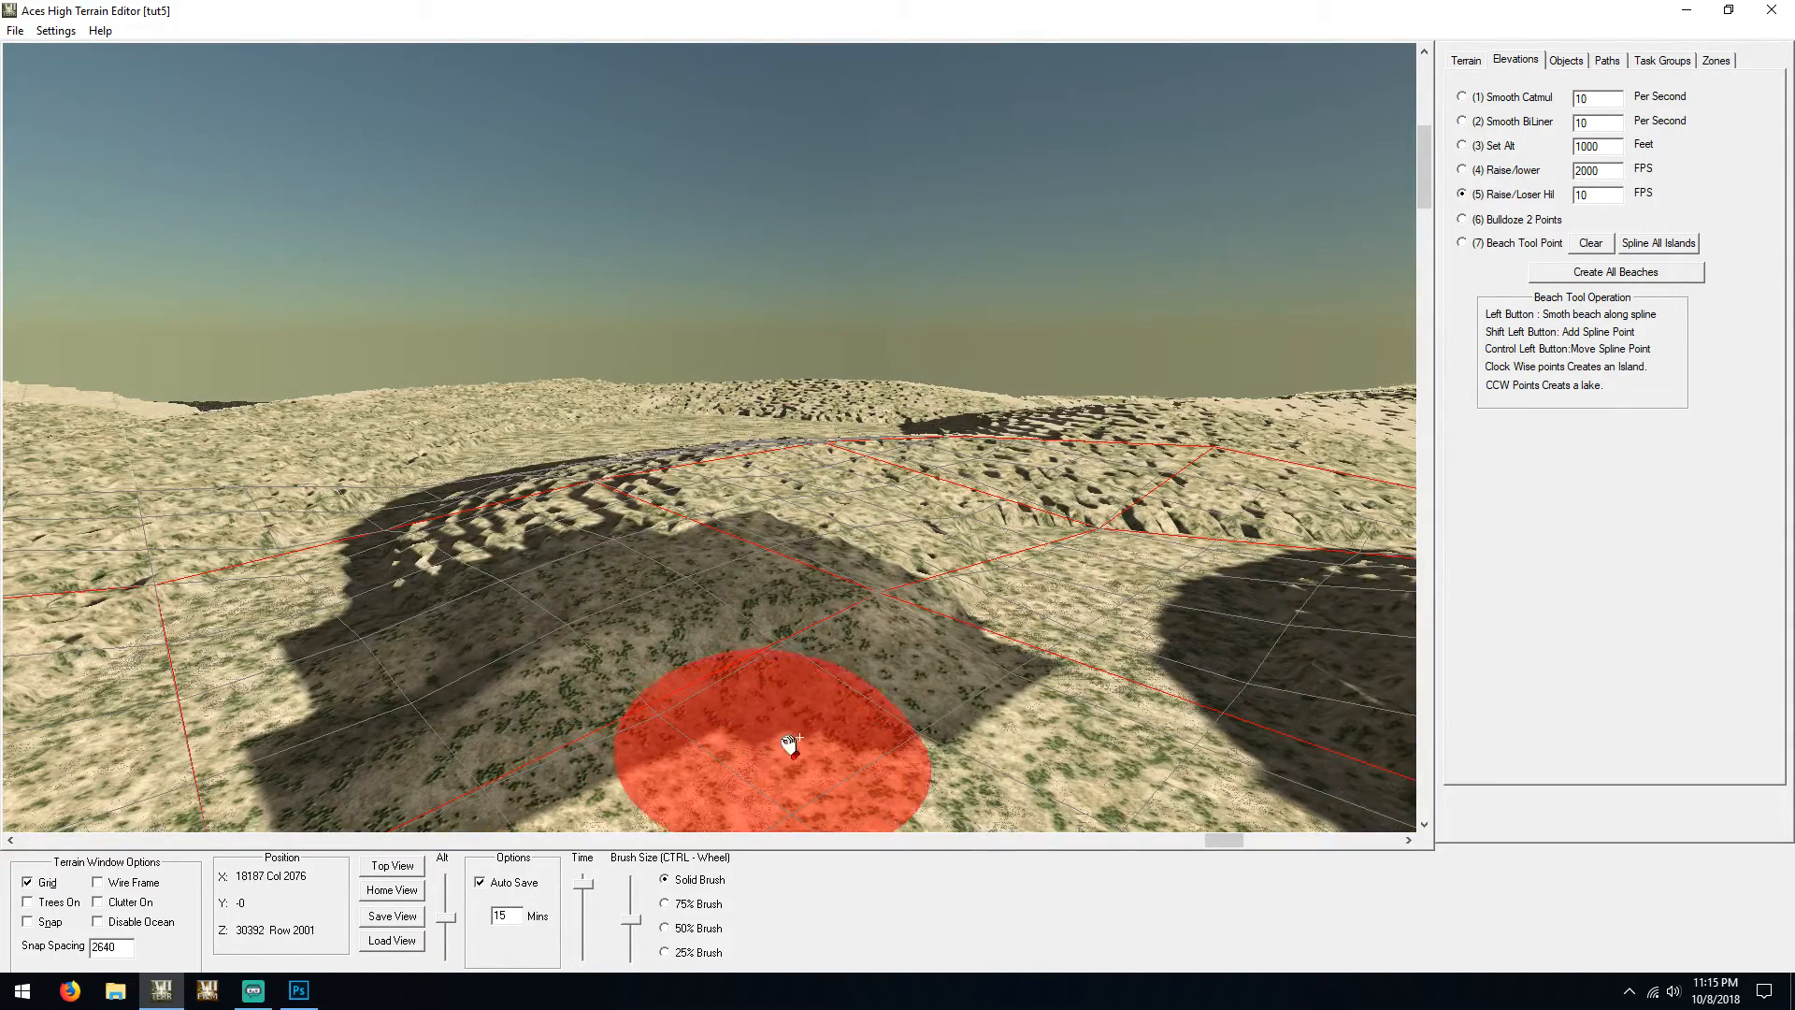
pyautogui.moveTo(989, 655); pyautogui.dragTo(924, 669)
pyautogui.press('Right')
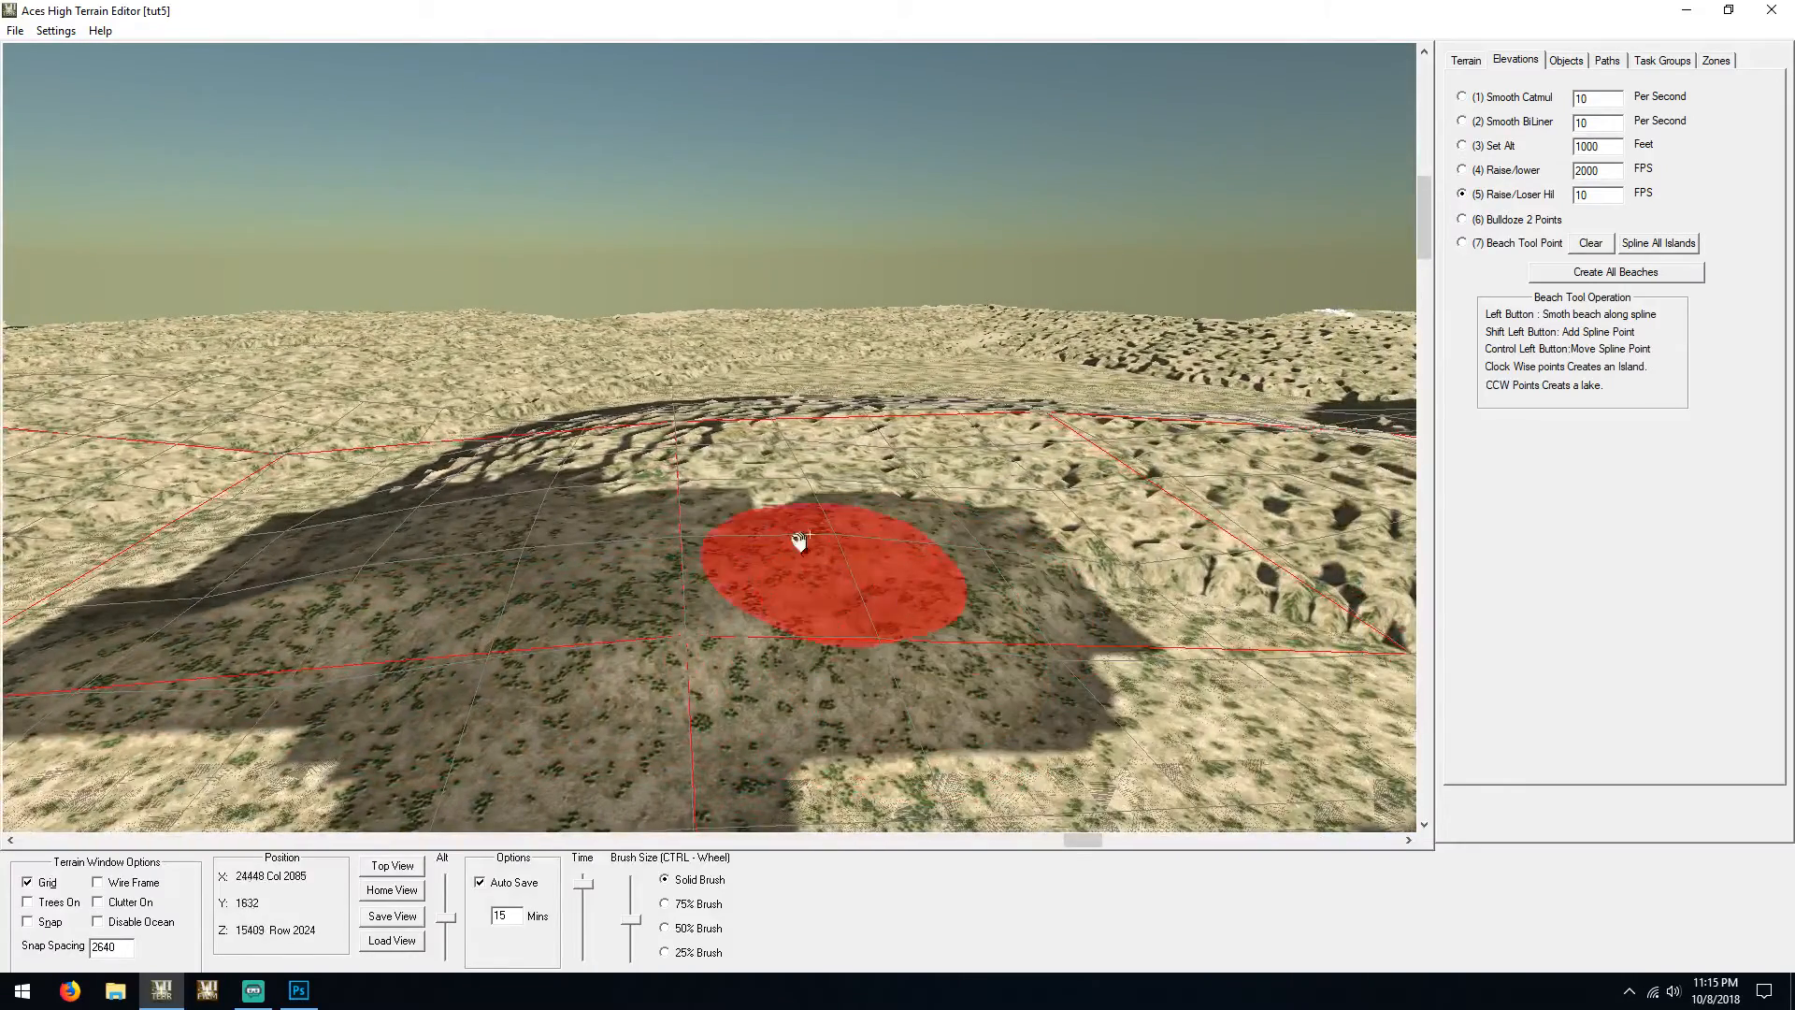
pyautogui.moveTo(495, 477)
pyautogui.mouseDown()
pyautogui.moveTo(456, 471)
pyautogui.moveTo(425, 512)
pyautogui.moveTo(372, 493)
pyautogui.moveTo(253, 522)
pyautogui.moveTo(399, 484)
pyautogui.moveTo(146, 580)
pyautogui.moveTo(219, 576)
pyautogui.moveTo(107, 556)
pyautogui.mouseUp()
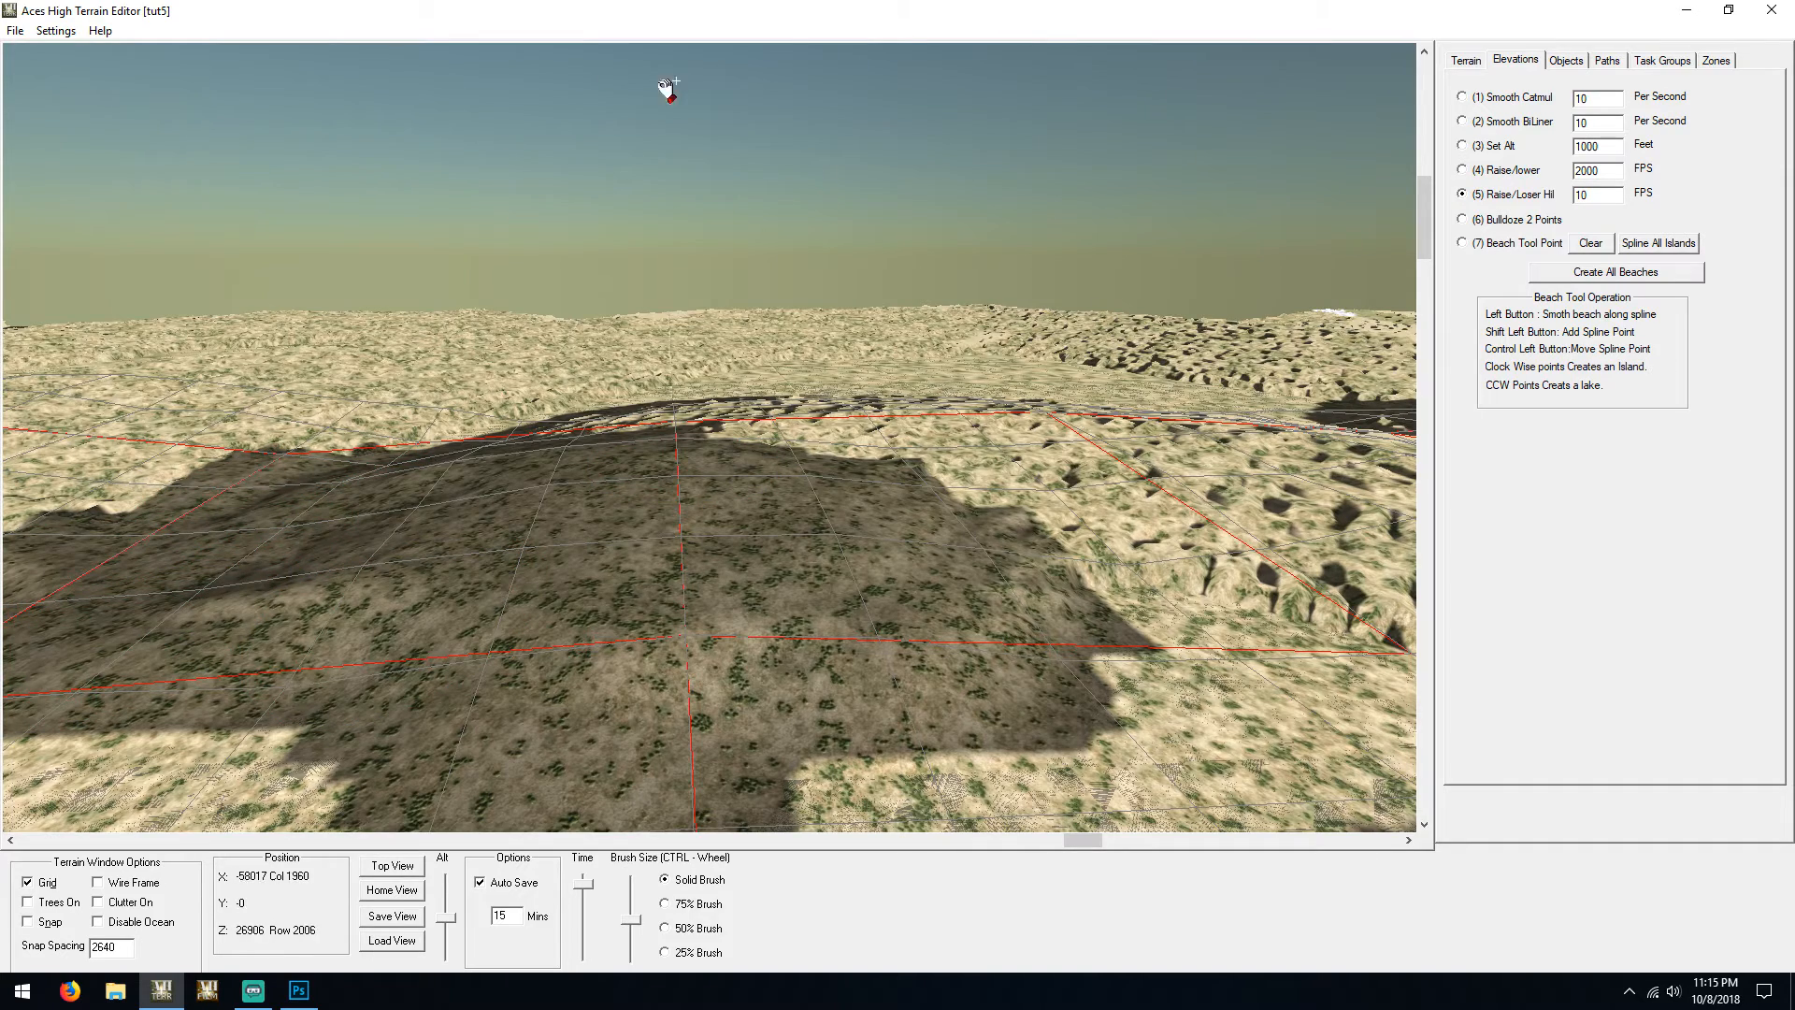
# Level the terrain on square objects and set all tiles to terrain height
pyautogui.click(15, 31)
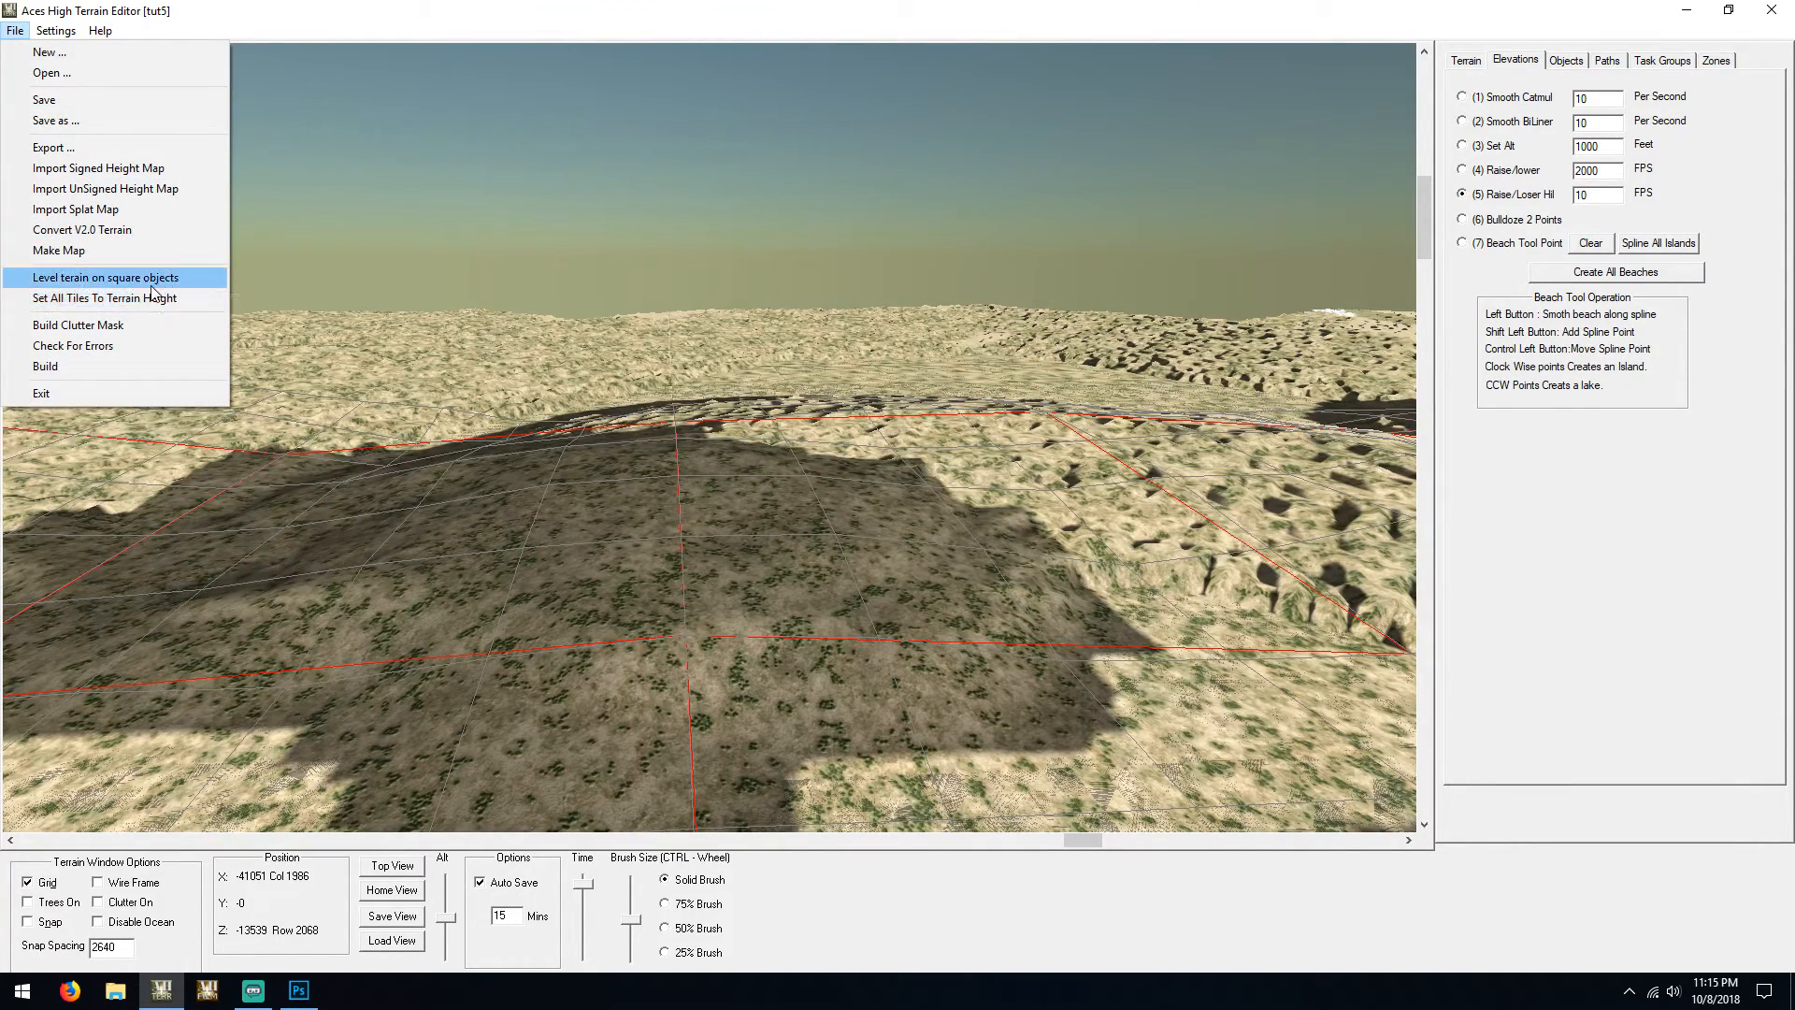
pyautogui.click(158, 278)
pyautogui.click(6, 31)
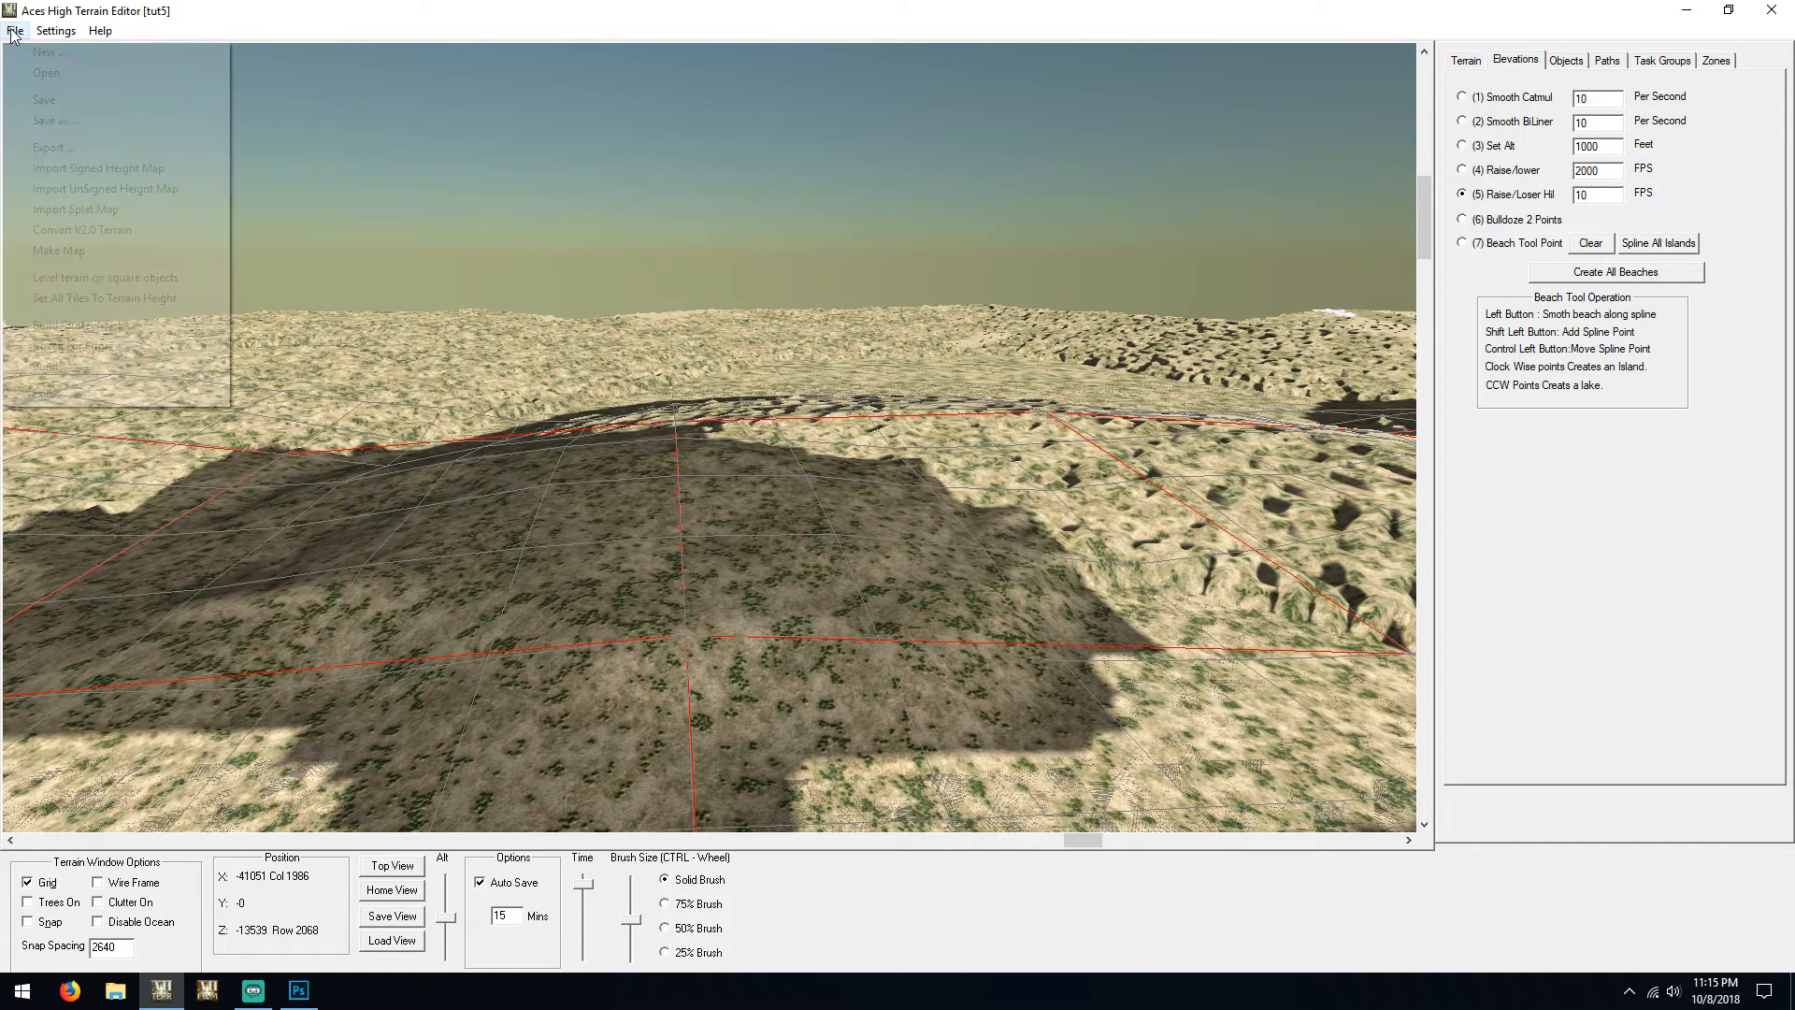
pyautogui.click(123, 301)
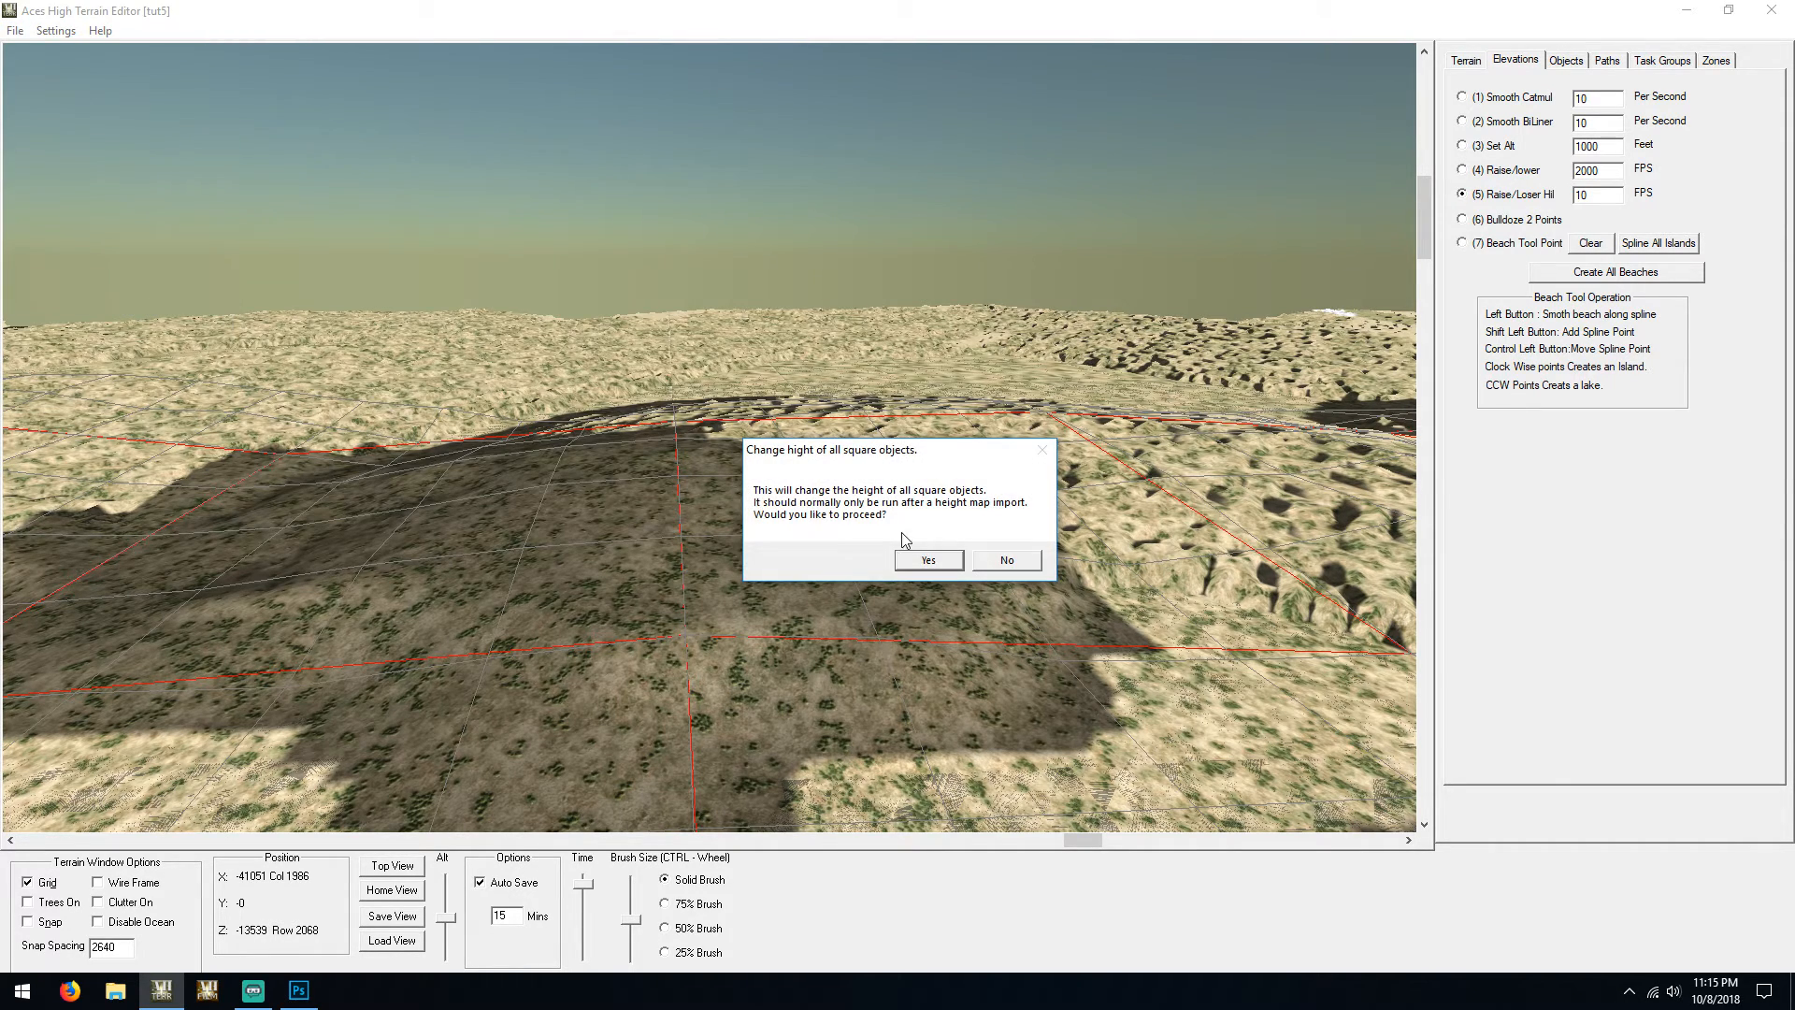
pyautogui.click(935, 561)
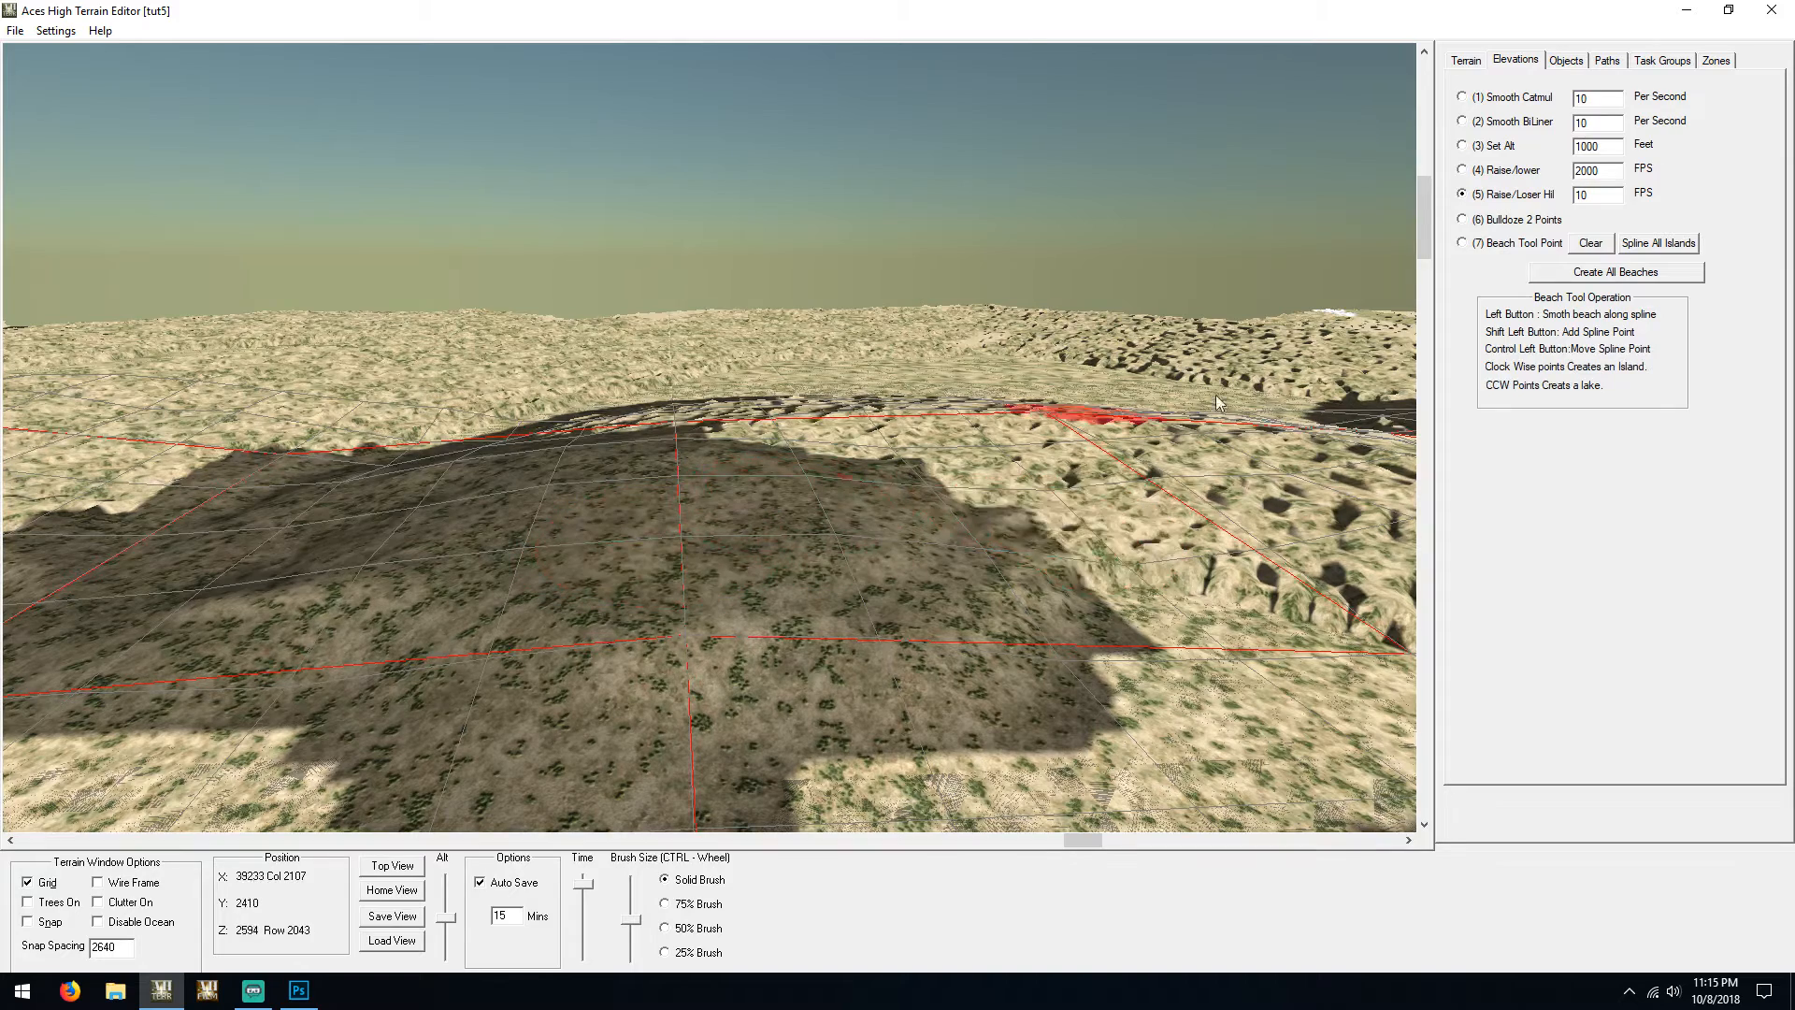
# Work the hill brush over the remaining bumps along the ridge and the near slope
pyautogui.moveTo(1122, 524)
pyautogui.mouseDown()
pyautogui.moveTo(1045, 541)
pyautogui.moveTo(928, 479)
pyautogui.moveTo(1032, 458)
pyautogui.moveTo(671, 447)
pyautogui.mouseUp()
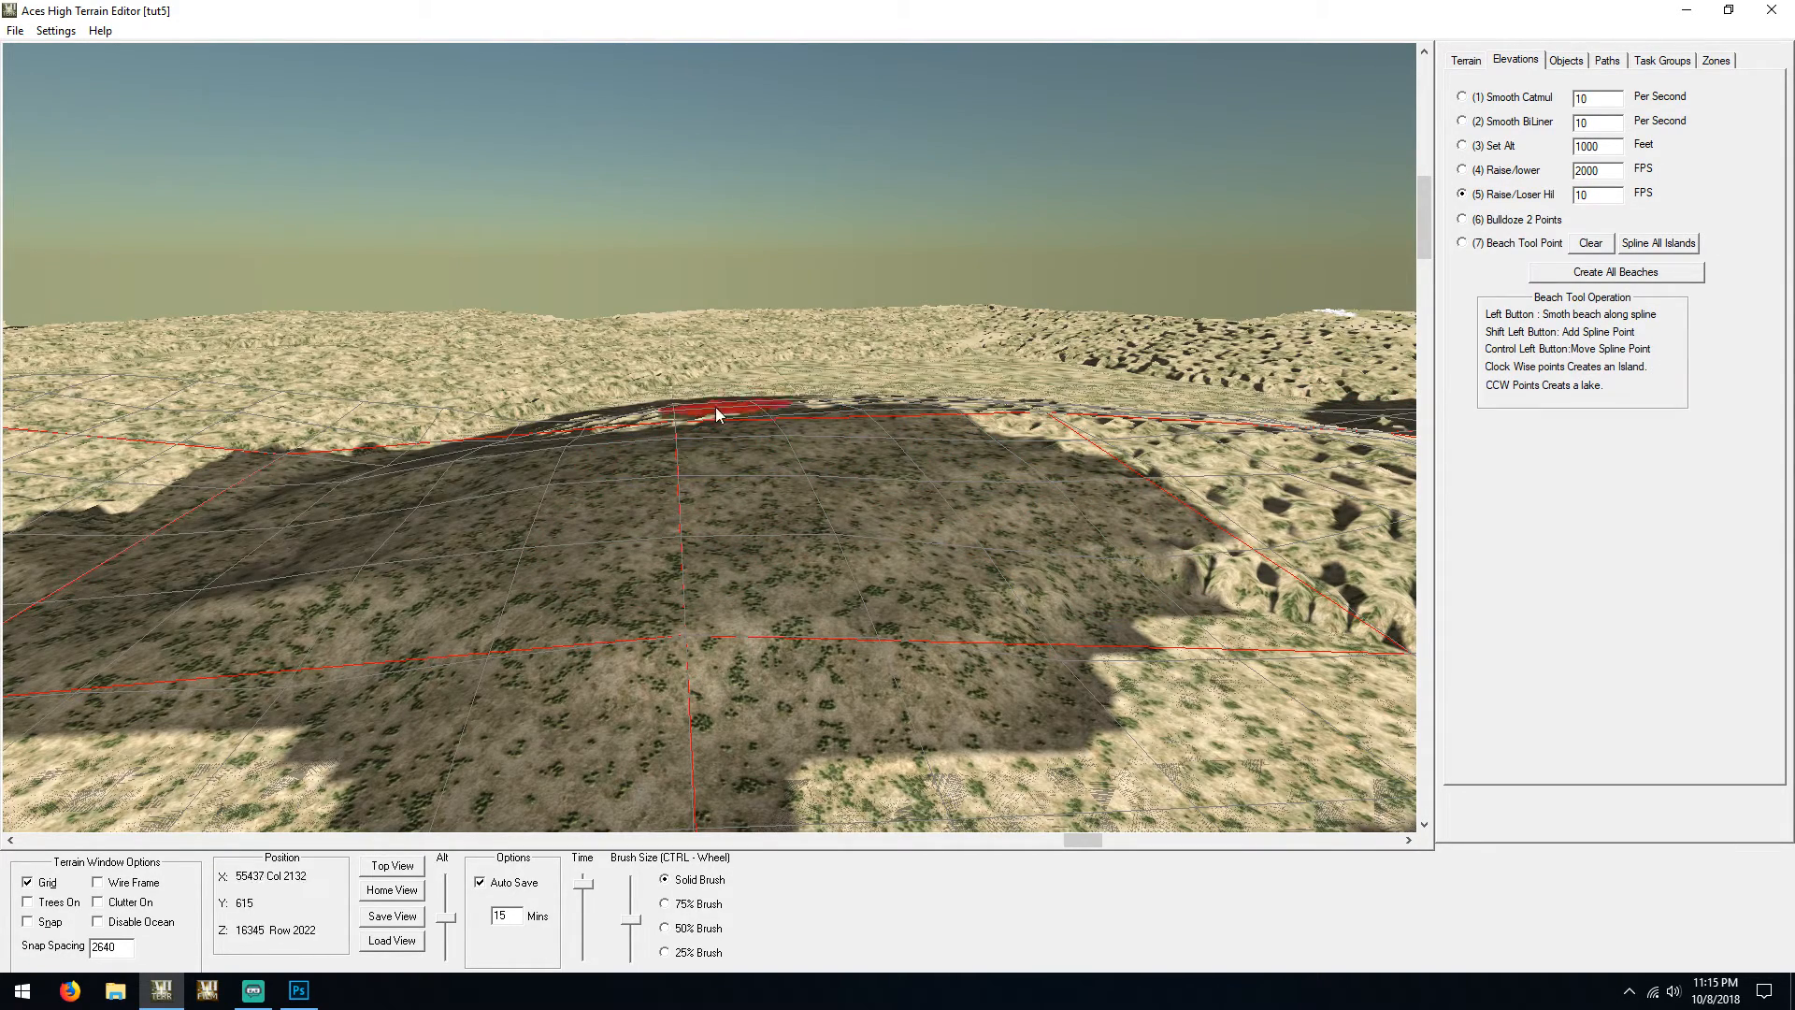
pyautogui.moveTo(548, 436)
pyautogui.mouseDown()
pyautogui.moveTo(345, 485)
pyautogui.moveTo(486, 420)
pyautogui.moveTo(207, 692)
pyautogui.moveTo(135, 583)
pyautogui.moveTo(582, 775)
pyautogui.moveTo(610, 670)
pyautogui.moveTo(1431, 711)
pyautogui.moveTo(1209, 535)
pyautogui.moveTo(1474, 661)
pyautogui.moveTo(1588, 577)
pyautogui.moveTo(1081, 642)
pyautogui.moveTo(942, 697)
pyautogui.moveTo(863, 618)
pyautogui.moveTo(646, 711)
pyautogui.moveTo(766, 633)
pyautogui.moveTo(966, 596)
pyautogui.moveTo(639, 716)
pyautogui.moveTo(357, 781)
pyautogui.moveTo(547, 684)
pyautogui.moveTo(33, 748)
pyautogui.moveTo(314, 678)
pyautogui.moveTo(348, 648)
pyautogui.moveTo(66, 556)
pyautogui.moveTo(301, 514)
pyautogui.moveTo(184, 612)
pyautogui.moveTo(750, 487)
pyautogui.moveTo(756, 579)
pyautogui.mouseUp()
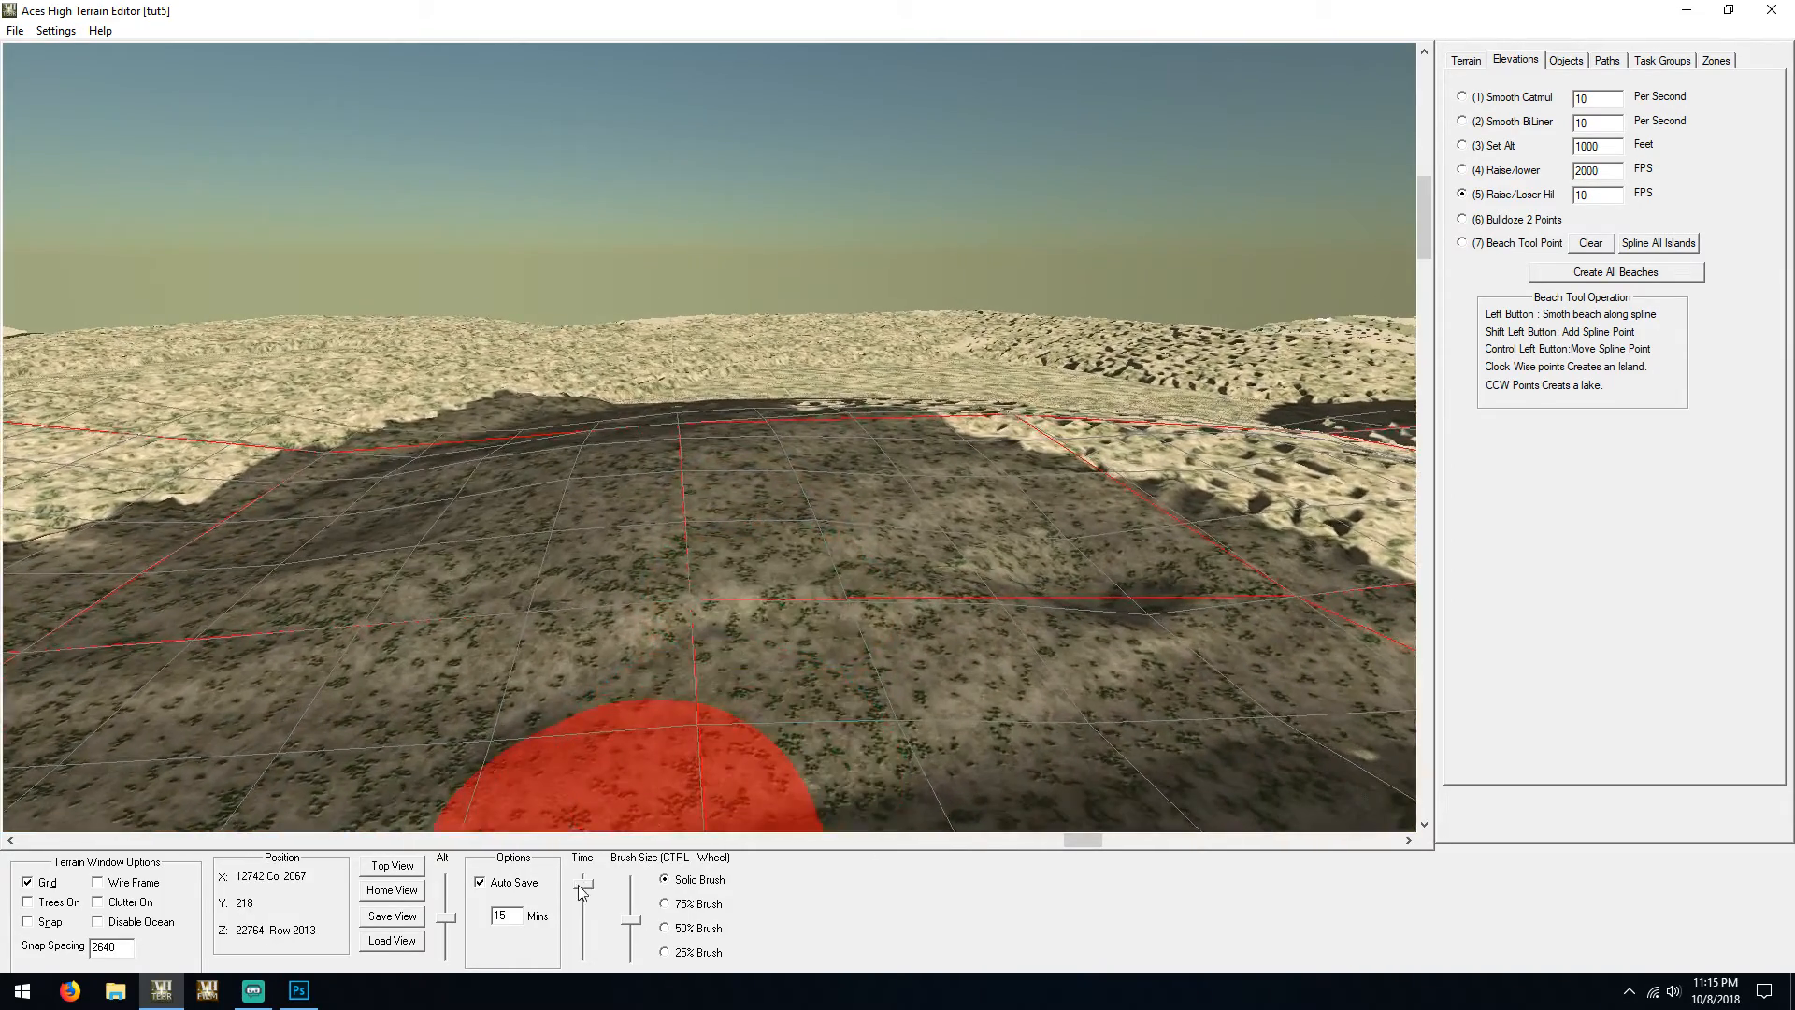
# Move the time of day to the opposite end of its range, hide the grid and show the trees
pyautogui.moveTo(583, 881); pyautogui.dragTo(603, 954)
pyautogui.moveTo(933, 520)
pyautogui.mouseDown()
pyautogui.moveTo(948, 563)
pyautogui.moveTo(916, 483)
pyautogui.mouseUp()
pyautogui.click(26, 883)
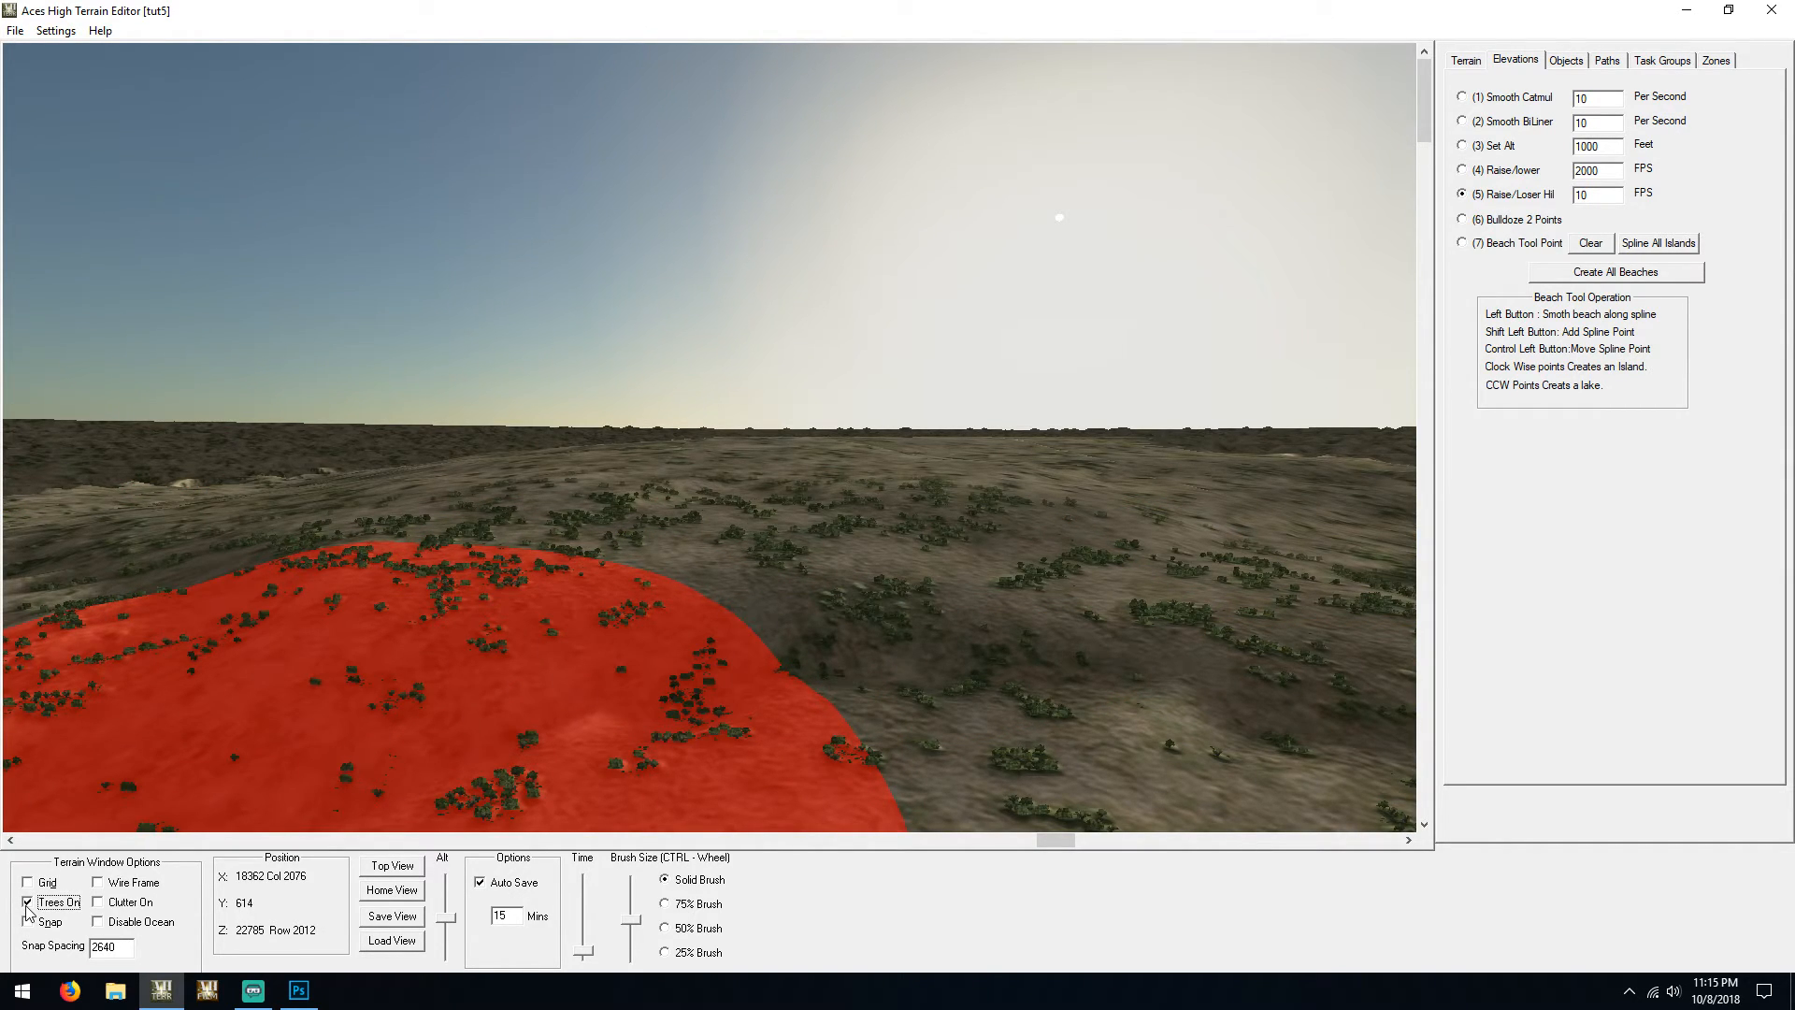
# Apply the hill brush to the dark, rough ground beyond the tree-covered slope, extending the smoothed surface
pyautogui.moveTo(811, 561); pyautogui.dragTo(825, 585)
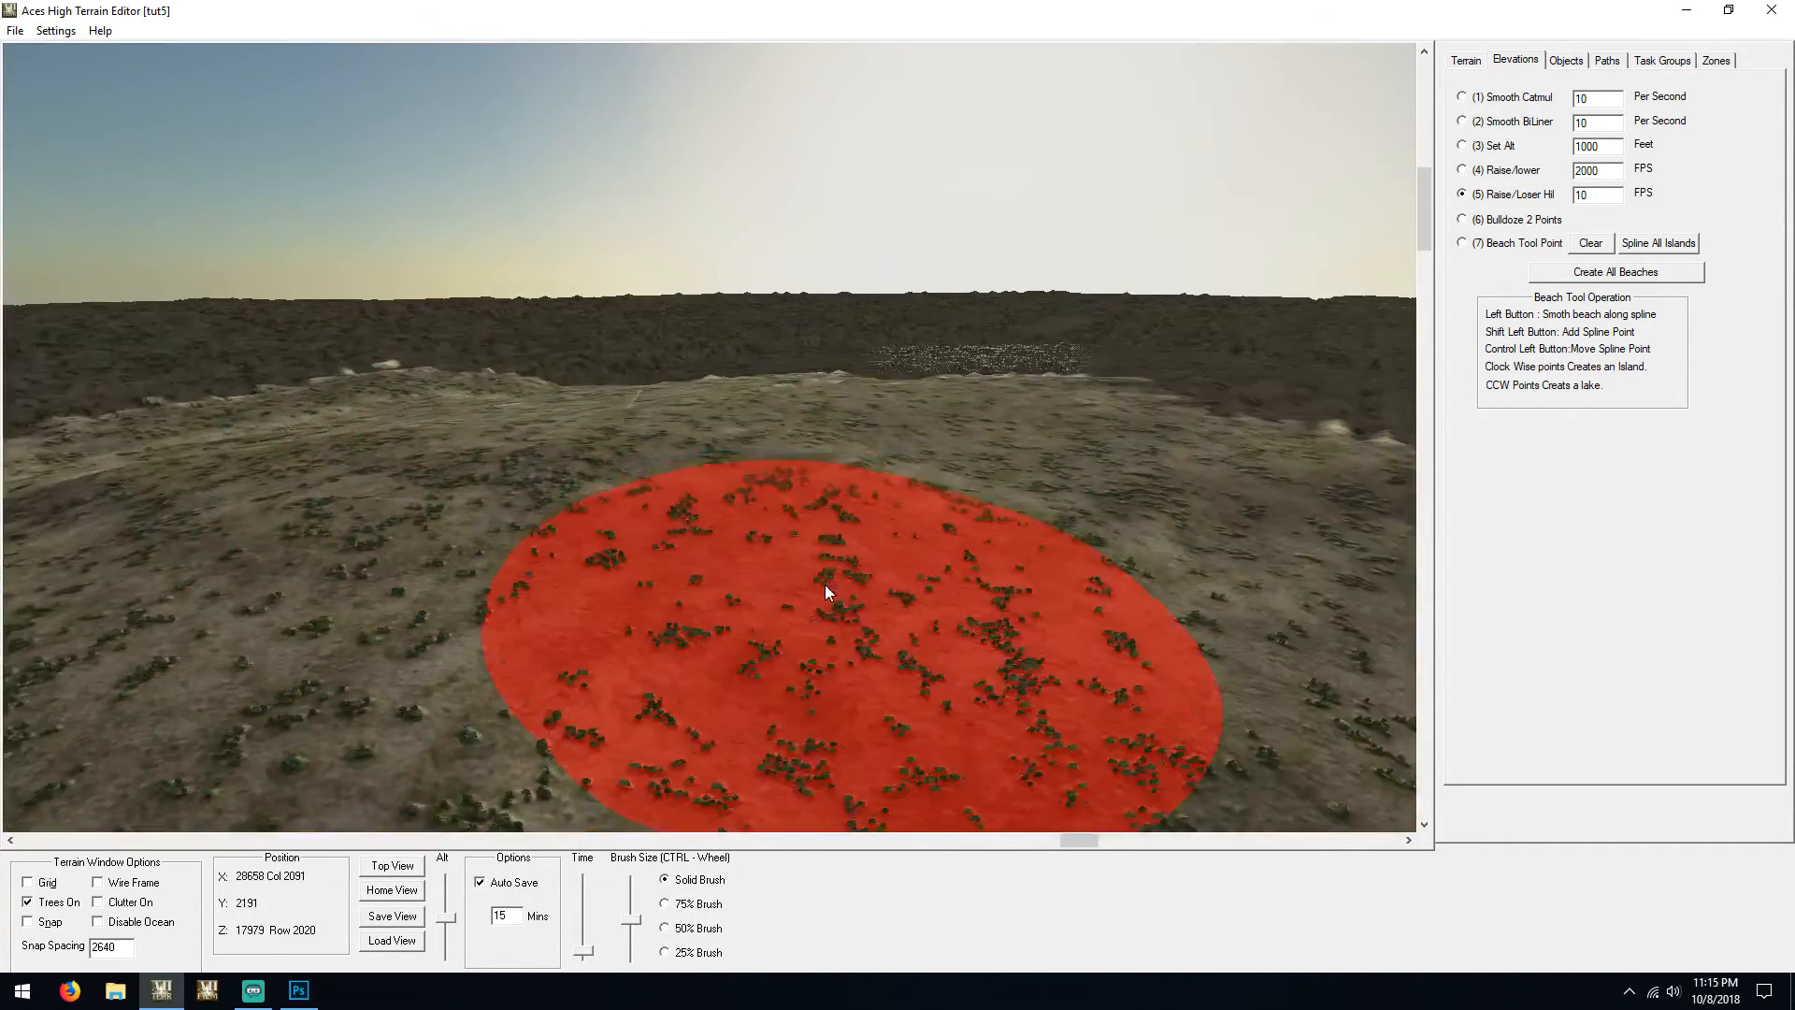
pyautogui.scroll(-5, 825, 585)
pyautogui.scroll(2, 825, 585)
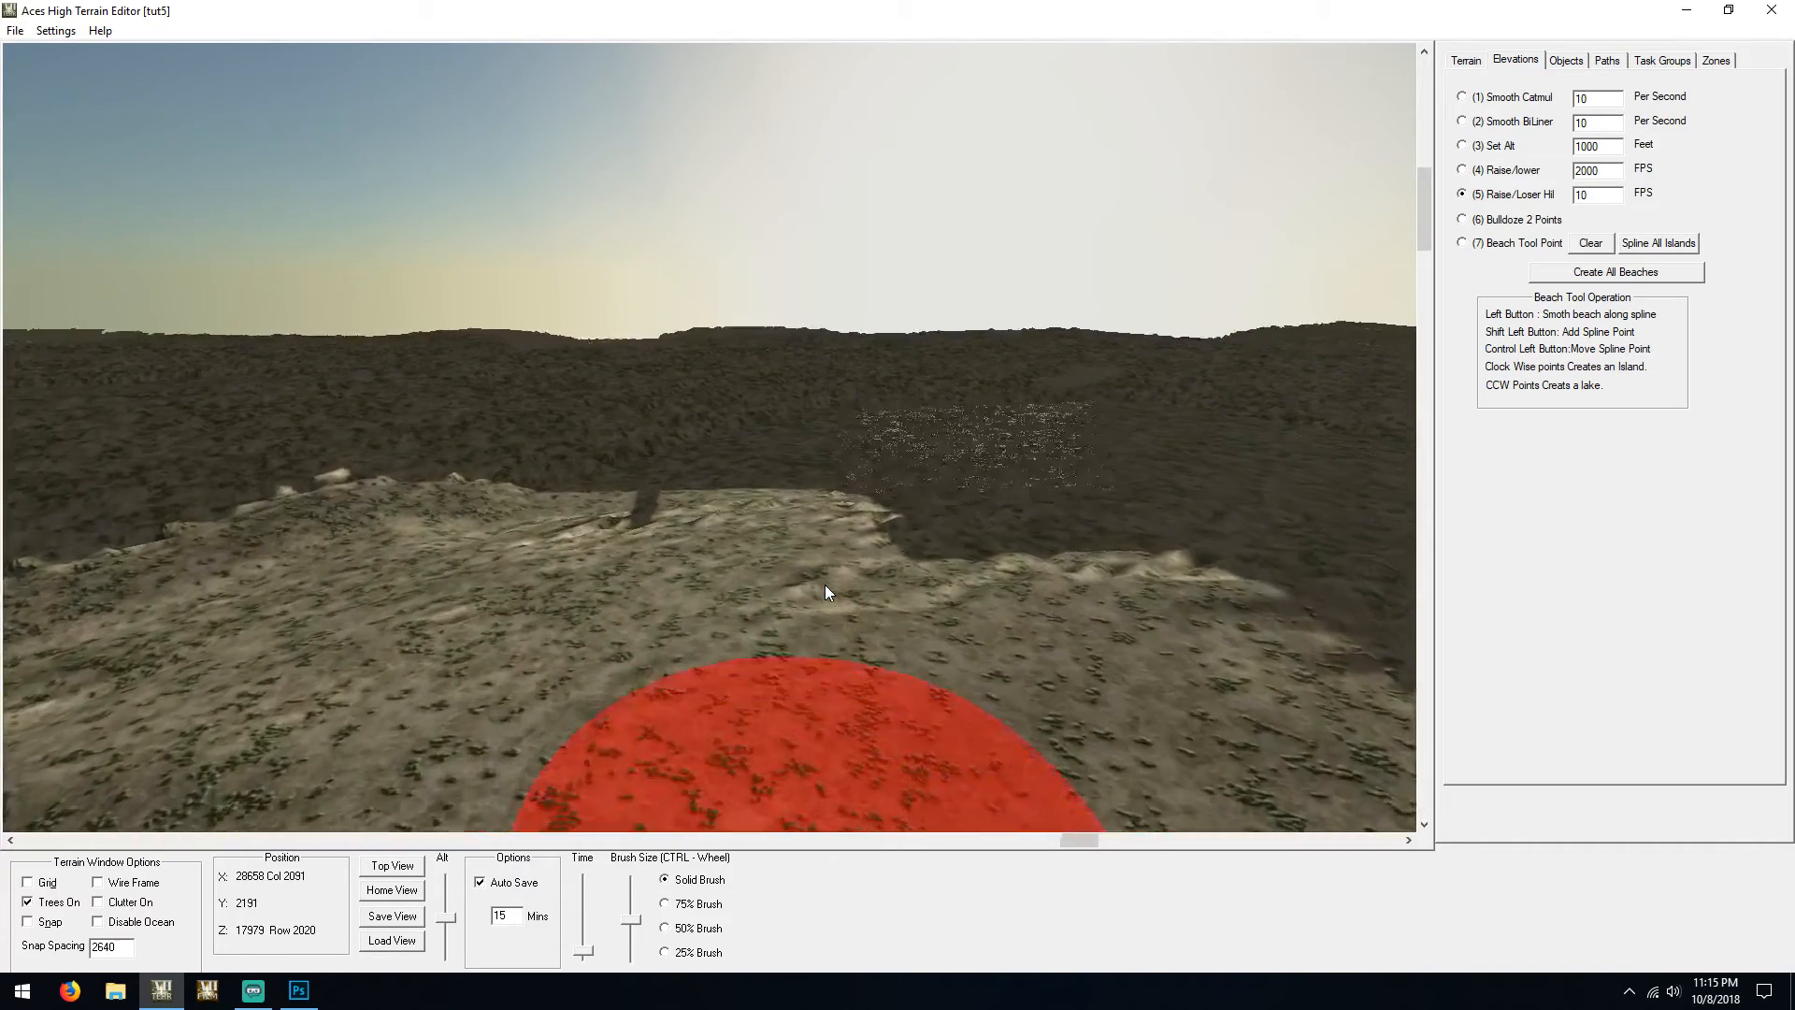
pyautogui.scroll(3, 824, 586)
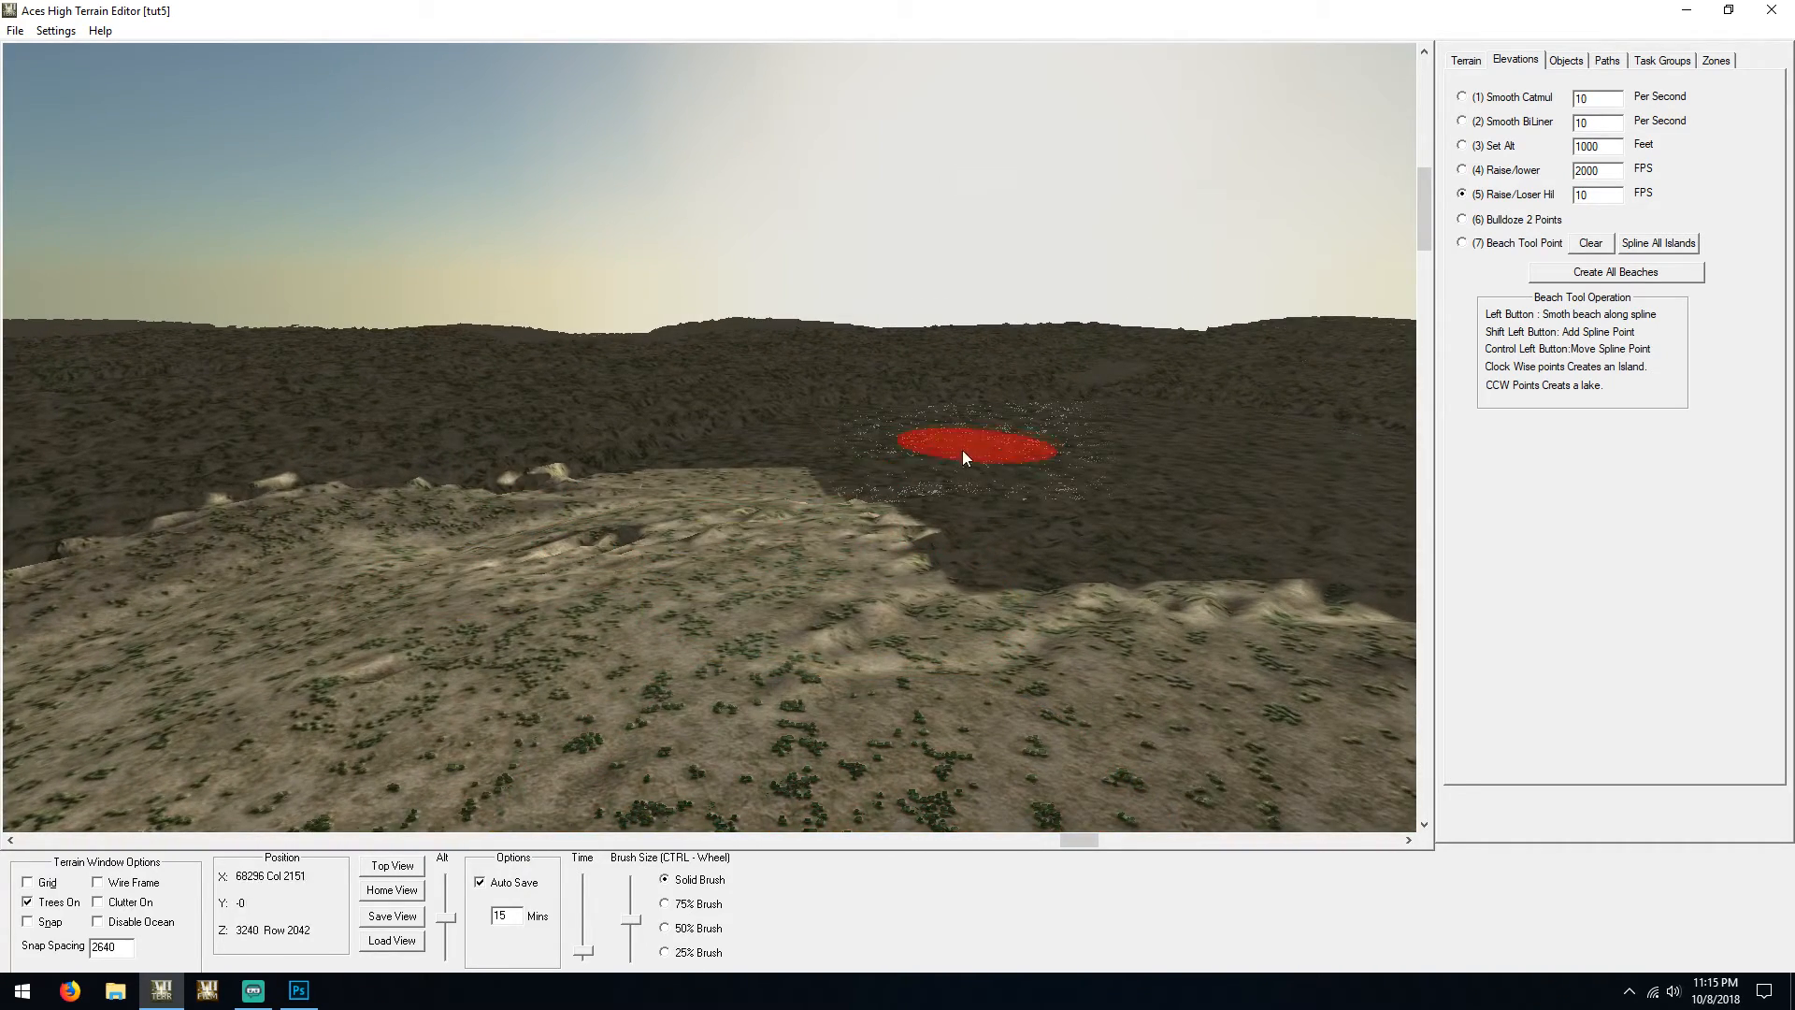
pyautogui.moveTo(962, 451)
pyautogui.mouseDown()
pyautogui.moveTo(773, 510)
pyautogui.moveTo(1006, 476)
pyautogui.moveTo(738, 513)
pyautogui.moveTo(851, 463)
pyautogui.moveTo(925, 458)
pyautogui.moveTo(706, 492)
pyautogui.moveTo(935, 440)
pyautogui.mouseUp()
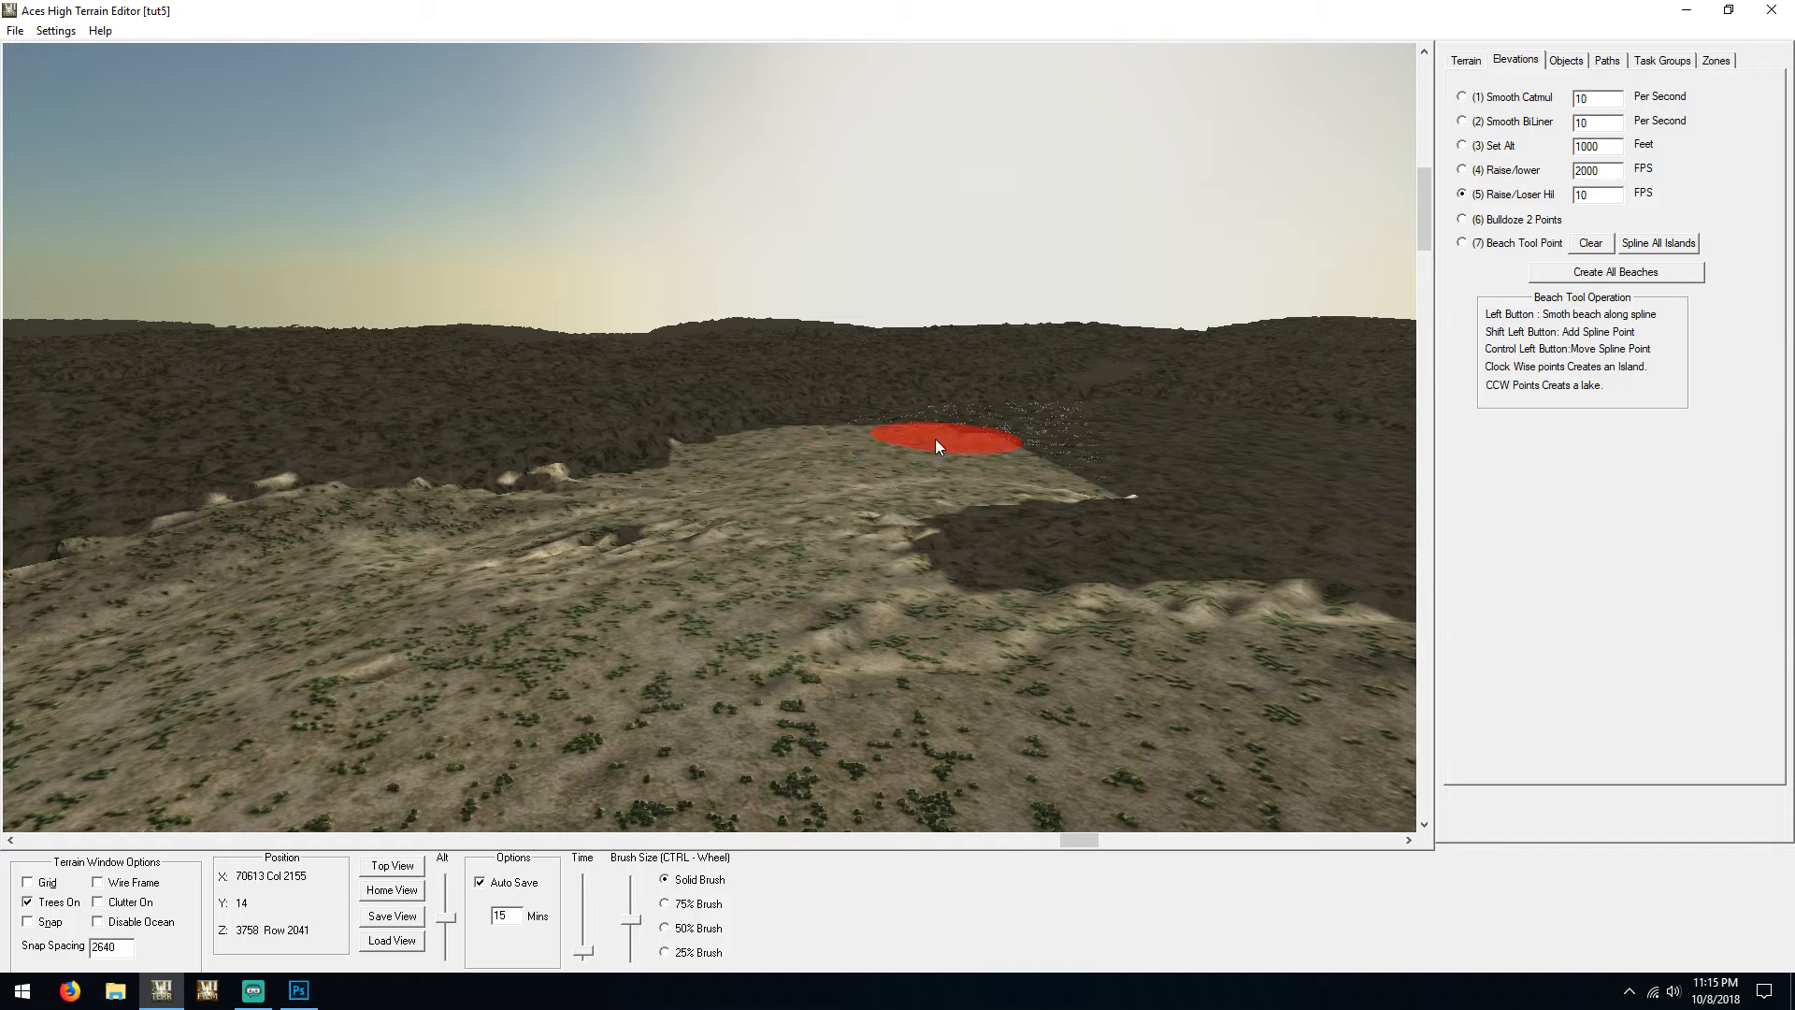
pyautogui.moveTo(1046, 423)
pyautogui.mouseDown()
pyautogui.moveTo(1101, 472)
pyautogui.moveTo(919, 543)
pyautogui.moveTo(1181, 552)
pyautogui.moveTo(1104, 558)
pyautogui.moveTo(1075, 511)
pyautogui.moveTo(1352, 462)
pyautogui.moveTo(920, 557)
pyautogui.moveTo(970, 504)
pyautogui.moveTo(1017, 491)
pyautogui.moveTo(655, 548)
pyautogui.moveTo(509, 522)
pyautogui.mouseUp()
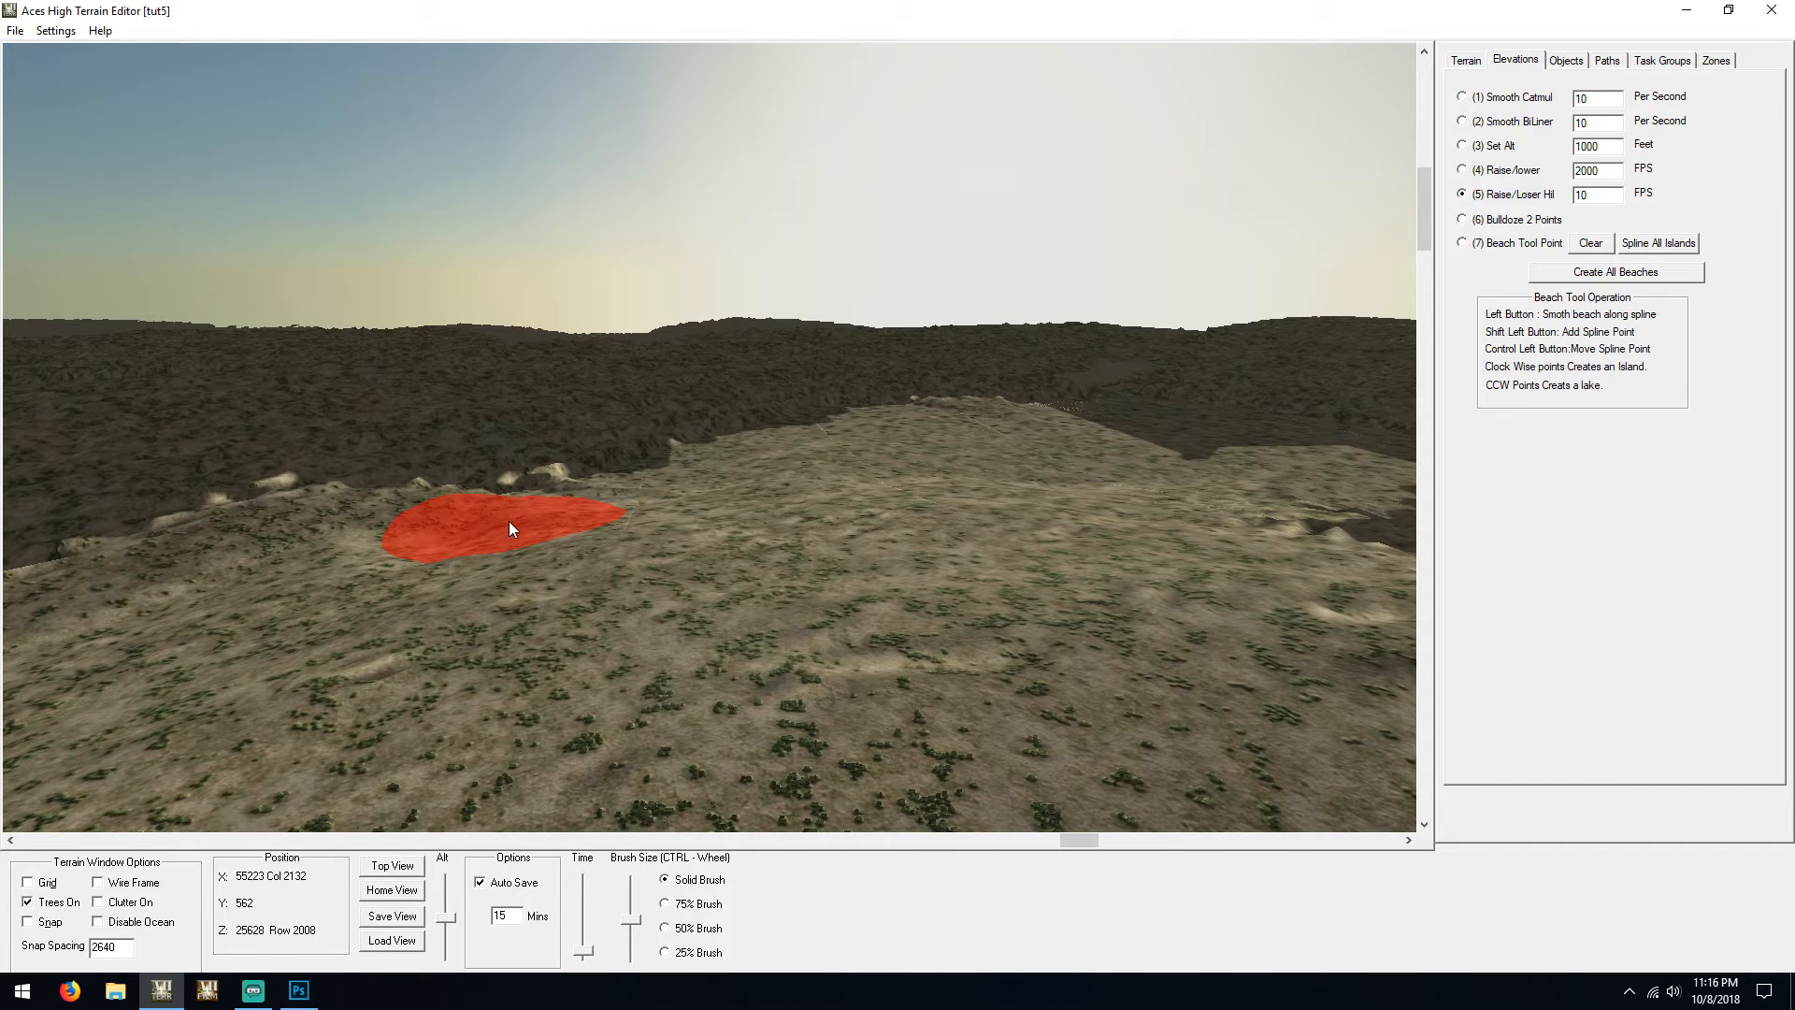
pyautogui.moveTo(553, 517); pyautogui.dragTo(866, 402)
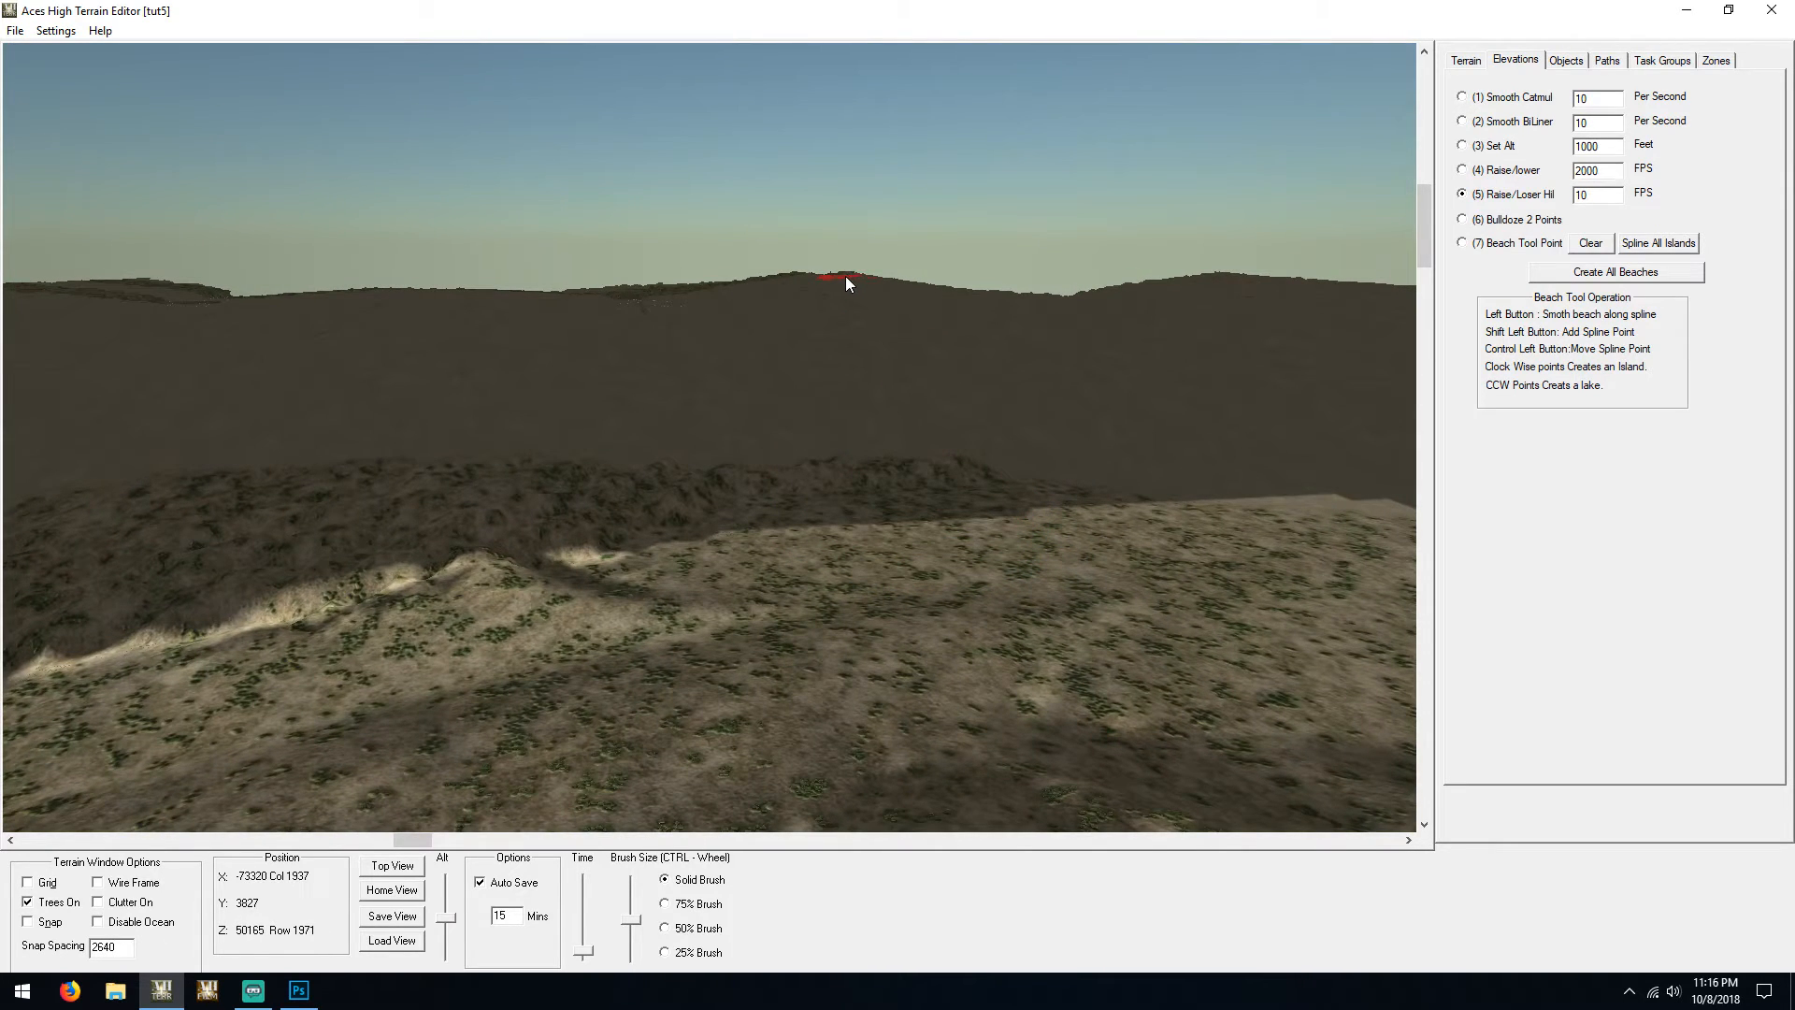
# Work the hill brush over the dark, rough ground beside the sunlit slope
pyautogui.scroll(10, 846, 280)
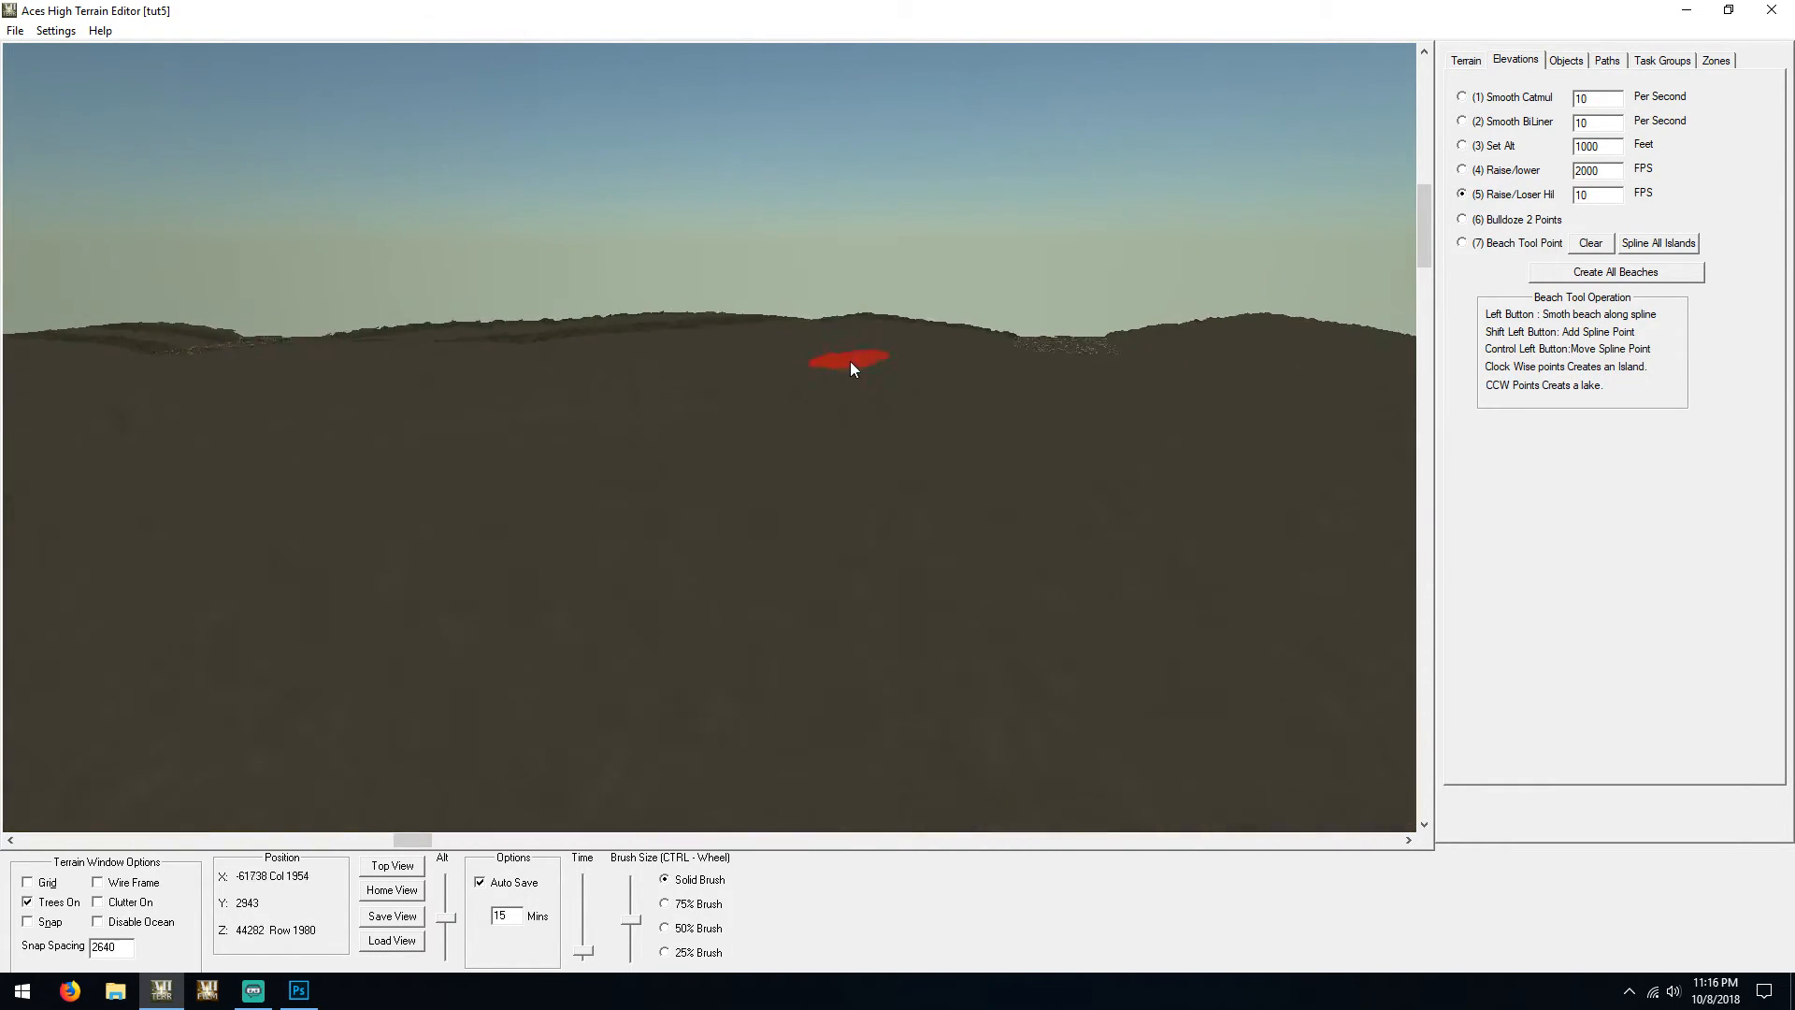
pyautogui.scroll(3, 883, 383)
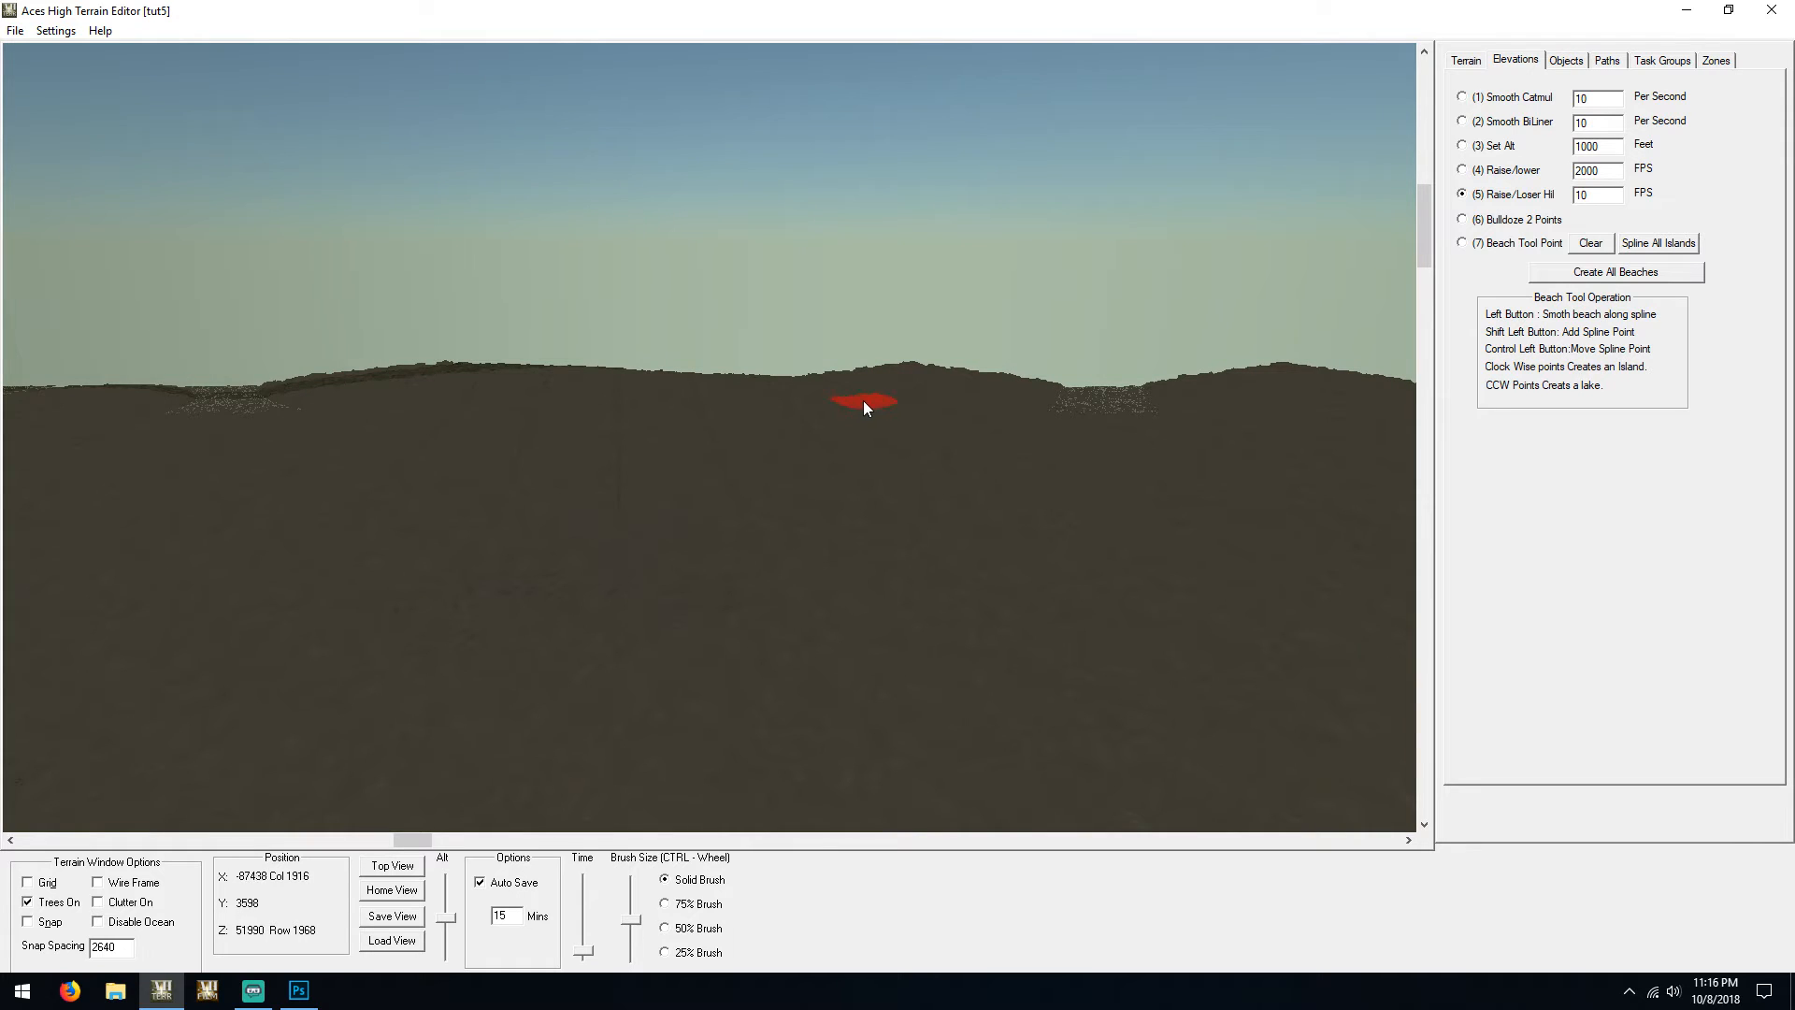
pyautogui.scroll(6, 1063, 400)
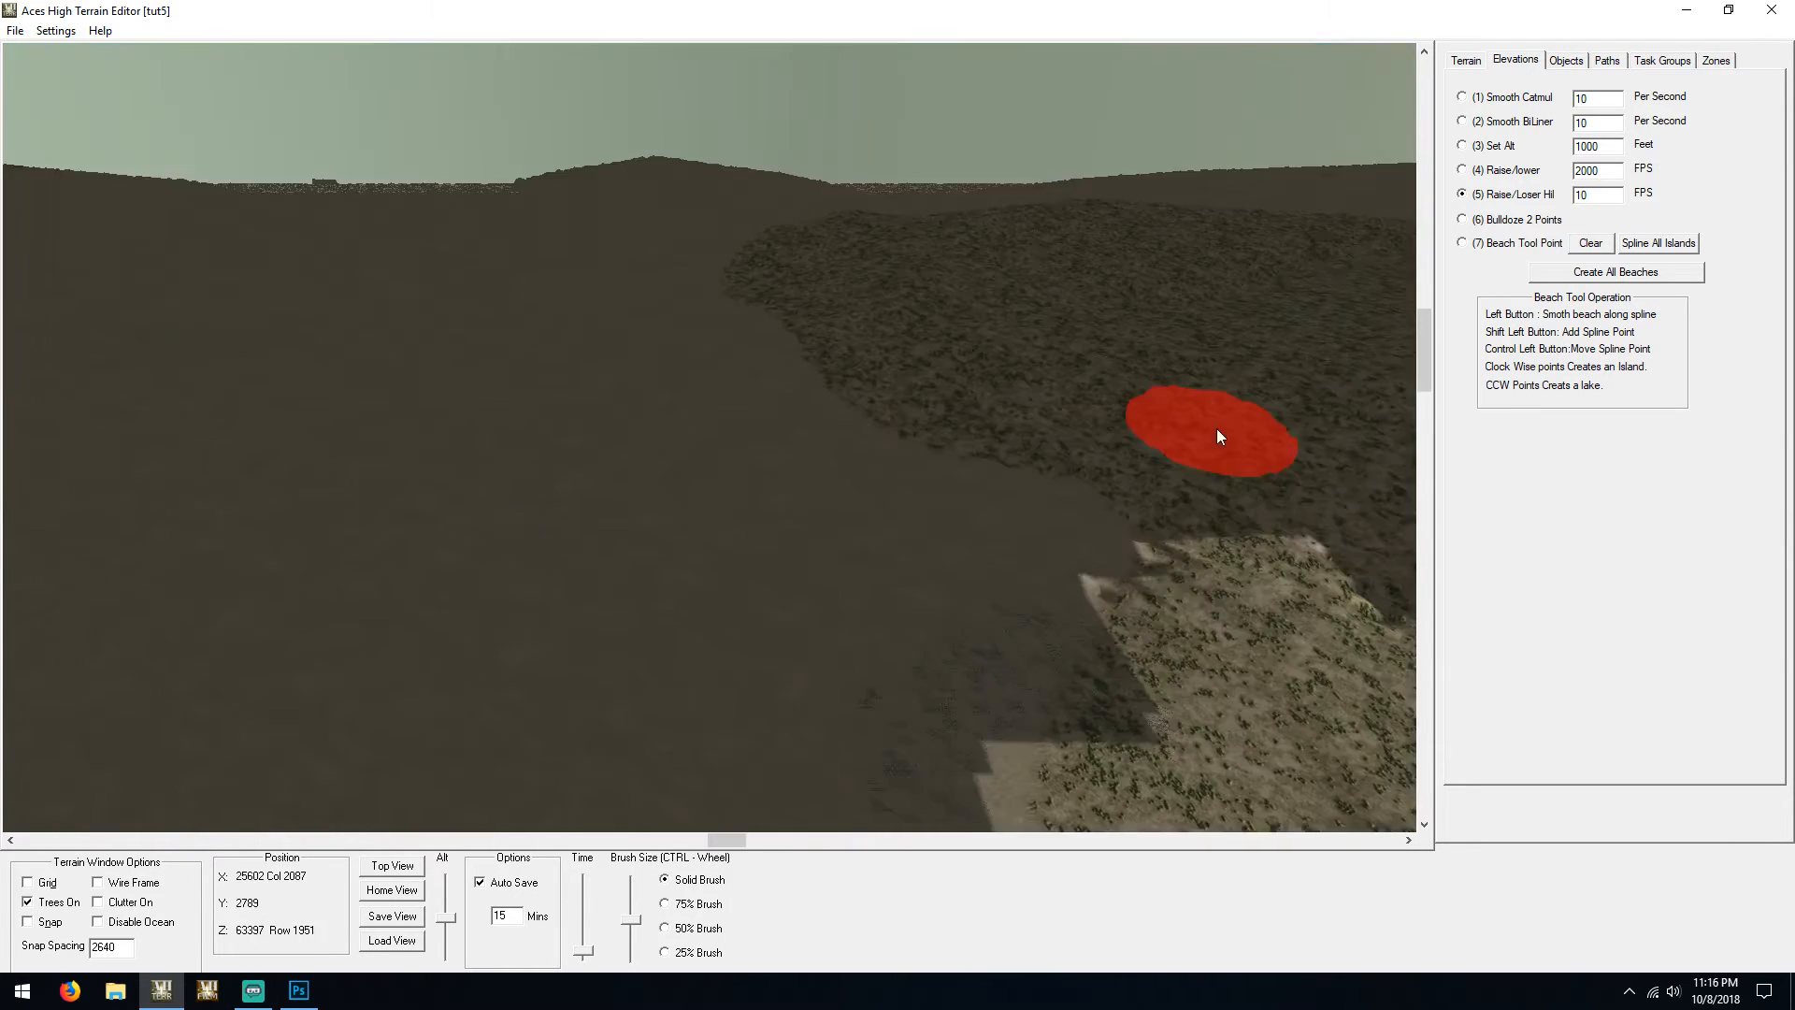
pyautogui.moveTo(1298, 419)
pyautogui.mouseDown()
pyautogui.moveTo(1393, 424)
pyautogui.moveTo(1355, 420)
pyautogui.mouseUp()
pyautogui.moveTo(1107, 390)
pyautogui.mouseDown()
pyautogui.moveTo(1237, 407)
pyautogui.moveTo(1395, 462)
pyautogui.moveTo(1611, 609)
pyautogui.mouseUp()
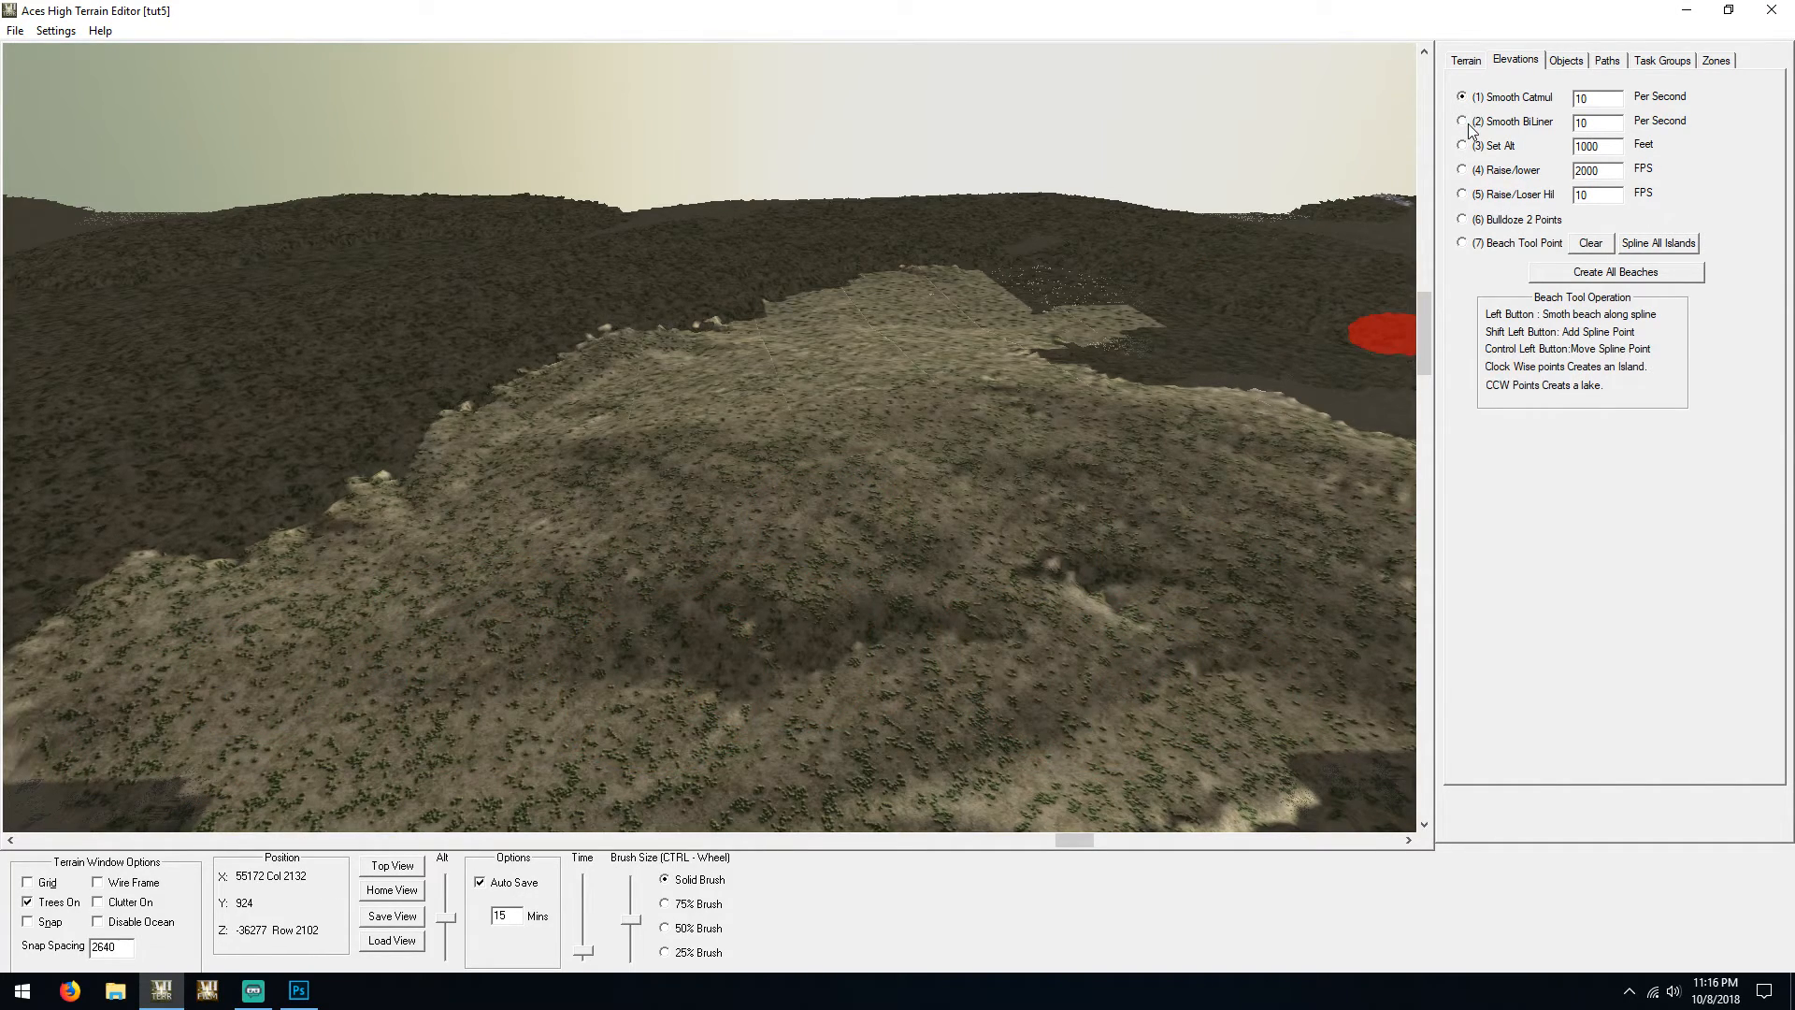
# Smooth the bumpy sunlit ridge and its jagged edge with Smooth BiLiner at 2 per second, enlarging the brush to its maximum size
pyautogui.moveTo(589, 706)
pyautogui.mouseDown()
pyautogui.moveTo(555, 735)
pyautogui.moveTo(972, 572)
pyautogui.moveTo(807, 607)
pyautogui.moveTo(813, 537)
pyautogui.moveTo(415, 526)
pyautogui.moveTo(410, 448)
pyautogui.moveTo(654, 352)
pyautogui.moveTo(589, 354)
pyautogui.moveTo(951, 276)
pyautogui.moveTo(973, 305)
pyautogui.moveTo(1100, 306)
pyautogui.moveTo(1193, 327)
pyautogui.mouseUp()
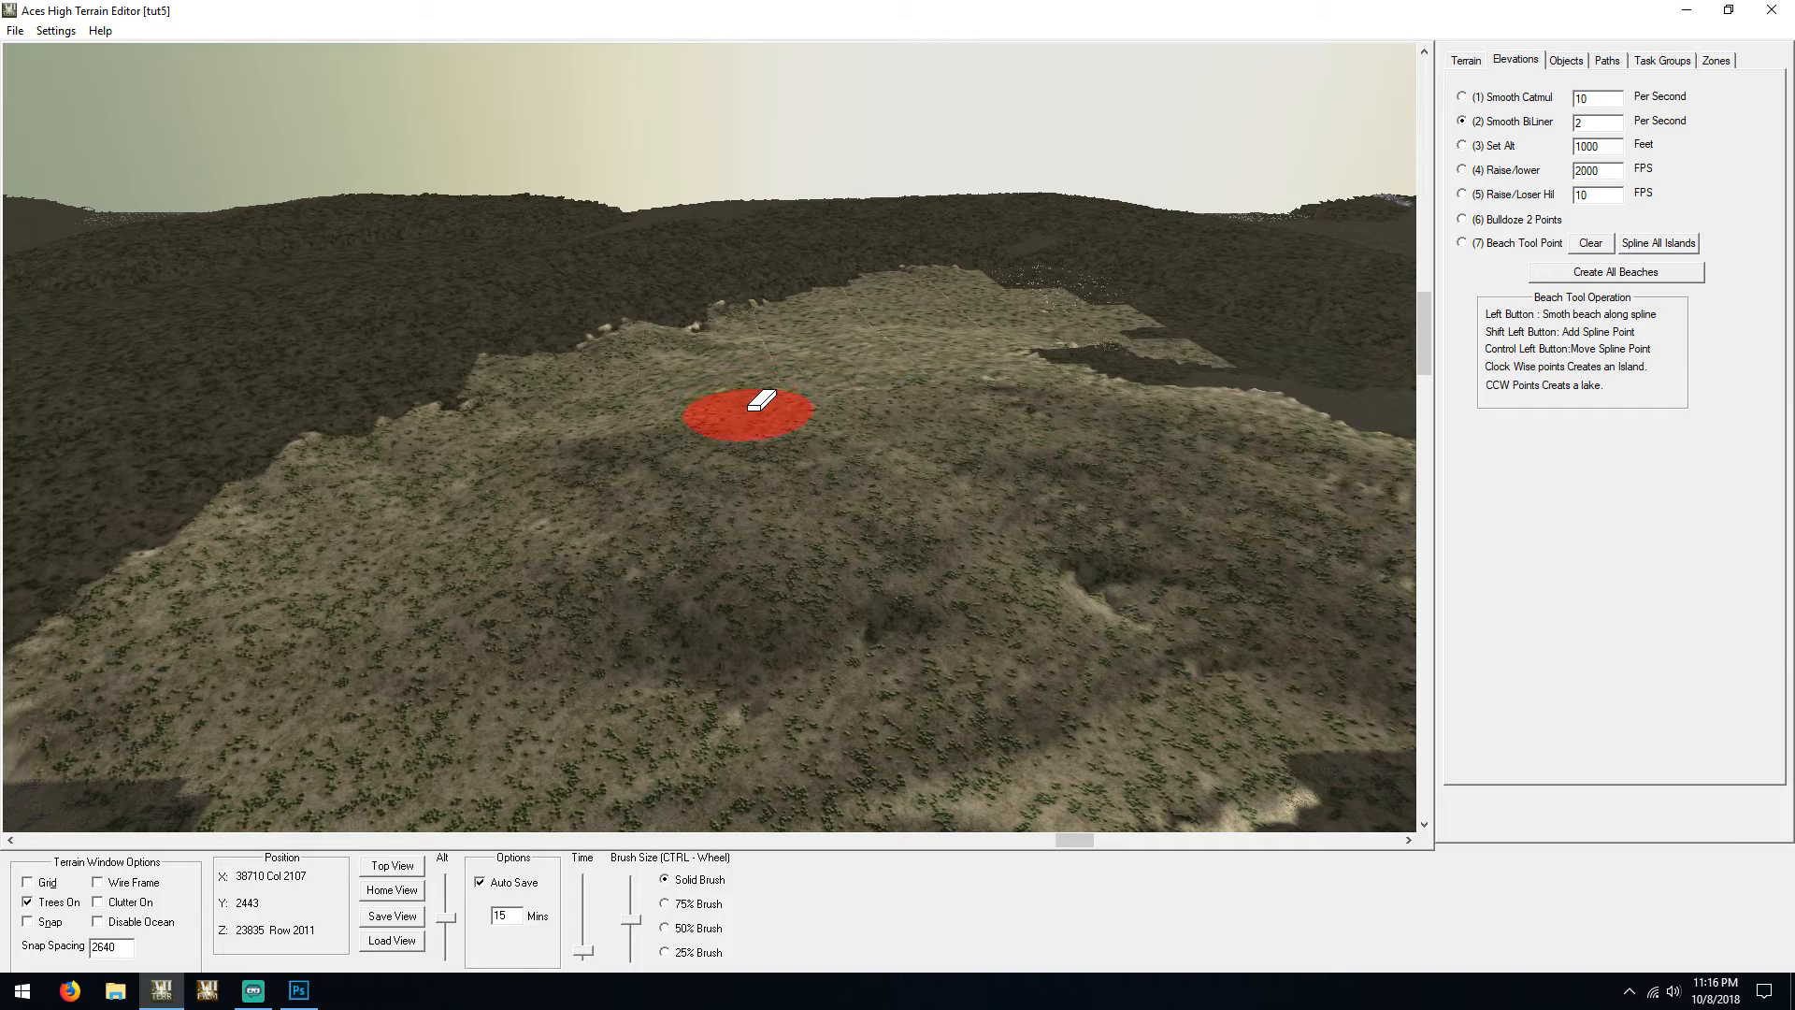
pyautogui.scroll(5, 770, 402)
pyautogui.moveTo(771, 402)
pyautogui.mouseDown()
pyautogui.moveTo(897, 250)
pyautogui.moveTo(476, 376)
pyautogui.moveTo(820, 212)
pyautogui.moveTo(554, 299)
pyautogui.moveTo(608, 267)
pyautogui.moveTo(882, 280)
pyautogui.moveTo(715, 272)
pyautogui.moveTo(663, 244)
pyautogui.moveTo(265, 455)
pyautogui.moveTo(393, 334)
pyautogui.moveTo(568, 340)
pyautogui.moveTo(374, 322)
pyautogui.moveTo(99, 518)
pyautogui.moveTo(732, 539)
pyautogui.moveTo(1304, 596)
pyautogui.moveTo(1438, 537)
pyautogui.moveTo(919, 482)
pyautogui.moveTo(1012, 514)
pyautogui.moveTo(926, 401)
pyautogui.moveTo(944, 529)
pyautogui.moveTo(965, 455)
pyautogui.mouseUp()
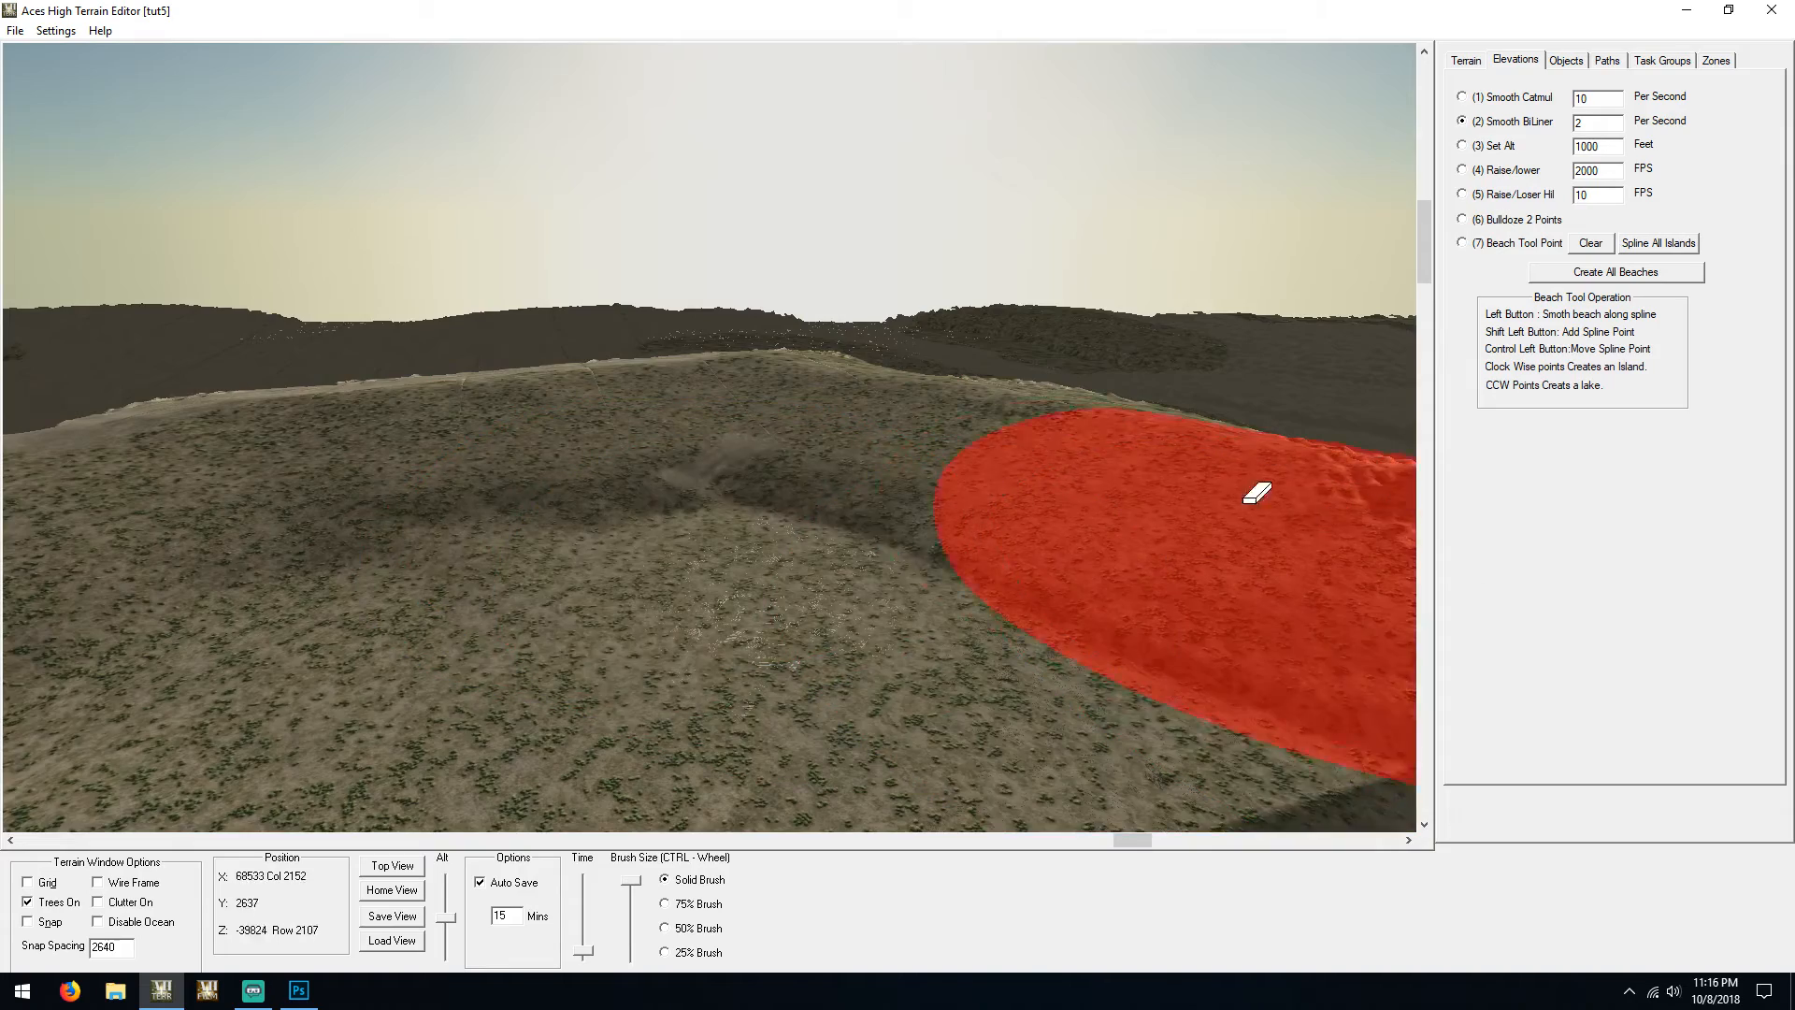
pyautogui.moveTo(1258, 493)
pyautogui.mouseDown()
pyautogui.moveTo(1136, 485)
pyautogui.moveTo(1099, 521)
pyautogui.moveTo(1142, 491)
pyautogui.moveTo(1281, 540)
pyautogui.moveTo(744, 578)
pyautogui.mouseUp()
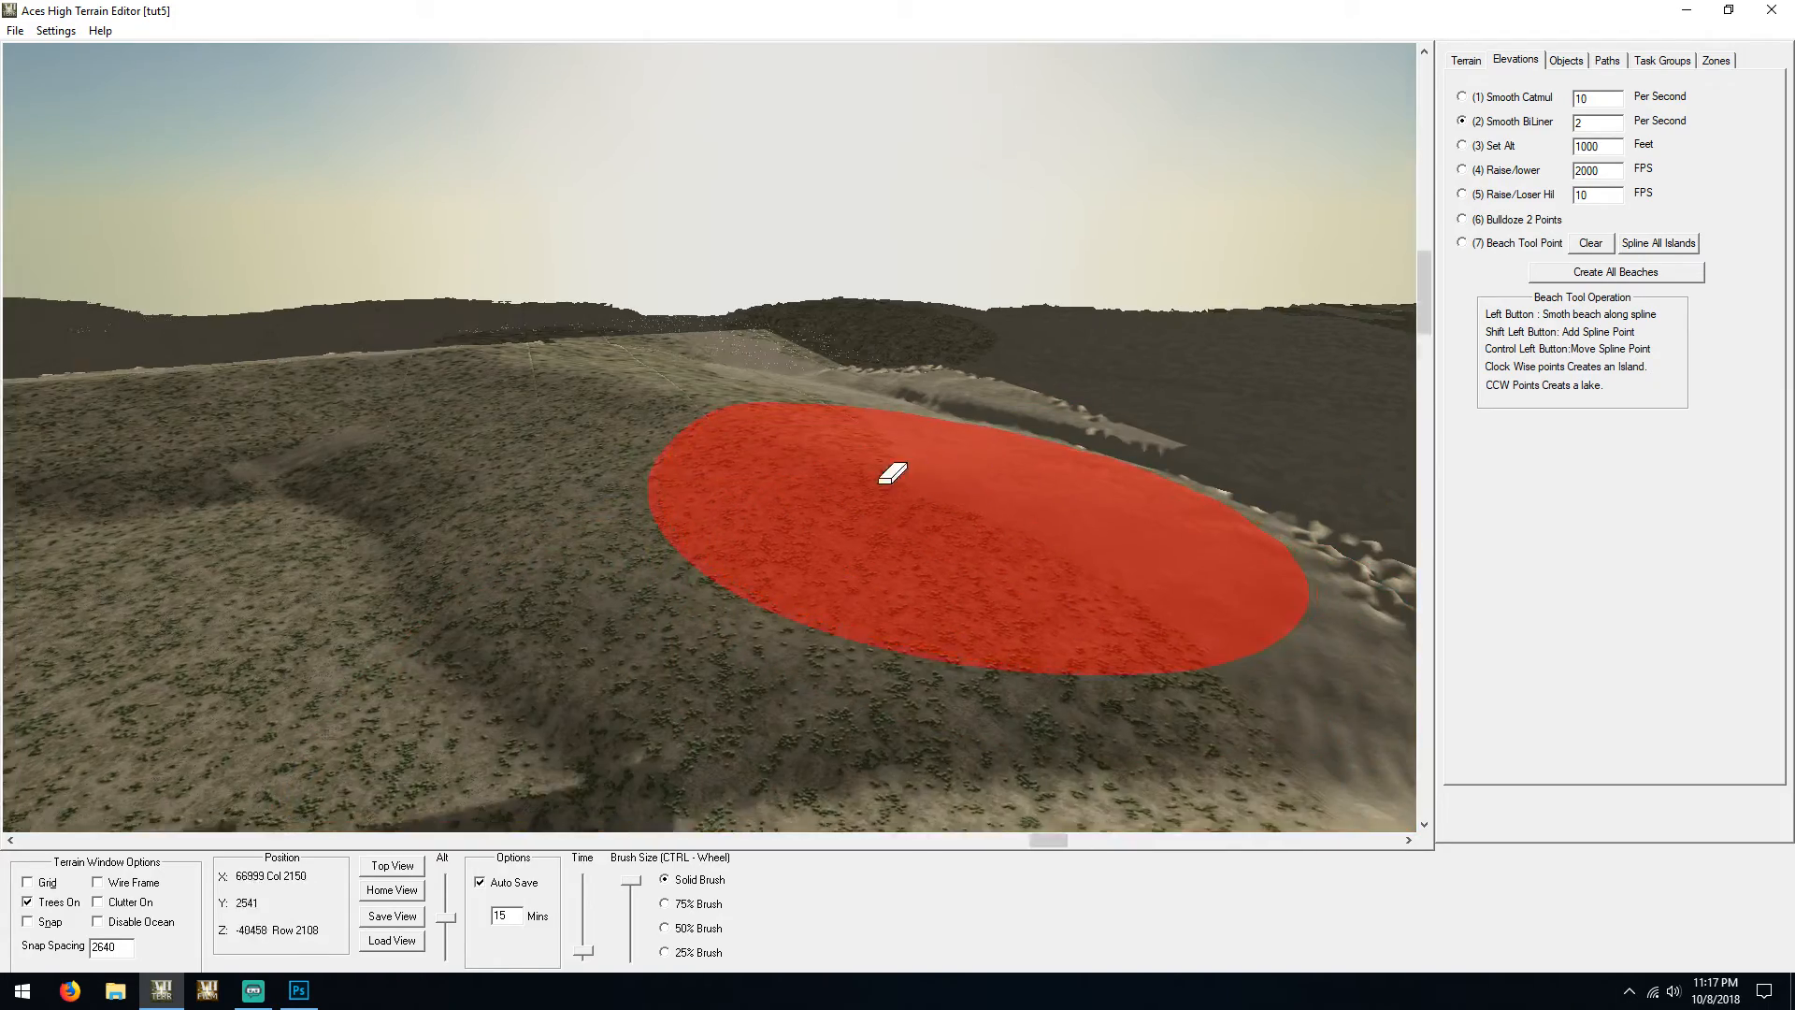
pyautogui.moveTo(893, 472)
pyautogui.mouseDown()
pyautogui.moveTo(717, 530)
pyautogui.moveTo(727, 494)
pyautogui.moveTo(838, 484)
pyautogui.moveTo(823, 441)
pyautogui.mouseUp()
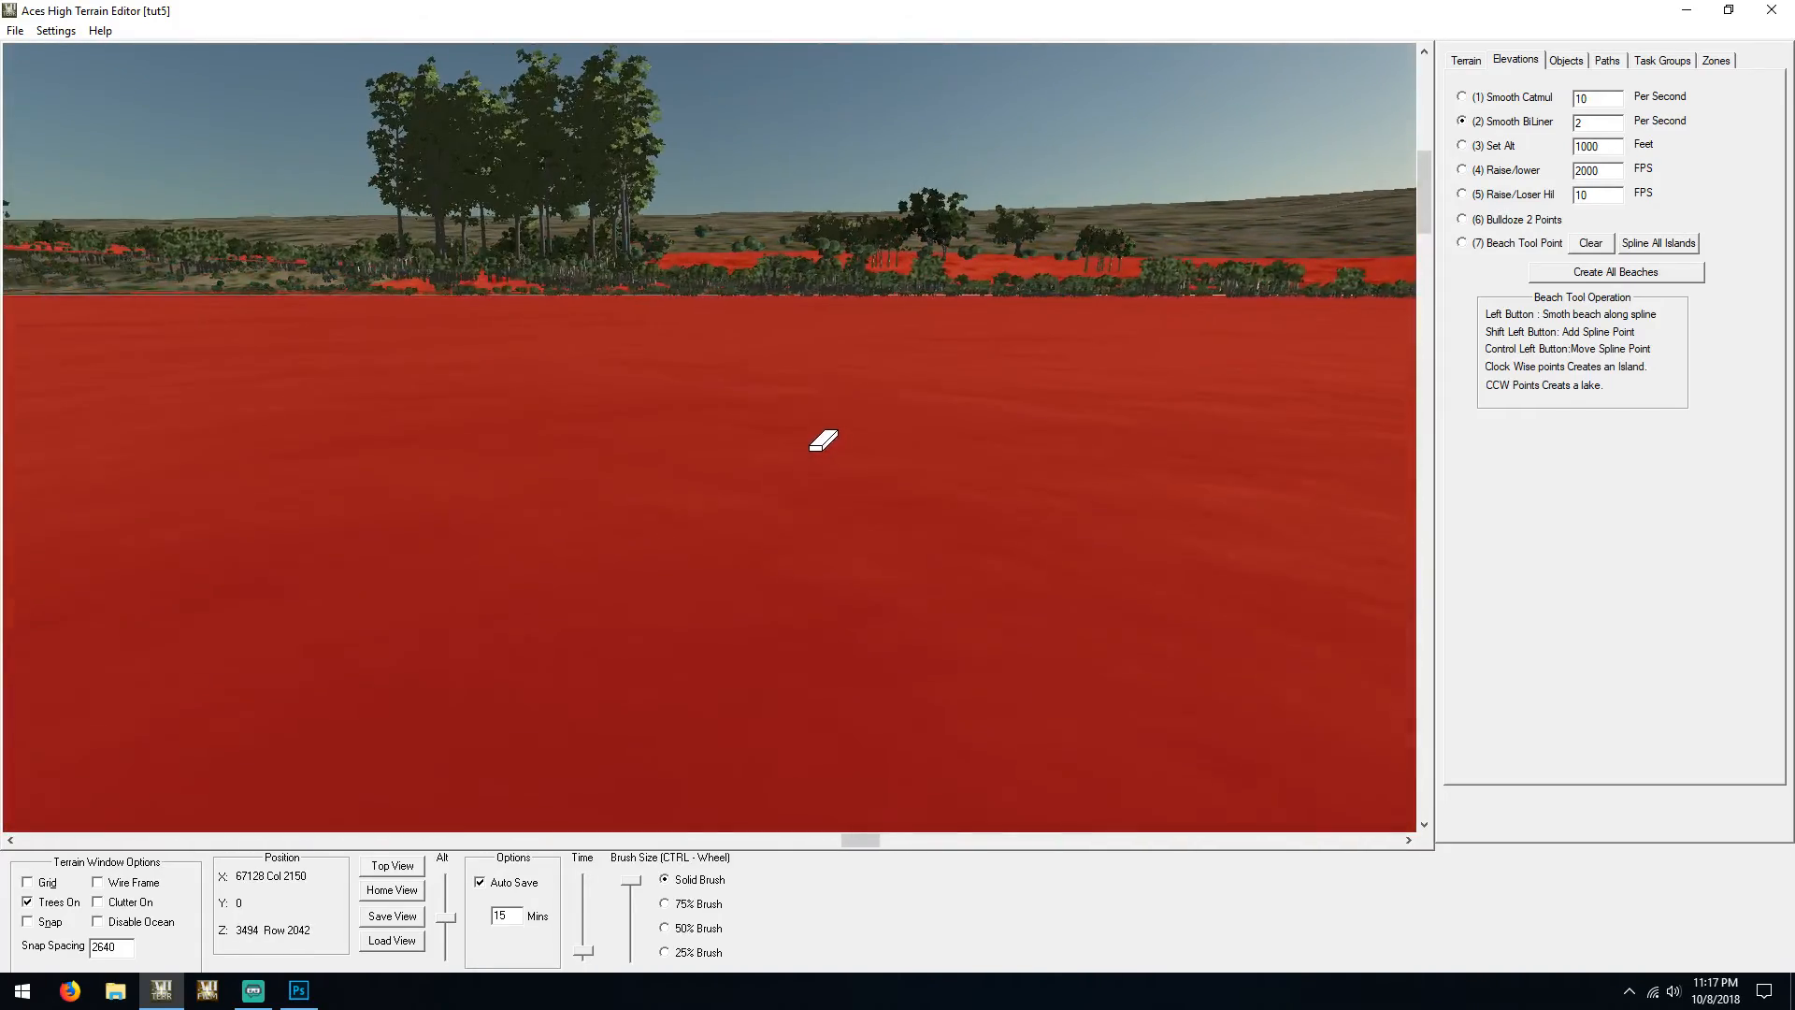
# Smooth the low ground in front of the tree line and the valley beside it with the largest bilinear brush
pyautogui.scroll(-3, 823, 439)
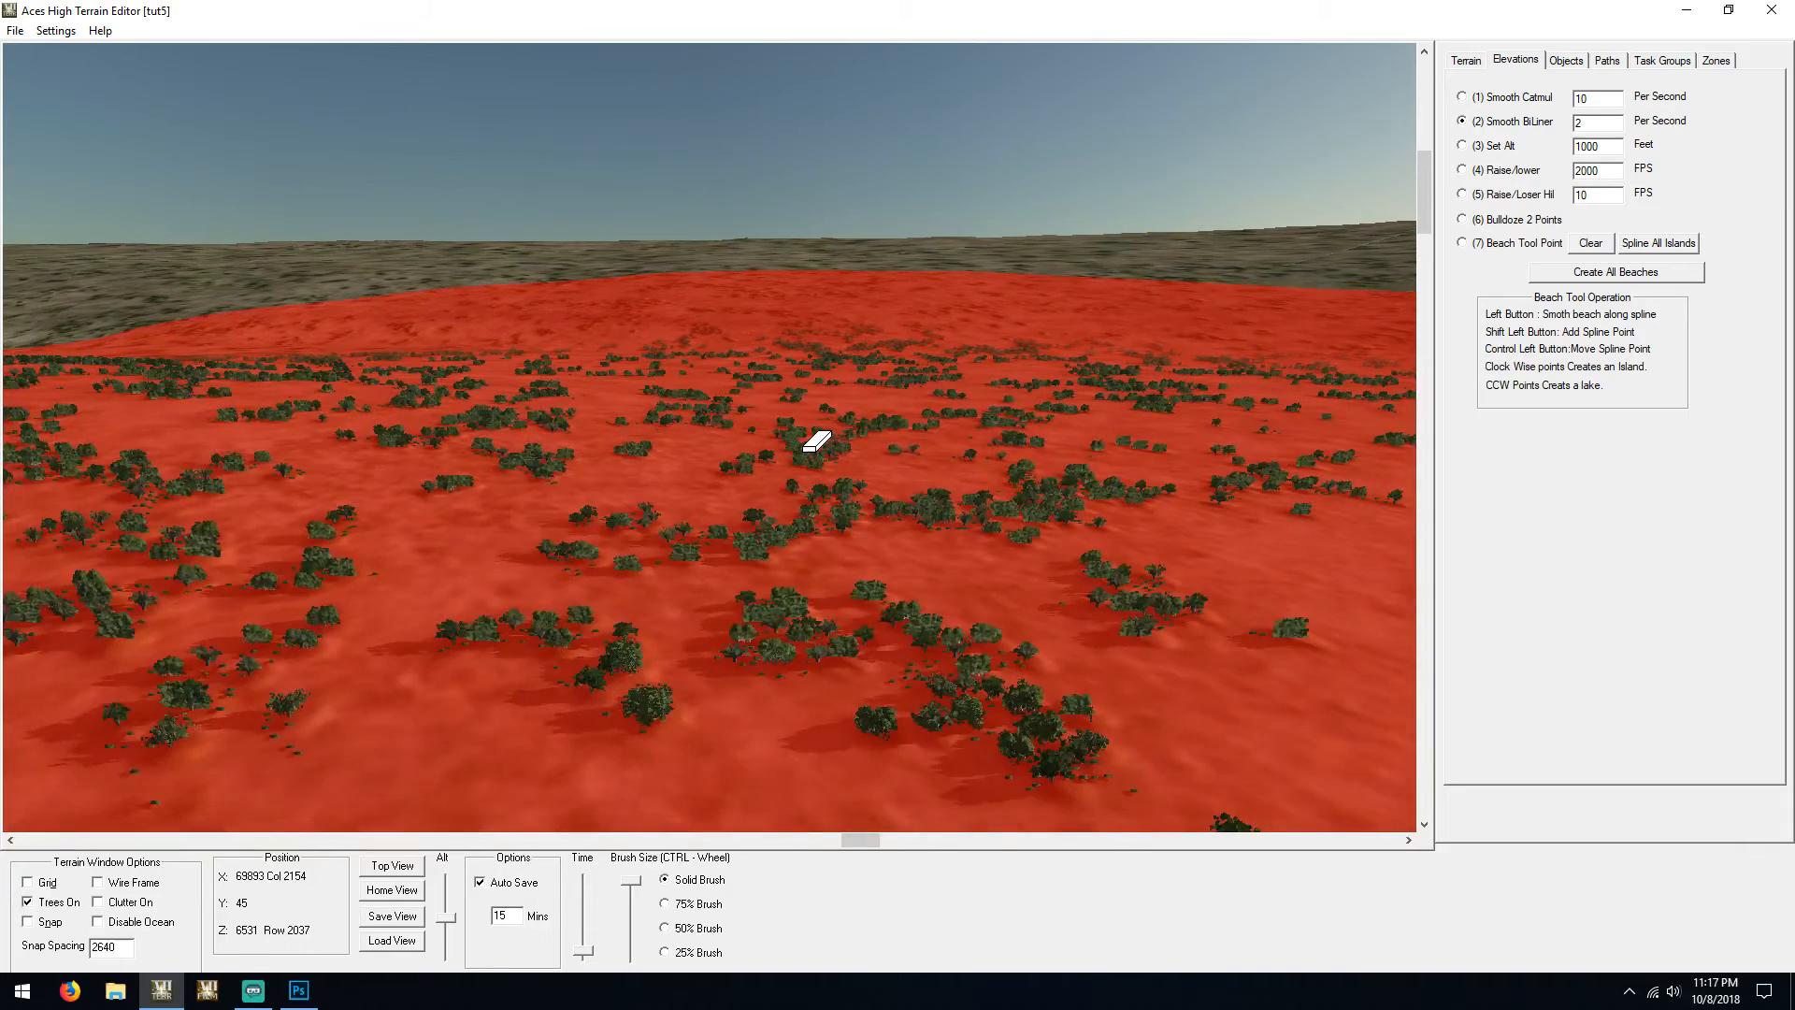
pyautogui.scroll(3, 816, 440)
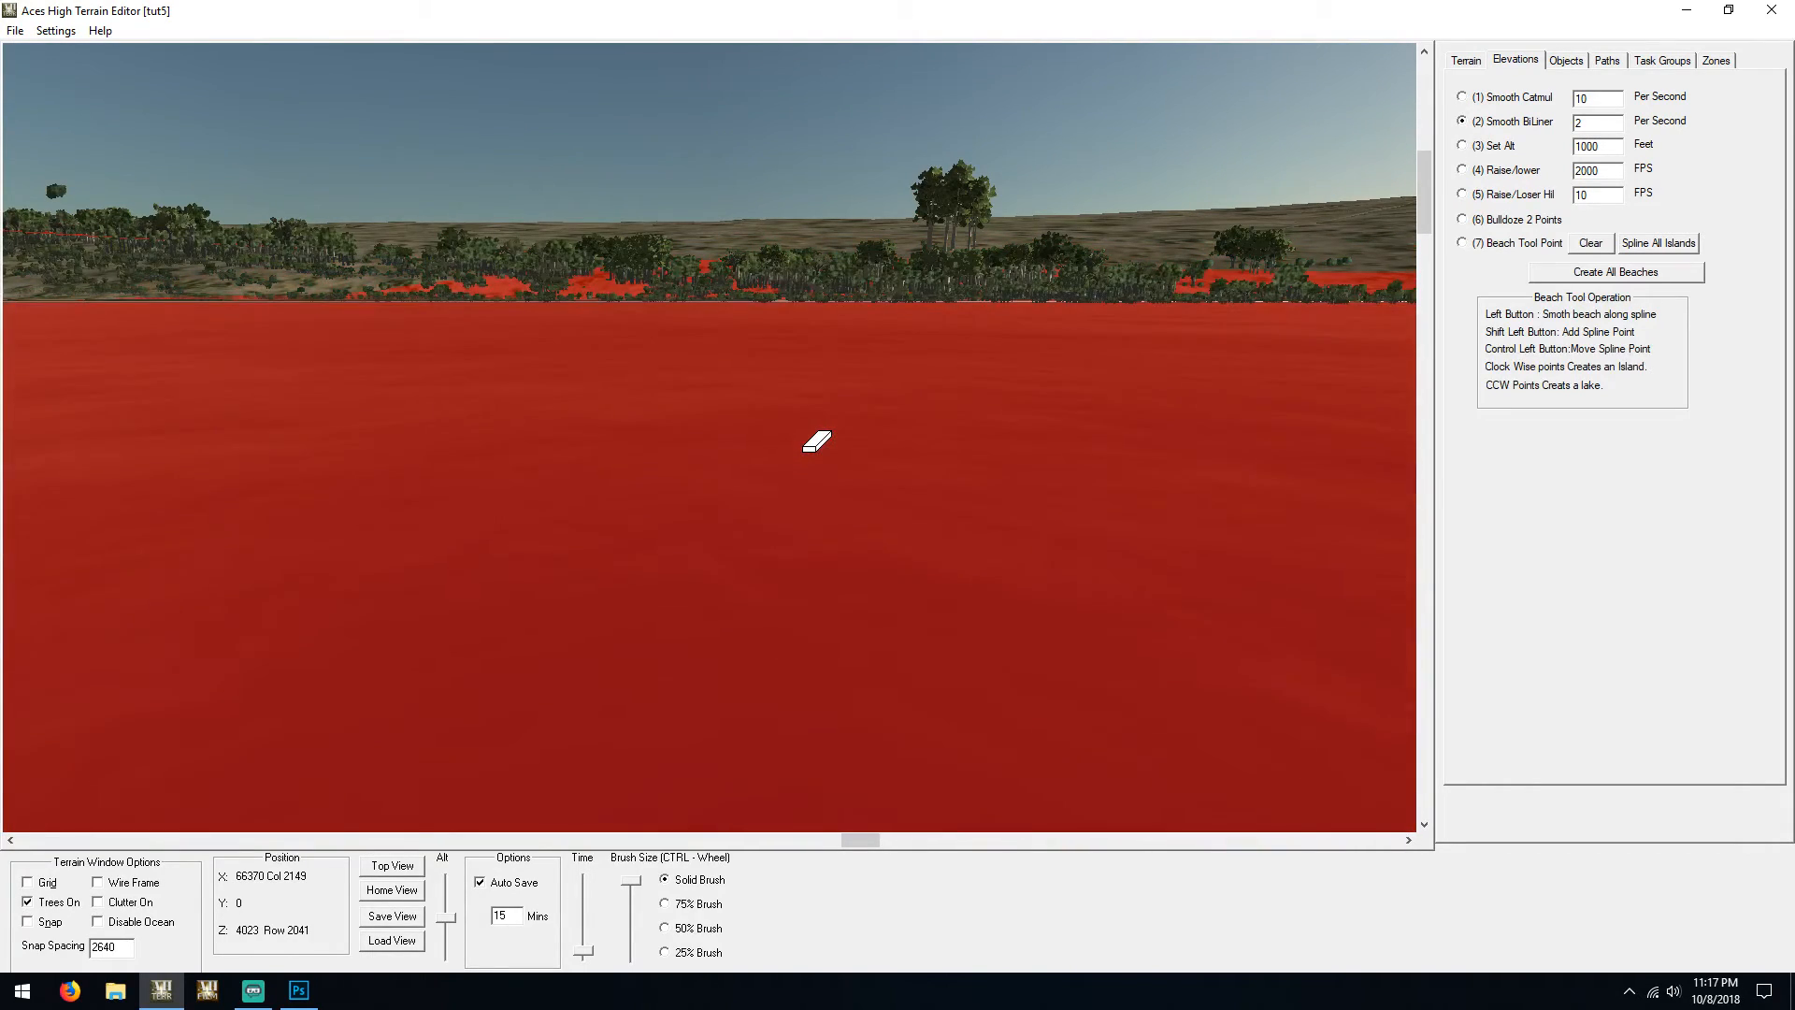
pyautogui.moveTo(825, 444); pyautogui.dragTo(825, 443)
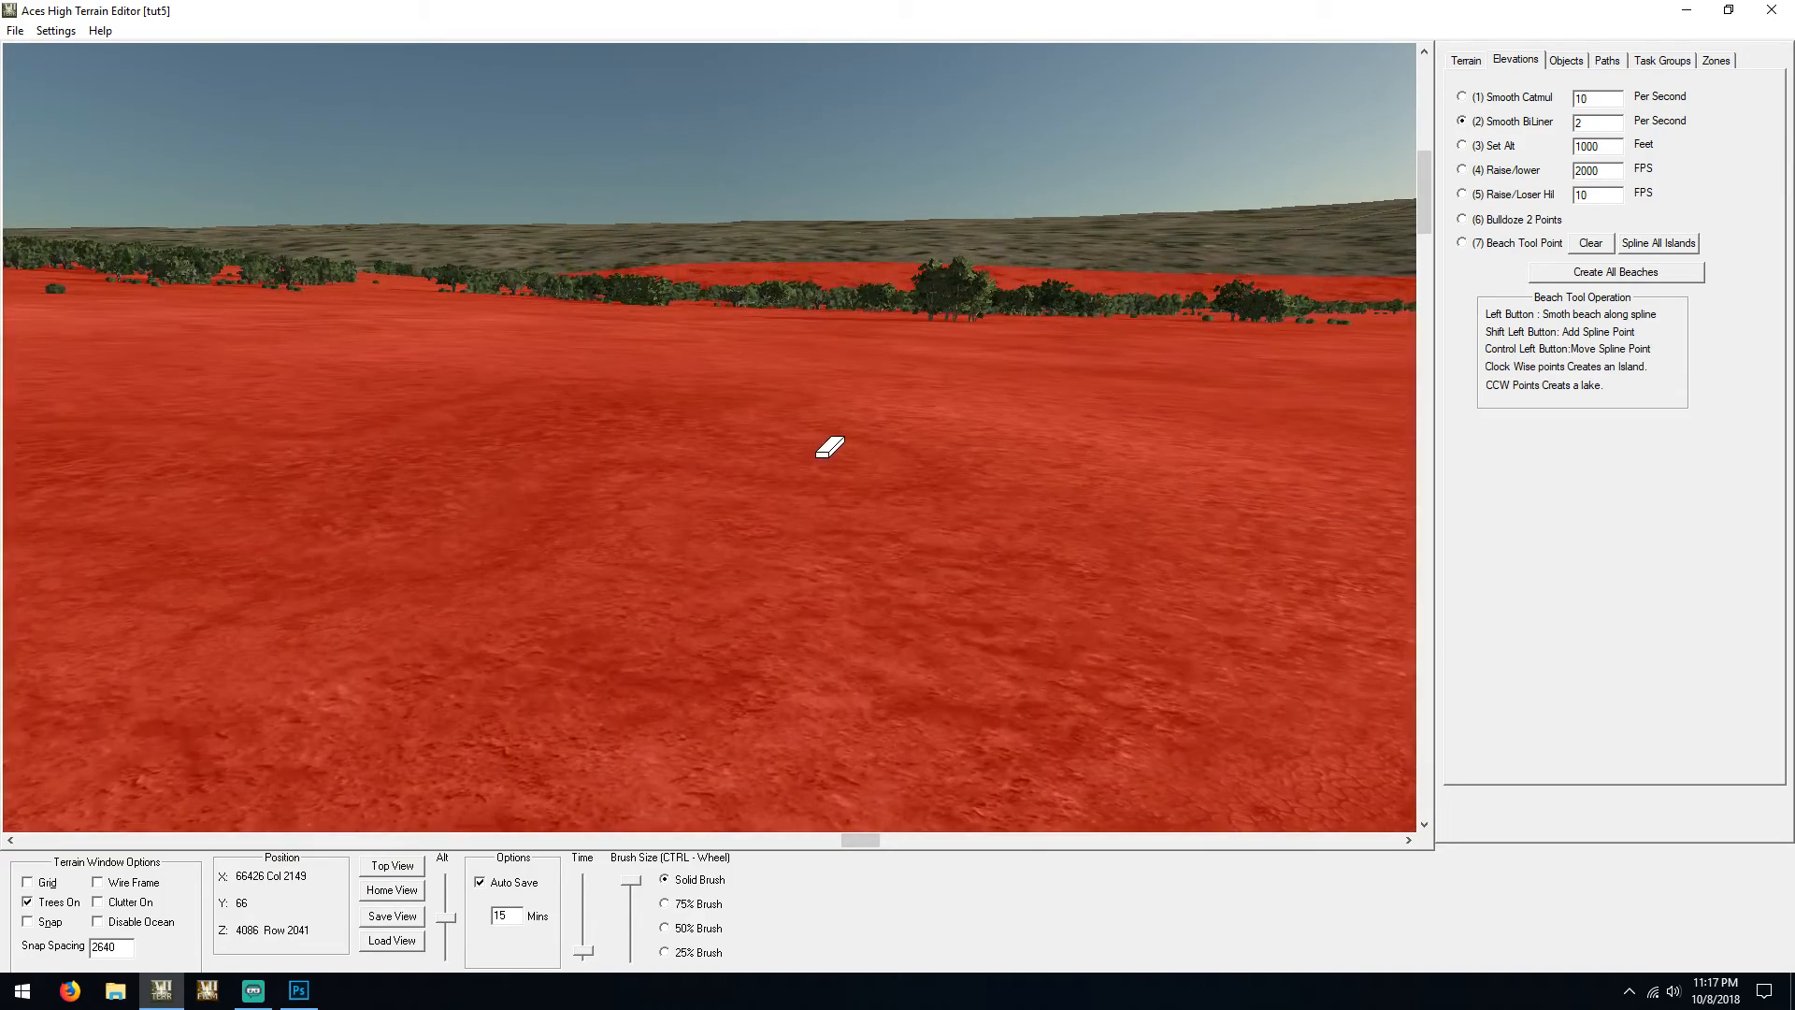
pyautogui.moveTo(819, 438); pyautogui.dragTo(818, 432)
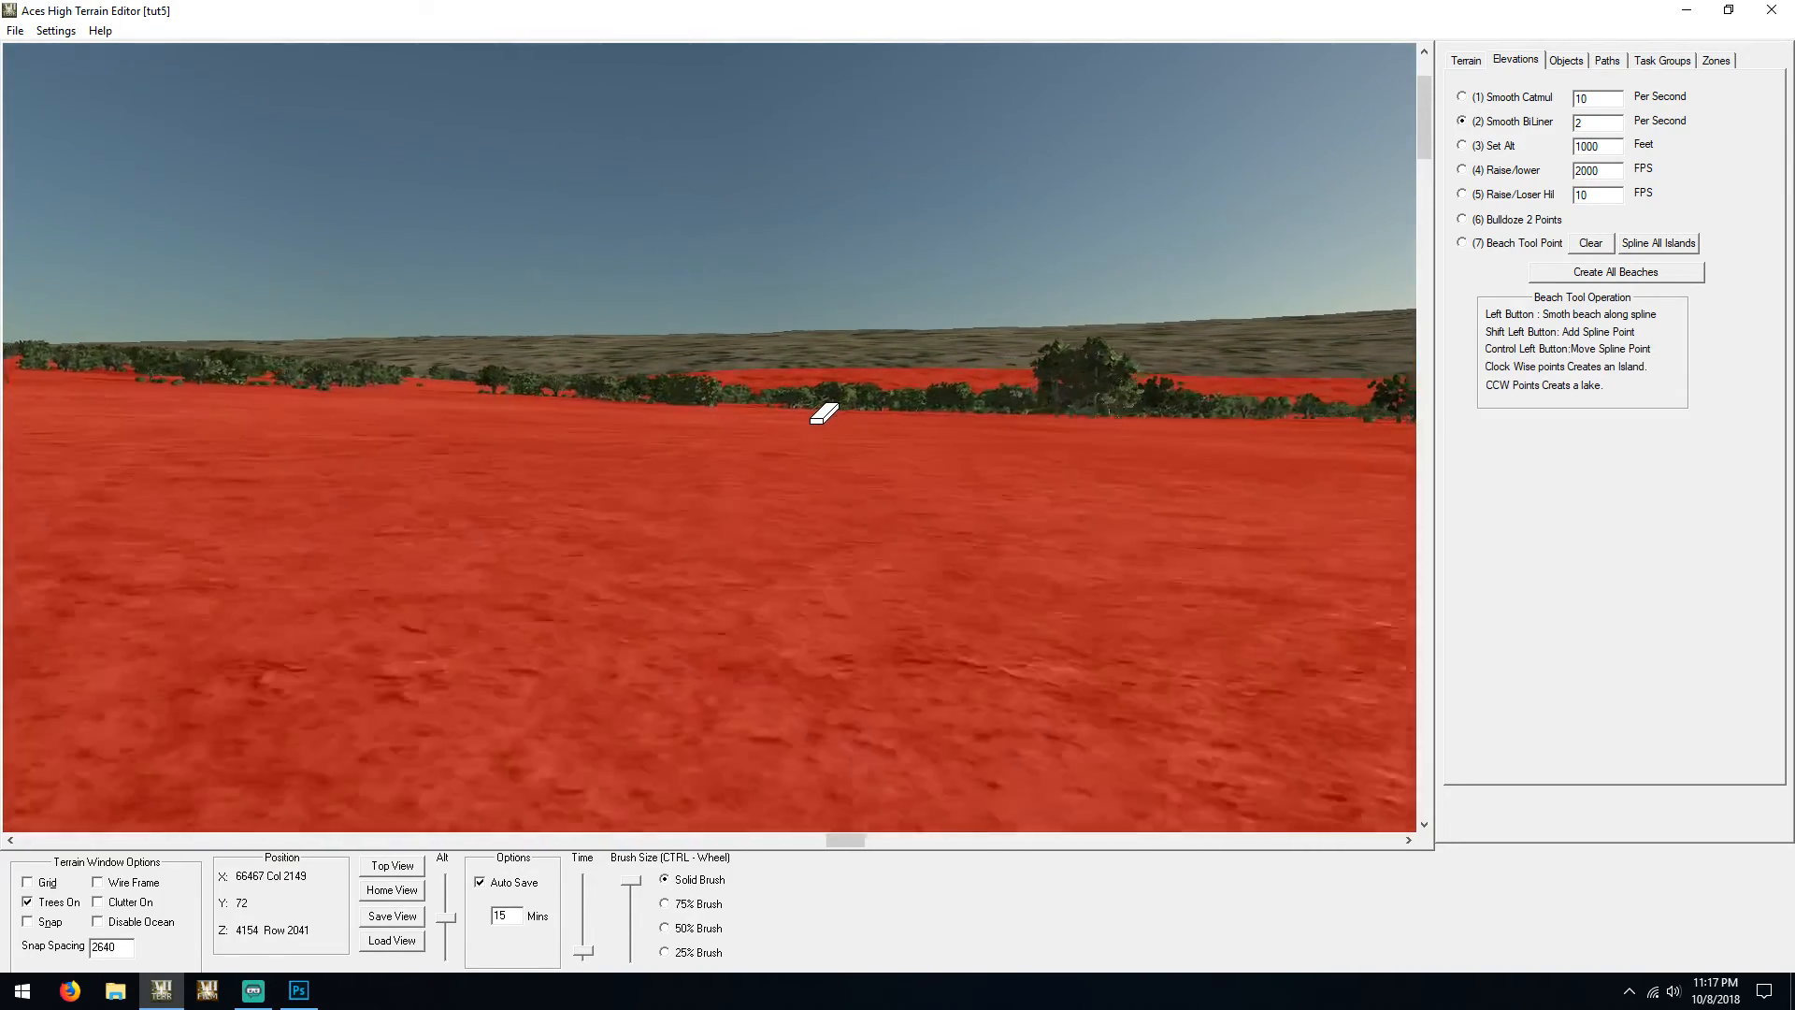
pyautogui.moveTo(824, 413); pyautogui.dragTo(687, 423)
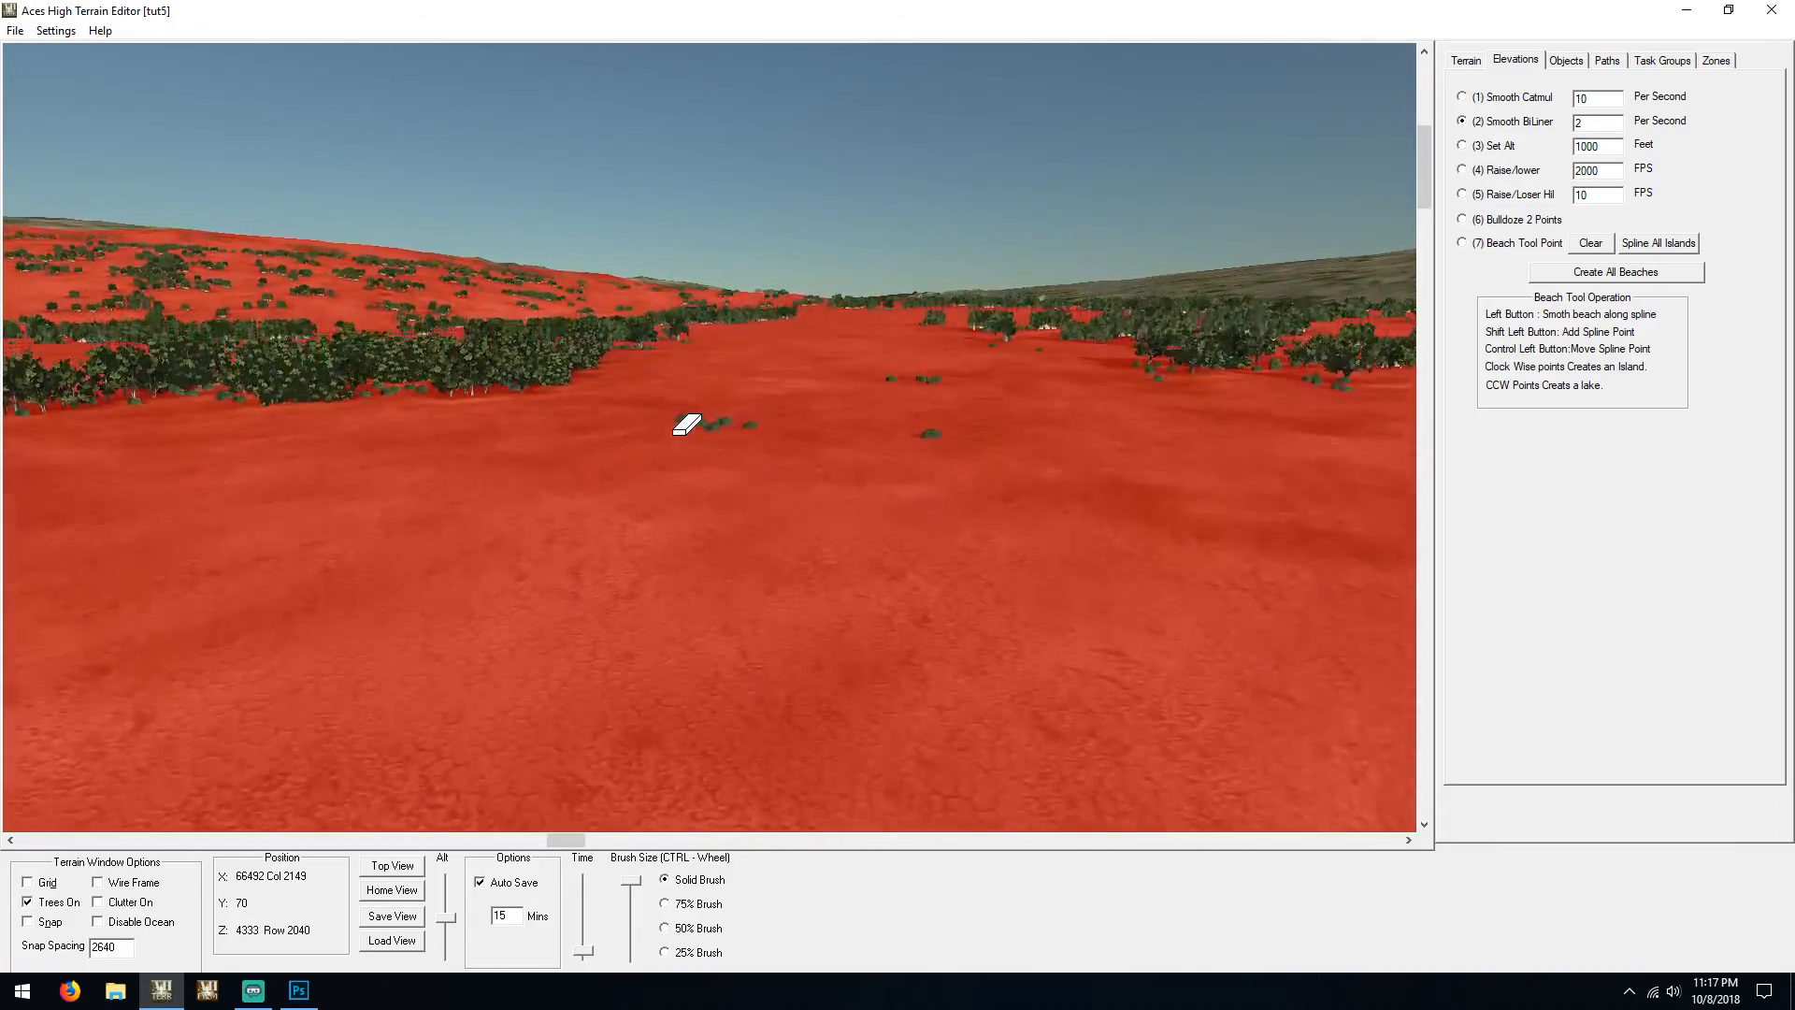
pyautogui.moveTo(685, 427); pyautogui.dragTo(1042, 313)
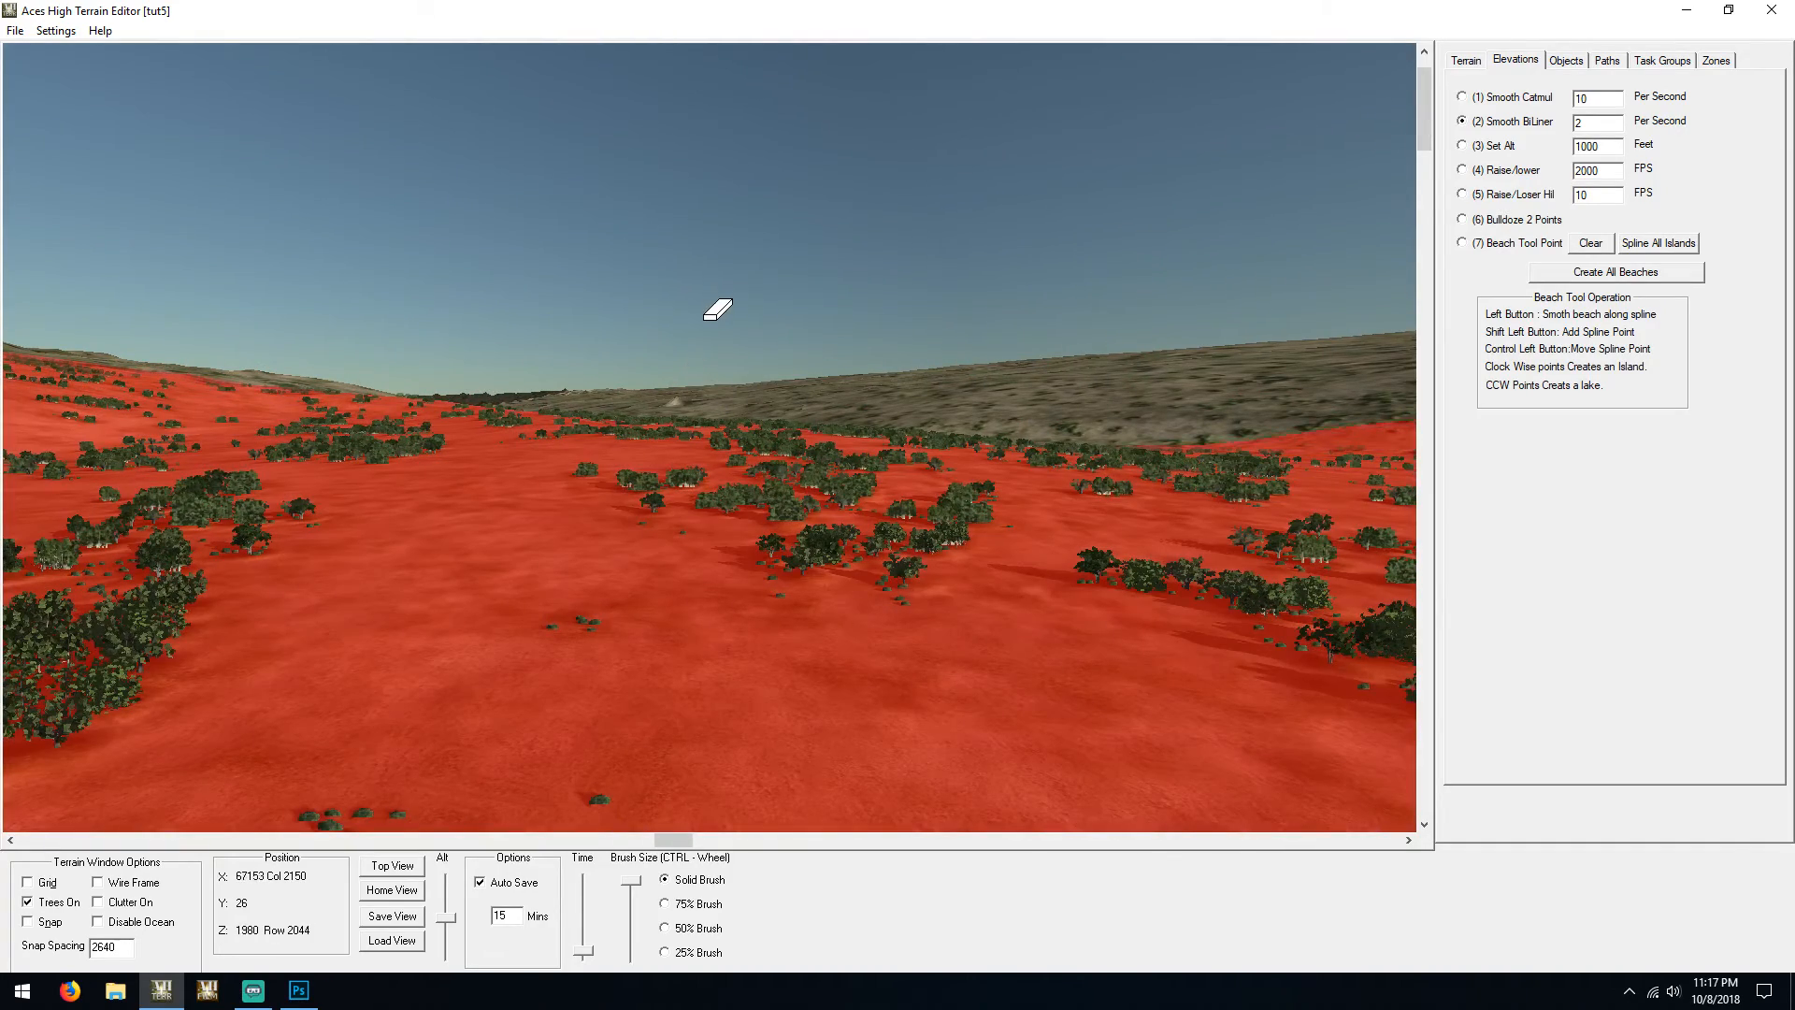
# Smooth the jagged crest where the bare slope meets the vegetated ridge with the bilinear brush
pyautogui.scroll(-10, 720, 307)
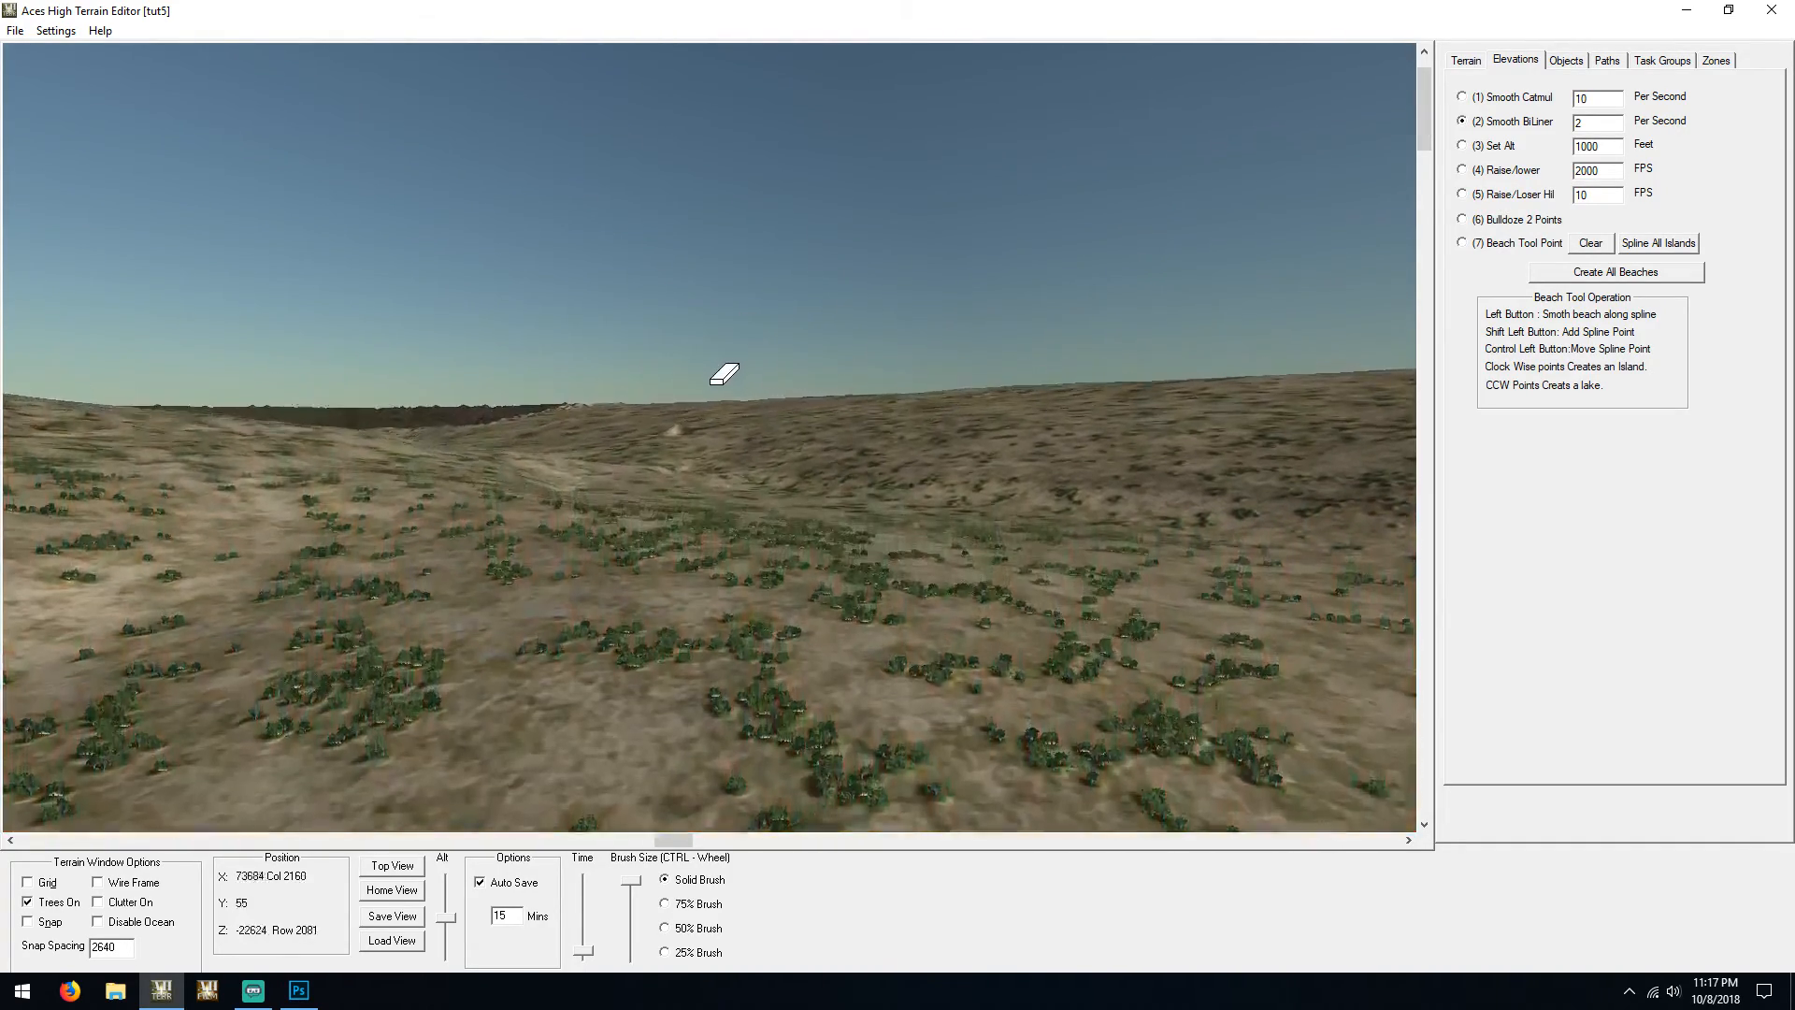
pyautogui.scroll(10, 714, 464)
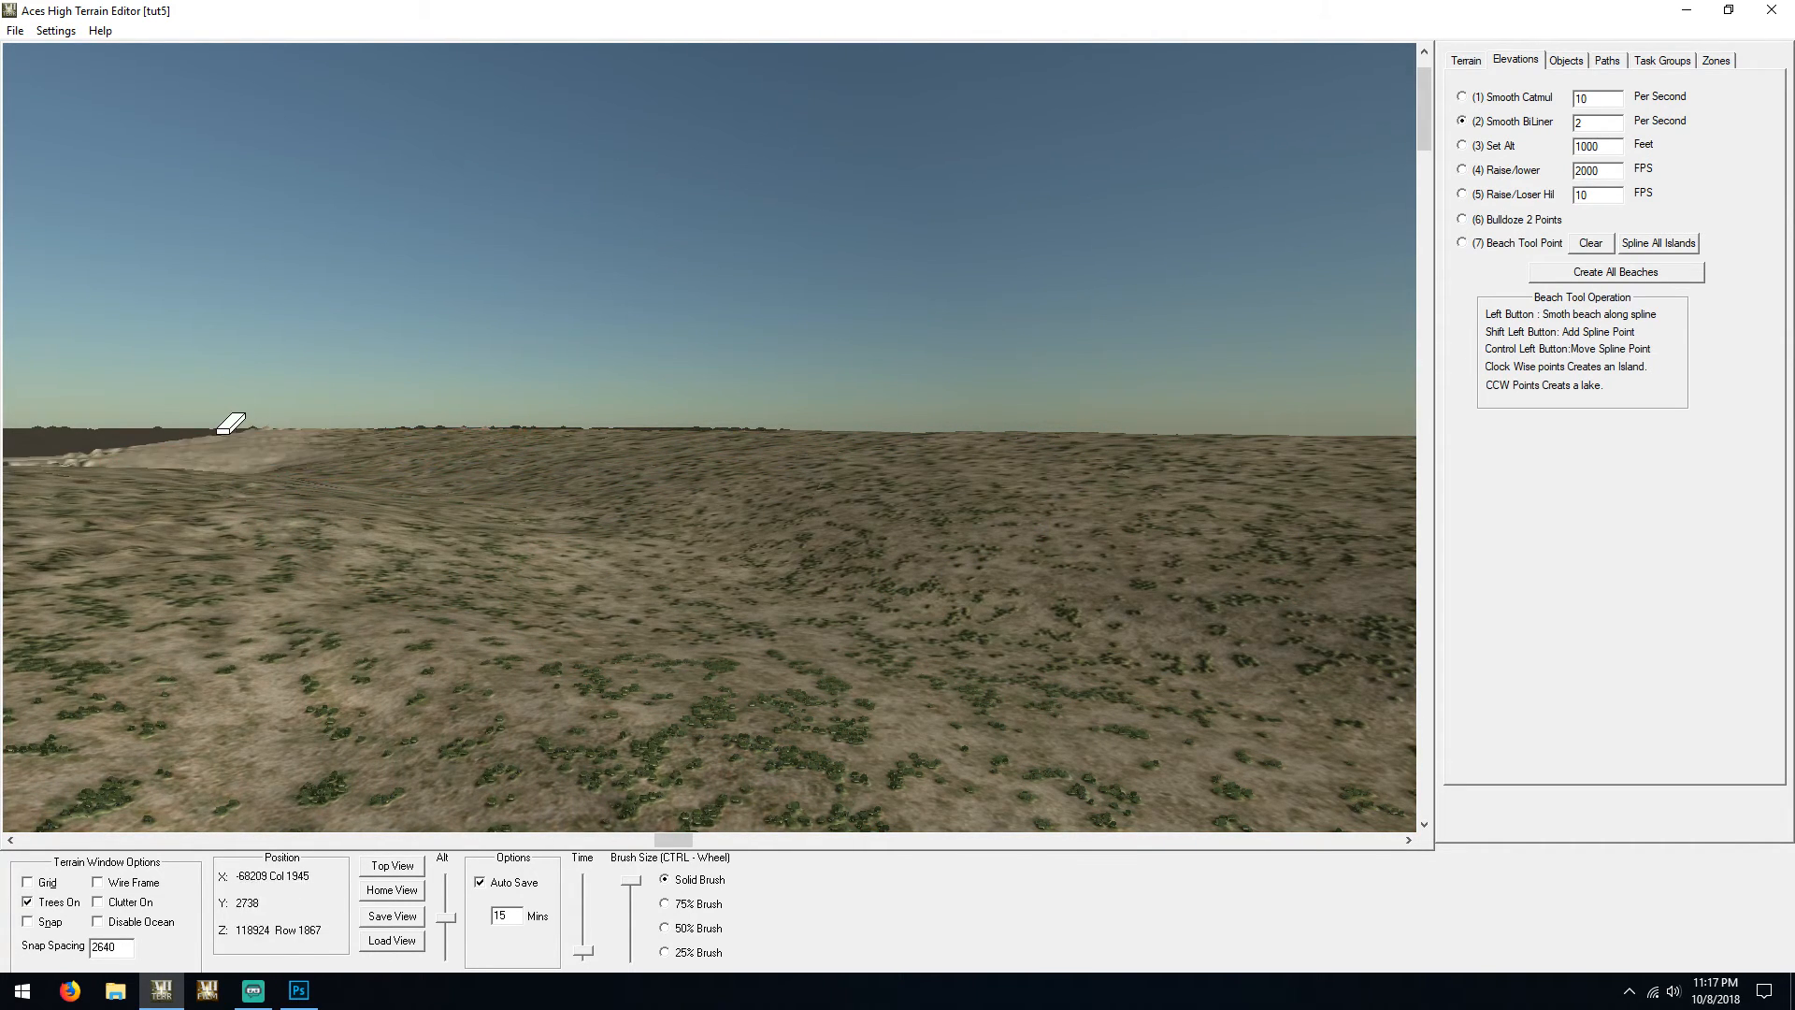
pyautogui.moveTo(700, 556); pyautogui.dragTo(624, 455)
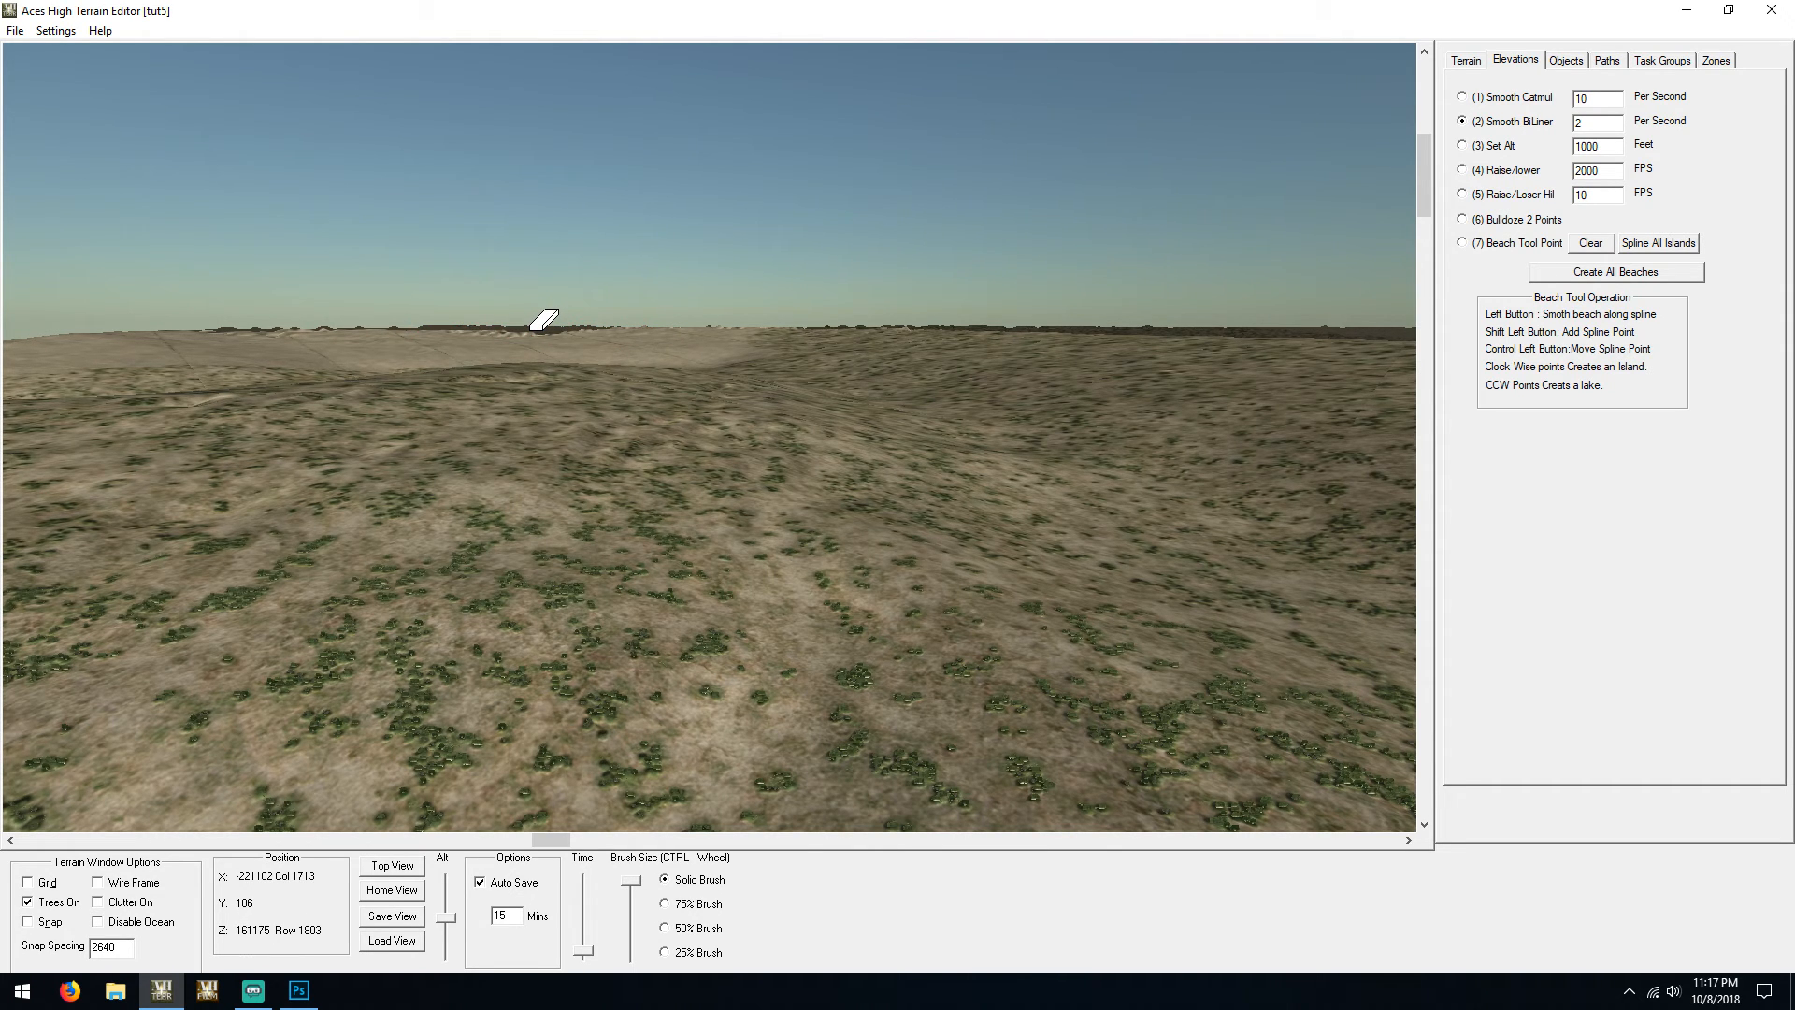
pyautogui.scroll(6, 541, 321)
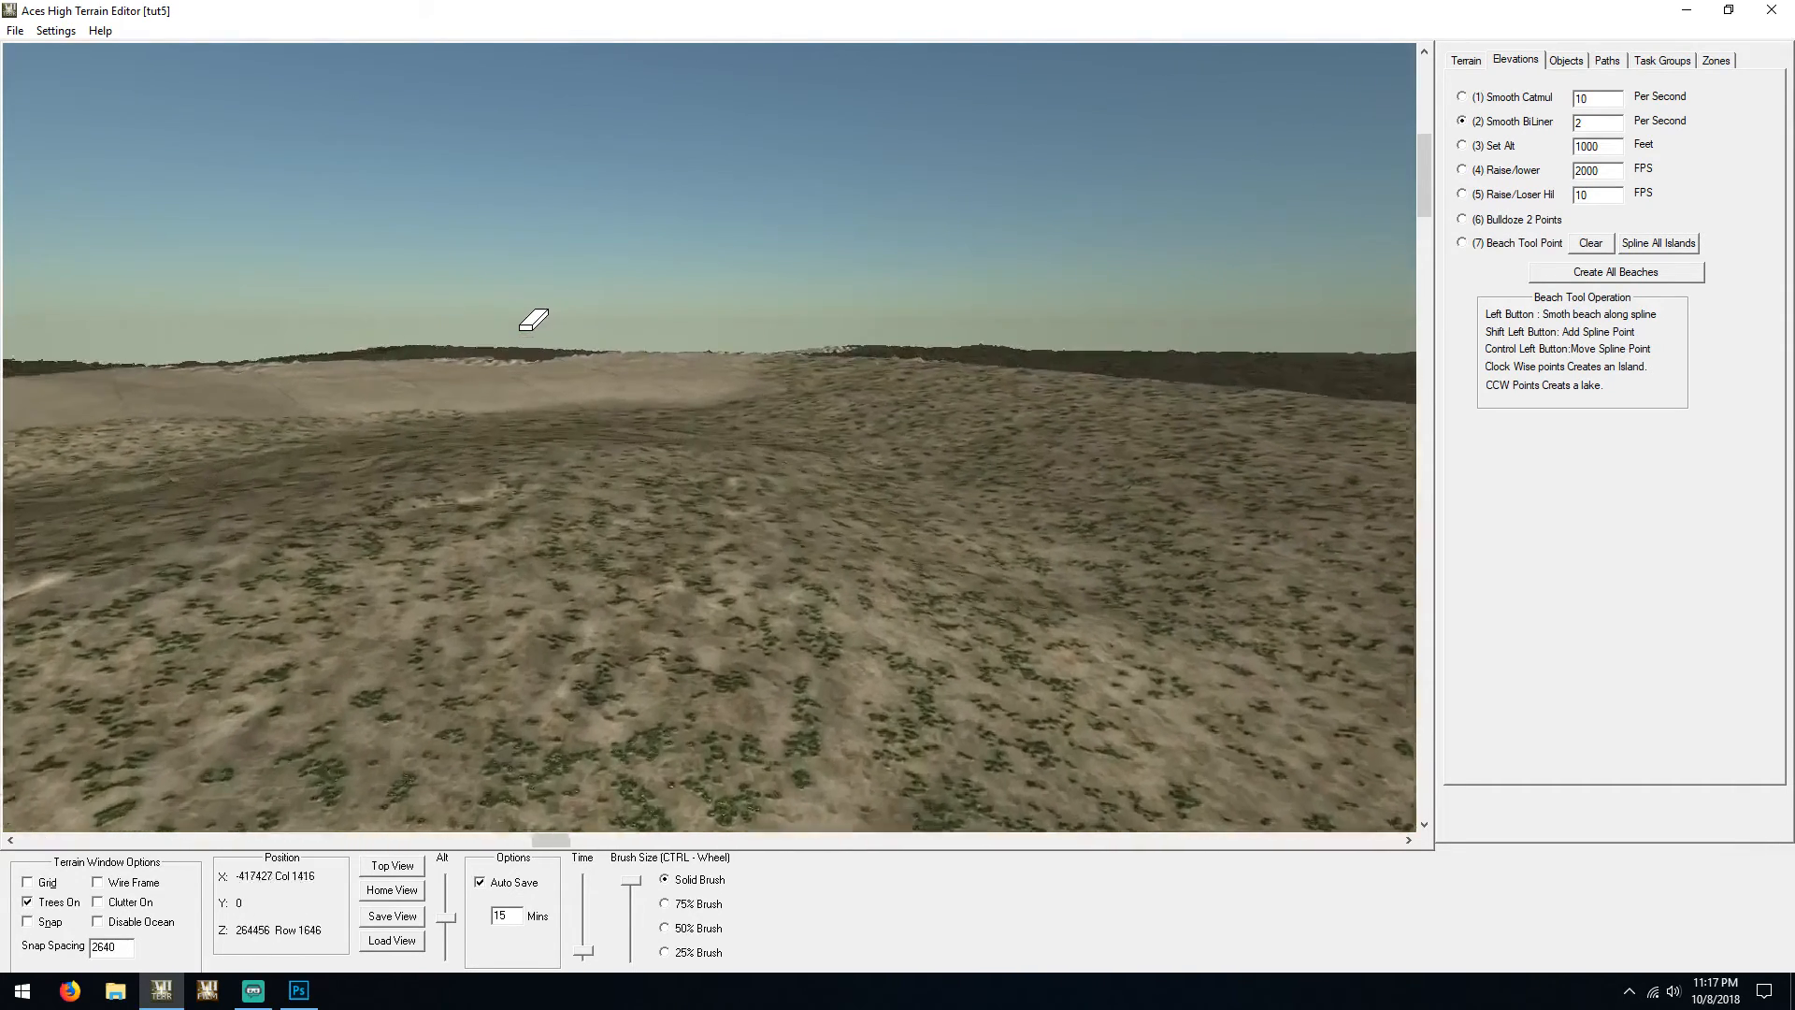
pyautogui.scroll(3, 526, 331)
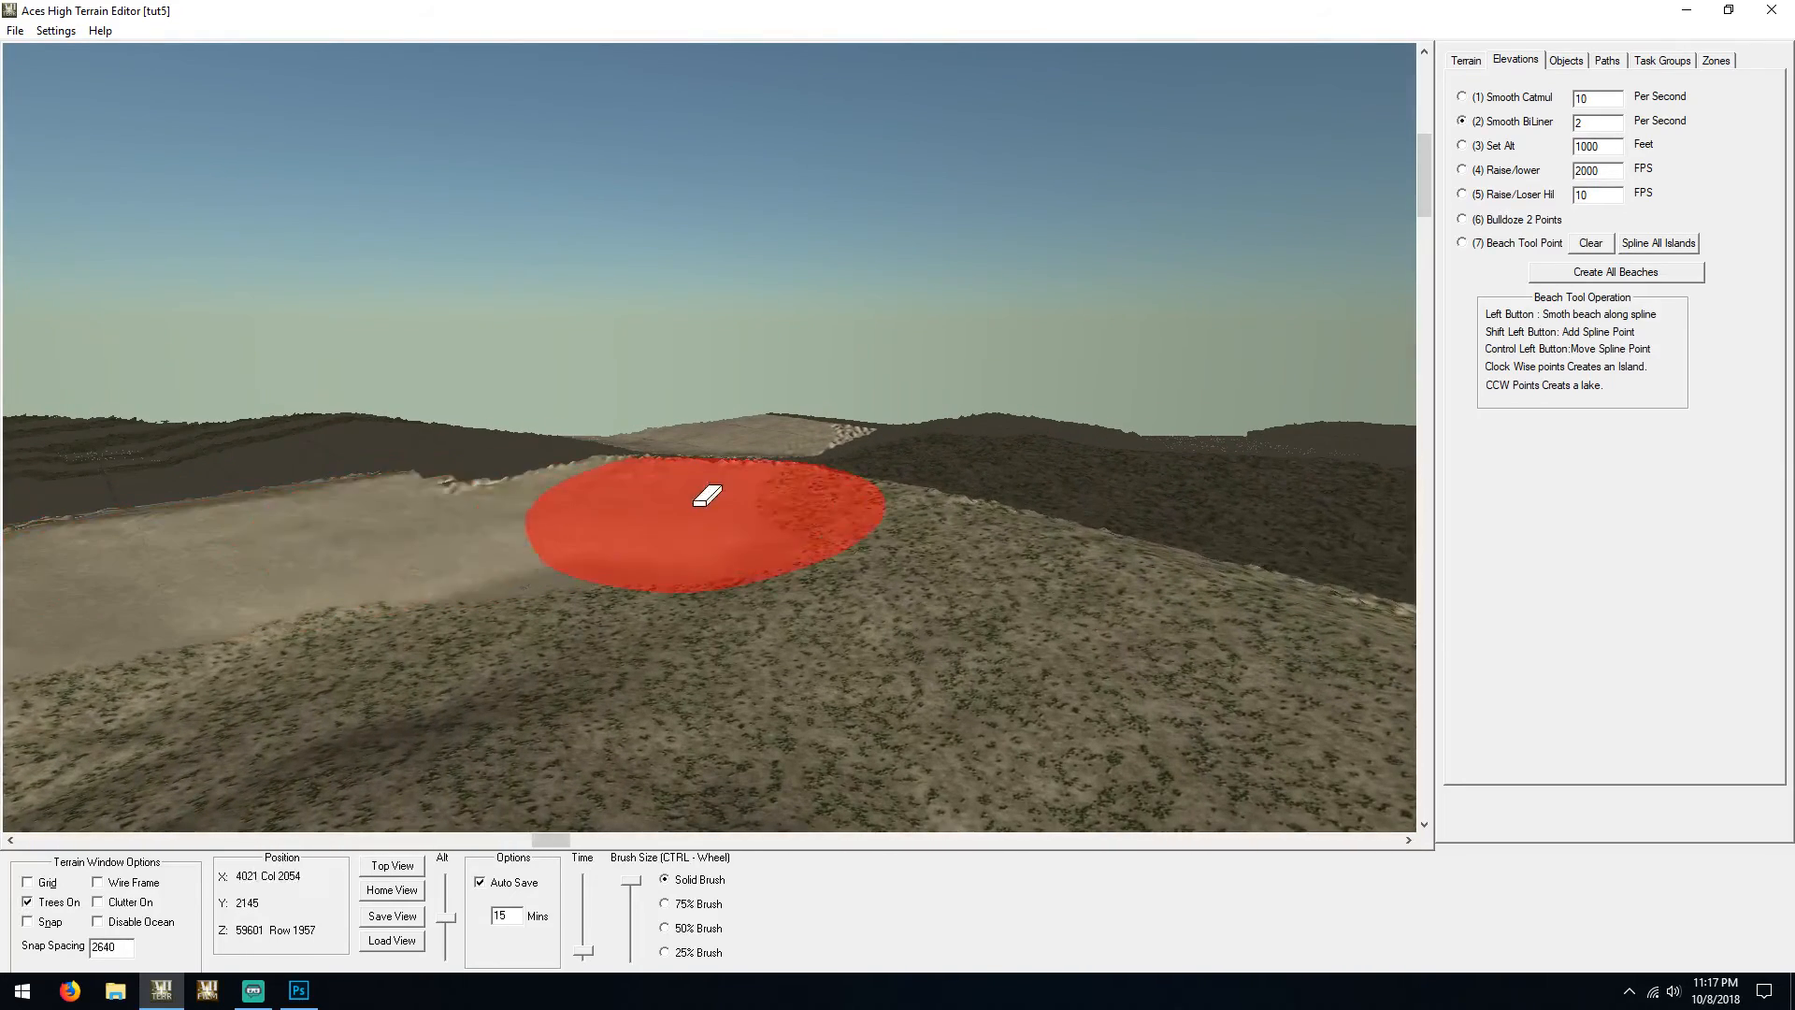
pyautogui.moveTo(703, 462)
pyautogui.mouseDown()
pyautogui.moveTo(611, 448)
pyautogui.moveTo(951, 477)
pyautogui.moveTo(680, 434)
pyautogui.moveTo(869, 417)
pyautogui.moveTo(816, 432)
pyautogui.moveTo(886, 444)
pyautogui.moveTo(581, 452)
pyautogui.moveTo(512, 425)
pyautogui.moveTo(322, 443)
pyautogui.moveTo(391, 418)
pyautogui.moveTo(166, 463)
pyautogui.moveTo(304, 460)
pyautogui.moveTo(194, 470)
pyautogui.moveTo(209, 477)
pyautogui.moveTo(189, 455)
pyautogui.moveTo(21, 509)
pyautogui.moveTo(103, 462)
pyautogui.moveTo(341, 428)
pyautogui.mouseUp()
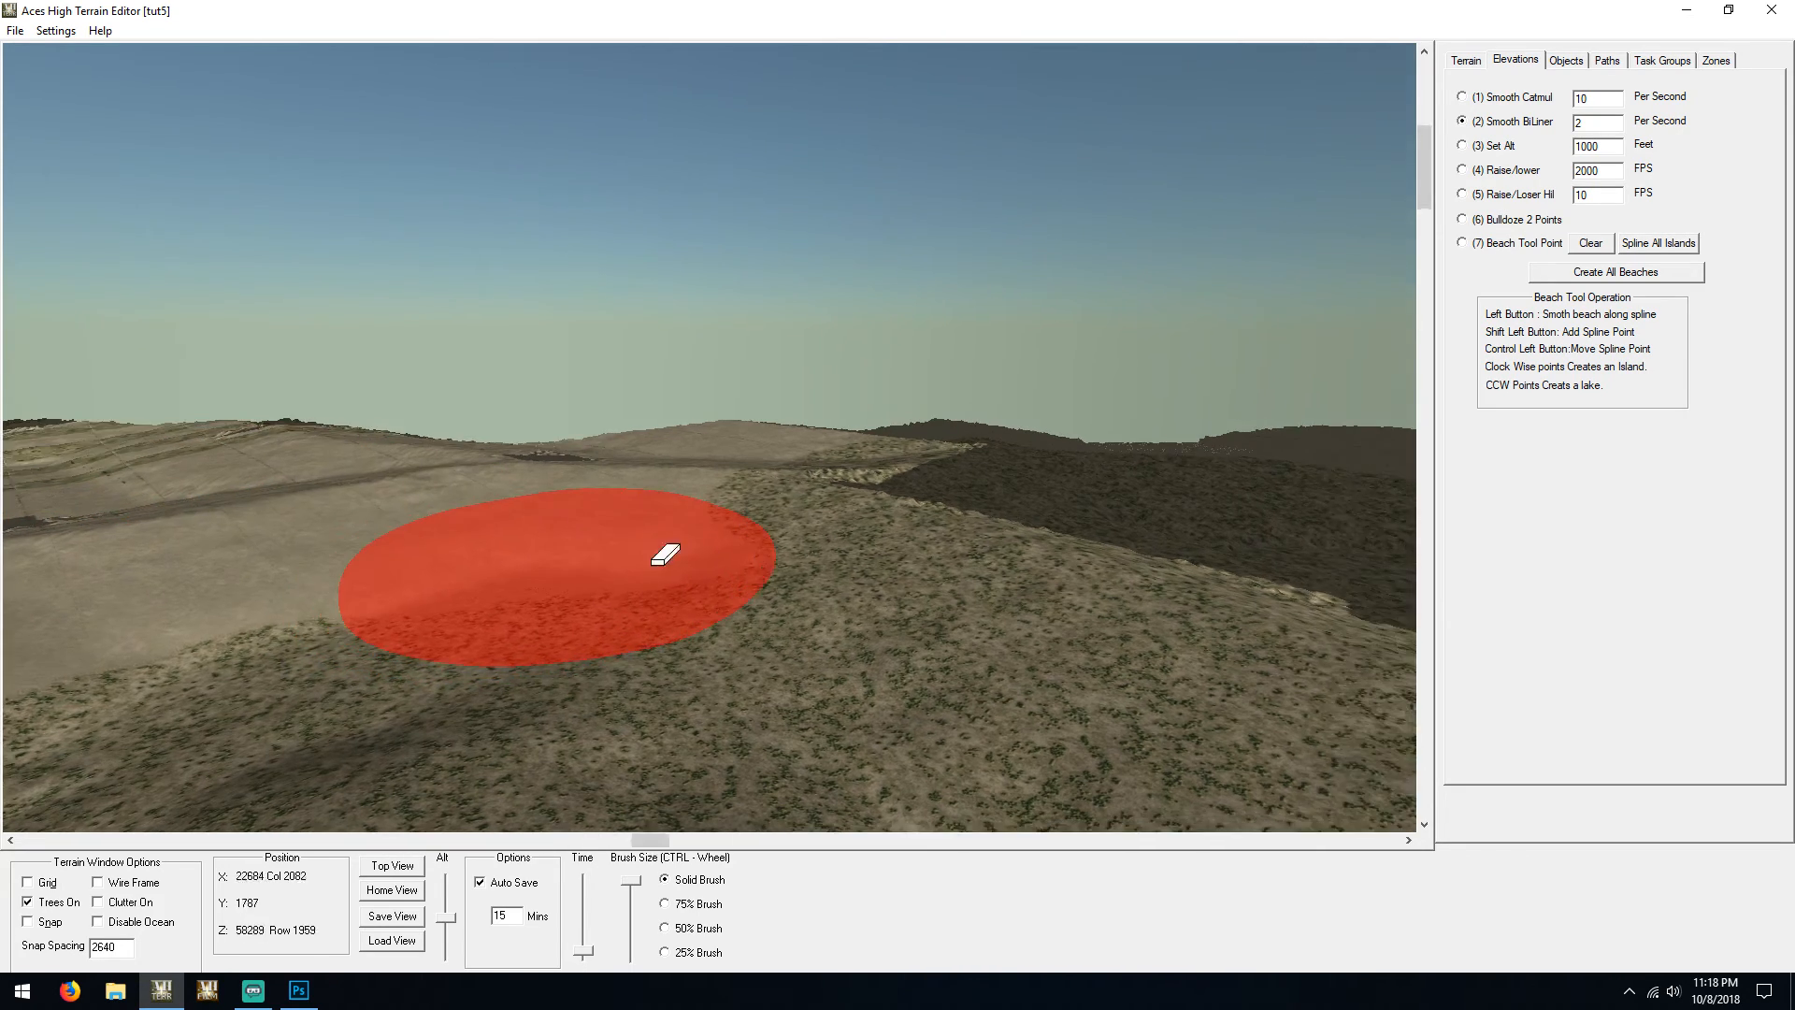
# Extend the bilinear smoothing along the vegetated hilltop and onto the crest behind it
pyautogui.moveTo(665, 557)
pyautogui.mouseDown()
pyautogui.moveTo(822, 589)
pyautogui.moveTo(774, 555)
pyautogui.moveTo(854, 580)
pyautogui.moveTo(1186, 489)
pyautogui.moveTo(974, 513)
pyautogui.moveTo(745, 468)
pyautogui.moveTo(744, 398)
pyautogui.moveTo(665, 458)
pyautogui.moveTo(1035, 440)
pyautogui.moveTo(950, 479)
pyautogui.moveTo(973, 461)
pyautogui.moveTo(601, 521)
pyautogui.moveTo(300, 473)
pyautogui.moveTo(100, 629)
pyautogui.moveTo(473, 524)
pyautogui.moveTo(581, 629)
pyautogui.moveTo(561, 682)
pyautogui.moveTo(745, 613)
pyautogui.moveTo(747, 566)
pyautogui.moveTo(605, 451)
pyautogui.moveTo(390, 429)
pyautogui.moveTo(377, 409)
pyautogui.moveTo(524, 377)
pyautogui.moveTo(524, 411)
pyautogui.moveTo(799, 412)
pyautogui.mouseUp()
pyautogui.moveTo(747, 525); pyautogui.dragTo(793, 545)
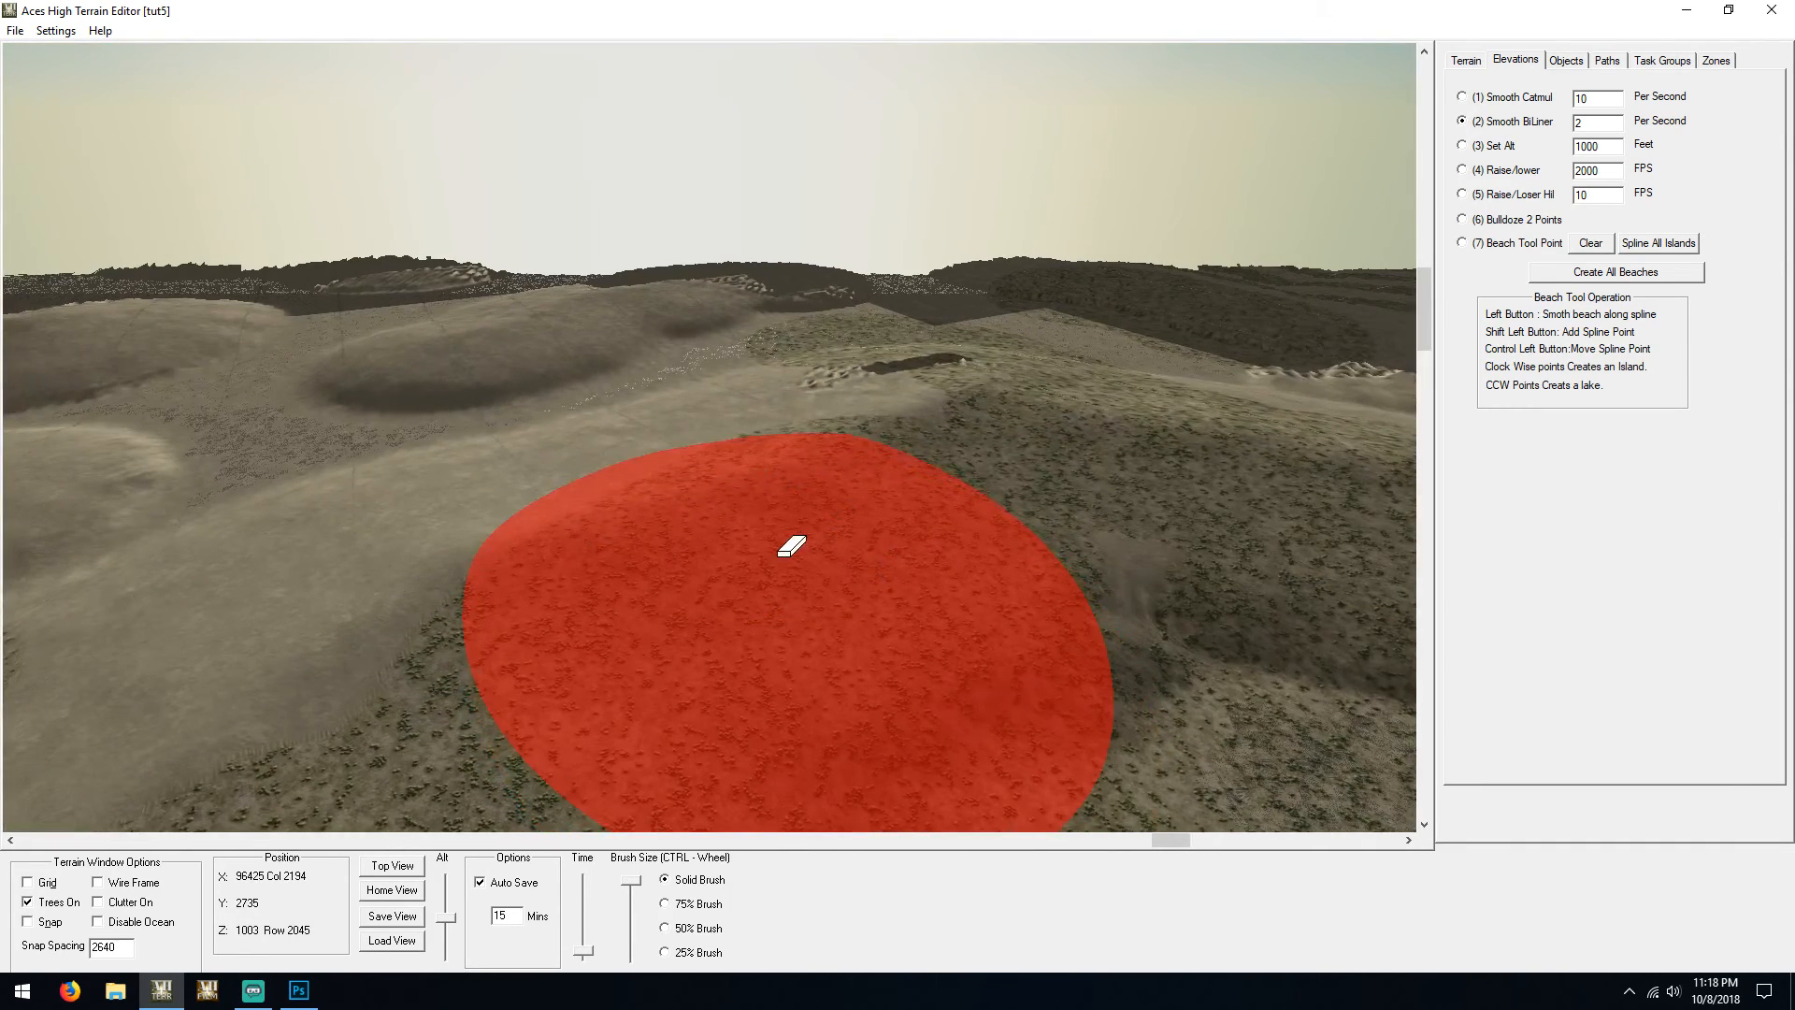
pyautogui.moveTo(876, 380); pyautogui.dragTo(1092, 356)
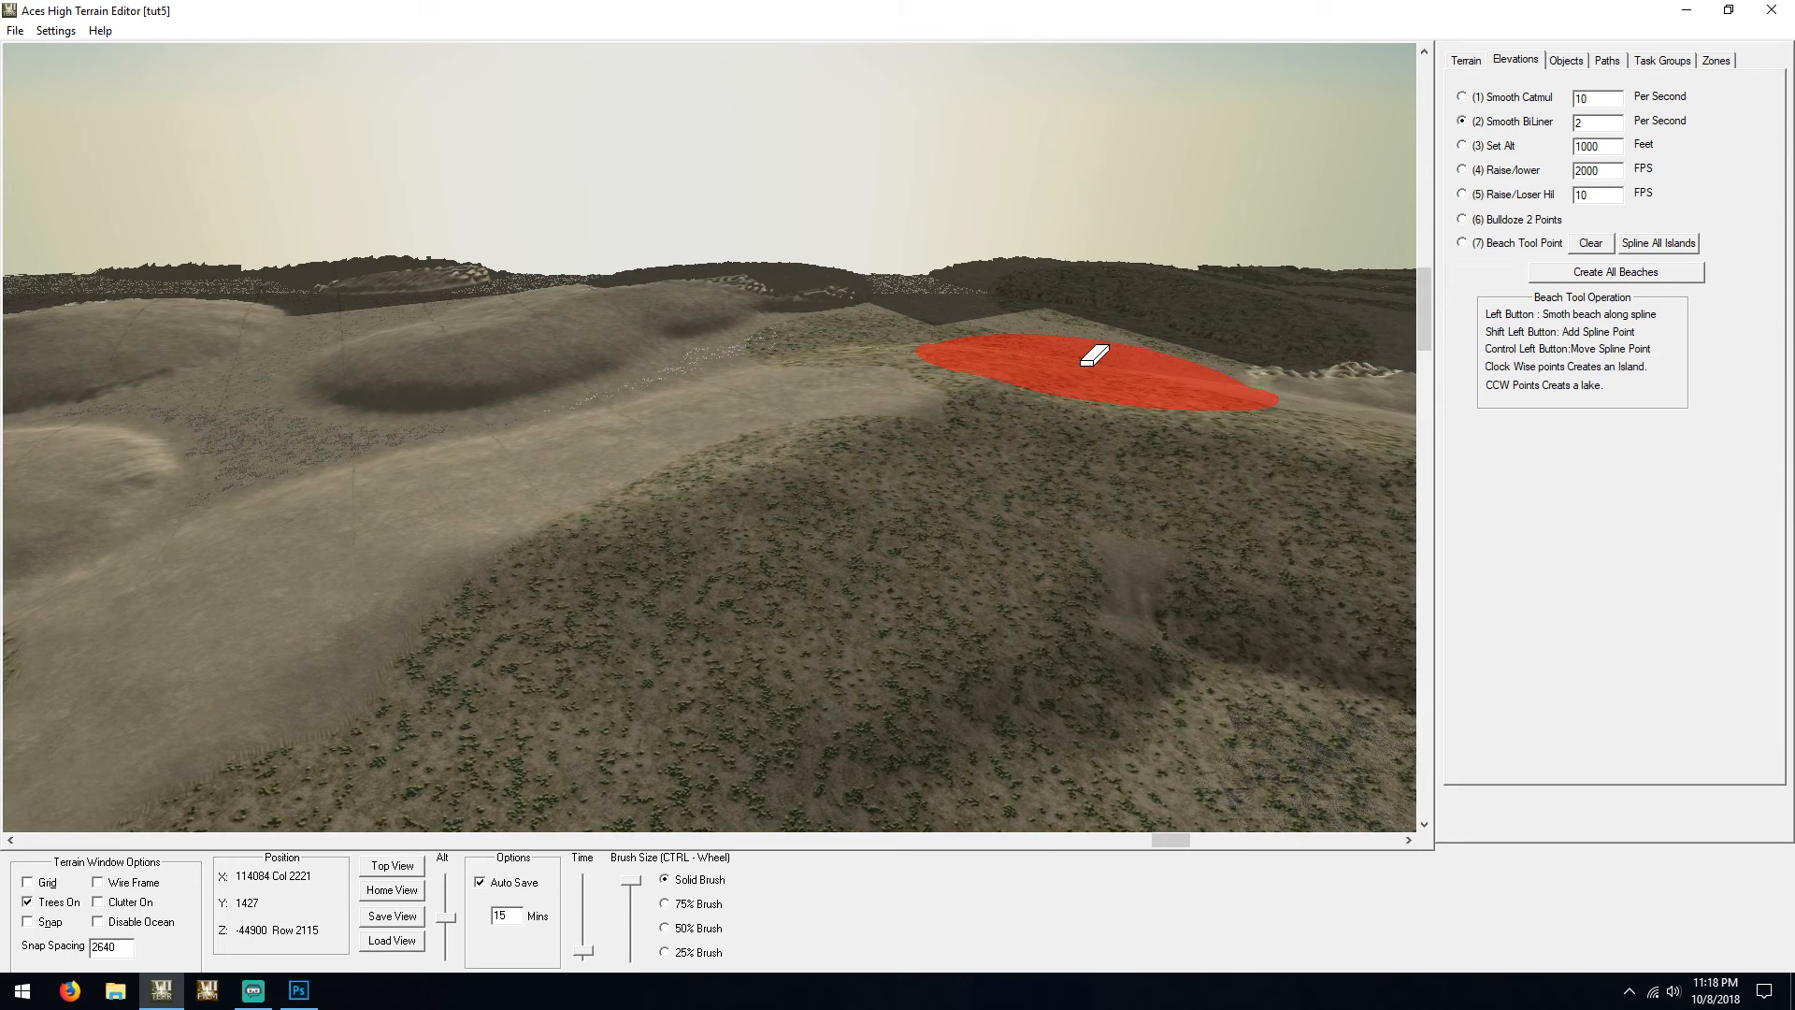